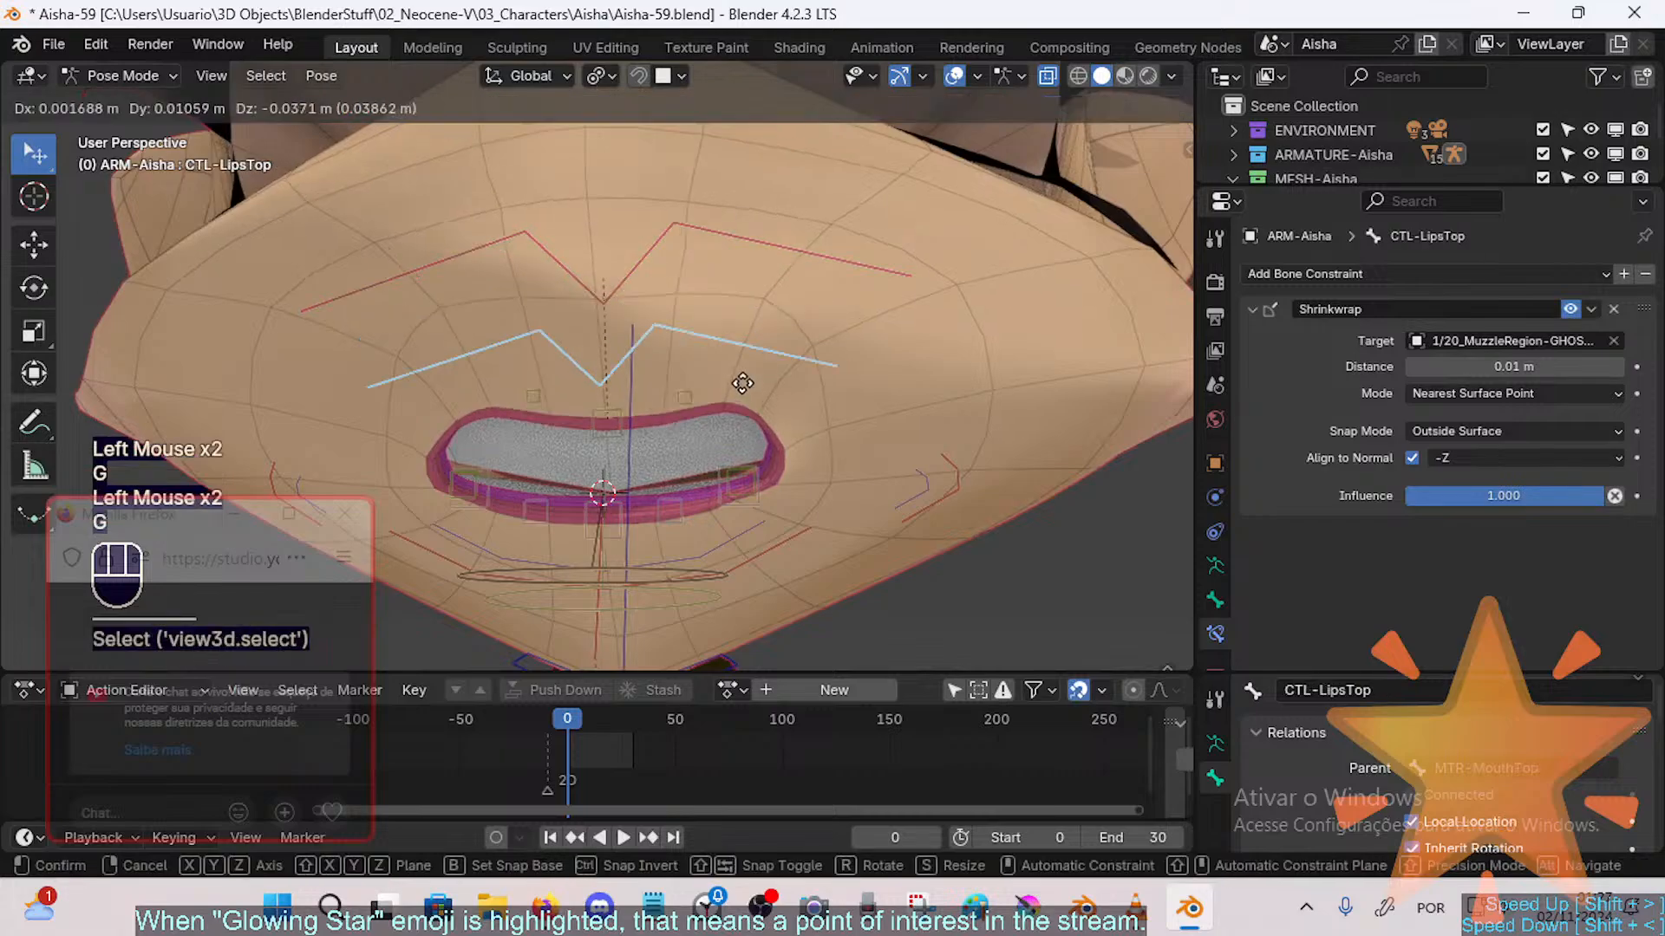
Step: Test the MTR-MouthTop bone by moving it up to open the mouth and lowering it near its starting place
click(773, 244)
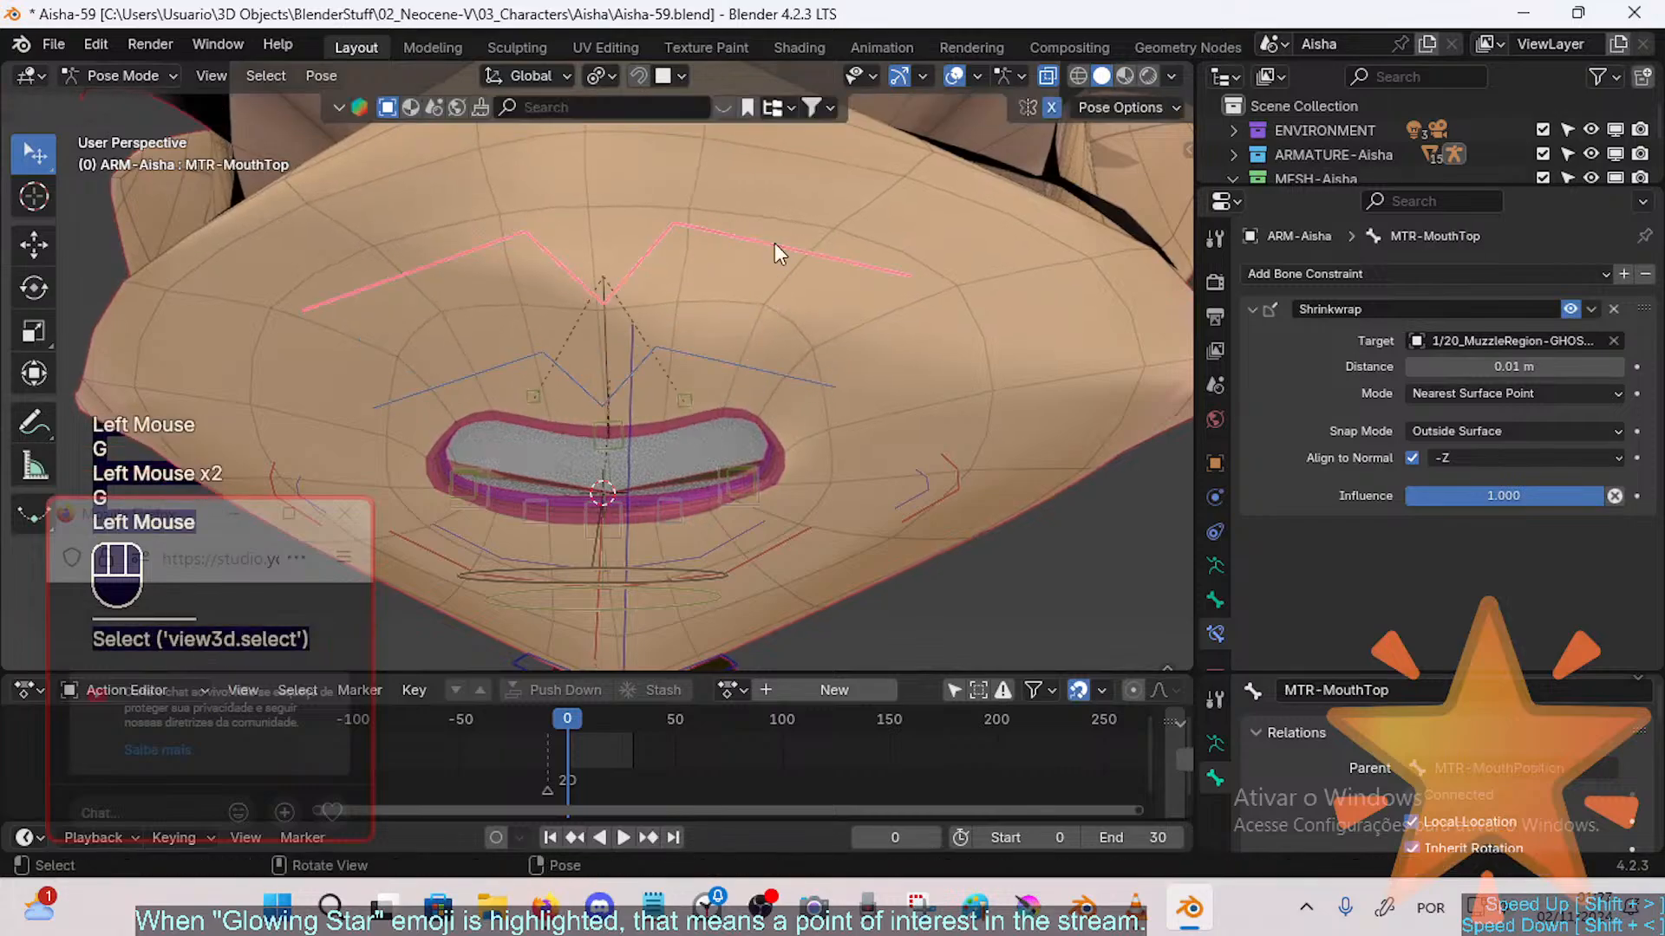
middle_click(763, 278)
key(g)
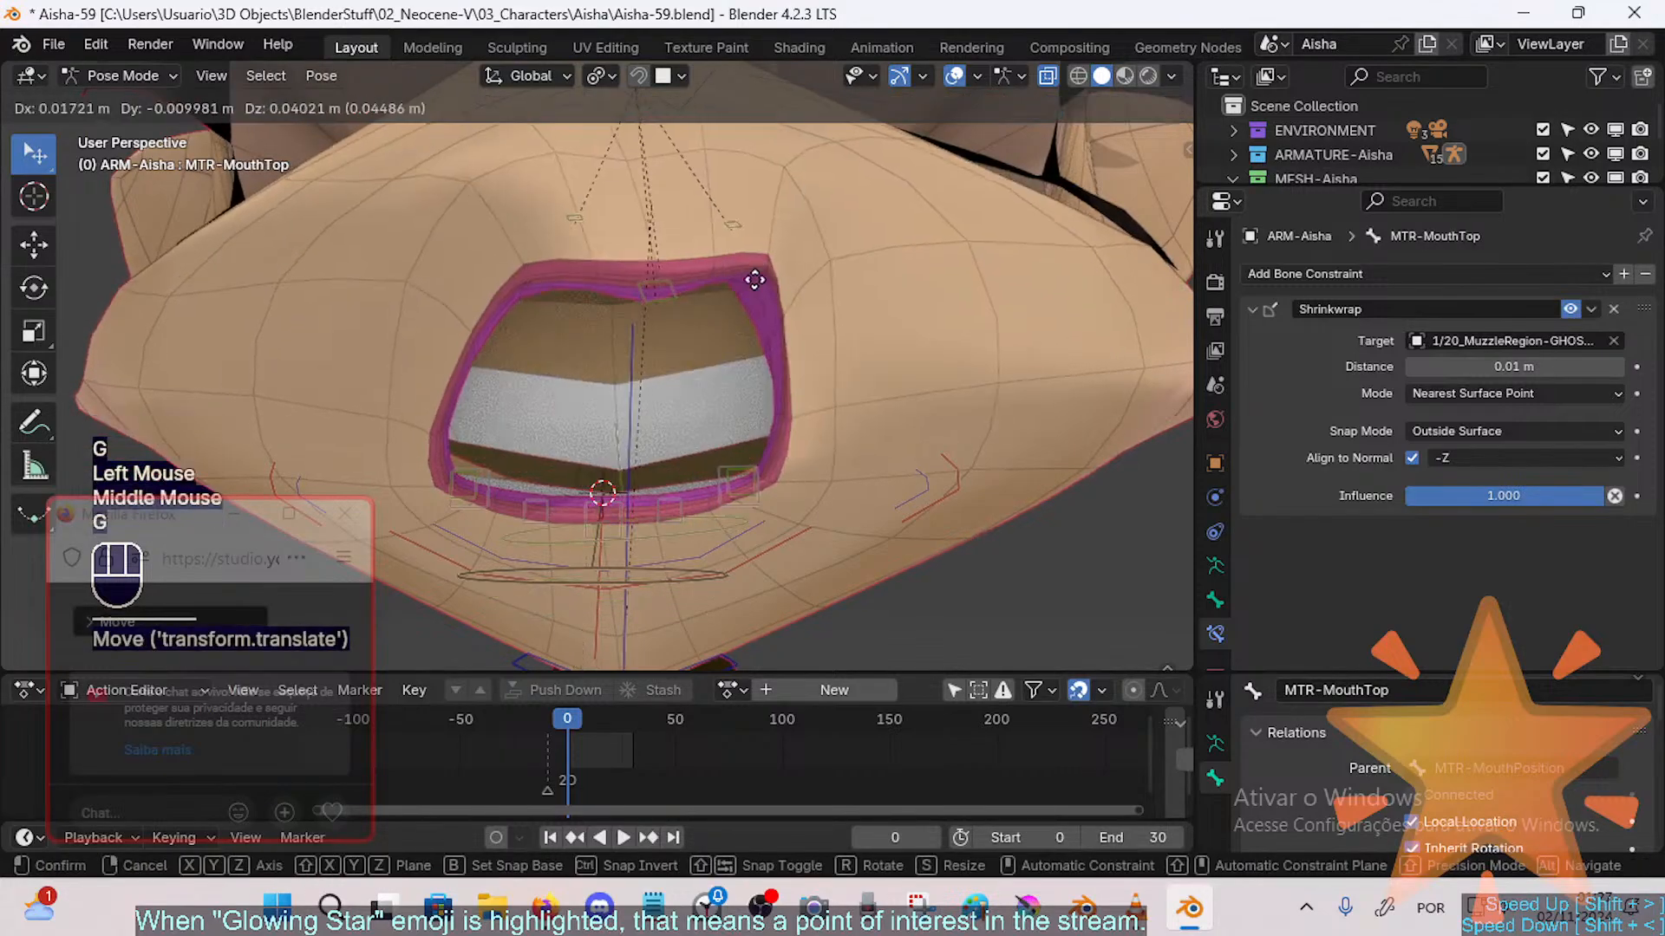
click(758, 299)
key(g)
double_click(751, 378)
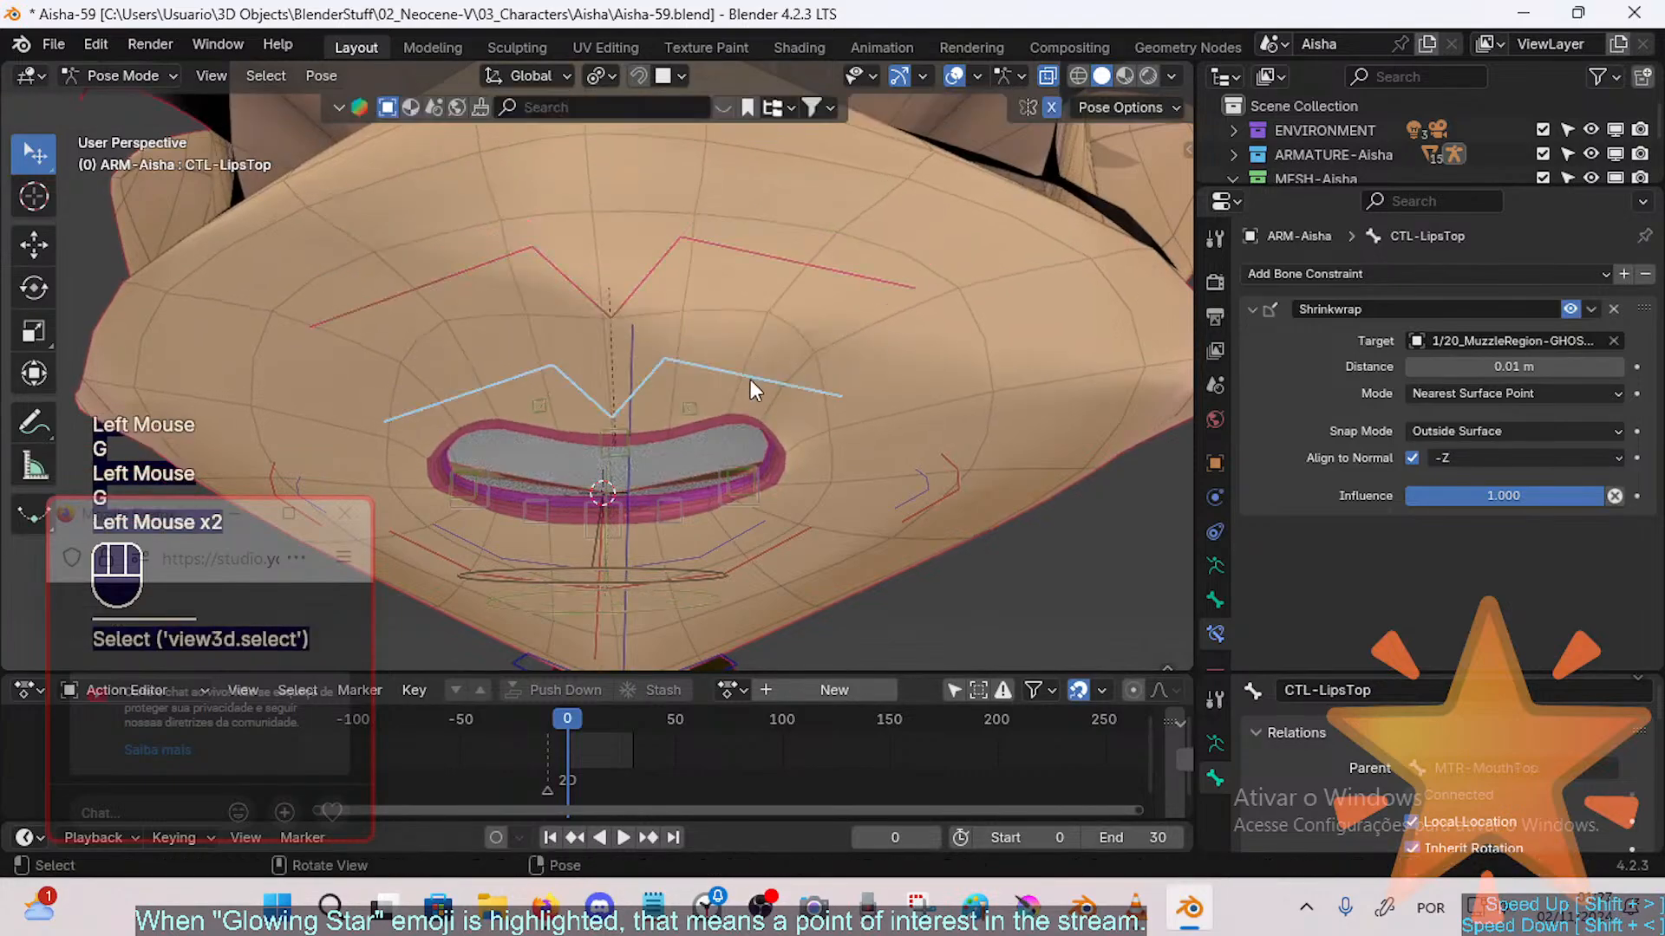
Step: Test the CTL-LipsTop bone by raising and lowering it several times from different angles, leaving it slightly raised
key(g)
click(739, 236)
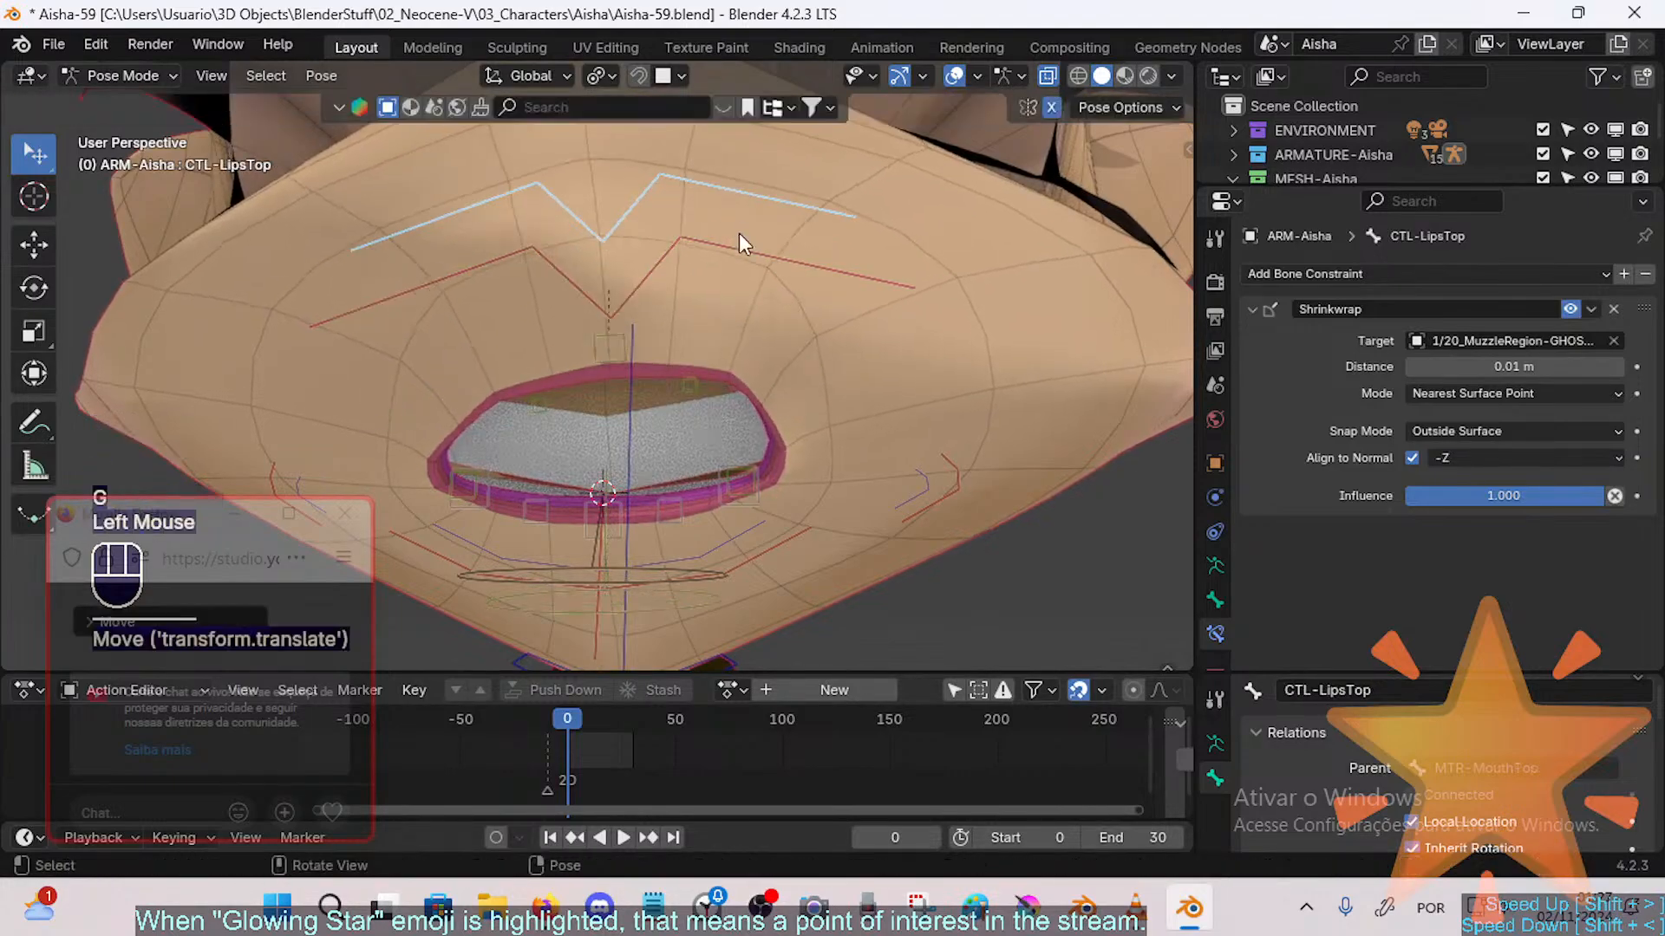
middle_click(720, 249)
key(g)
click(702, 356)
middle_click(719, 262)
key(g)
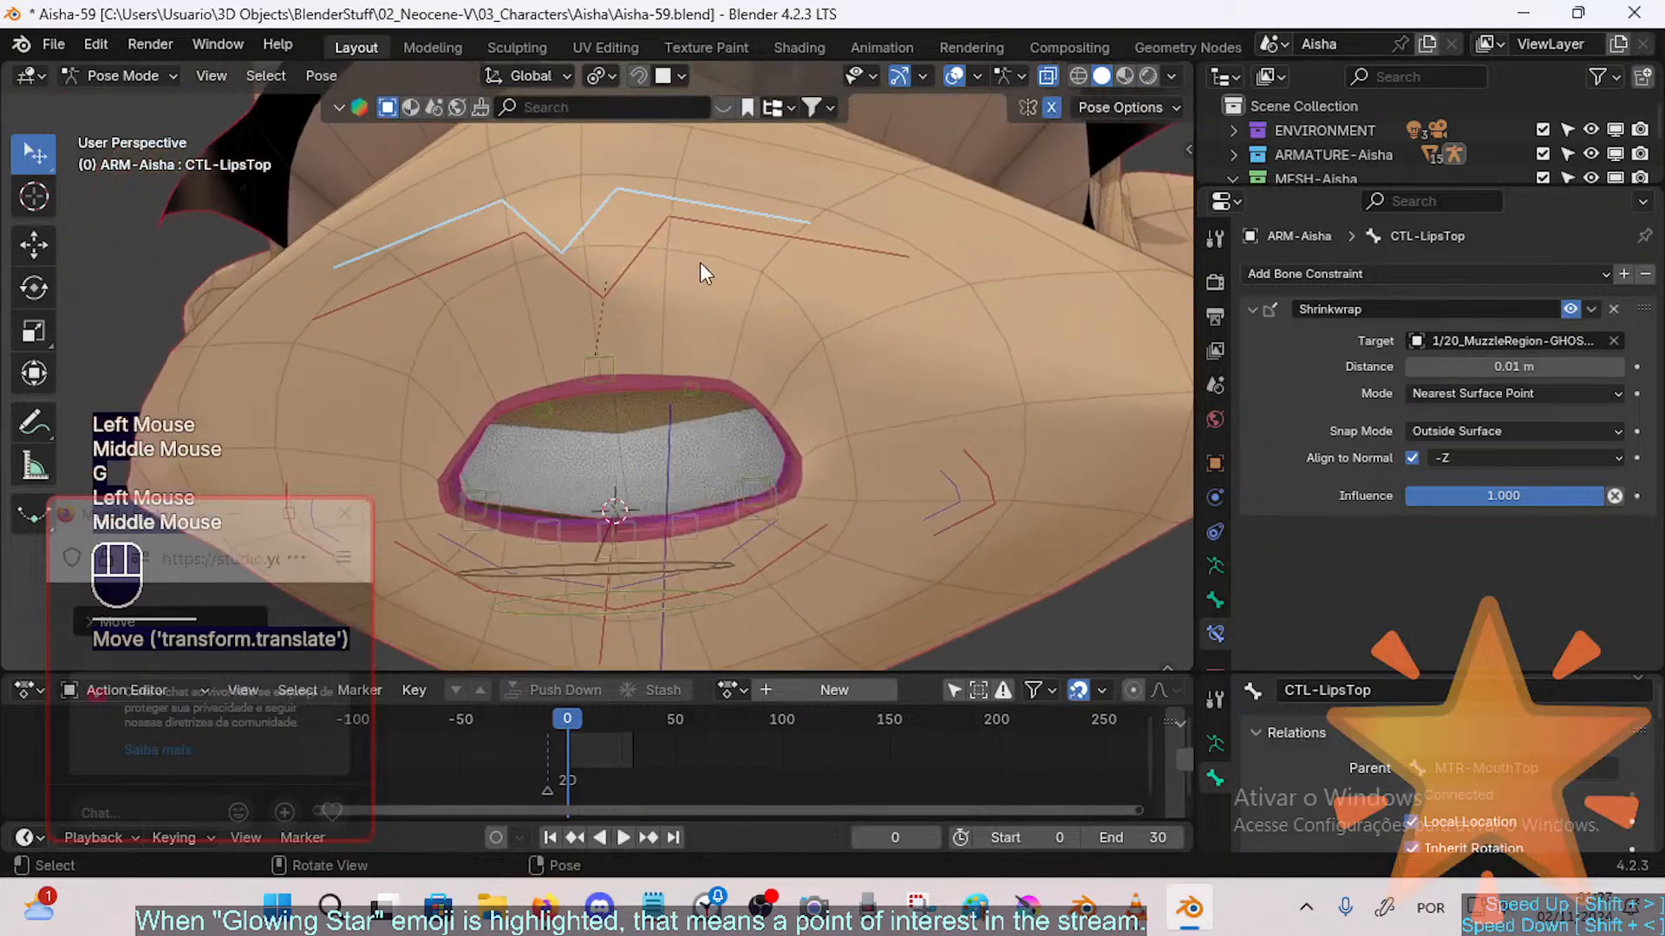
click(727, 360)
middle_click(716, 405)
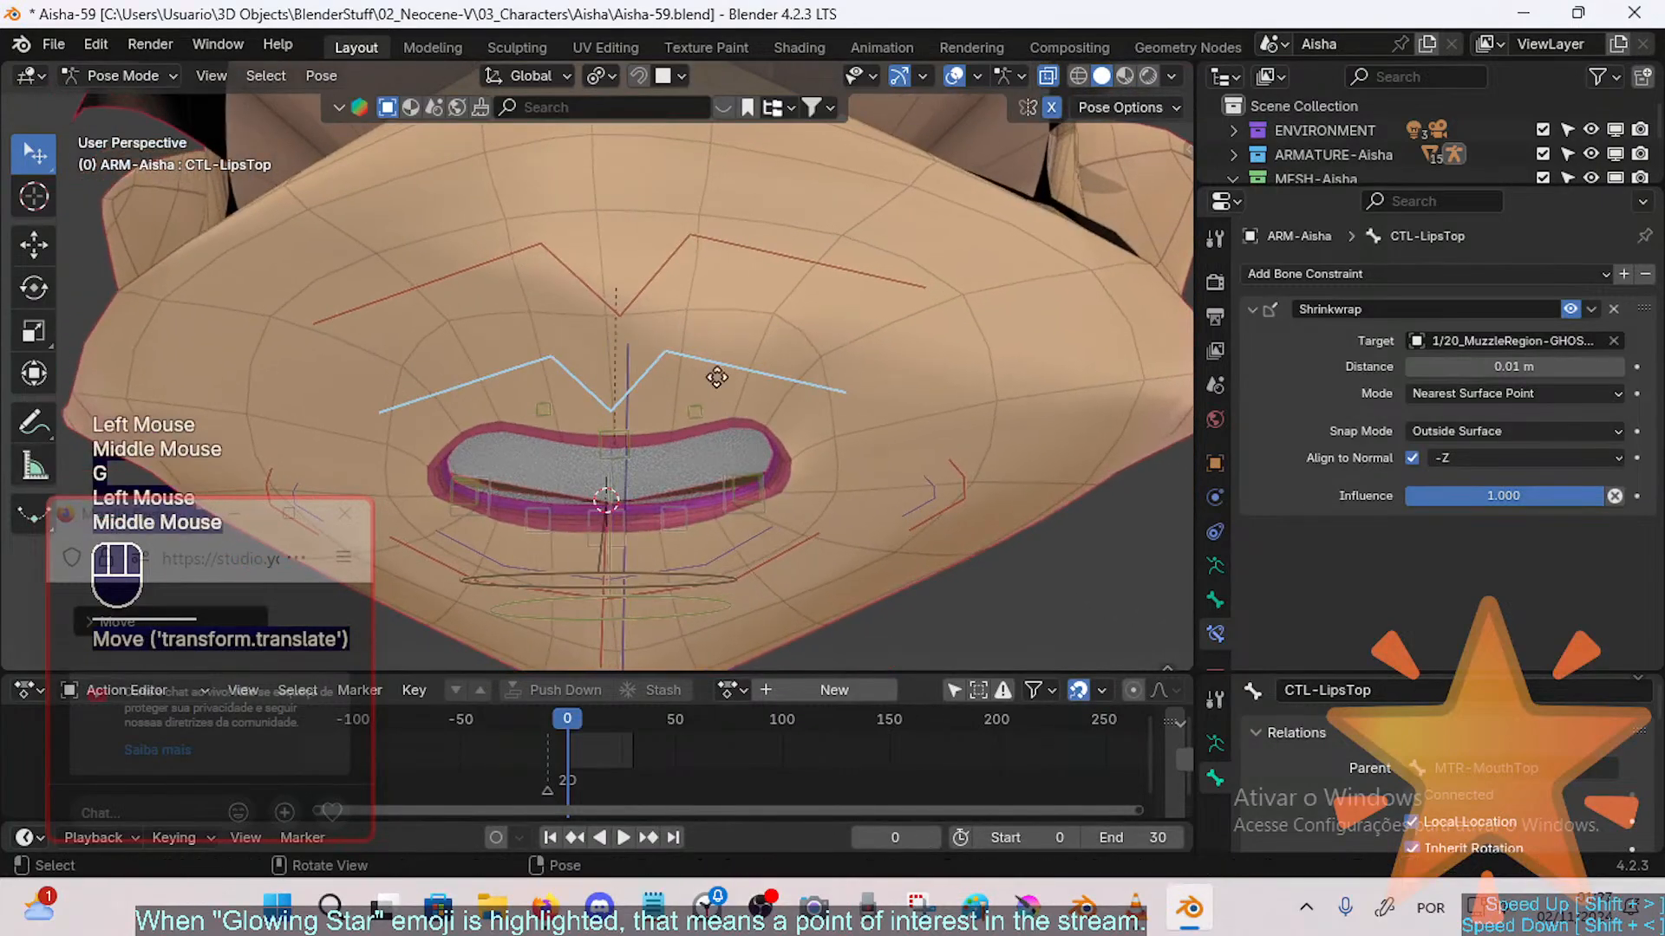
key(g)
click(725, 343)
Step: Examine the constraints of the TWK-MAP-LipTop bone and briefly show the MCH-LipsJUNK bone collection before hiding it again
click(637, 416)
click(698, 406)
click(634, 429)
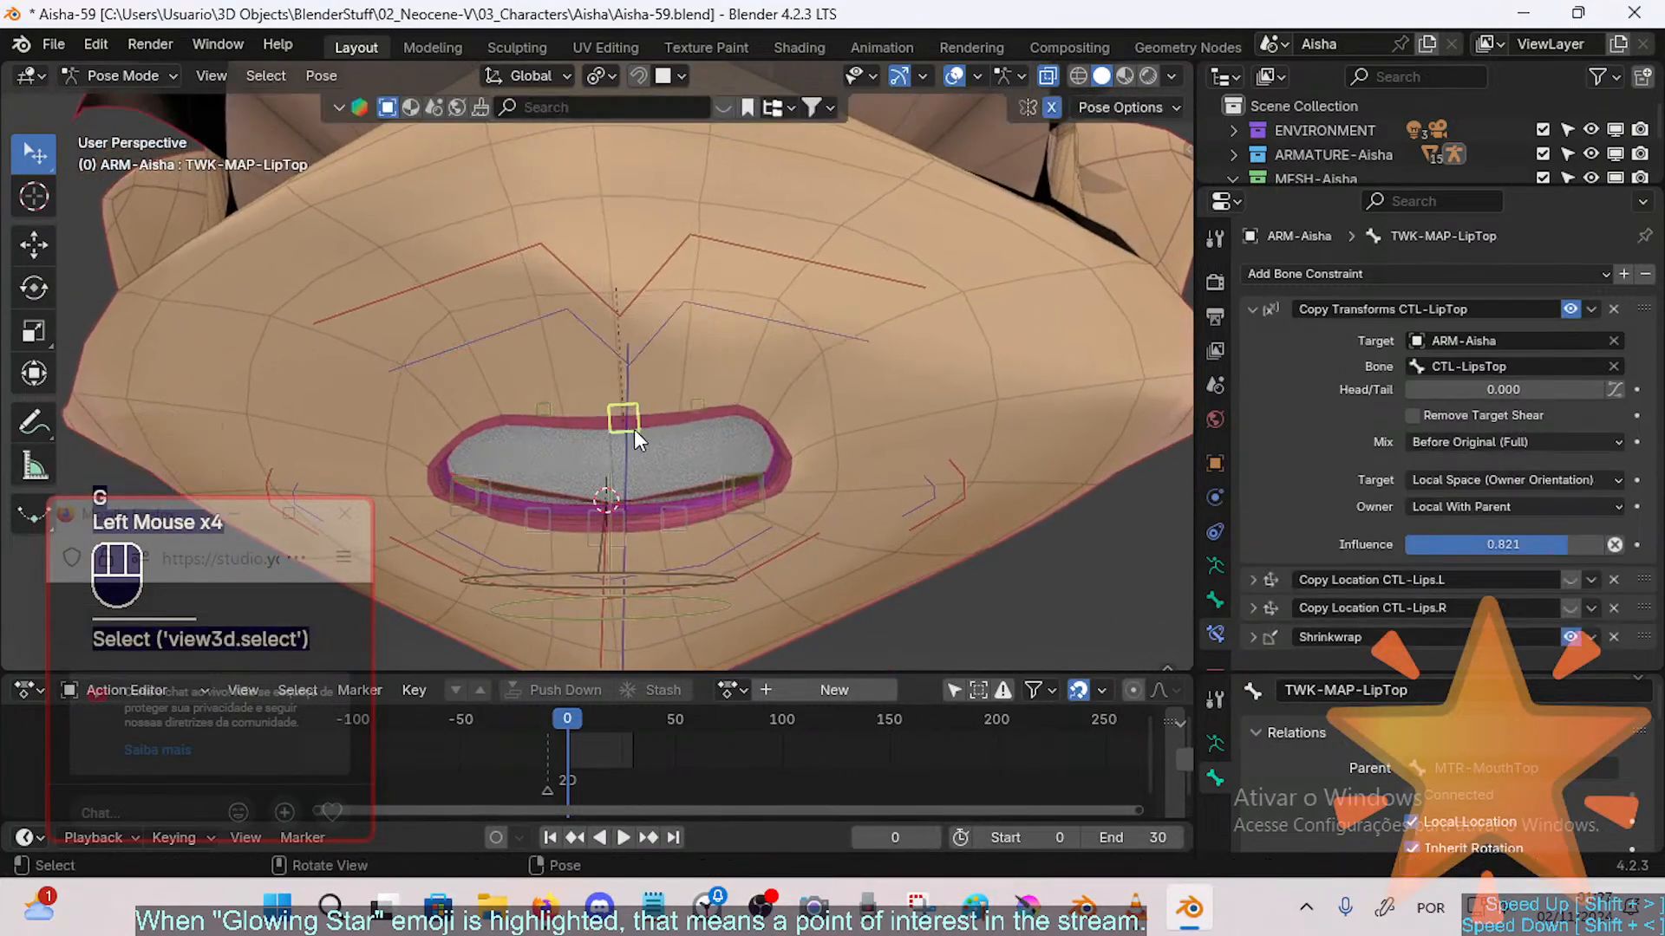
key(n)
click(1087, 278)
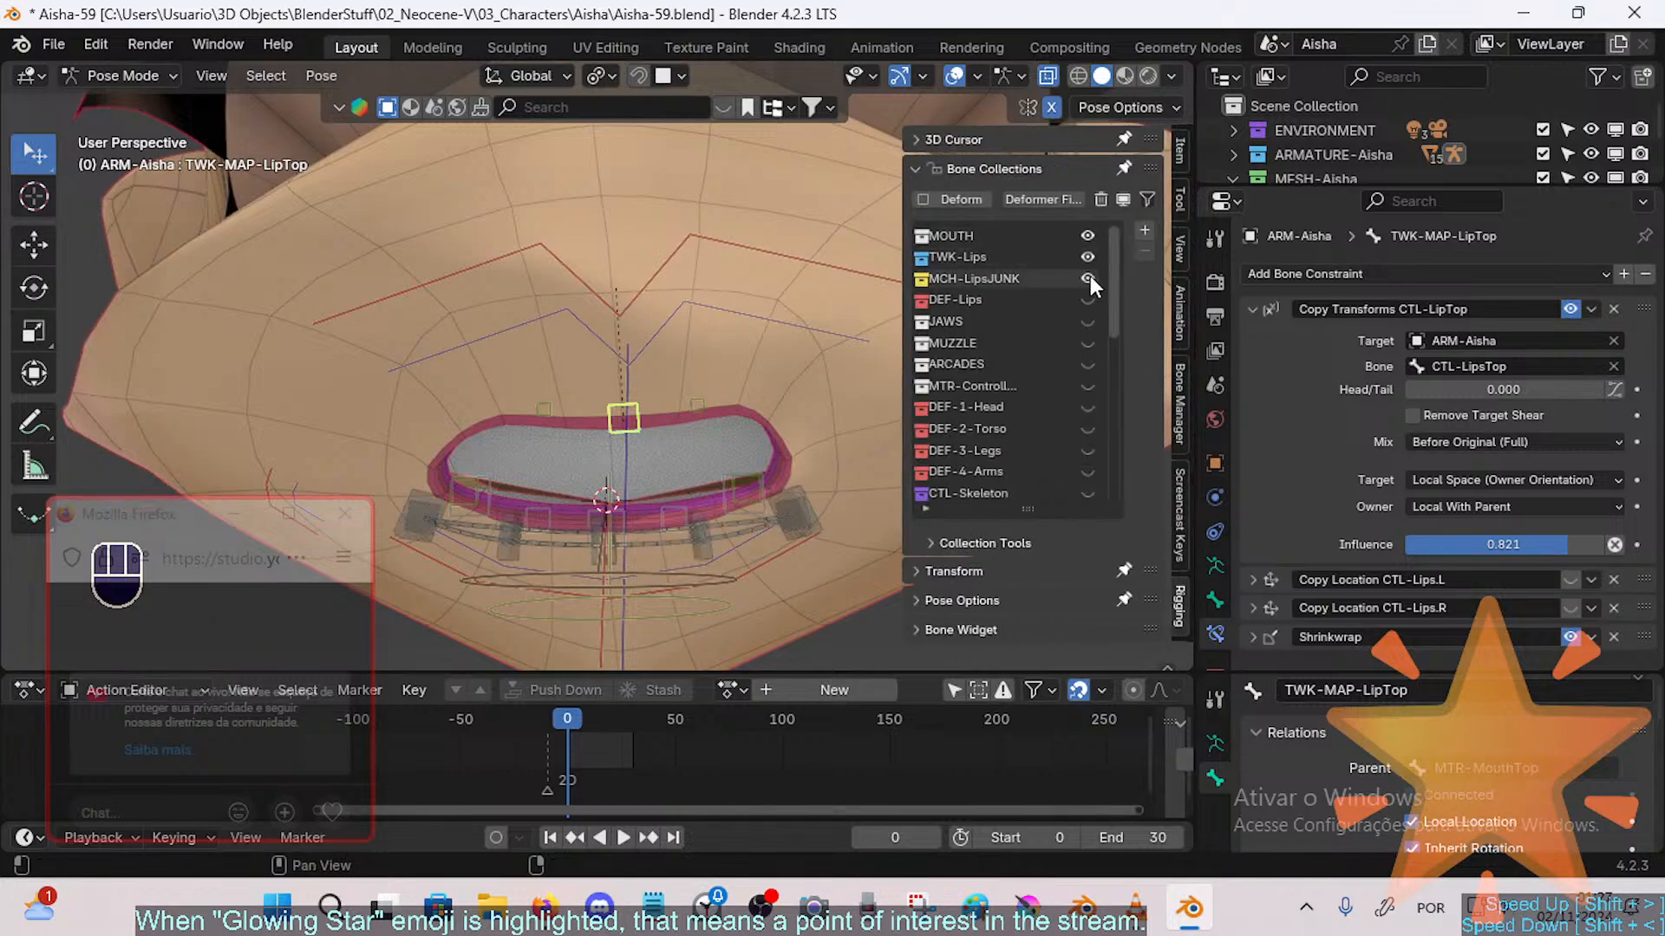
click(1089, 277)
key(n)
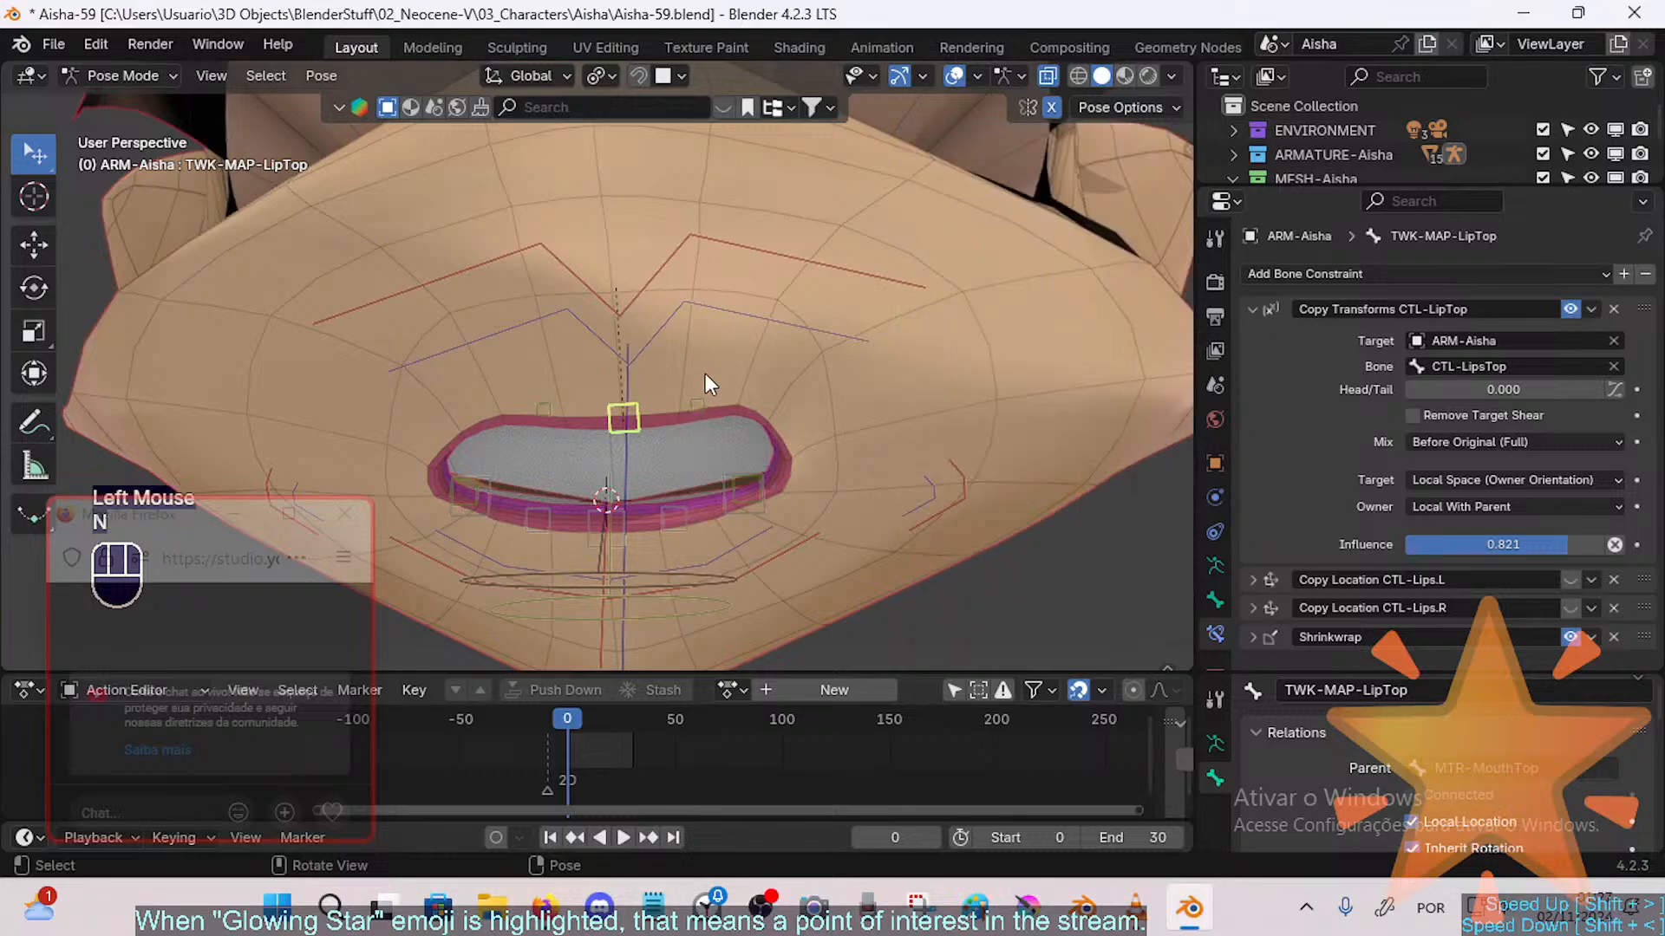
Step: Reposition the CTL-LipsTop control in small moves above the upper lip to check how the lip follows
click(716, 330)
click(716, 330)
key(g)
click(699, 317)
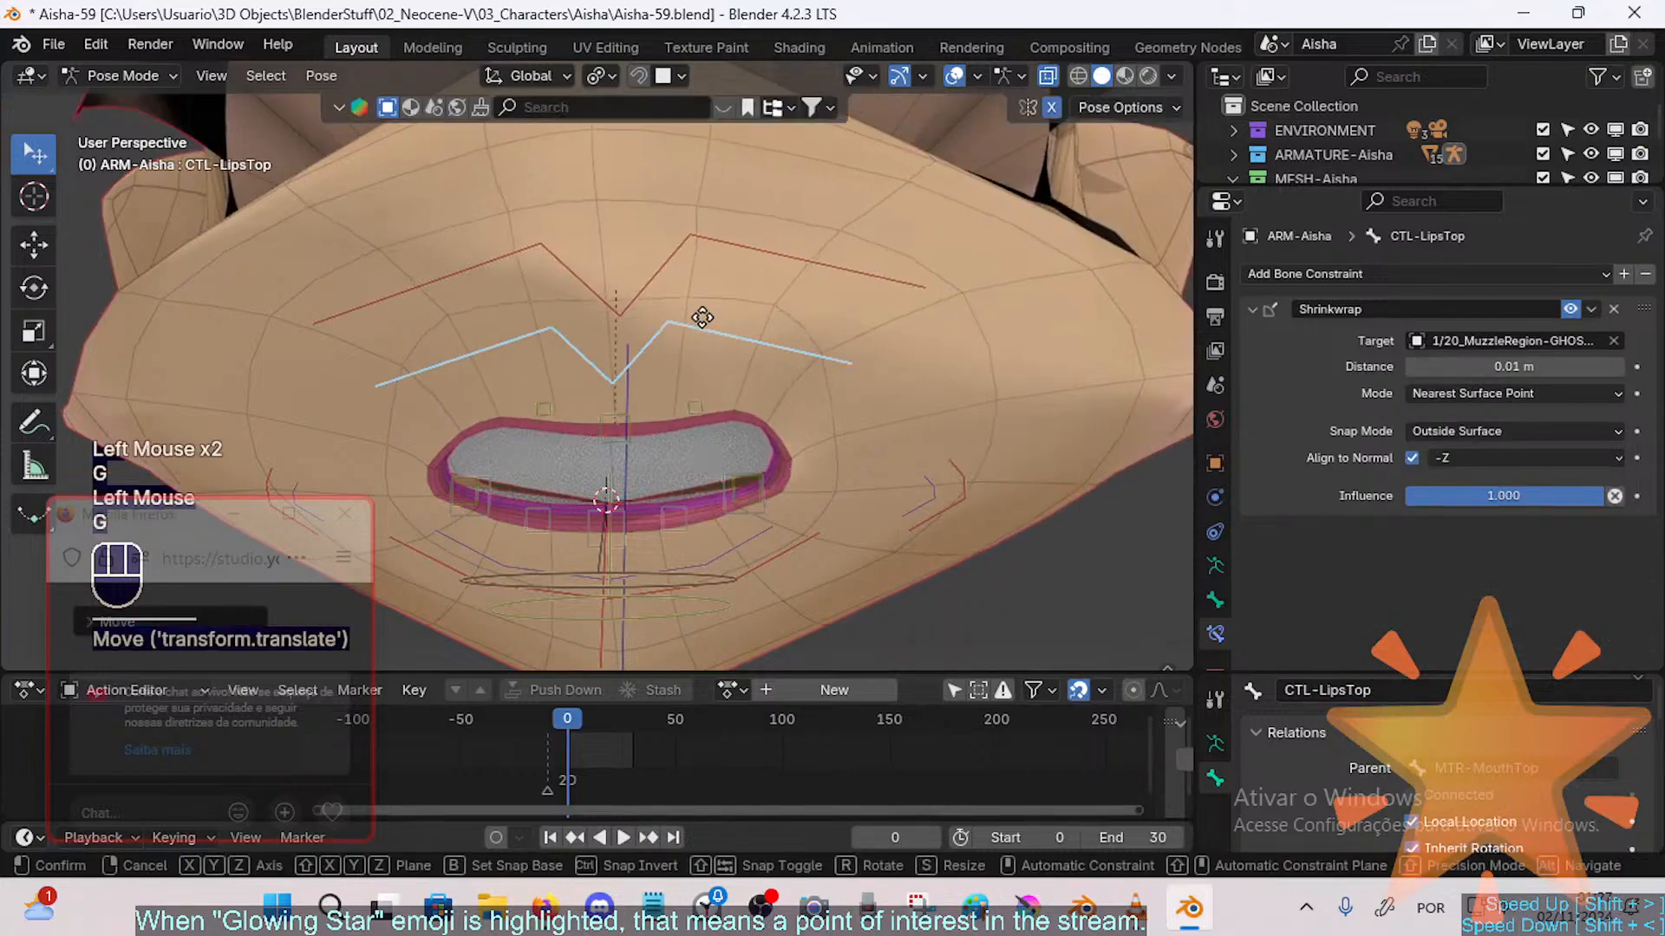
key(g)
click(700, 316)
key(g)
click(706, 290)
key(g)
click(700, 363)
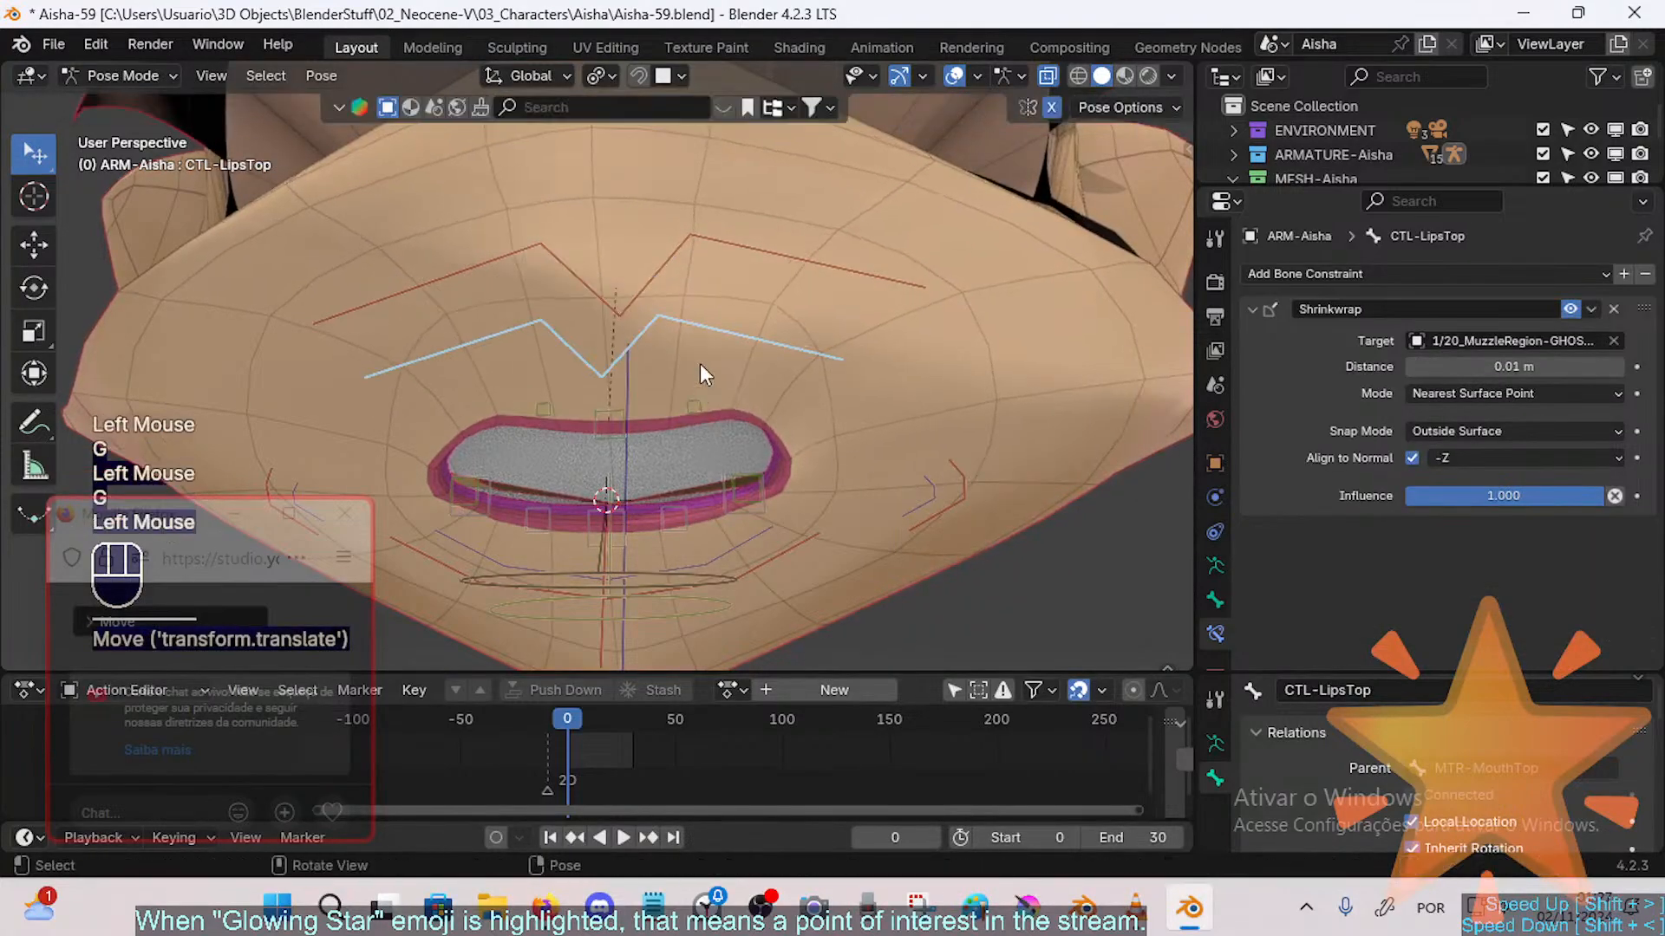
Step: Raise the MTR-MouthTop bone to test the whole upper lip, and lower it close to its former place
click(727, 274)
key(g)
click(727, 274)
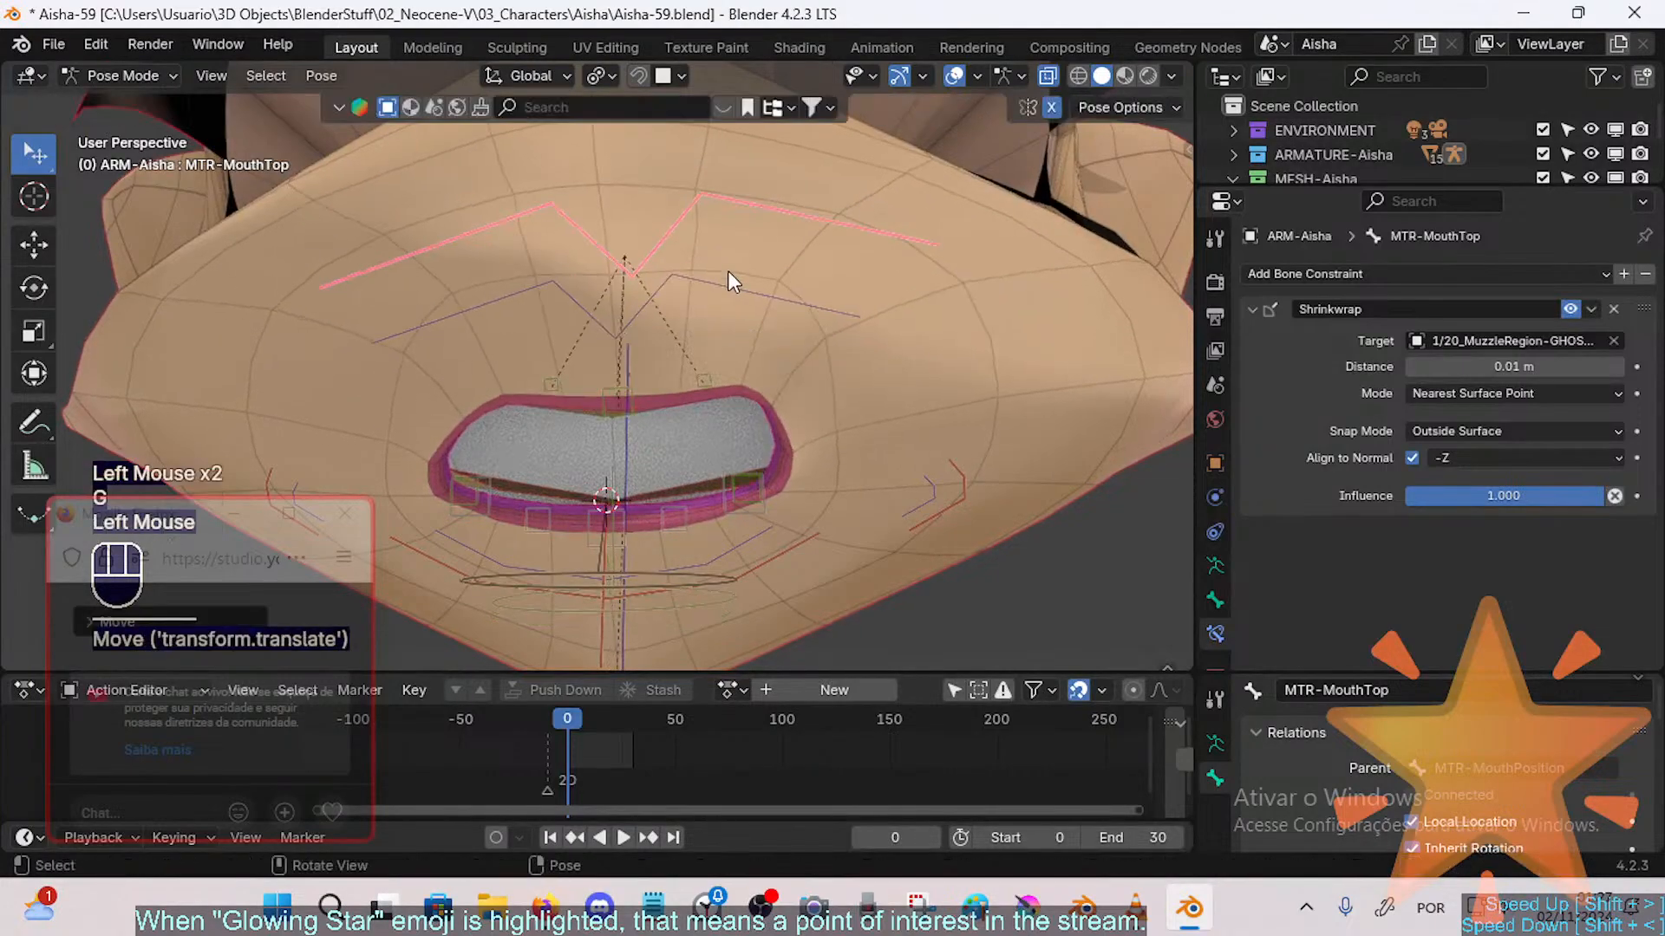
key(g)
click(638, 402)
Step: Inspect the constraints of the upper-middle, upper-left, lip corner and TWK-MAP-LipBot.L tweak bones
click(624, 417)
click(611, 423)
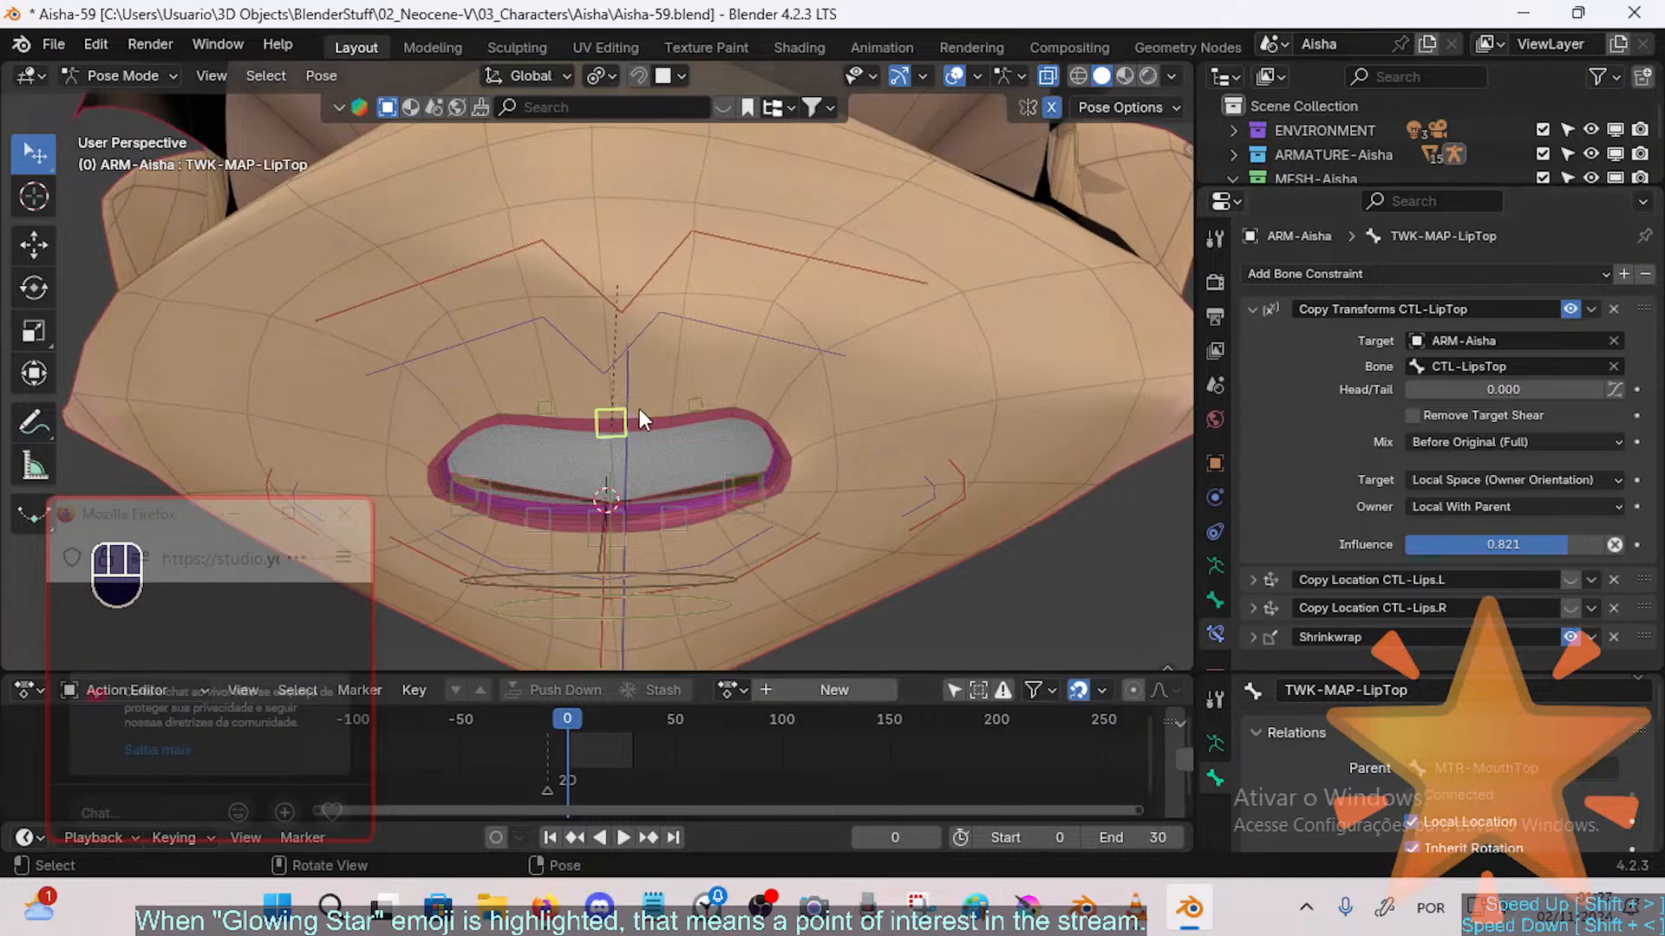
click(695, 405)
click(746, 488)
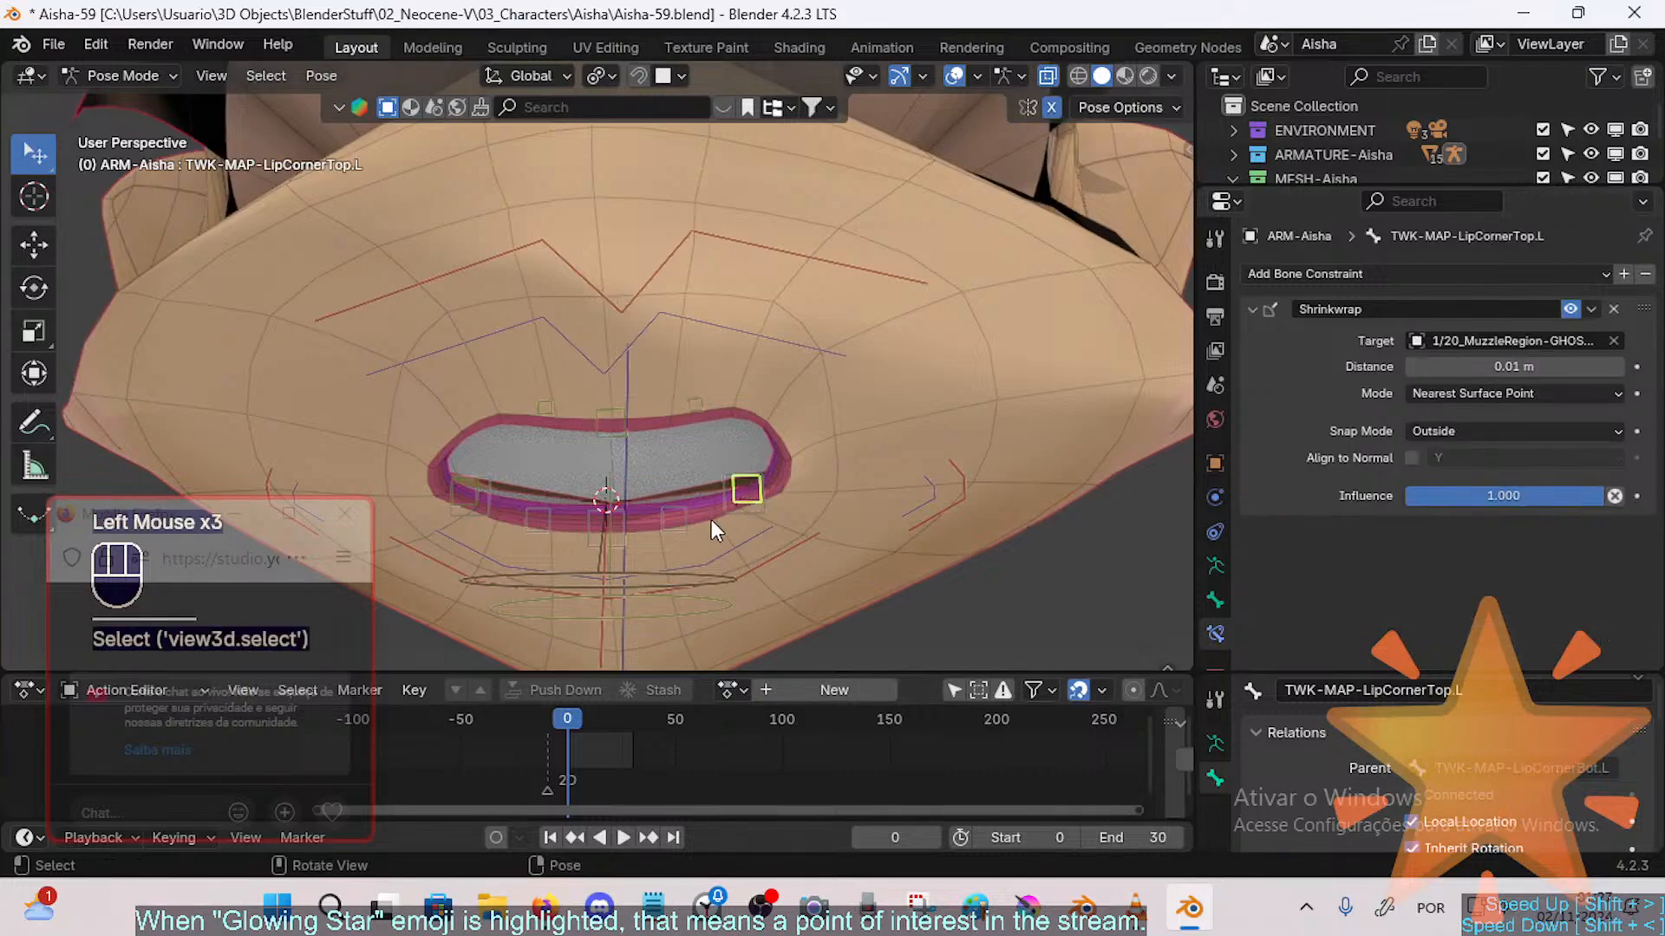
click(680, 517)
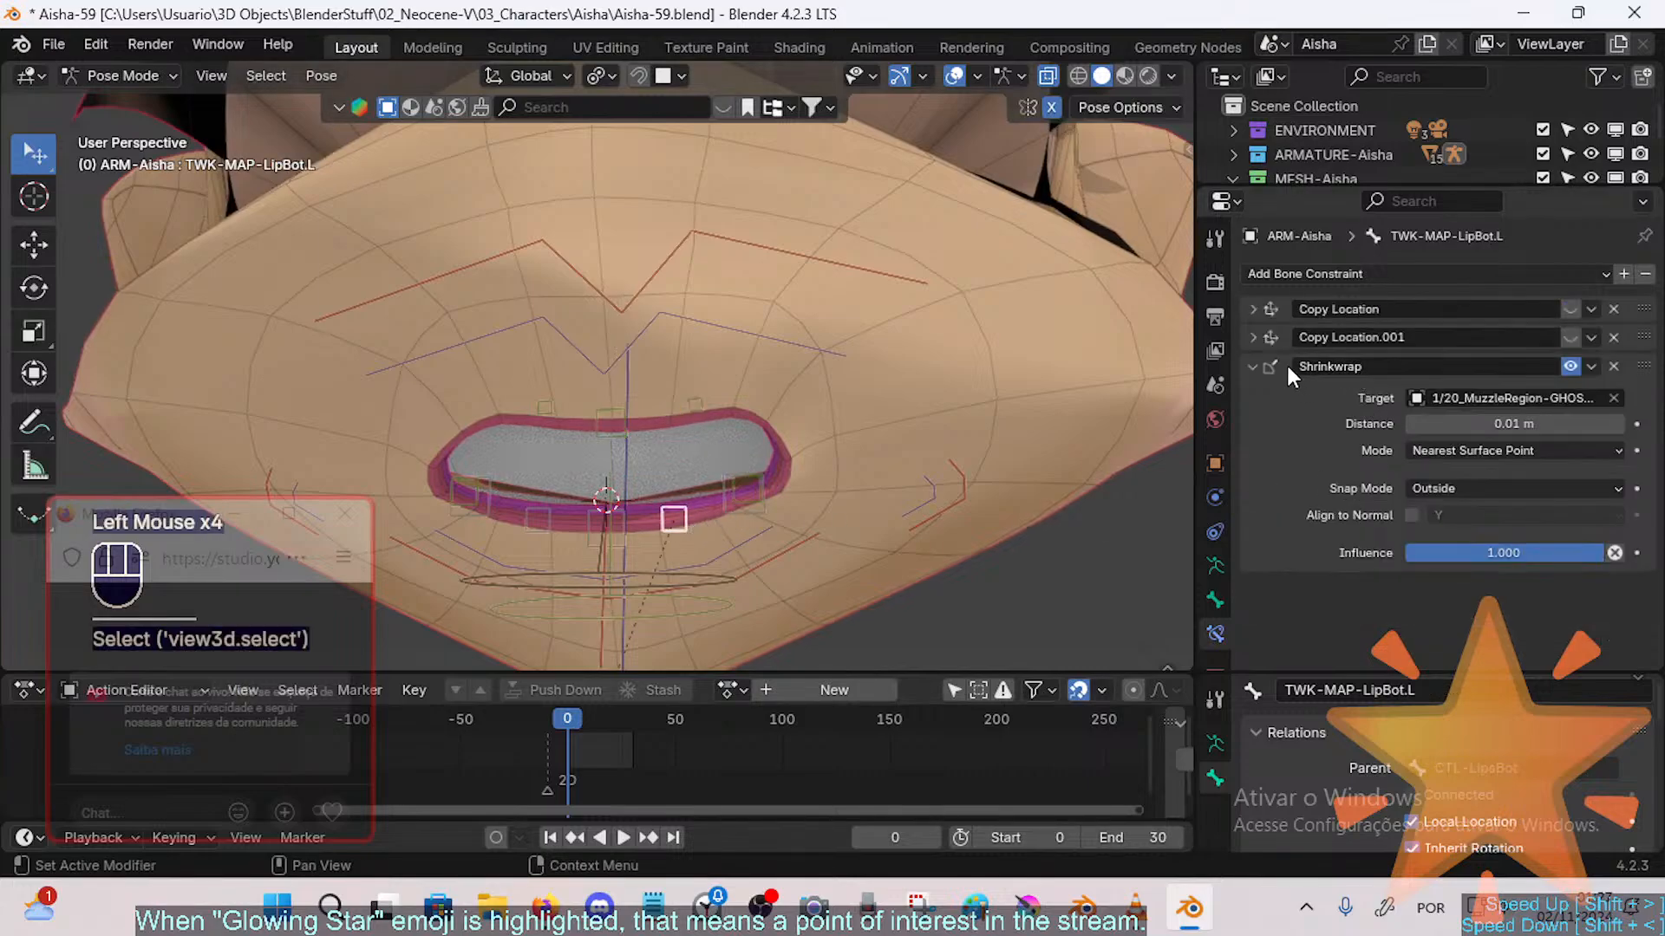
middle_drag(631, 524, 705, 525)
Step: Test the MTR-Mouth.L bone by moving it up and outward, and bring it back near the mouth corner
click(978, 482)
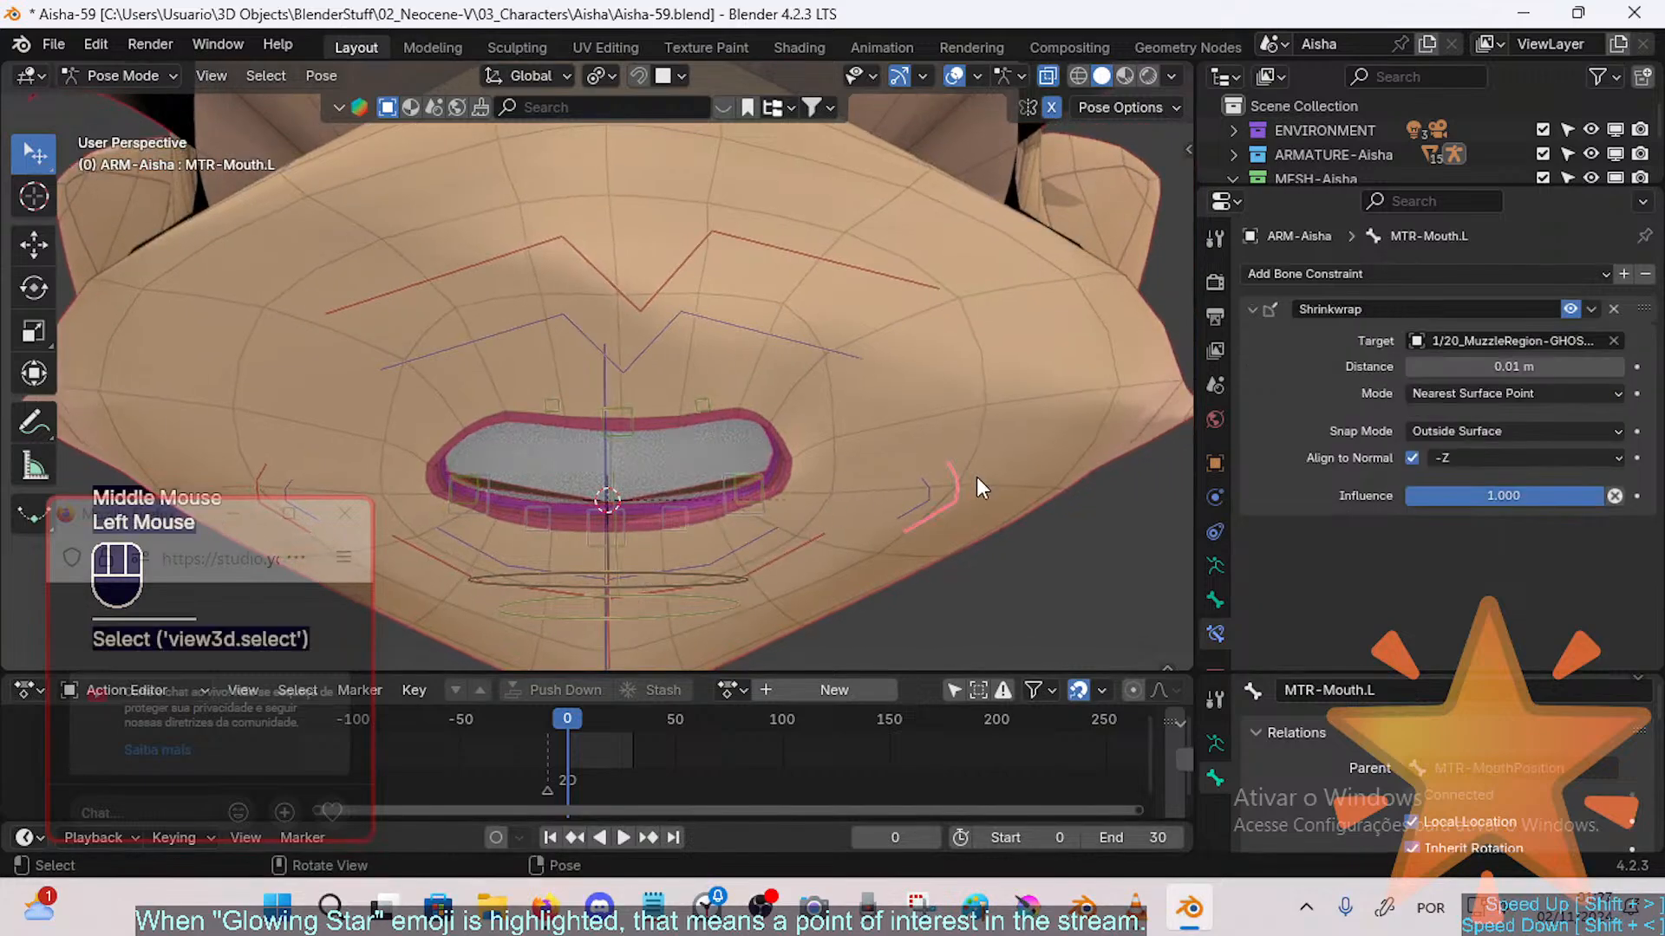
key(g)
click(974, 463)
middle_drag(975, 464, 972, 442)
key(g)
click(1018, 434)
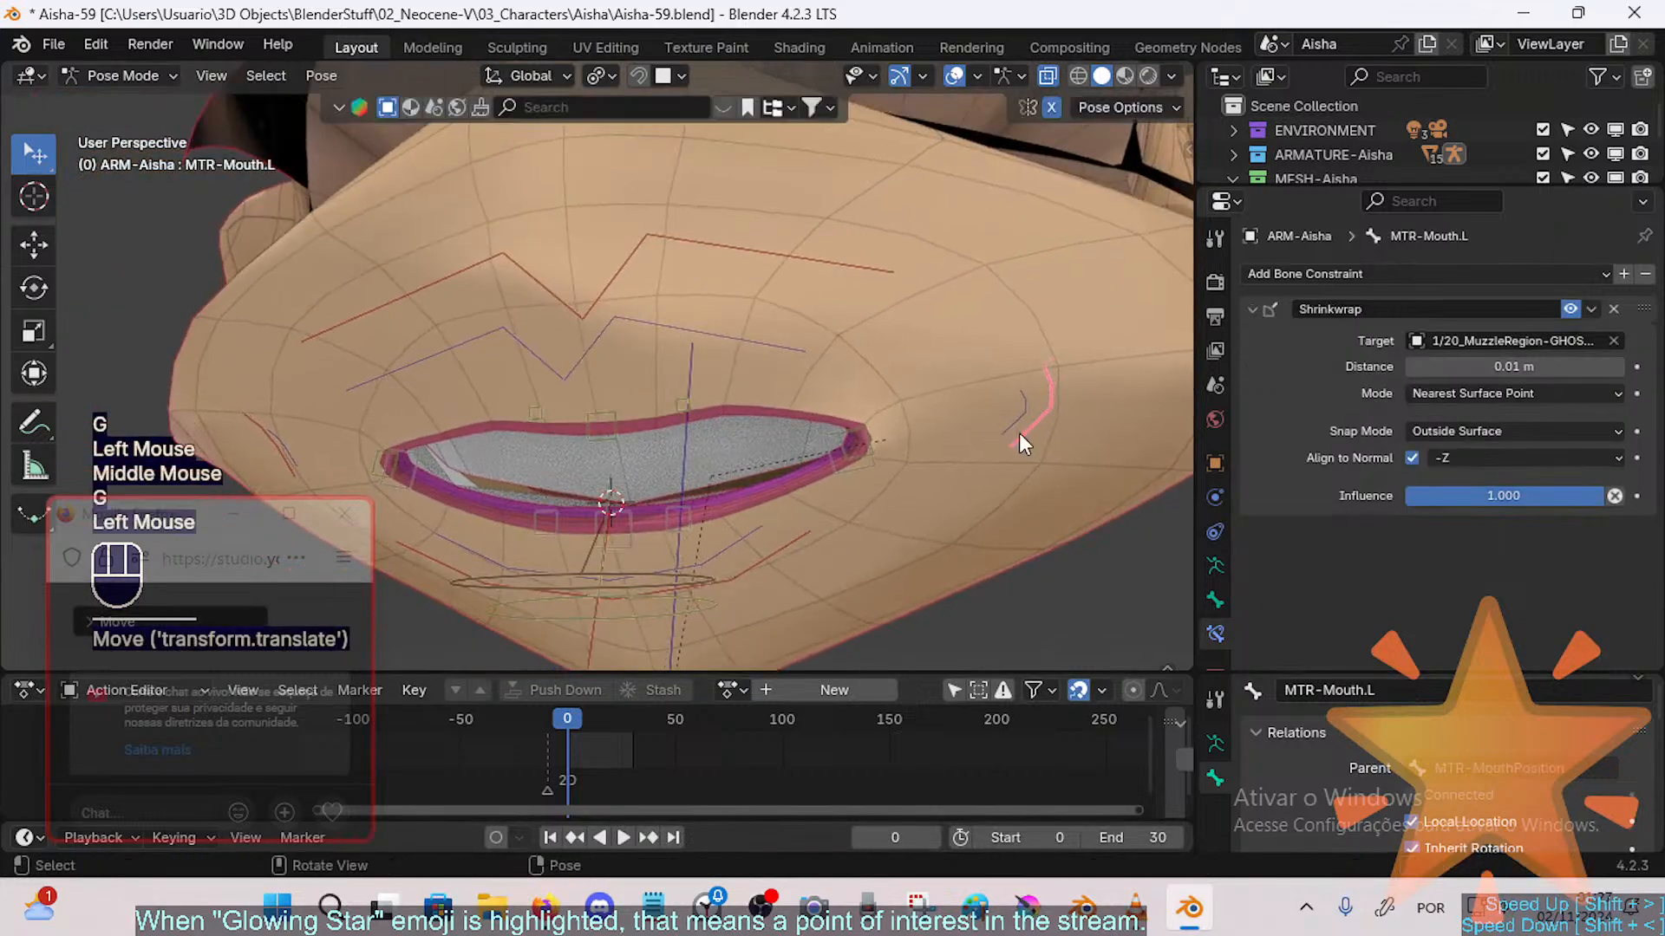
key(g)
click(745, 526)
Step: Test the CTL-LipsBot bone by pulling the lower lip down and returning it near its starting height
click(714, 550)
key(g)
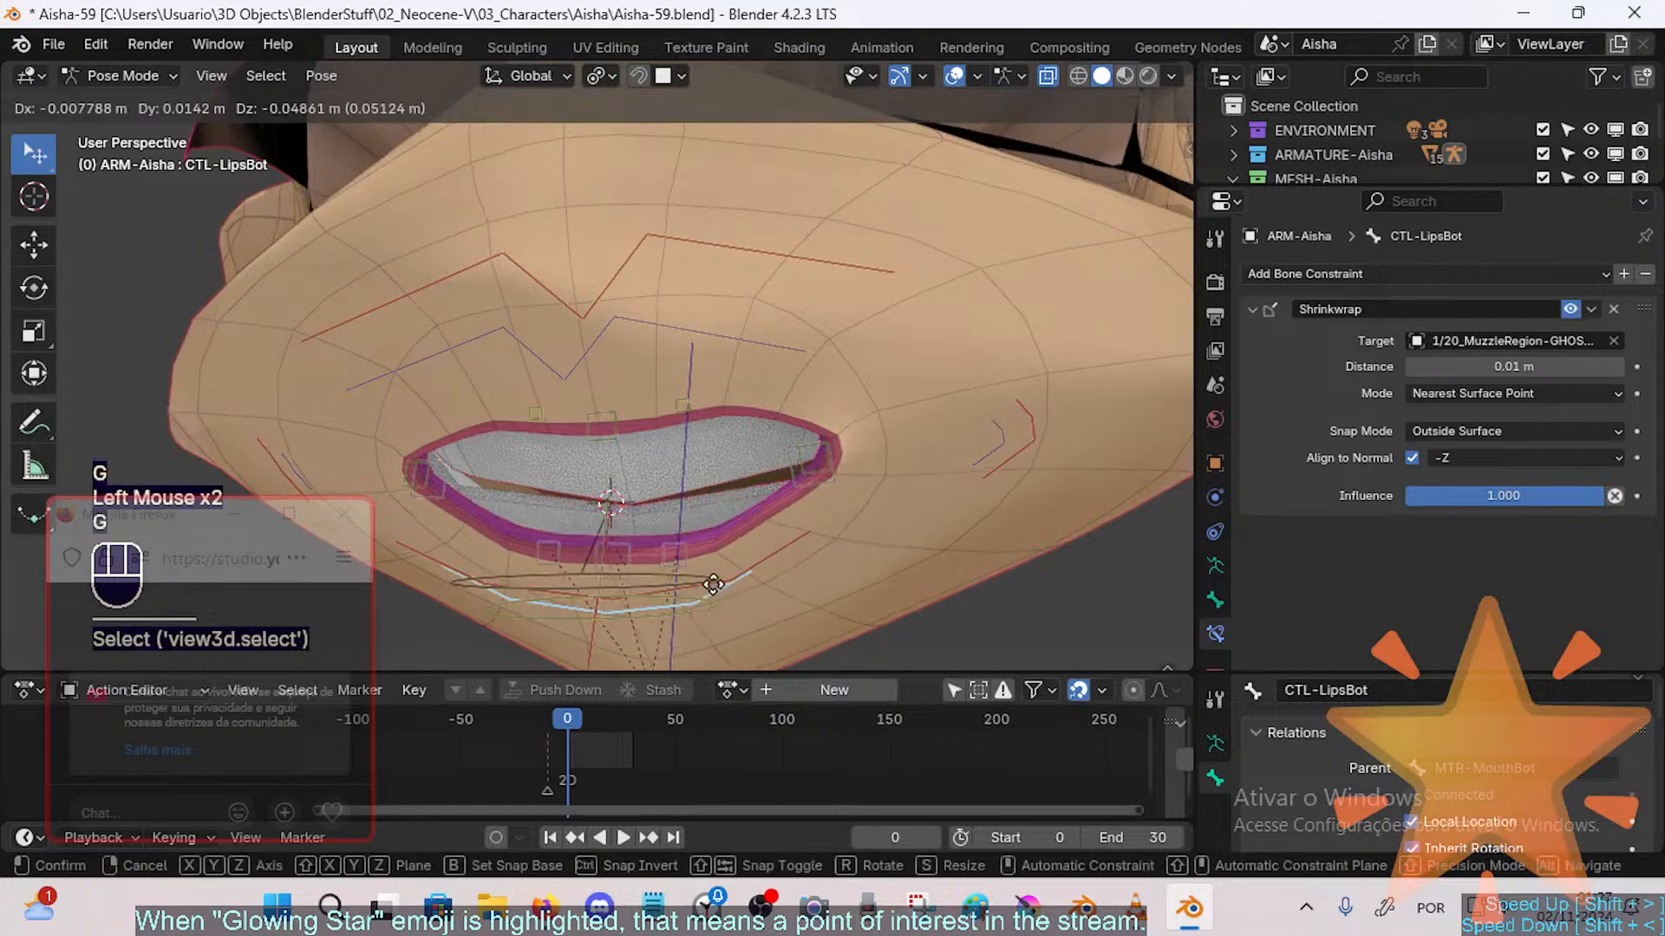
click(710, 546)
Step: Select the three lower lip tweak bones together and enable their two Copy Location constraints
click(681, 510)
shift+middle_drag(682, 510, 663, 480)
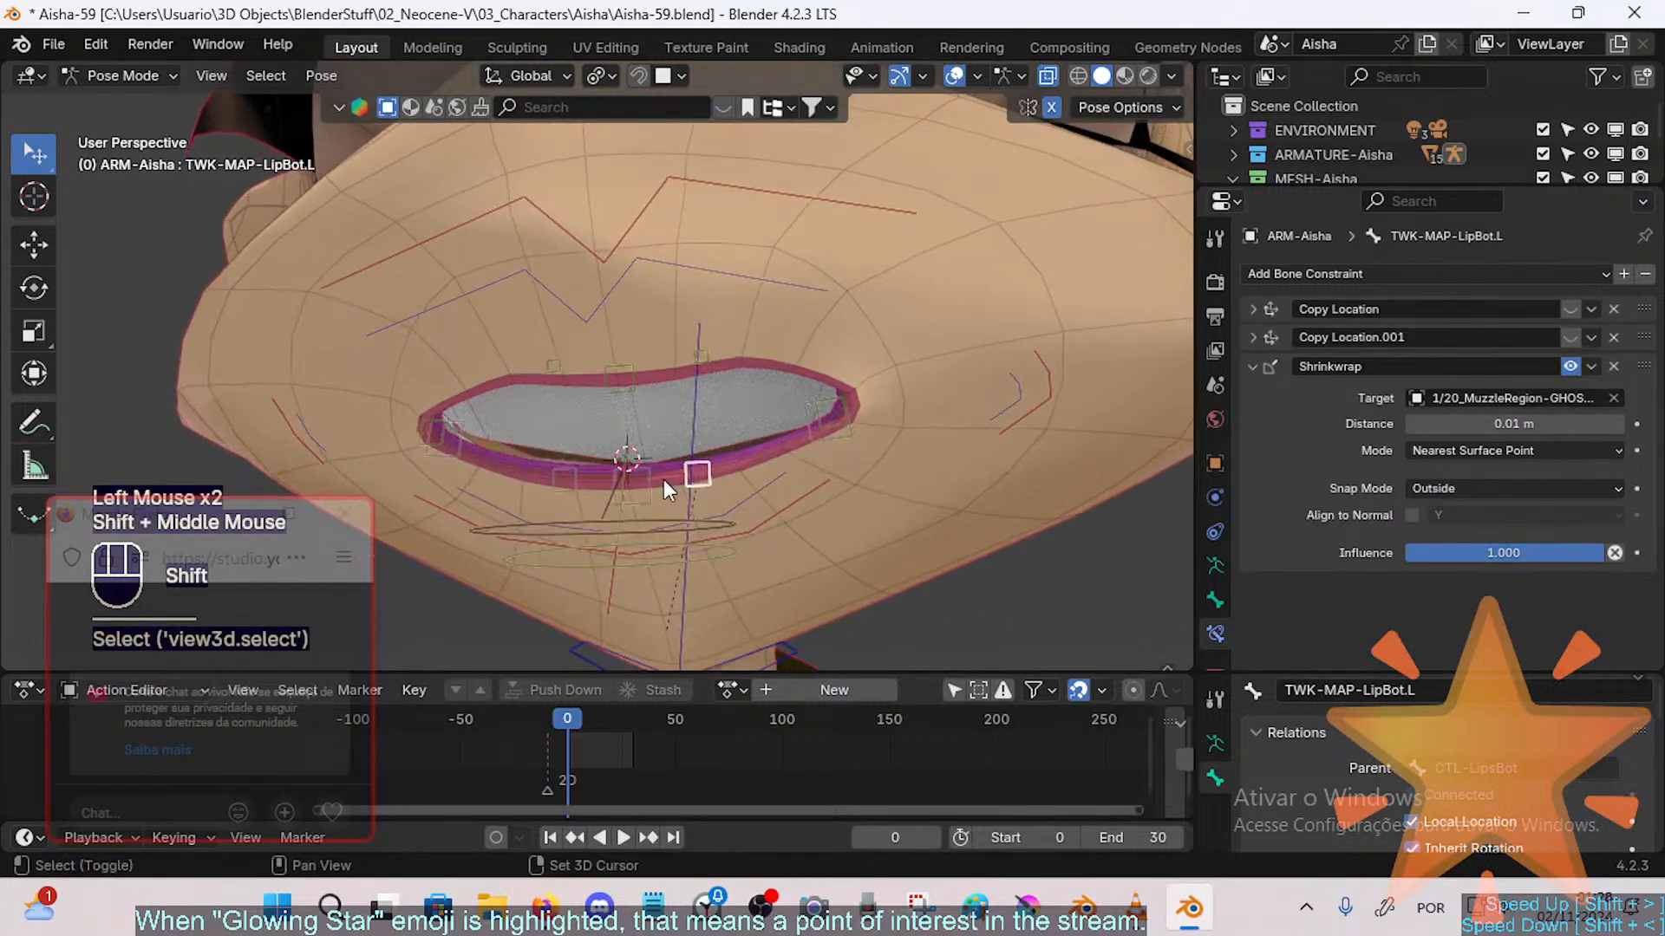
shift+click(634, 484)
shift+click(569, 479)
alt+drag(1568, 310, 1567, 355)
Step: Enable the Copy Location CTL-Lips.L and Copy Location CTL-Lips.R constraints on the TWK-MAP-LipBot bone
click(649, 482)
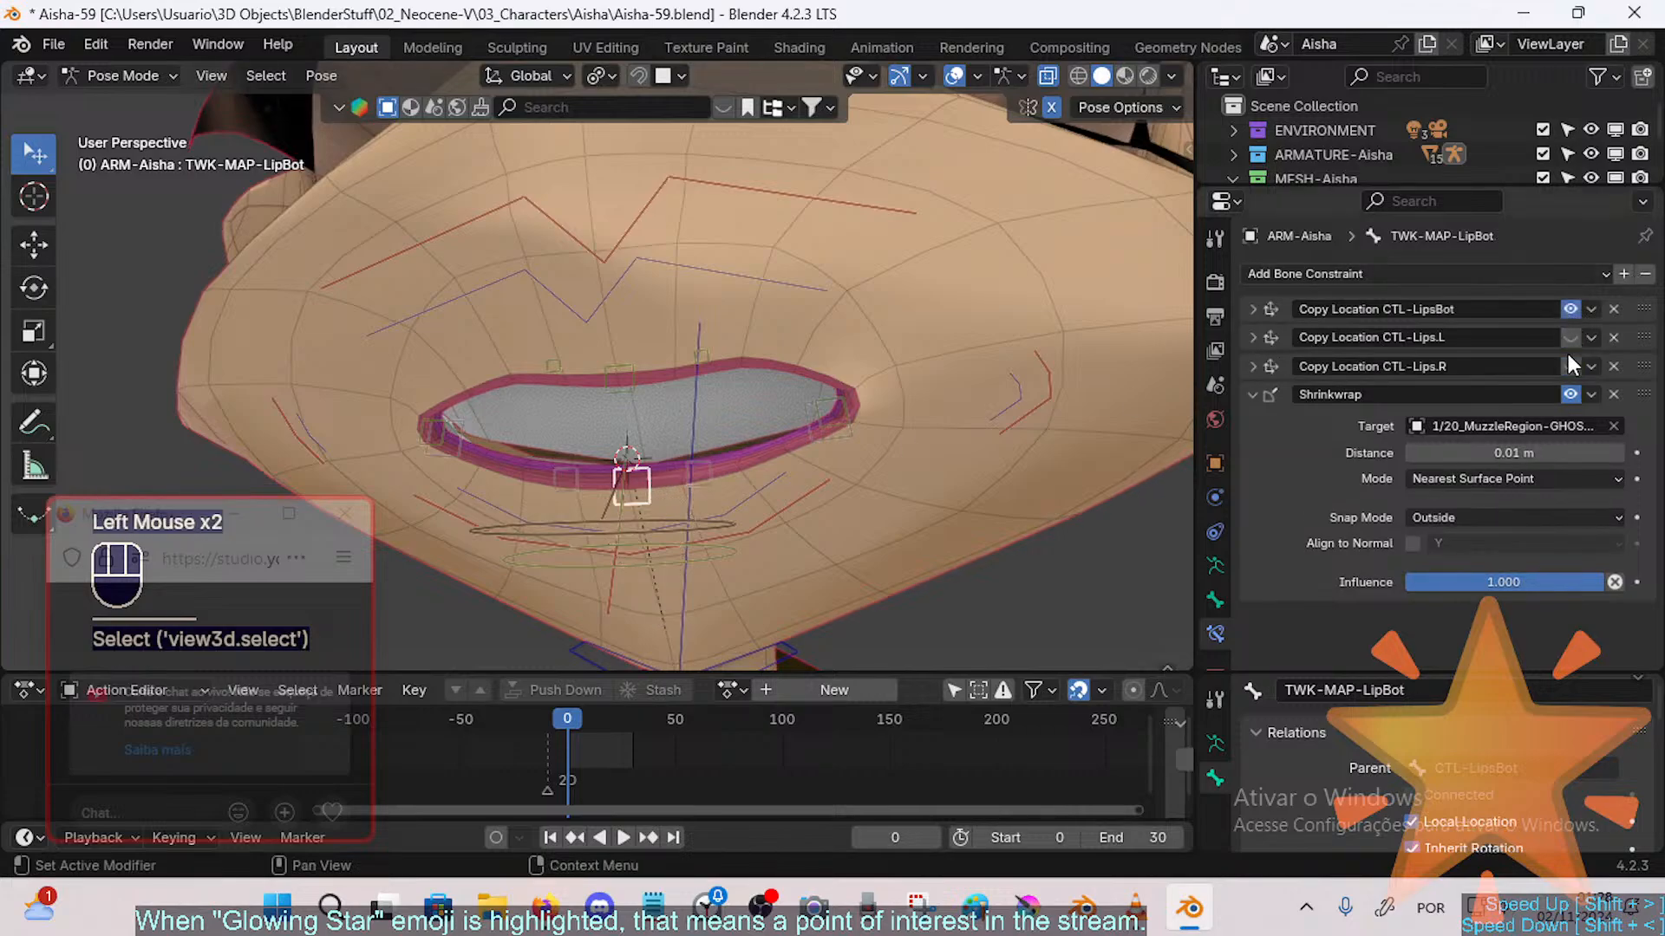
click(1558, 362)
click(1573, 368)
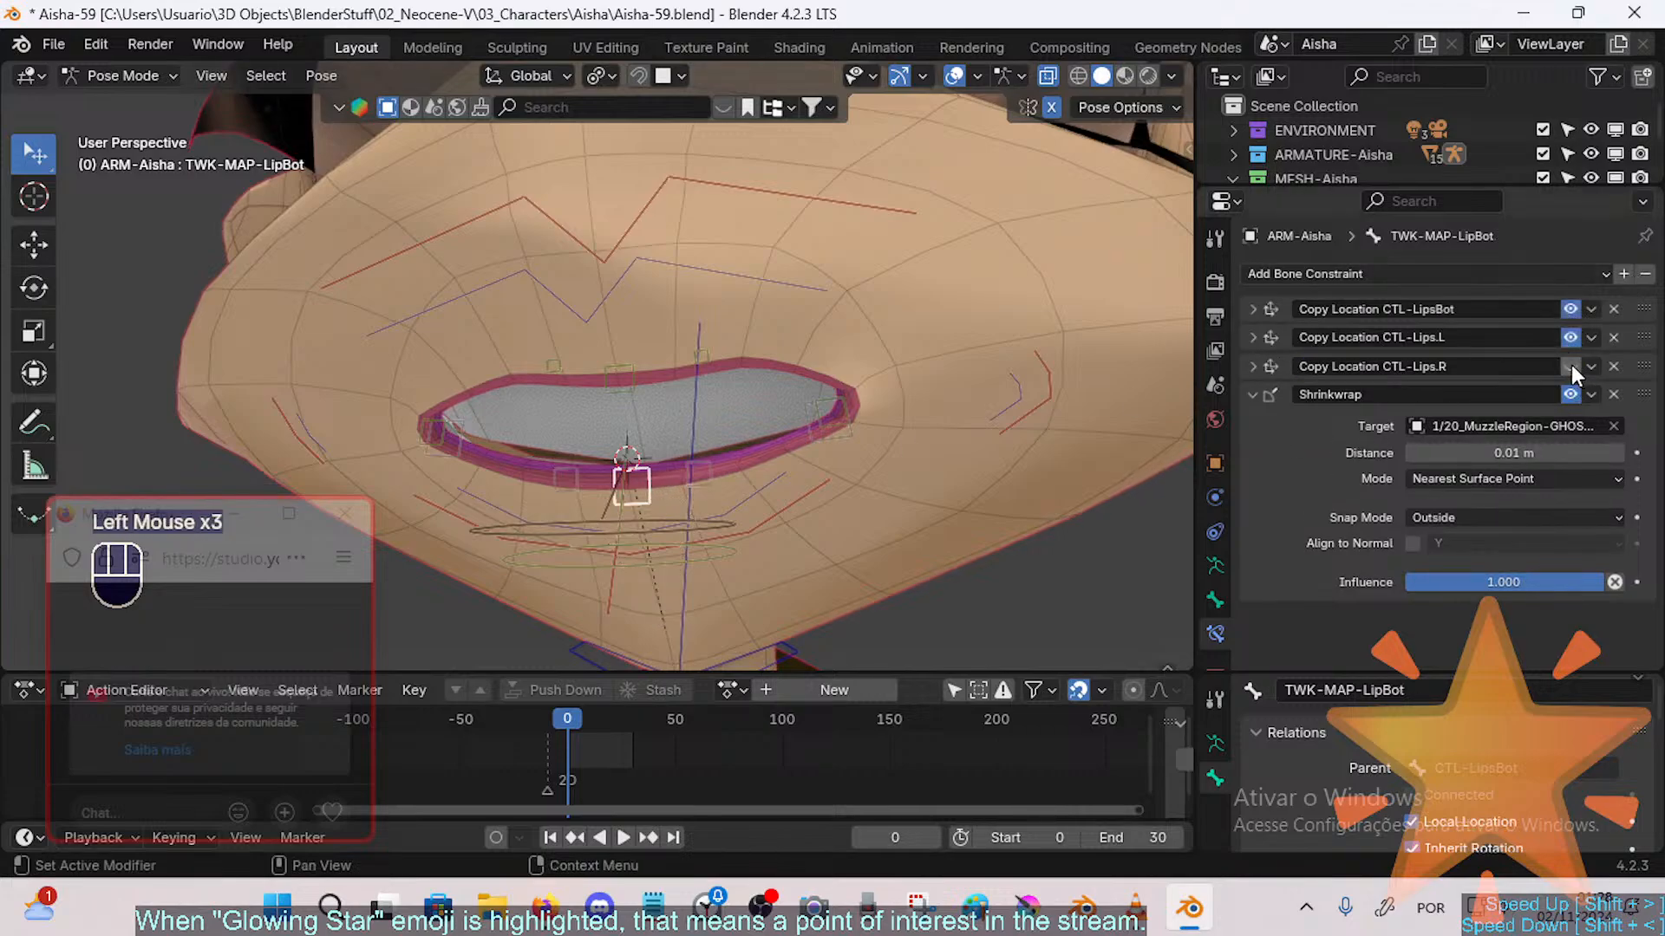
click(1570, 366)
Step: Check the constraints of TWK-MAP-LipTop.R and move CTL-LipsTop slightly down to test the upper lip
click(546, 371)
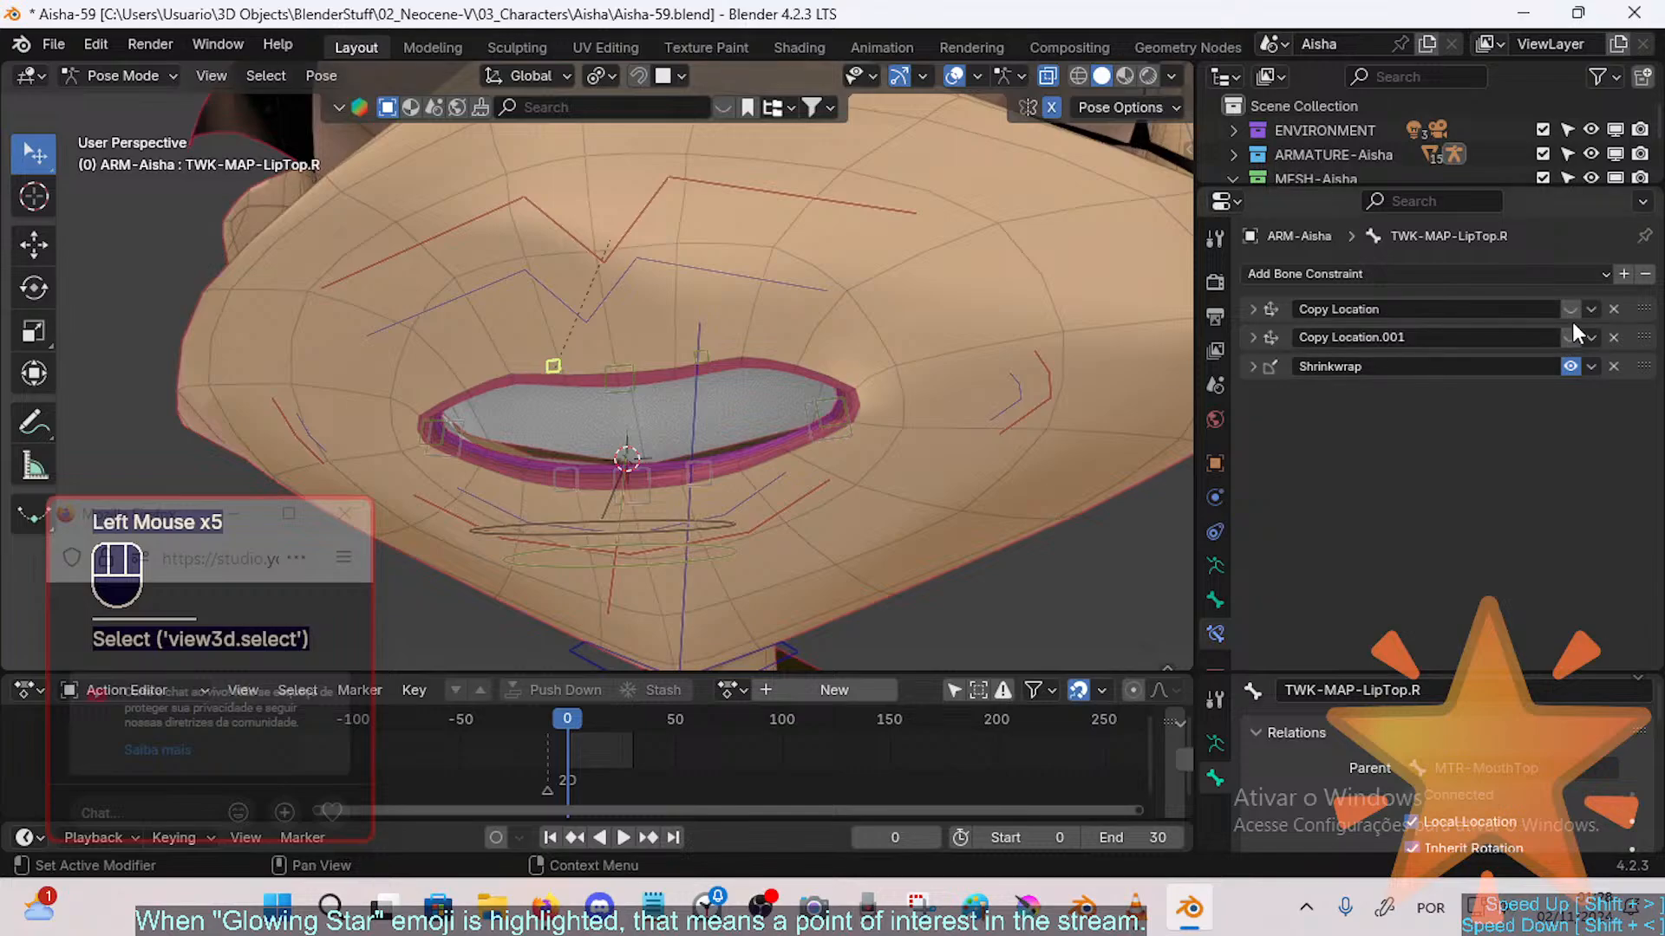
click(550, 371)
middle_drag(549, 371, 918, 351)
click(732, 277)
key(g)
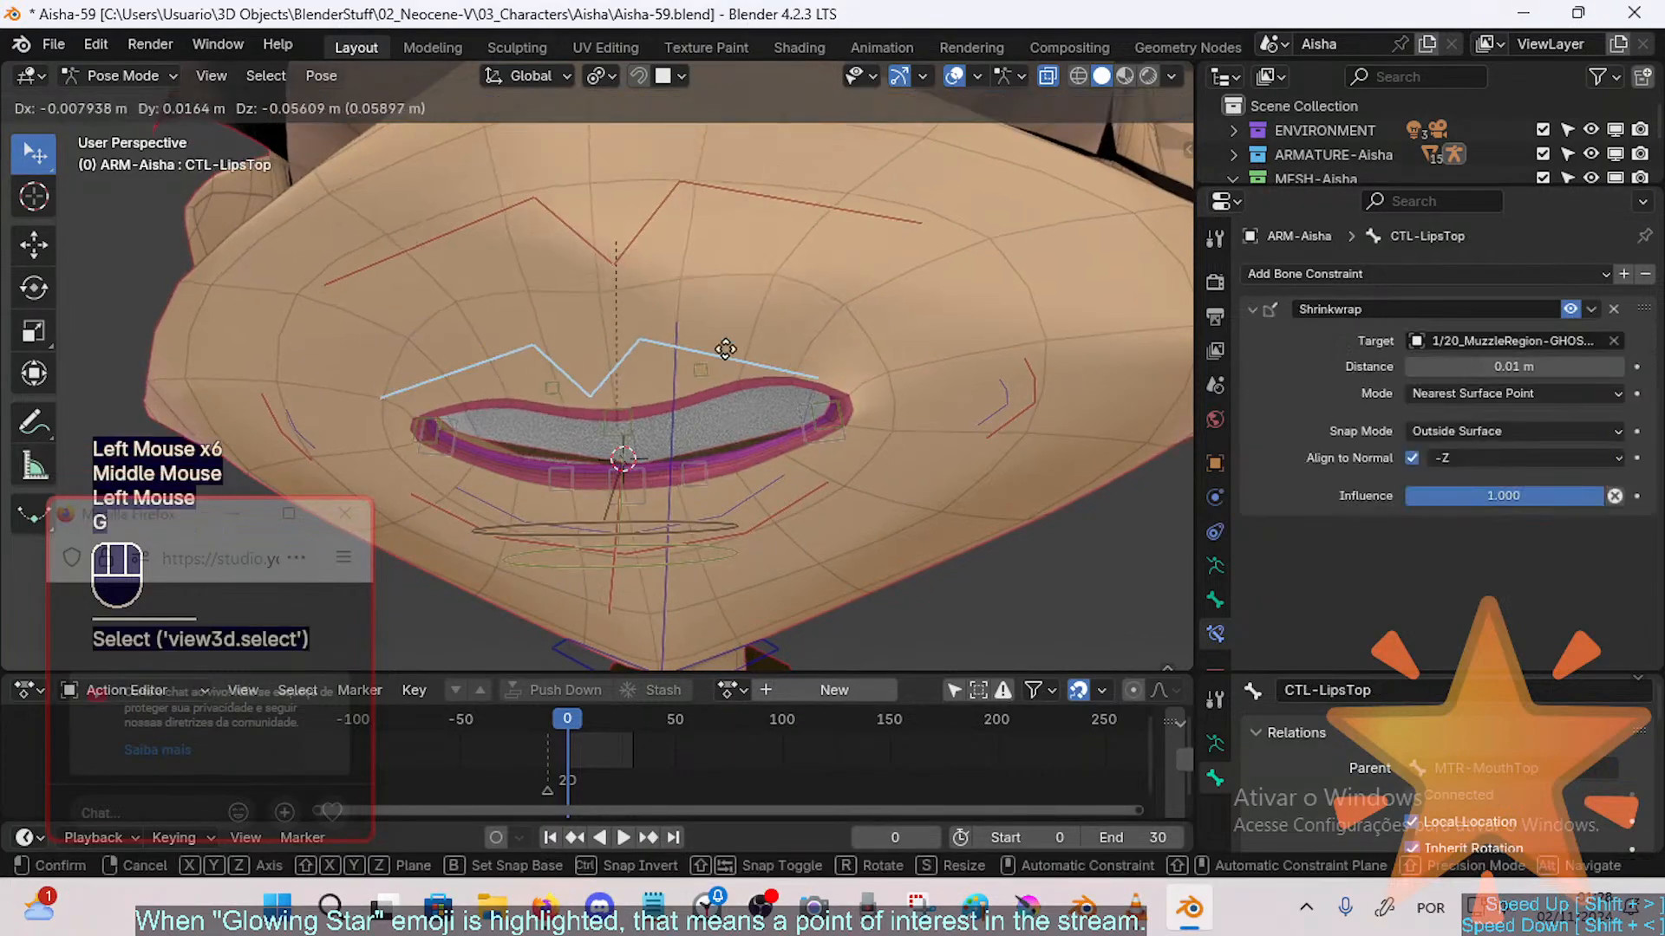
click(668, 484)
Step: Pull the CTL-LipsBot bone far down to test the lower lip with its constraints on, and raise it back
double_click(642, 511)
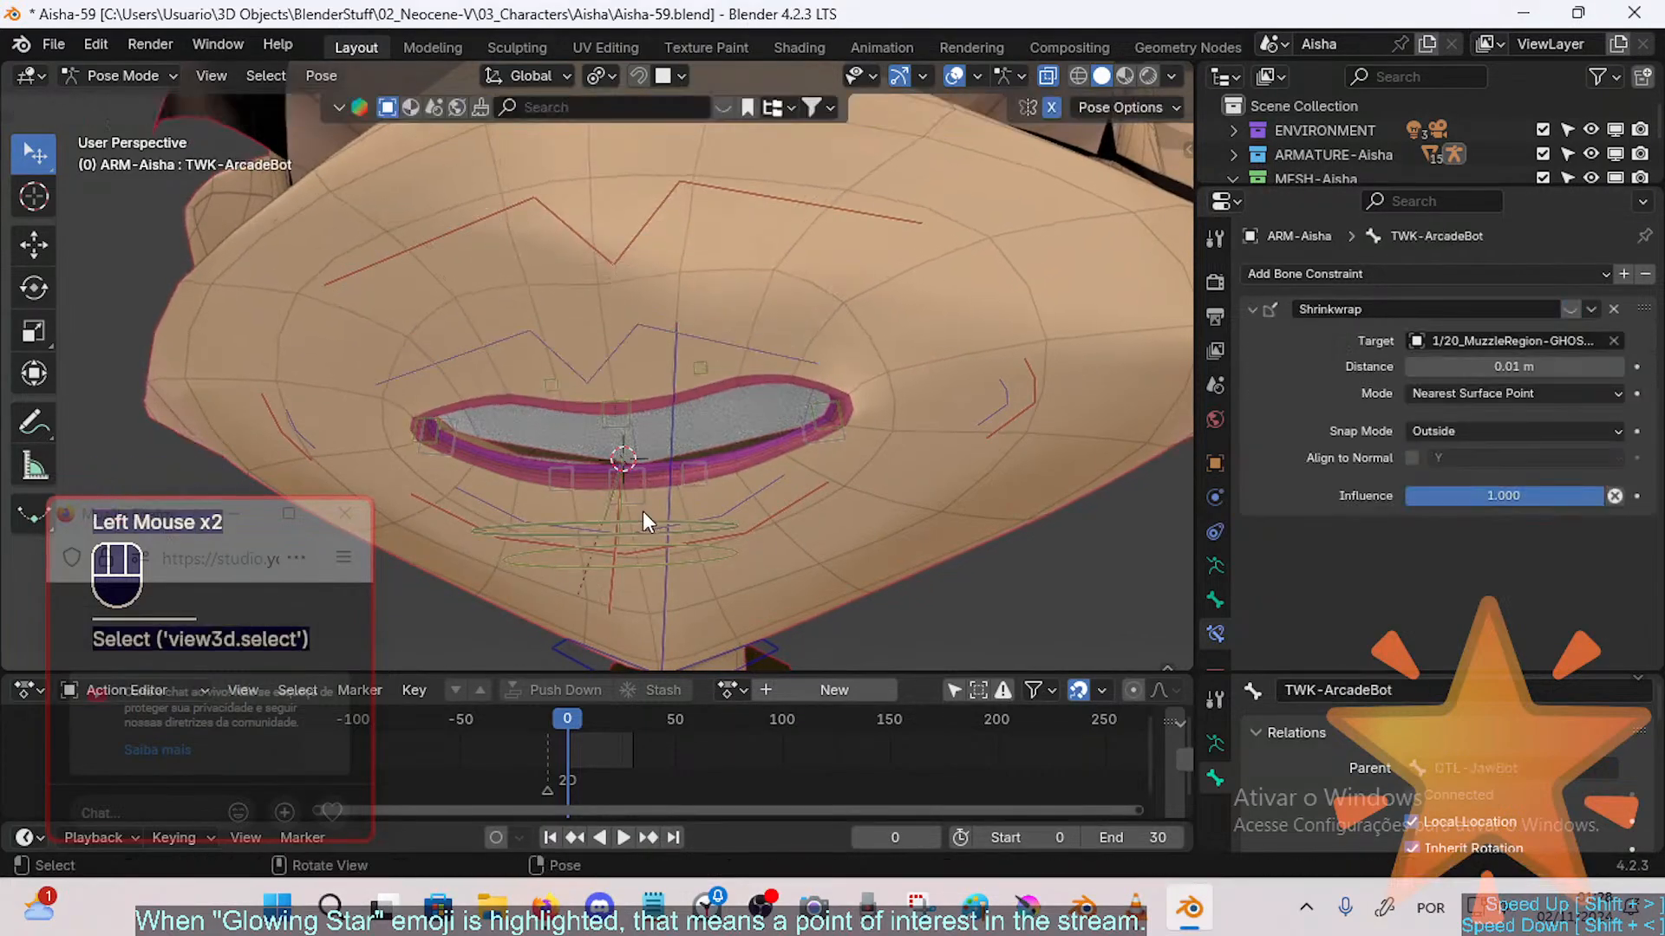
middle_drag(679, 512, 725, 504)
click(725, 504)
key(g)
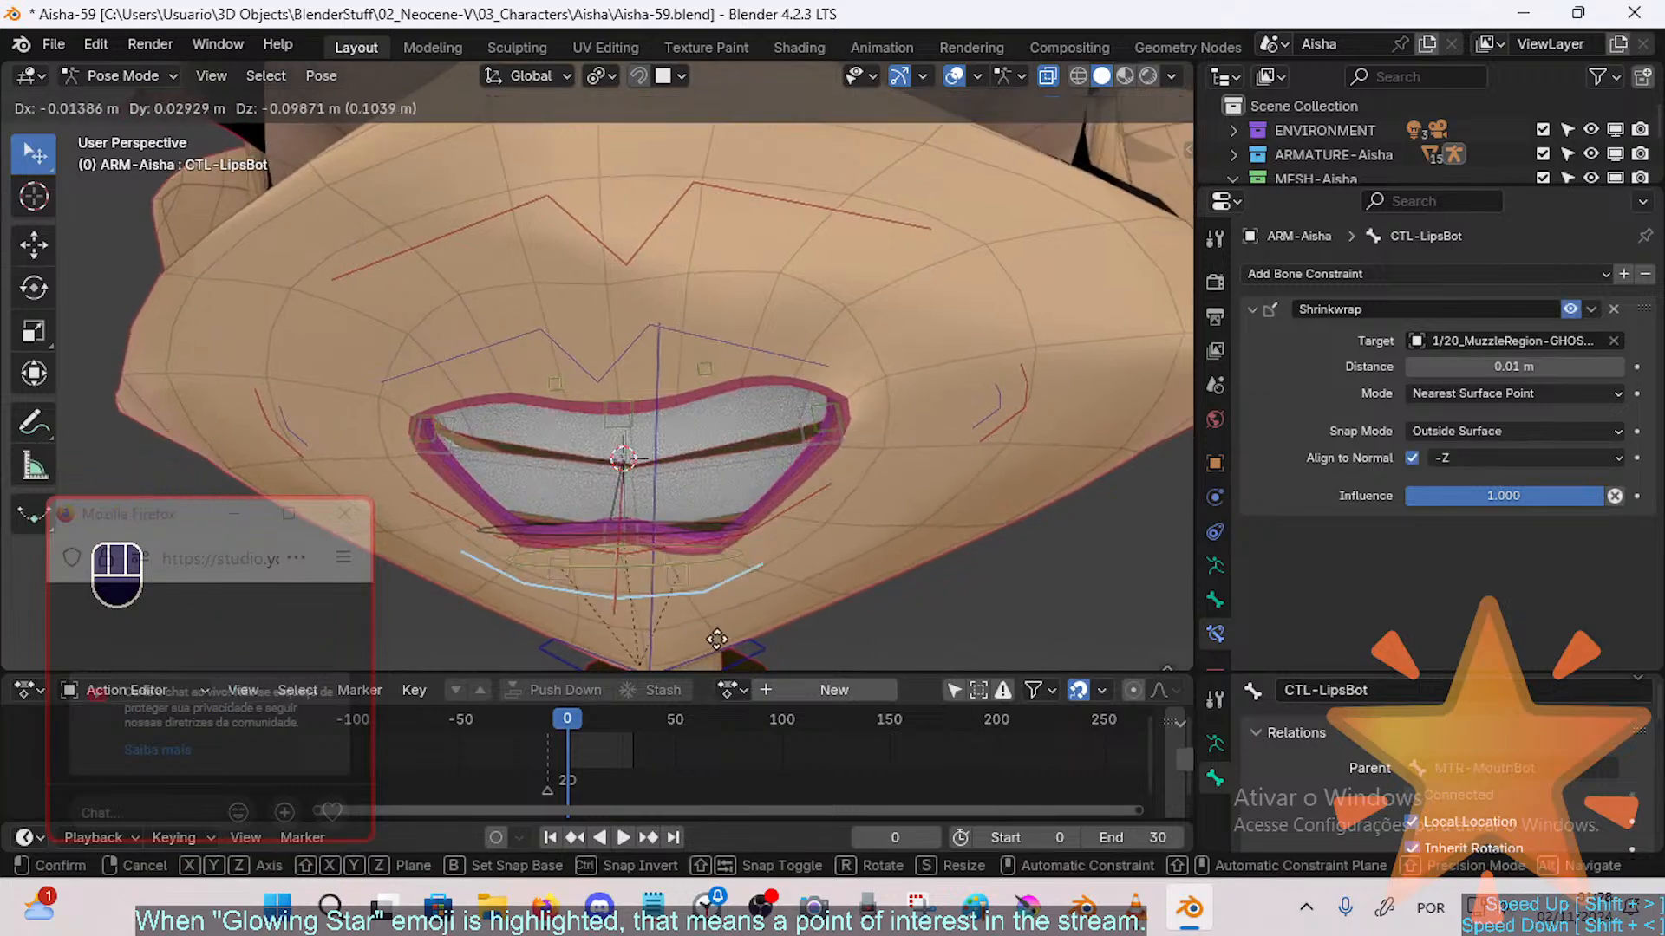
click(718, 498)
Step: Compare the Copy Location settings of TWK-MAP-LipBot.L with the Copy Transforms settings of TWK-MAP-LipTop.L
click(711, 478)
click(691, 492)
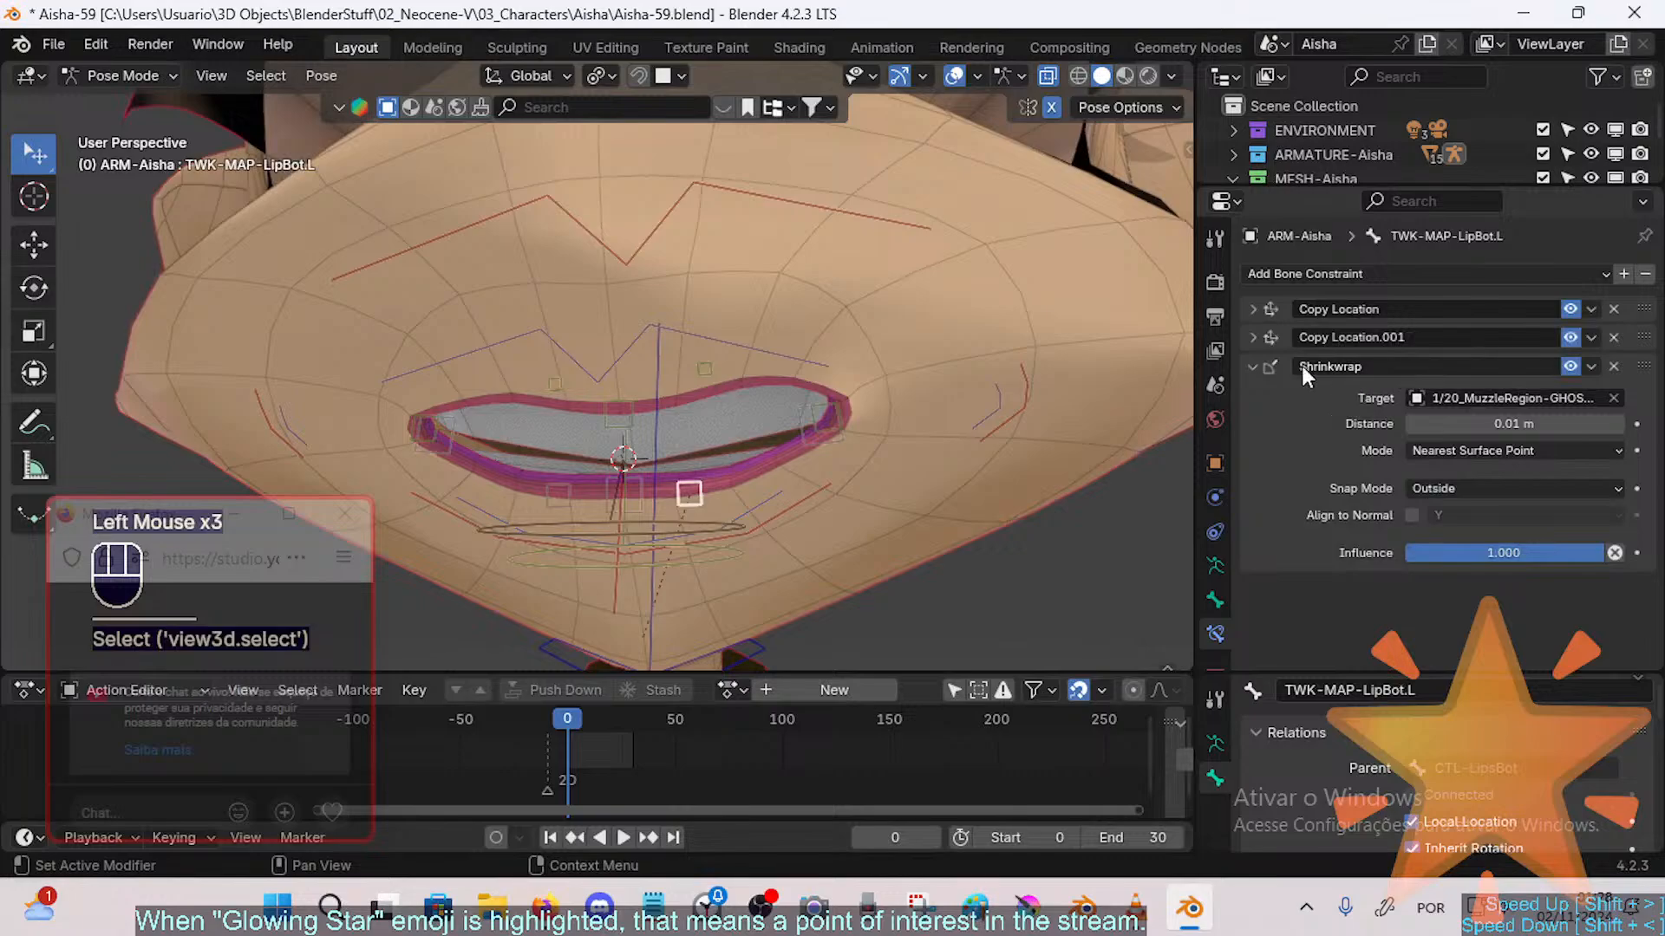
click(1254, 338)
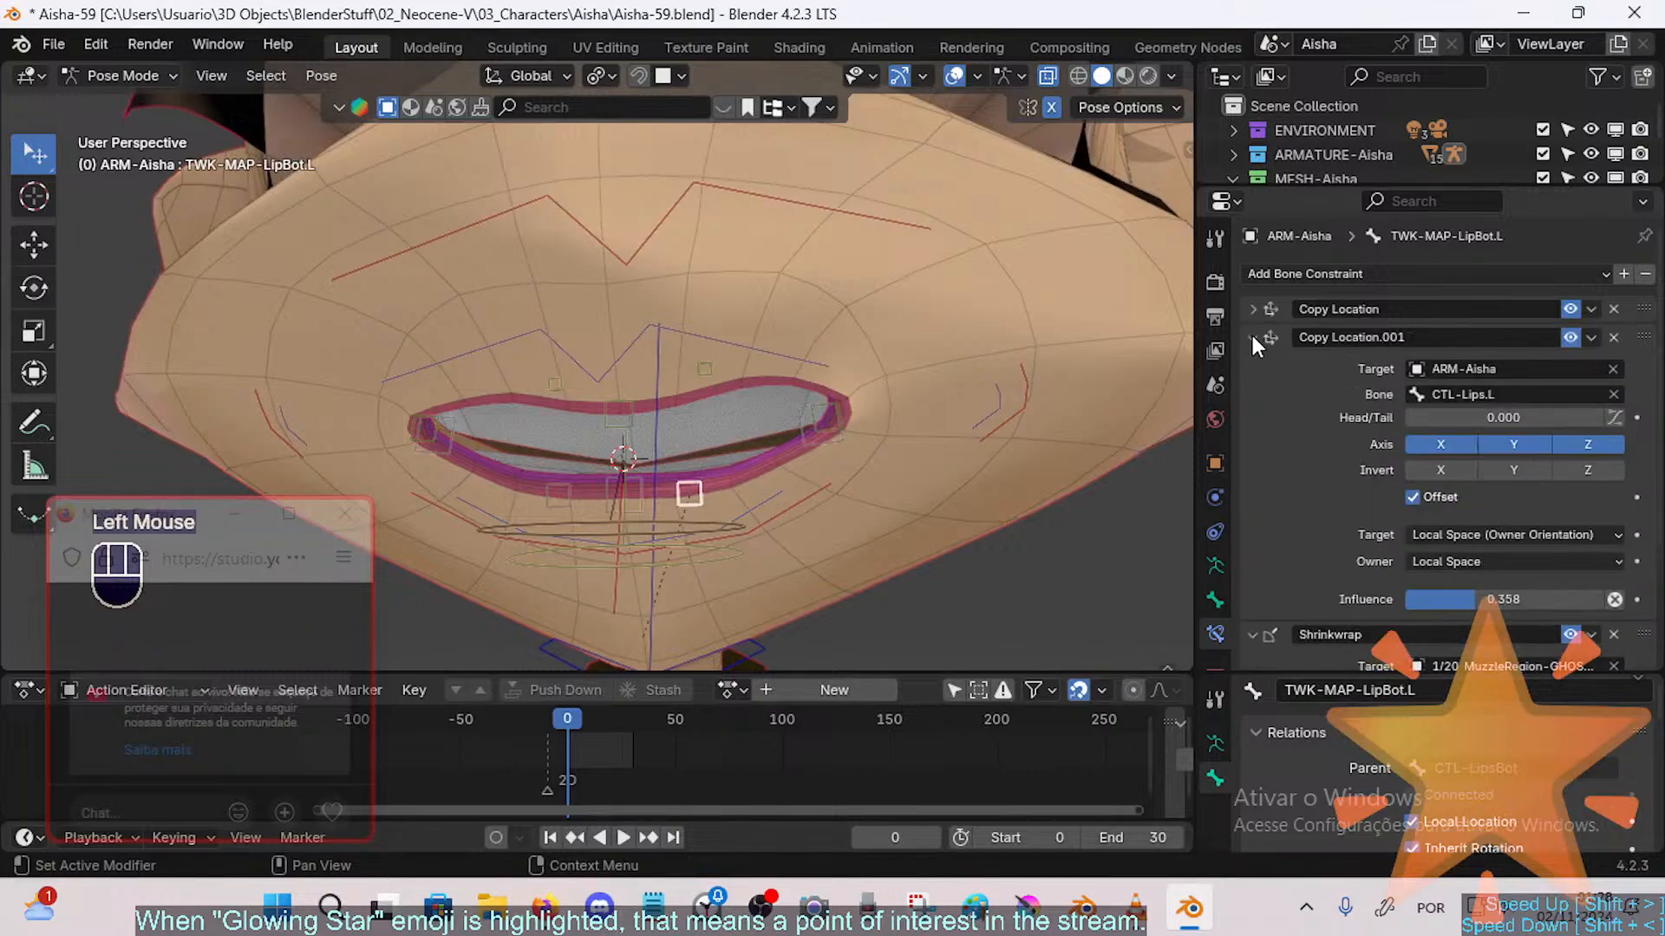
click(1252, 338)
click(1252, 305)
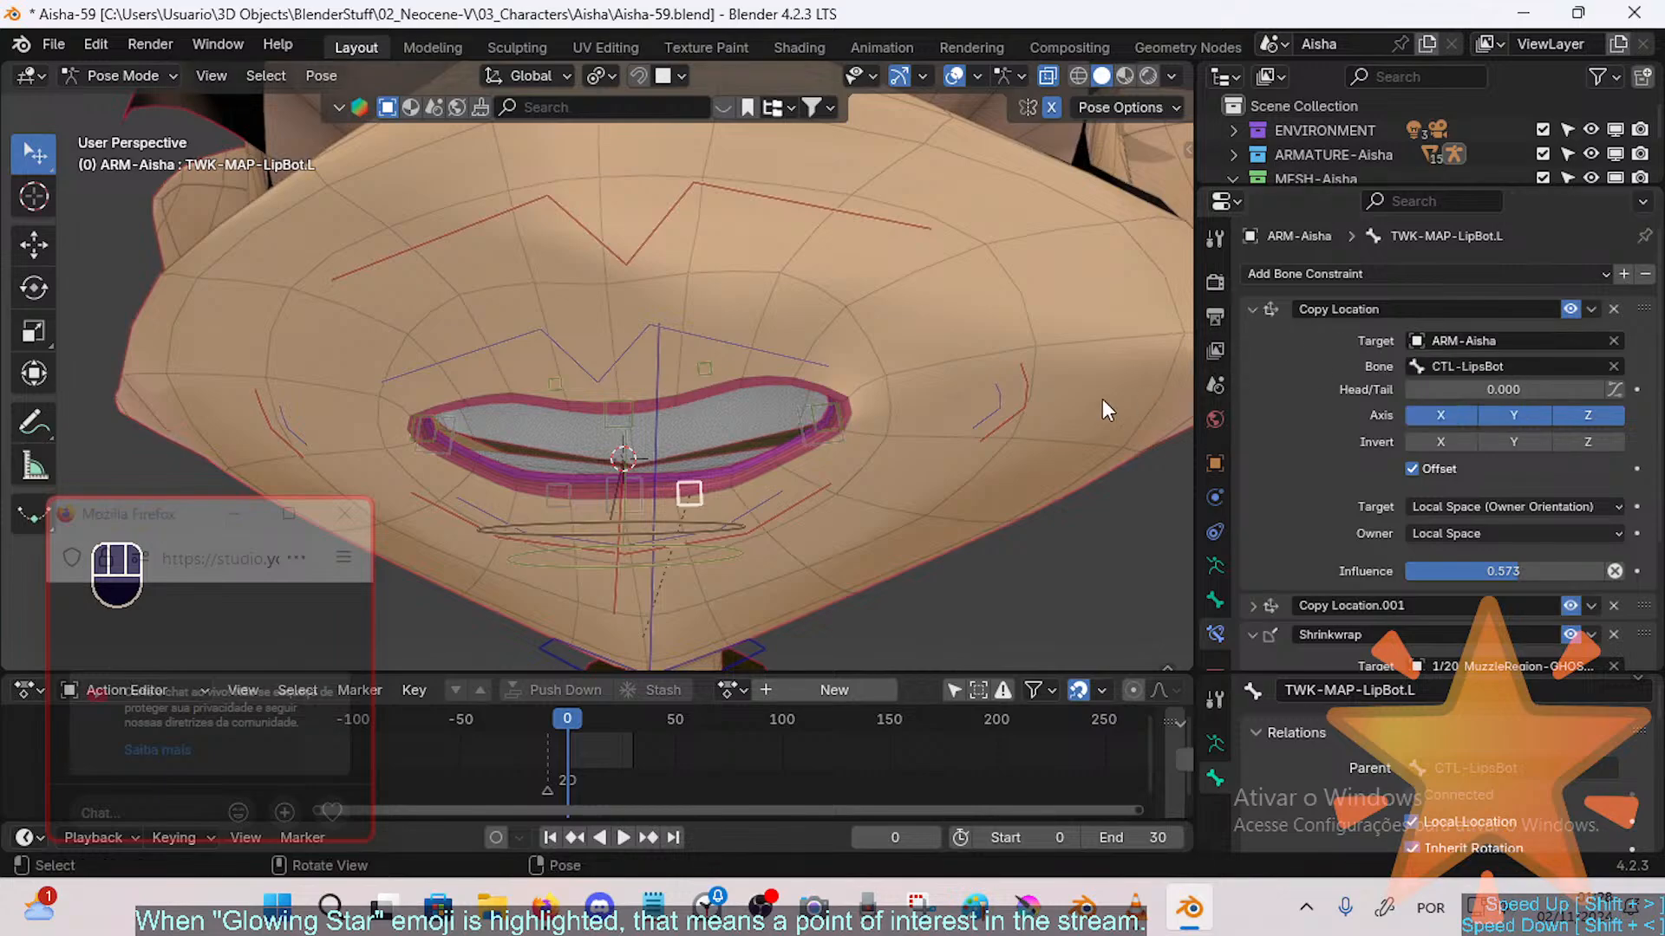
click(694, 359)
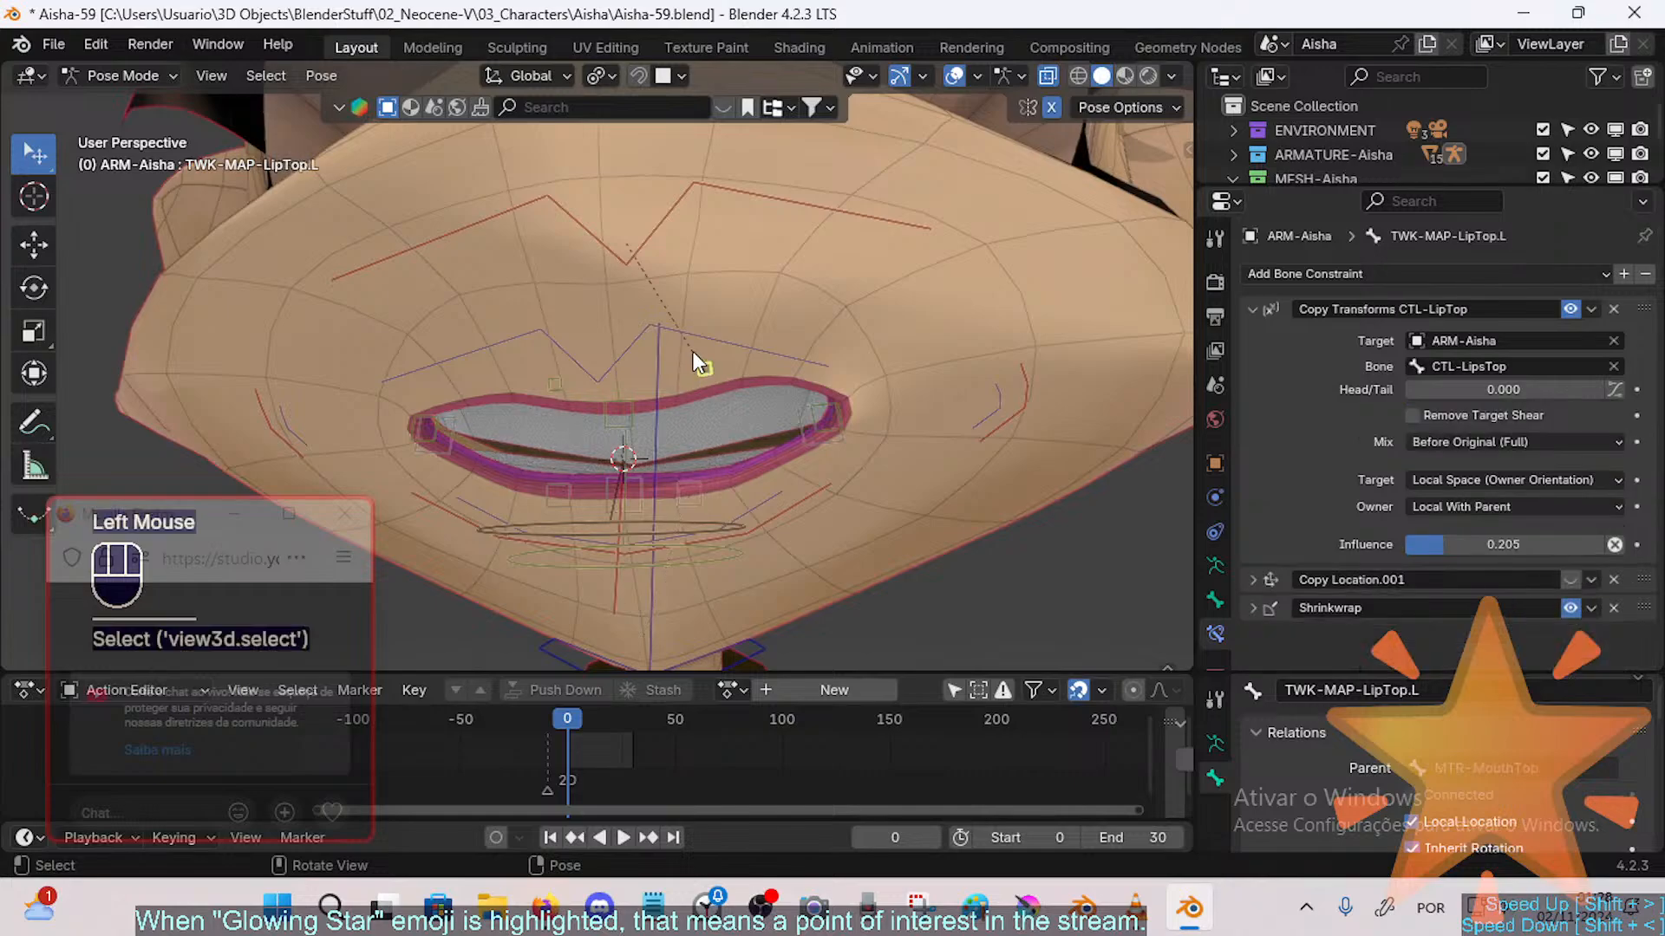
Step: Move the CTL-LipsTop bone slightly up to check the upper lip's response
click(692, 347)
click(694, 342)
key(g)
click(691, 297)
Step: Move the CTL-LipsBot bone upward and adjust its height so the lower lip nearly closes the mouth
click(659, 513)
click(732, 506)
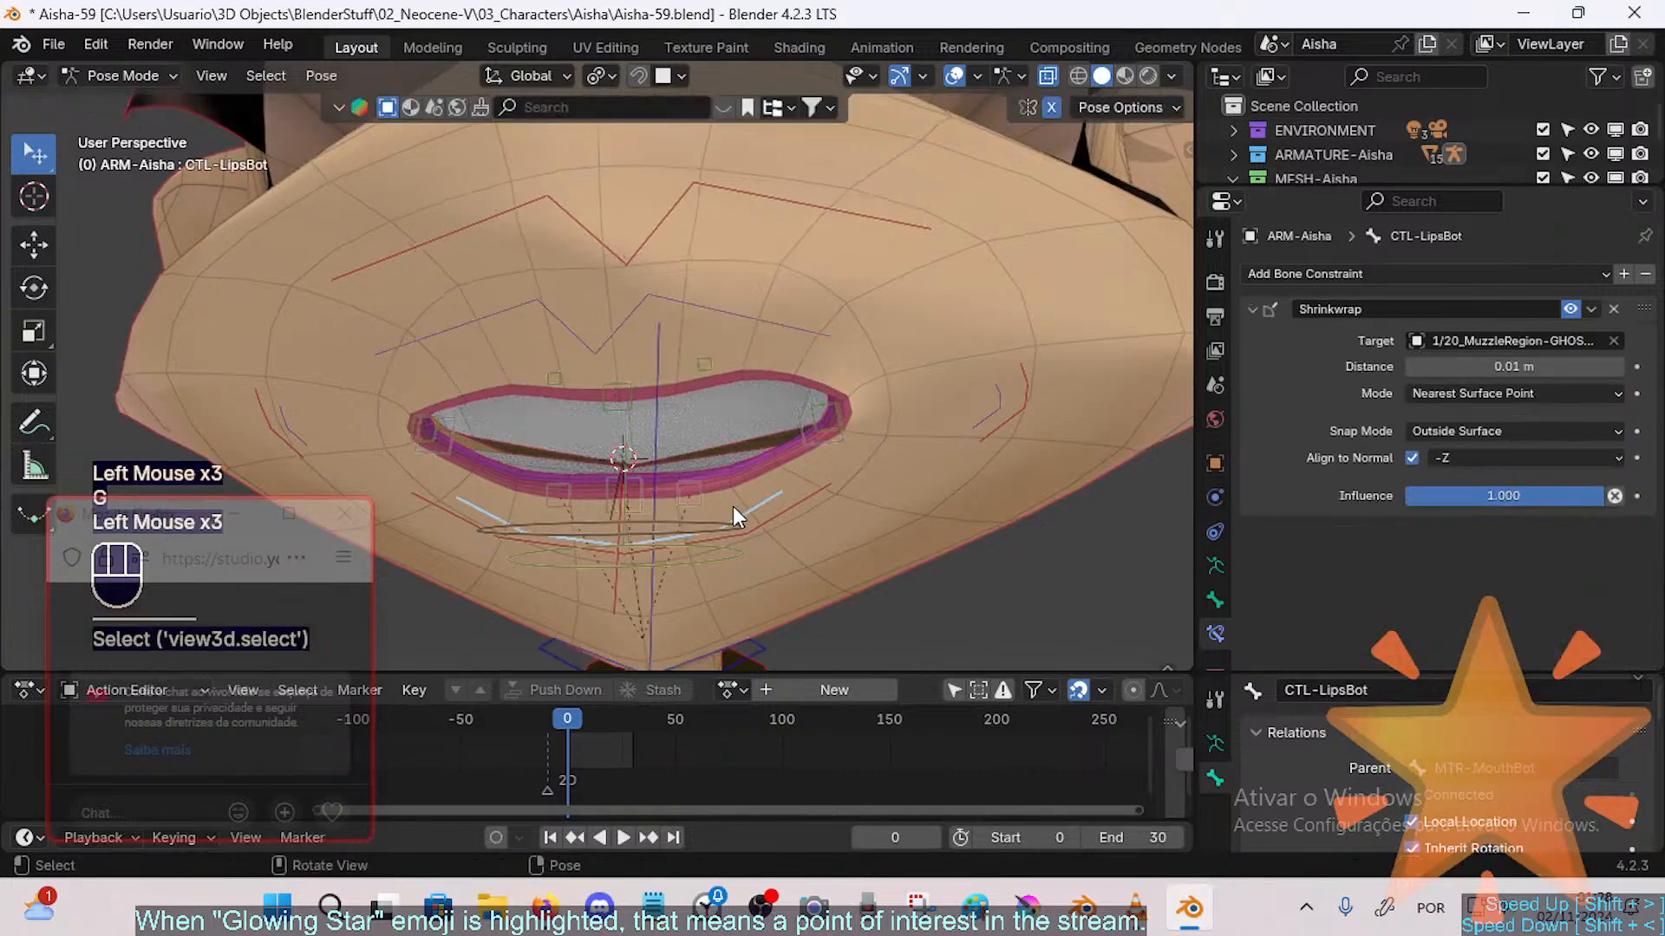
middle_drag(717, 497, 720, 524)
key(g)
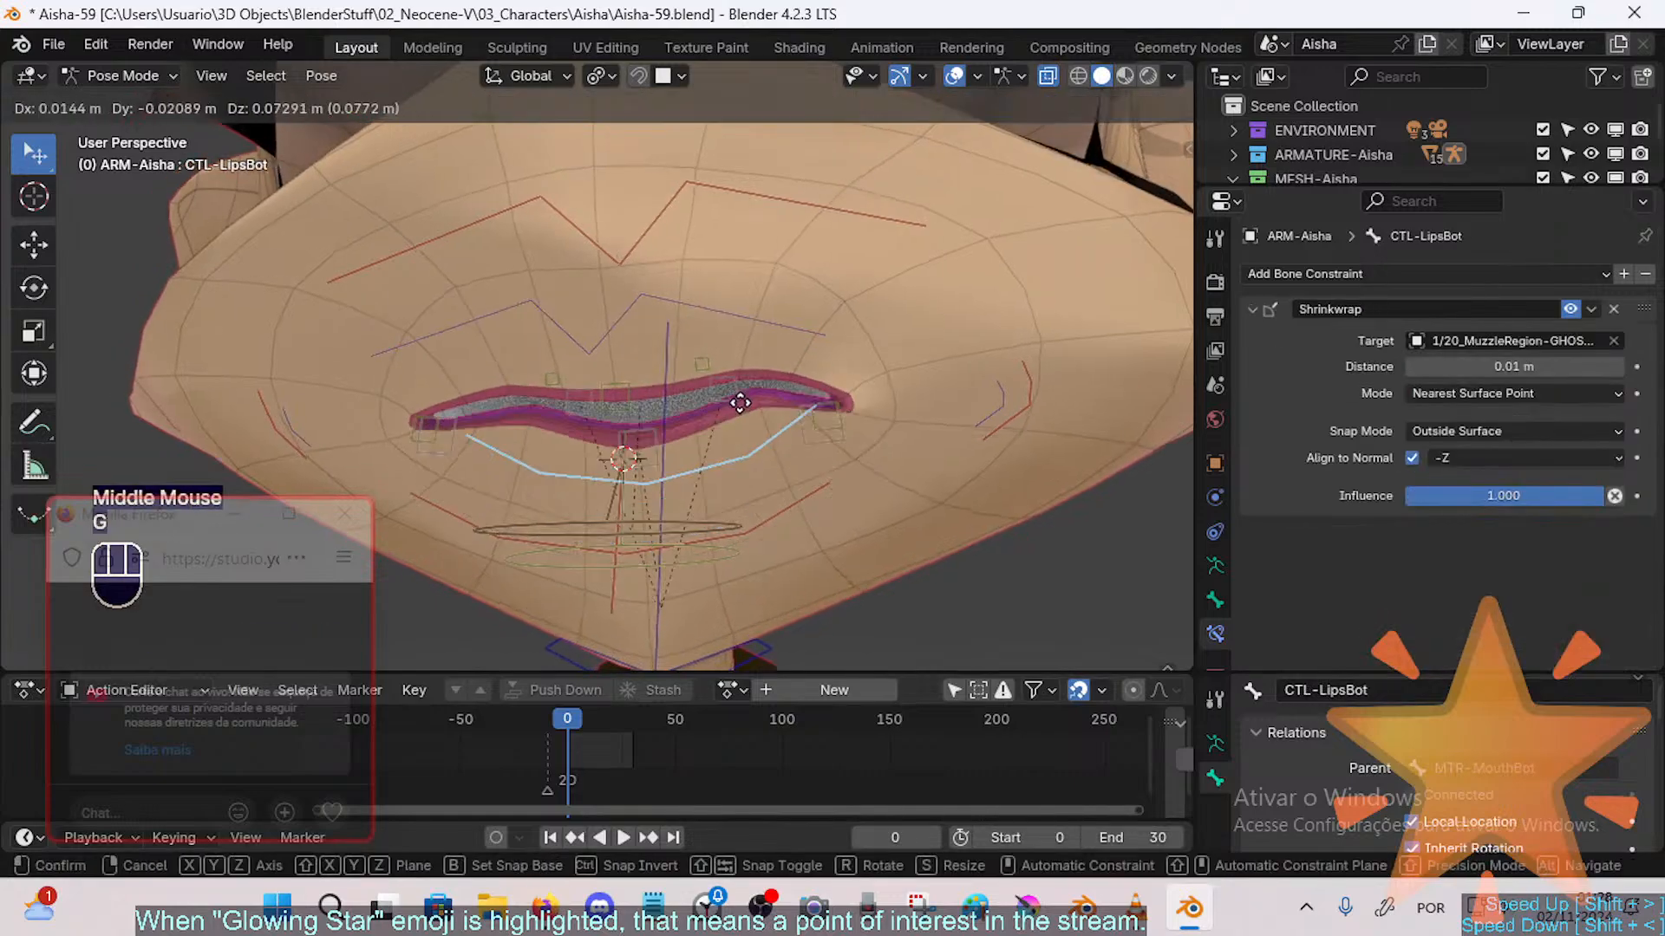
click(735, 438)
key(g)
click(729, 424)
click(726, 418)
click(741, 469)
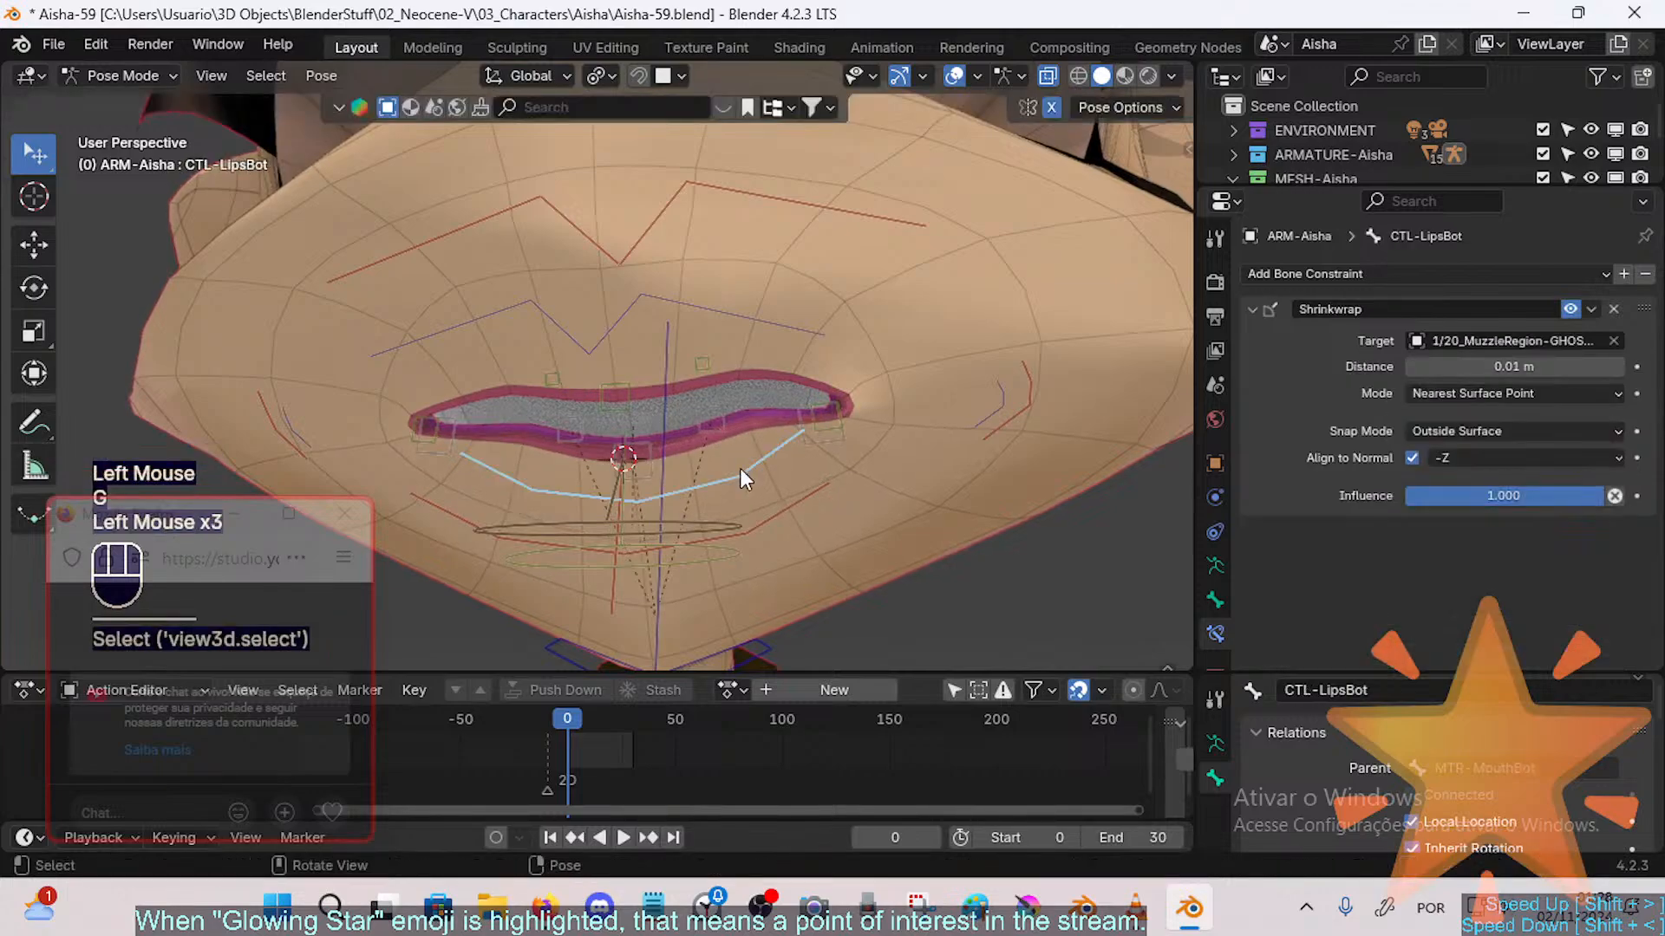
key(Tab)
key(g)
key(Escape)
middle_drag(737, 398, 761, 479)
click(590, 528)
key(g)
key(Escape)
key(Tab)
Step: Reposition the CTL-LipsBot bone in two moves to examine the lower lip's deformation from the side
click(690, 486)
key(g)
click(729, 502)
key(g)
click(761, 479)
click(746, 466)
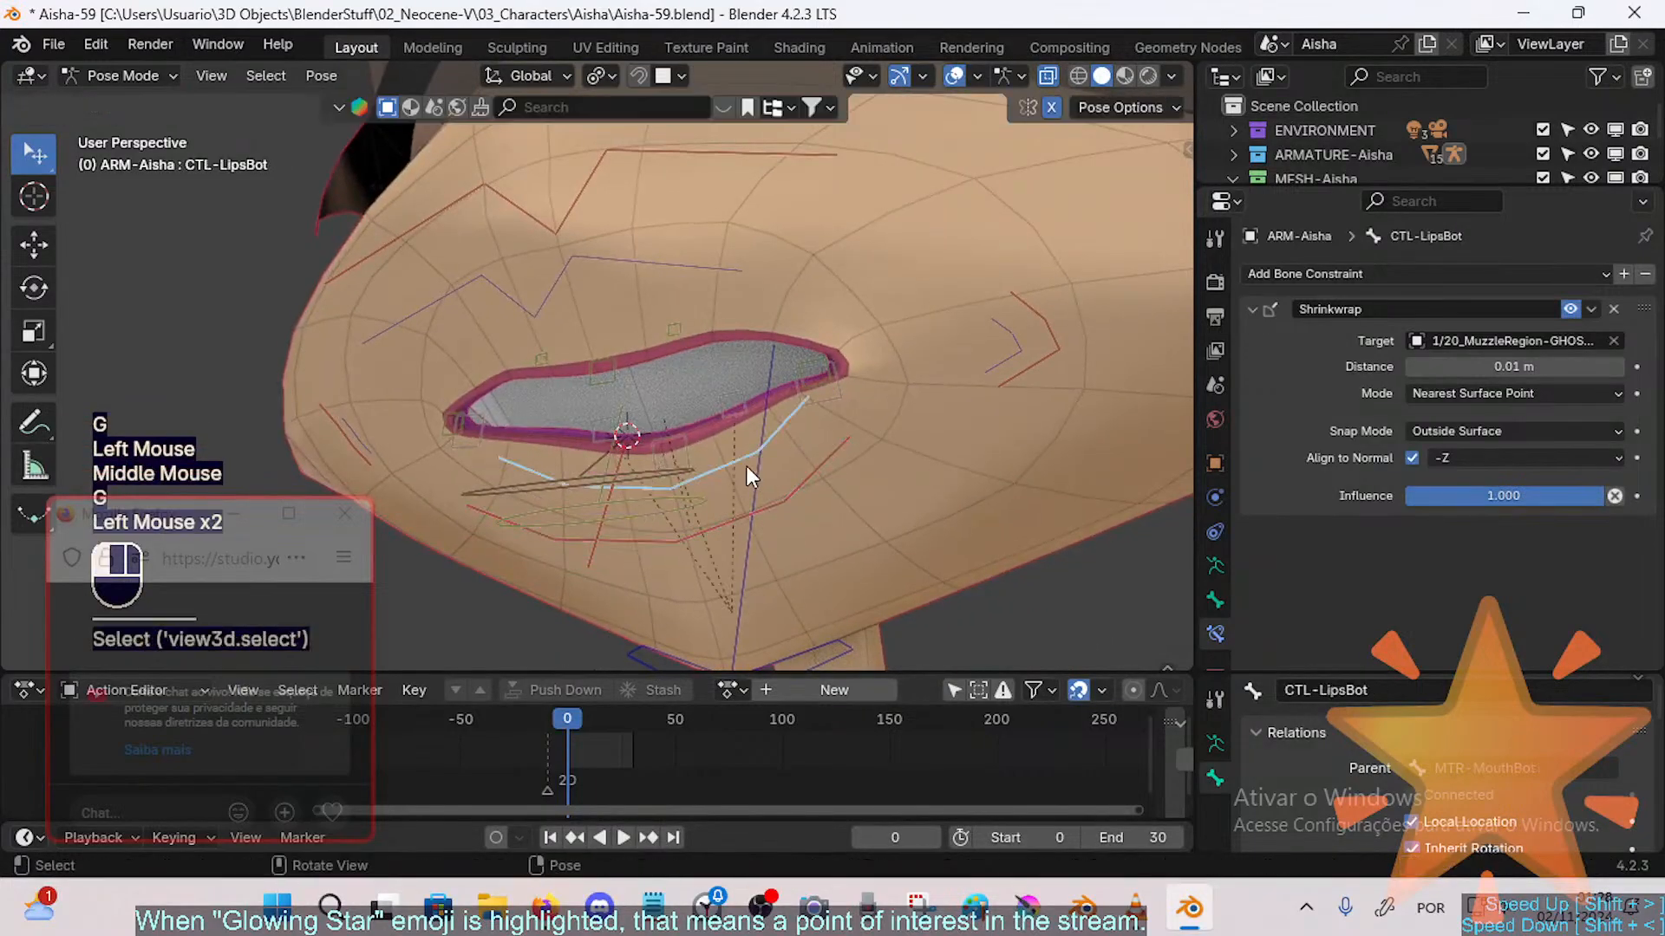
Step: Inspect the lower lip tweak bones, including the Copy Location settings of TWK-MAP-LipBot.L, and reselect CTL-LipsBot
click(737, 423)
click(673, 444)
click(673, 440)
click(730, 415)
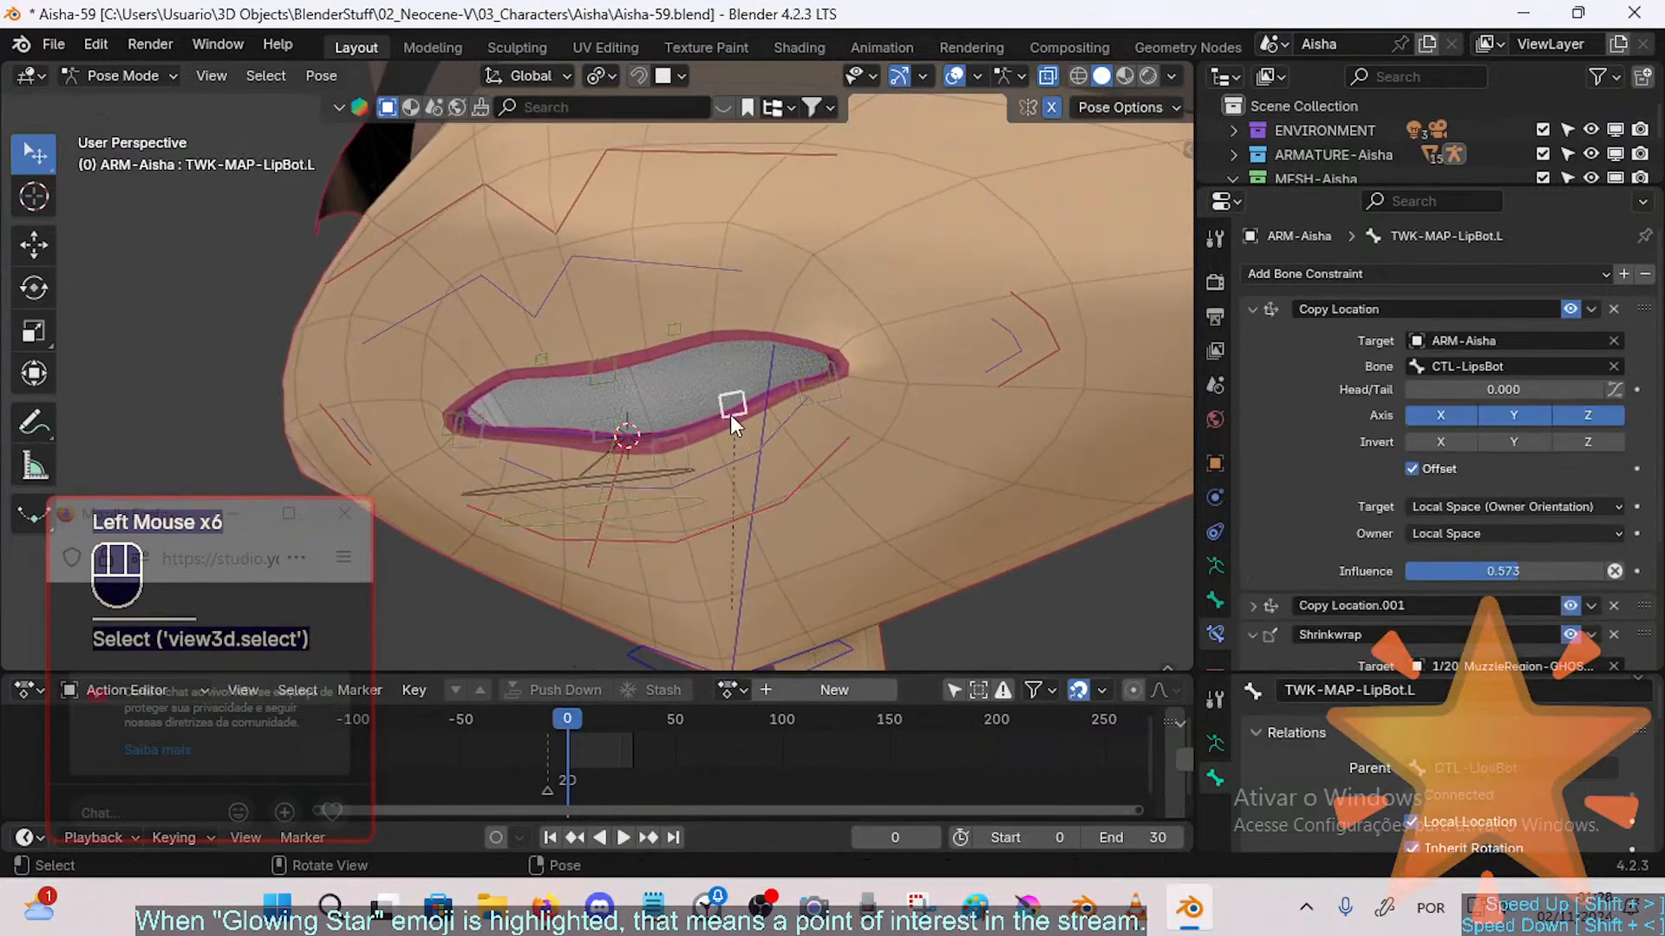
middle_drag(731, 414, 713, 445)
click(781, 448)
click(784, 444)
click(763, 459)
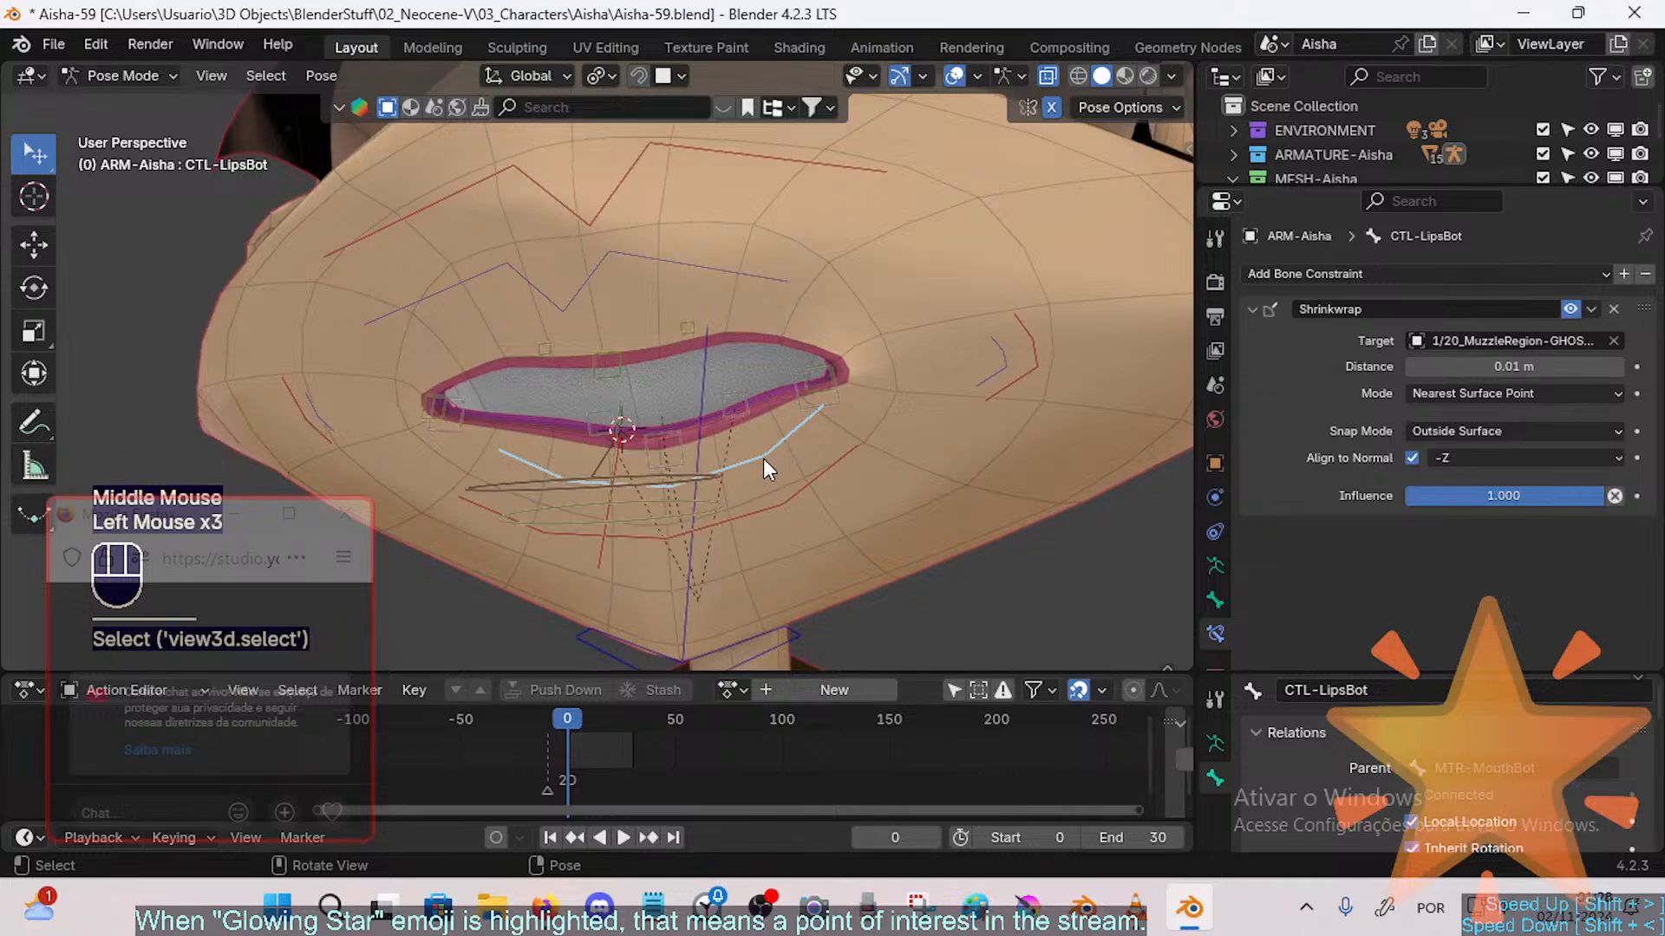
Step: Move the upper lip control upward to open the mouth wider and reselect CTL-LipsBot
click(768, 523)
click(706, 272)
shift+middle_drag(706, 272, 761, 446)
click(694, 255)
click(694, 260)
click(694, 260)
key(g)
click(642, 272)
click(763, 409)
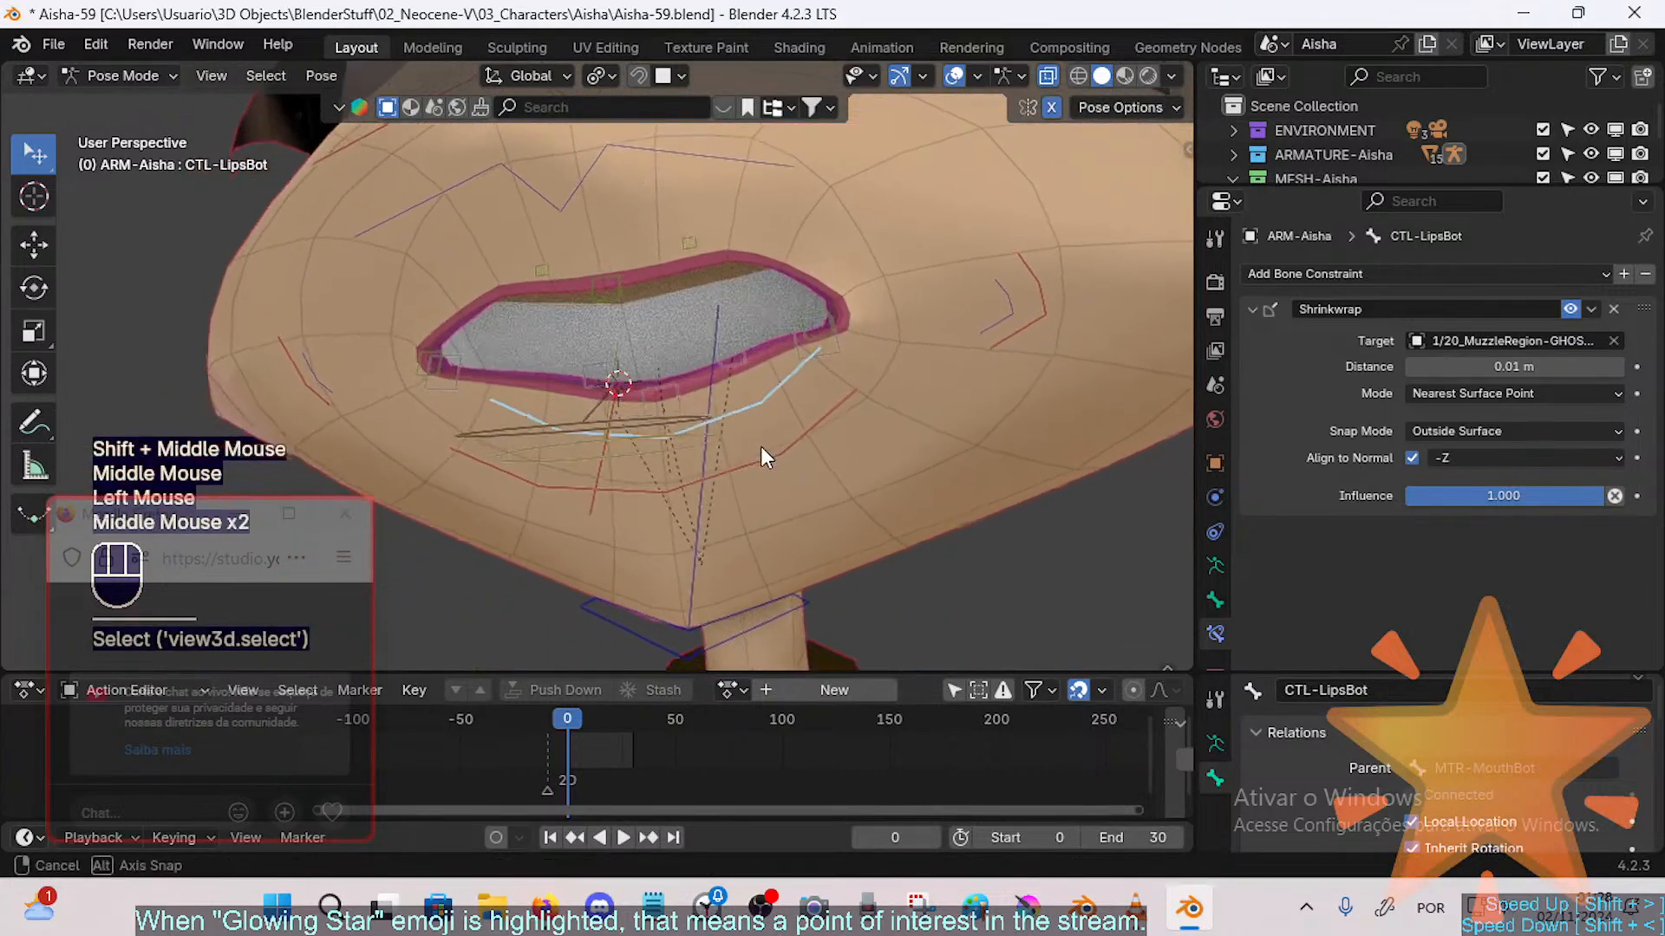
Step: Try inverting the X, Y and Z axes in the Copy Location constraint of the lower lip bone TWK-MAP-LipBot.L
click(724, 362)
click(746, 398)
click(734, 358)
scroll(733, 358, up, 1)
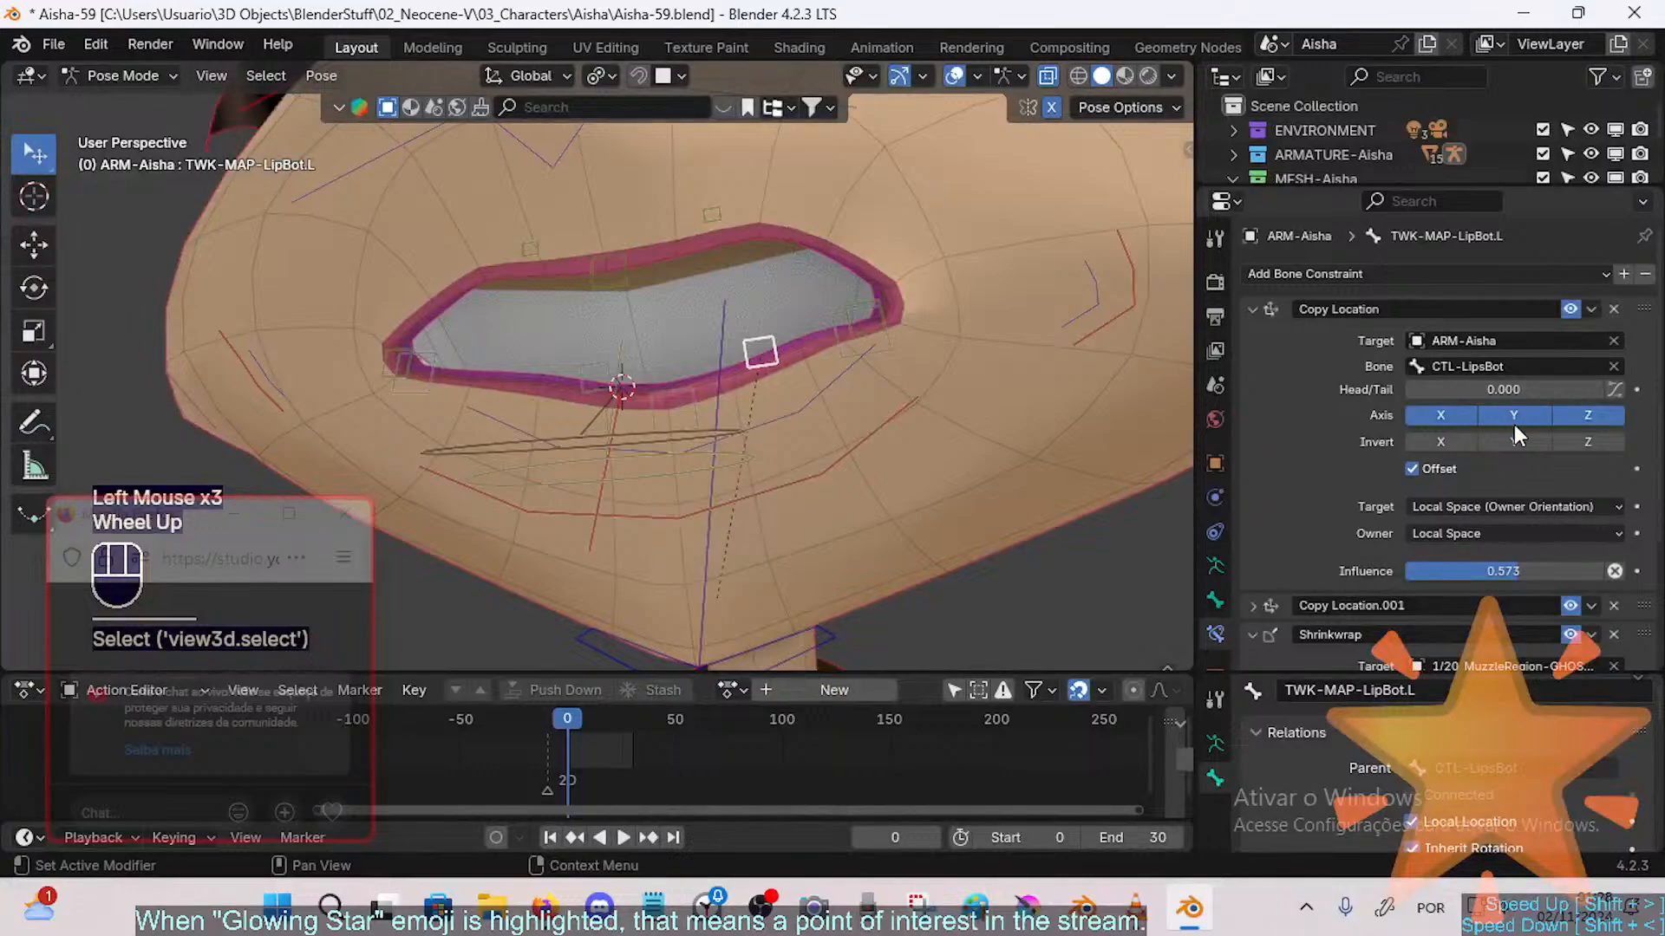
click(1450, 436)
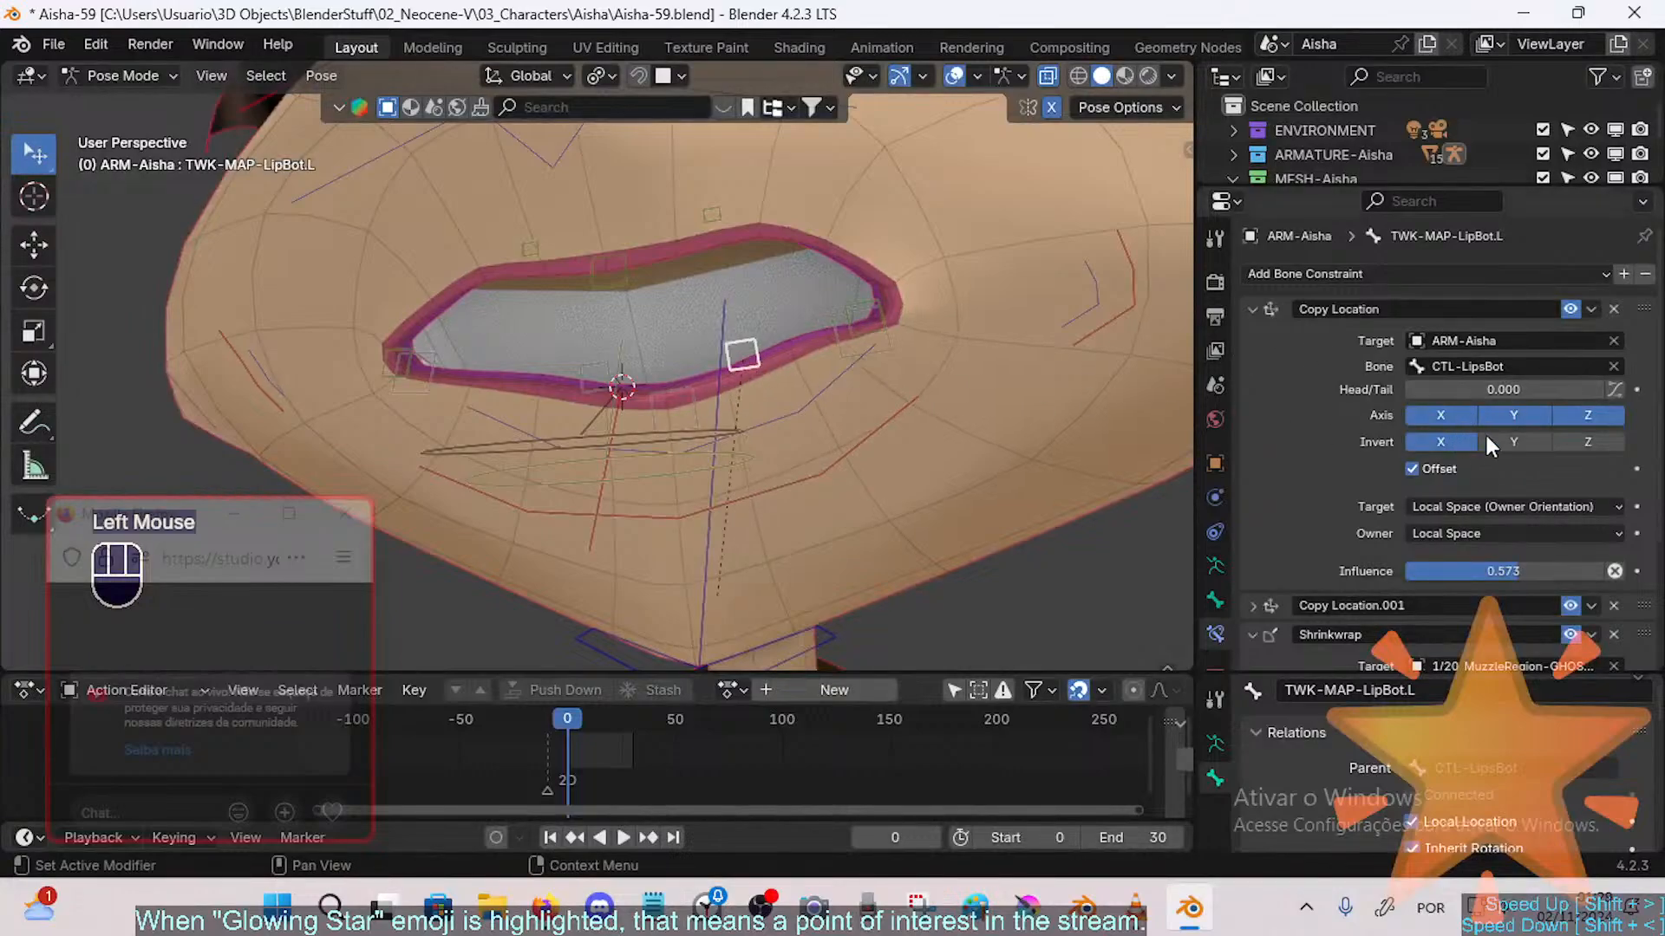
click(1521, 435)
click(1531, 438)
click(1464, 442)
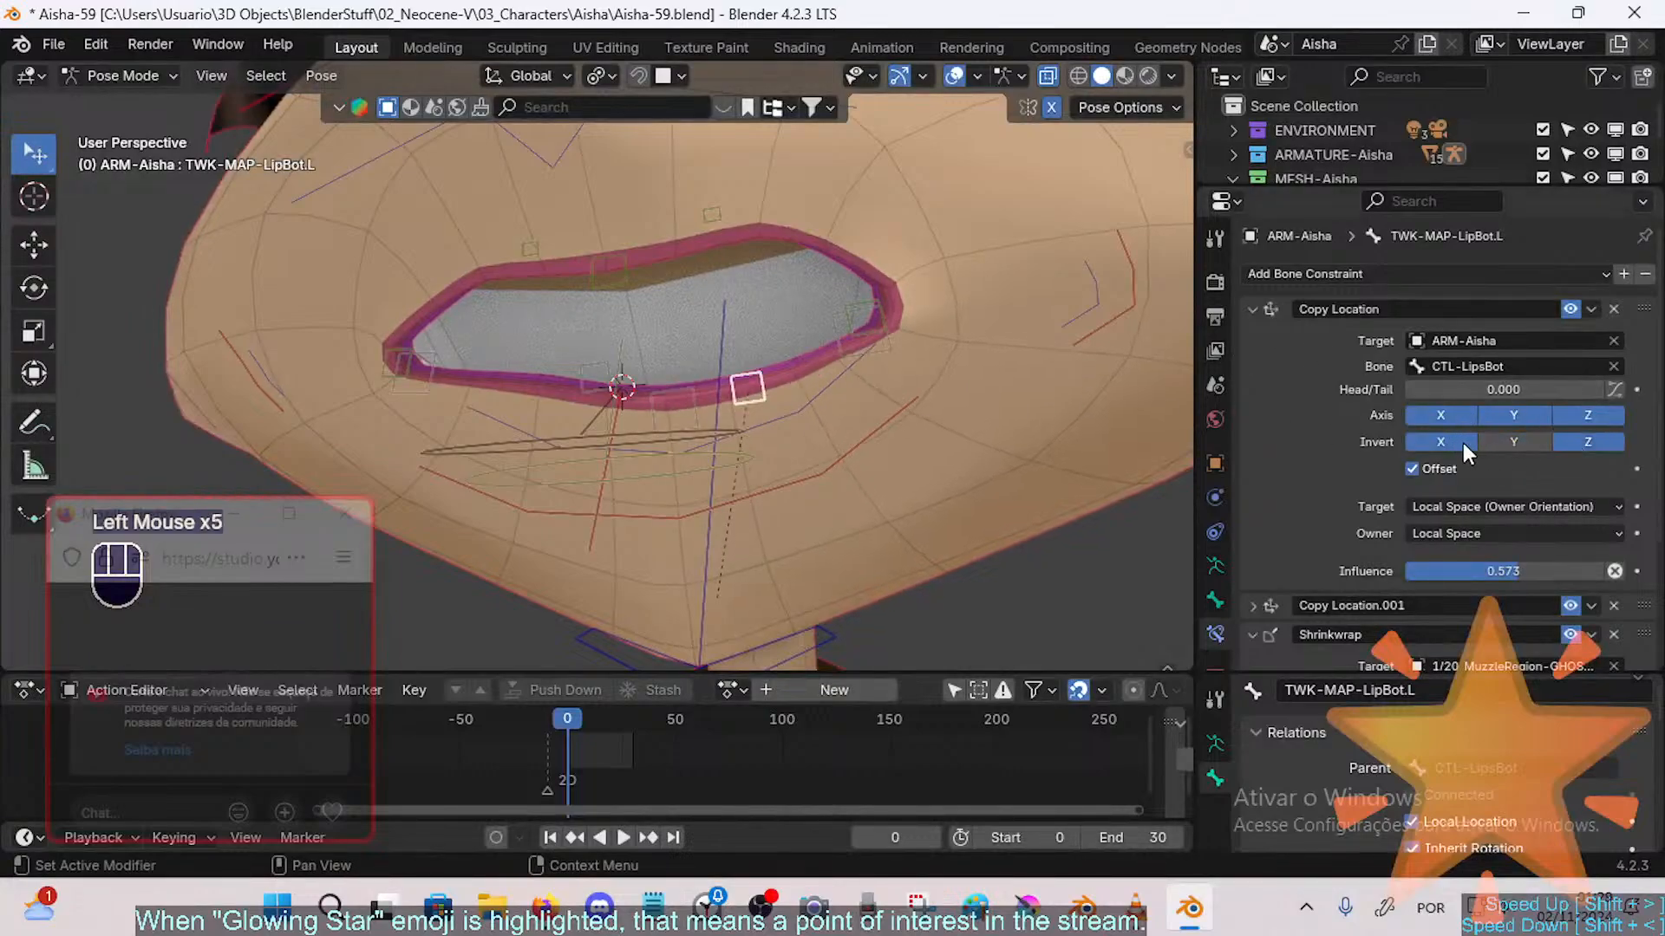
click(1586, 444)
click(1587, 443)
Step: Inspect the Copy Location constraints of TWK-MAP-LipBot that target CTL-LipsBot, CTL-Lips.L and CTL-Lips.R
middle_drag(919, 364, 945, 350)
click(670, 404)
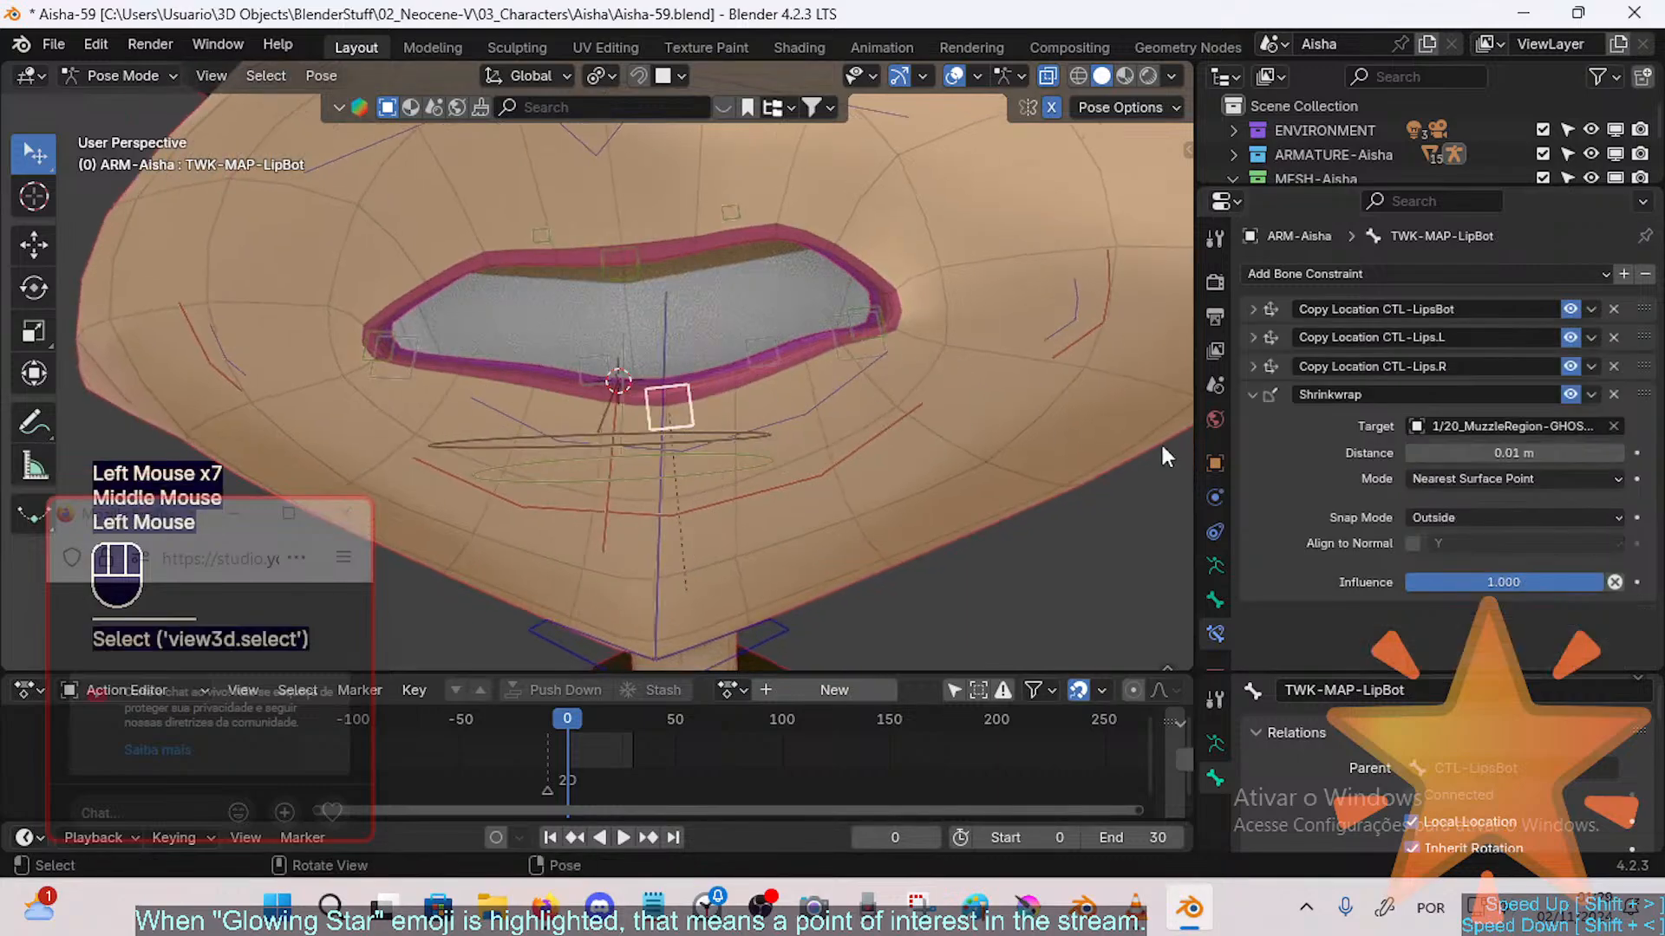
click(1252, 366)
click(1252, 366)
click(1252, 337)
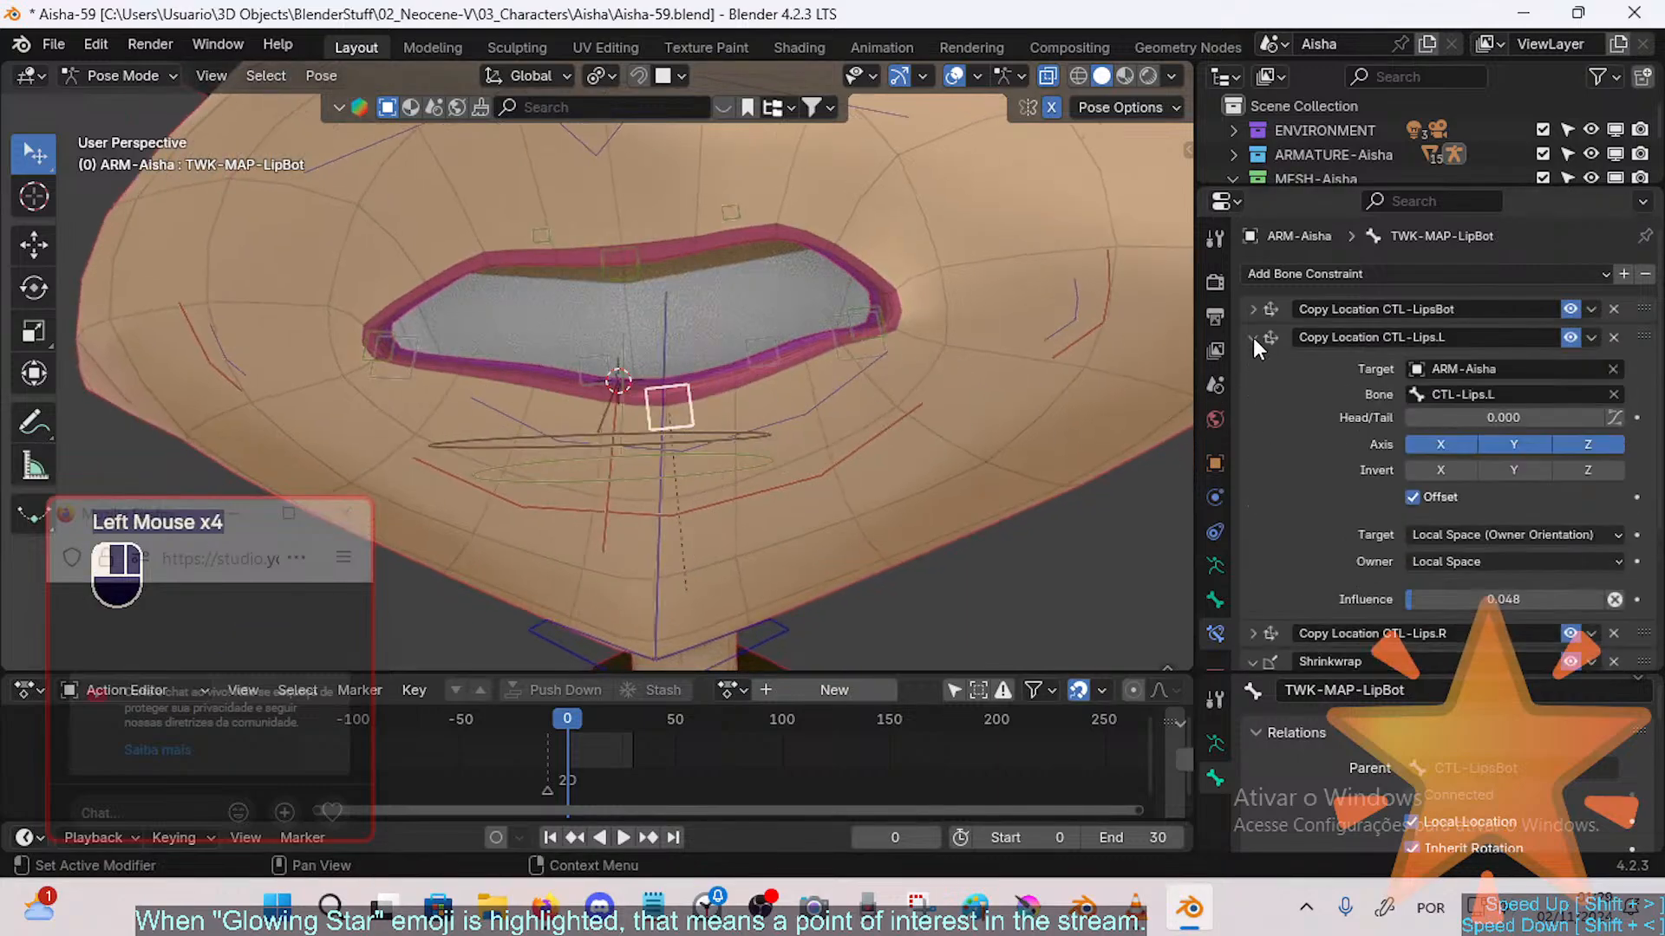
click(1252, 337)
click(1252, 309)
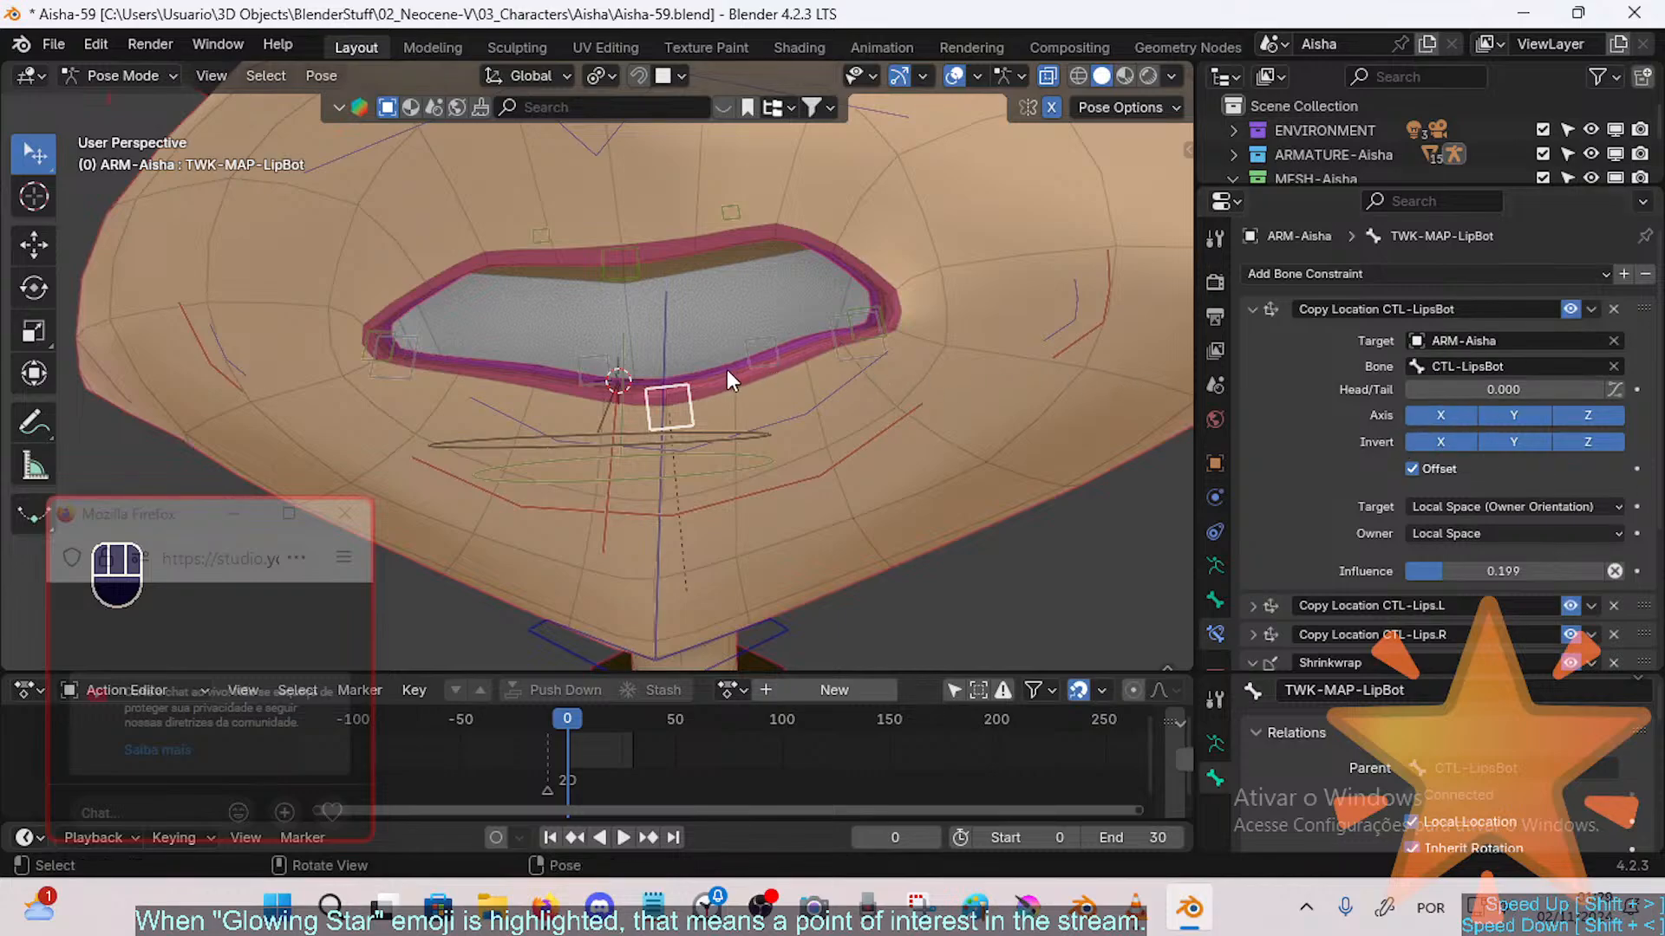
Step: Reposition MTR-MouthBot slightly and move CTL-LipsBot downward to test the lower lip's response
click(791, 425)
click(798, 476)
key(g)
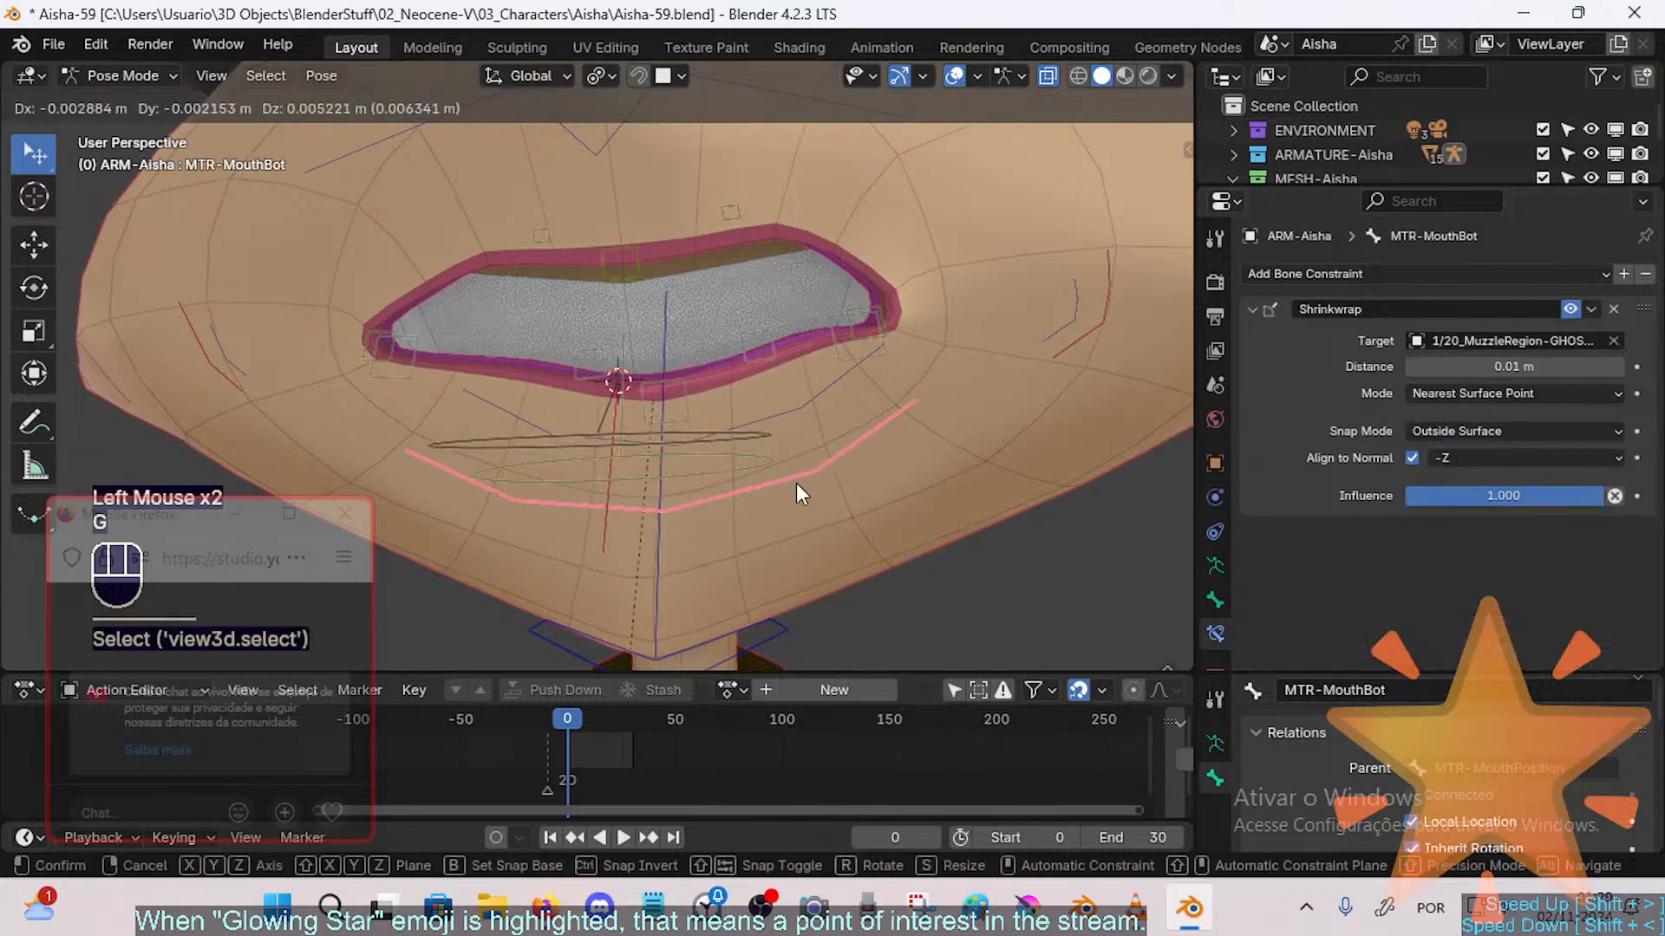
click(796, 483)
key(g)
click(801, 438)
click(795, 483)
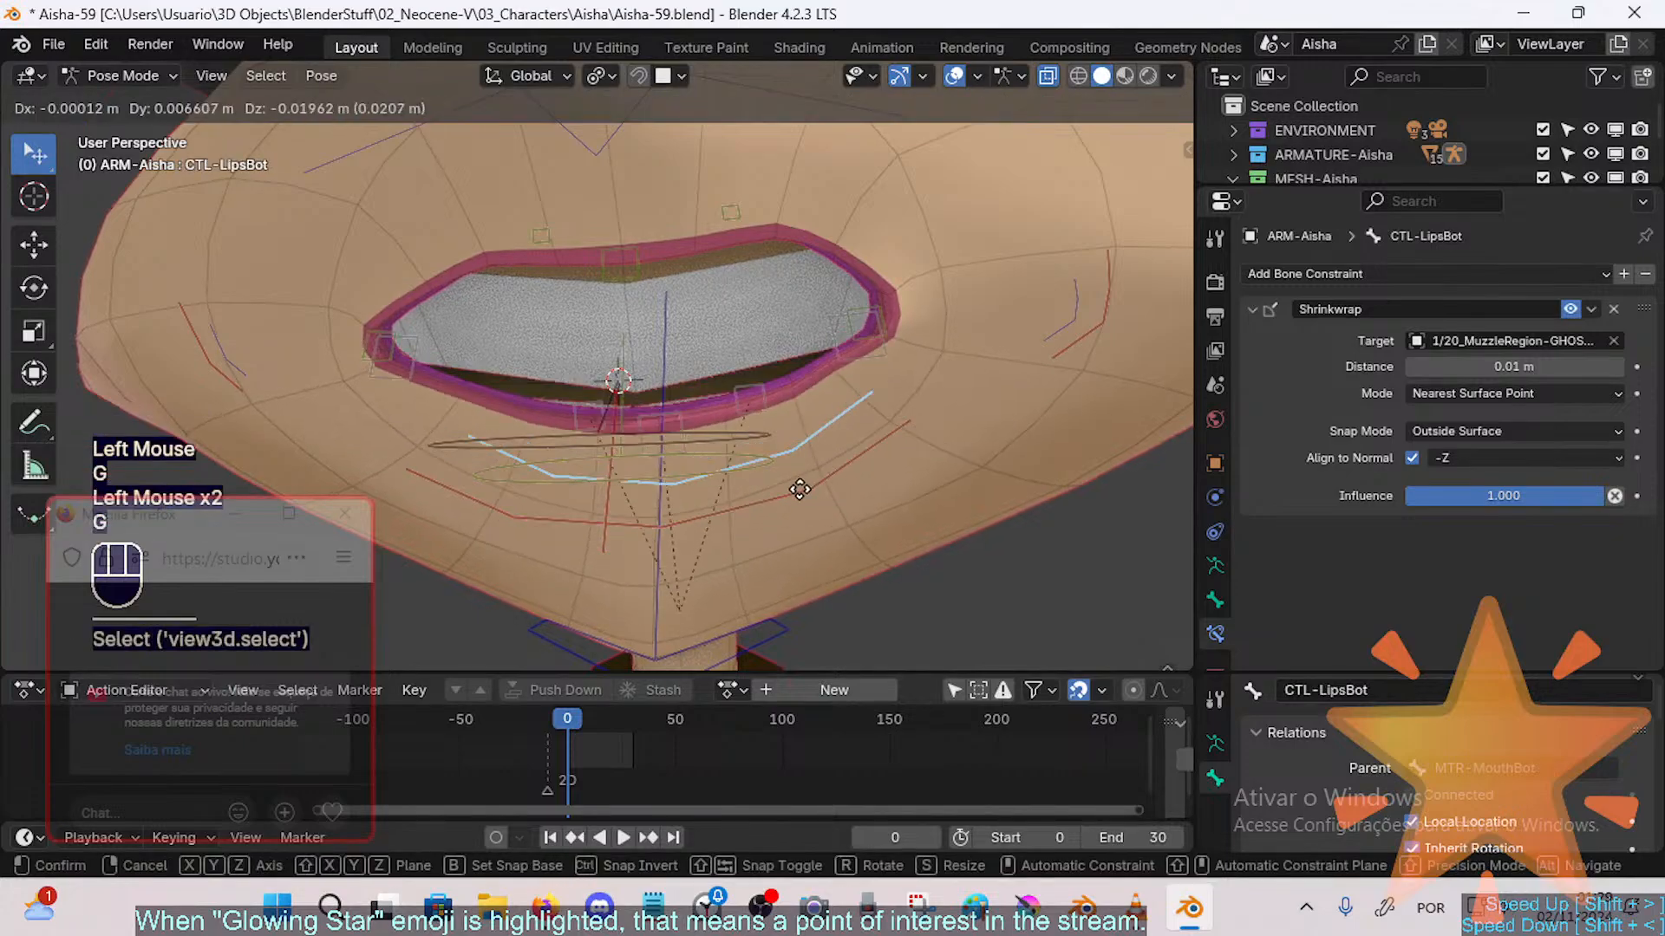
click(792, 489)
Step: Try toggling the Offset option of the CTL-LipsBot Copy Location constraint on TWK-MAP-LipBot
click(668, 387)
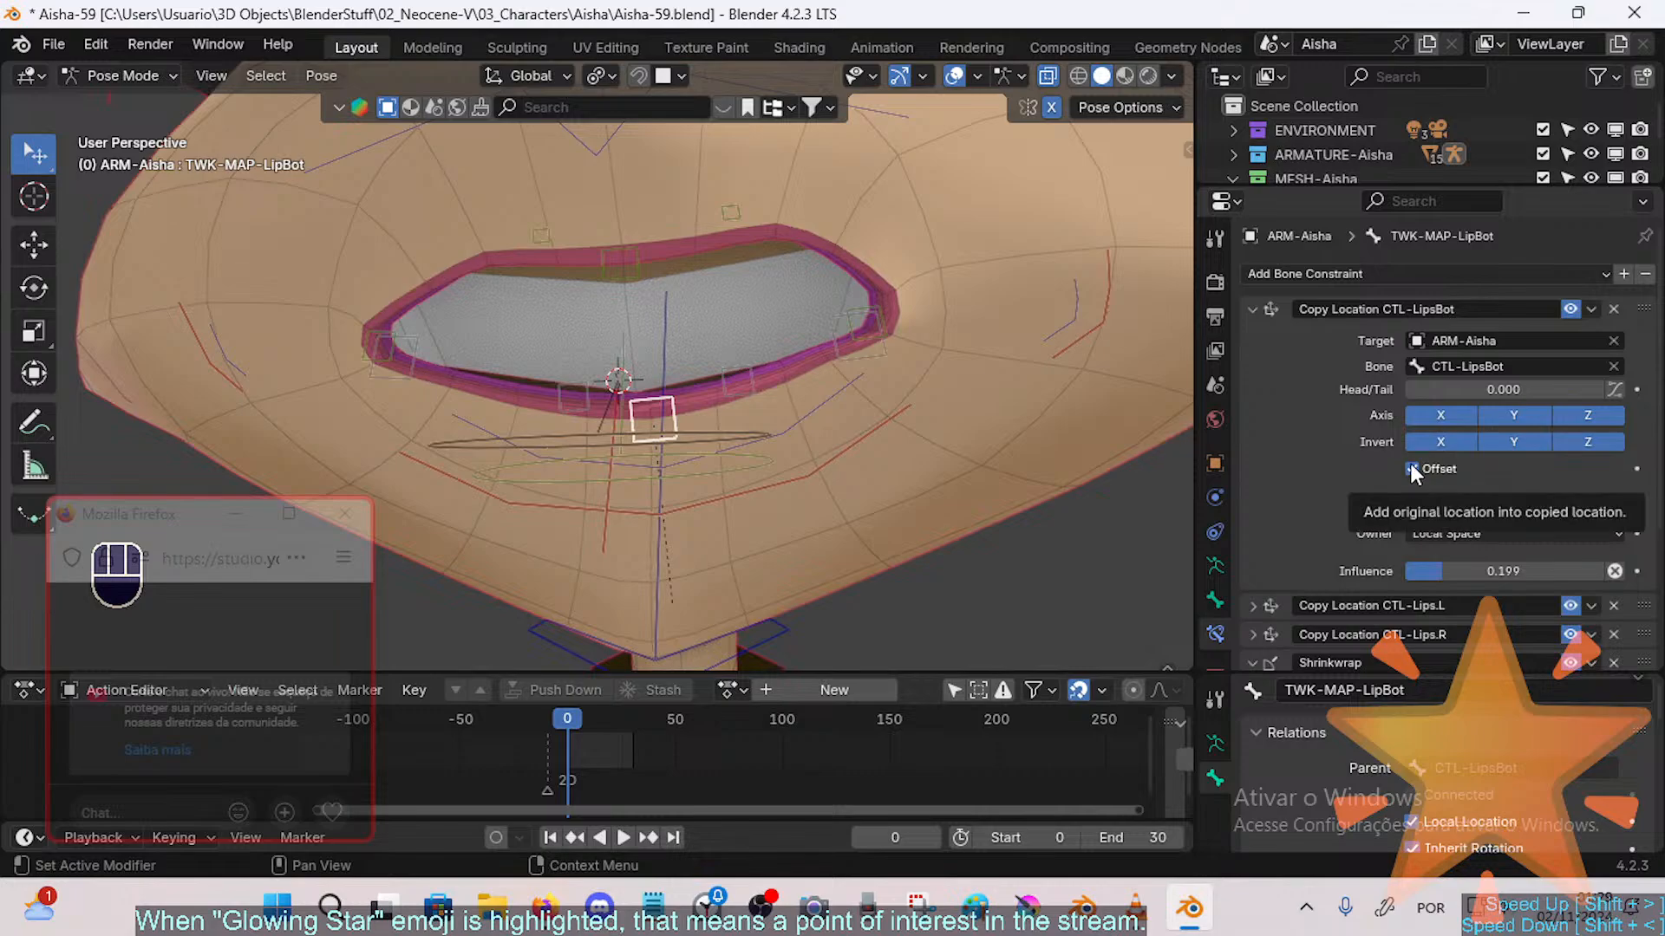
click(1410, 469)
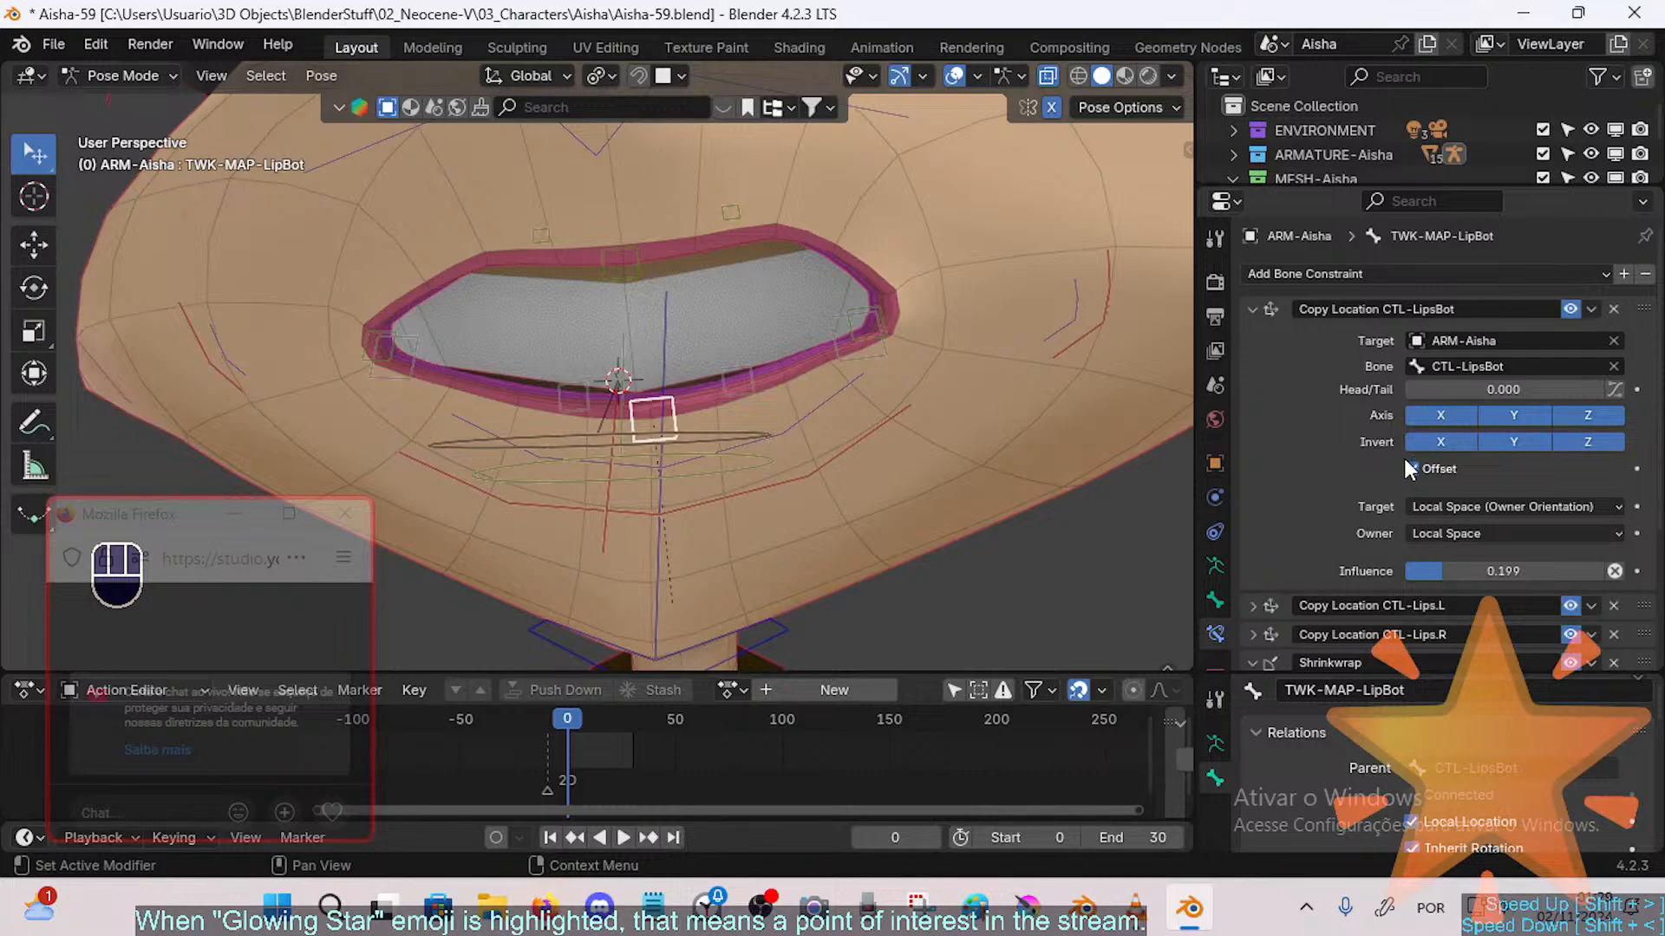
click(1411, 468)
Step: Select TWK-MAP-LipTop and examine its Copy Transforms constraint settings for comparison with the lower lip
middle_drag(817, 364, 770, 447)
click(634, 314)
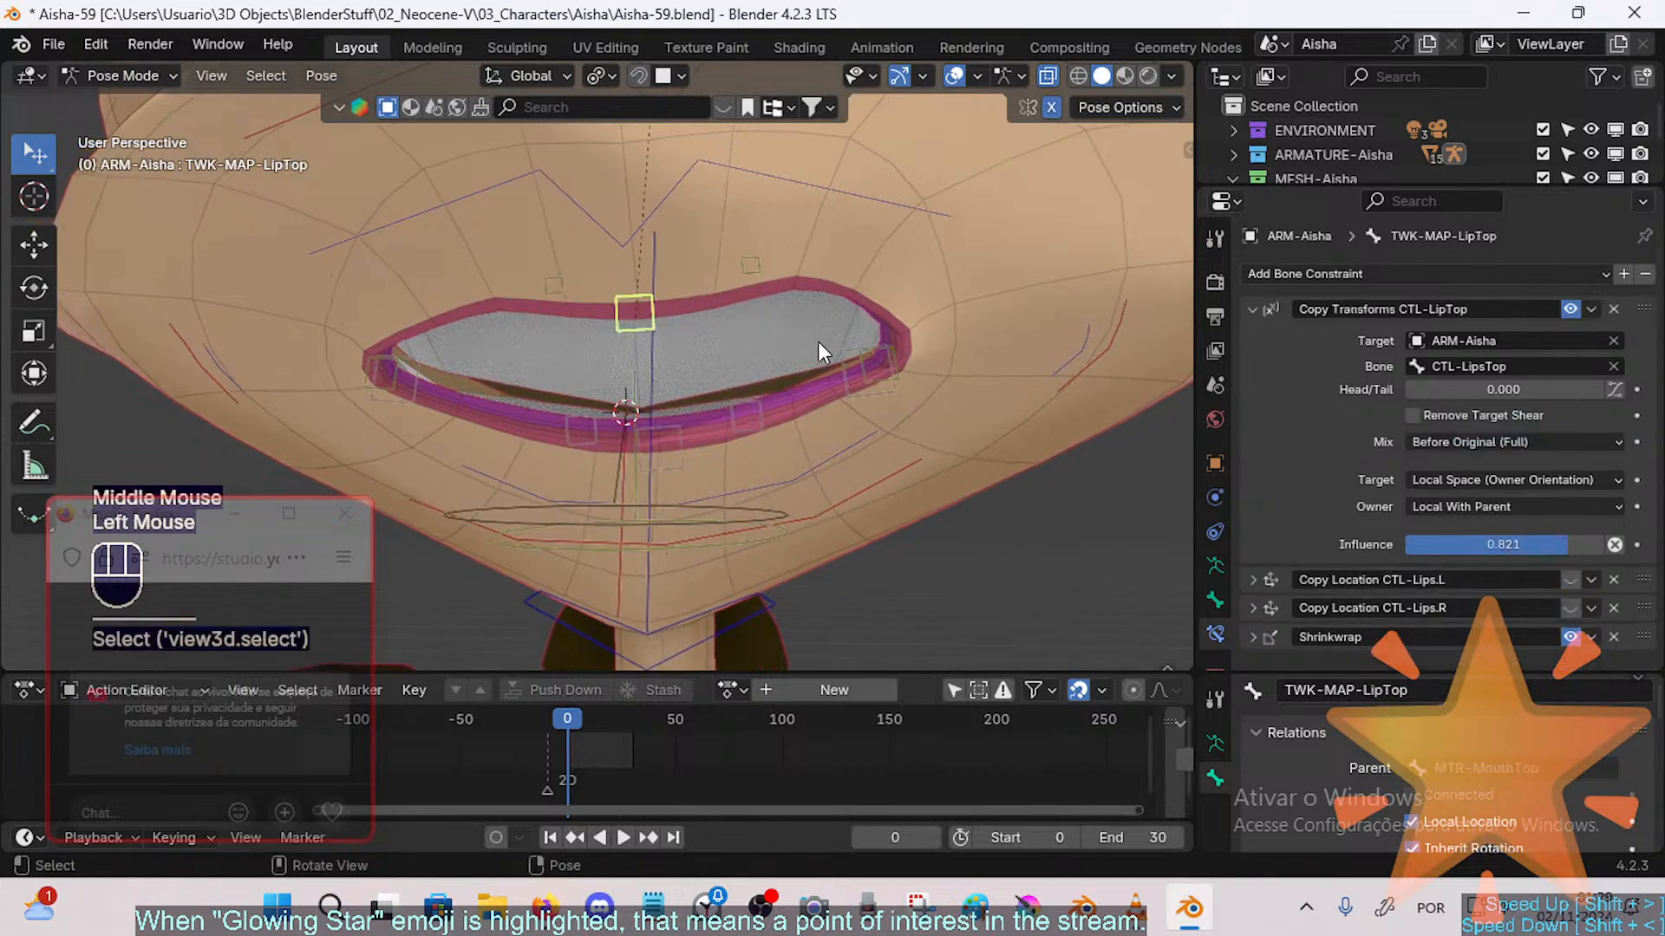
shift+middle_drag(838, 336, 840, 359)
mouse_move(730, 366)
middle_down()
mouse_move(724, 333)
mouse_move(751, 377)
mouse_move(726, 384)
middle_up()
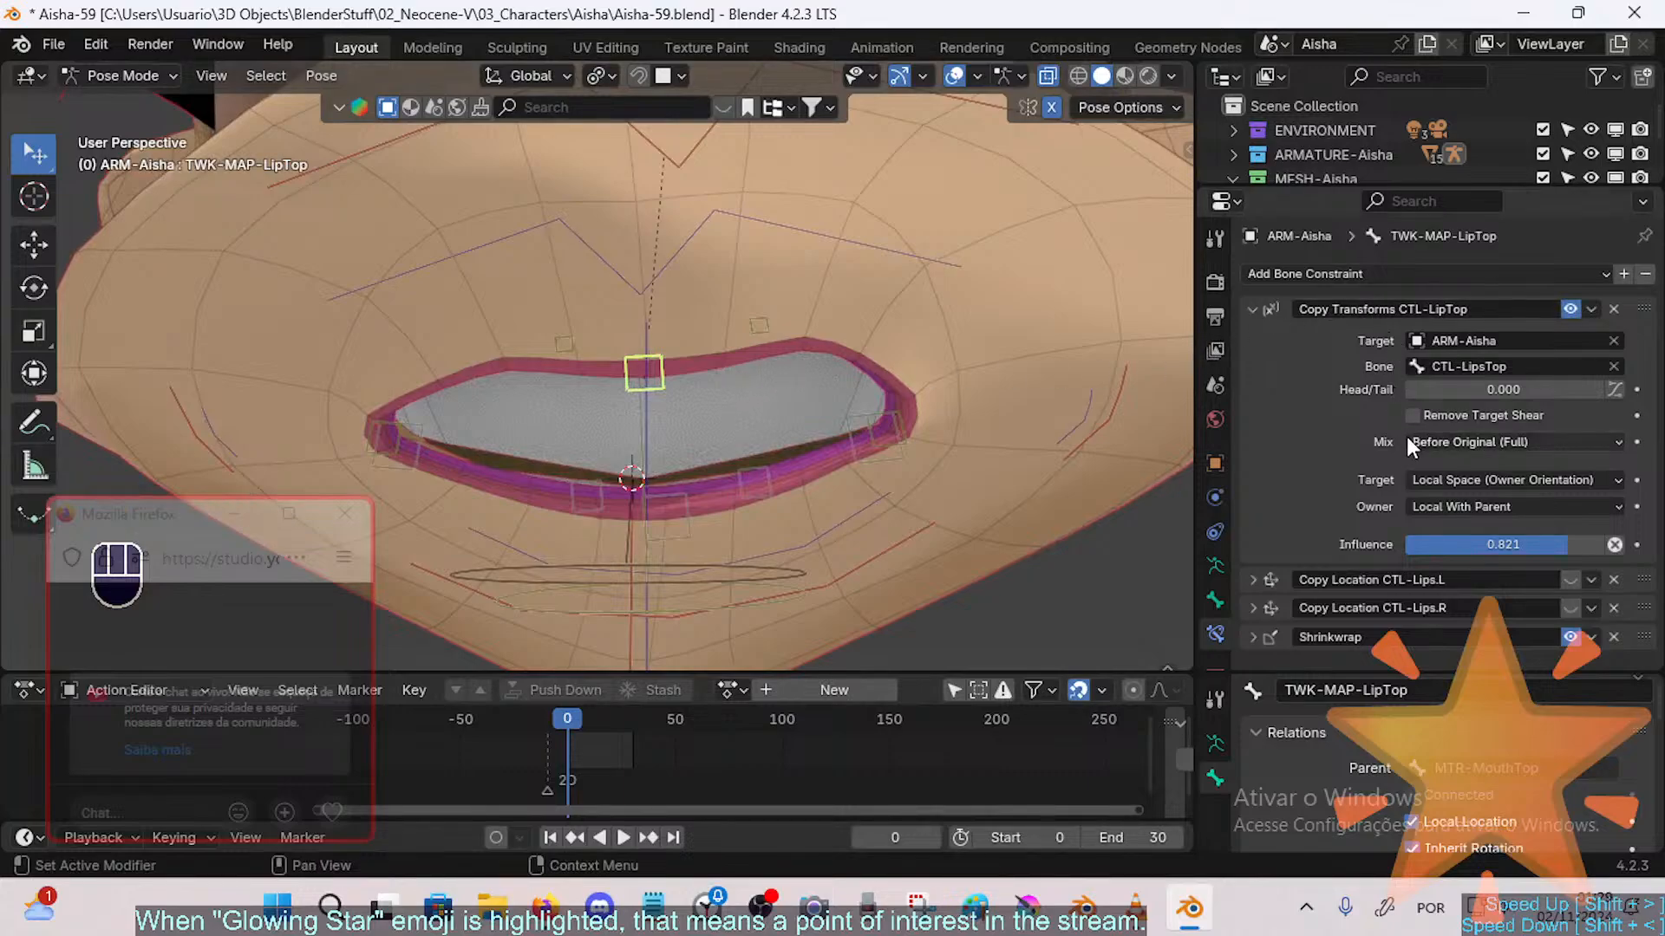
Step: Move CTL-LipsTop down and back up to test the upper lip, and reselect TWK-MAP-LipTop
click(761, 229)
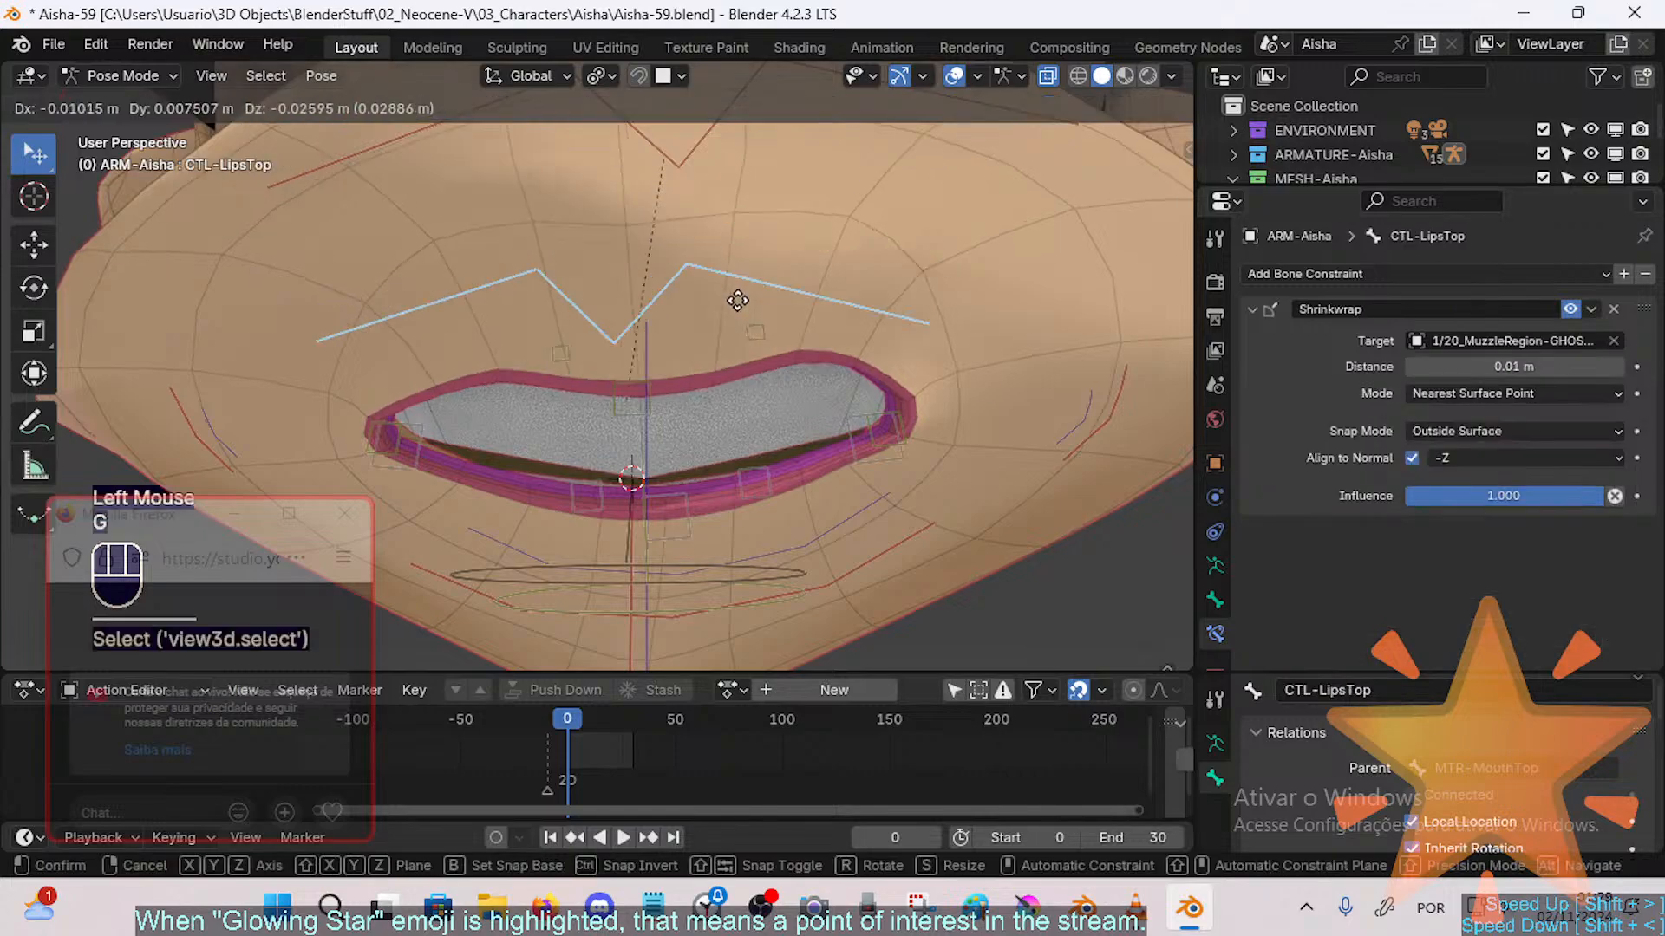
key(g)
click(732, 304)
key(g)
click(727, 234)
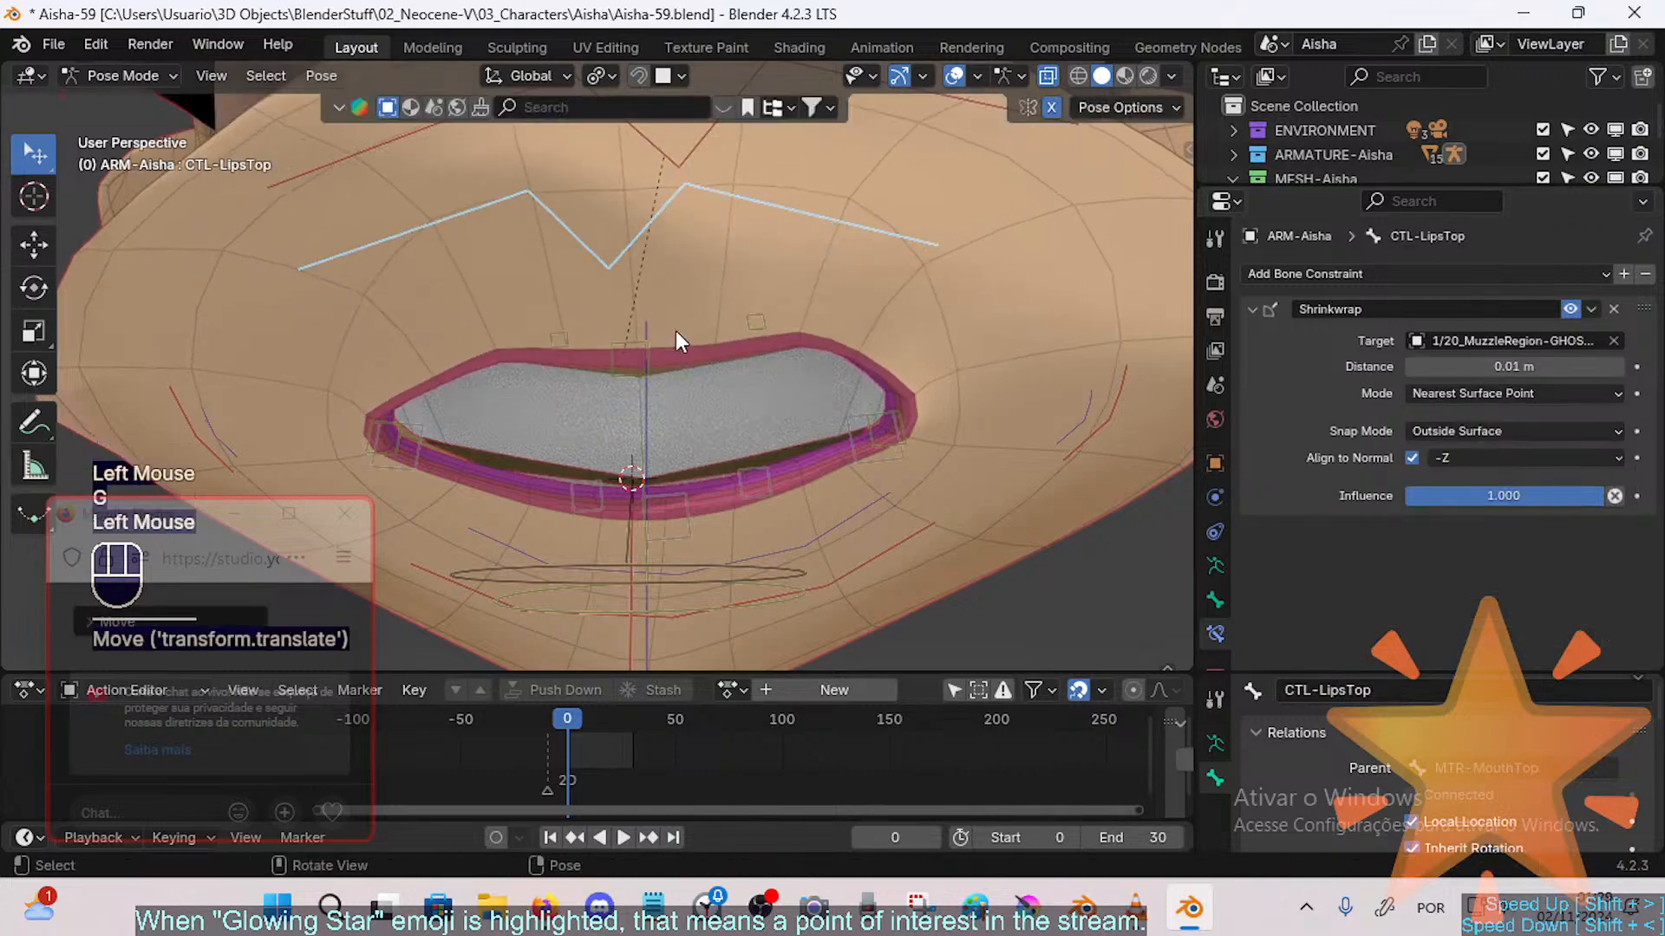
click(652, 357)
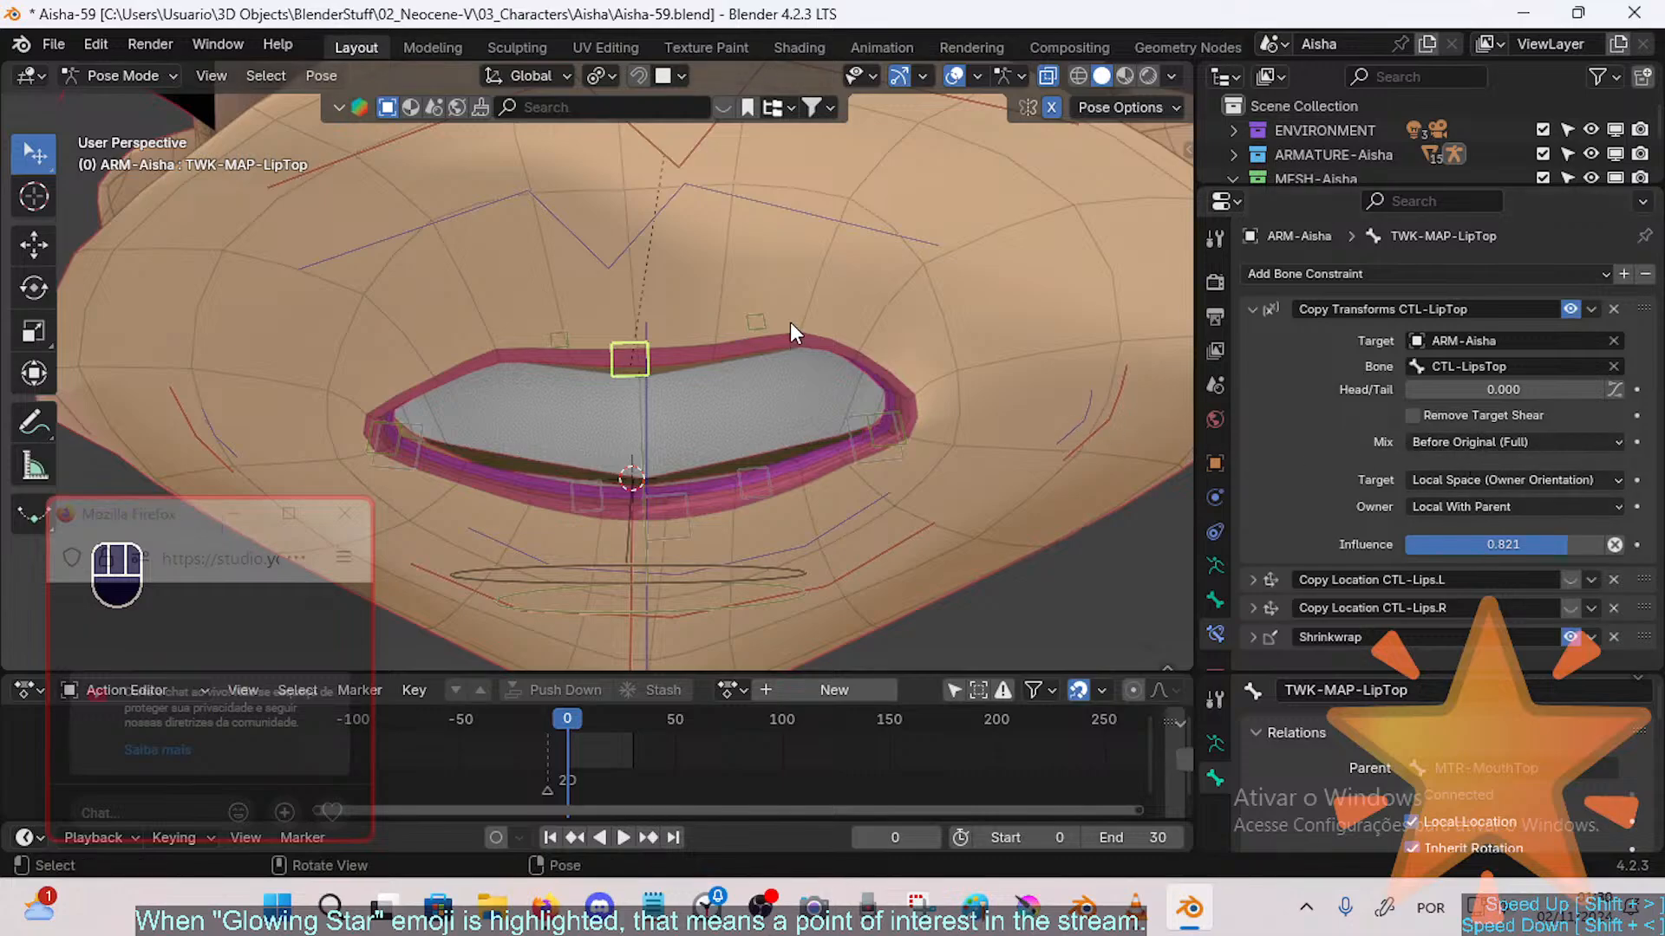
shift+scroll(791, 325, down, 3)
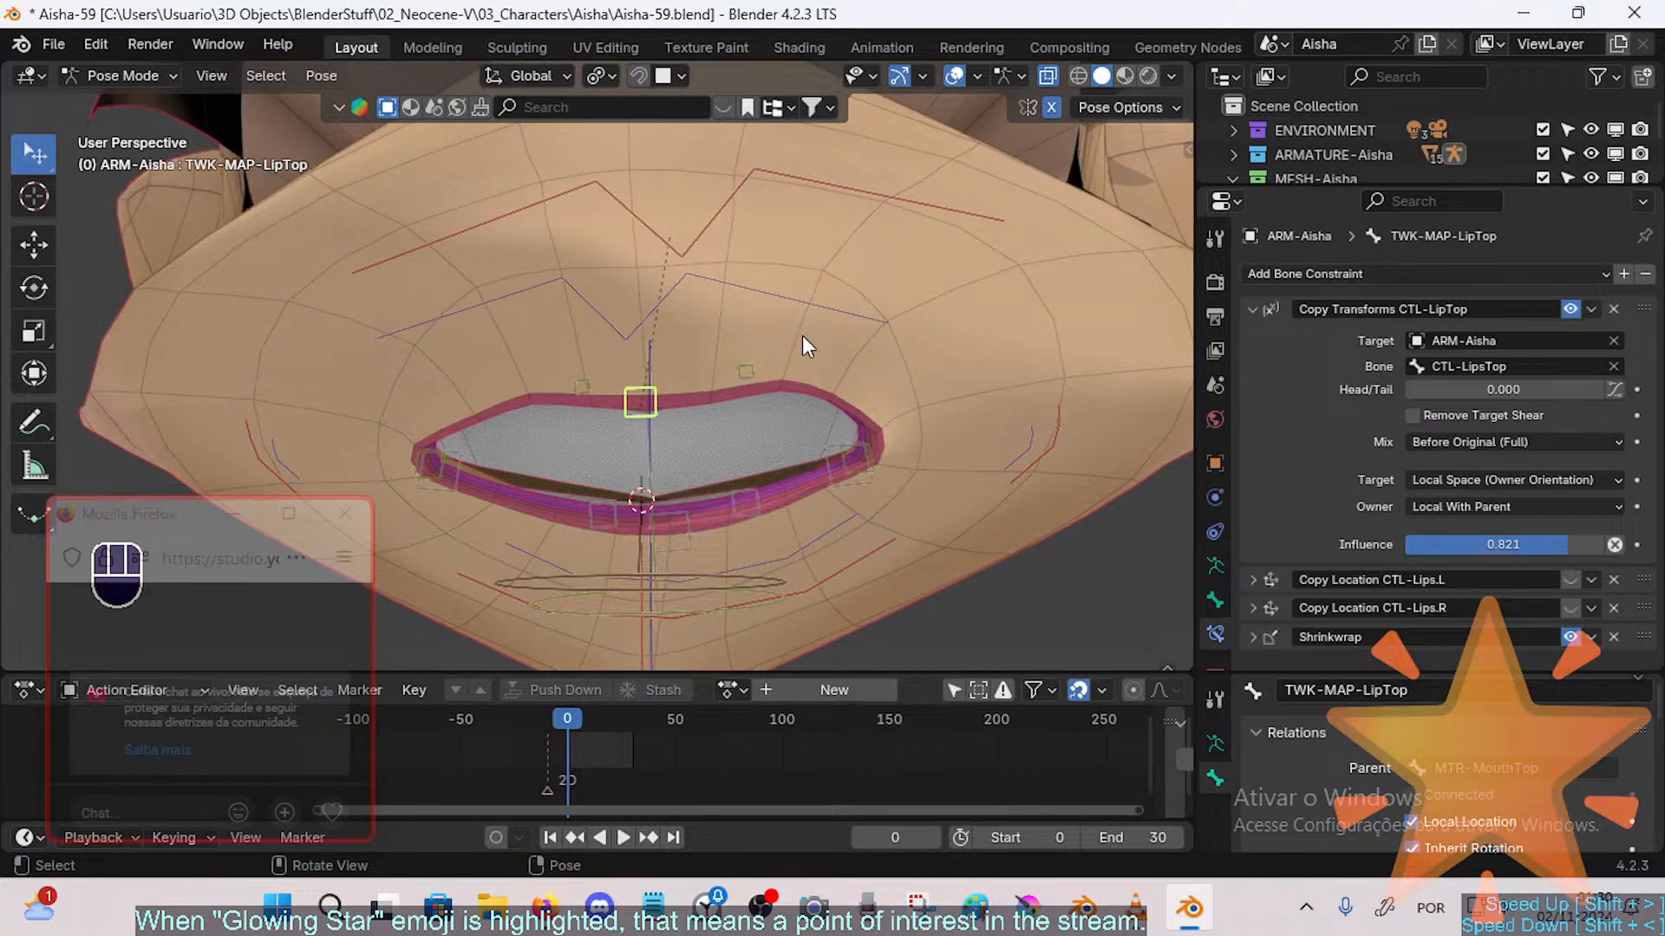
Step: Reset the pose of all bones and save the file
key(a)
key(alt+q)
key(alt+q)
key(ctrl+s)
Step: Raise the MTR-MouthTop bone to open the mouth and select TWK-MAP-LipTop on the upper lip
click(739, 337)
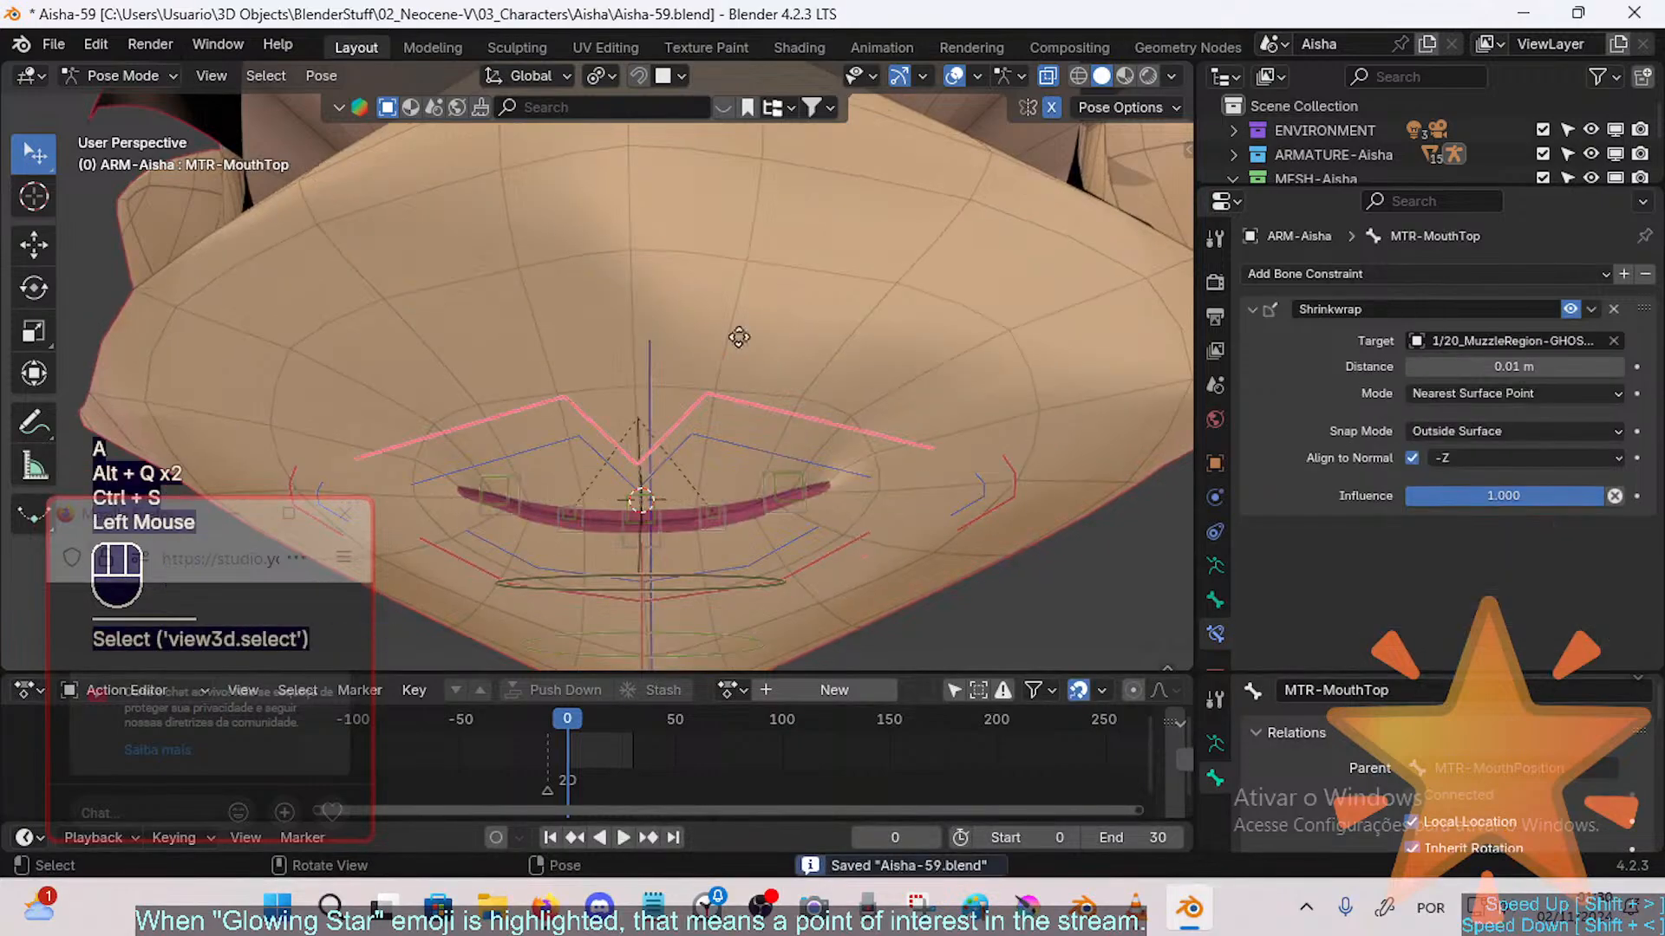
key(g)
click(730, 222)
shift+middle_drag(701, 367, 751, 256)
click(784, 196)
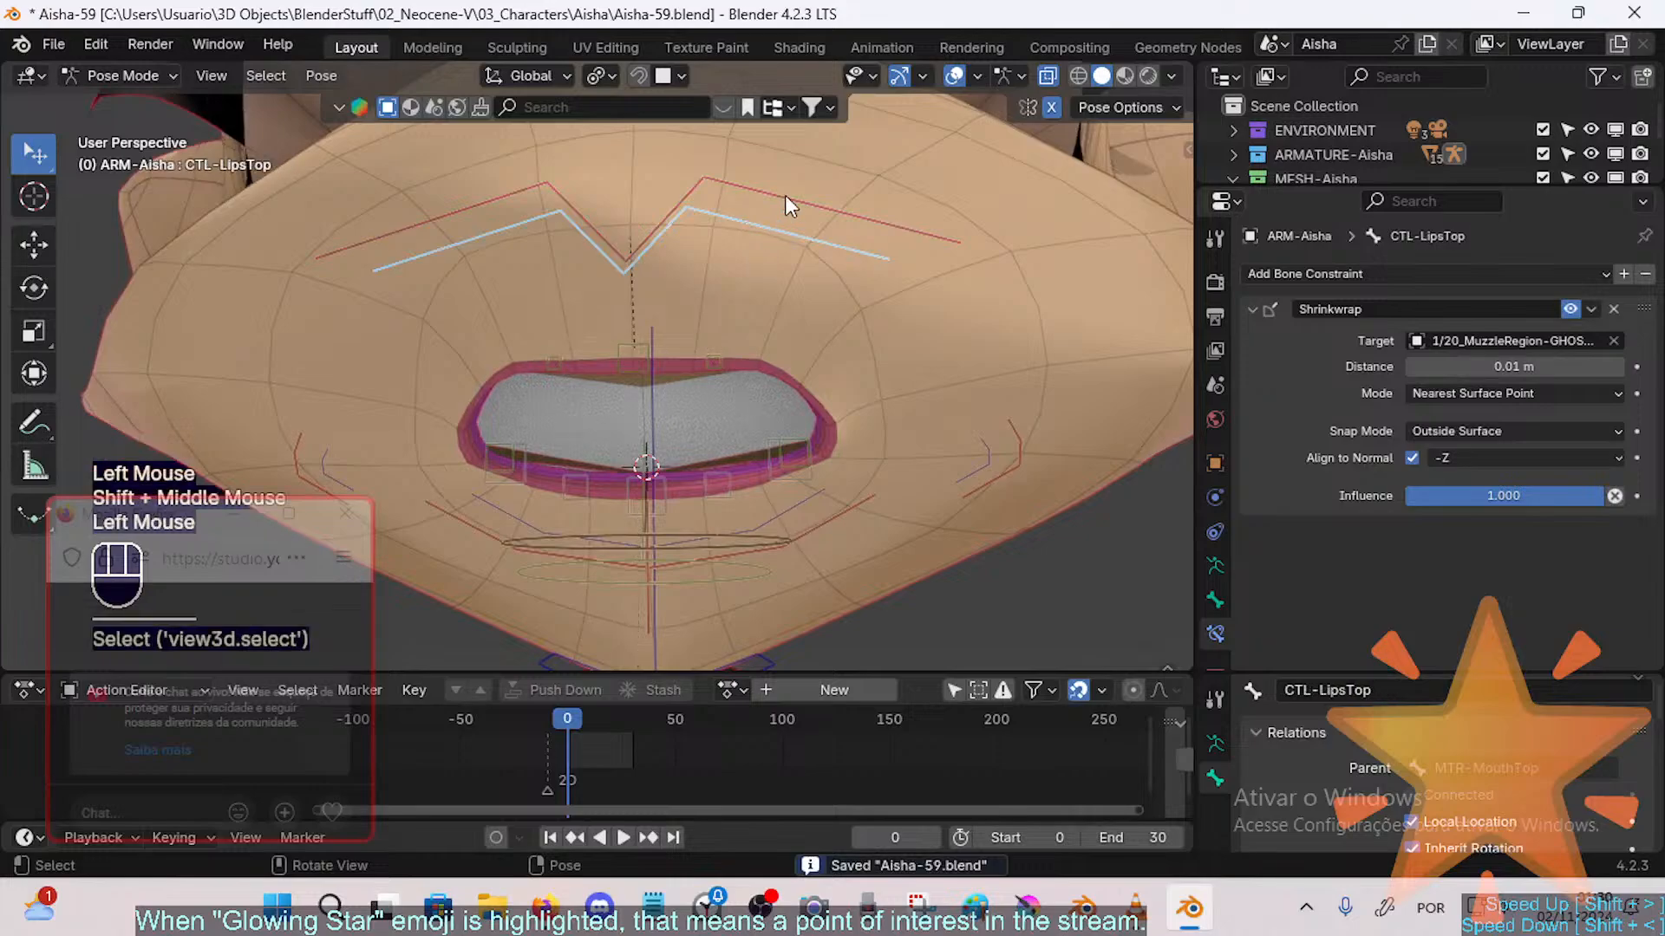
click(681, 354)
click(652, 357)
Step: Examine the upper lip bones in Edit Mode from another angle and return to Pose Mode with CTL-LipsTop selected
key(Tab)
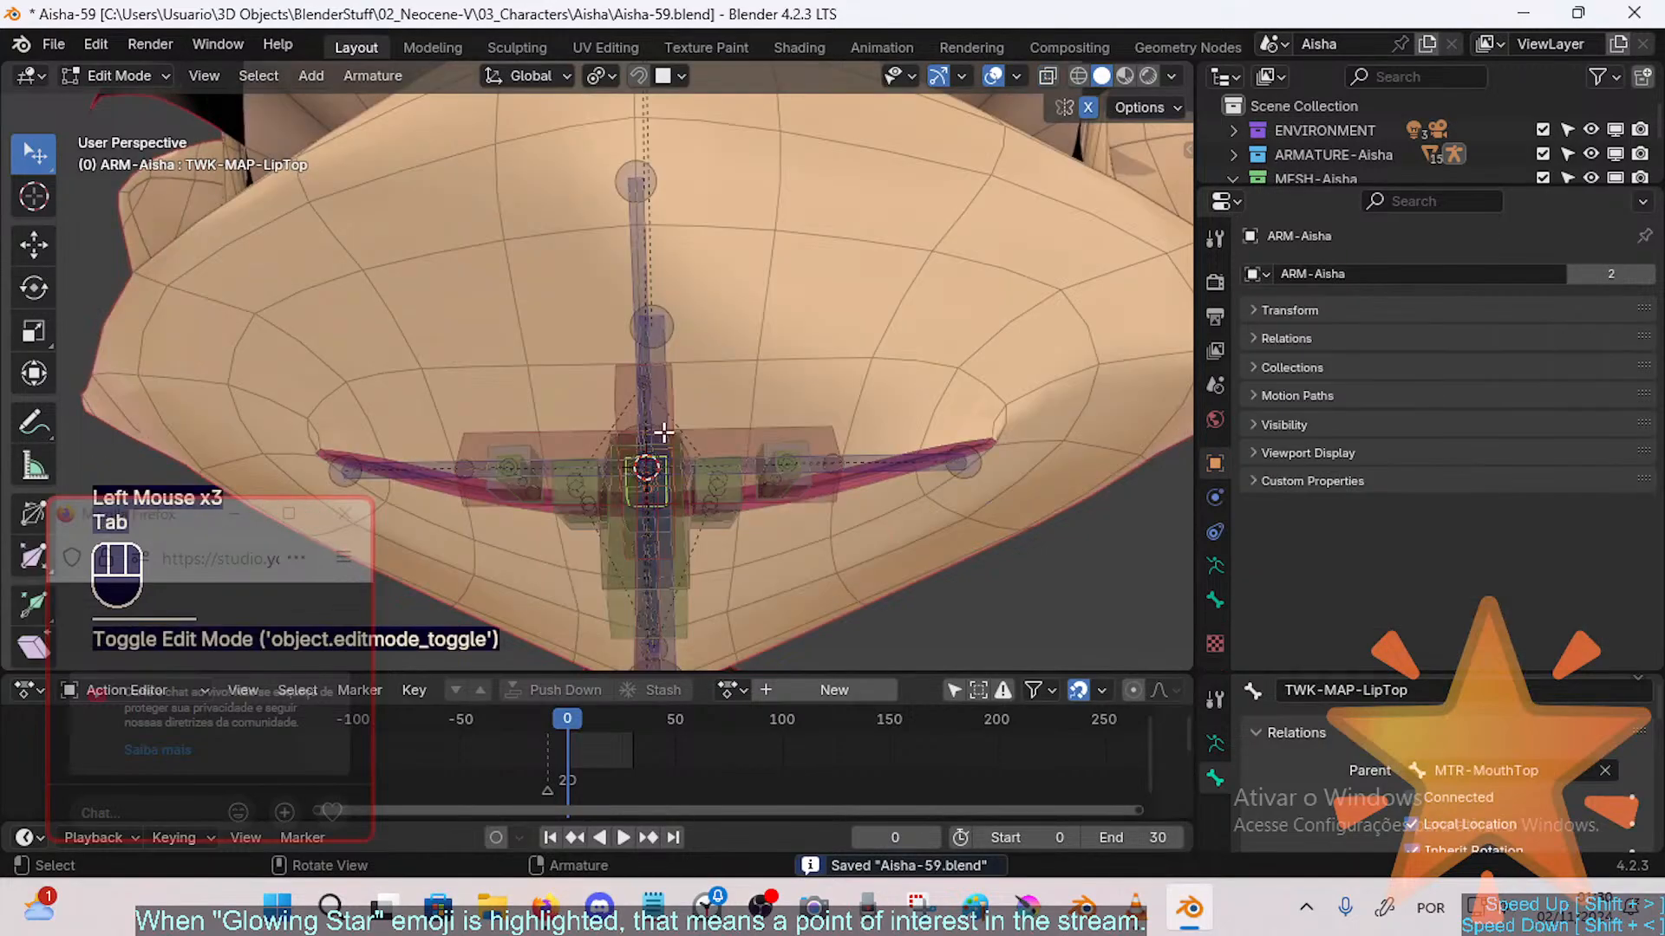
key(g)
key(Escape)
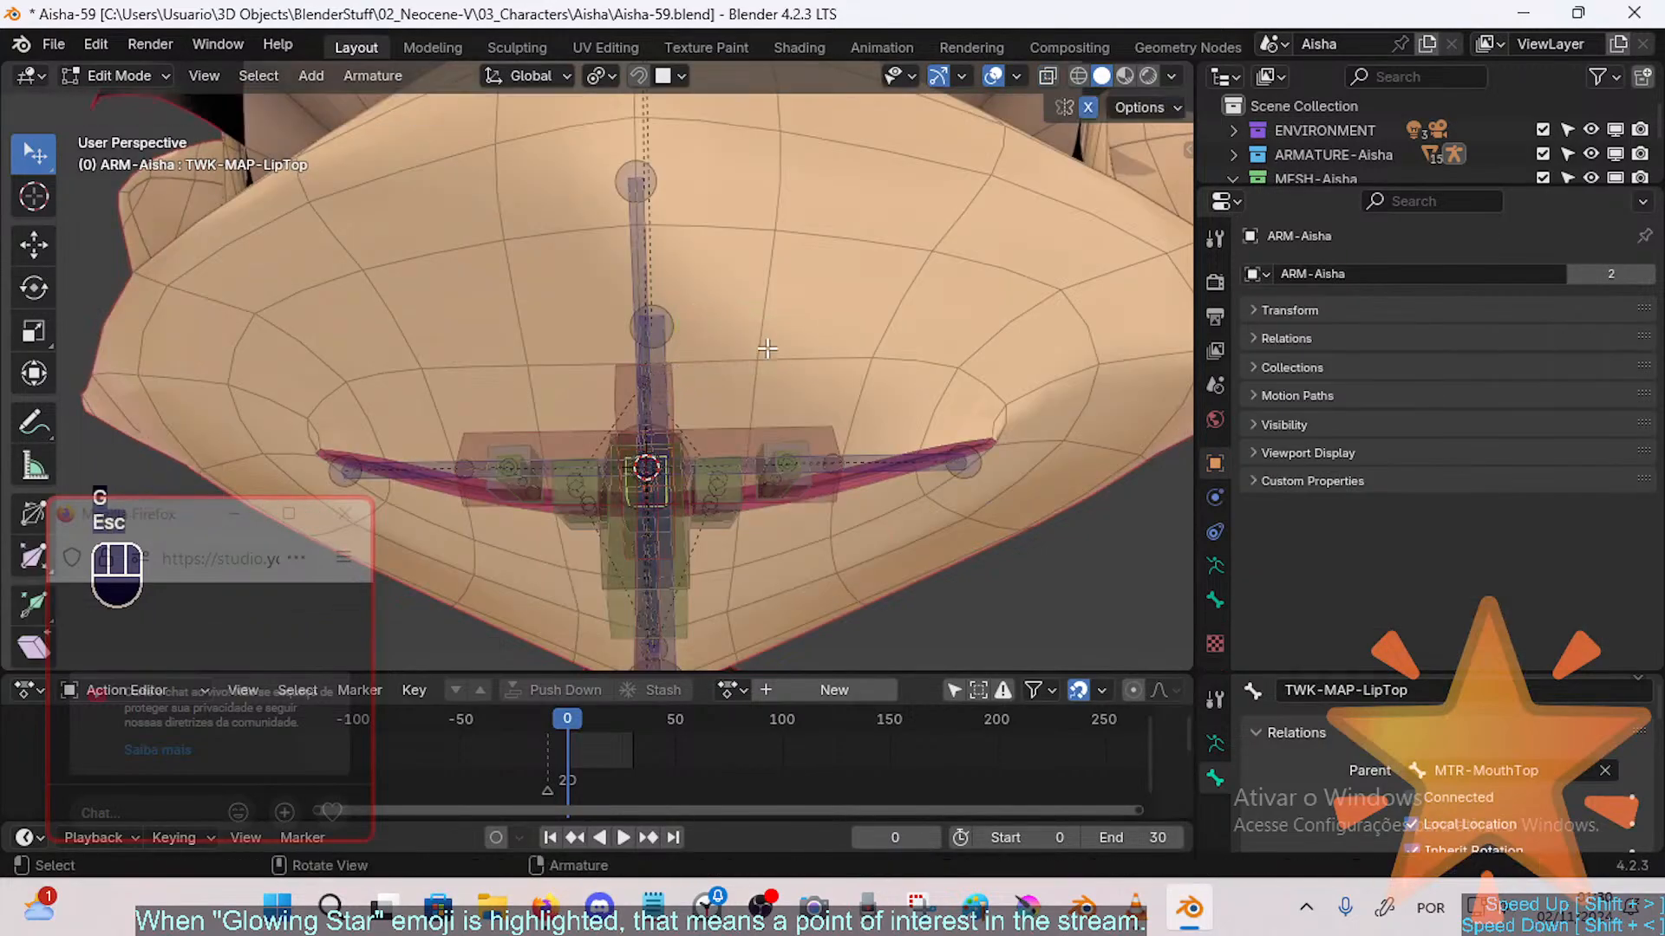
middle_drag(767, 349, 724, 505)
middle_drag(683, 391, 642, 318)
click(652, 328)
key(Tab)
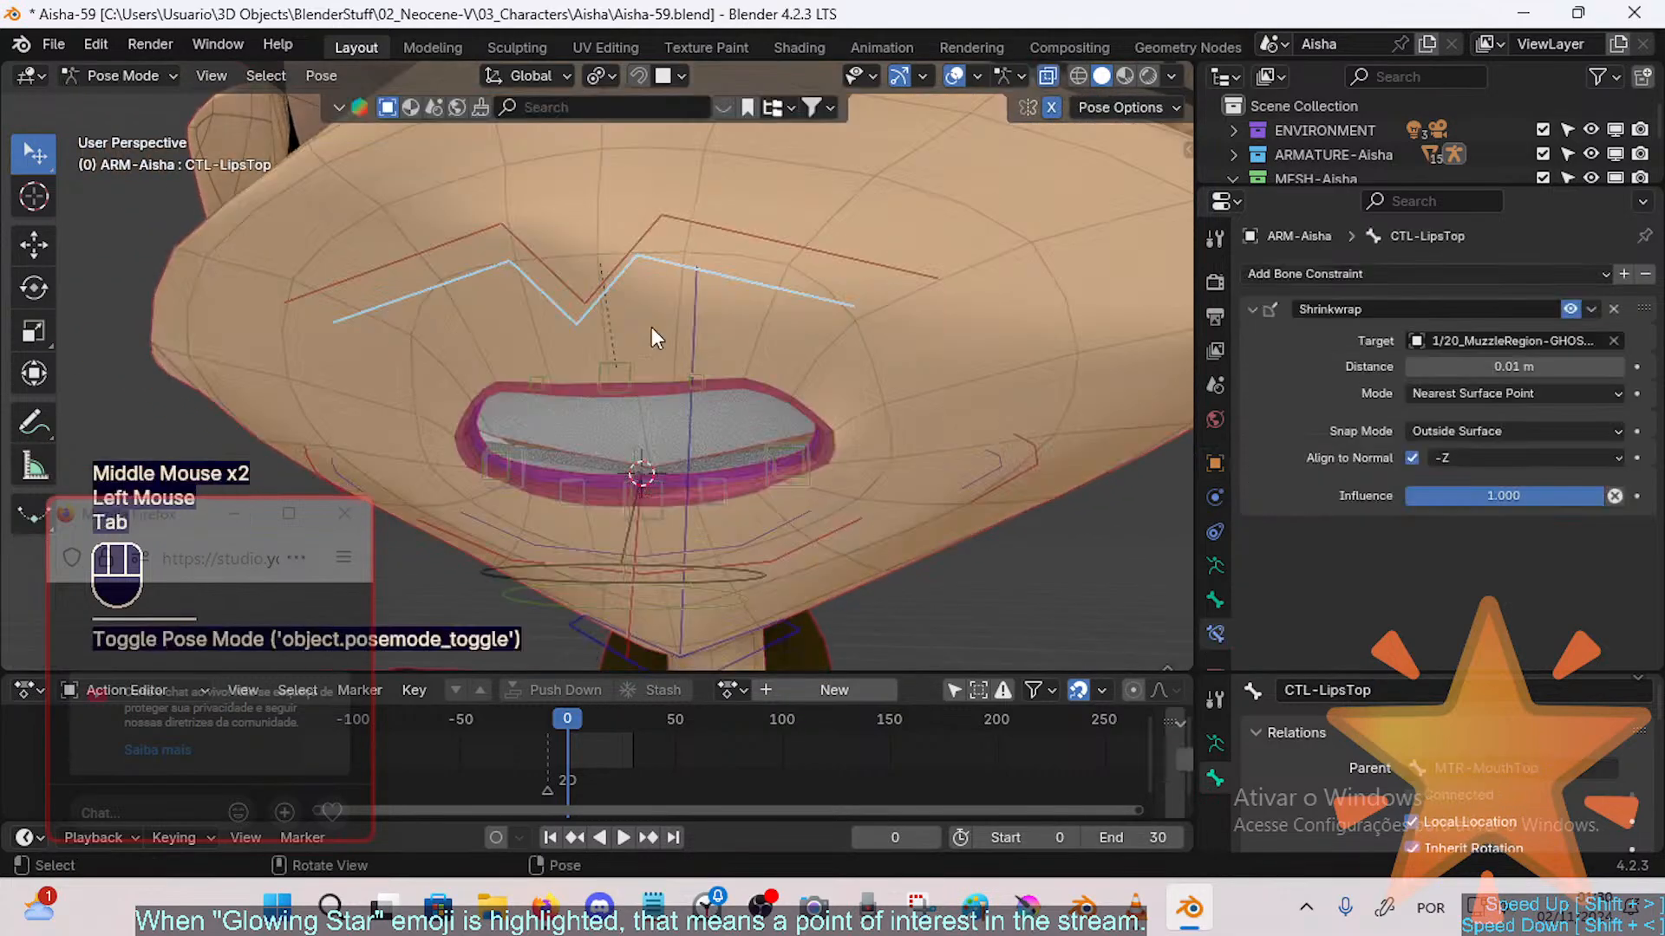
Step: Try moving the upper lip control and the MTR-MouthTop bone to preview the lip's deformation
double_click(724, 264)
key(g)
key(Escape)
click(762, 321)
key(g)
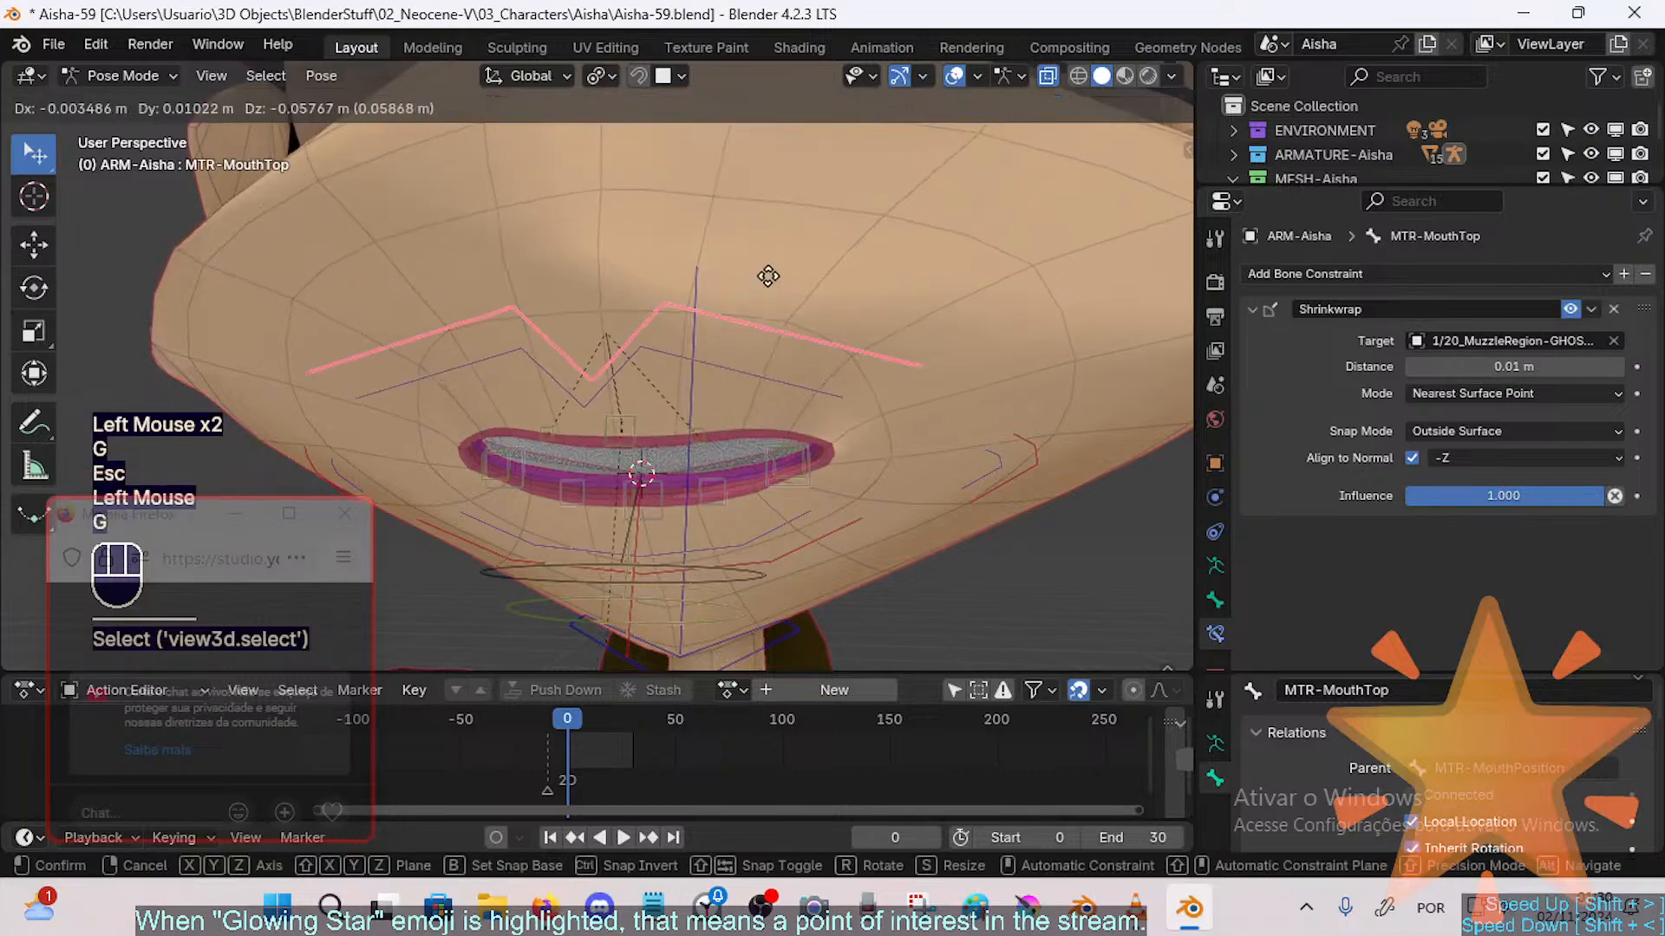
key(Escape)
Step: Examine the MTR-MouthTop bone from another angle in Edit Mode and return to Pose Mode
click(763, 624)
click(753, 281)
middle_drag(750, 301, 760, 216)
click(762, 202)
click(773, 230)
key(Tab)
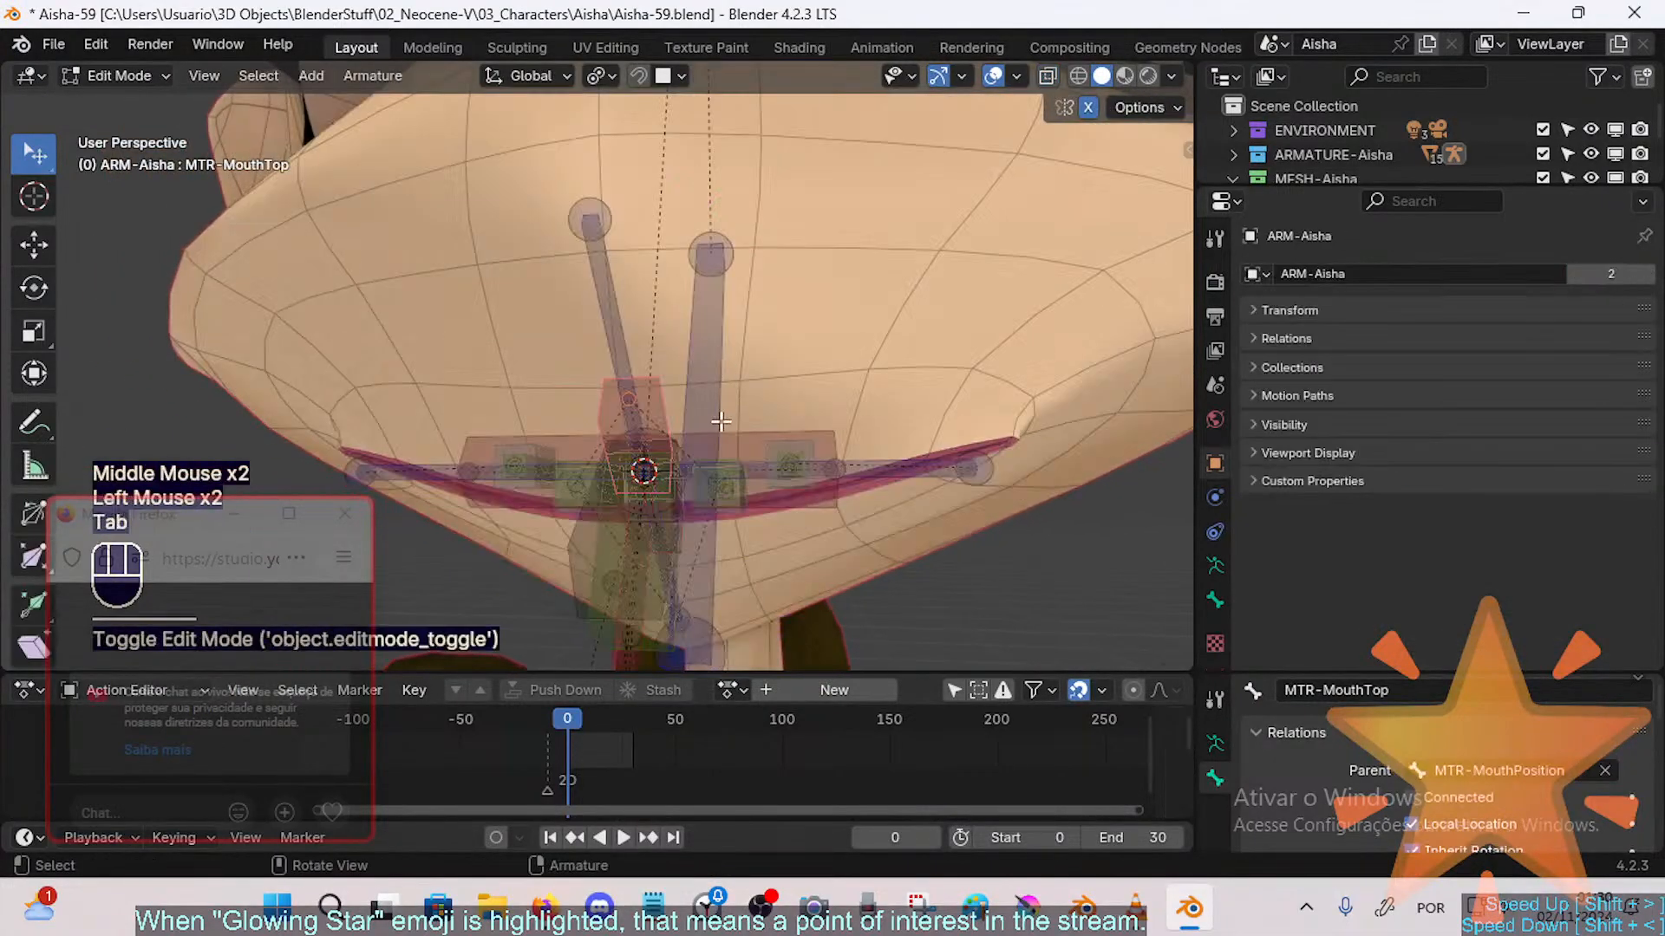
key(Tab)
Step: Reposition MTR-MouthTop in two moves to check how the upper lip opens and closes
click(718, 231)
key(g)
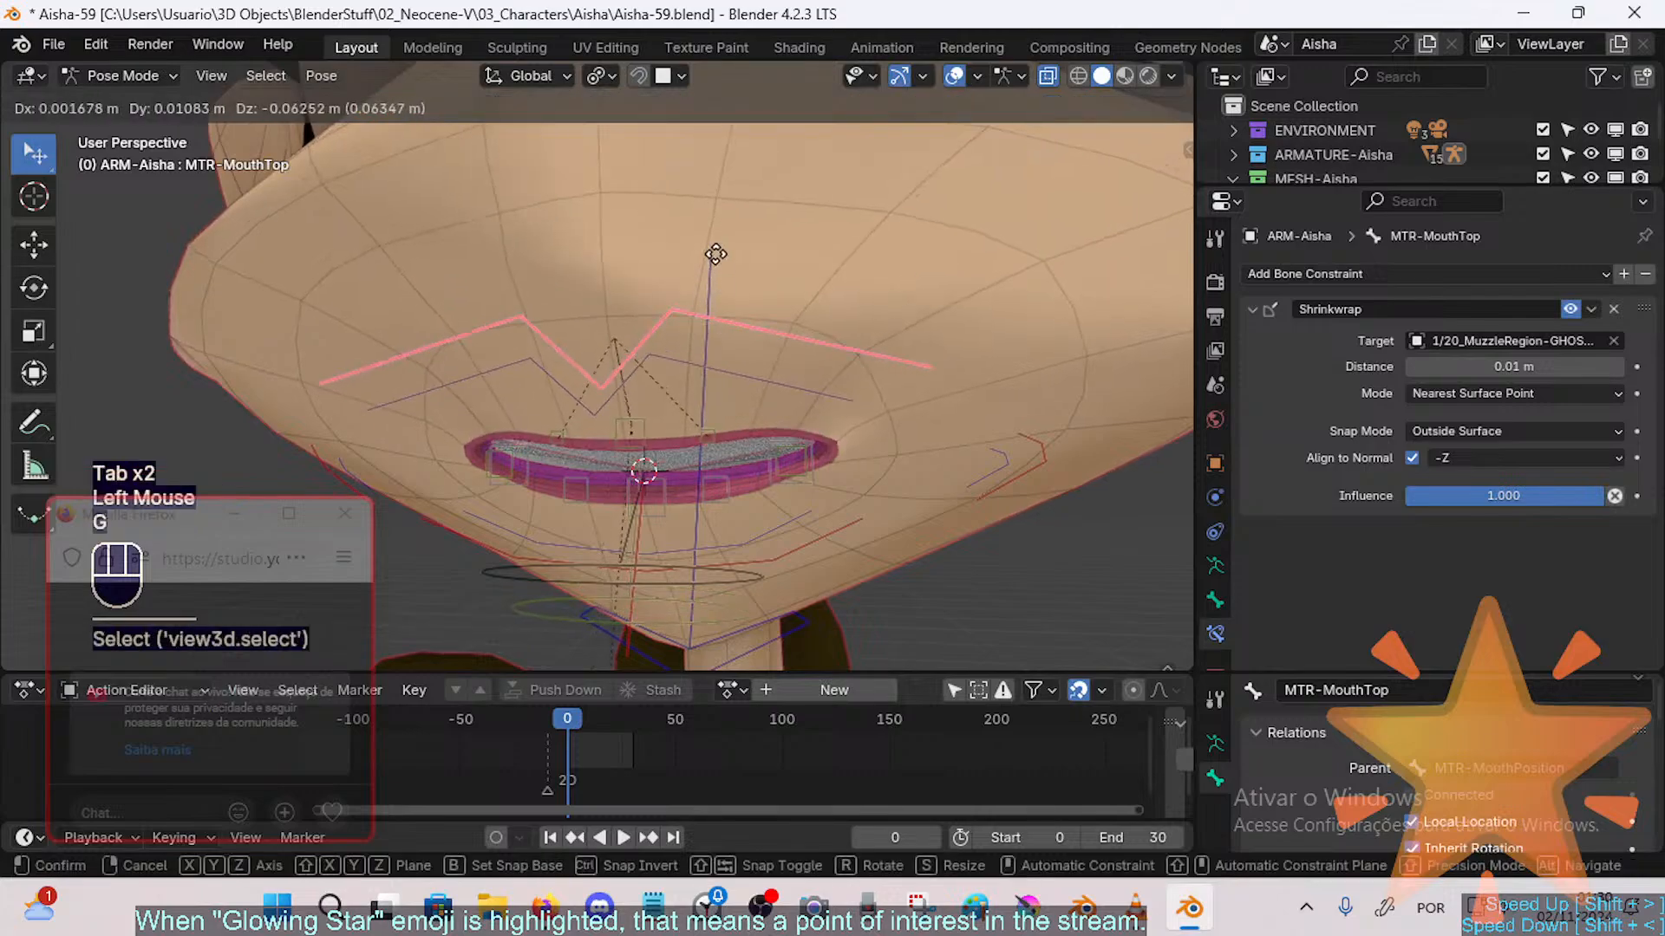
click(713, 212)
key(g)
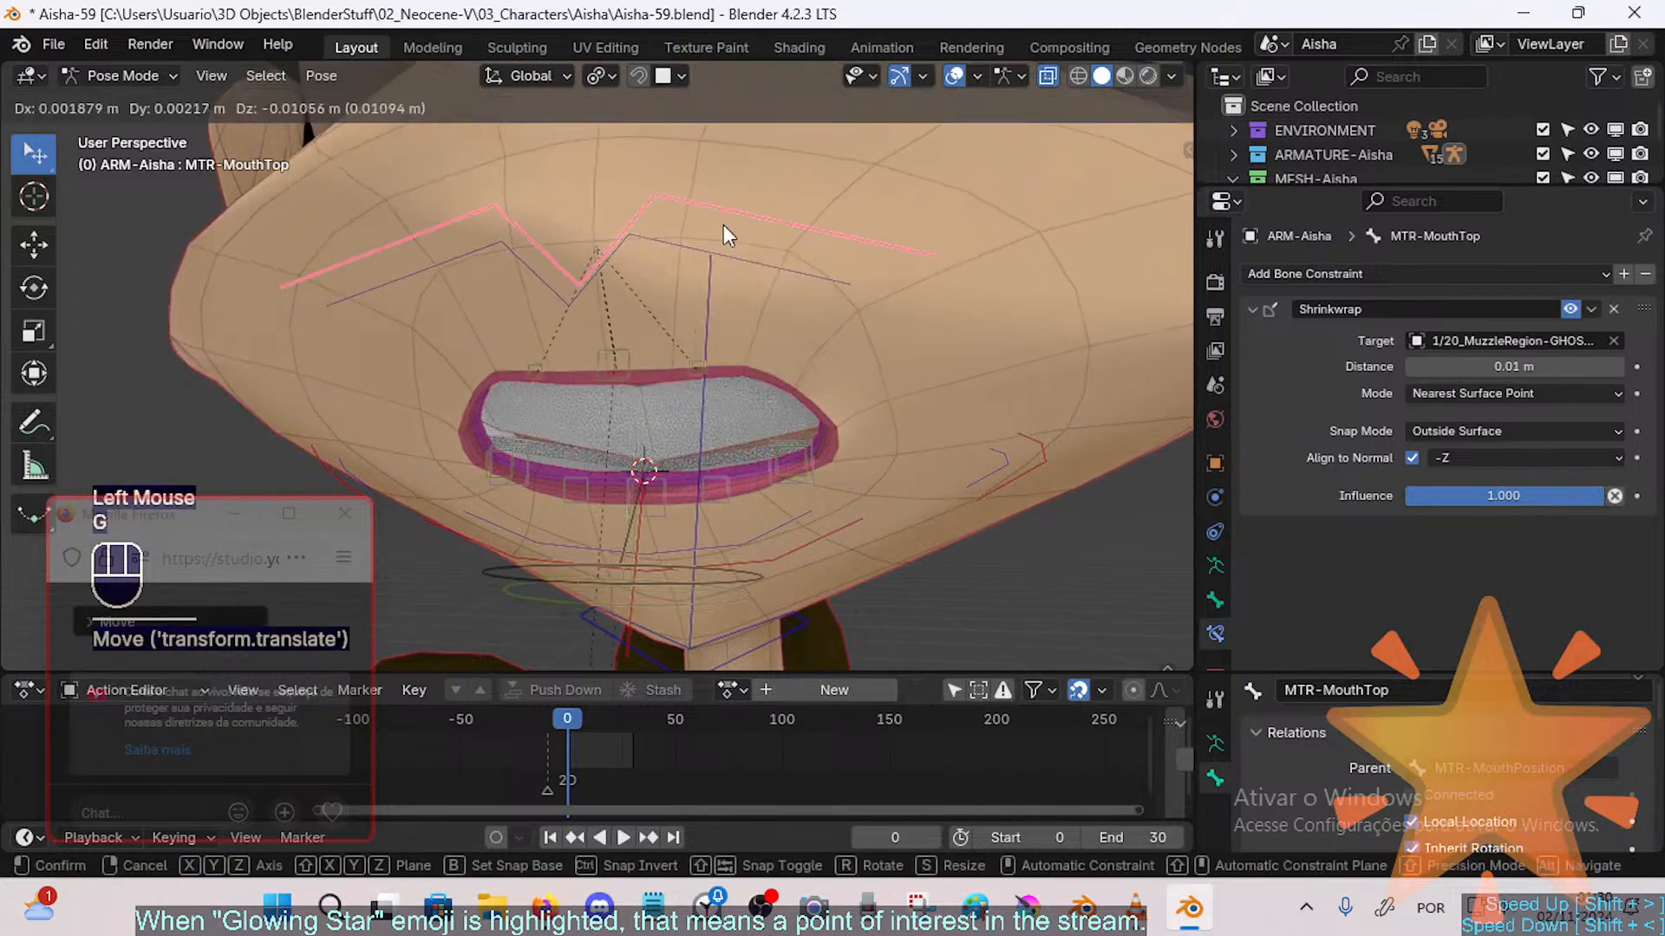
click(723, 227)
Step: Move CTL-LipsTop downward and select TWK-MAP-LipTop.L to check how the upper lip tweak bones follow
click(697, 261)
key(g)
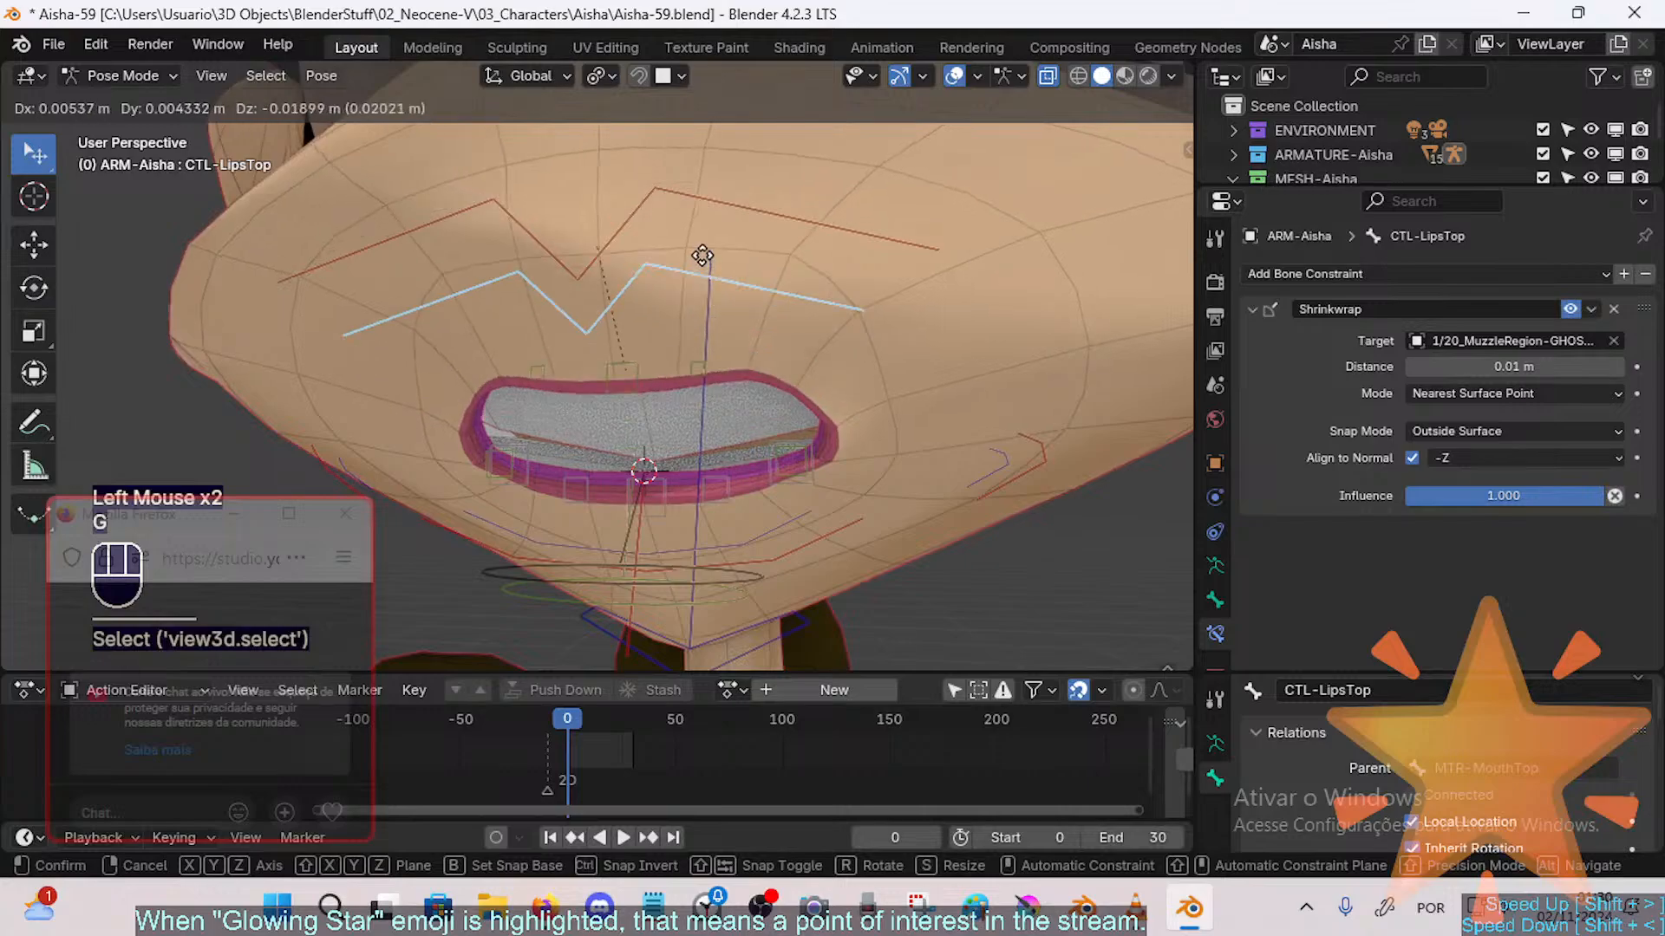
click(706, 326)
click(628, 390)
click(697, 375)
click(582, 392)
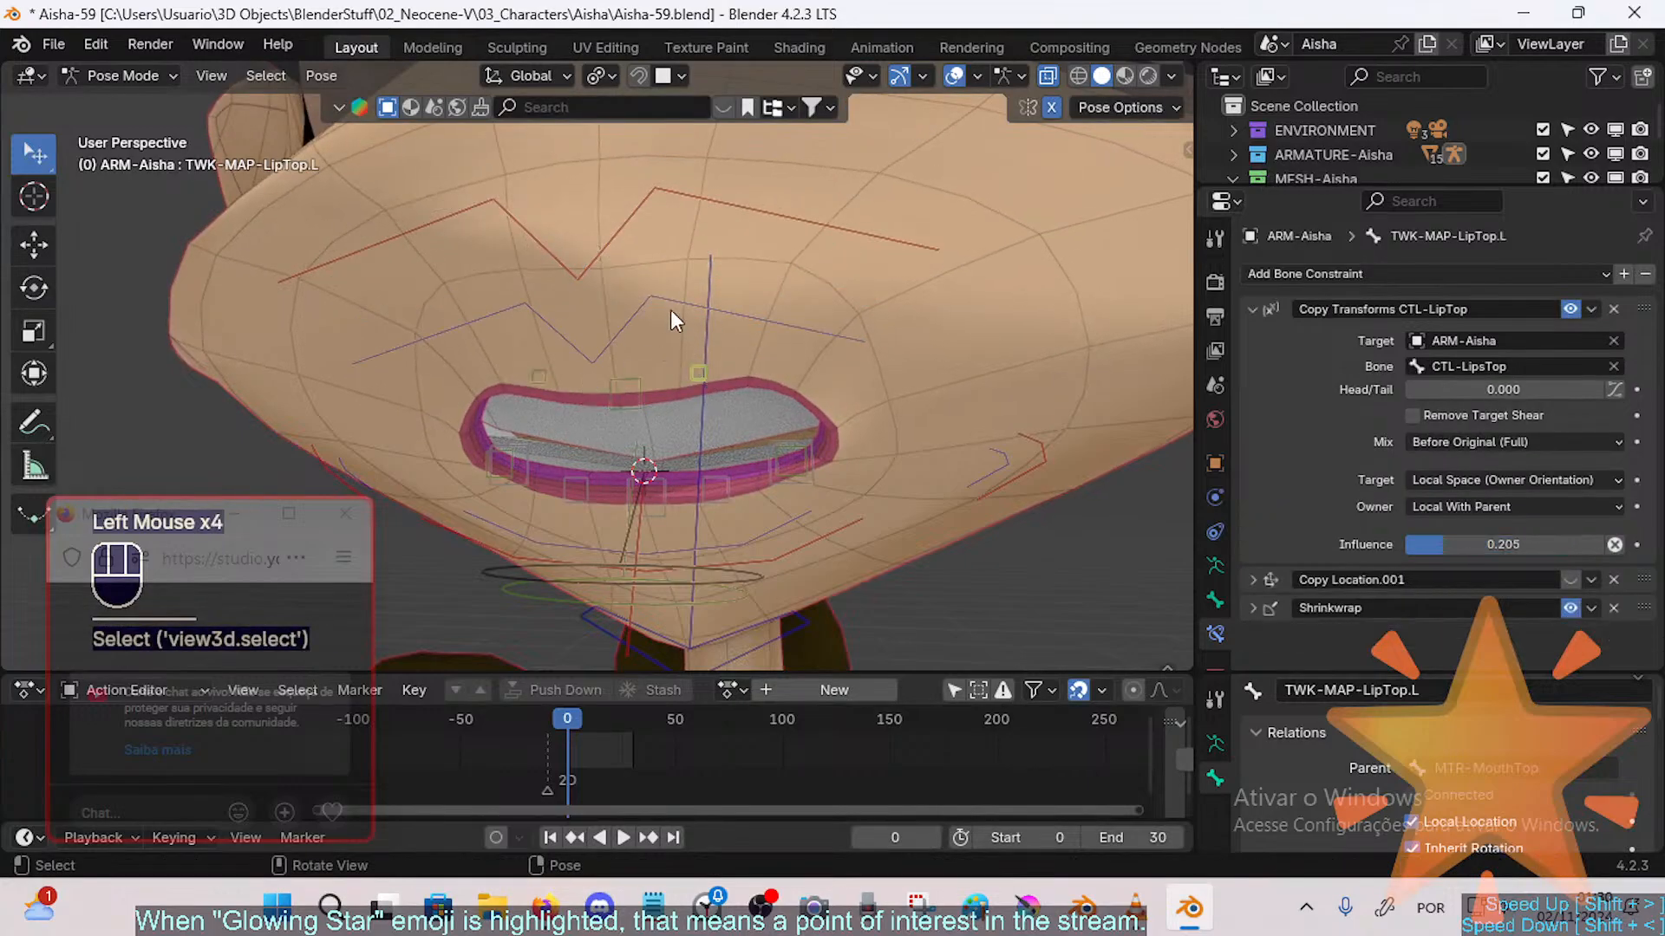
Step: Reposition CTL-LipsTop in two moves, leaving it lower toward the upper lip
click(669, 305)
key(g)
click(683, 303)
key(g)
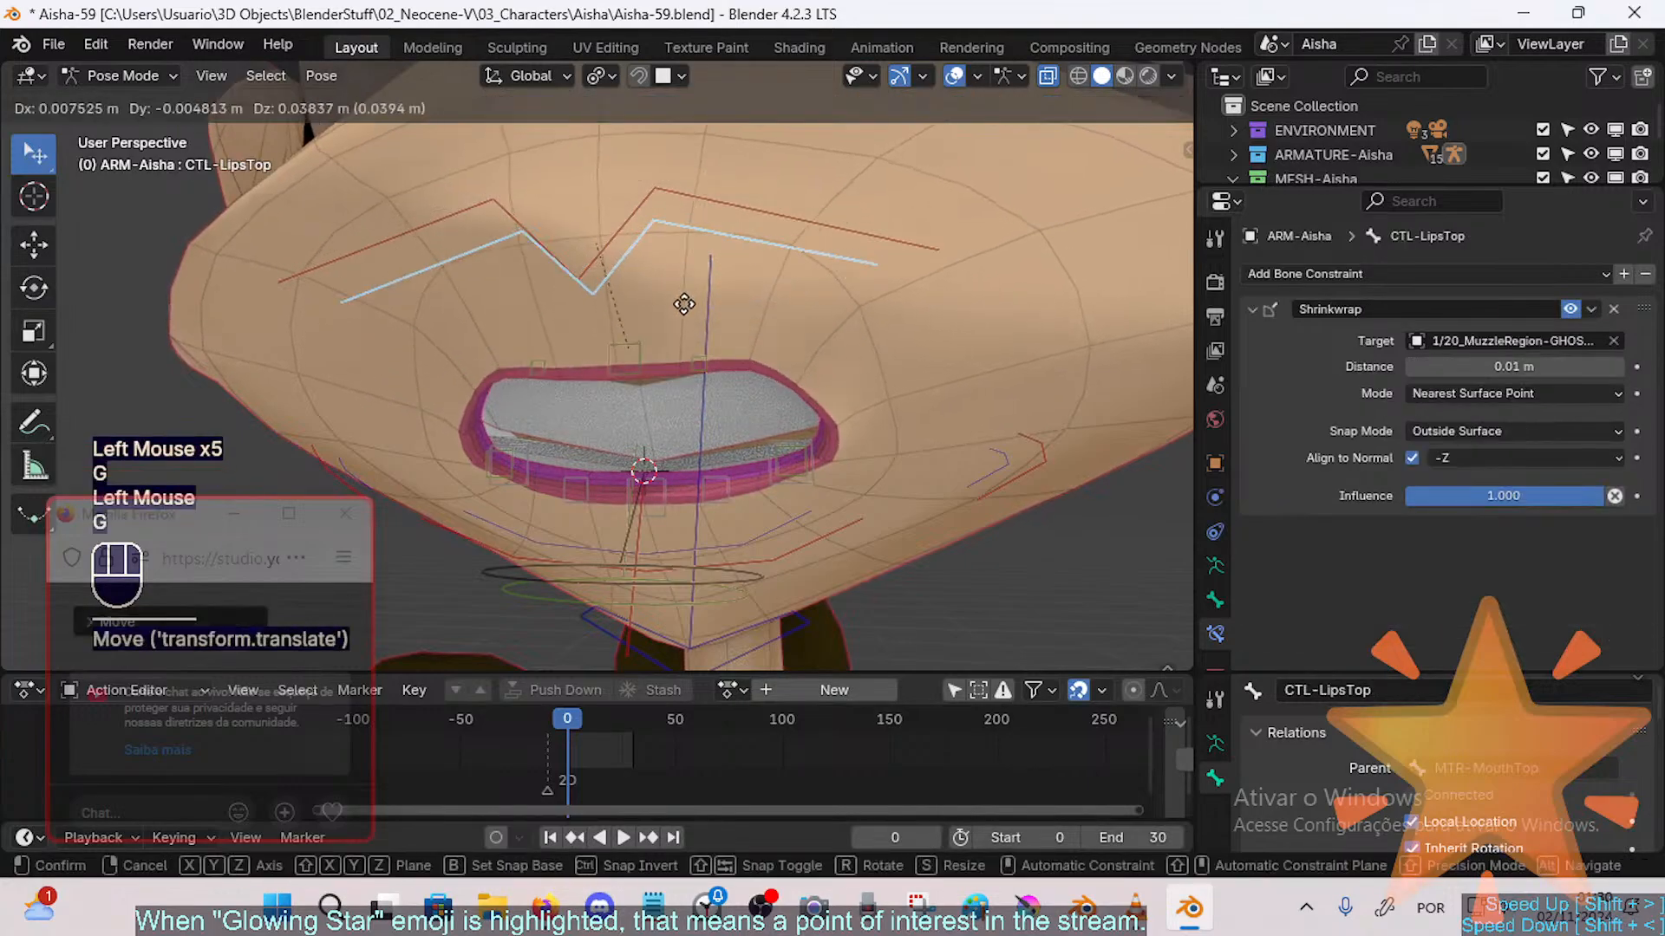
click(688, 378)
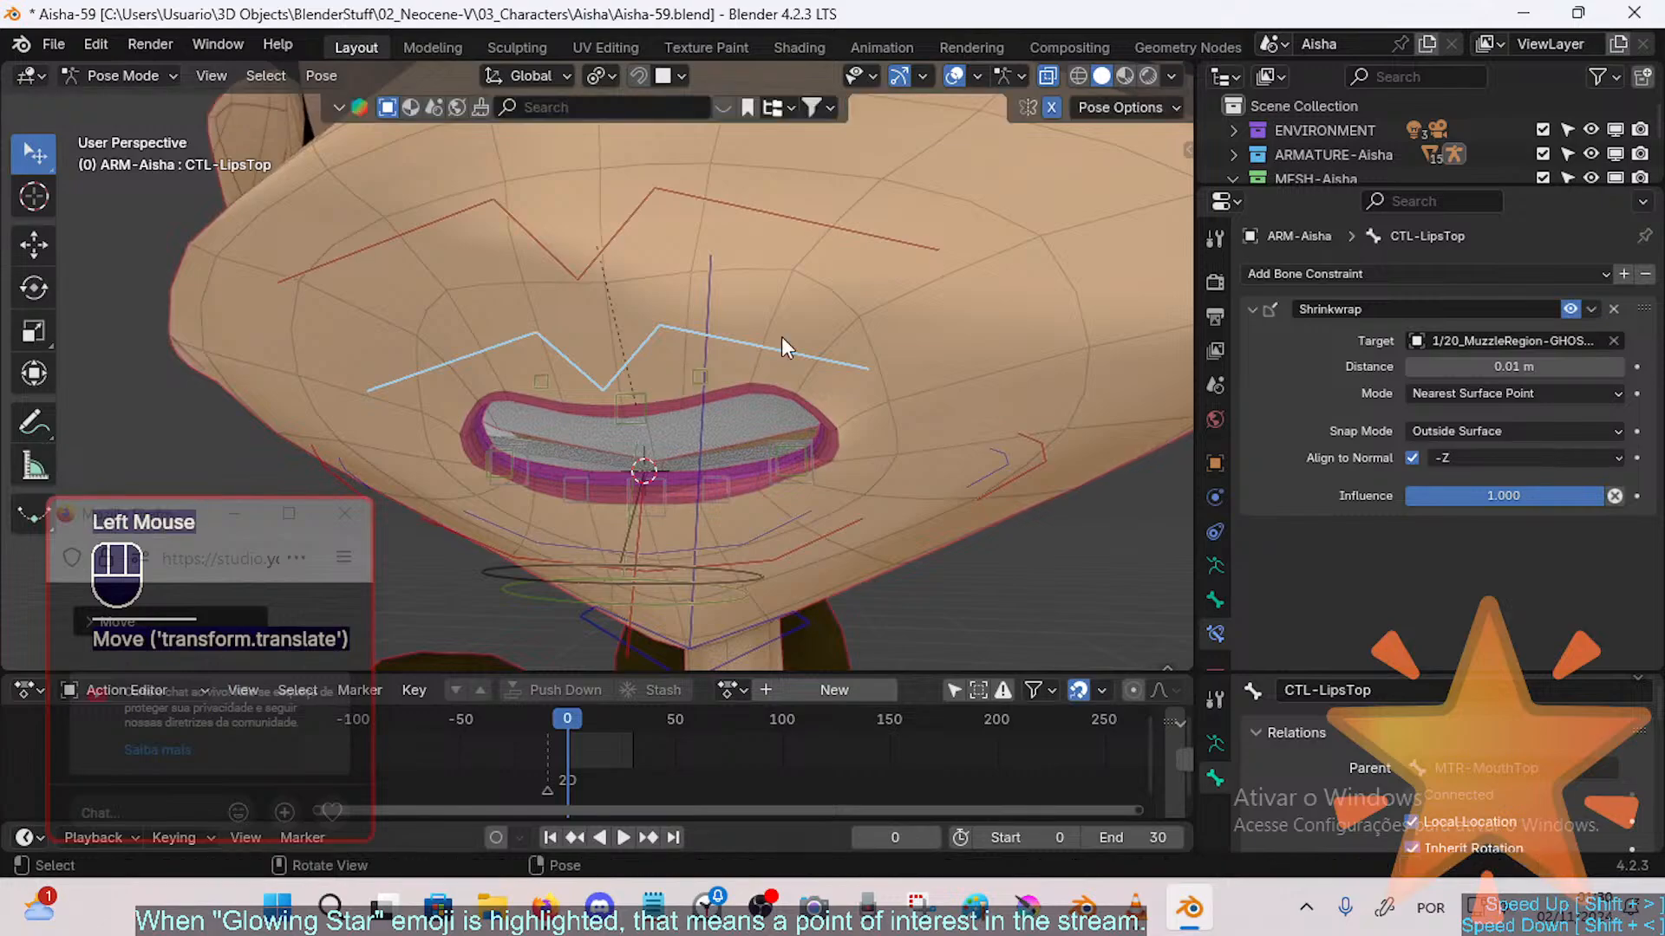
Step: Preview a rotation of CTL-LipsTop and inspect the Copy Transforms settings of TWK-MAP-LipTop.L and TWK-MAP-LipTop
key(r)
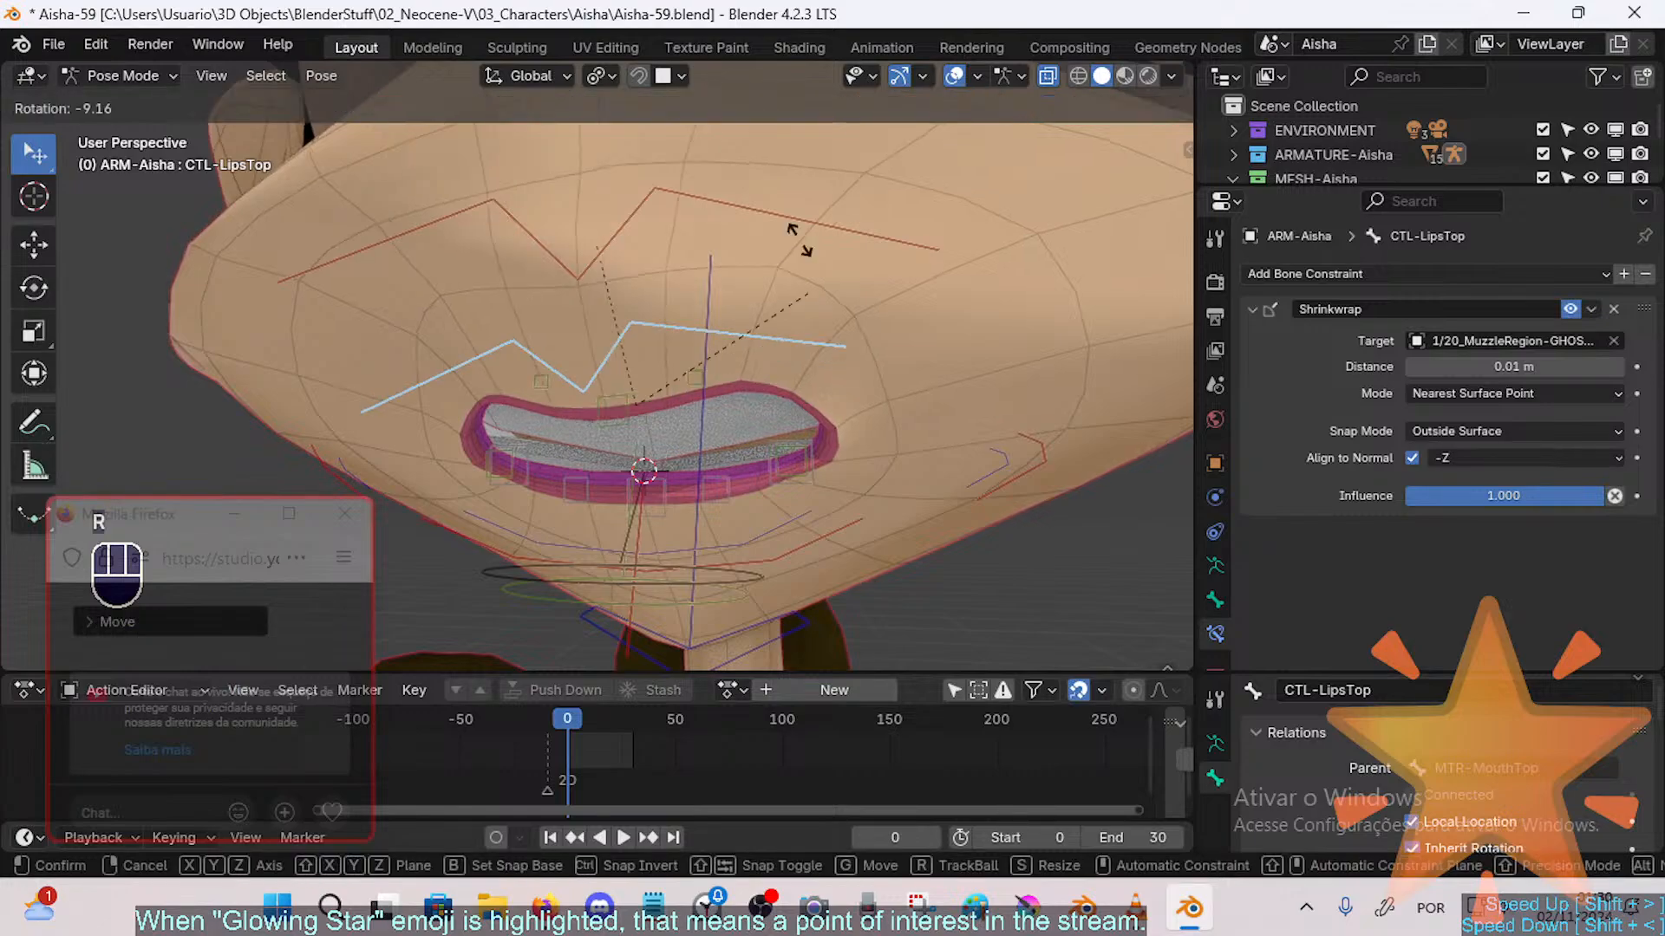
key(Escape)
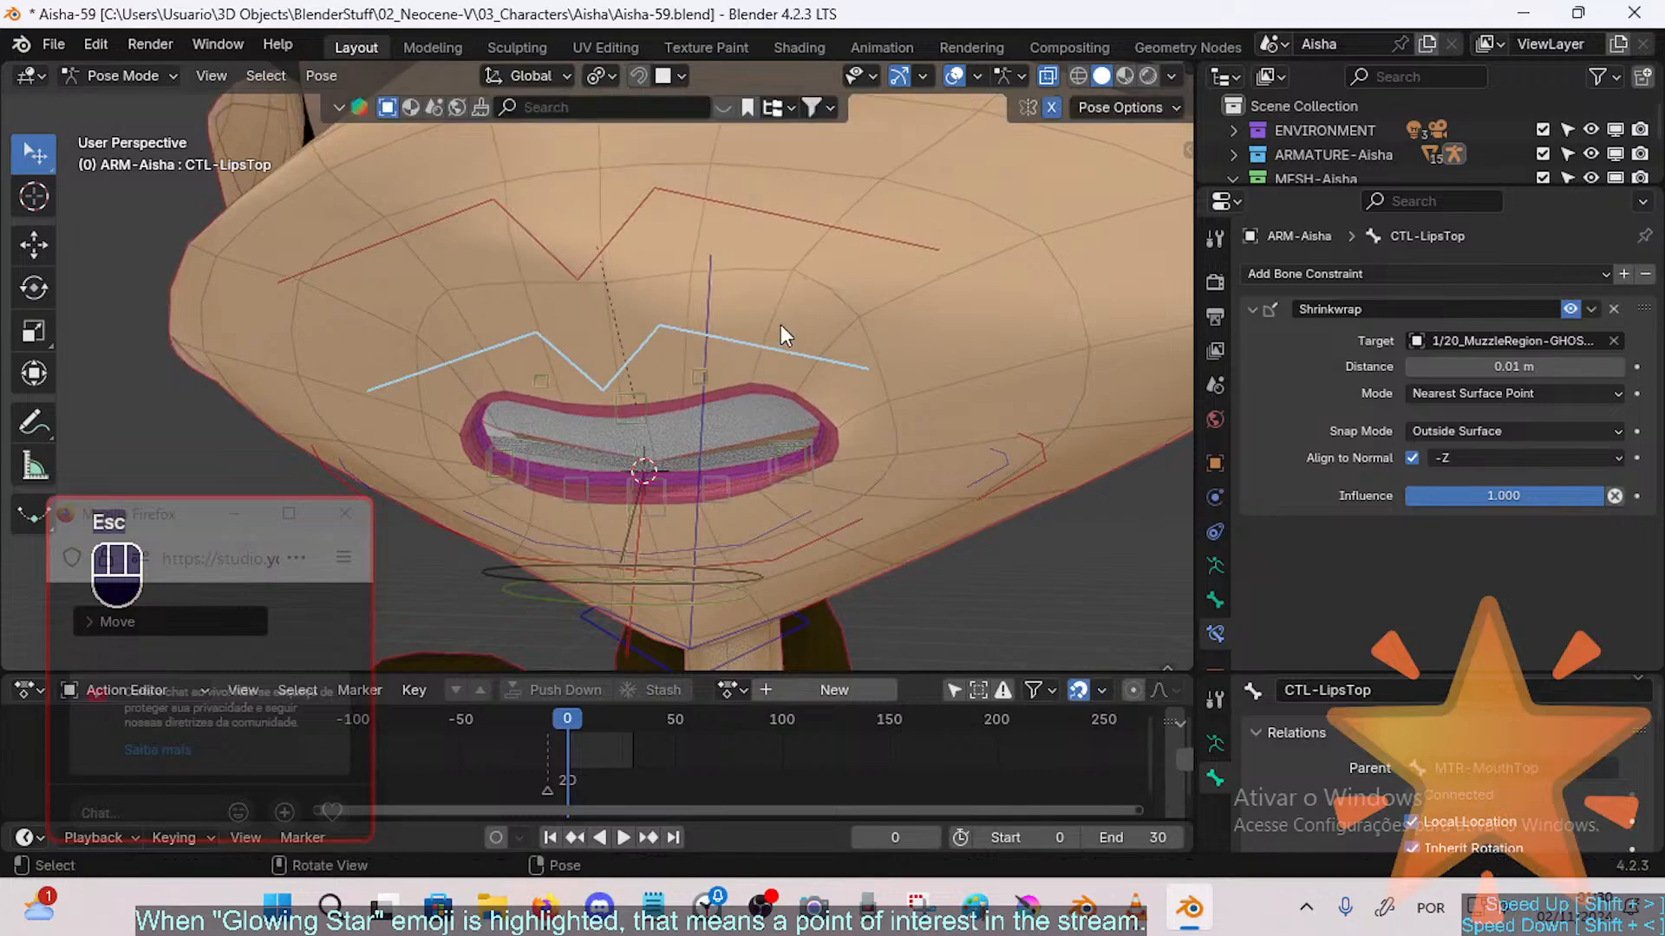
click(700, 379)
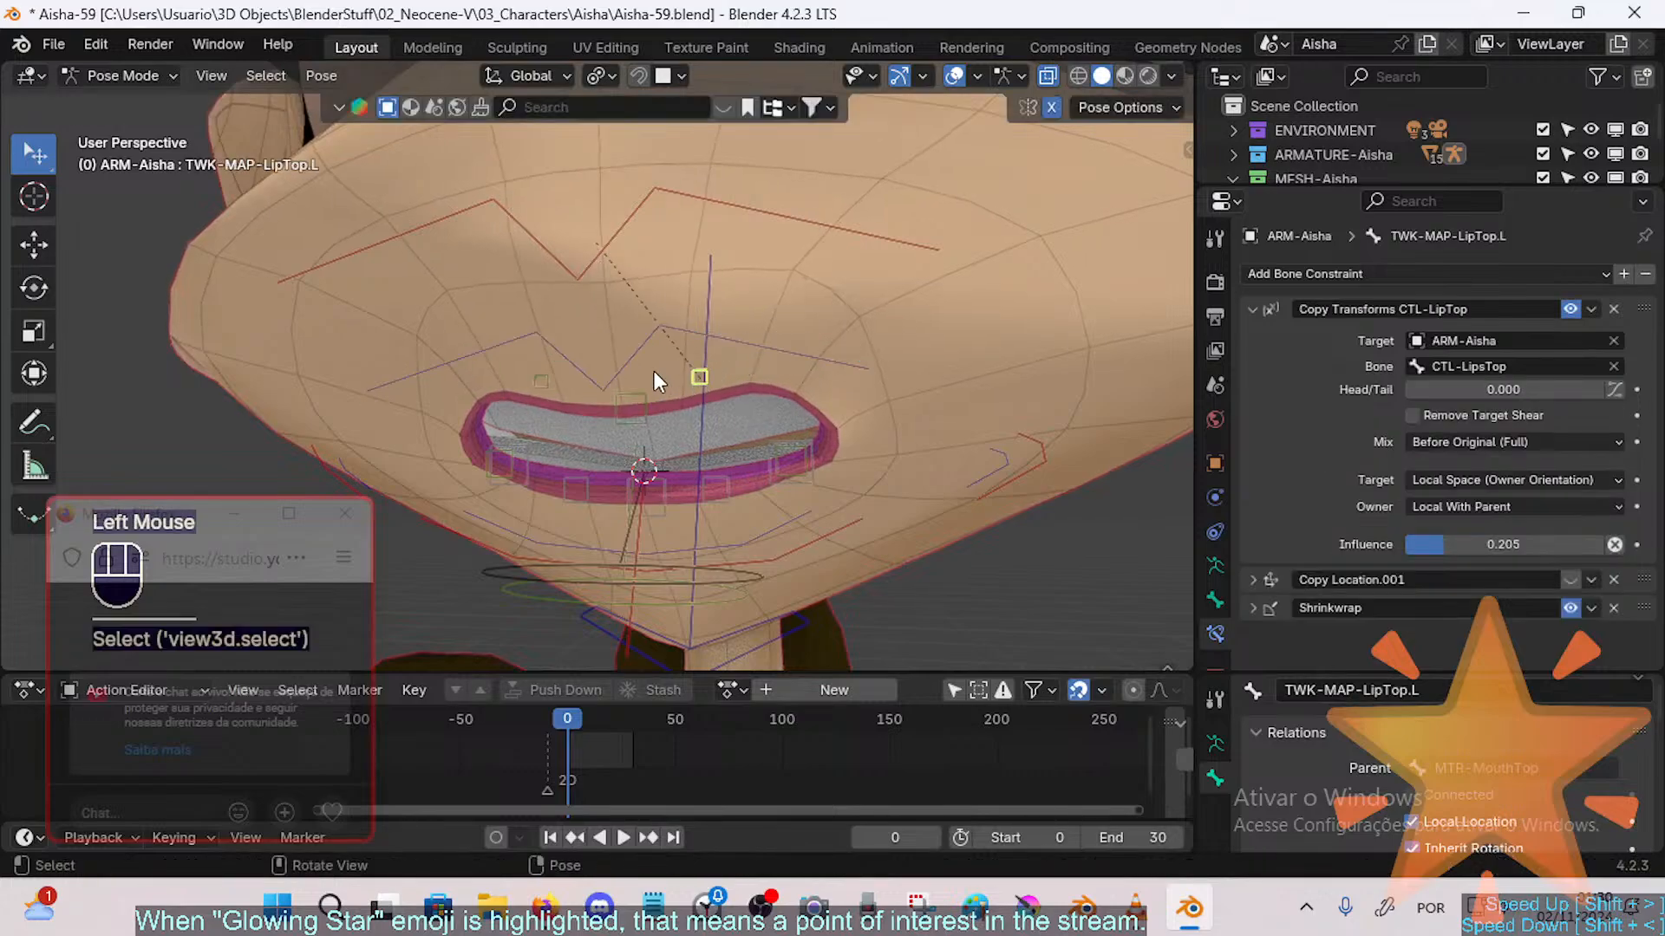
click(631, 408)
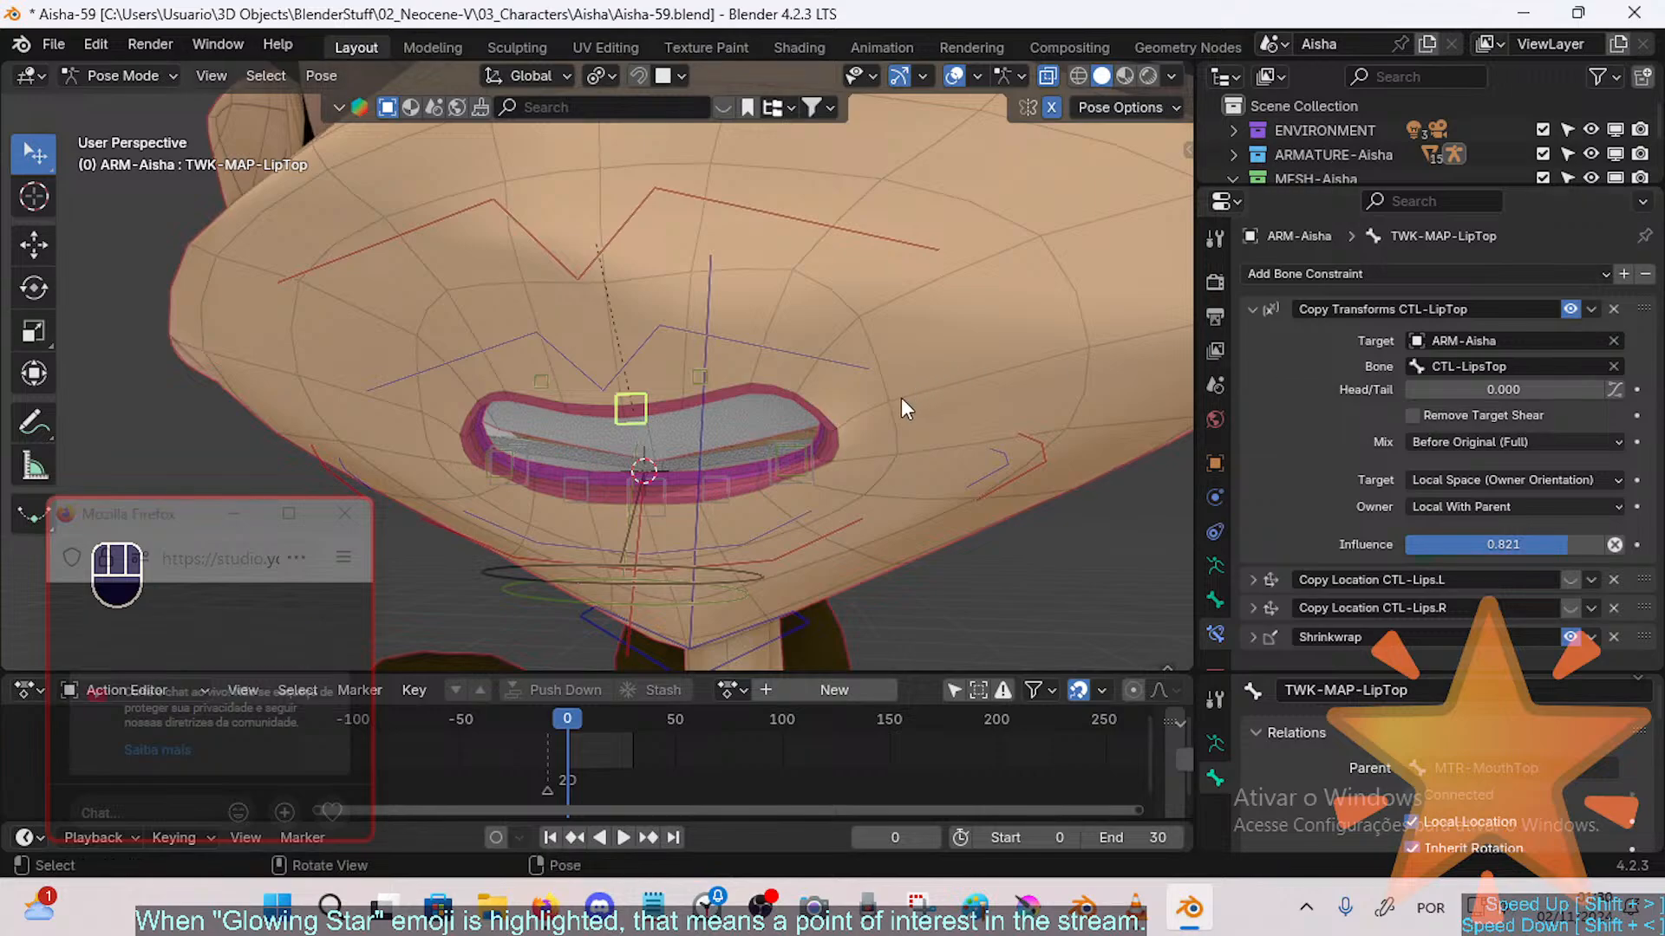
scroll(780, 425, up, 1)
middle_drag(694, 438, 737, 399)
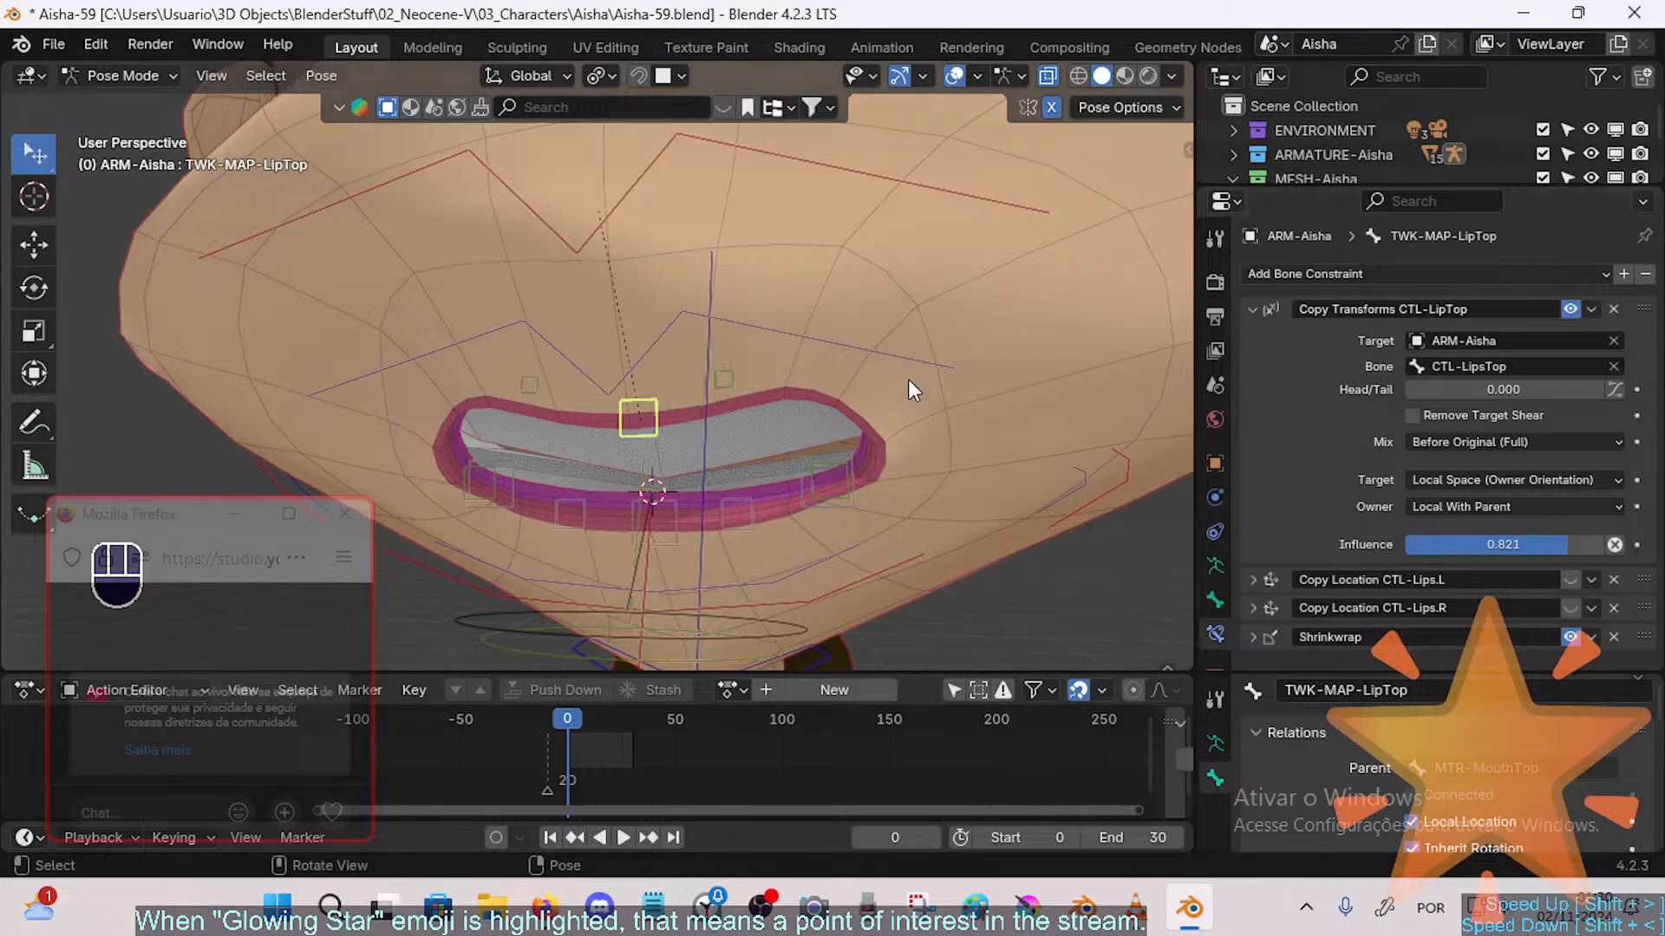
Step: Symmetrize TWK-MAP-LipTop.L in Edit Mode to carry its constraints over to TWK-MAP-LipTop.R, and return to Pose Mode
click(742, 383)
shift+middle_drag(744, 387, 733, 408)
click(544, 363)
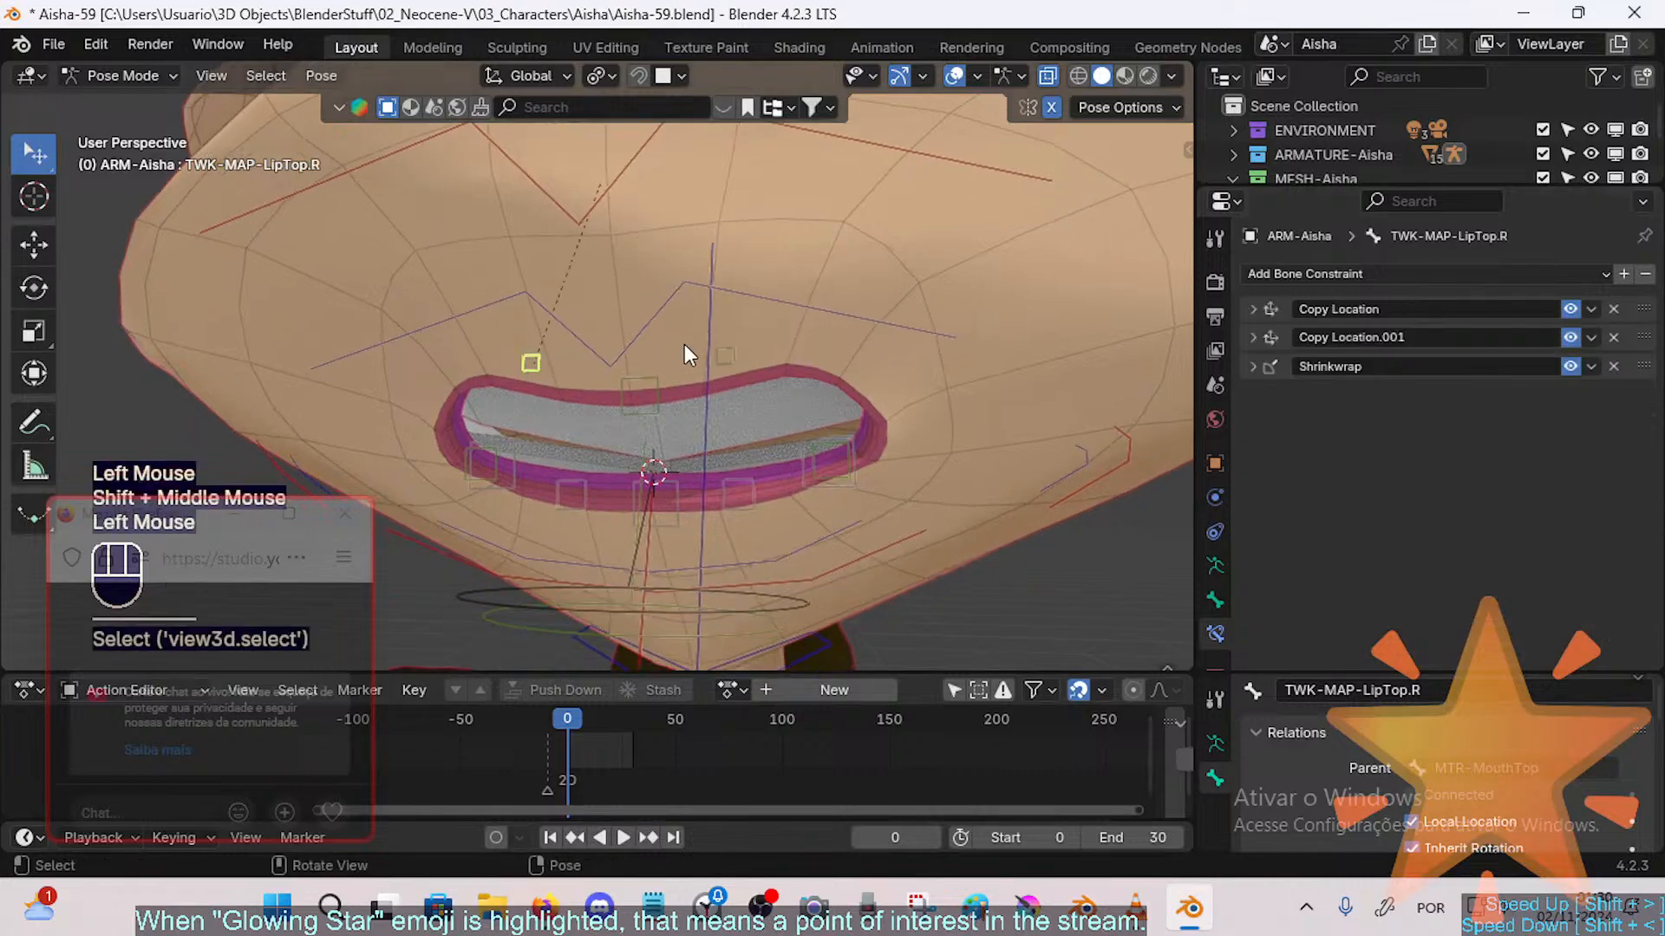
double_click(726, 355)
key(Tab)
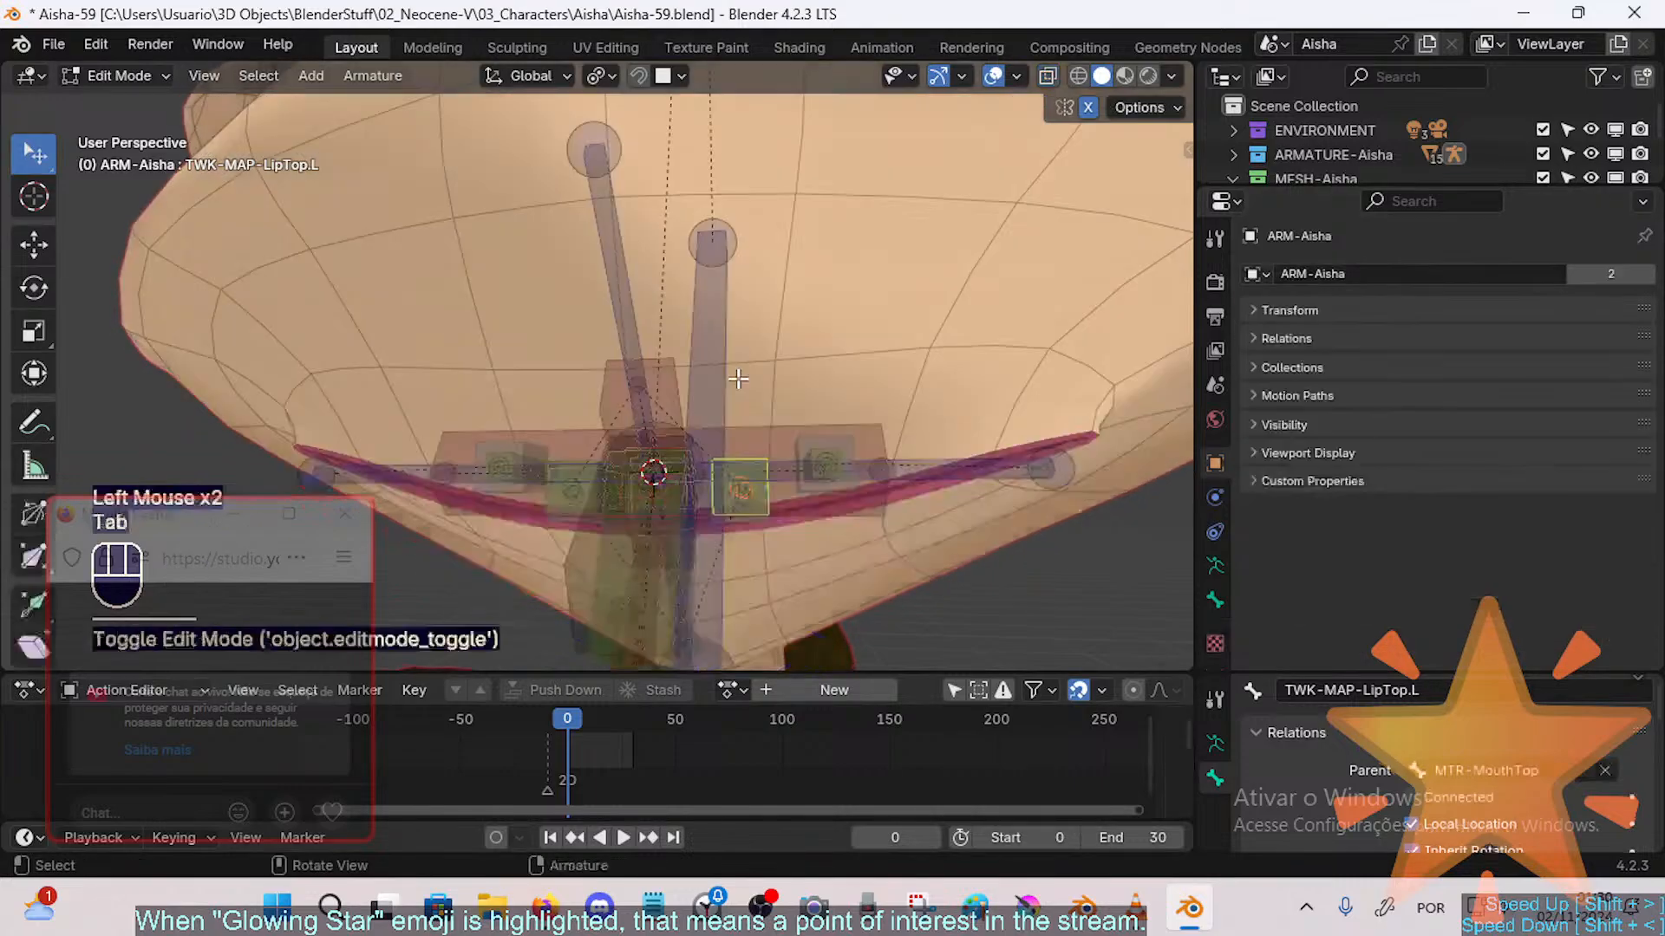
right_click(763, 498)
click(763, 498)
key(Tab)
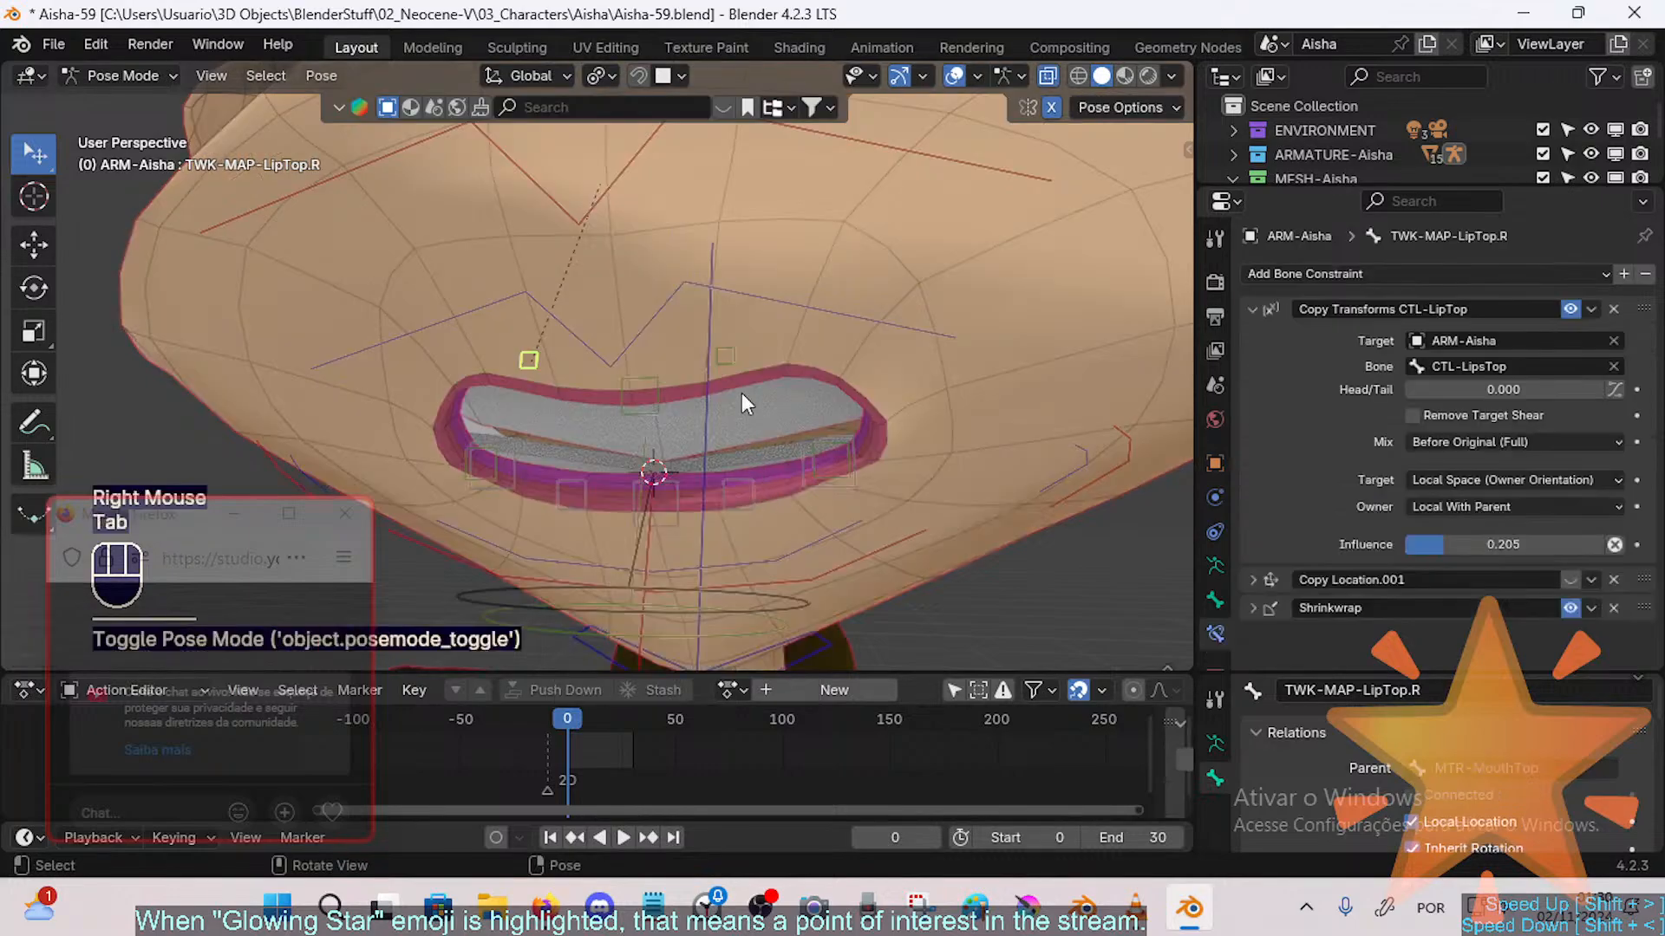
Step: Move CTL-LipsTop upward to test how the upper lip tweak bones follow on both sides
double_click(720, 277)
key(g)
key(Escape)
click(788, 302)
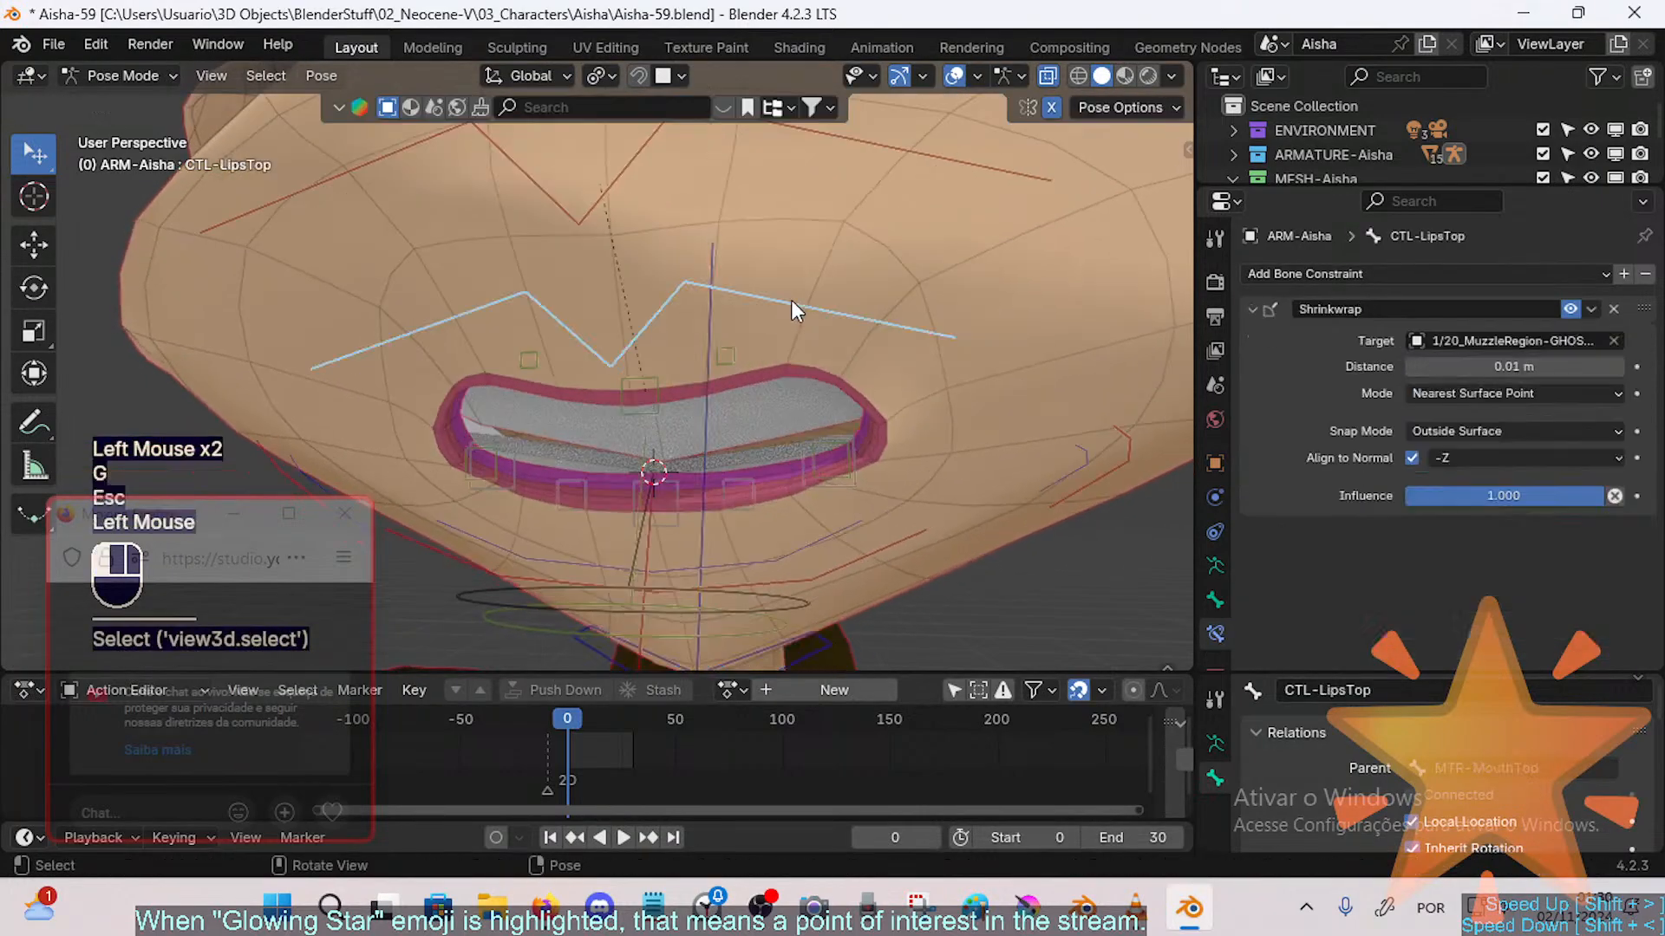
key(g)
click(737, 330)
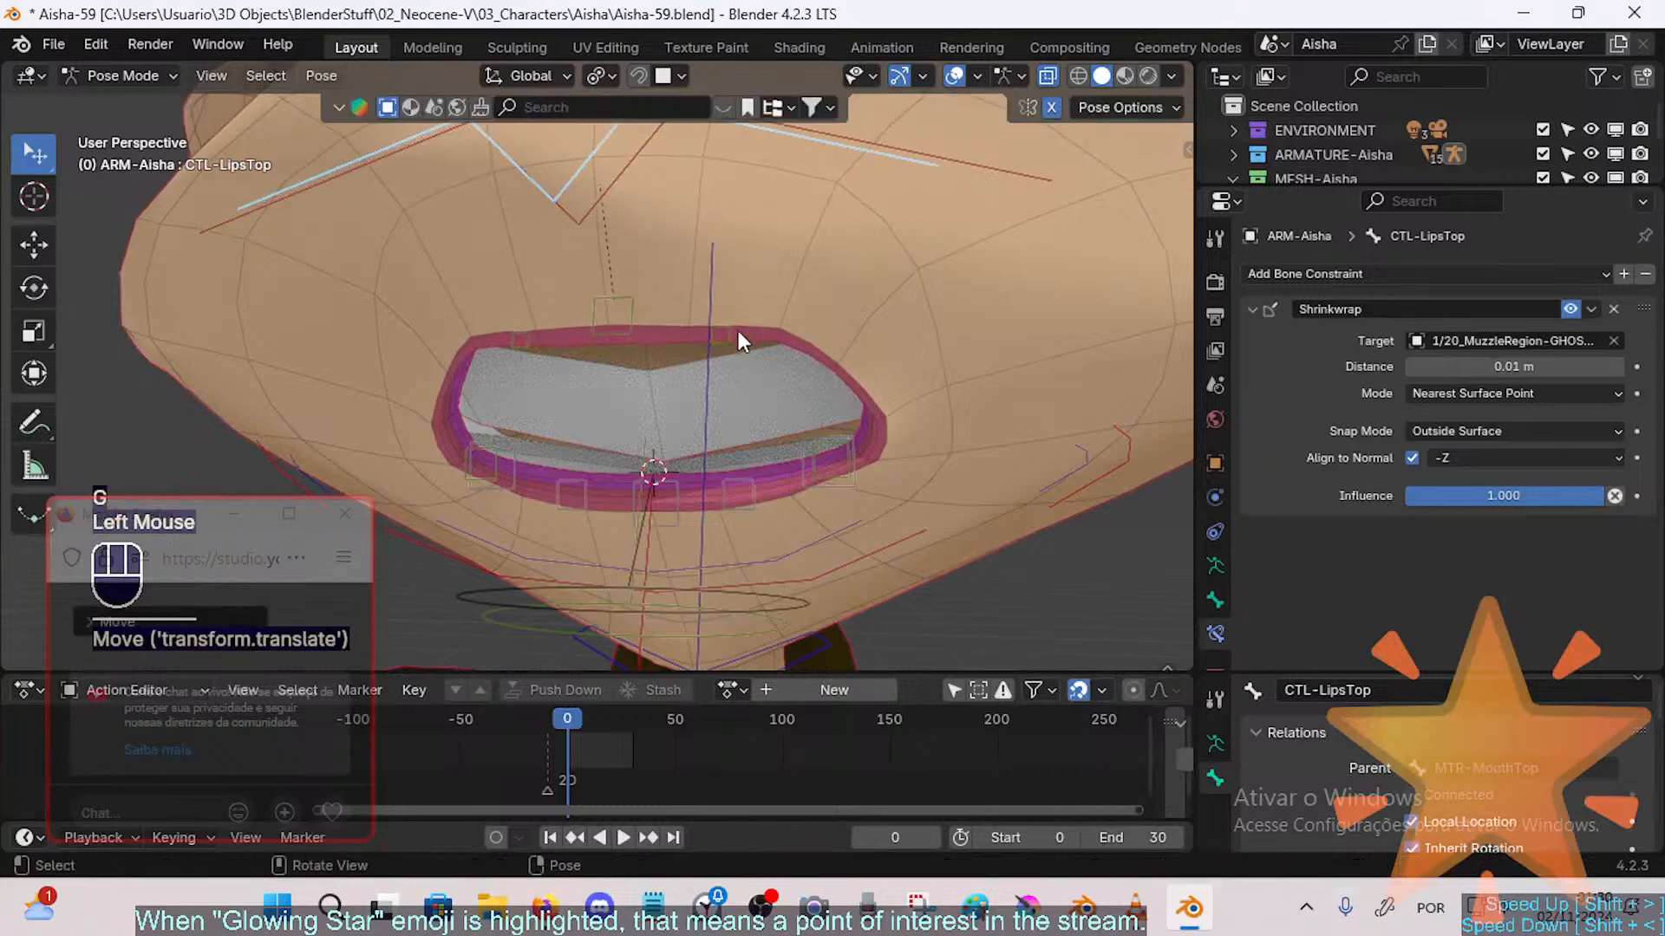
Step: Set the Copy Transforms influence to 0.753 on TWK-MAP-LipTop and 0.284 on TWK-MAP-LipTop.L
click(732, 335)
click(624, 317)
mouse_move(1503, 544)
mouse_down()
mouse_move(1474, 544)
mouse_move(1583, 538)
mouse_move(1405, 544)
mouse_move(1474, 545)
mouse_up()
click(738, 340)
click(739, 340)
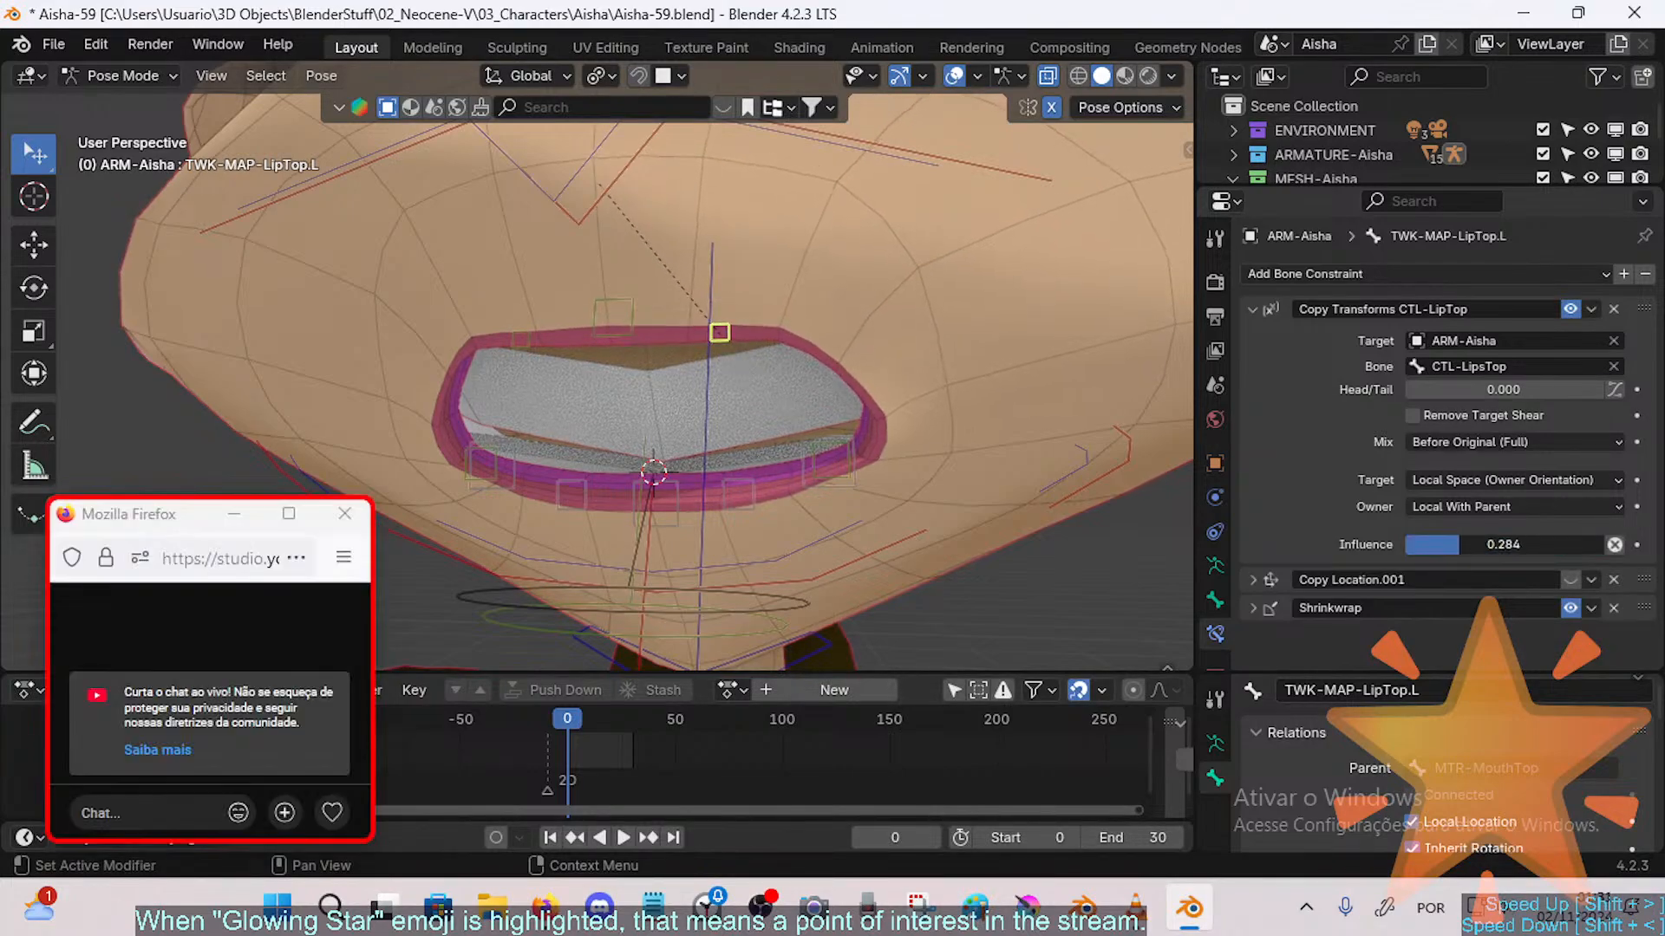
Step: Clear the pose transforms of all bones and preview a move of CTL-LipsTop
key(a)
key(alt+q)
key(alt+q)
middle_drag(824, 382, 796, 394)
click(751, 387)
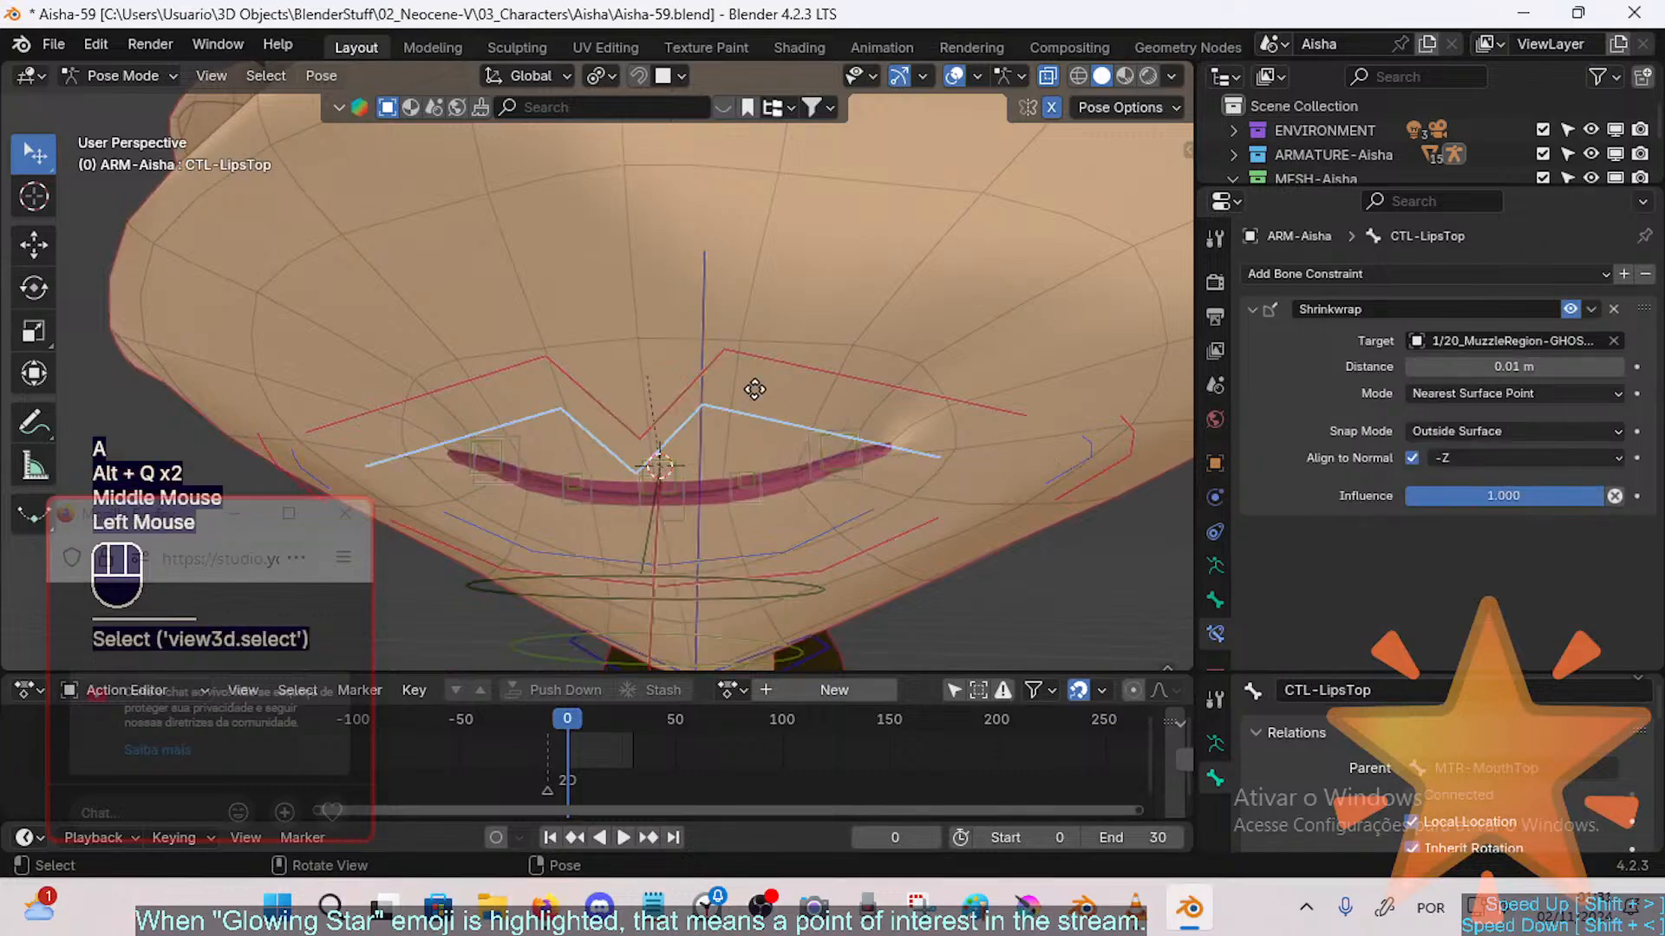
key(g)
key(Escape)
Step: Try moving MTR-MouthTop to test the upper lip, and clear the pose transforms of all bones again
click(756, 356)
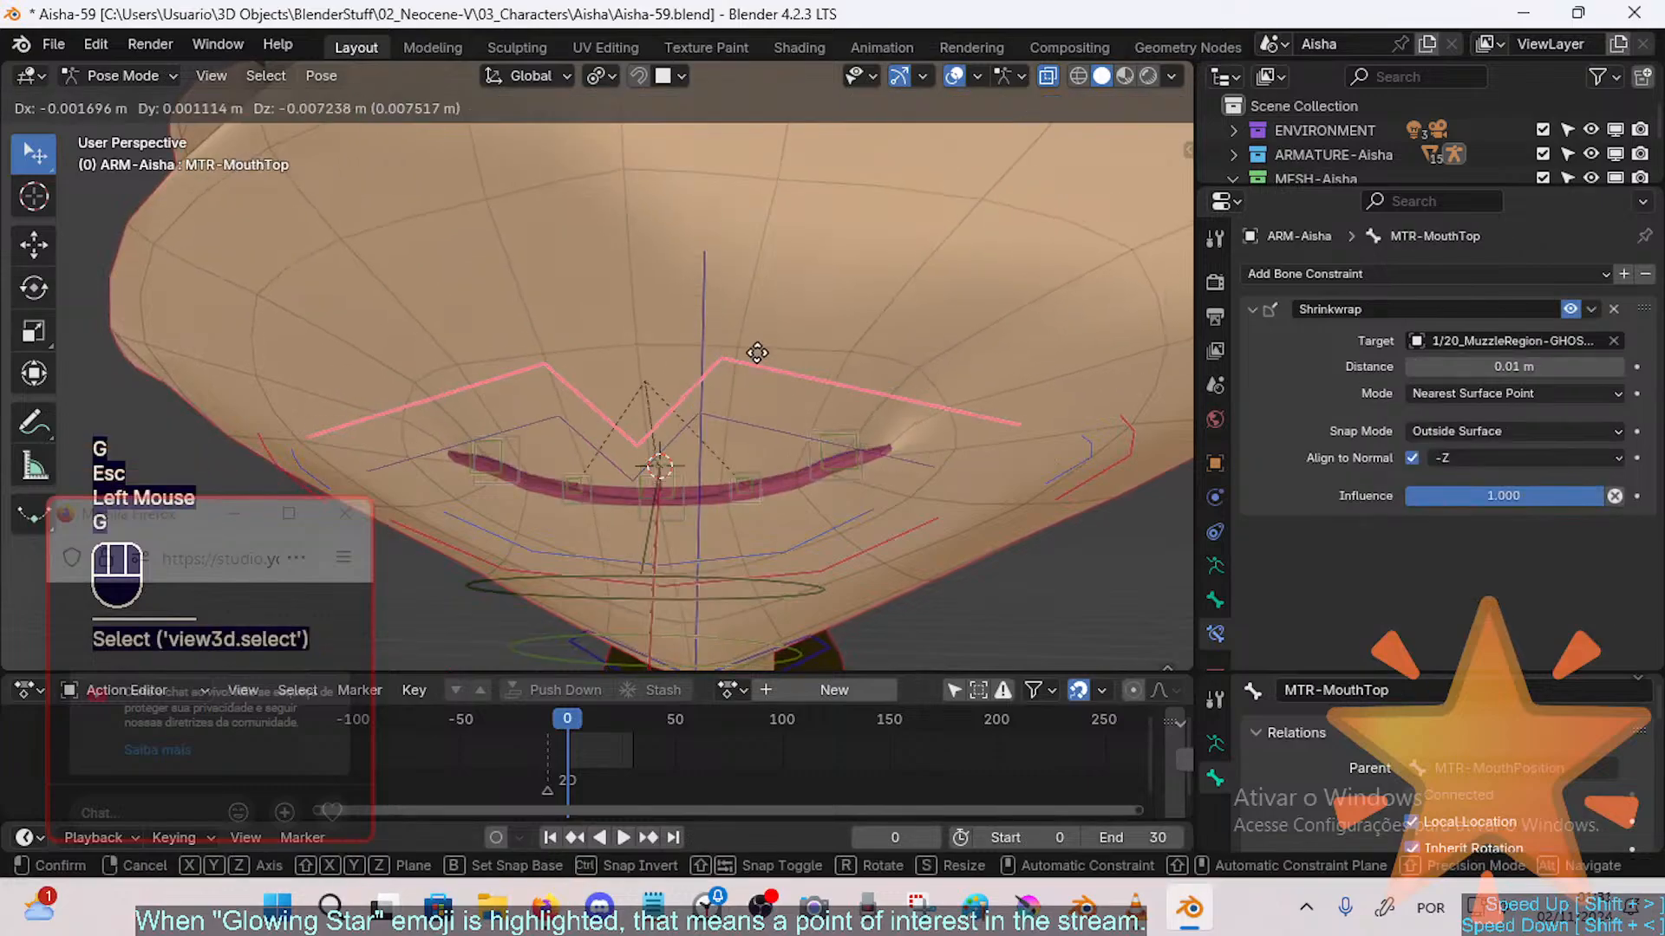
key(g)
click(754, 250)
key(a)
key(alt+q)
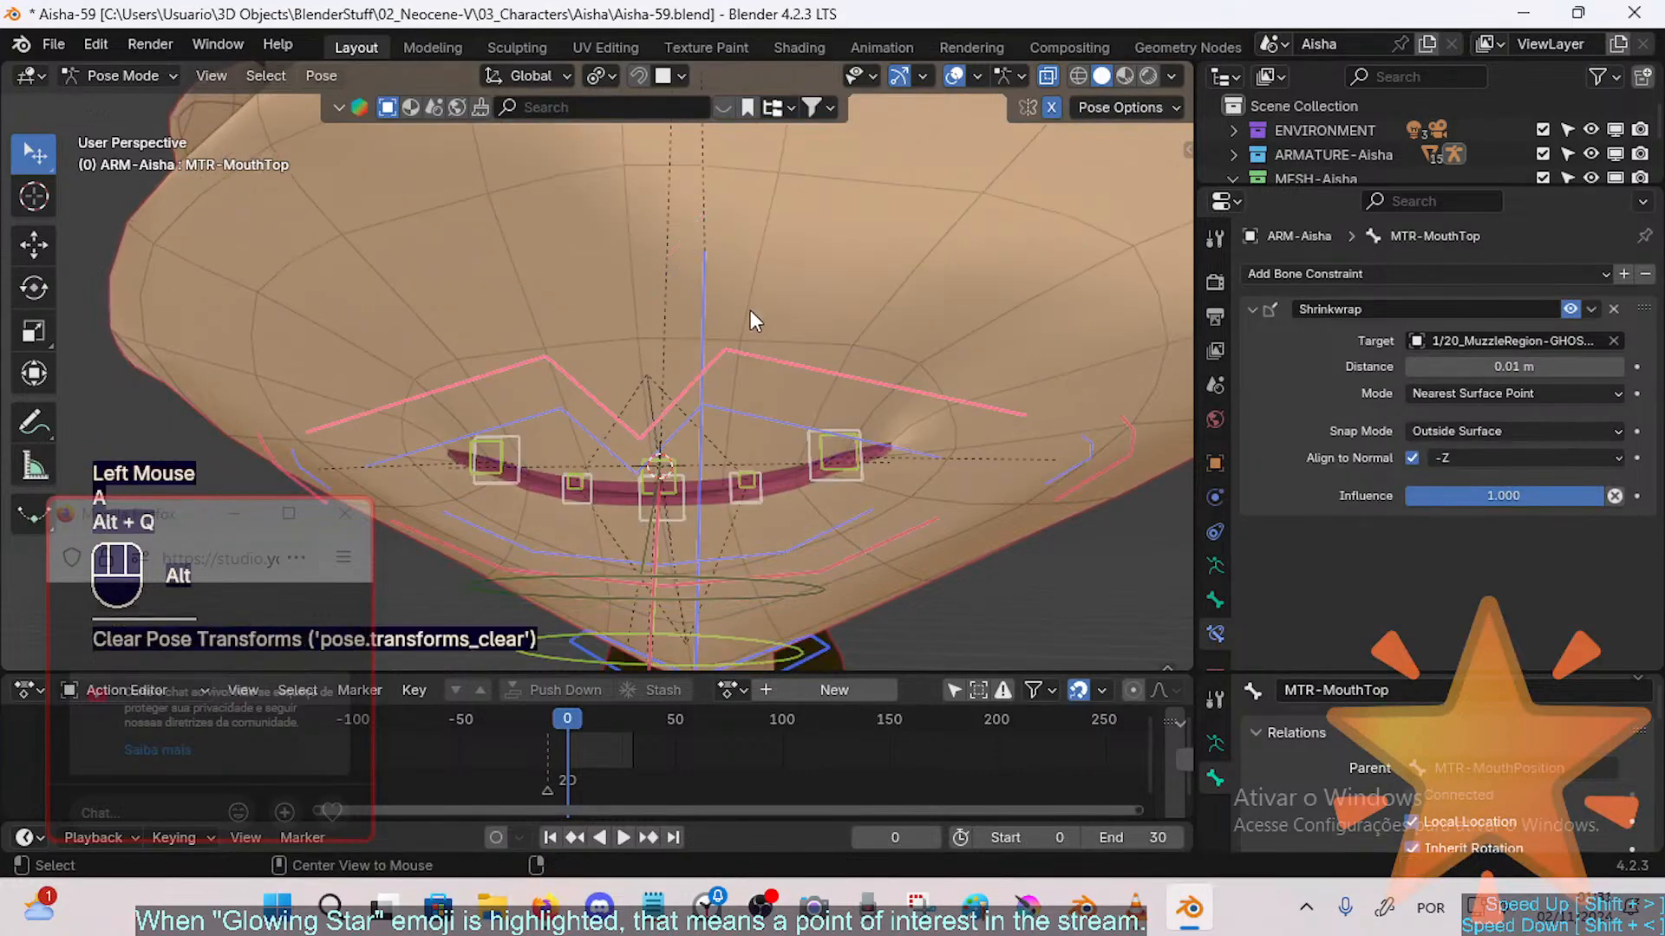
key(alt+q)
Step: Raise CTL-LipsTop to open the upper lip and set TWK-MAP-LipTop's Copy Transforms influence to 0.721
click(753, 420)
key(g)
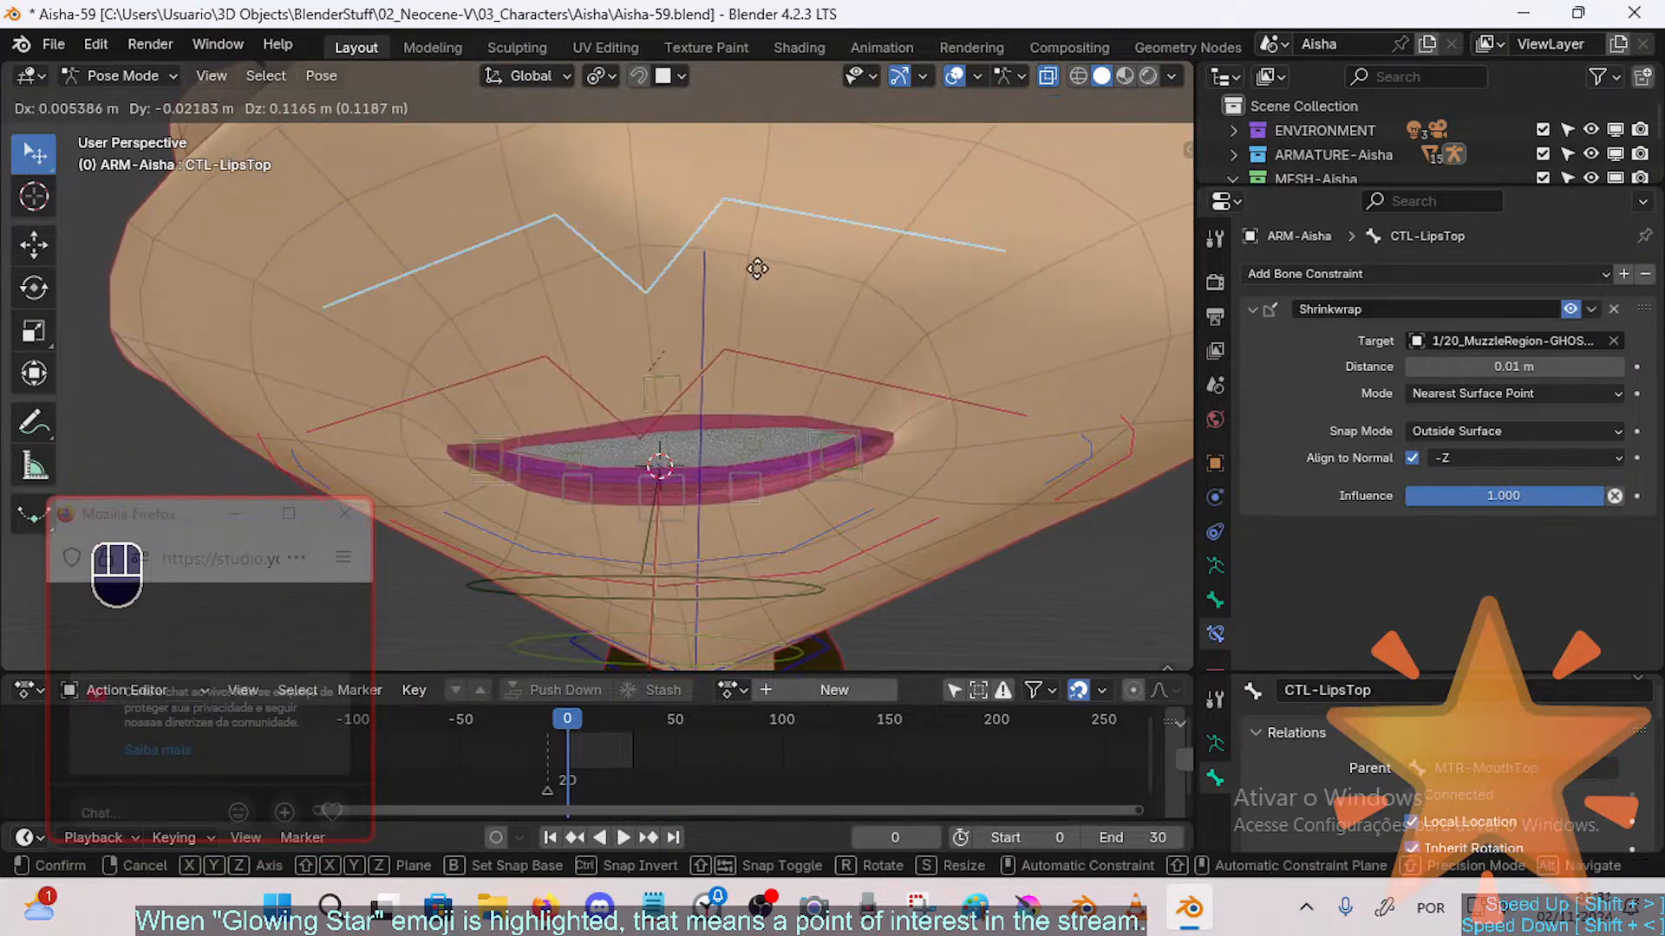
click(732, 295)
click(679, 376)
click(652, 357)
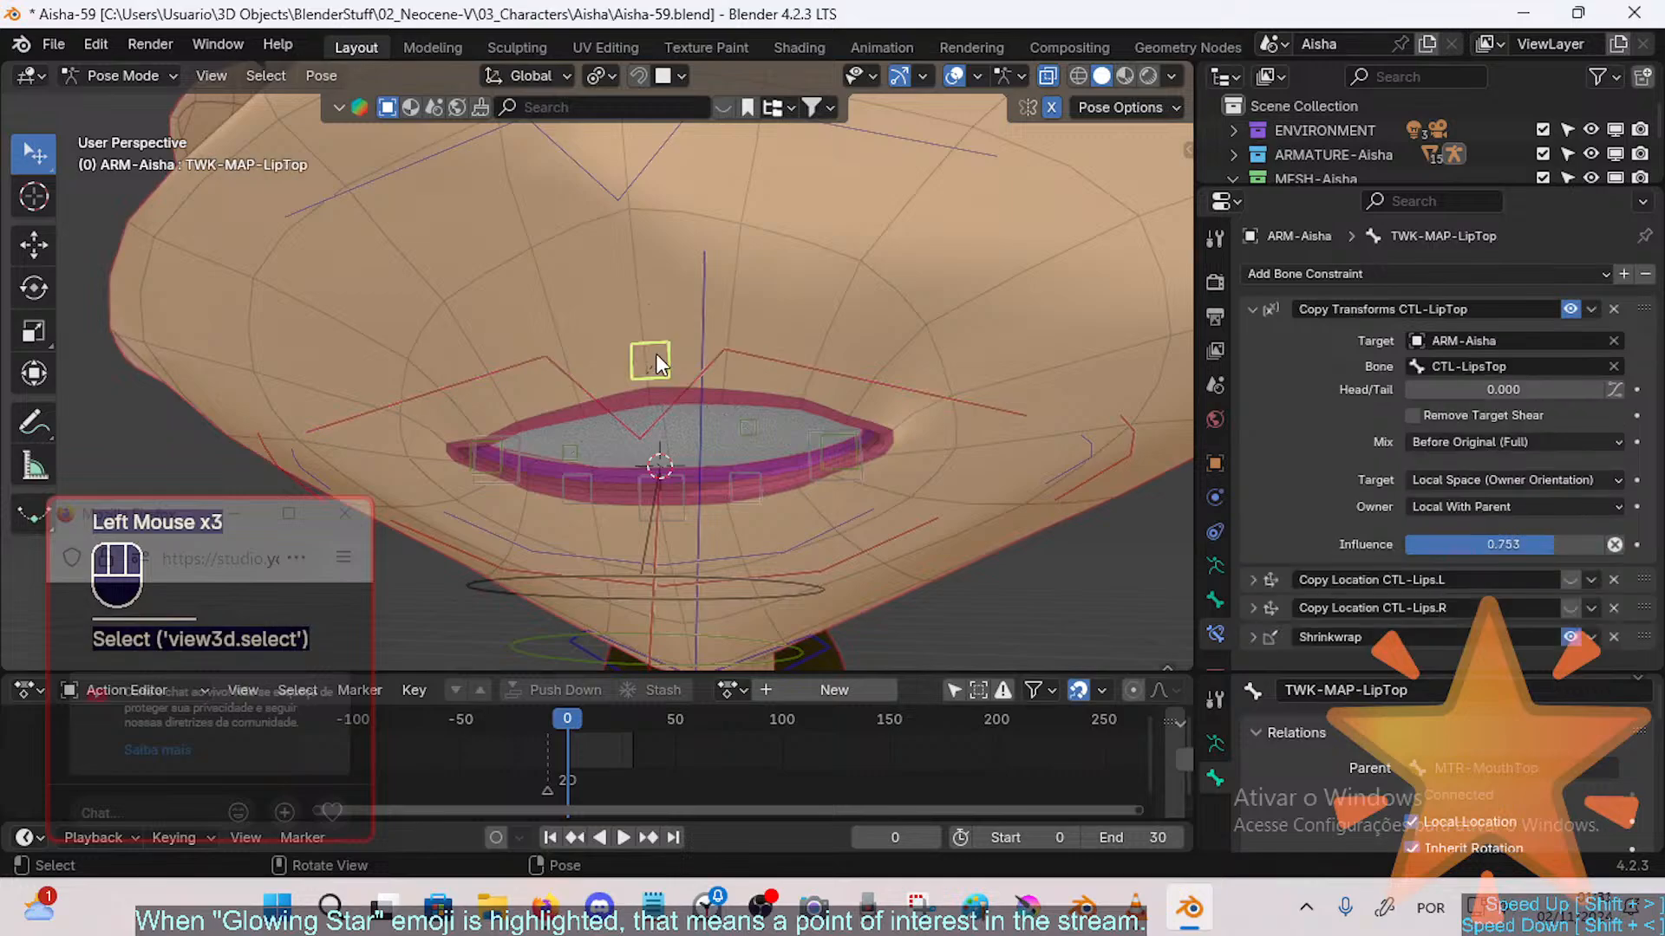
drag(1504, 542, 1549, 543)
shift+middle_drag(794, 347, 747, 347)
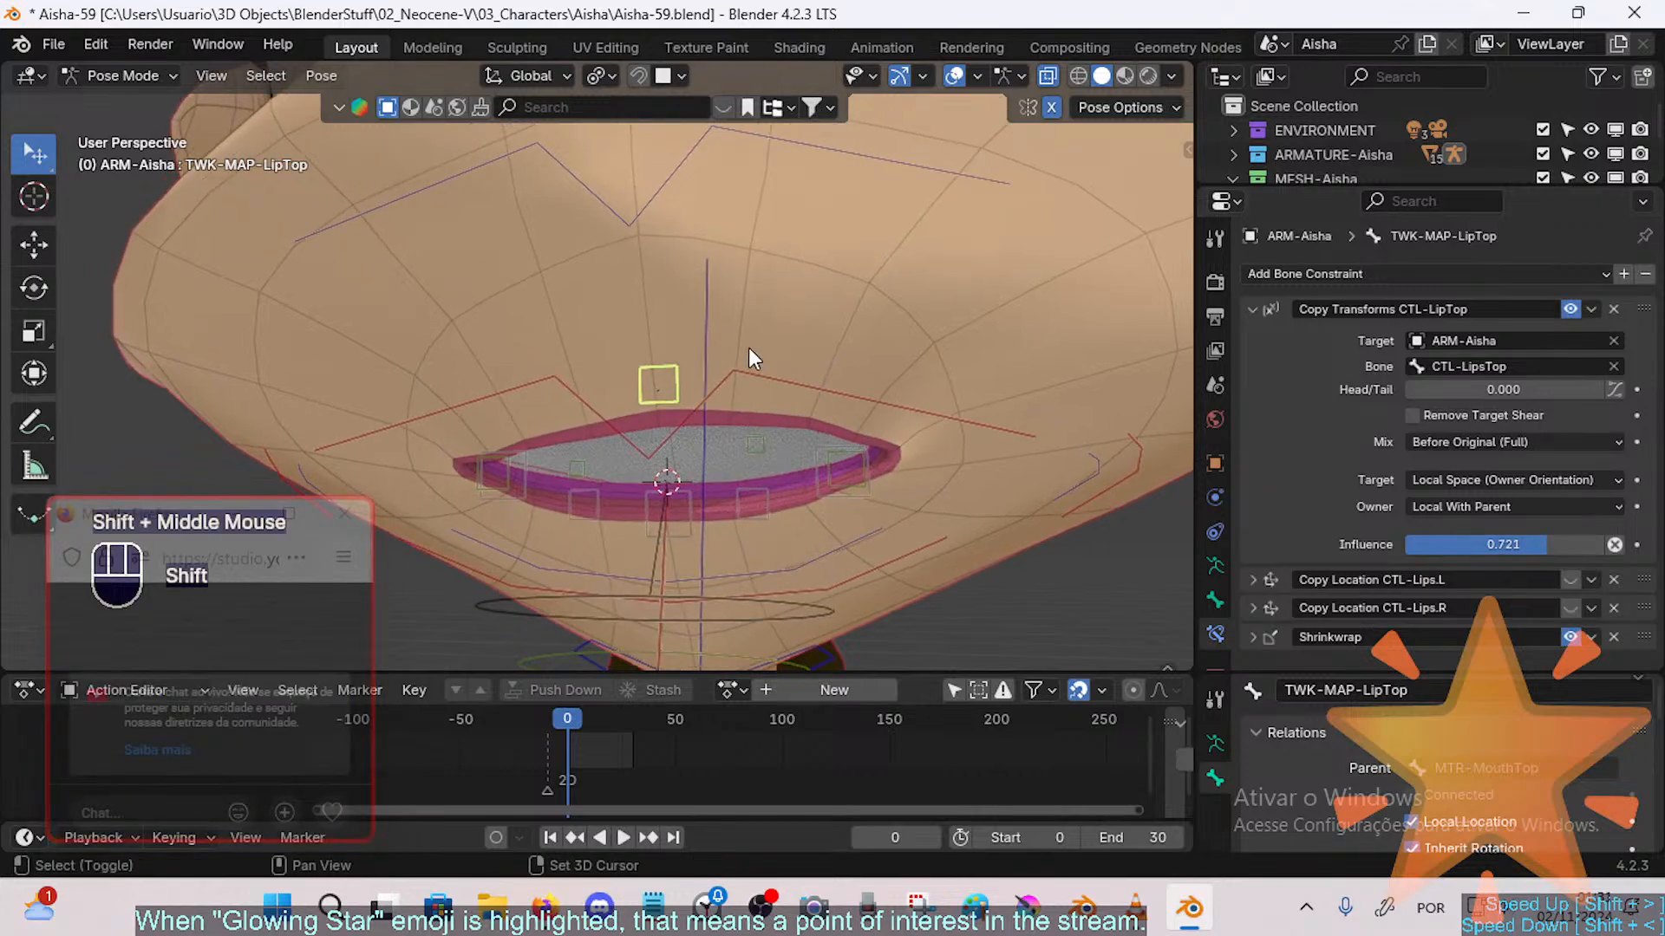
Step: Reposition CTL-LipsTop above the mouth and set TWK-MAP-LipTop.L's Copy Transforms influence to 0.347
click(732, 165)
click(750, 137)
key(g)
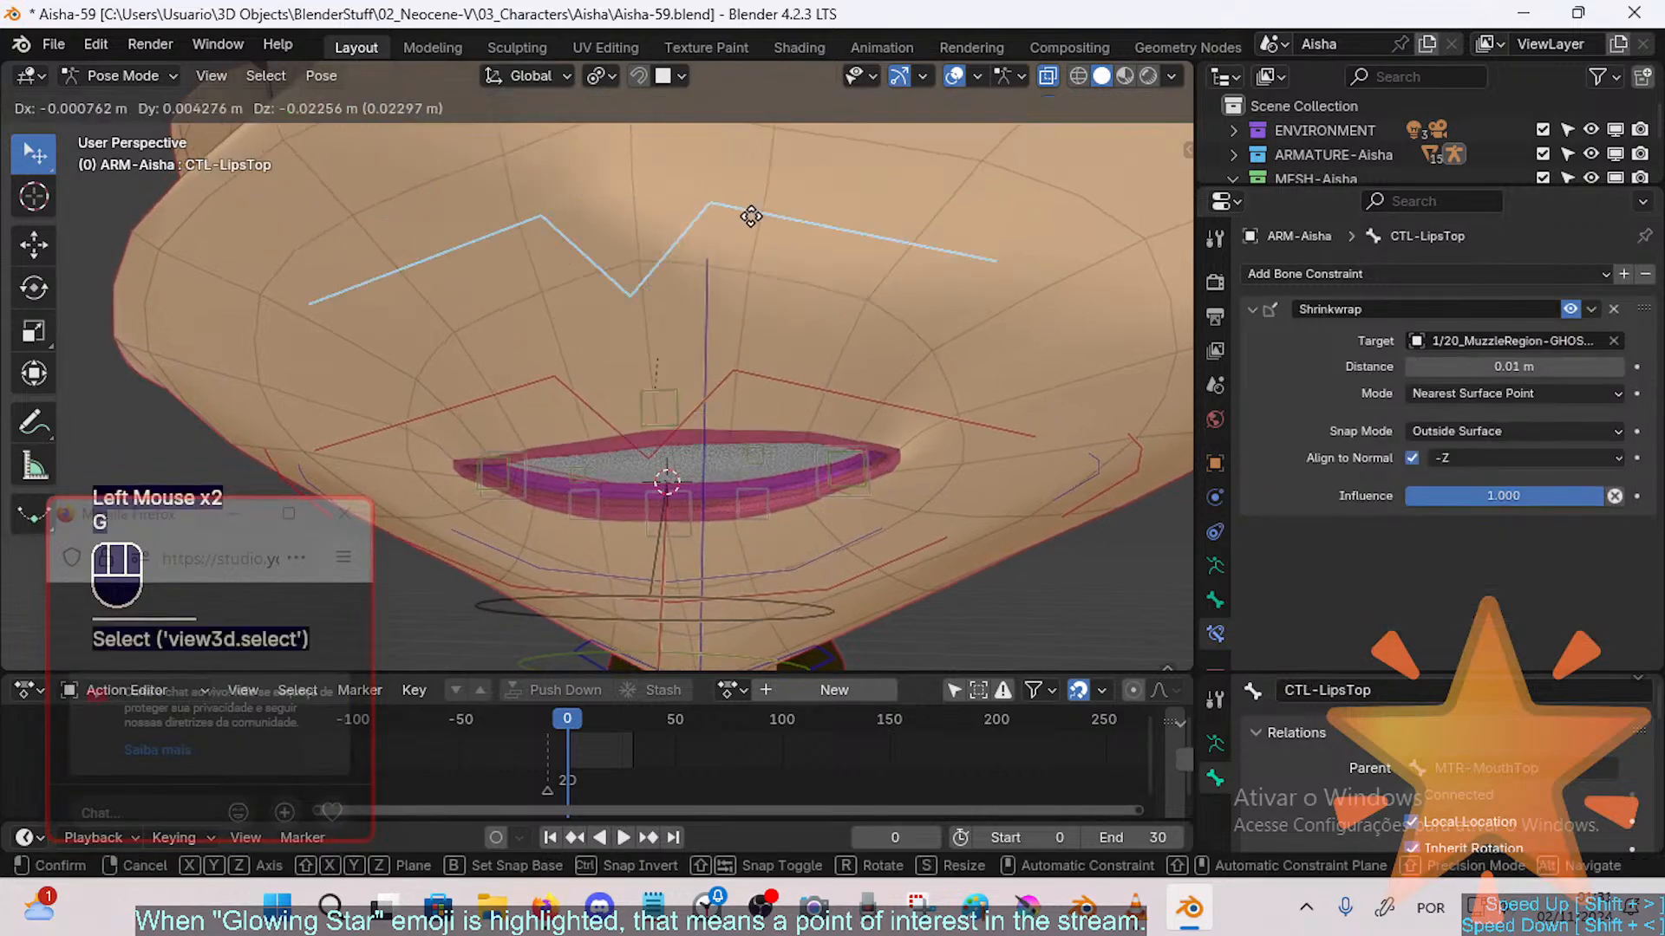
click(739, 118)
click(752, 443)
drag(1479, 544, 1485, 544)
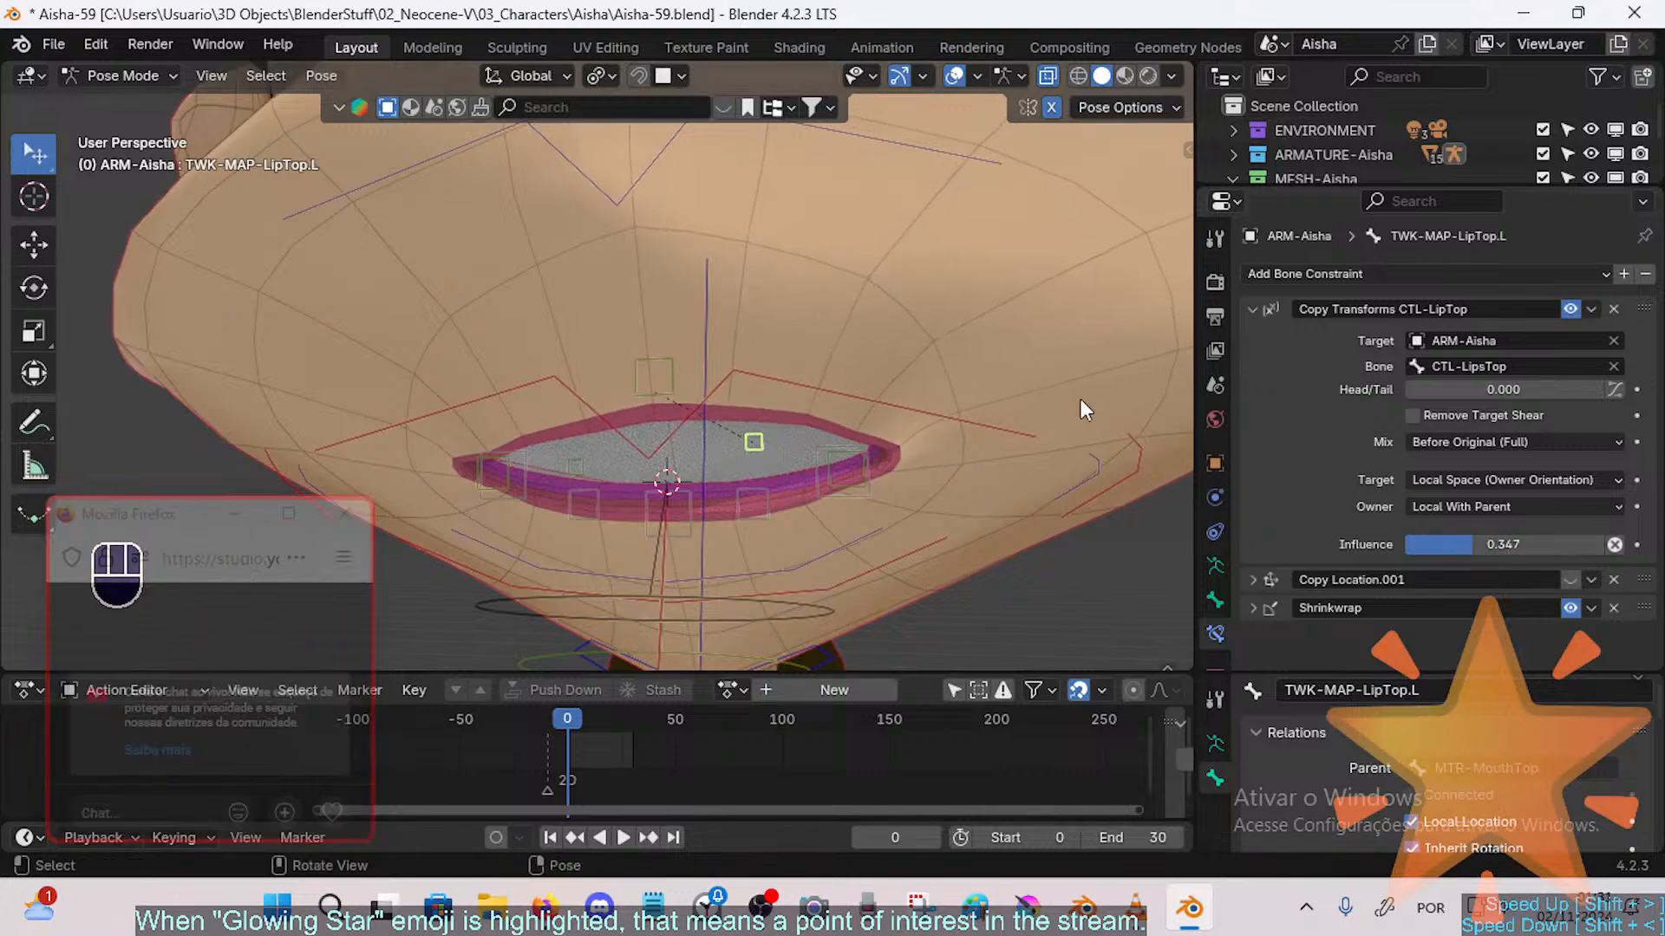
Step: Move CTL-LipsTop up and down in two moves to test the lip shape, leaving it raised
shift+middle_drag(770, 213, 772, 237)
click(785, 205)
key(g)
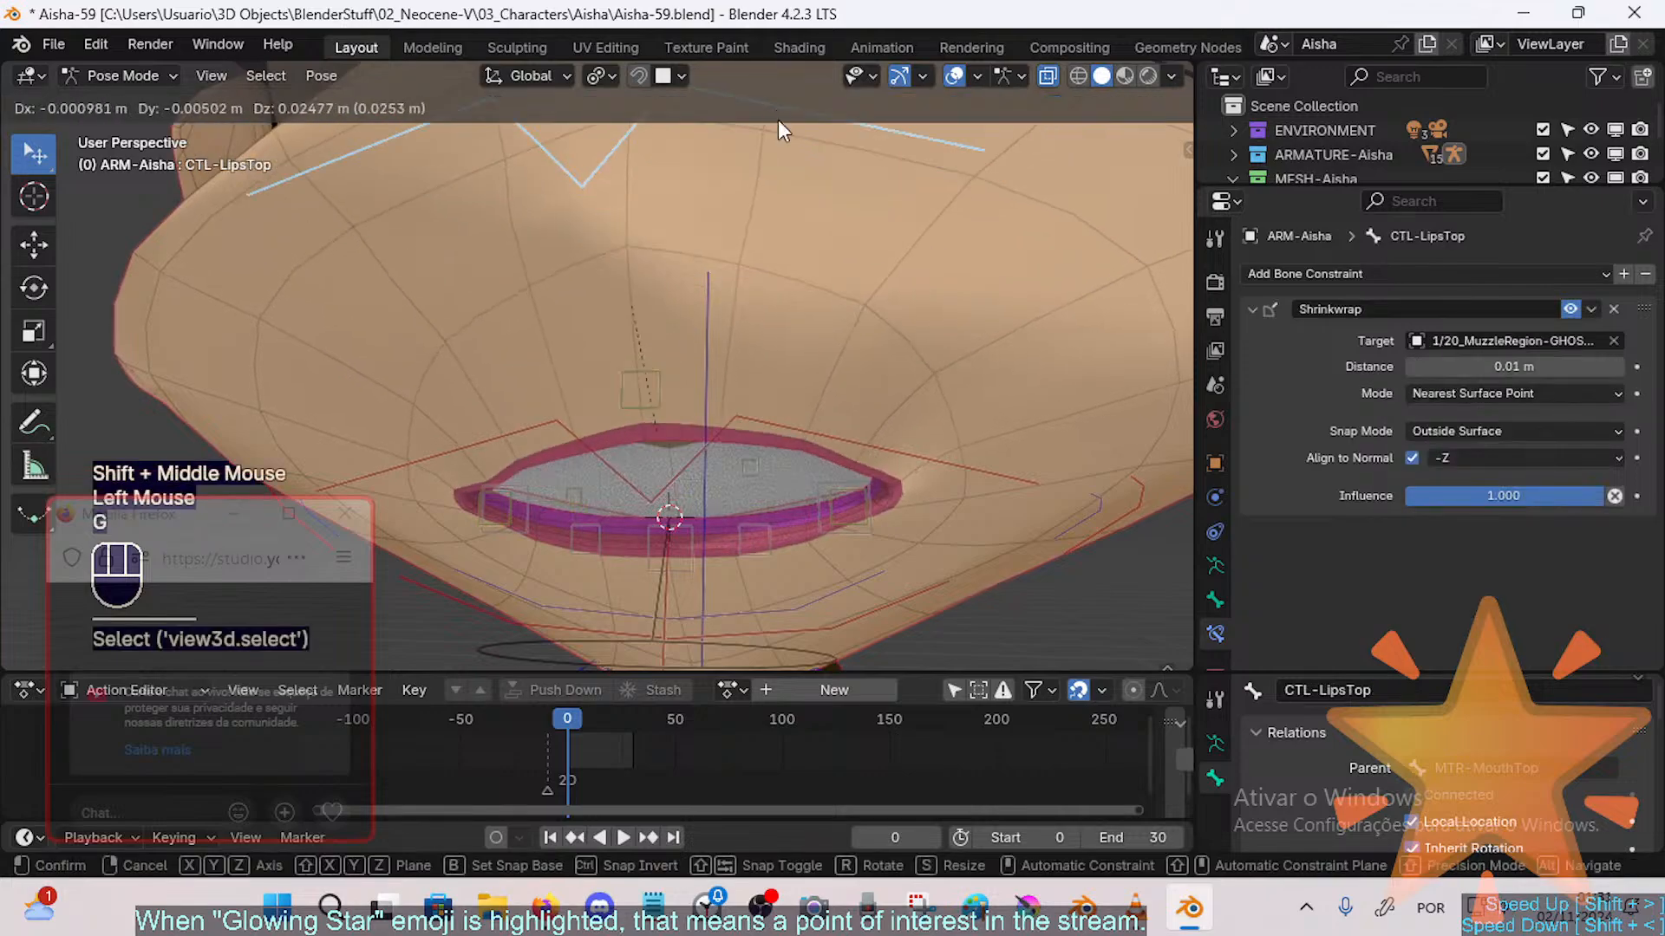
click(747, 429)
key(g)
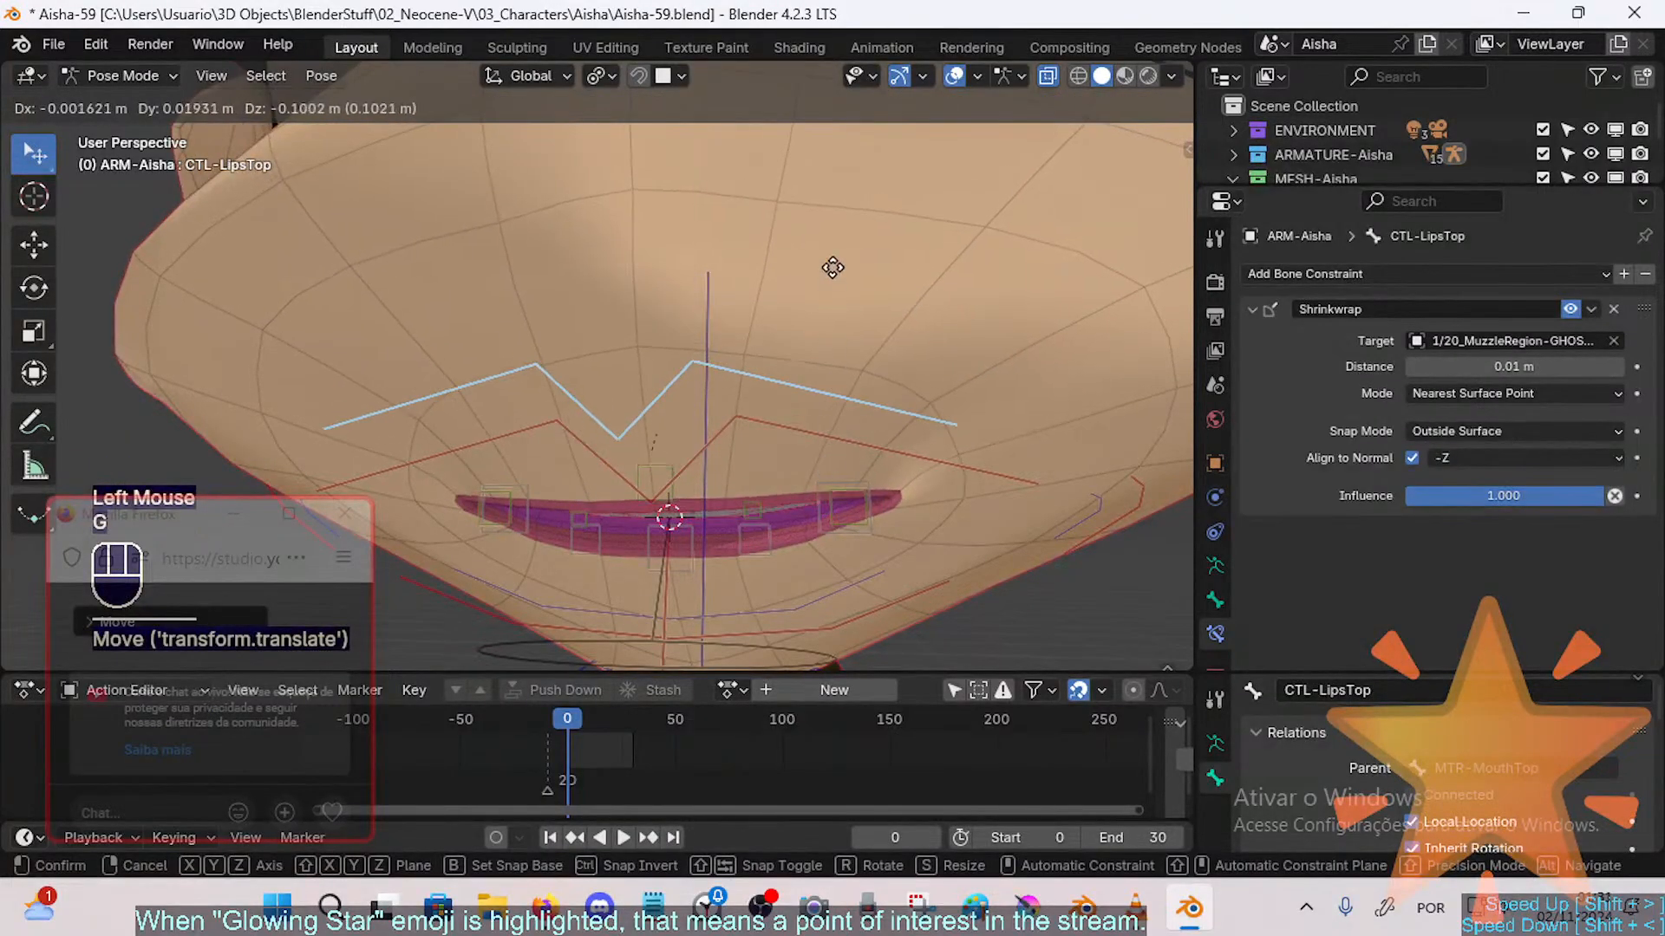
click(830, 269)
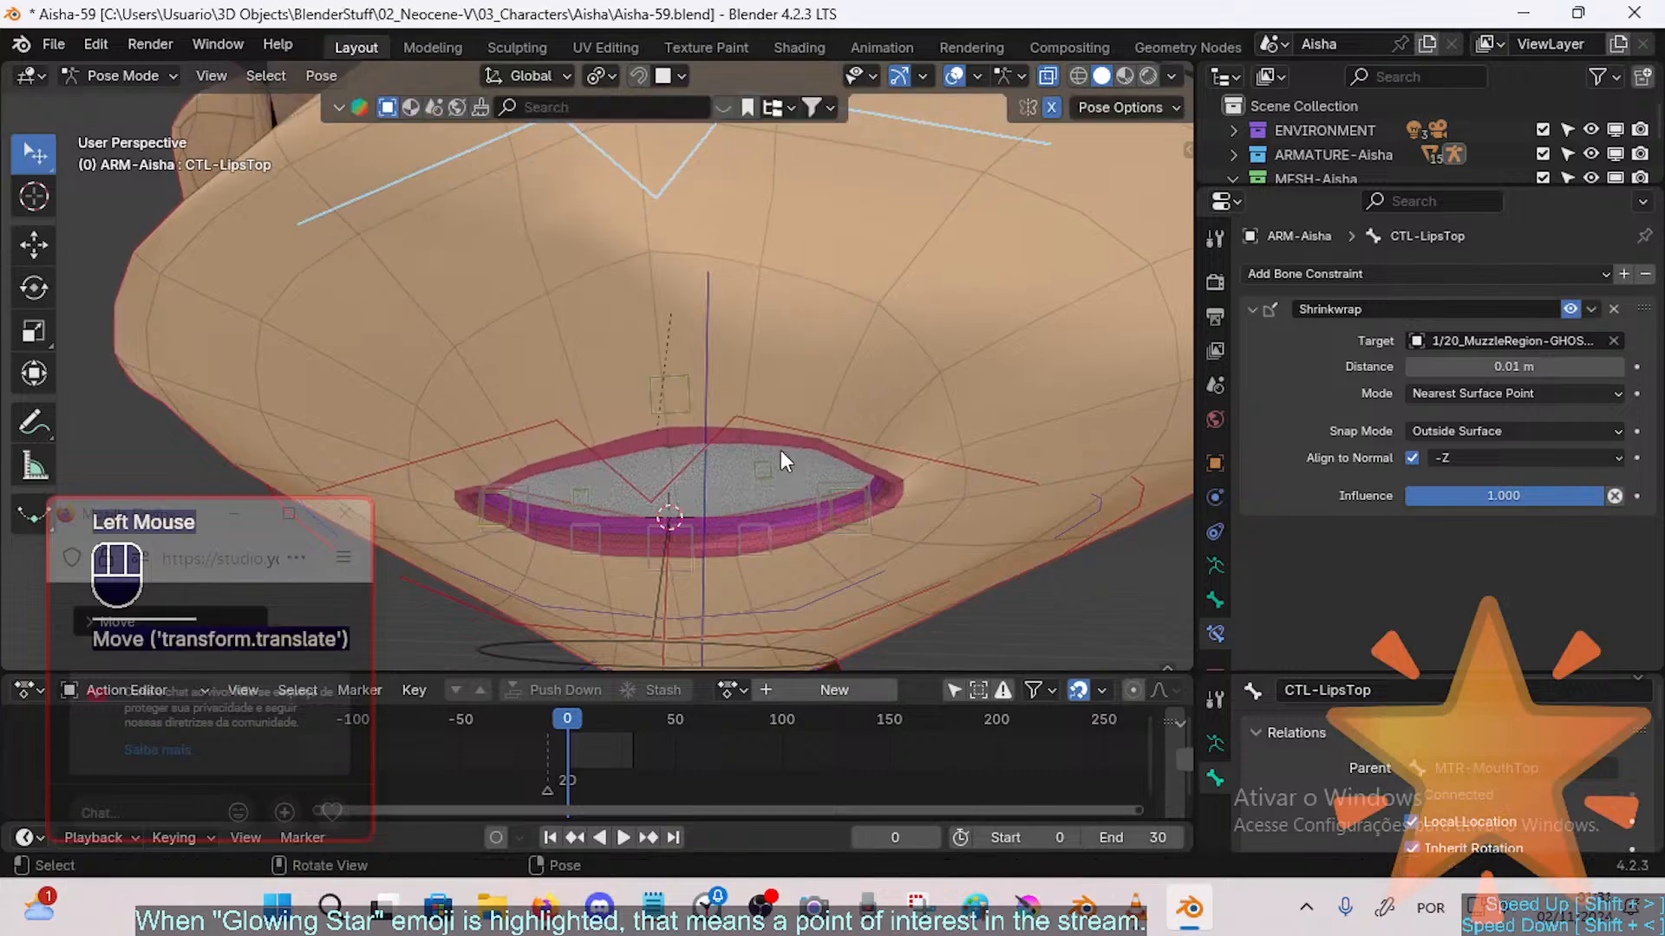
Step: Set TWK-MAP-LipTop.L's Copy Transforms influence to 0.400 and save the file
click(767, 456)
drag(1504, 544, 1485, 544)
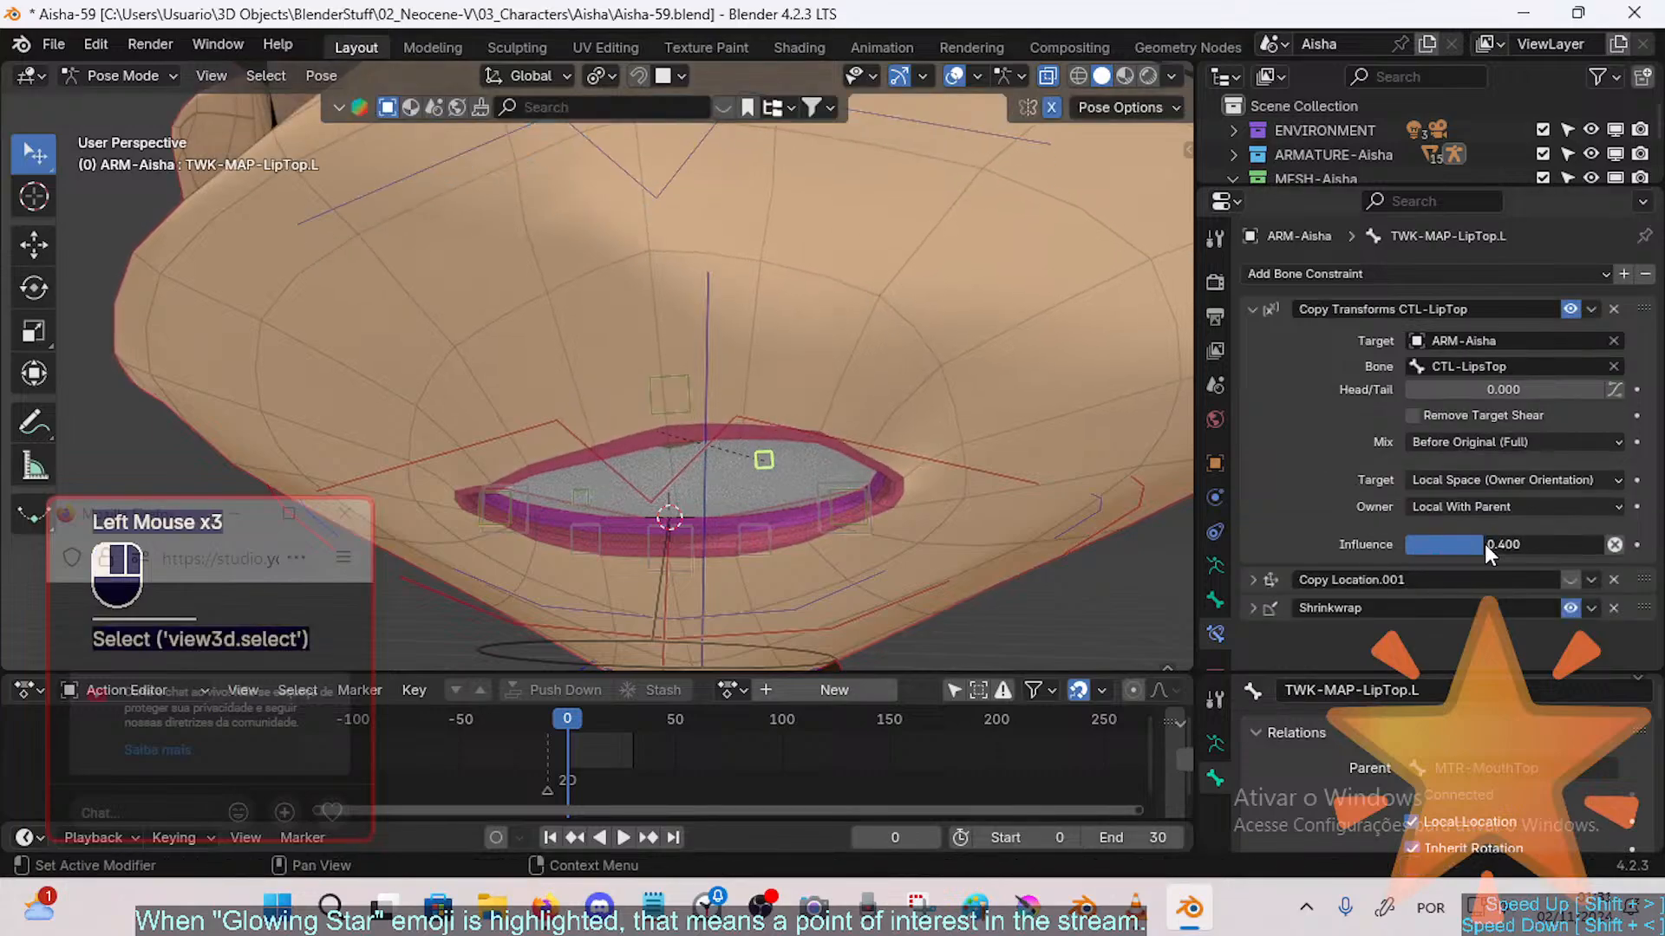
middle_drag(784, 387, 773, 389)
key(ctrl+s)
Step: Expand TWK-MAP-LipTop.L's Copy Location.001 constraint and move MTR-Mouth.L up and outward to test the mouth corner
click(761, 464)
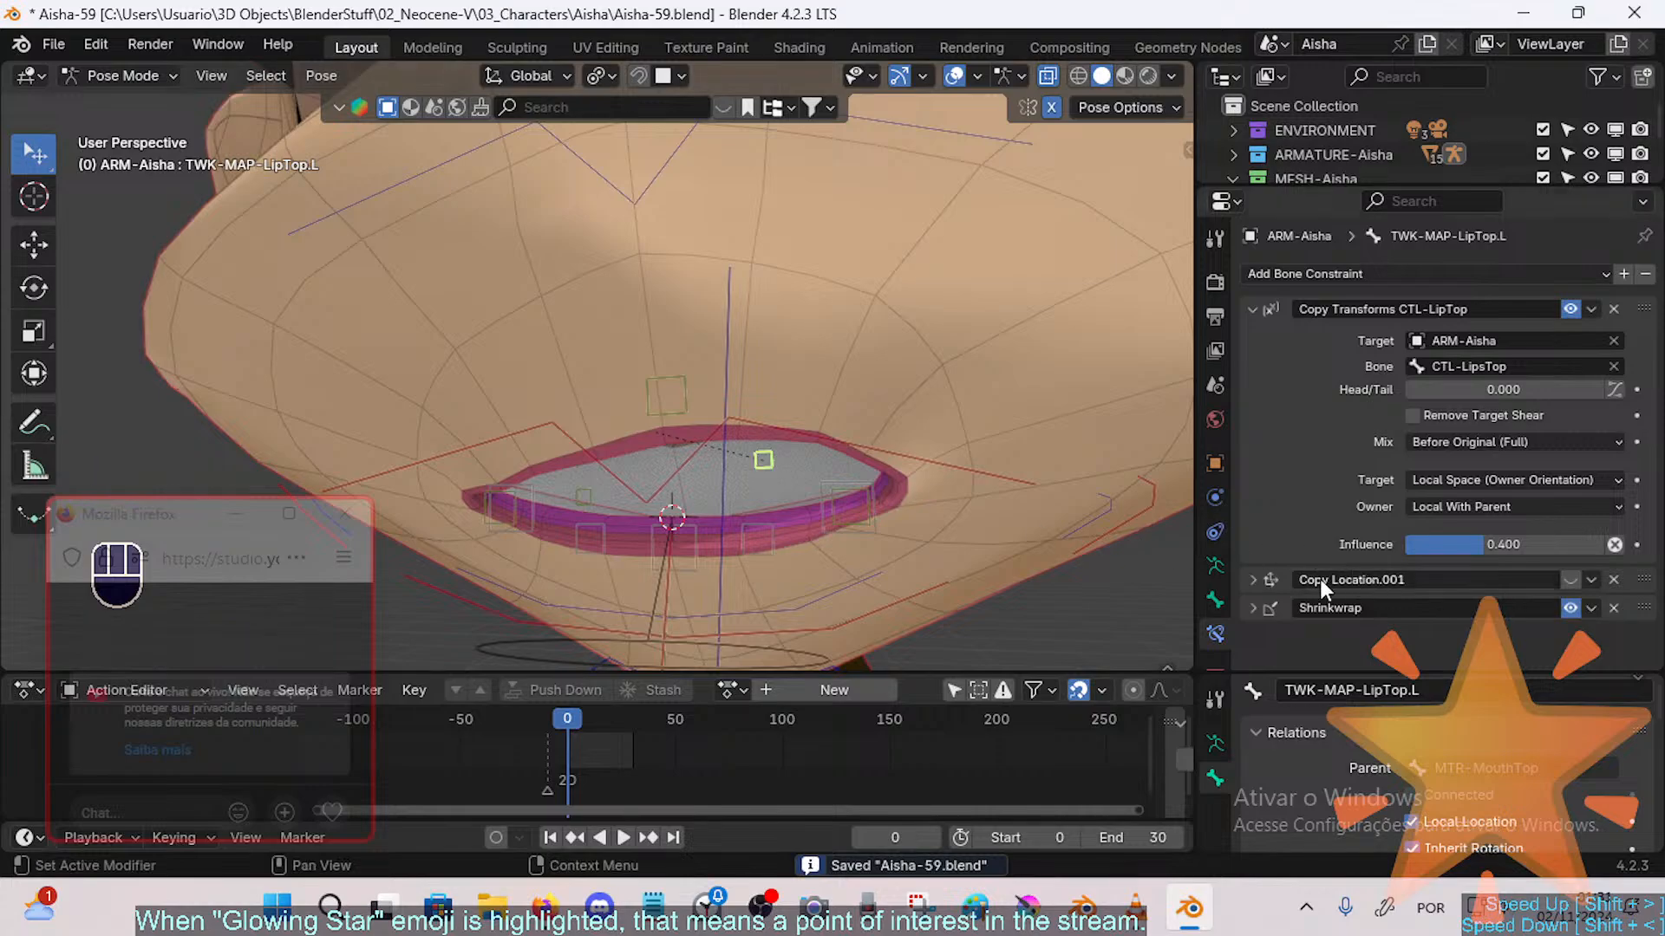
click(1254, 580)
scroll(1419, 544, down, 5)
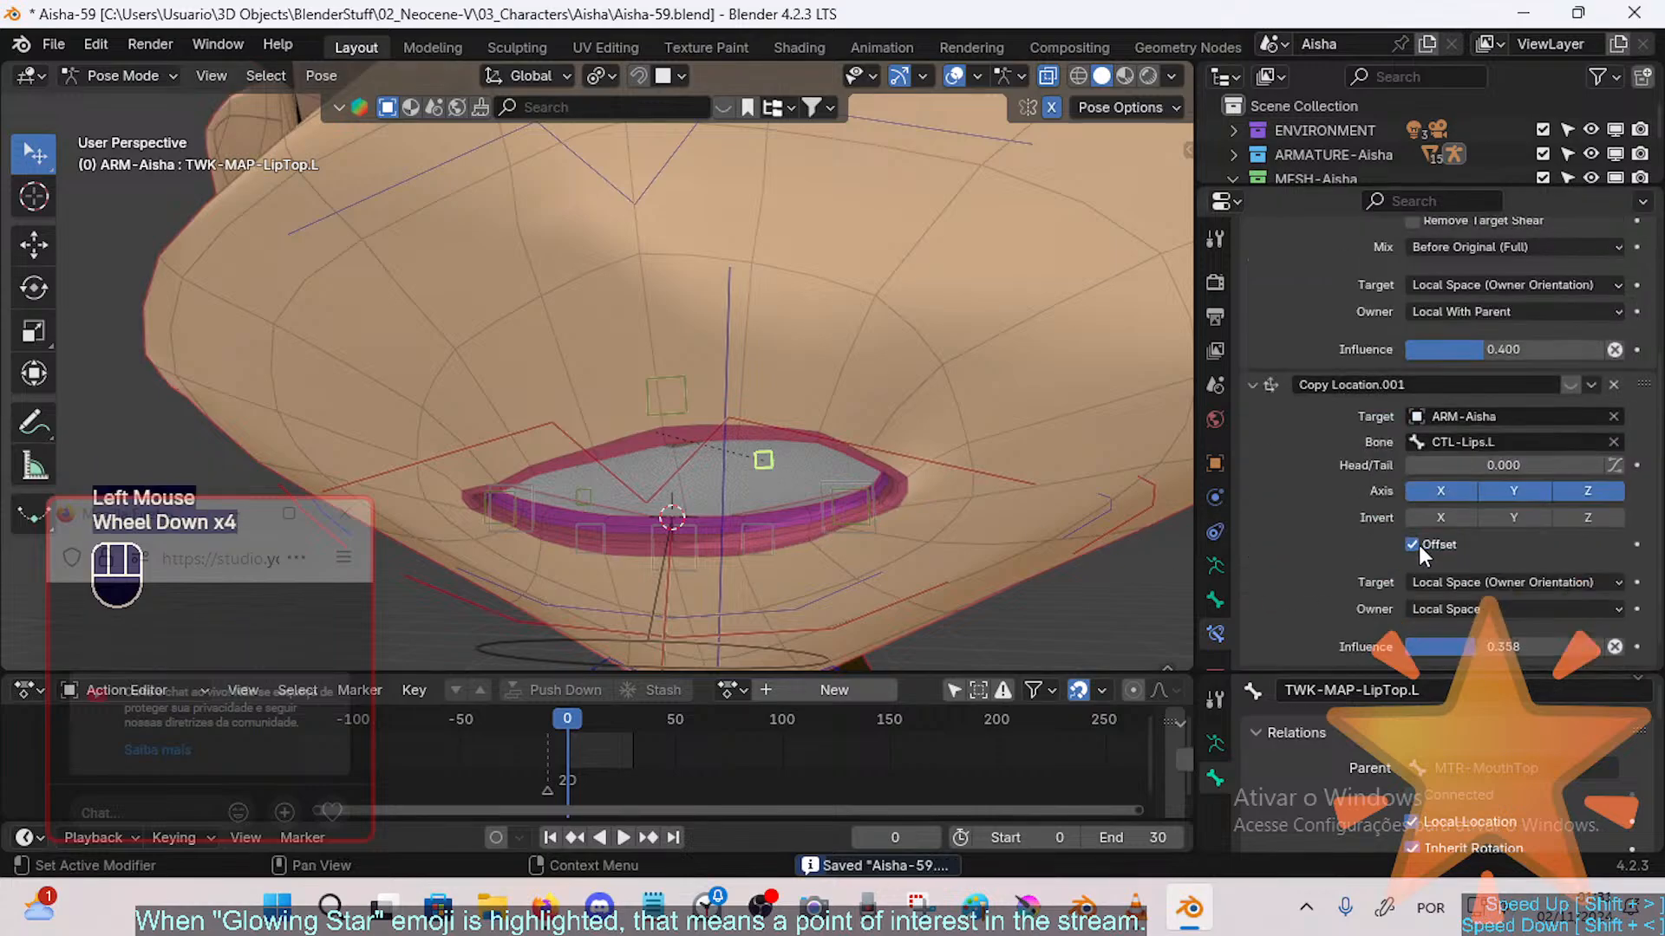
shift+middle_drag(993, 429, 789, 414)
scroll(899, 467, down, 1)
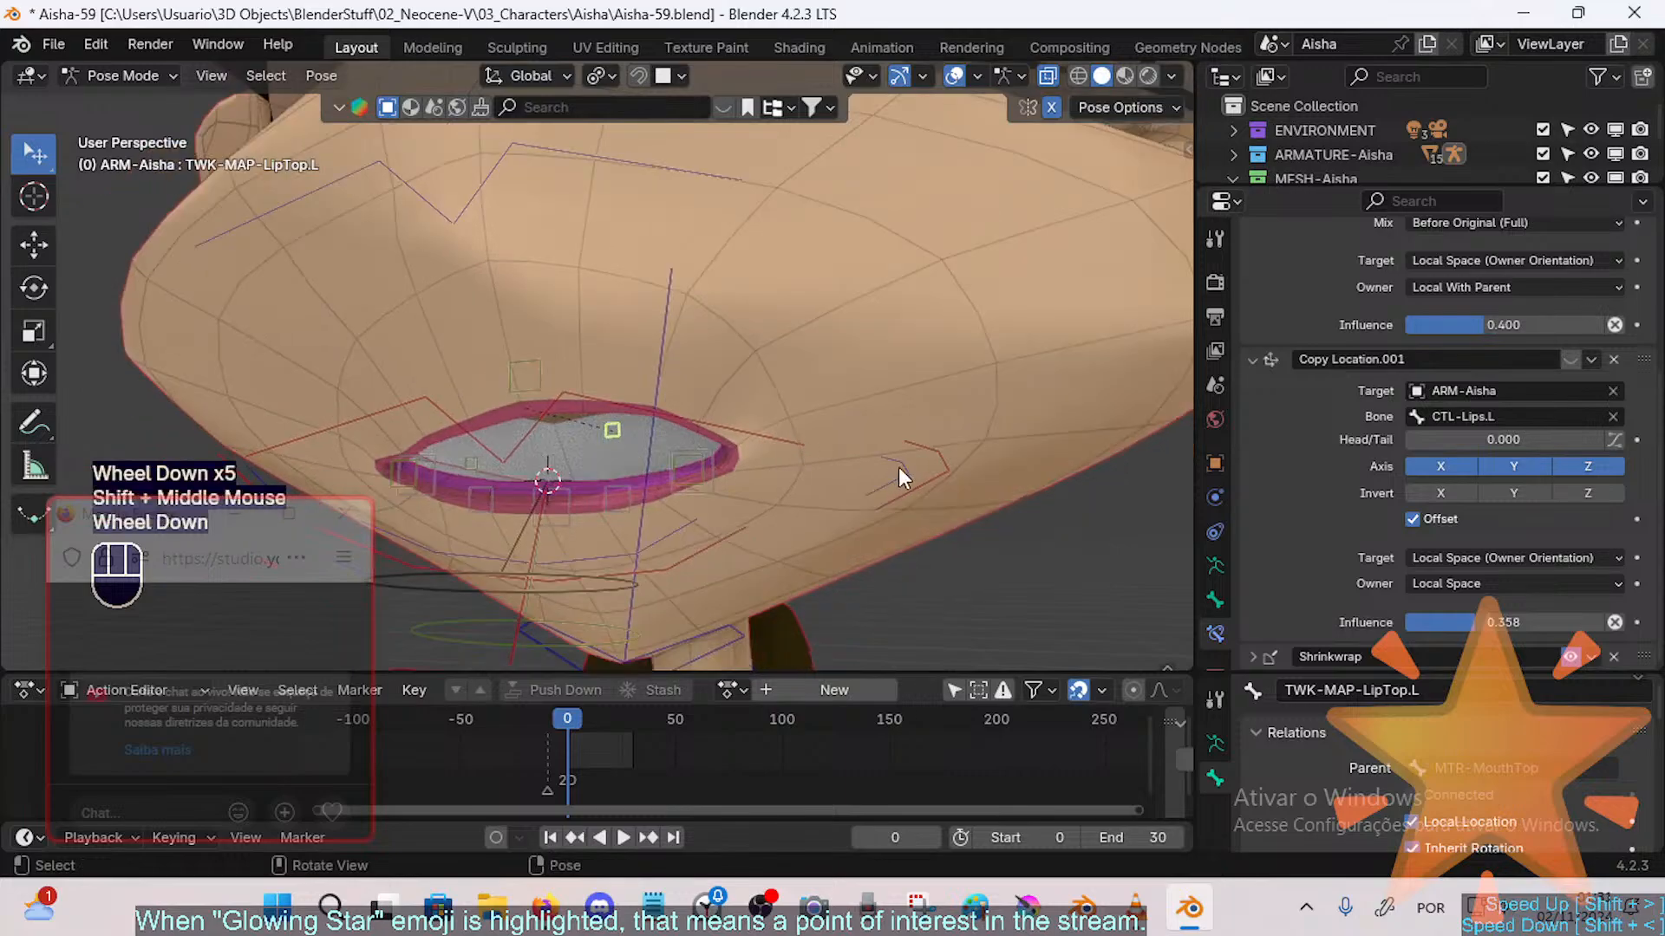
click(906, 464)
key(g)
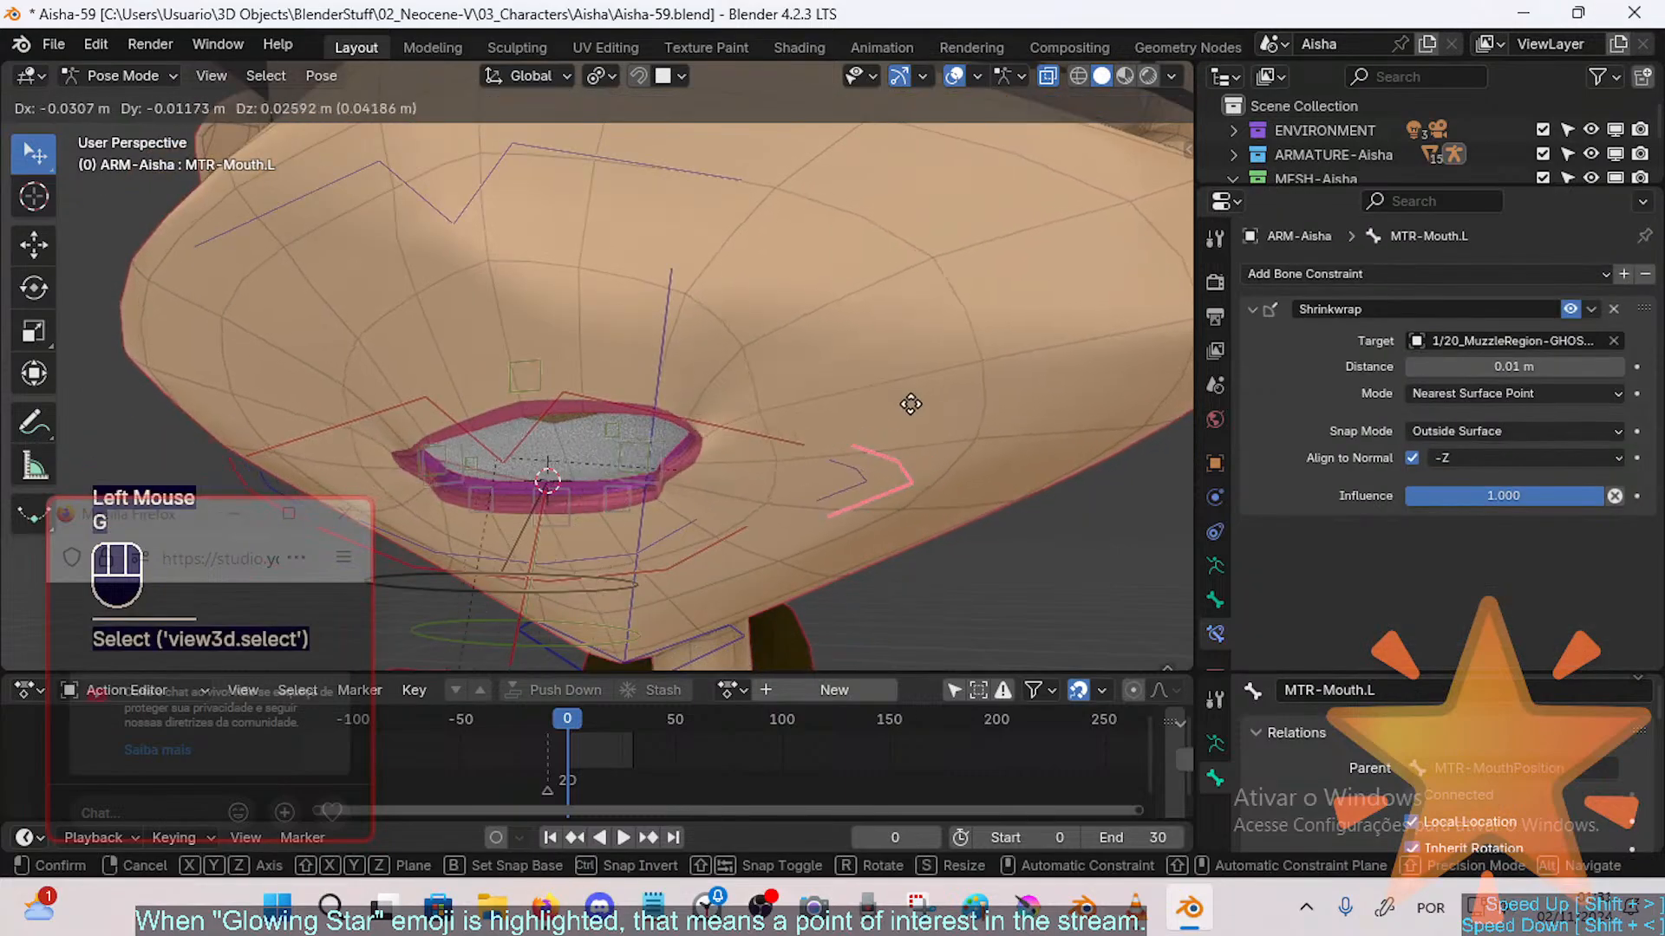
click(986, 382)
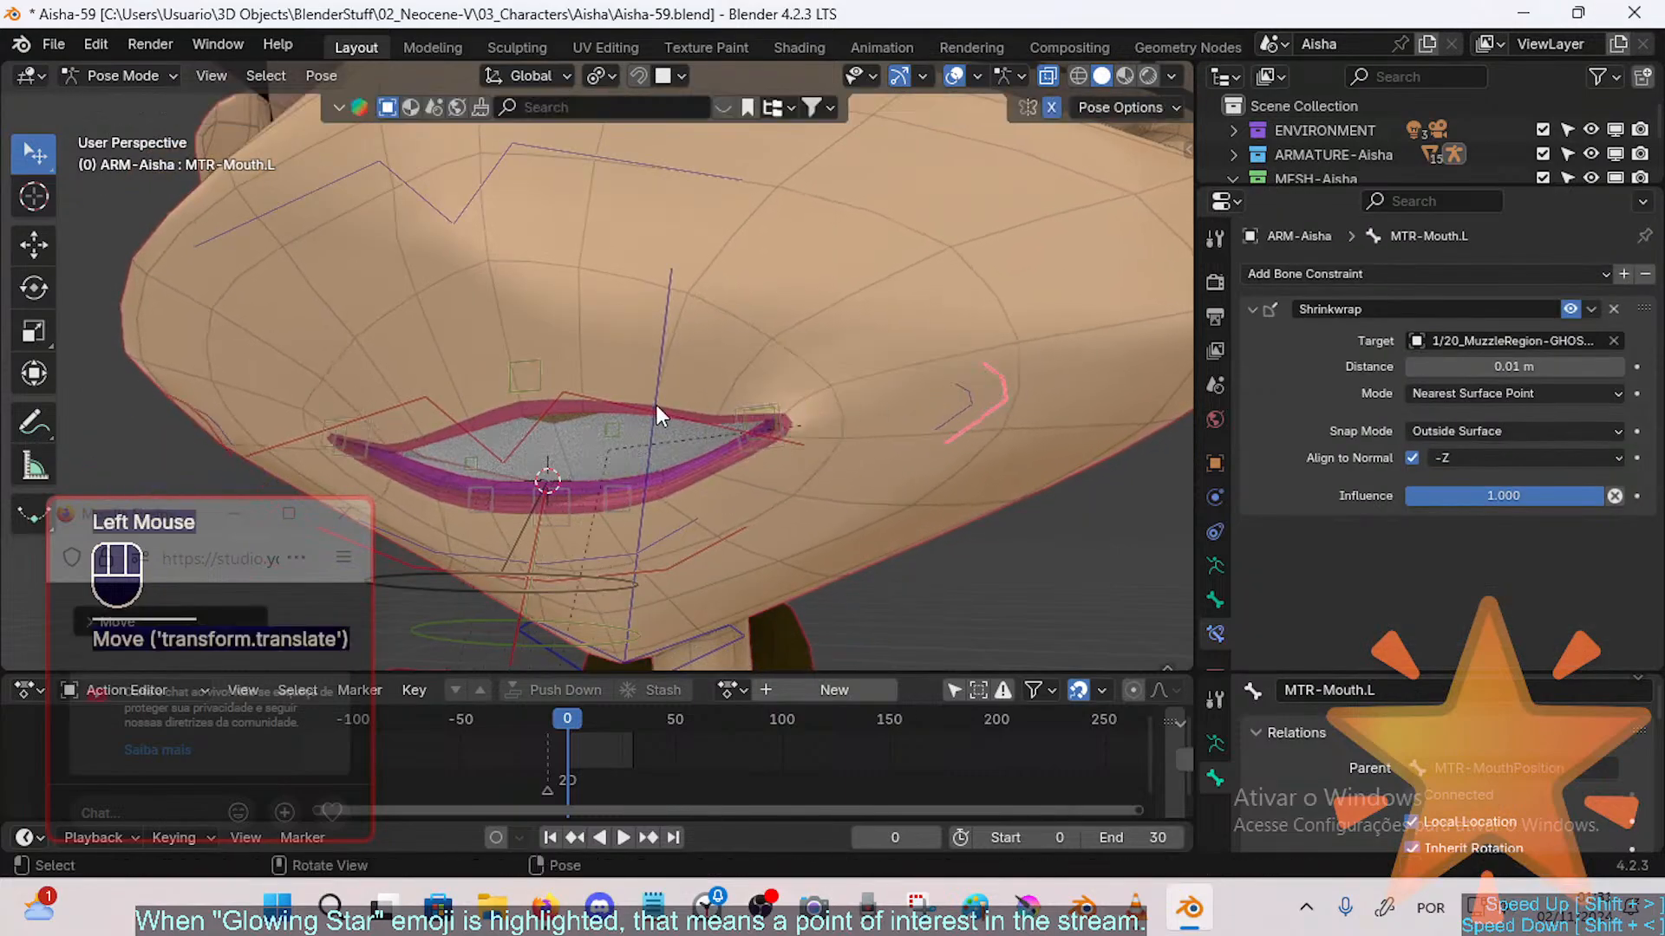
Step: Reposition MTR-Mouth.L in two further moves, leaving the mouth corners higher and wider apart
middle_drag(656, 404, 652, 420)
click(619, 425)
click(1000, 383)
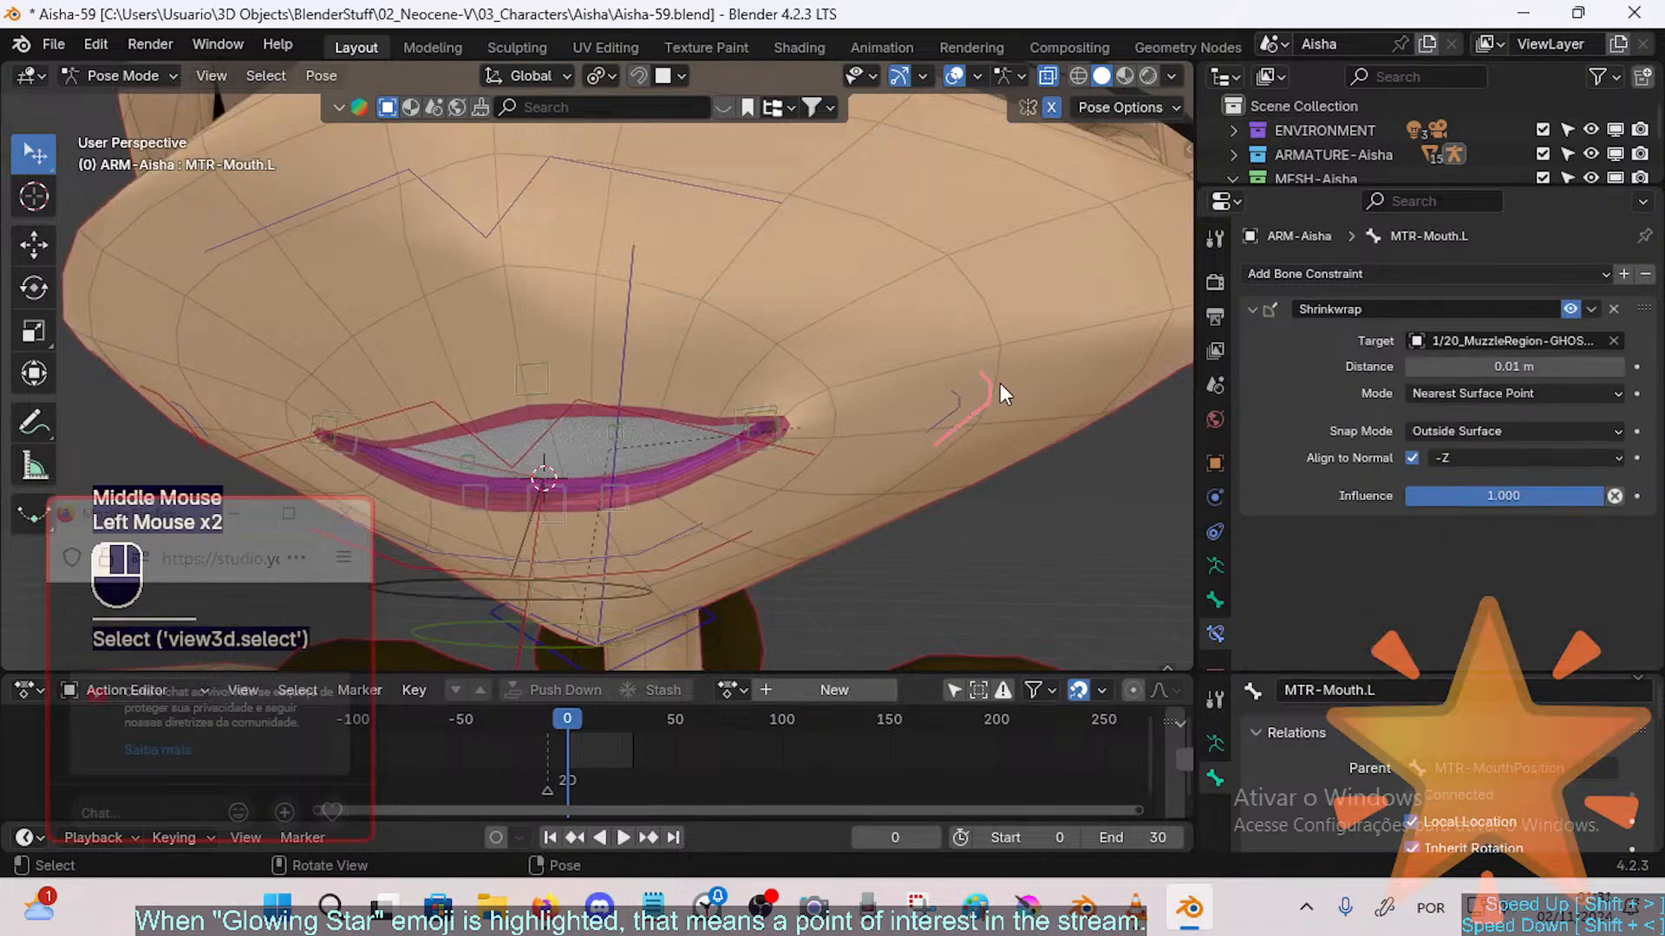
key(g)
click(992, 373)
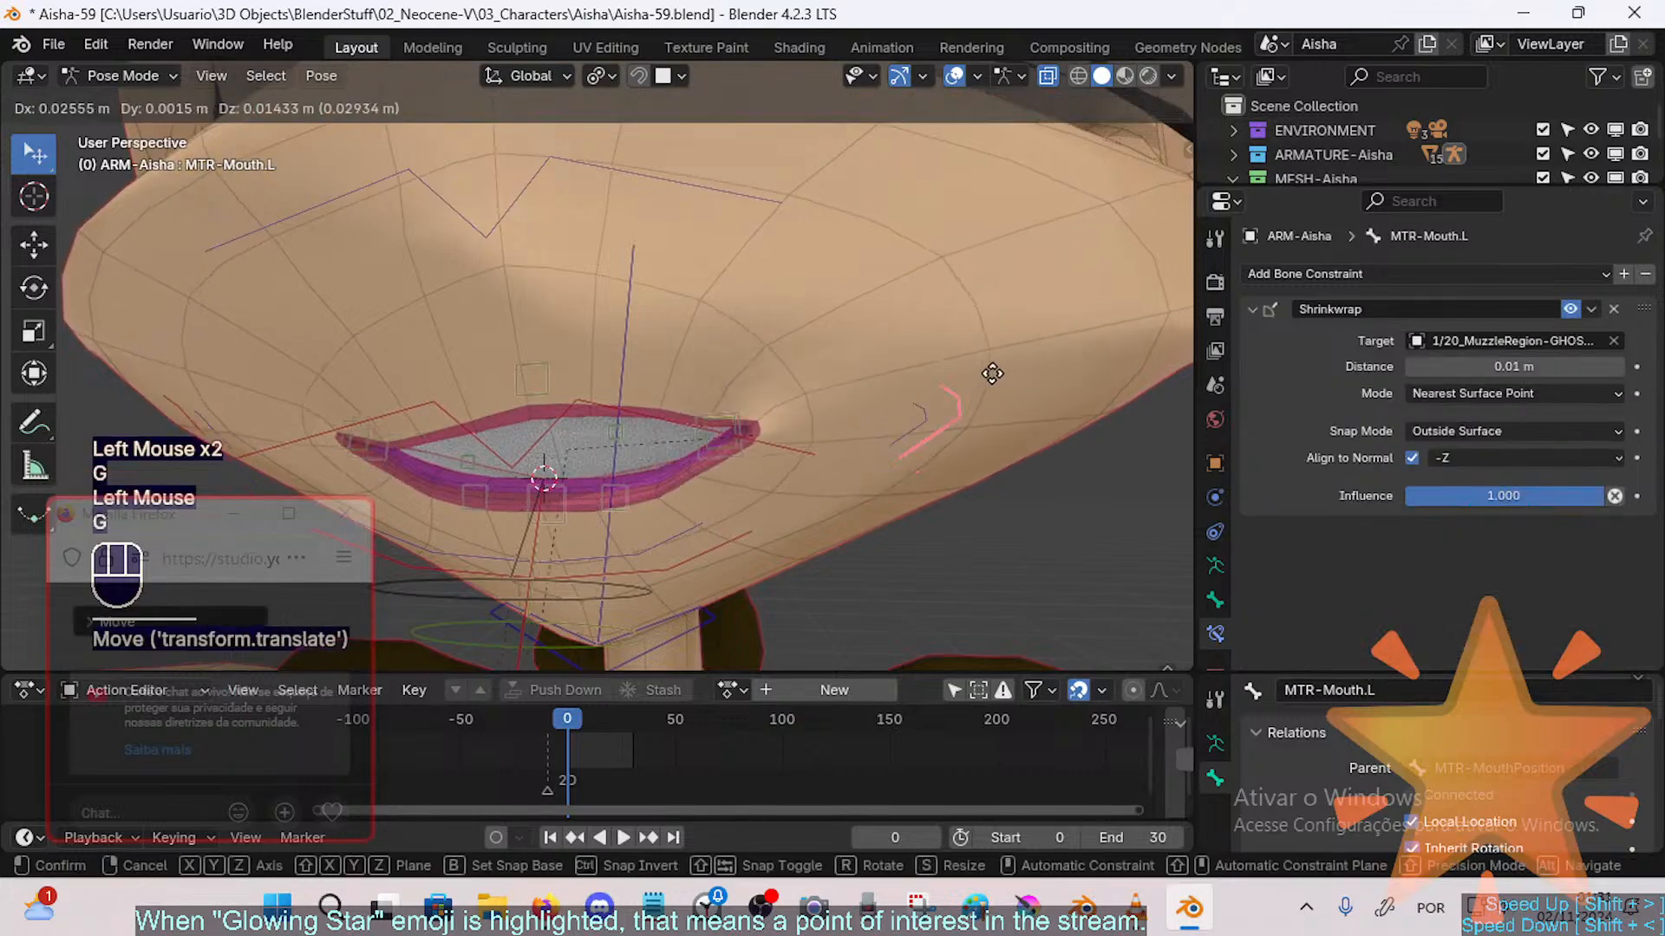
key(g)
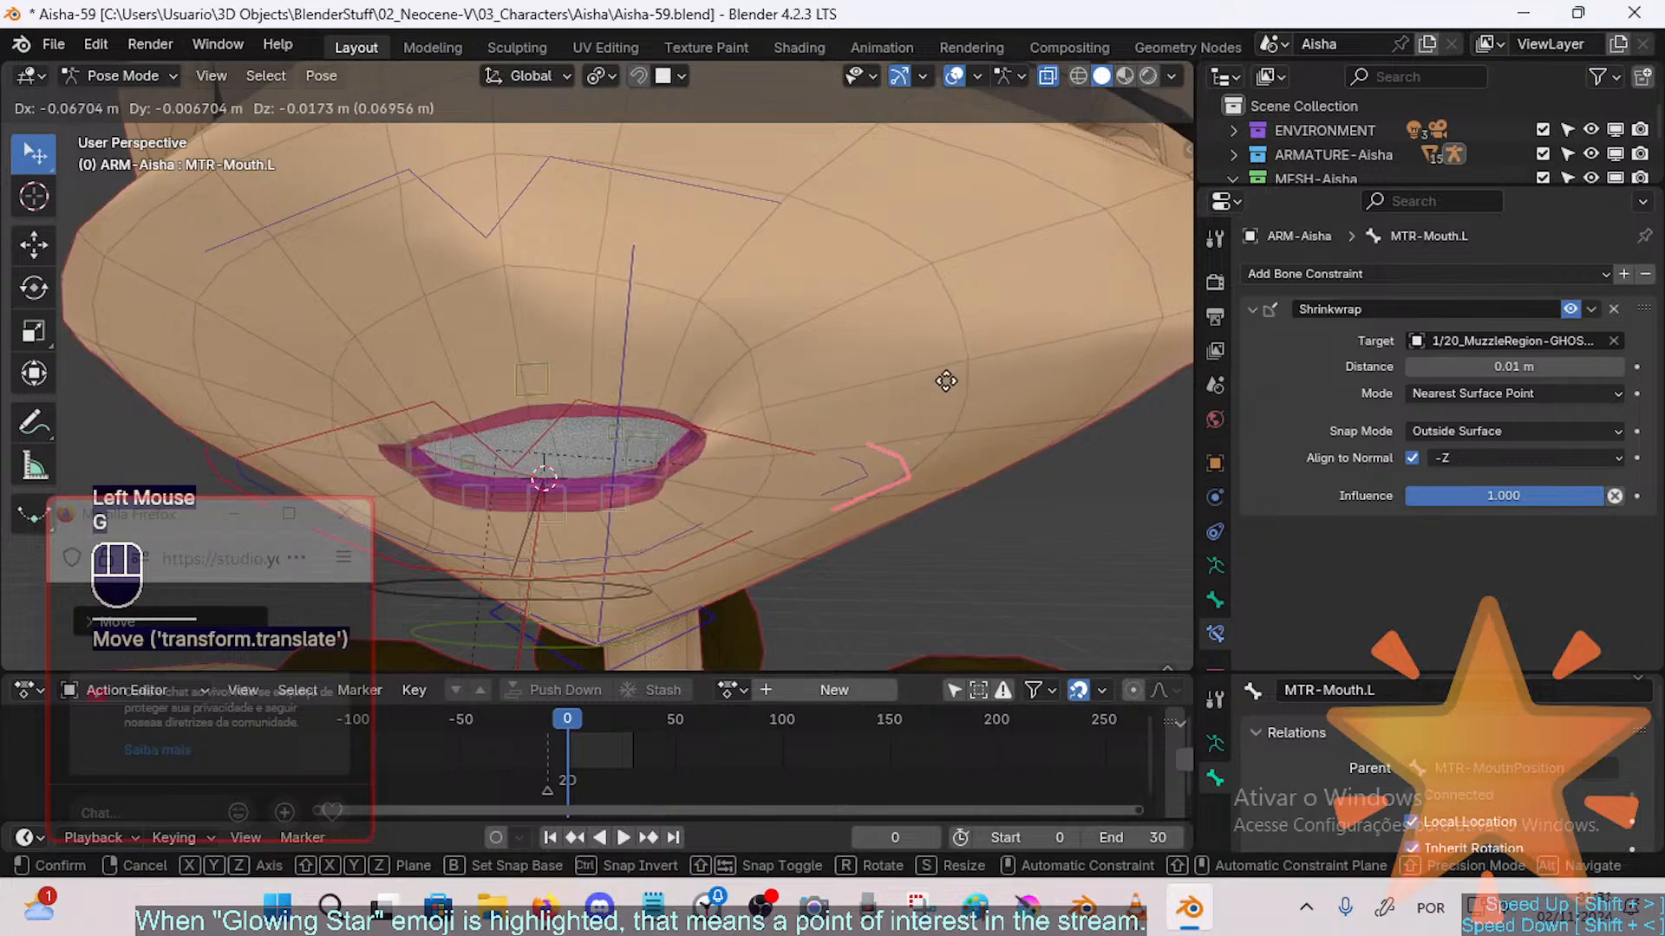
click(1006, 367)
Step: Compare the constraints of TWK-MAP-LipTop.L, TWK-MAP-LipTop and CTL-Lips.L, and save the file
double_click(619, 426)
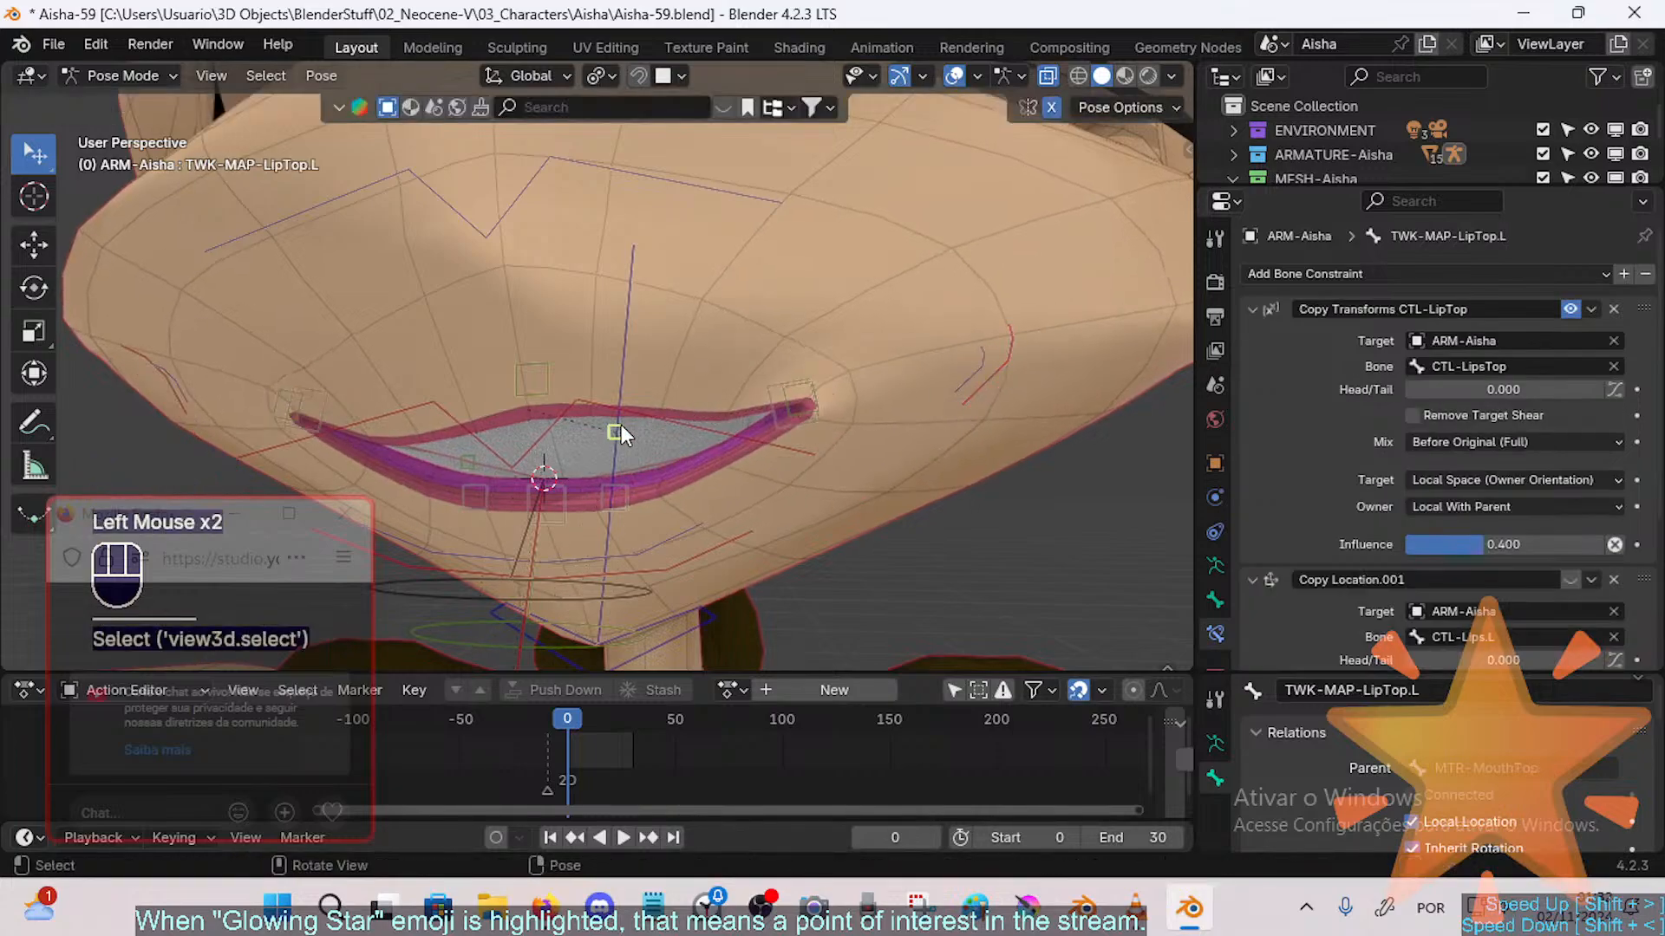
click(562, 384)
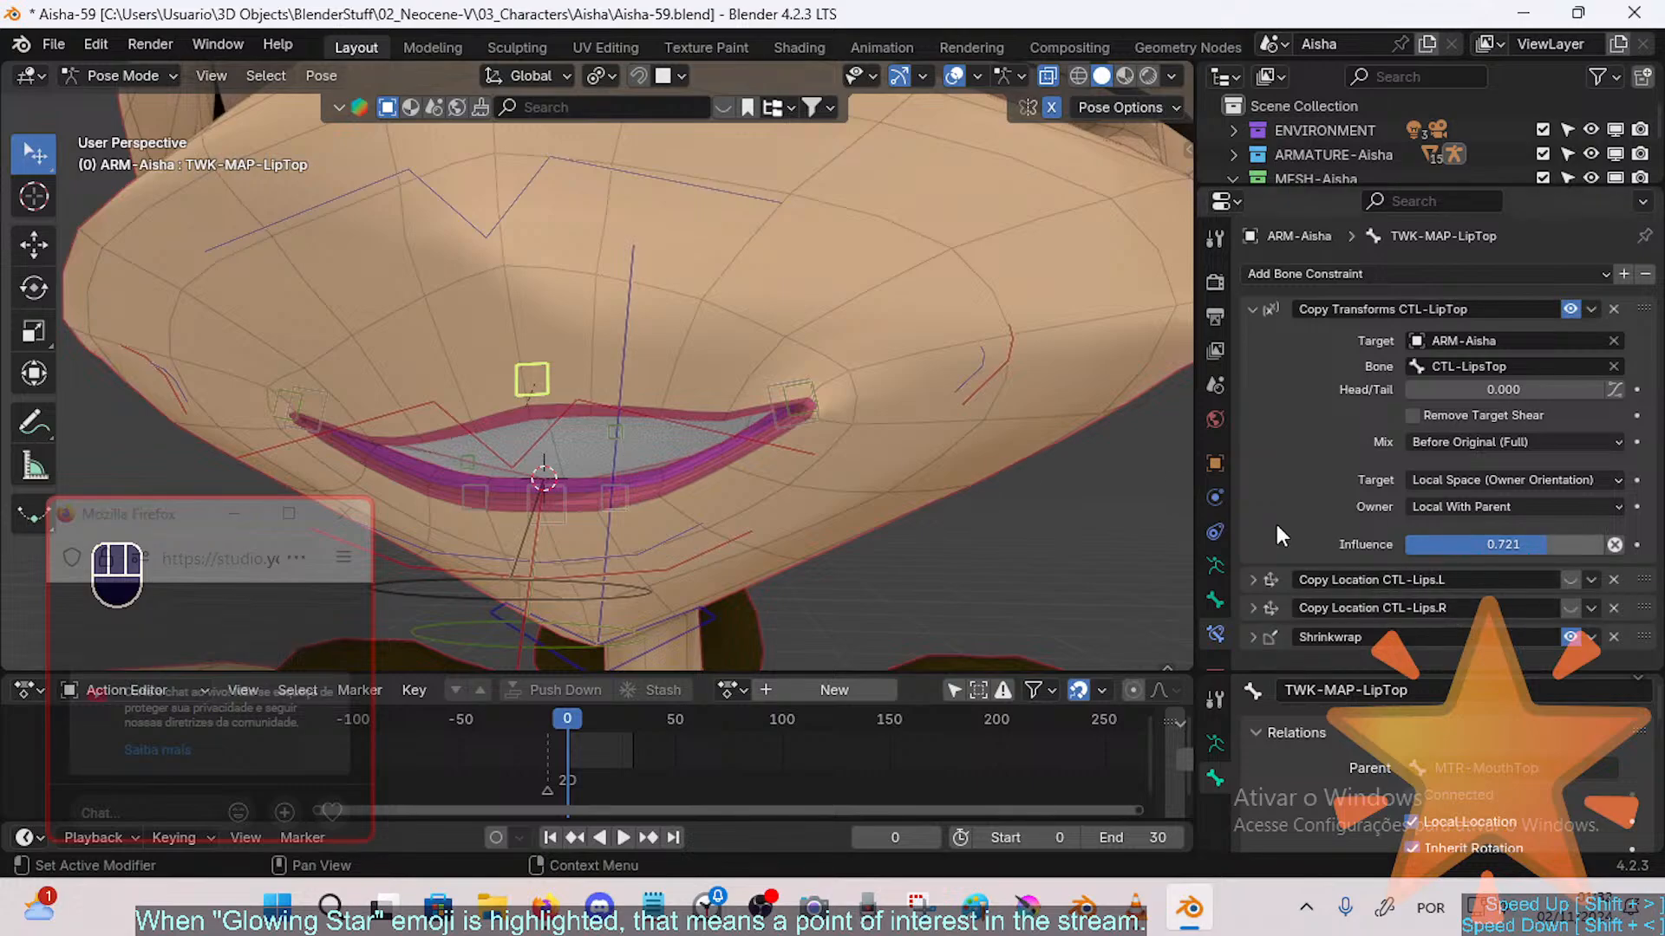
click(848, 409)
click(966, 374)
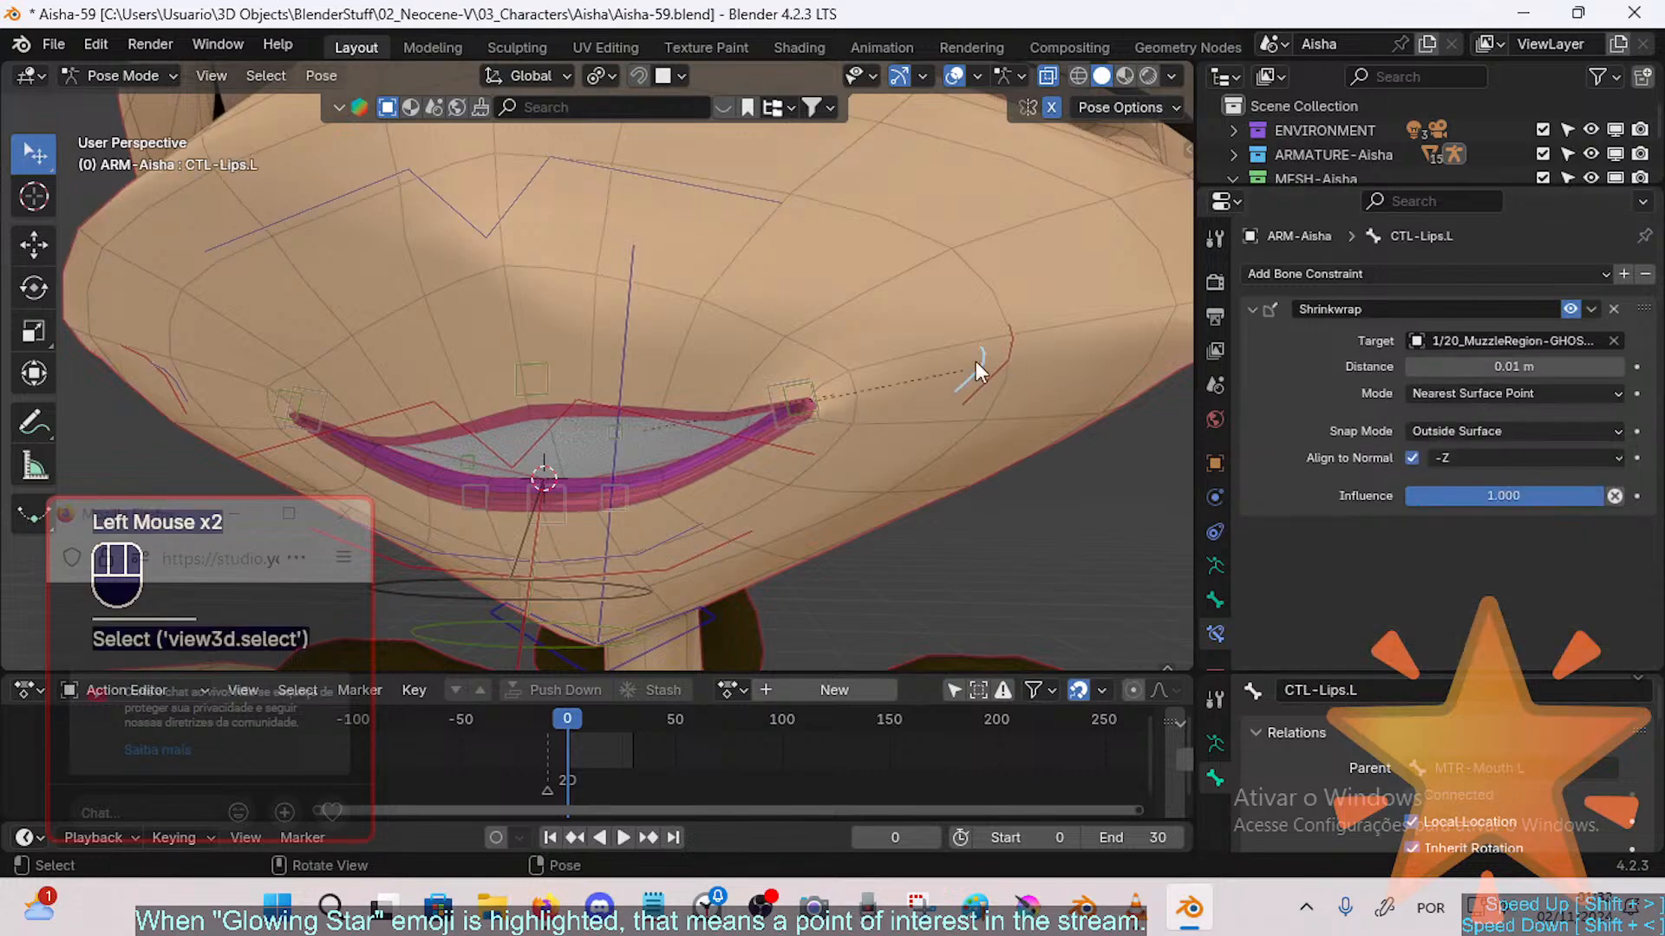
click(637, 444)
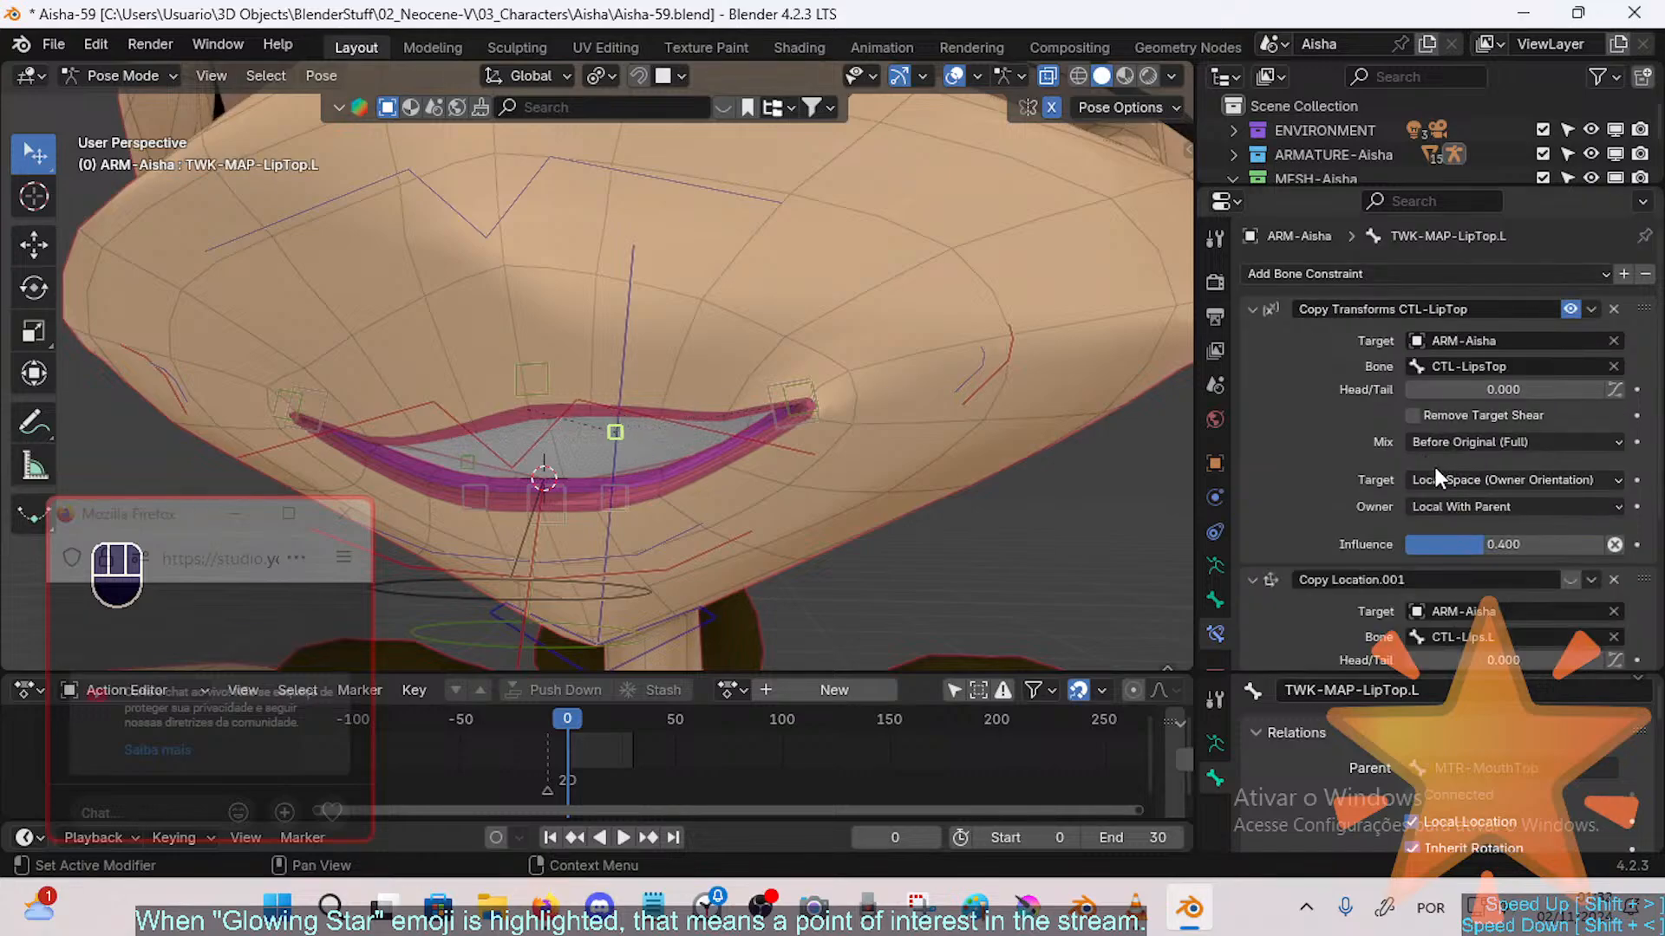
key(ctrl+s)
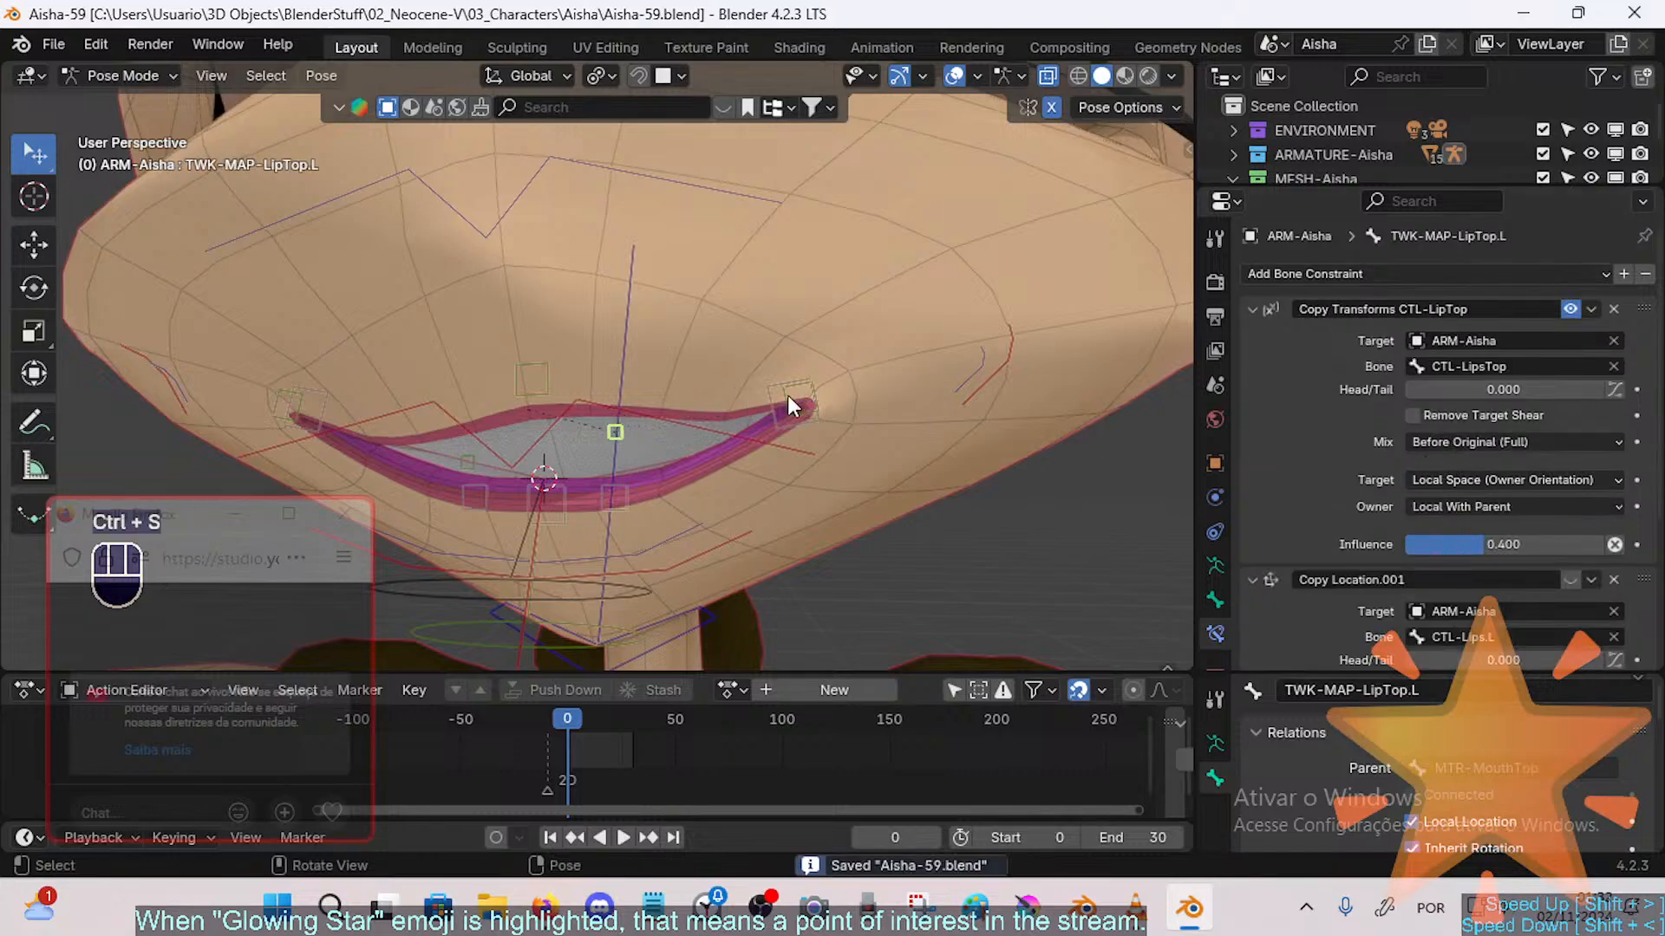
Step: Preview a move of TWK-MAP-LipTop.L and check how it relates to MTR-Mouth.L and the mouth corner
click(611, 427)
key(g)
key(Escape)
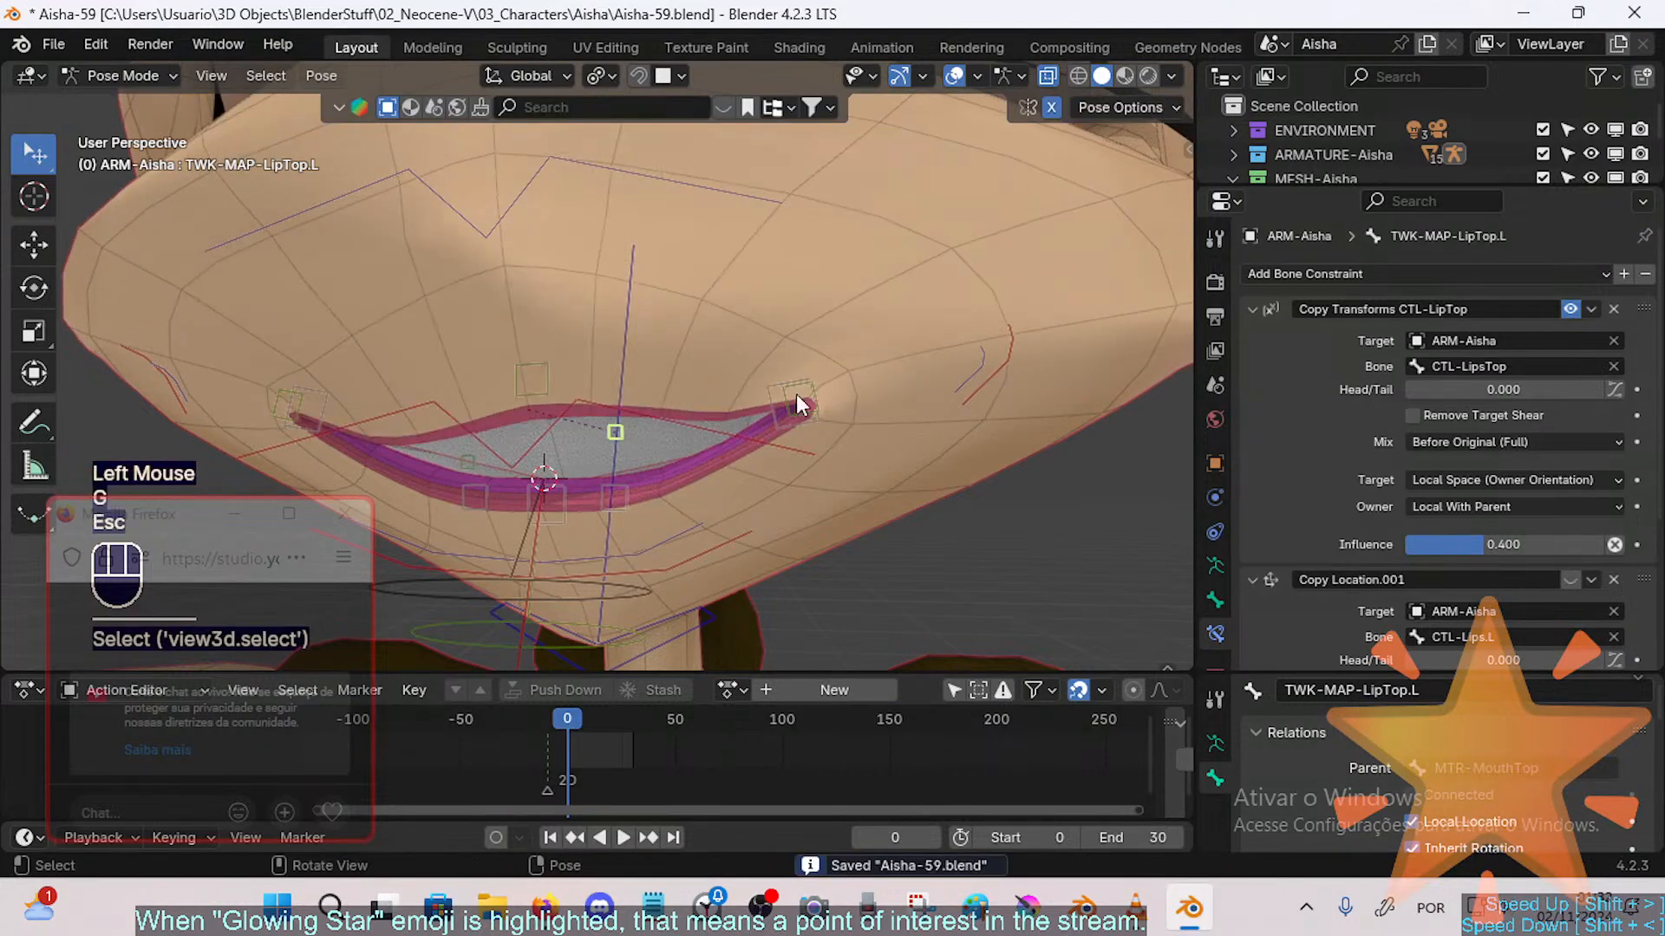
click(998, 338)
click(817, 388)
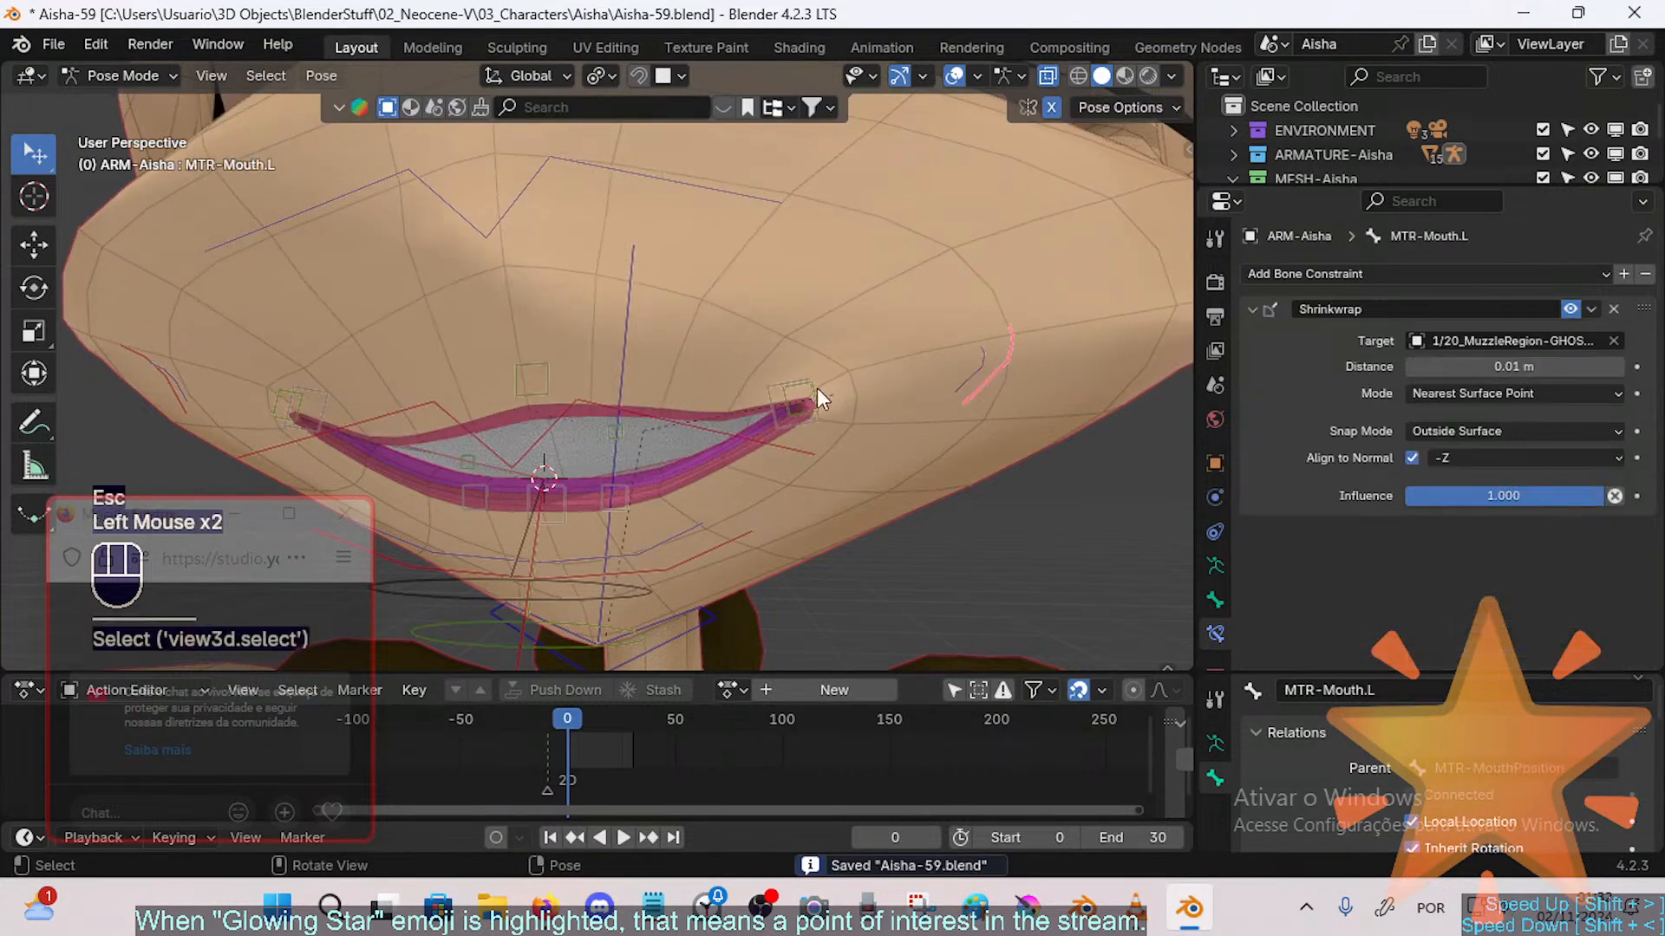
click(622, 434)
Step: Move MTR-Mouth.L slightly inward to test the smile shape and select TWK-MAP-LipTop to inspect its constraints
click(972, 362)
click(963, 362)
key(g)
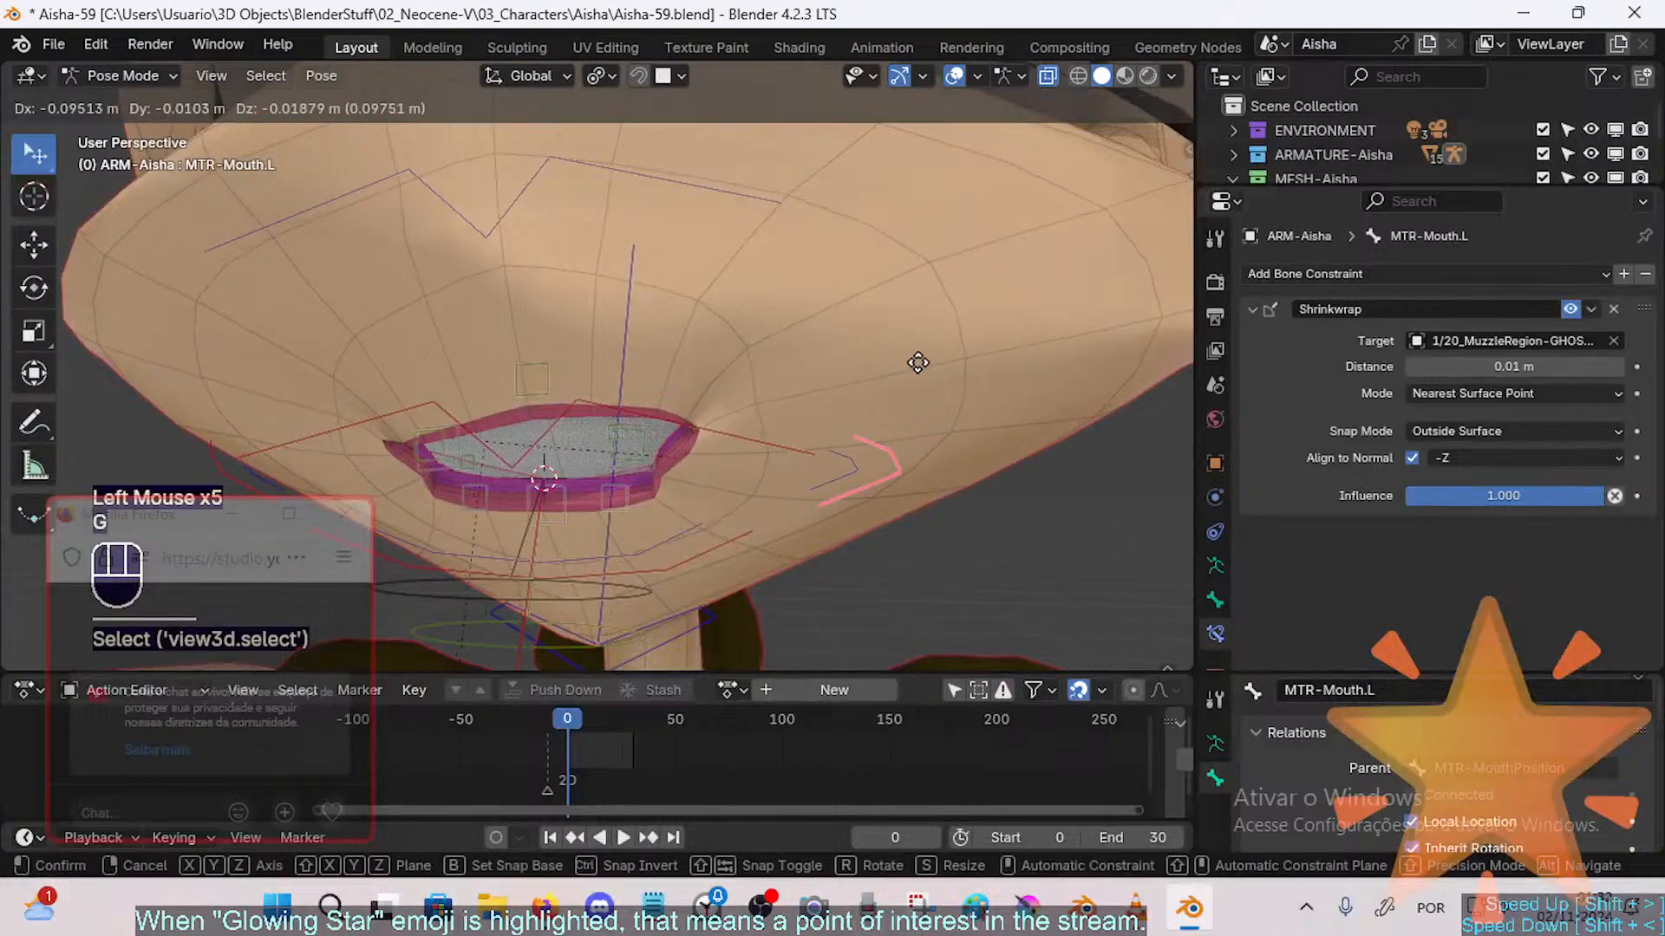
click(952, 316)
click(685, 381)
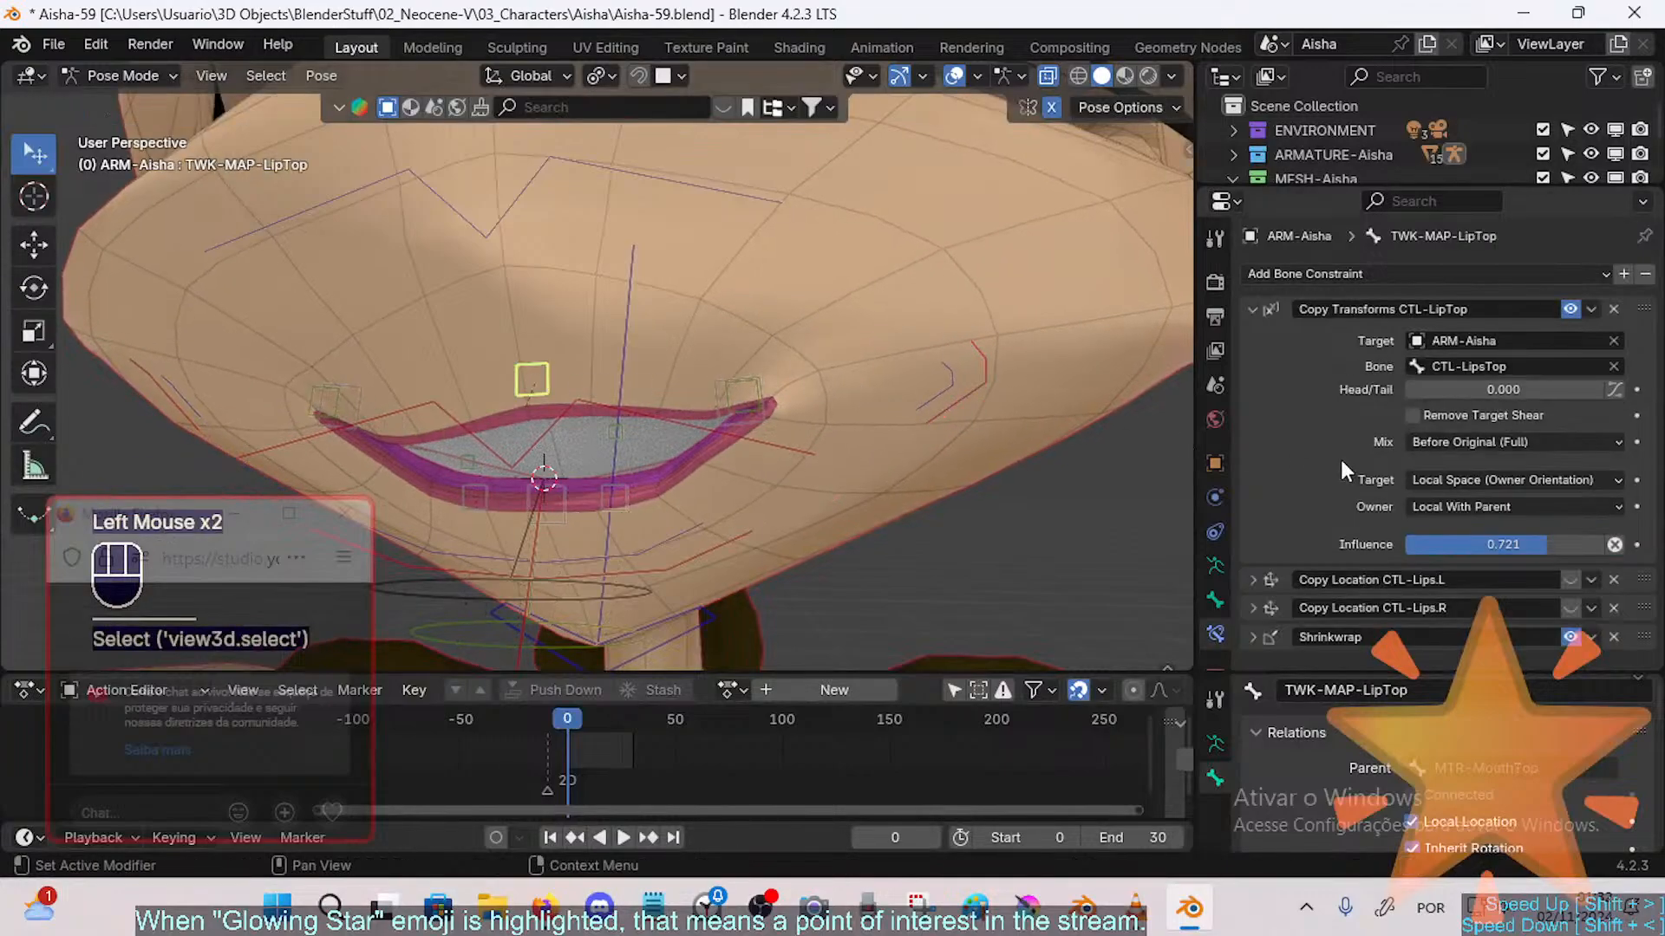
Step: Lower CTL-LipsTop toward the mouth to test how far the upper lip closes
shift+middle_drag(613, 345, 607, 237)
click(609, 212)
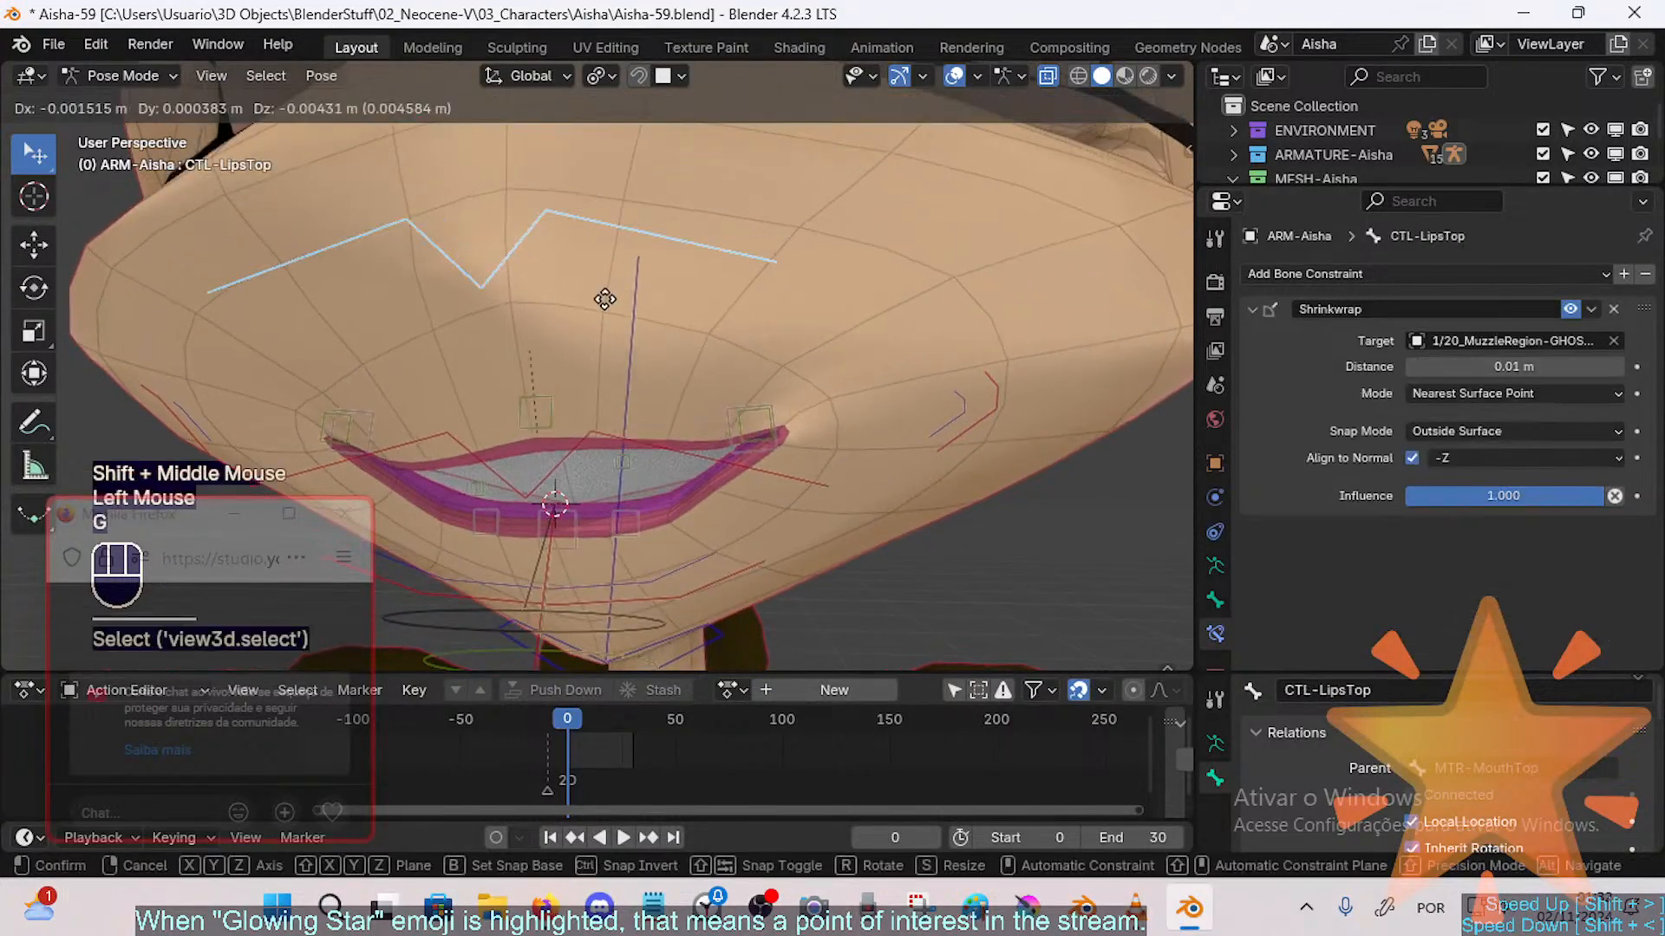
key(g)
click(616, 328)
scroll(615, 323, down, 2)
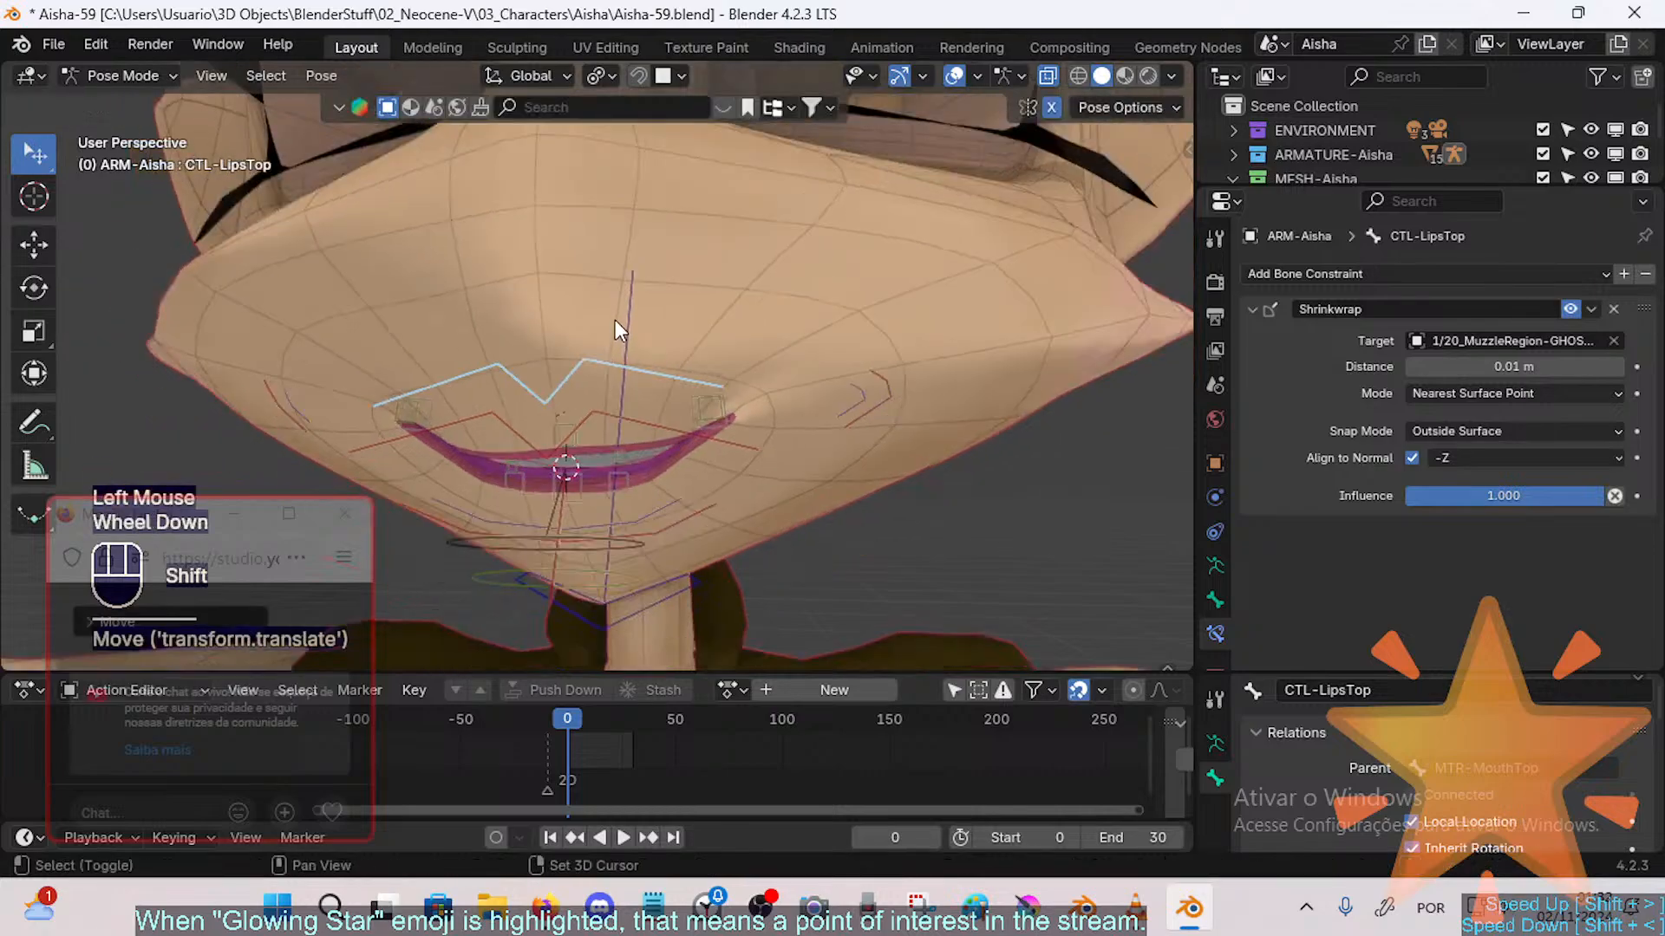
Step: Reposition MTR-MouthTop above the mouth and raise CTL-LipsTop to test the upper lip opening
scroll(616, 320, up, 1)
middle_drag(614, 322, 601, 392)
click(609, 411)
key(g)
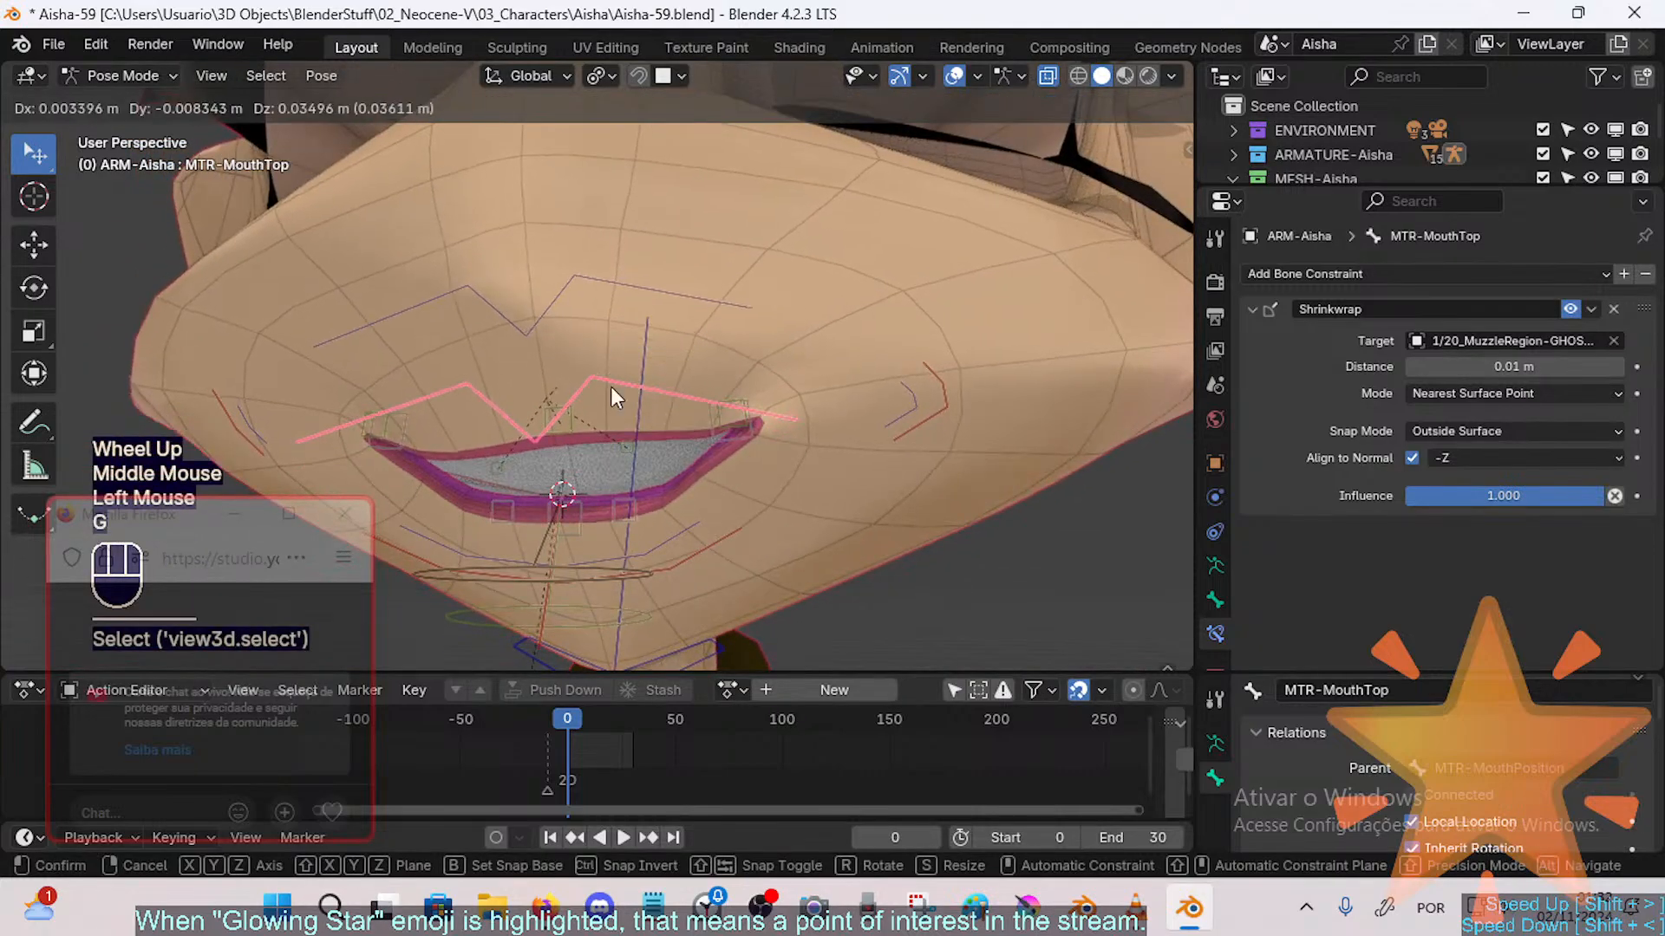
click(612, 389)
click(619, 351)
key(g)
click(621, 318)
Step: Set the owner space of TWK-MAP-LipTop's Copy Transforms CTL-LipTop constraint to Local Space and test it by lowering CTL-LipsTop
click(559, 406)
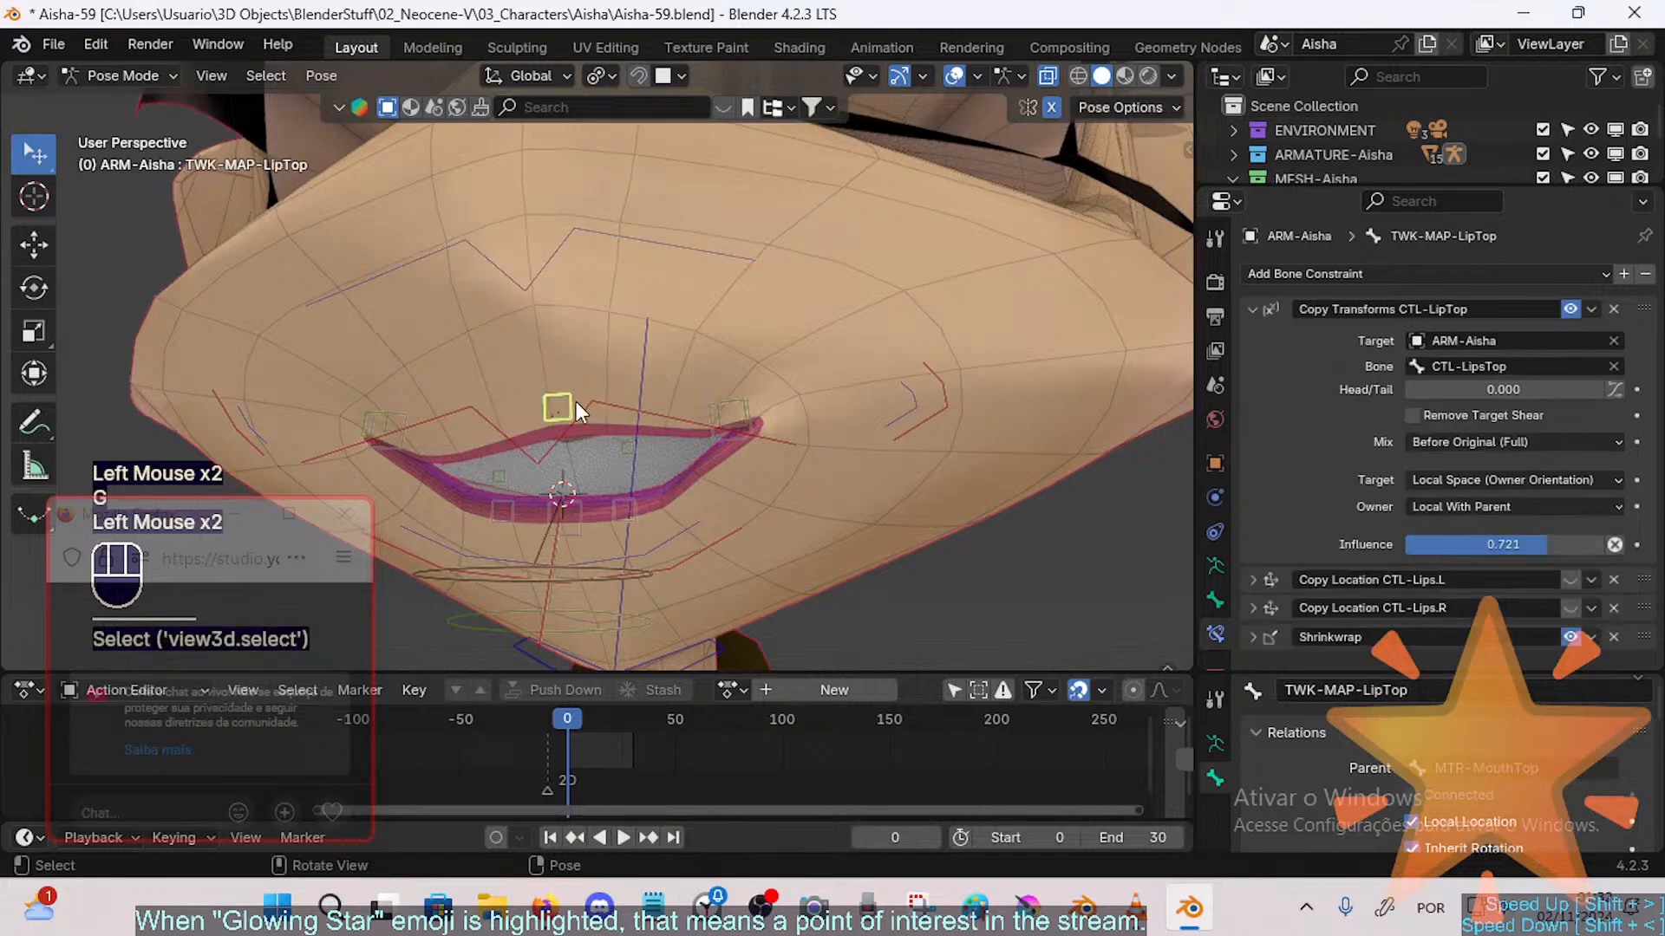
click(1502, 507)
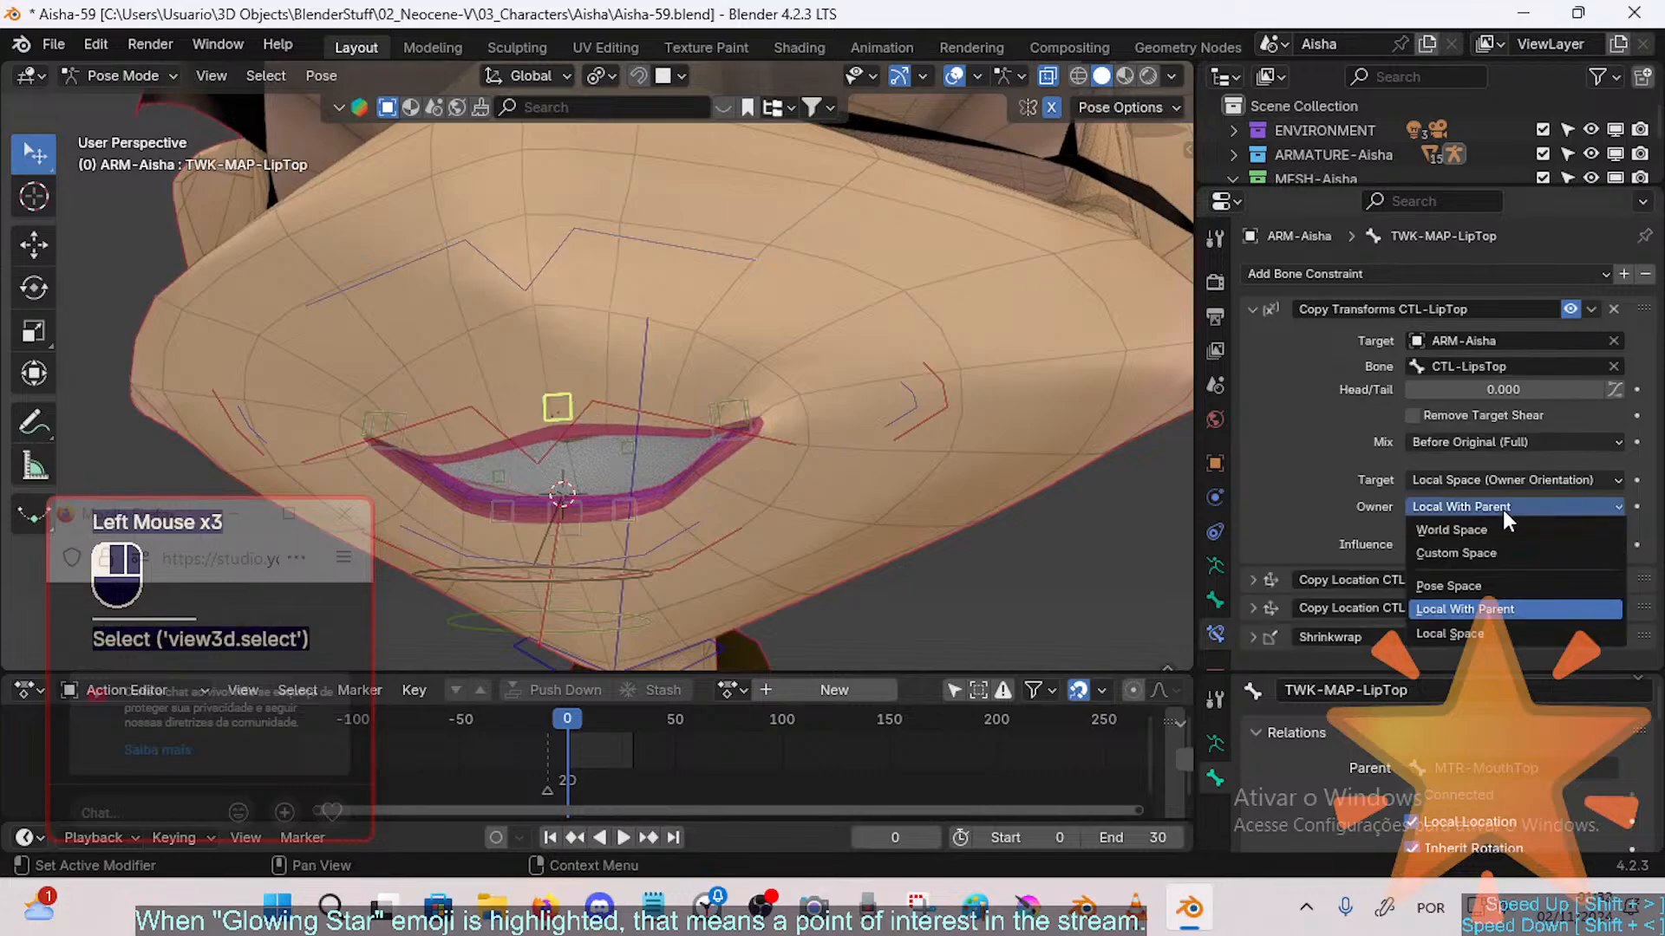
click(1459, 633)
click(622, 241)
key(g)
click(624, 330)
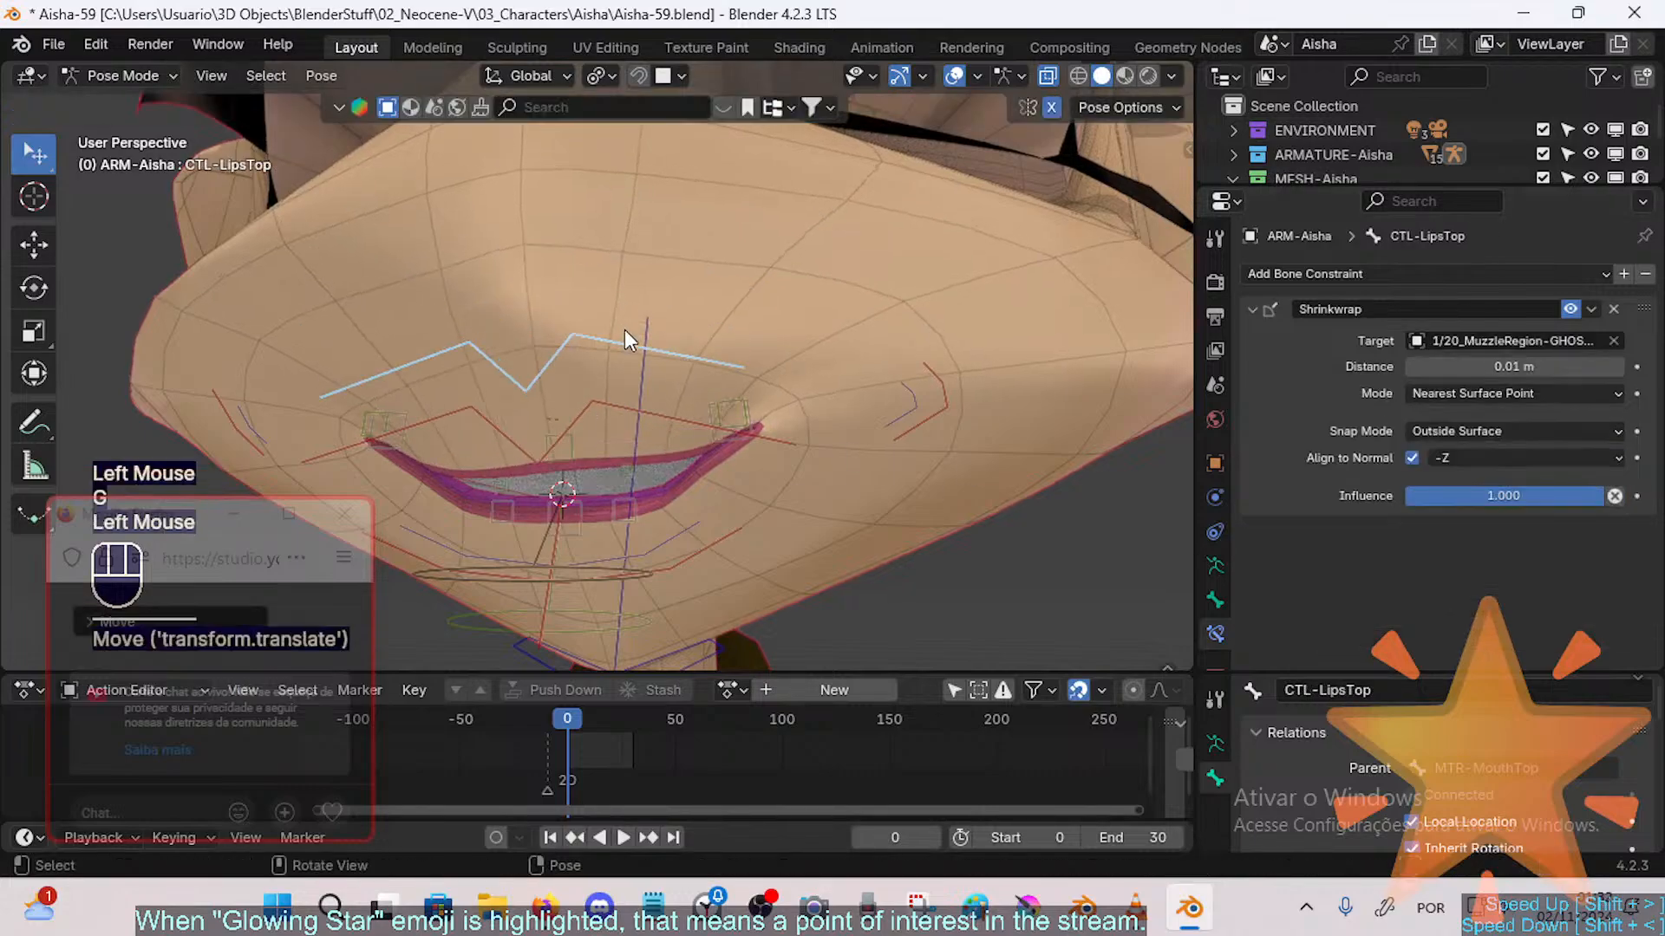
Step: Clear the pose transforms, and test the upper lip by raising MTR-MouthTop and CTL-LipsTop
key(alt+g)
key(alt+g)
click(616, 398)
key(g)
click(609, 298)
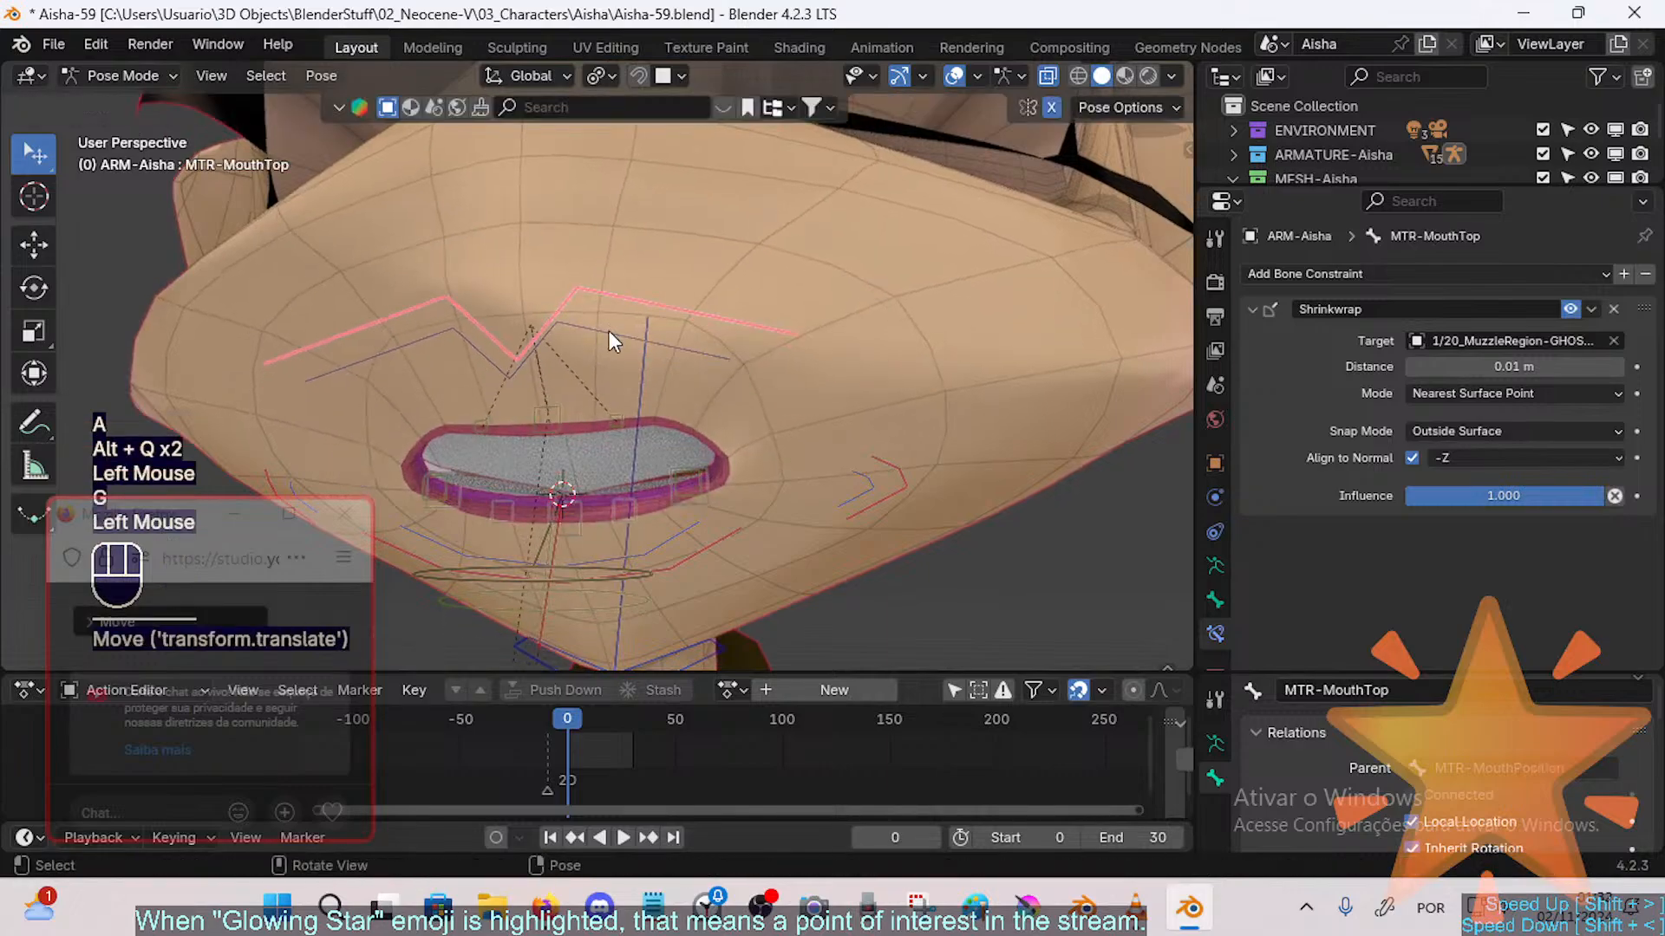
click(609, 331)
key(g)
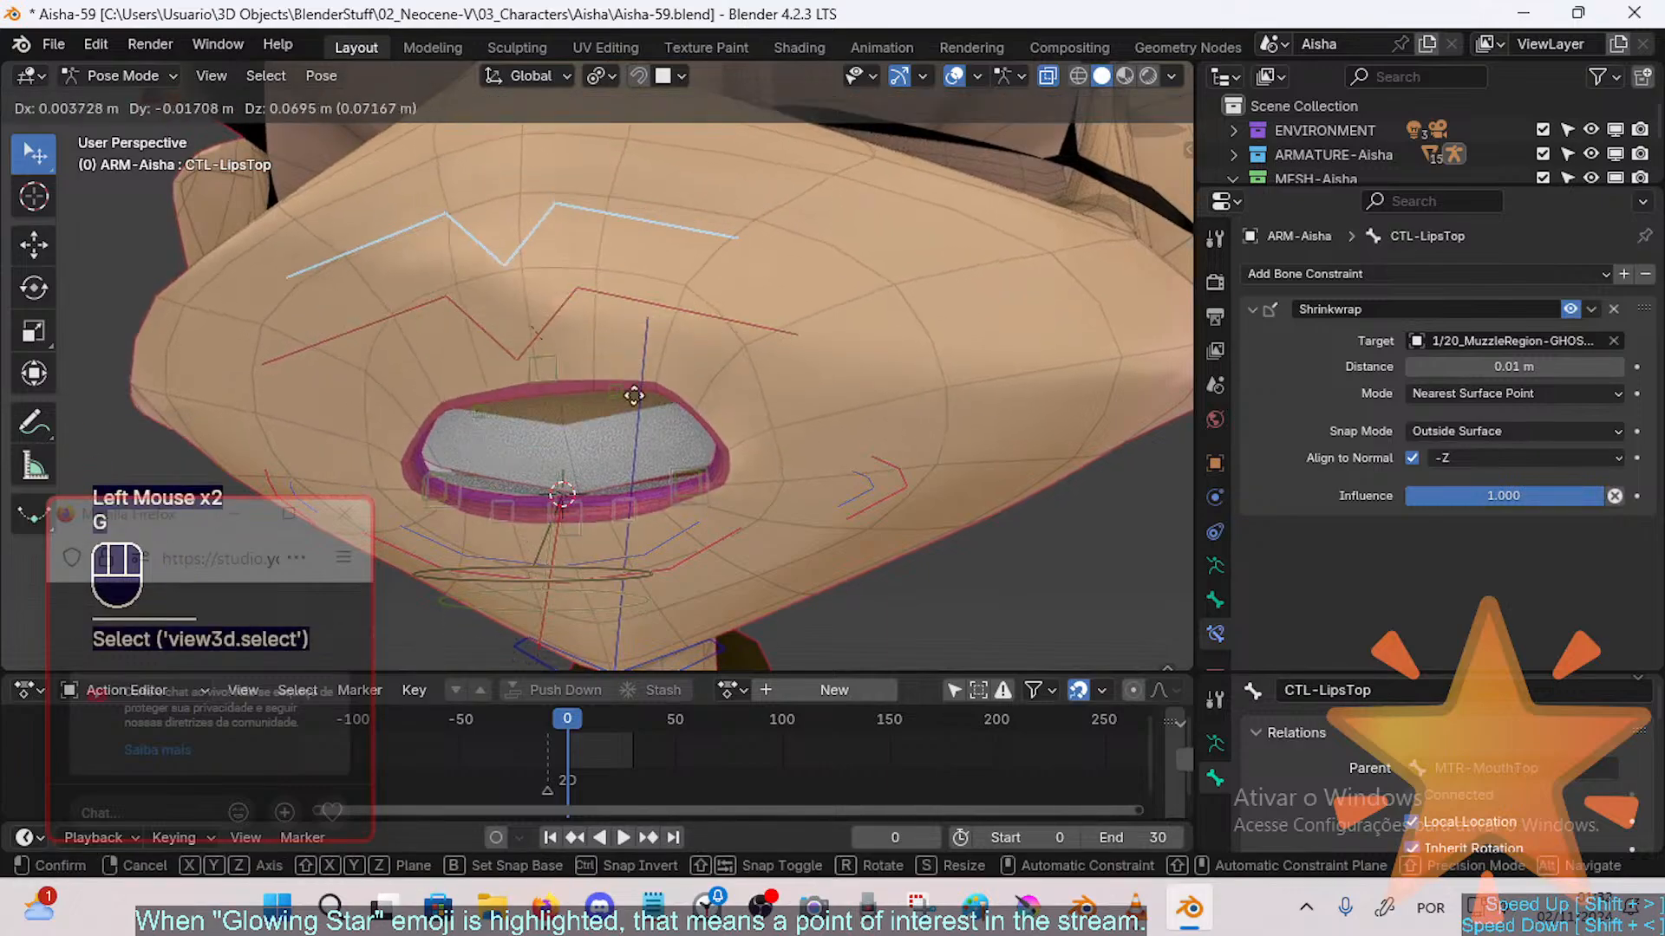
click(638, 291)
Step: Reset the raised upper-lip controls, test raising CTL-LipsTop on its own, and clear the transforms of all bones
click(645, 288)
key(alt+q)
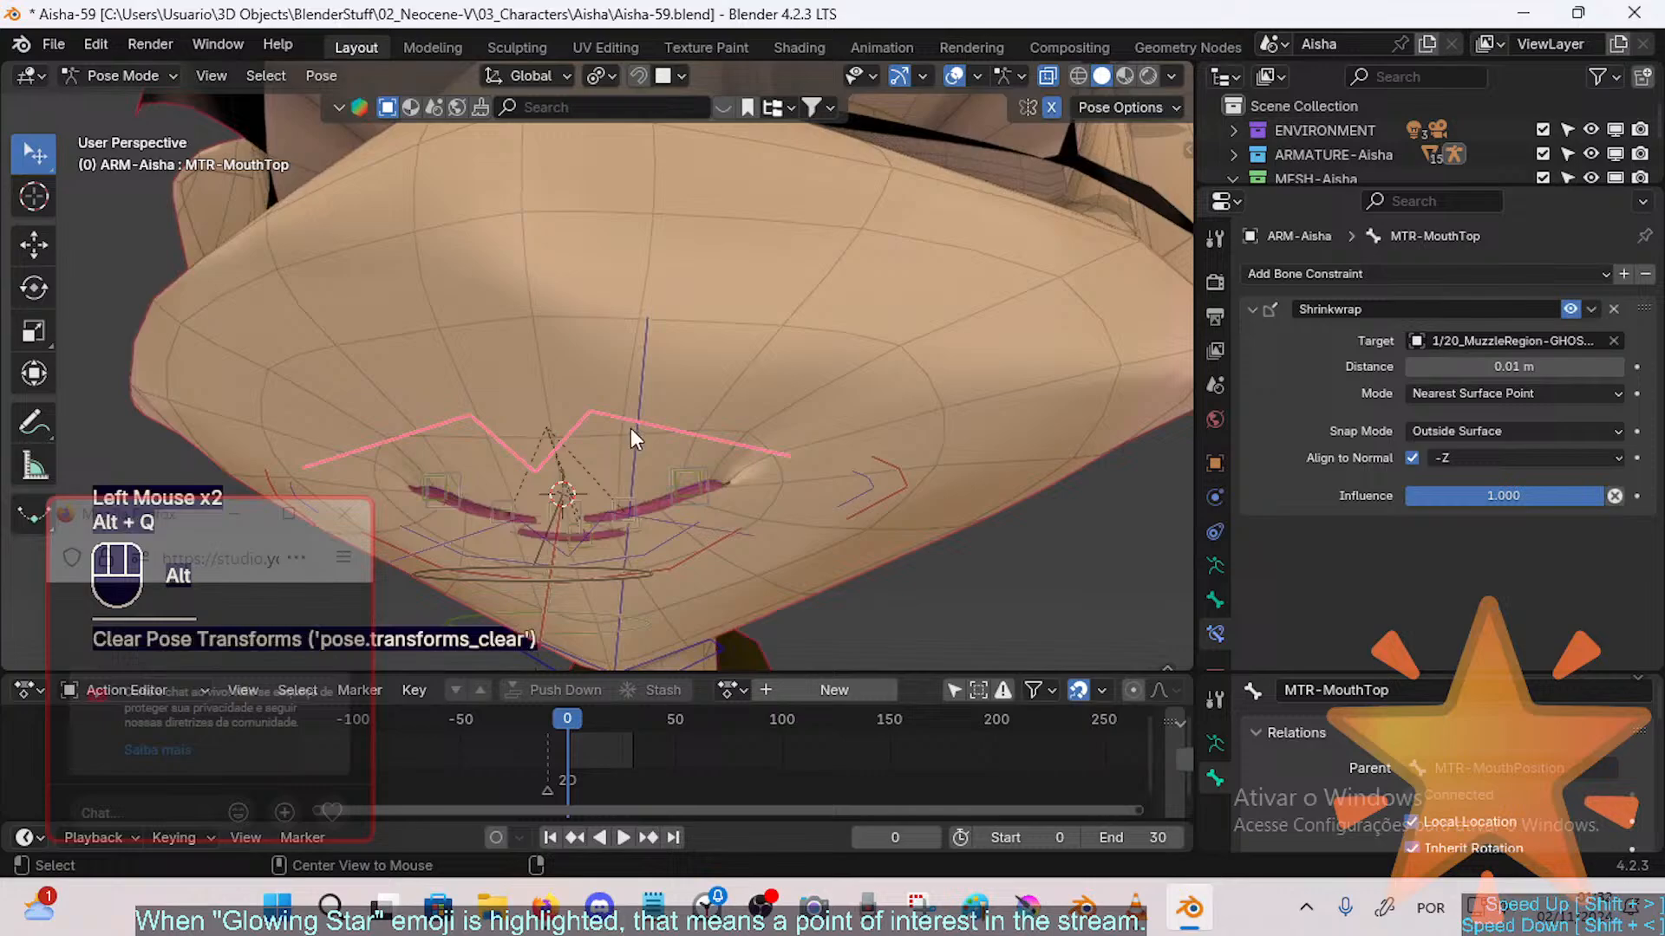
click(626, 512)
key(g)
click(663, 388)
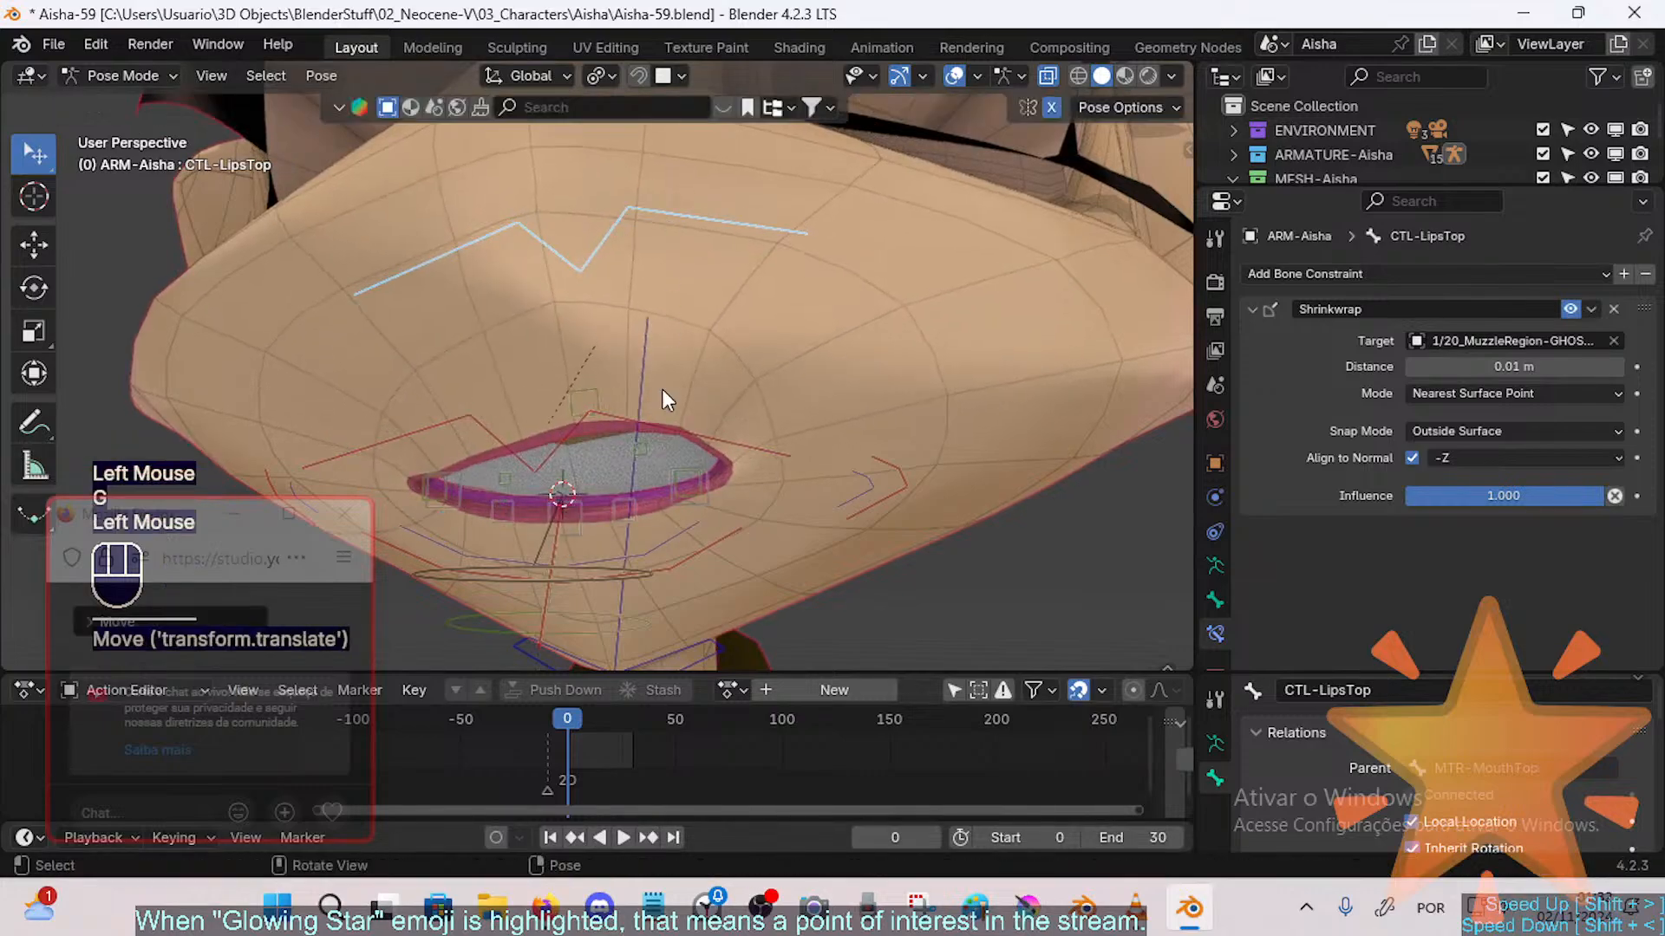
key(a)
key(alt+q)
key(alt+q)
Step: Raise MTR-MouthTop slightly and CTL-LipsTop well above it so the upper lip opens
click(670, 434)
key(g)
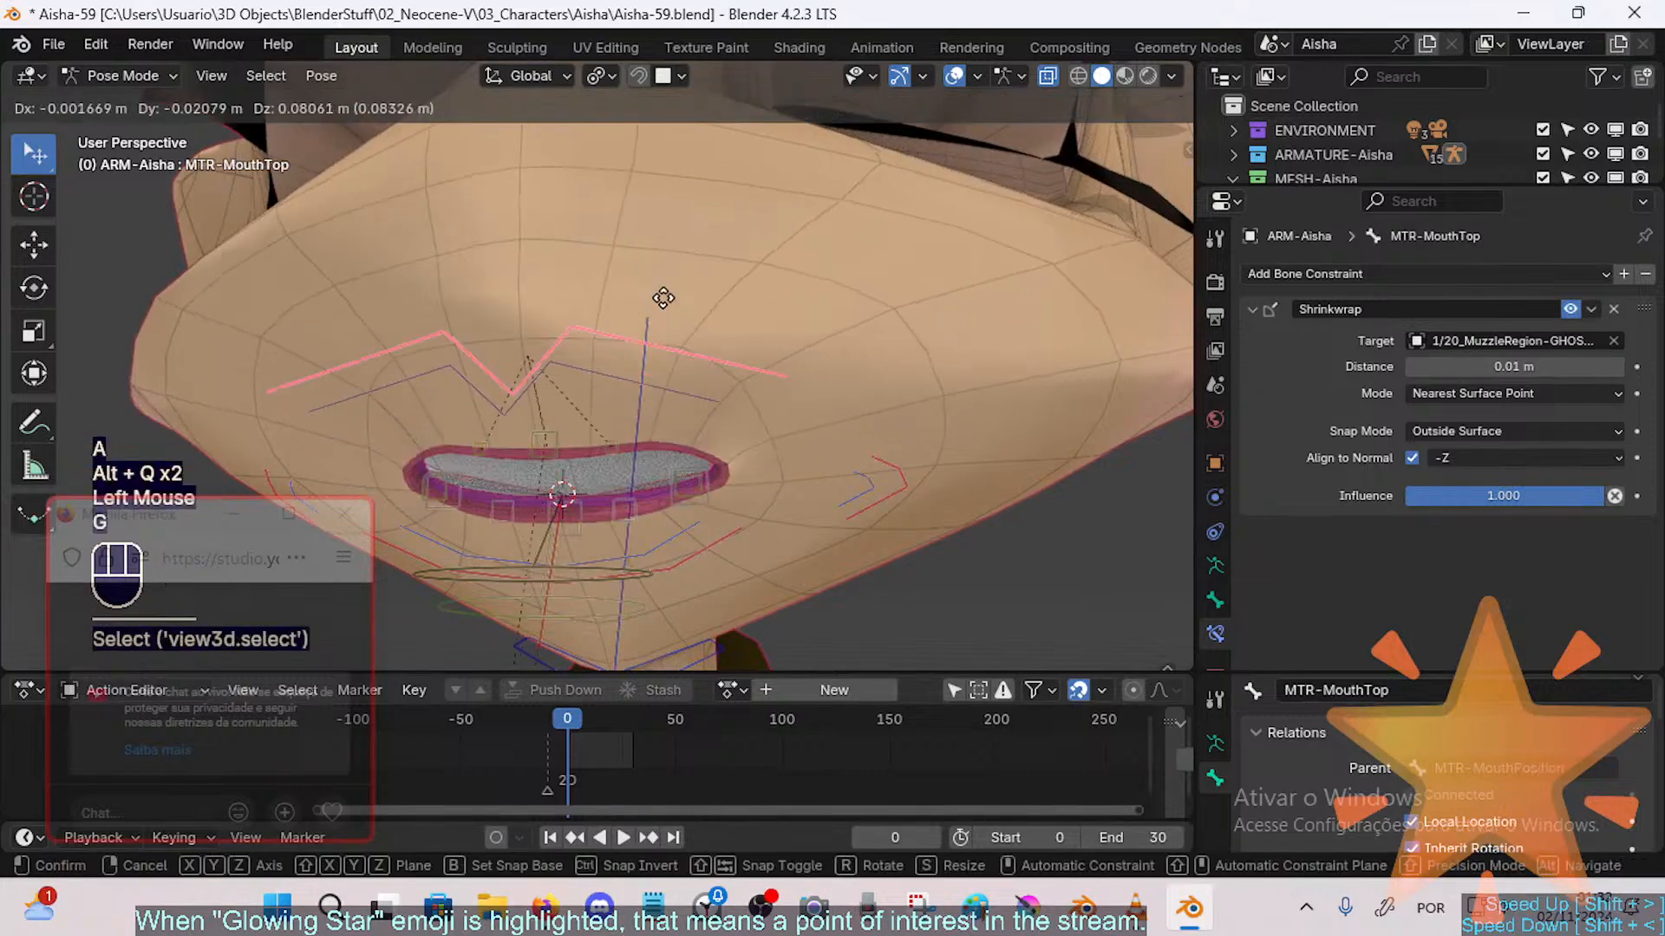
click(632, 372)
key(g)
click(652, 447)
click(652, 444)
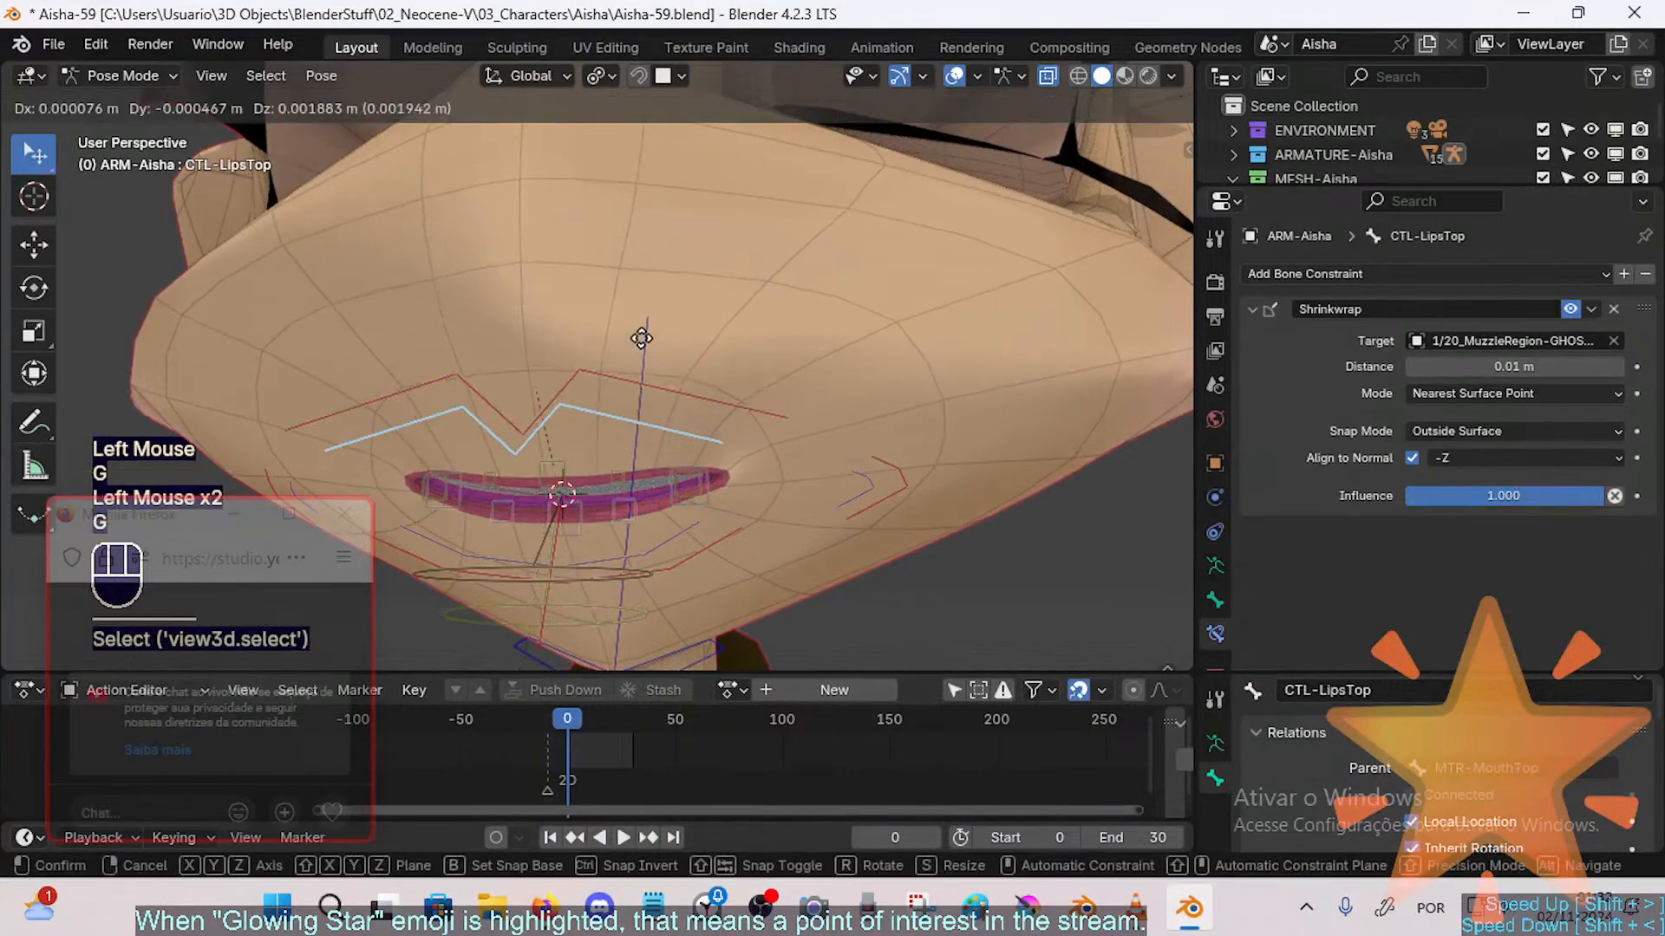
key(g)
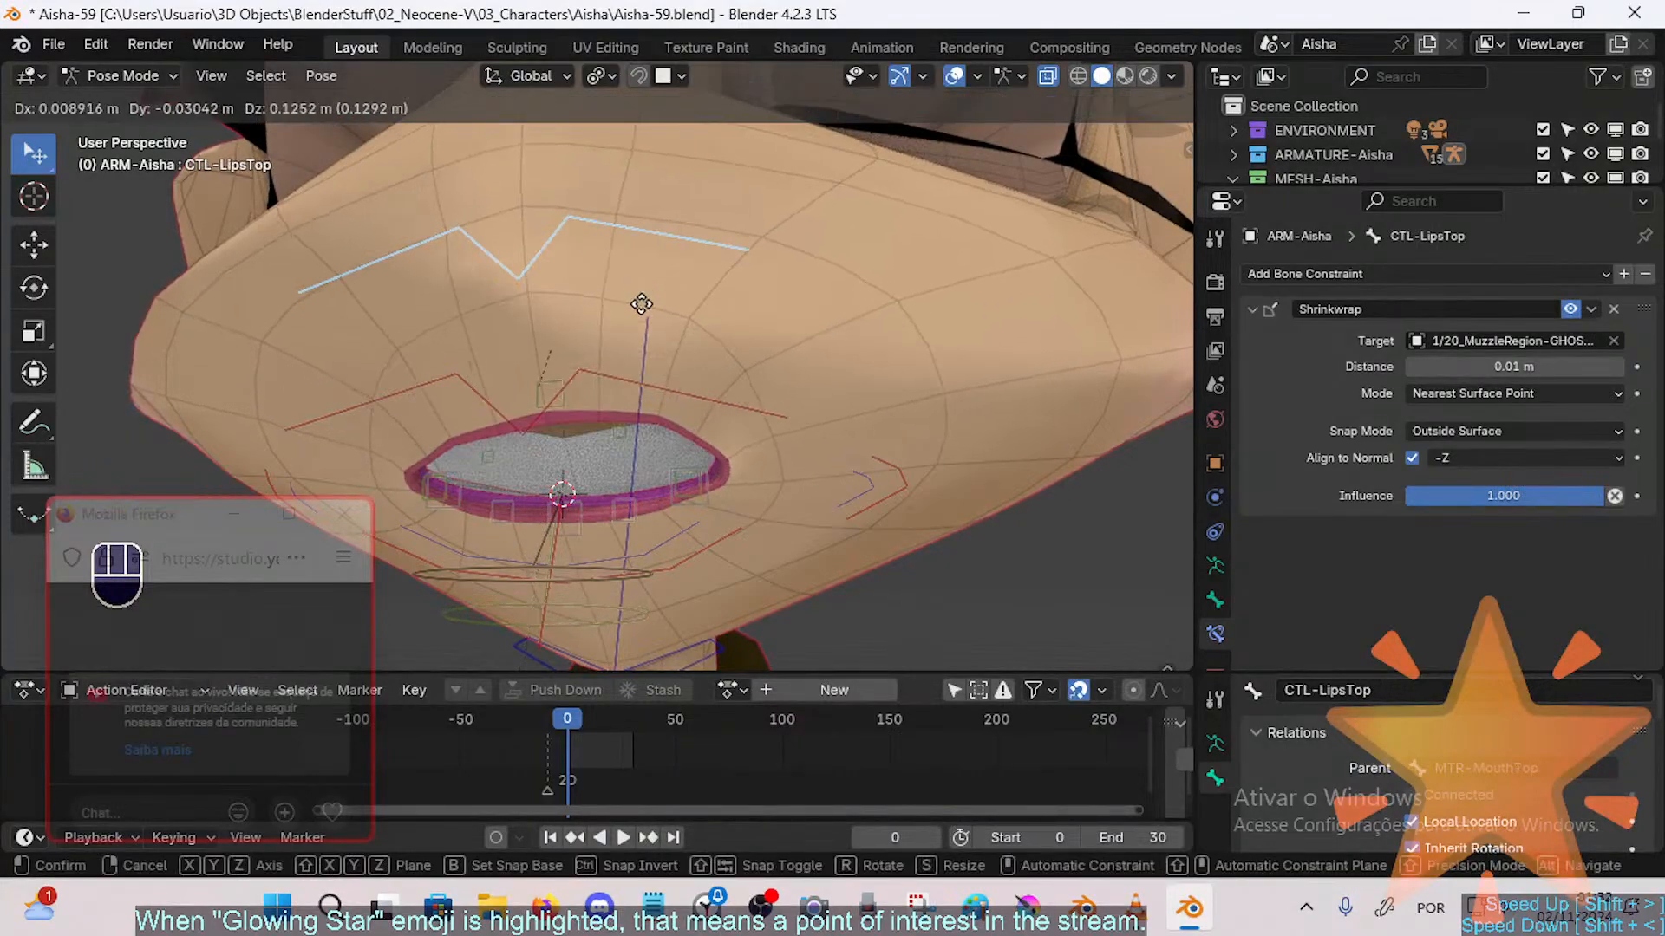
click(662, 415)
key(g)
click(635, 449)
Step: Compare the constraints of TWK-MAP-LipTop.L with the CTL-Lips.L control at the mouth corner
click(631, 450)
click(630, 450)
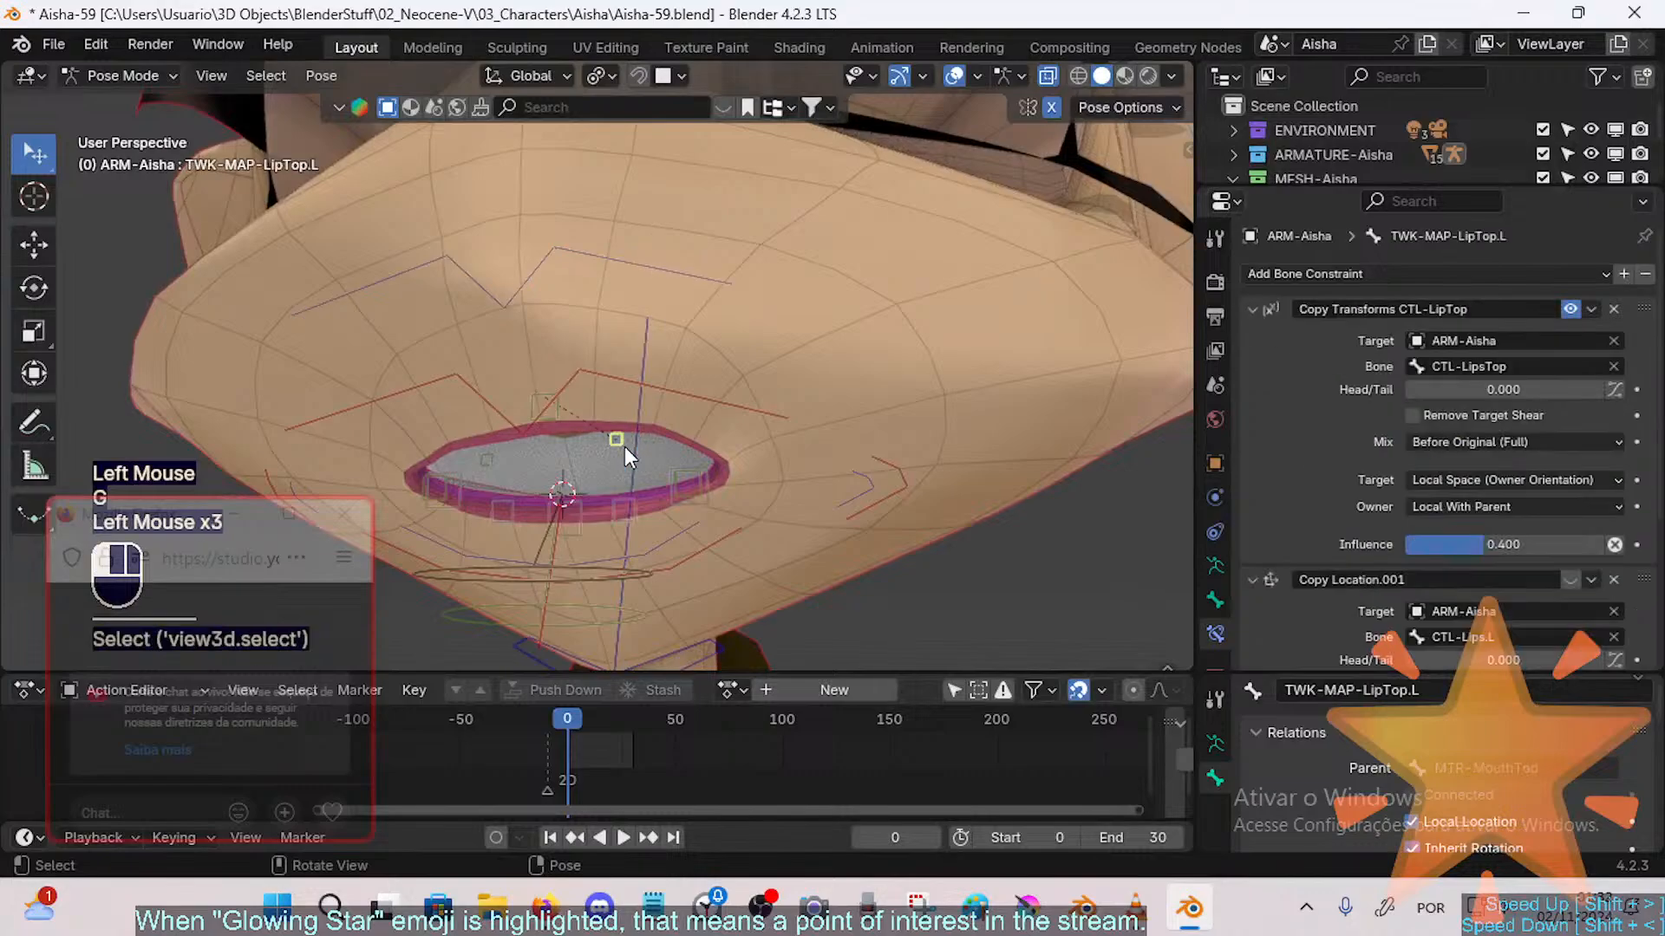
shift+middle_drag(625, 445, 682, 439)
click(871, 444)
click(626, 423)
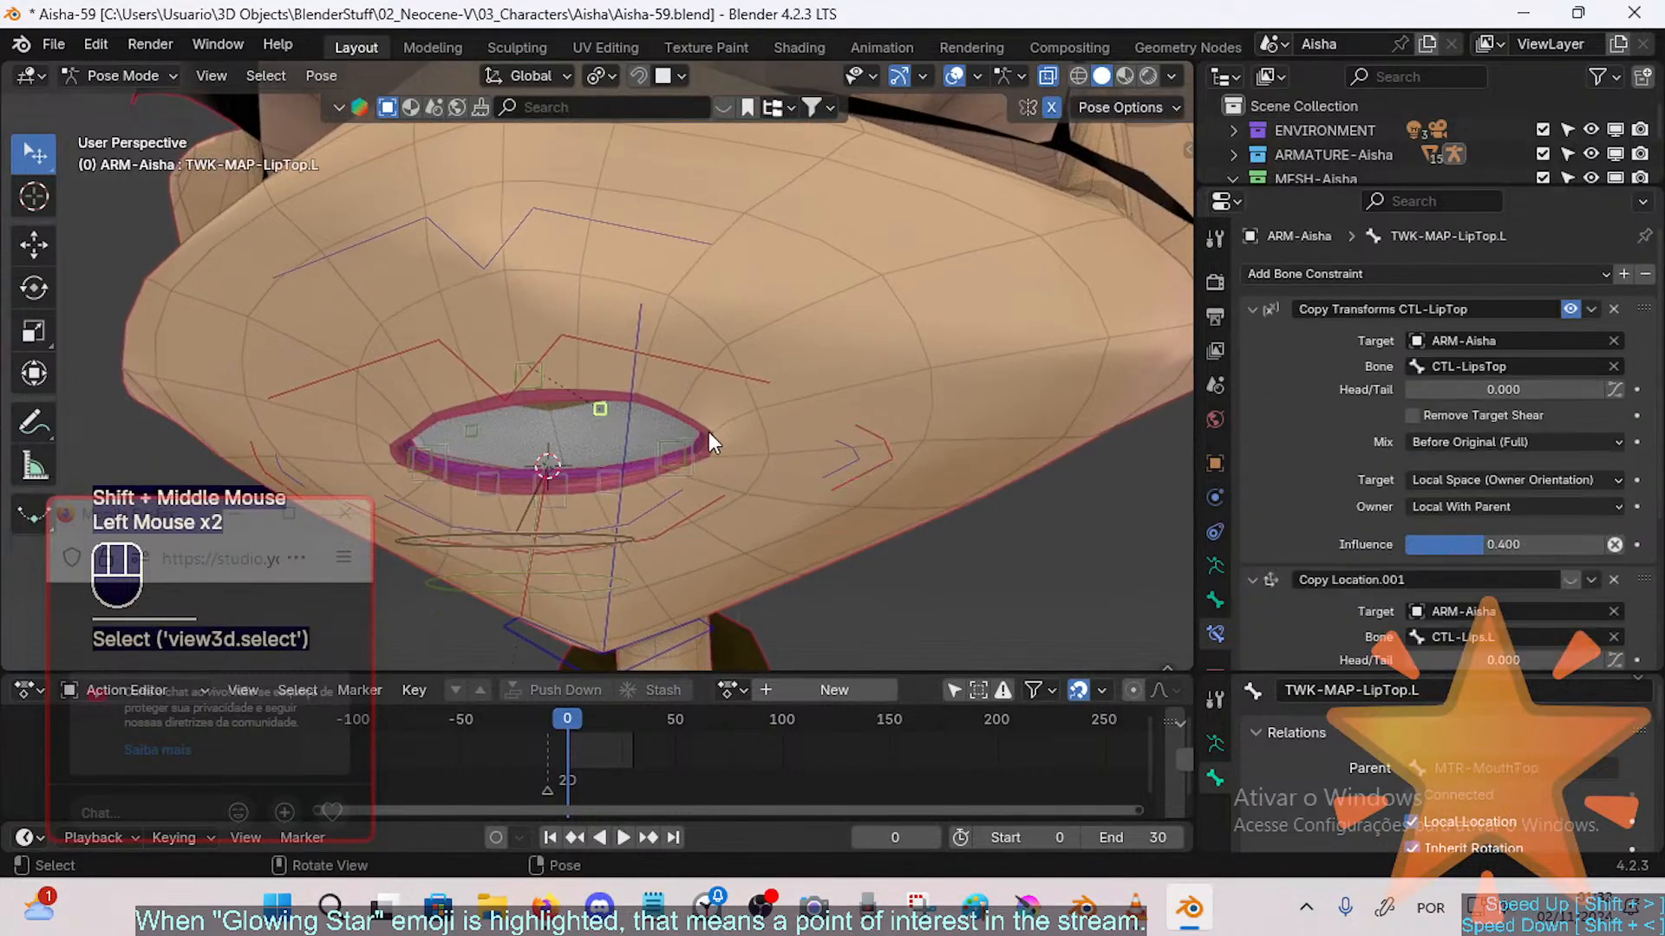
click(834, 454)
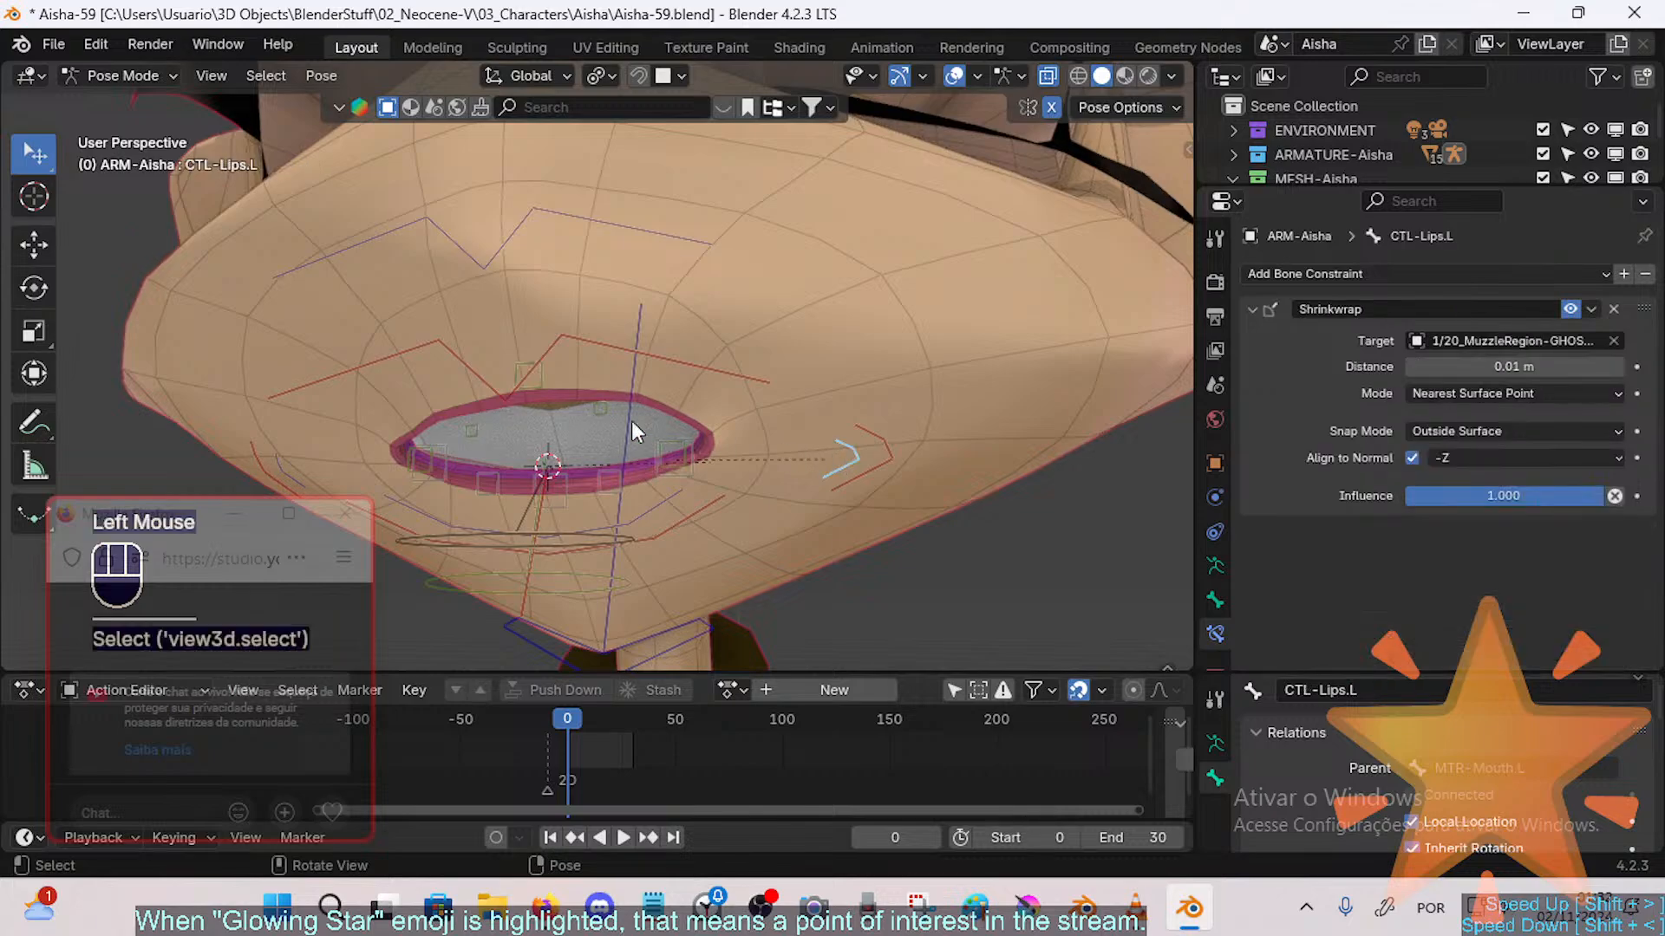
Step: Delete the Copy Location.001 constraint from TWK-MAP-LipTop.L
click(600, 410)
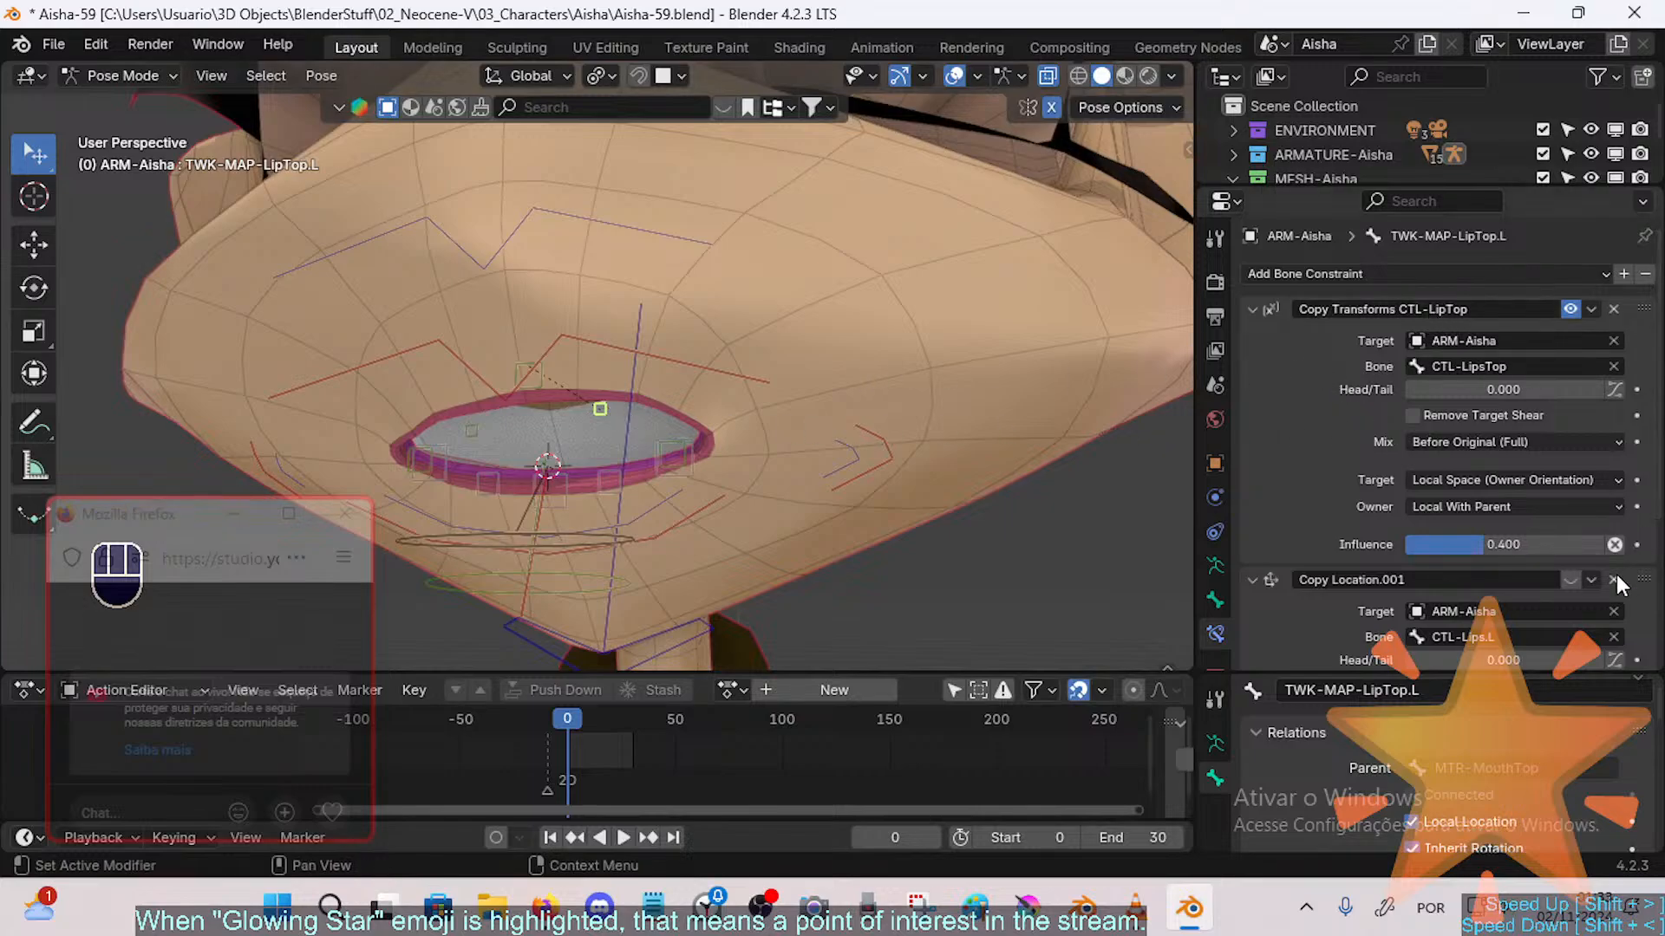
scroll(1616, 577, down, 2)
click(1617, 434)
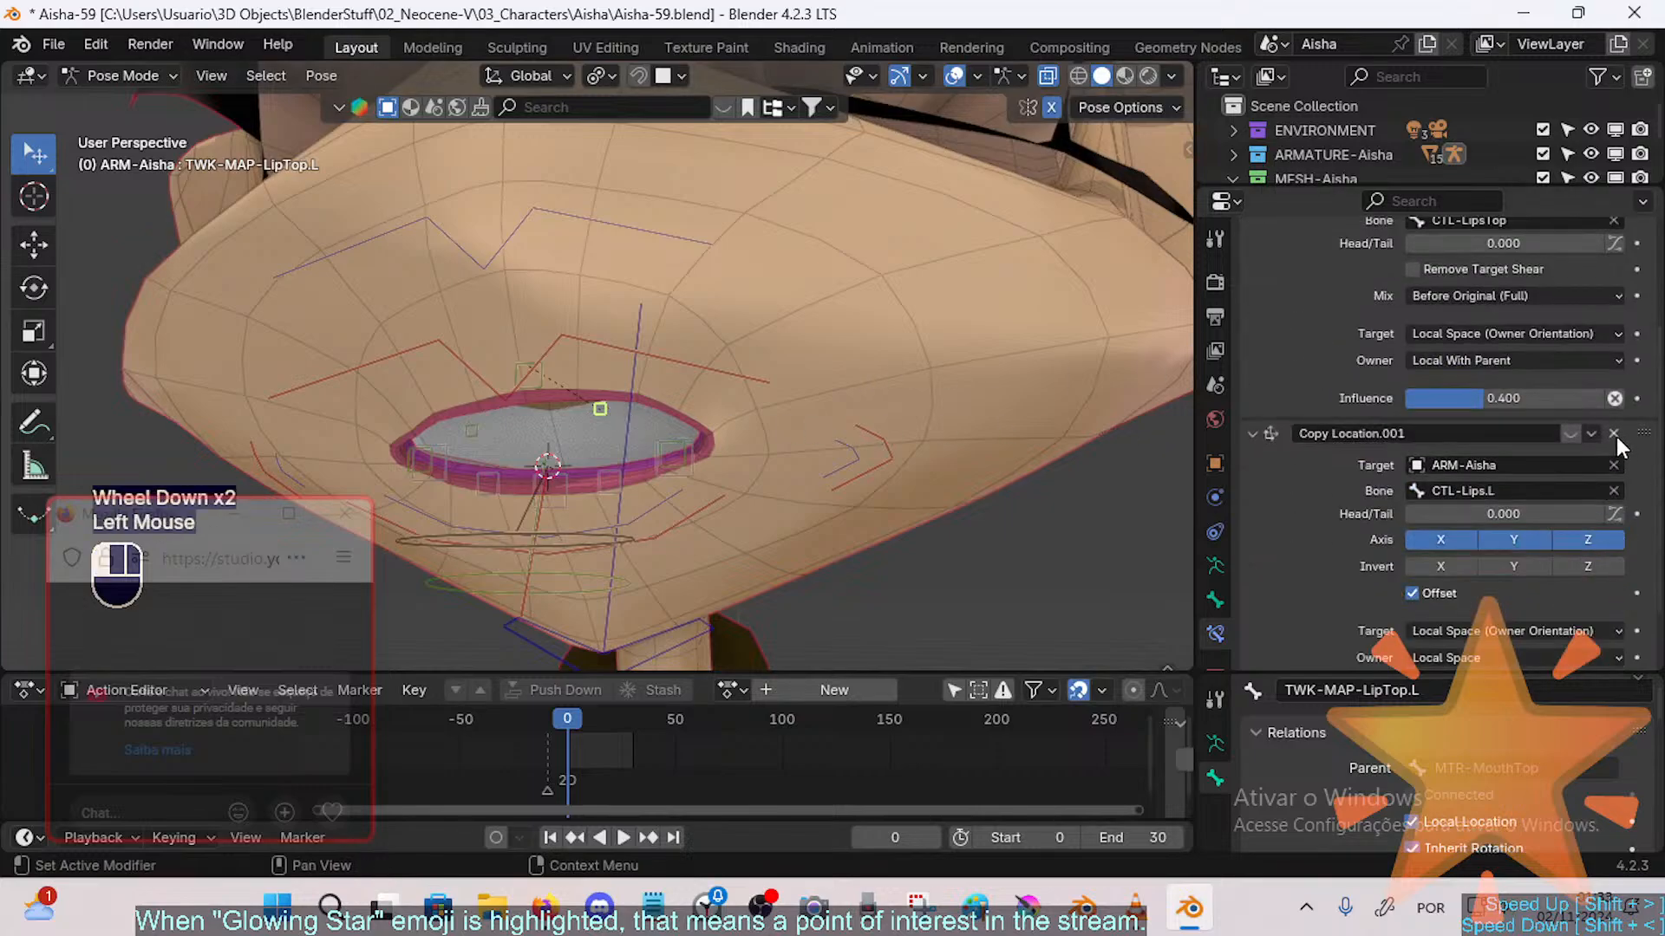
scroll(1492, 390, up, 1)
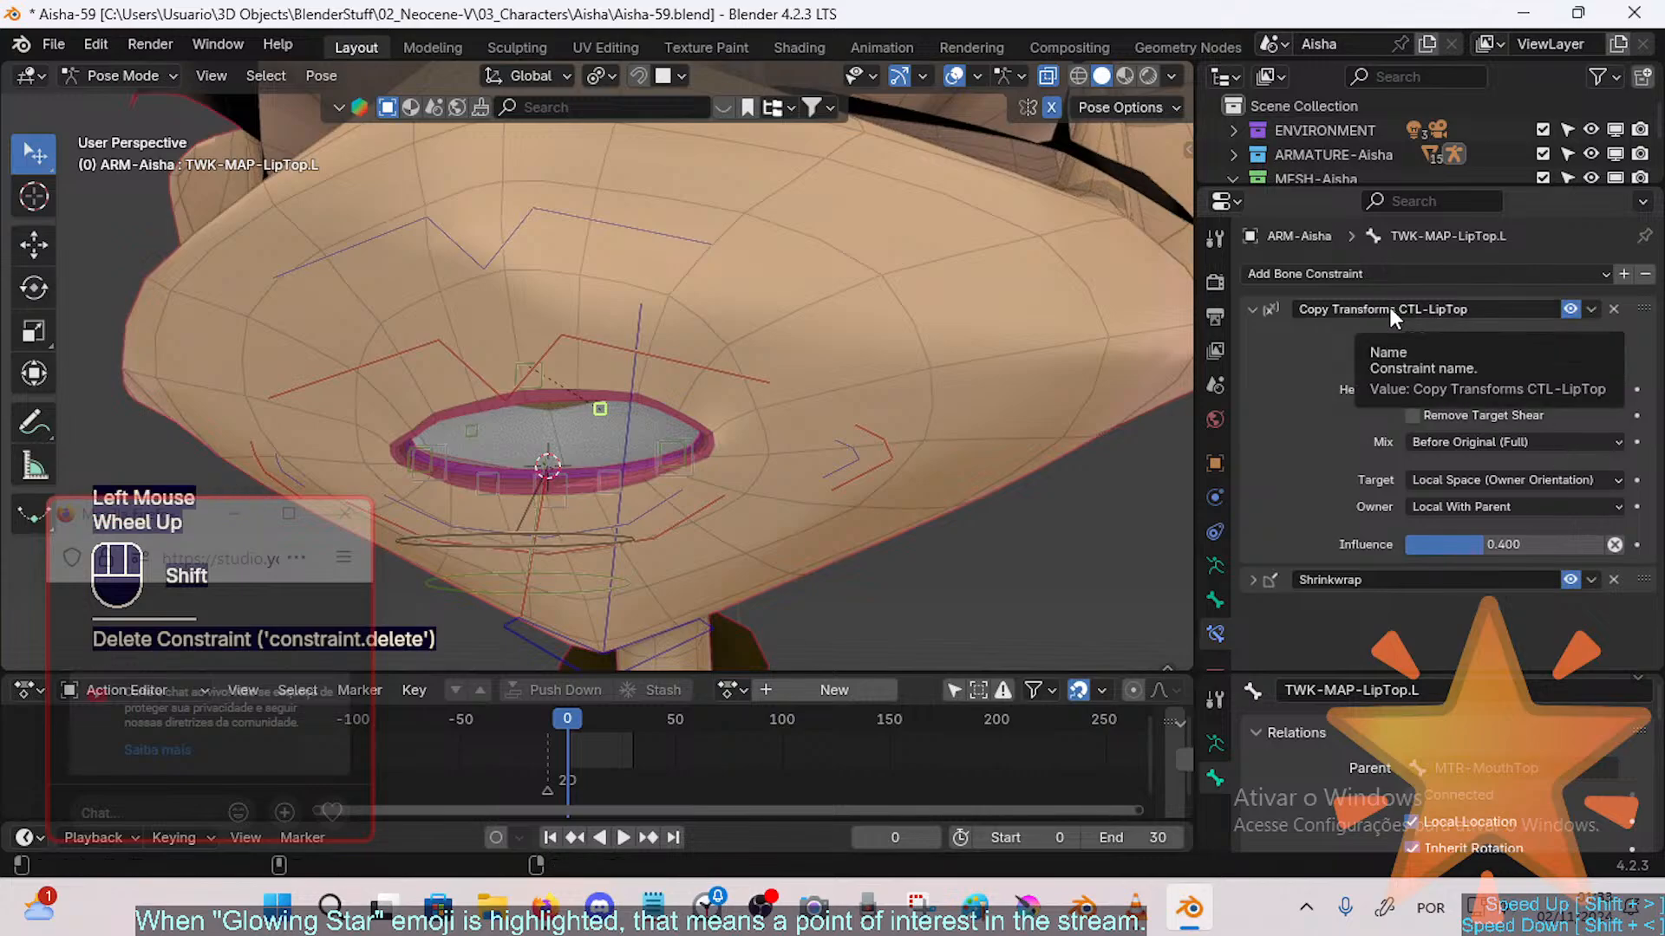
Step: Duplicate the Copy Transforms CTL-LipTop constraint on TWK-MAP-LipTop.L and name the copy Copy Transforms CTL-Lip.L
key(shift+d)
scroll(1434, 448, down, 1)
click(1419, 482)
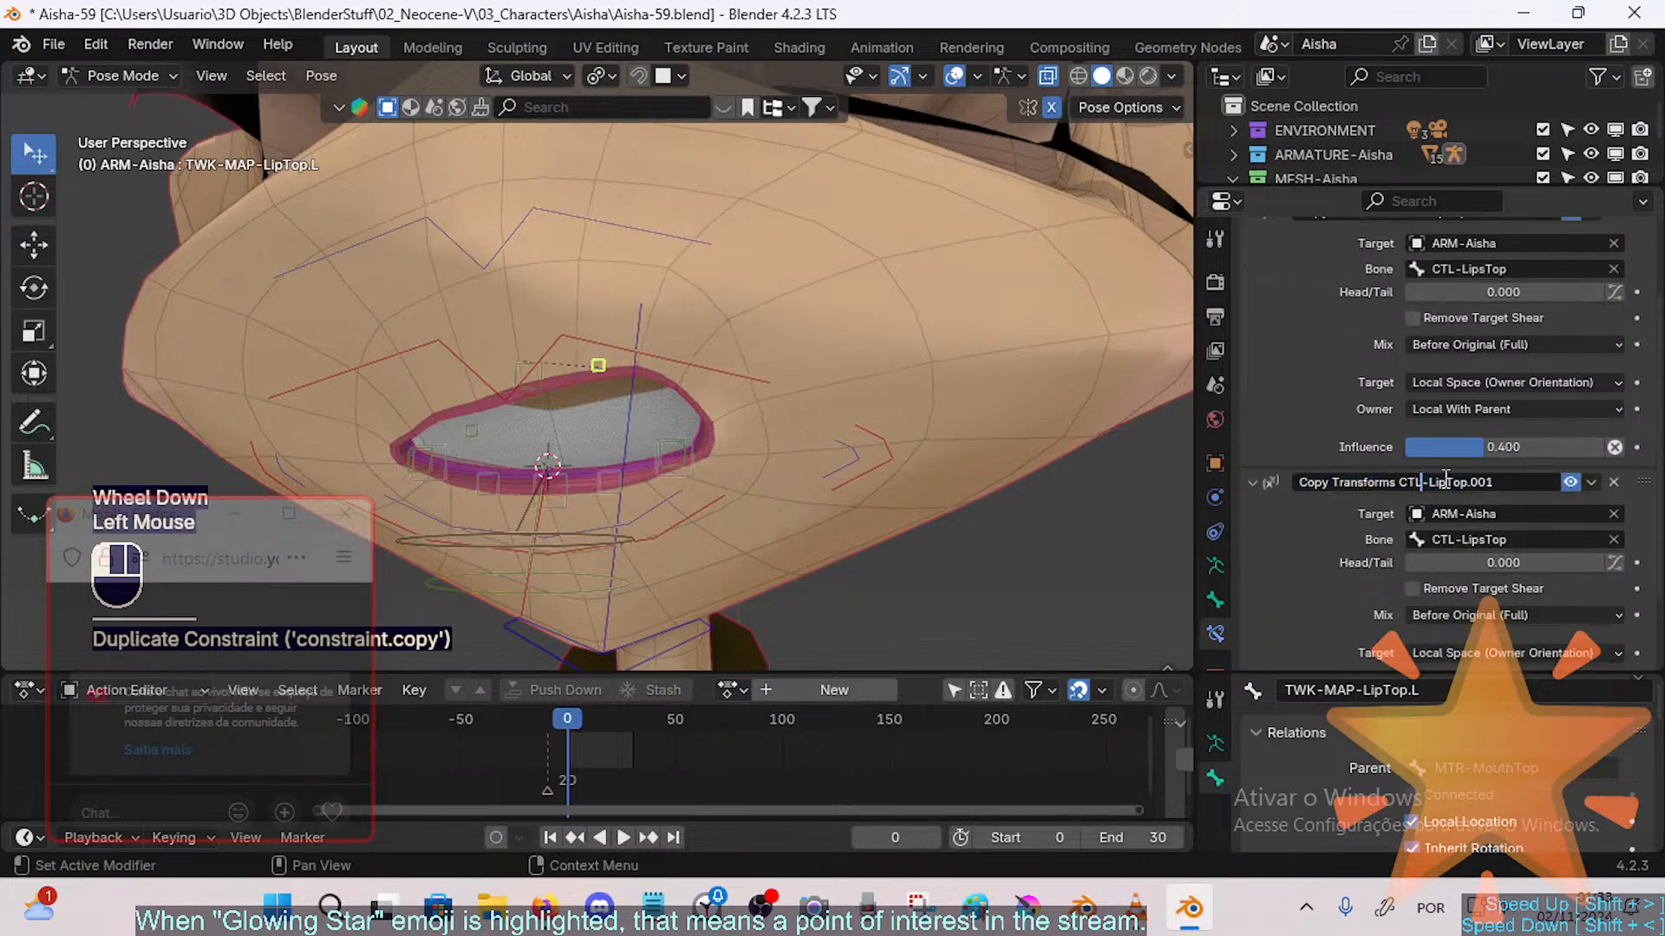
drag(1446, 482, 1495, 482)
text(.L)
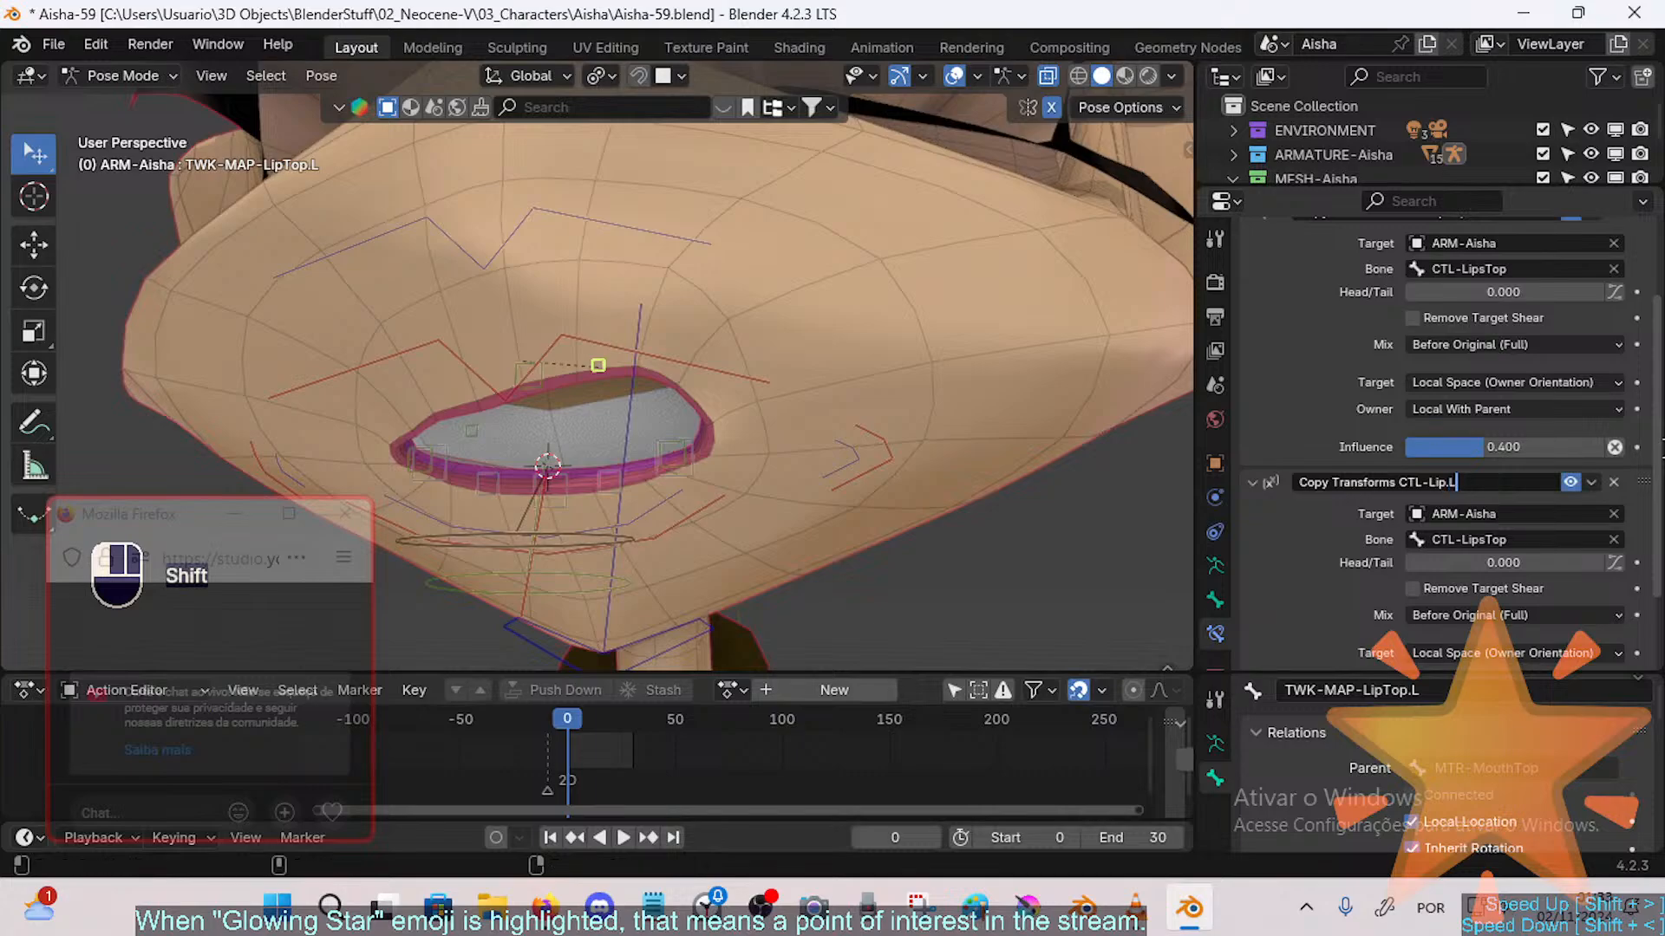
key(Return)
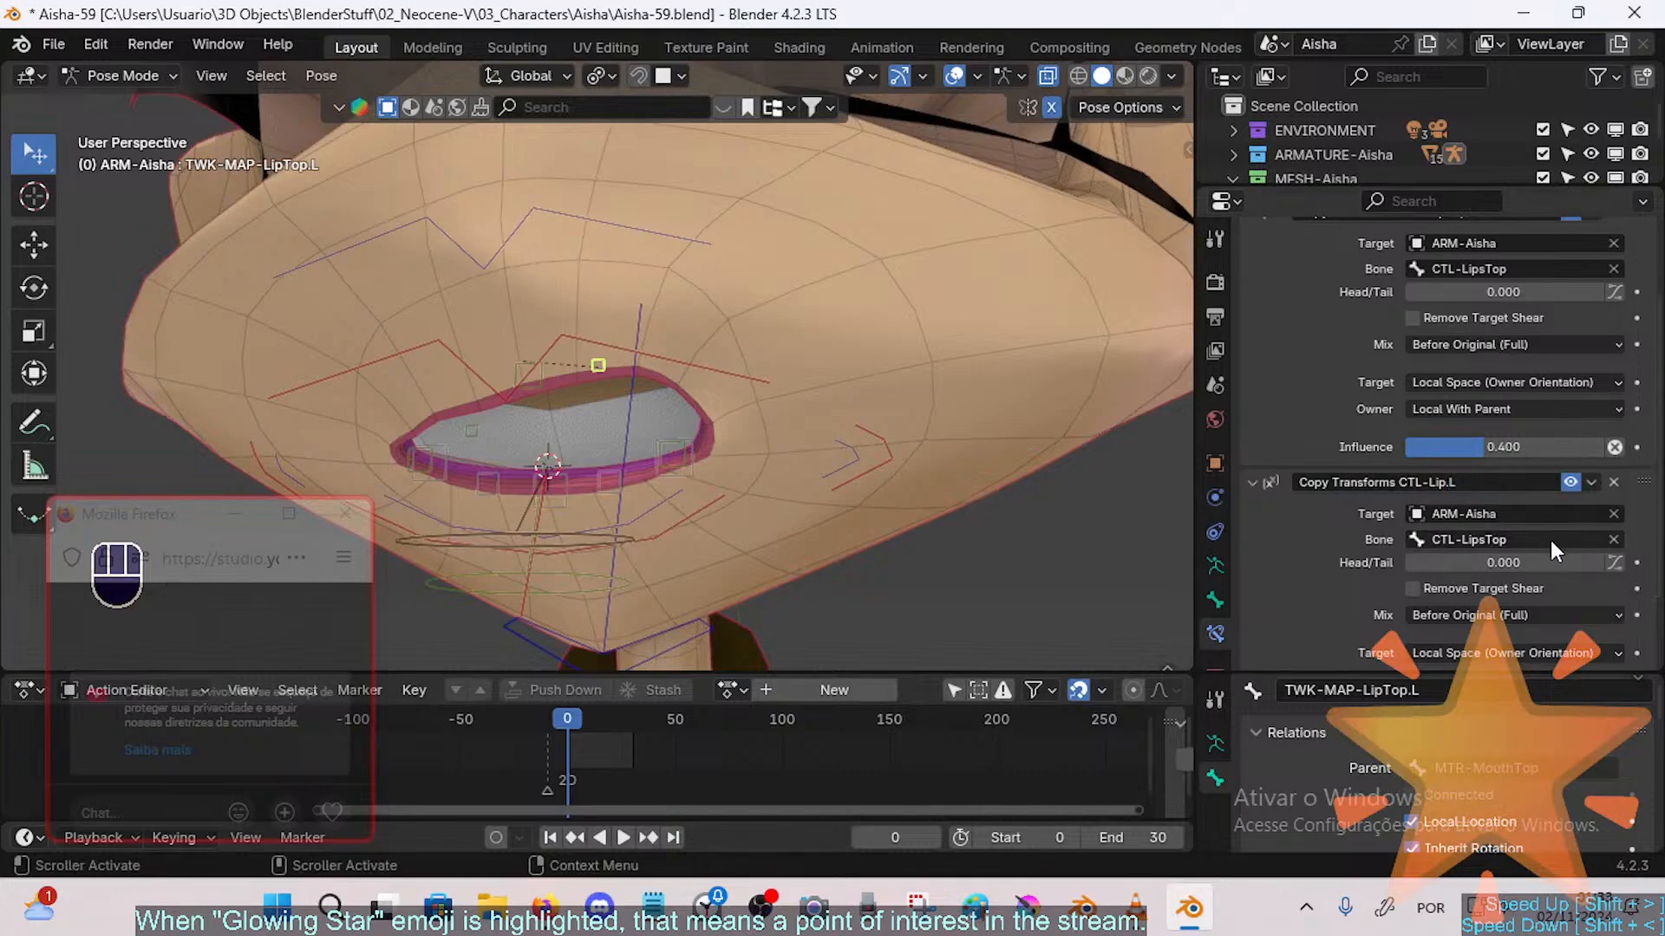
click(1448, 479)
Step: Copy the name of the CTL-Lips.L bone and set it as the target bone of Copy Transforms CTL-Lip.L
click(856, 445)
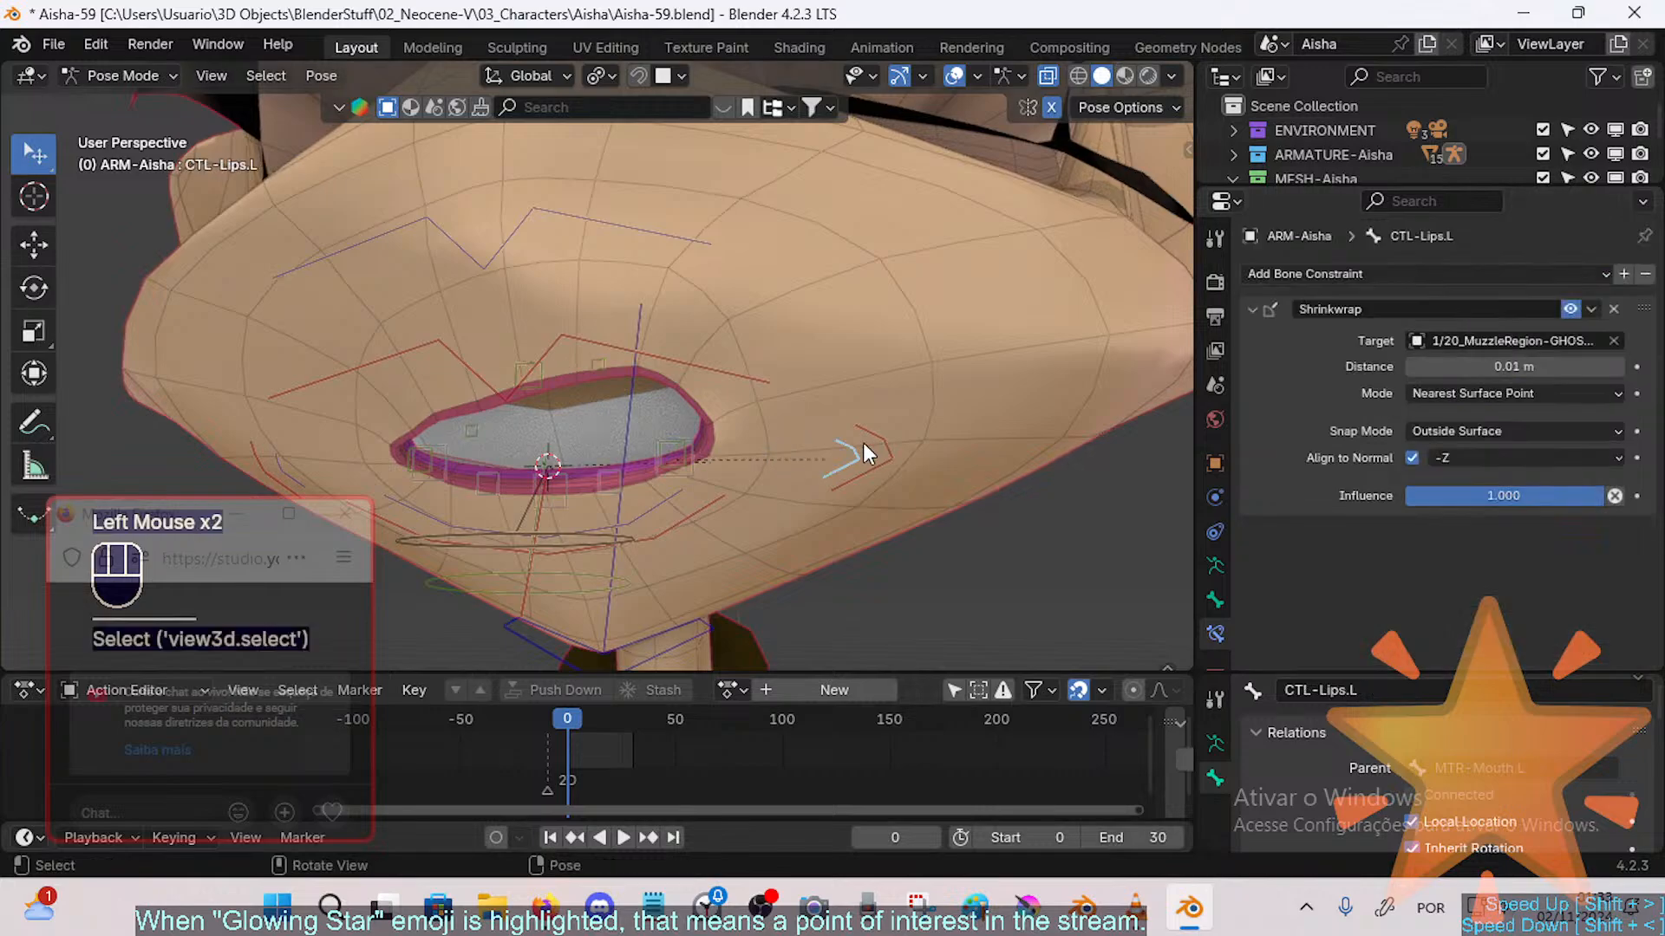
key(F2)
key(ctrl+c)
click(595, 362)
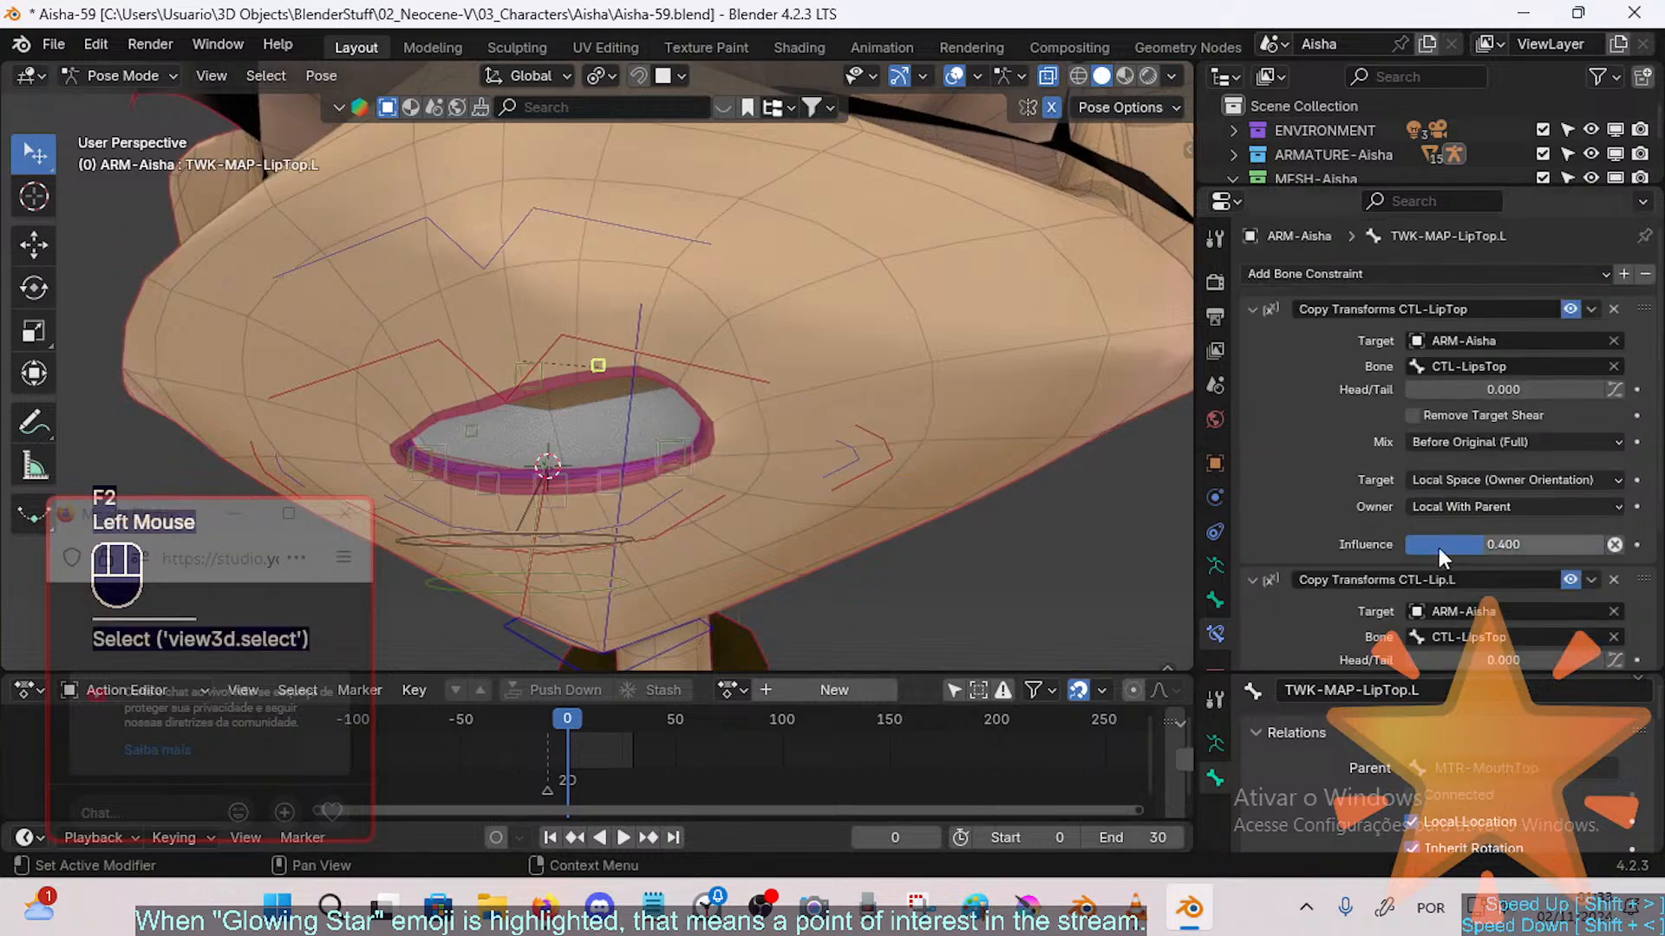
scroll(1464, 612, down, 2)
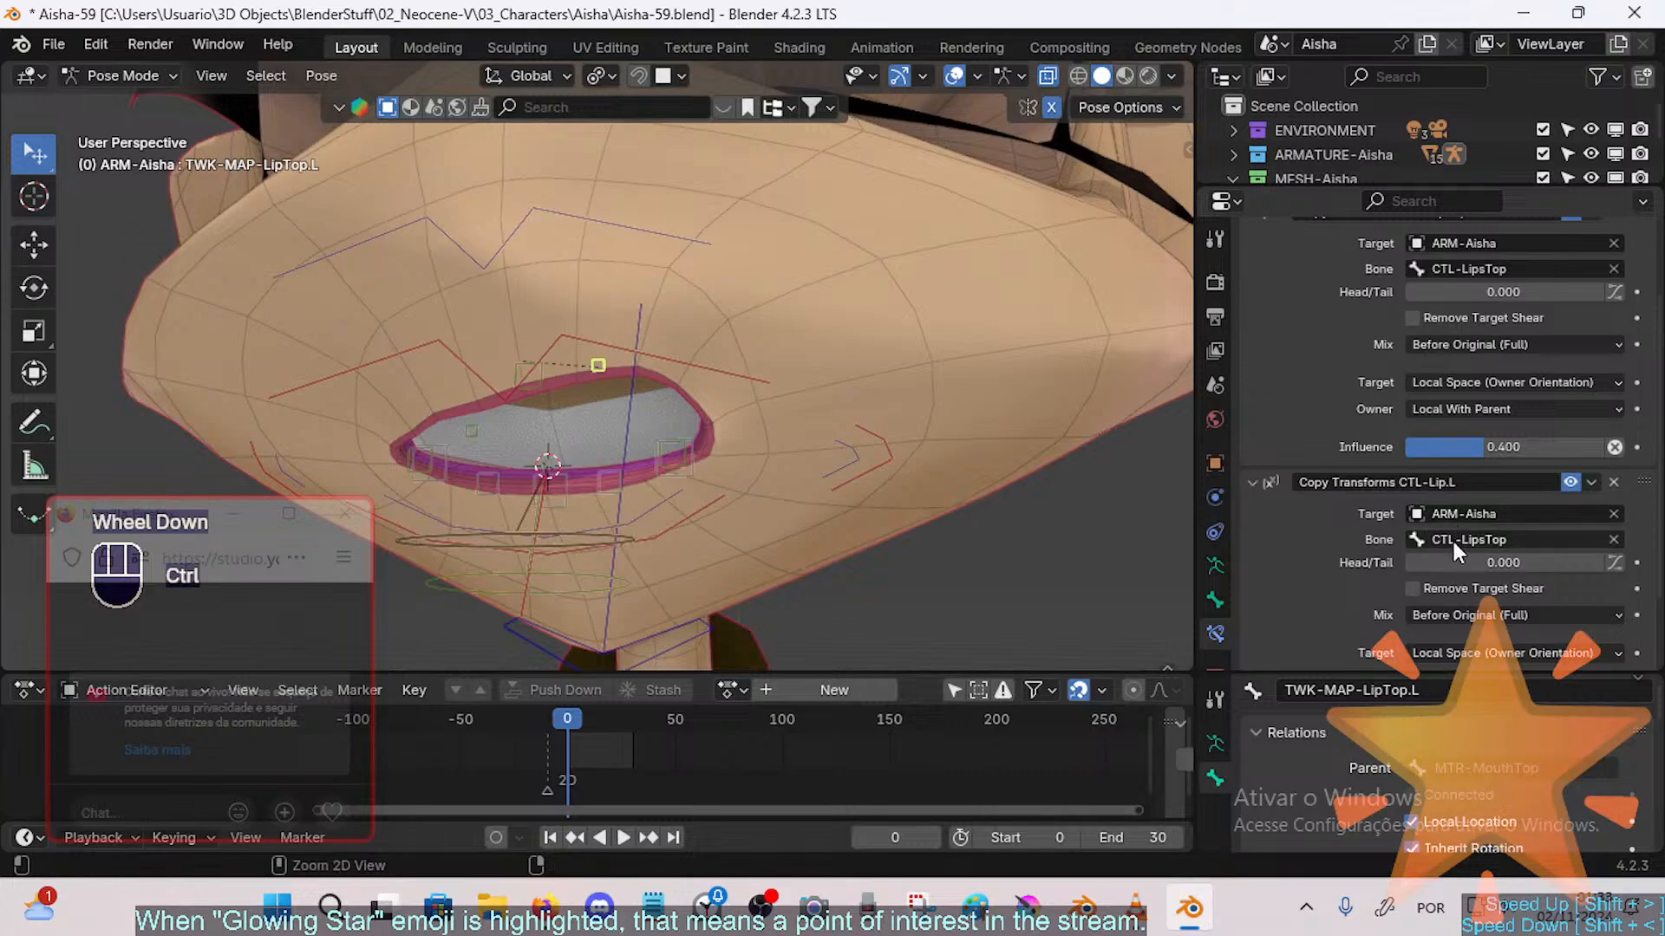
key(ctrl+v)
scroll(1419, 610, down, 2)
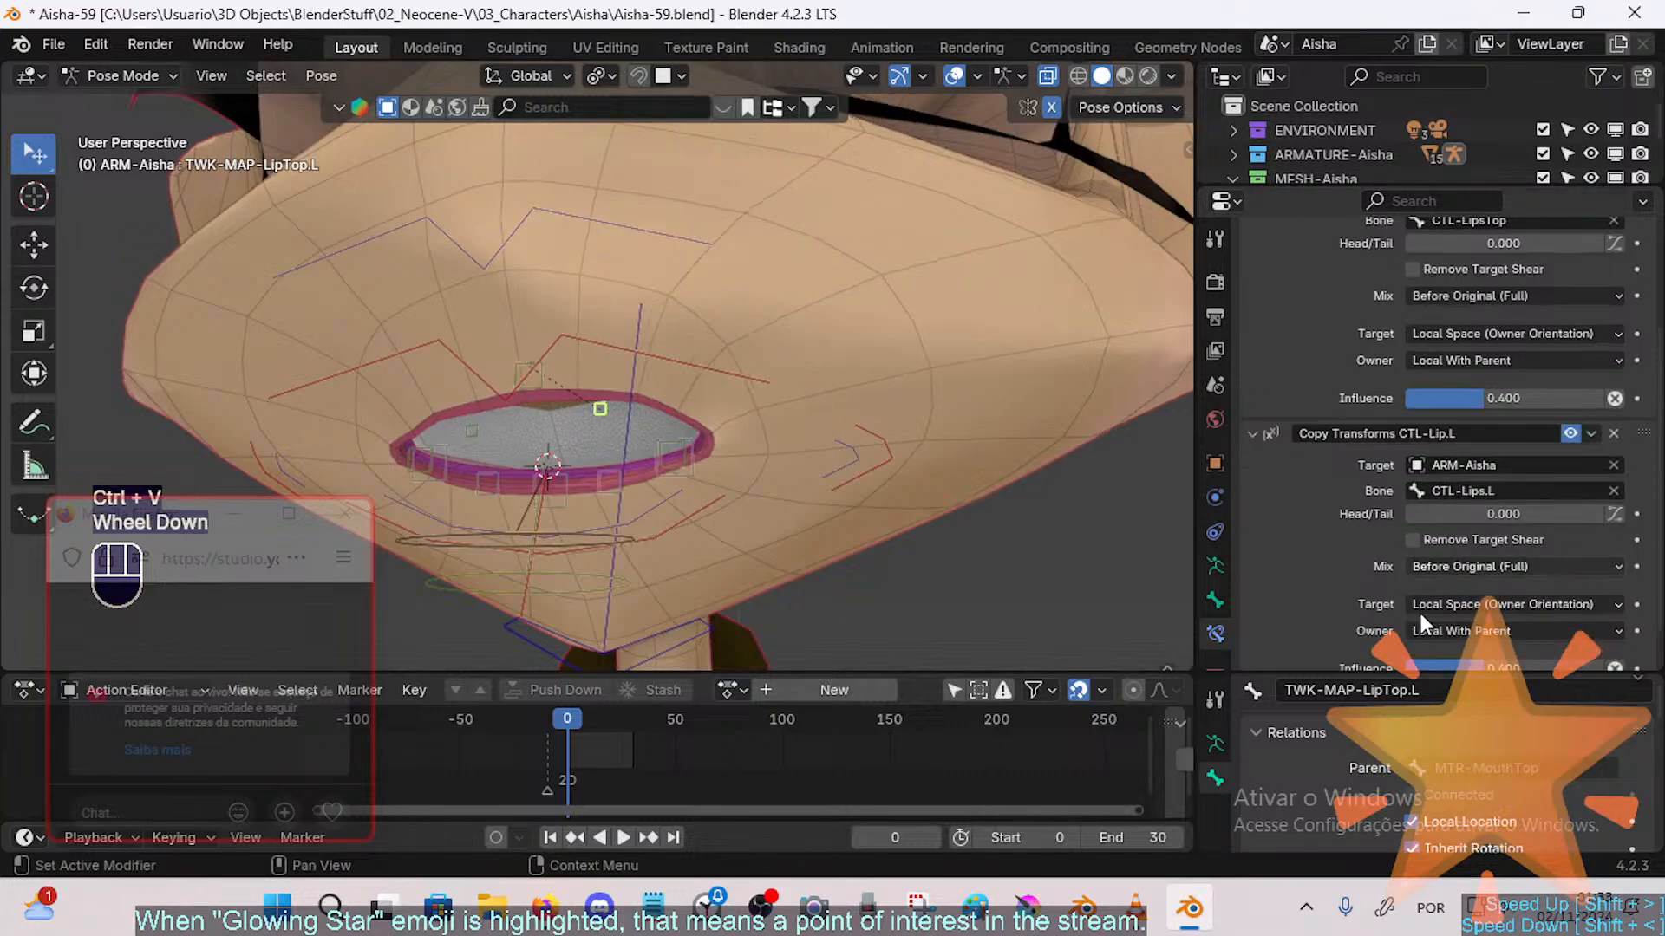
Step: Check the Mix options of Copy Transforms CTL-Lip.L, keeping Before Original (Full), and preview a move of TWK-MAP-LipTop.L
click(1438, 517)
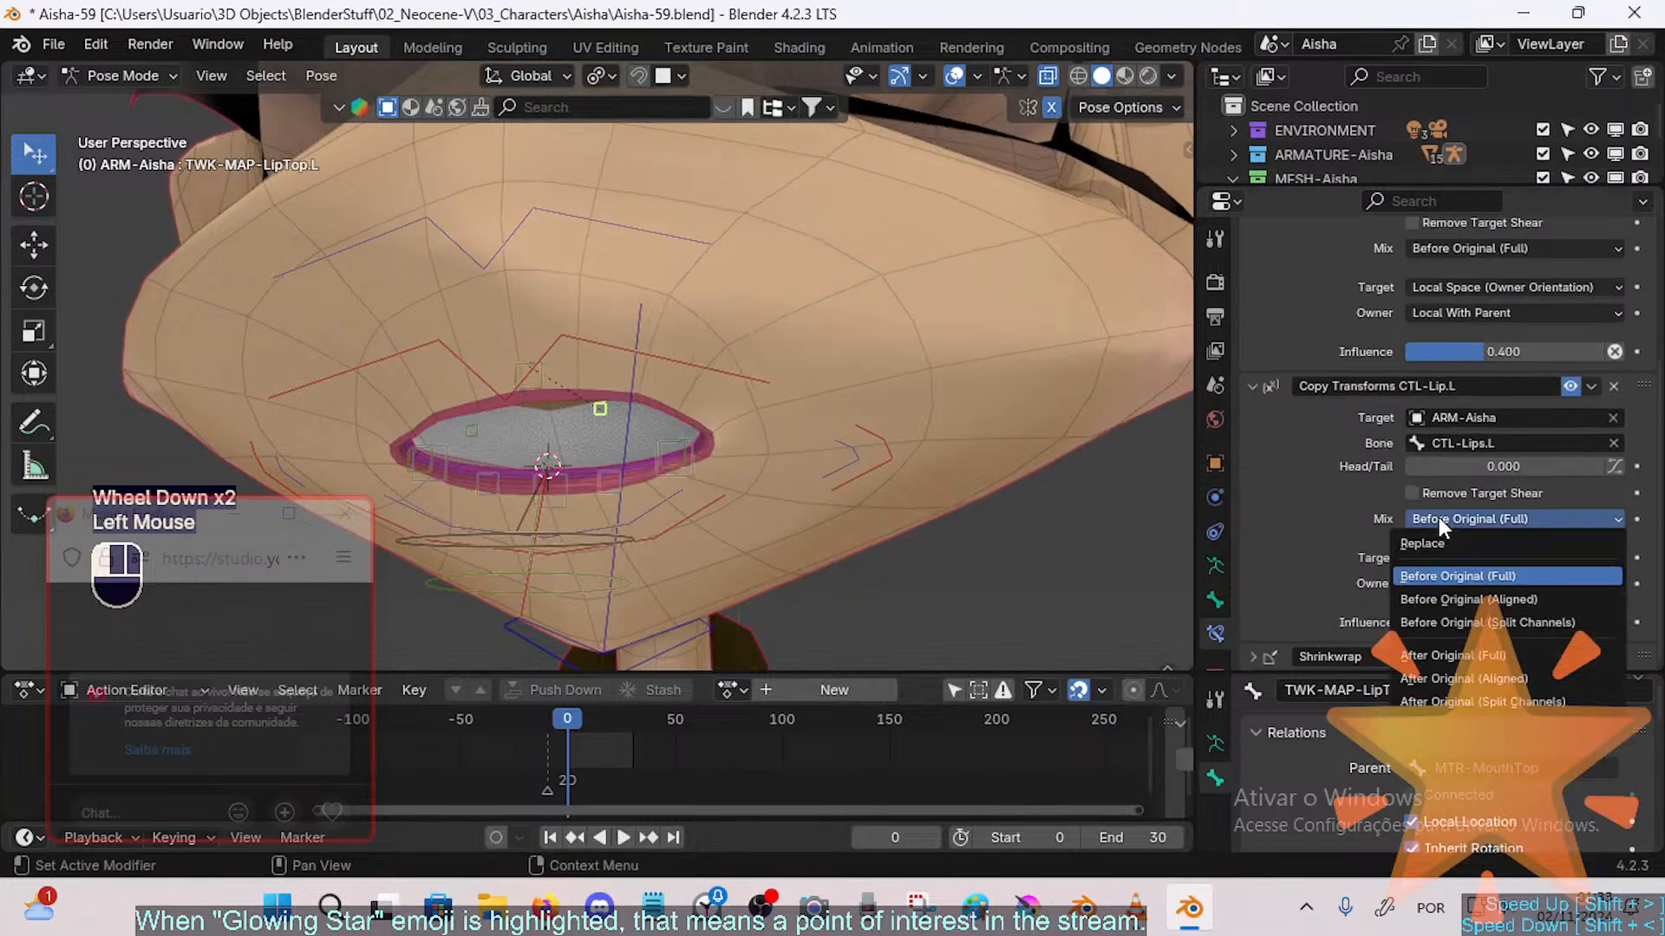
click(1428, 575)
key(g)
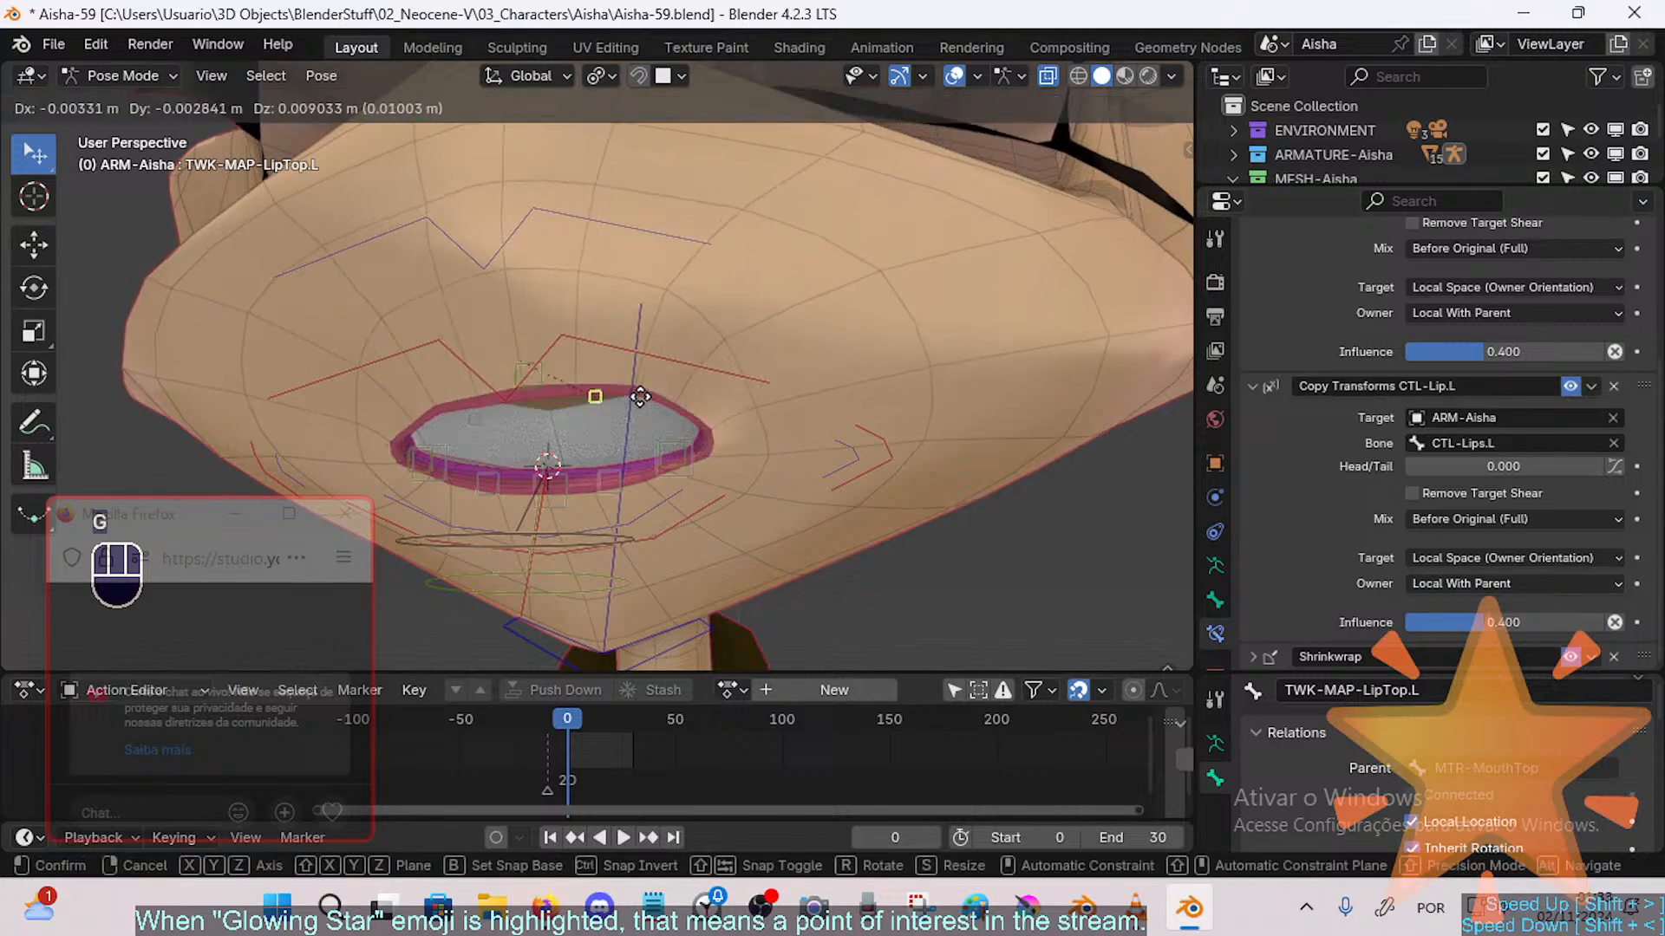
key(Escape)
scroll(1495, 560, down, 1)
Step: Set the influence of Copy Transforms CTL-Lip.L to 0.511 and preview a move of TWK-MAP-LipTop.L
click(1488, 557)
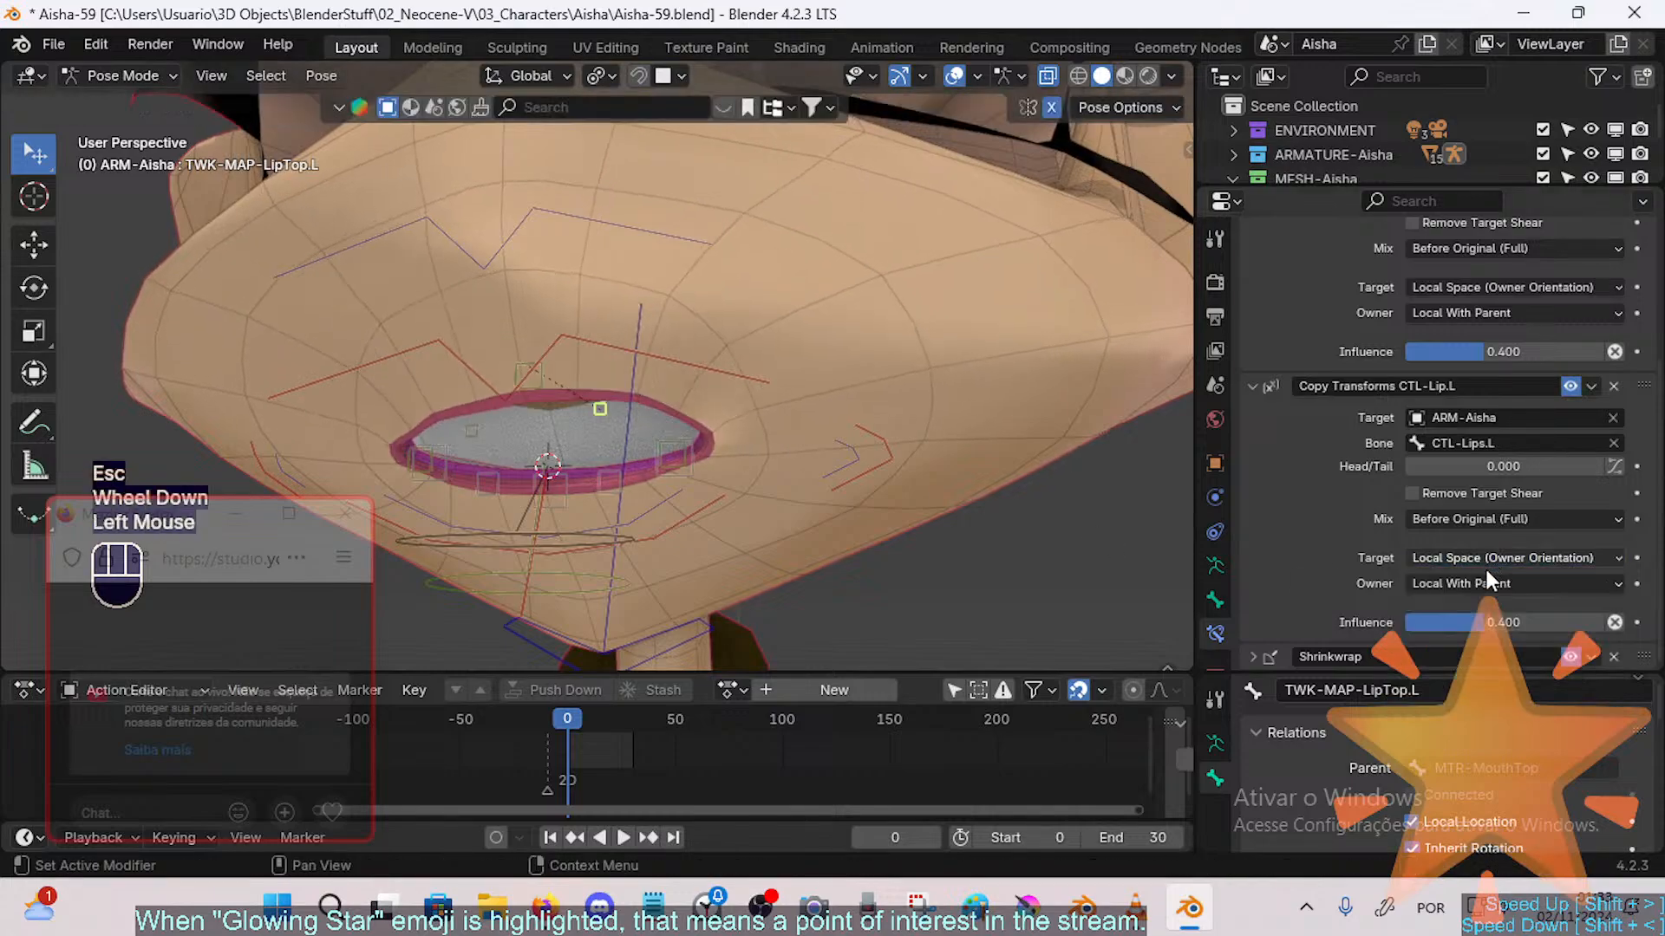
drag(1589, 626, 1507, 617)
key(g)
key(Escape)
Step: Review the space options of Copy Transforms CTL-Lip.L, keeping target Local Space (Owner Orientation) and owner Local With Parent
click(1487, 558)
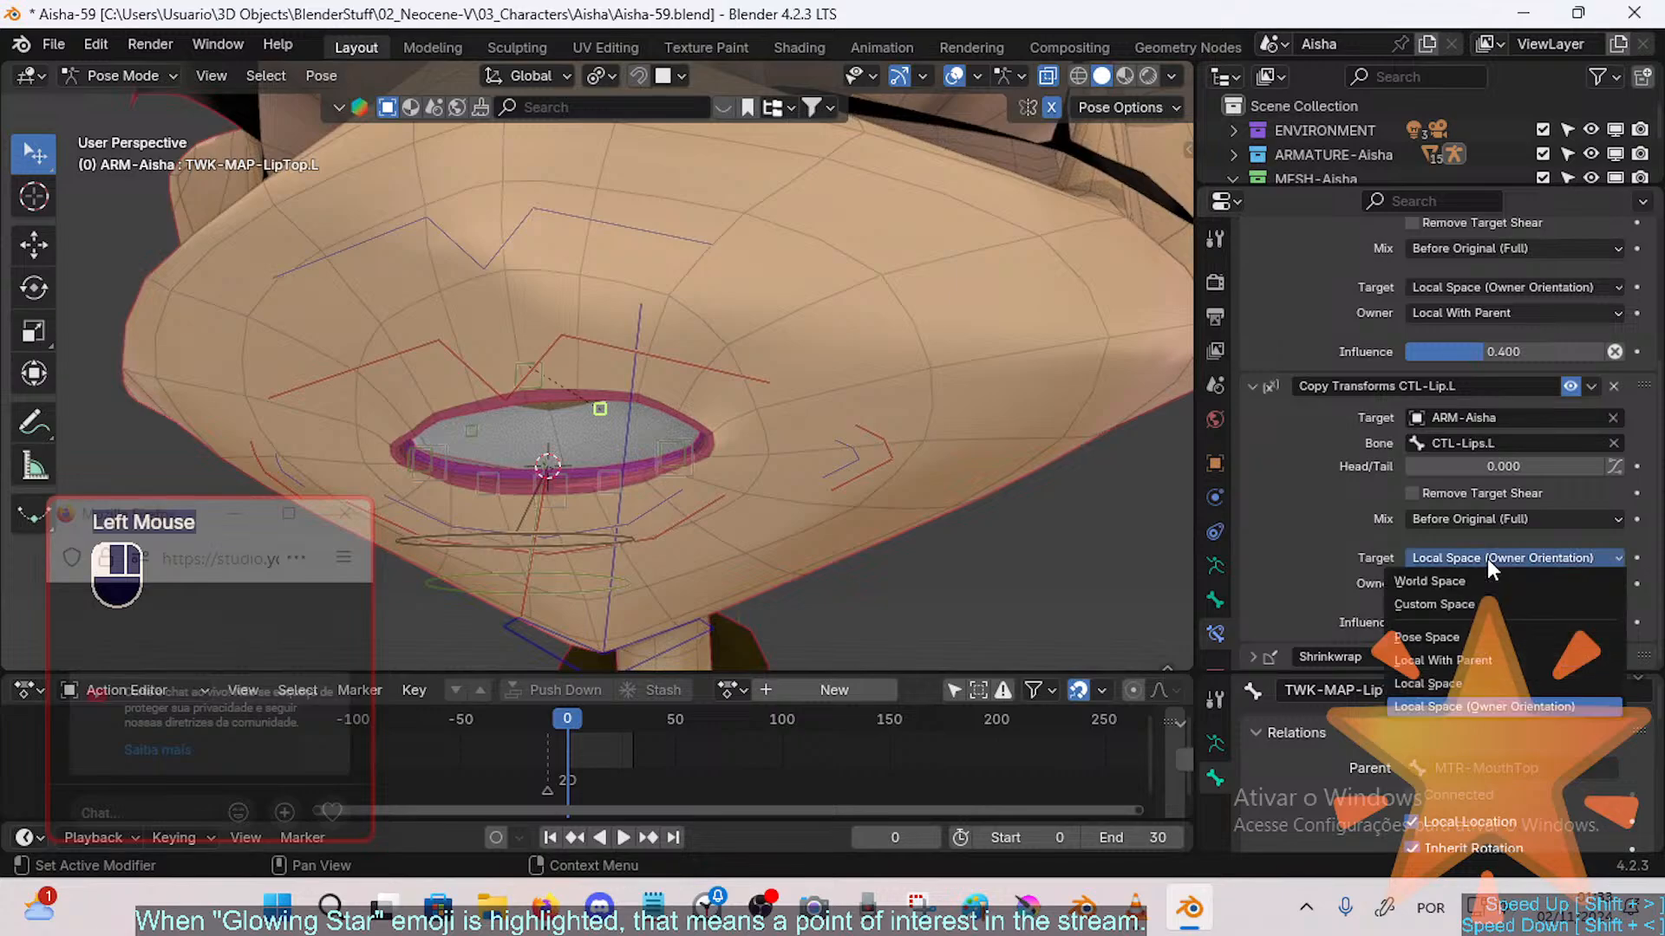
click(1449, 703)
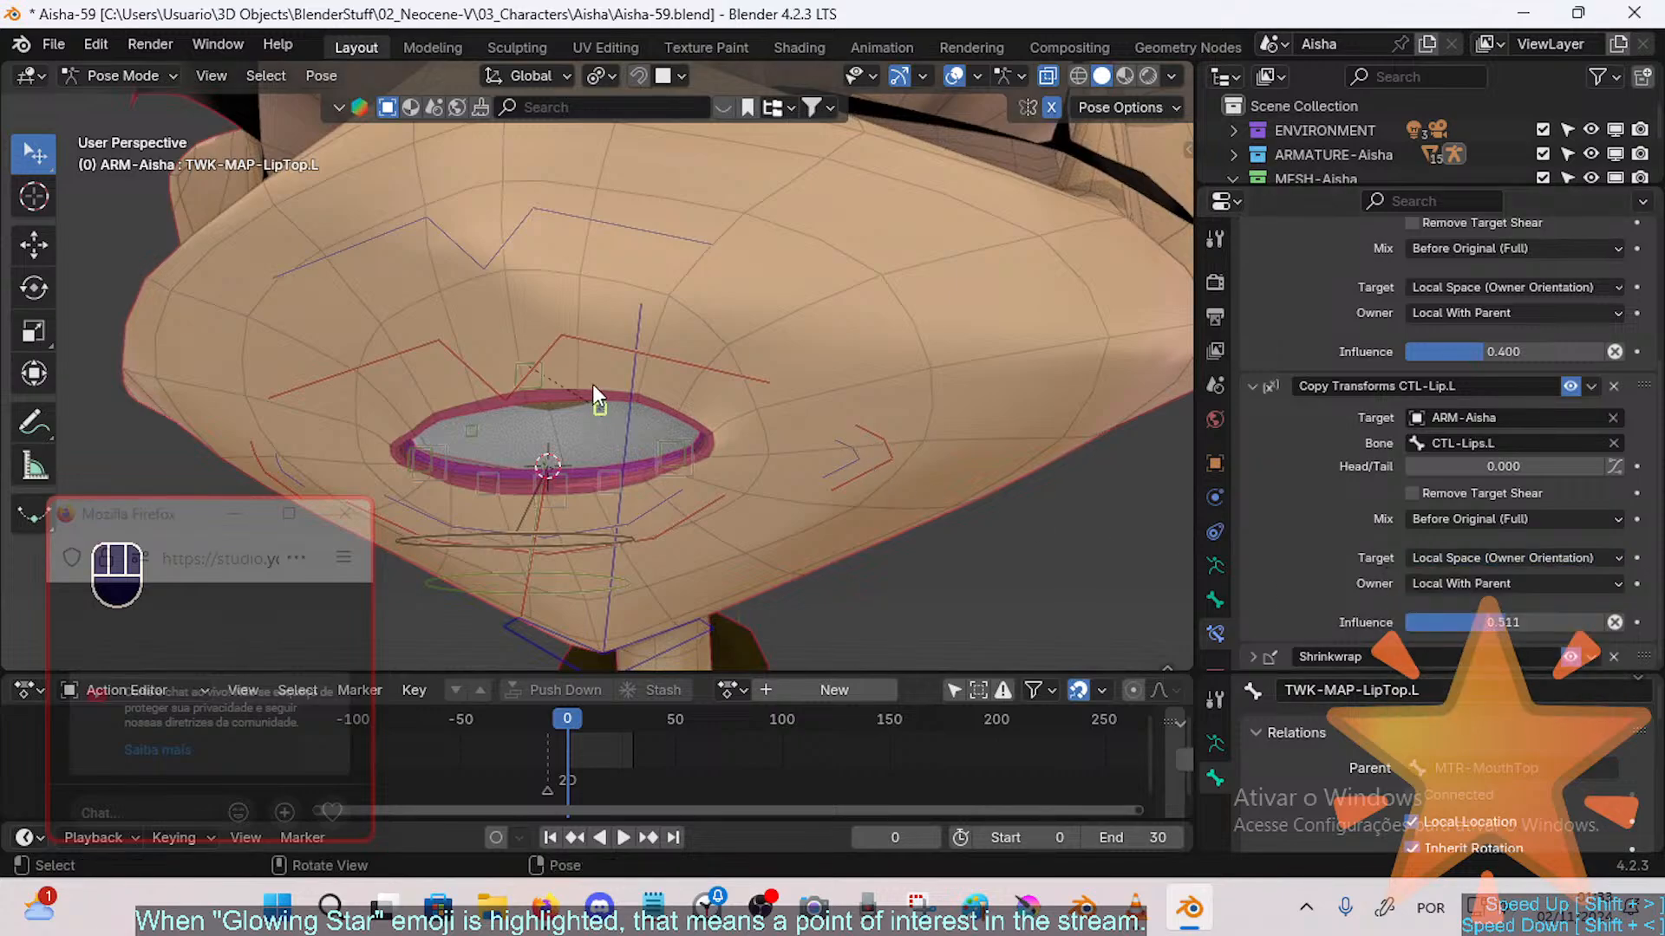
click(1429, 583)
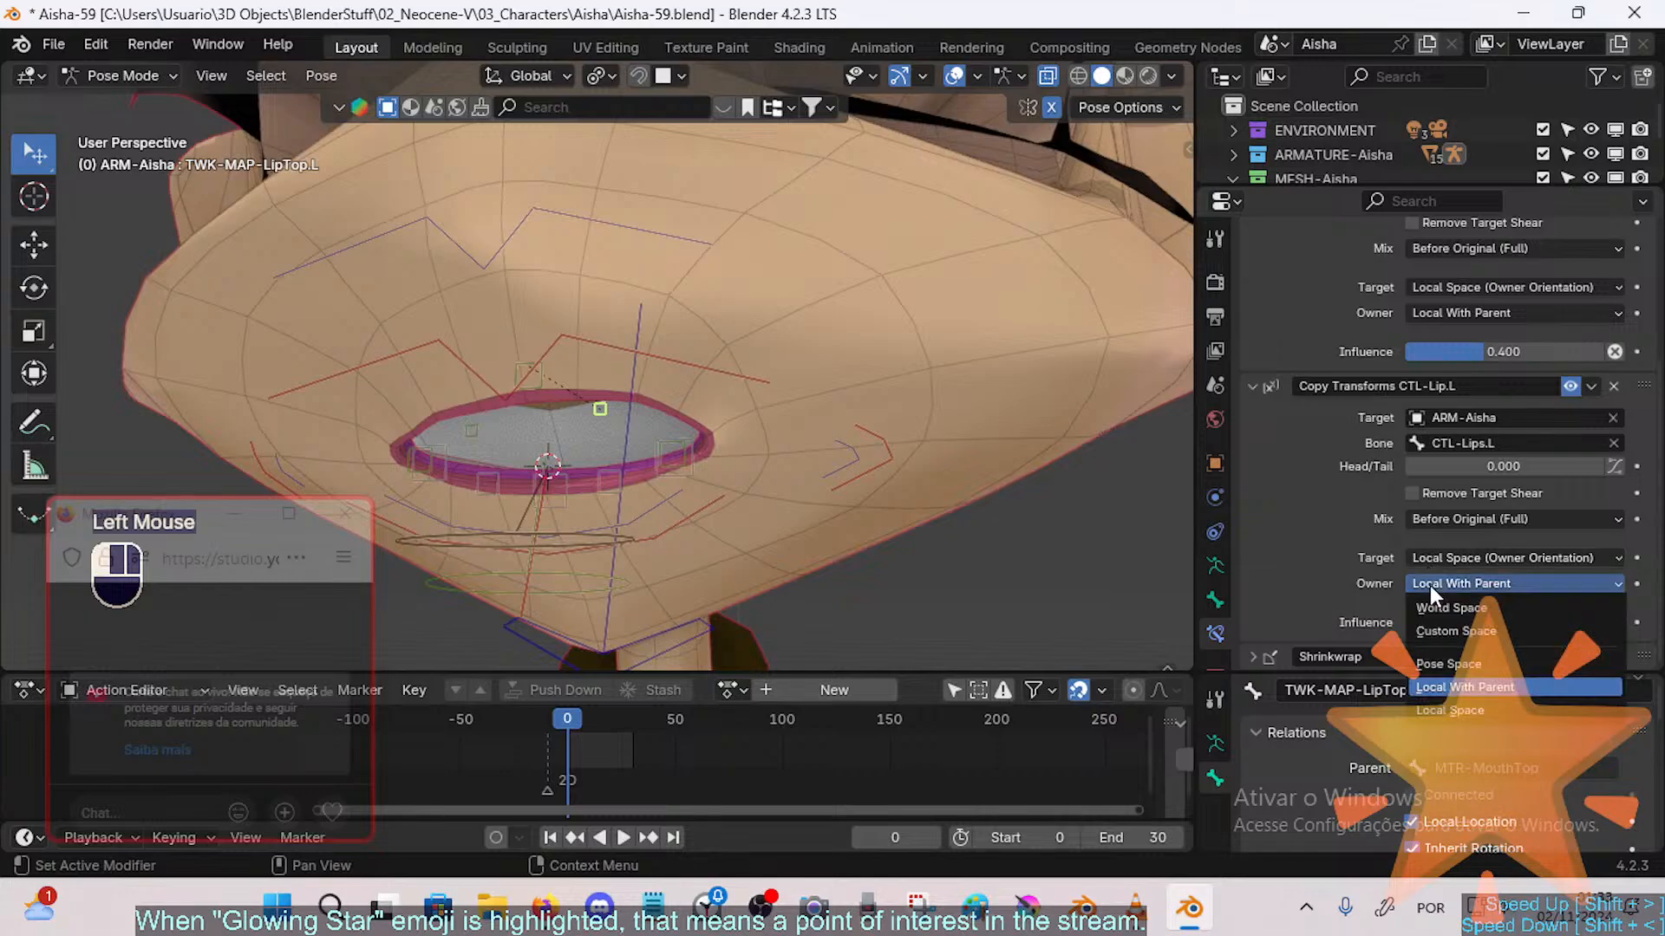
click(1453, 689)
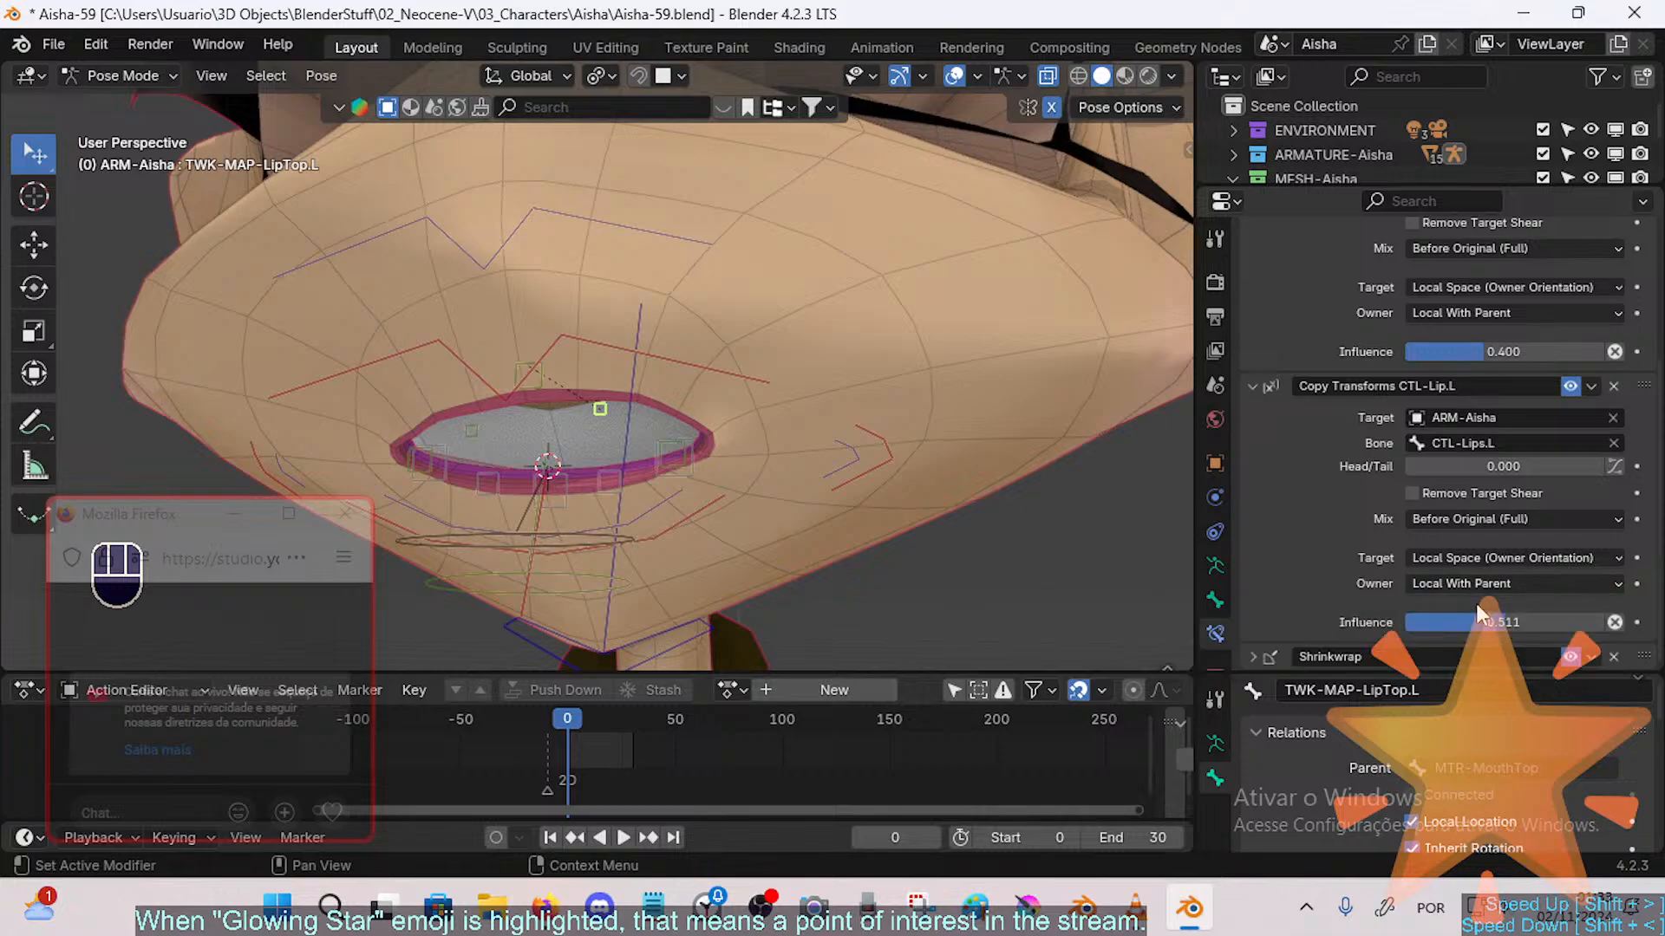
Step: Move MTR-Mouth.L outward to test the widened mouth corners and select TWK-MAP-LipTop.L to inspect its constraints
click(876, 446)
key(g)
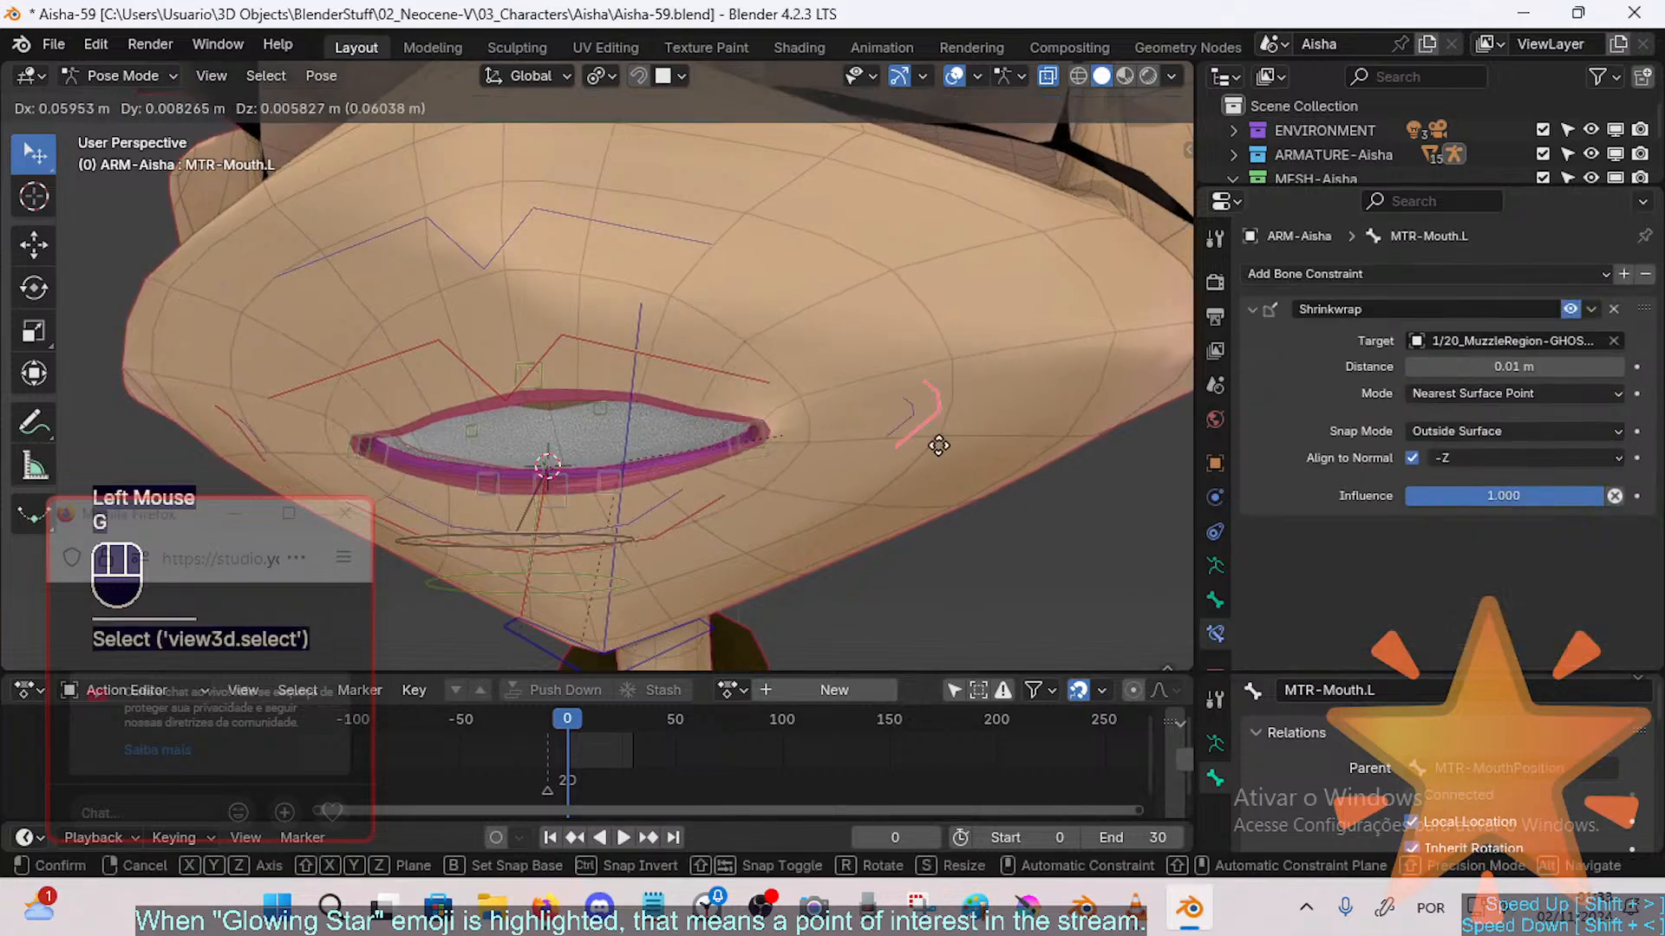
click(959, 451)
double_click(600, 409)
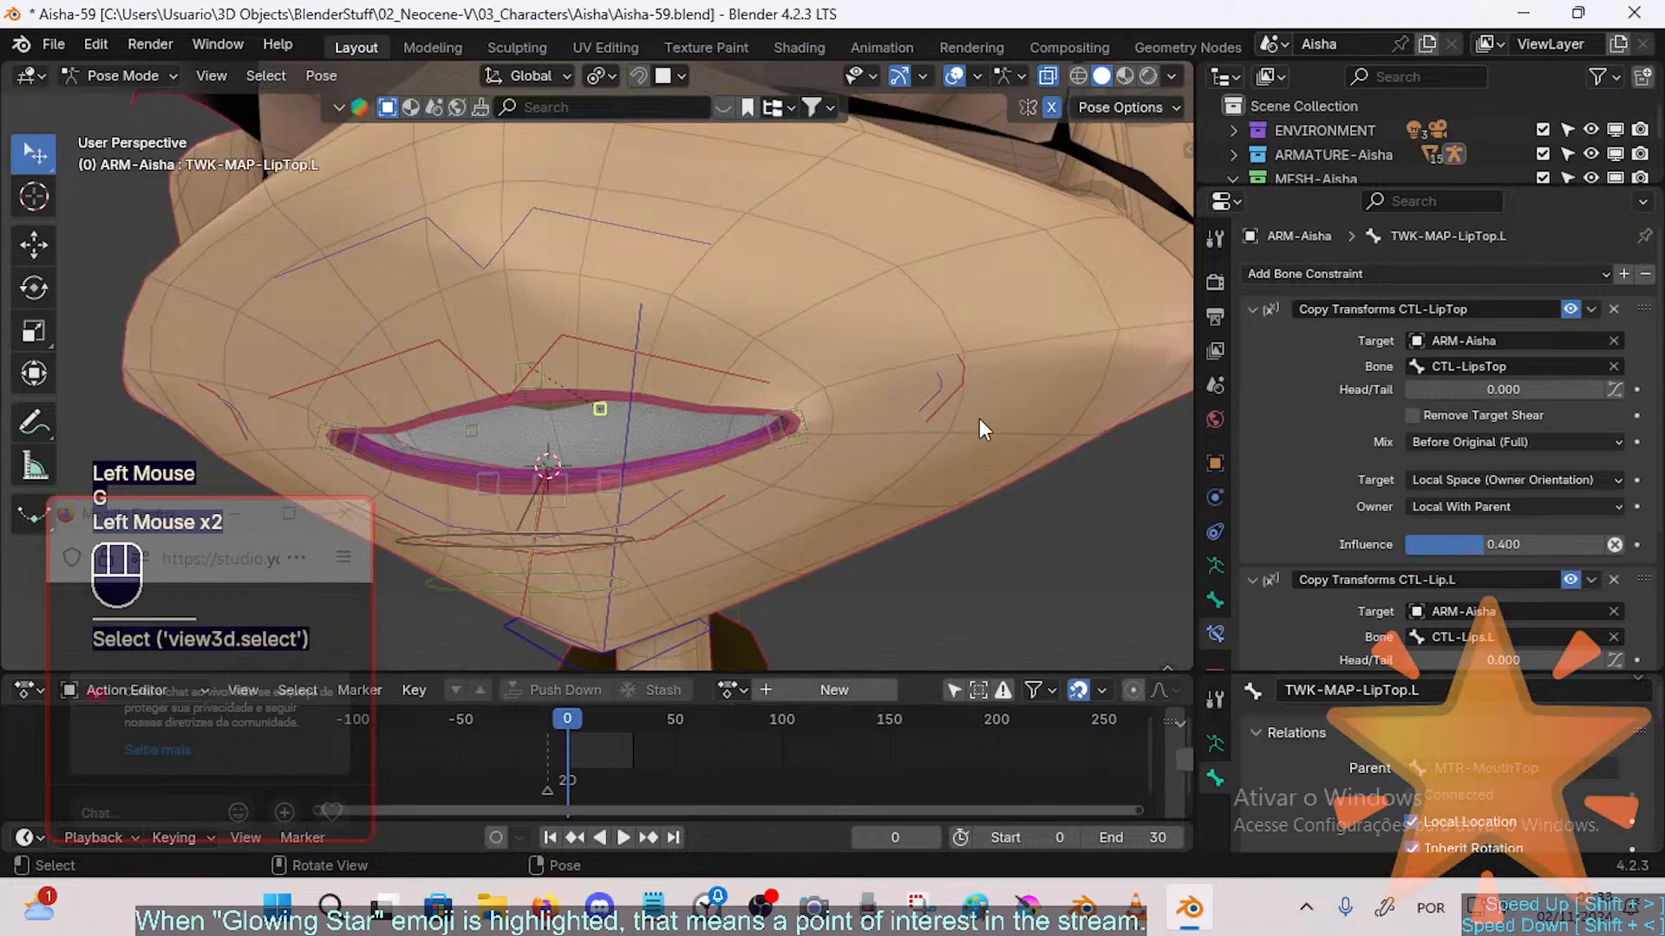
Step: Move MTR-Mouth.L slightly inward to test the mouth corner and inspect the constraints of TWK-MAP-LipTop.L
click(970, 378)
key(g)
click(932, 343)
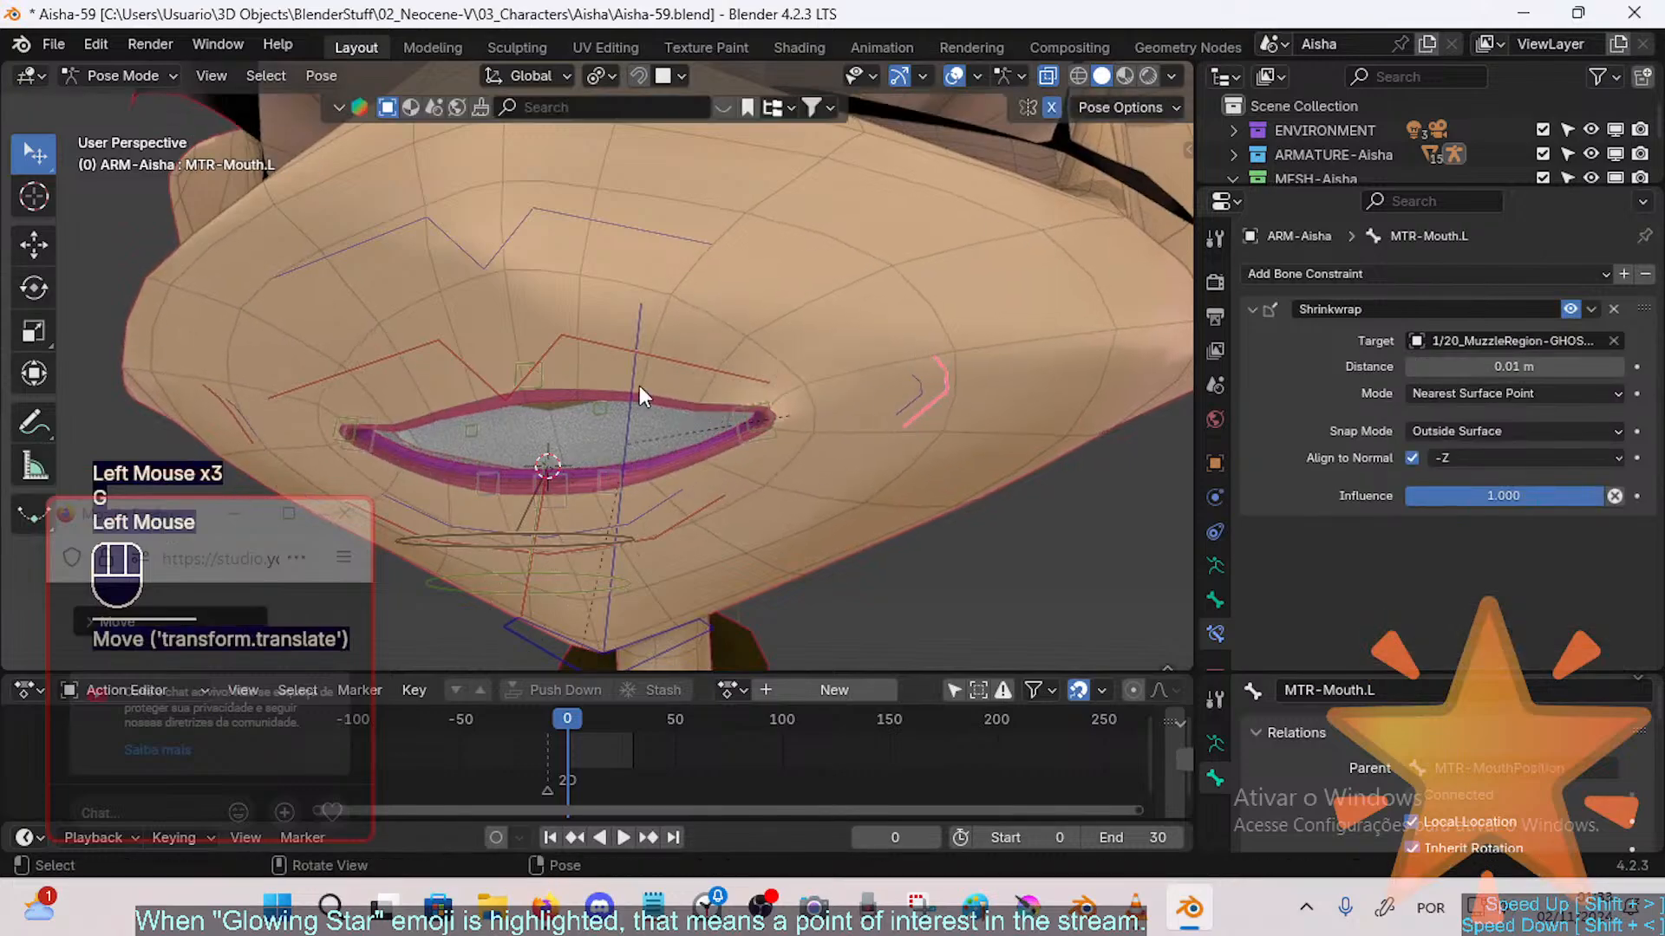
double_click(603, 408)
scroll(1478, 451, down, 3)
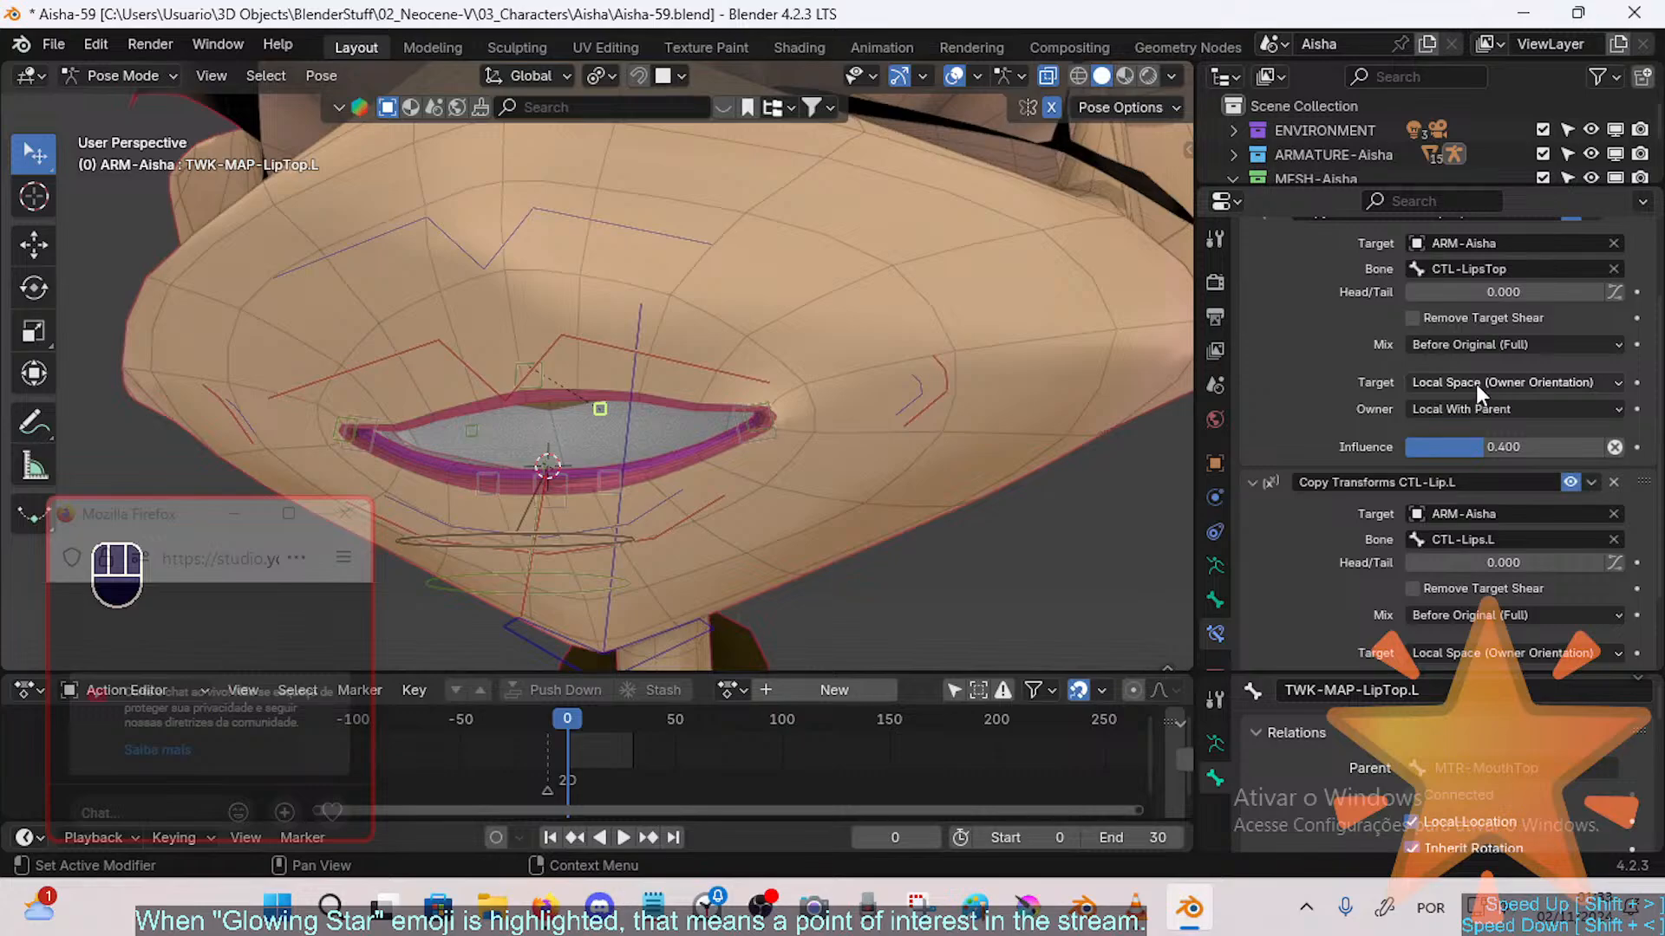
Step: Shift MTR-Mouth.L a little farther inward and select TWK-MAP-LipTop.L to check how the upper lip follows
shift+middle_drag(881, 409, 944, 439)
click(957, 404)
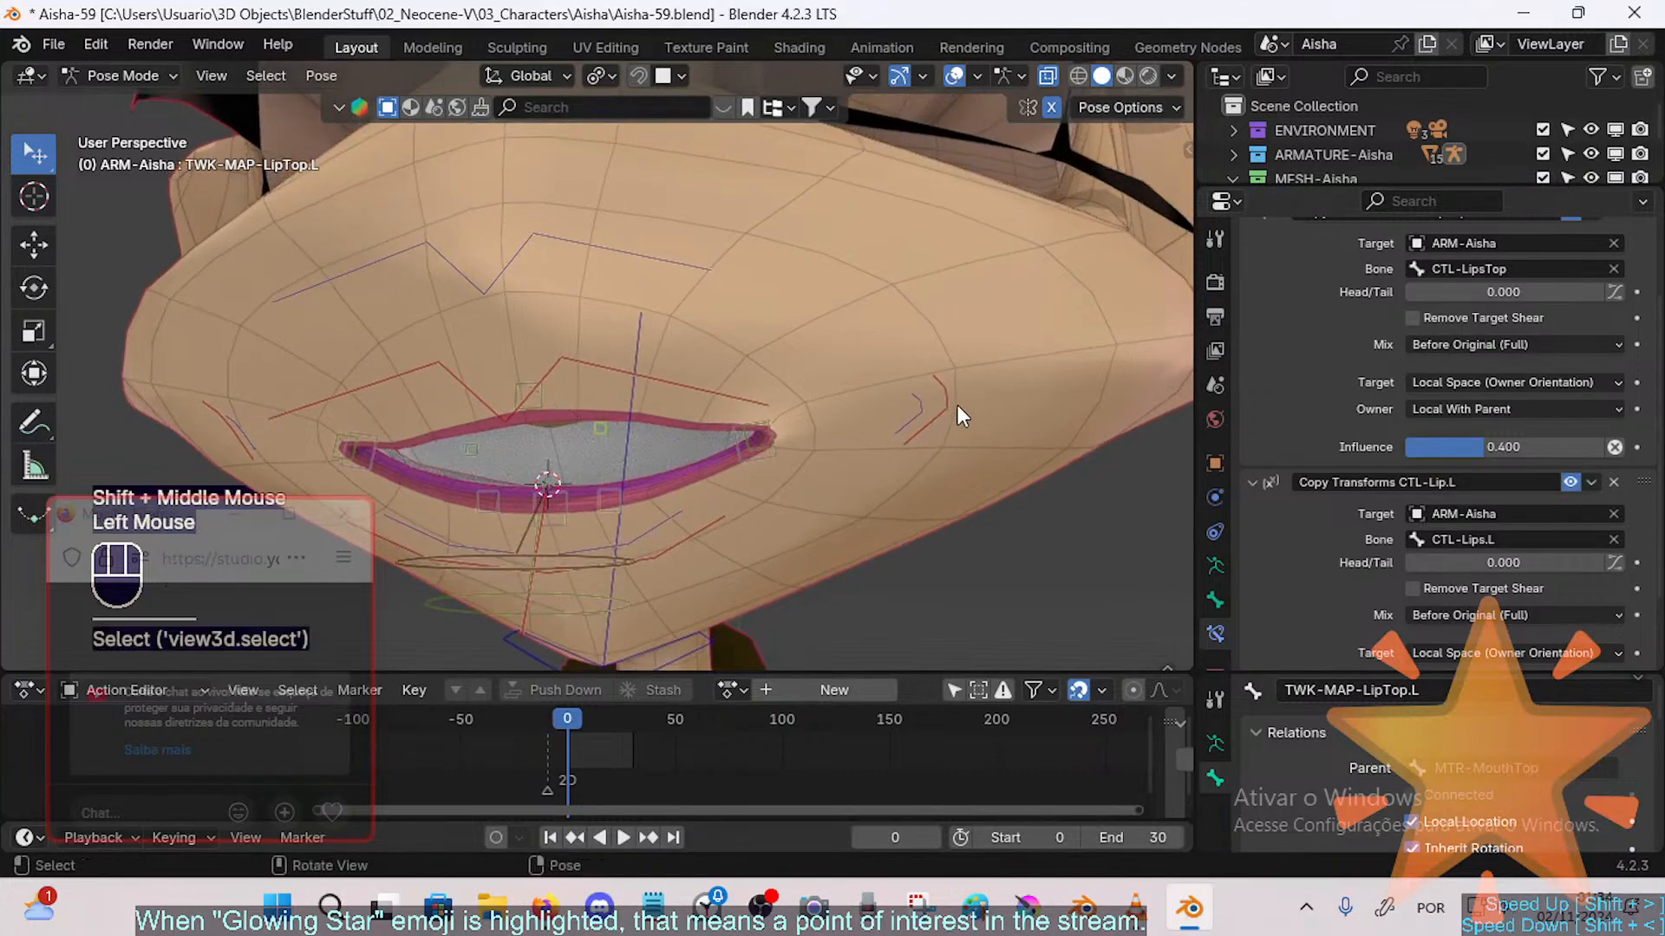
click(957, 404)
key(g)
click(928, 403)
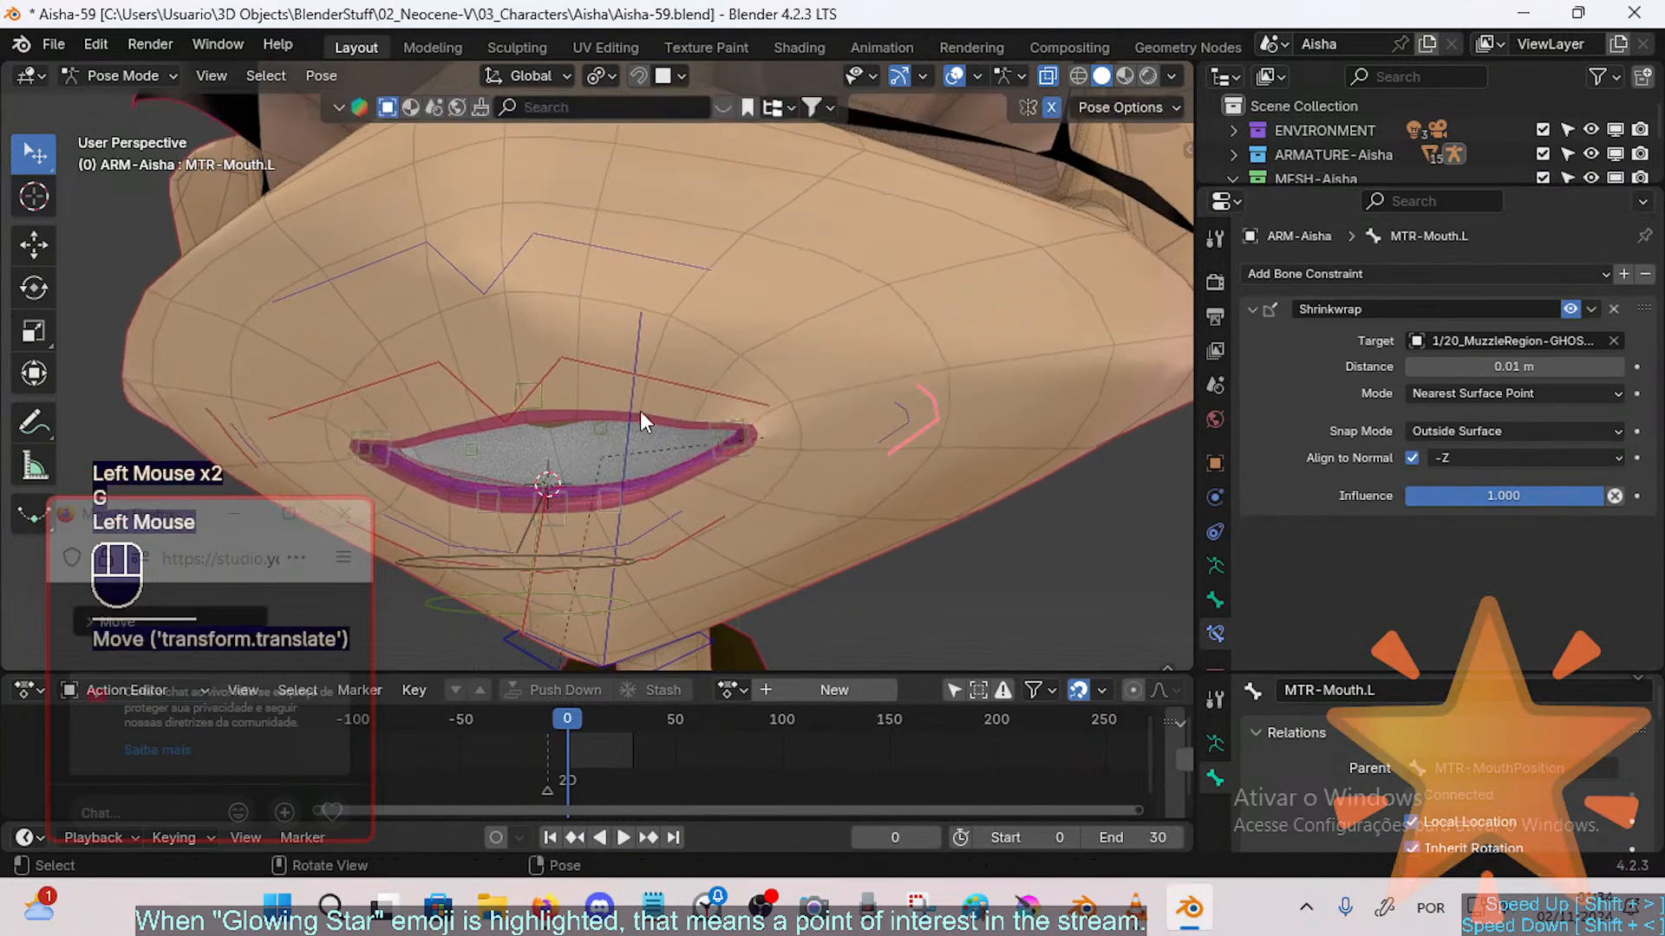
double_click(580, 426)
Step: Swing MTR-Mouth.L inward and back outward to test the lip deformation, and reselect TWK-MAP-LipTop.L
click(928, 413)
key(g)
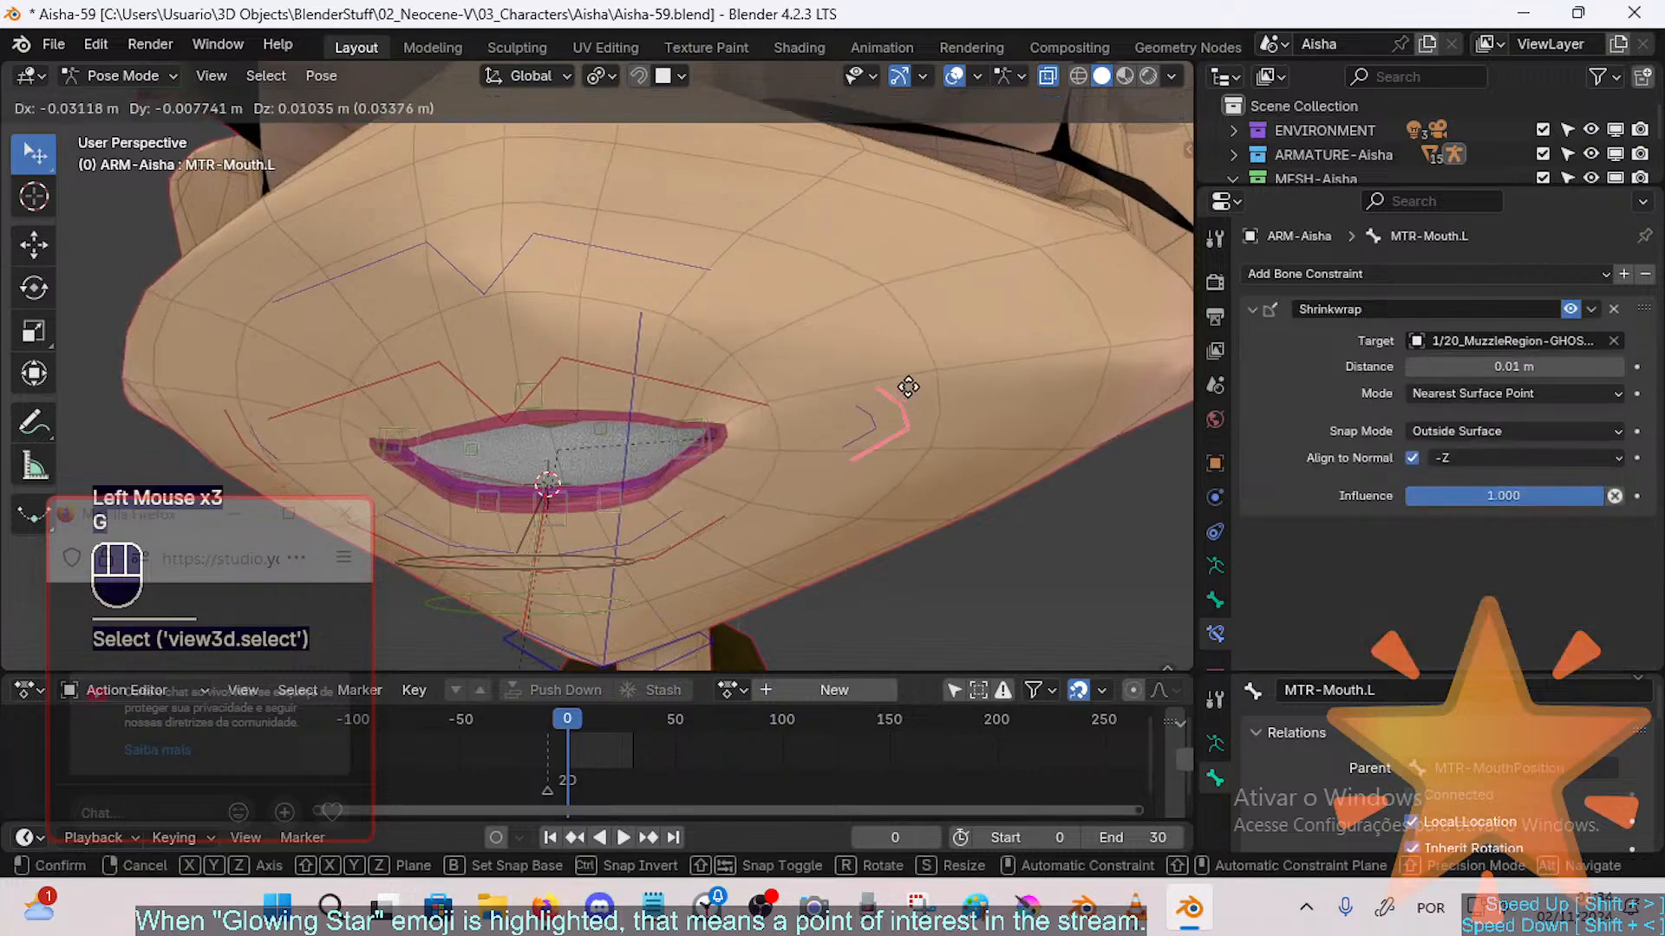
click(895, 398)
key(g)
click(893, 394)
double_click(600, 427)
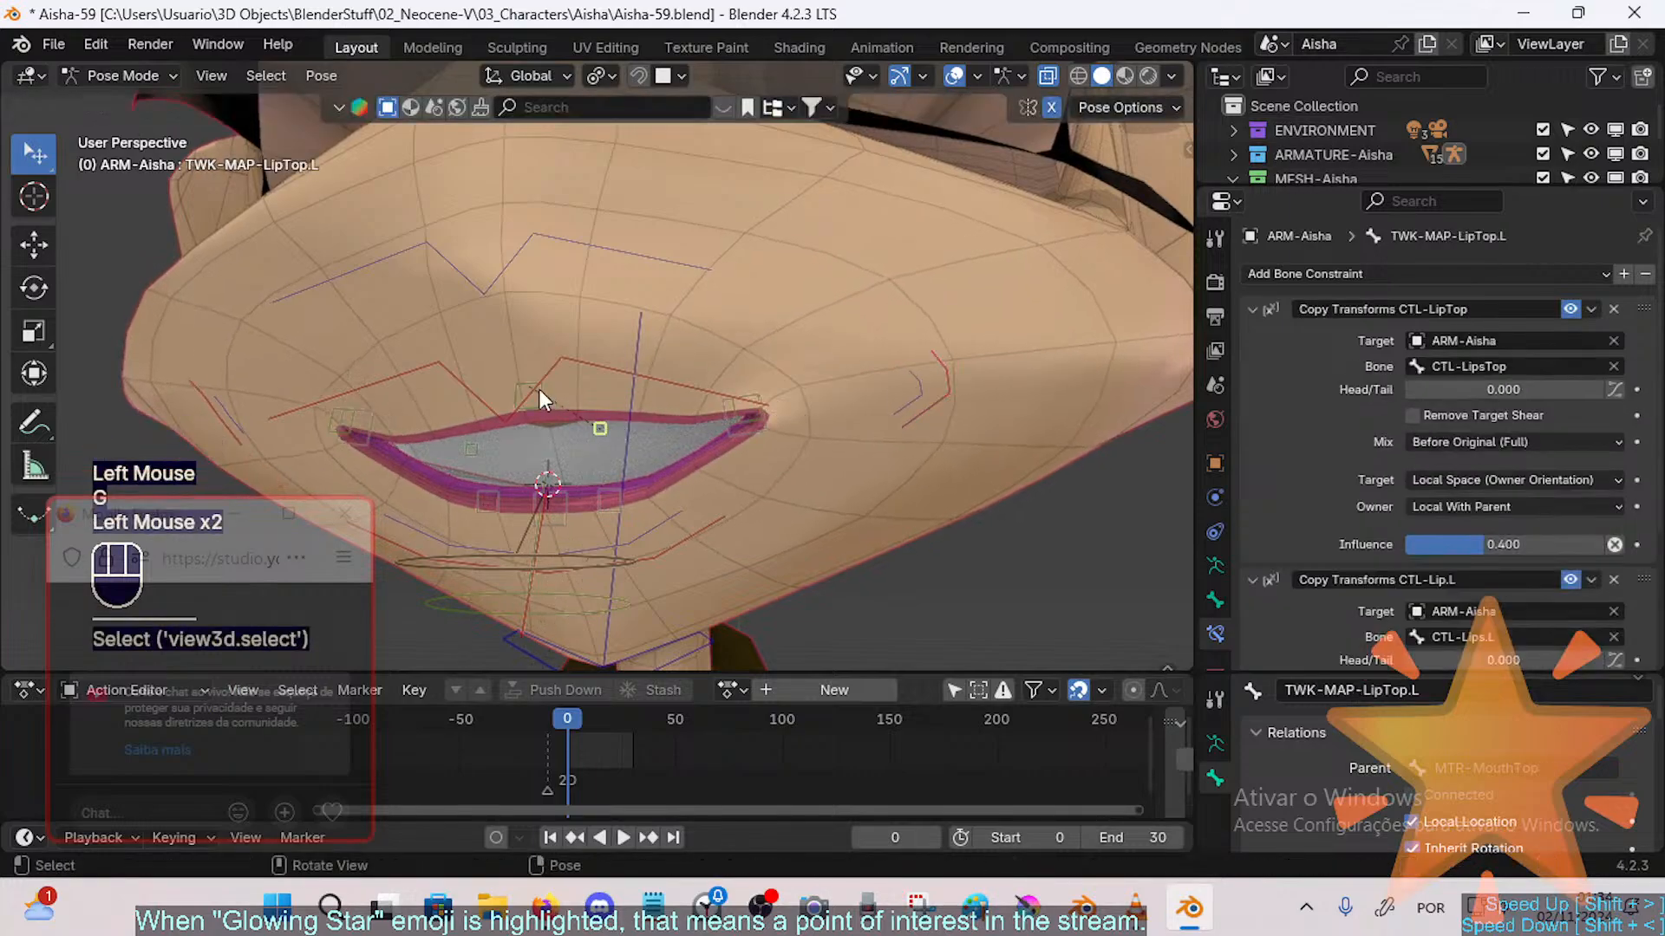
click(598, 430)
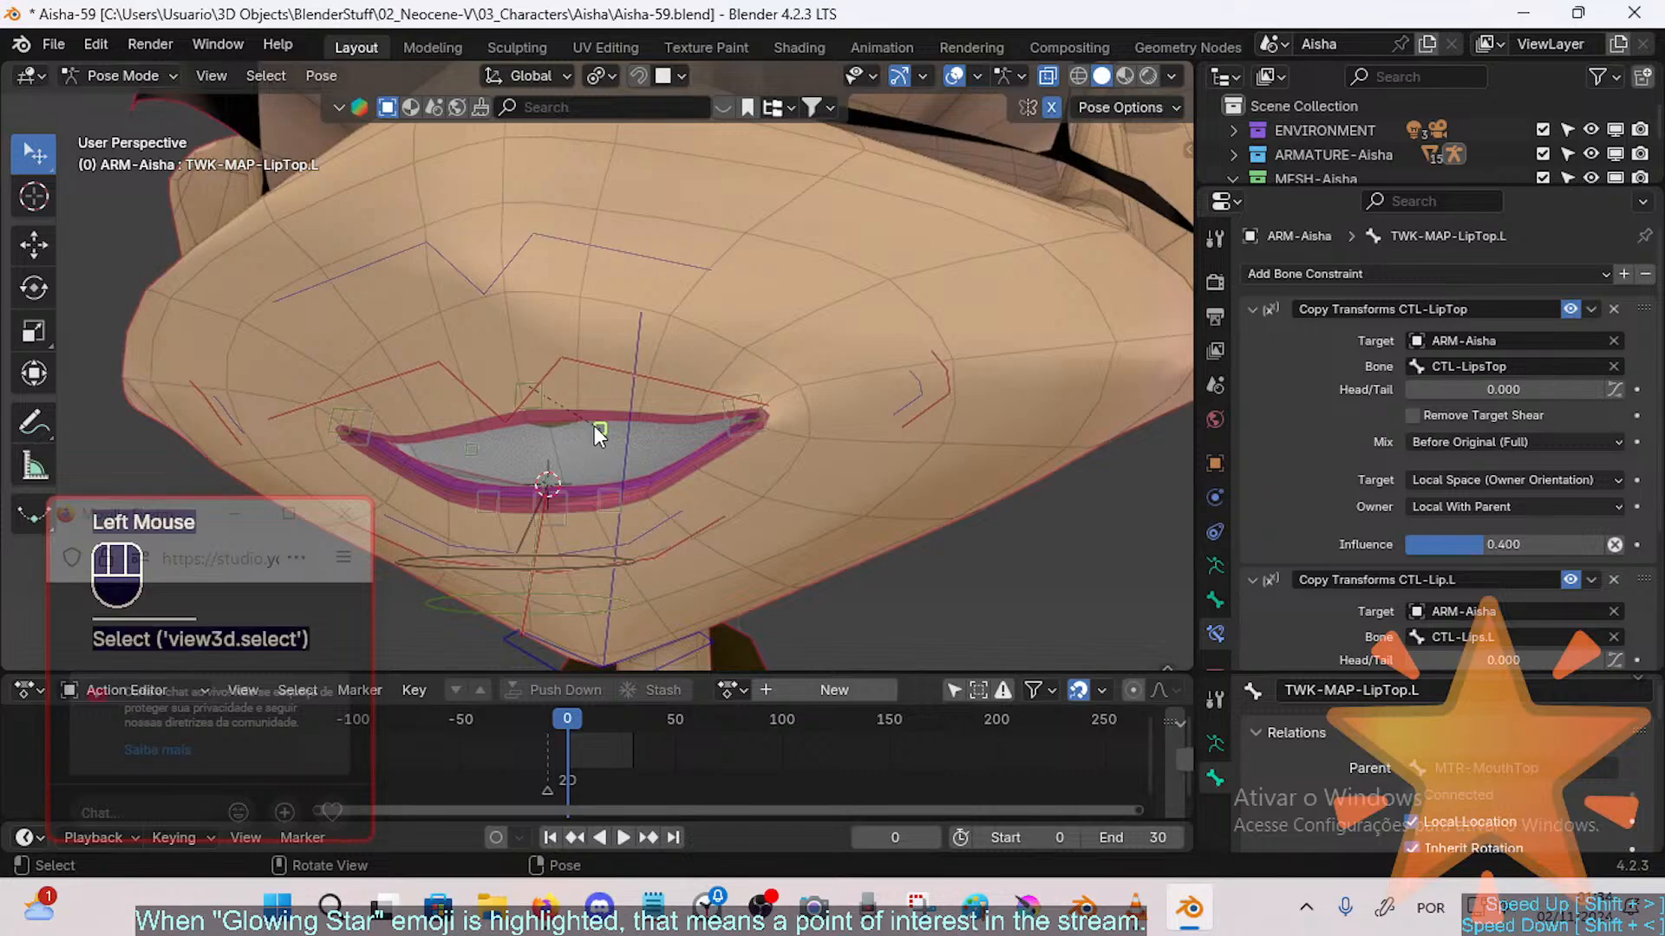
Step: Move CTL-Lips.L to preview how the lip control alone deforms the mouth corner
click(945, 367)
click(902, 380)
key(g)
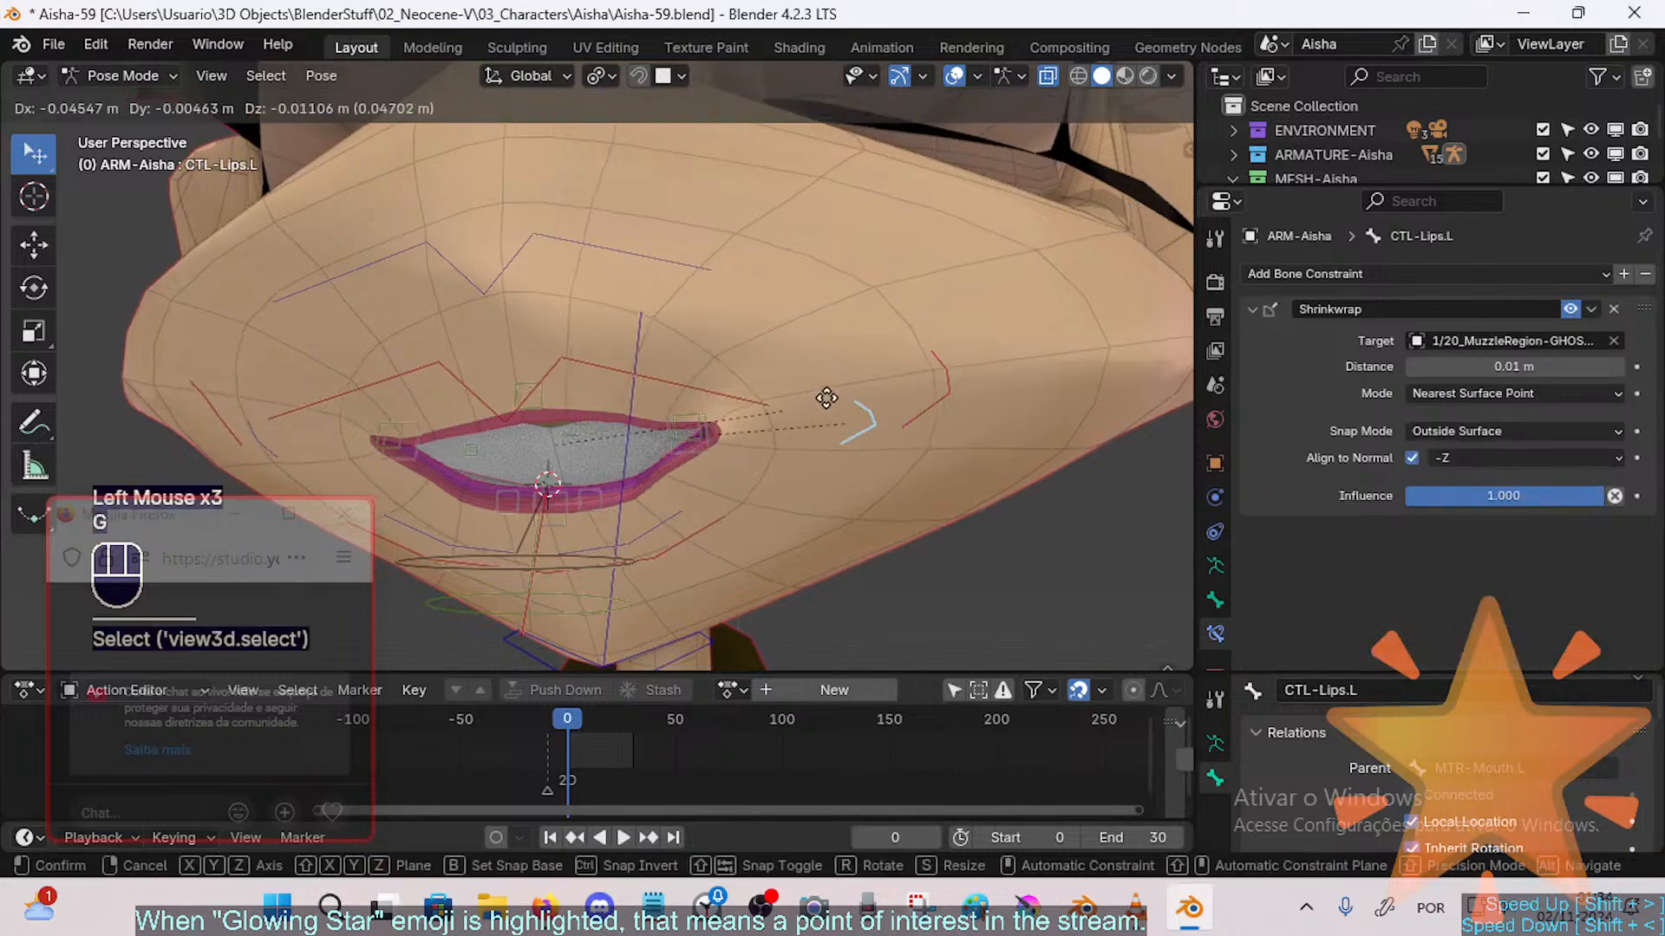
click(941, 383)
click(945, 386)
Step: Clear all pose transforms and move CTL-Lips.L and MTR-Mouth.L outward and up to test the closed mouth
key(a)
key(alt+g)
key(alt+g)
click(831, 467)
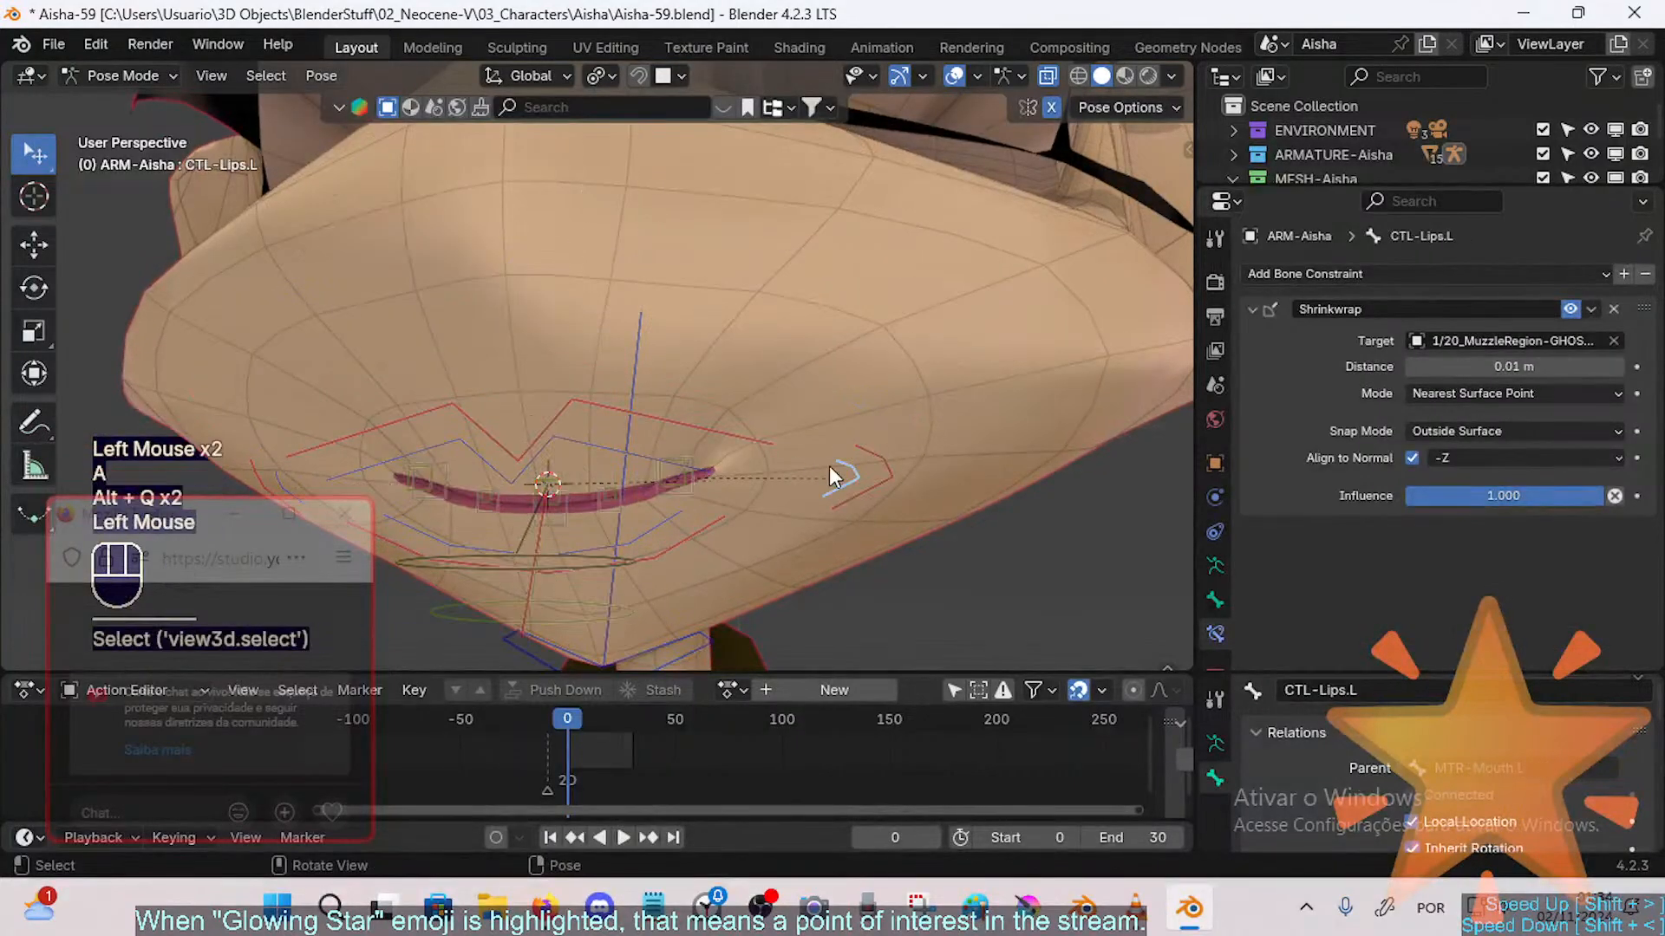
key(g)
click(910, 438)
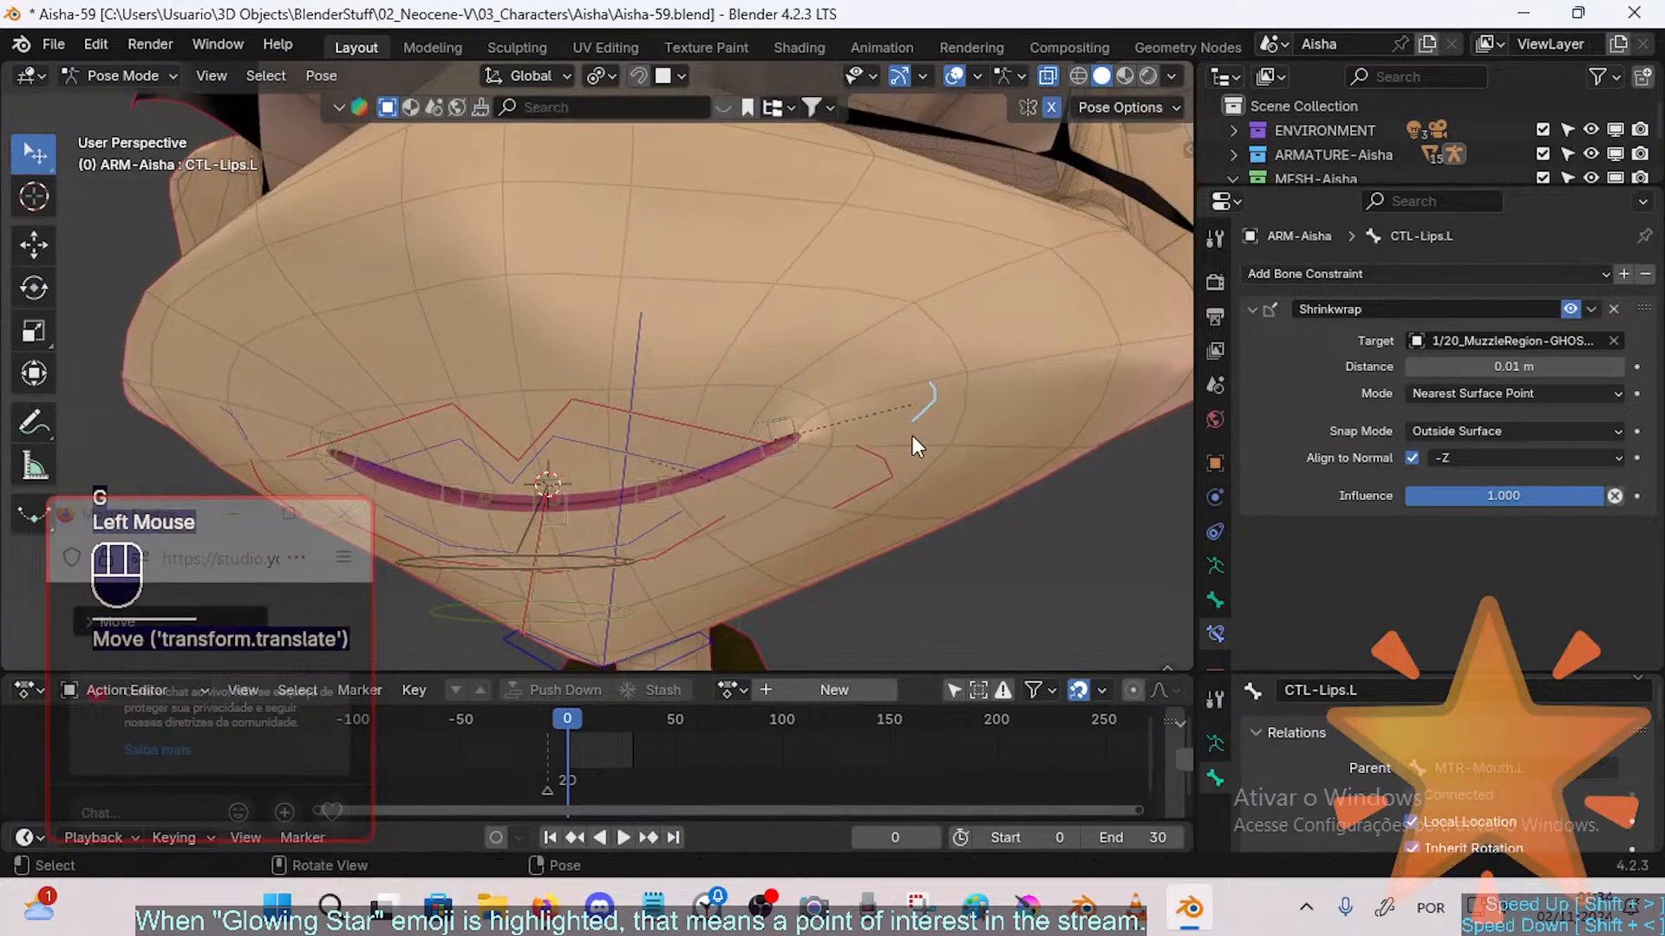
click(944, 431)
key(g)
click(933, 418)
Step: Reposition CTL-Lips.L to check the raised mouth corner from a lower viewing angle
click(939, 382)
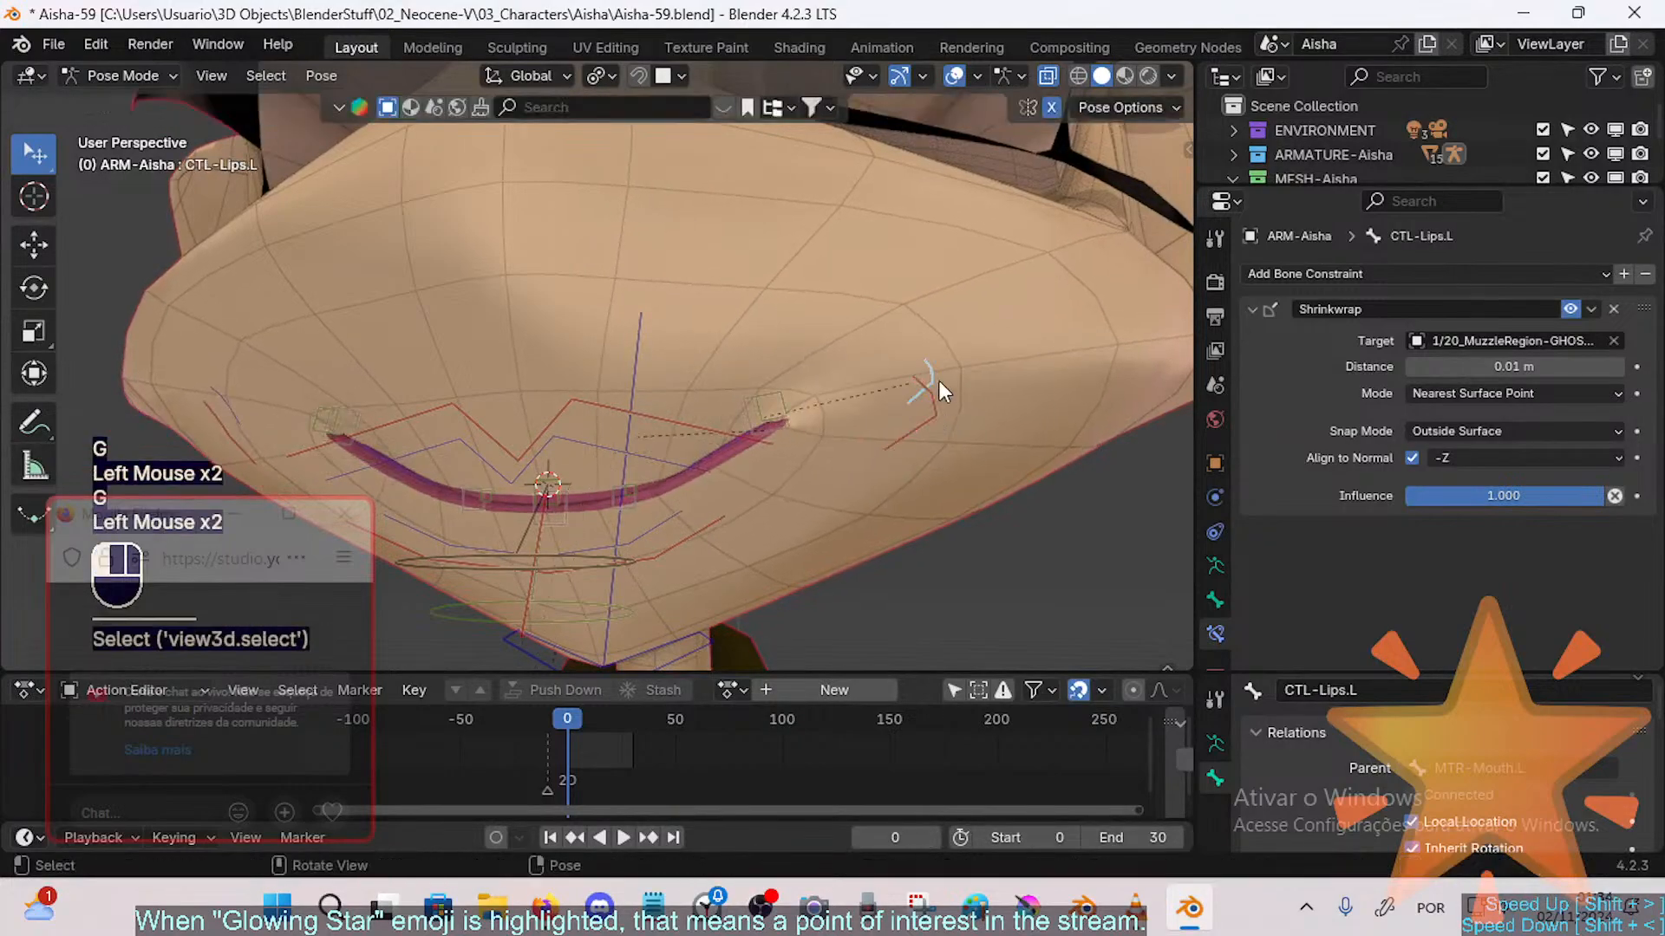
key(g)
middle_click(831, 422)
click(833, 465)
middle_drag(833, 465, 663, 467)
key(g)
click(732, 379)
Step: On TWK-MAP-LipTop.L, set Copy Transforms CTL-Lip.L to influence 0.684 and owner space Local Space
click(647, 480)
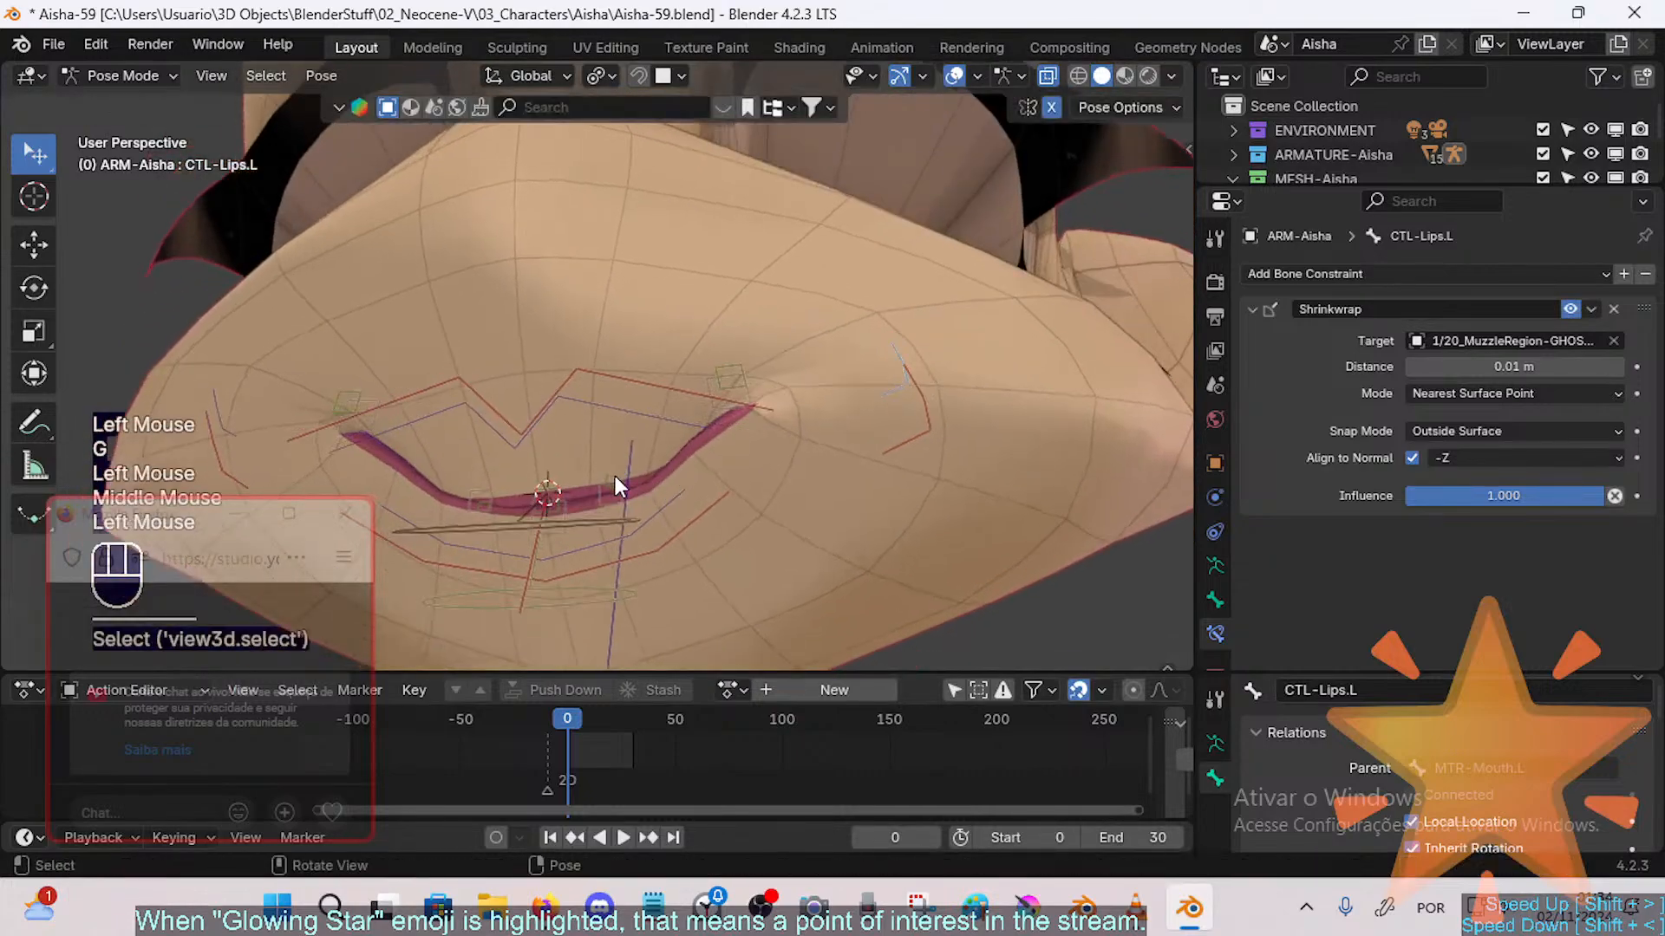
click(615, 477)
scroll(1367, 487, down, 3)
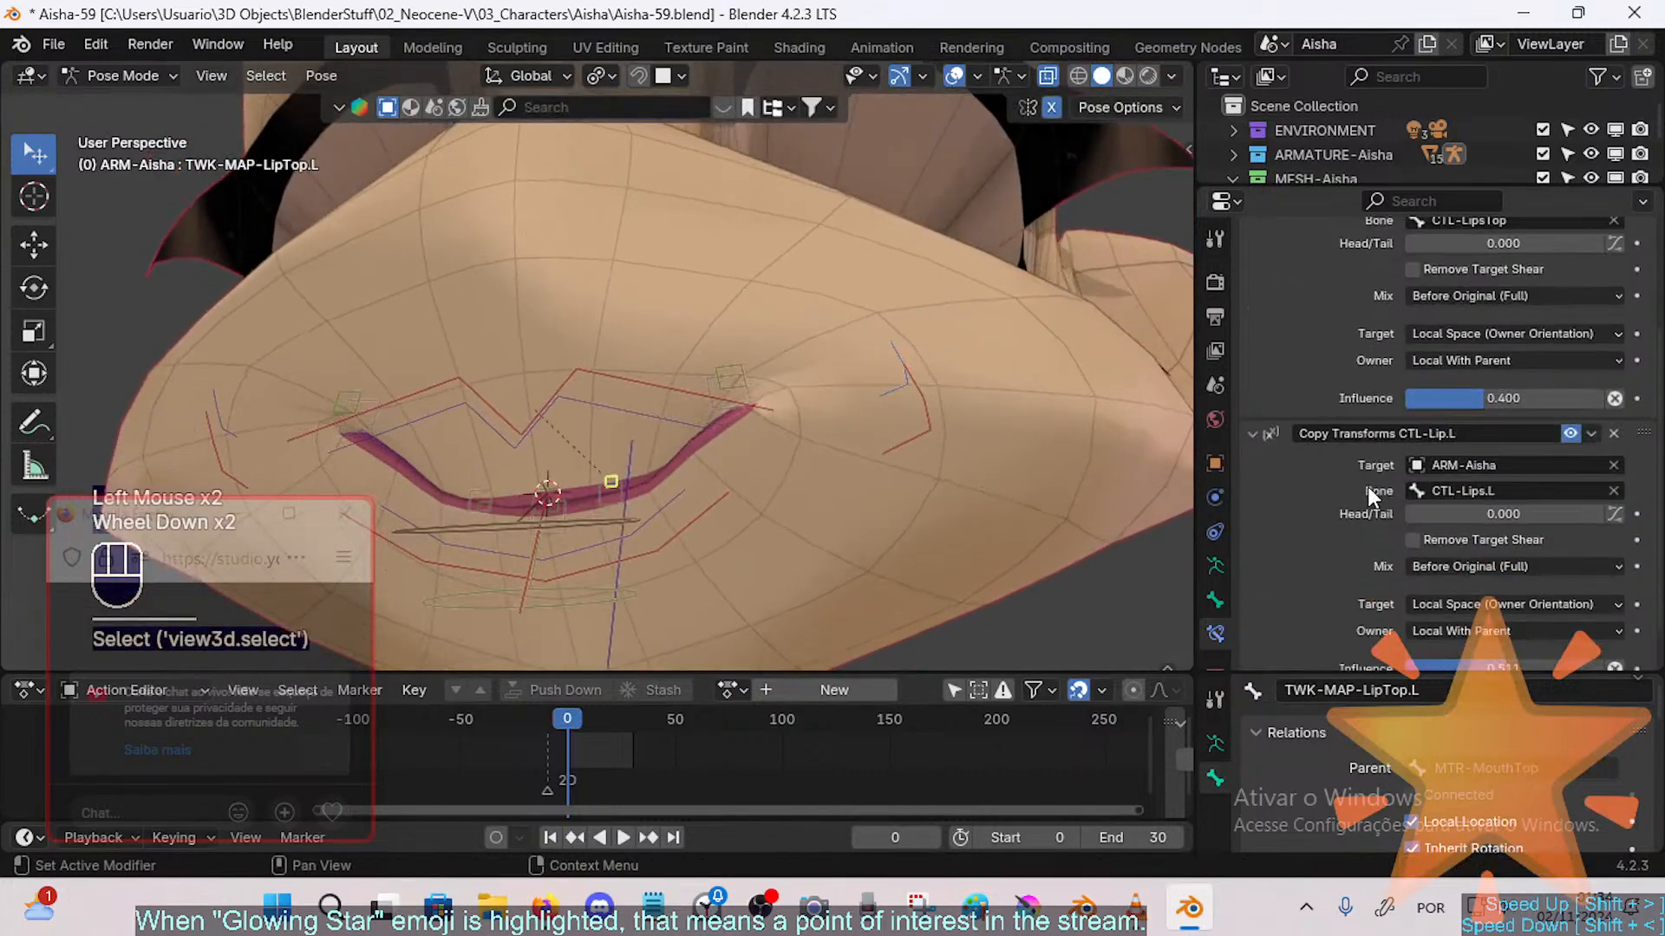
drag(1506, 619, 1537, 620)
click(1496, 587)
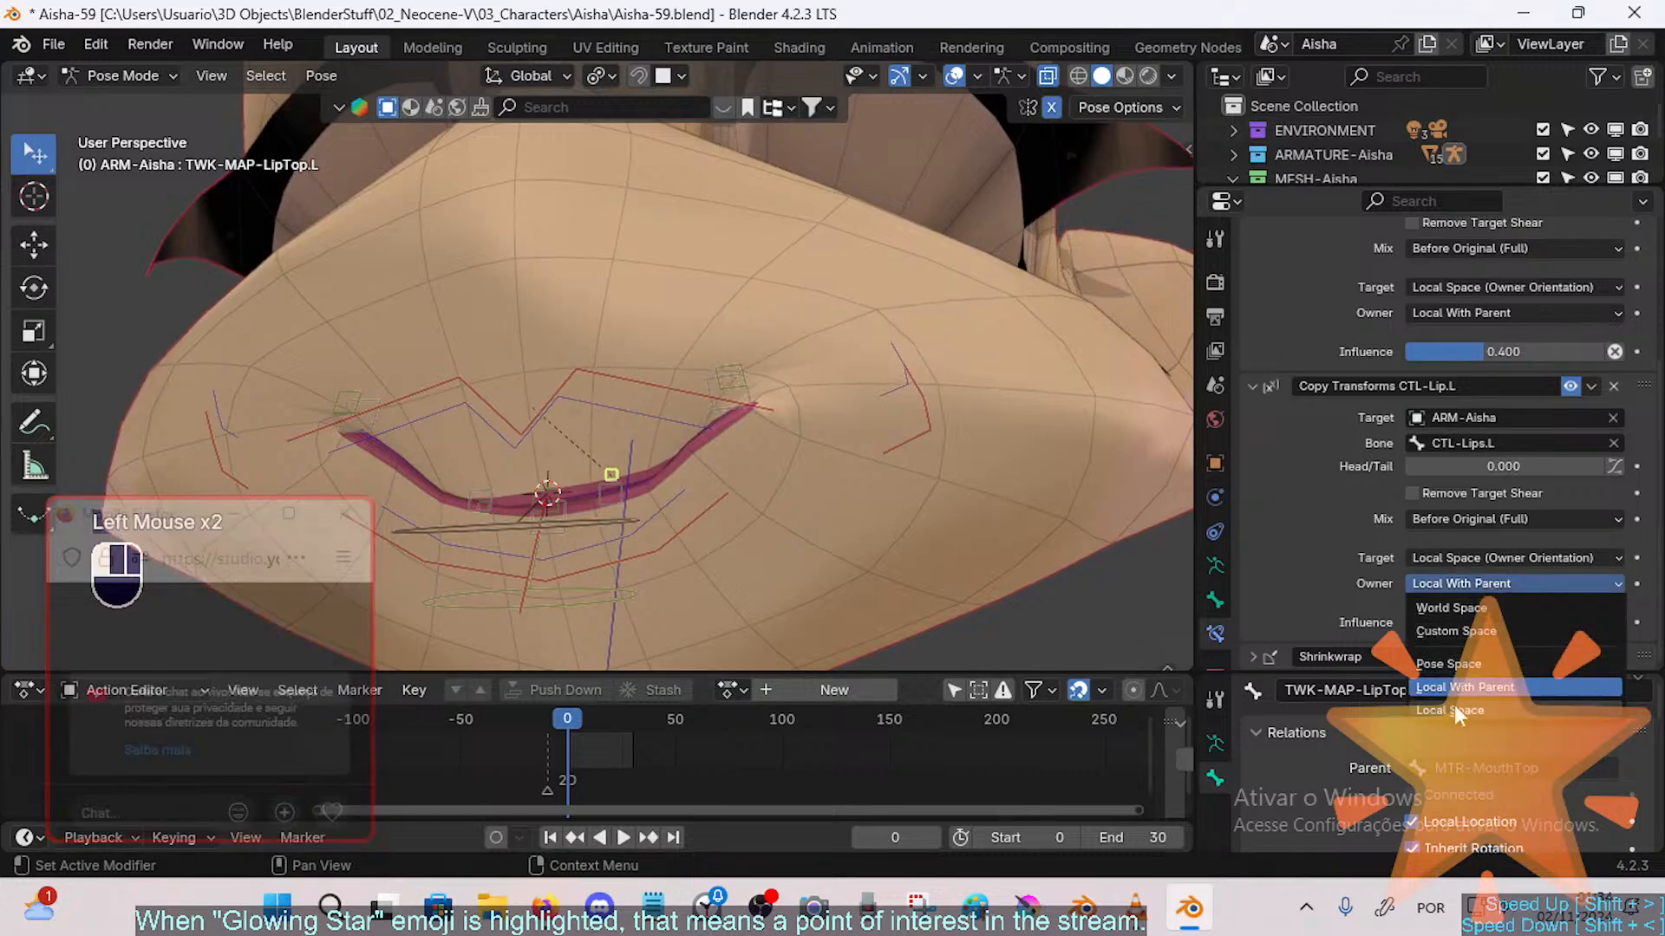
click(1455, 705)
Step: Set the owner space of Copy Transforms CTL-LipTop on the central TWK-MAP-LipTop bone to Local With Parent
middle_drag(685, 459, 607, 483)
click(551, 482)
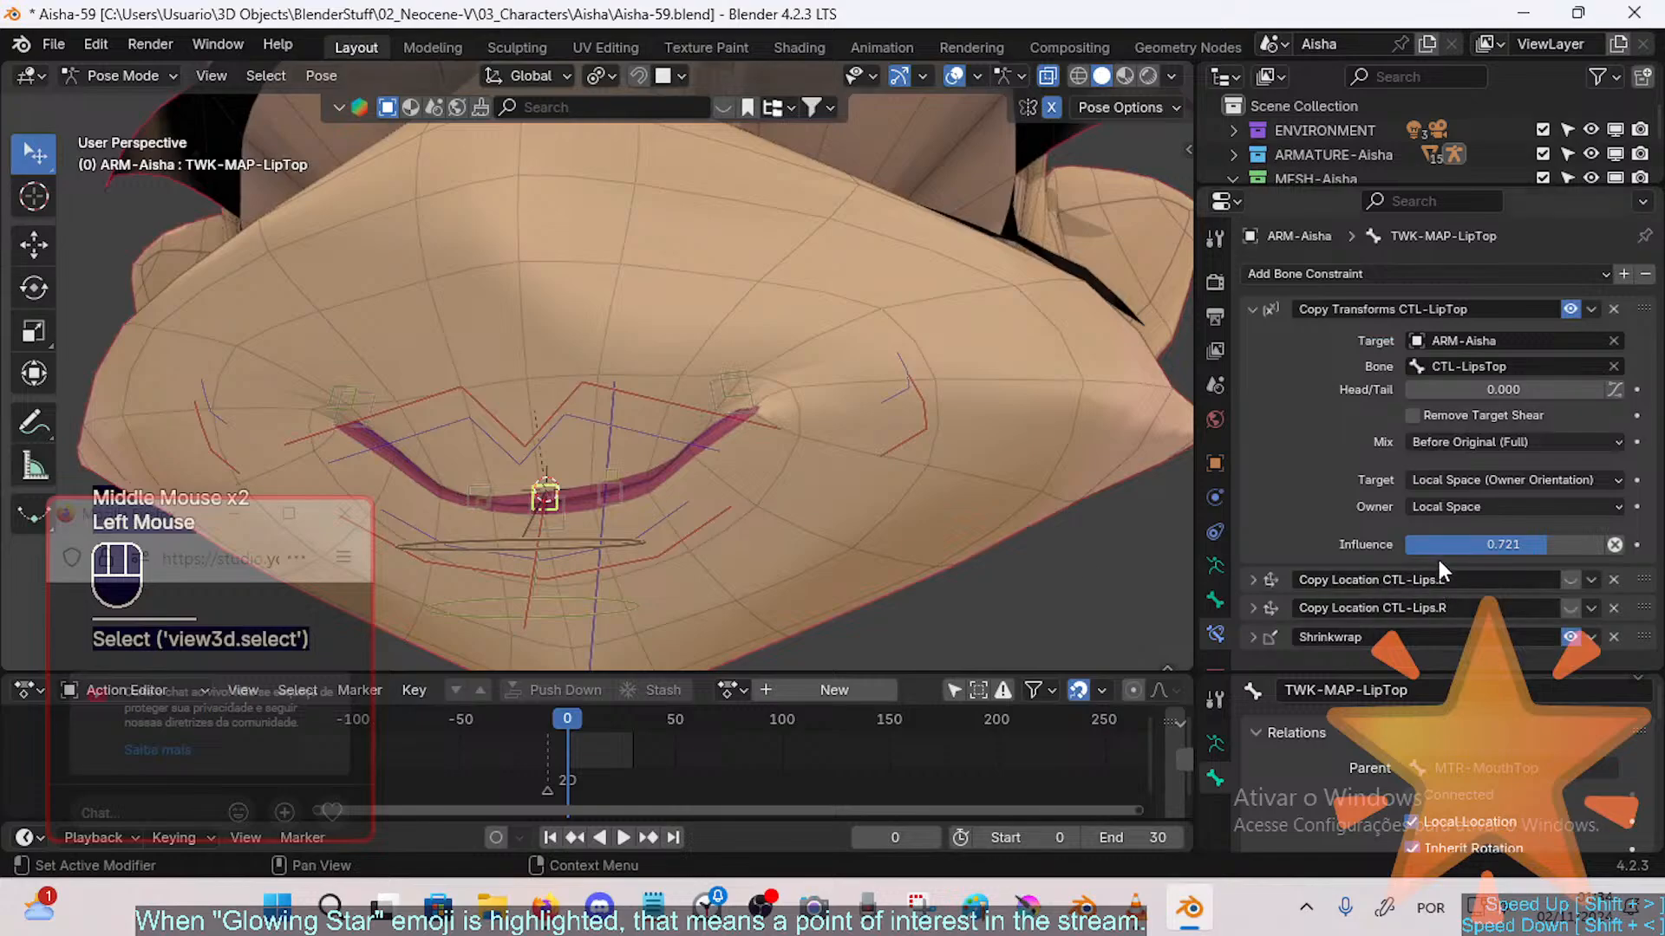
click(1464, 508)
click(1460, 609)
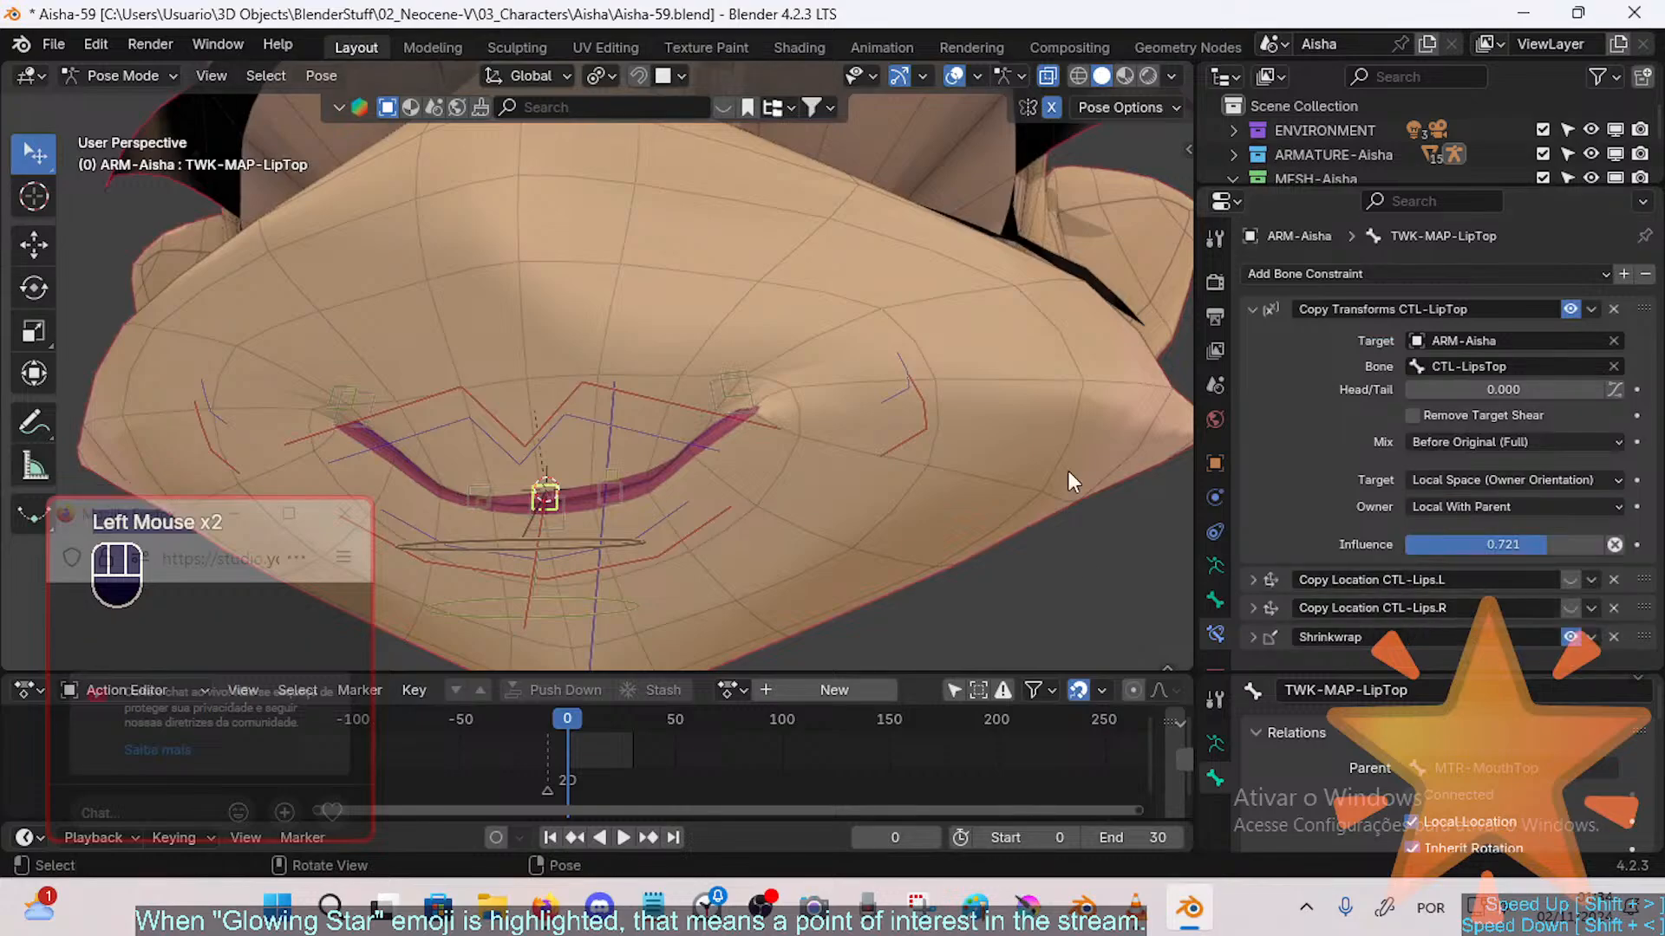
Step: Reset the pose and move CTL-Lips.L and MTR-Mouth.L outward to test the changed owner spaces
key(alt+a)
key(alt+q)
key(alt+q)
click(837, 462)
key(g)
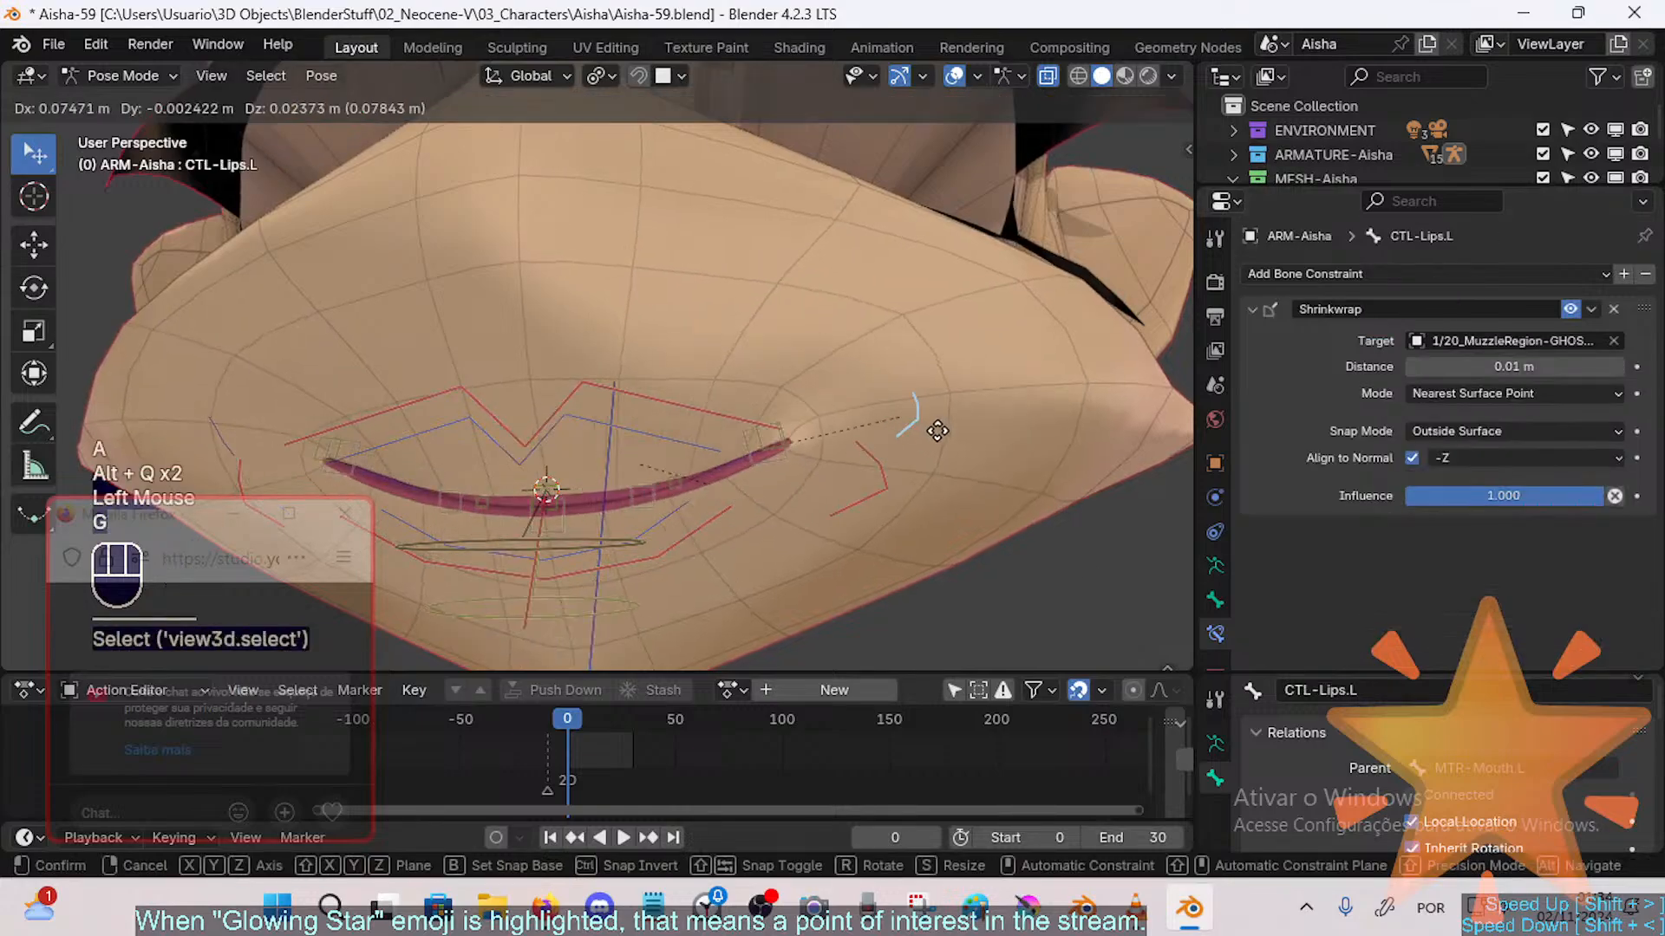
click(870, 448)
click(874, 451)
key(g)
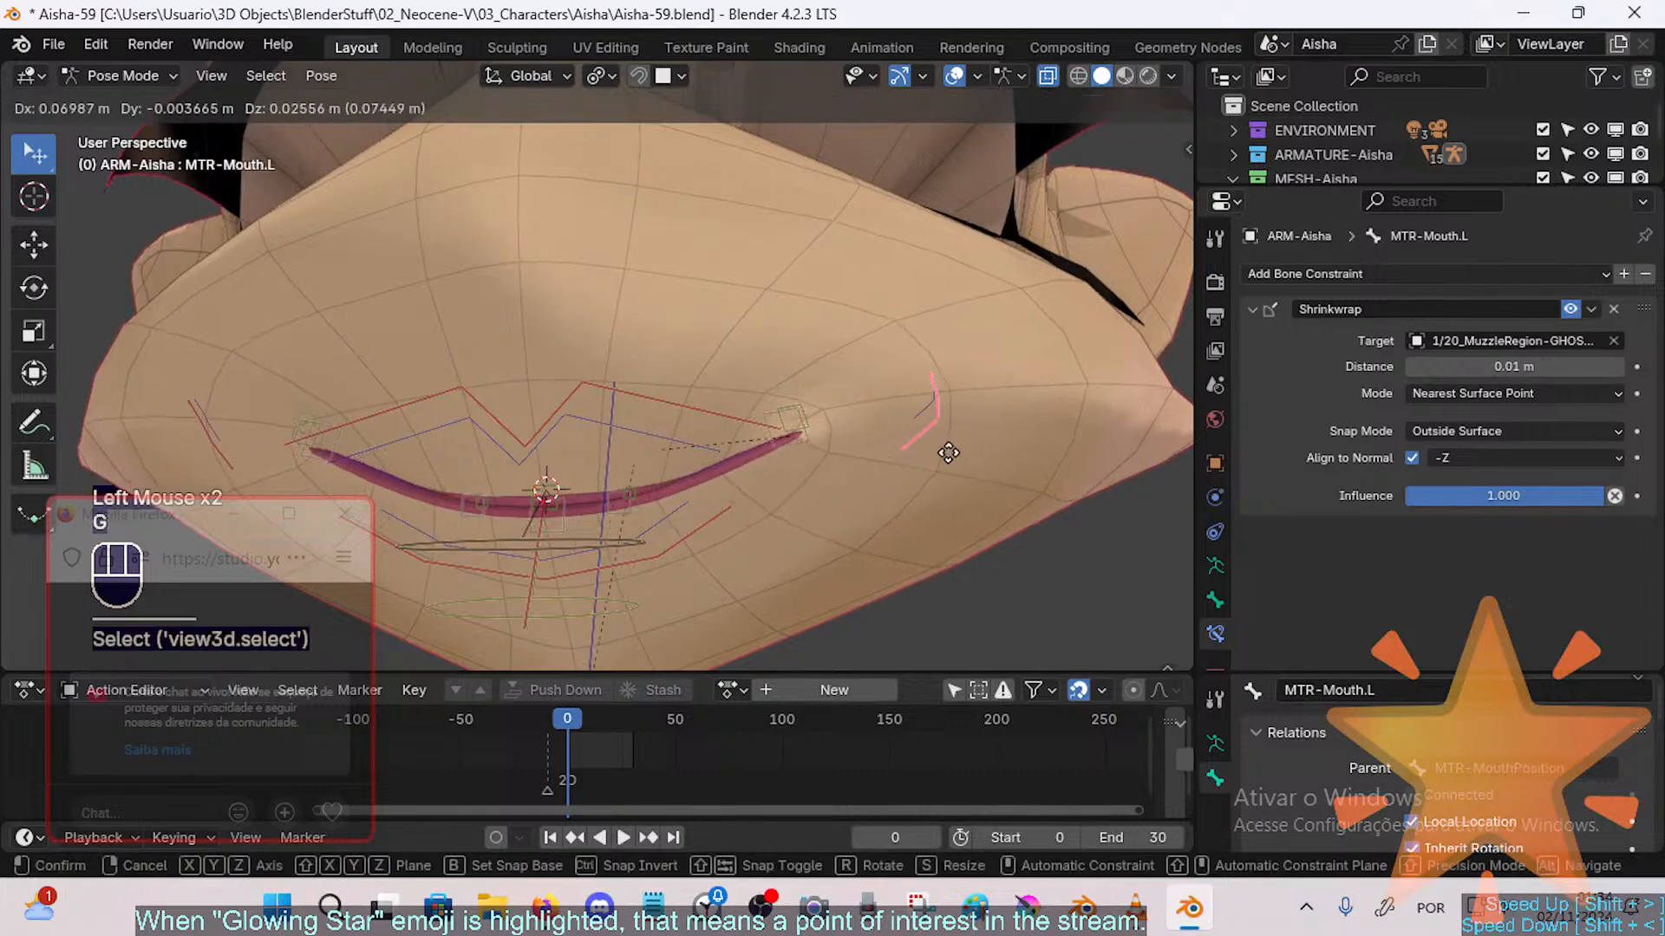
click(936, 450)
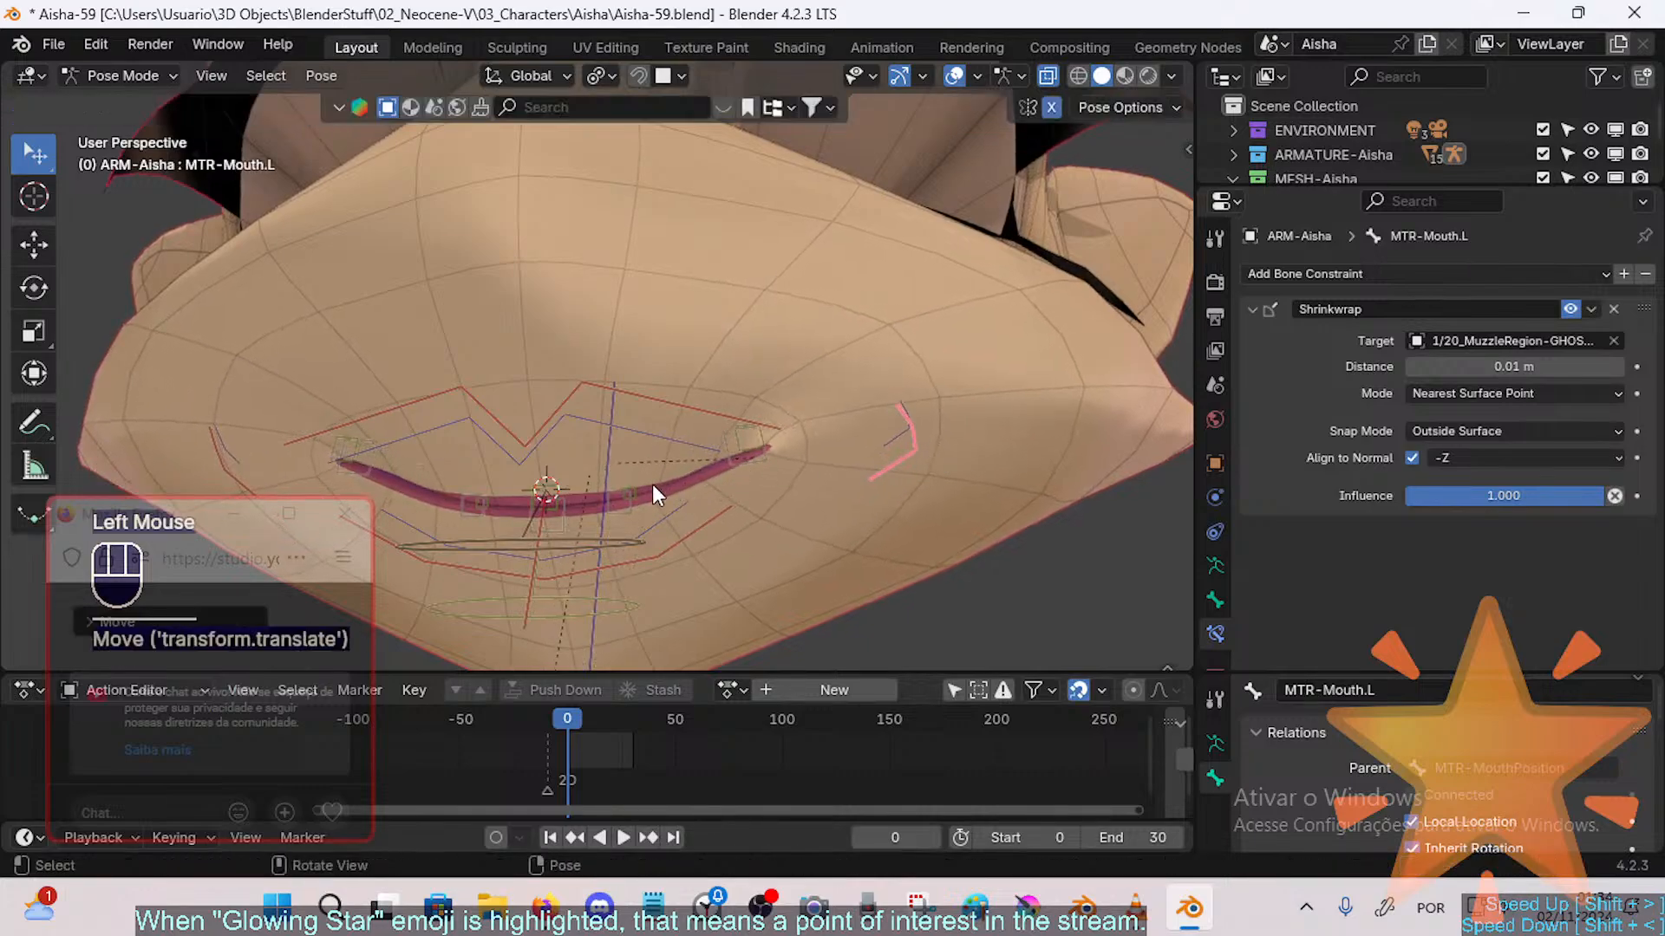
Step: Set the target space of Copy Transforms CTL-Lip.L on TWK-MAP-LipTop.L to Local With Parent
click(699, 491)
scroll(1368, 460, down, 3)
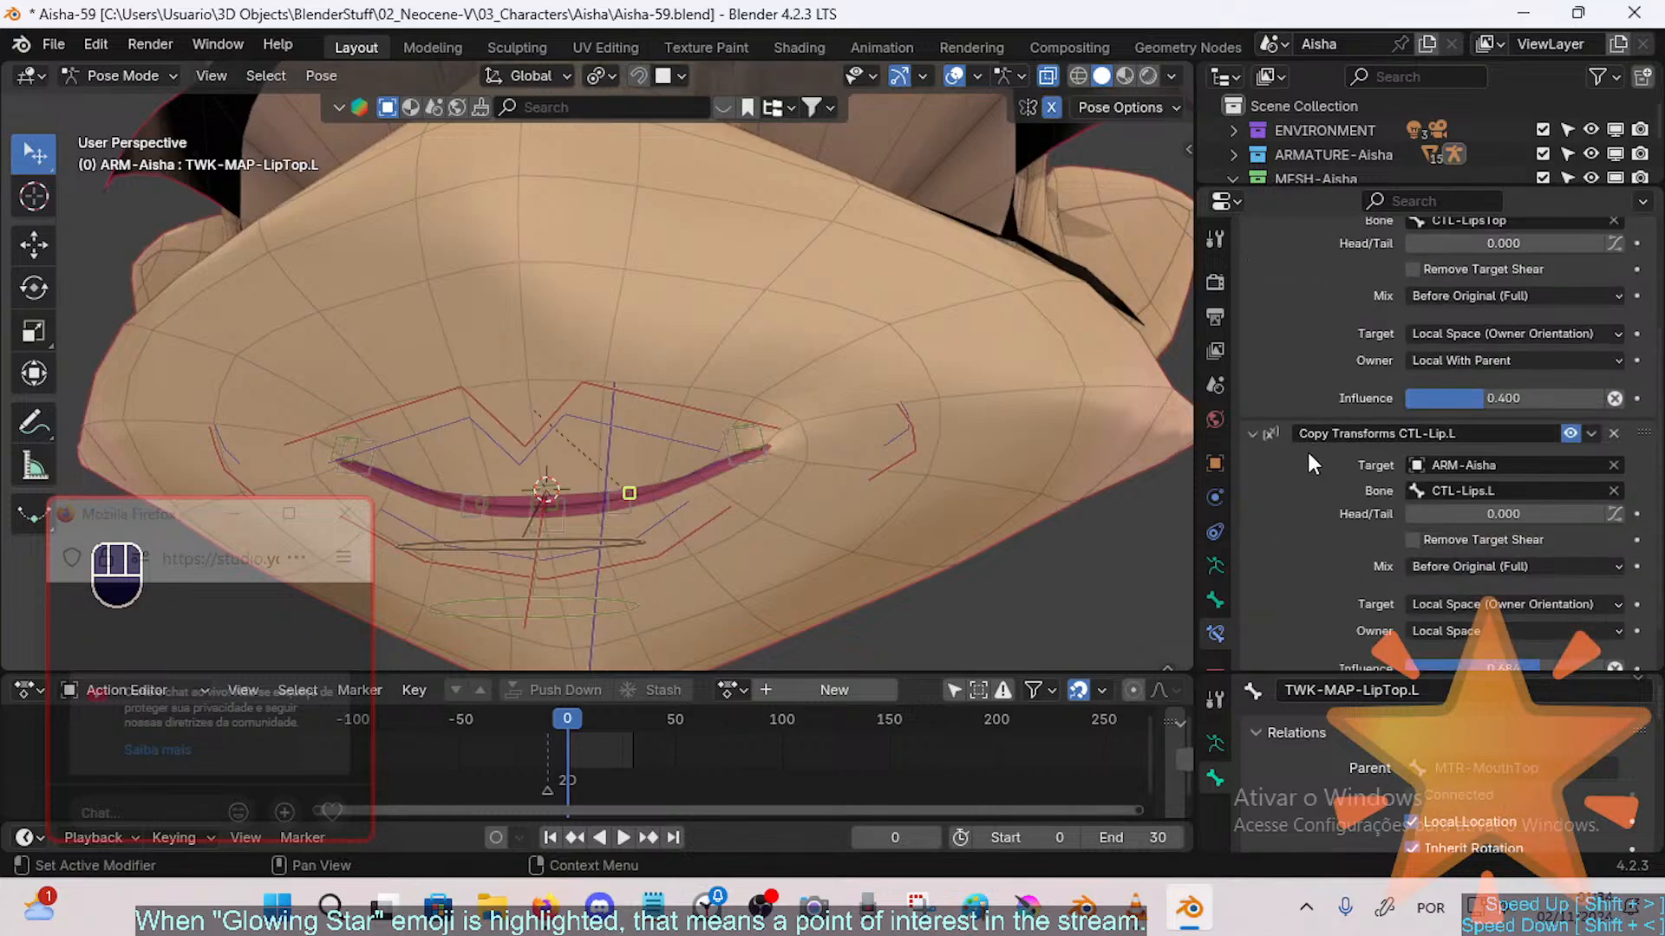
scroll(1300, 486, down, 1)
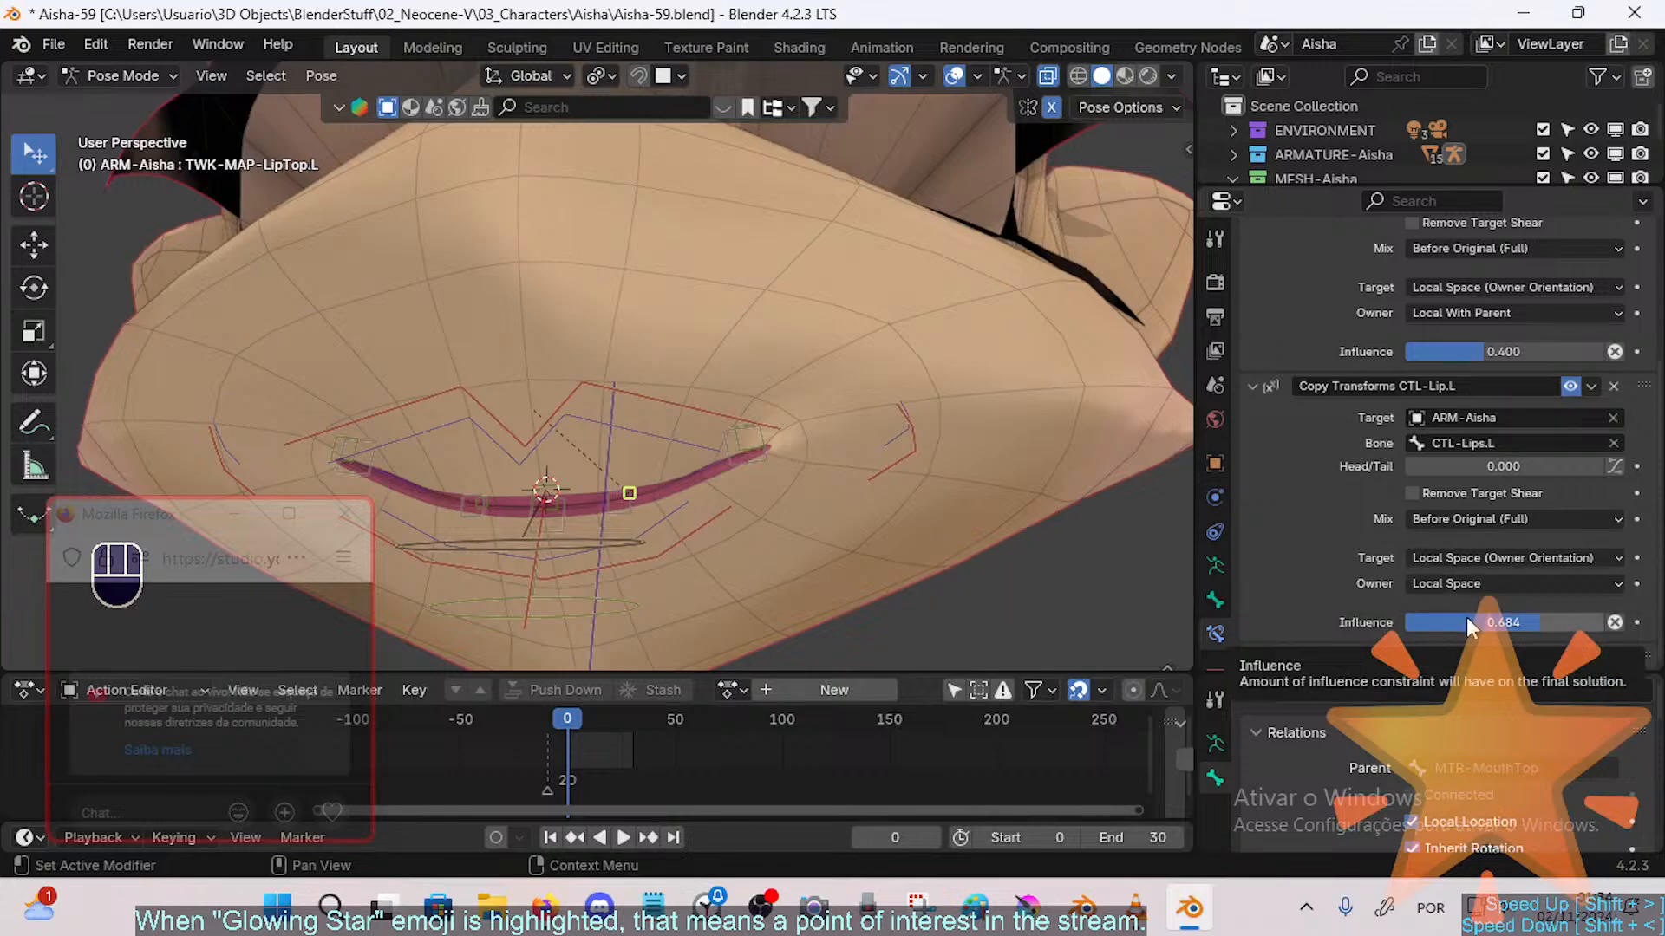
click(1475, 565)
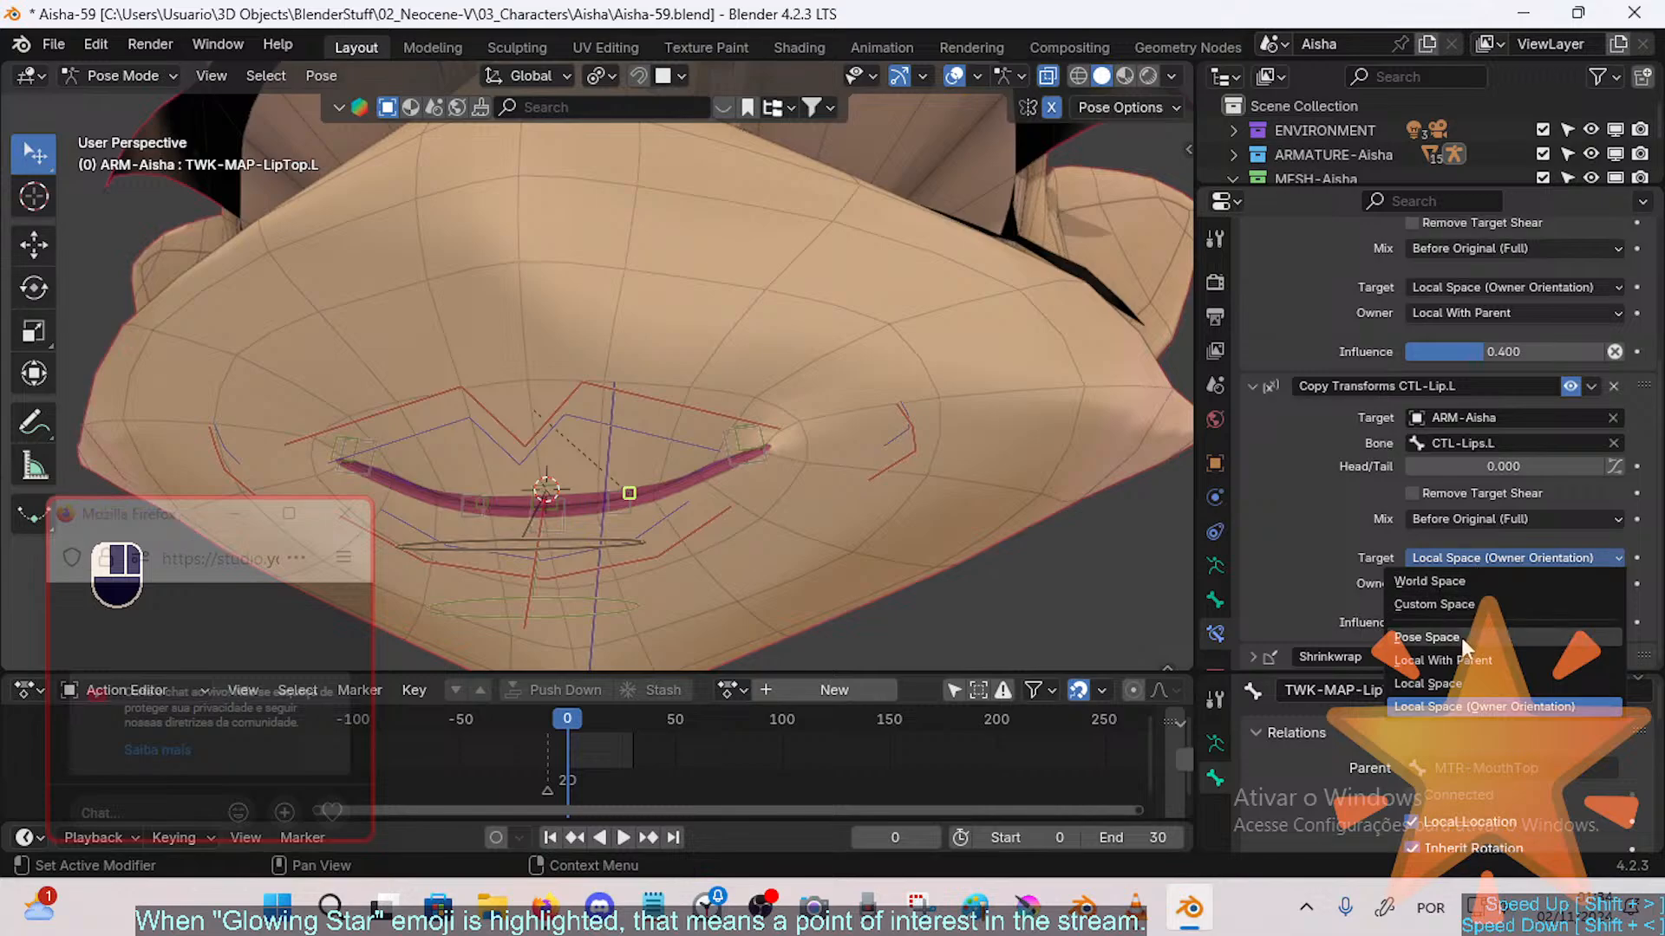
click(1460, 660)
Step: Clear all pose transforms and move CTL-Lips.L to test the new target space on the upper lip
key(a)
key(alt+q)
key(alt+q)
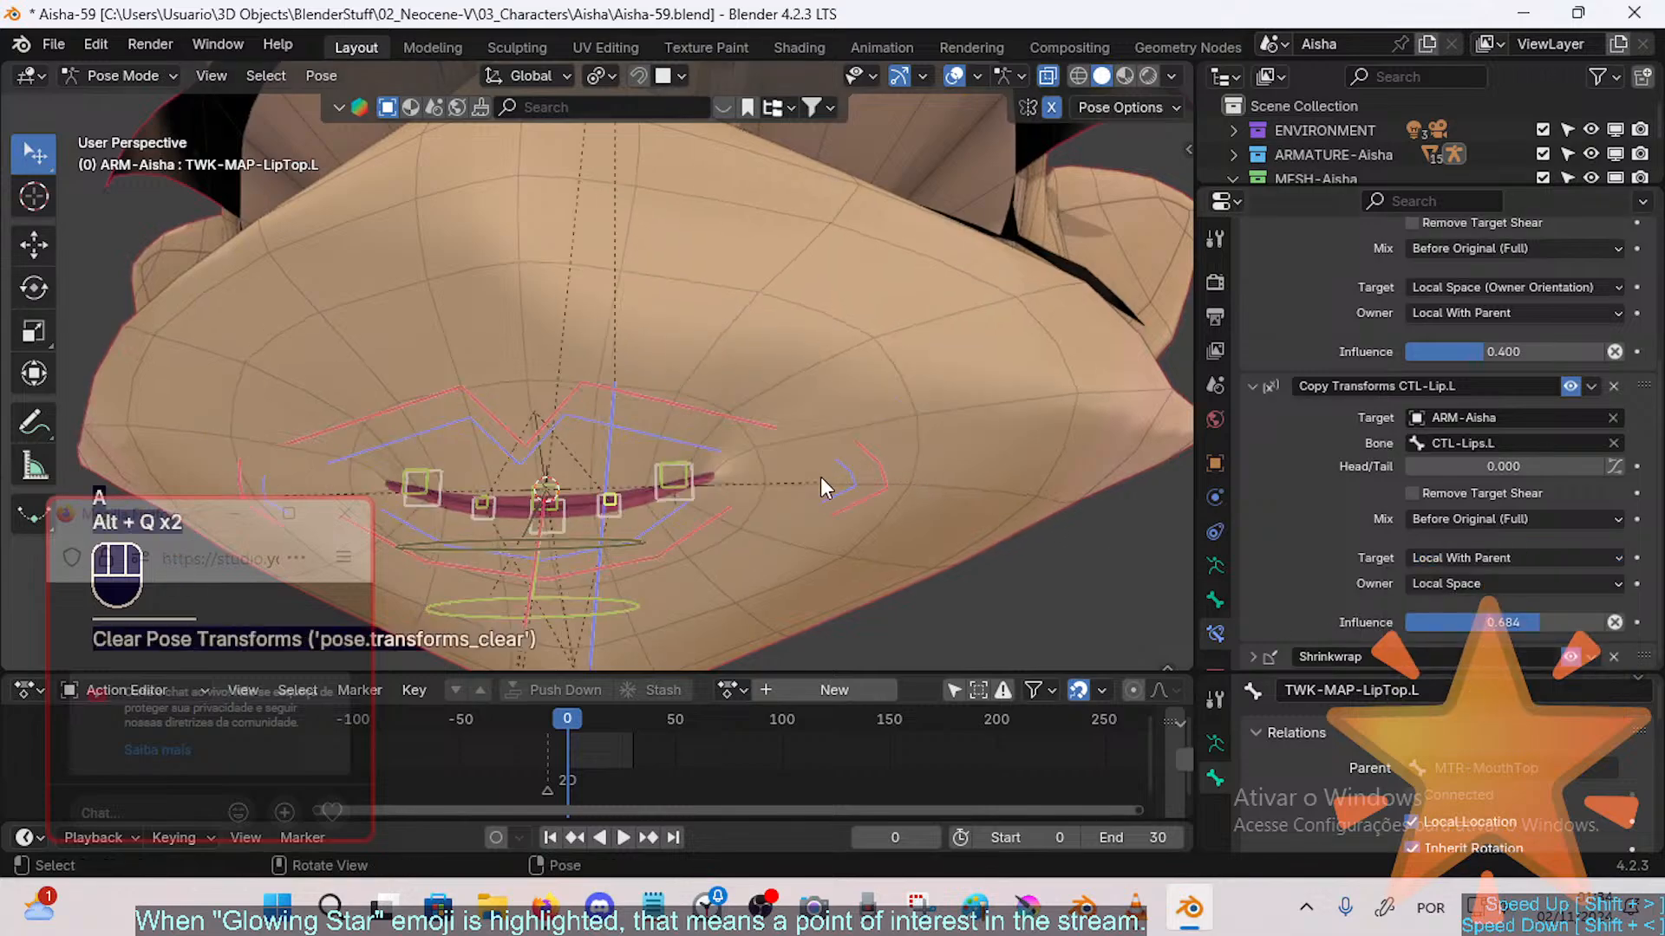
click(860, 456)
click(843, 473)
key(g)
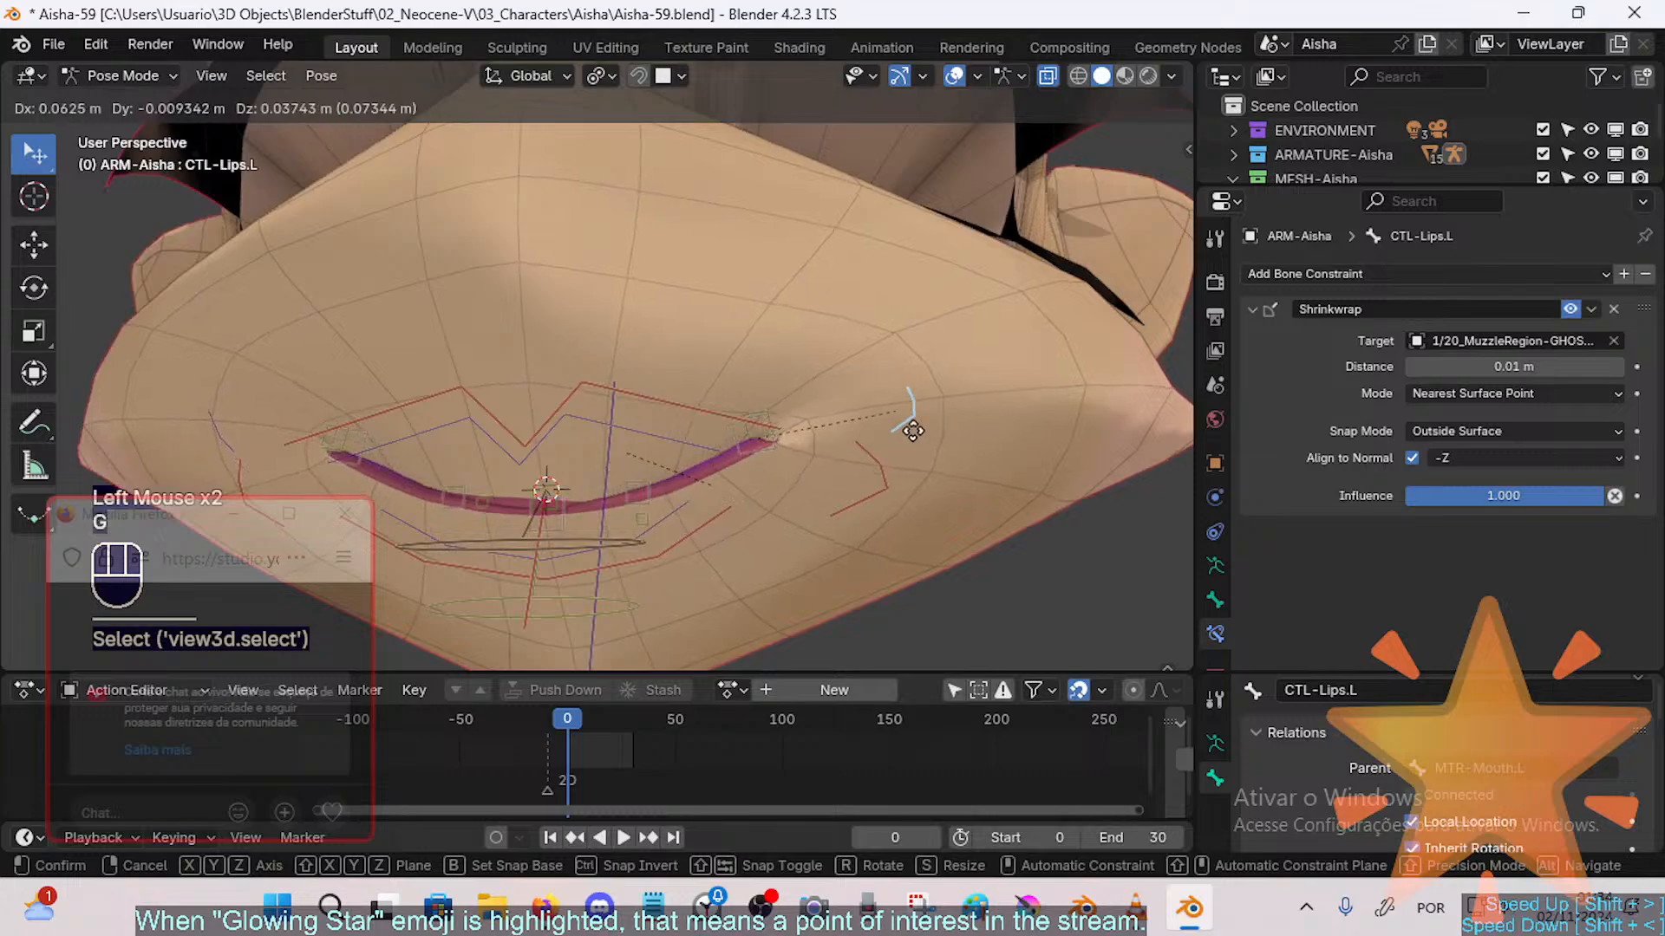
click(856, 471)
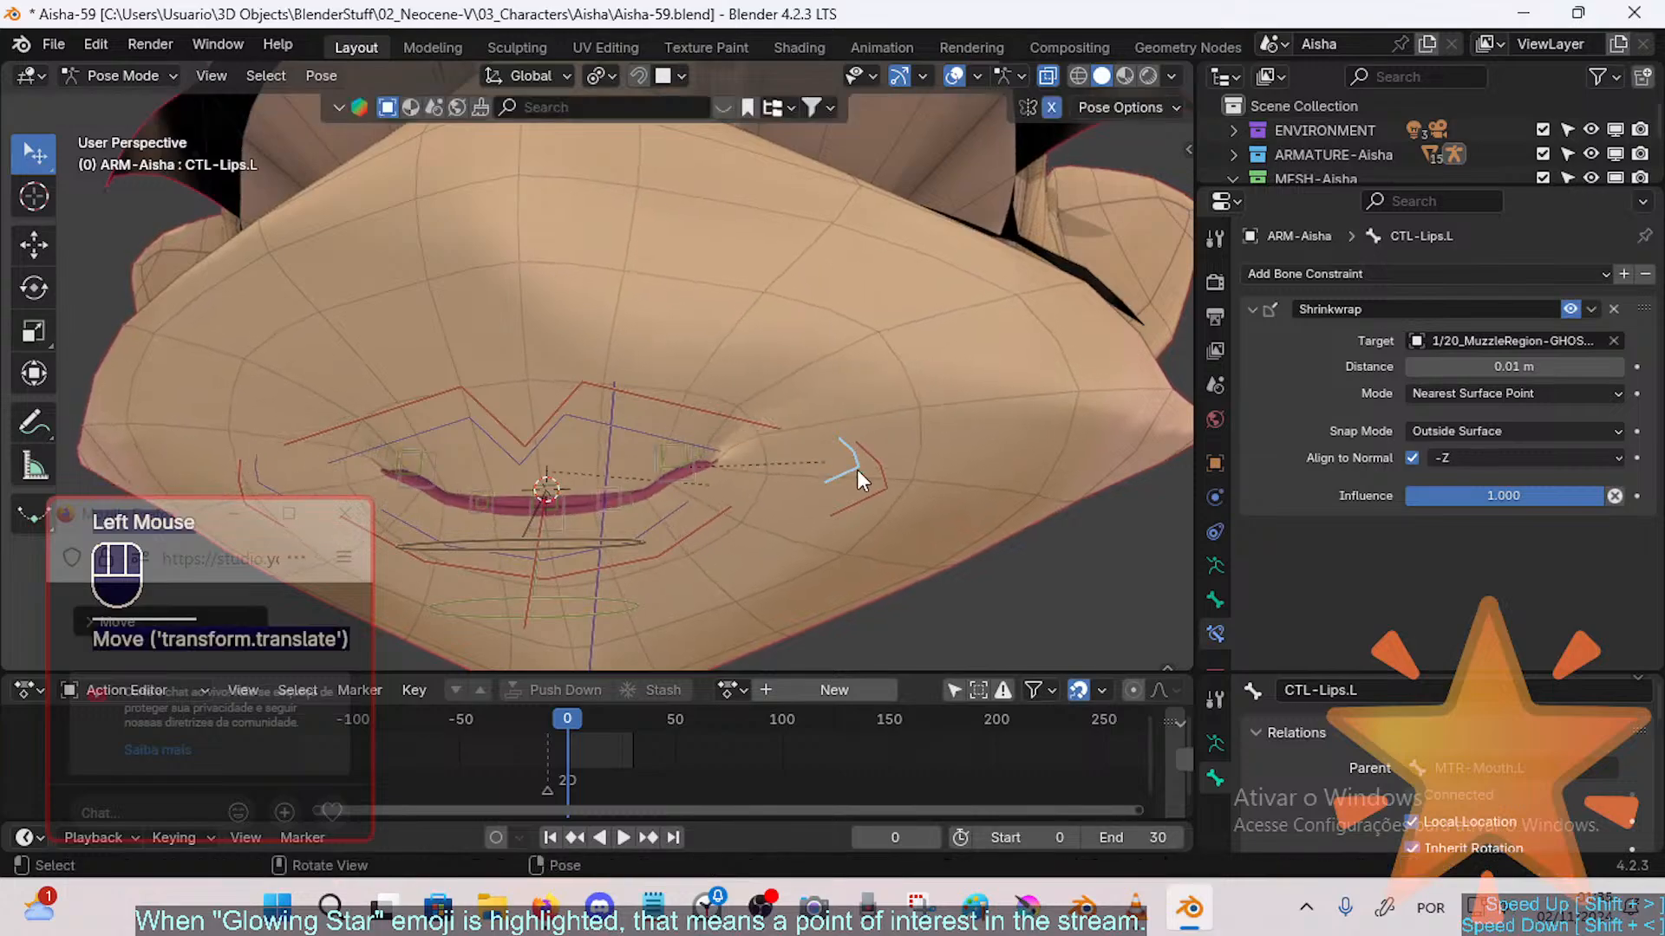
Step: Move MTR-Mouth.L outward and readjust it to test the upper lip with the mouth-corner master control
click(892, 470)
key(g)
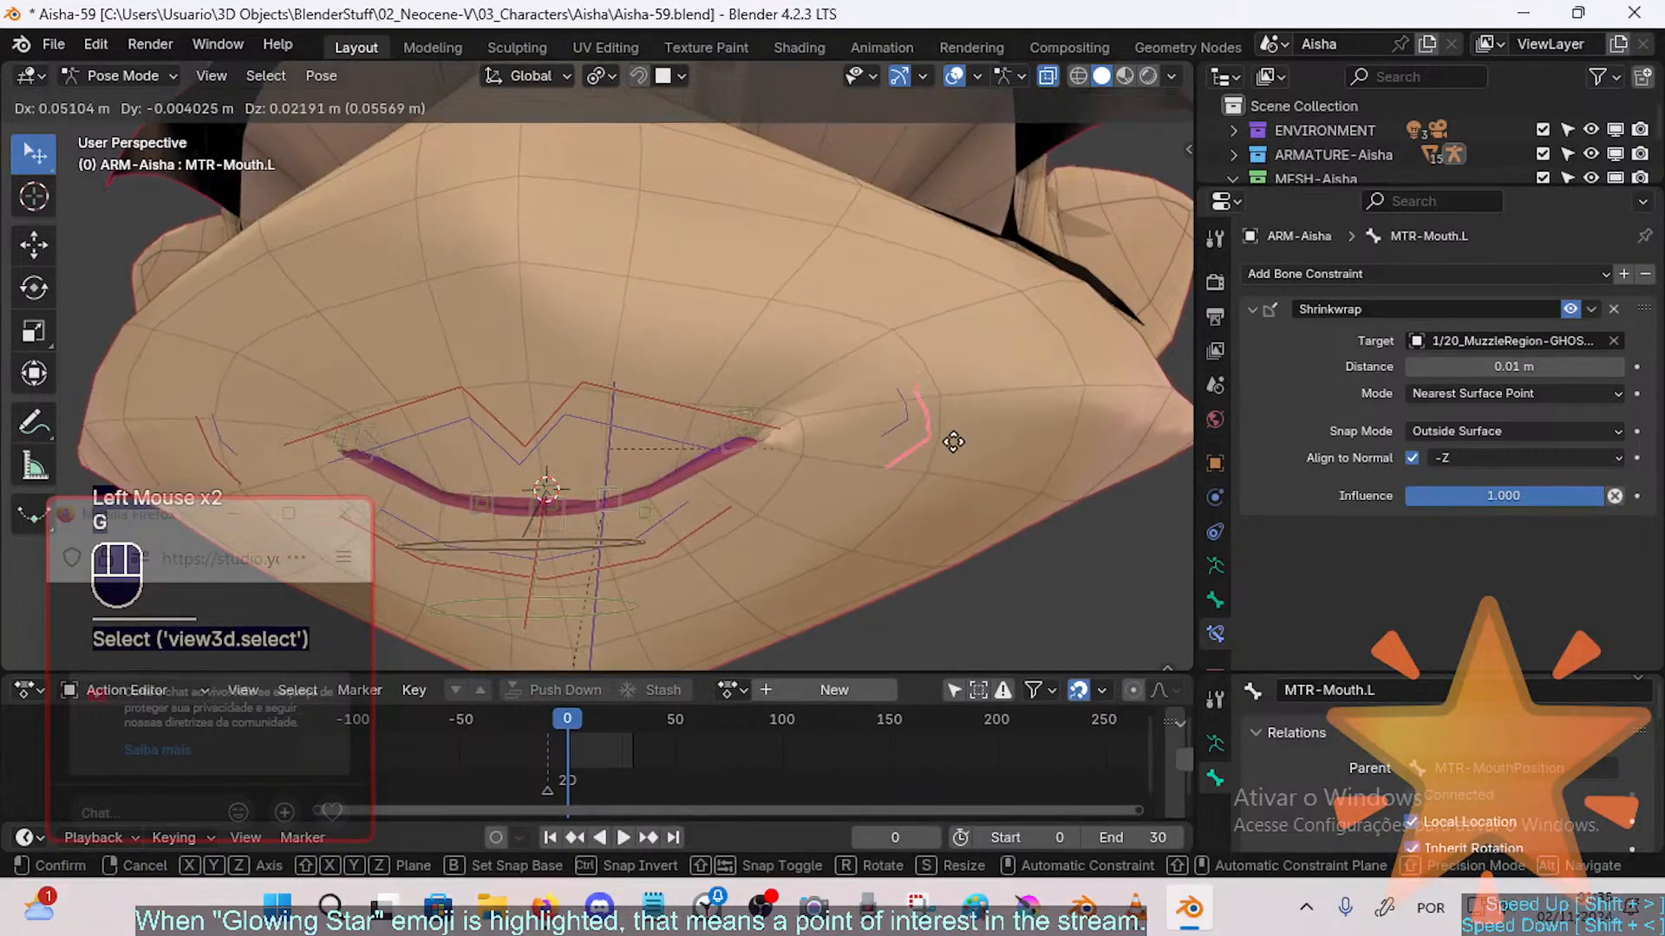
click(954, 436)
key(g)
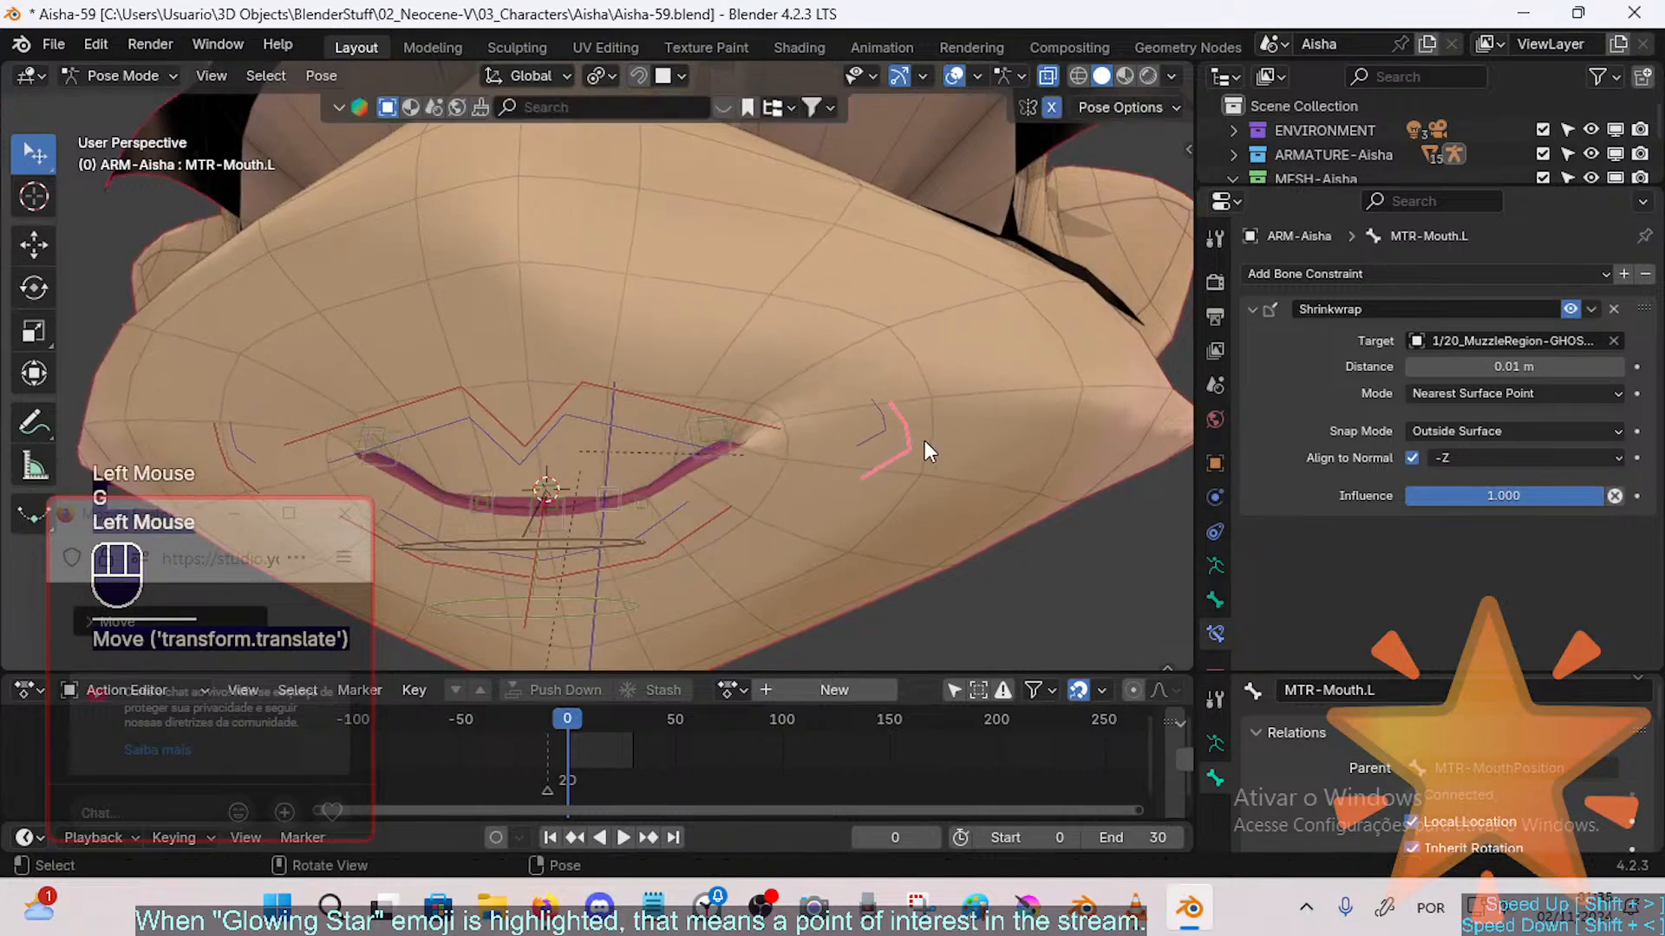
click(934, 429)
Step: Reset the whole pose and retest the upper lip by moving MTR-Mouth.L outward and adjusting CTL-Lips.L
key(a)
key(alt+q)
key(alt+q)
click(902, 442)
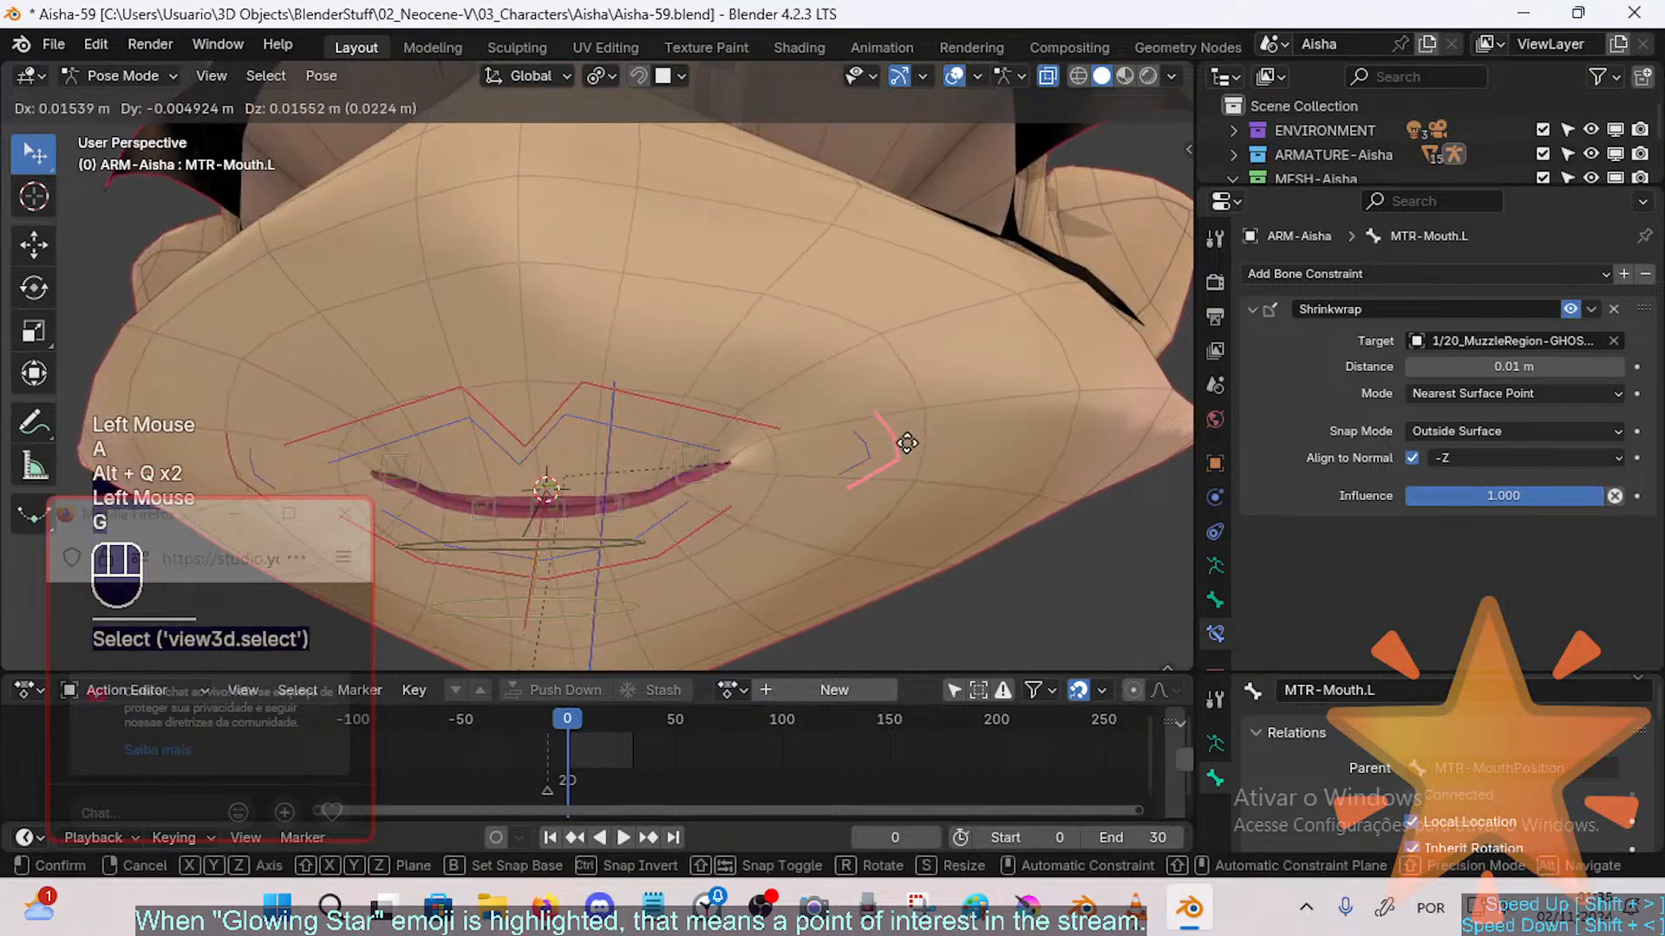
key(g)
click(911, 438)
click(908, 439)
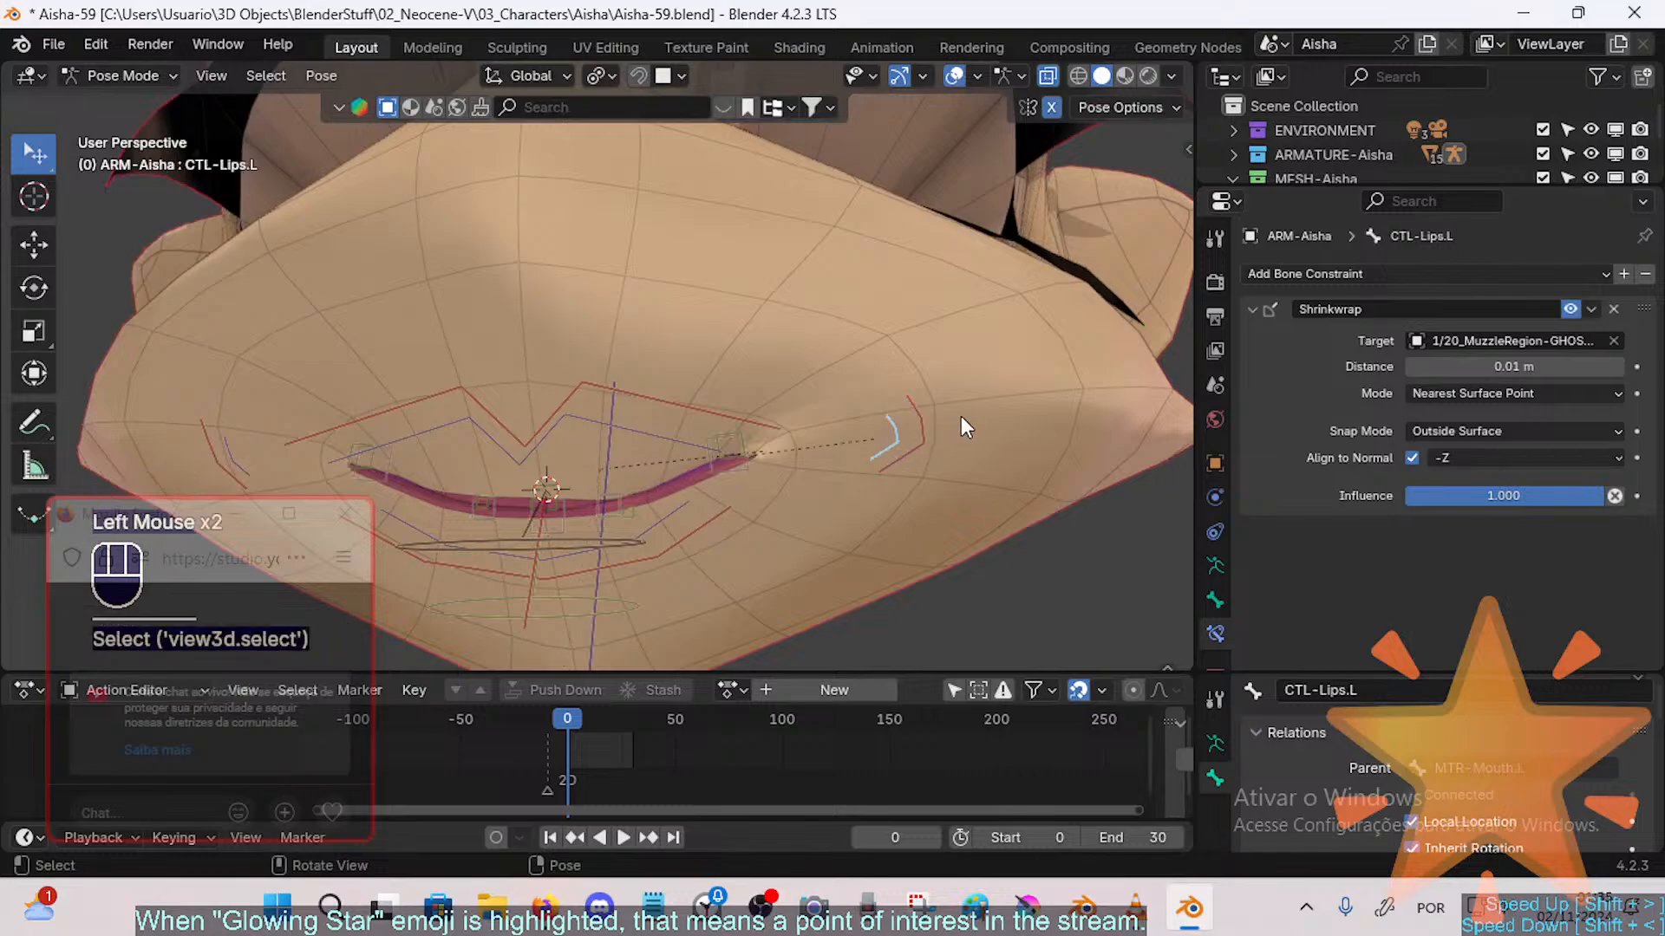
key(g)
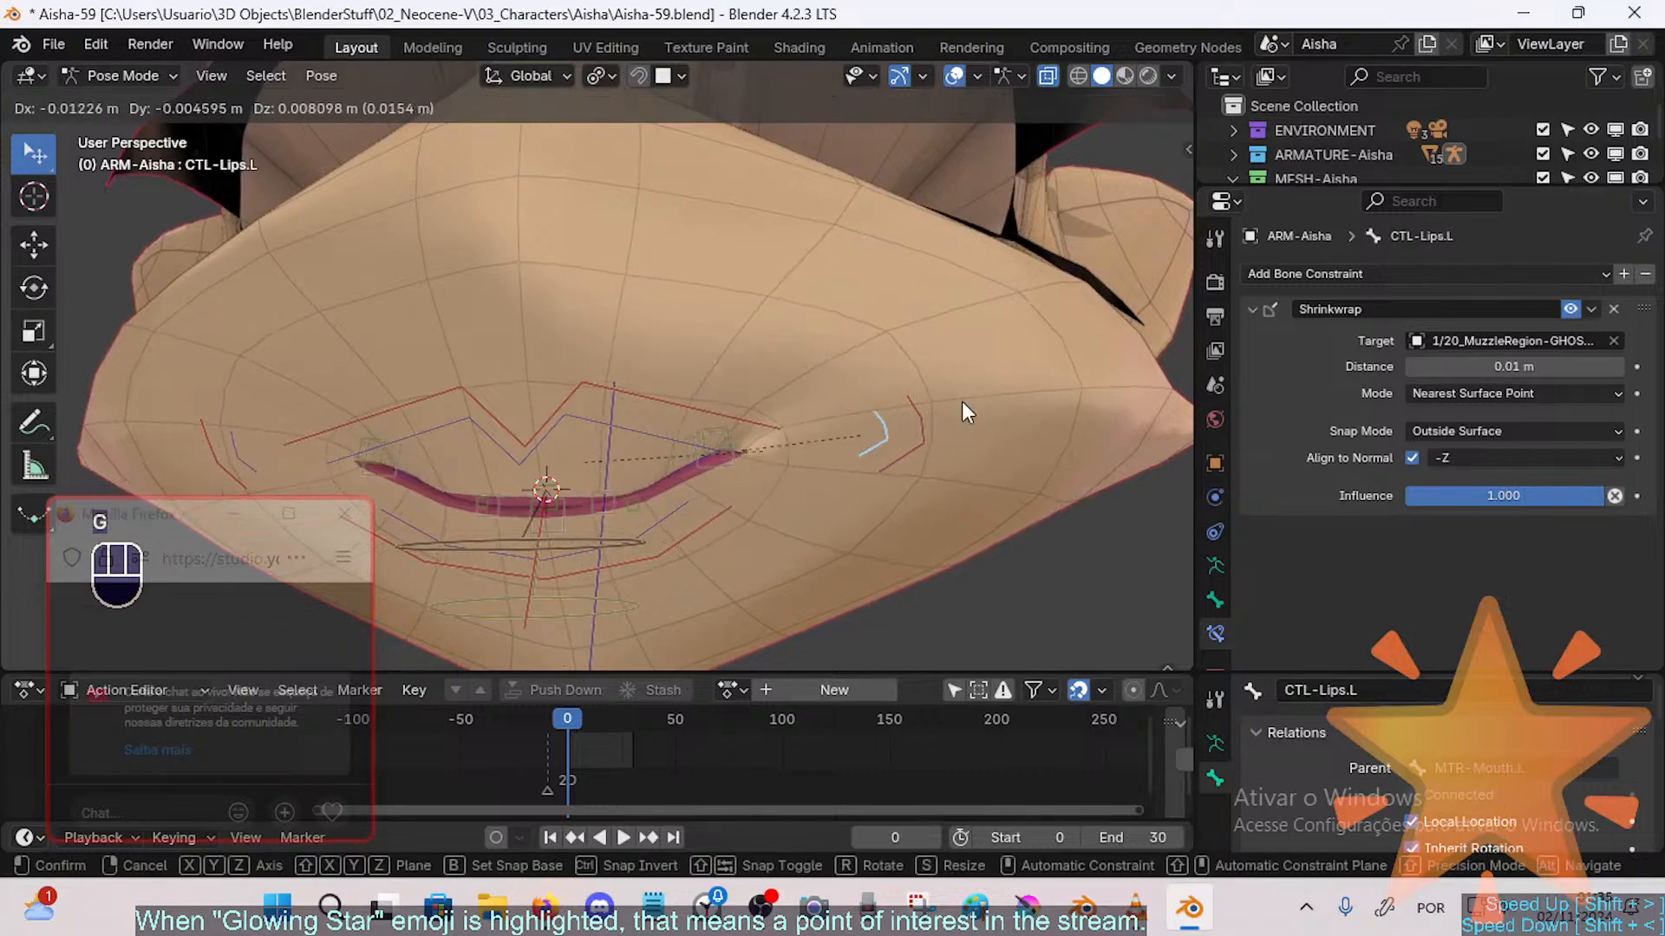
click(960, 402)
Step: Set the owner space of Copy Transforms CTL-LipTop on TWK-MAP-LipTop.L to Local Space
click(654, 506)
click(650, 501)
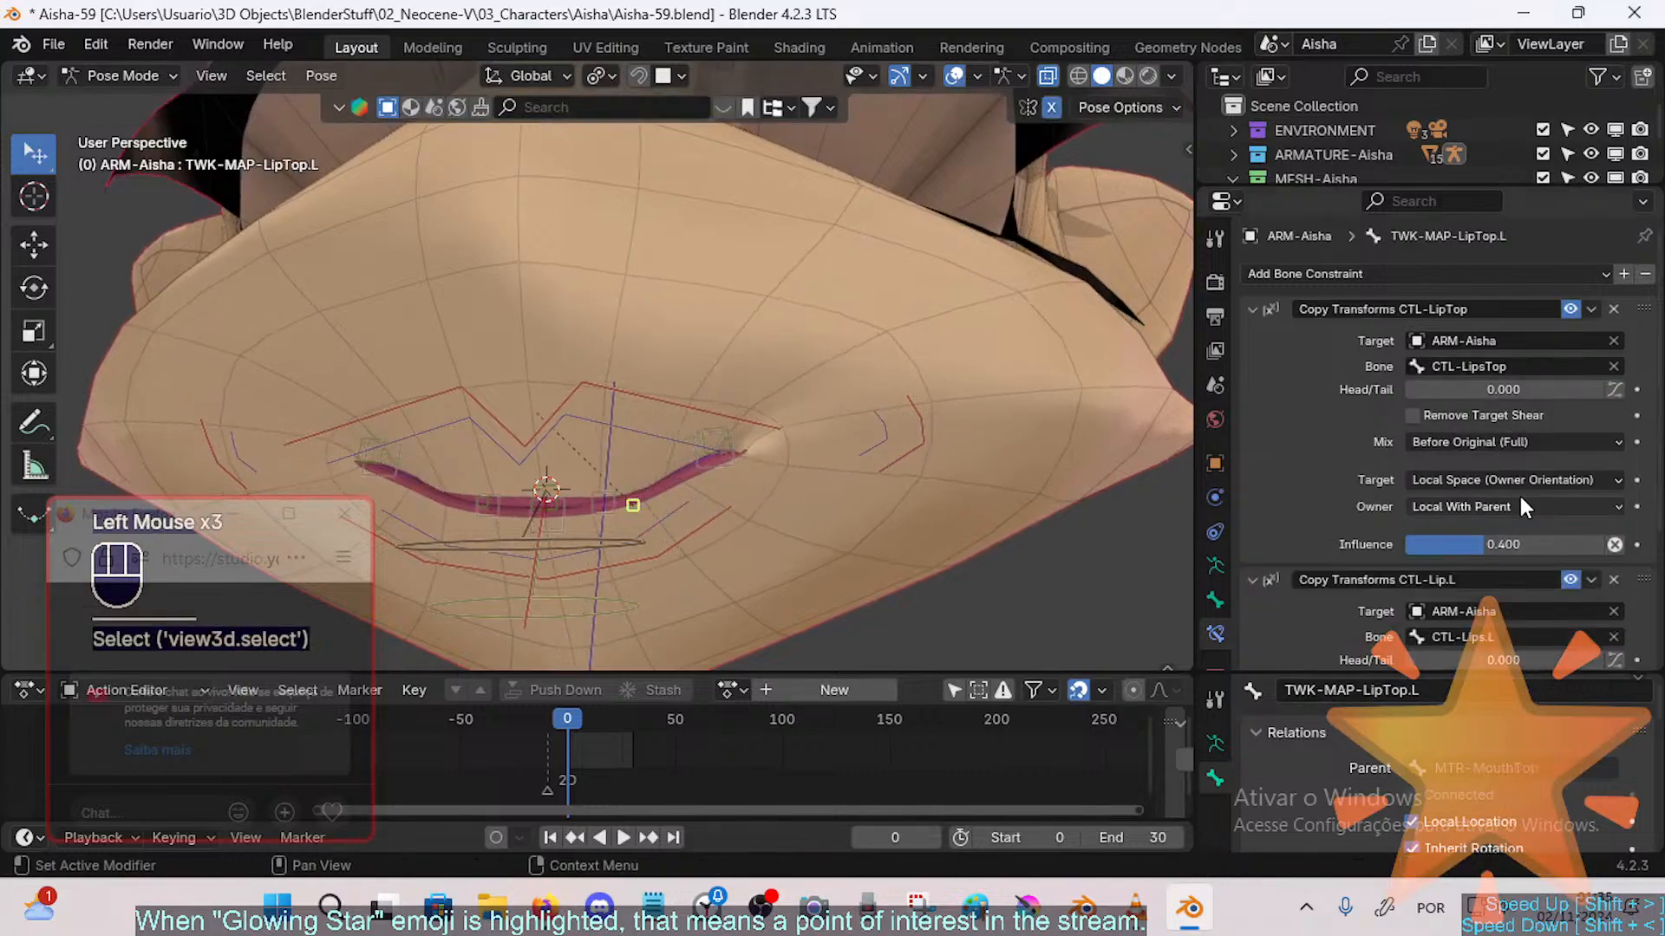
click(1478, 506)
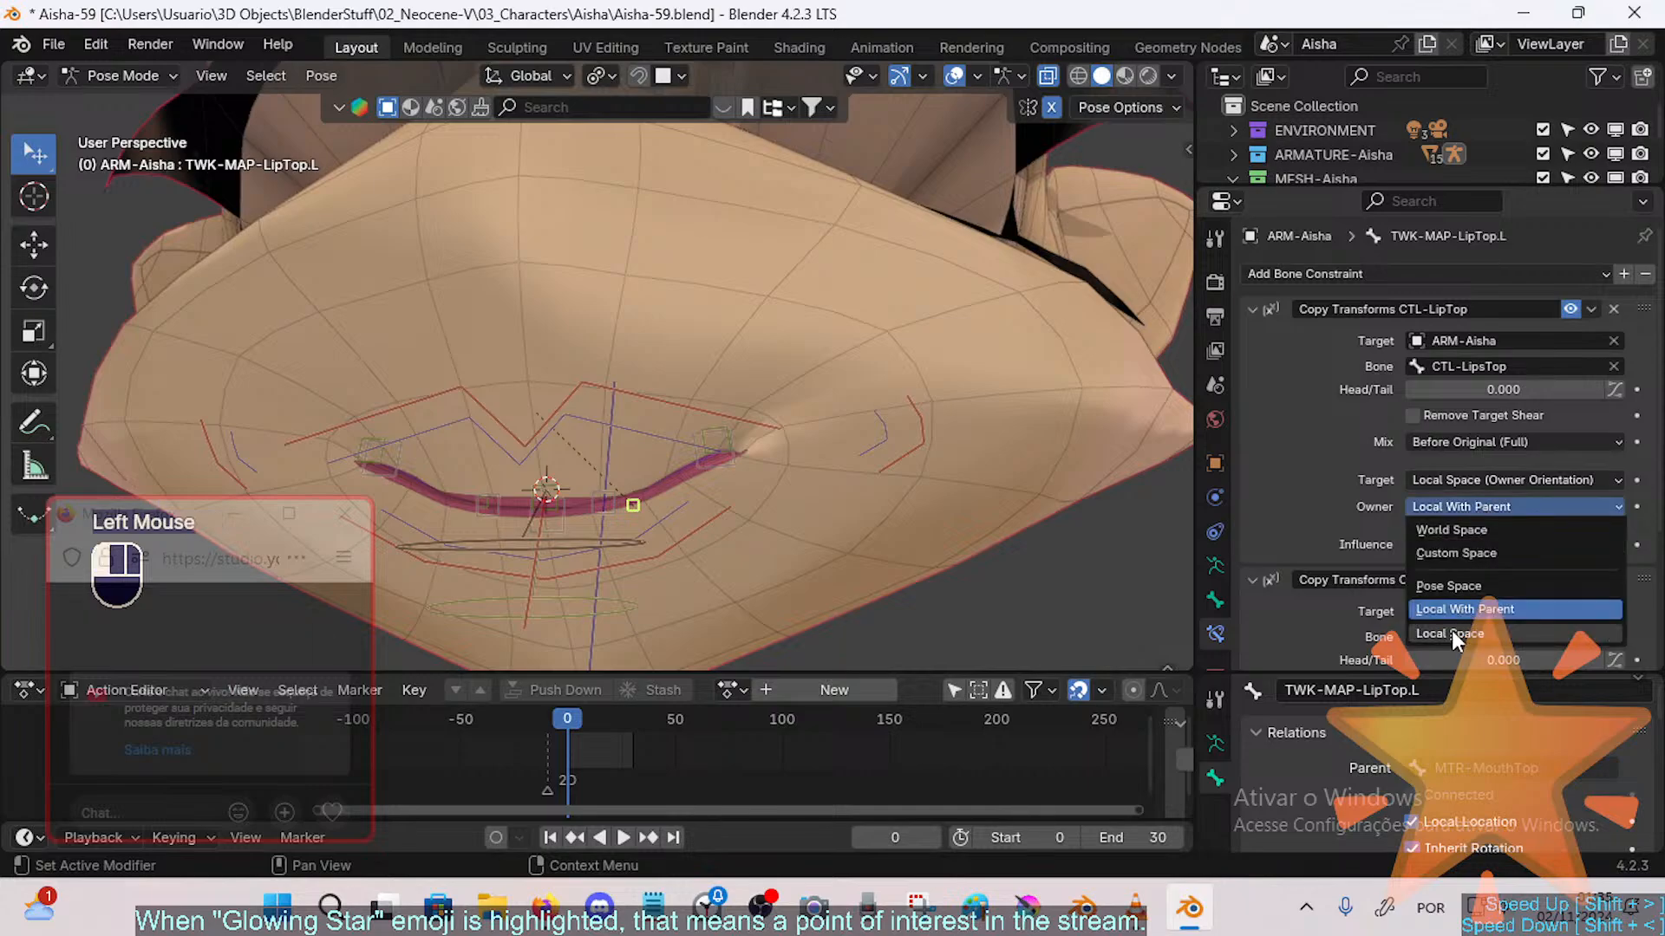
click(1451, 631)
Step: Move CTL-Lips.L and MTR-Mouth.L to test the Local Space owner setting, and reselect TWK-MAP-LipTop.L
click(885, 431)
key(g)
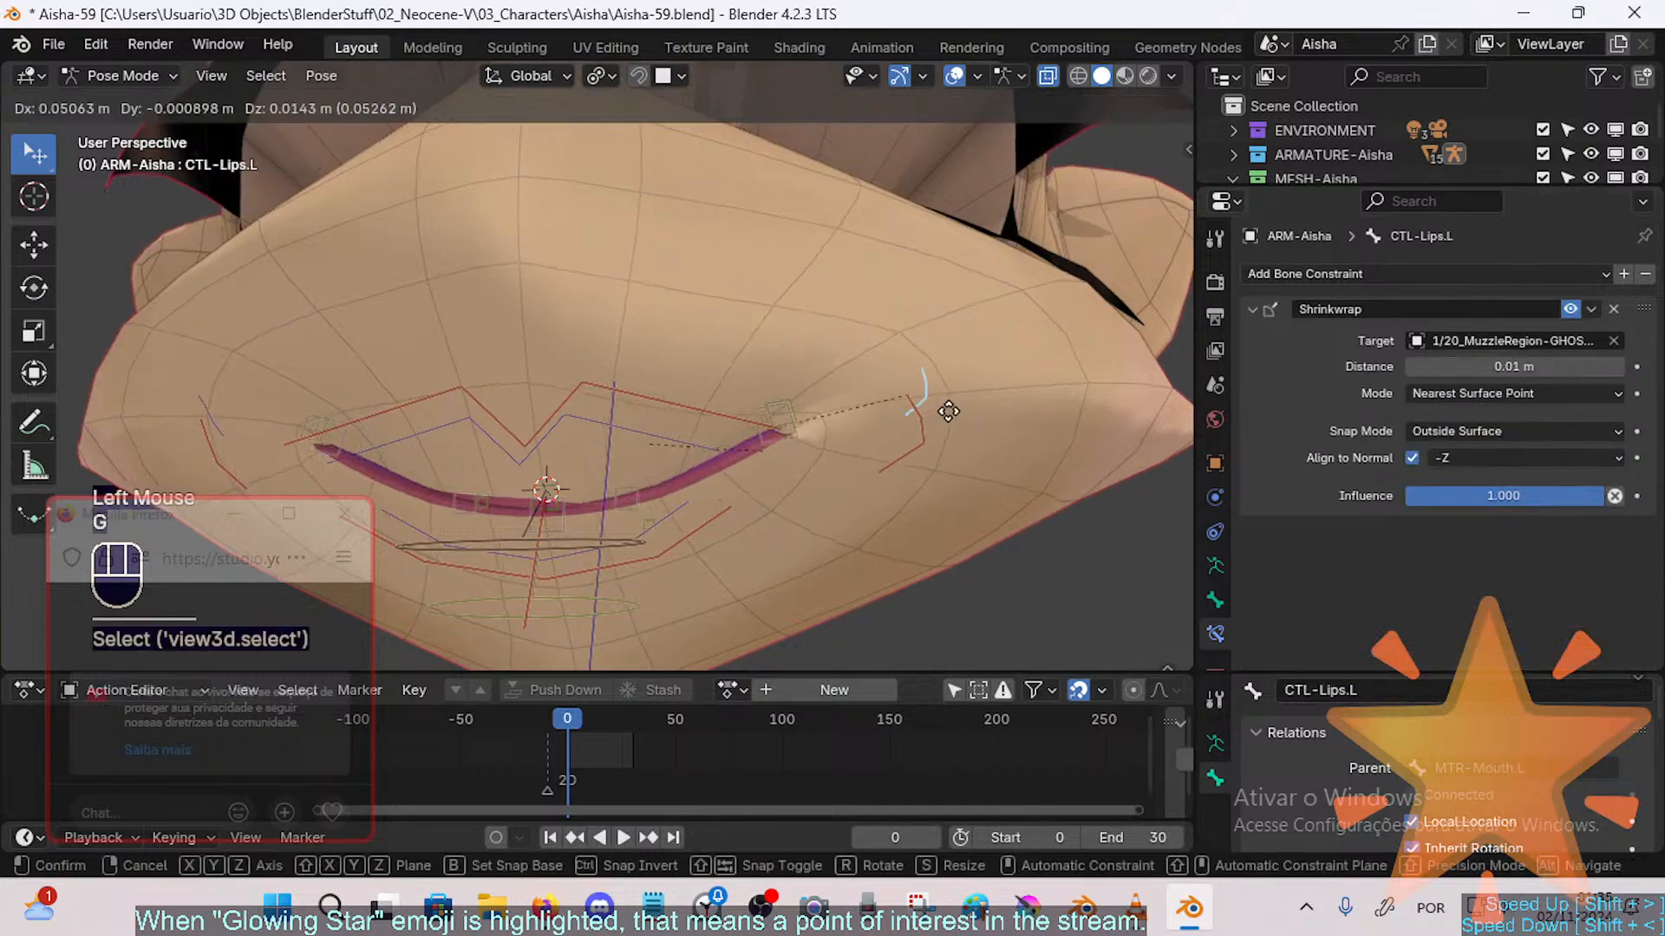
click(940, 435)
click(945, 429)
key(g)
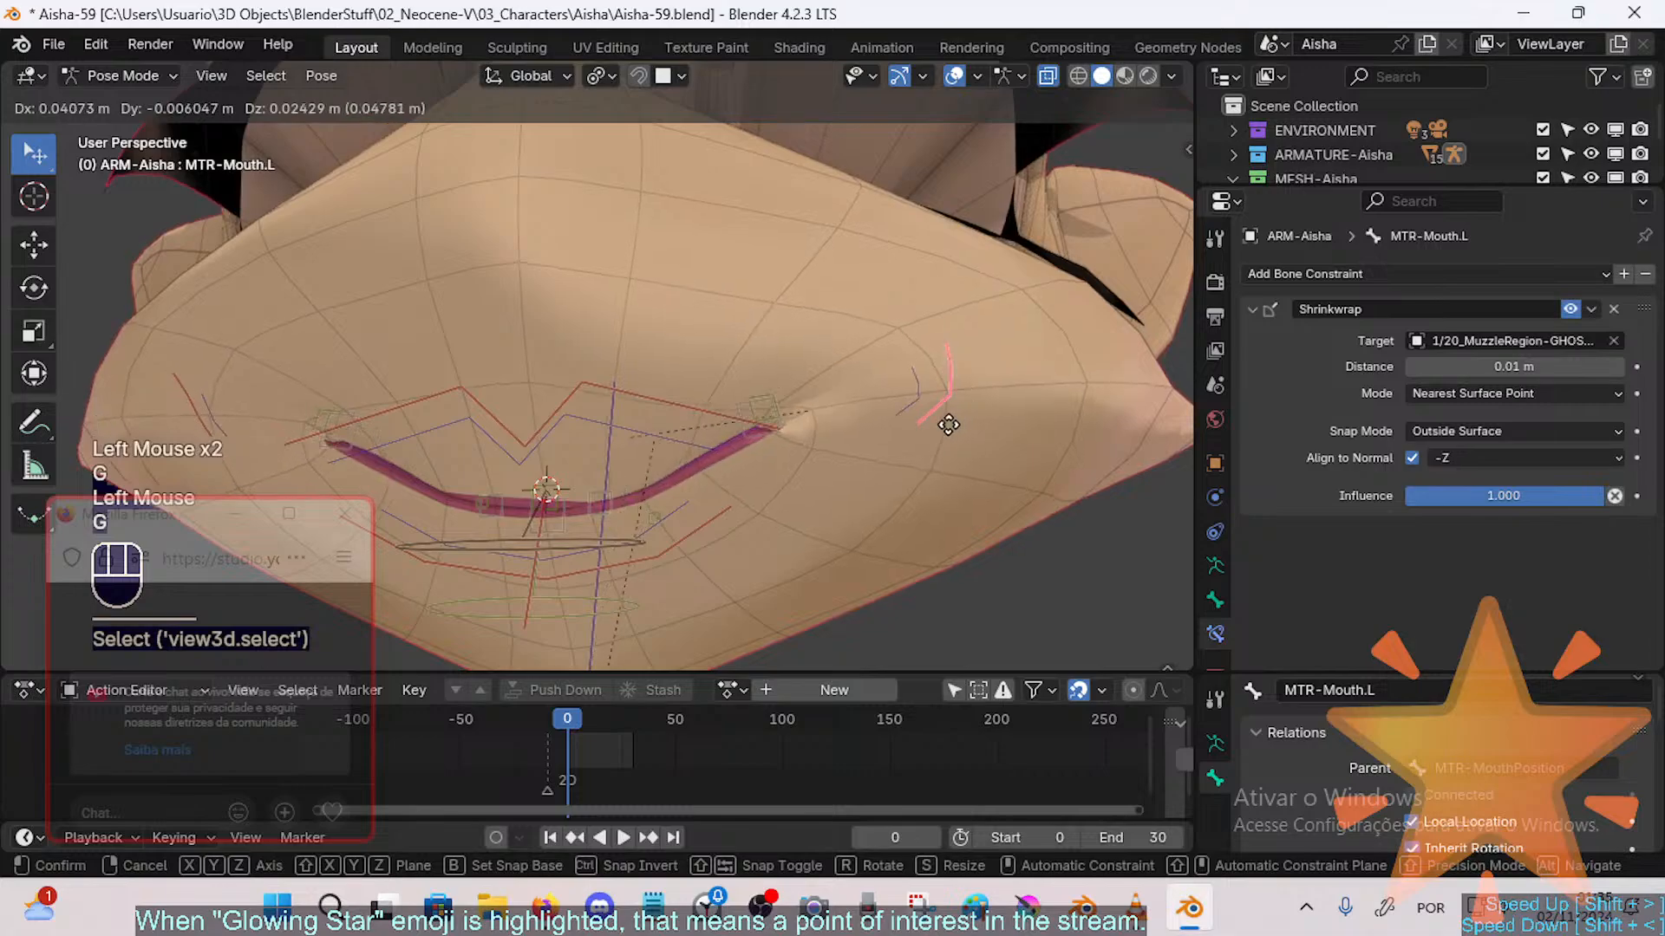
click(948, 419)
click(672, 511)
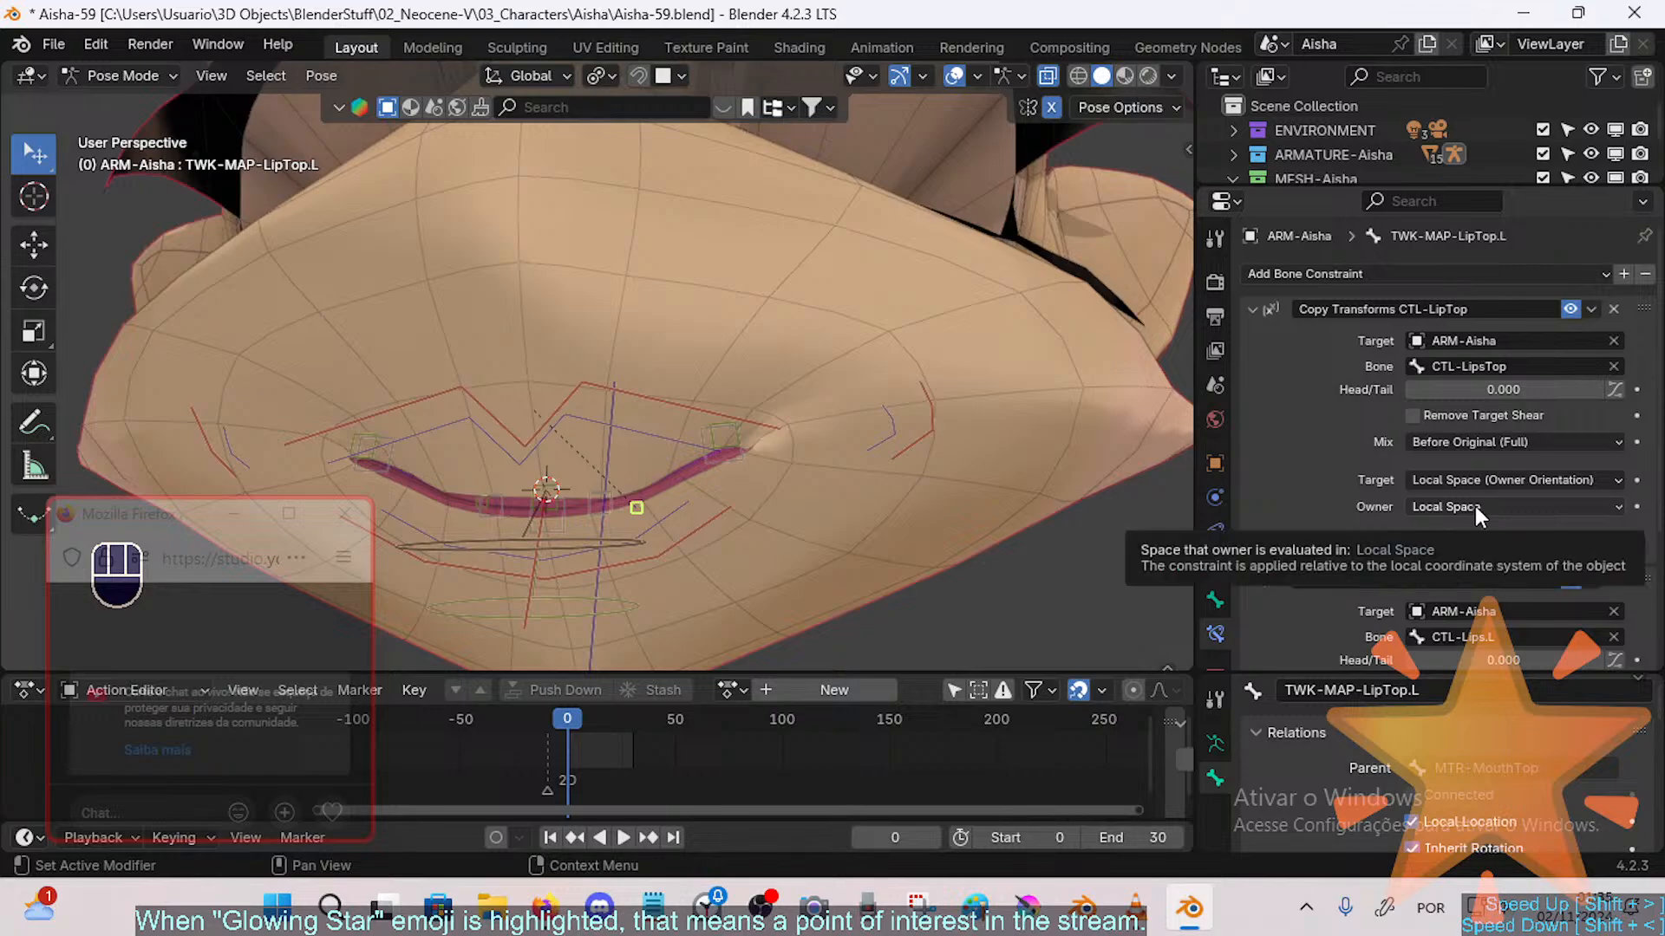
Step: Move CTL-Lips.L to test the mouth corner with the current CTL-LipTop constraint spaces
click(759, 434)
key(g)
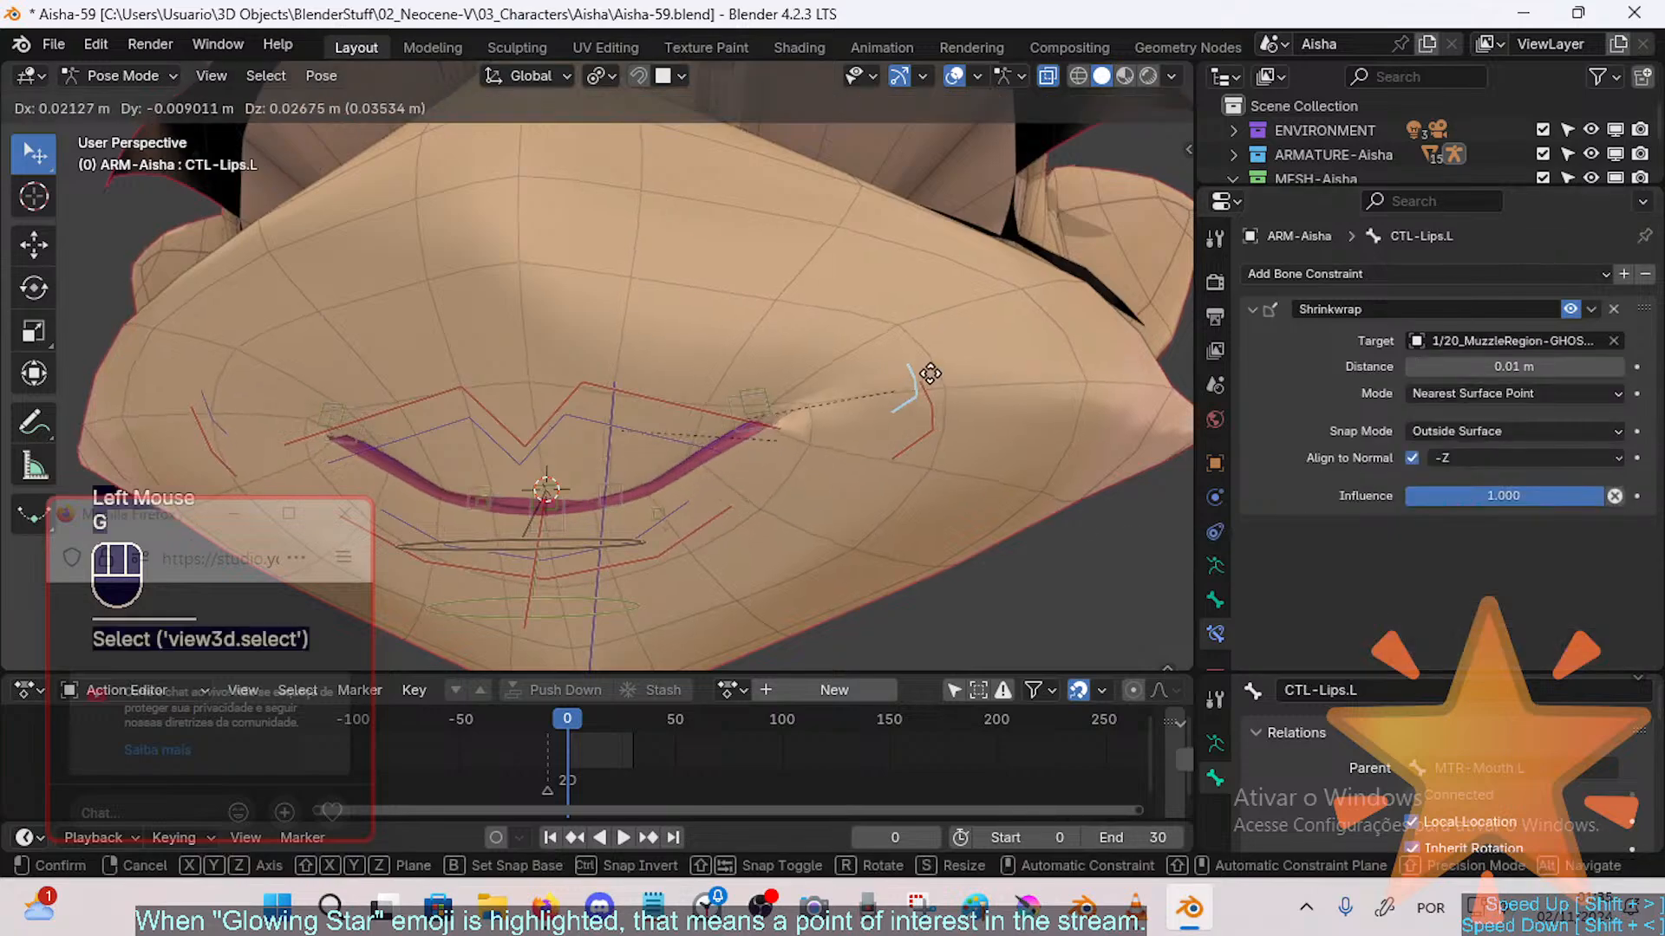
click(885, 392)
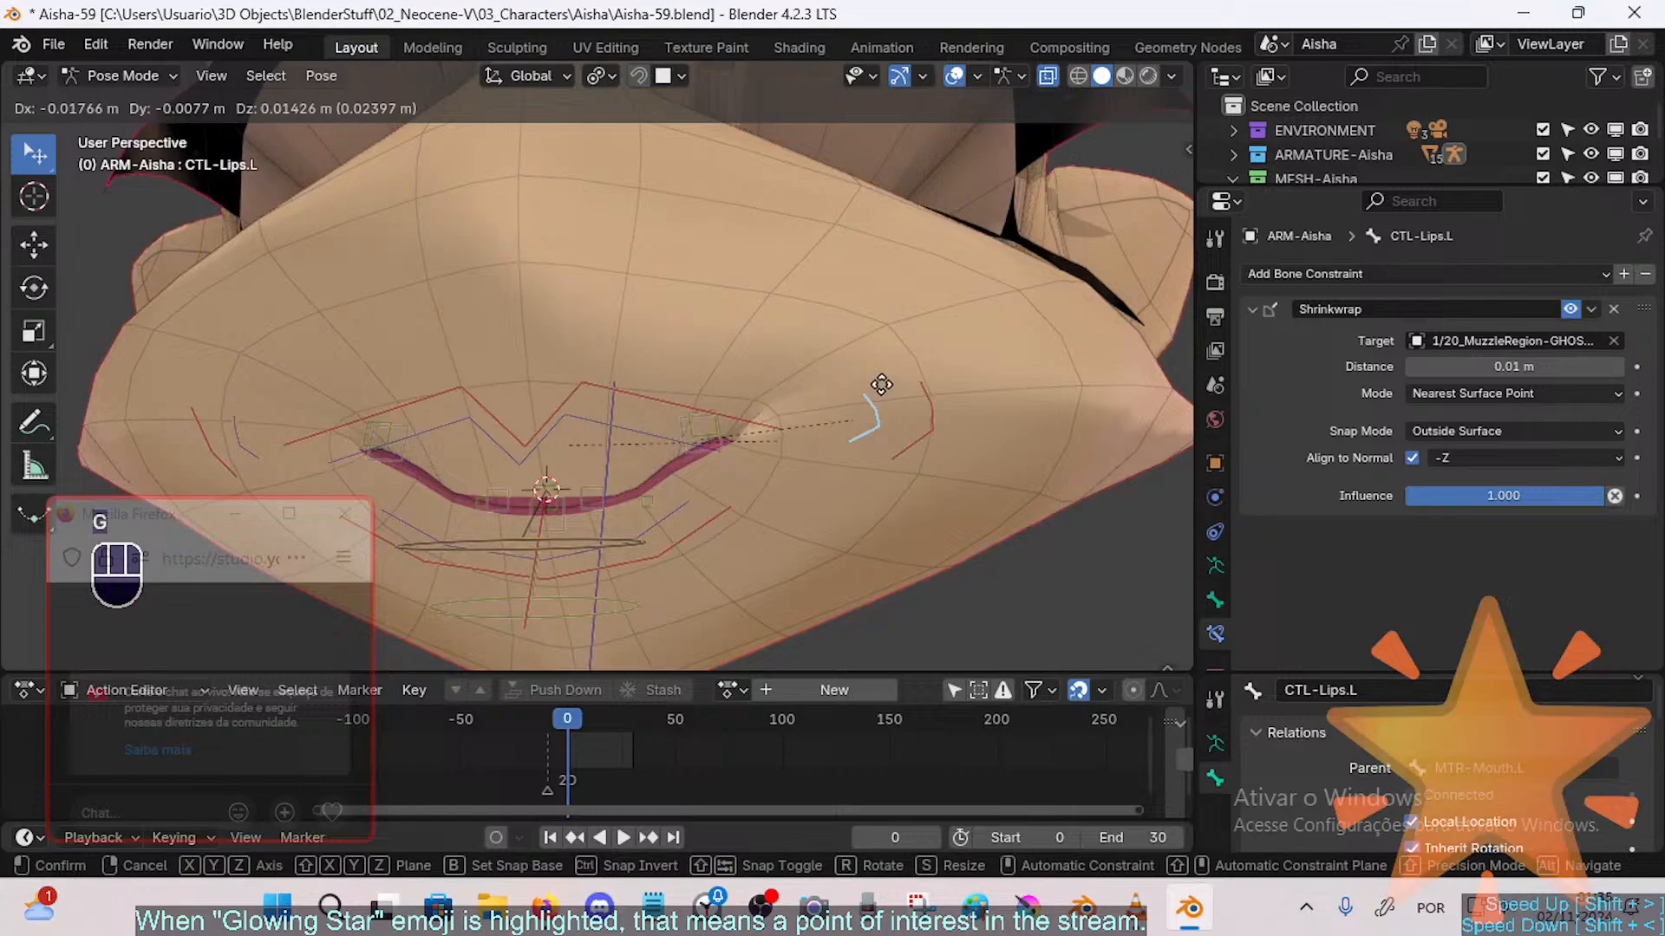
Step: Set the target space of Copy Transforms CTL-LipTop on TWK-MAP-LipTop.L to Local Space
click(652, 503)
click(1478, 480)
click(1431, 606)
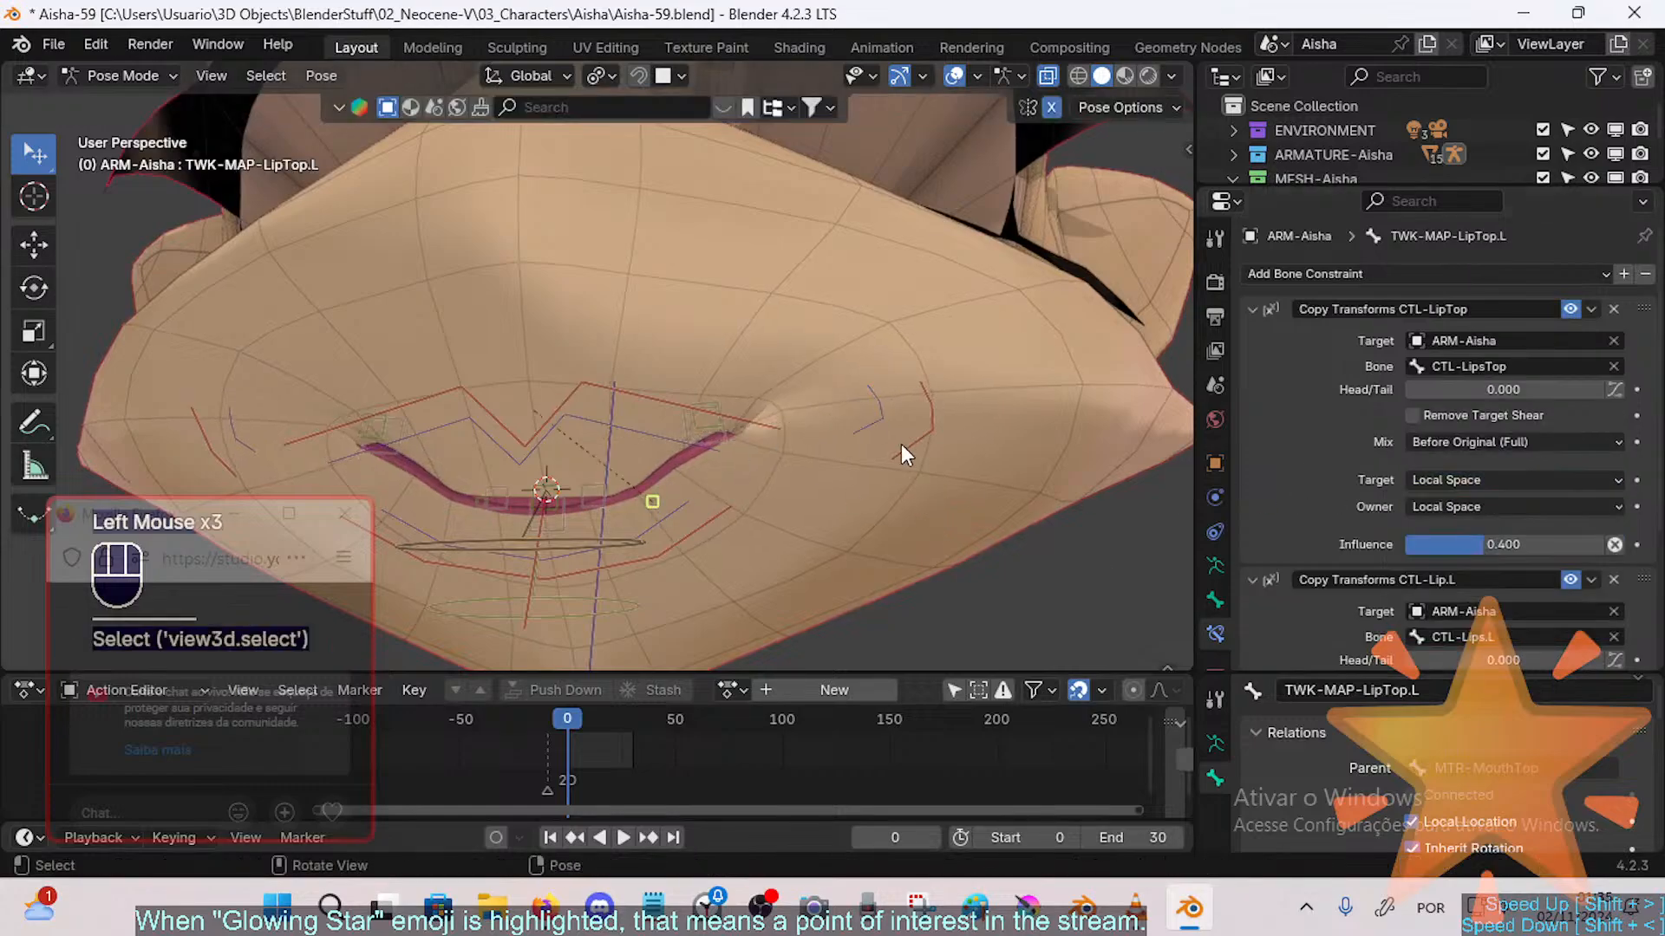
Step: Move the mouth-corner controls CTL-Lips.L and MTR-Mouth.L to test the Local Space target setting of CTL-LipTop
click(925, 390)
key(g)
click(884, 398)
click(884, 398)
key(g)
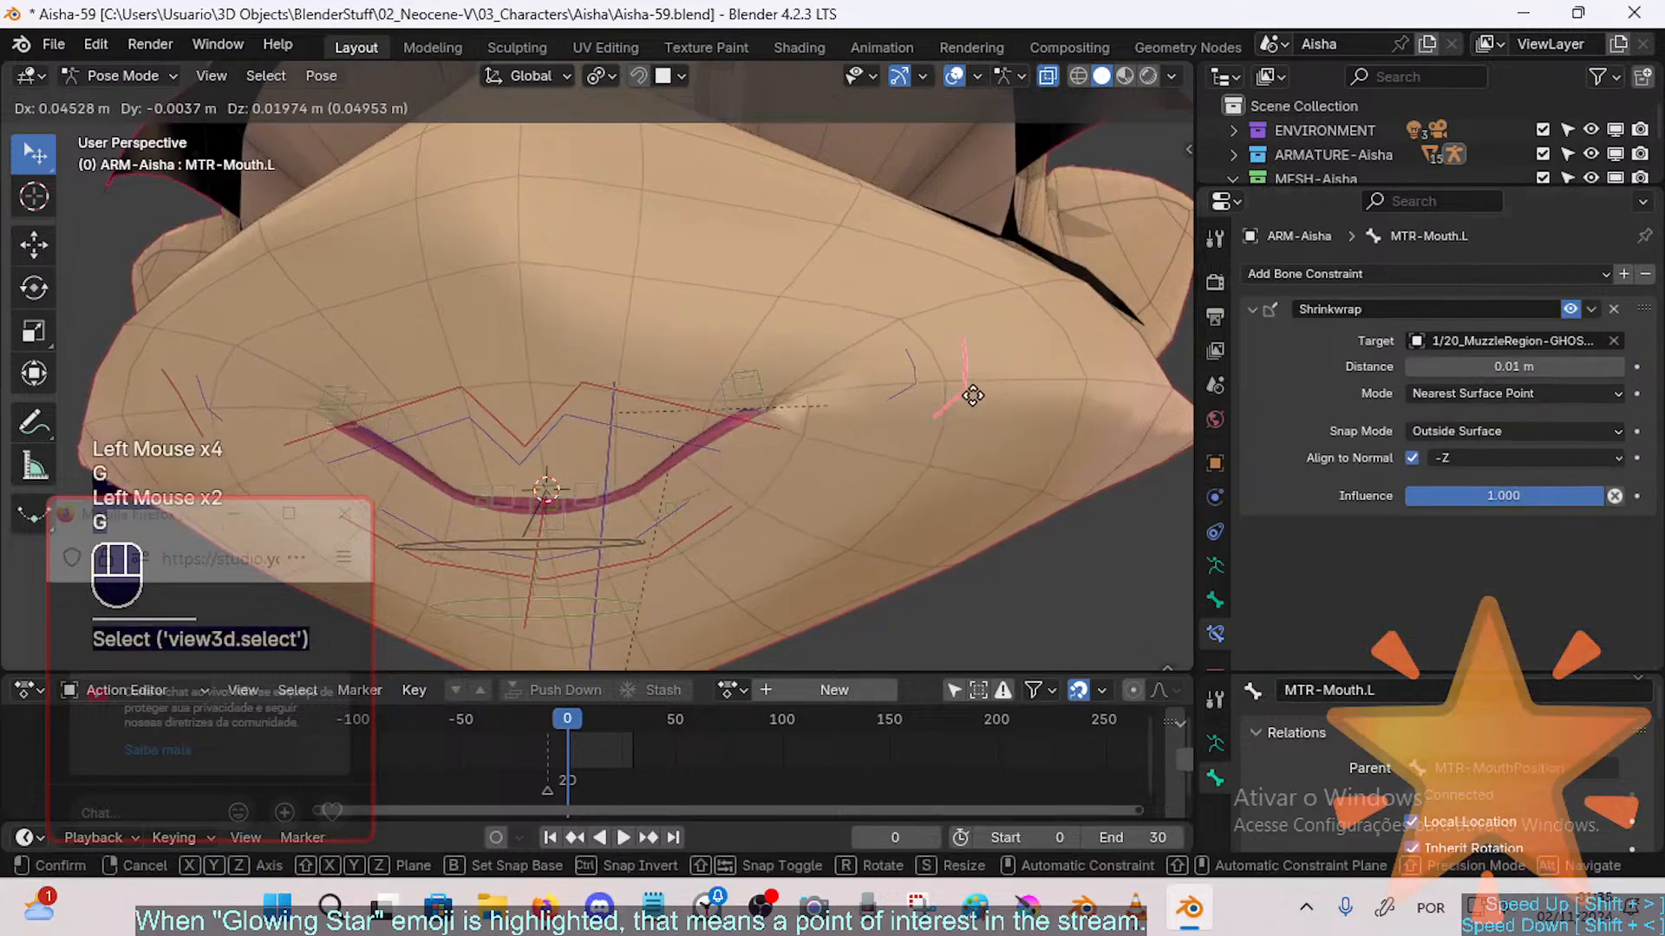
click(845, 450)
Step: Set the target space of Copy Transforms CTL-LipTop on TWK-MAP-LipTop.L to Local Space (Owner Orientation)
click(654, 496)
click(652, 498)
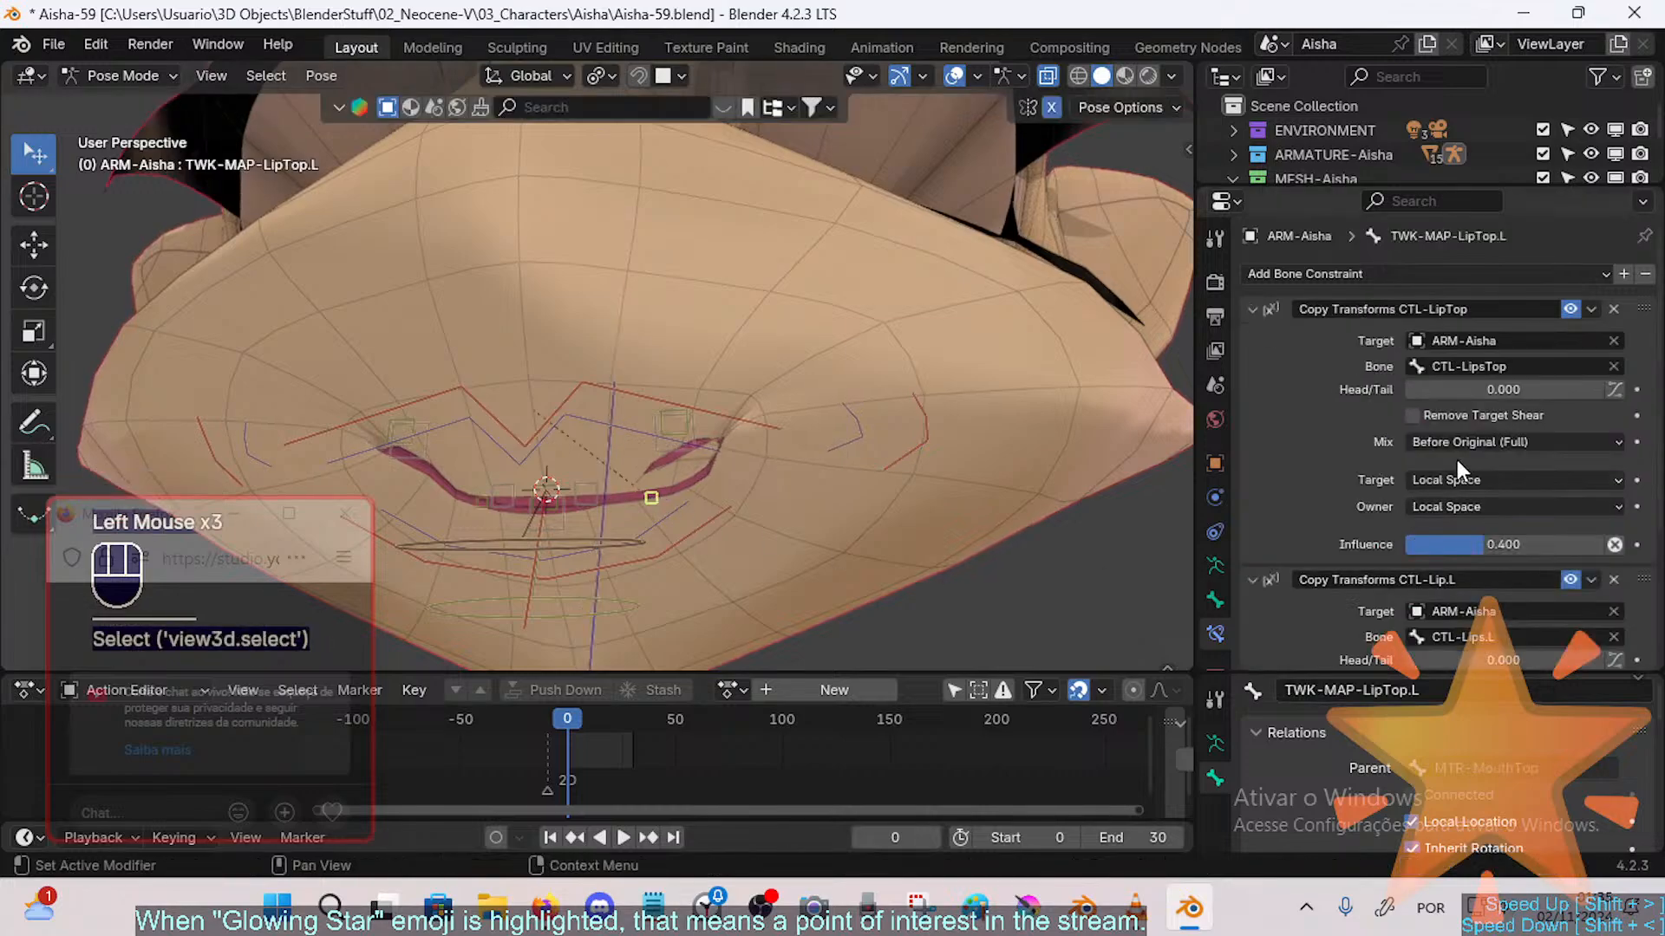
scroll(1466, 485, down, 1)
scroll(1470, 498, up, 1)
scroll(1509, 534, down, 1)
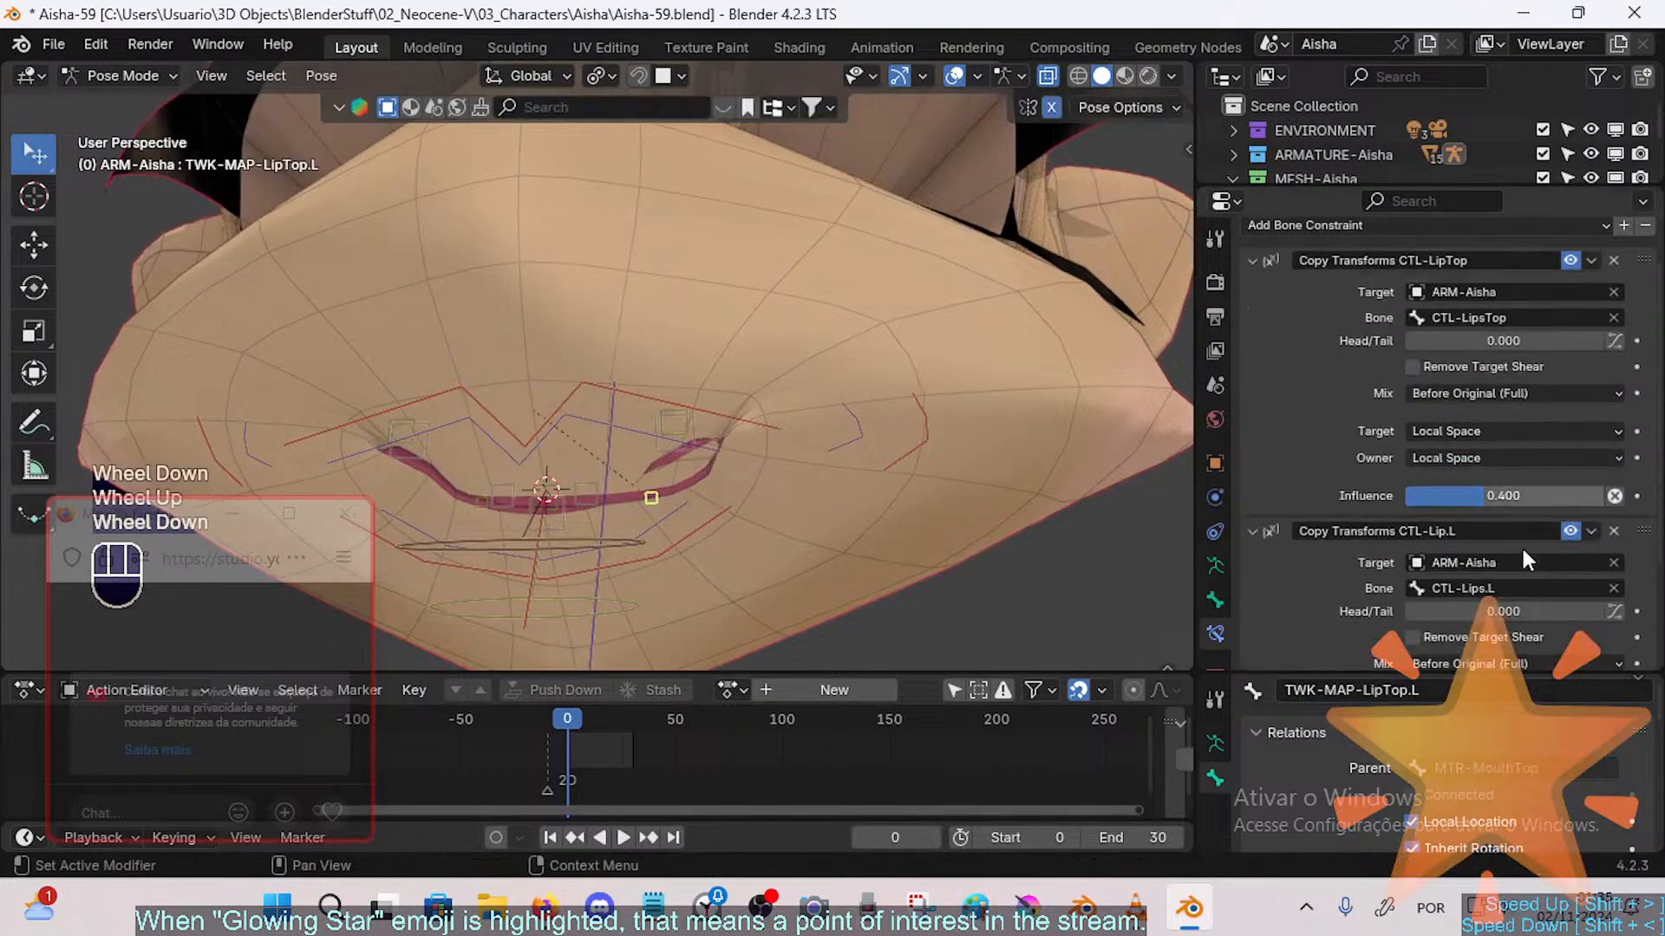
scroll(1521, 545, down, 1)
scroll(1514, 554, up, 2)
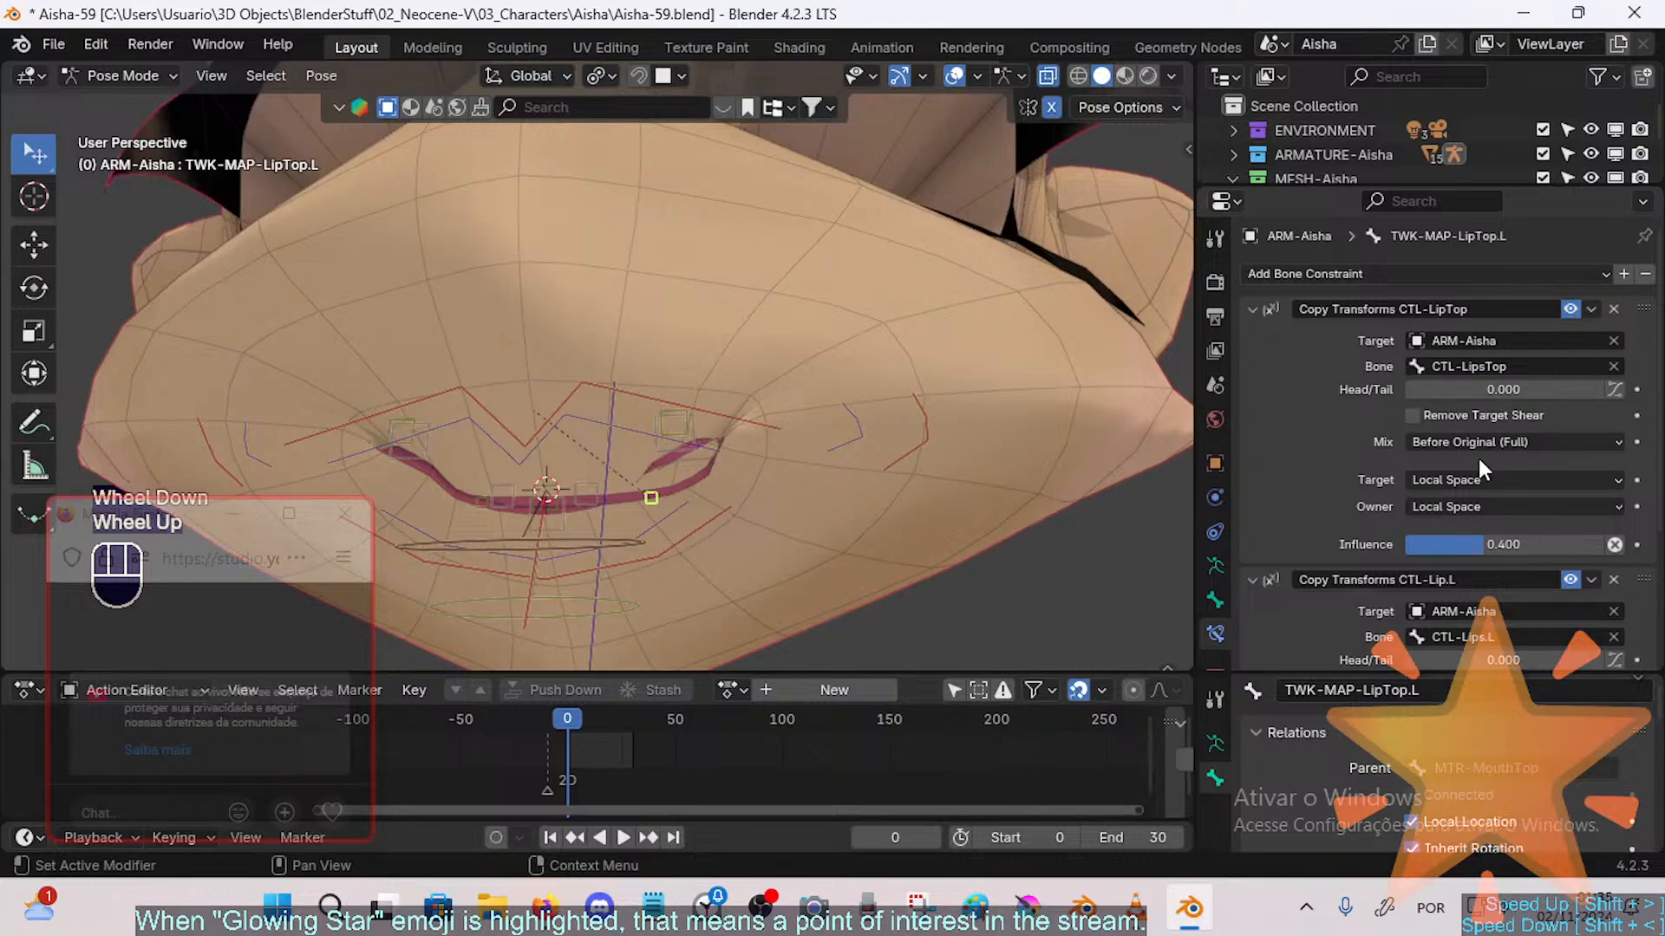
click(1484, 480)
click(1466, 627)
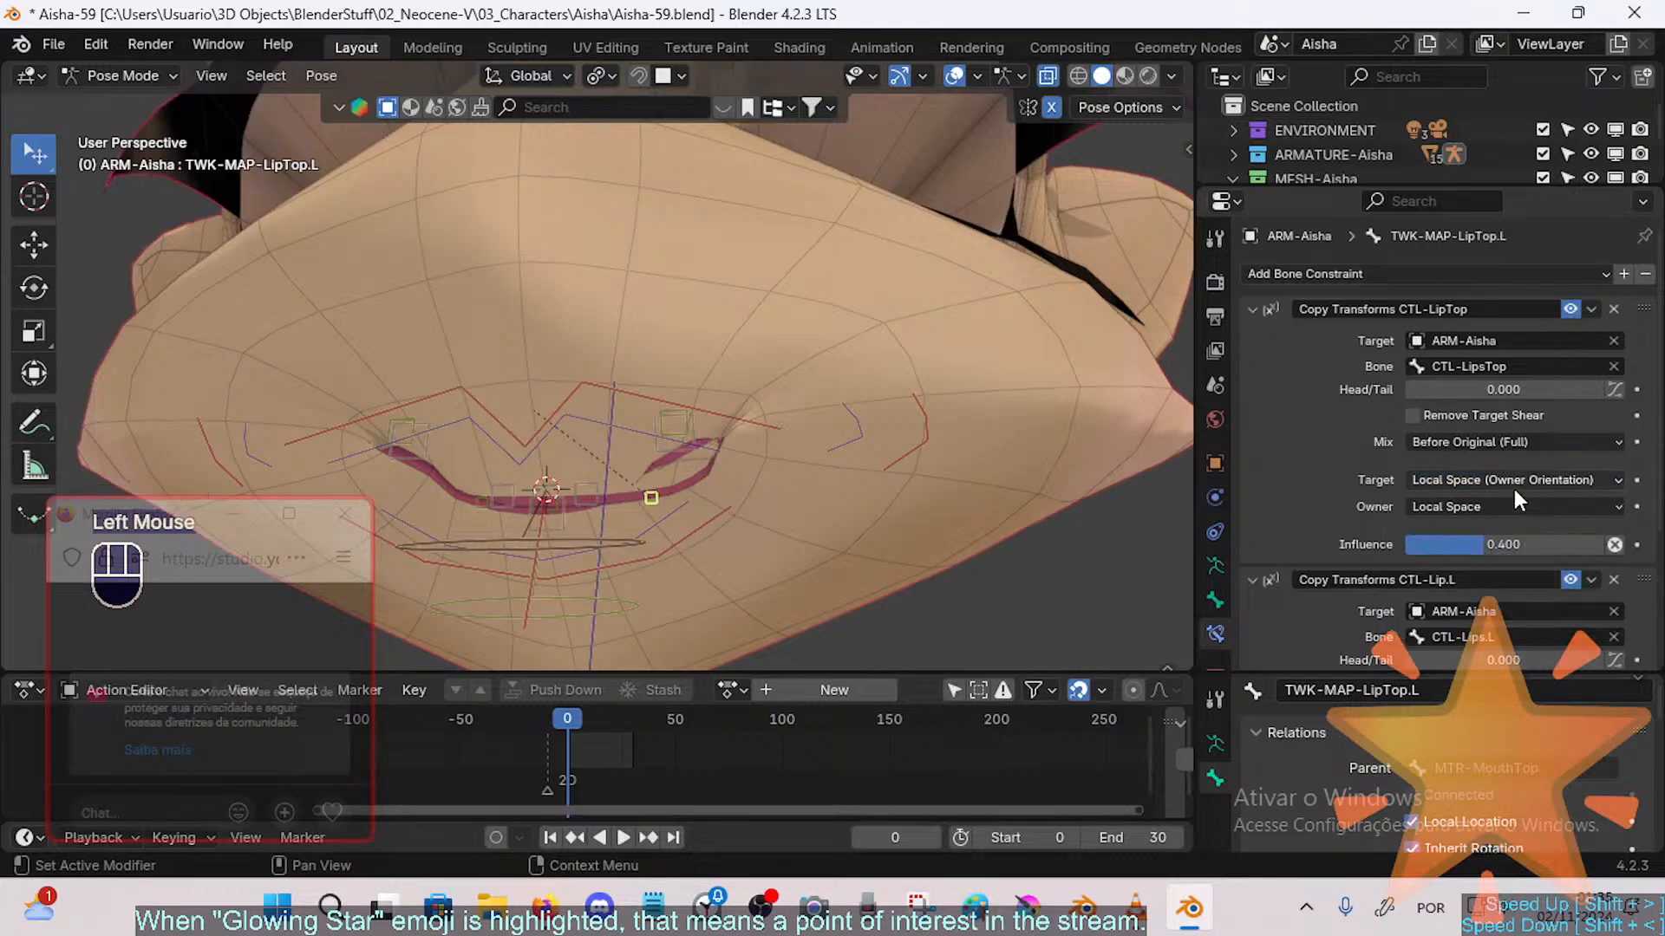
Step: Collapse CTL-LipTop and set Copy Transforms CTL-Lip.L to target Local Space (Owner Orientation) and owner Local With Parent
click(1237, 310)
click(1256, 310)
scroll(1346, 423, down, 1)
click(1492, 508)
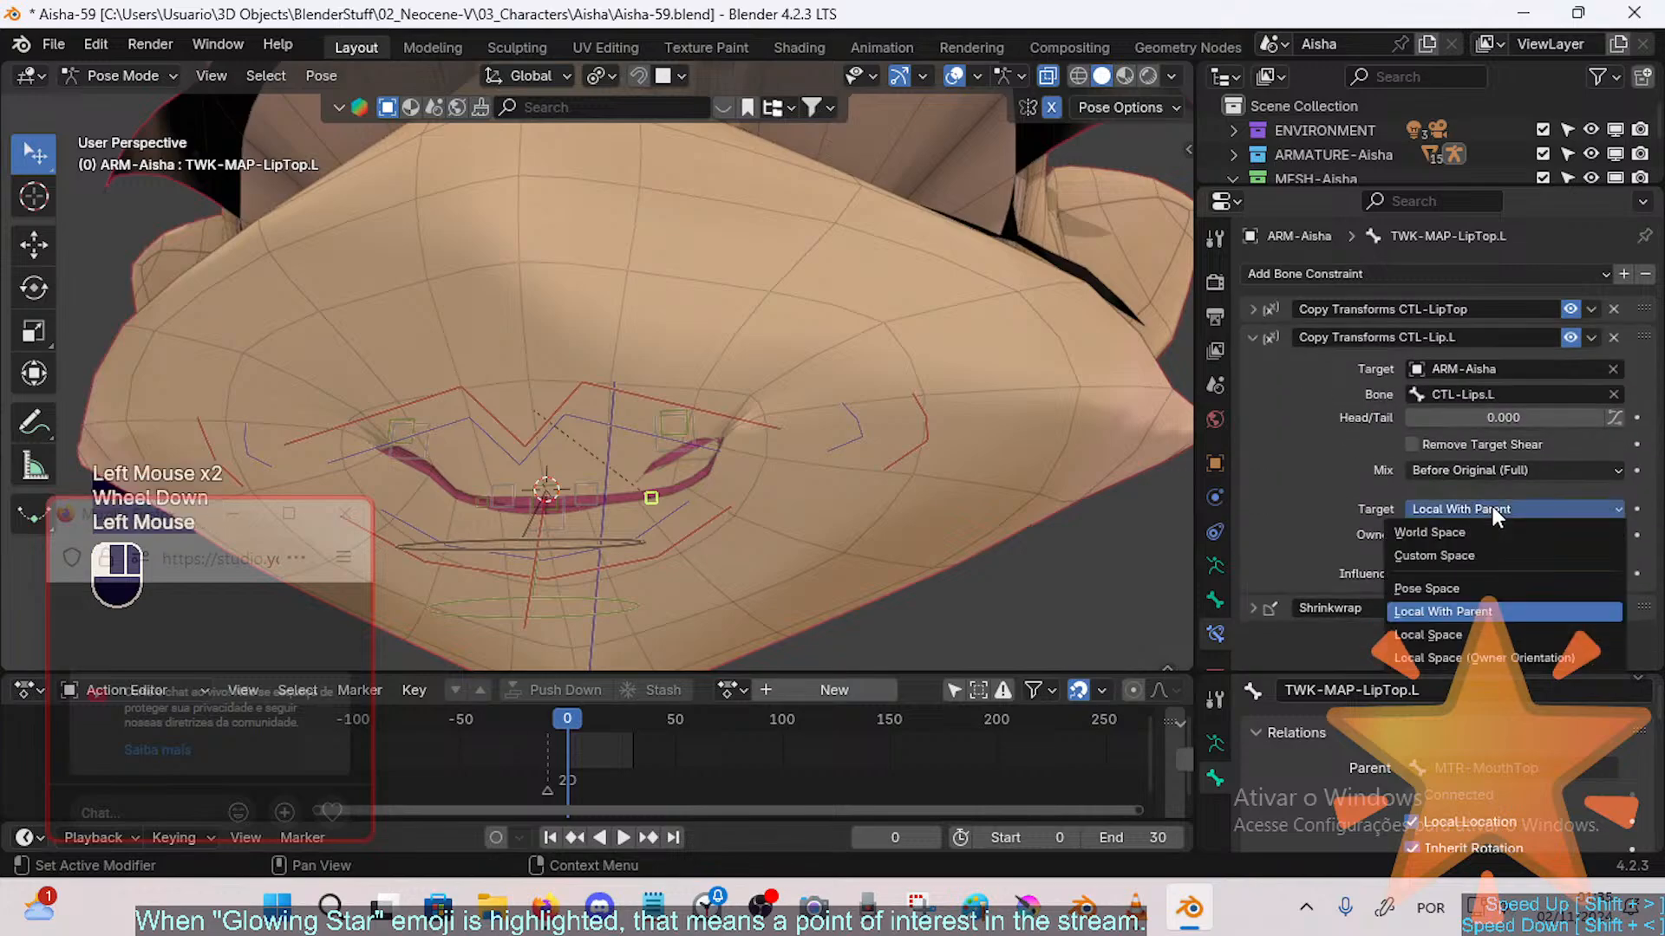
click(1459, 657)
click(1474, 535)
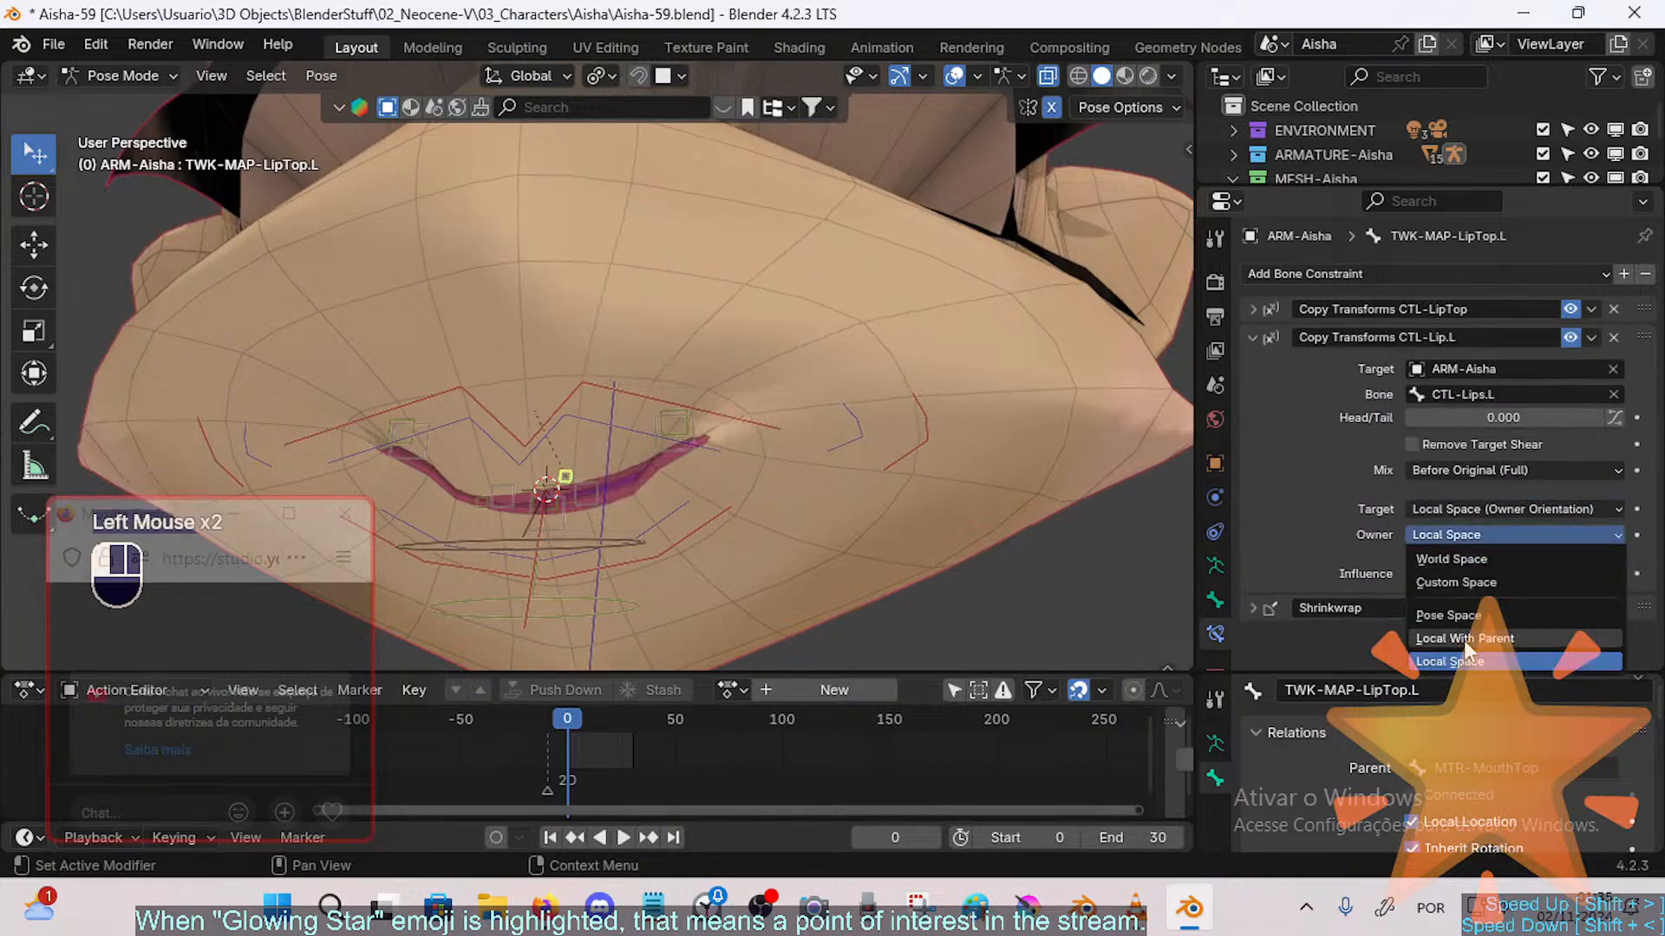
click(1463, 638)
Step: Move CTL-Lips.L and MTR-Mouth.L to test the upper lip with the Owner Orientation target on CTL-Lip.L
click(888, 405)
key(g)
click(898, 418)
click(999, 406)
key(g)
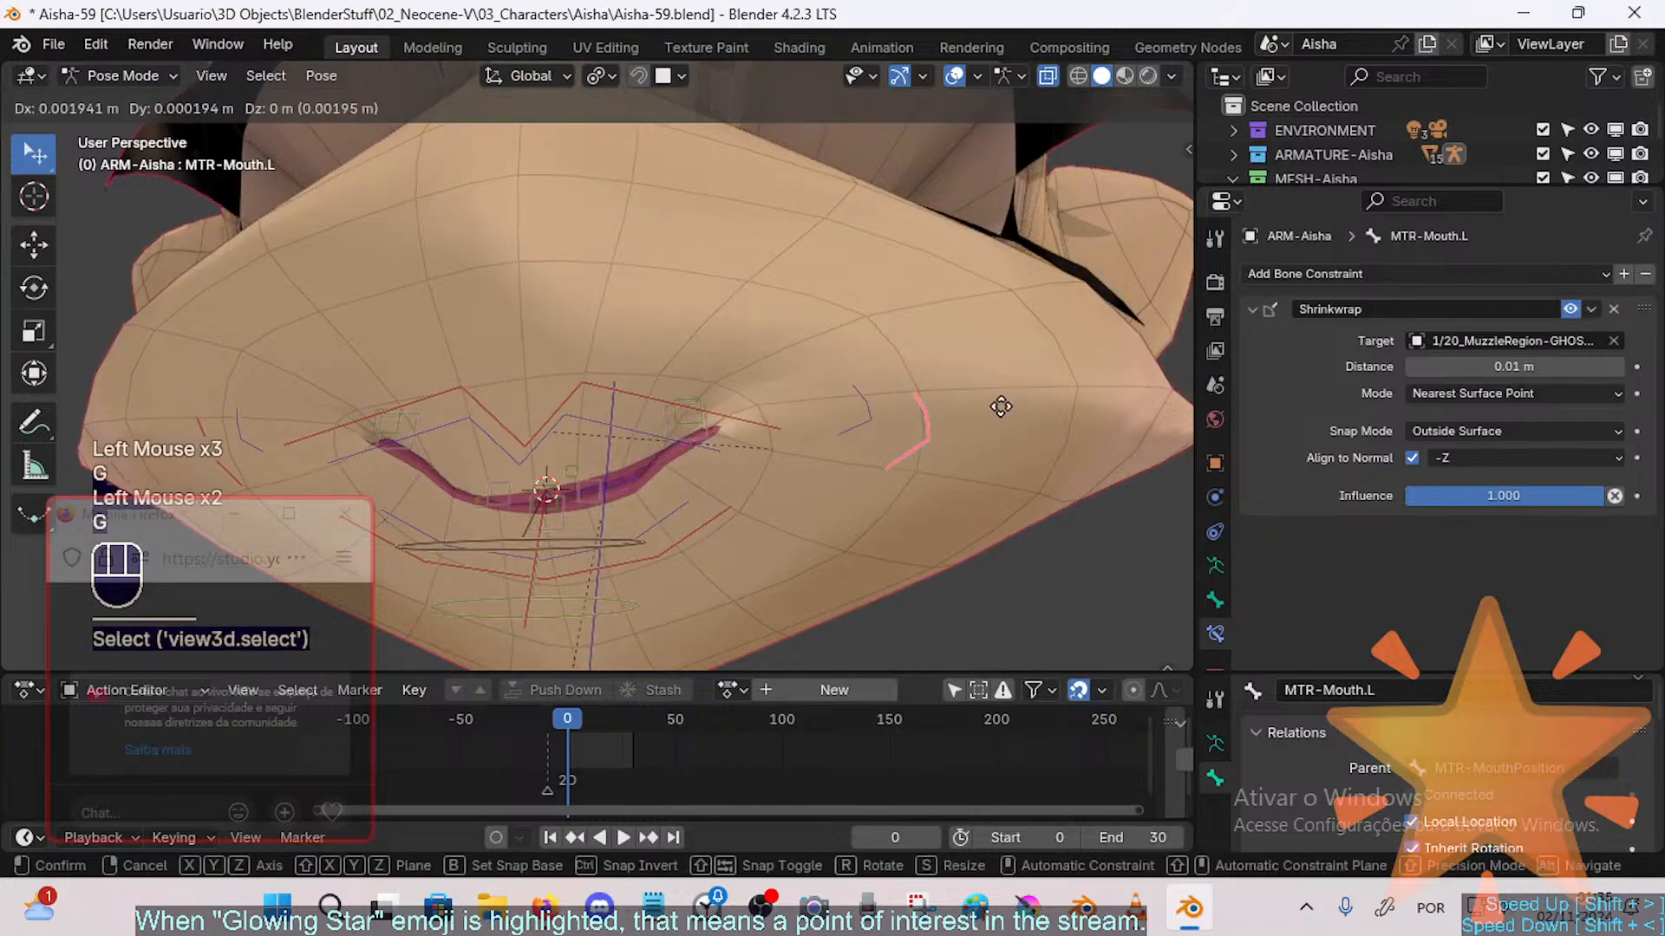
click(989, 436)
Step: Set the target space of Copy Transforms CTL-Lip.L on TWK-MAP-LipTop.L to Local With Parent
click(570, 471)
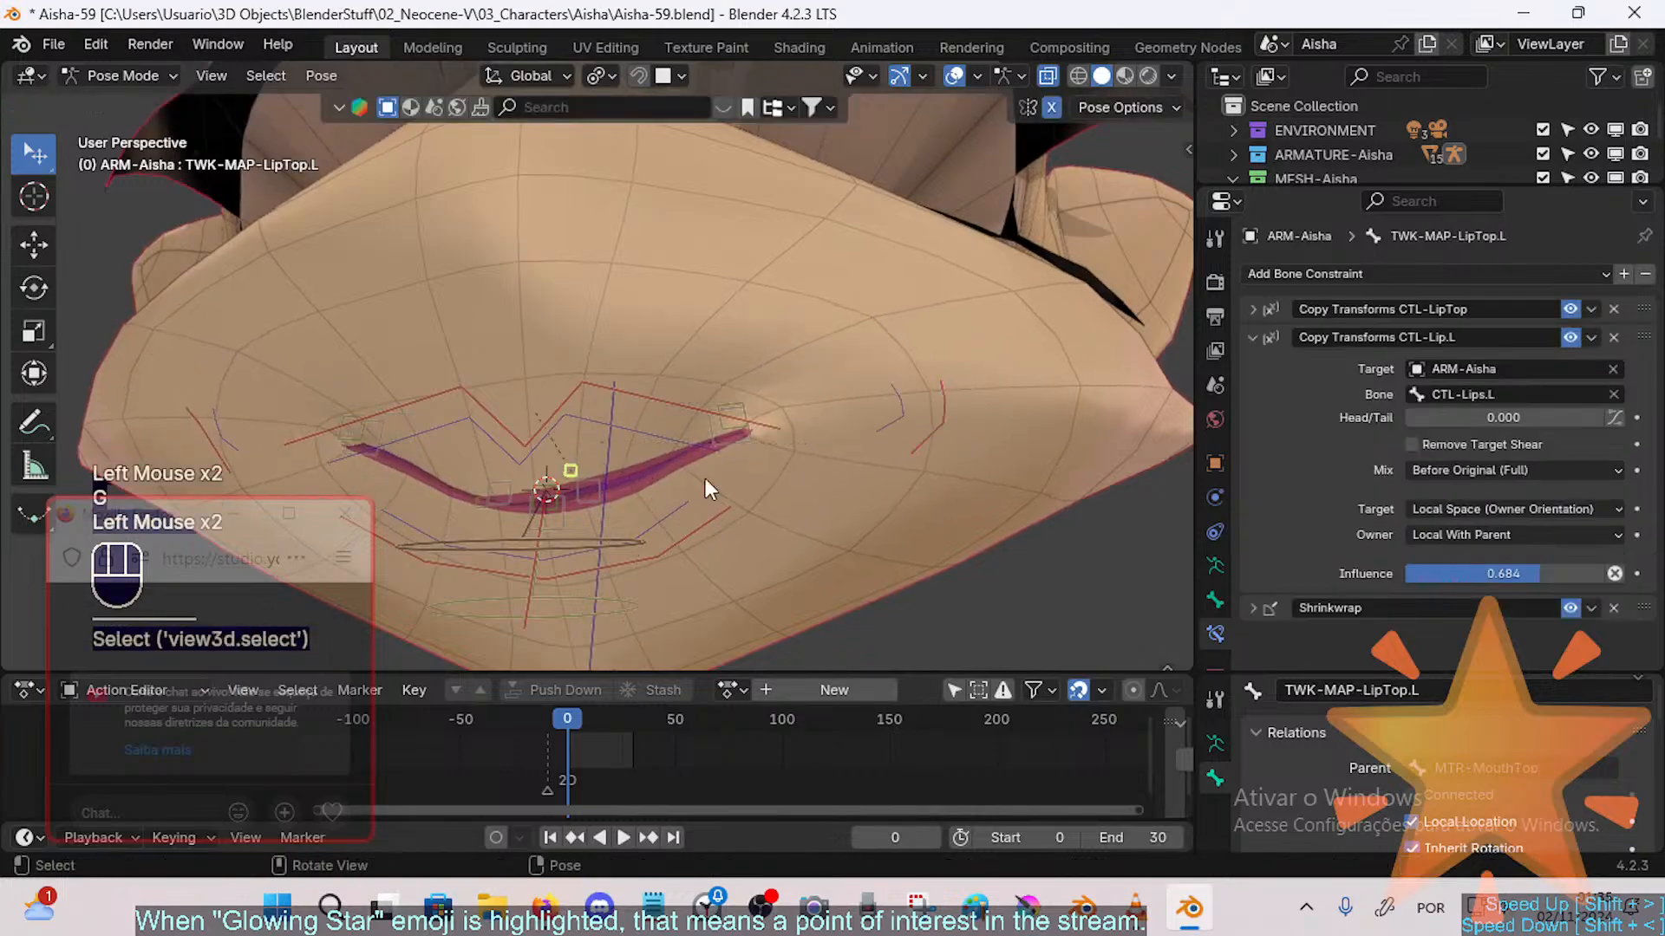
click(1461, 534)
click(1457, 529)
click(1457, 510)
click(1448, 617)
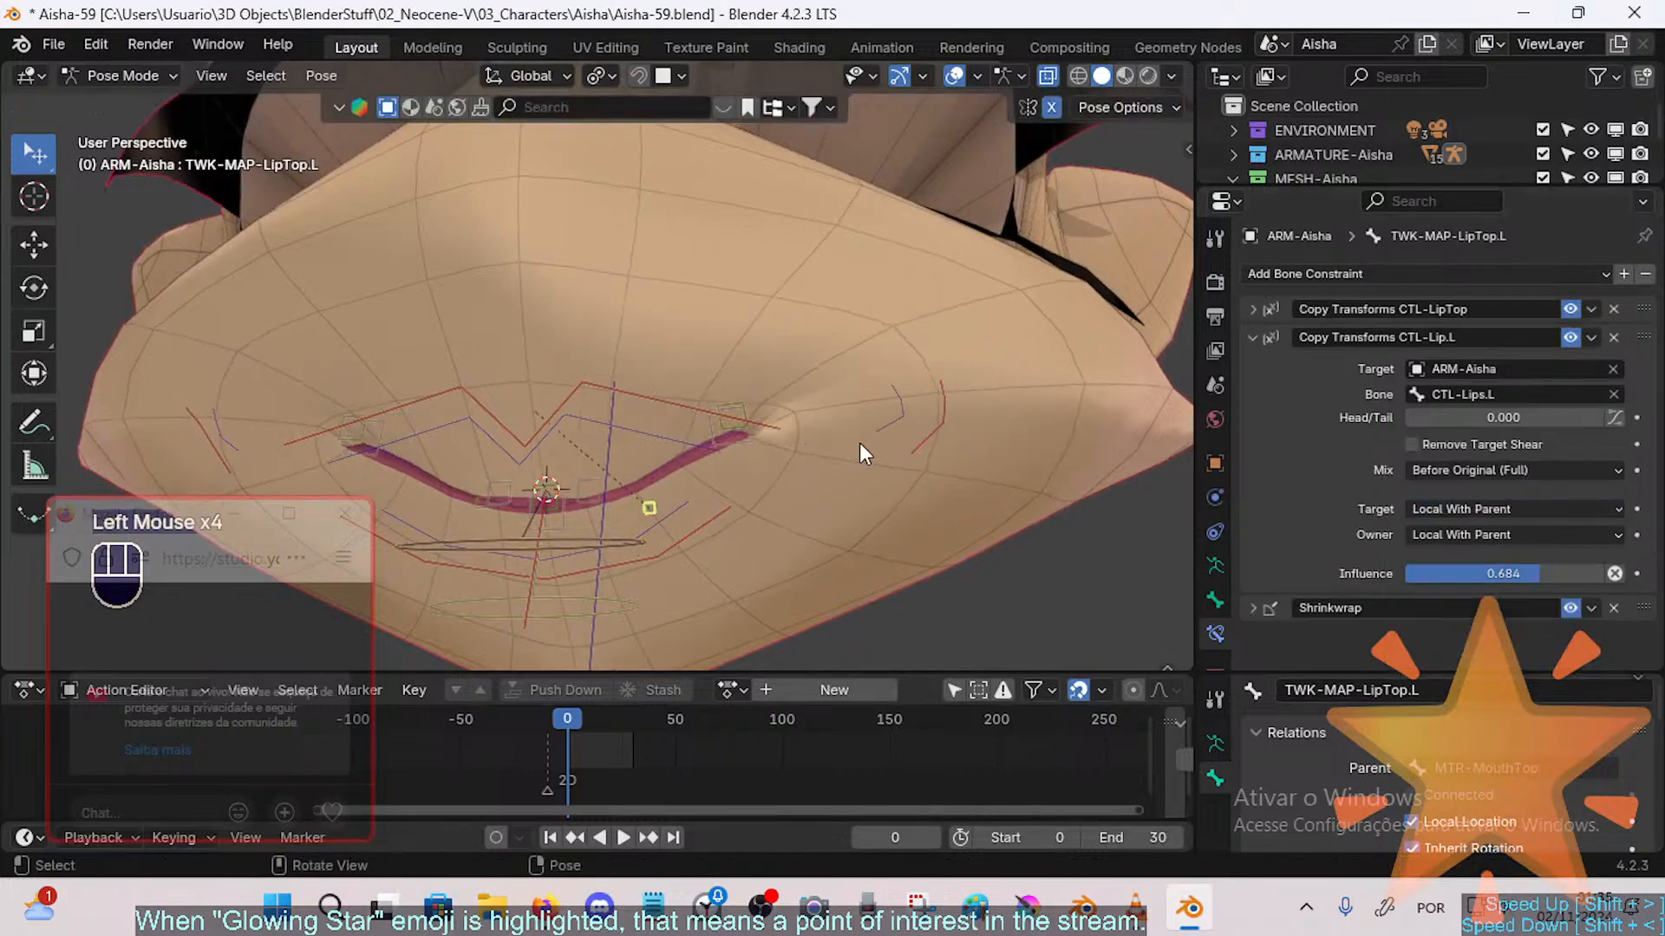
Step: Reset the whole pose and retest the upper lip by moving CTL-Lips.L and MTR-Mouth.L
key(a)
key(alt+q)
key(alt+q)
click(912, 404)
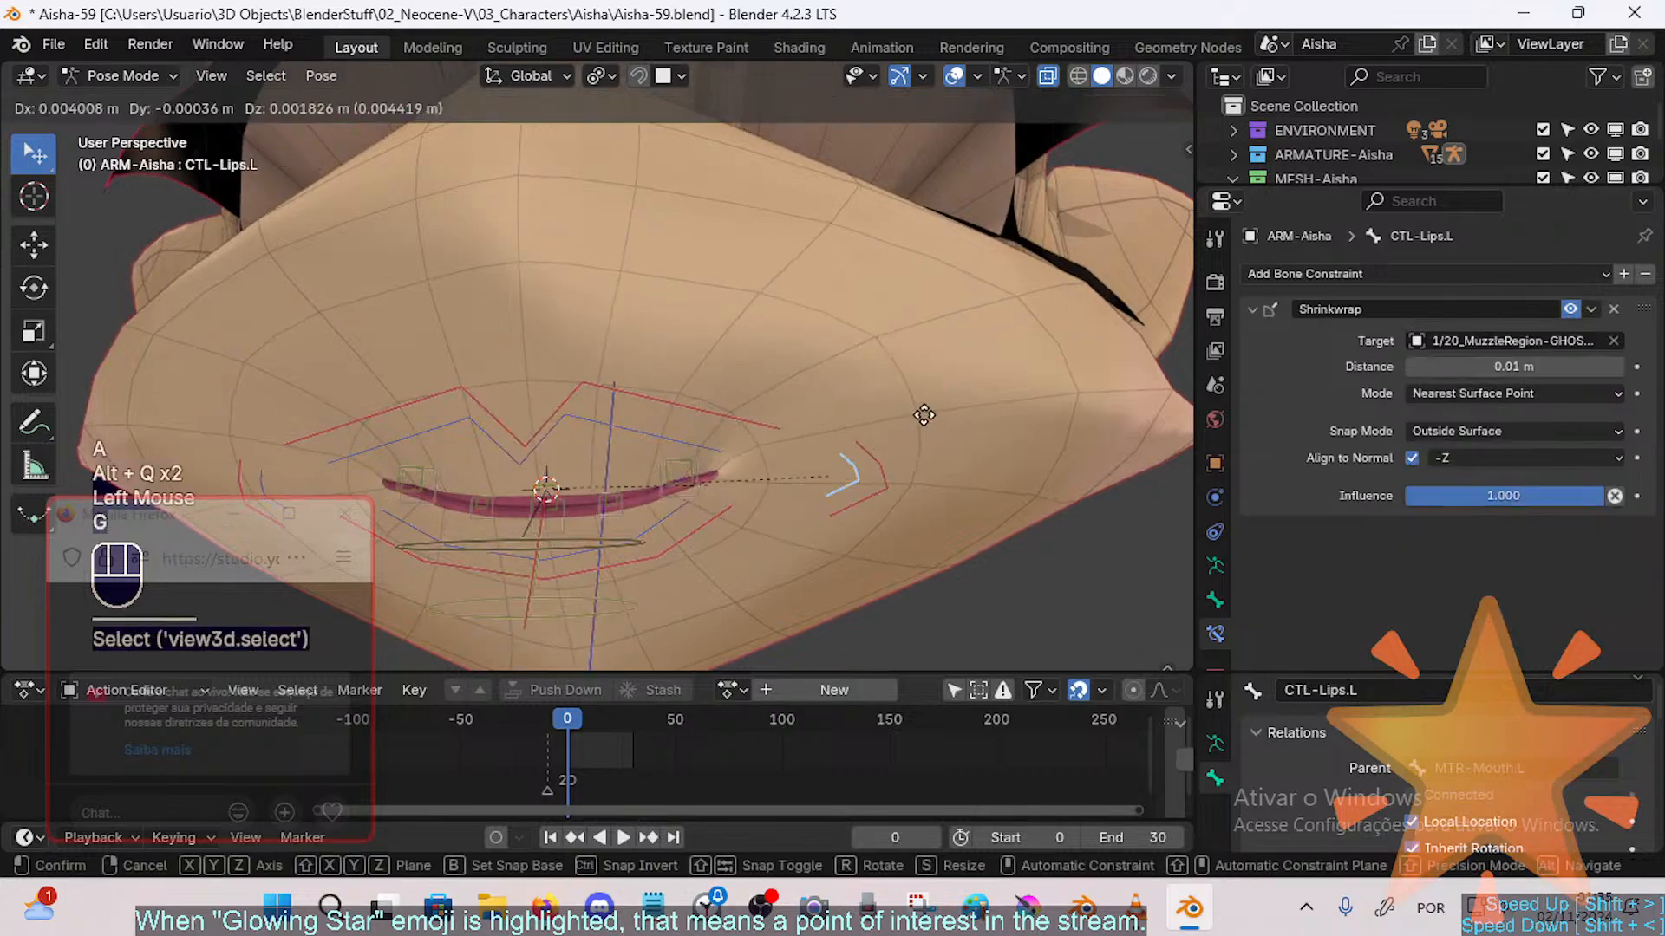
key(g)
click(820, 449)
click(882, 485)
key(g)
click(928, 423)
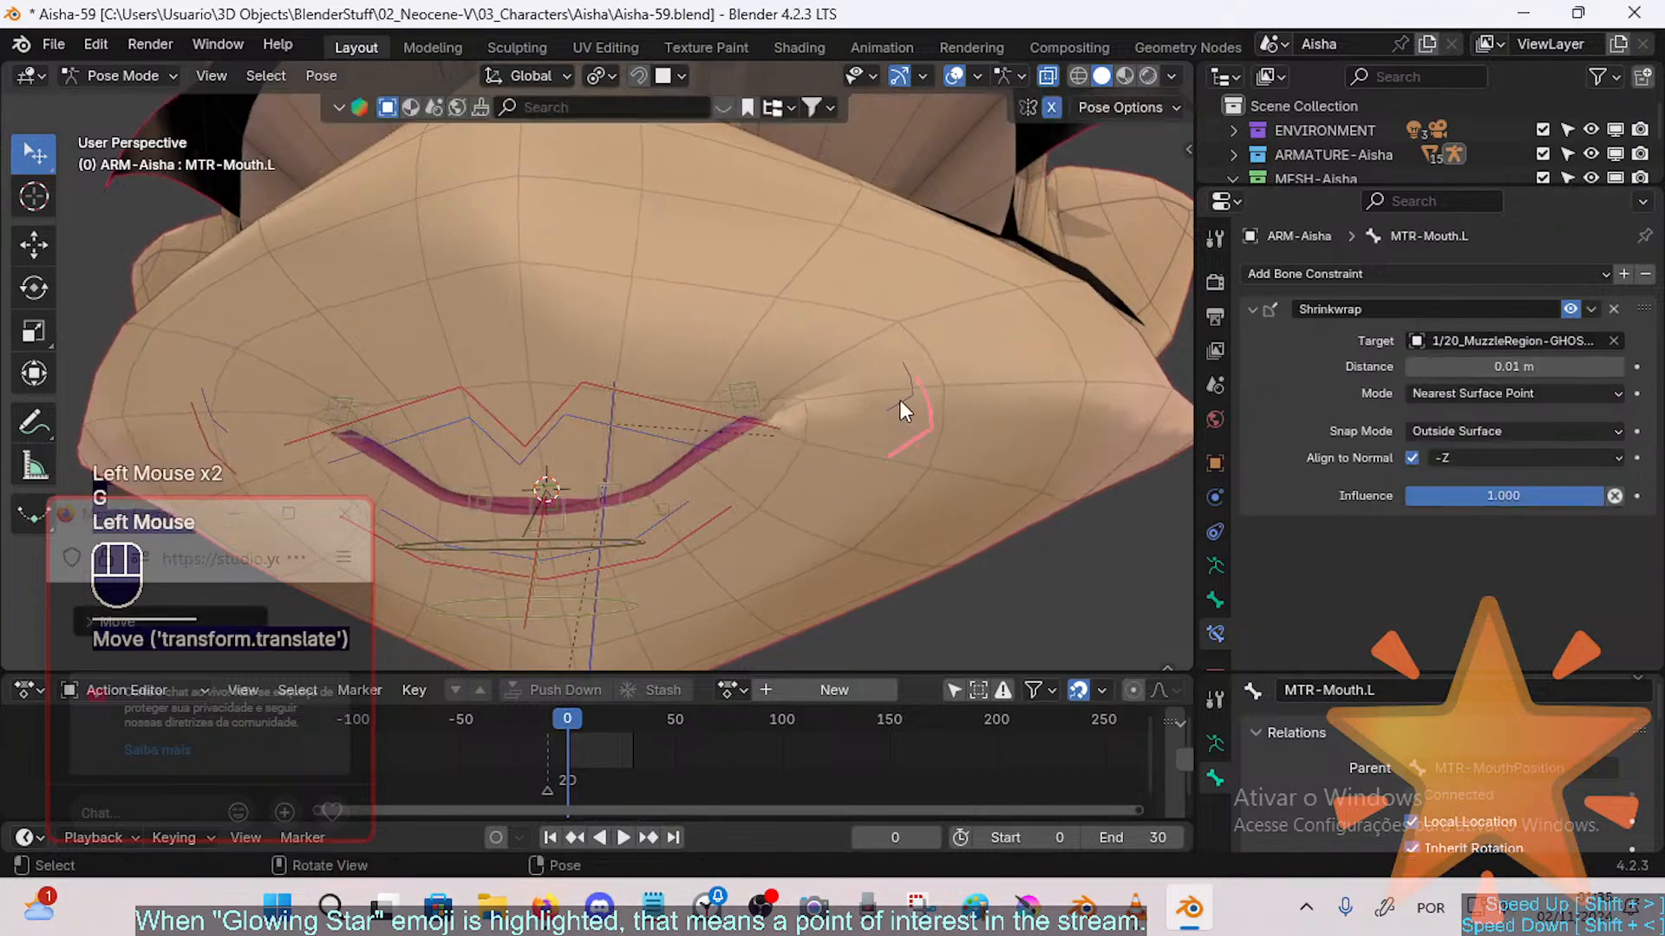
click(898, 395)
key(g)
click(893, 413)
Step: Set the target space of Copy Transforms CTL-Lip.L on TWK-MAP-LipTop.L to Local Space
click(659, 500)
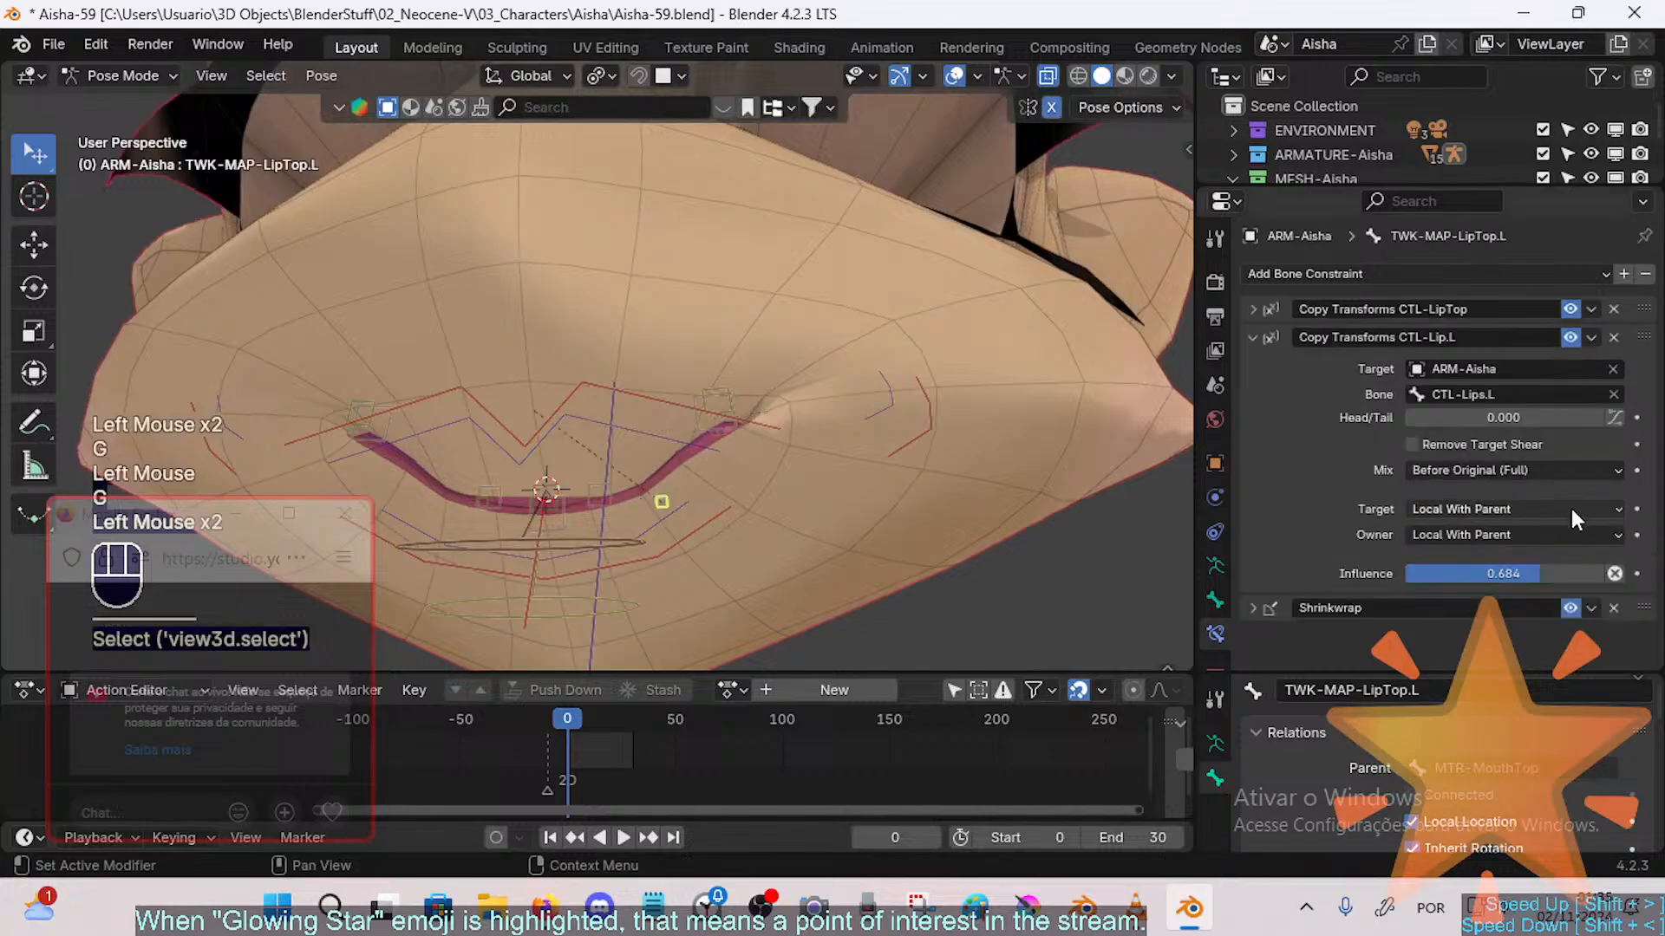
click(1495, 509)
click(1460, 611)
click(1451, 511)
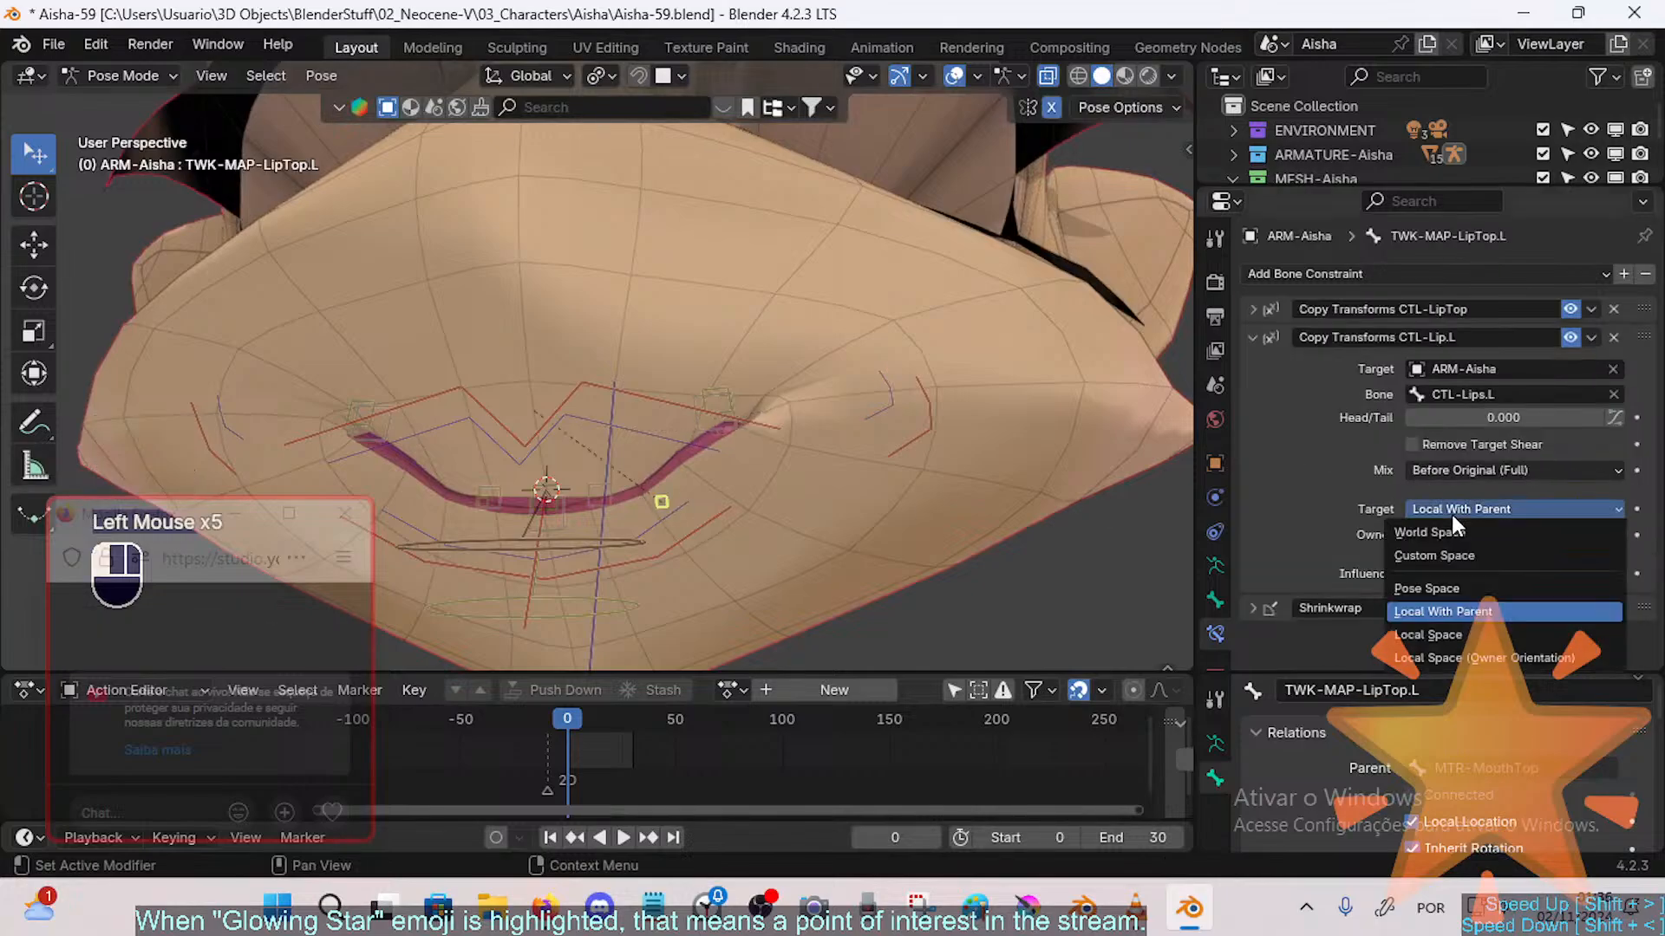
click(1438, 638)
Step: Move MTR-Mouth.L and CTL-Lips.L alternately to test the Local Space target of CTL-Lip.L
click(942, 411)
key(g)
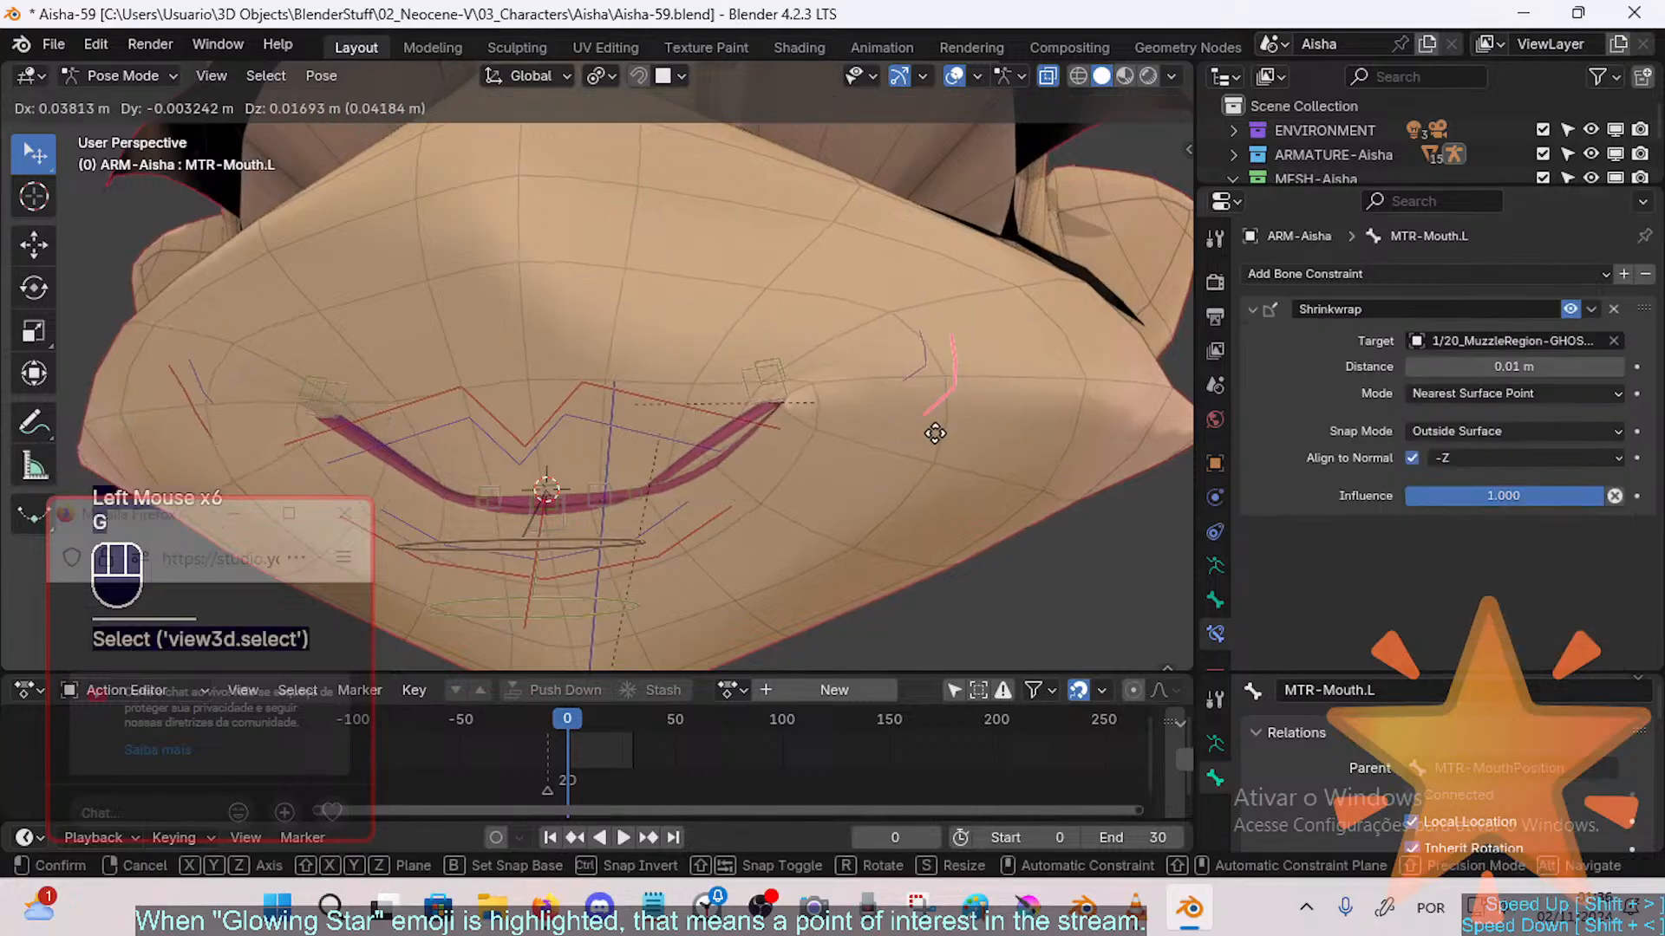
click(935, 420)
click(897, 397)
key(g)
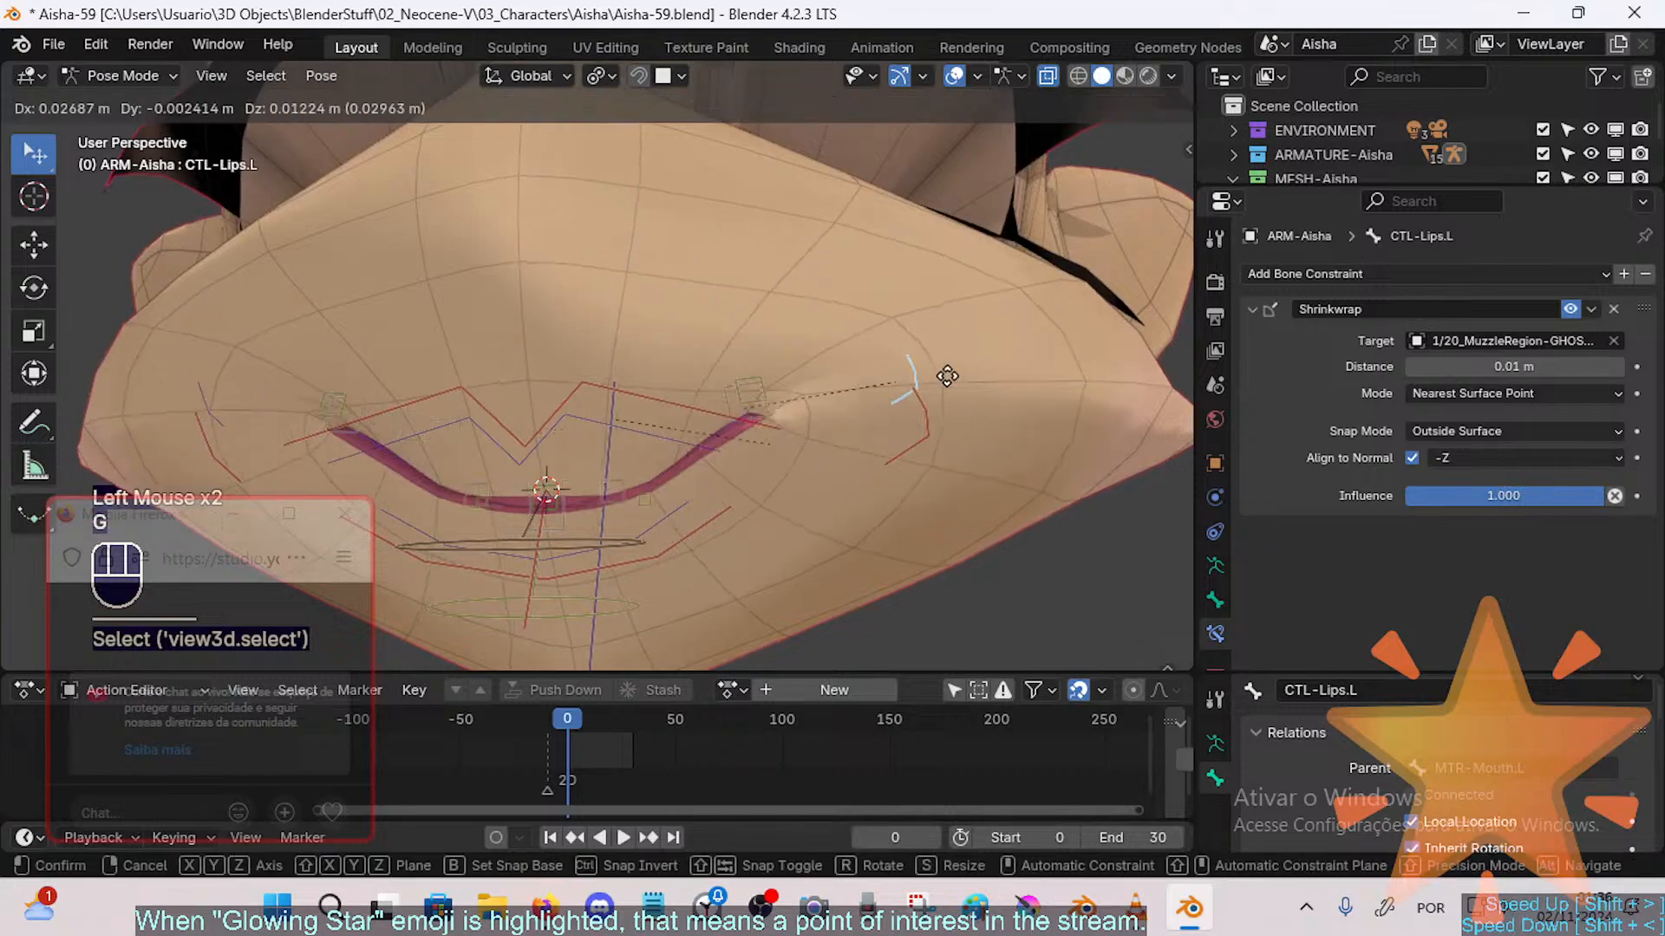
click(857, 414)
click(907, 424)
key(g)
click(687, 477)
Step: Set the owner space of Copy Transforms CTL-Lip.L on TWK-MAP-LipTop.L to Local Space
click(634, 479)
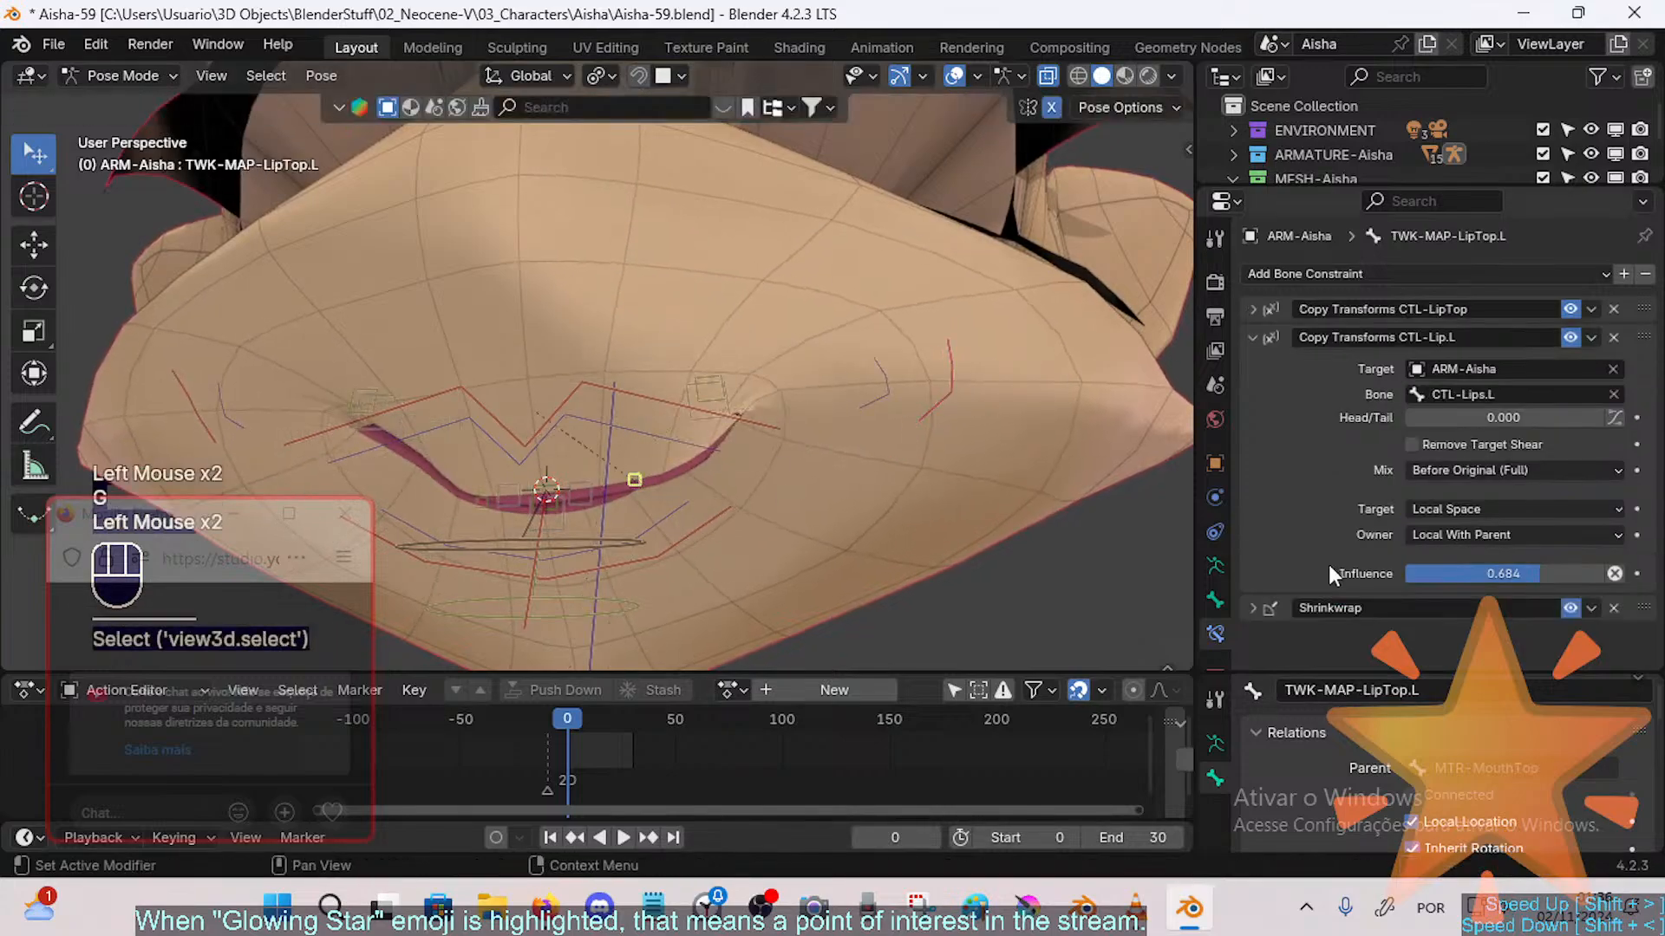
click(1431, 534)
click(1450, 659)
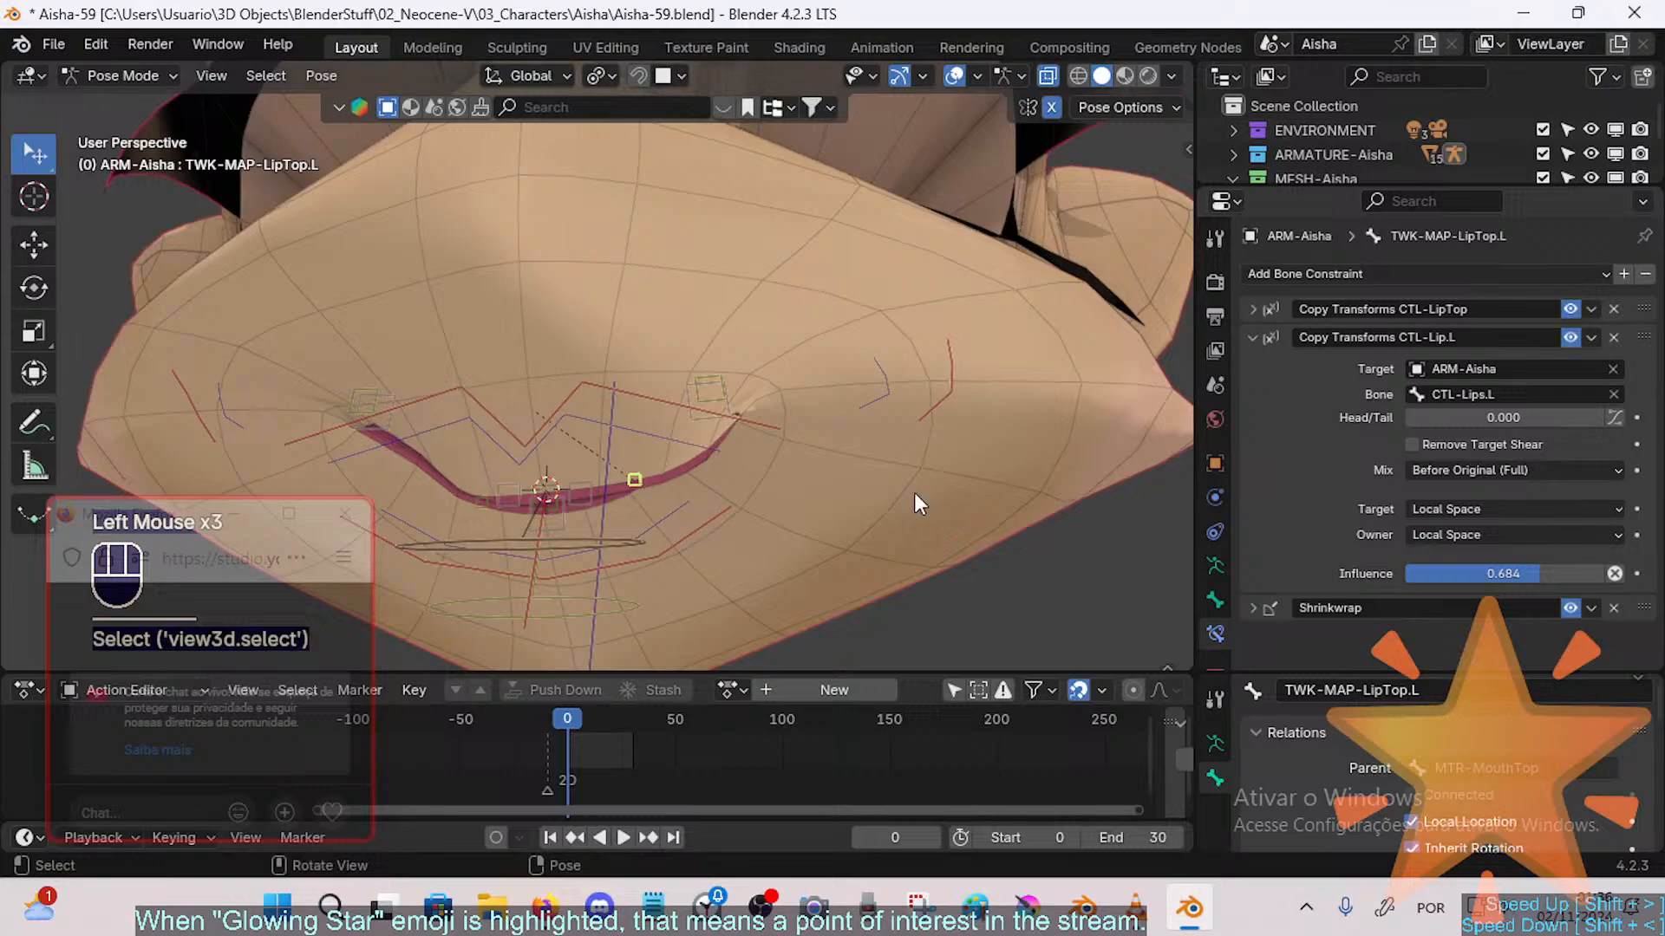
Step: Move CTL-Lips.L and MTR-Mouth.L to test the upper lip with both CTL-Lip.L spaces on Local Space
click(890, 381)
key(g)
click(926, 392)
click(928, 392)
key(g)
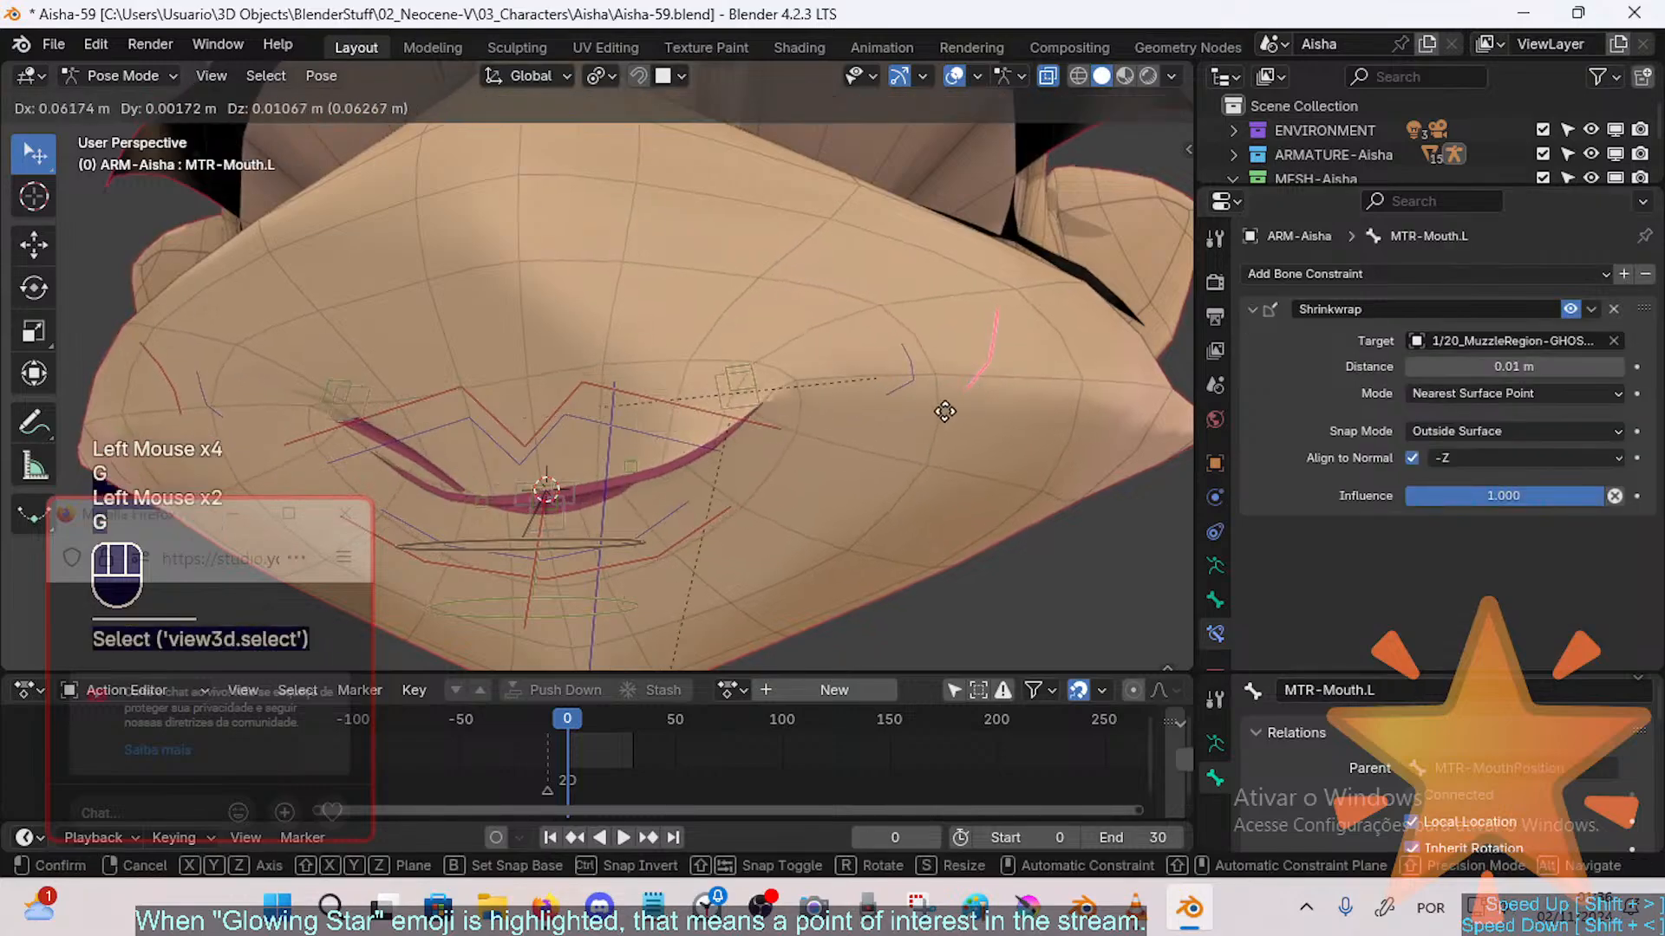
click(954, 409)
key(g)
click(1010, 385)
click(890, 423)
key(g)
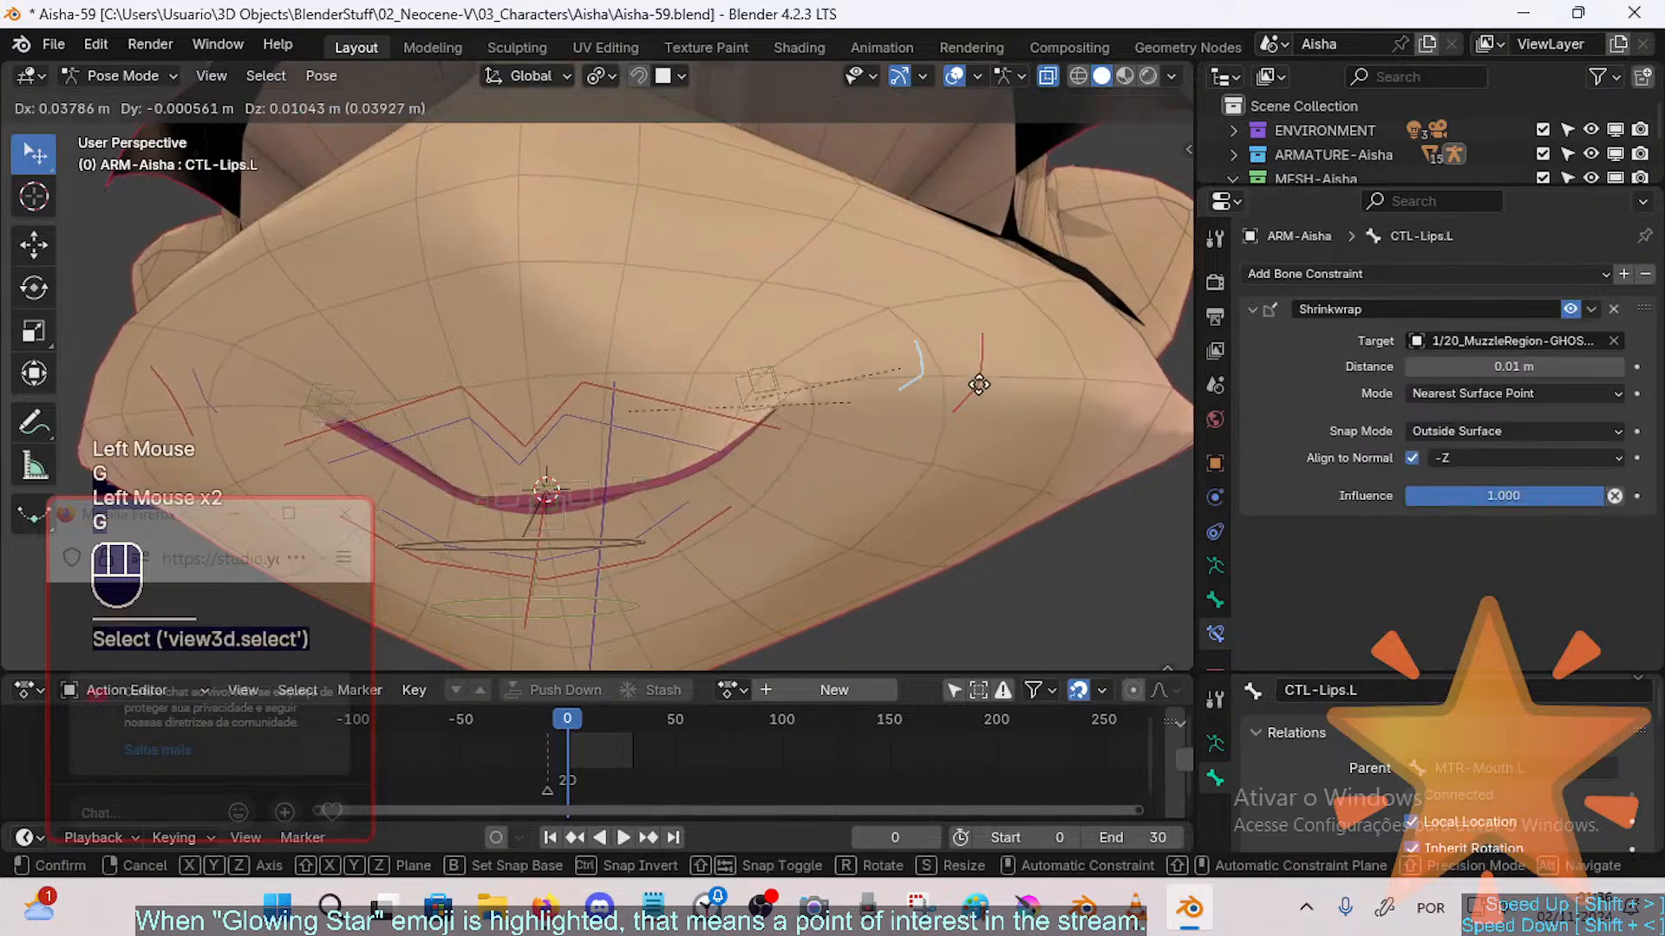
click(977, 384)
Step: Return the target space of Copy Transforms CTL-Lip.L on TWK-MAP-LipTop.L to Local With Parent
click(639, 477)
click(1447, 508)
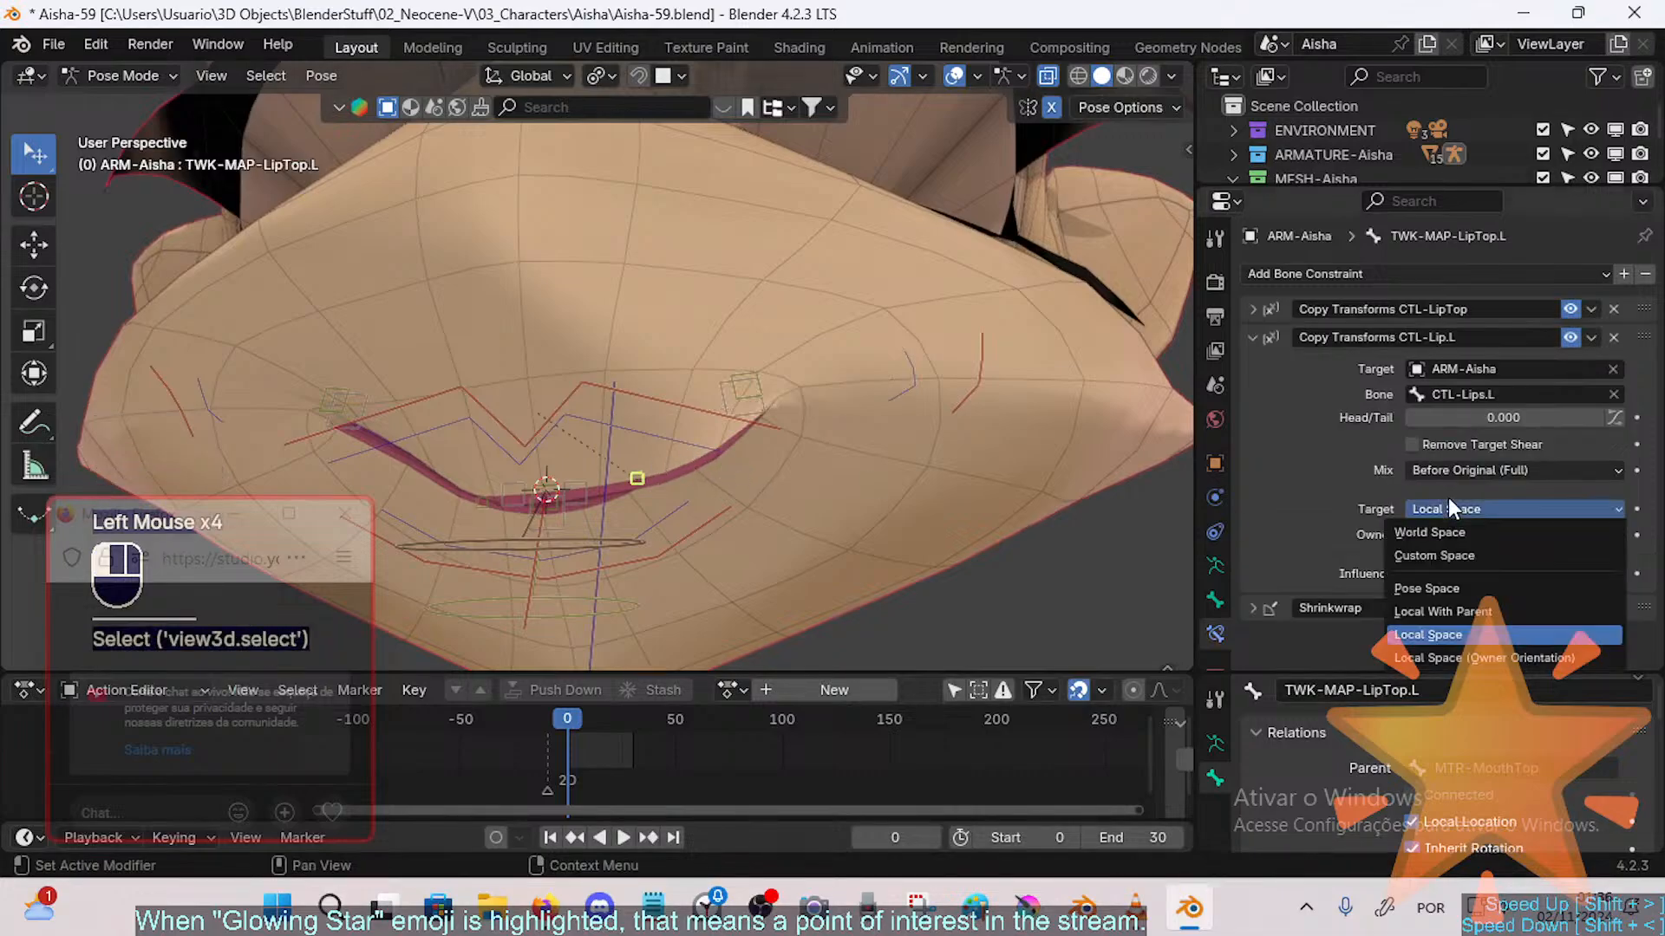
click(1448, 612)
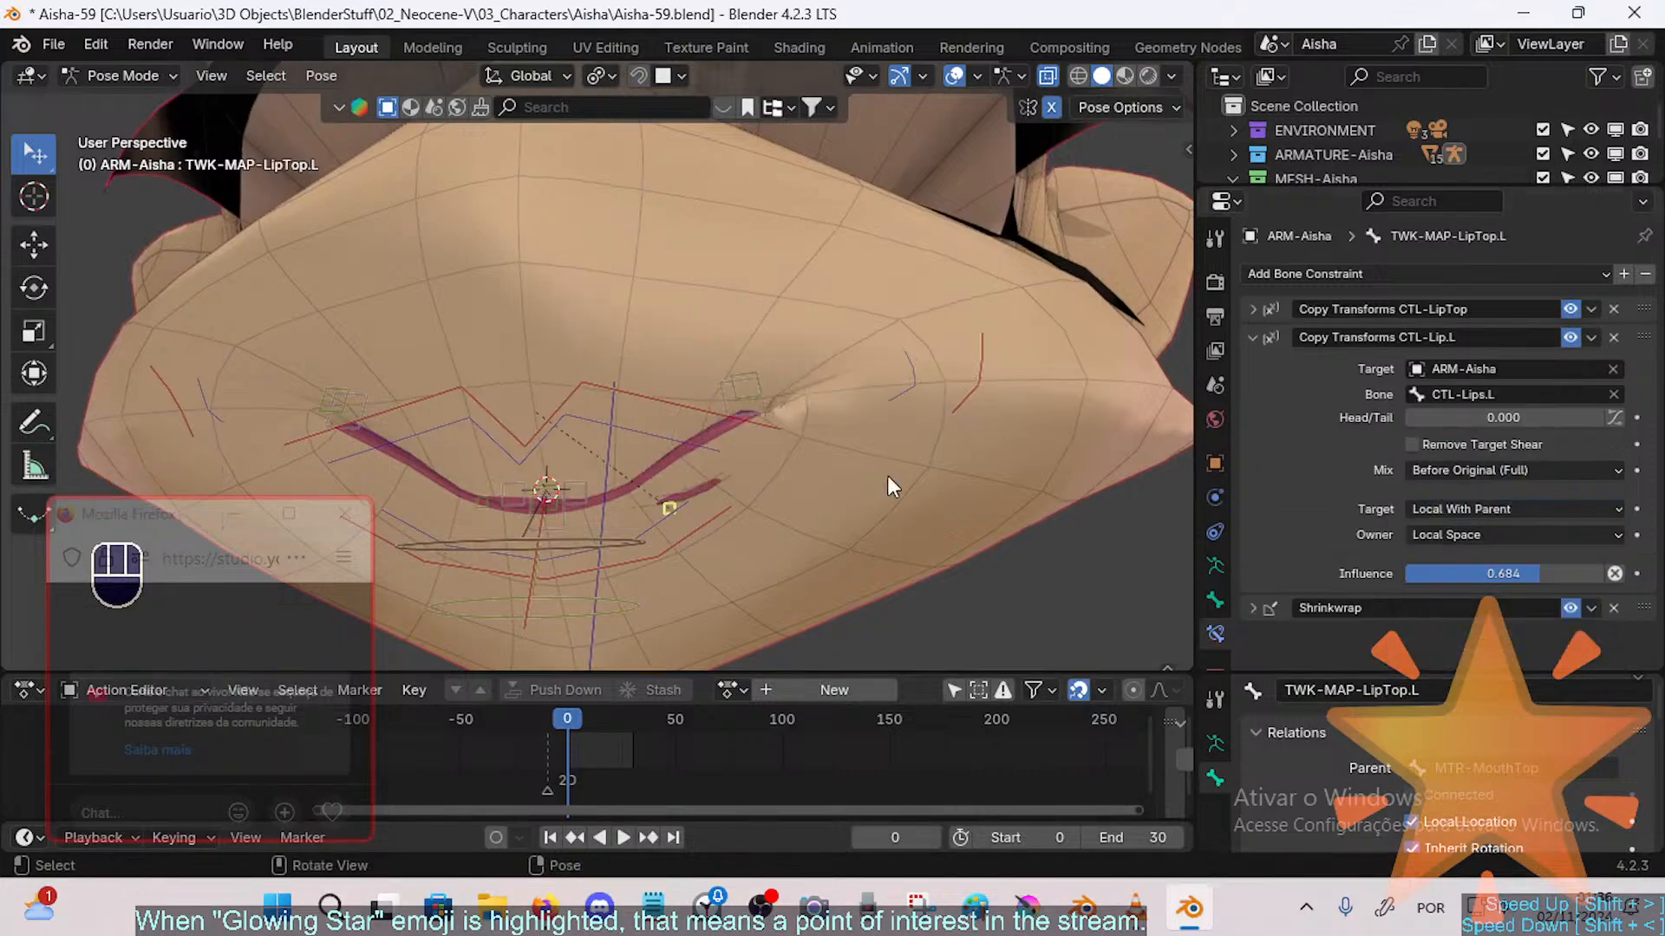
Step: Move CTL-Lips.L and MTR-Mouth.L to test the Local With Parent target combined with the Local Space owner
click(907, 382)
key(g)
click(870, 387)
click(1011, 361)
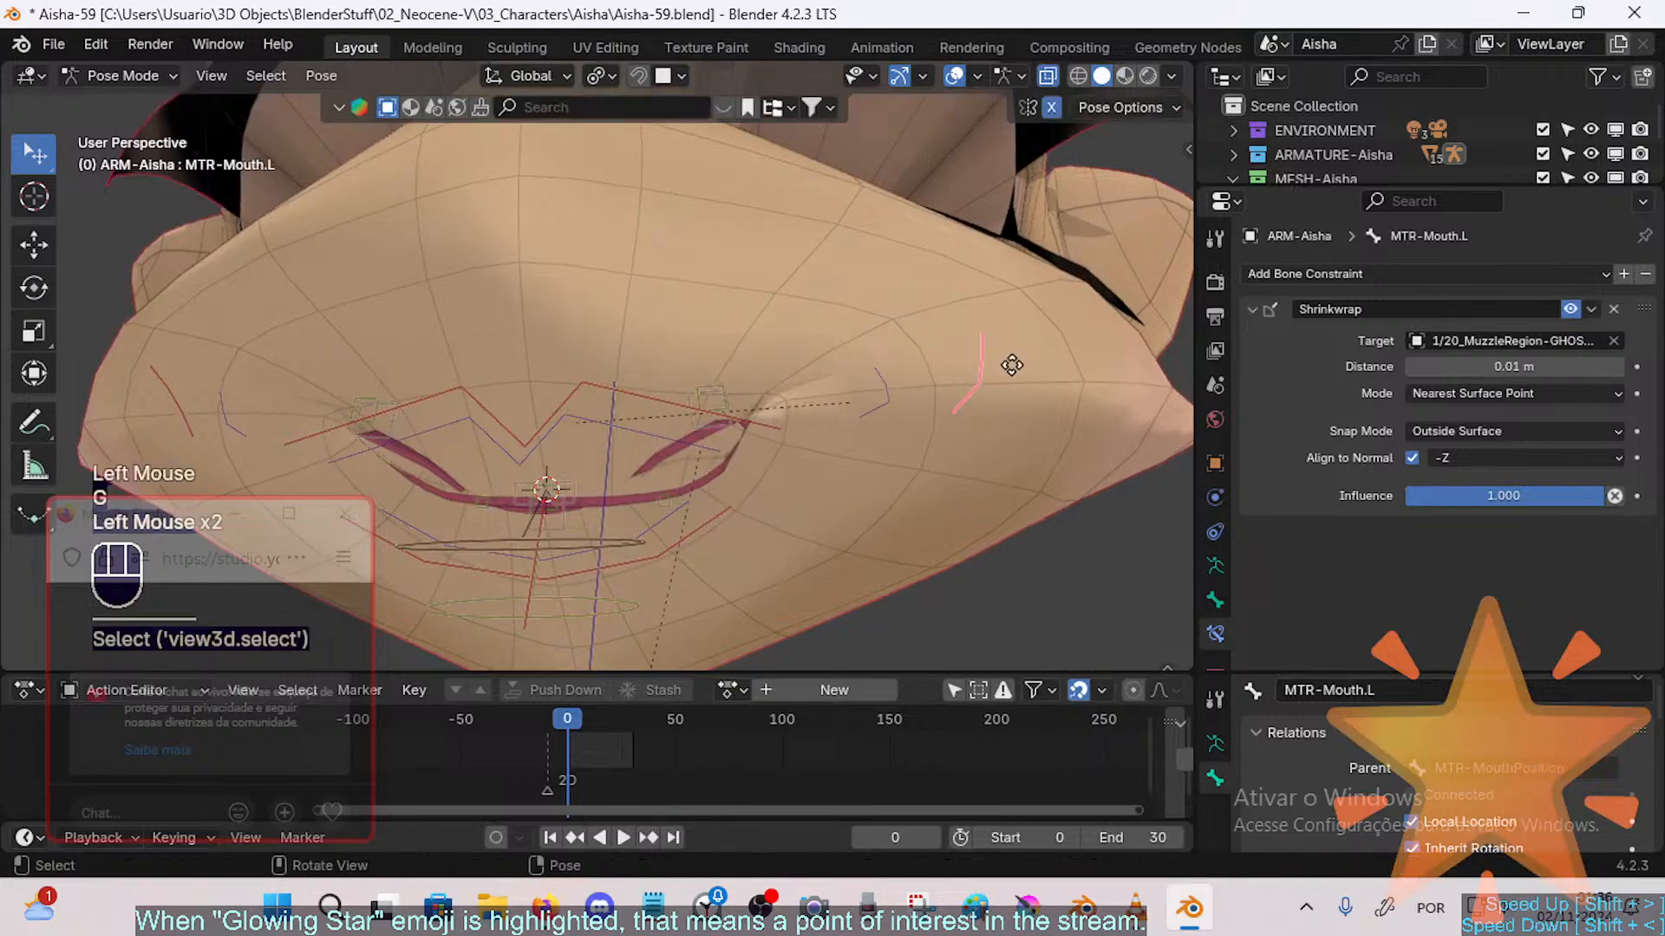
key(g)
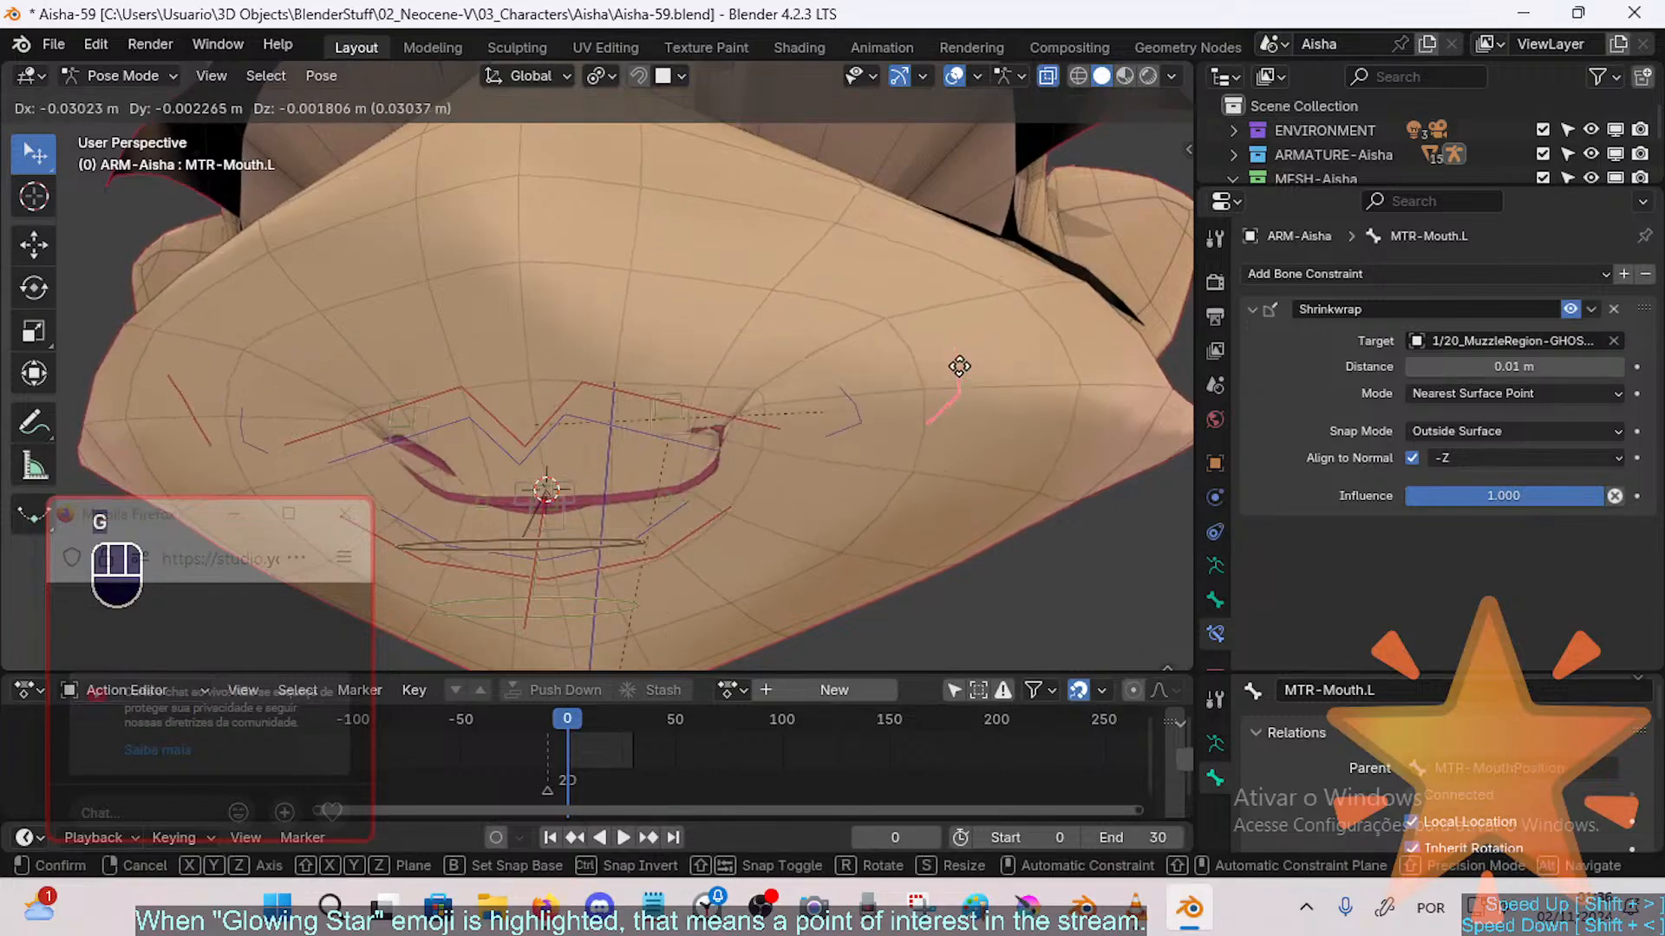
click(1006, 356)
click(902, 388)
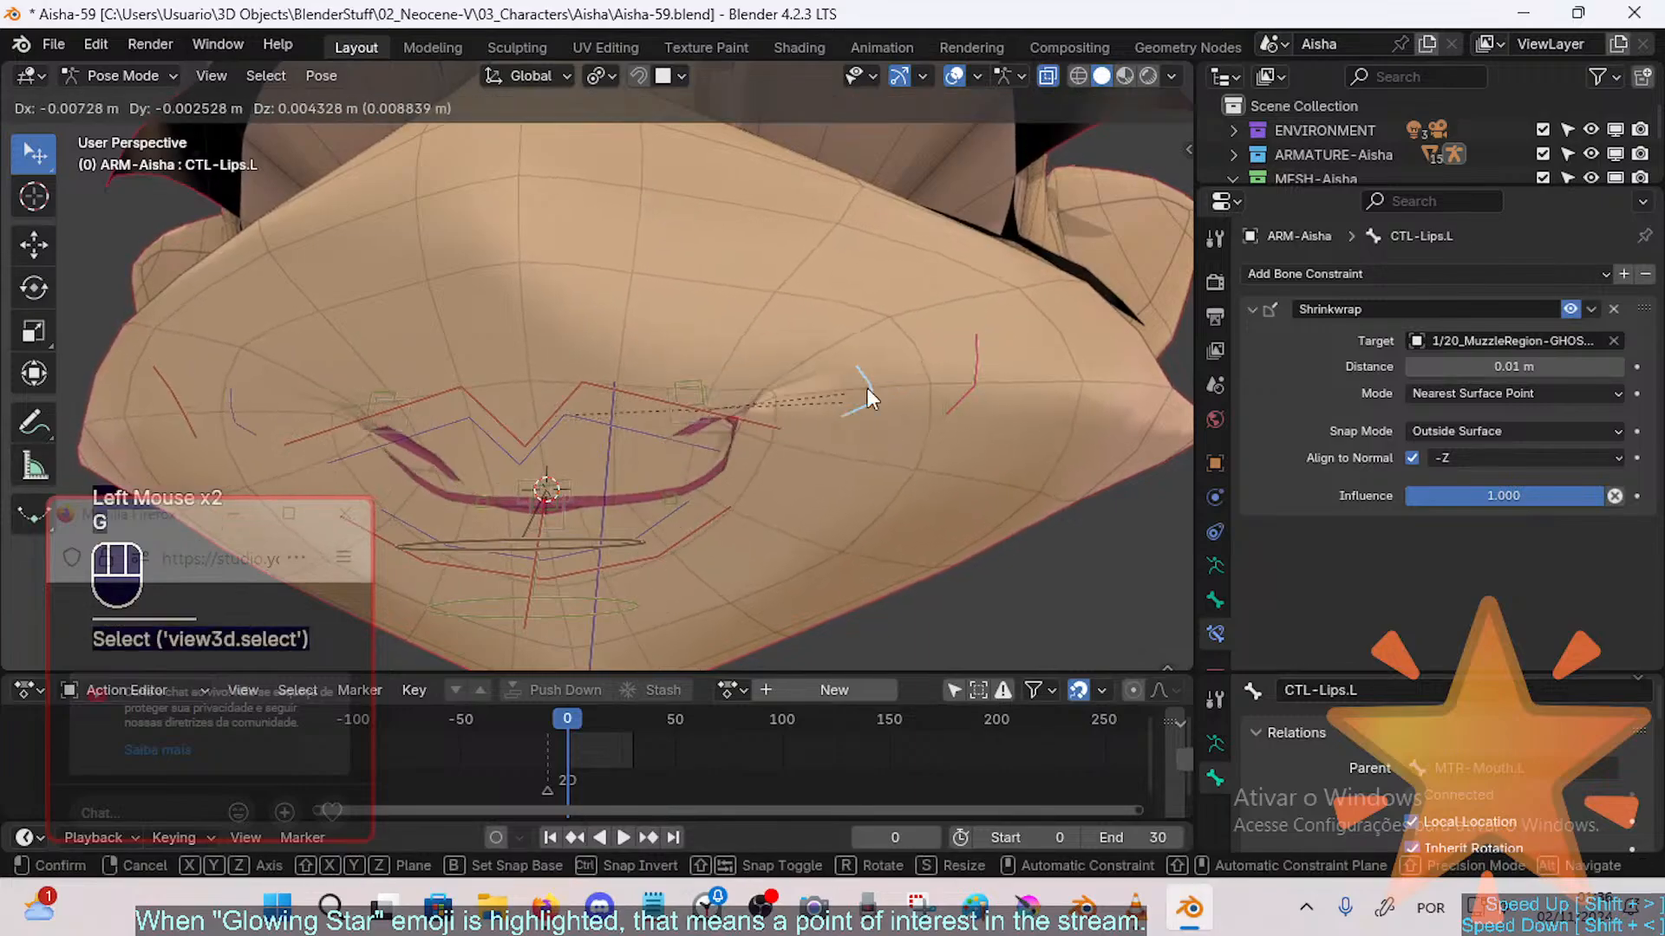
Step: Set the owner space of CTL-Lip.L on TWK-MAP-LipTop.L to Local With Parent and test it by moving the mouth-corner controls
click(724, 493)
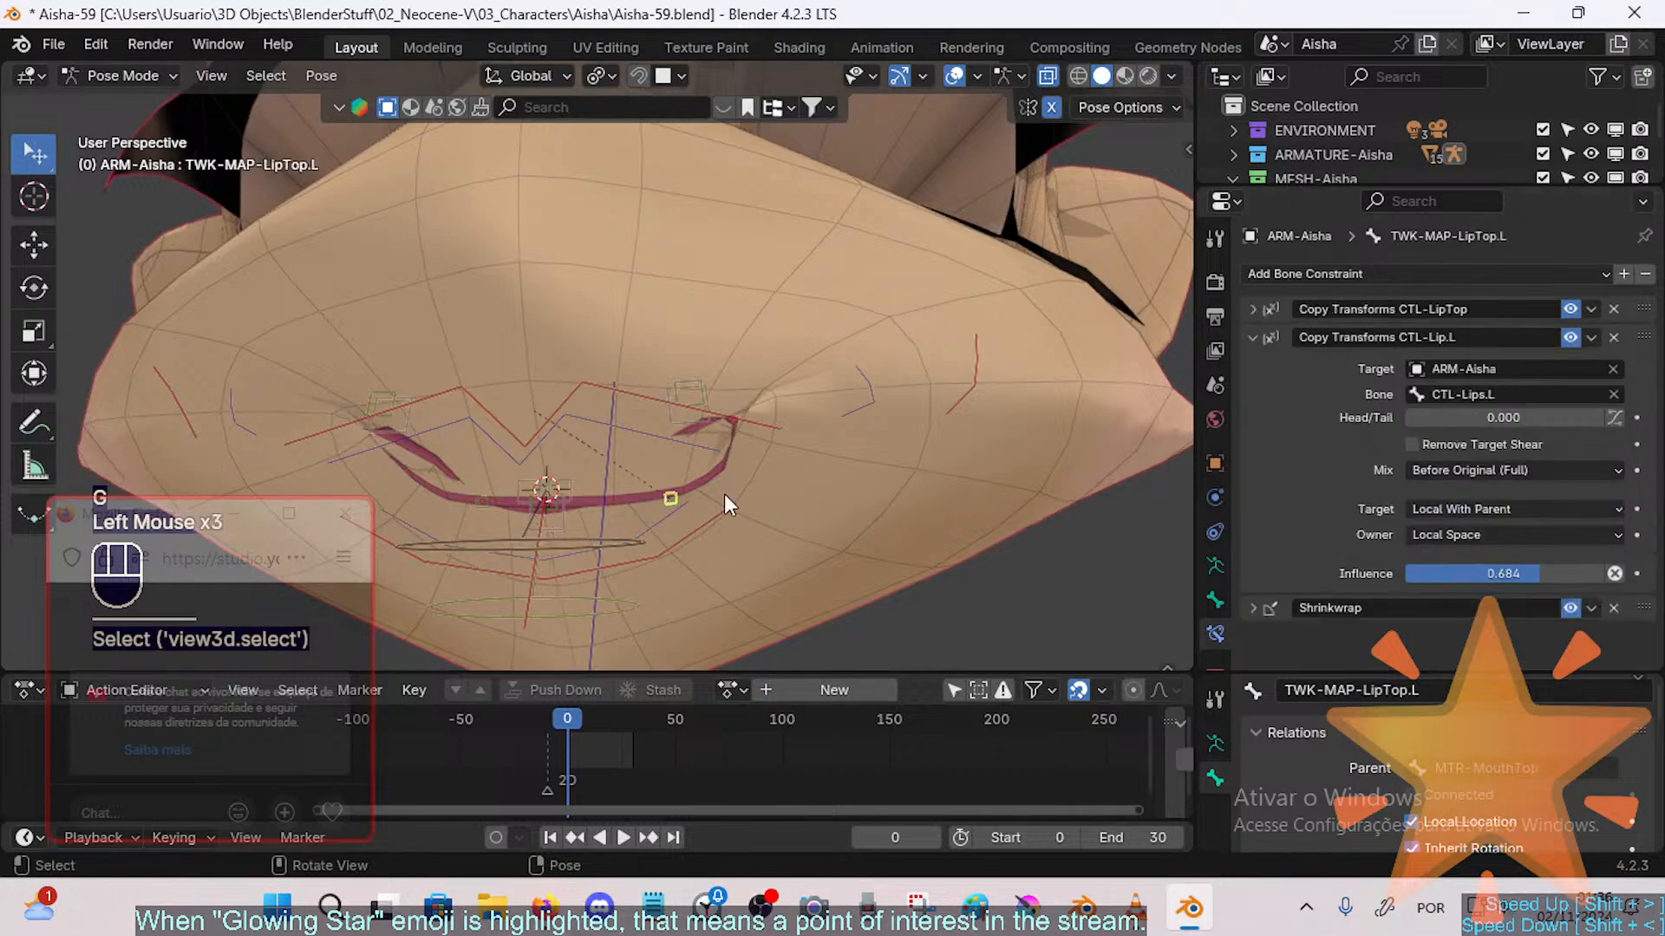
click(1455, 535)
click(865, 382)
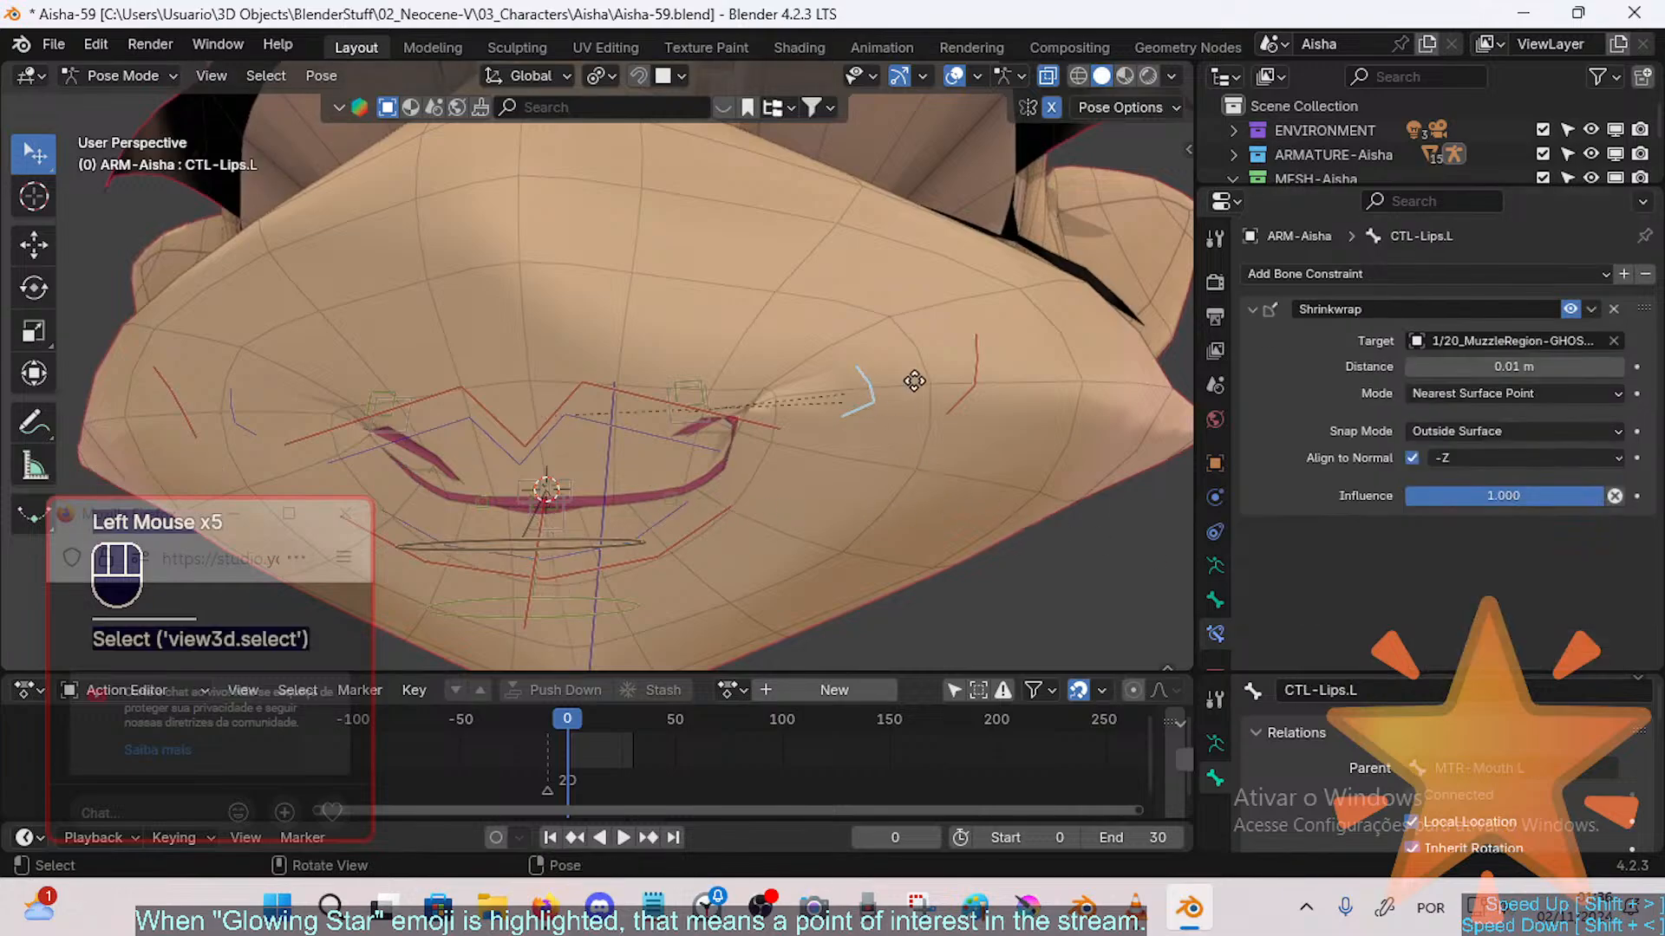
key(g)
click(985, 366)
Step: Select all bones of the armature and reset the whole pose
key(a)
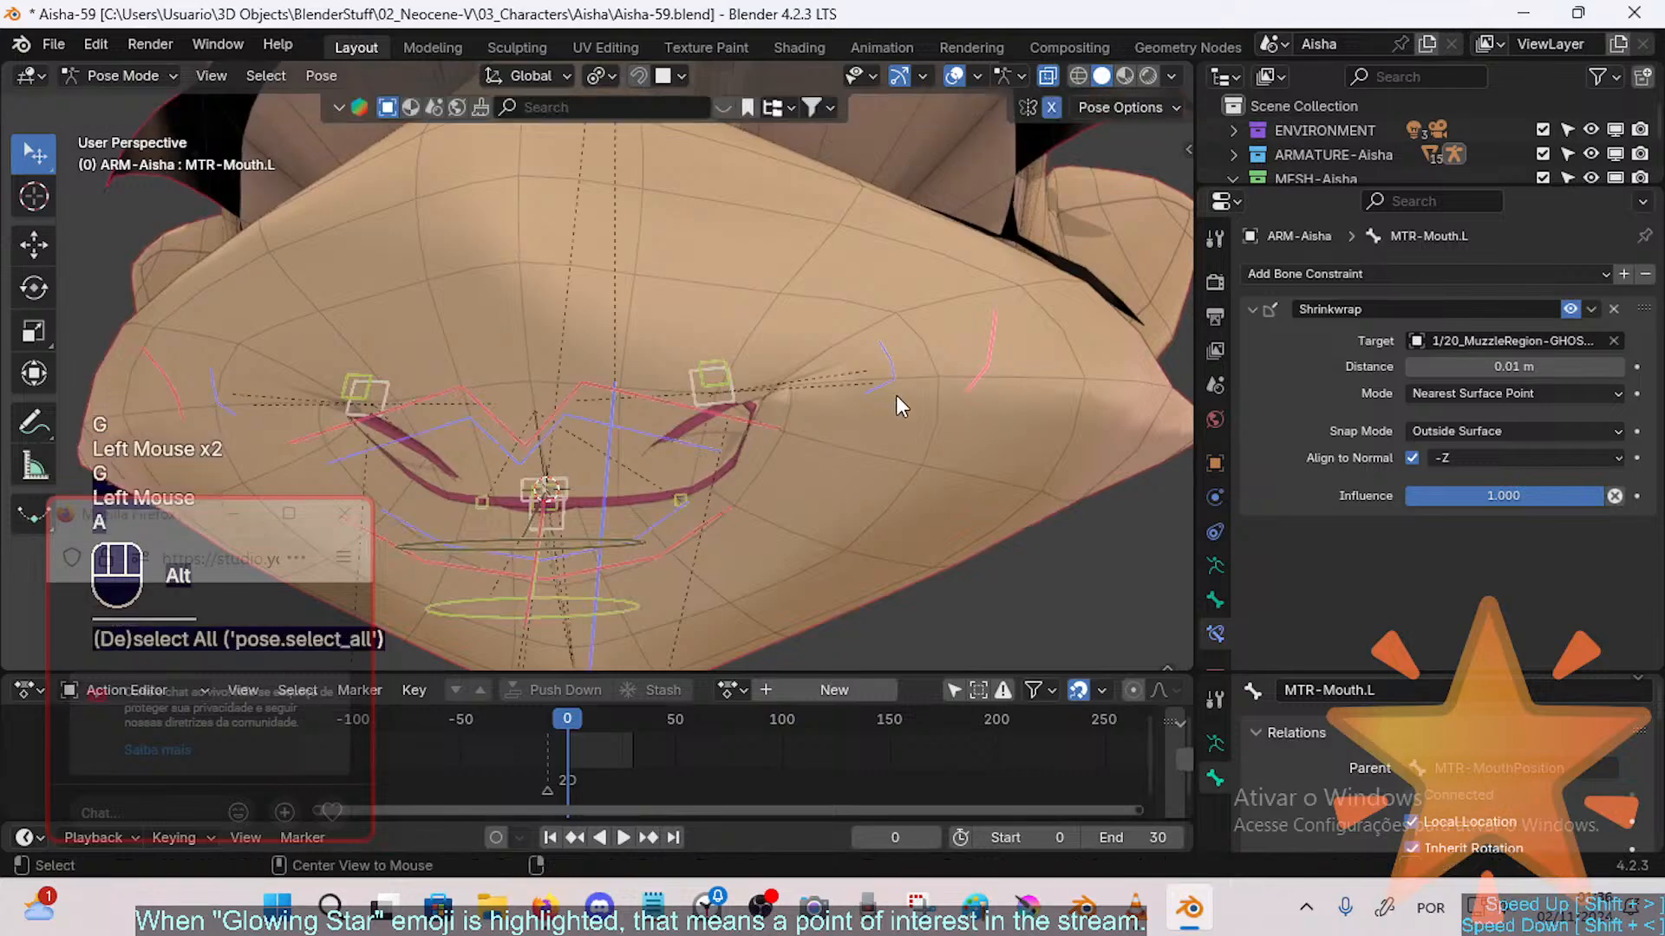
key(alt+q)
key(alt+q)
Step: Set the owner space of Copy Transforms CTL-Lip.L on TWK-MAP-LipTop.L to Custom Space
click(607, 502)
click(609, 501)
click(608, 501)
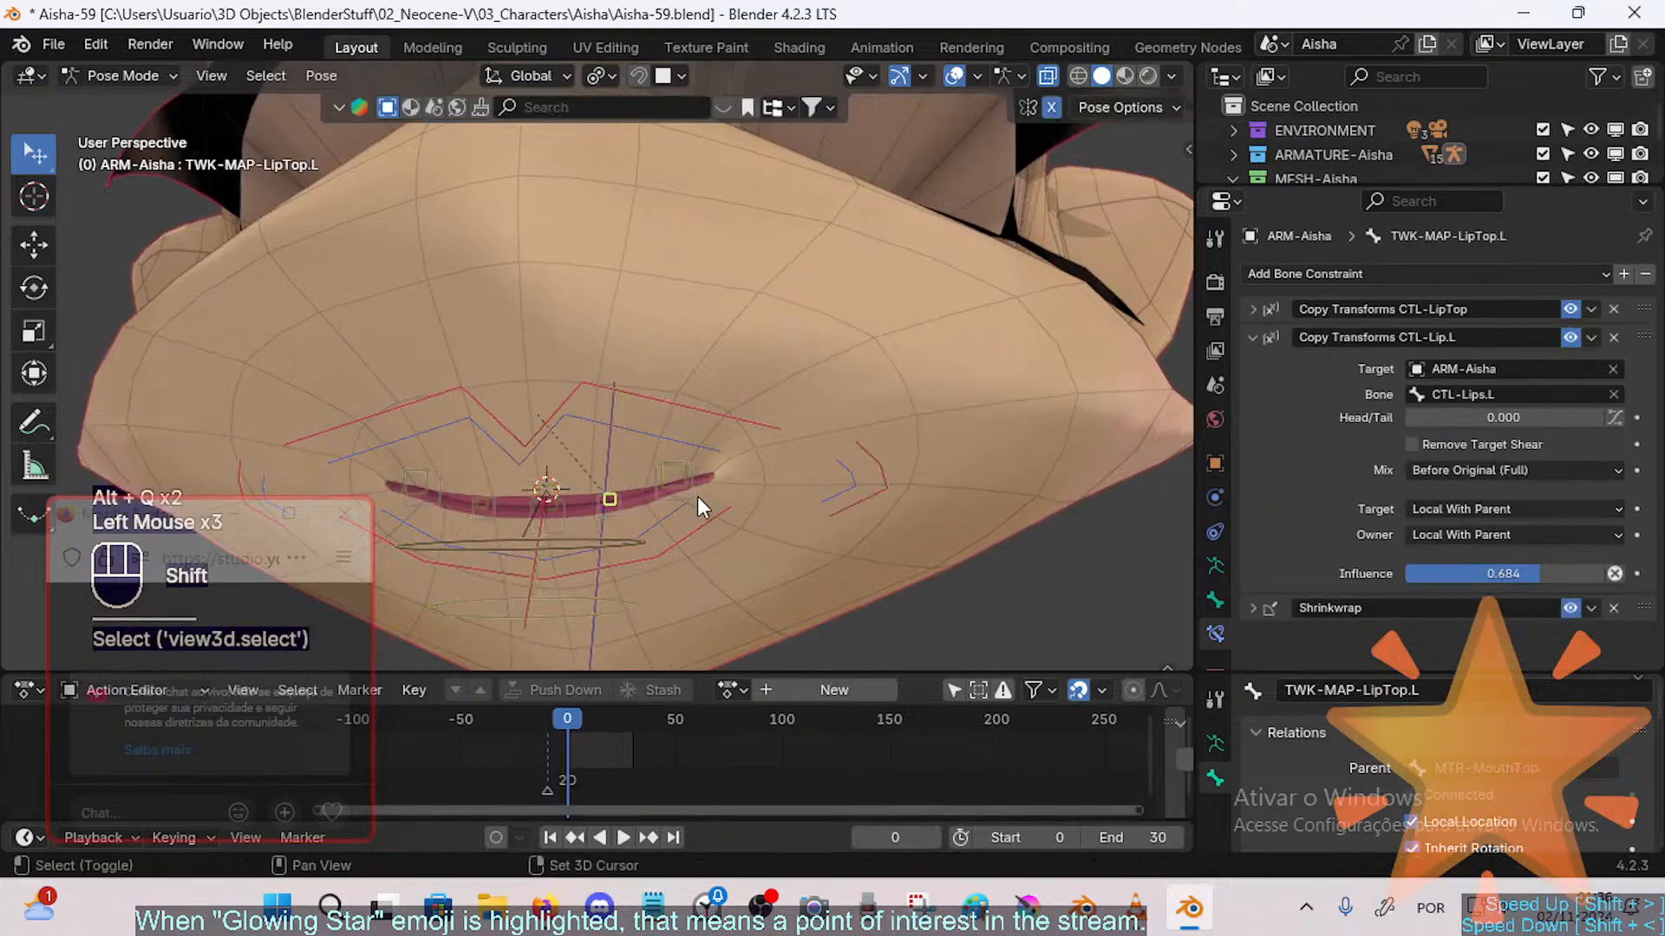
shift+middle_drag(697, 496, 721, 466)
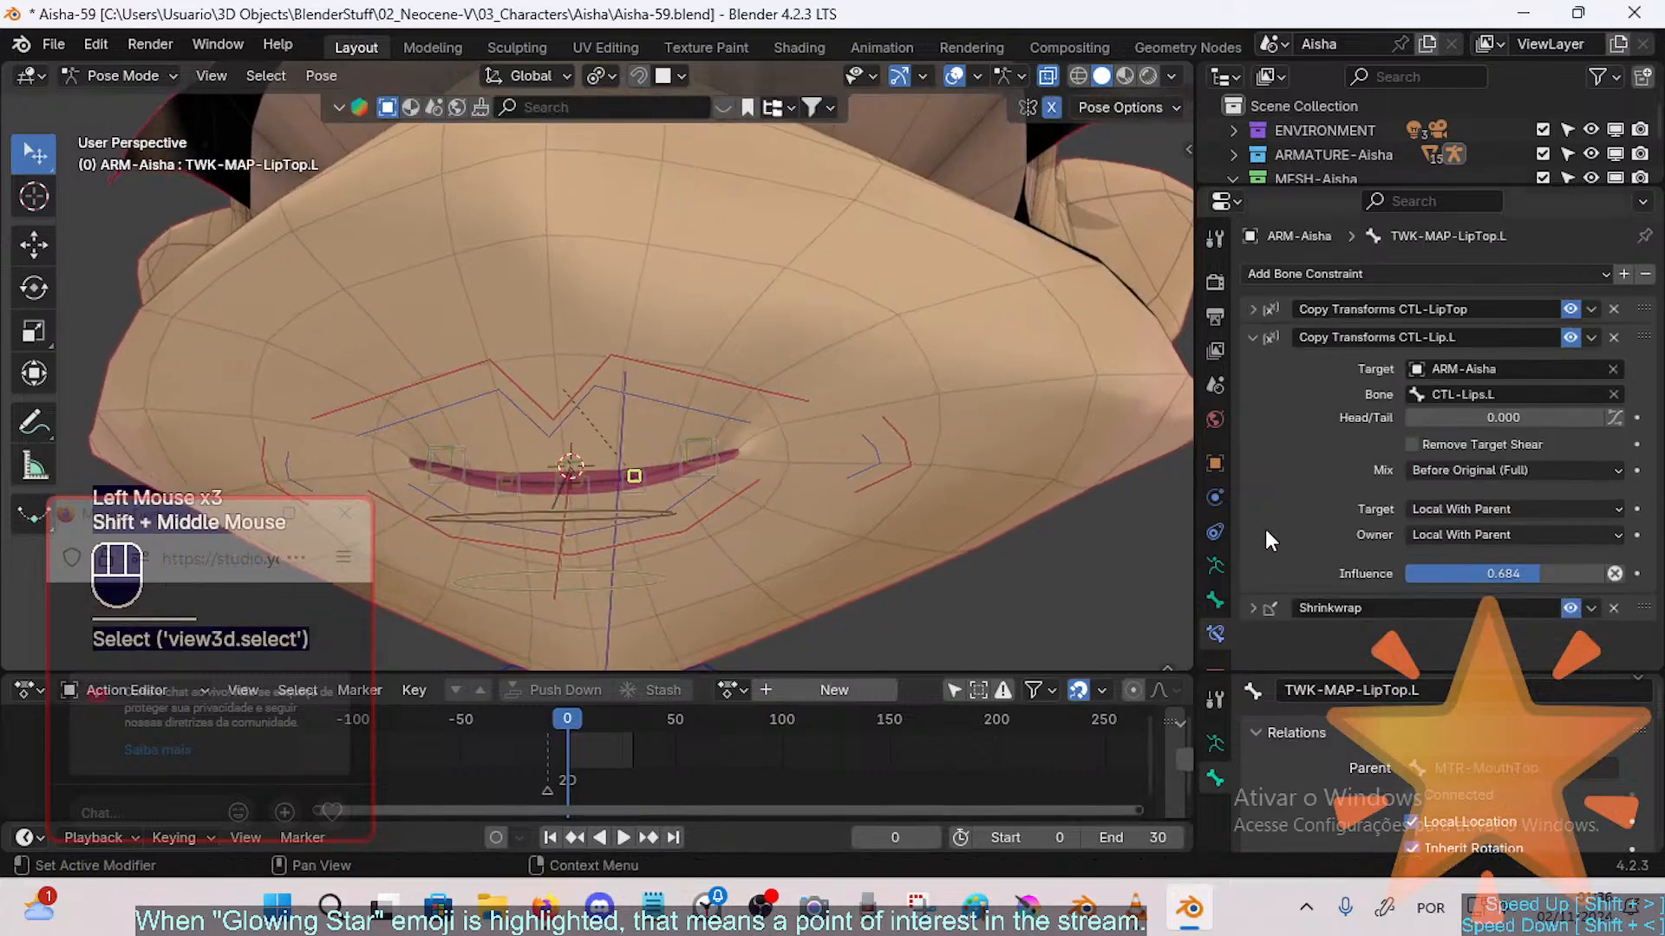
click(1439, 533)
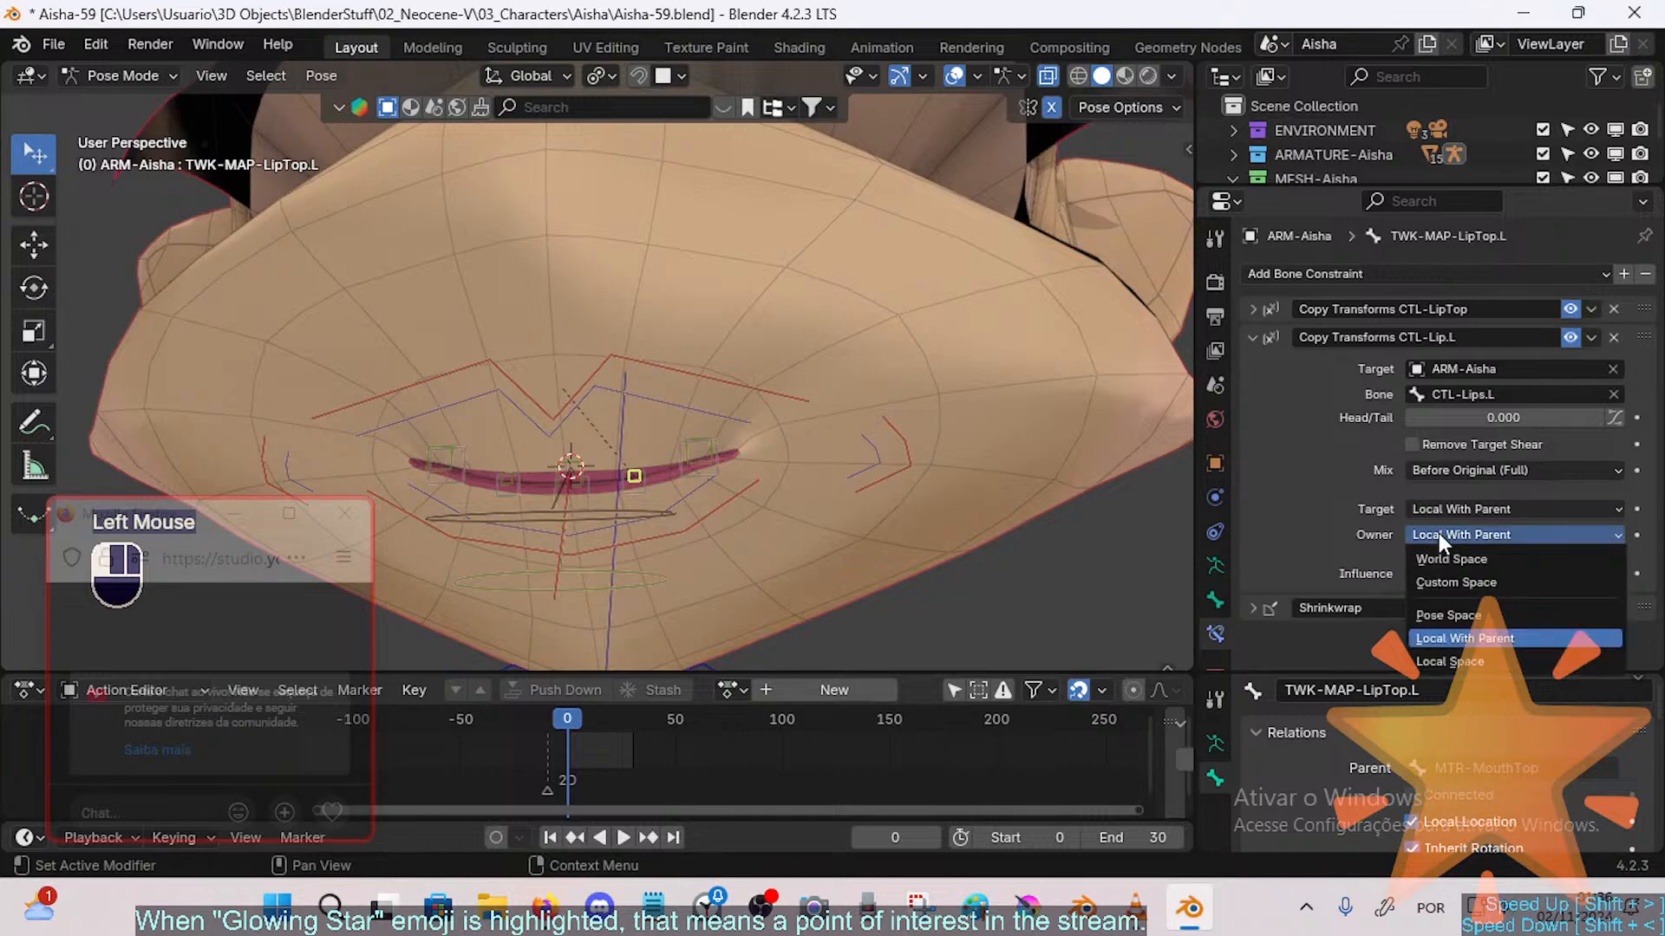
click(1441, 583)
scroll(672, 526, up, 2)
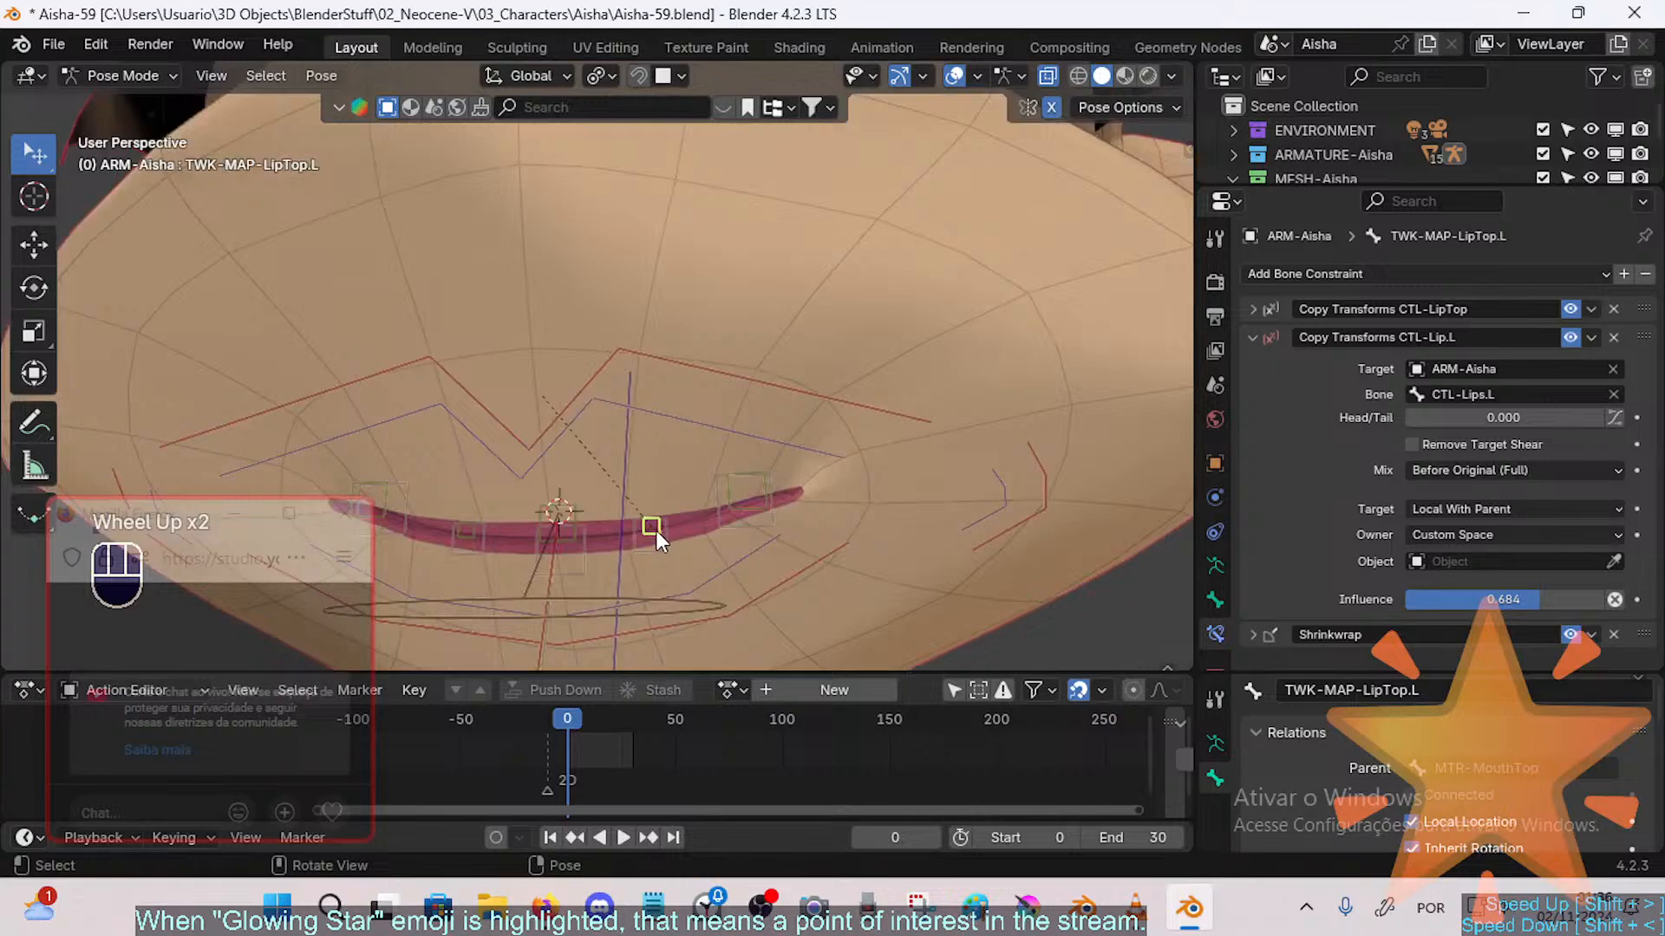
Step: Set the custom owner space of Copy Transforms CTL-Lip.L on TWK-MAP-LipTop.L to object ARM-Aisha and bone TWK-MAP-LipTop
click(583, 513)
key(F2)
key(ctrl+c)
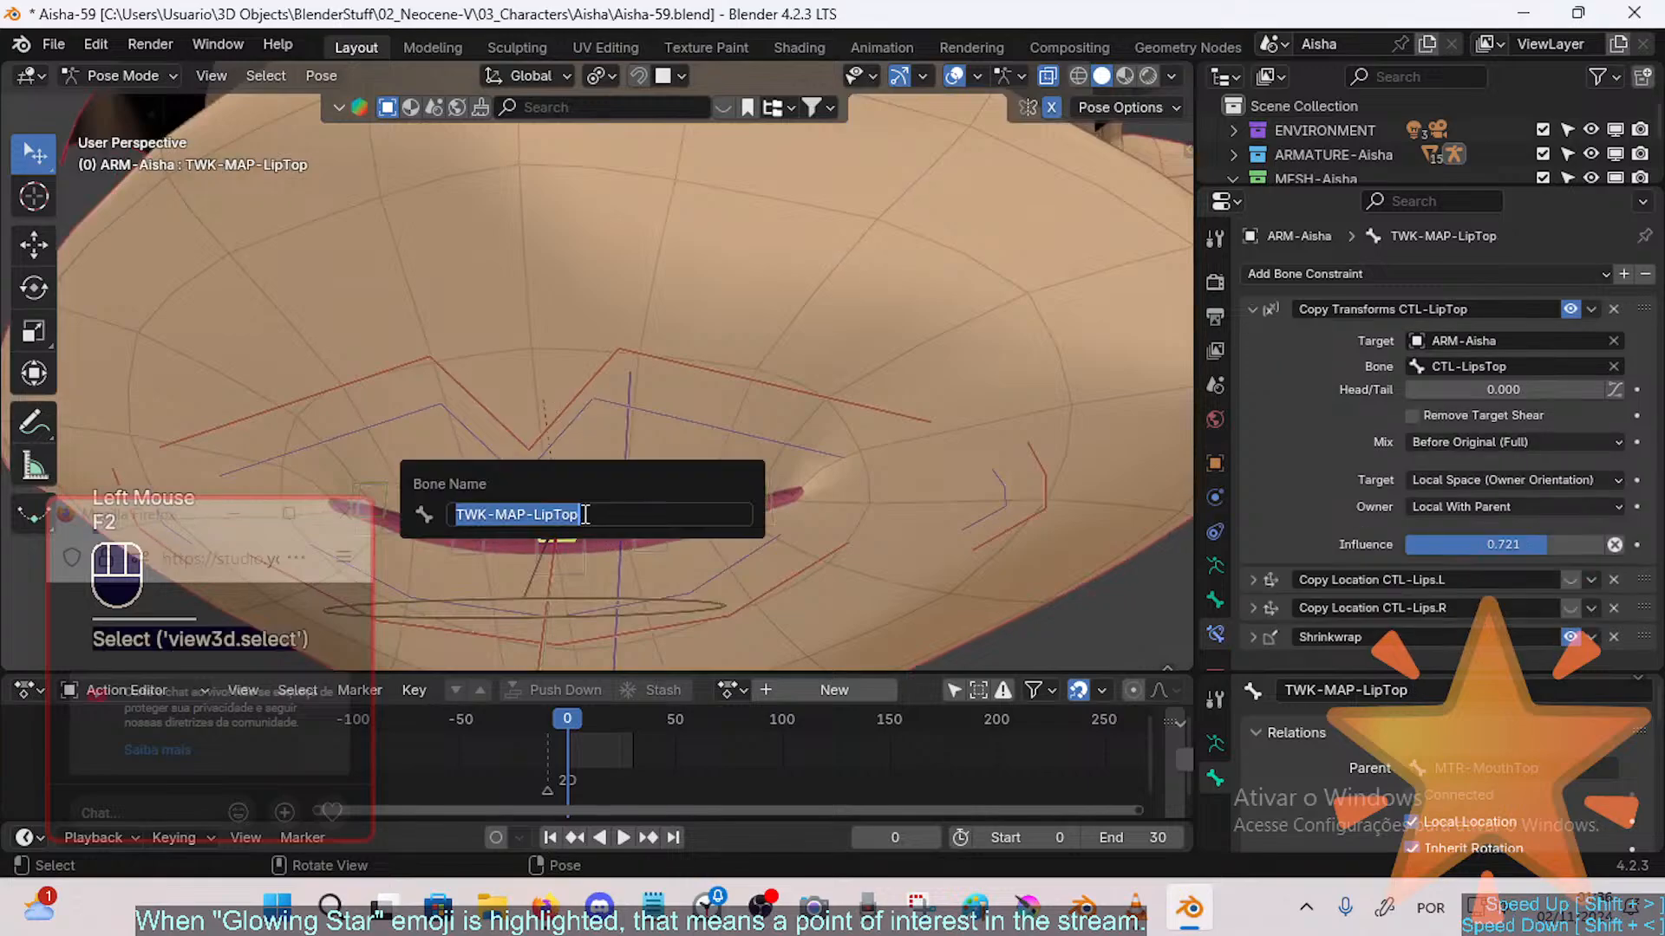
click(655, 536)
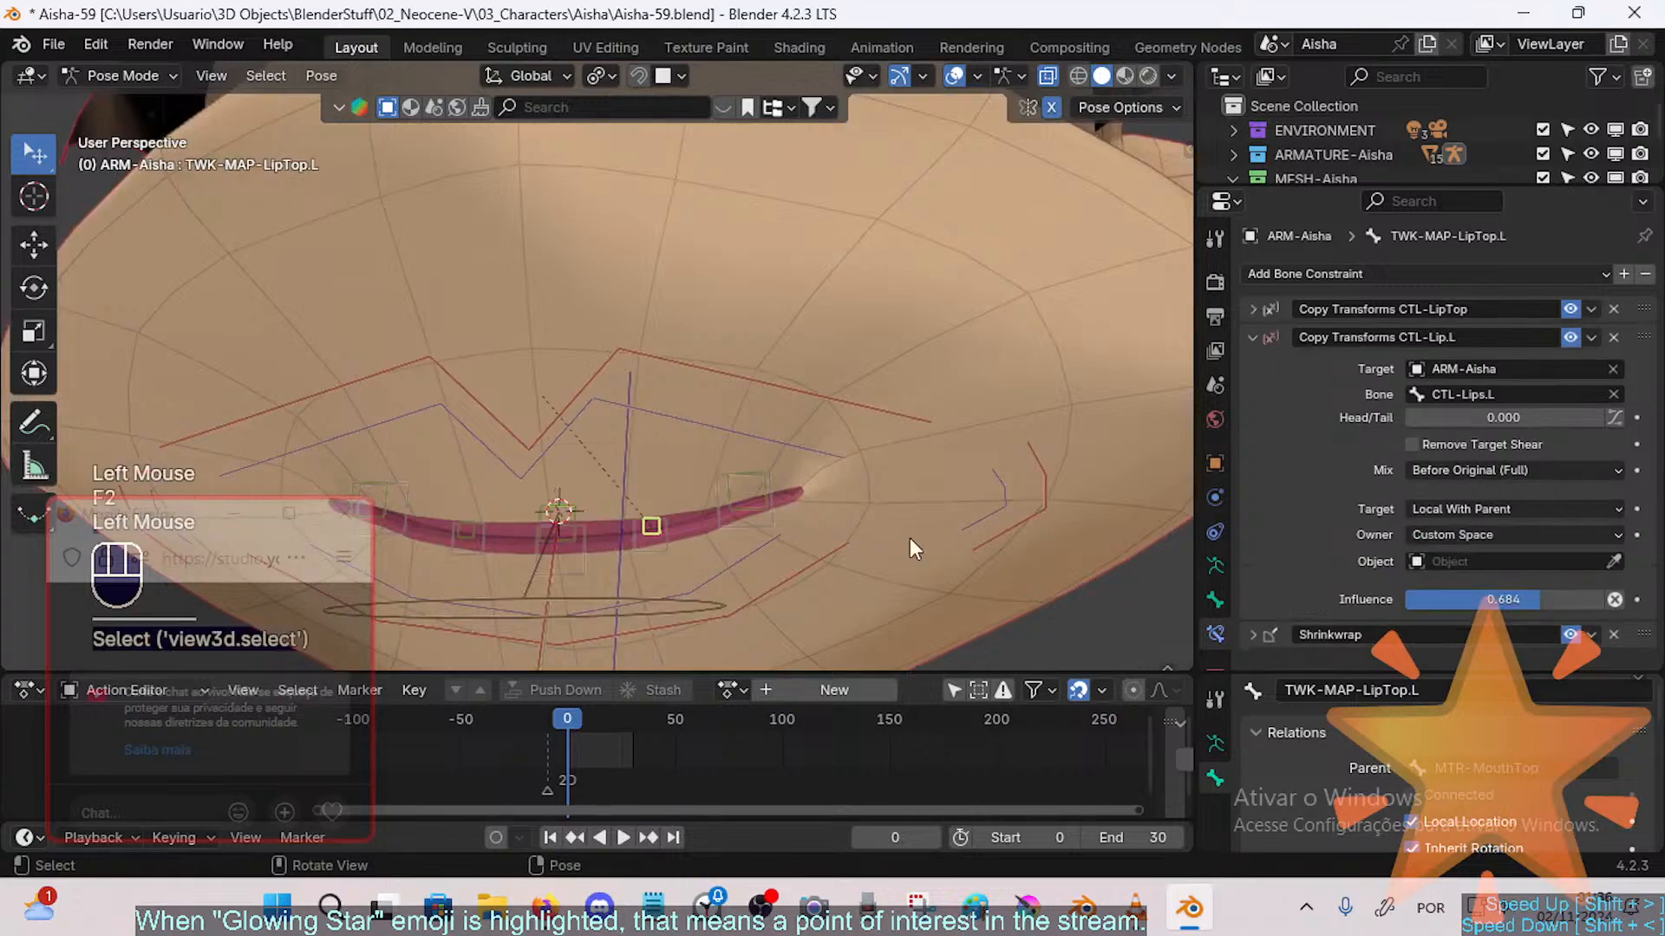
click(1494, 562)
text(ar)
click(1478, 596)
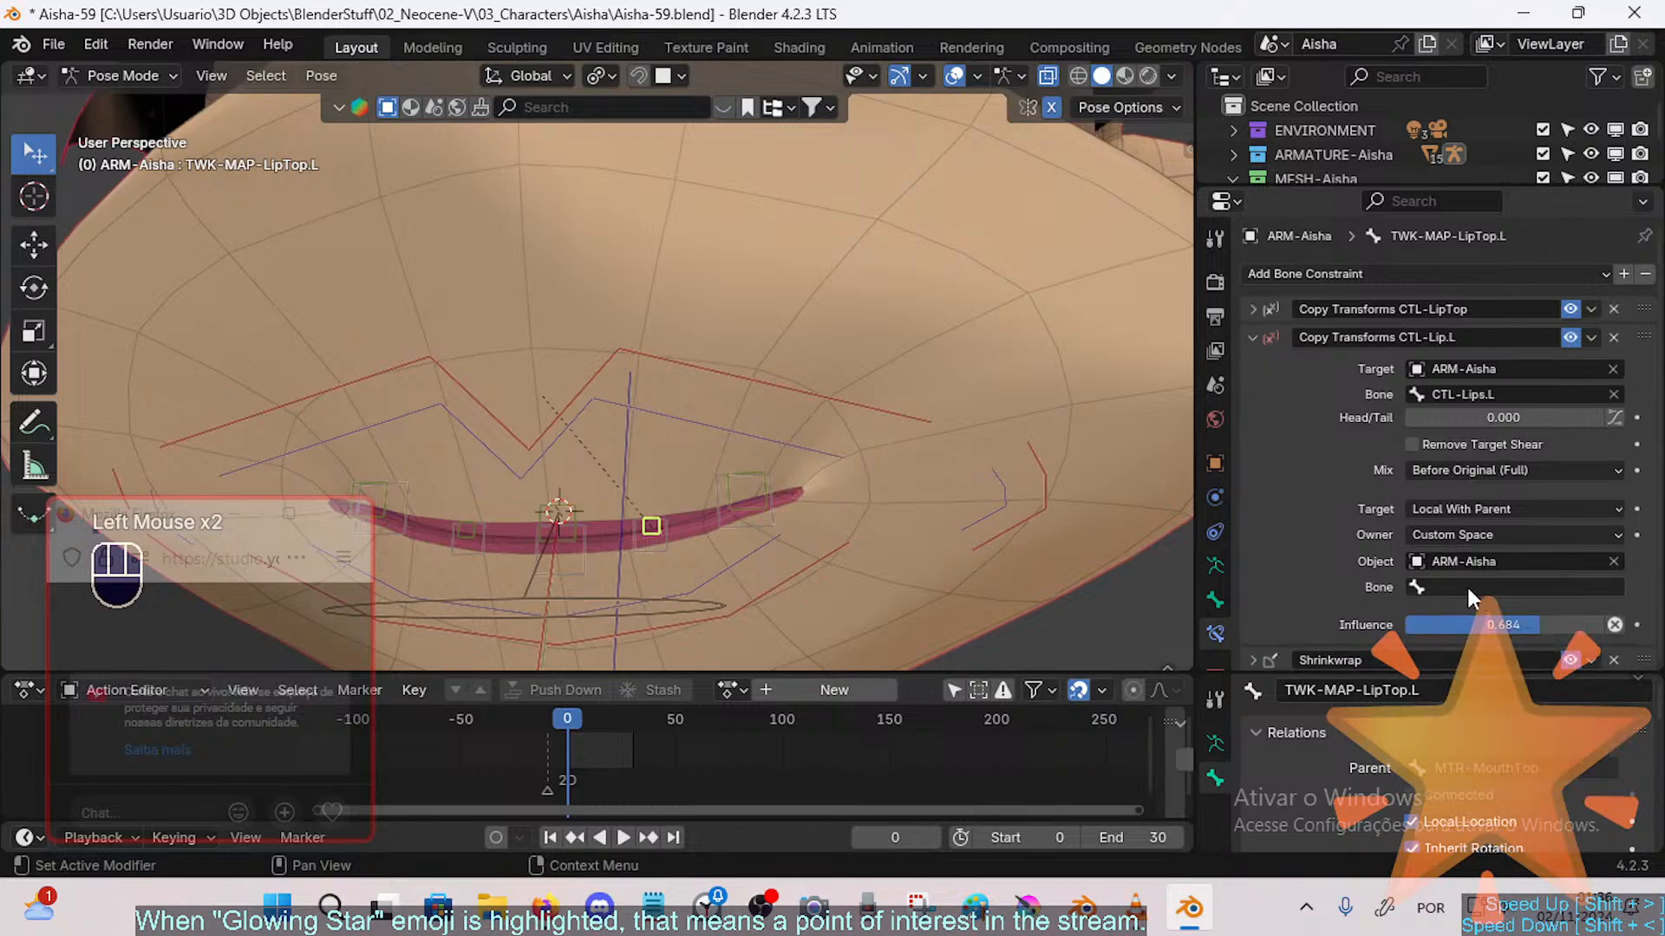
click(1468, 589)
key(ctrl+v)
key(Return)
Step: Test the custom owner space by moving CTL-Lips.L and MTR-Mouth.L, and reset the pose of all bones
click(985, 496)
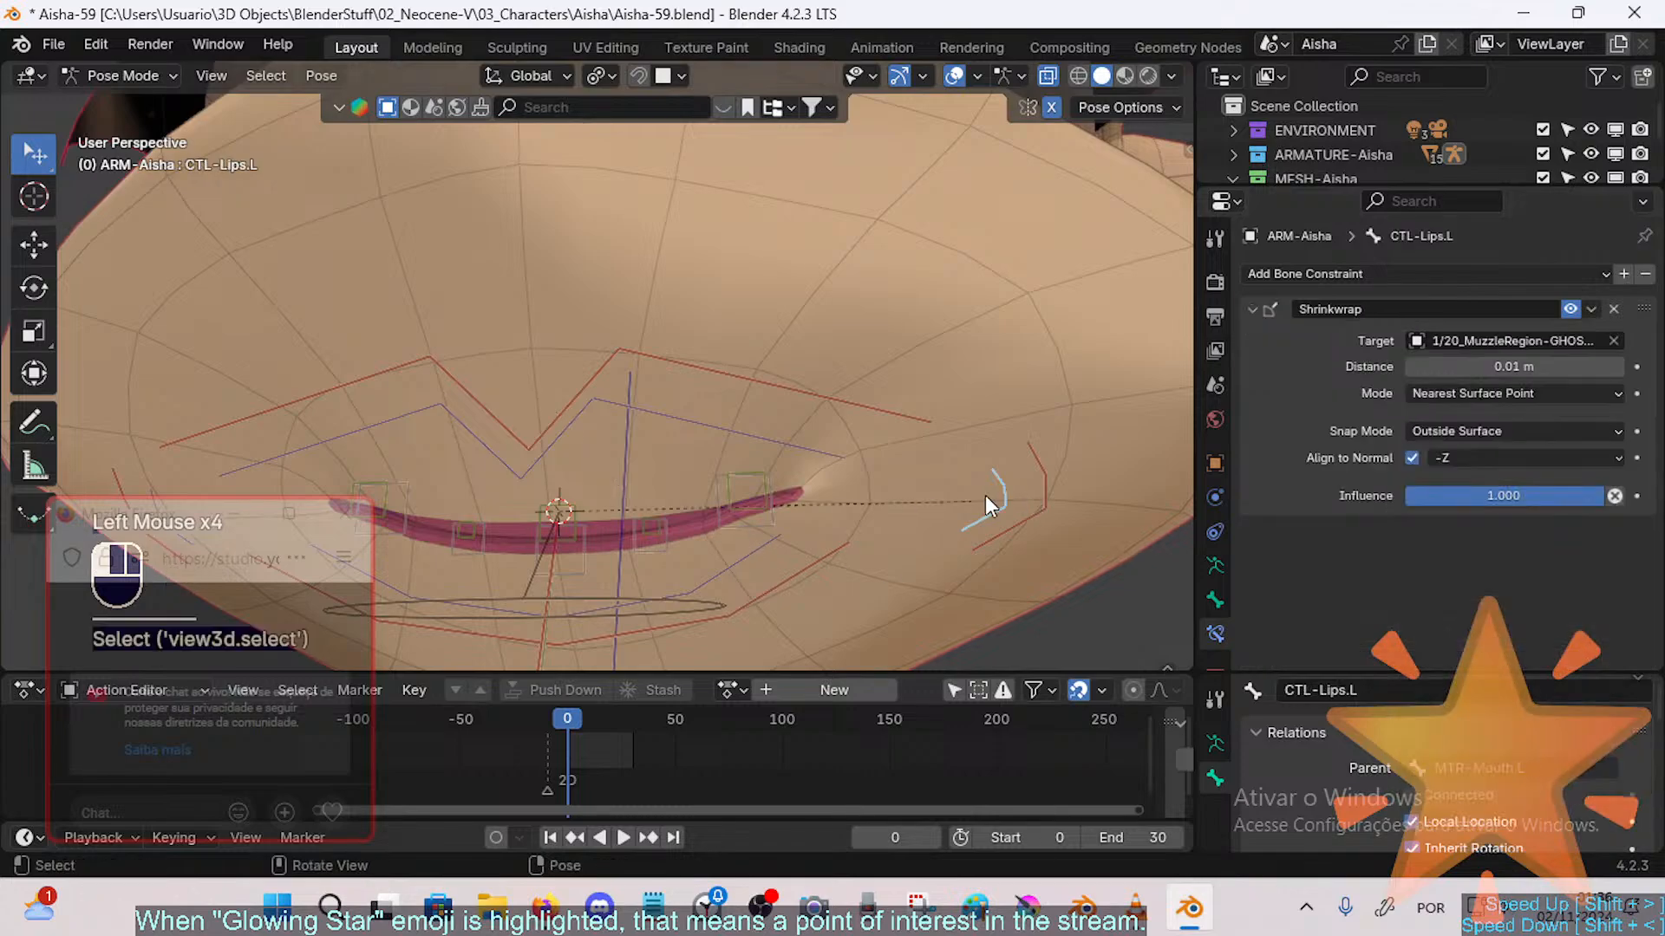
key(g)
key(Escape)
click(1043, 501)
key(g)
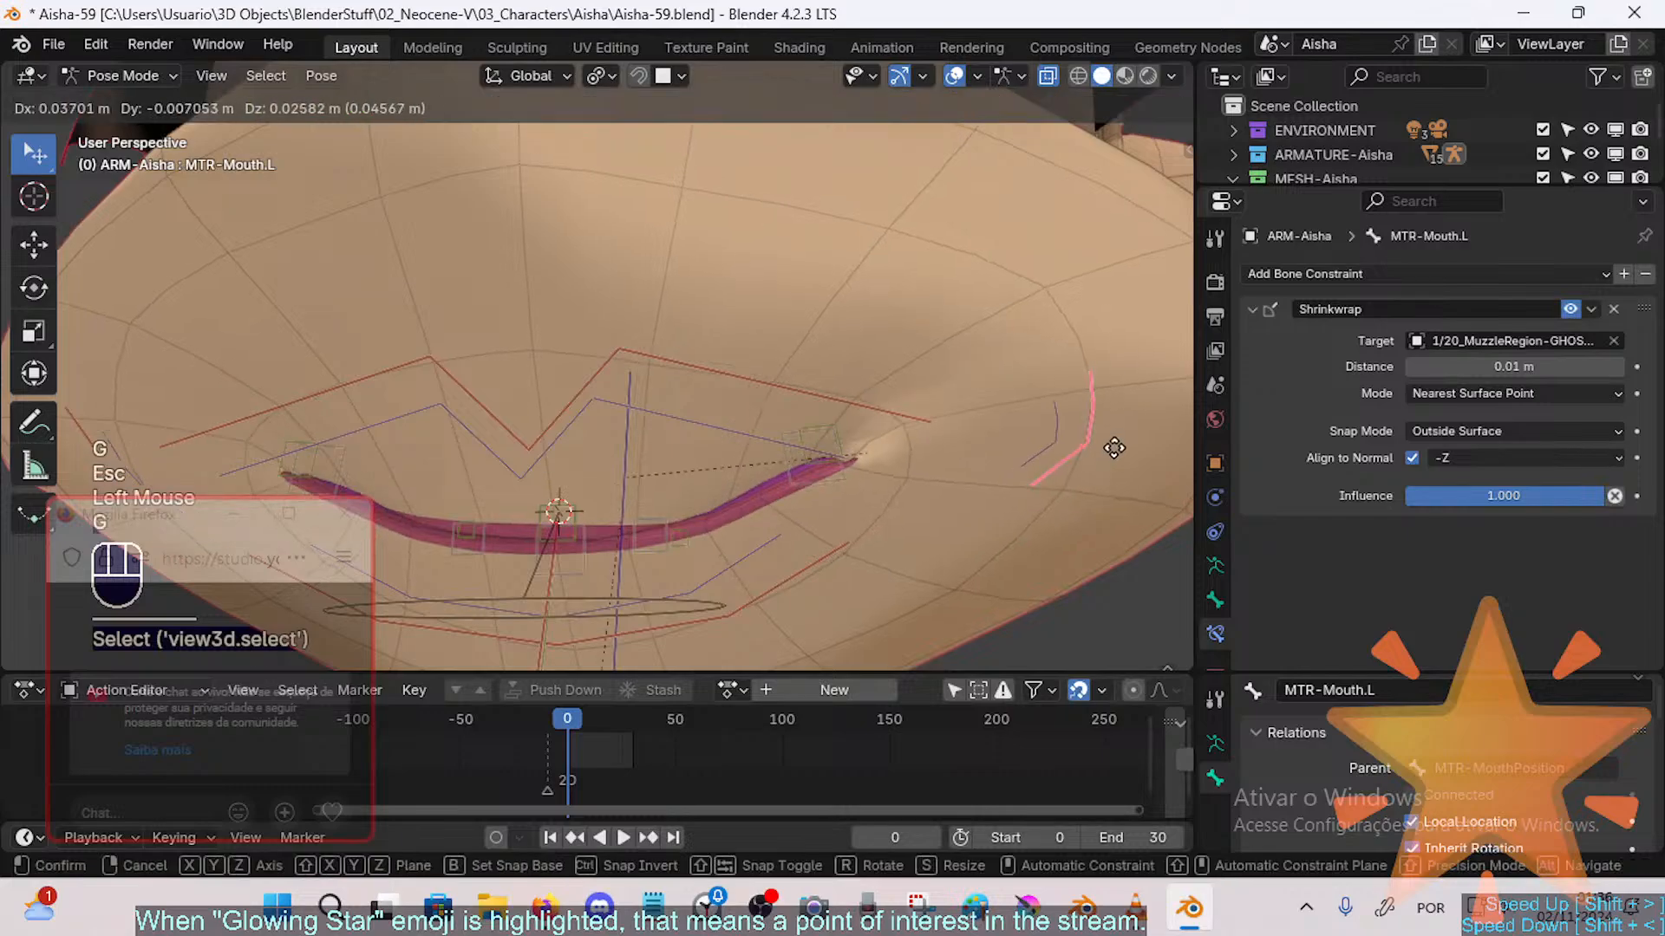
click(1059, 475)
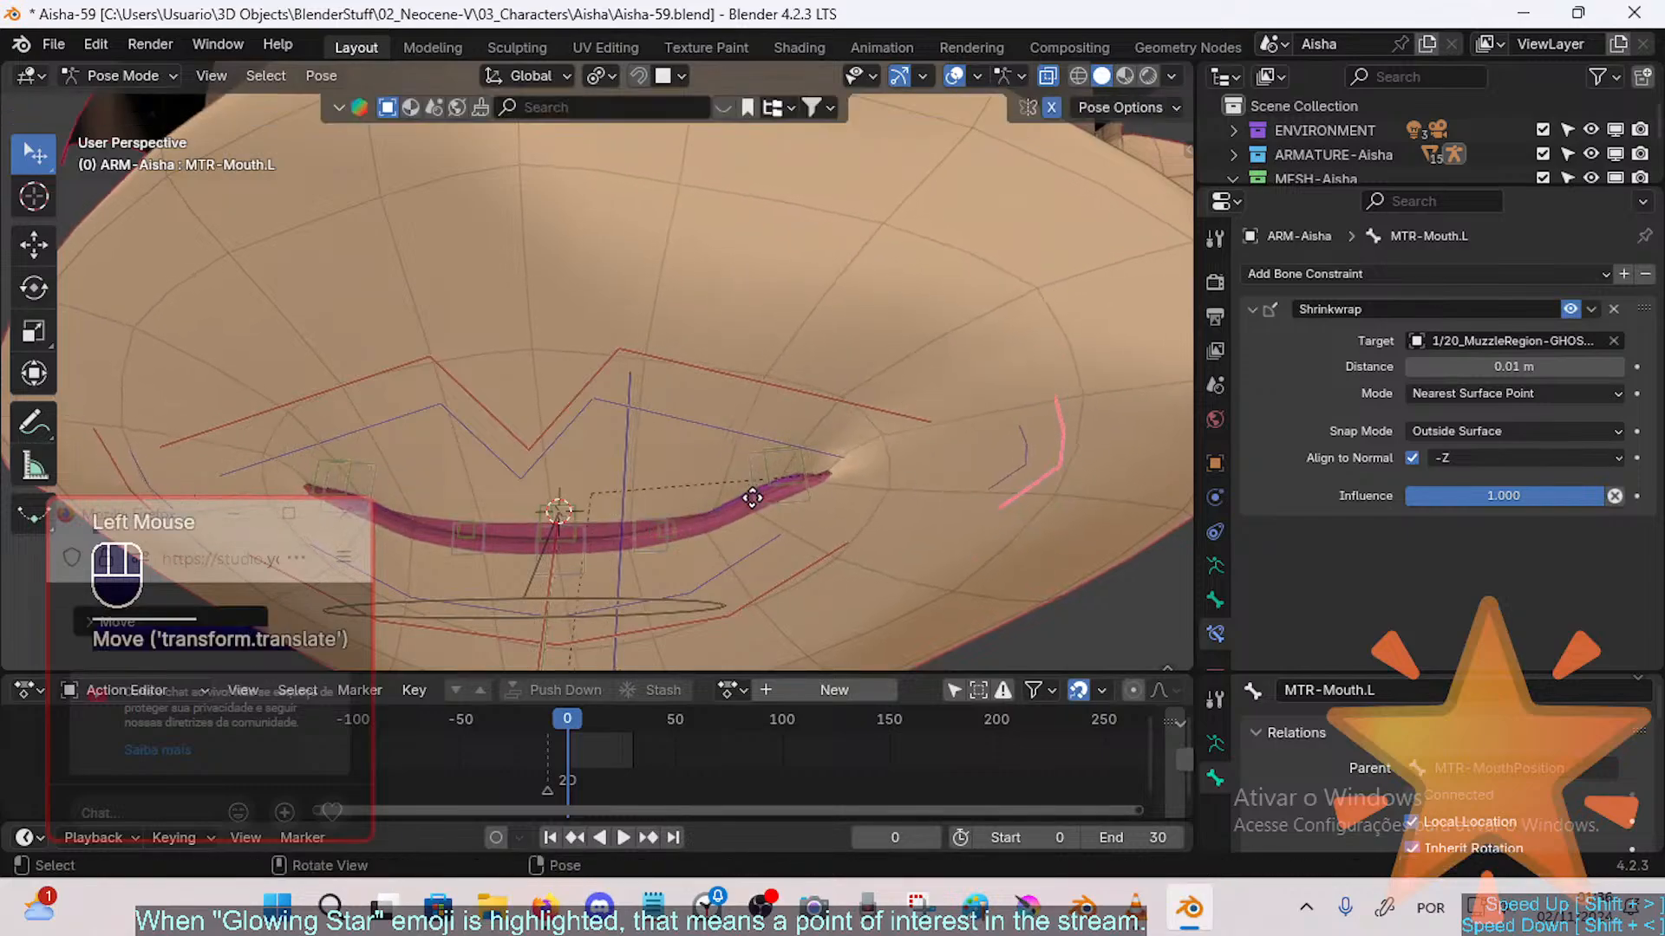
key(g)
click(672, 513)
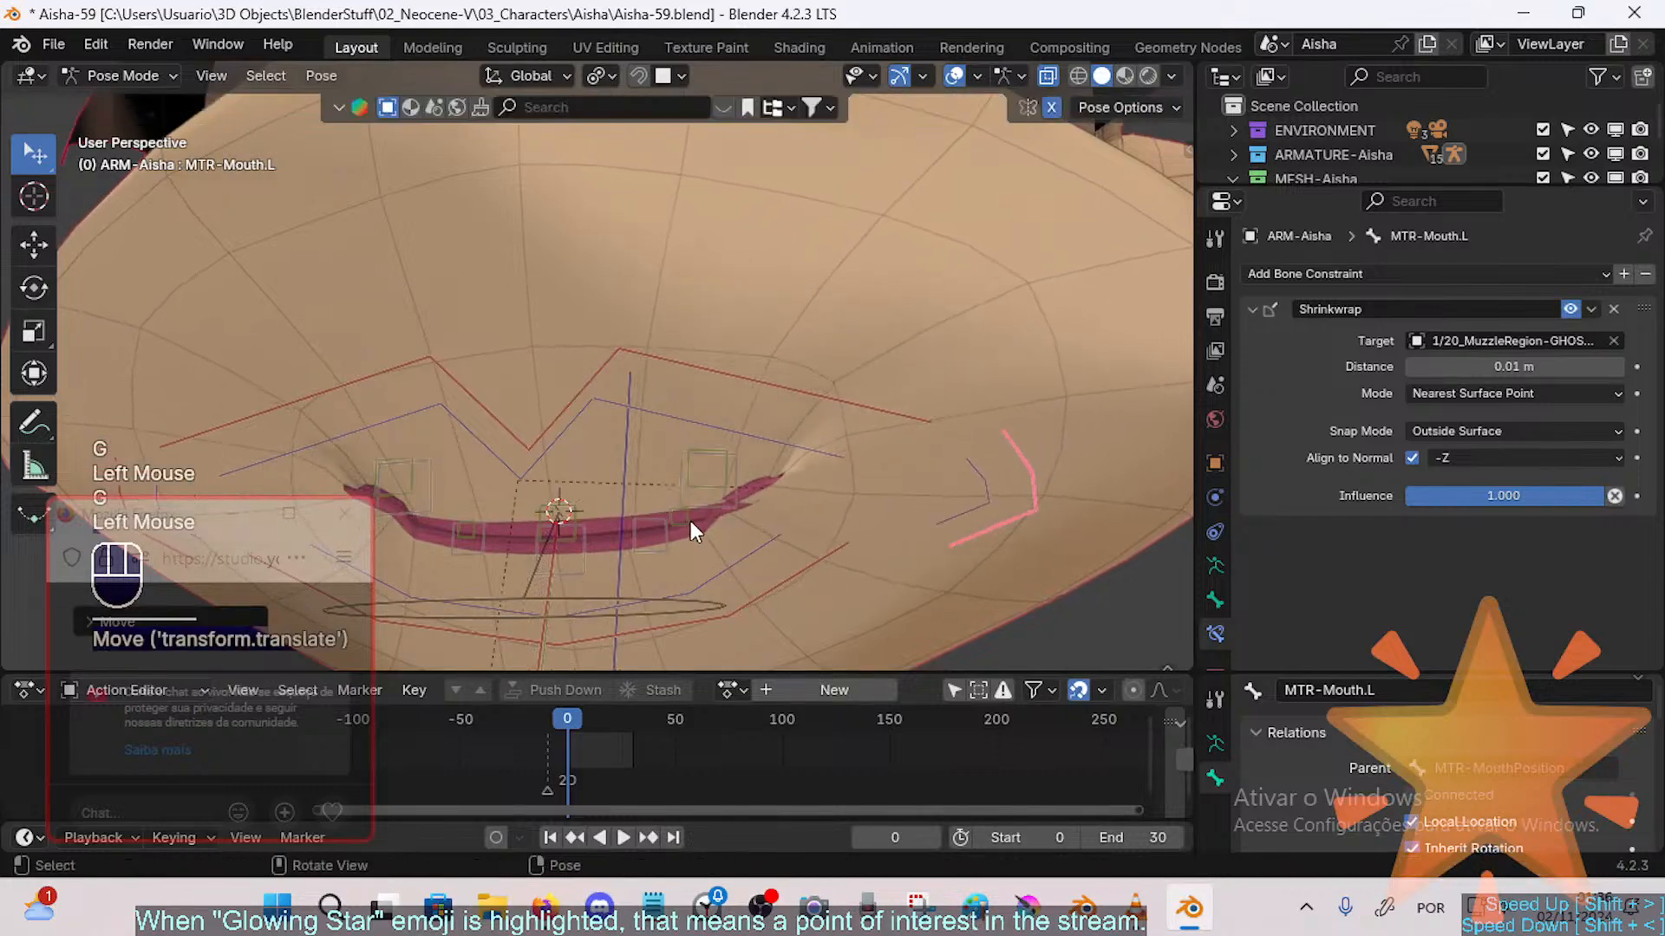
key(a)
key(alt+q)
key(alt+q)
Step: Clear the custom space bone and object of CTL-Lip.L on TWK-MAP-LipTop.L and set its owner space to Local Space
click(667, 537)
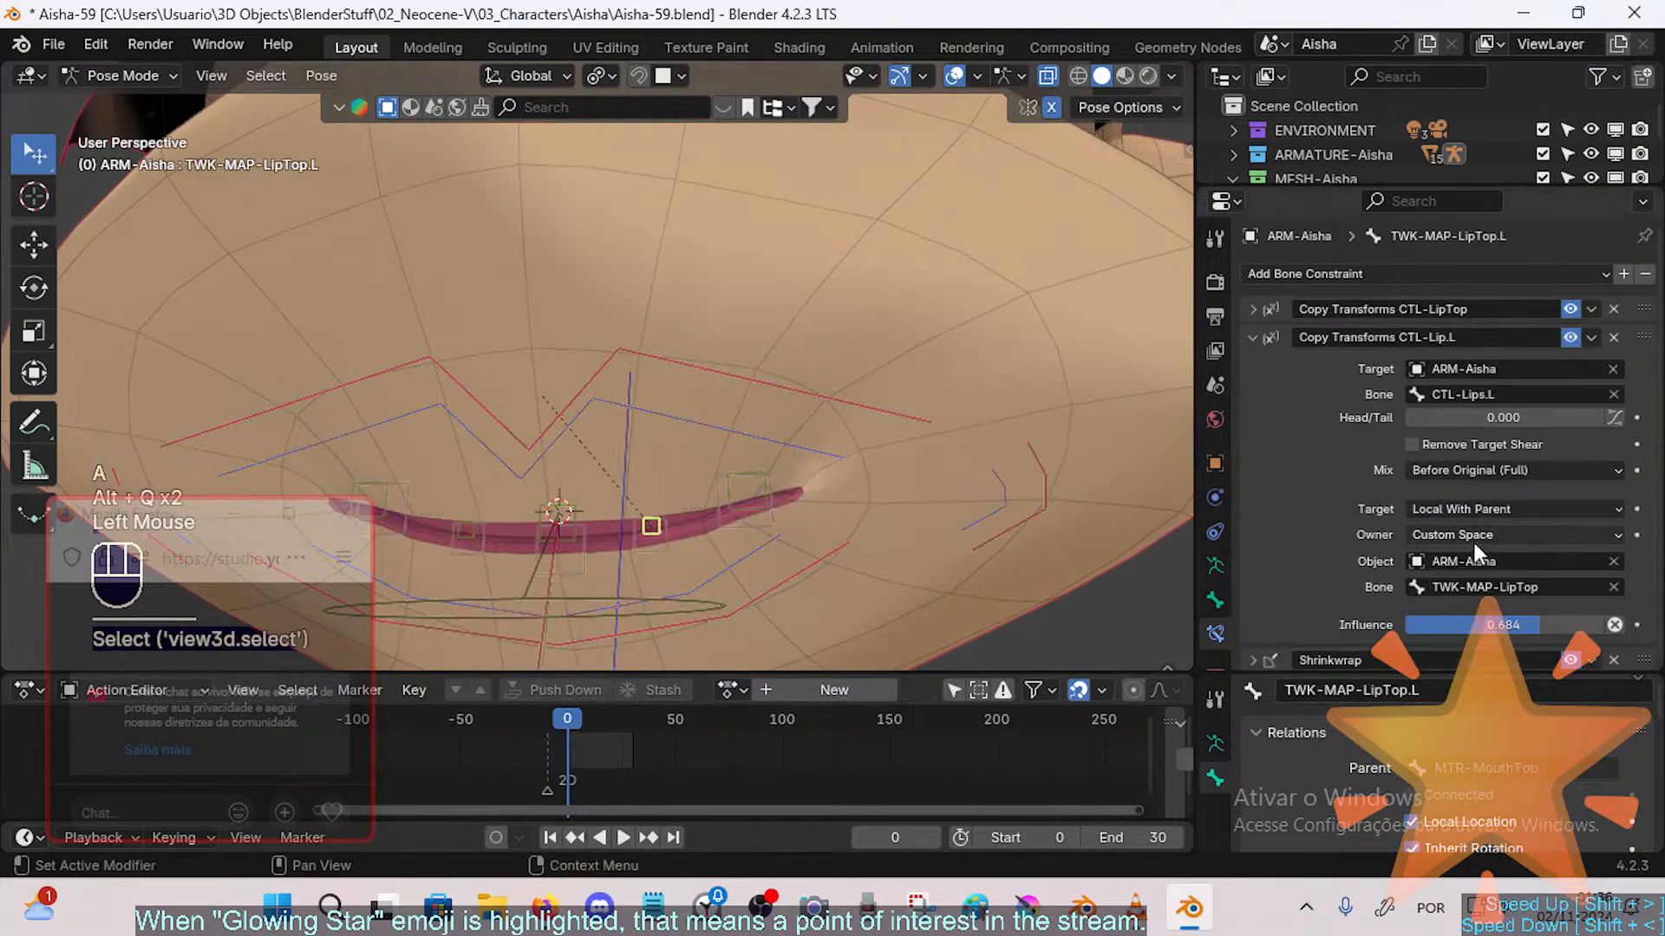
click(1610, 590)
click(1613, 563)
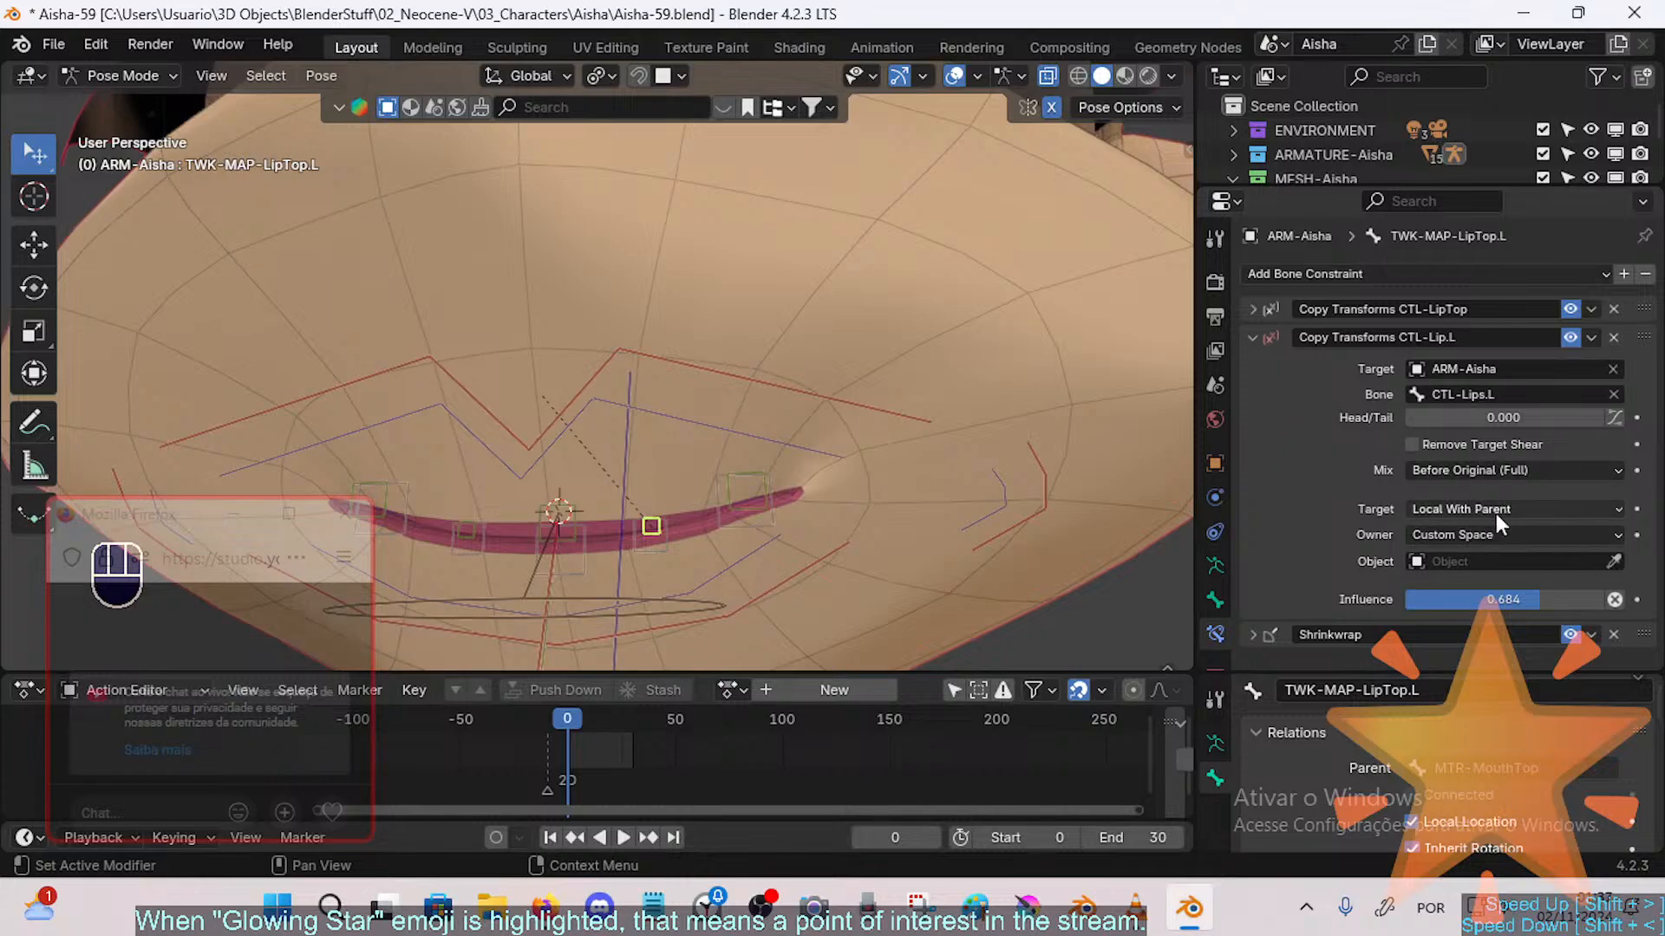
click(1615, 535)
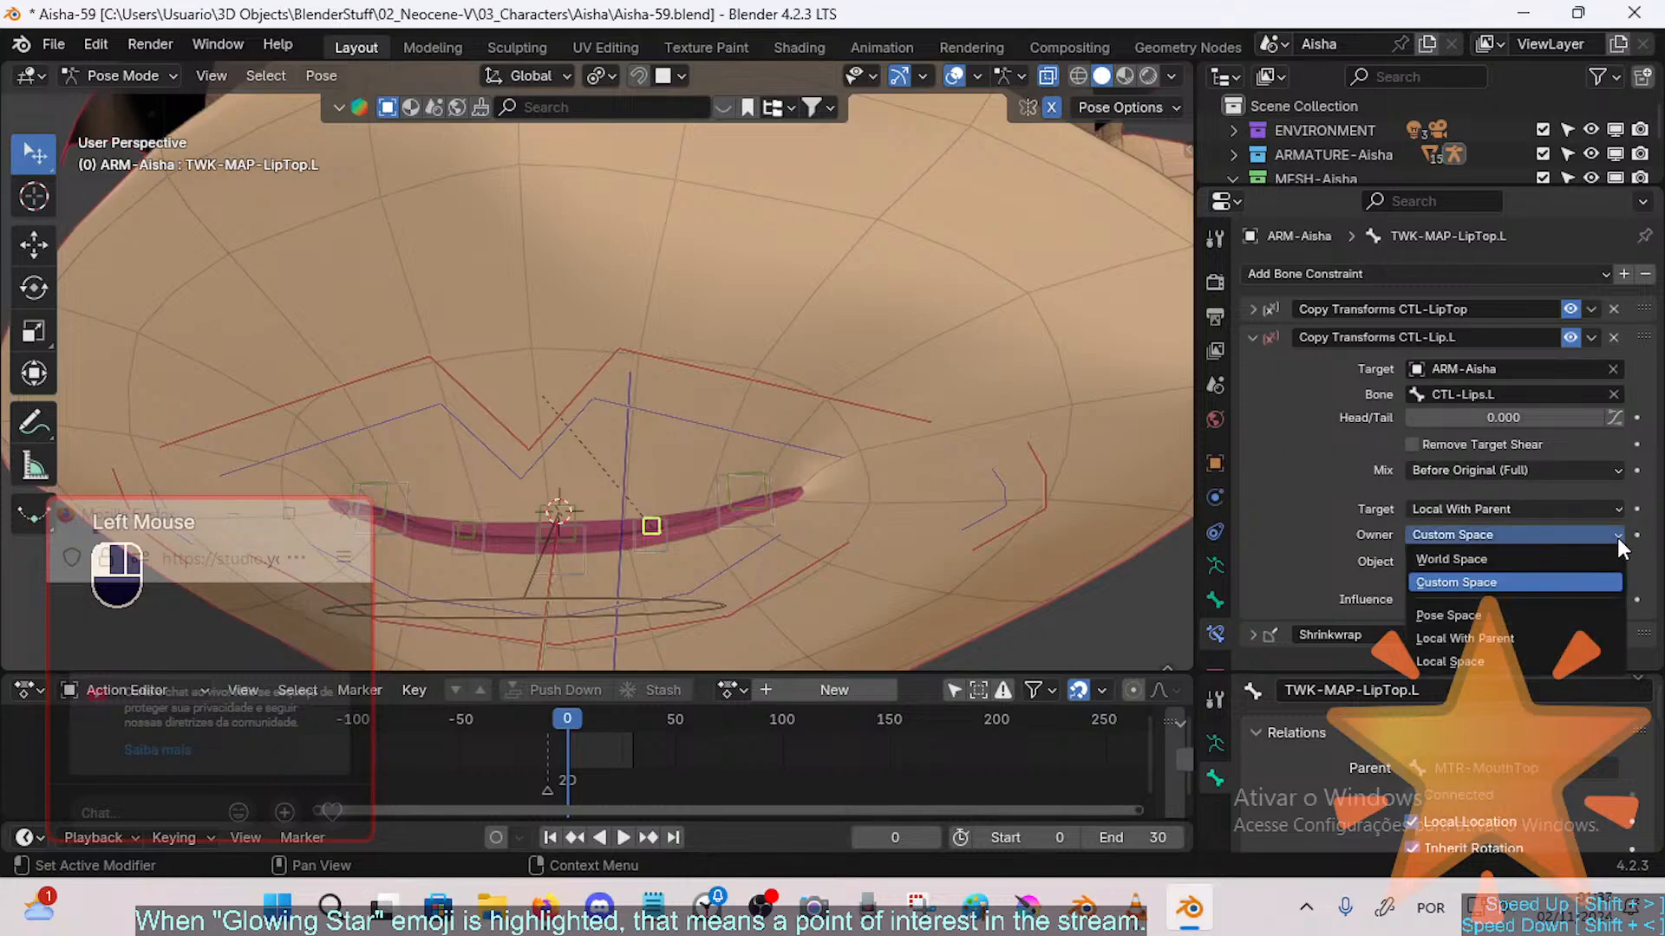
click(1469, 659)
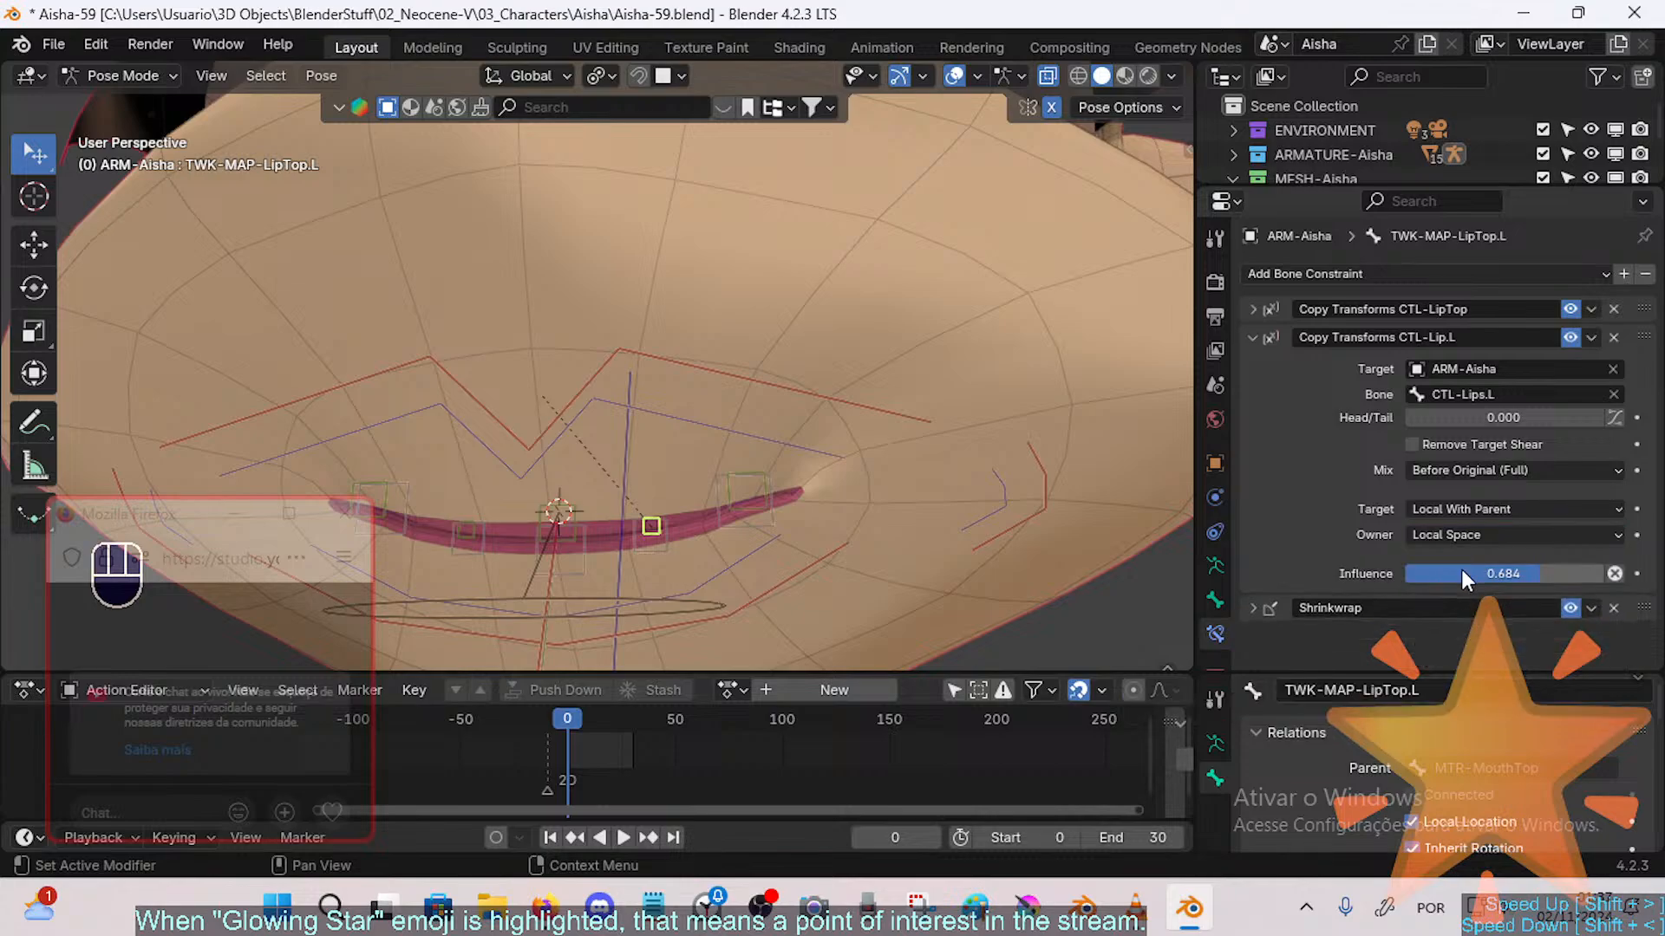
click(1455, 538)
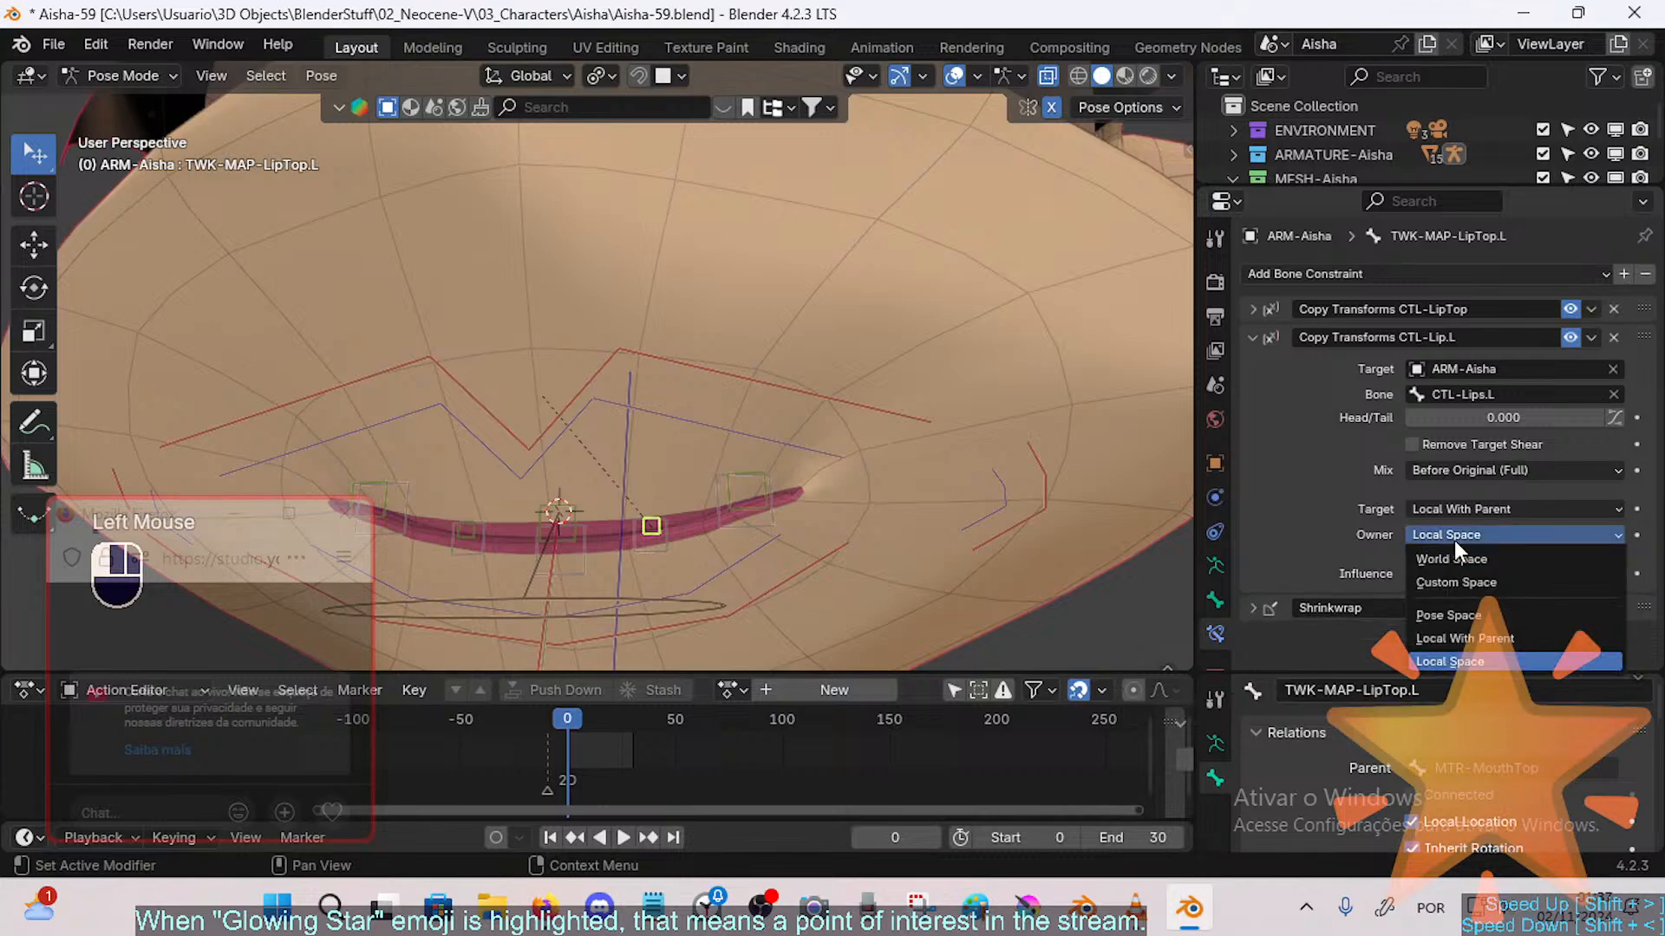
click(1454, 539)
click(735, 491)
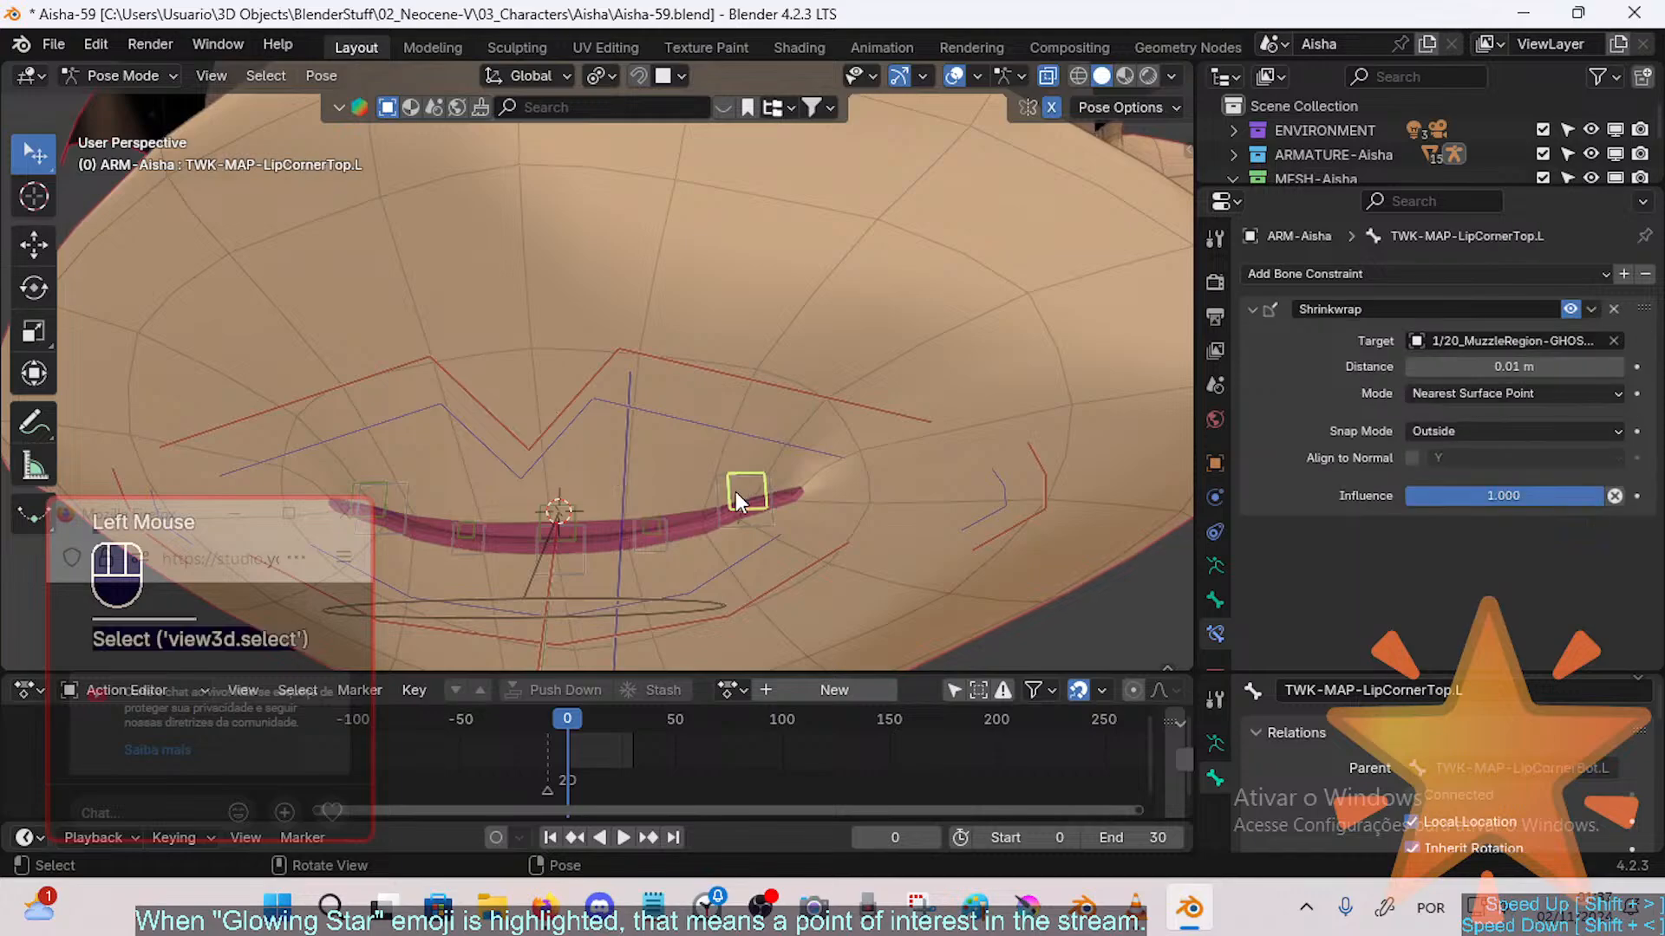
click(651, 526)
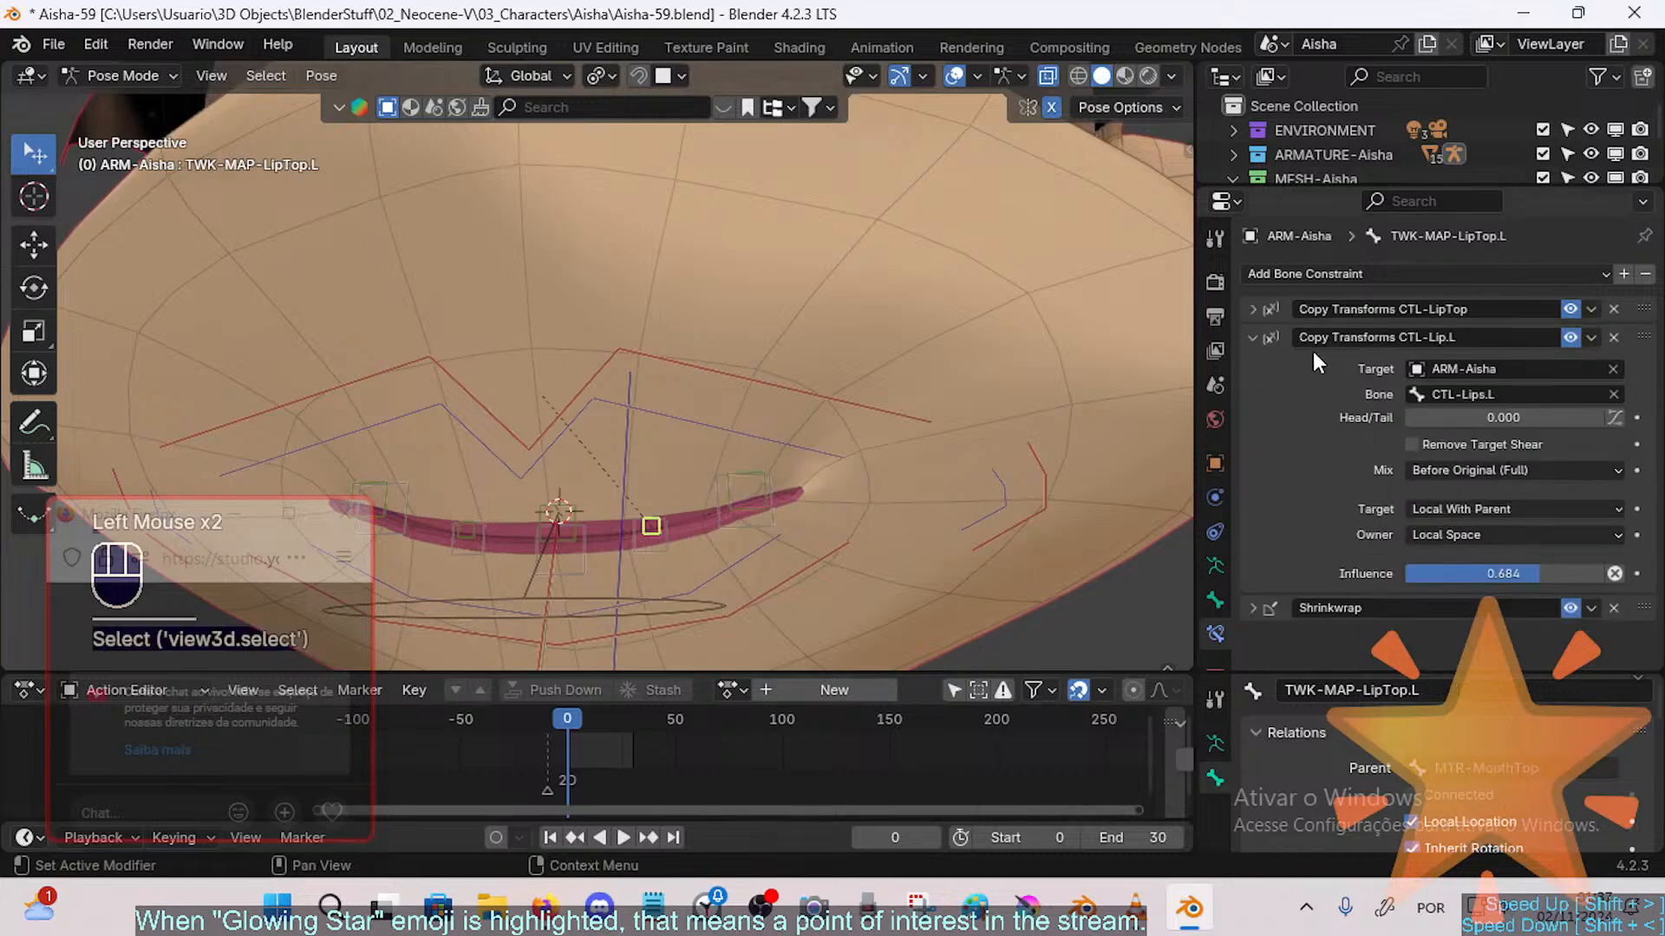
click(1259, 309)
click(1259, 309)
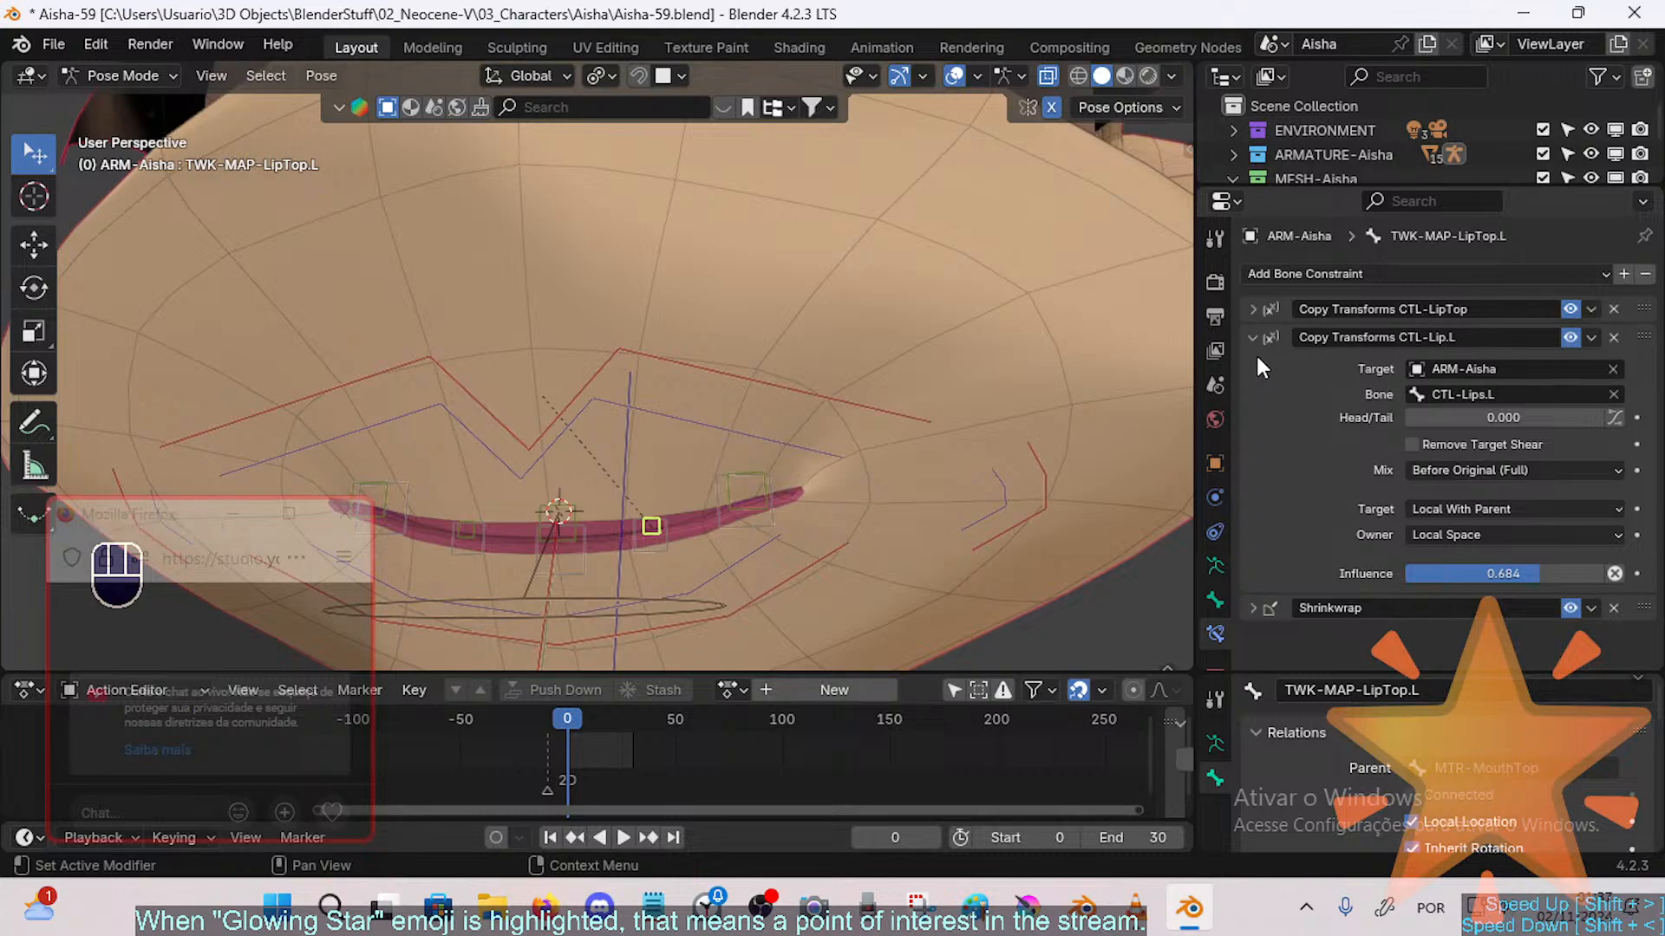
Step: Duplicate Copy Transforms CTL-Lip.L on TWK-MAP-LipTop.L, set the duplicate's target bone to MTR-Mouth.L and place it above the original
key(shift+d)
click(1252, 337)
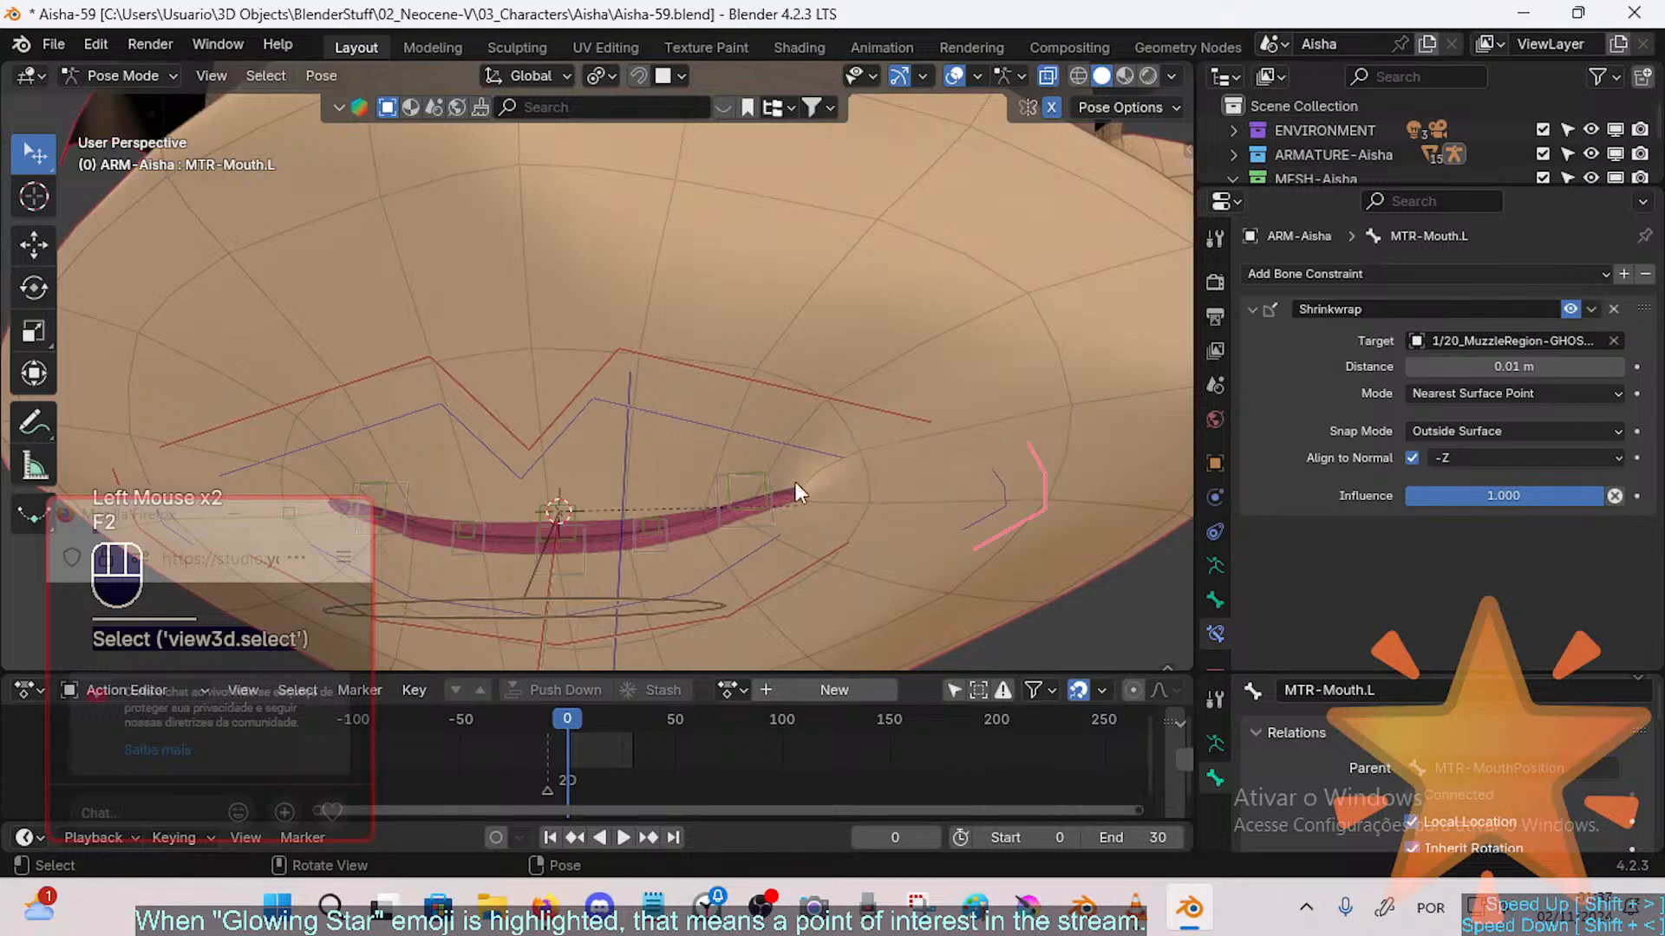
click(684, 531)
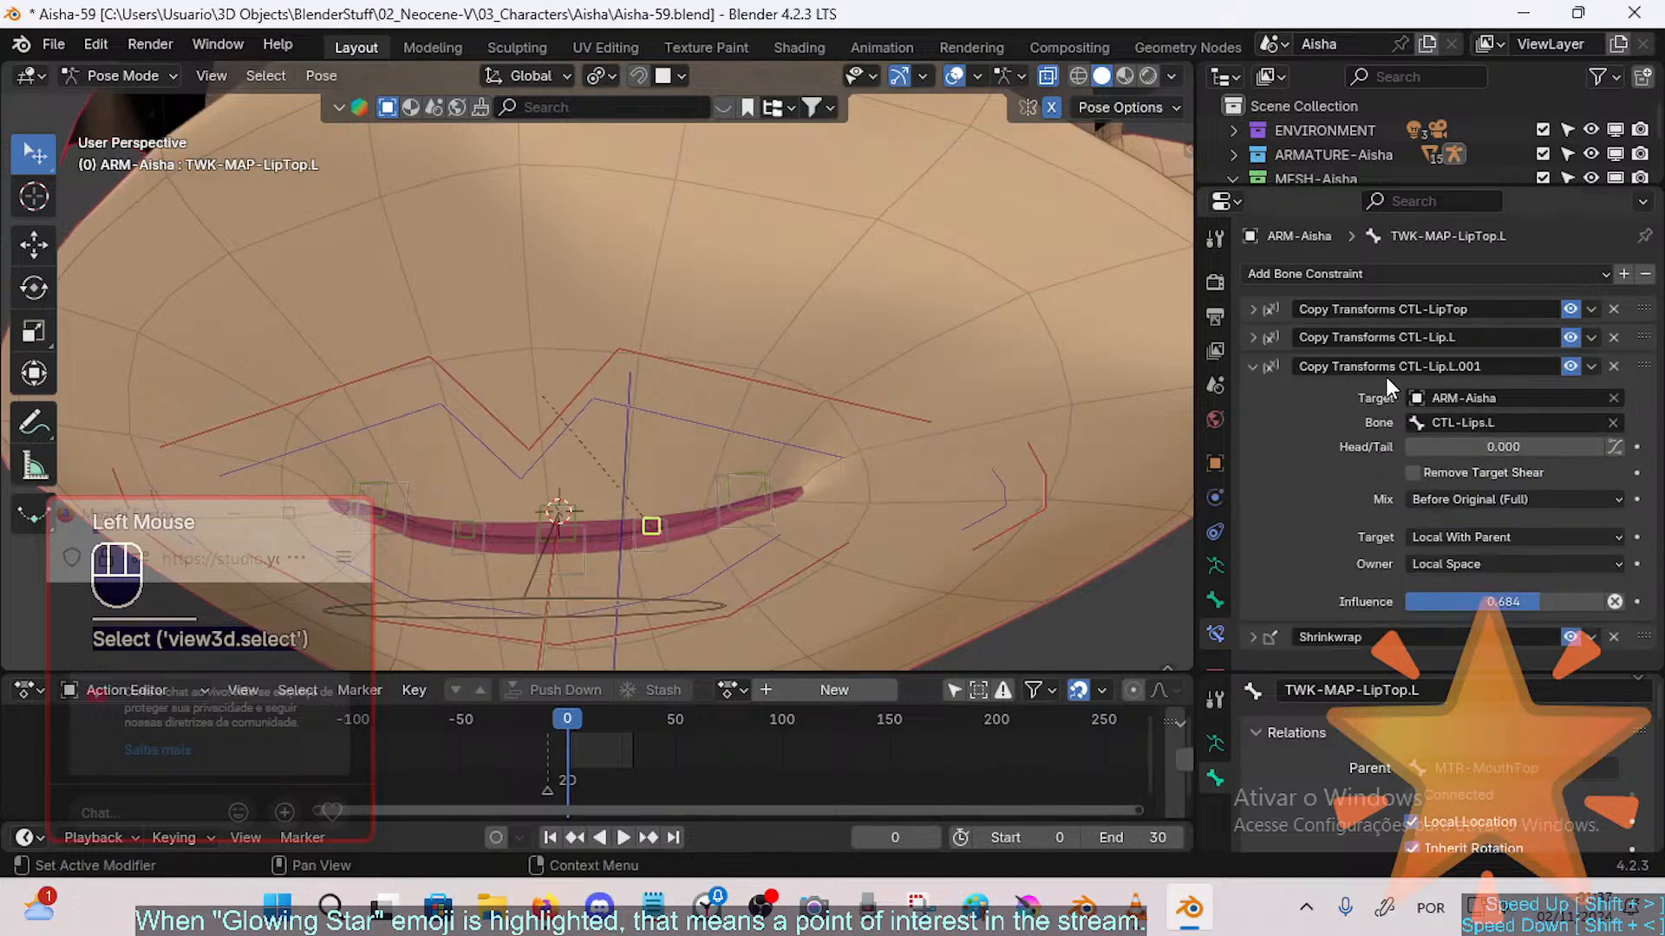
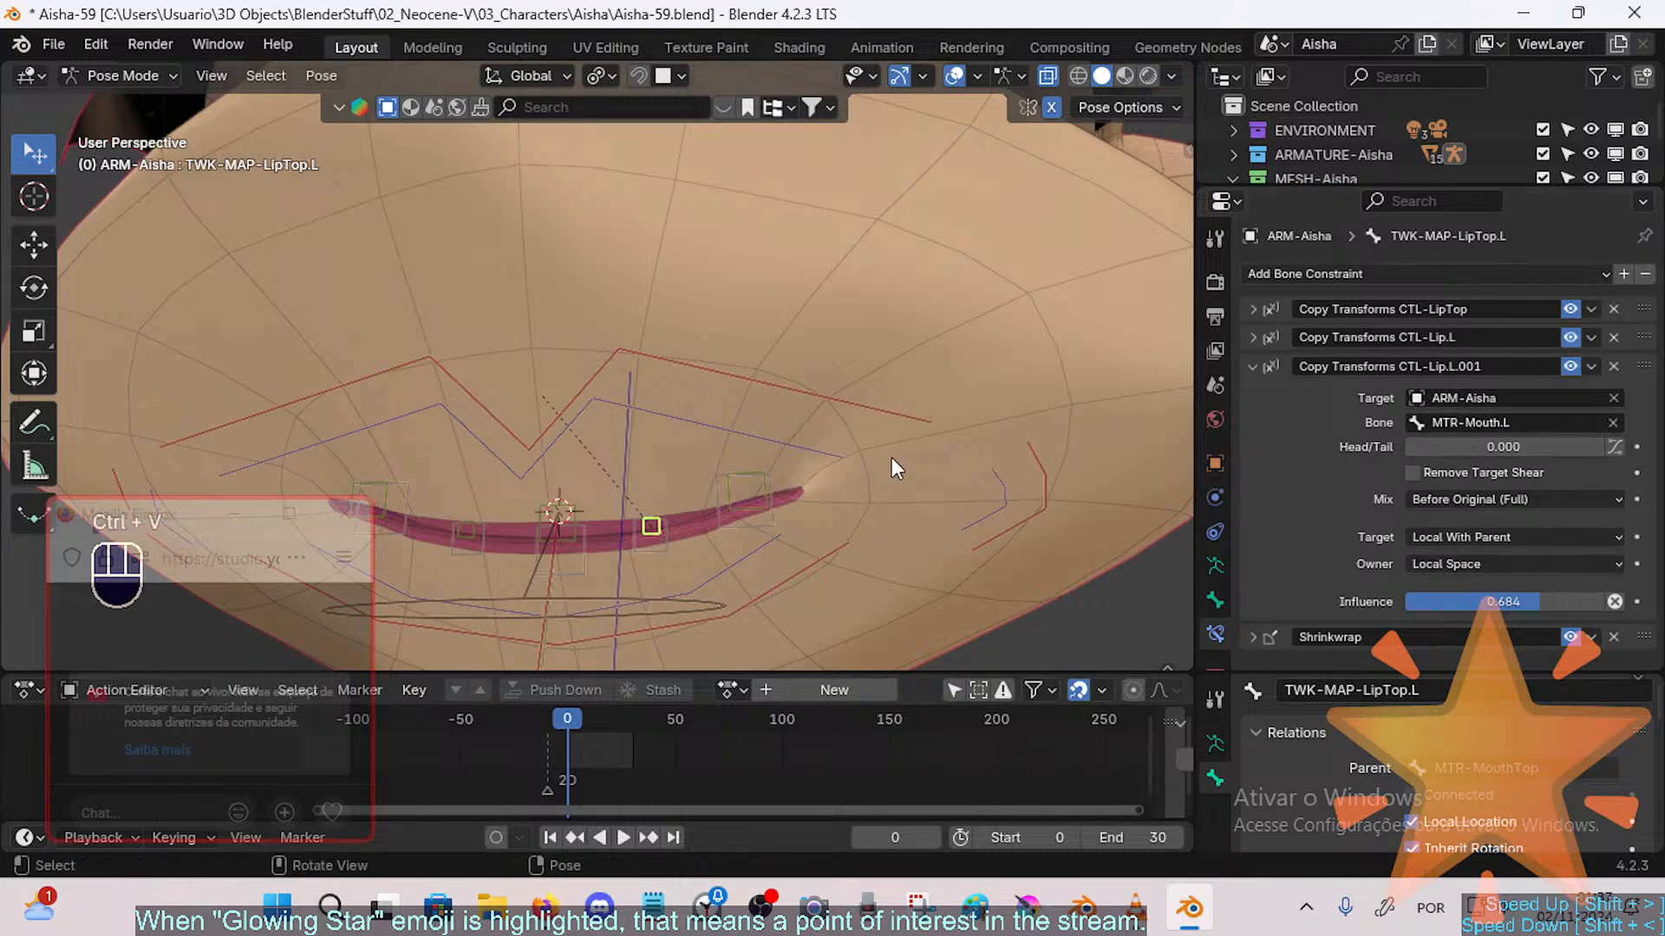
scroll(892, 458, down, 1)
drag(1642, 373, 1642, 338)
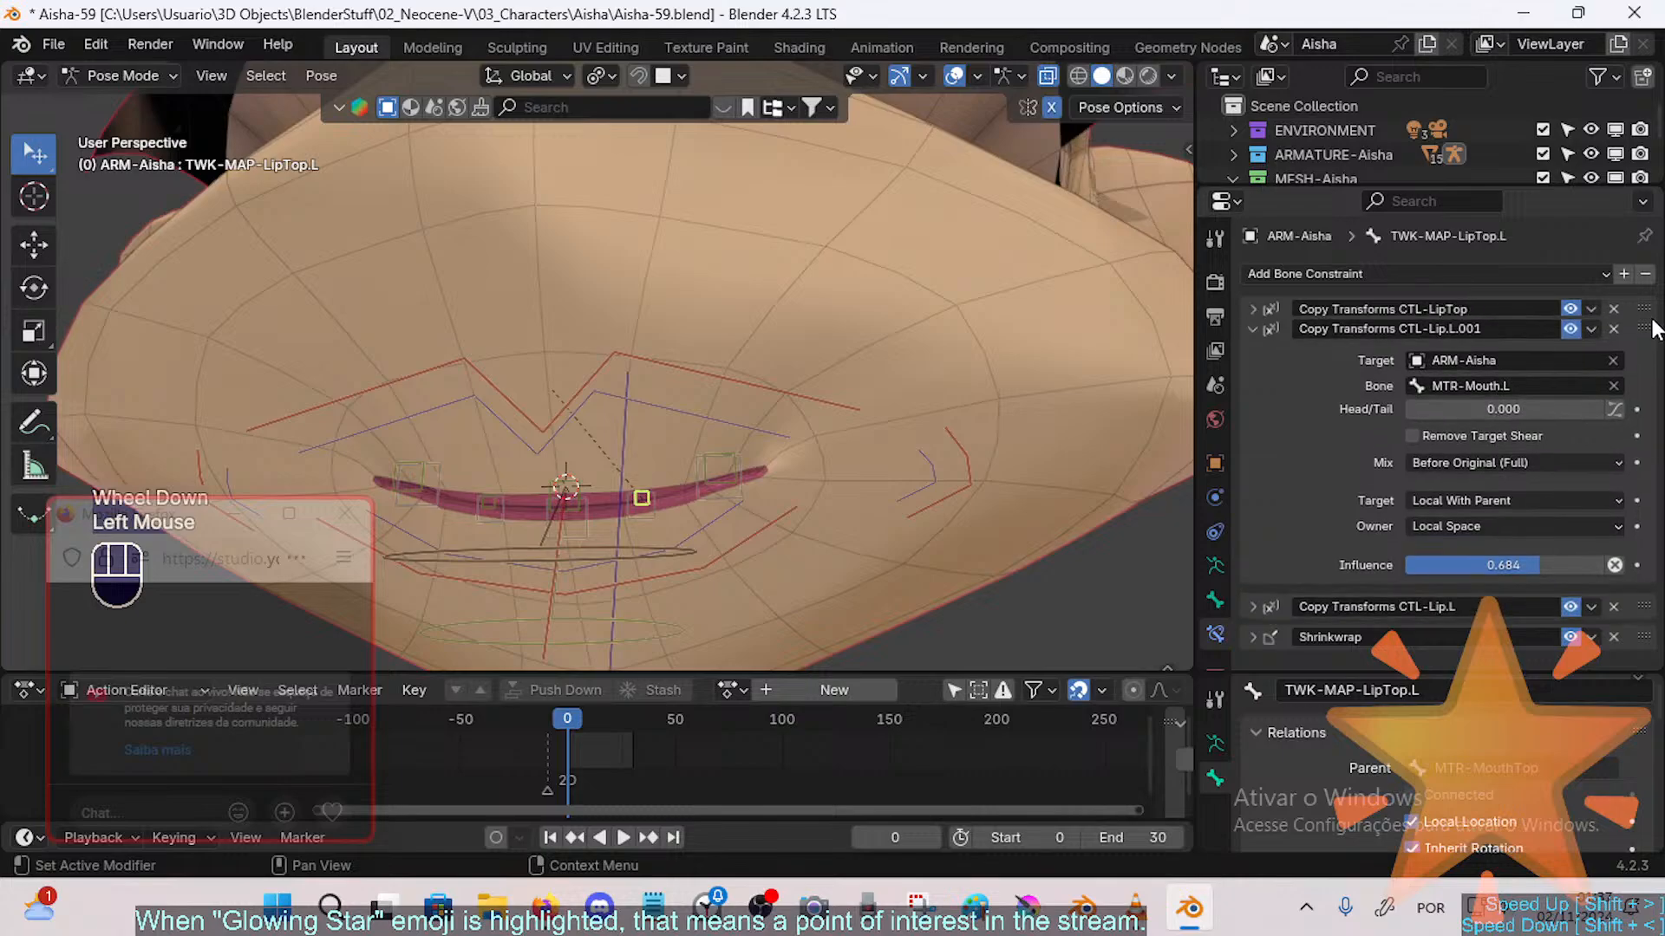
Step: Move MTR-Mouth.L around to test the duplicated constraint's effect on the upper lip
double_click(985, 463)
key(g)
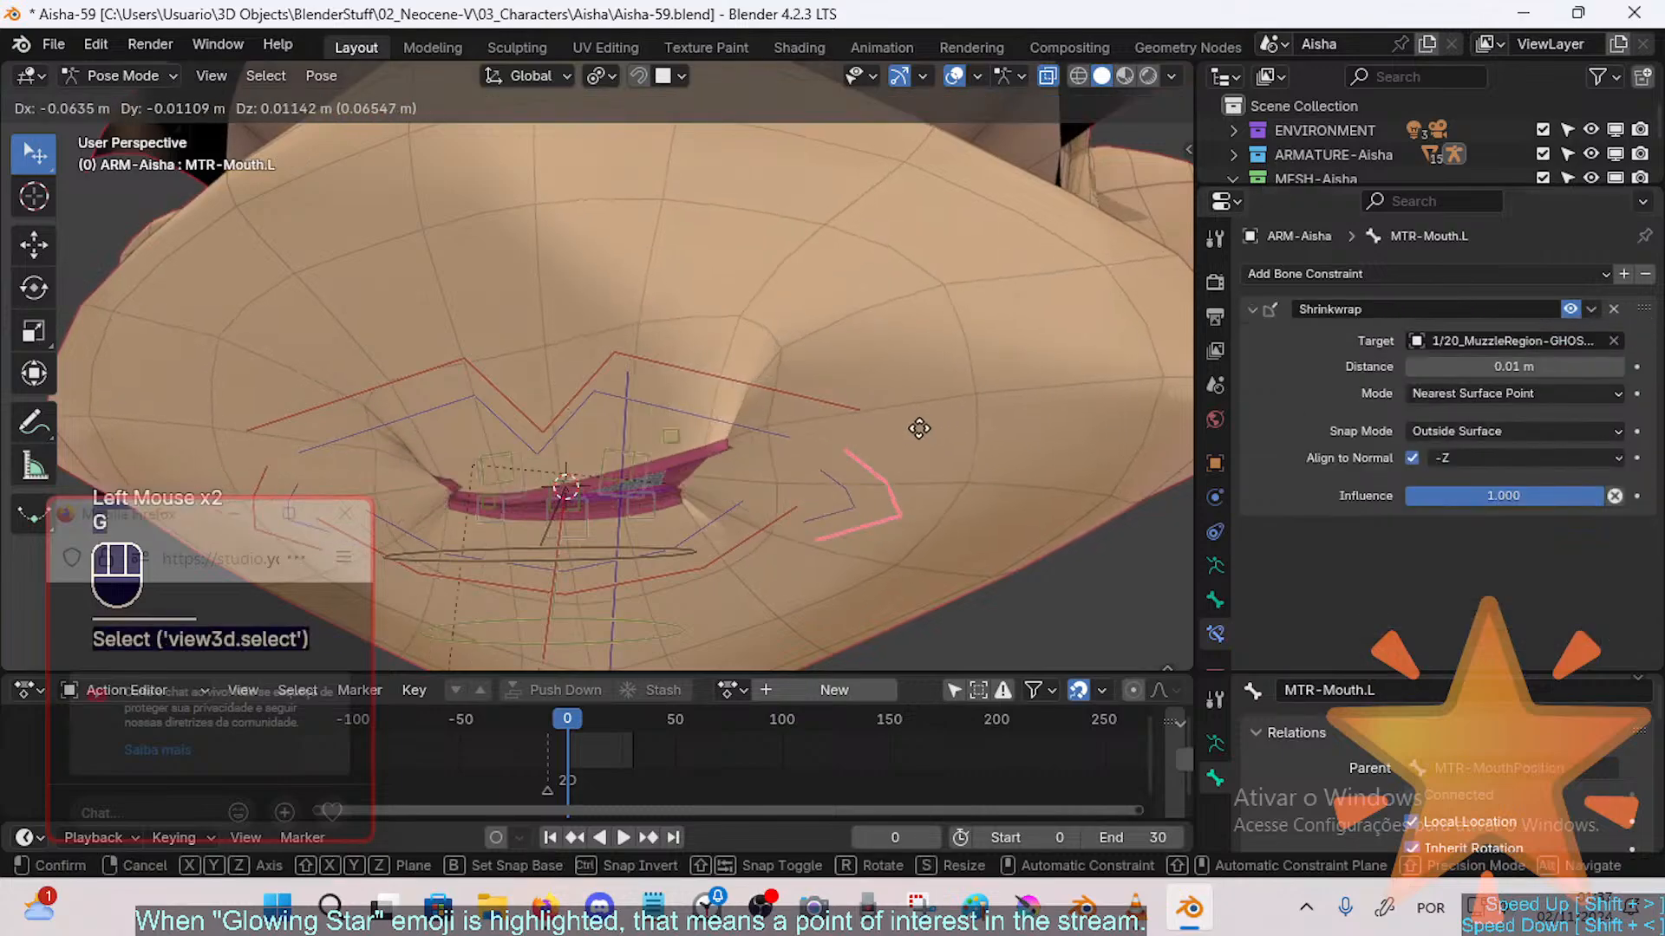
click(910, 416)
key(g)
click(770, 496)
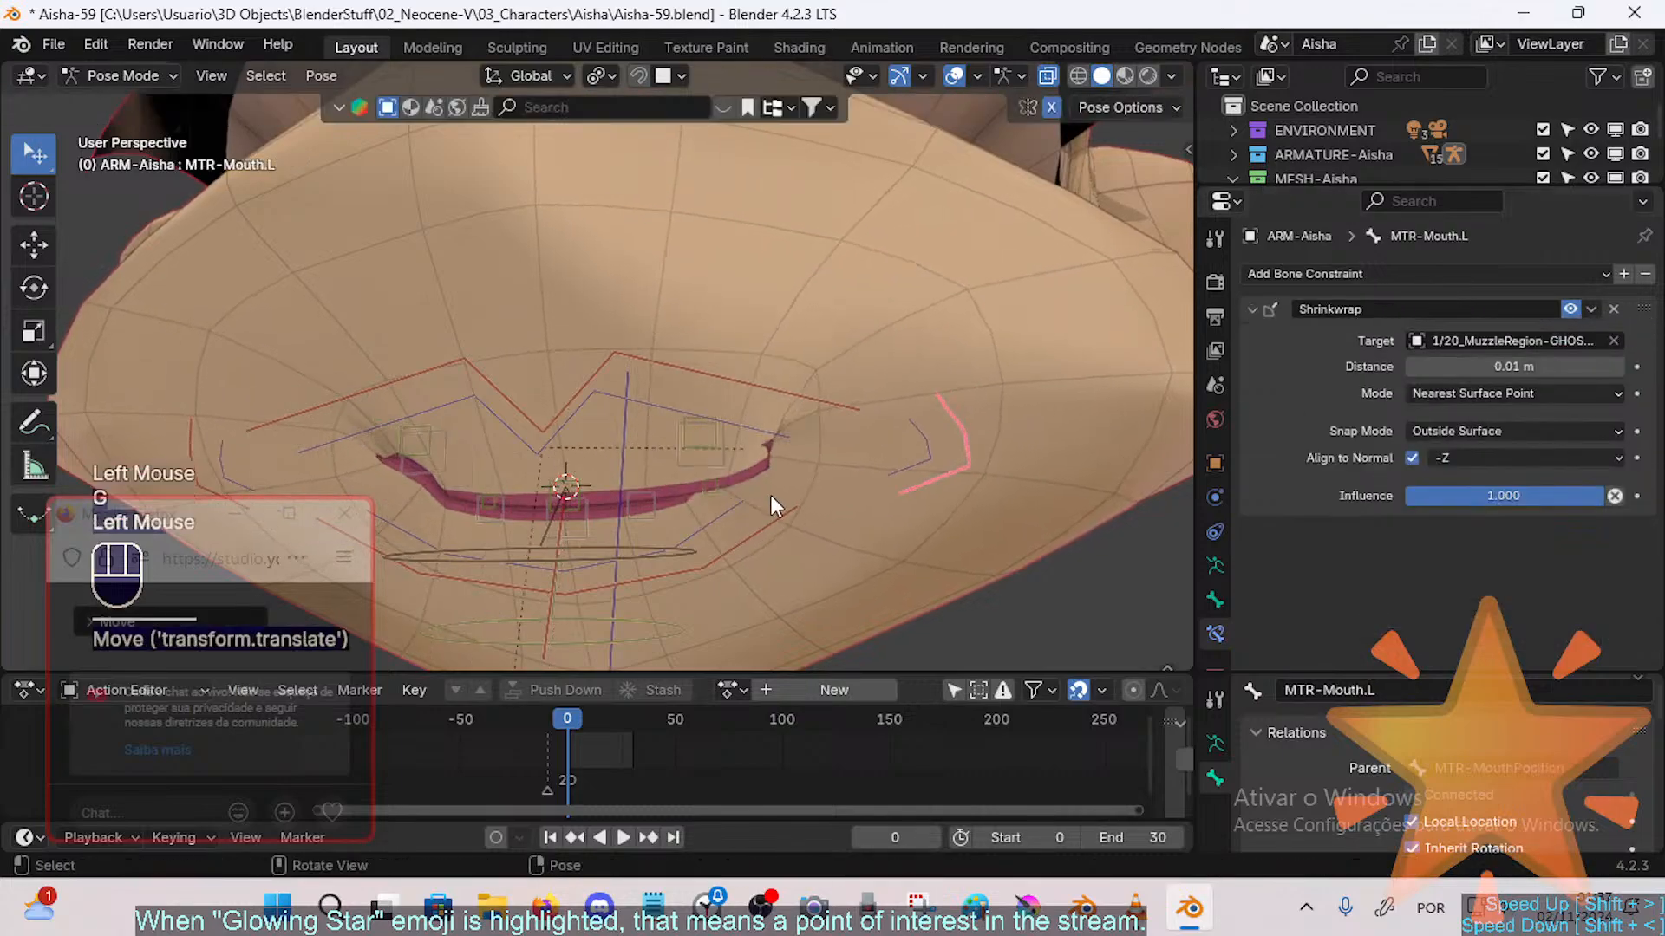
key(g)
click(794, 477)
Step: Set the target space of both CTL-Lip.L.001 and CTL-Lip.L on TWK-MAP-LipTop.L to Local Space (Owner Orientation)
click(719, 498)
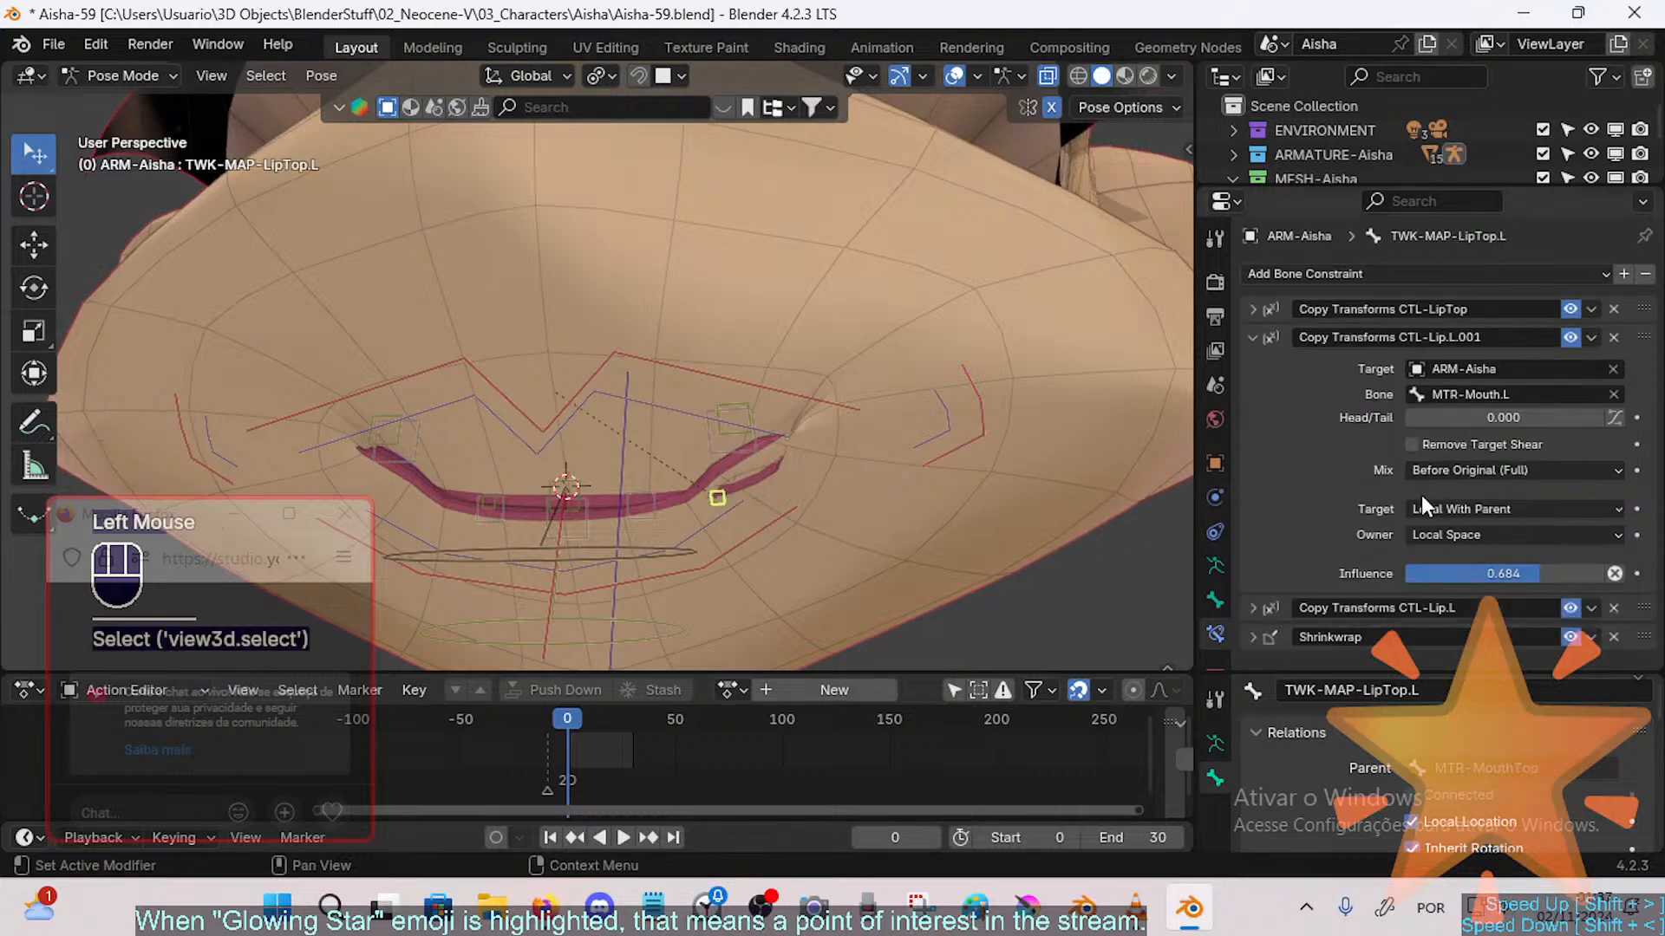
click(1465, 510)
click(1445, 658)
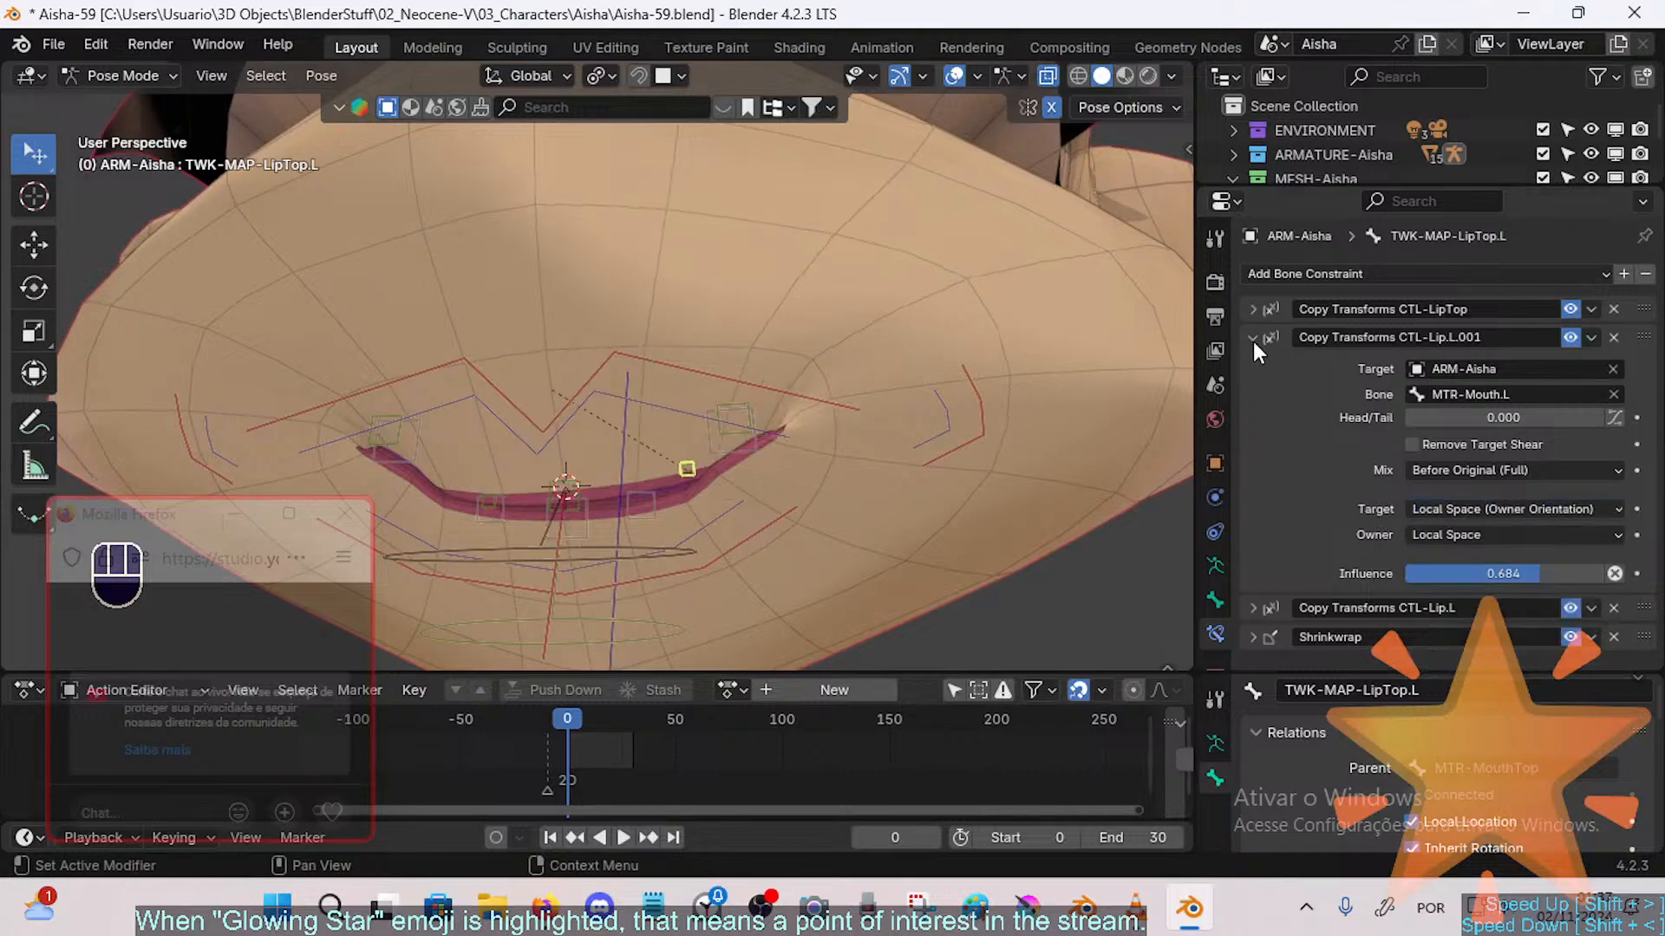
click(1253, 607)
scroll(1301, 569, down, 2)
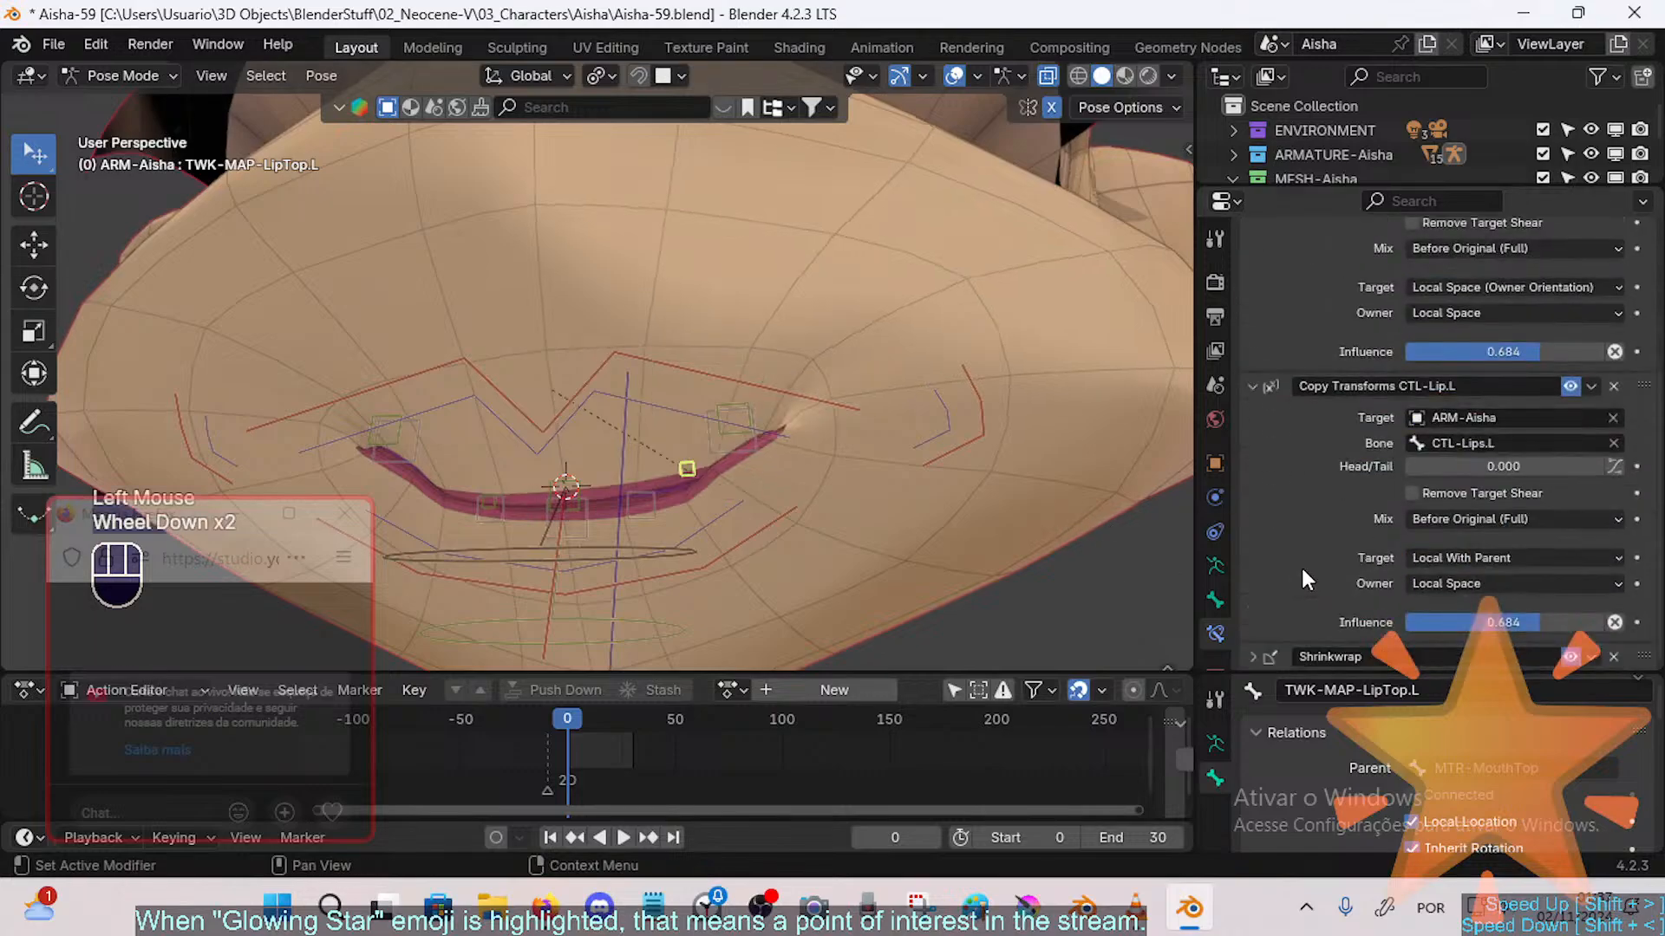
click(1437, 555)
click(1443, 707)
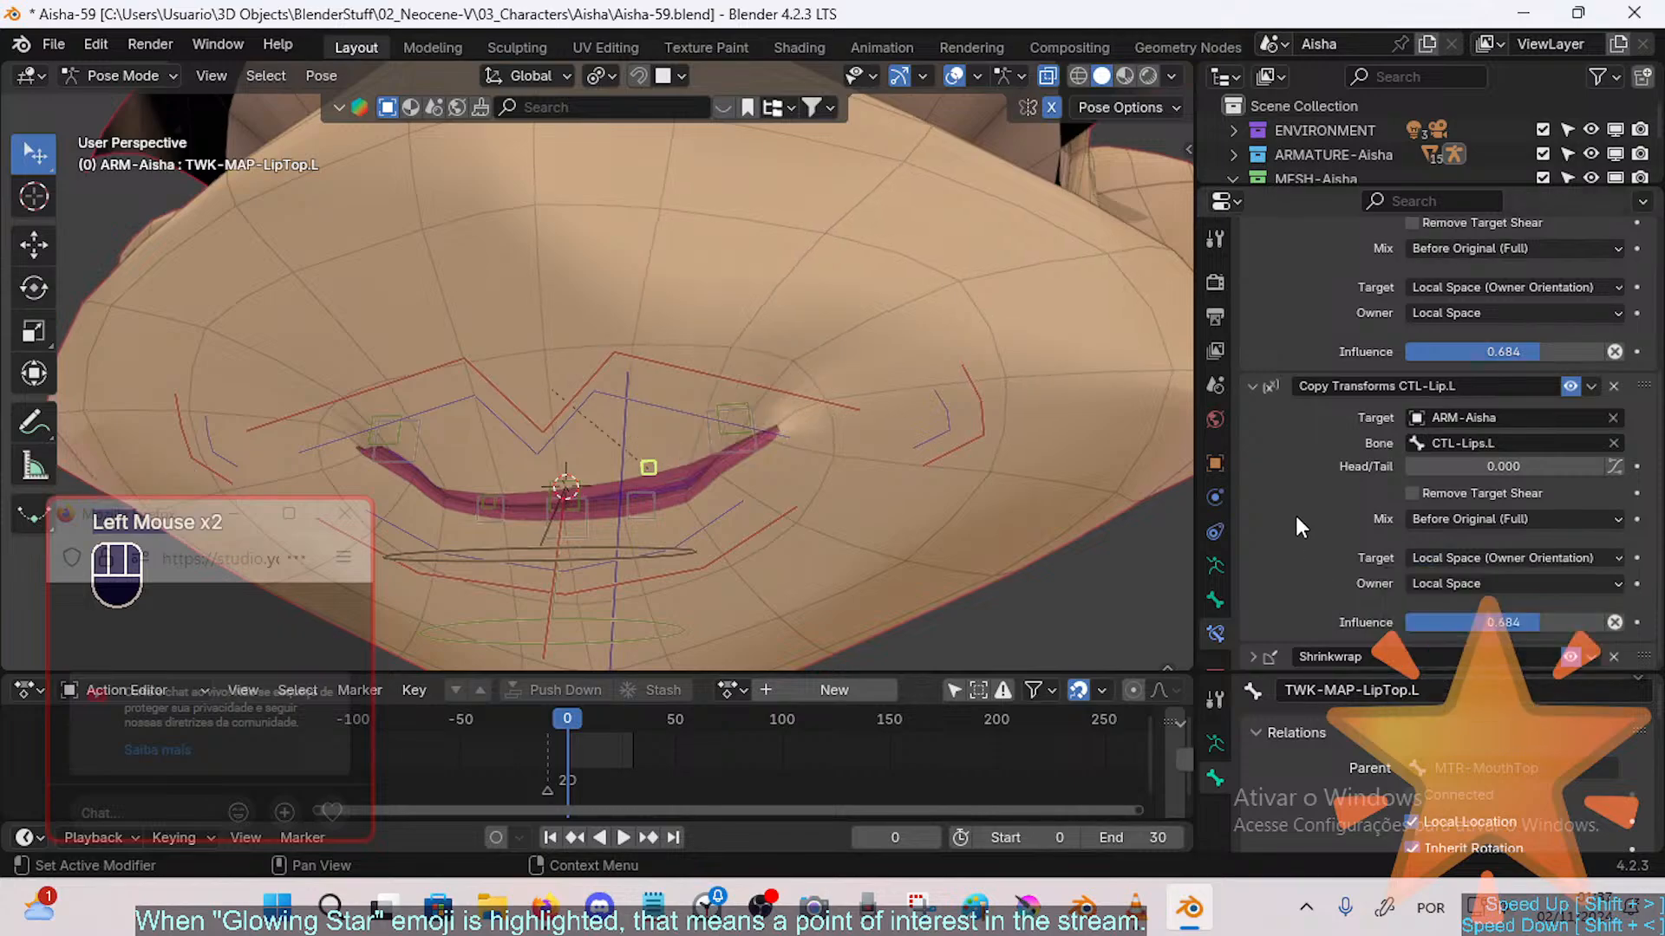
click(1252, 386)
scroll(1268, 418, up, 4)
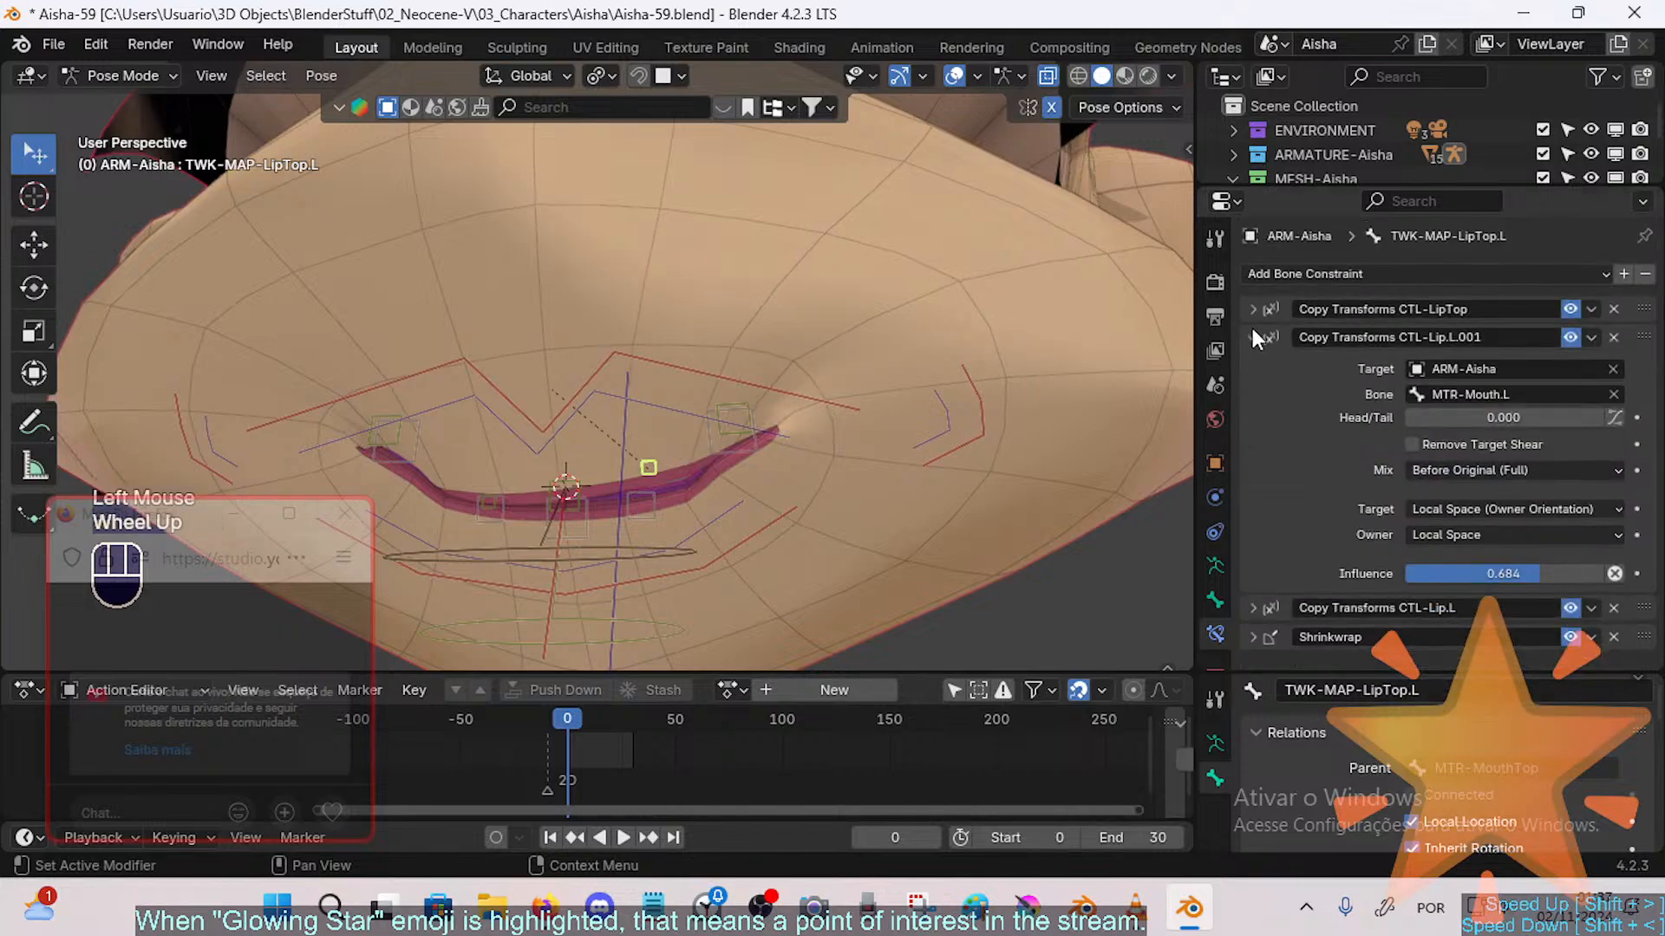
click(1250, 610)
click(1250, 610)
Step: Move MTR-Mouth.L to test the owner-oriented target space, and reset the pose of all bones
click(974, 419)
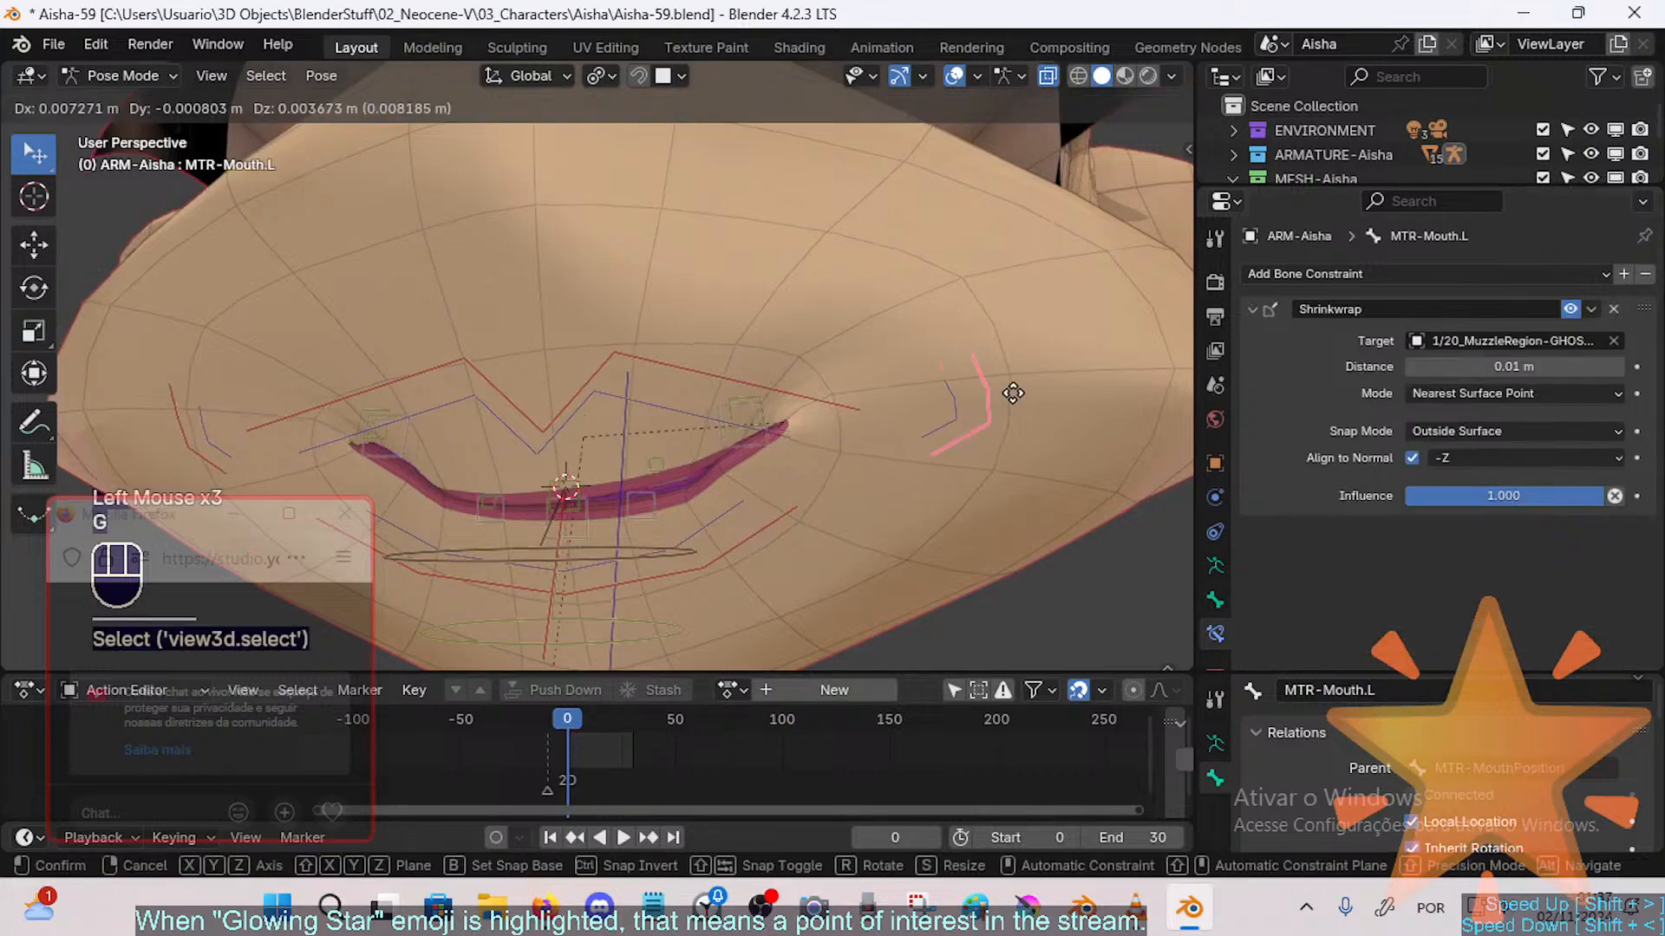
key(g)
click(1011, 390)
key(a)
key(alt+q)
key(alt+q)
Step: From the rest pose, move CTL-Lips.L and MTR-Mouth.L to test how both constraints combine on the upper lip
click(921, 460)
key(g)
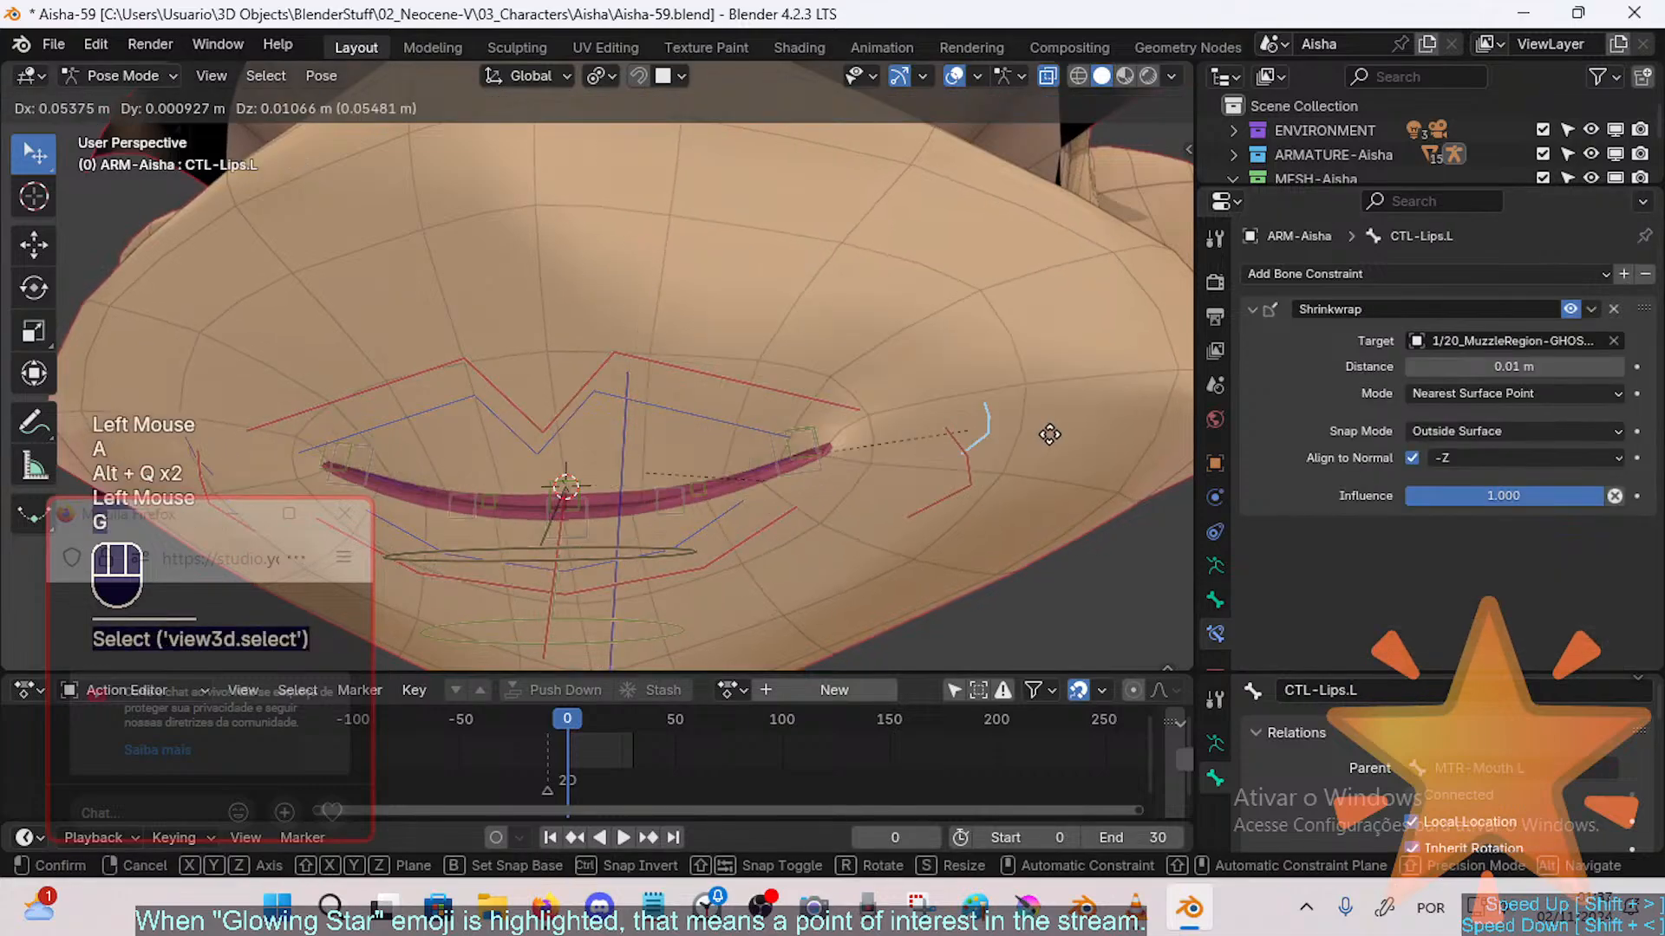
click(908, 445)
click(959, 445)
key(g)
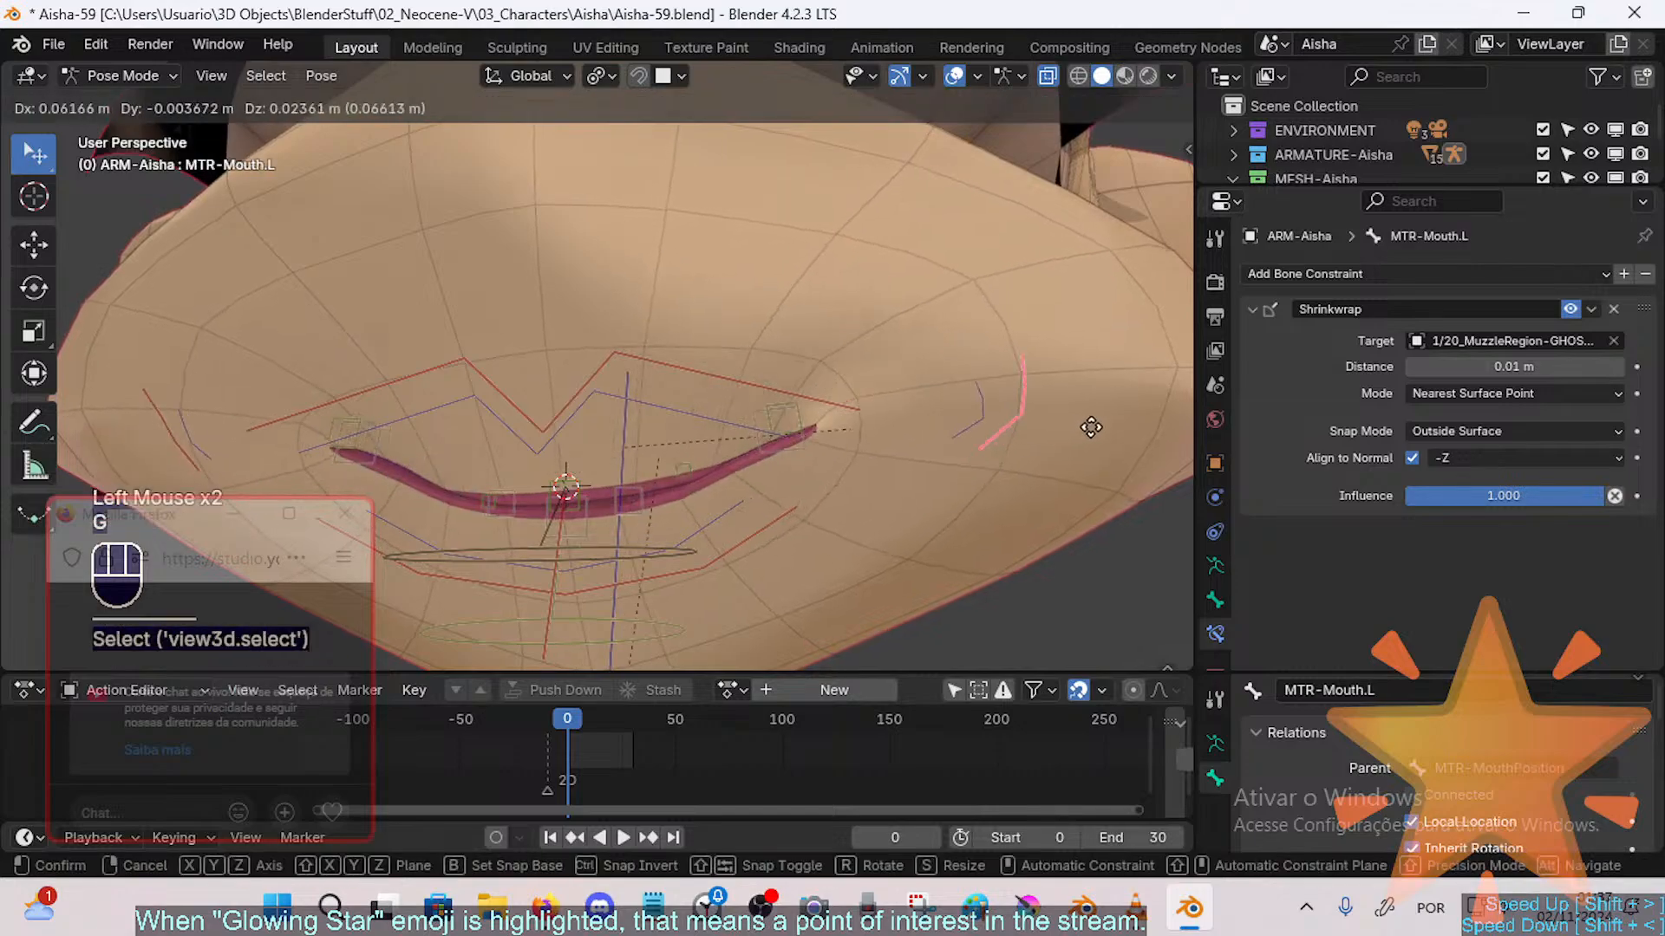
click(1037, 432)
click(994, 411)
click(993, 420)
key(g)
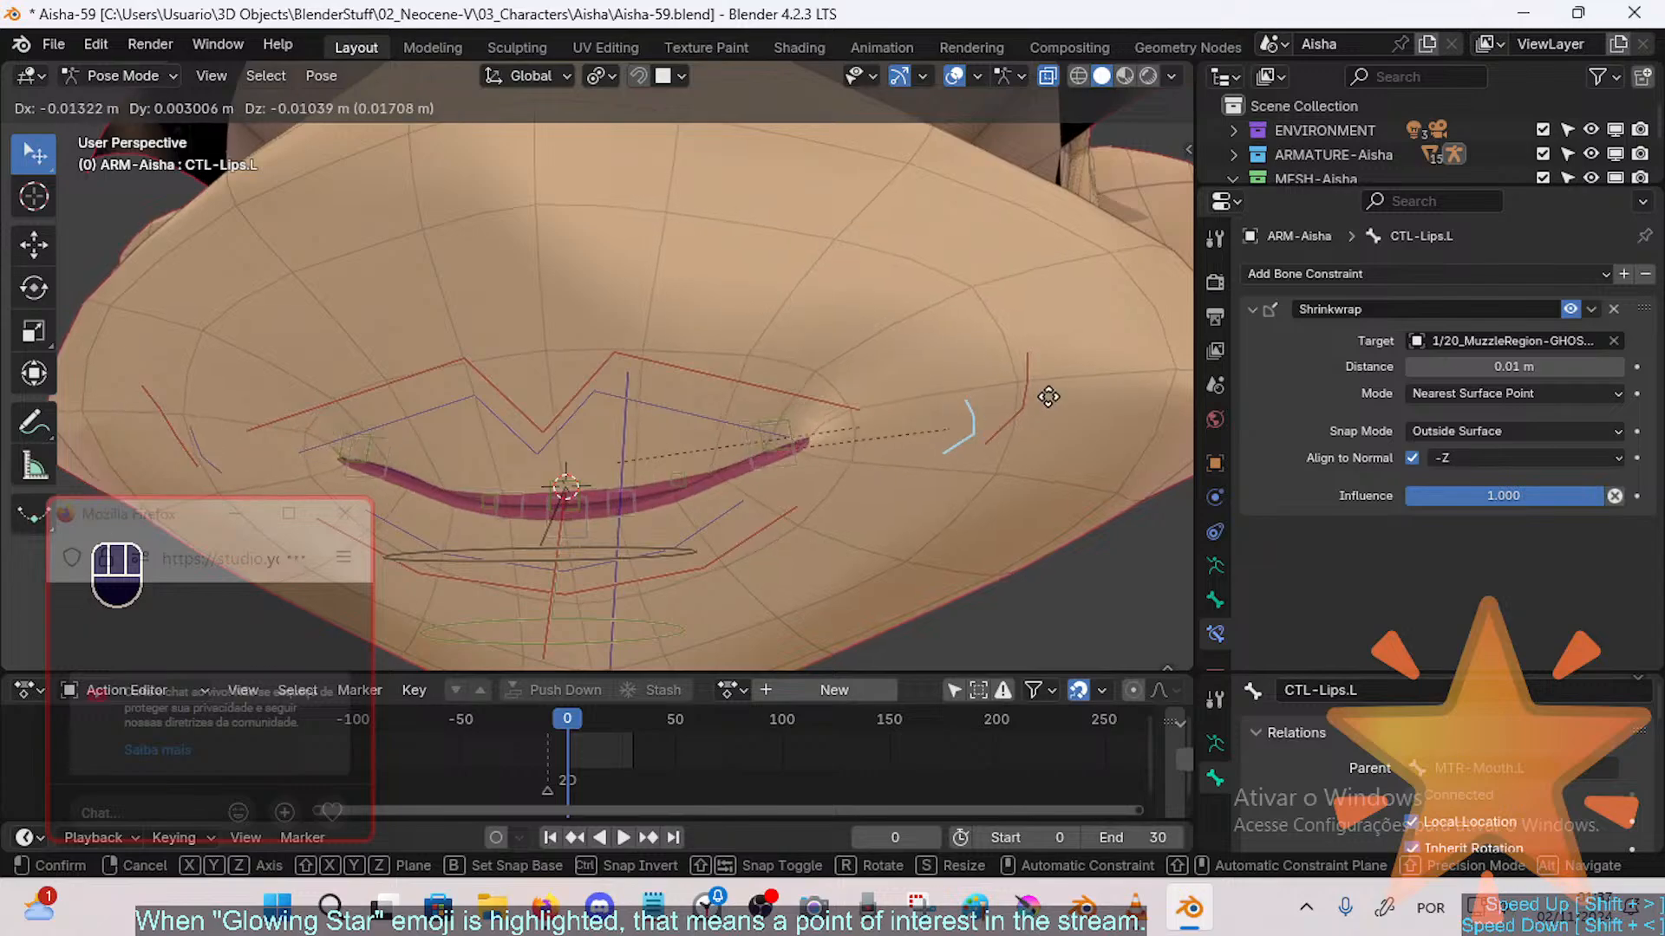
click(954, 419)
Step: Move and rotate MTR-Mouth.L to test the lip deformation at the mouth corner
click(999, 417)
key(g)
click(994, 421)
key(r)
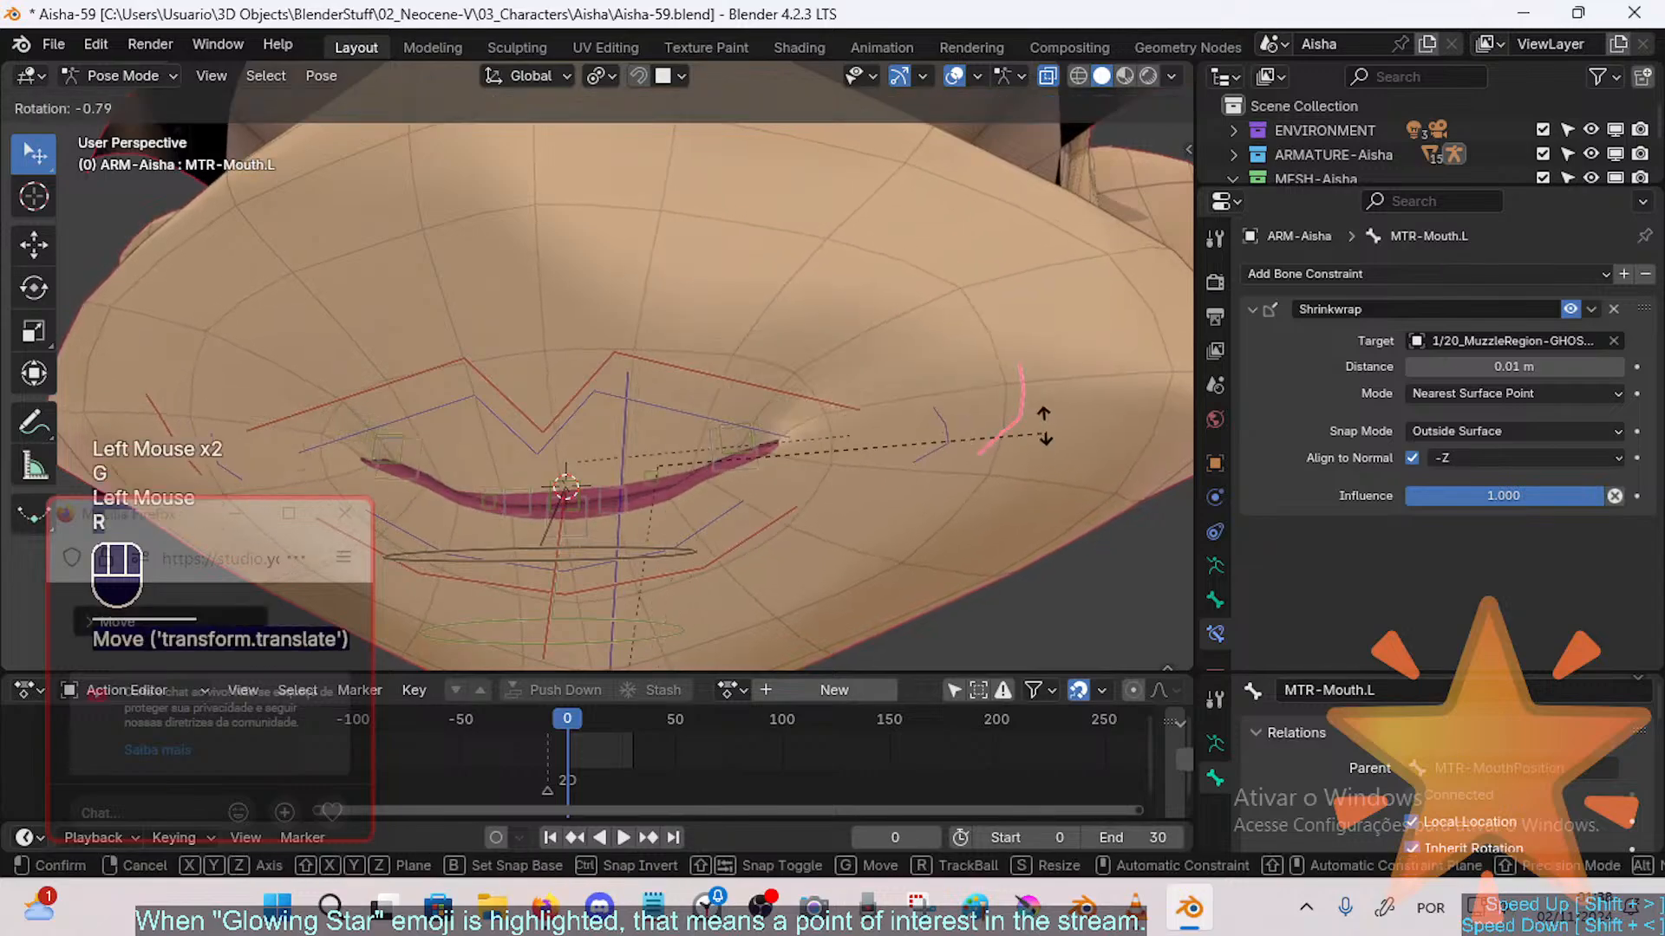
click(1040, 377)
key(g)
click(985, 398)
Step: Move CTL-Lips.L and MTR-Mouth.L alternately up and outward to test how the upper lip follows both controls
click(950, 397)
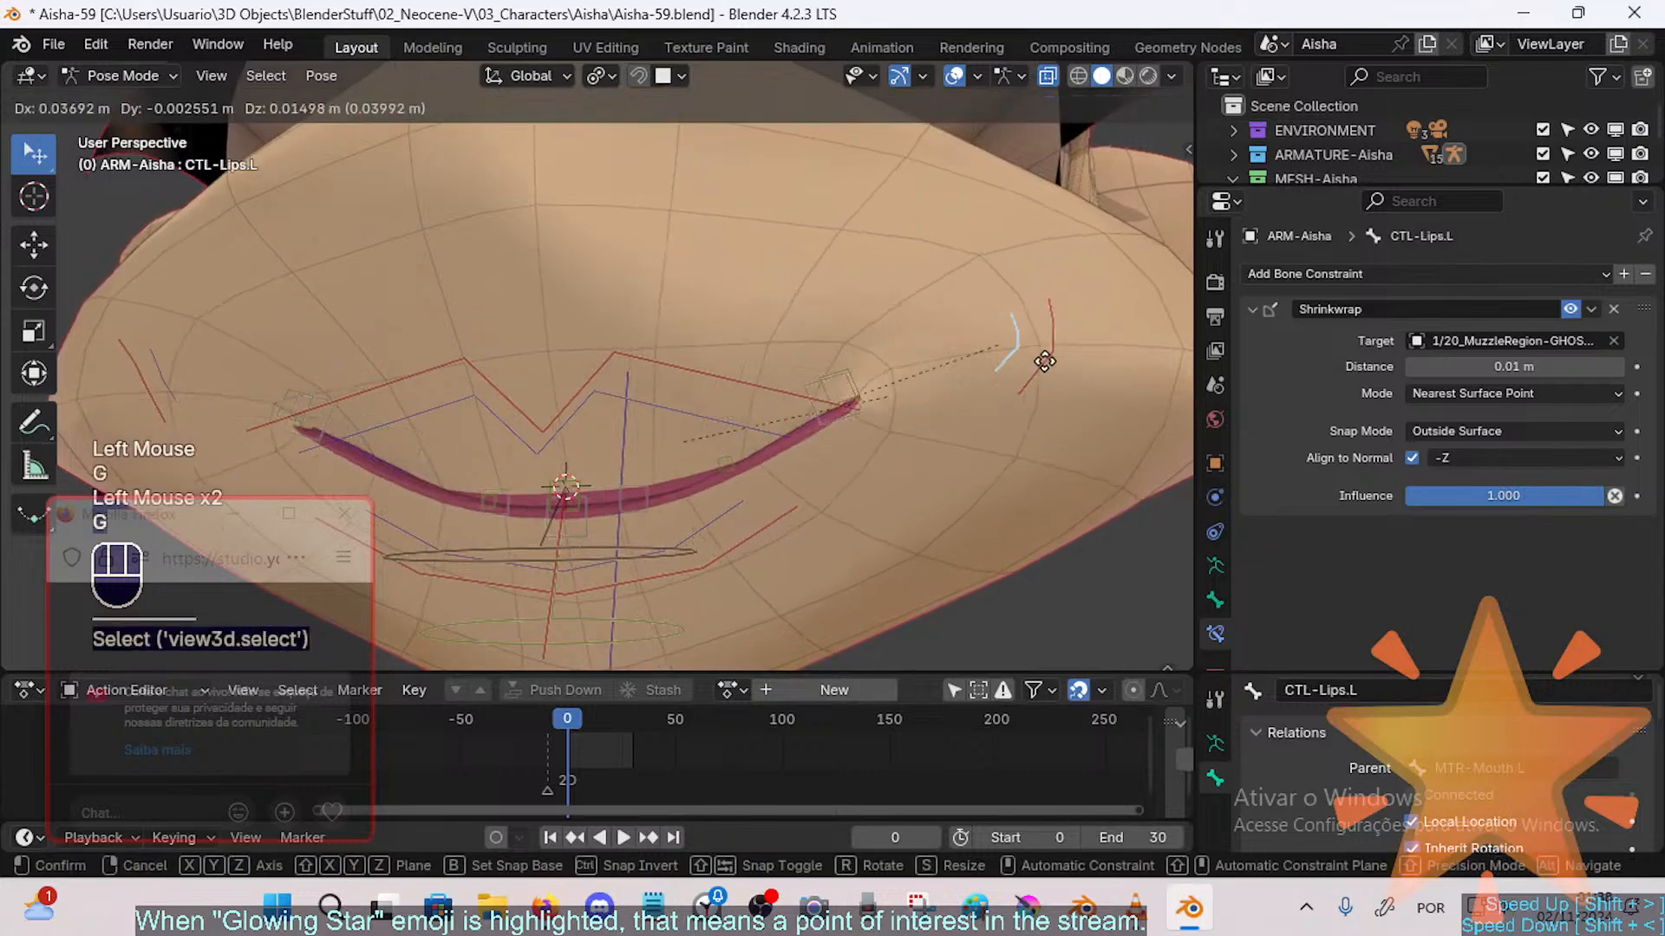
key(g)
click(986, 378)
double_click(1080, 362)
key(g)
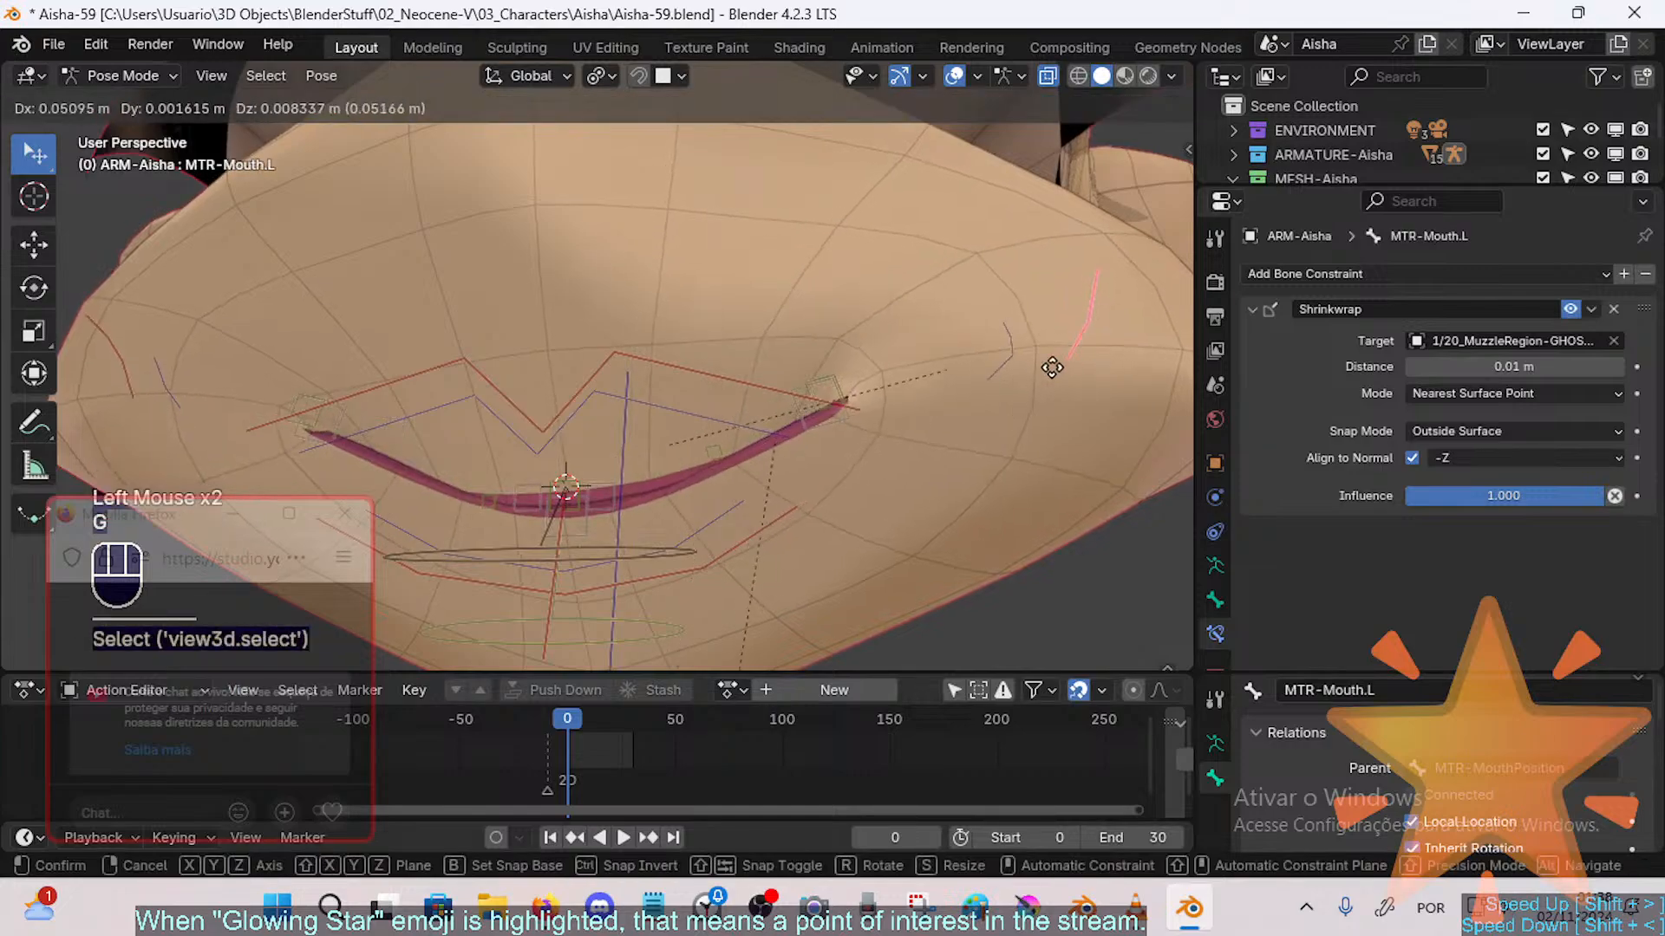
click(997, 397)
double_click(1052, 364)
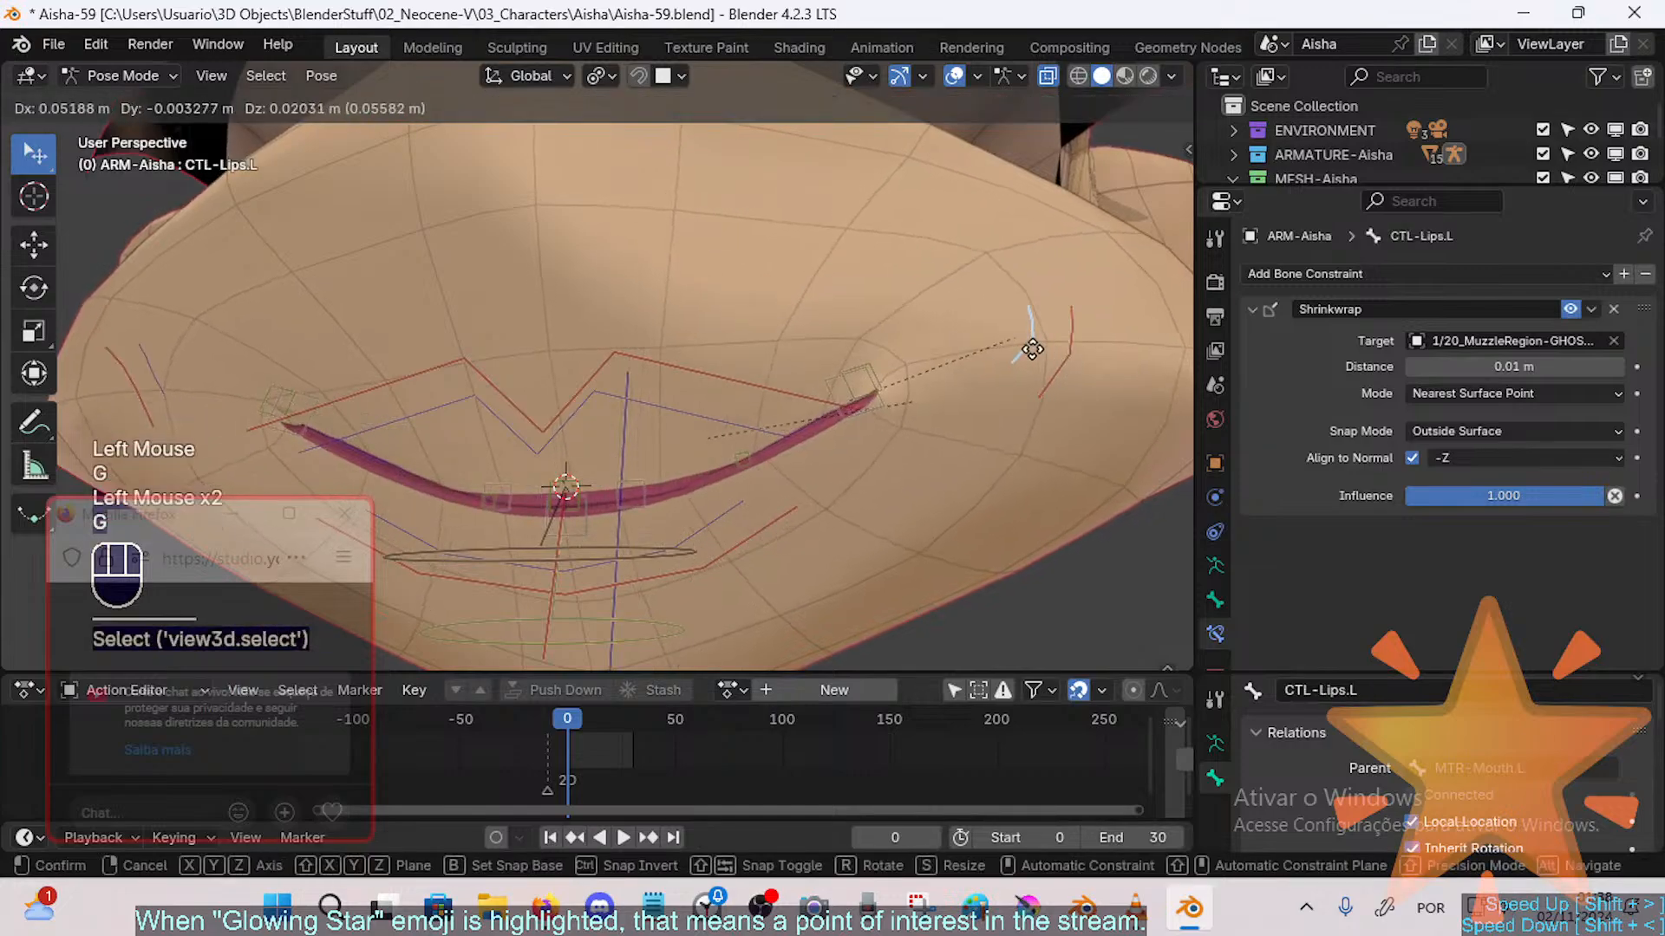
key(g)
click(946, 408)
key(g)
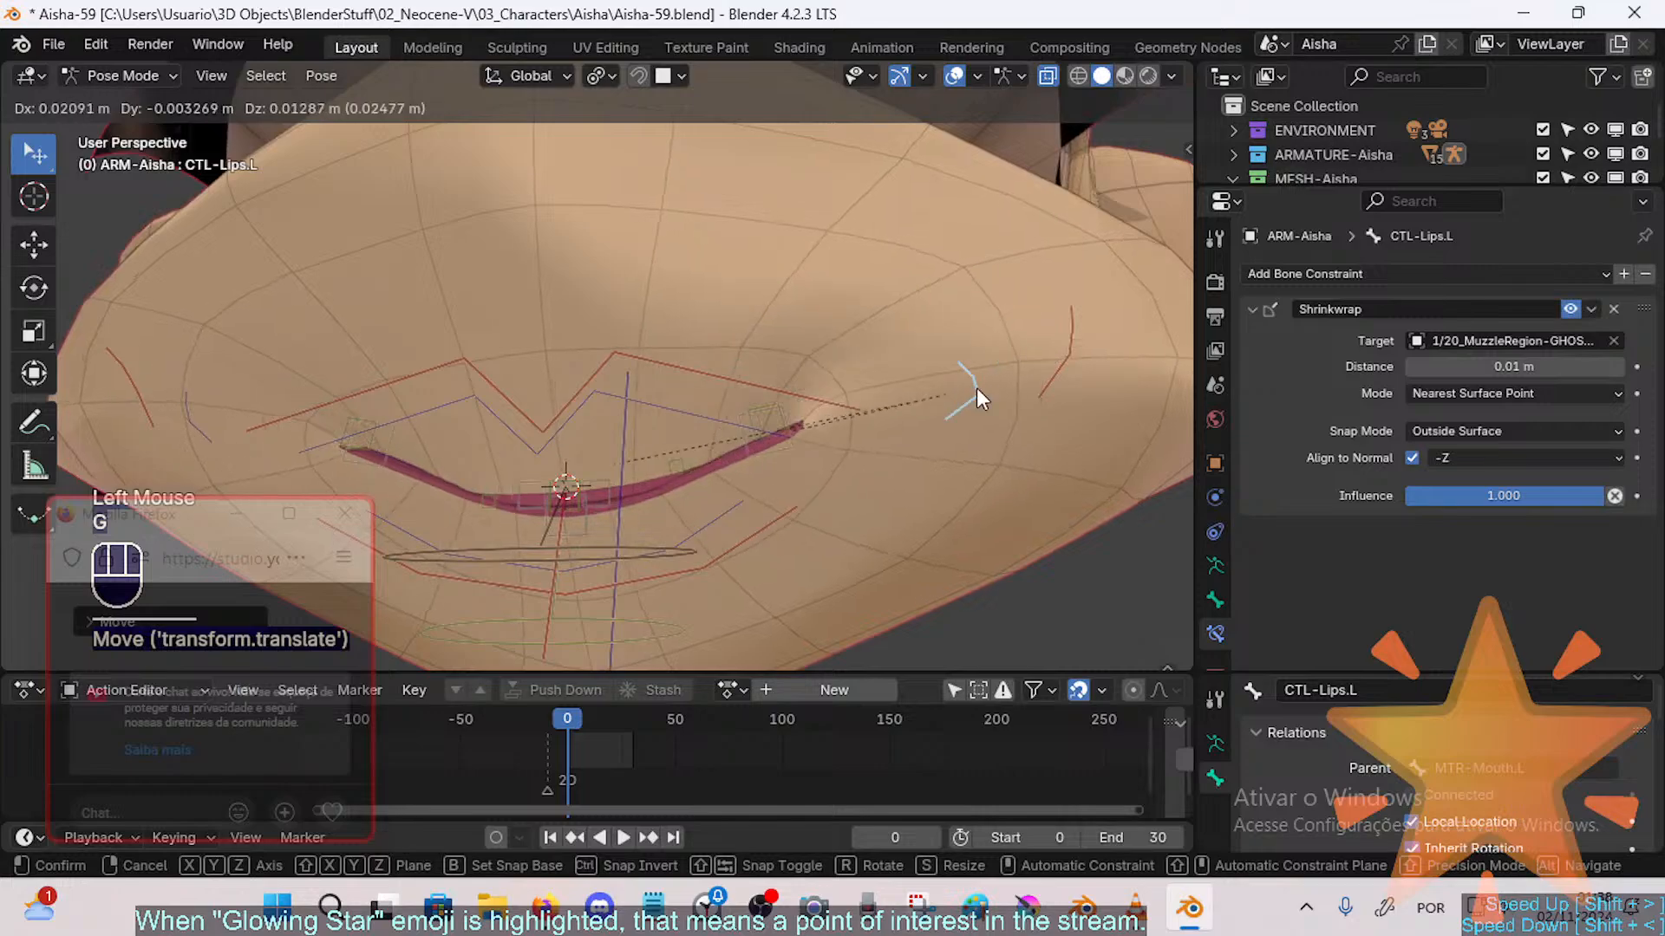
Step: Move and rotate MTR-Mouth.L while CTL-Lips.L is offset to test the mouth corner's deformation
double_click(1069, 366)
key(g)
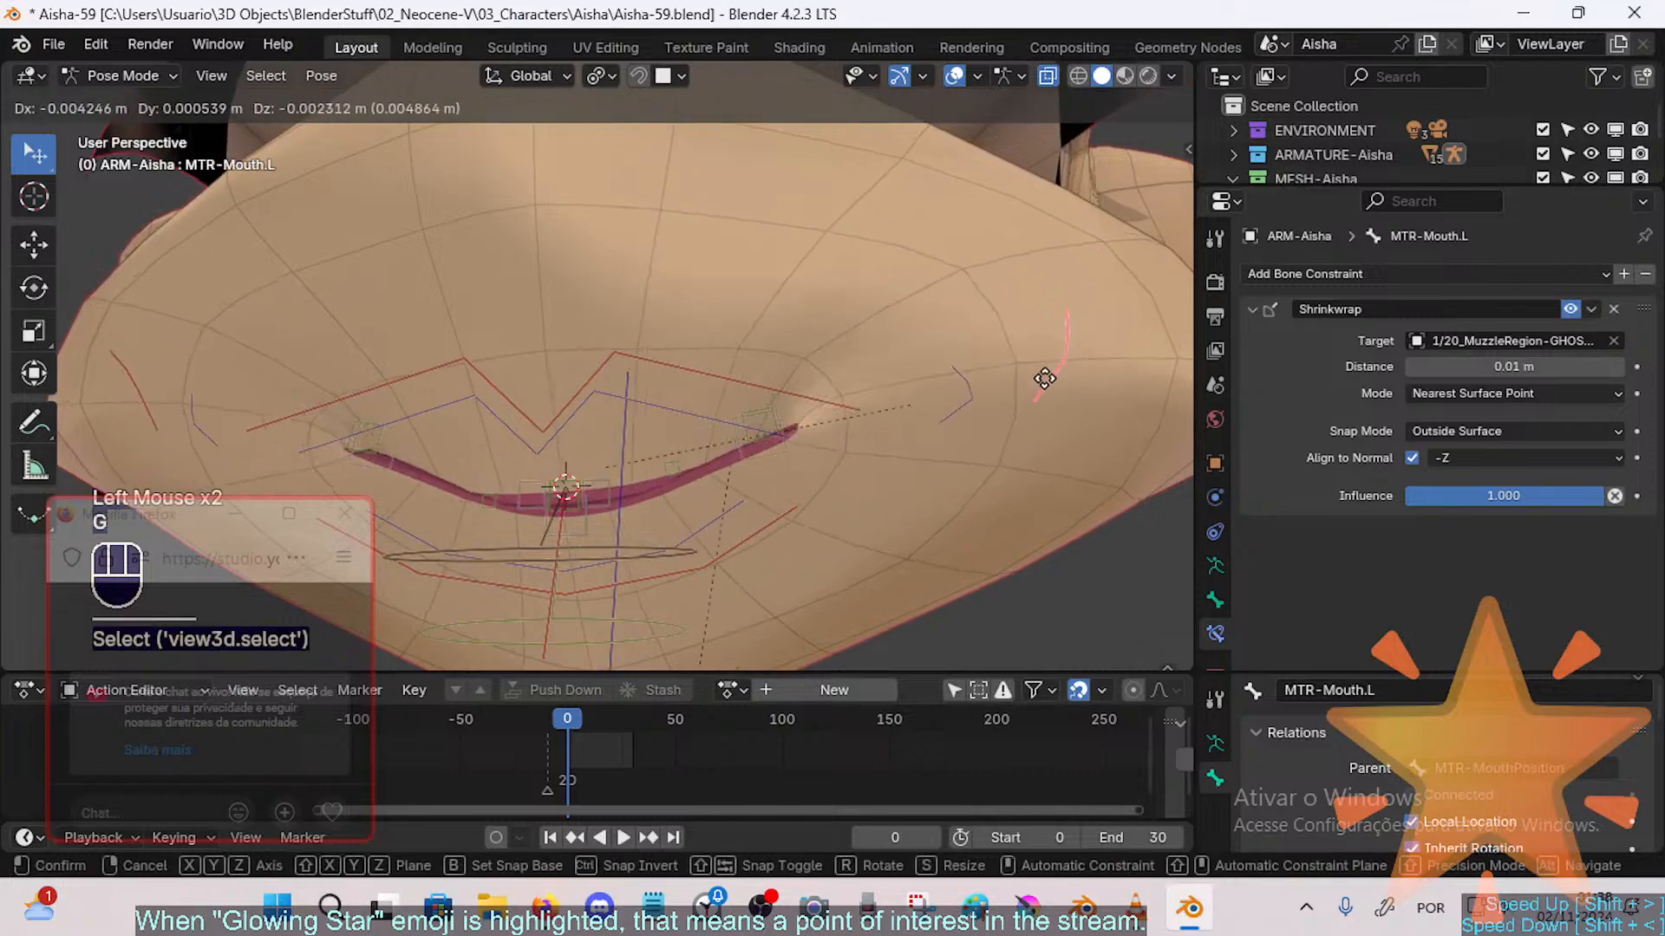
click(1006, 347)
key(r)
click(995, 390)
double_click(1006, 347)
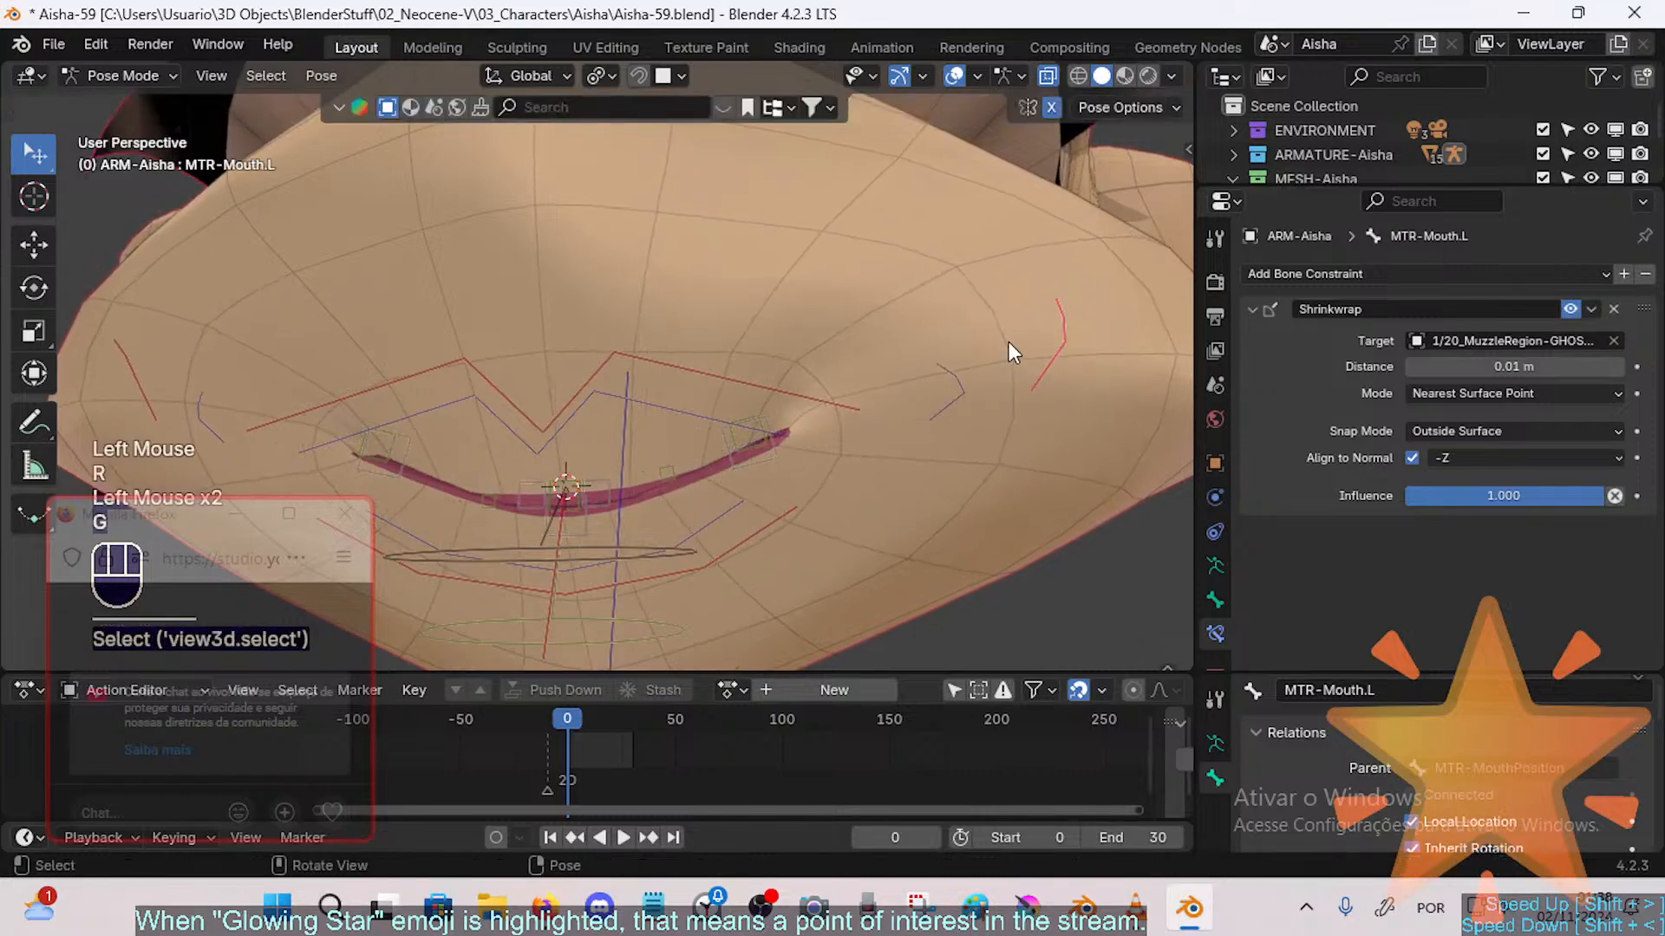
click(987, 381)
Step: Reset the pose of all bones, and raise MTR-Mouth.L up and outward into a smile pose
key(a)
key(alt+q)
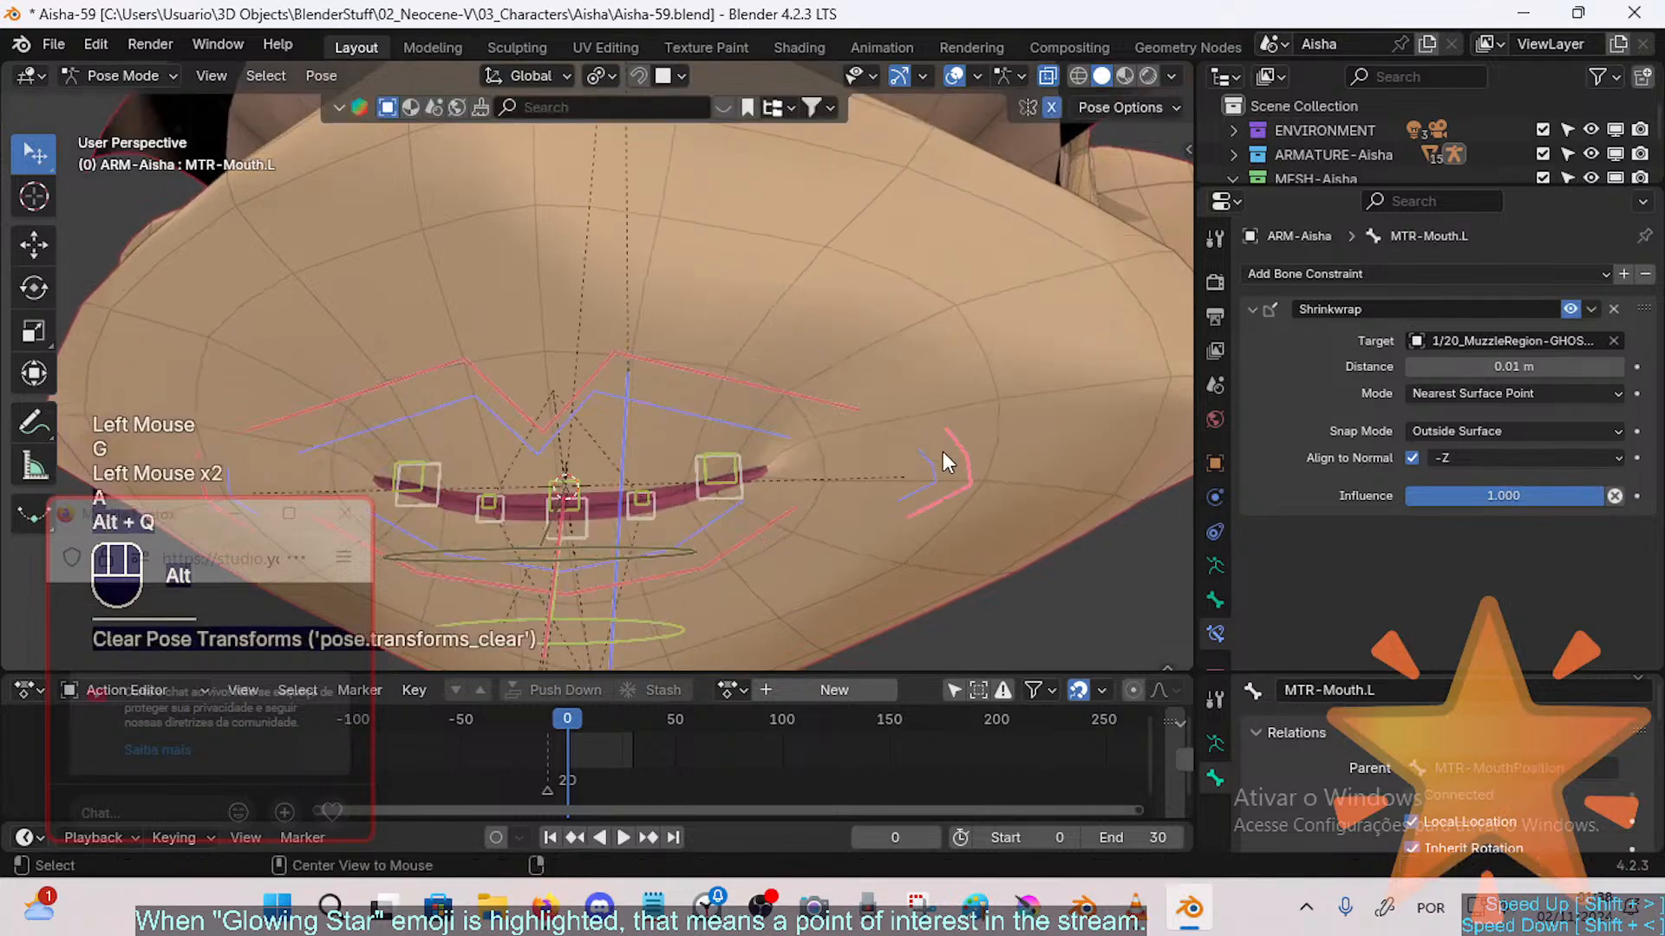
click(1005, 401)
key(g)
click(986, 401)
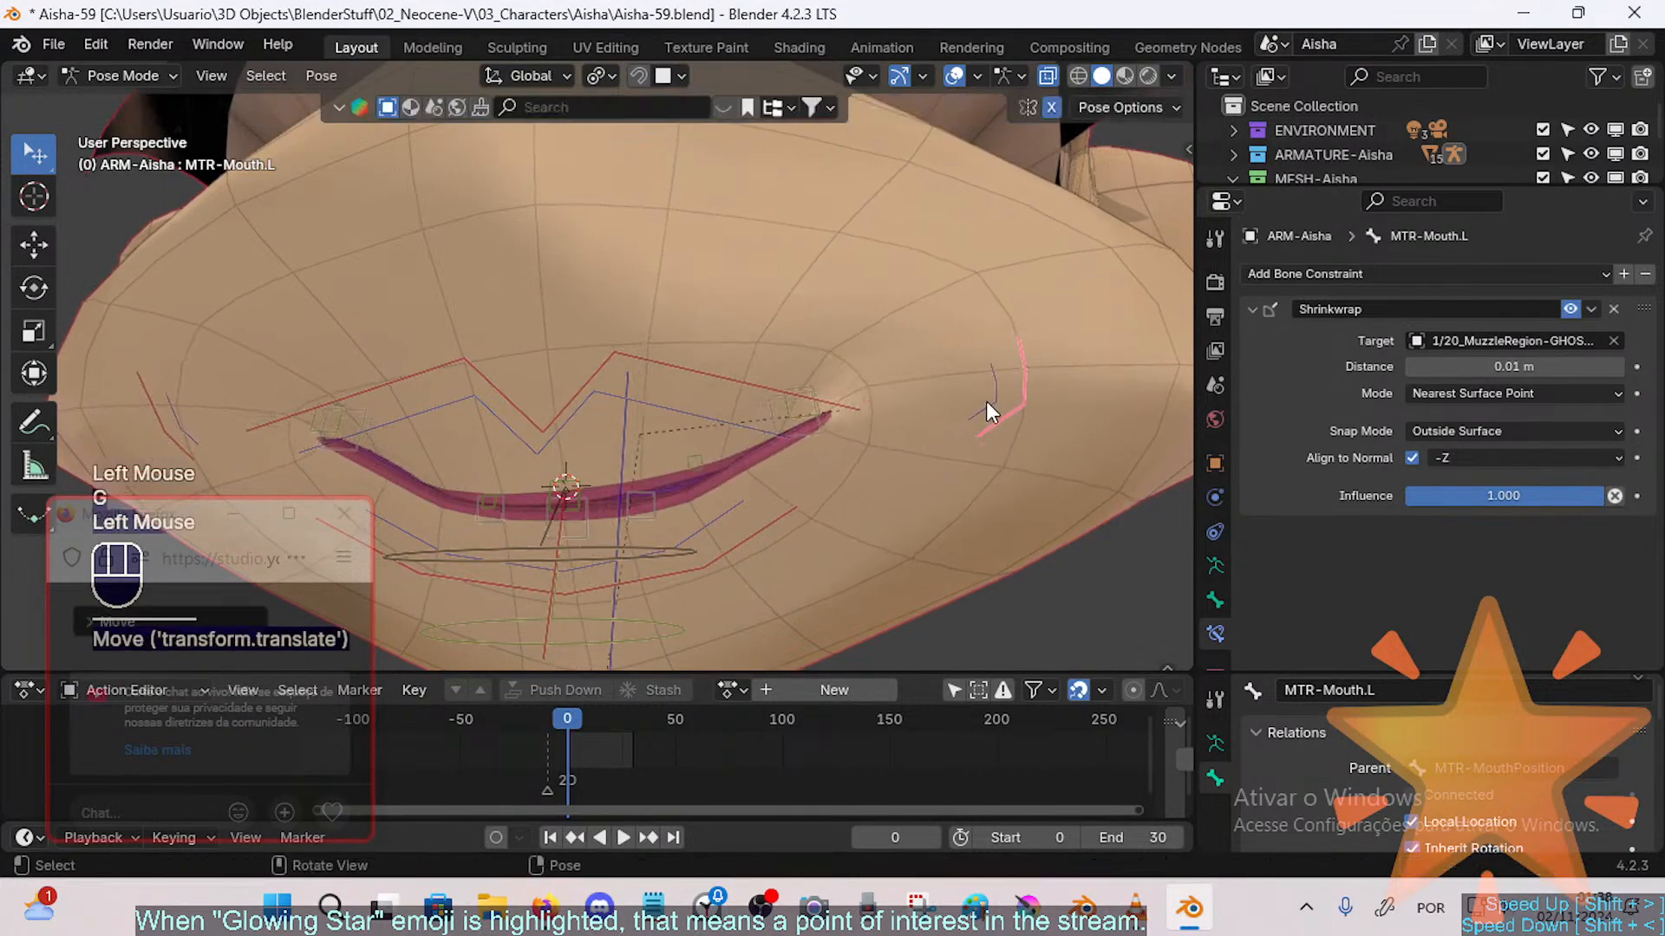
Step: On TWK-MAP-LipTop.L, set the influence of Copy Transforms CTL-Lip.L.001 to 0.421 and of Copy Transforms CTL-Lip.L to 0.800
click(733, 455)
click(734, 454)
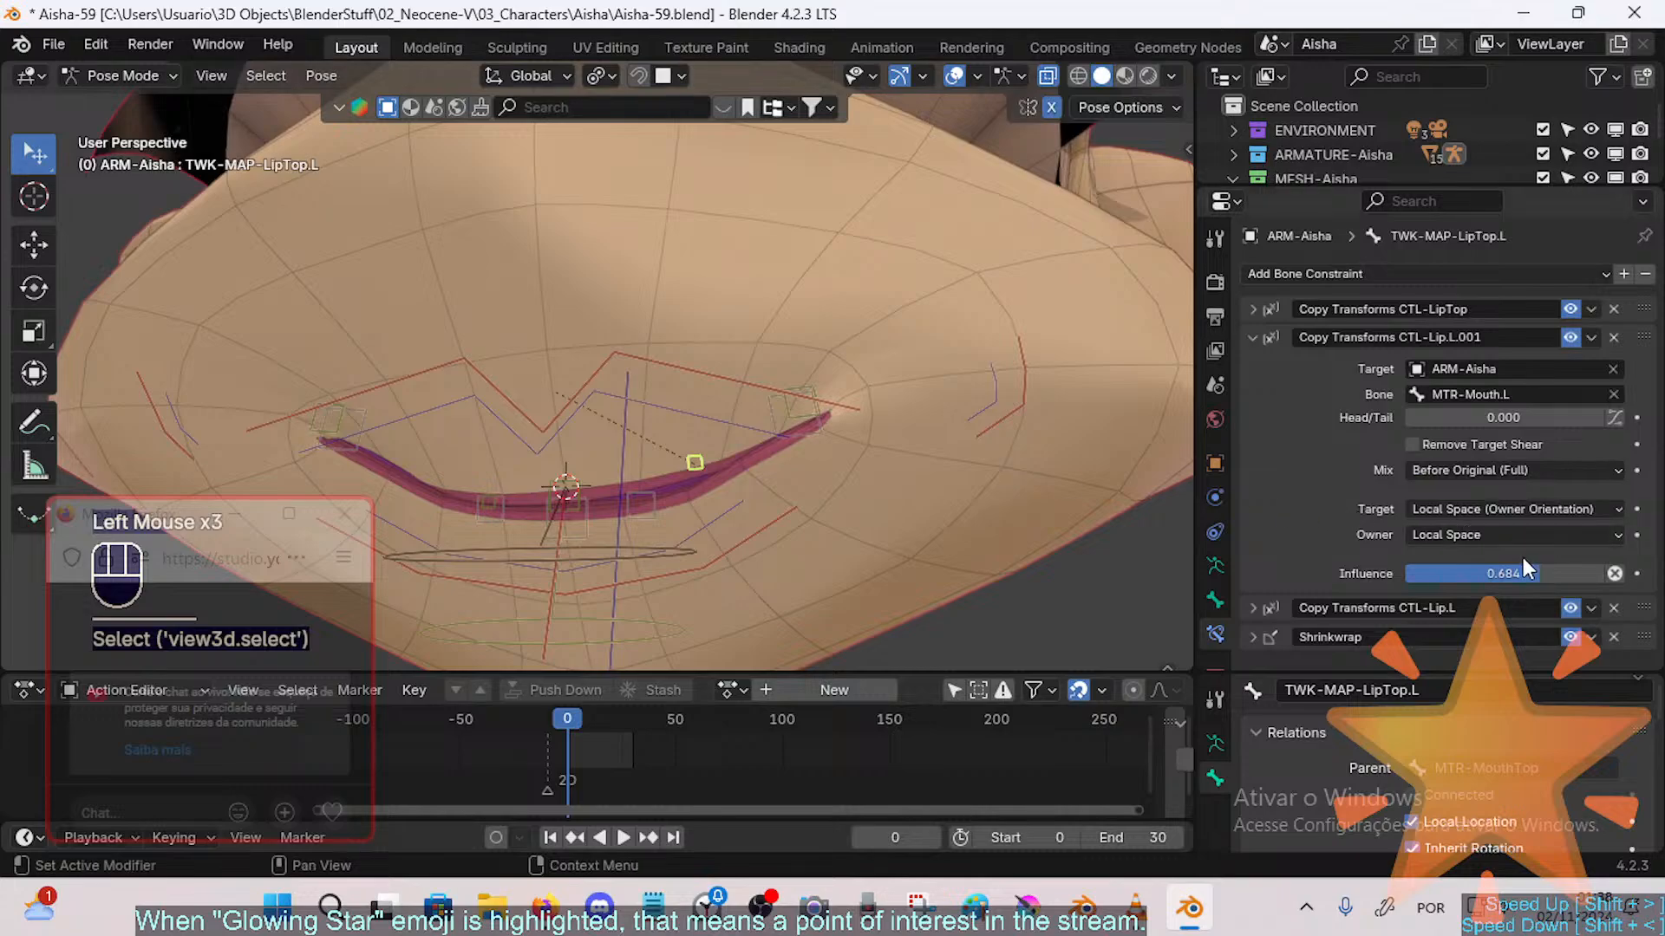
drag(1540, 574, 1472, 574)
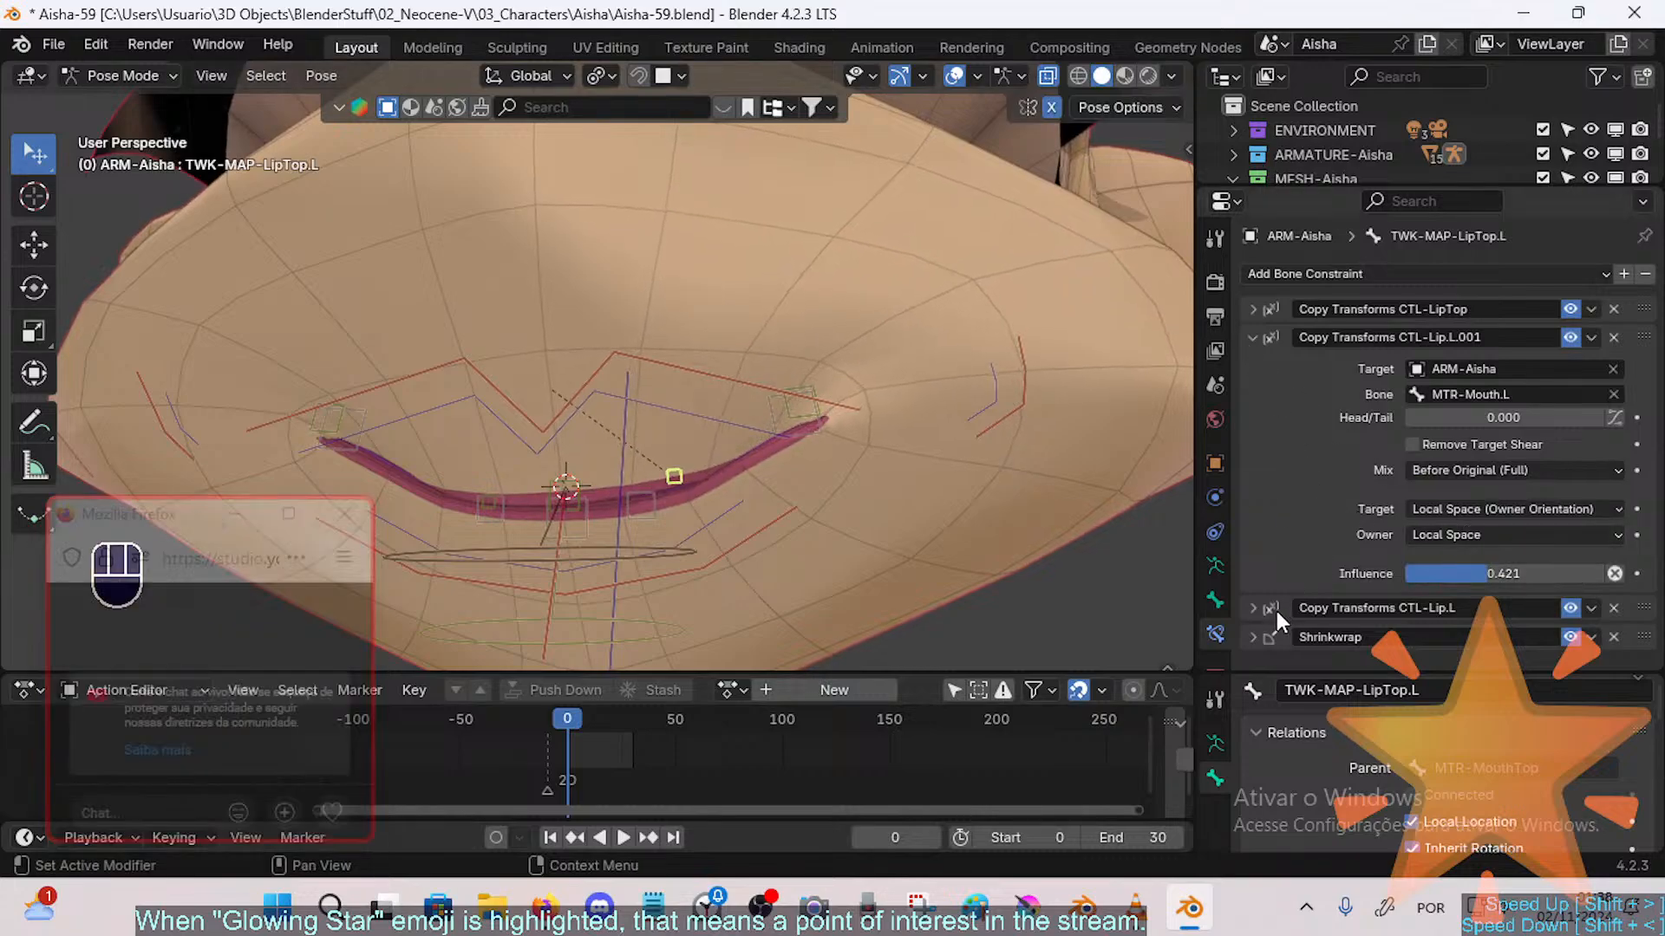
click(1252, 608)
scroll(1465, 597, down, 2)
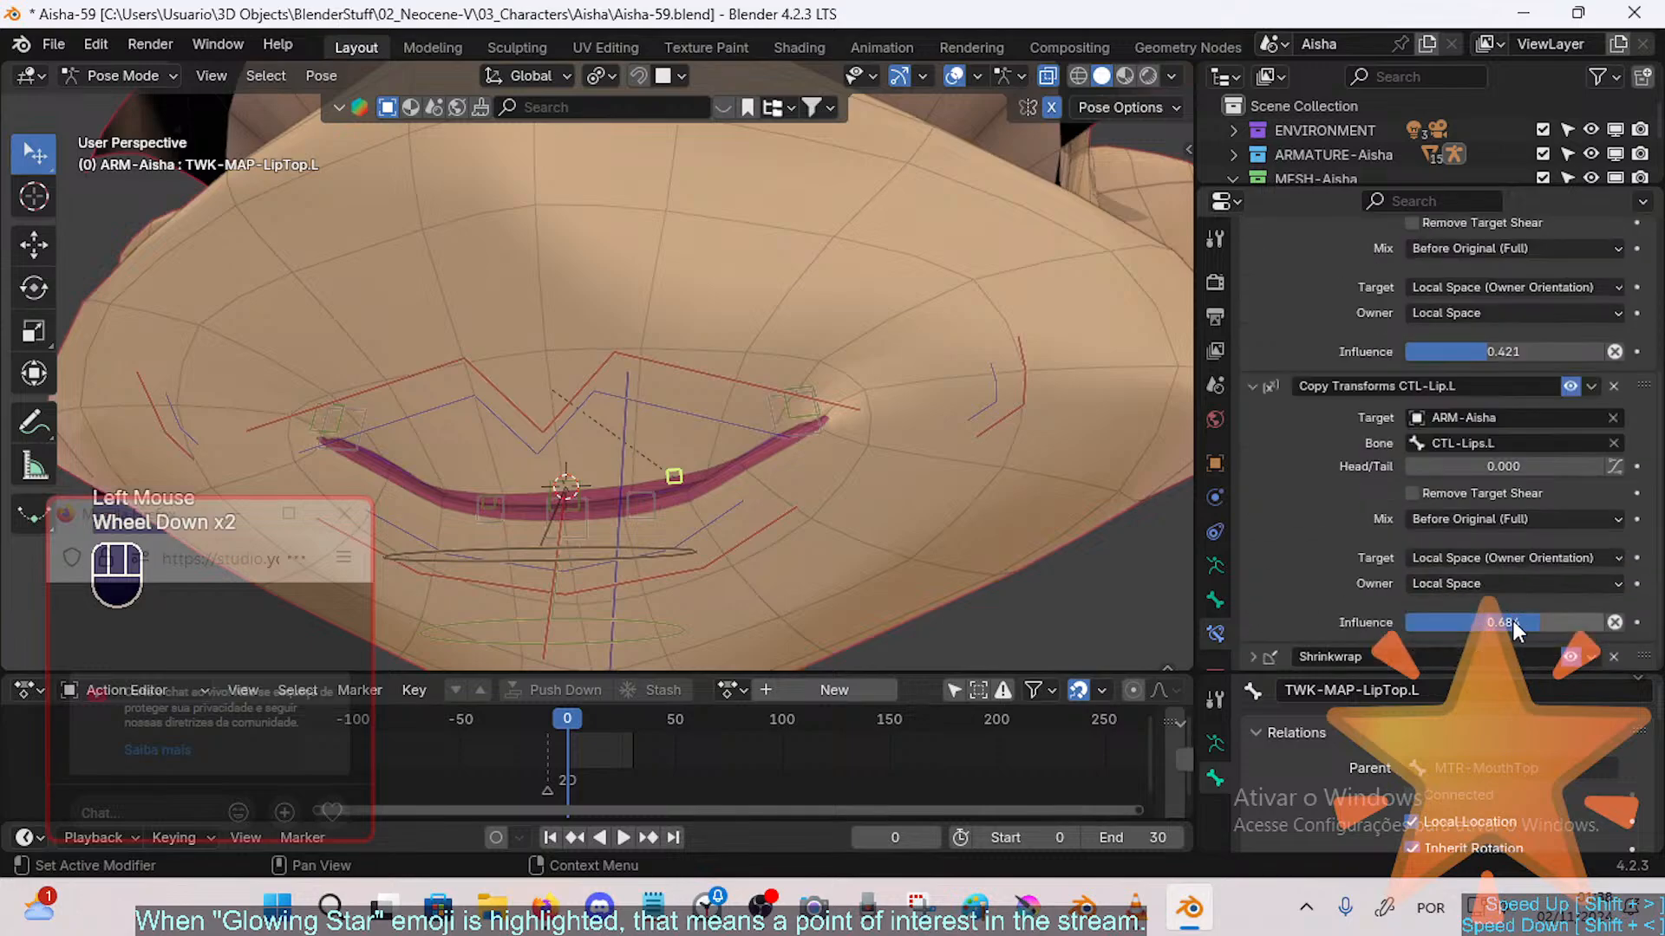
mouse_move(1516, 624)
mouse_down()
mouse_move(1535, 623)
mouse_move(1500, 622)
mouse_up()
Step: From the rest pose, move MTR-Mouth.L and CTL-Lips.L to test the adjusted influences, and reset the pose of all bones
key(a)
key(alt+q)
key(alt+q)
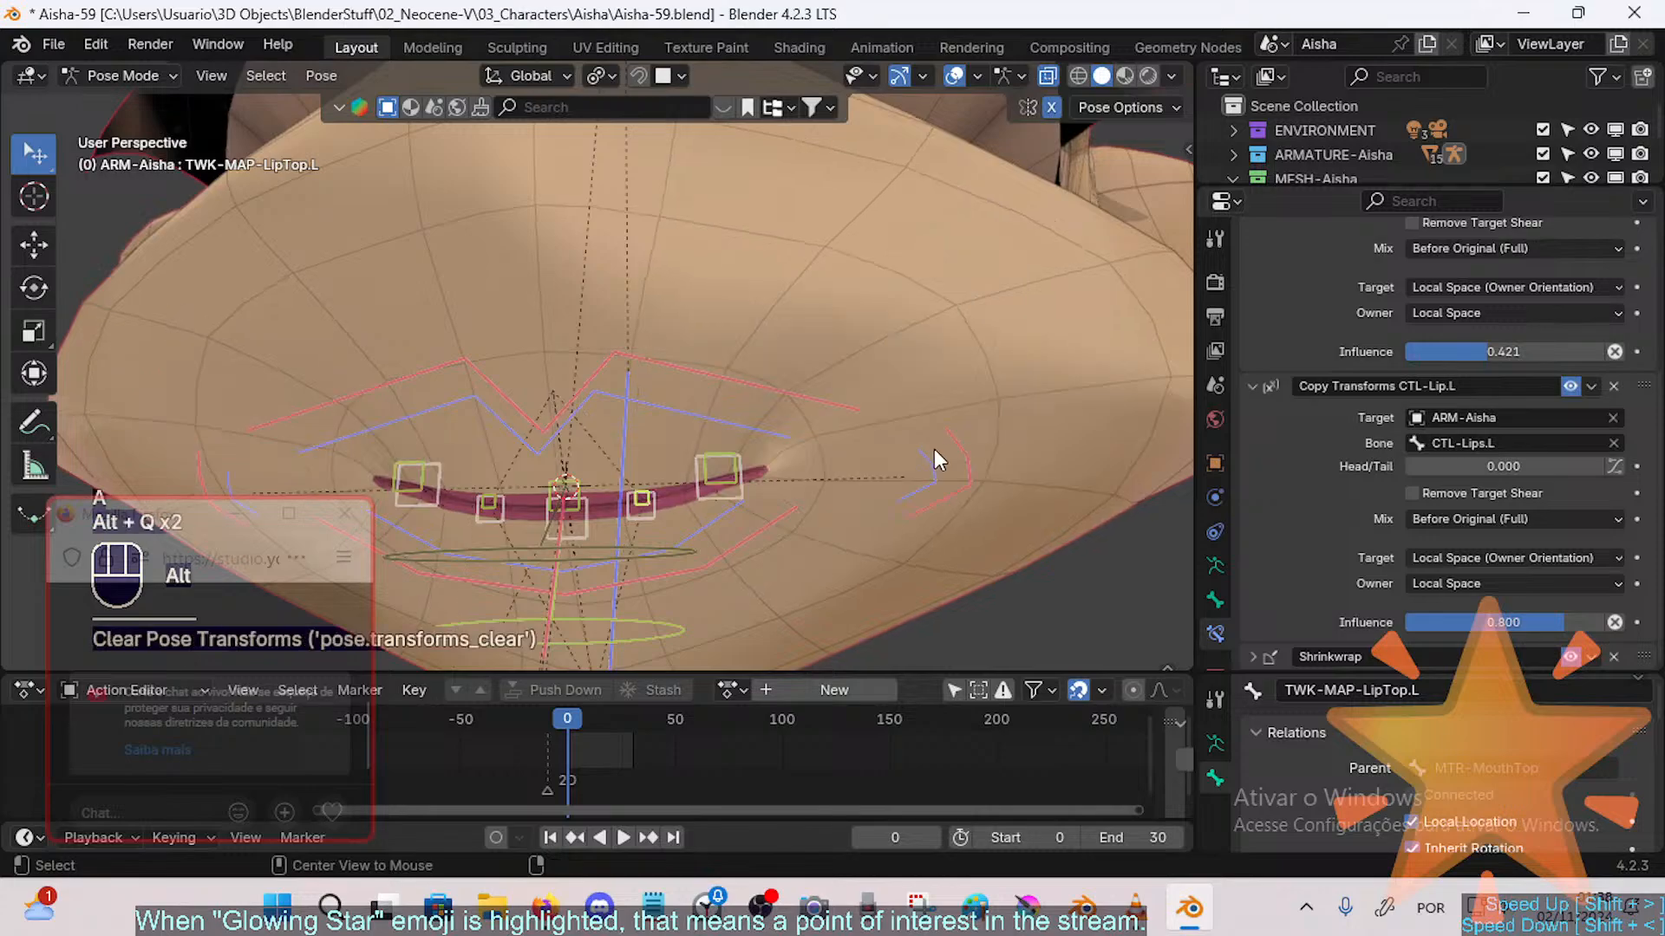
click(967, 468)
key(g)
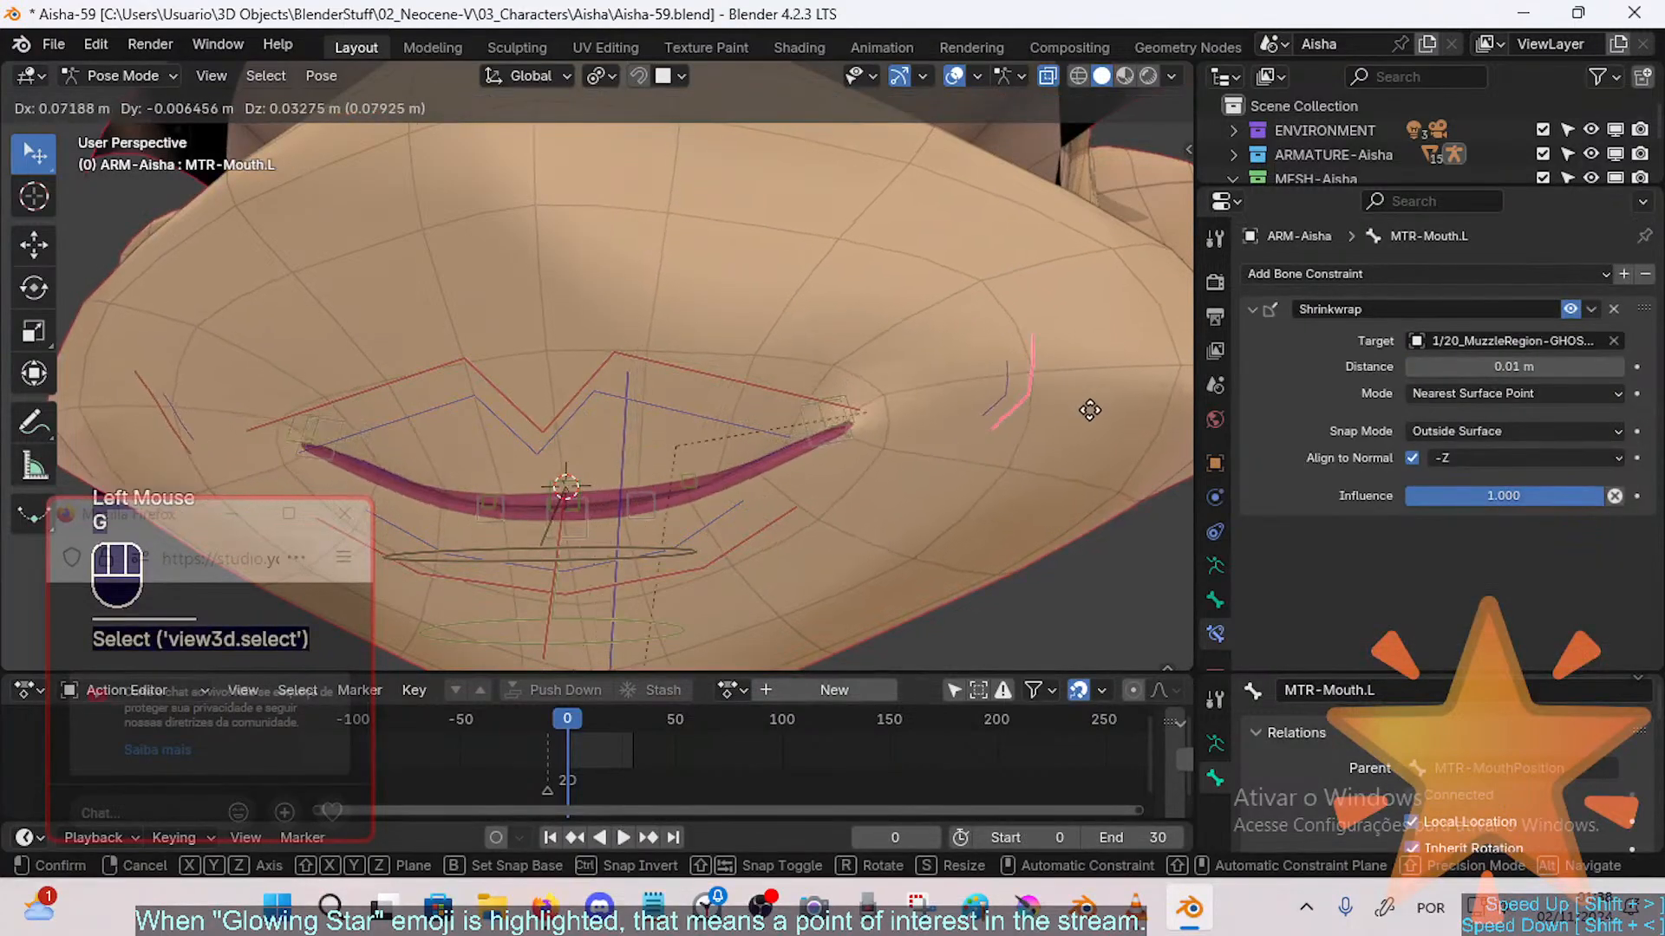
click(997, 403)
click(997, 403)
key(g)
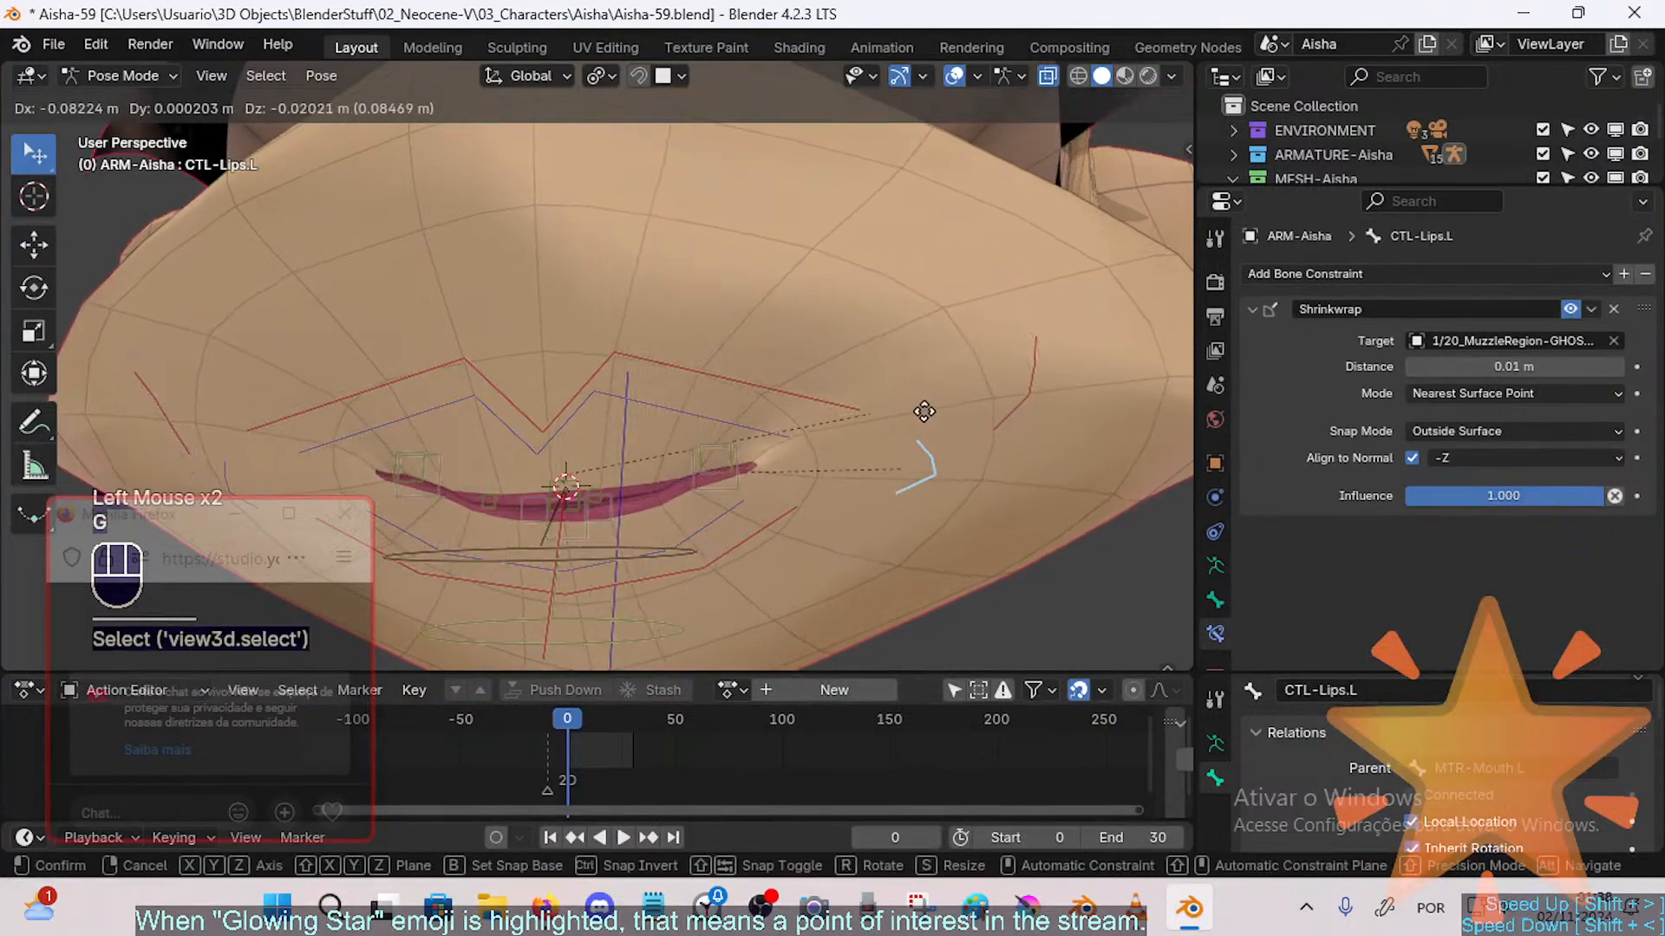
click(919, 432)
key(a)
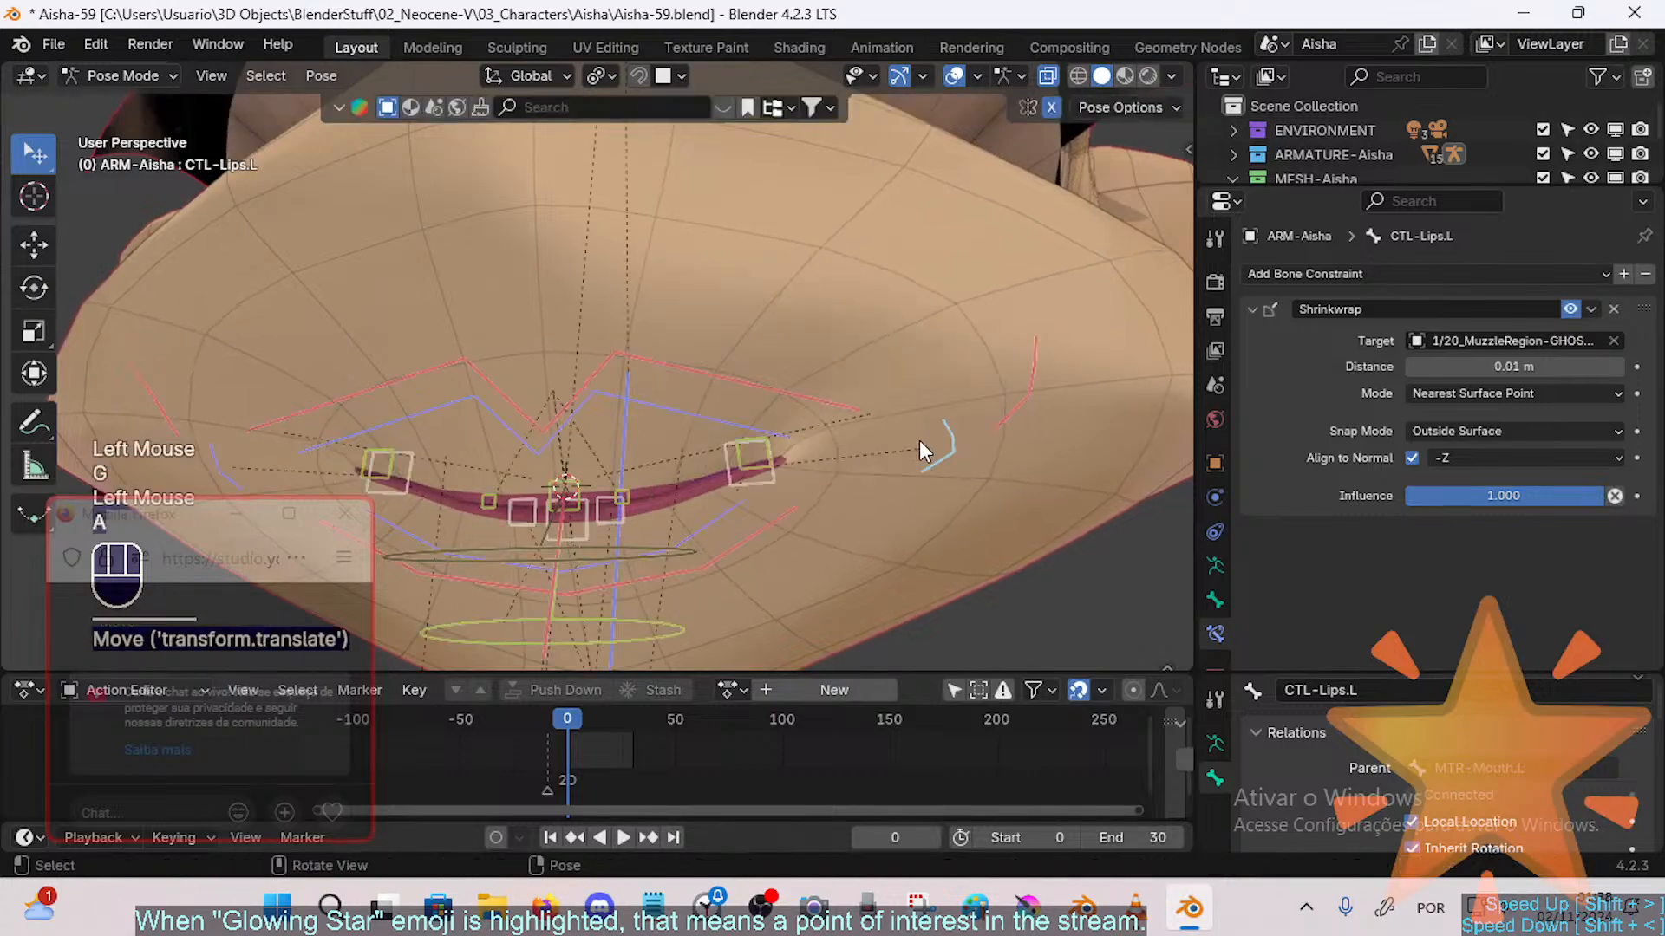
key(alt+q)
key(alt+q)
Step: Move CTL-Lips.L slightly upward, and briefly hide the custom bone shapes to examine the underlying bones
click(930, 473)
key(g)
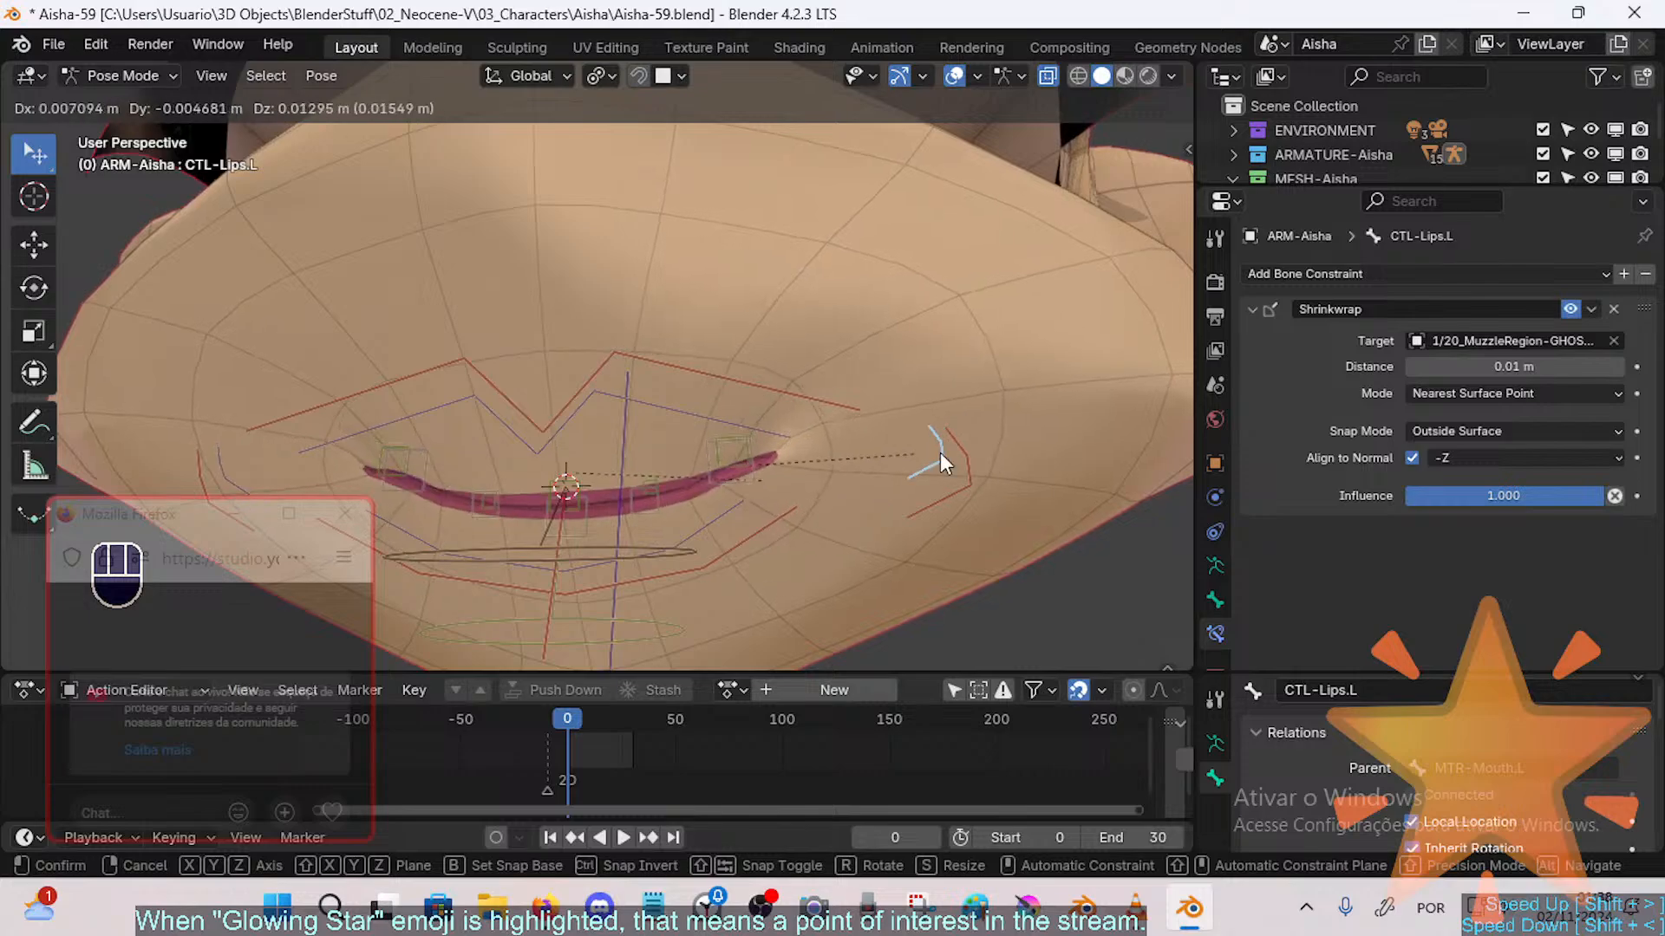
click(934, 461)
key(ctrl+4)
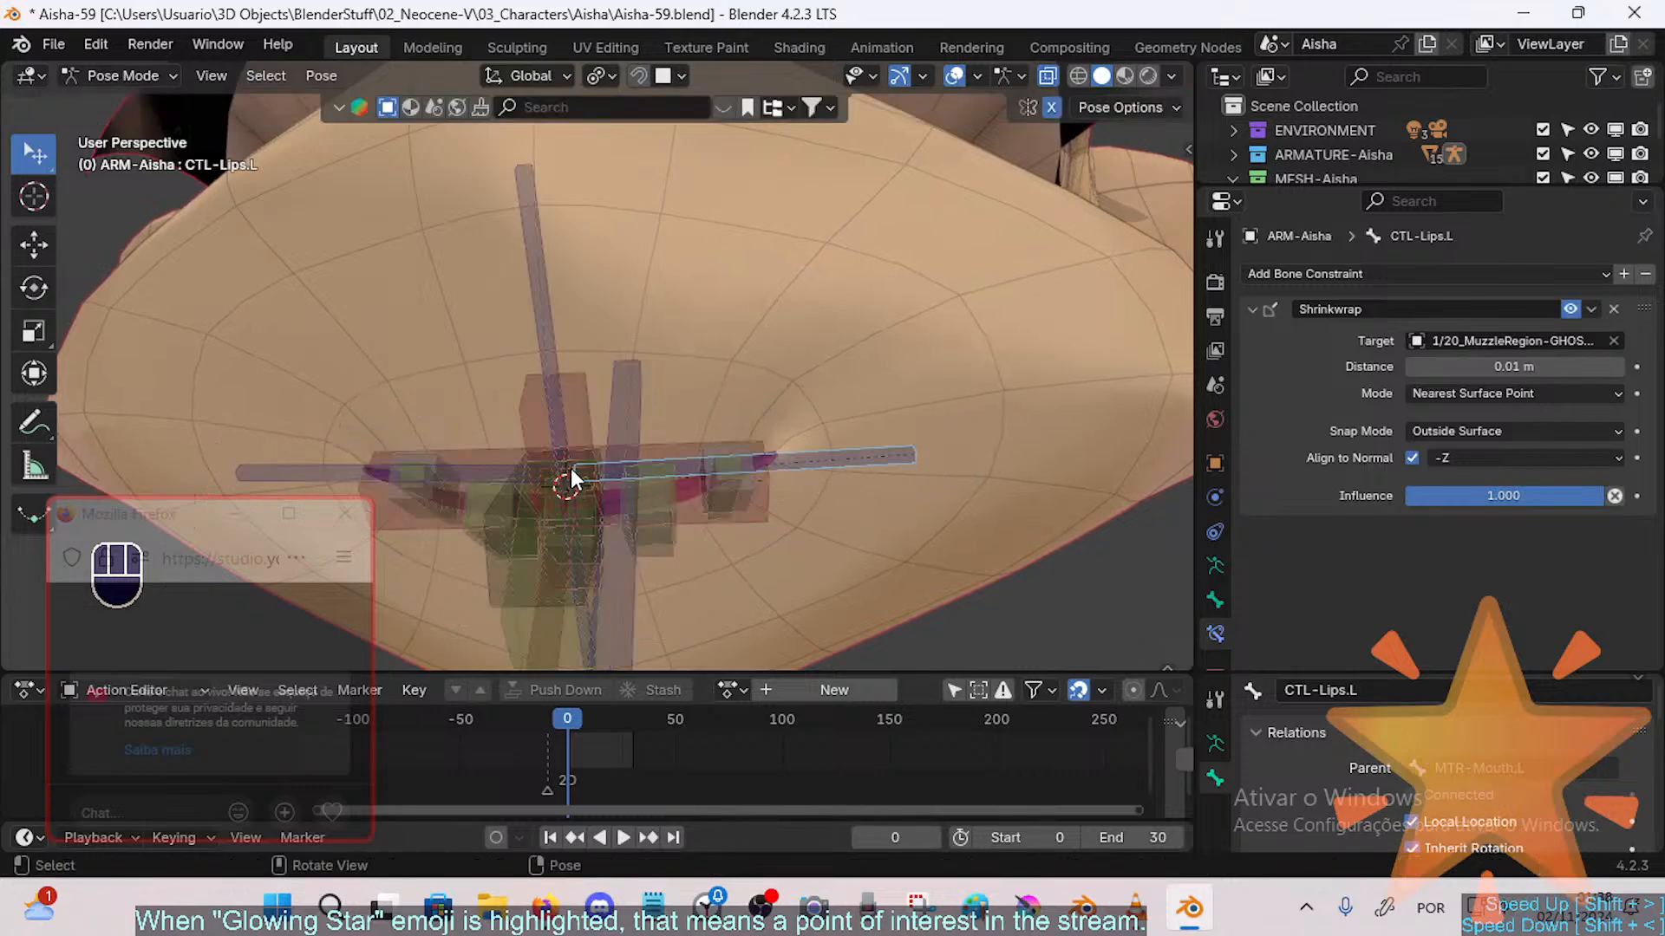
key(ctrl+4)
Step: Nudge CTL-Lips.L, and move MTR-Mouth.L up and outward to test the combined lip motion
key(g)
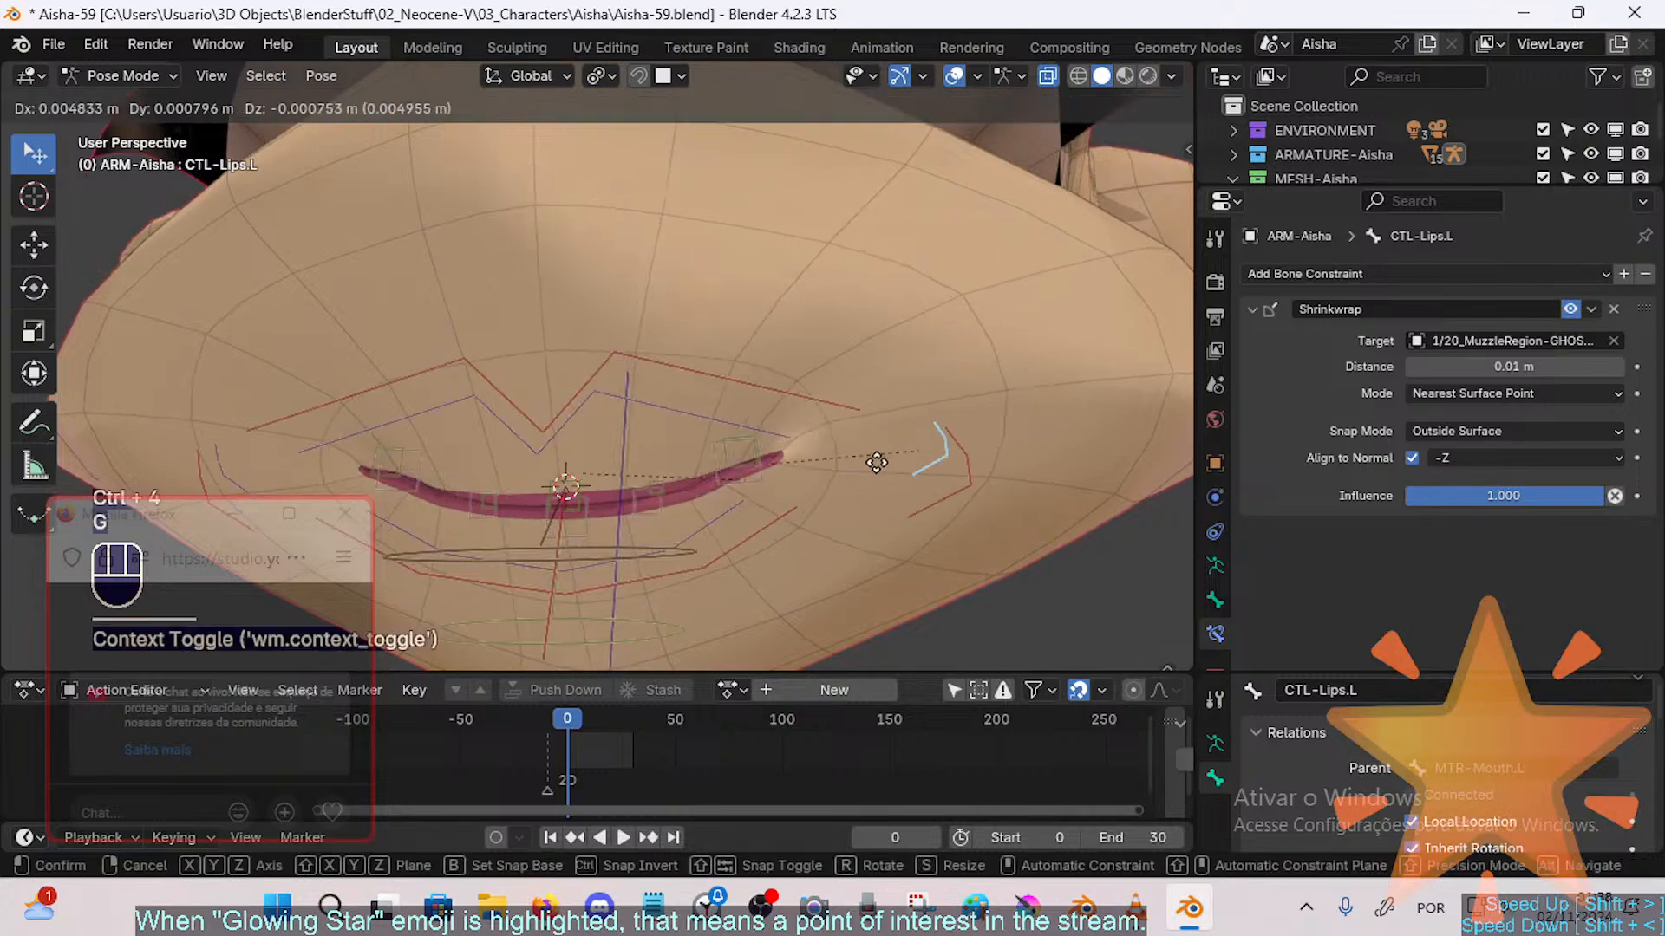
click(875, 460)
key(g)
click(874, 460)
click(969, 463)
key(g)
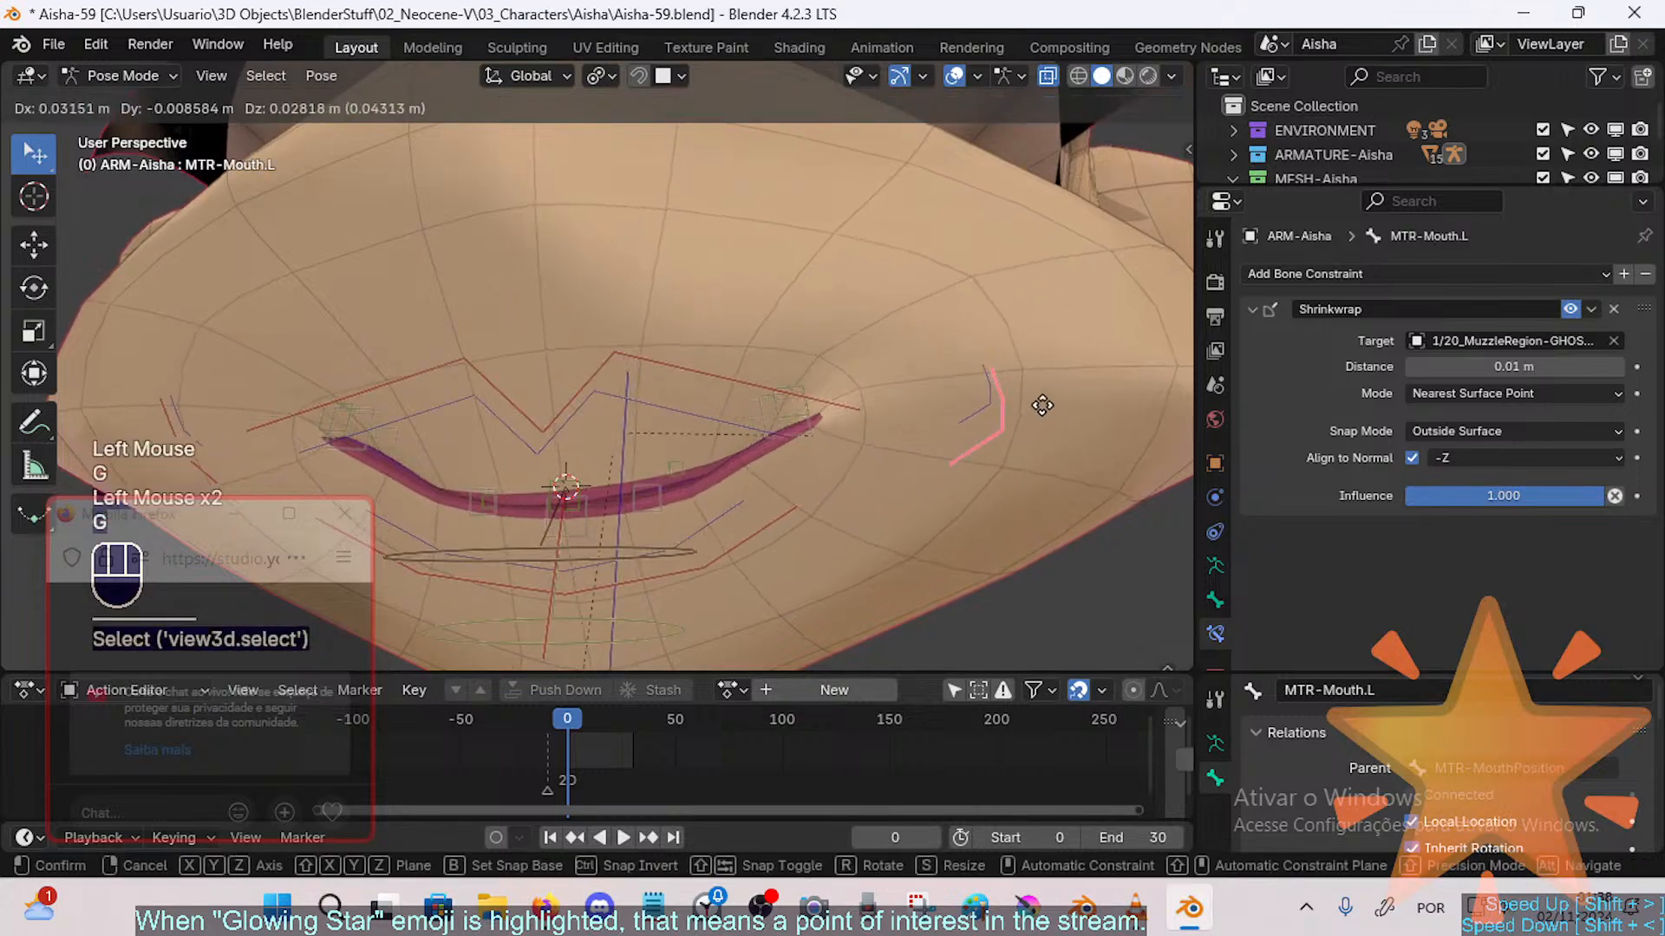
click(1067, 371)
Step: Move and rotate CTL-Lips.L against the raised MTR-Mouth.L, and reset the pose of all bones
click(1010, 353)
key(g)
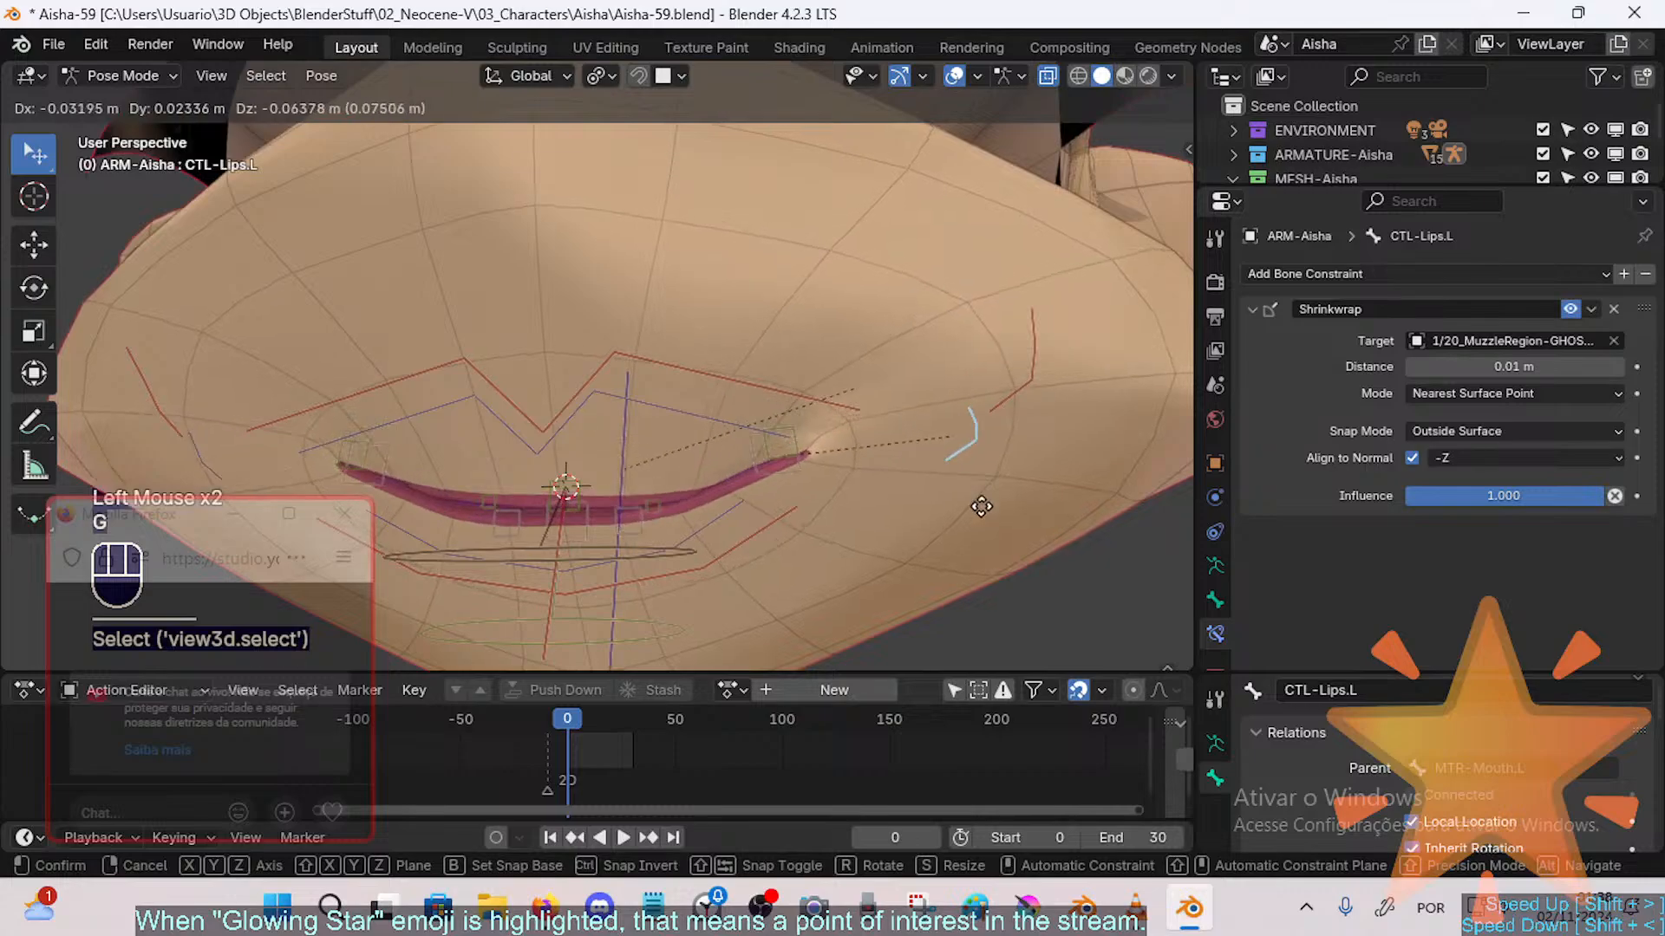
click(997, 429)
key(r)
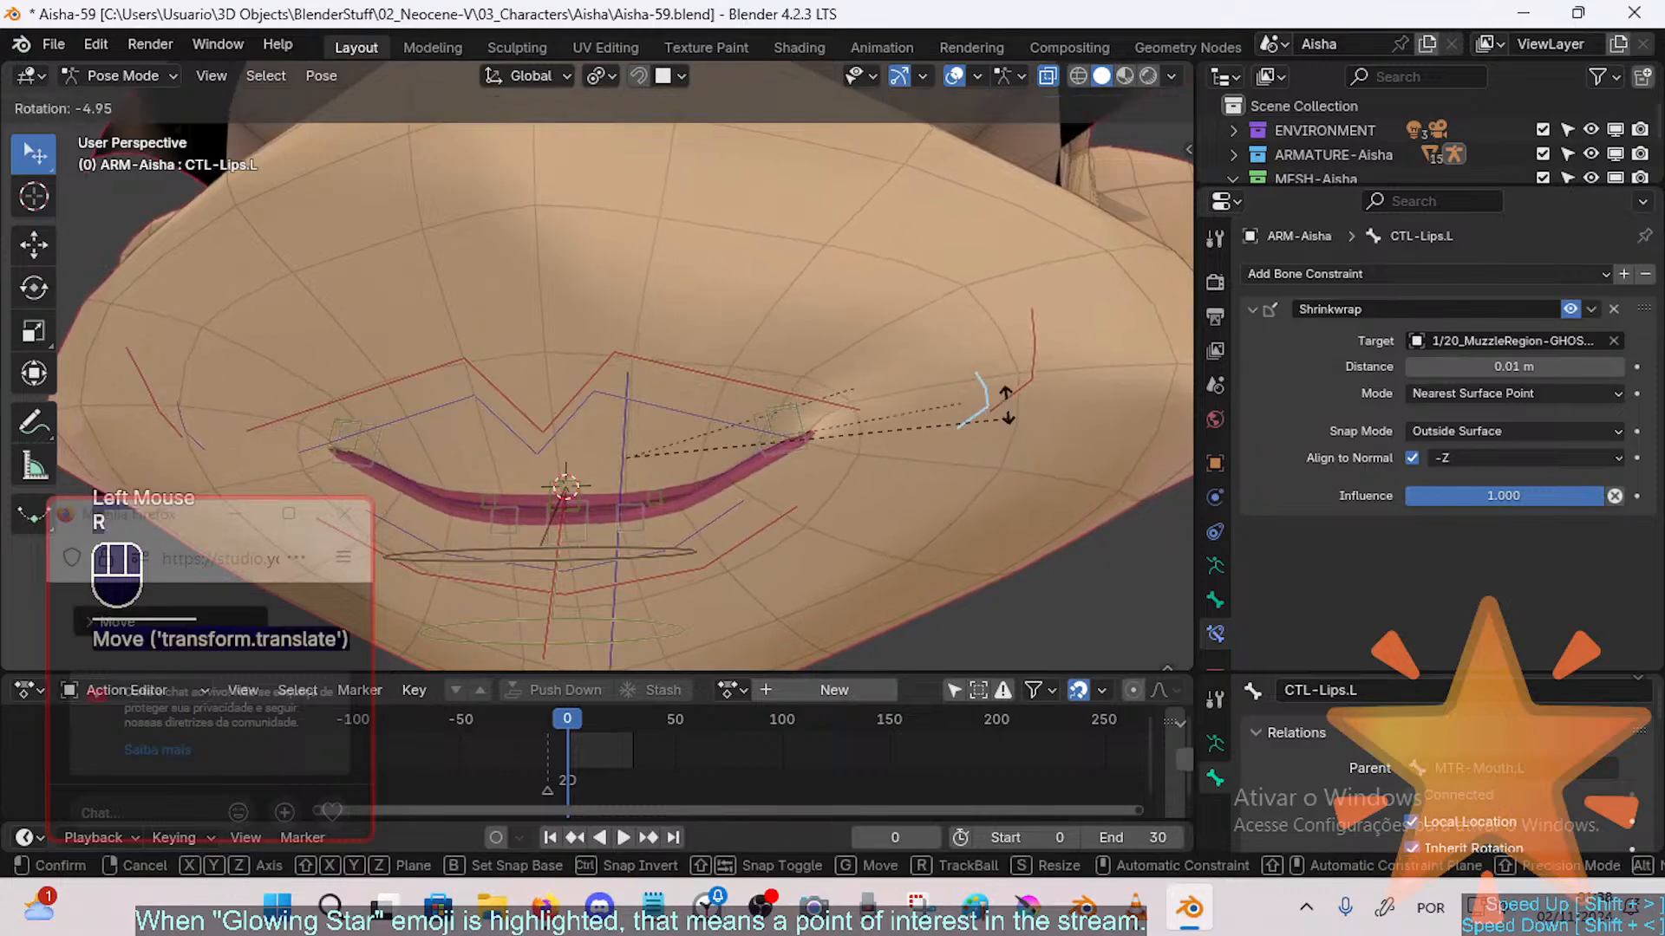
click(1015, 391)
key(g)
click(1016, 423)
key(a)
key(alt+q)
key(alt+q)
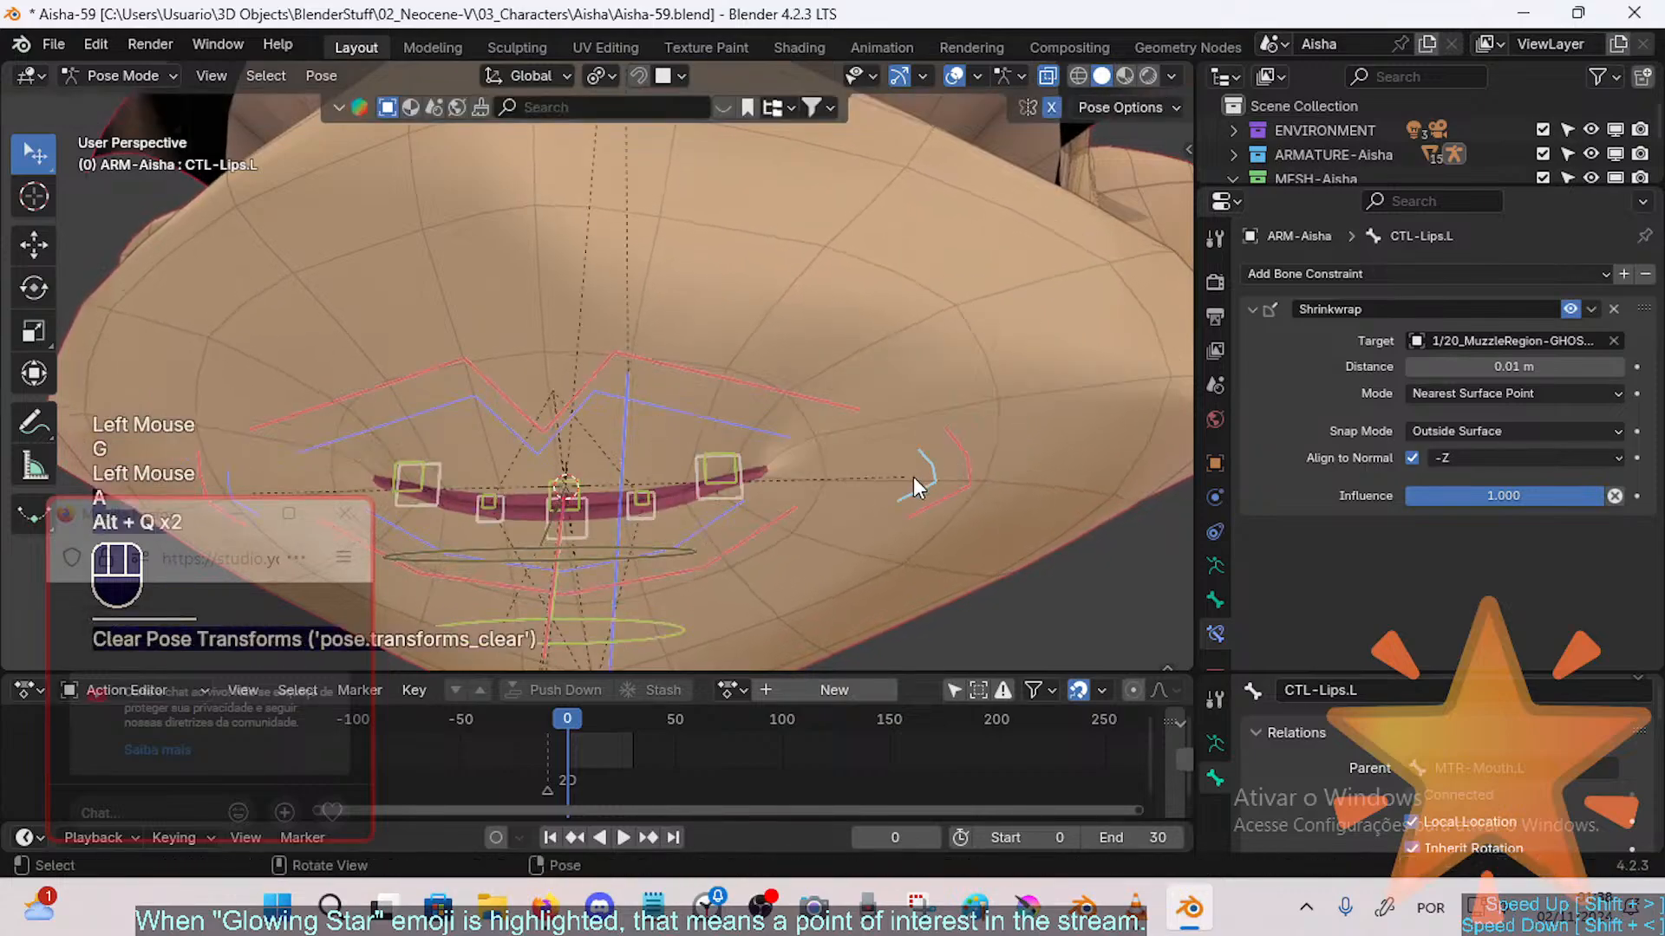
Step: Offset CTL-Lips.L and MTR-Mouth.L from the rest pose to create a slight smile for judging the upper lip
click(913, 476)
key(g)
click(954, 440)
click(957, 486)
key(g)
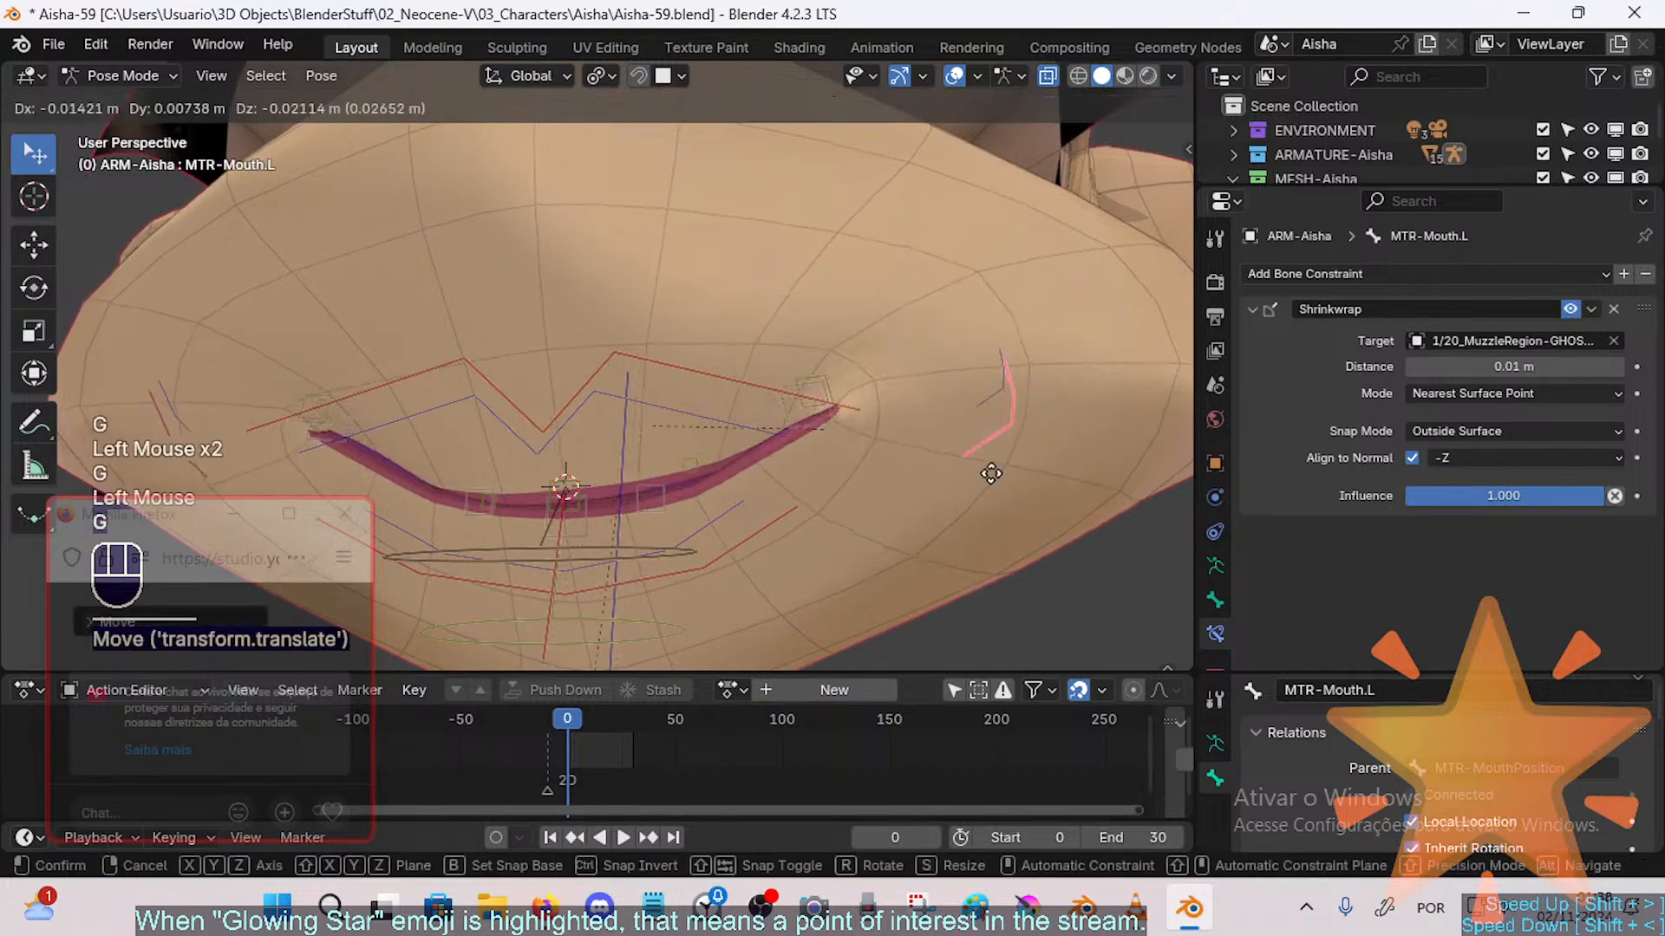
click(961, 441)
key(g)
click(965, 437)
Step: Set the influence of Copy Transforms CTL-Lip.L.001 on TWK-MAP-LipTop.L to 0.279, and collapse its settings
click(659, 469)
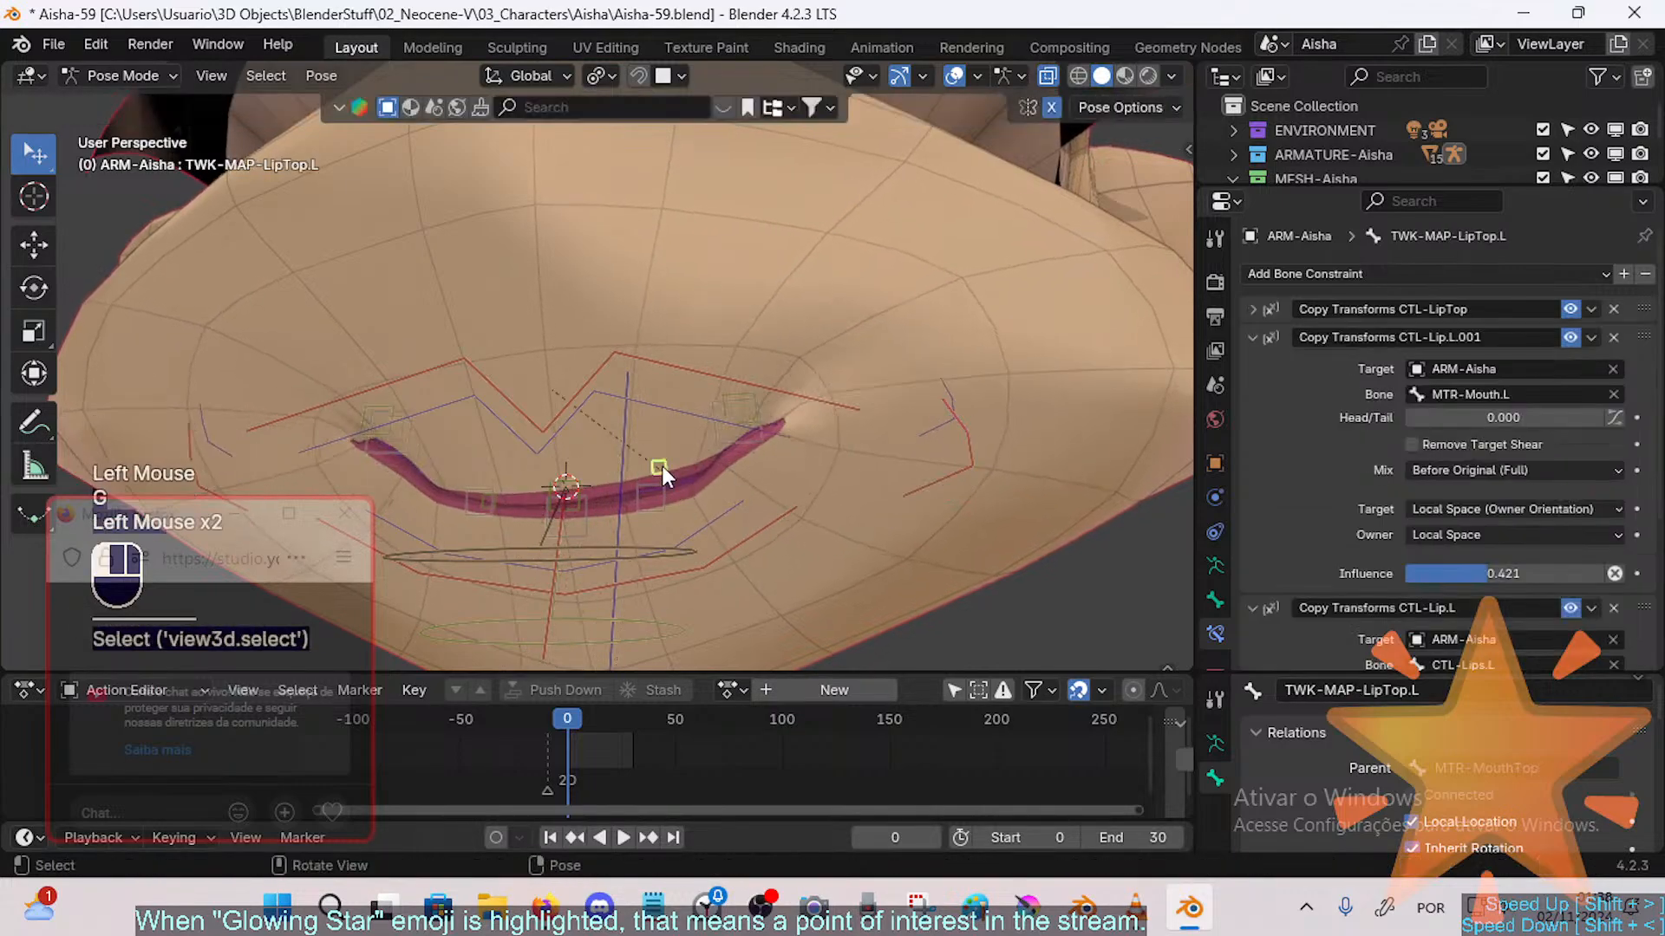
drag(1489, 573, 1450, 573)
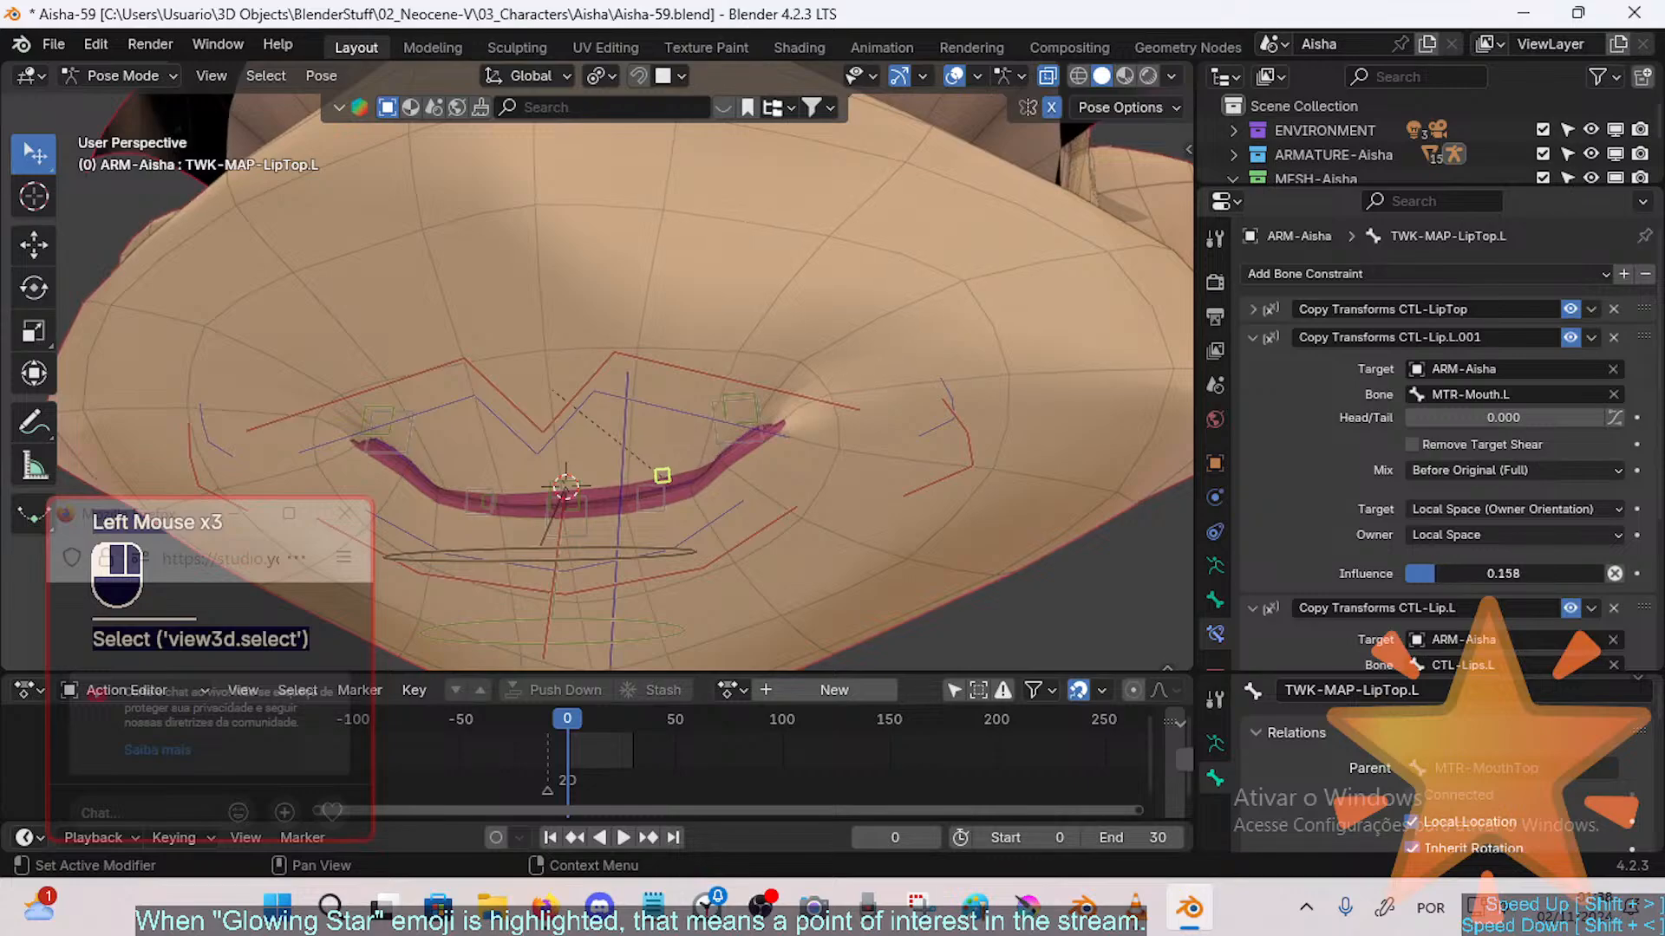
click(1252, 338)
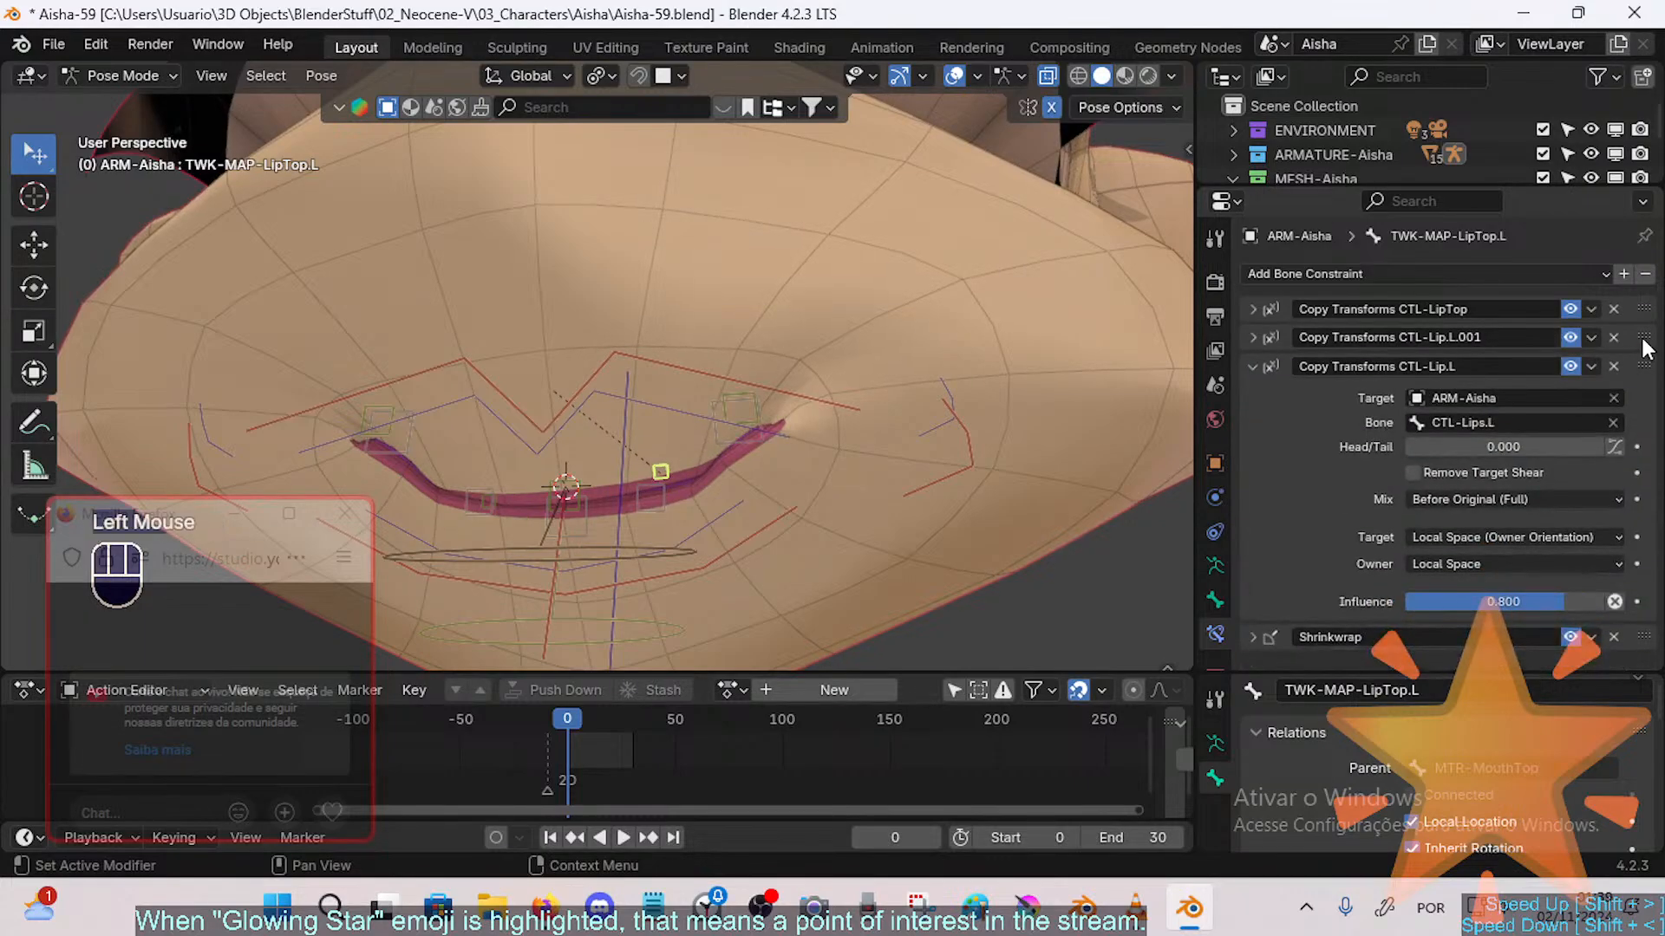
Step: Try Copy Transforms CTL-Lip.L.001 below Copy Transforms CTL-Lip.L in the constraint stack, and return it above
drag(1644, 339, 1620, 439)
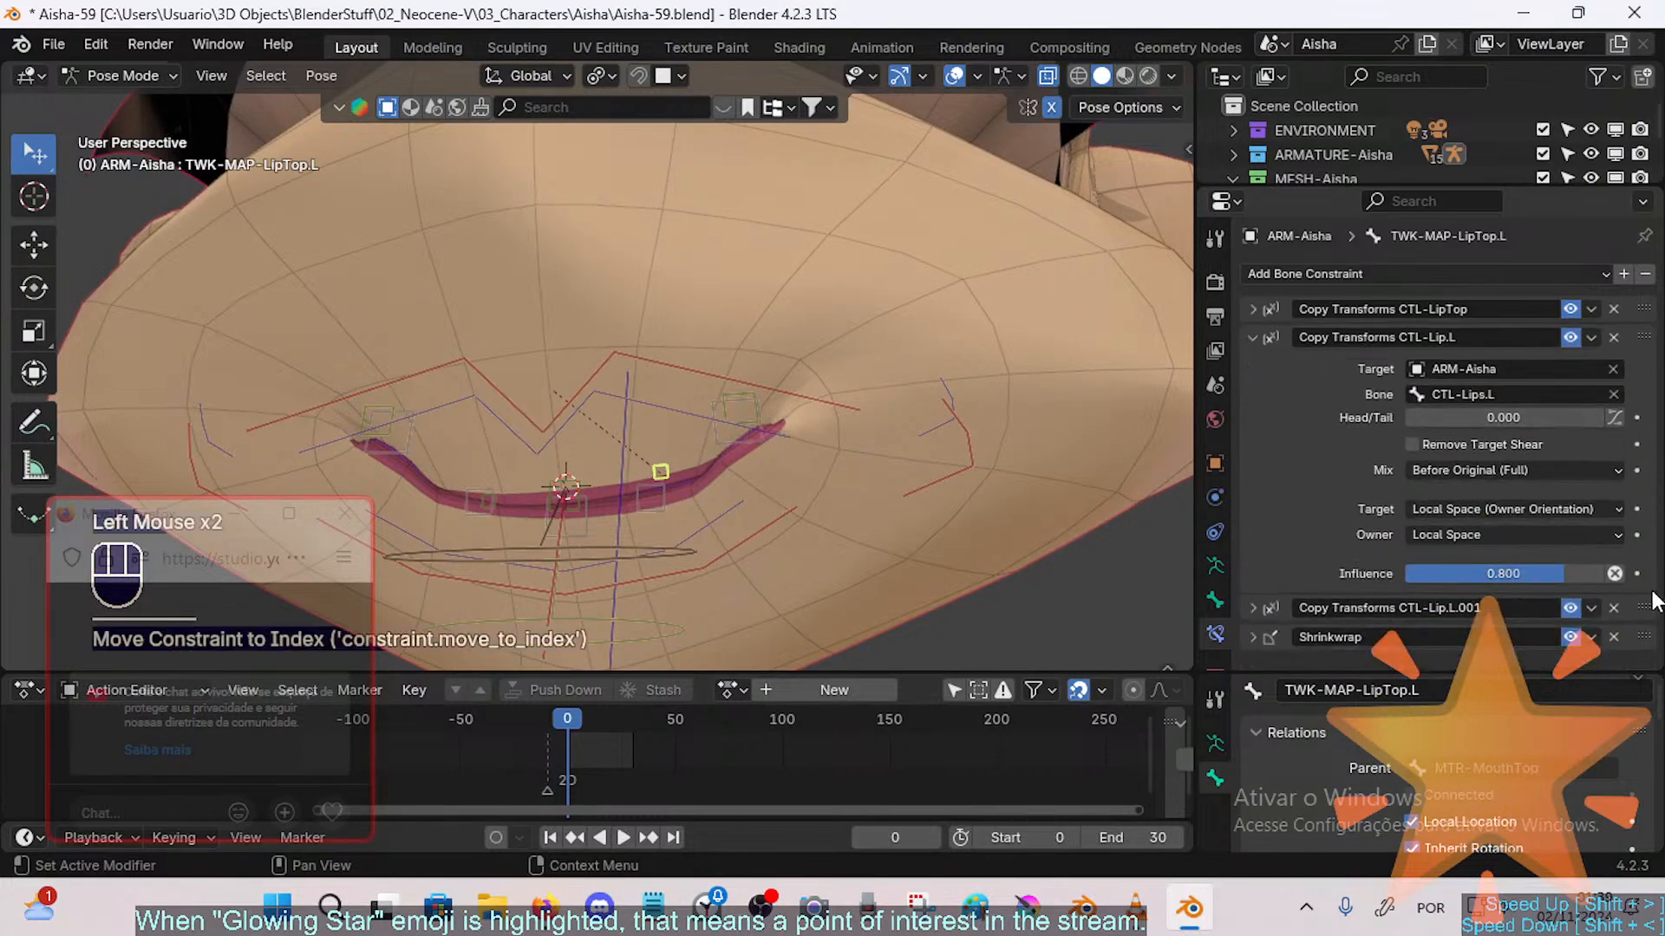
drag(1643, 614, 1630, 328)
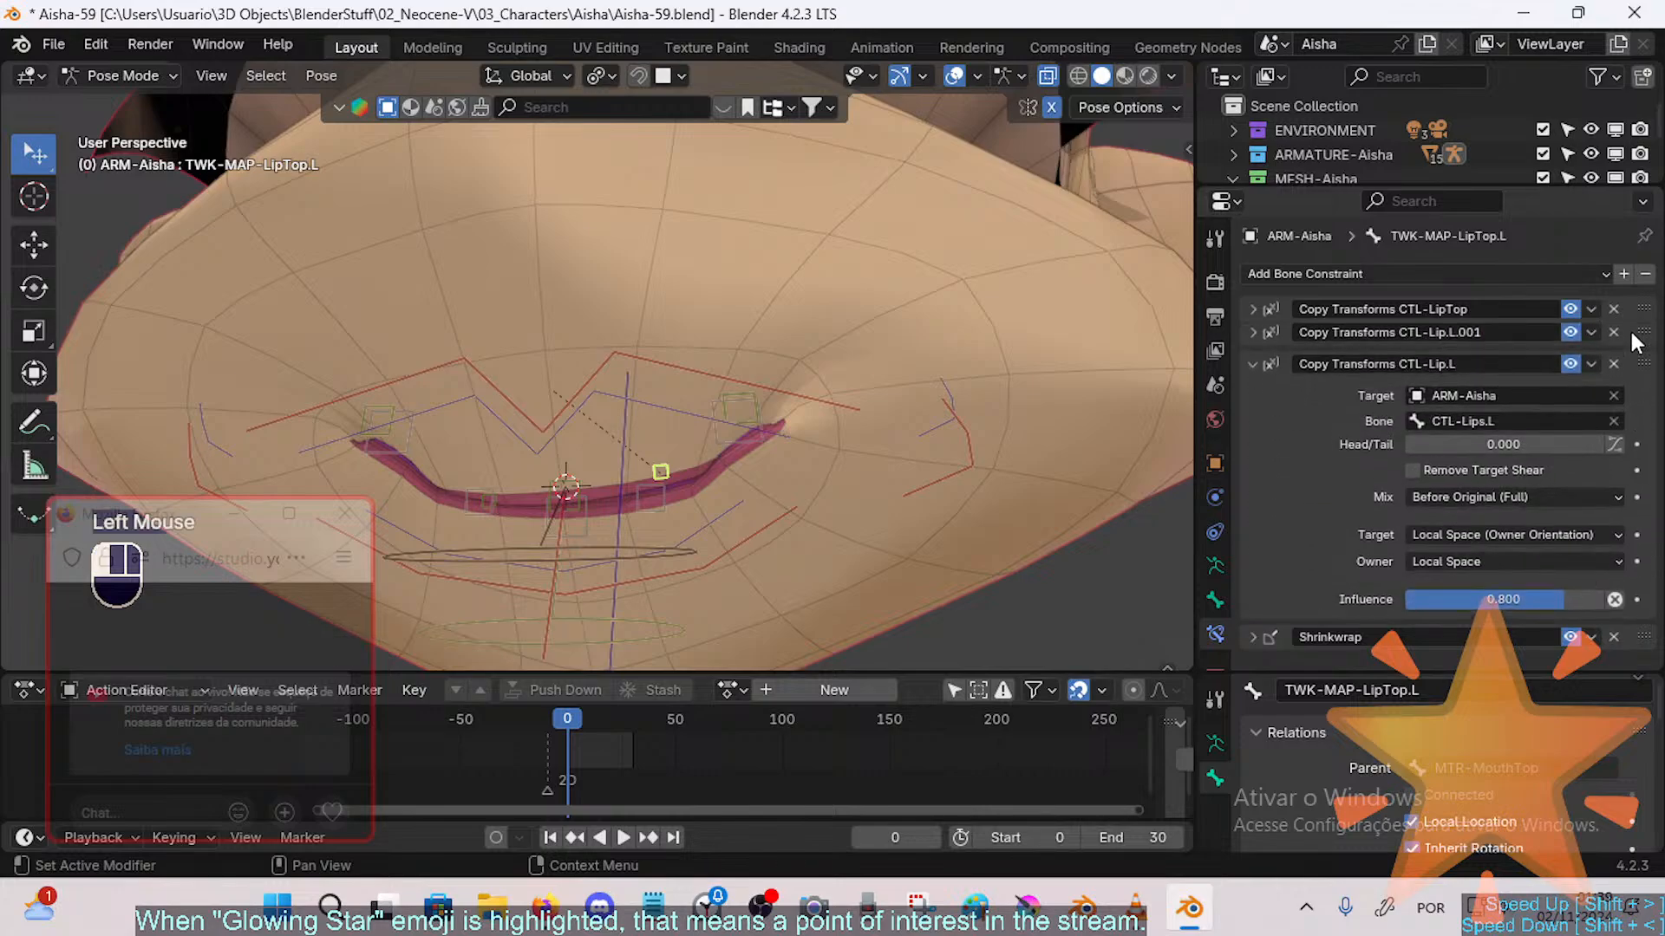
Step: Rename the CTL-Lip.L.001 constraint to "Copy Transforms MTR-Lip.L", and expand its settings
double_click(1466, 336)
click(1463, 336)
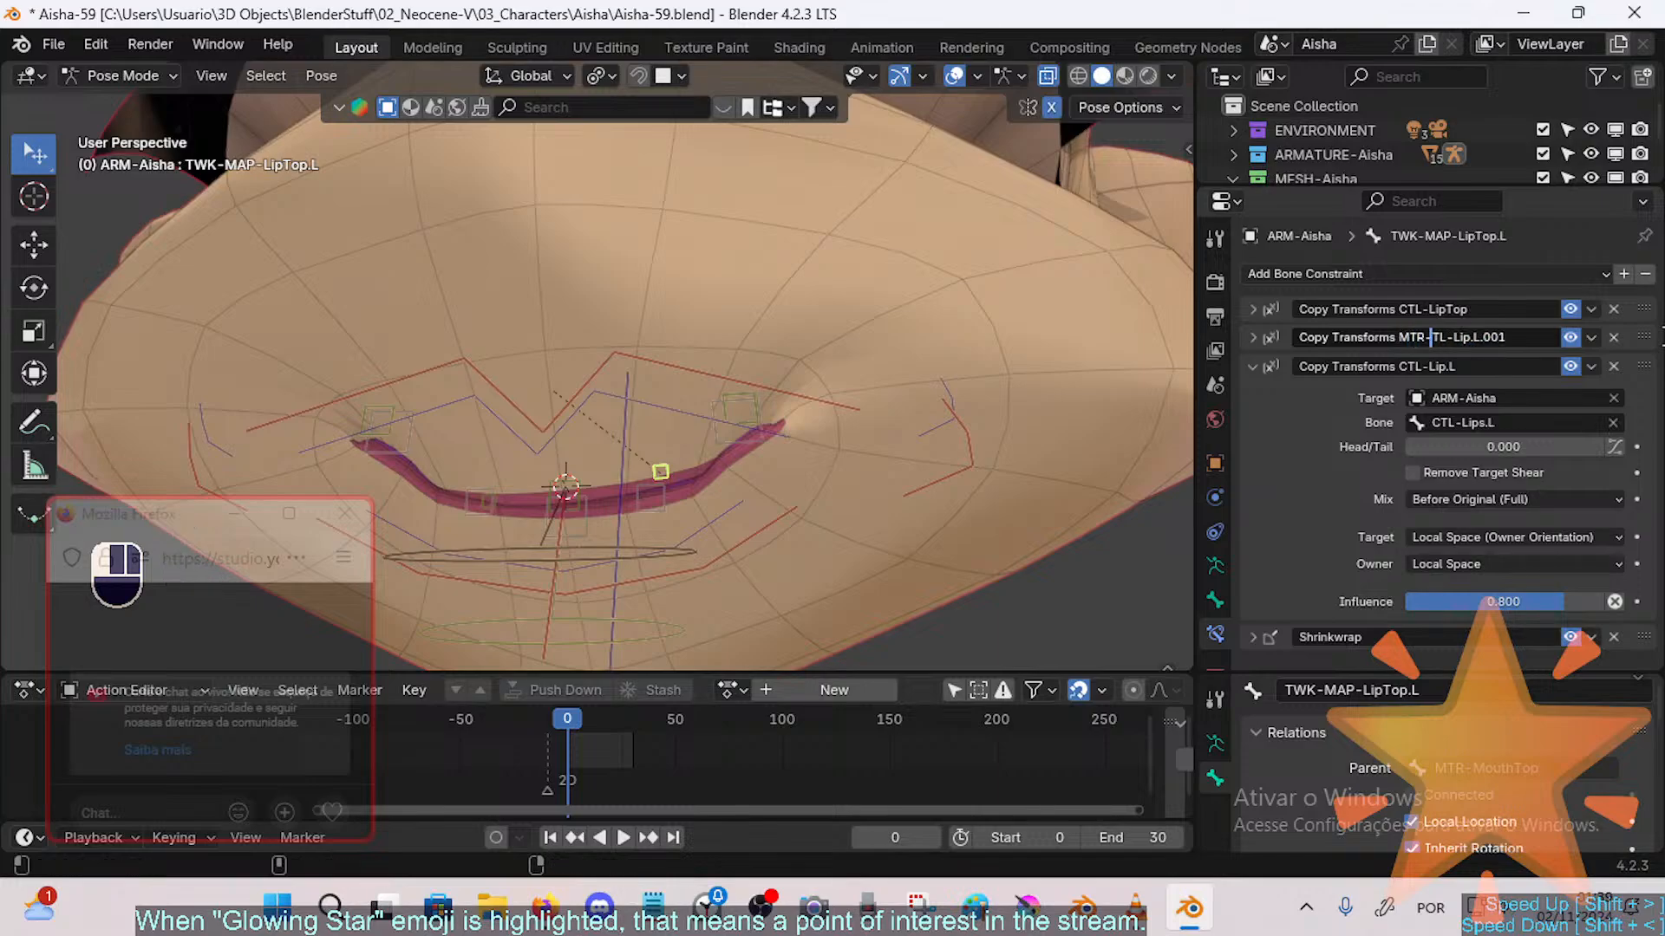
key(BackSpace)
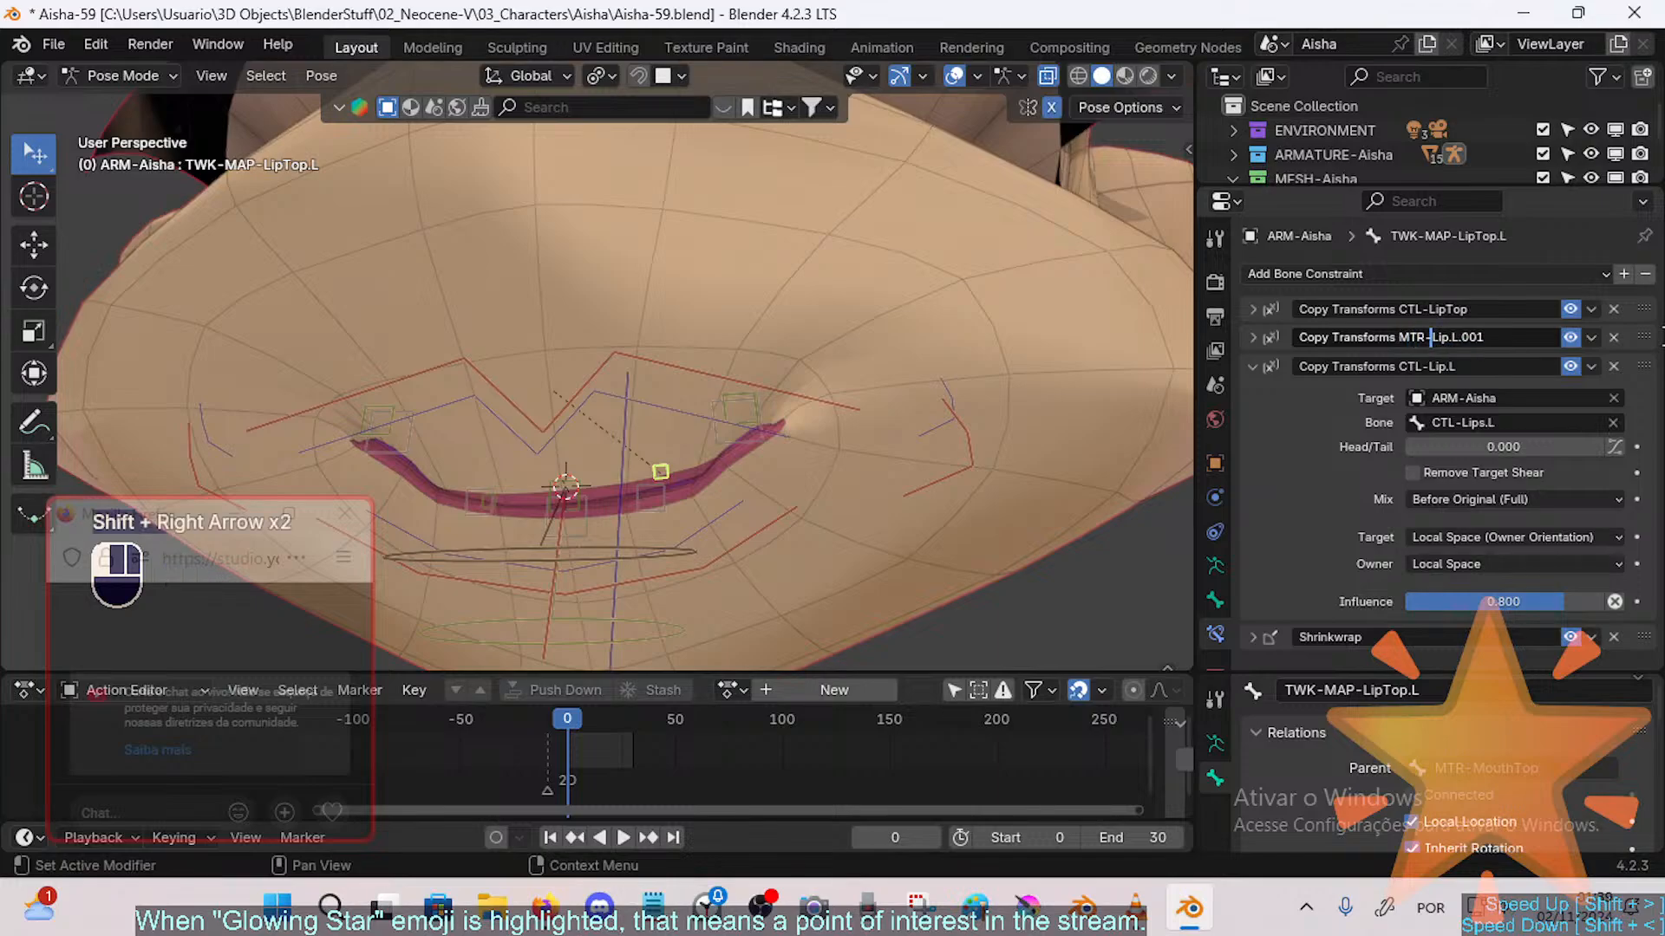
key(Right)
key(Right)
key(shift+End)
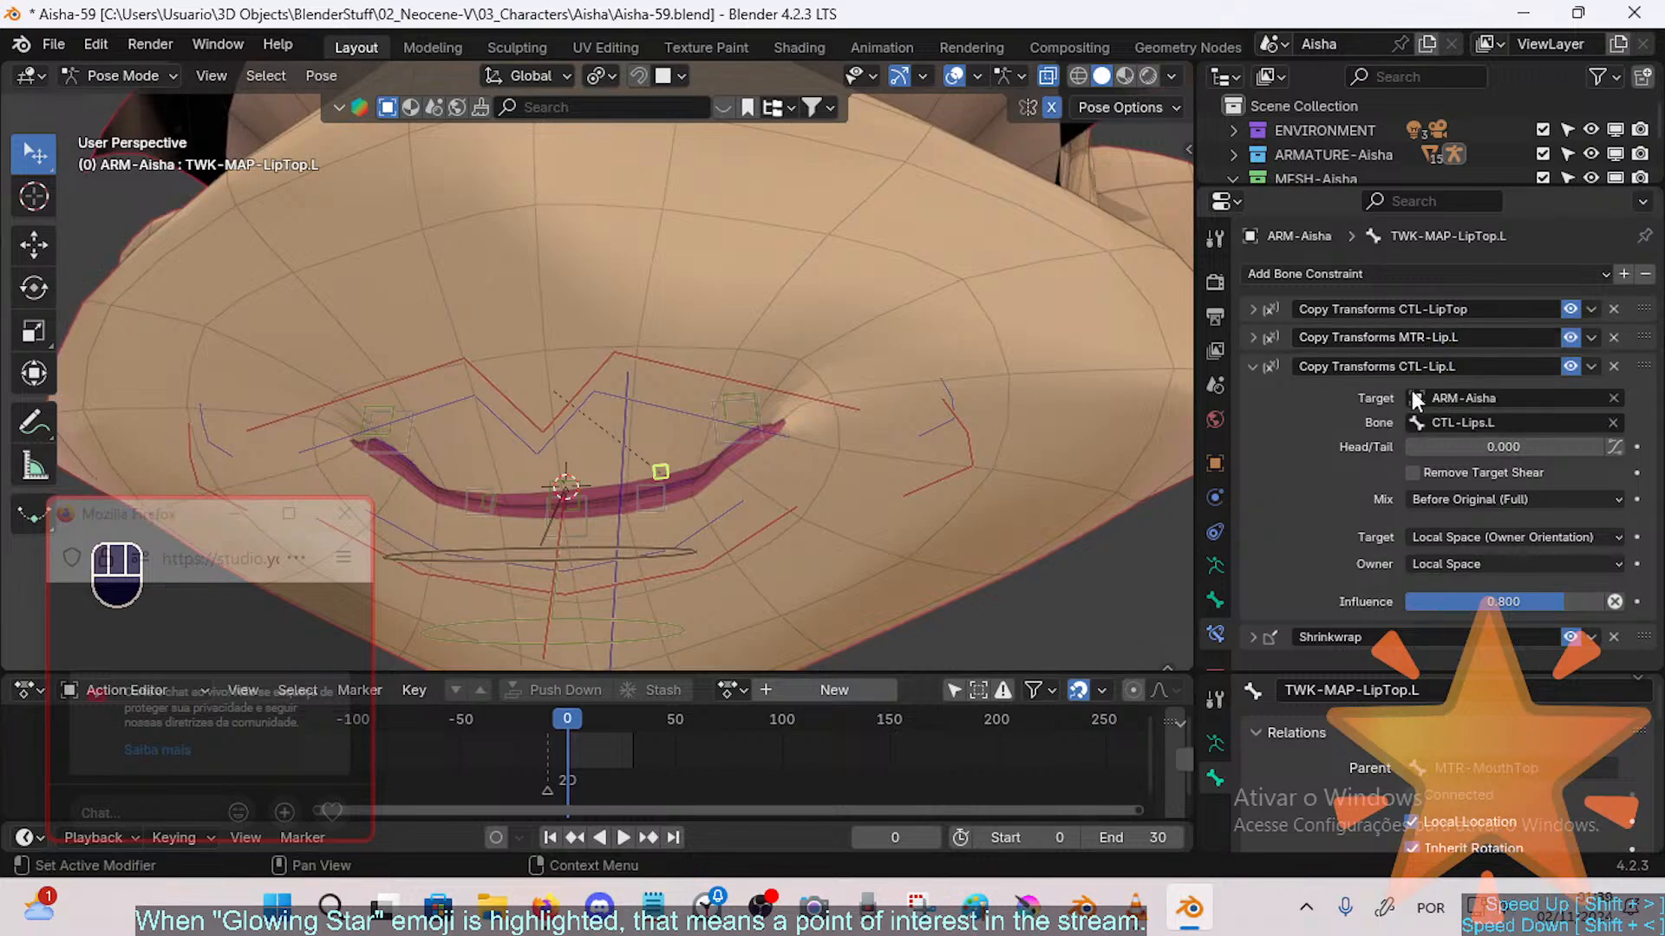
click(1433, 343)
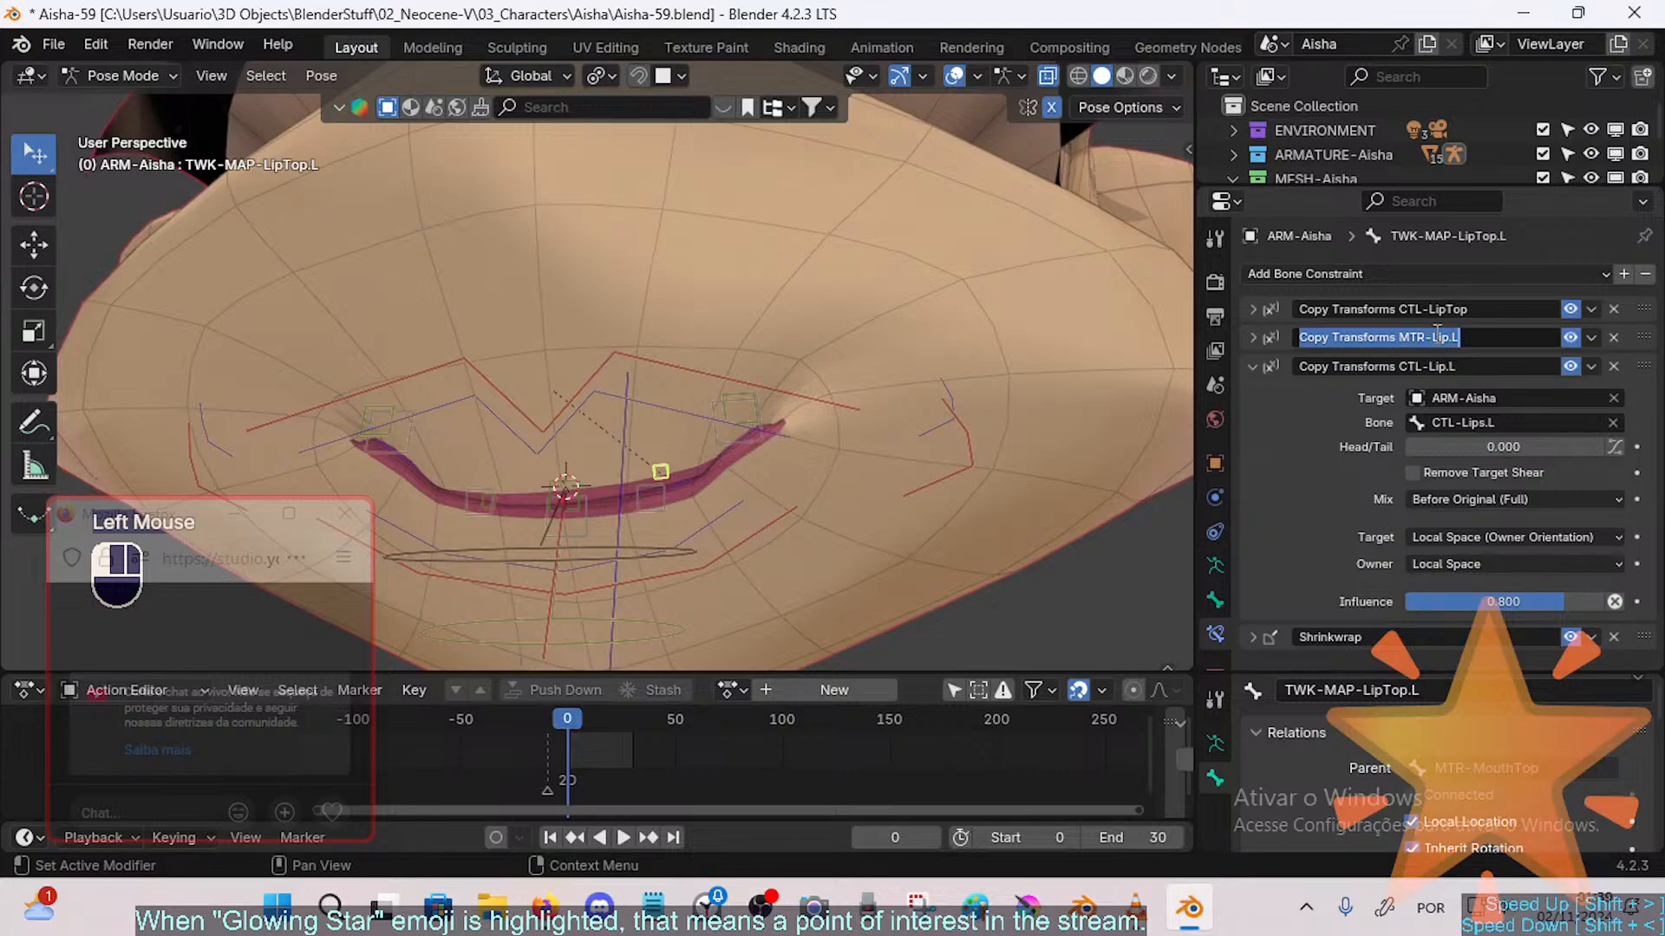
click(1249, 334)
scroll(1443, 486, down, 2)
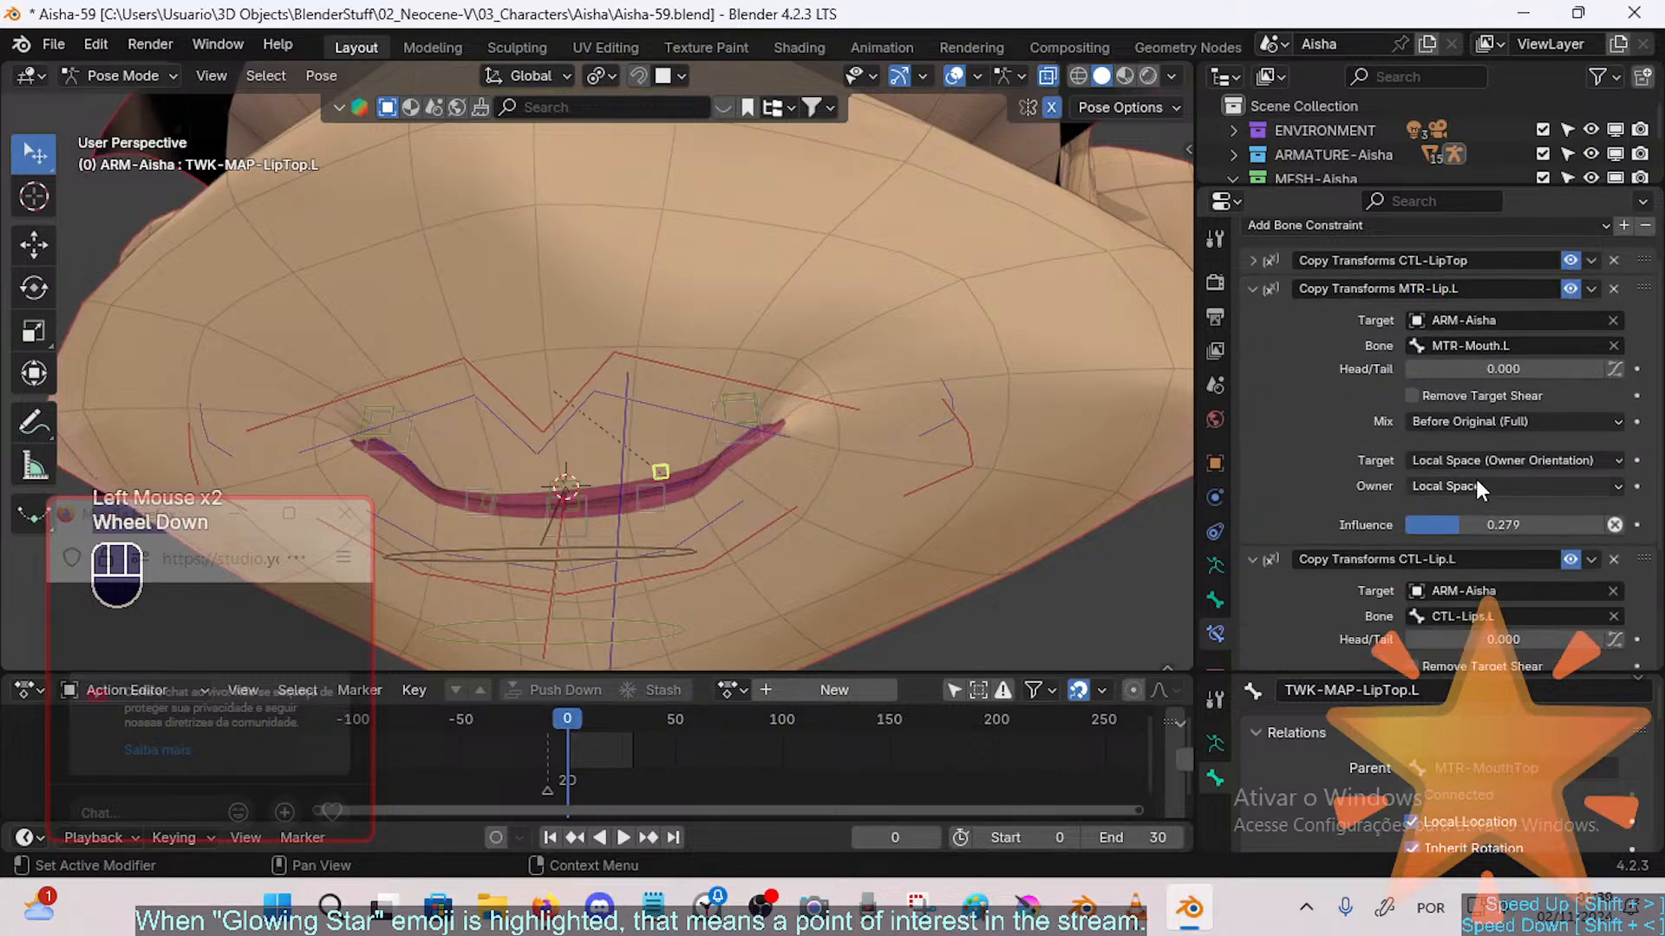
Step: Raise MTR-Mouth.L outward to check how the lips deform, and clear the pose transforms of all bones
click(997, 407)
key(g)
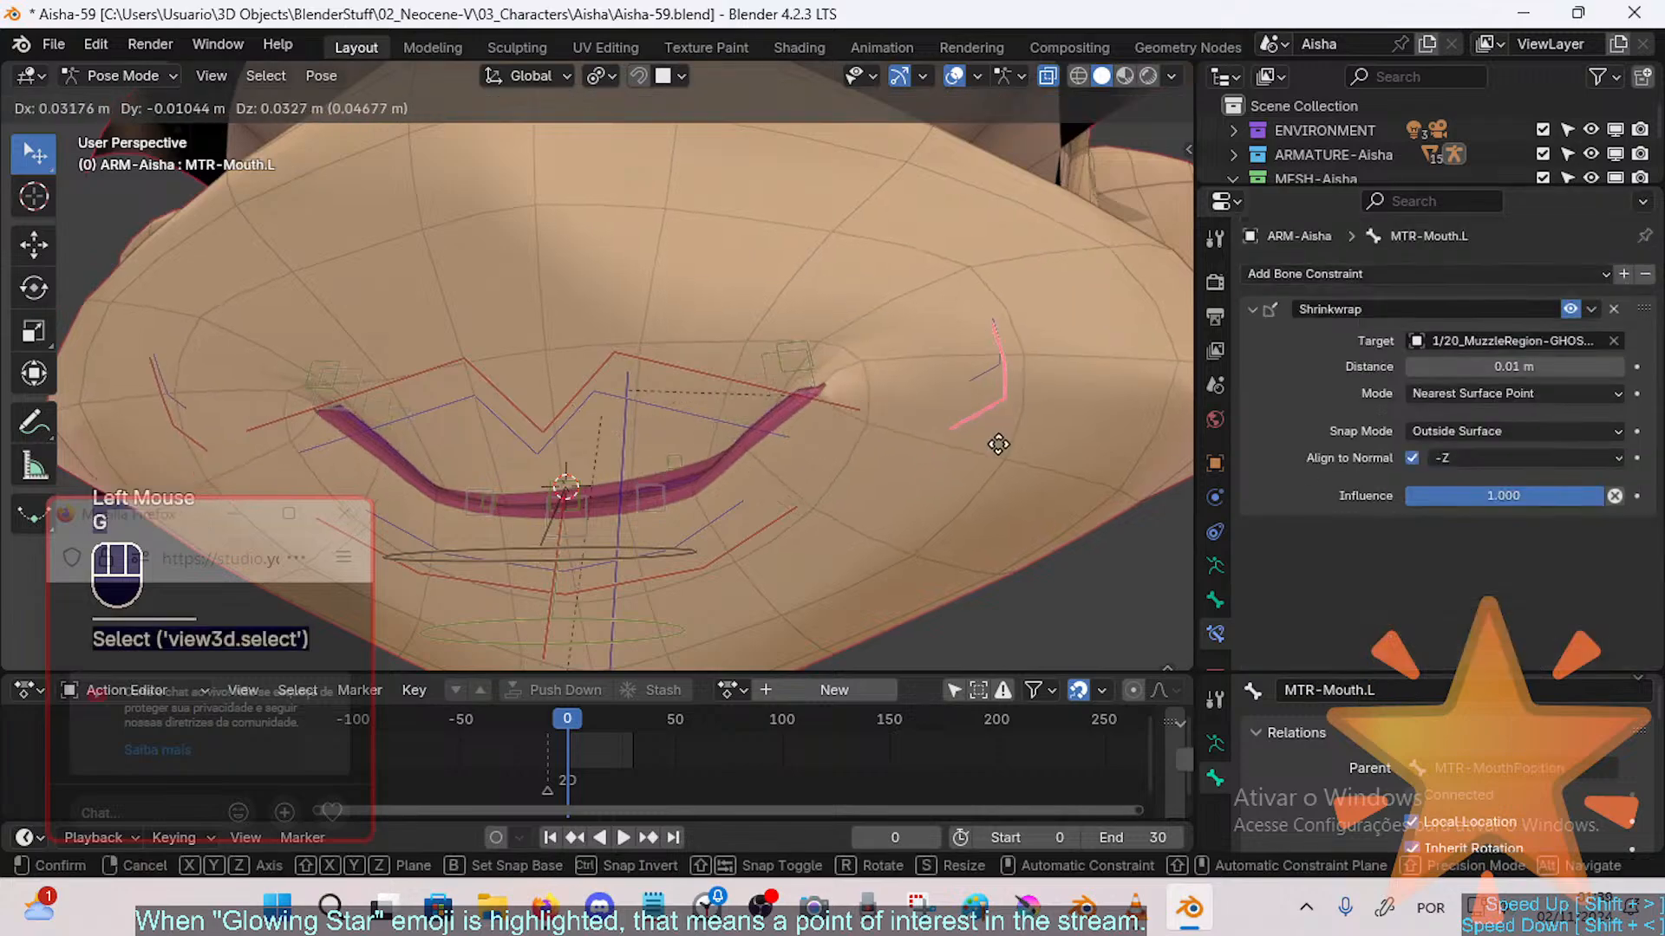
click(980, 453)
key(a)
key(alt+q)
key(alt+q)
Step: Move MTR-Mouth.L outward and pull CTL-Lips.L back inward to test them together, and reset all bones to the rest pose
click(959, 471)
key(g)
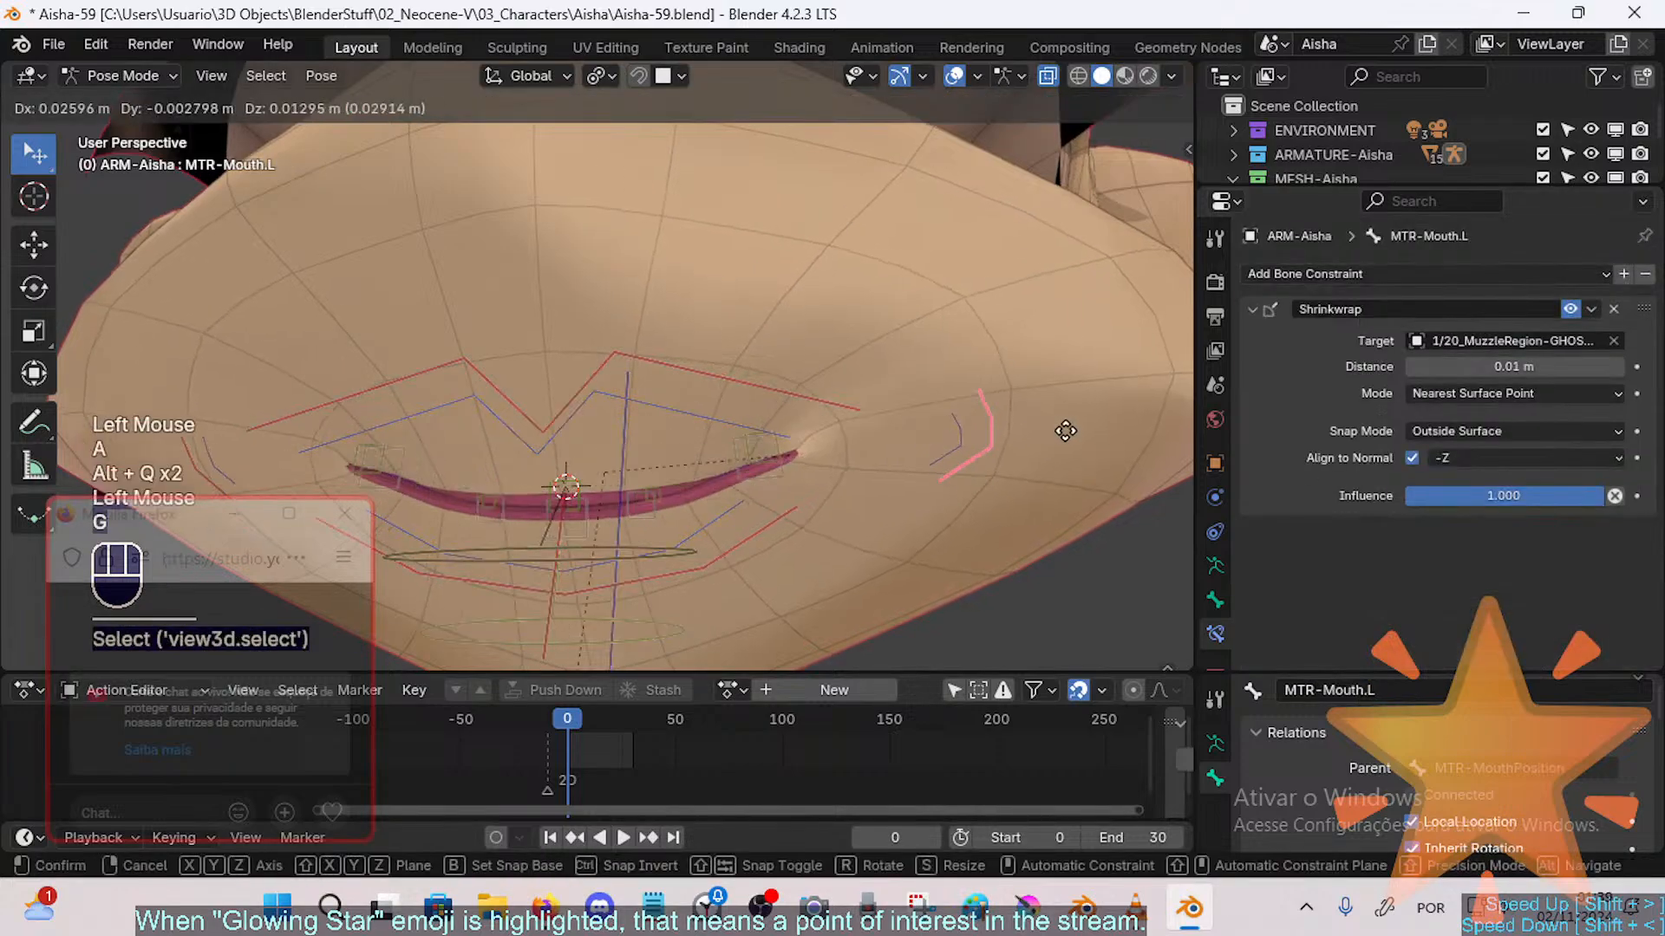
click(1078, 453)
click(970, 442)
key(g)
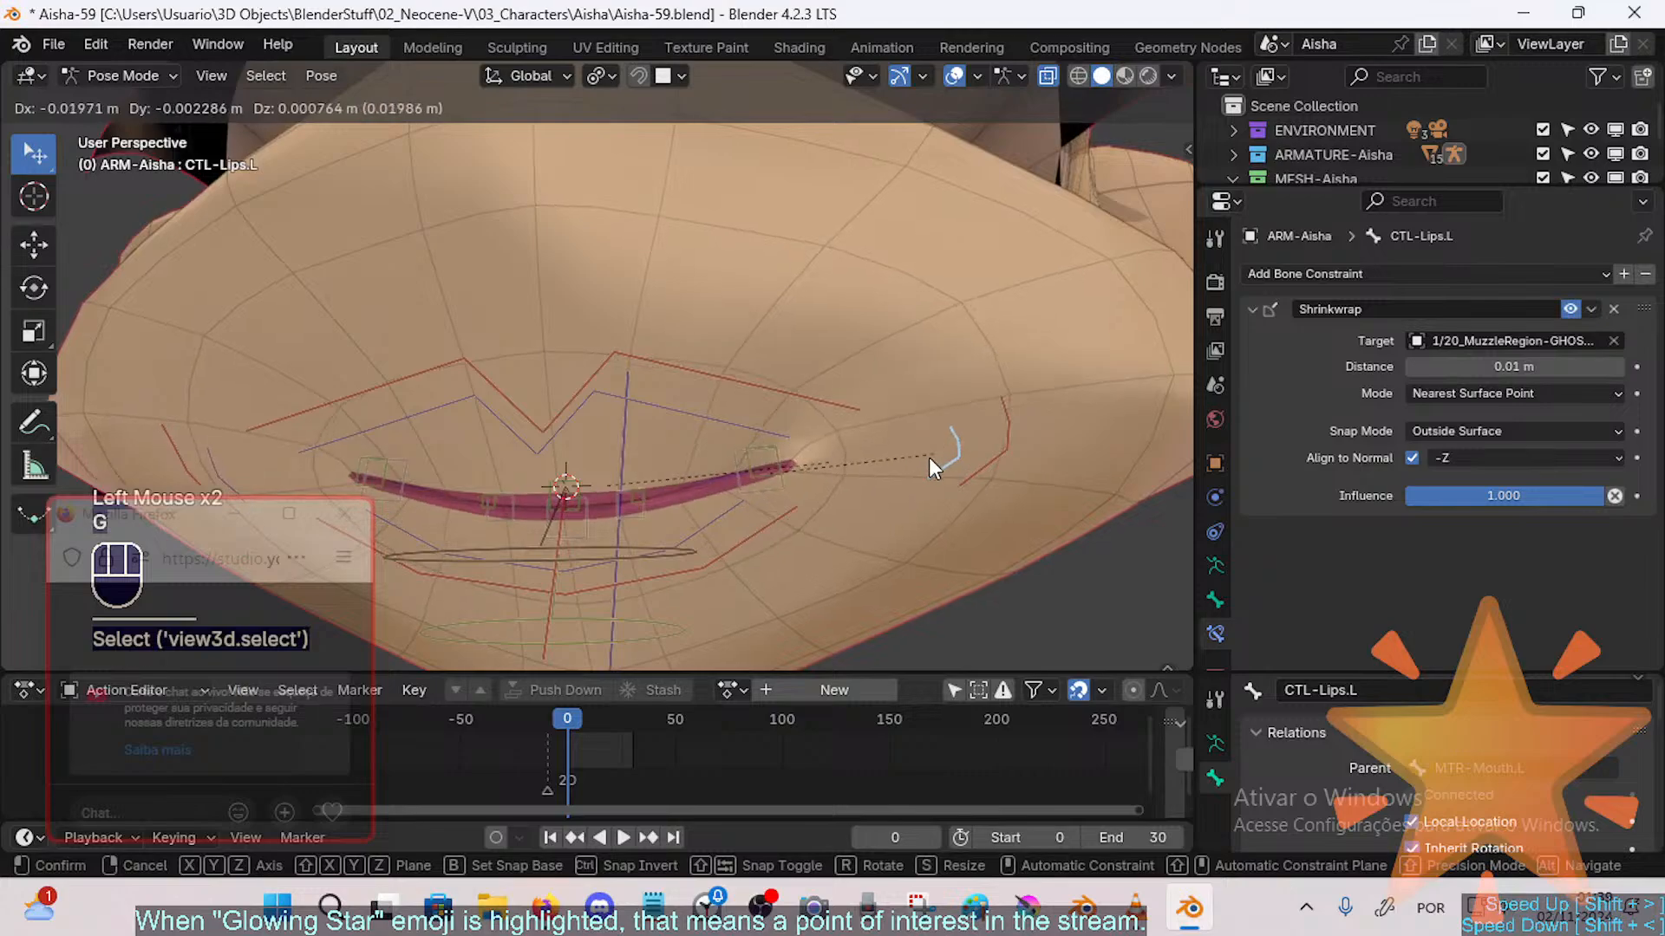
click(934, 471)
click(1005, 445)
key(a)
key(alt+q)
key(alt+q)
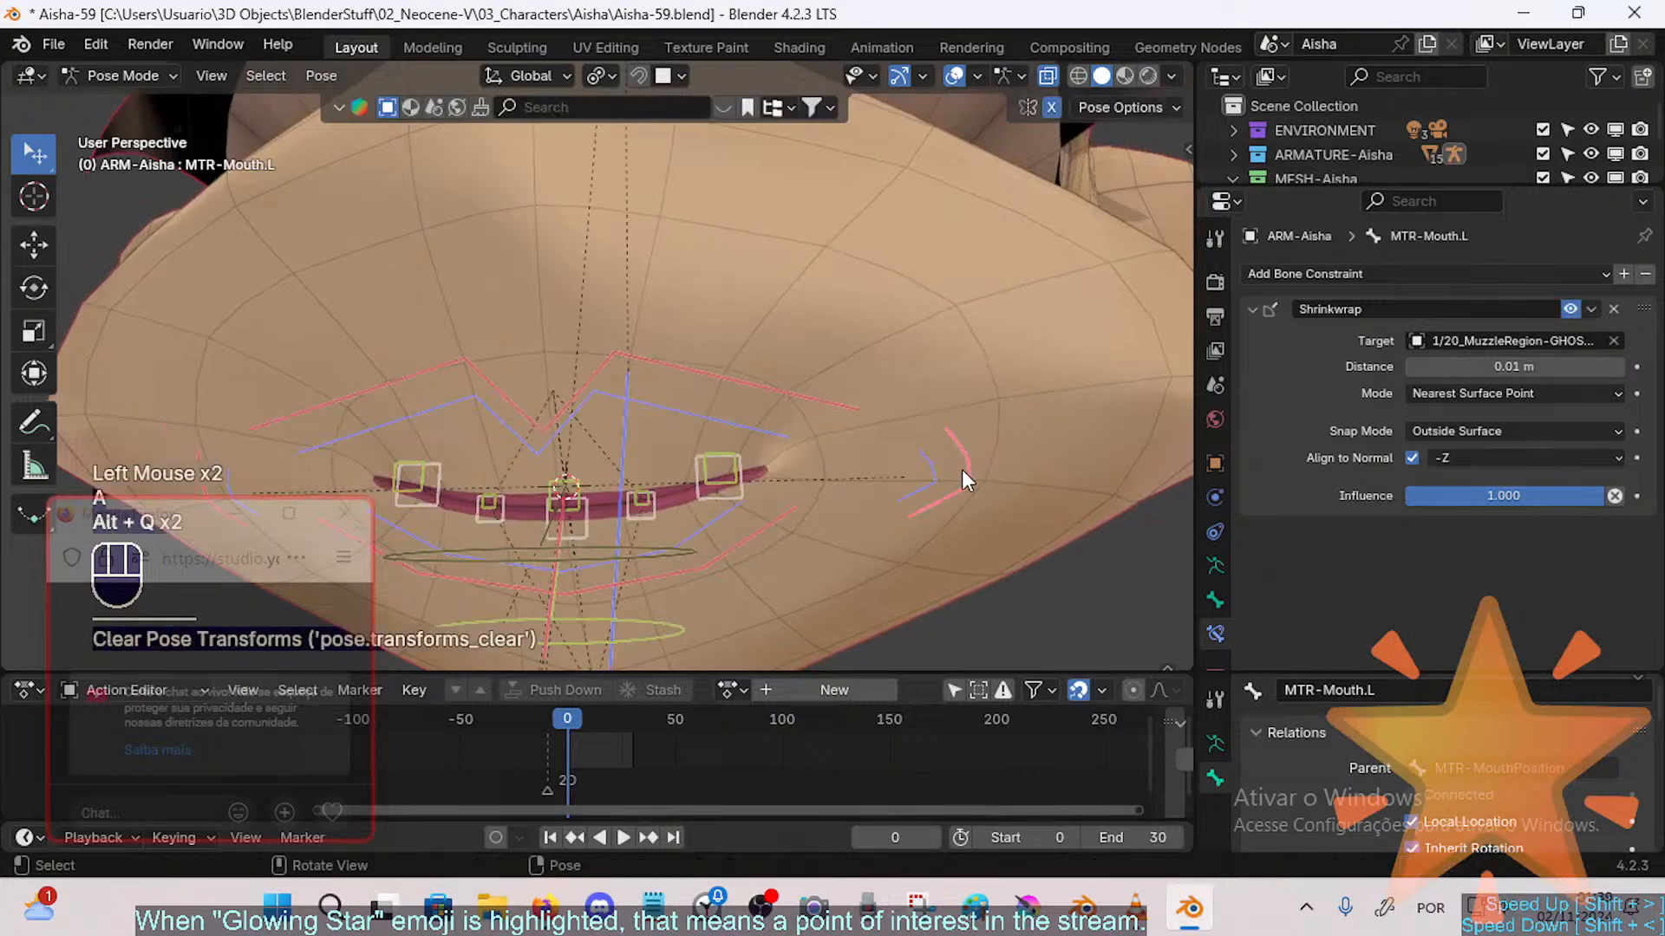
Step: Pull MTR-Mouth.L well outward to judge a wide mouth stretch, and return every bone to its rest pose
click(963, 470)
key(g)
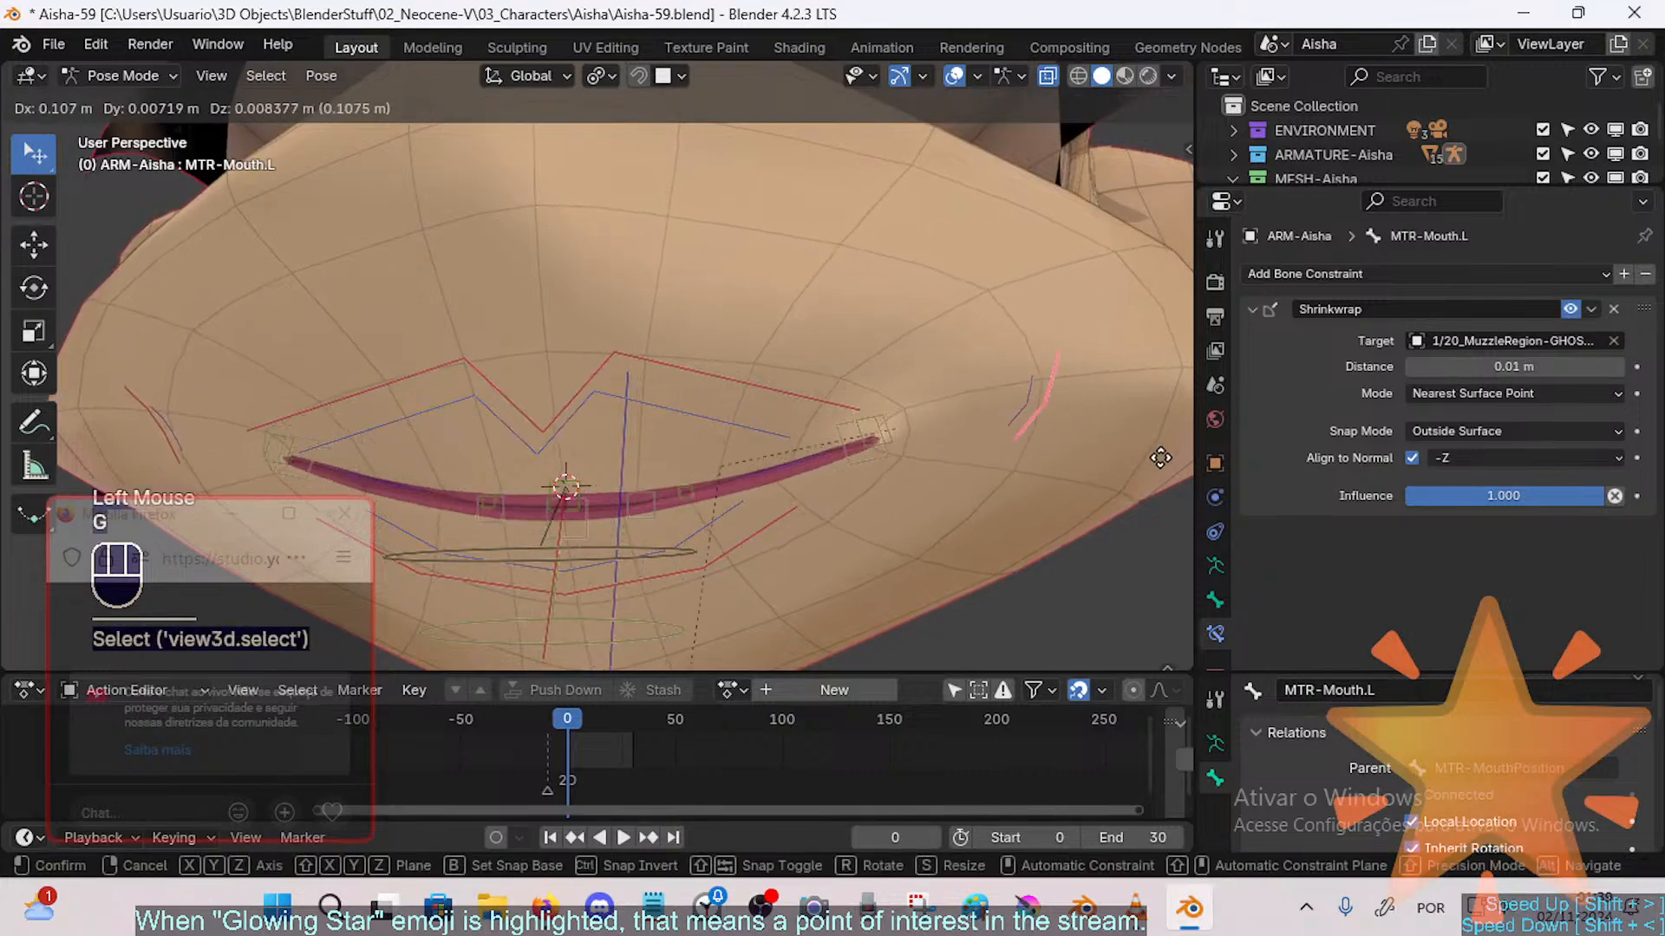
click(1105, 477)
key(a)
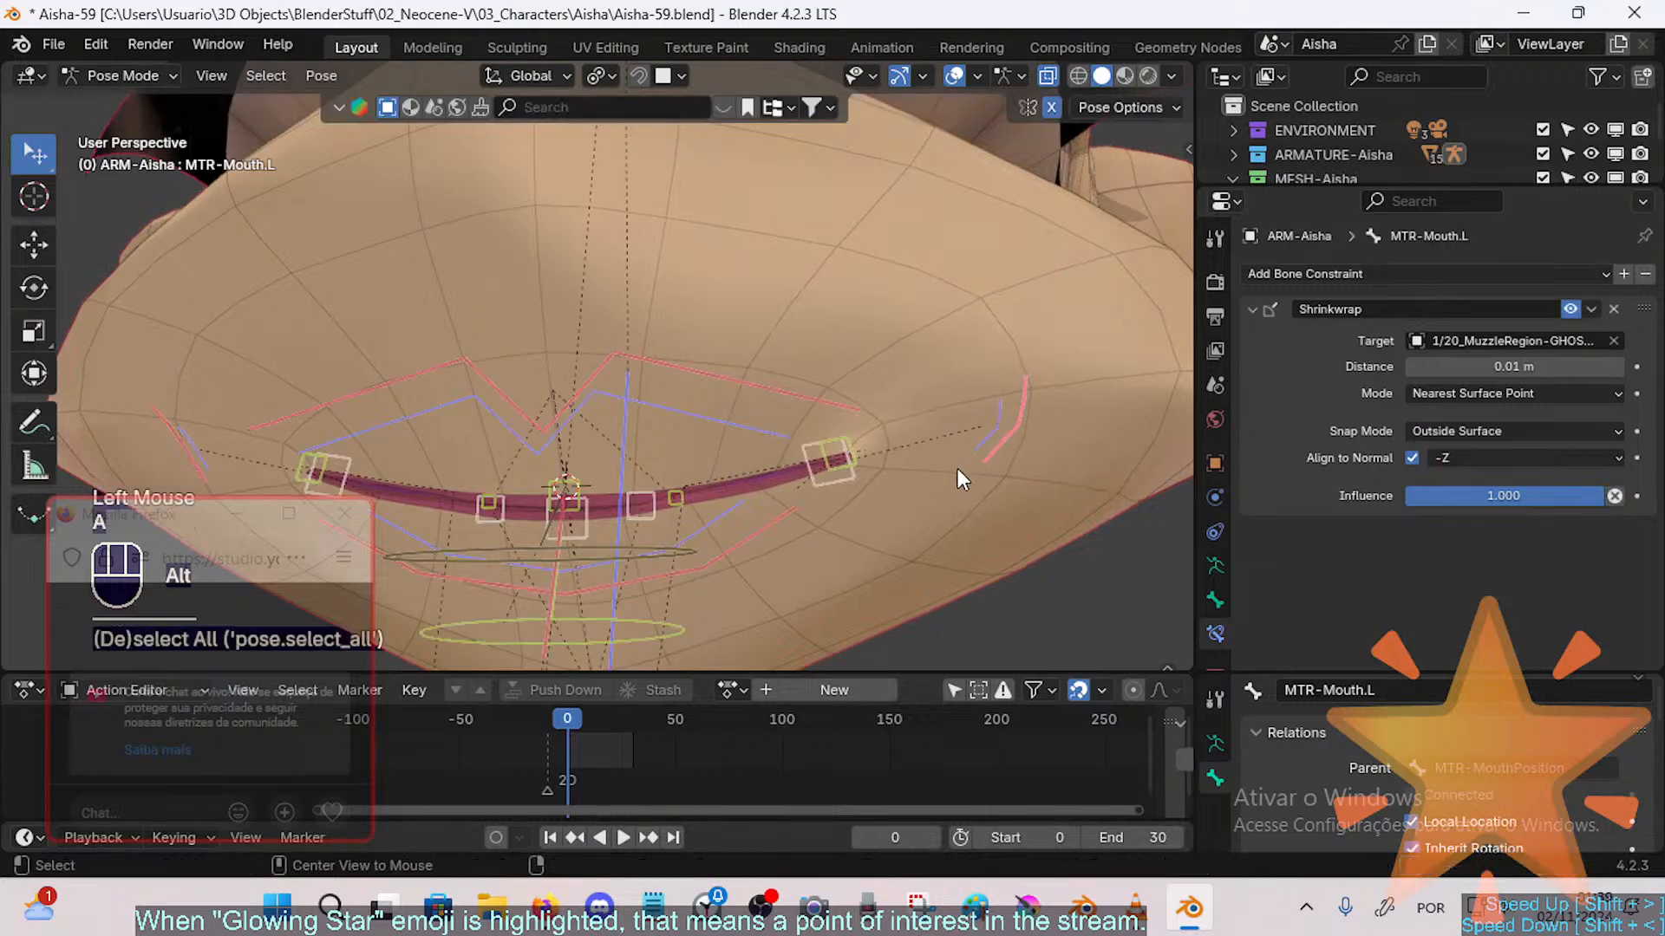
key(alt+q)
key(alt+q)
Step: Move CTL-Lips.L slightly outward and up on its own to test the mouth corner, and clear all pose transforms
click(961, 449)
key(g)
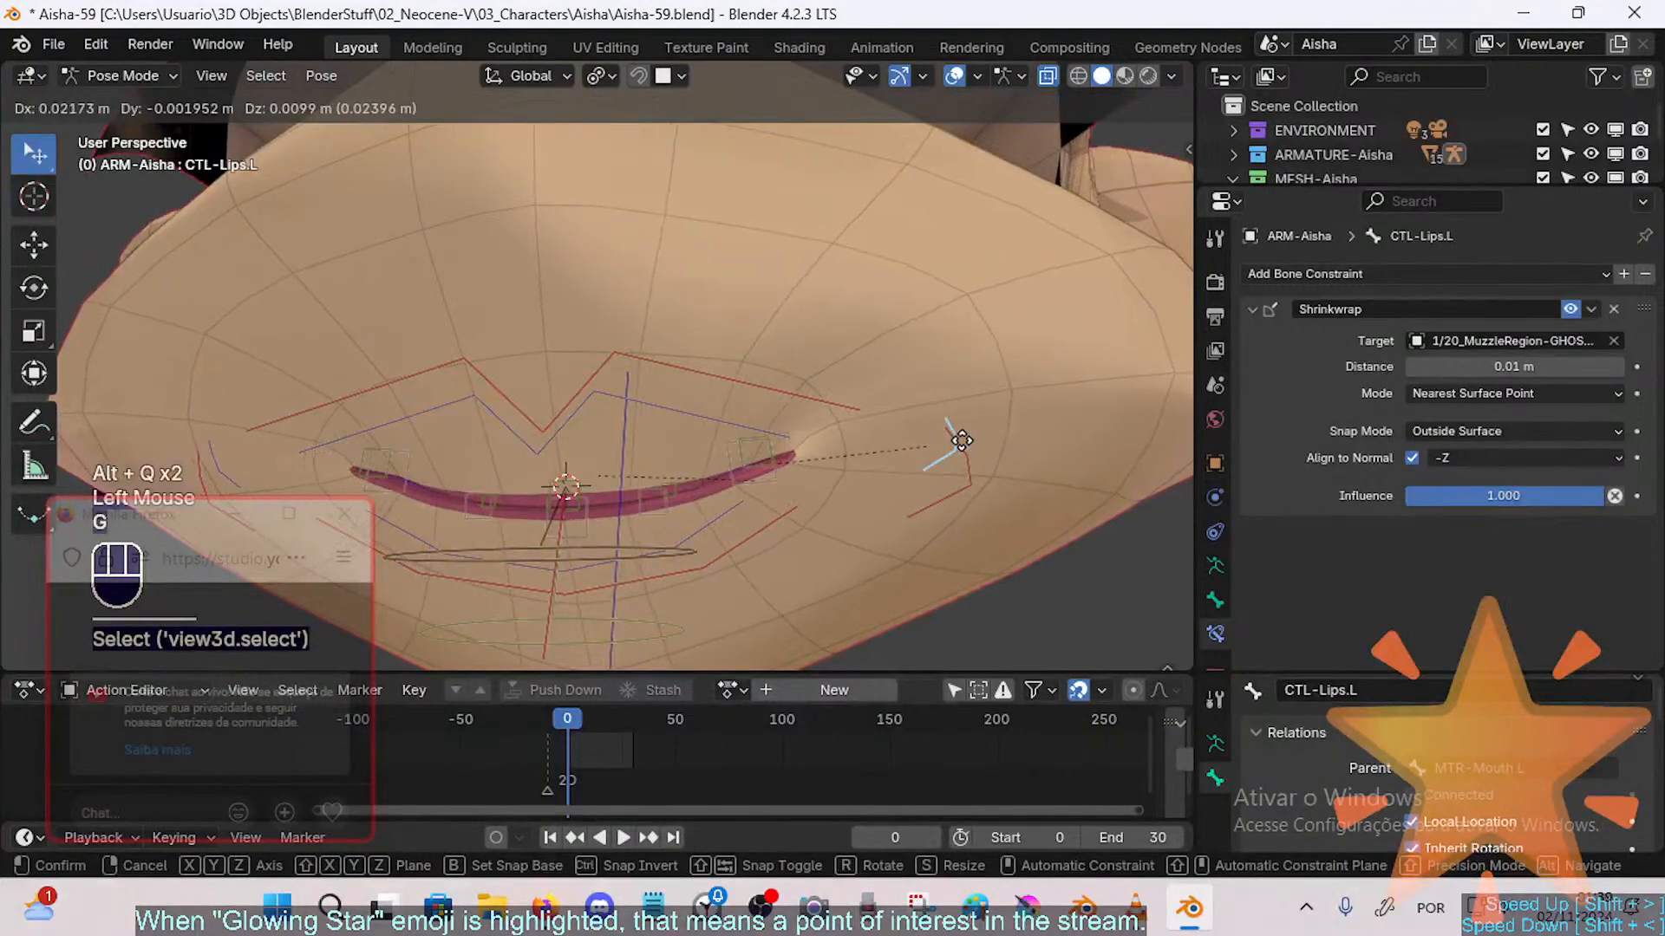
click(992, 465)
click(994, 466)
key(a)
key(alt+q)
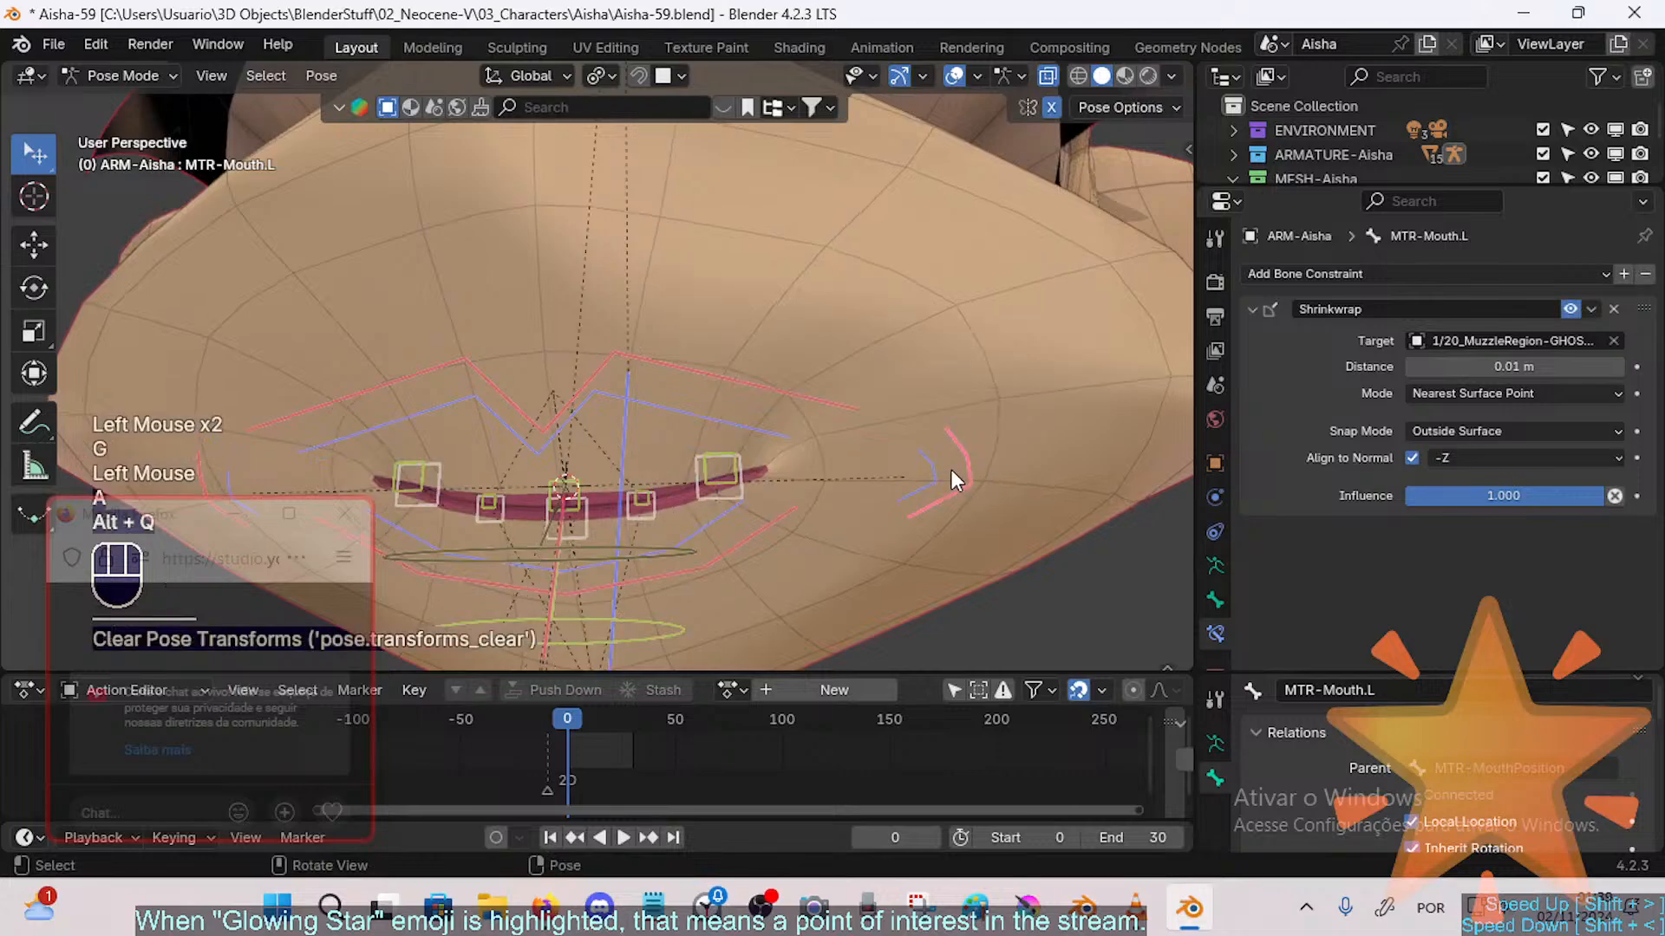
Step: Test the mouth stretch with MTR-Mouth.L far out, and leave it slightly outward from its rest position
click(955, 468)
click(669, 491)
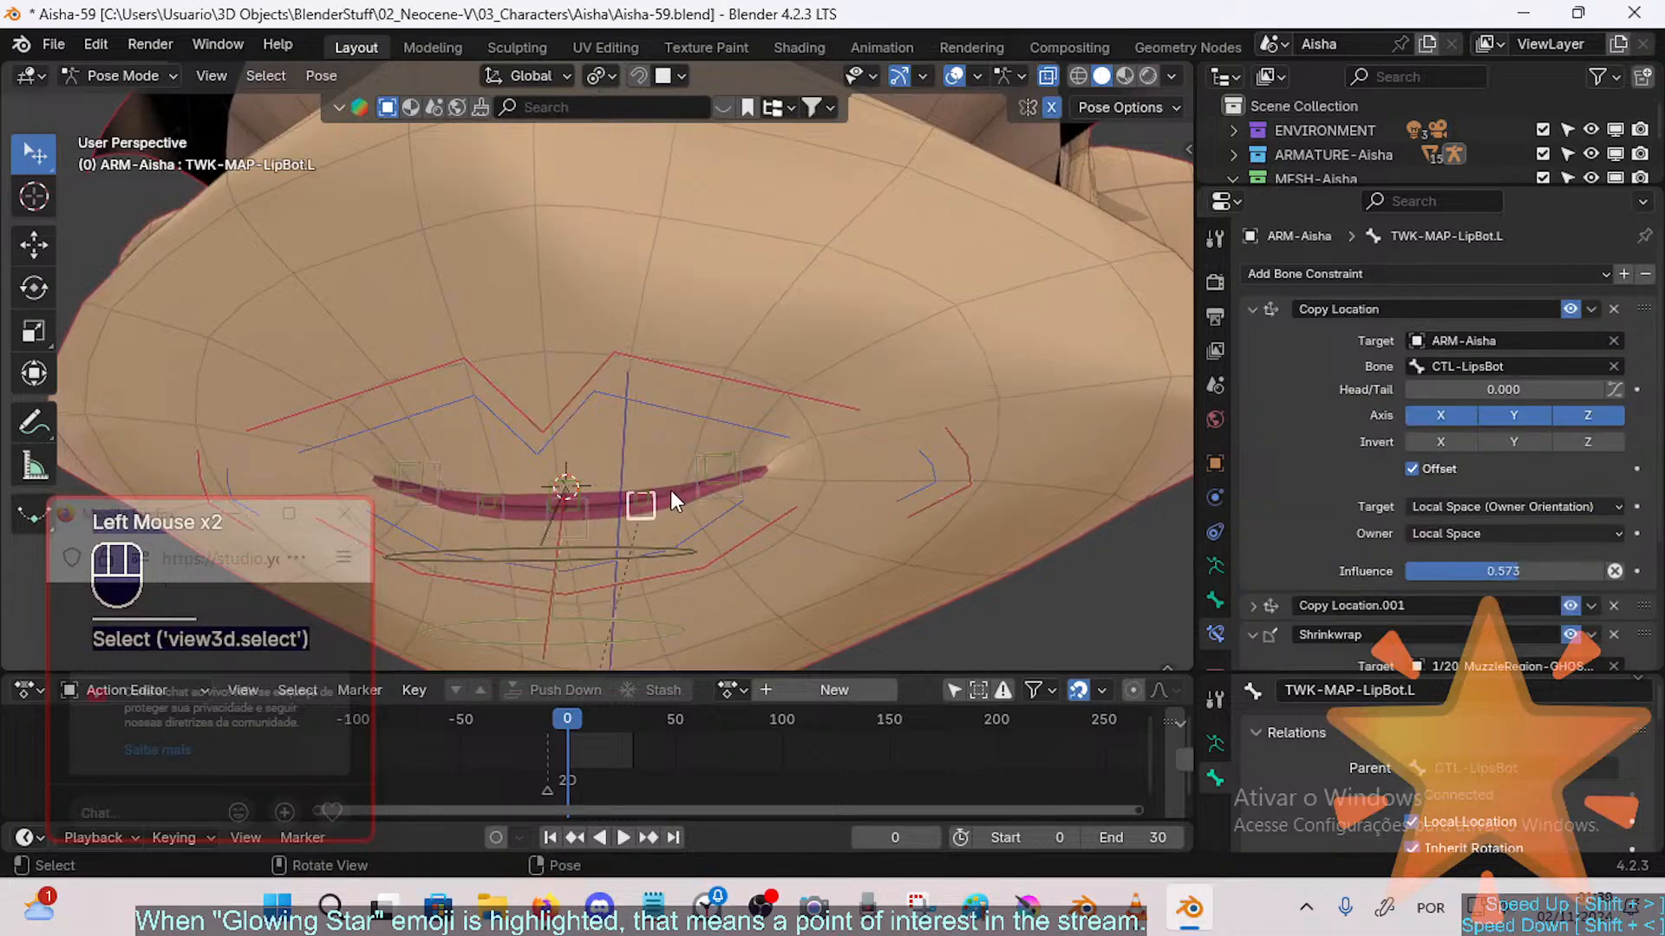
click(948, 470)
click(968, 461)
key(g)
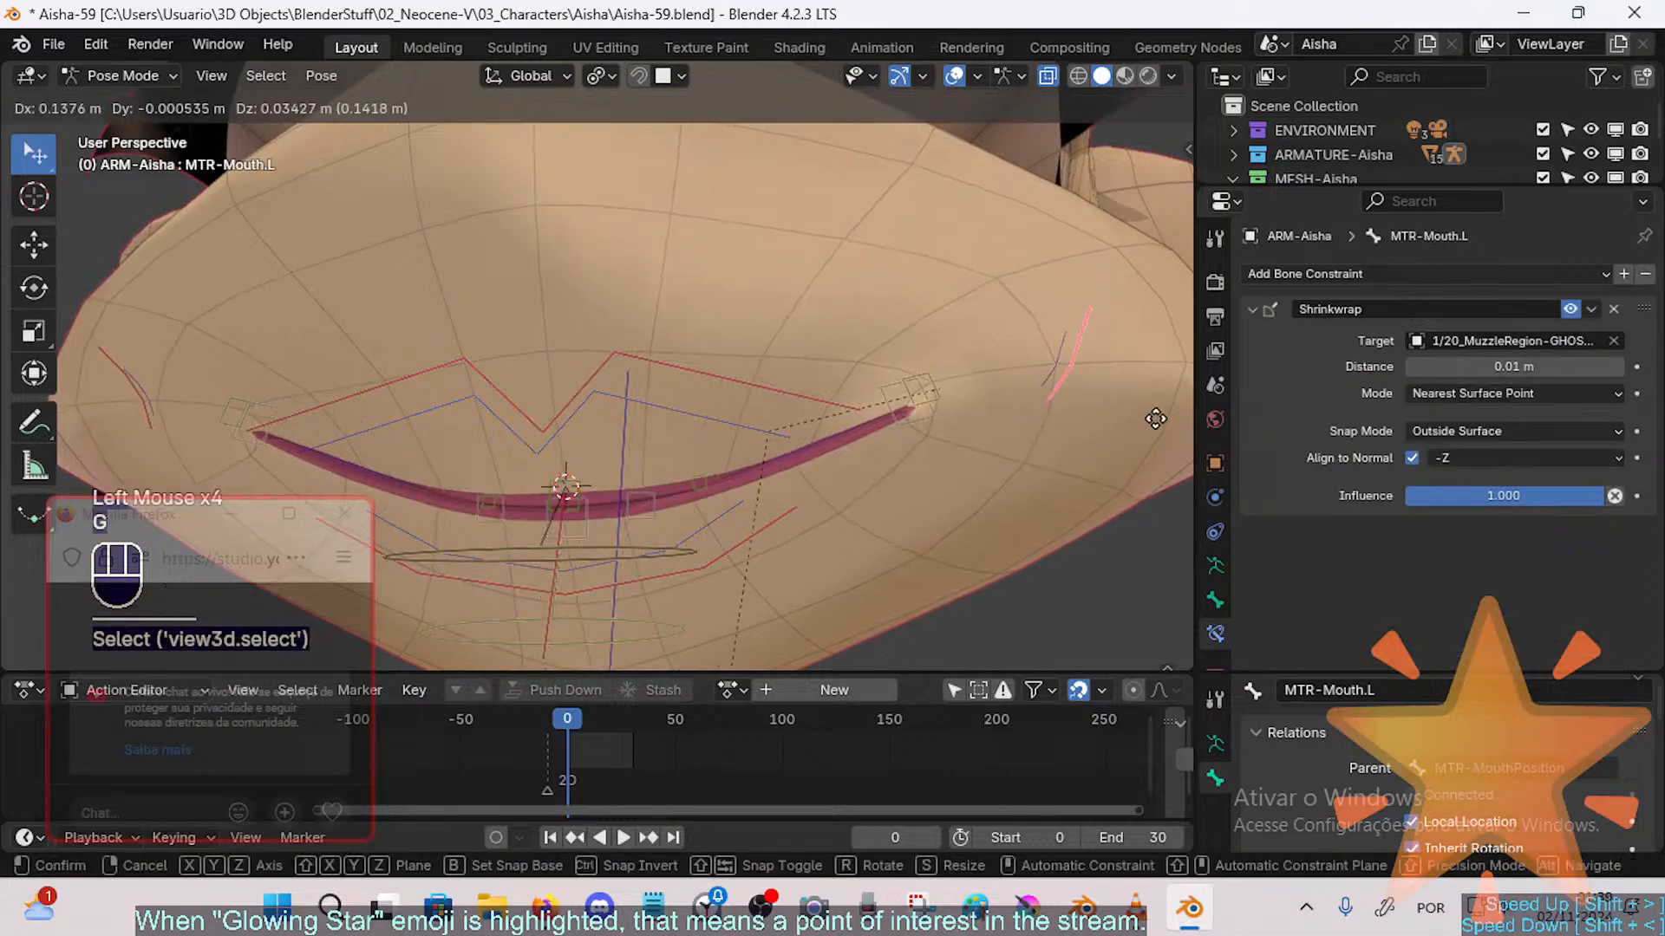
click(1021, 456)
Step: Try CTL-Lips.L farther out and then back inward against the offset MTR-Mouth.L
click(955, 444)
key(g)
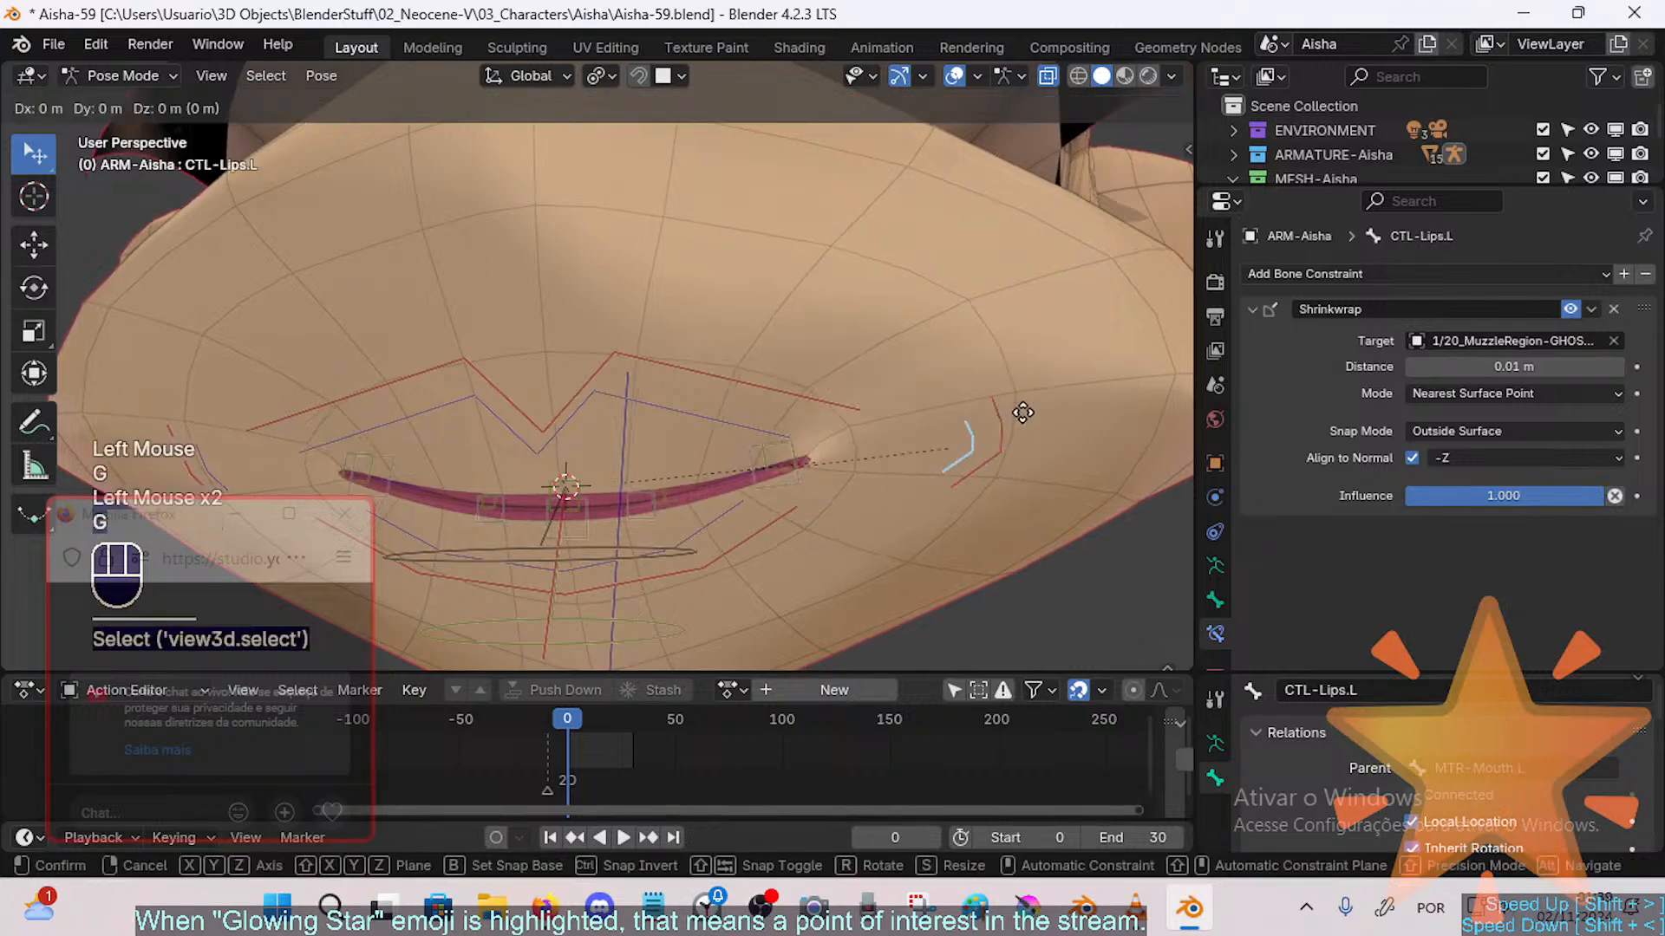
click(916, 446)
key(g)
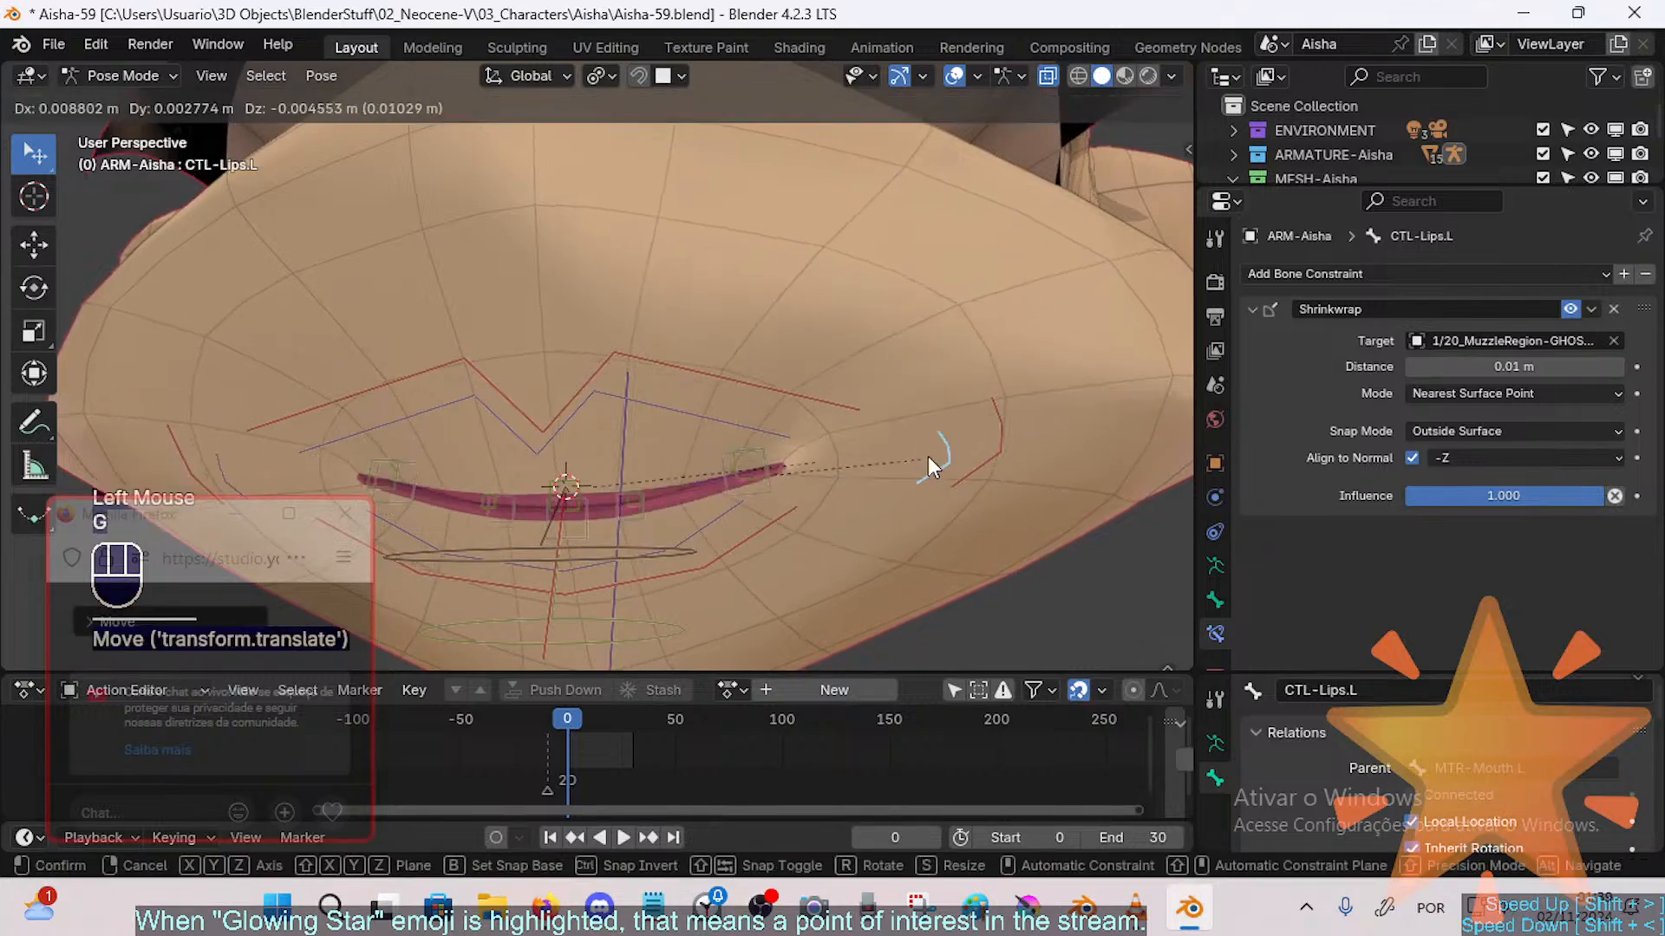
click(927, 456)
Step: Bring MTR-Mouth.L closer to the mouth, and adjust CTL-Lips.L to compare their combined pull on the upper lip
click(1002, 437)
key(g)
click(964, 445)
click(922, 463)
key(g)
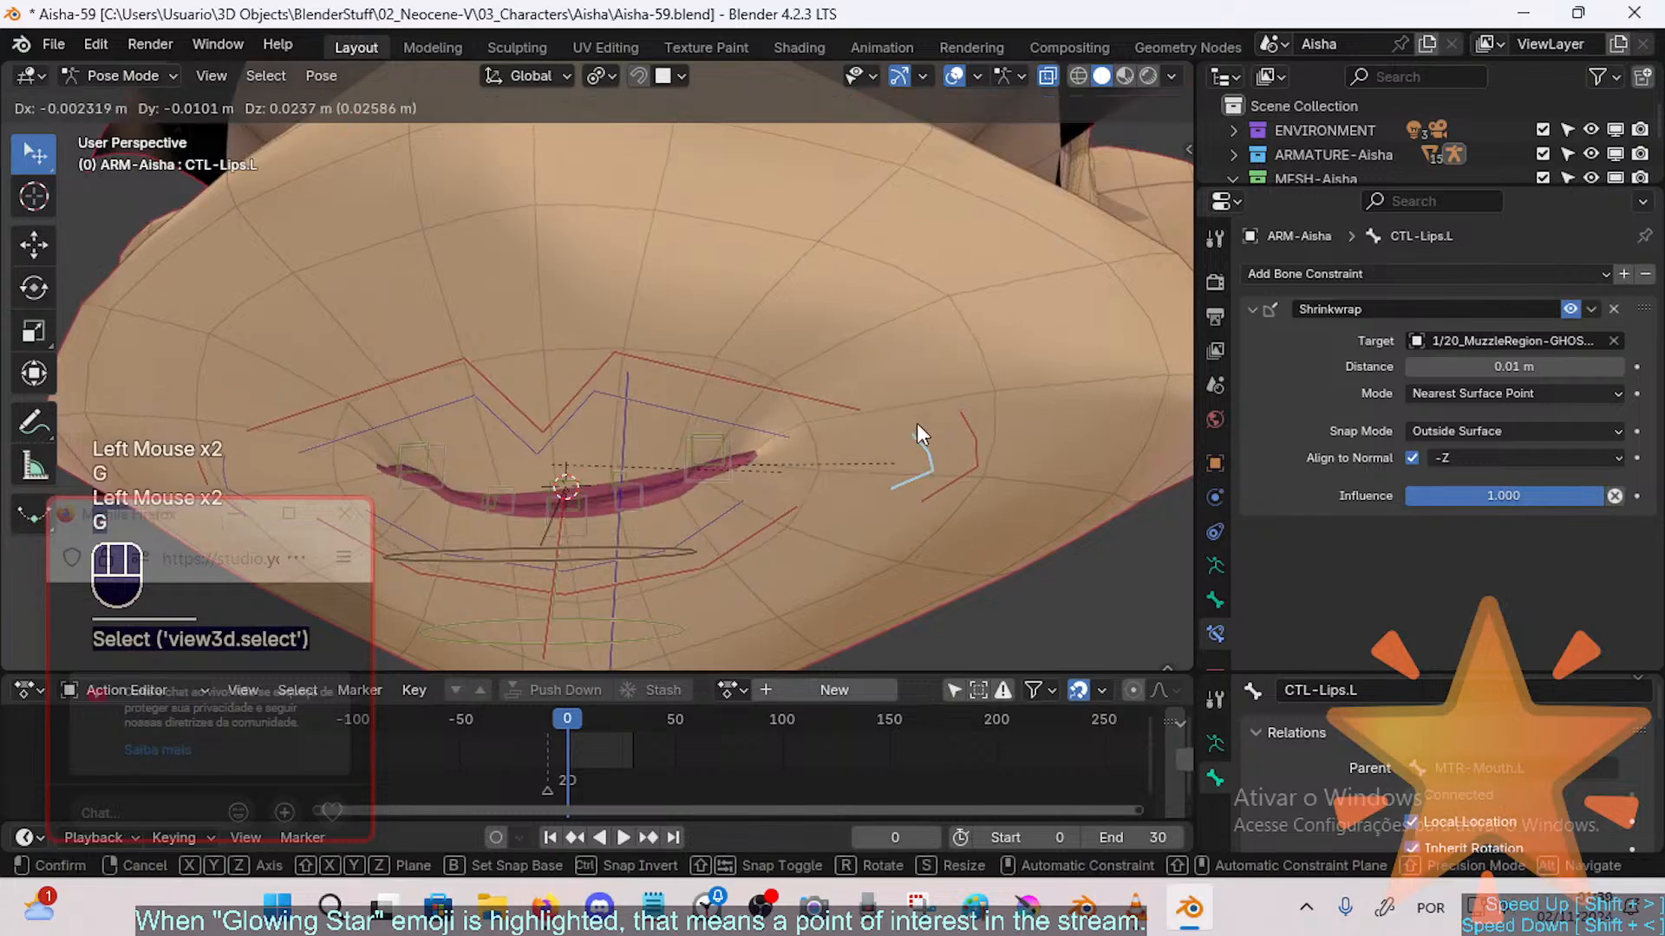
click(902, 470)
Step: Move MTR-Mouth.L outward and up into a smile, and rotate it slightly
click(972, 456)
key(g)
click(1046, 411)
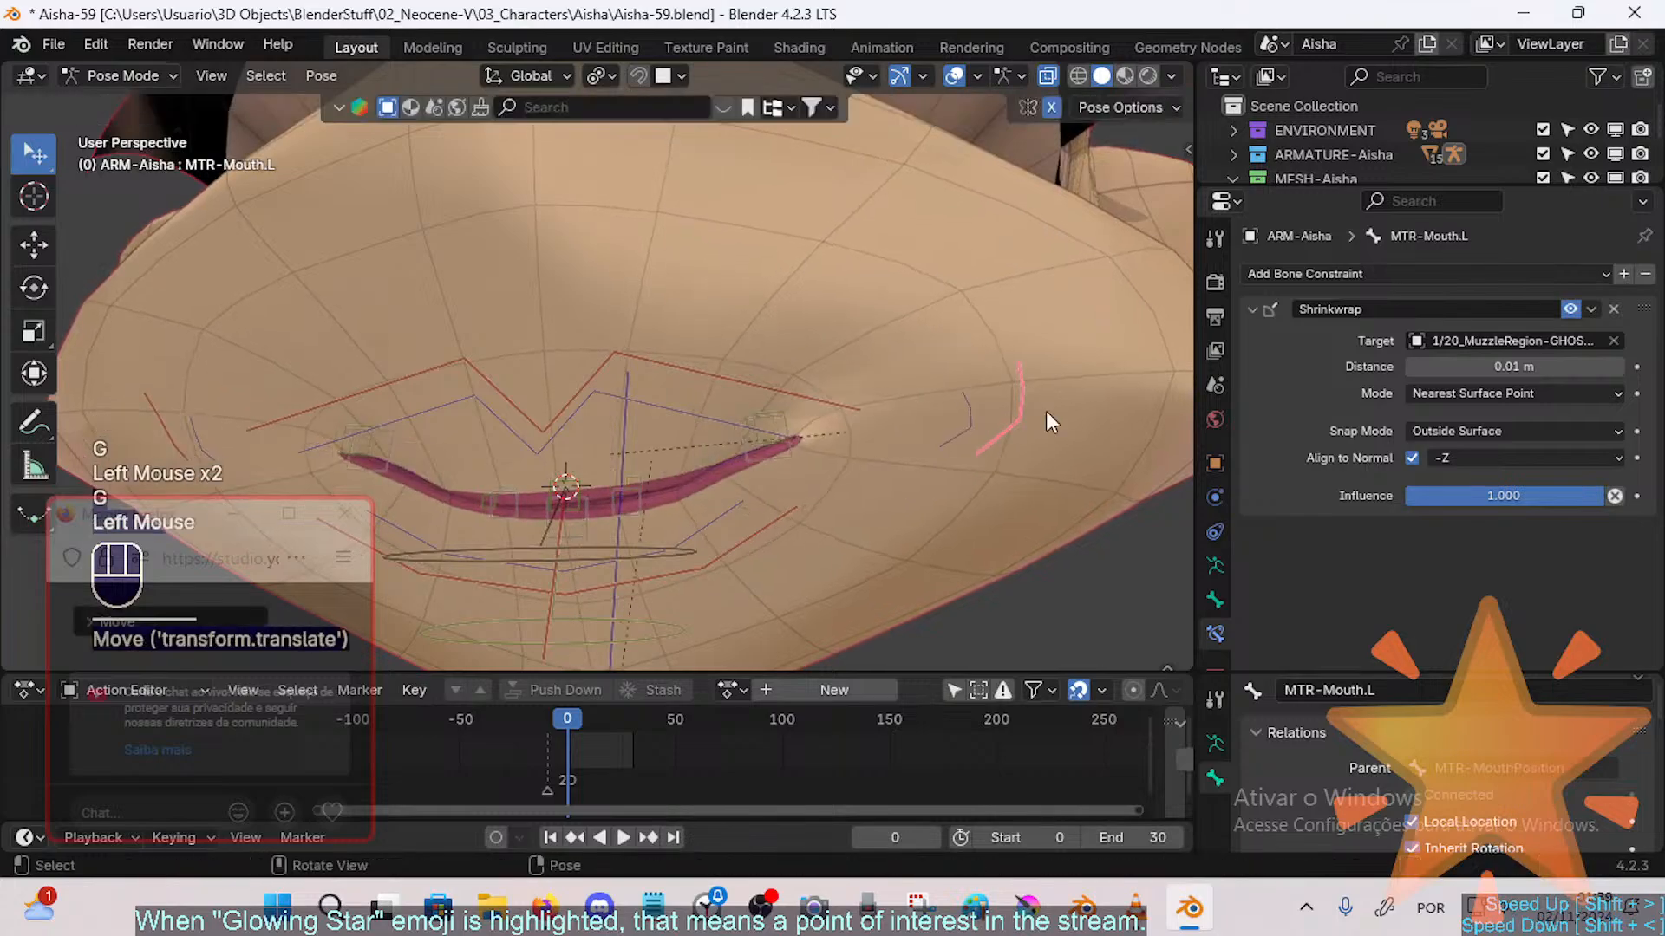
key(r)
click(1048, 390)
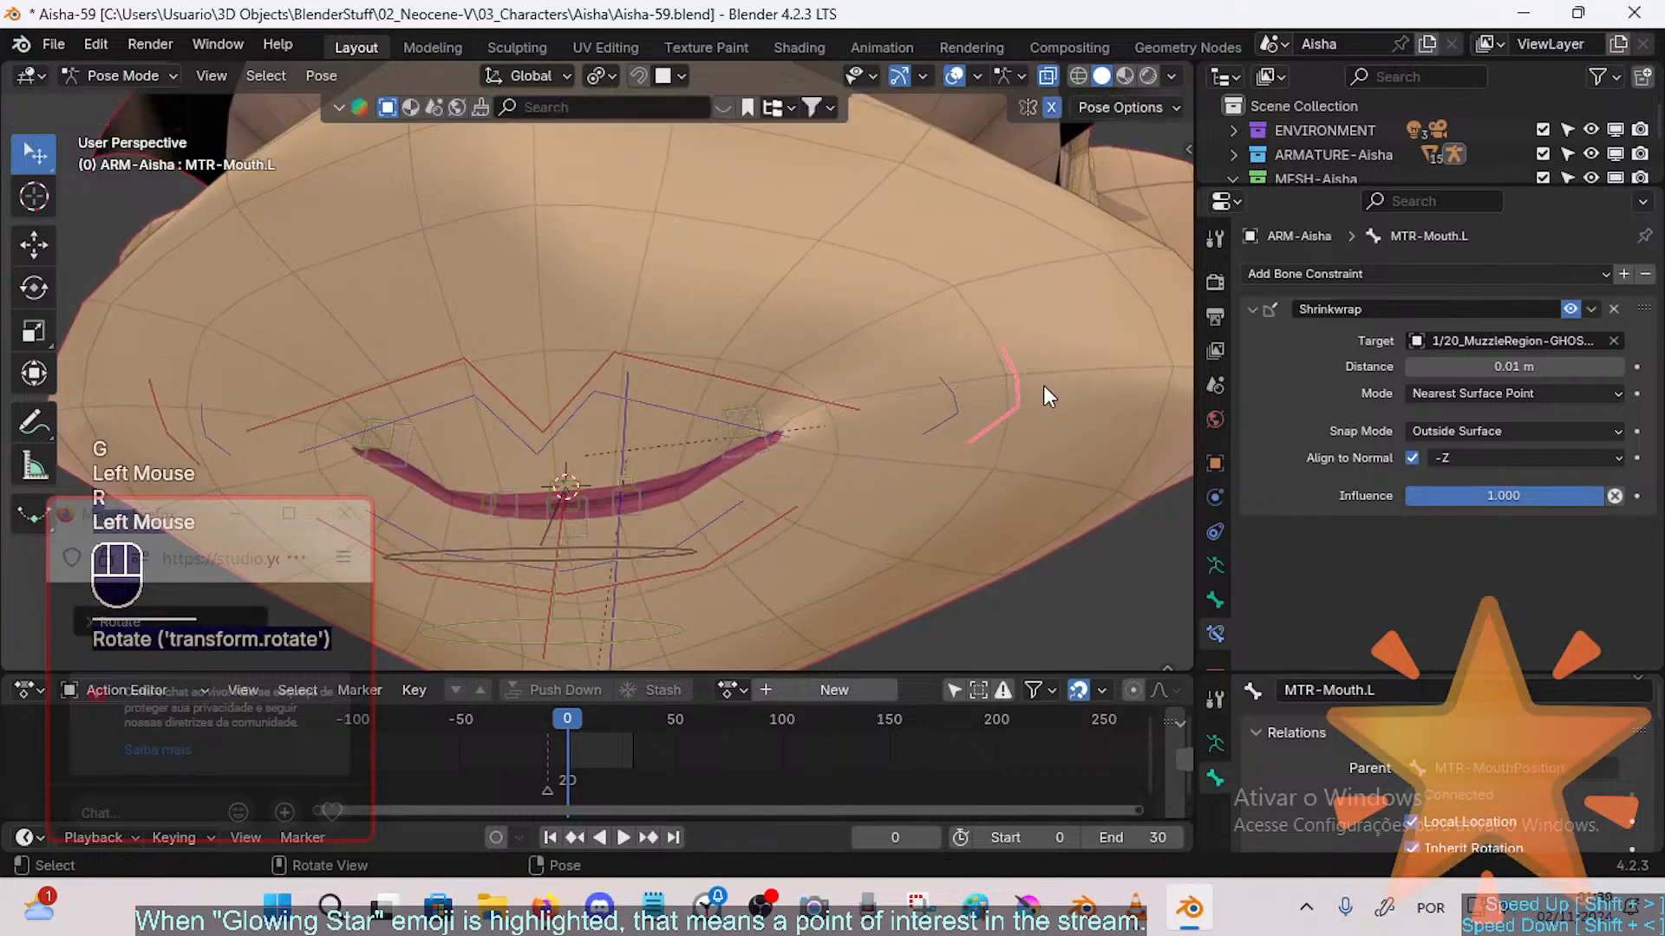
Step: Shift CTL-Lips.L inward and then outward while MTR-Mouth.L stays raised, widening the smile
click(980, 426)
key(g)
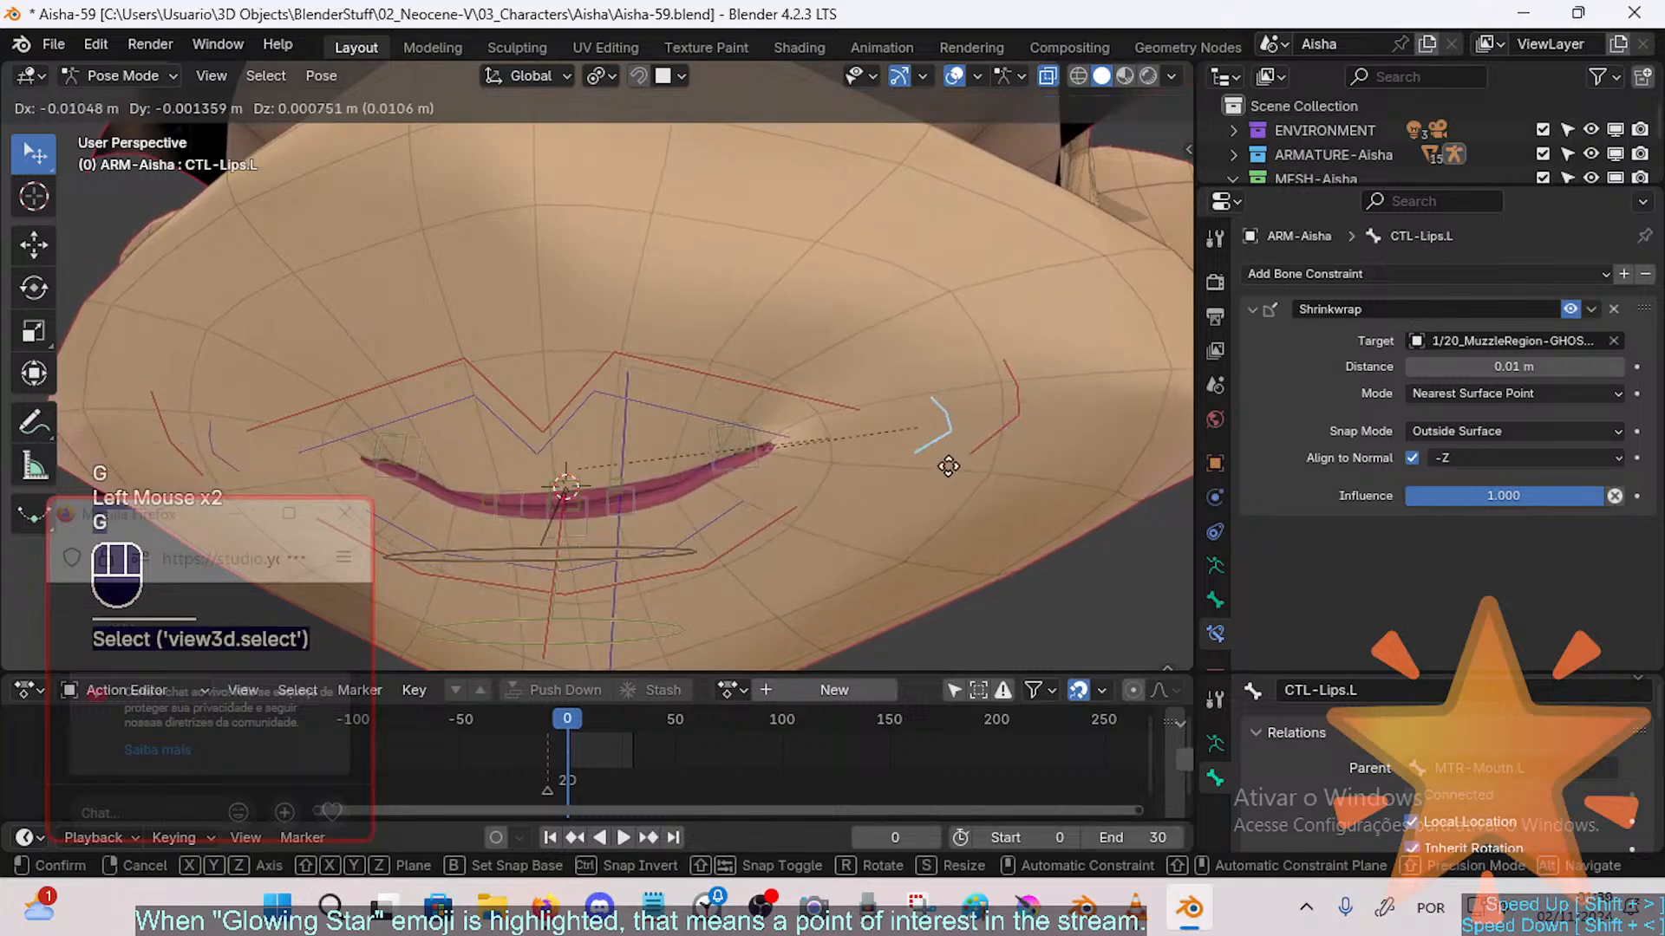
click(943, 460)
key(g)
click(1002, 438)
click(1016, 420)
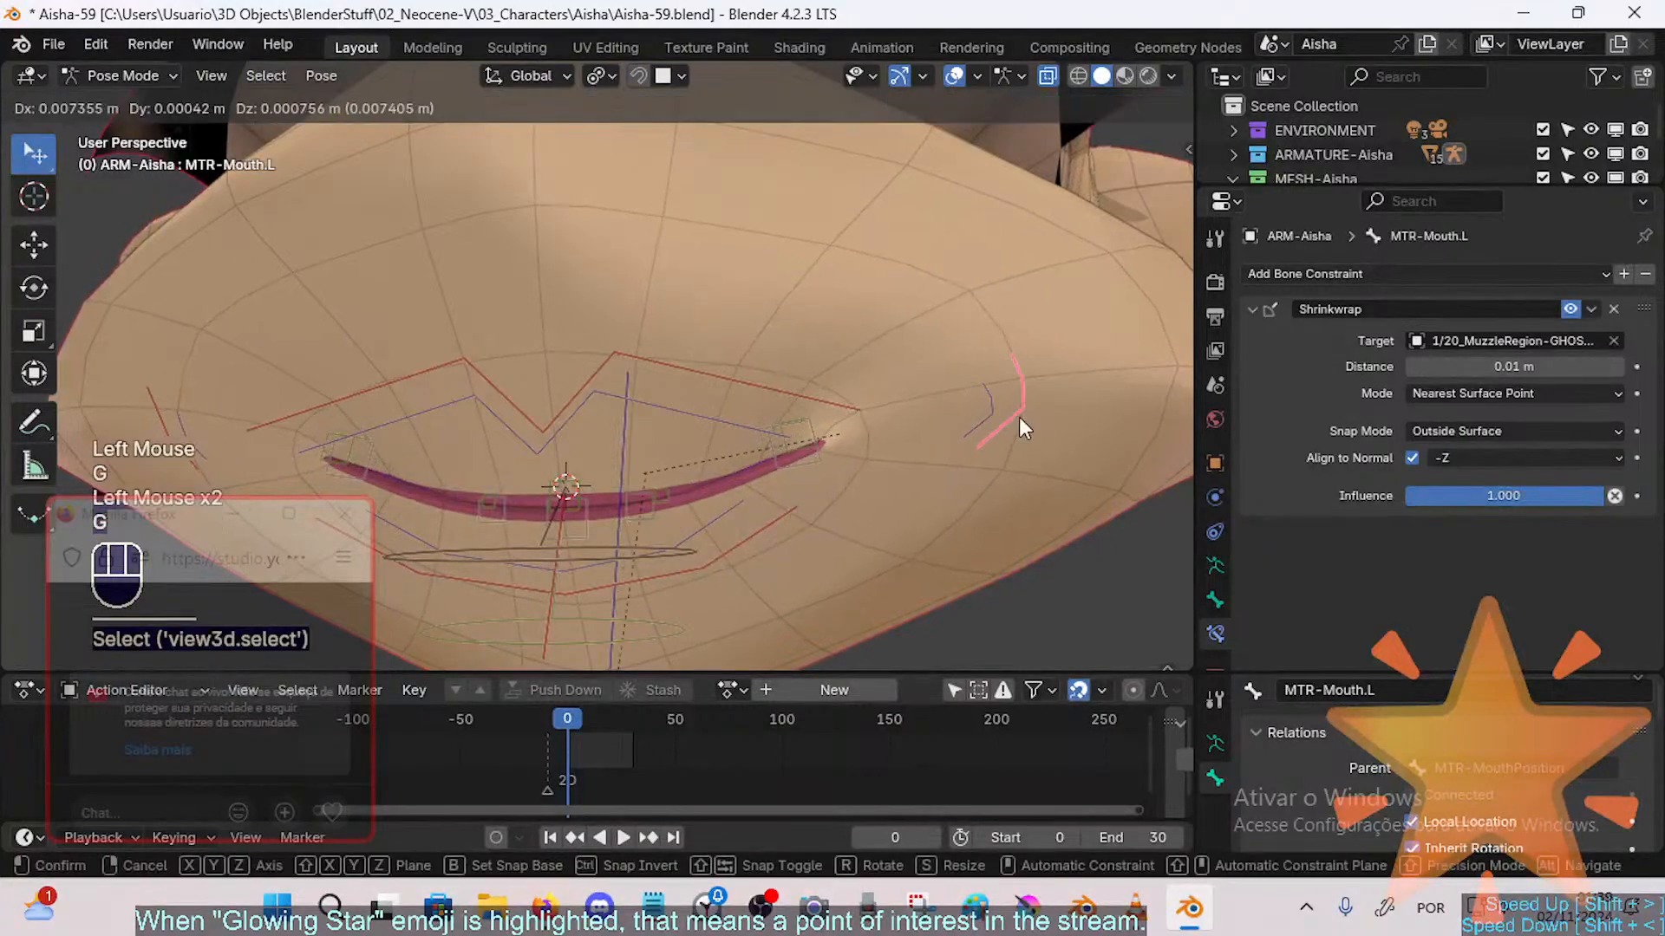
Step: Set the influence of Copy Transforms MTR-Lip.L on TWK-MAP-LipTop.L to 0.732, and clear the pose of all bones
click(768, 513)
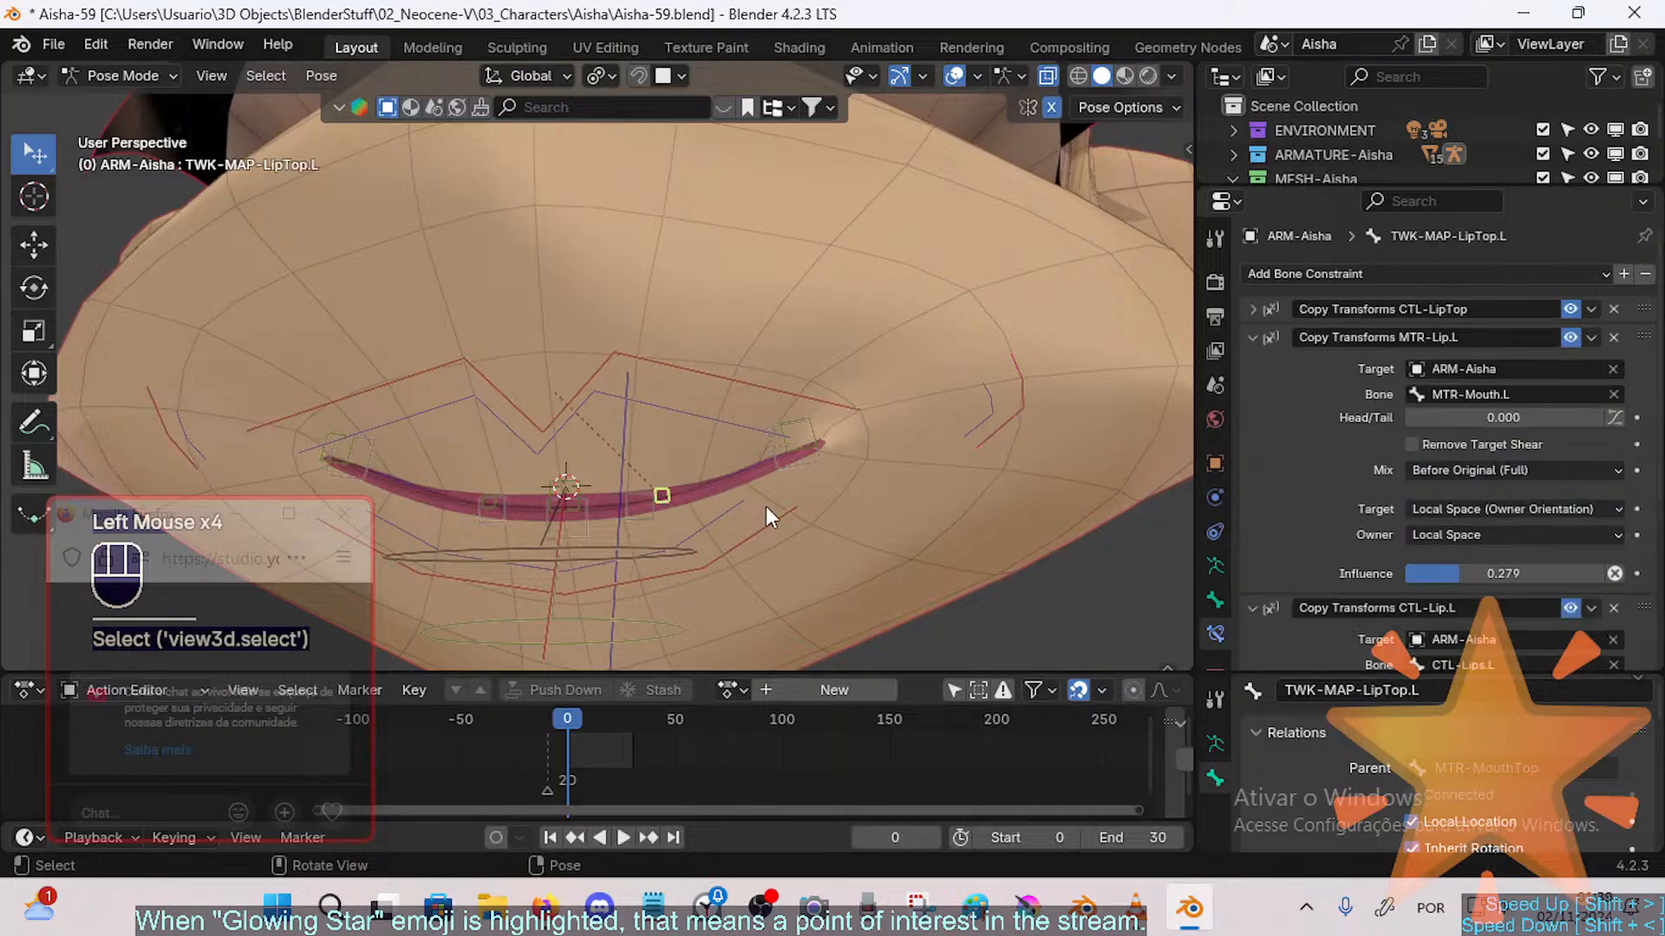
scroll(1457, 494, down, 2)
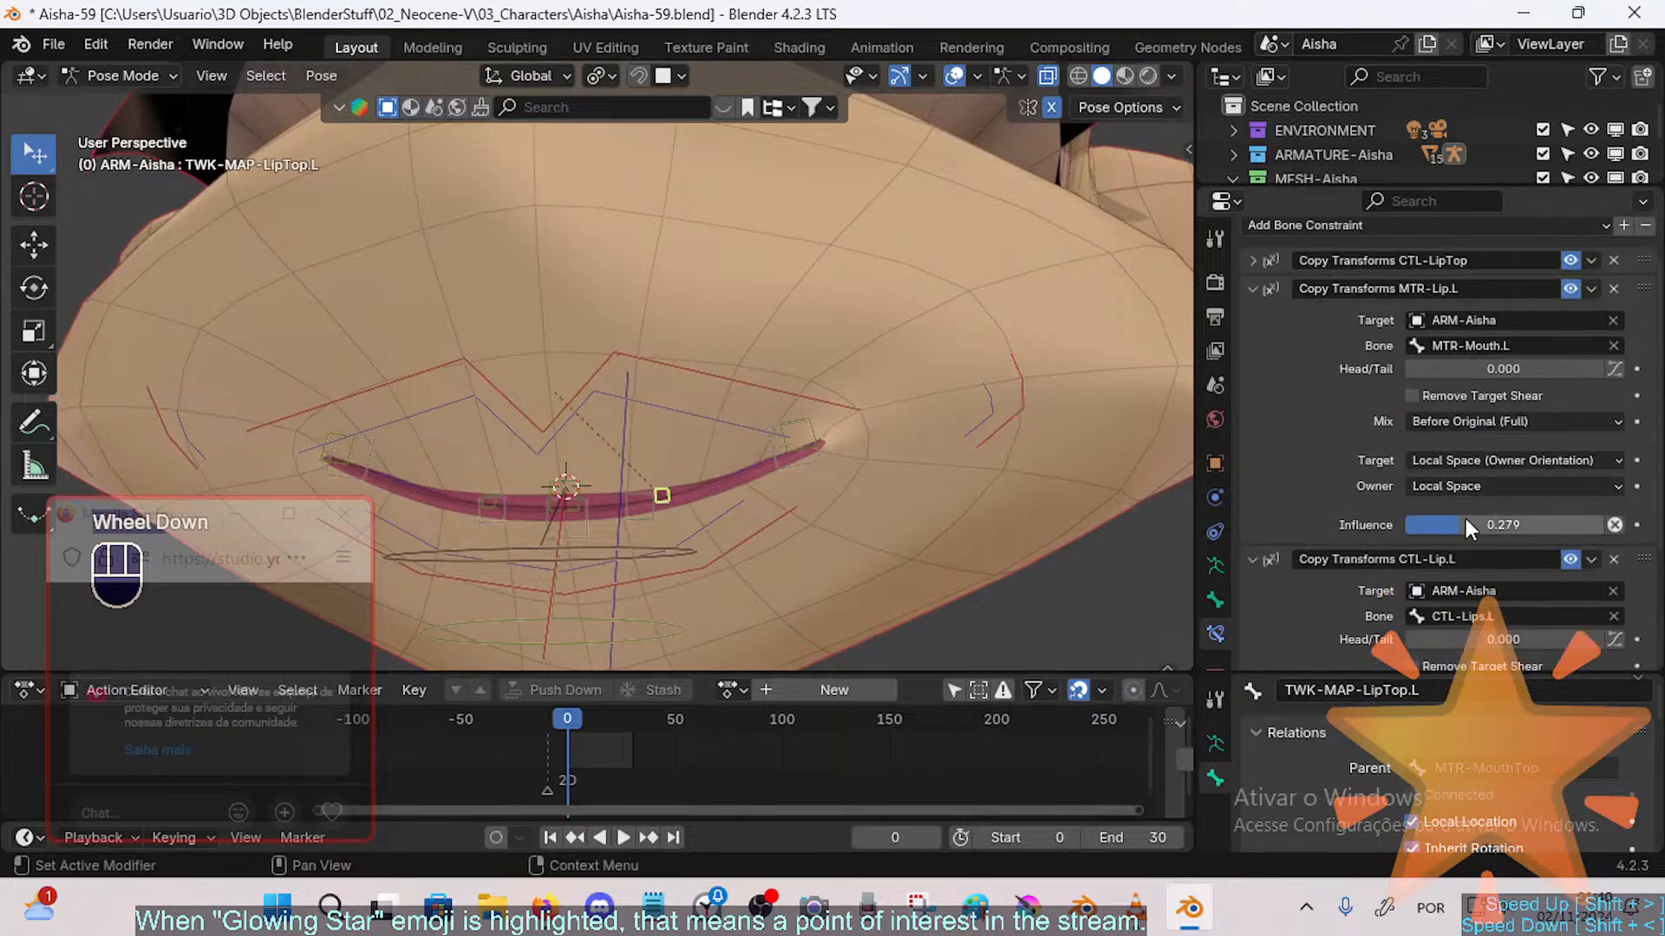
drag(1459, 522, 1550, 525)
key(a)
key(alt+q)
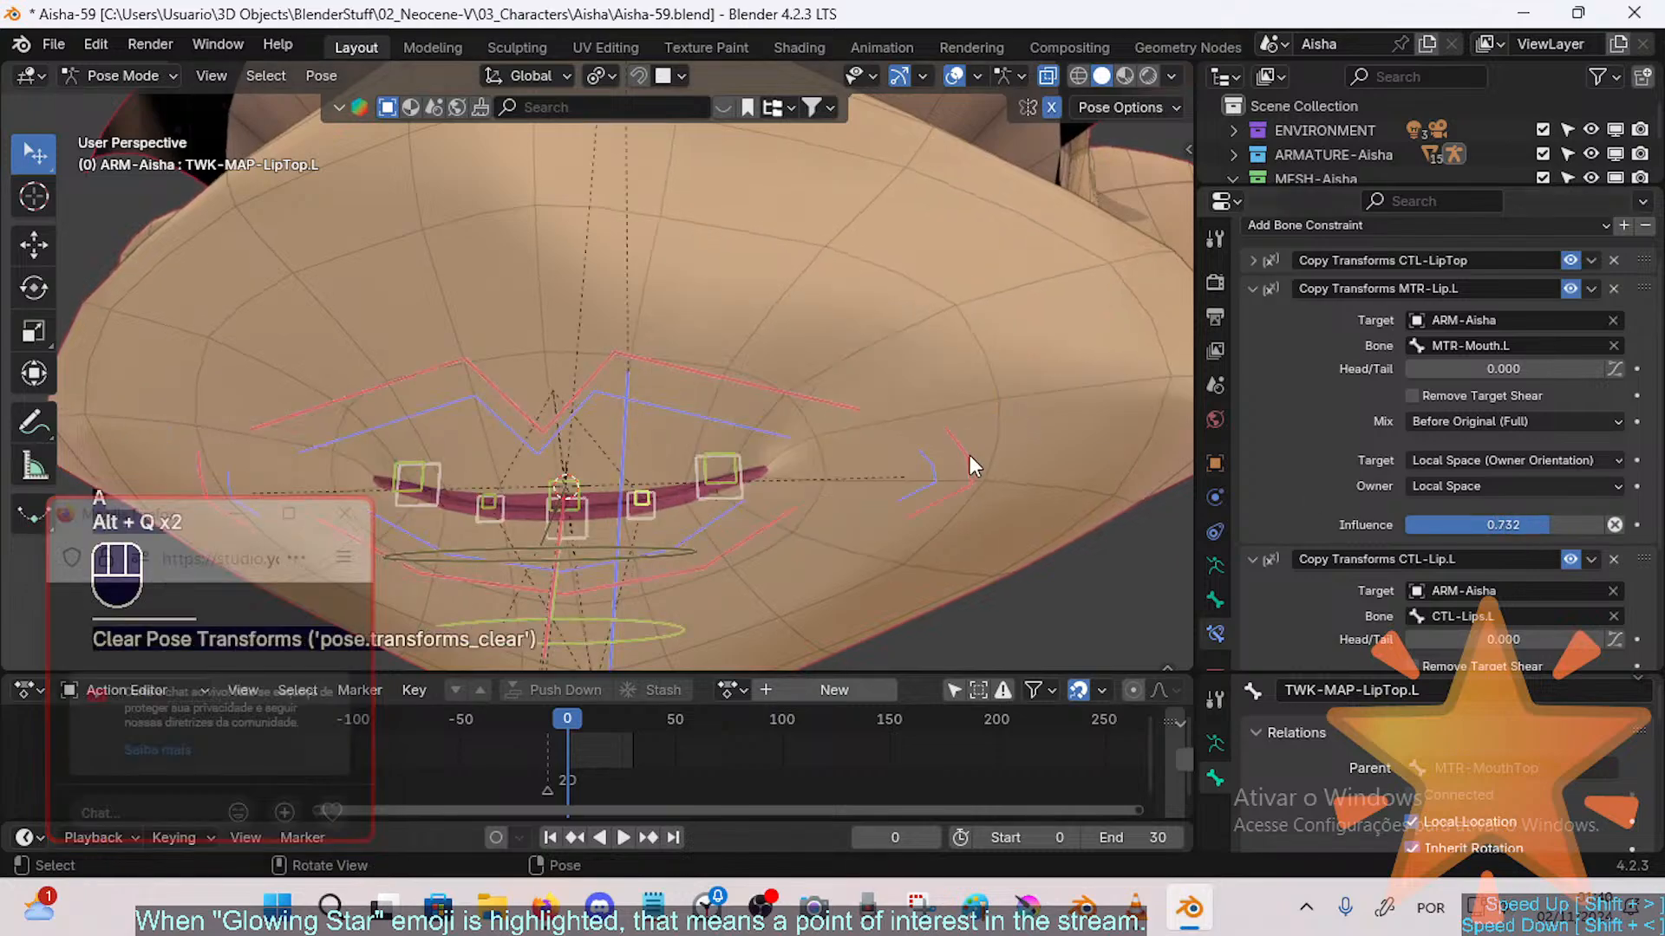
Step: Move MTR-Mouth.L about 0.08 m outward and up, and pull CTL-Lips.L back inward to test the new influence
click(969, 457)
key(g)
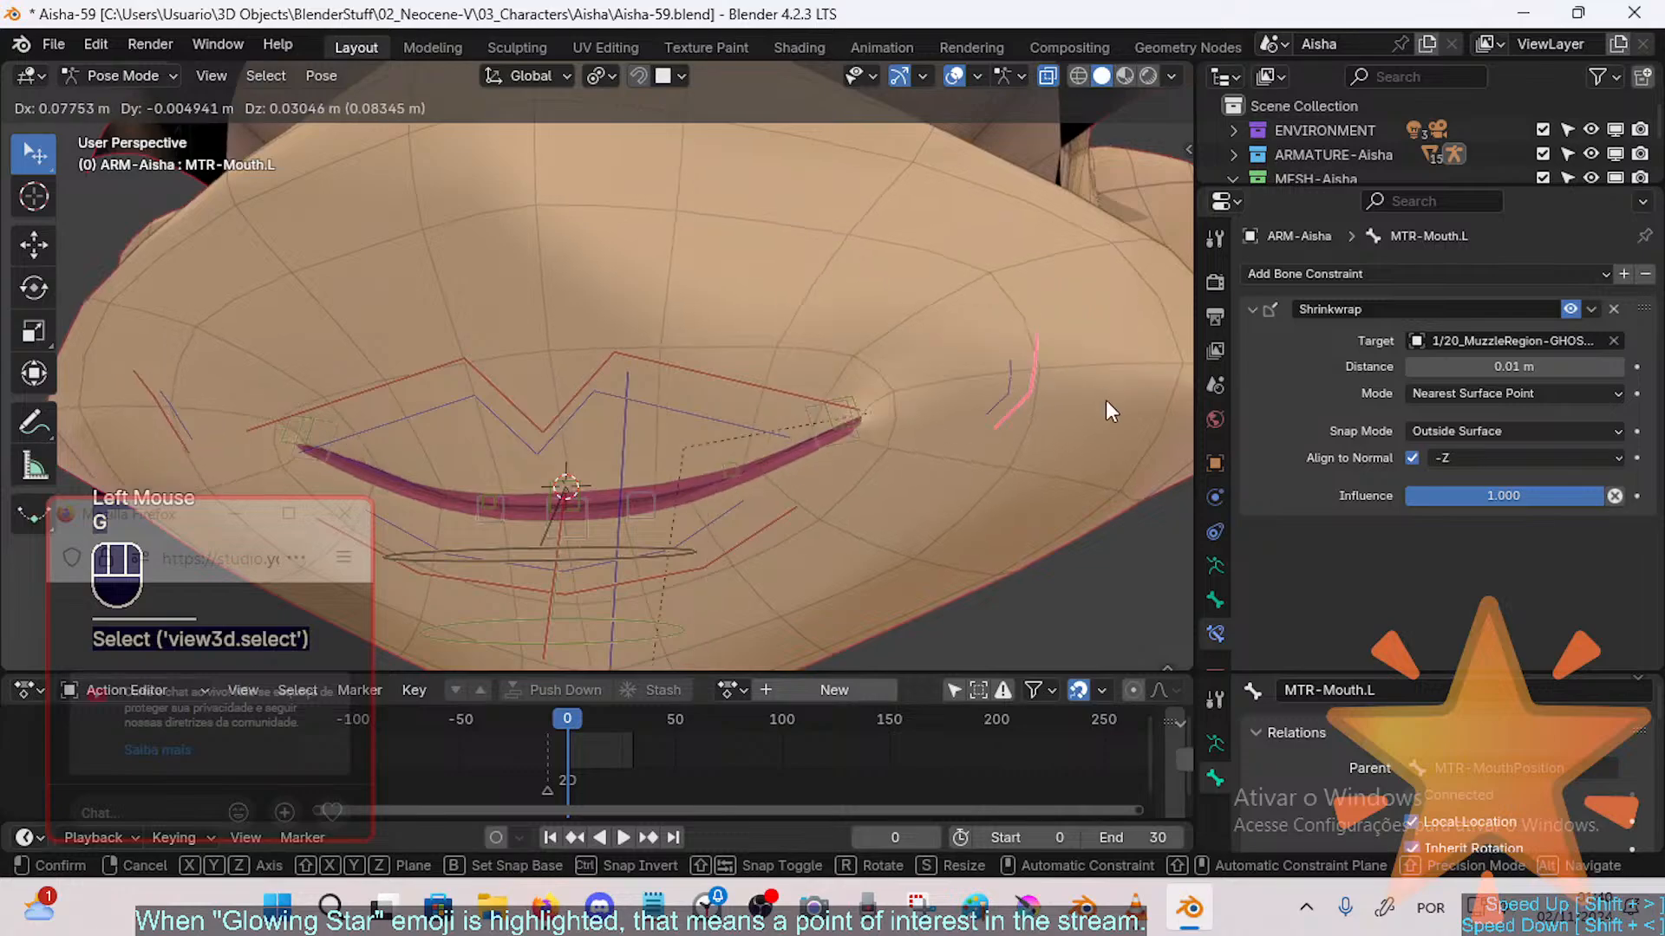
click(1011, 375)
click(1002, 390)
key(g)
click(901, 425)
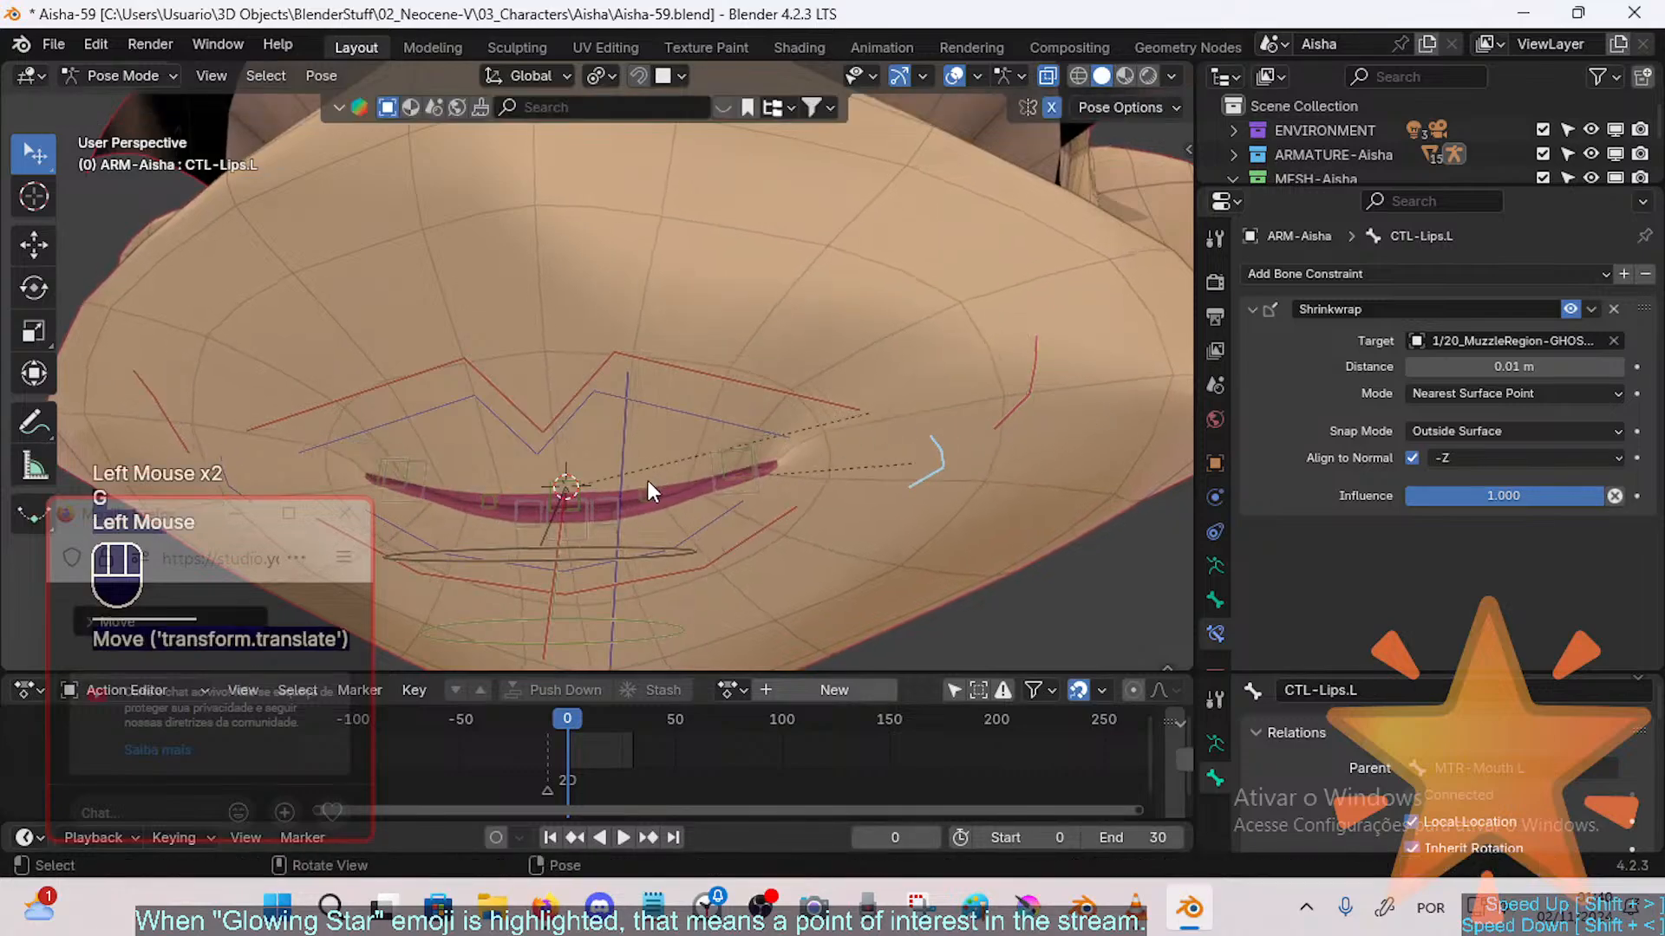
Step: Set the influence of TWK-MAP-LipTop.L's Copy Transforms CTL-Lip.L constraint to 0.411, and clear the pose transforms of all bones
click(650, 490)
scroll(1314, 459, down, 3)
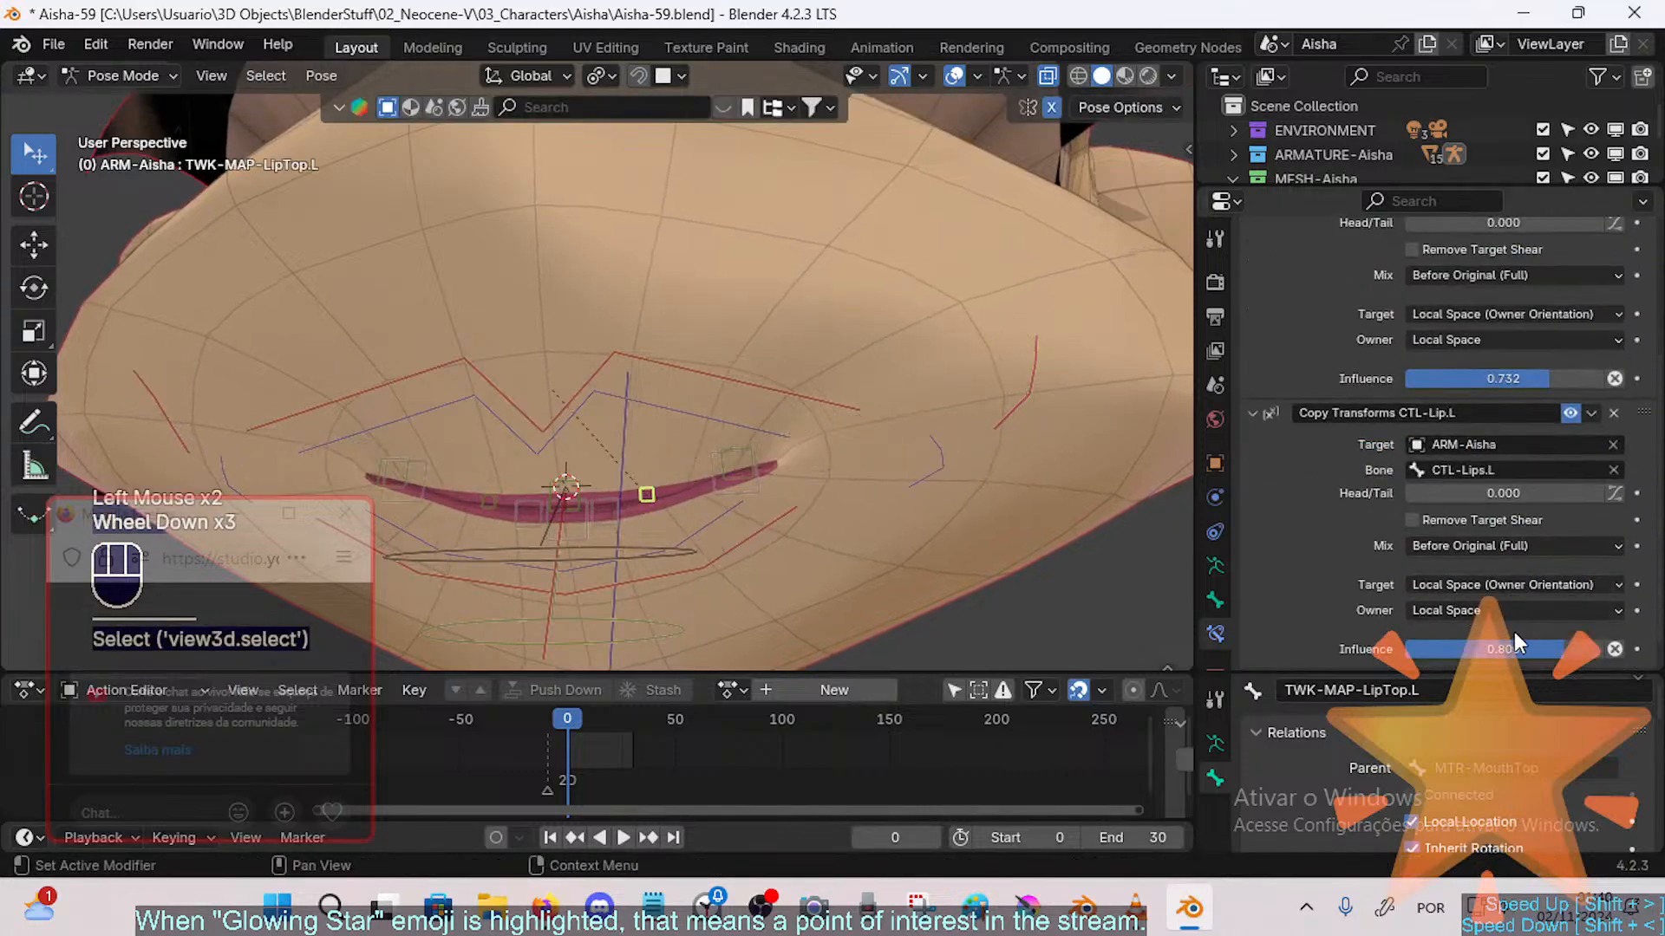
drag(1514, 642, 1444, 641)
key(a)
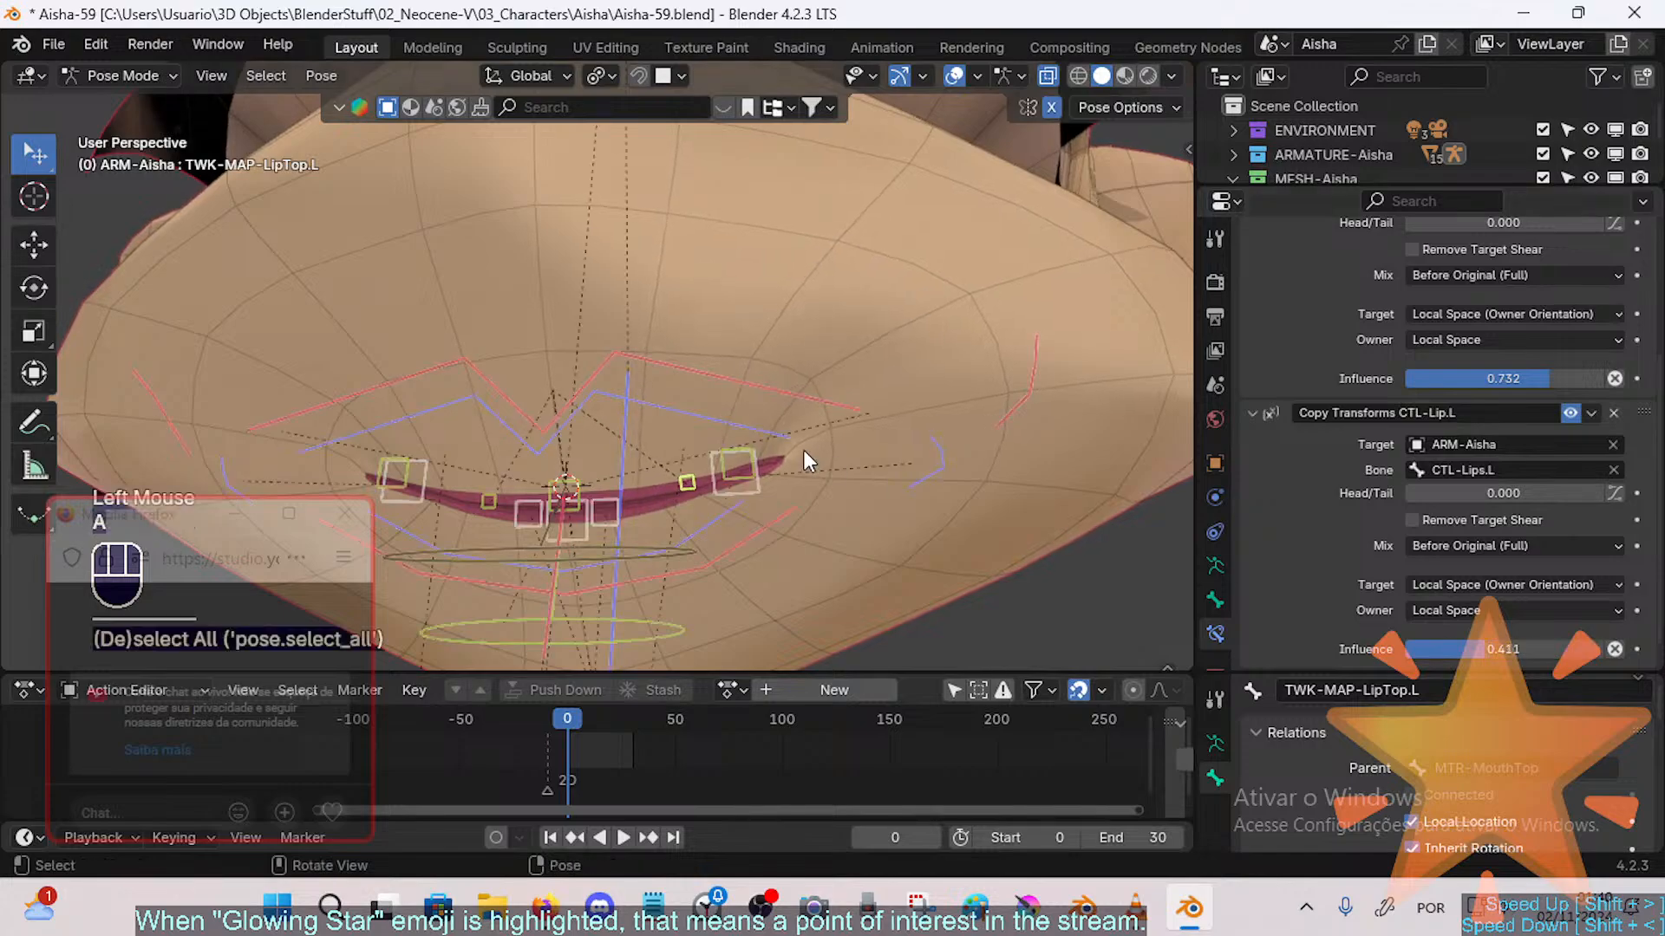
key(alt+q)
key(alt+q)
Step: Test the mouth corner by moving the CTL-Lips.L and MTR-Mouth.L controls up and outward, and pull CTL-Lips.L slightly back
click(928, 472)
key(g)
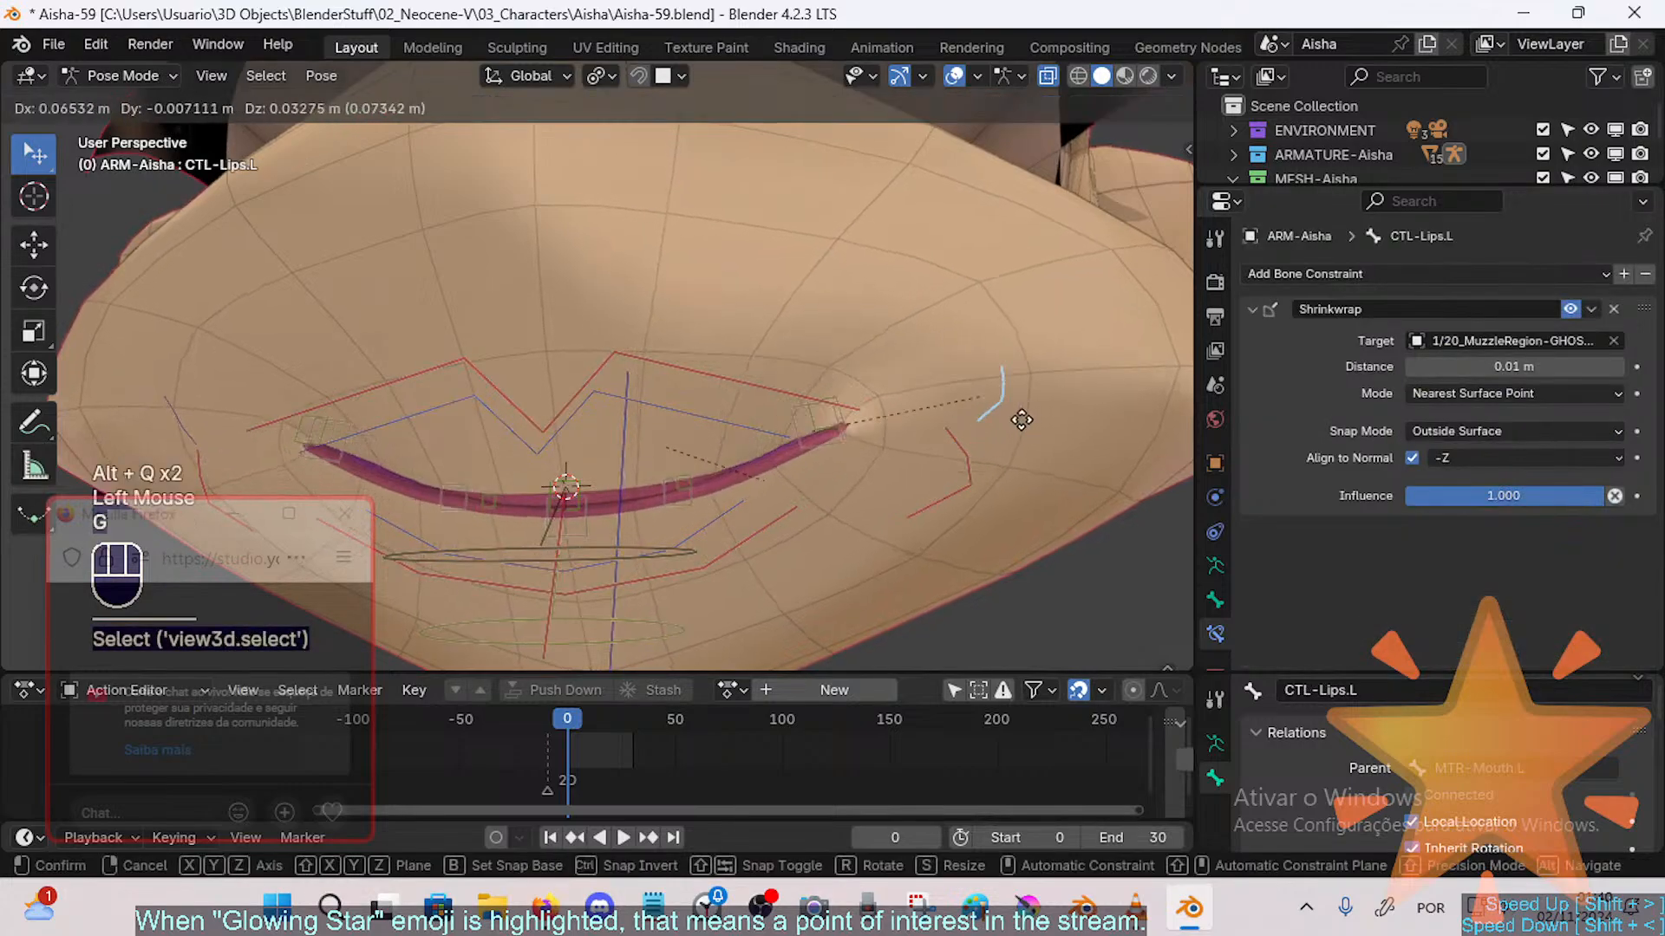
click(963, 453)
click(971, 452)
key(g)
click(1043, 336)
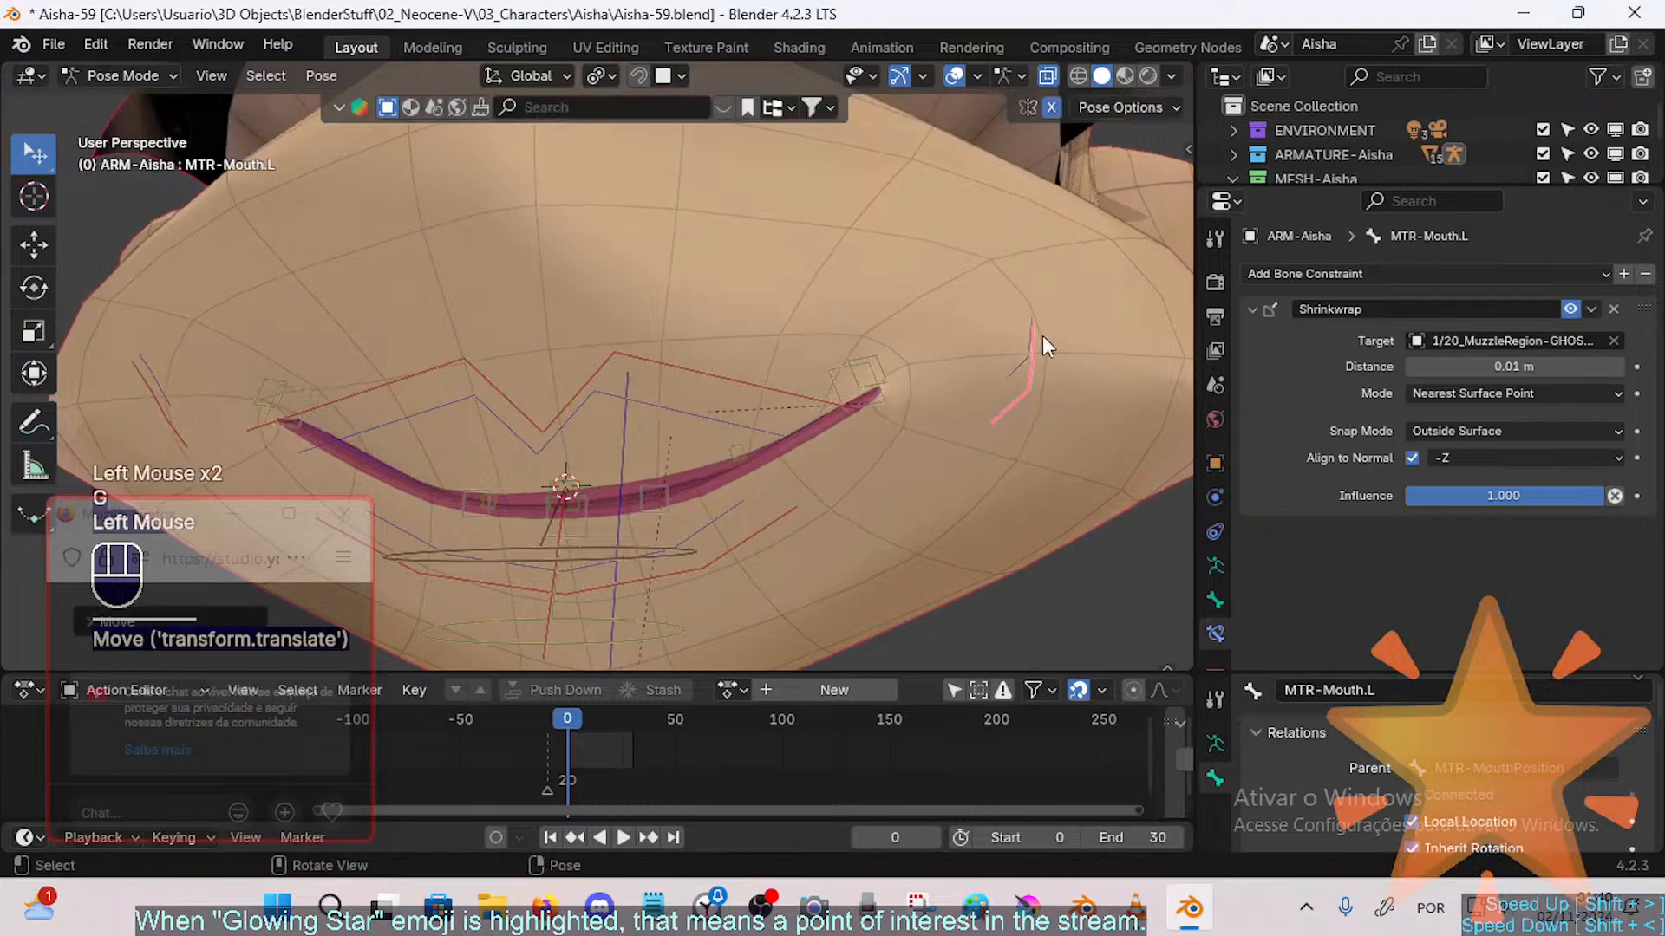
click(1023, 331)
key(g)
click(1028, 420)
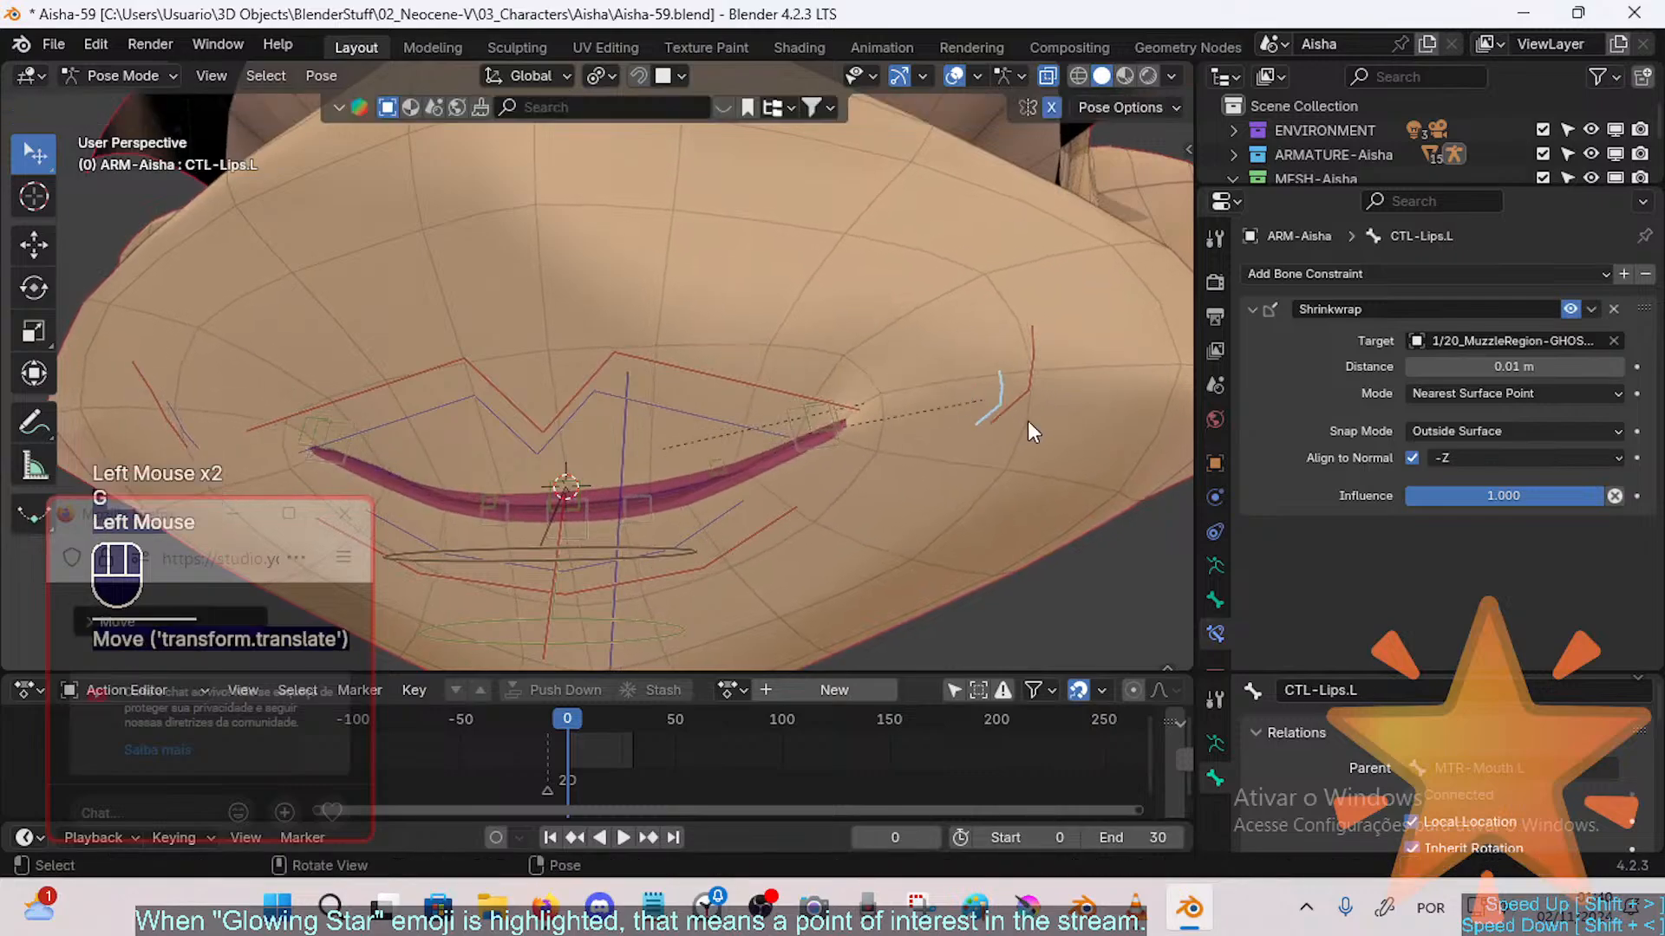
Step: Test rotating and moving CTL-Lips.L, and reset the pose transforms of all bones
key(r)
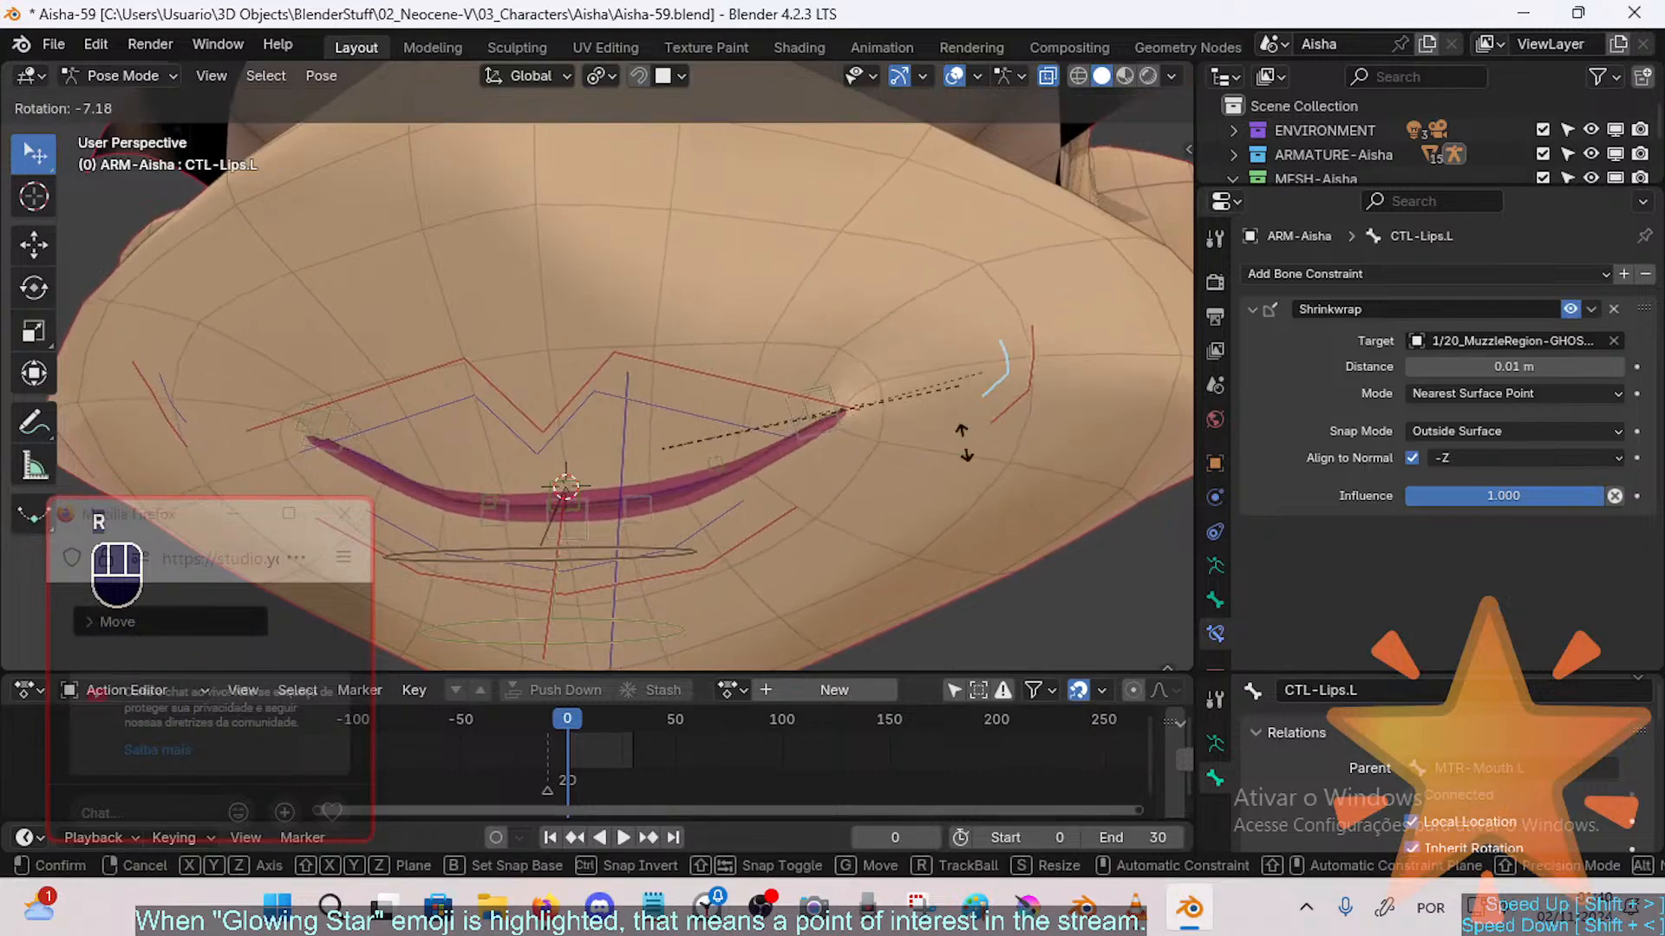
click(958, 476)
key(g)
click(921, 491)
key(a)
key(alt+q)
key(alt+q)
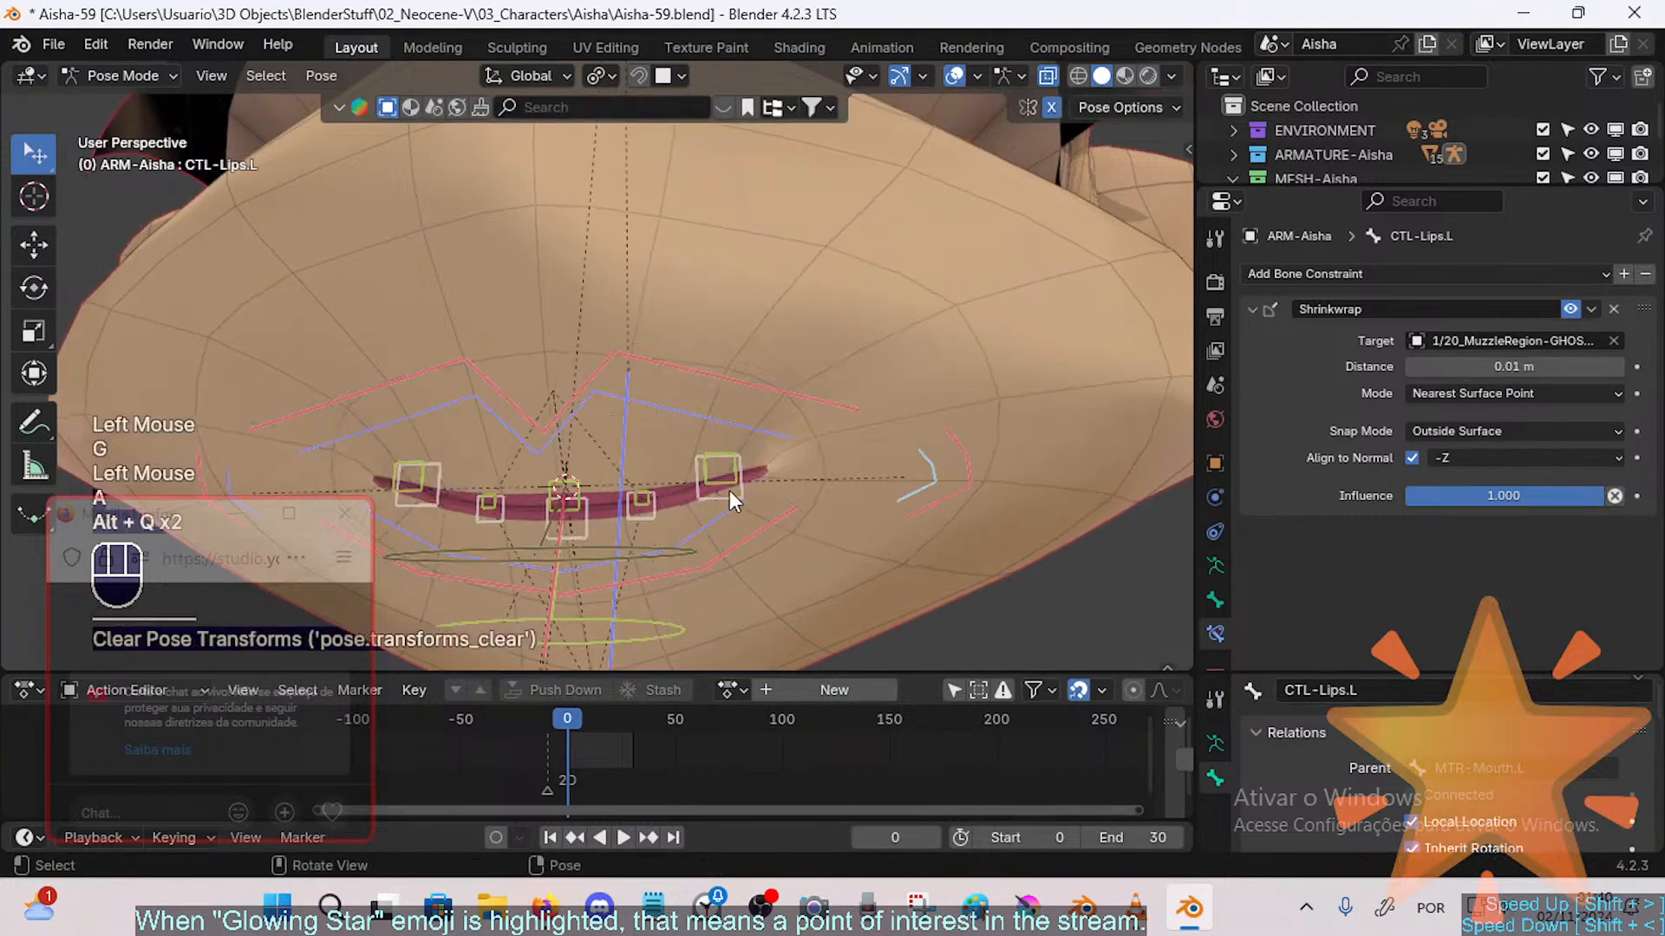
Step: Move MTR-Mouth.L up and outward and shift CTL-Lips.L inward to pose the mouth corner for testing
click(924, 479)
click(973, 460)
key(g)
click(1088, 336)
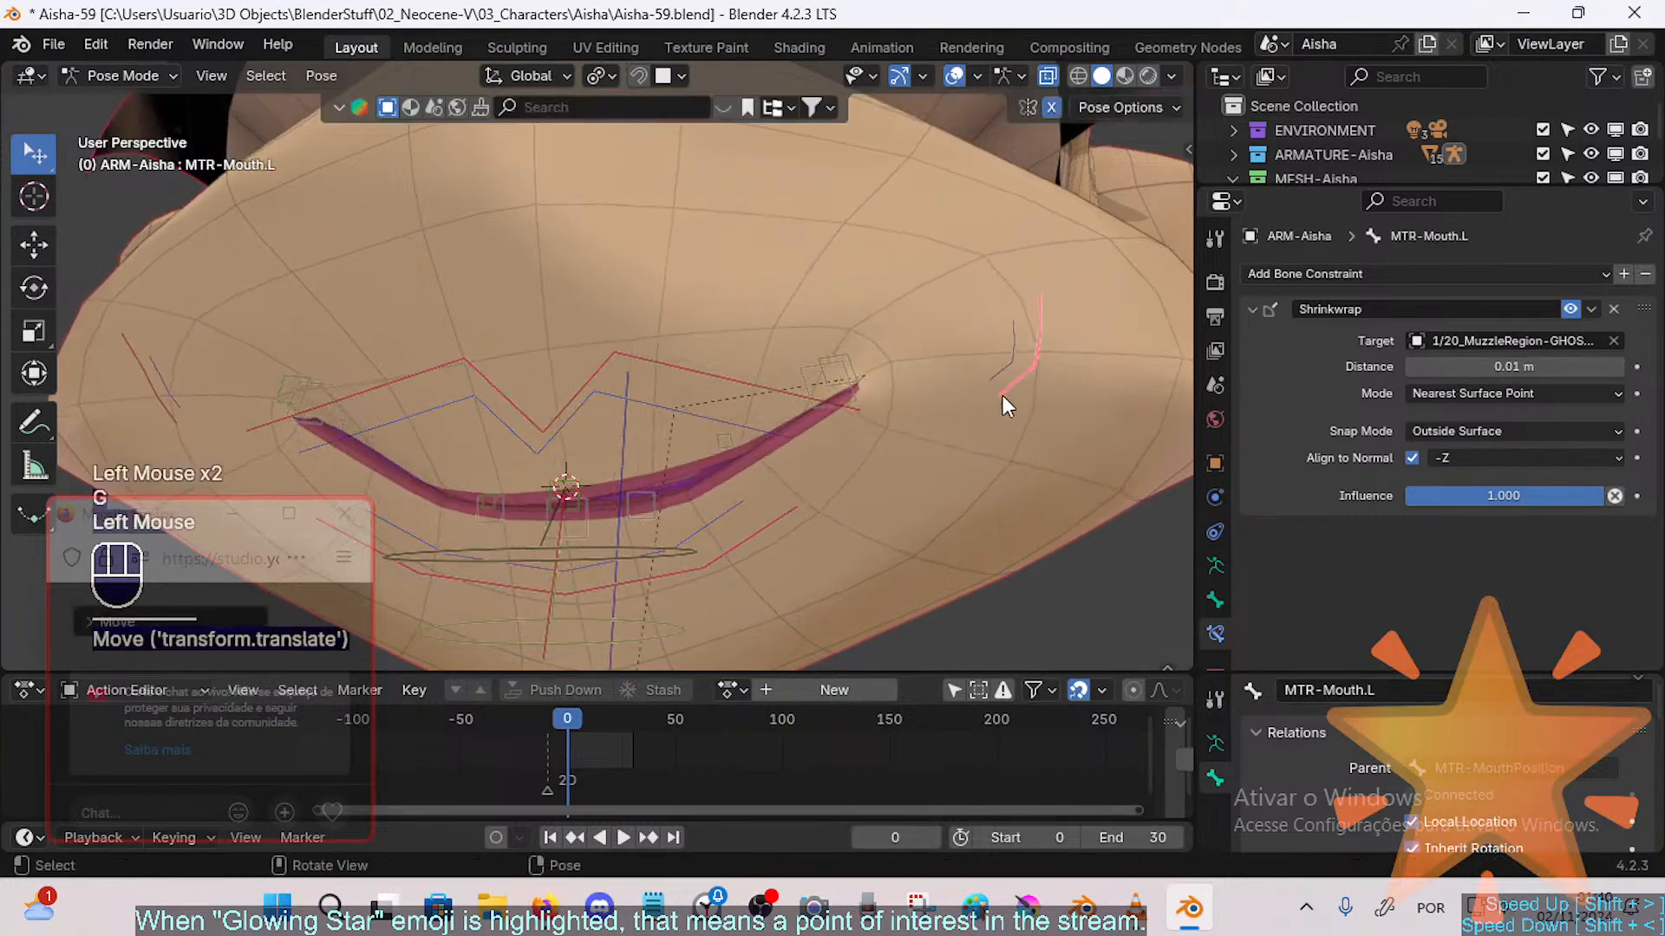
click(1010, 384)
key(g)
click(777, 462)
Step: Try several Mix modes on TWK-MAP-LipTop.L's Copy Transforms MTR-Lip.L constraint and return it to Before Original (Full)
click(707, 466)
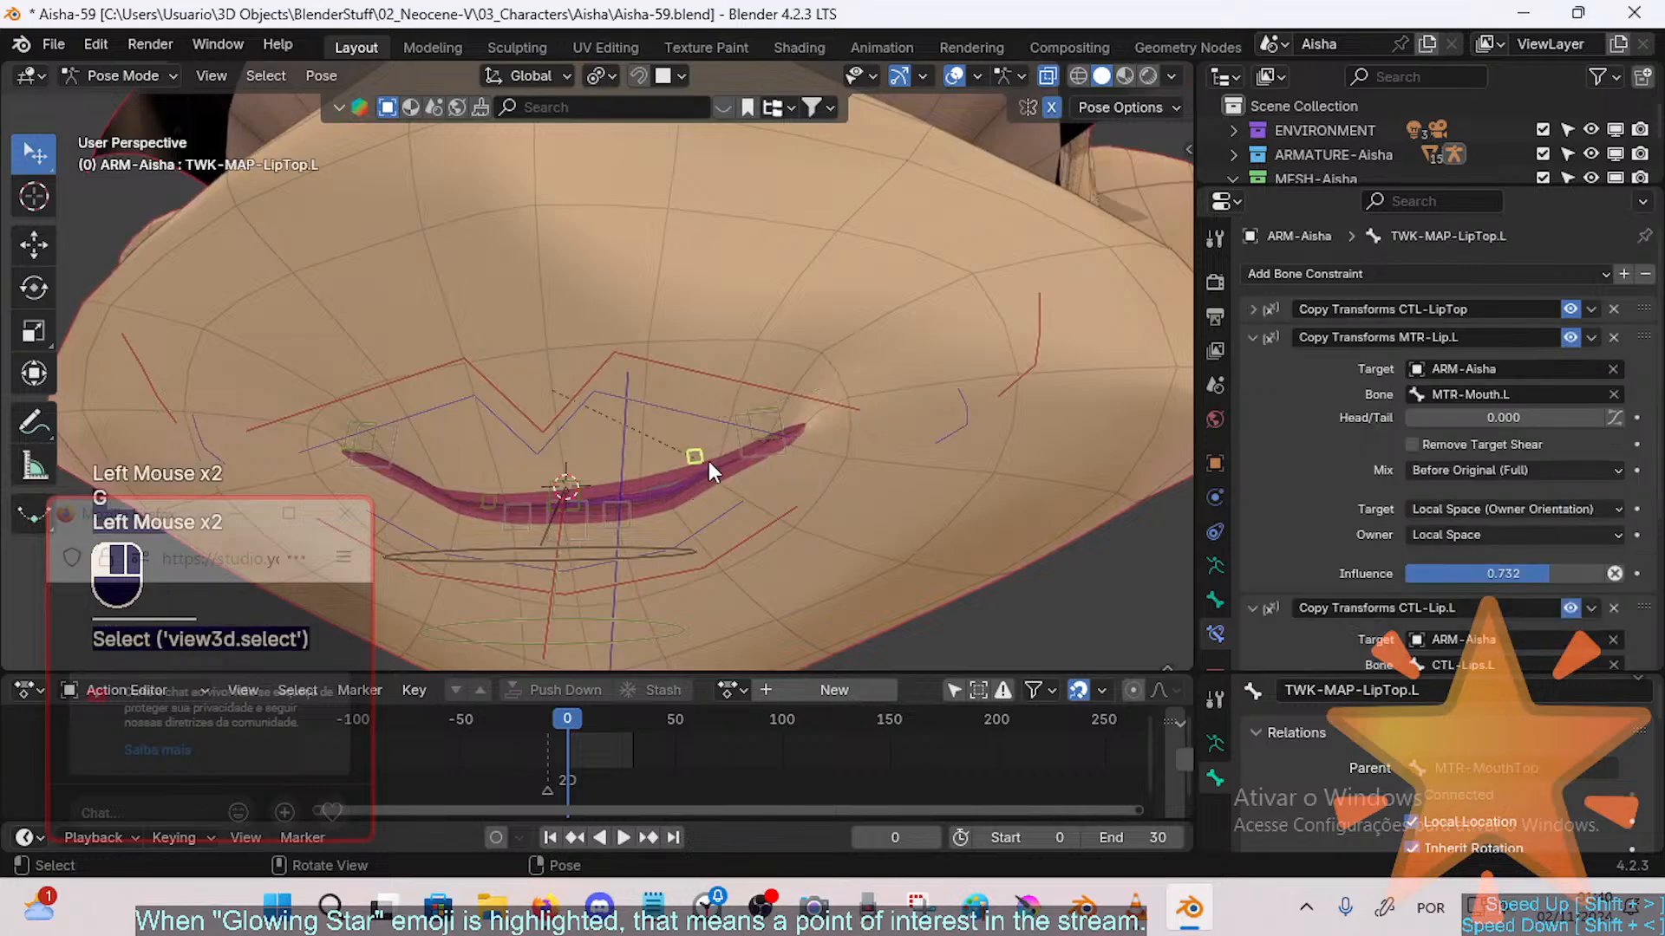
scroll(1460, 534, down, 3)
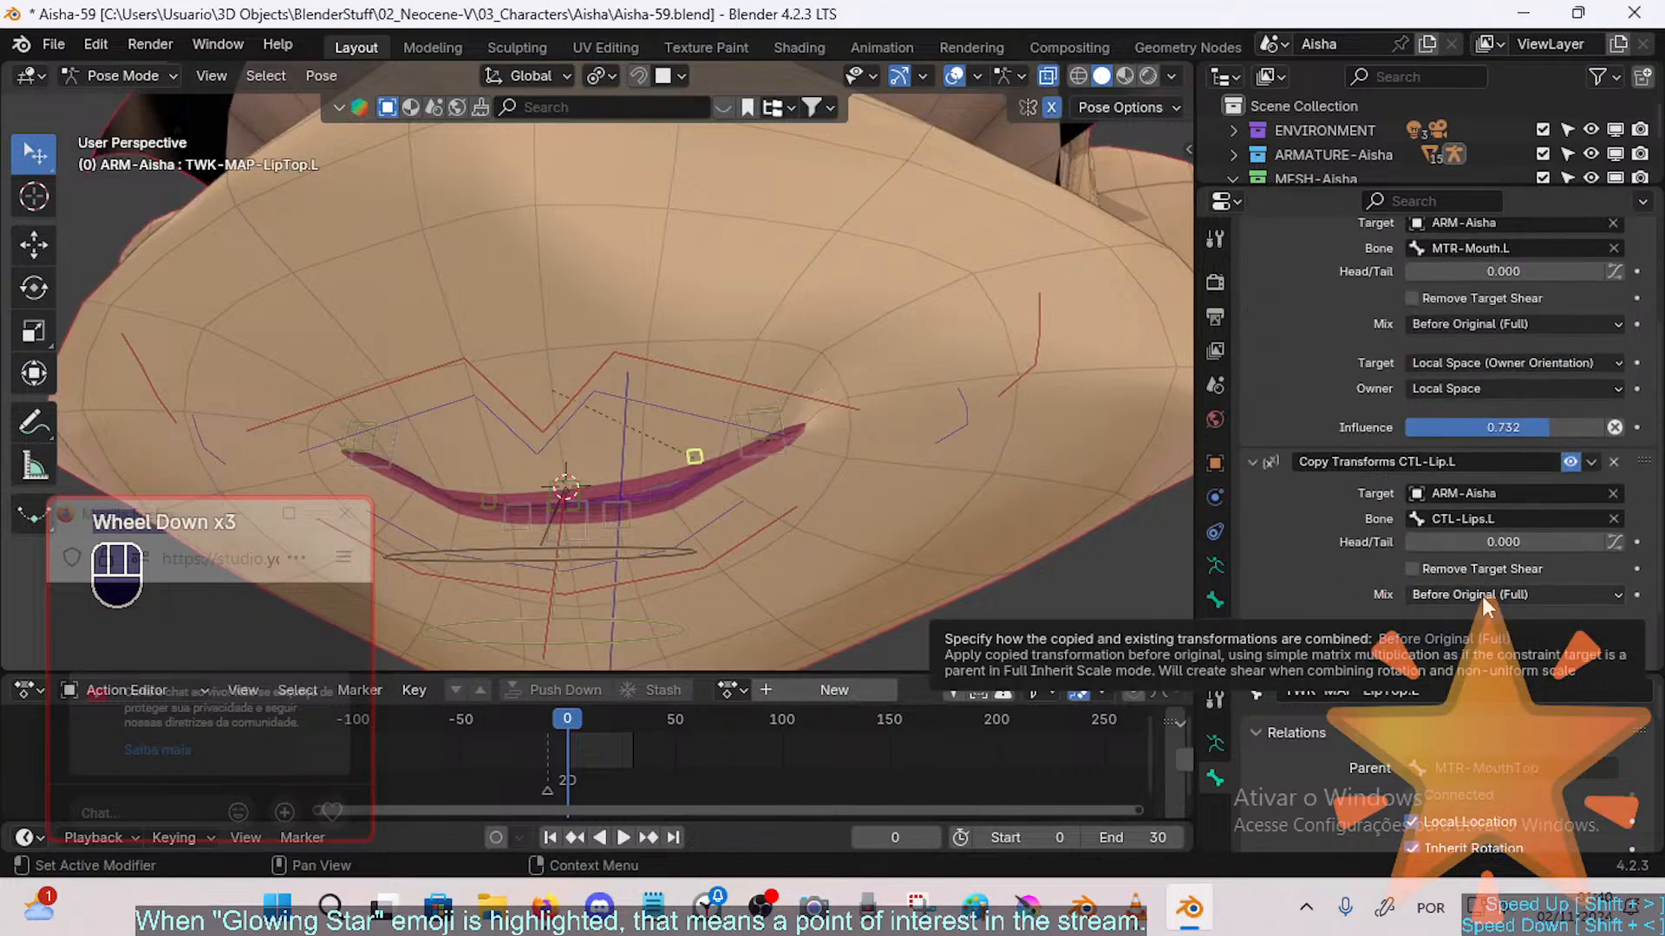
click(1433, 324)
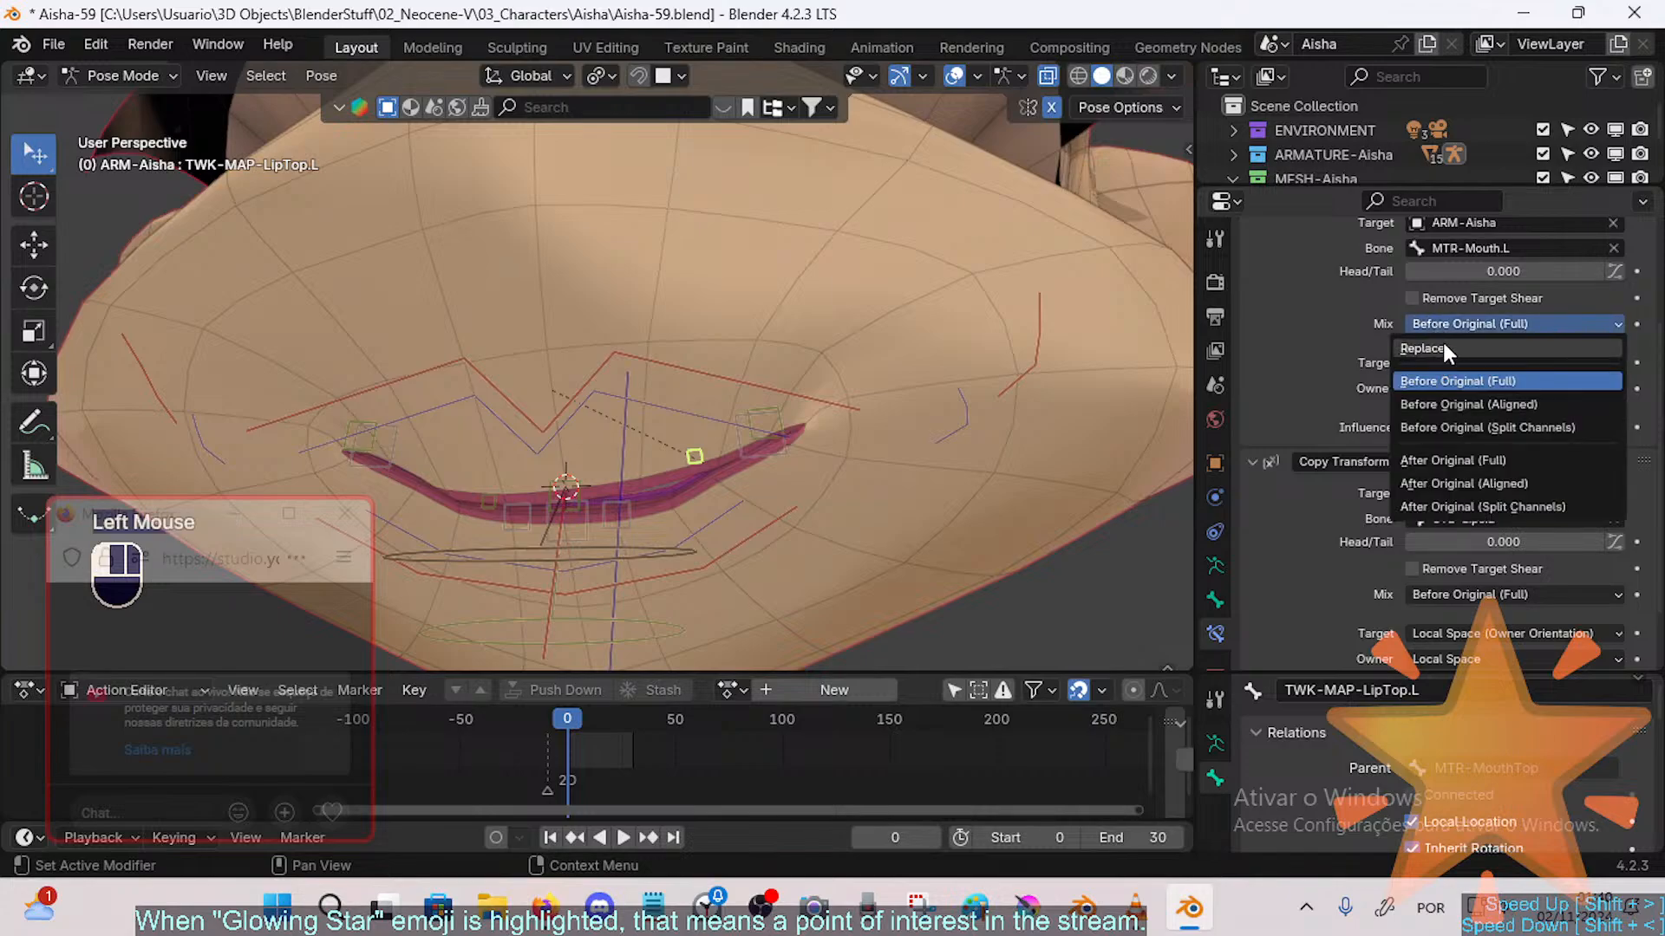
click(1452, 426)
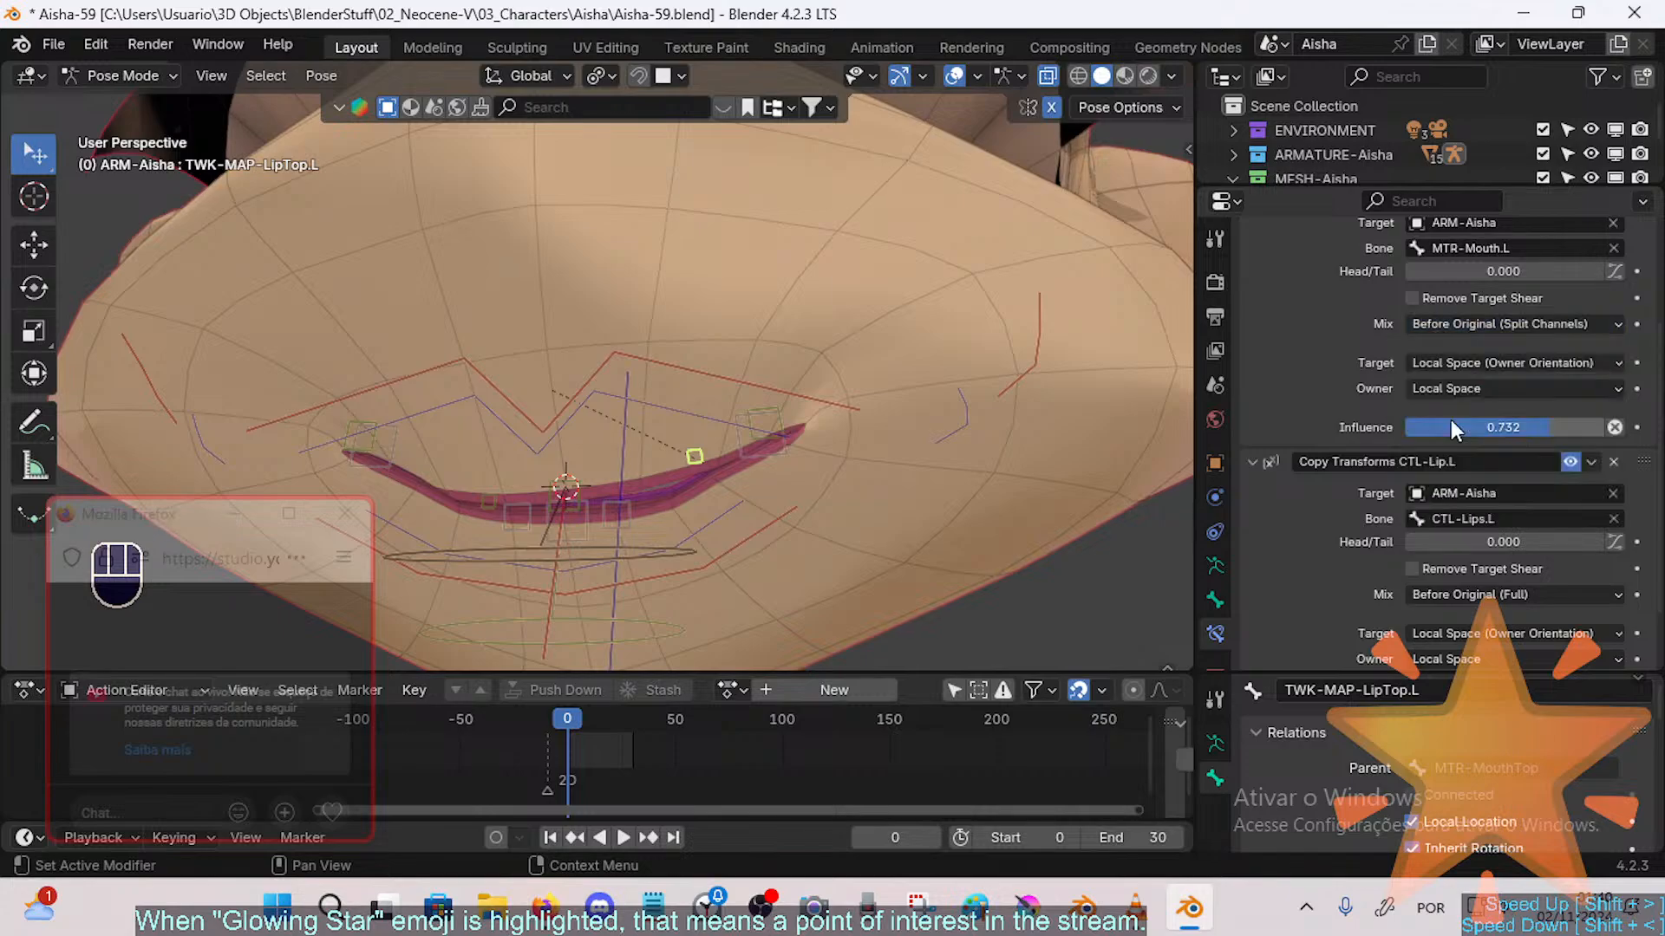
click(1449, 325)
click(1471, 482)
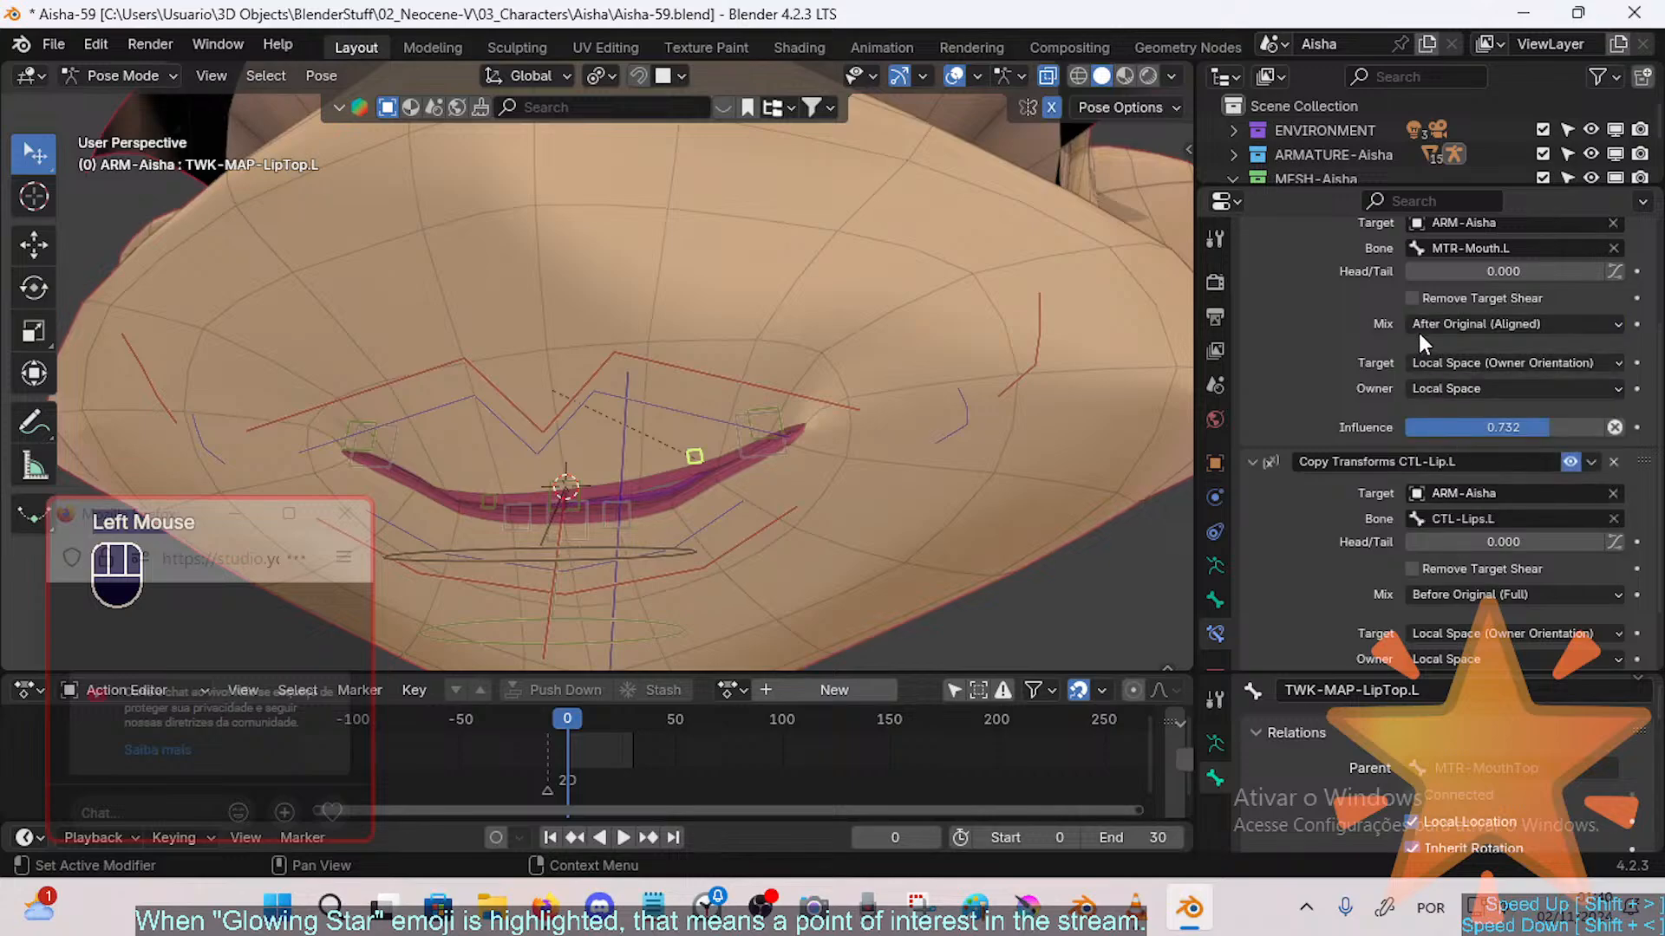
click(1442, 315)
click(1448, 408)
click(1461, 328)
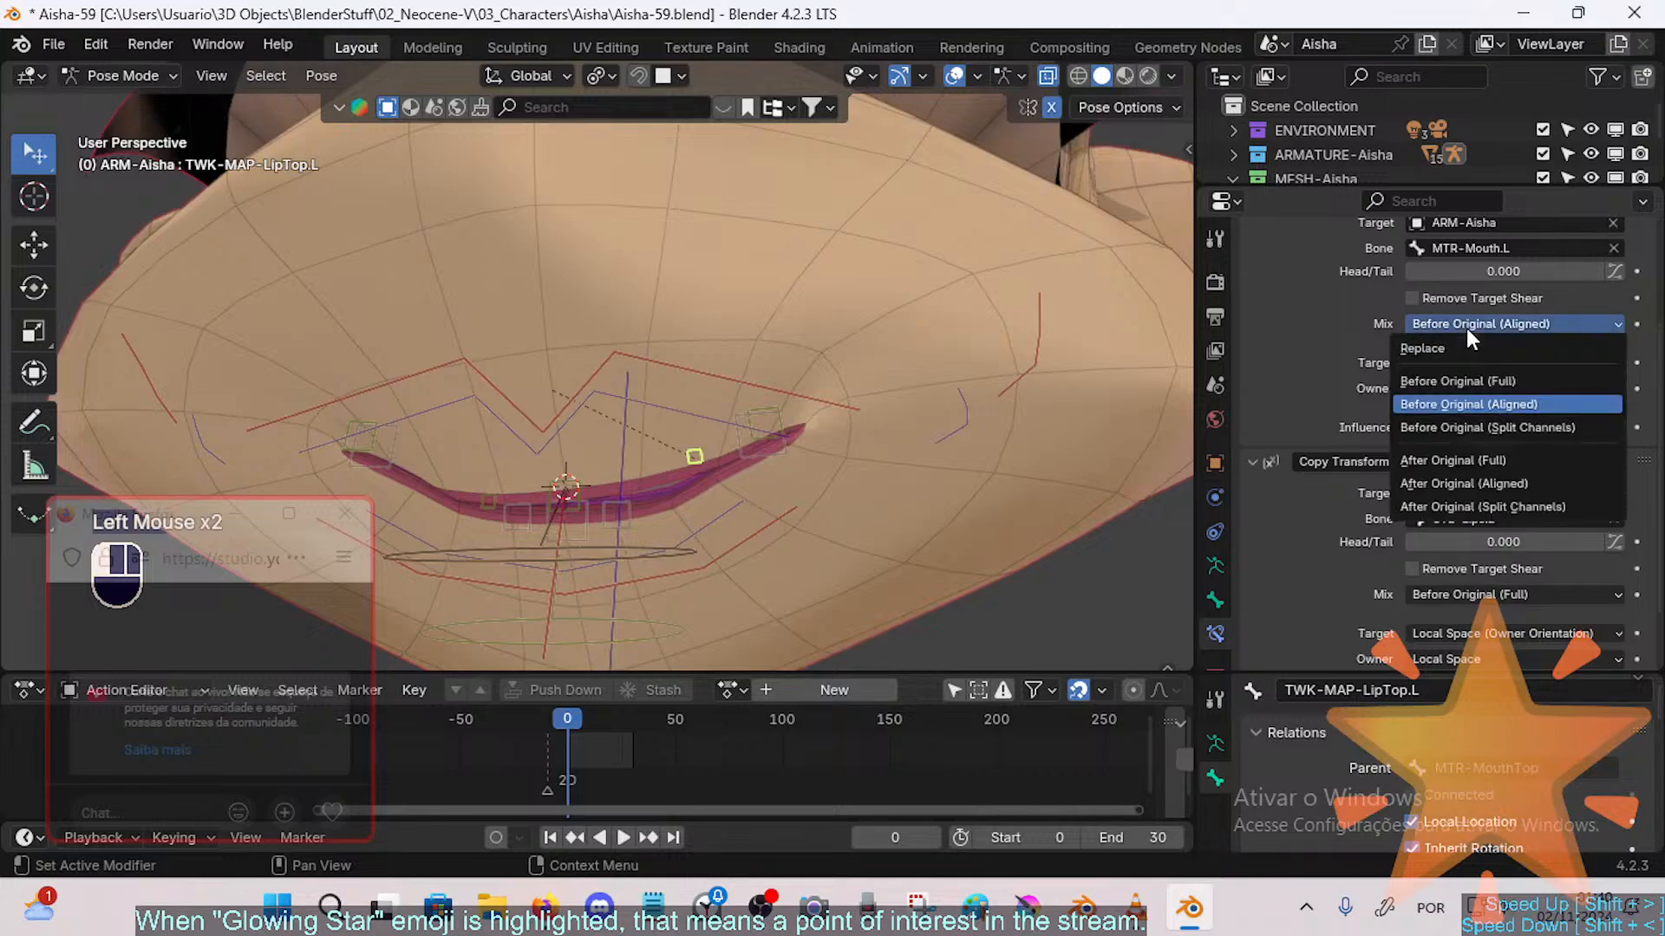
click(1445, 382)
click(1459, 328)
click(1459, 328)
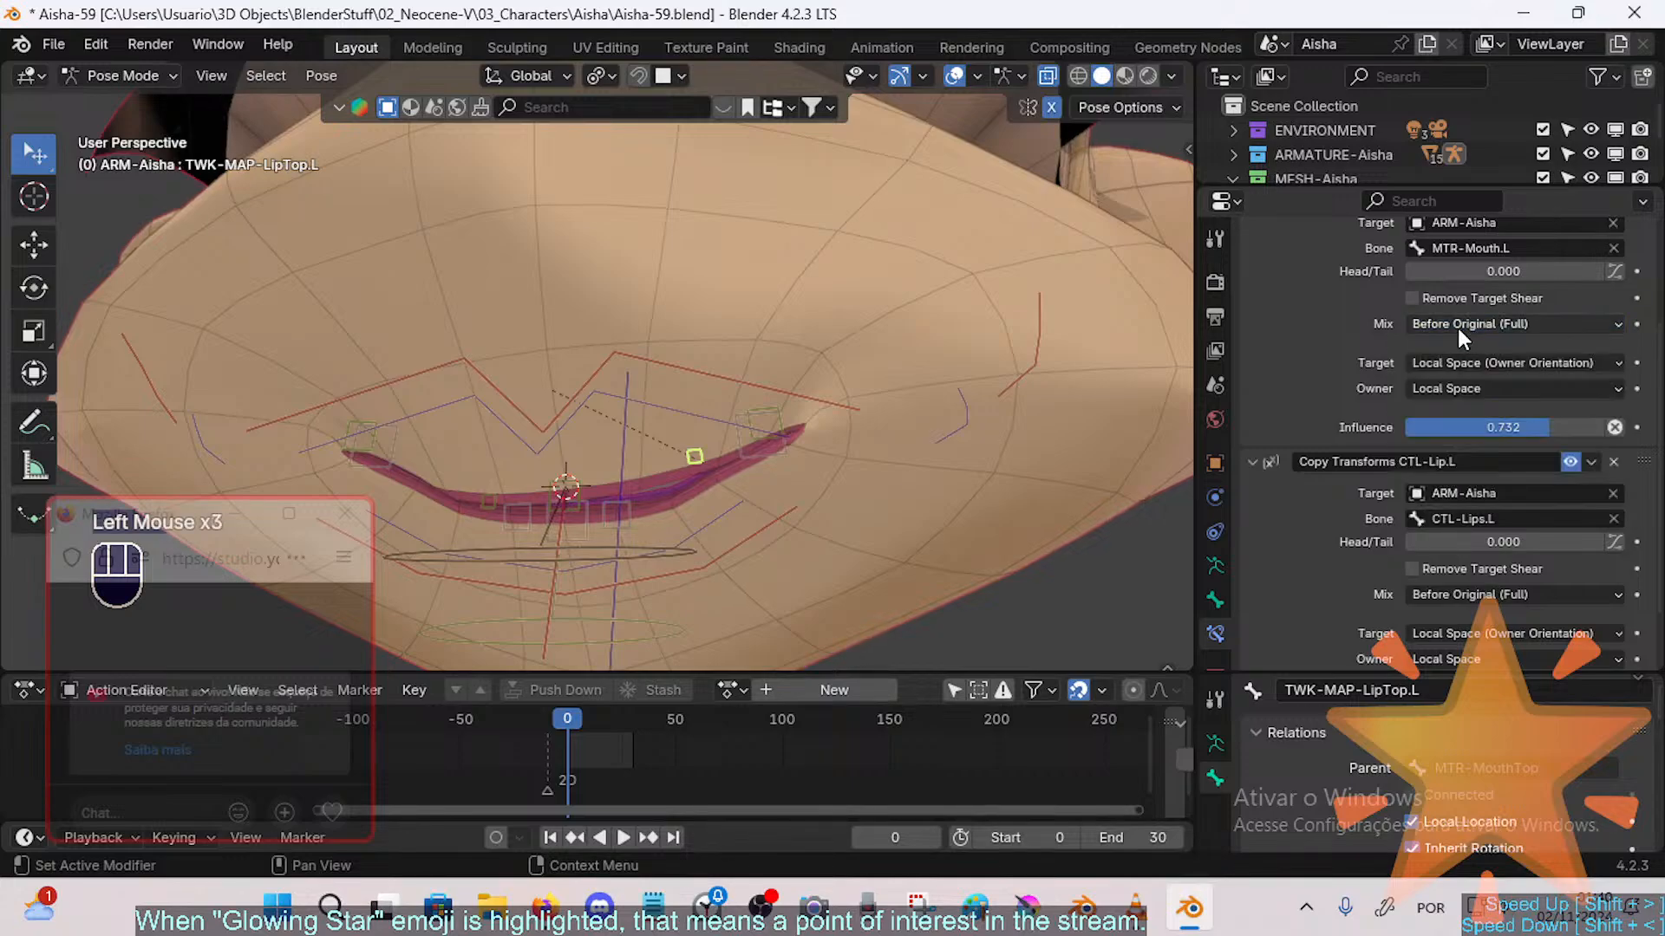
Step: Set the Copy Transforms MTR-Lip.L constraint's Mix to Replace and test it by moving TWK-MAP-LipTop.L upward
scroll(1398, 351, up, 1)
scroll(1433, 392, up, 1)
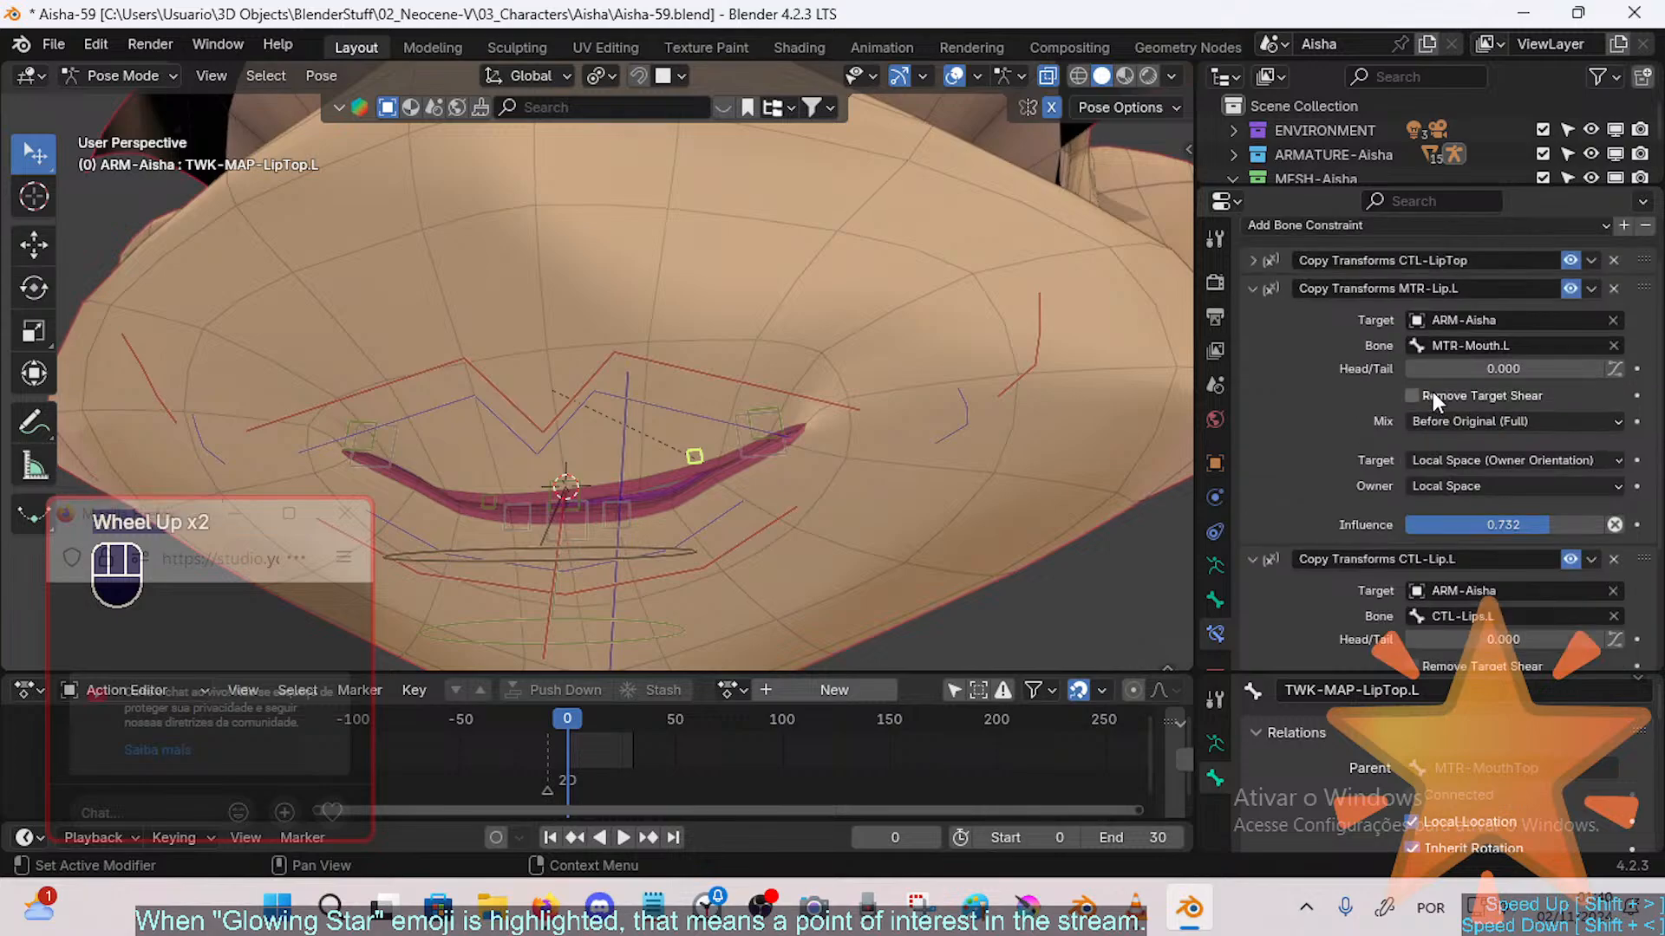
click(1438, 420)
click(1449, 448)
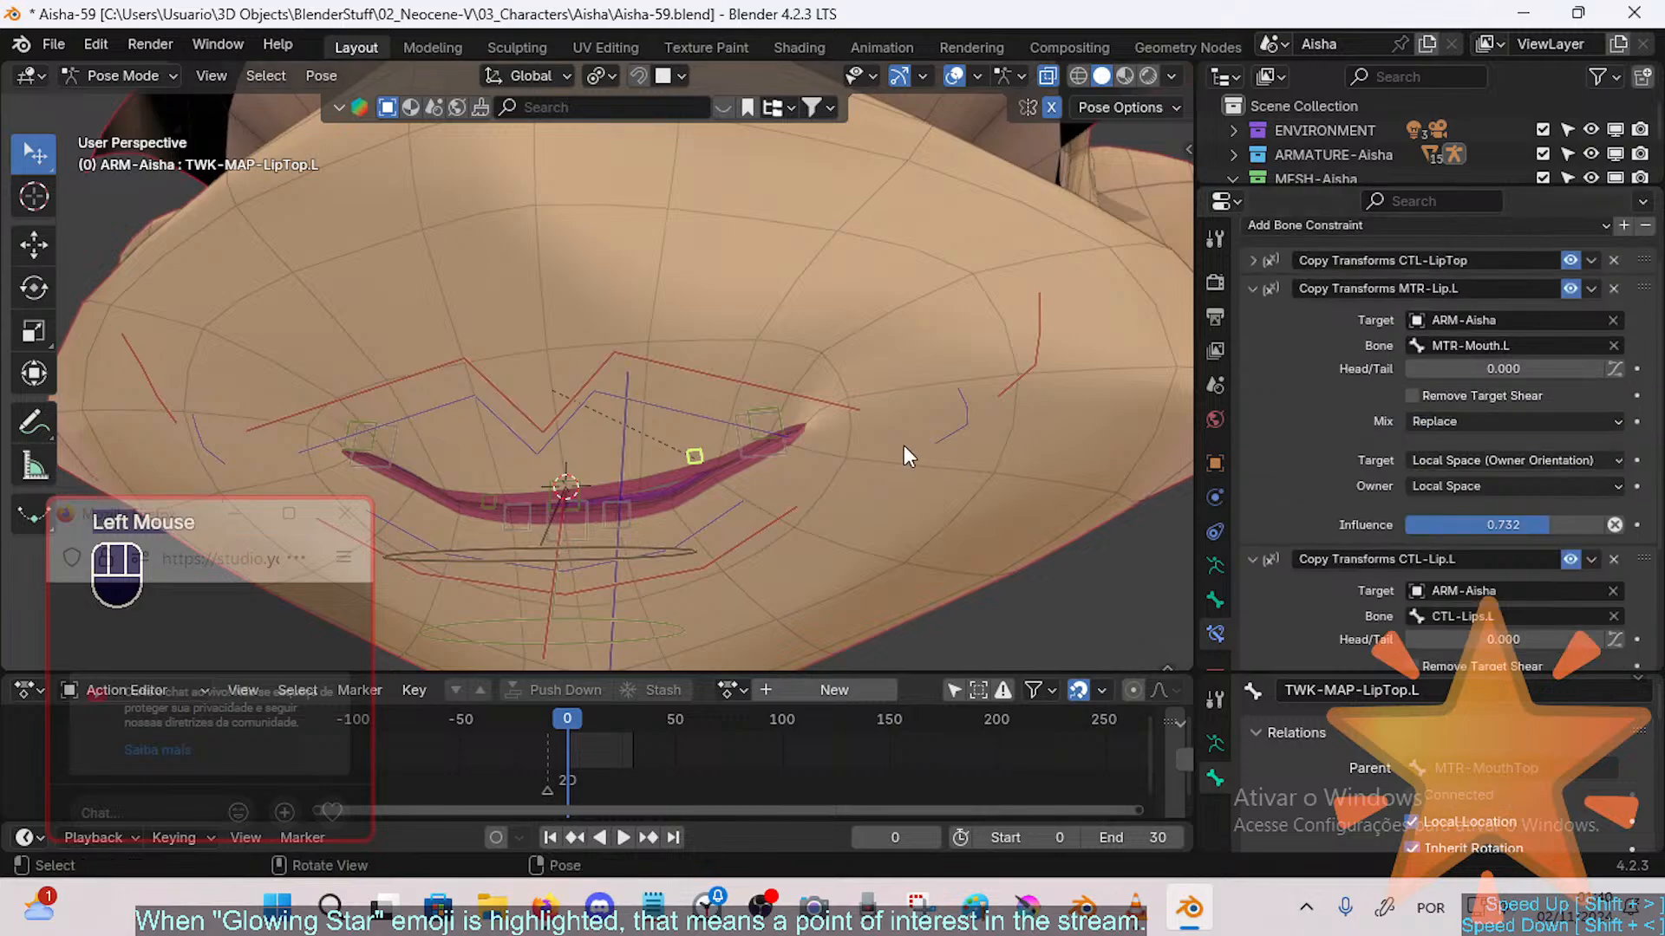
click(698, 471)
key(g)
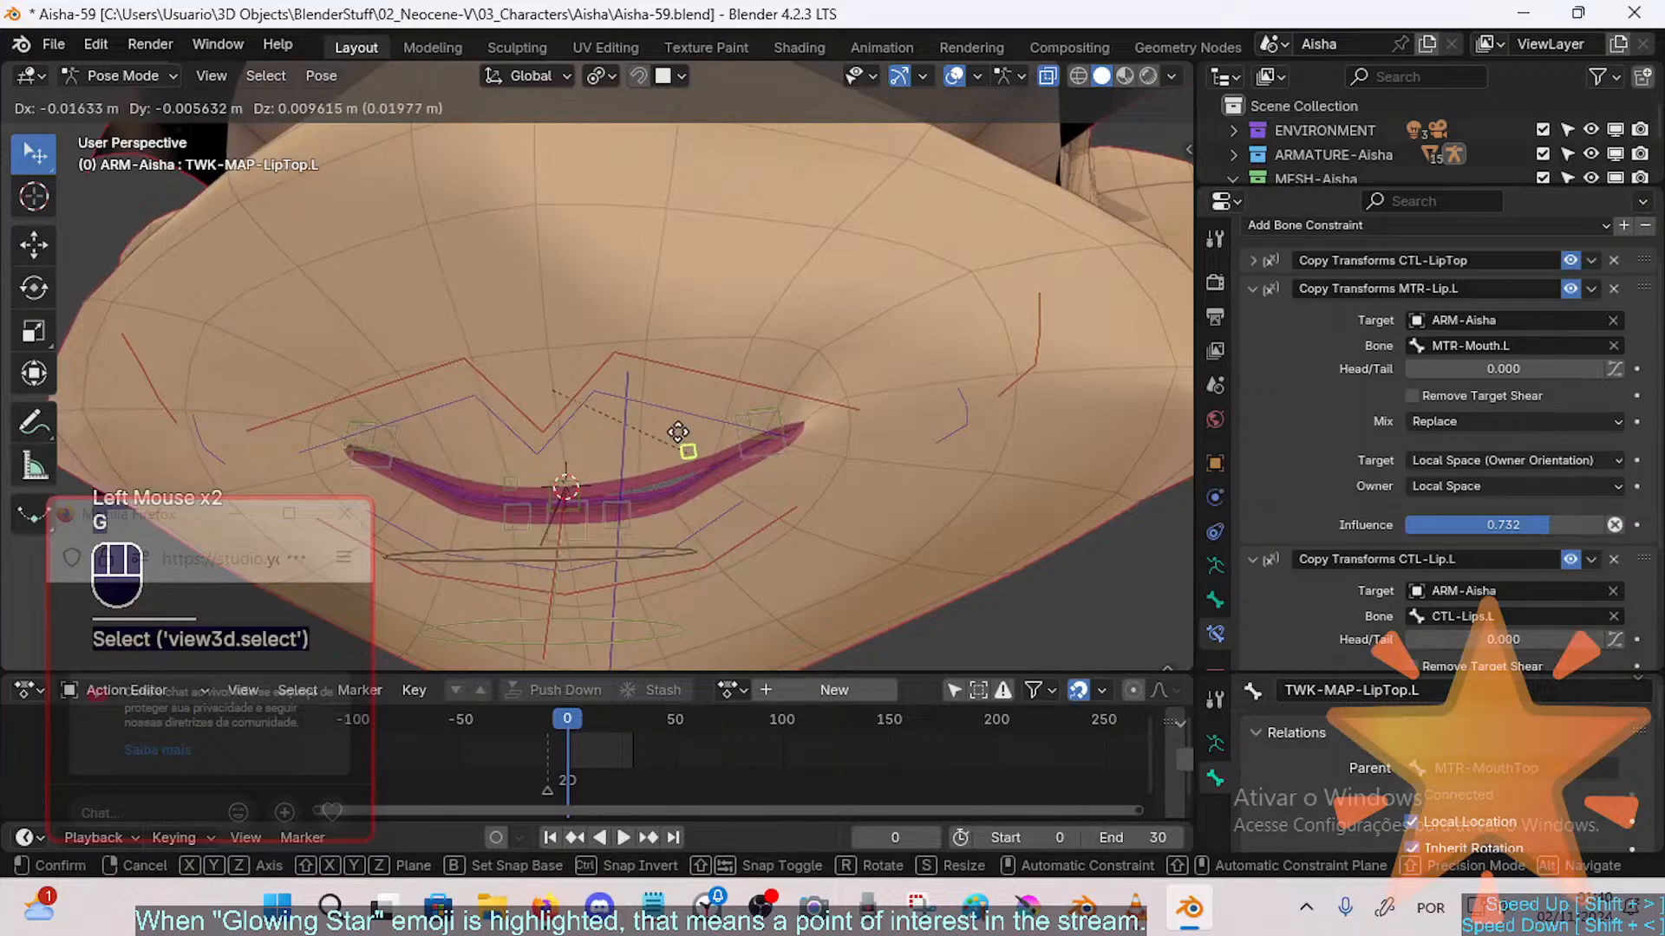
click(709, 326)
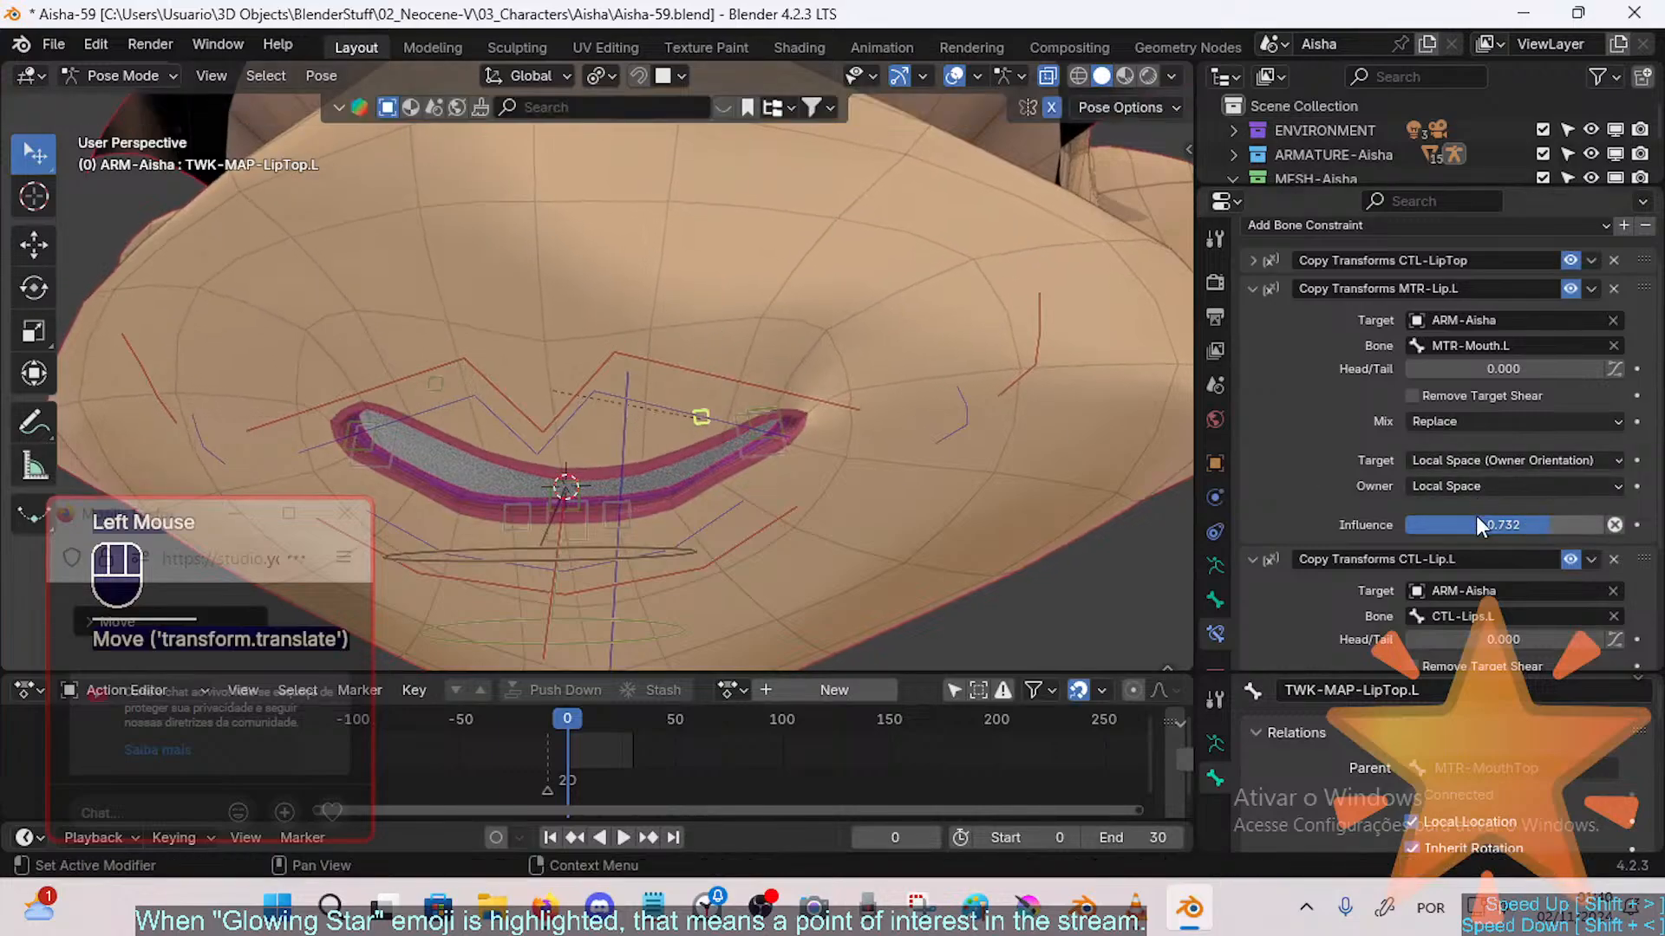
Step: Nudge TWK-MAP-LipTop.L, set the Copy Transforms MTR-Lip.L constraint's Mix back to Before Original (Full), and reposition the bone closer to the lip
click(1451, 417)
click(1452, 427)
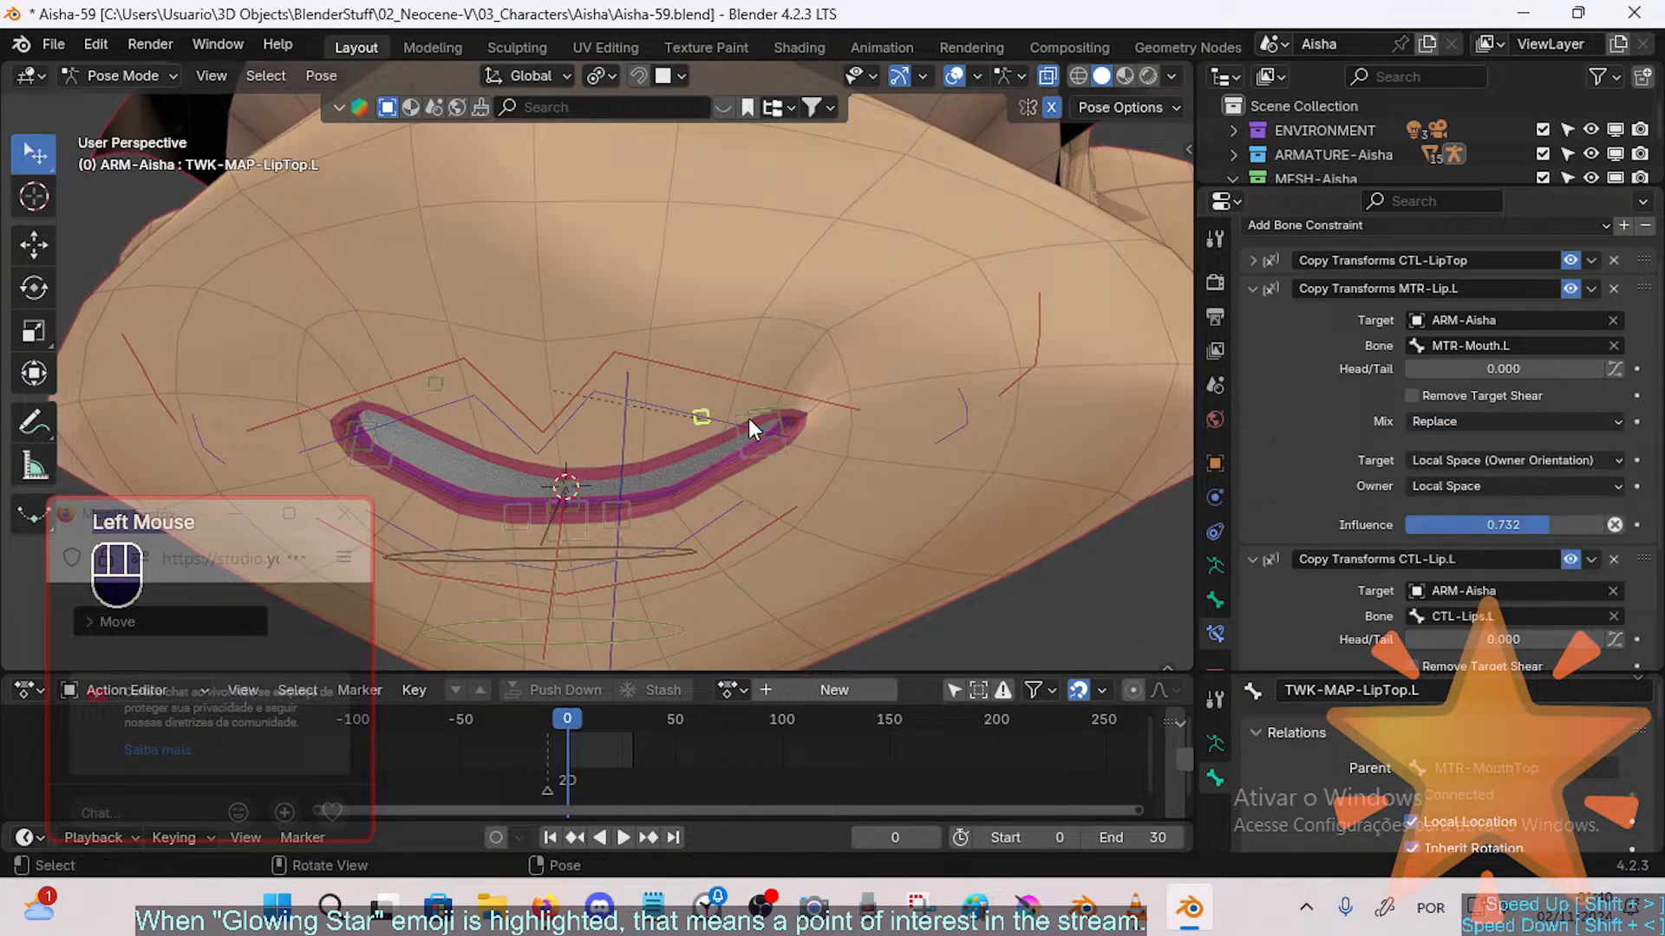
key(g)
click(688, 420)
click(1474, 422)
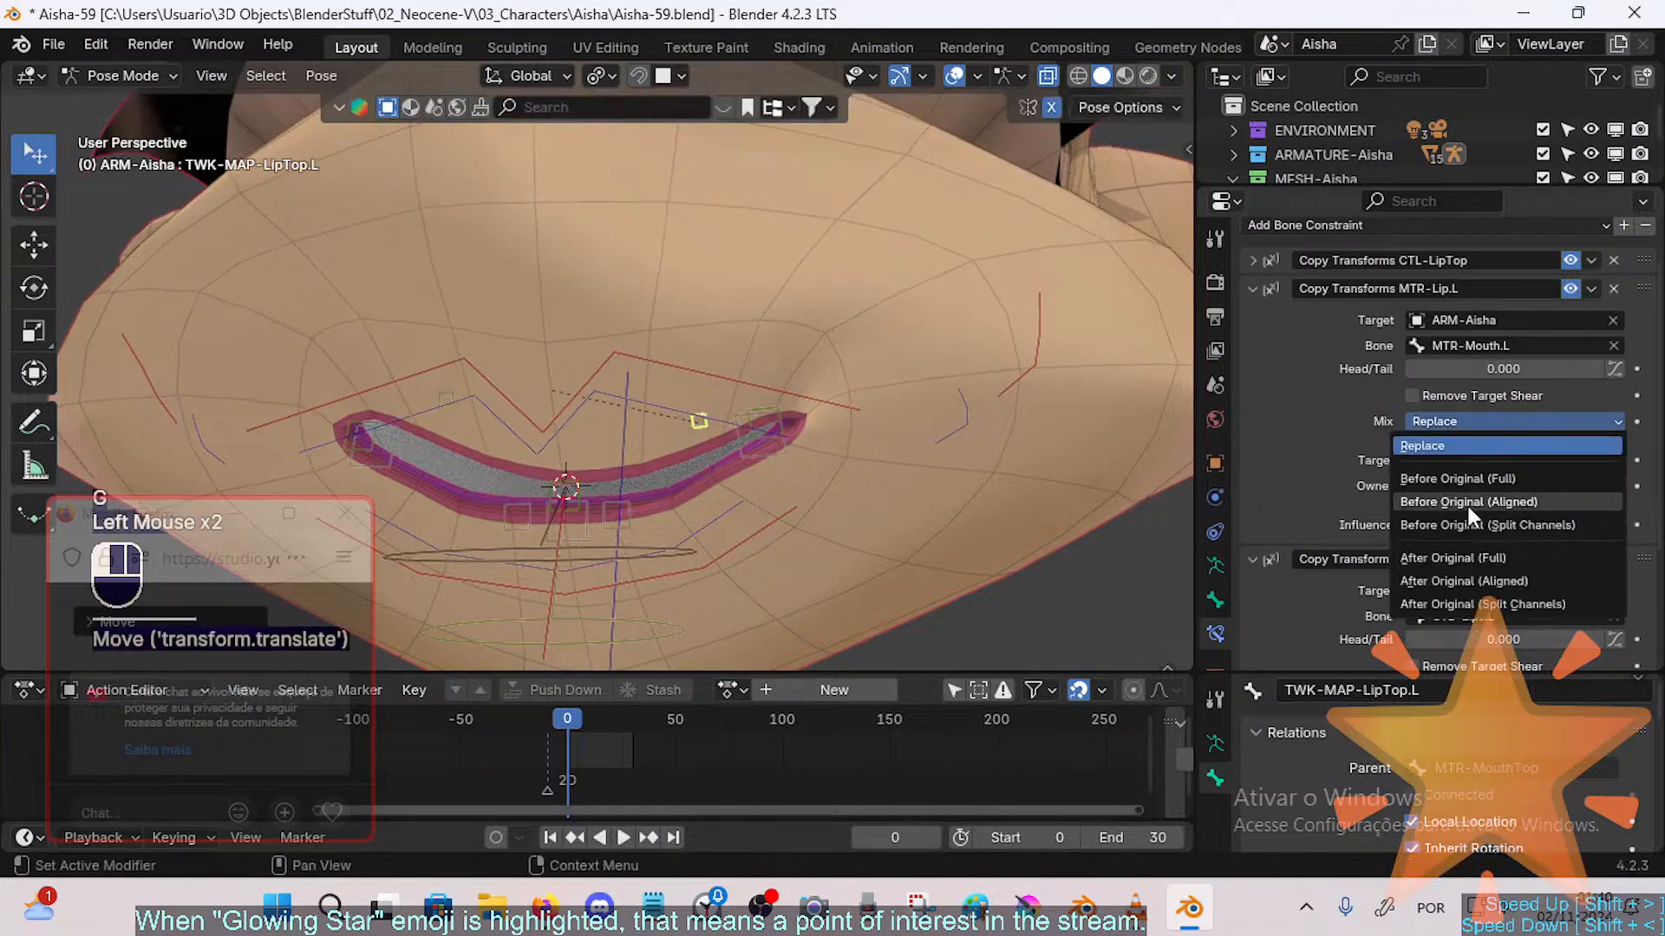
click(1469, 480)
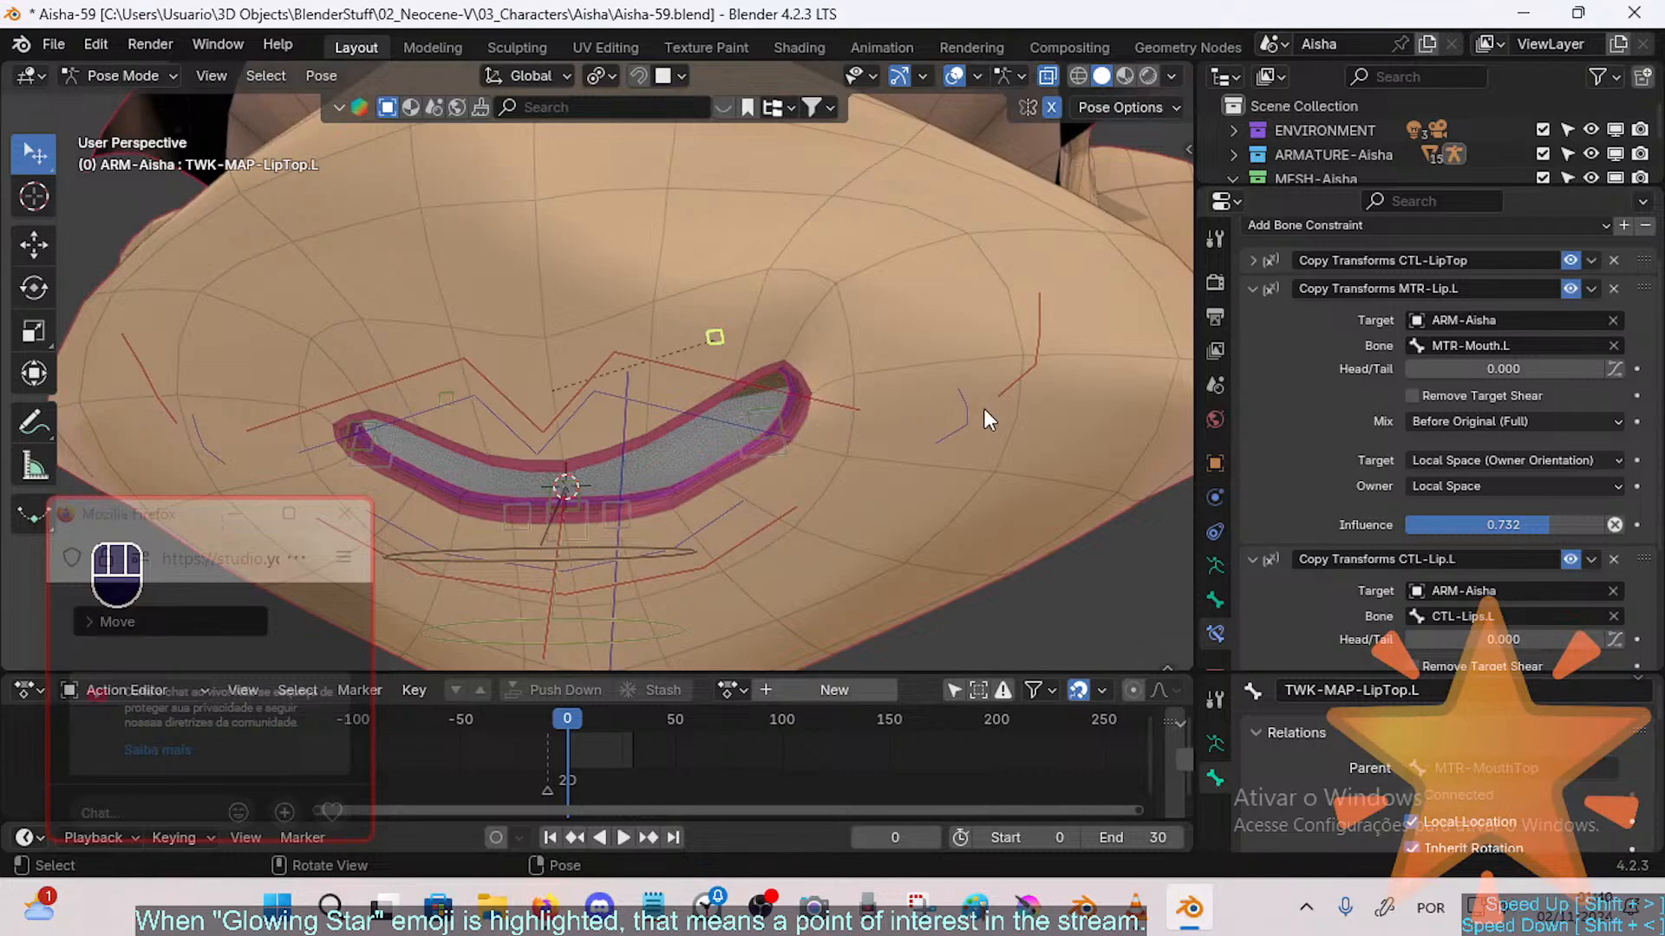
key(g)
click(789, 477)
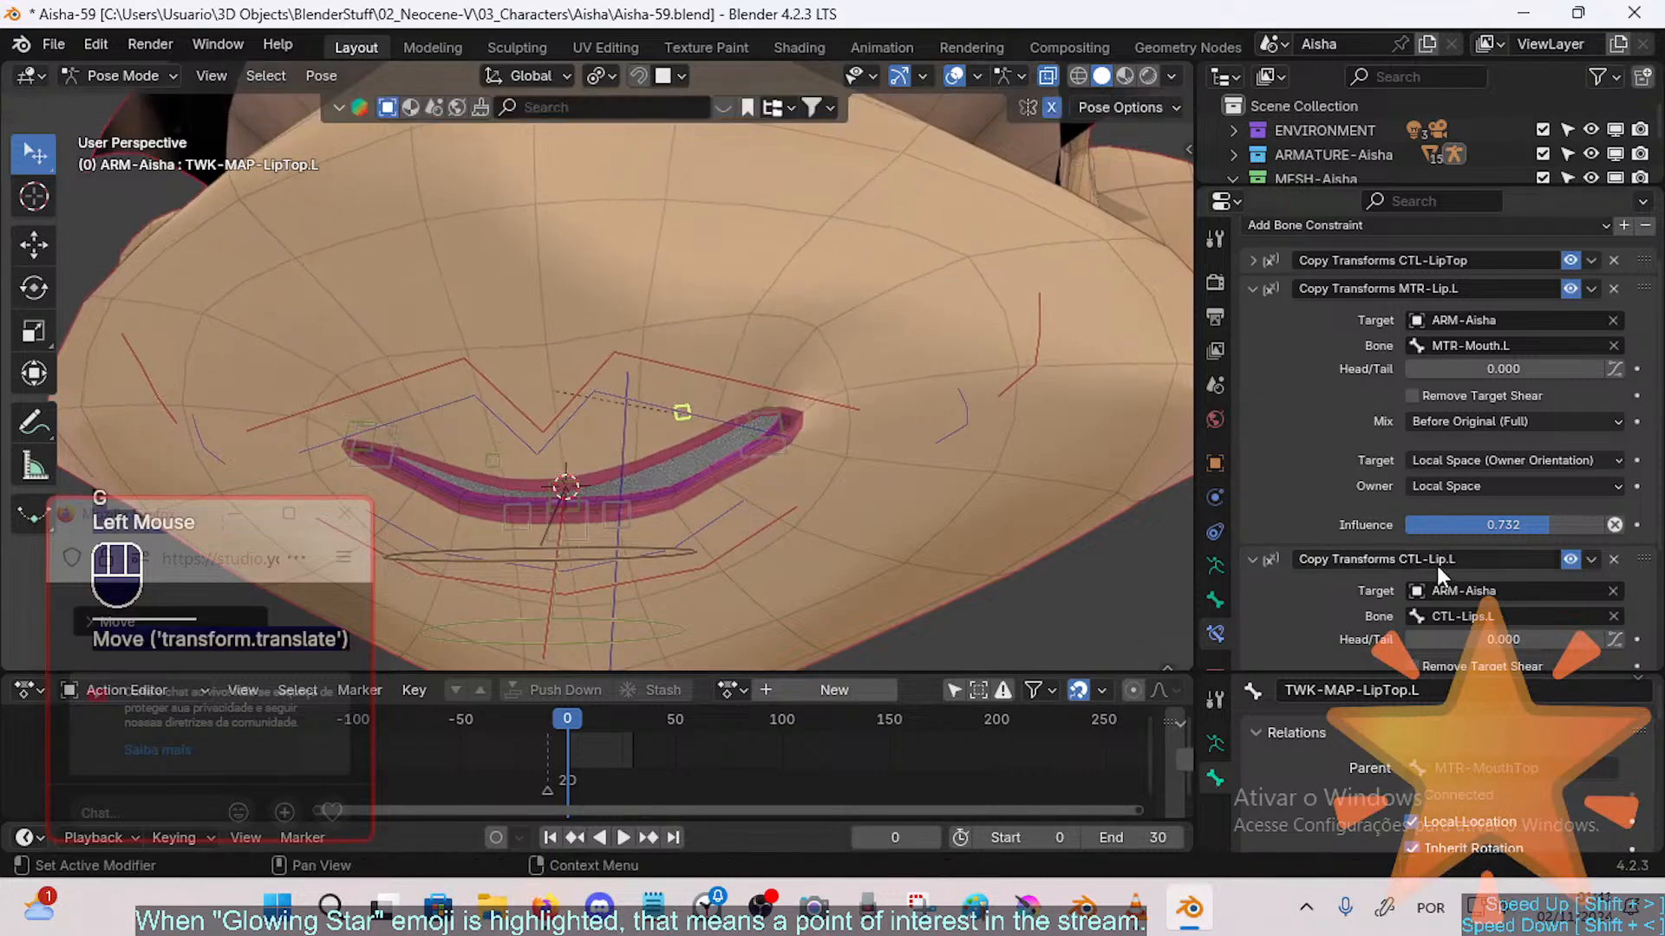
Step: Check the owner space options of the Copy Transforms MTR-Lip.L constraint and clear the pose transforms of all bones
click(1464, 488)
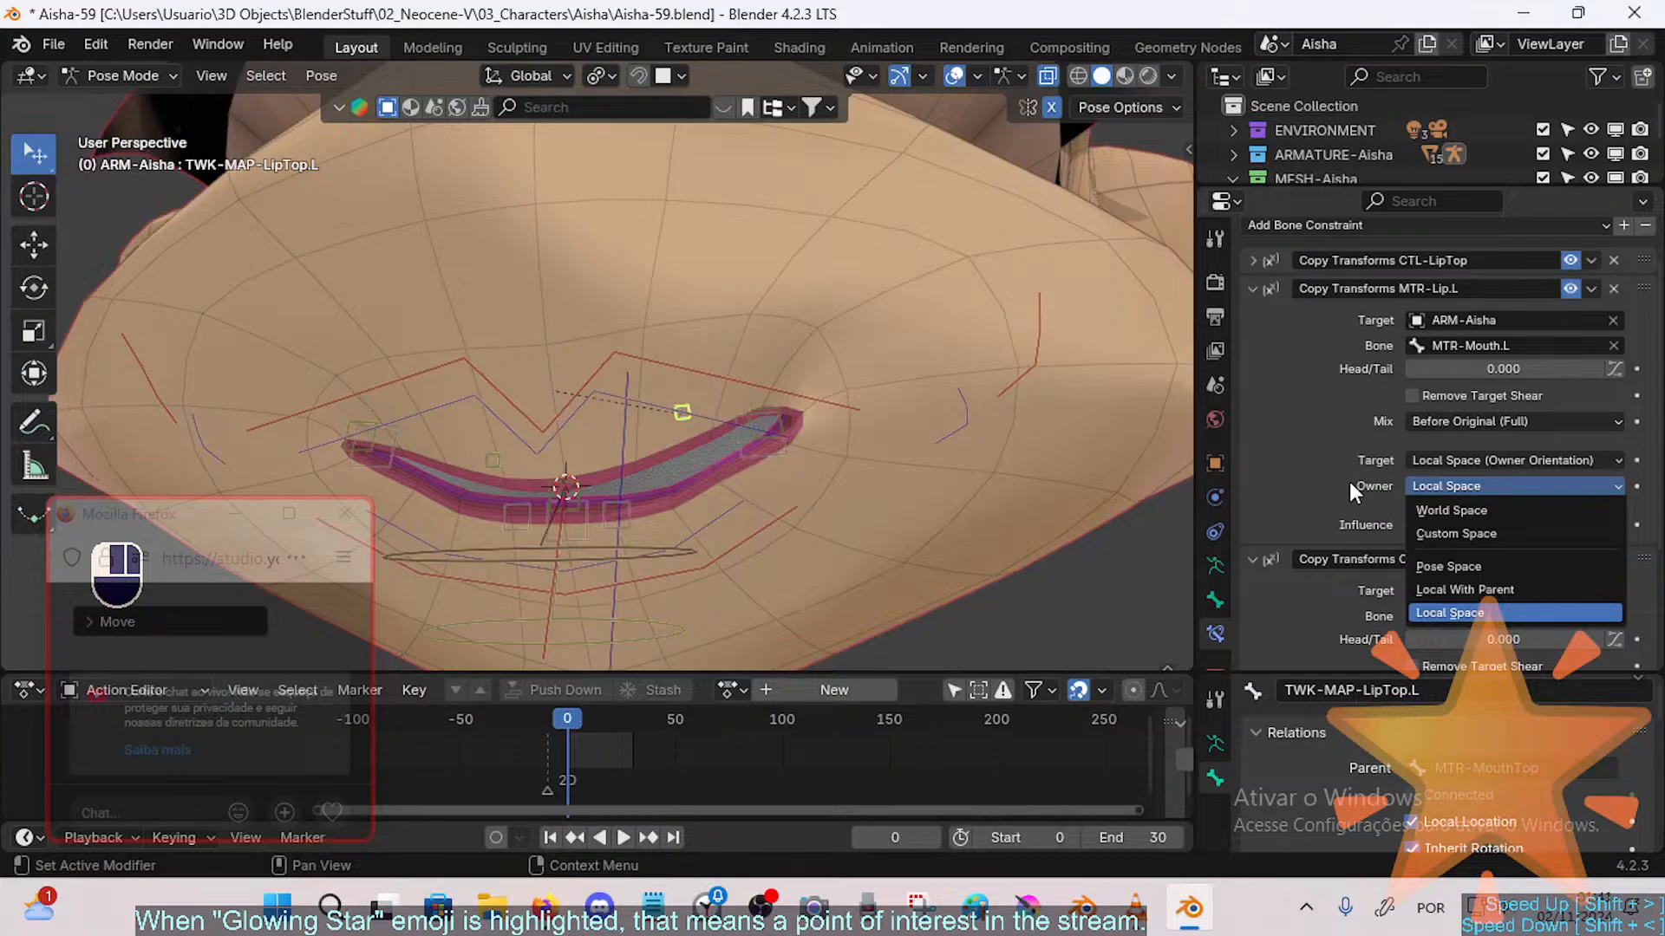
scroll(1366, 487, down, 3)
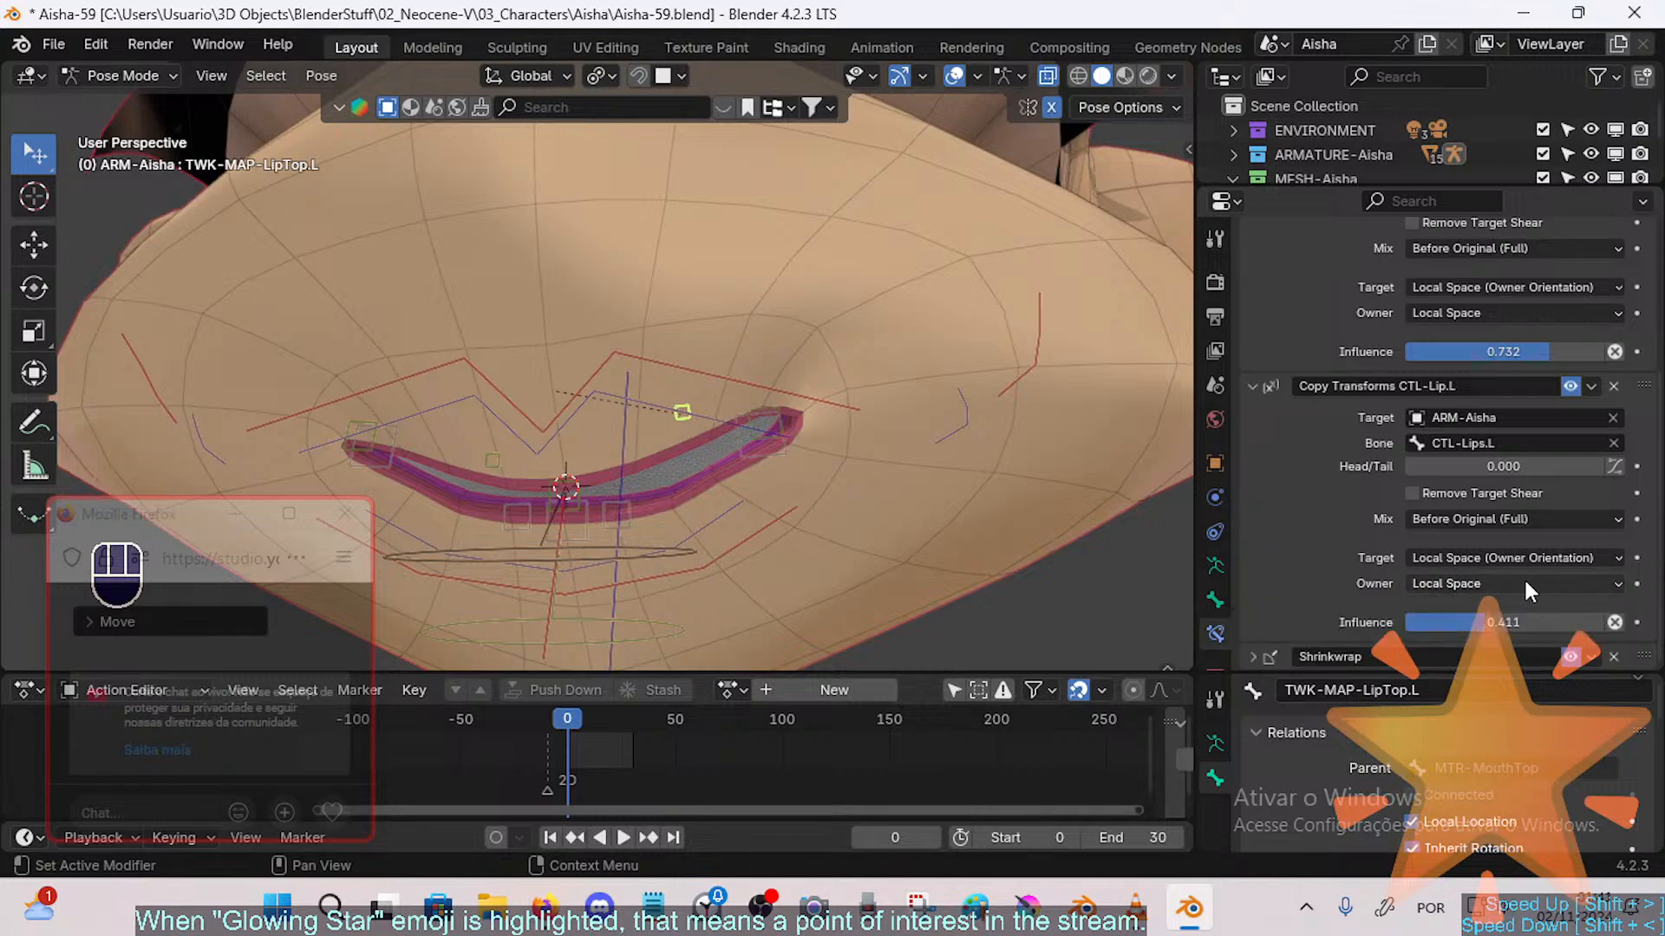
key(a)
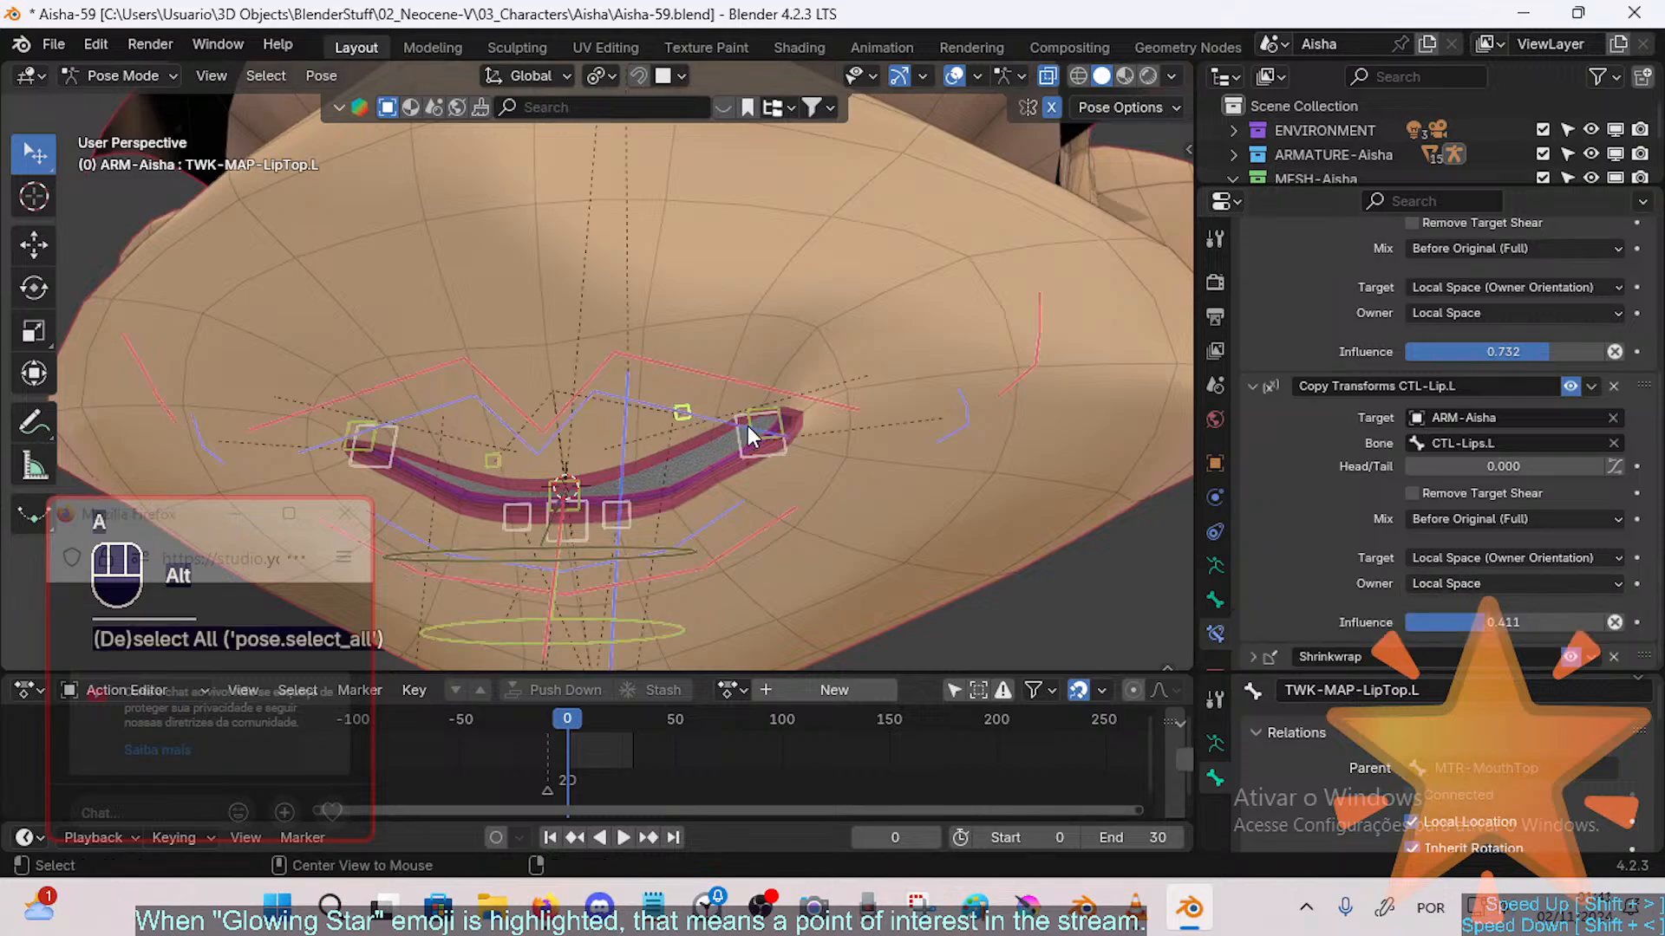
key(alt+a)
key(alt+q)
key(alt+q)
key(a)
key(alt+q)
key(alt+q)
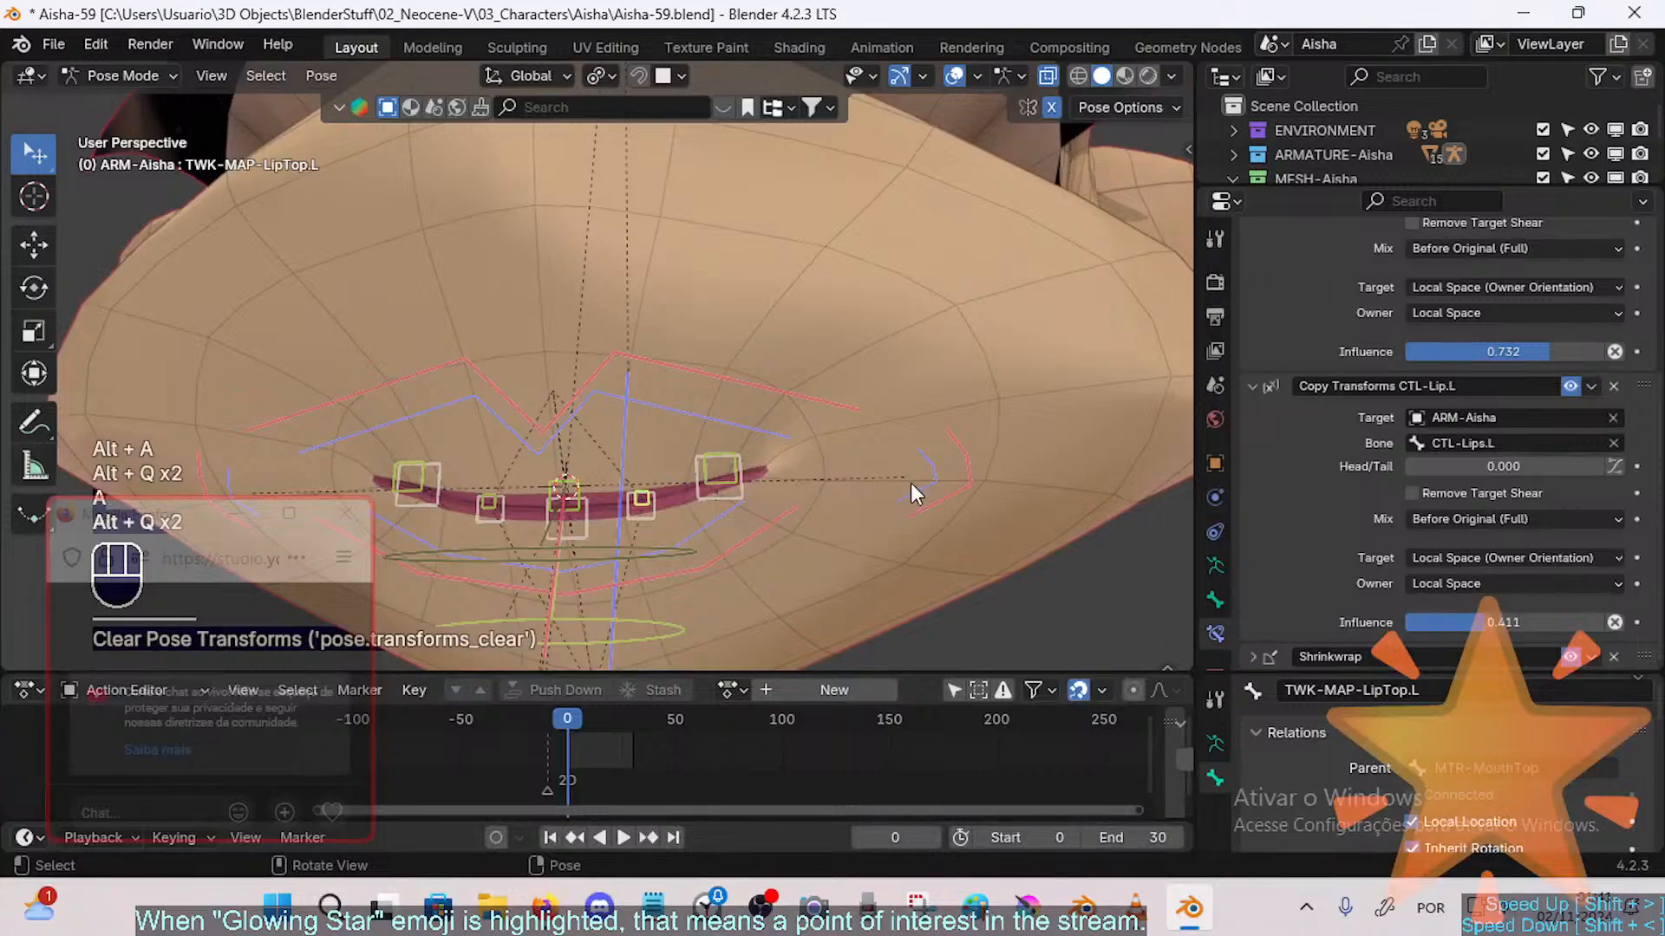
Step: Move the CTL-Lips.L and MTR-Mouth.L controls up and outward to raise the mouth corners
click(920, 487)
key(g)
click(958, 452)
click(975, 477)
key(g)
click(1048, 427)
shift+middle_drag(872, 506, 904, 452)
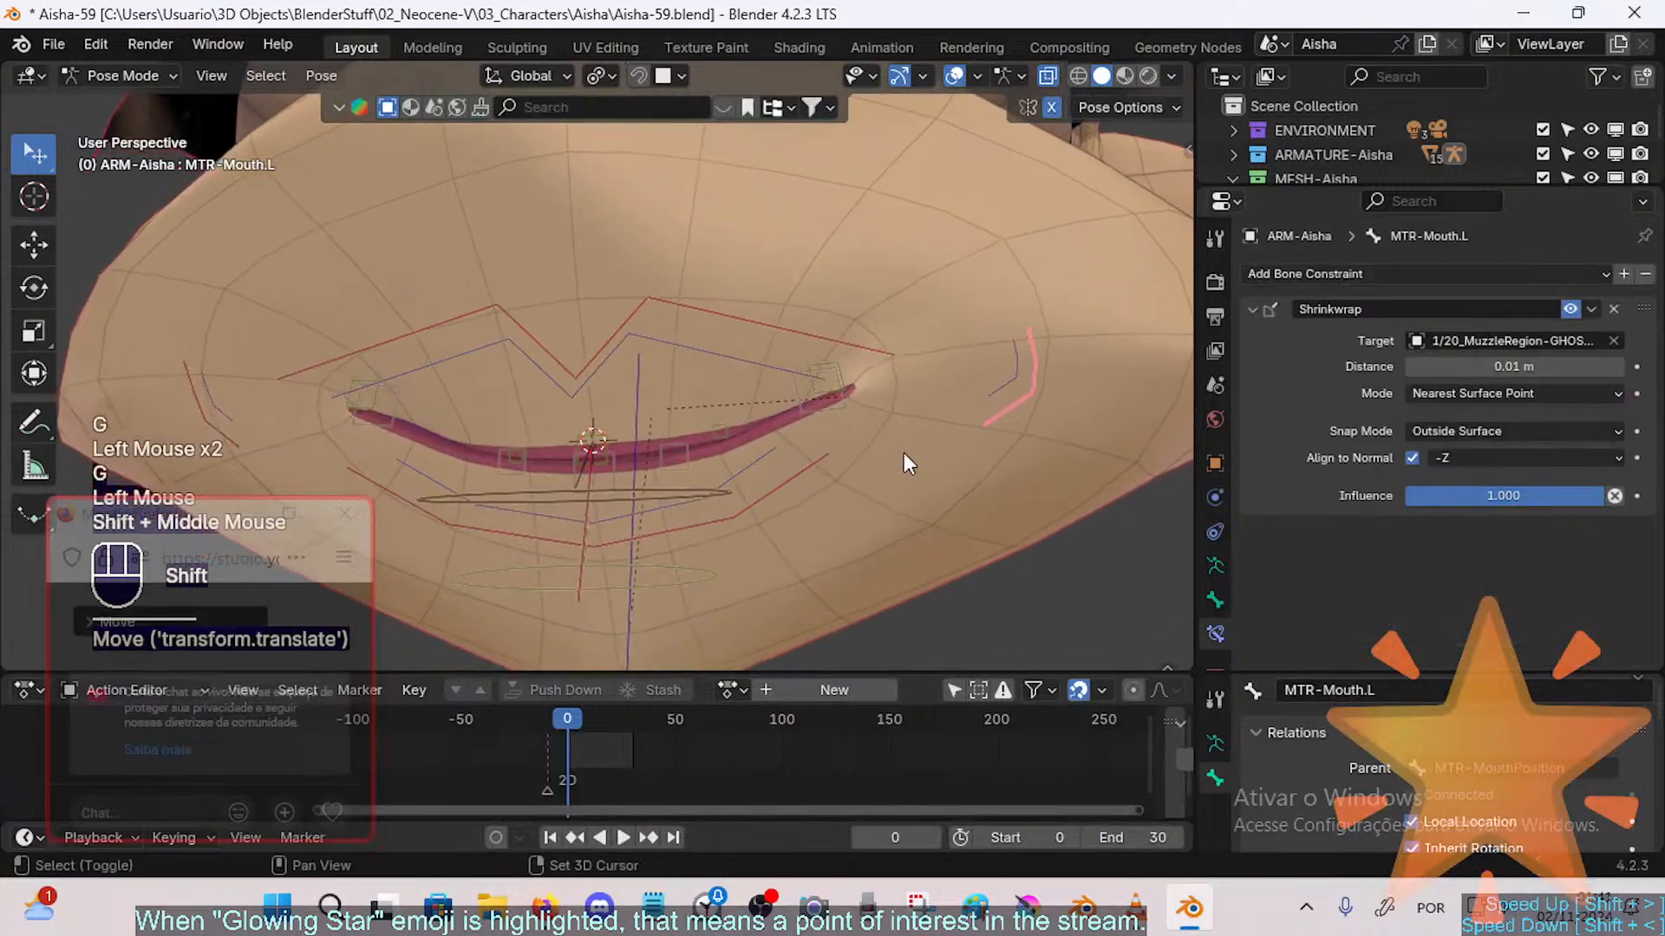
Step: Examine how the tweak bones along the middle of the lips behave by trial-moving each one and cancelling the move
click(713, 454)
shift+middle_drag(712, 455, 715, 411)
scroll(759, 401, up, 1)
click(658, 418)
click(670, 438)
key(g)
key(Escape)
key(g)
key(Escape)
key(Escape)
click(737, 418)
key(g)
key(Escape)
click(653, 425)
key(g)
key(Escape)
Step: Remove the Copy Location CTL-LipsBot constraint from the TWK-MAP-LipBot bone
click(670, 501)
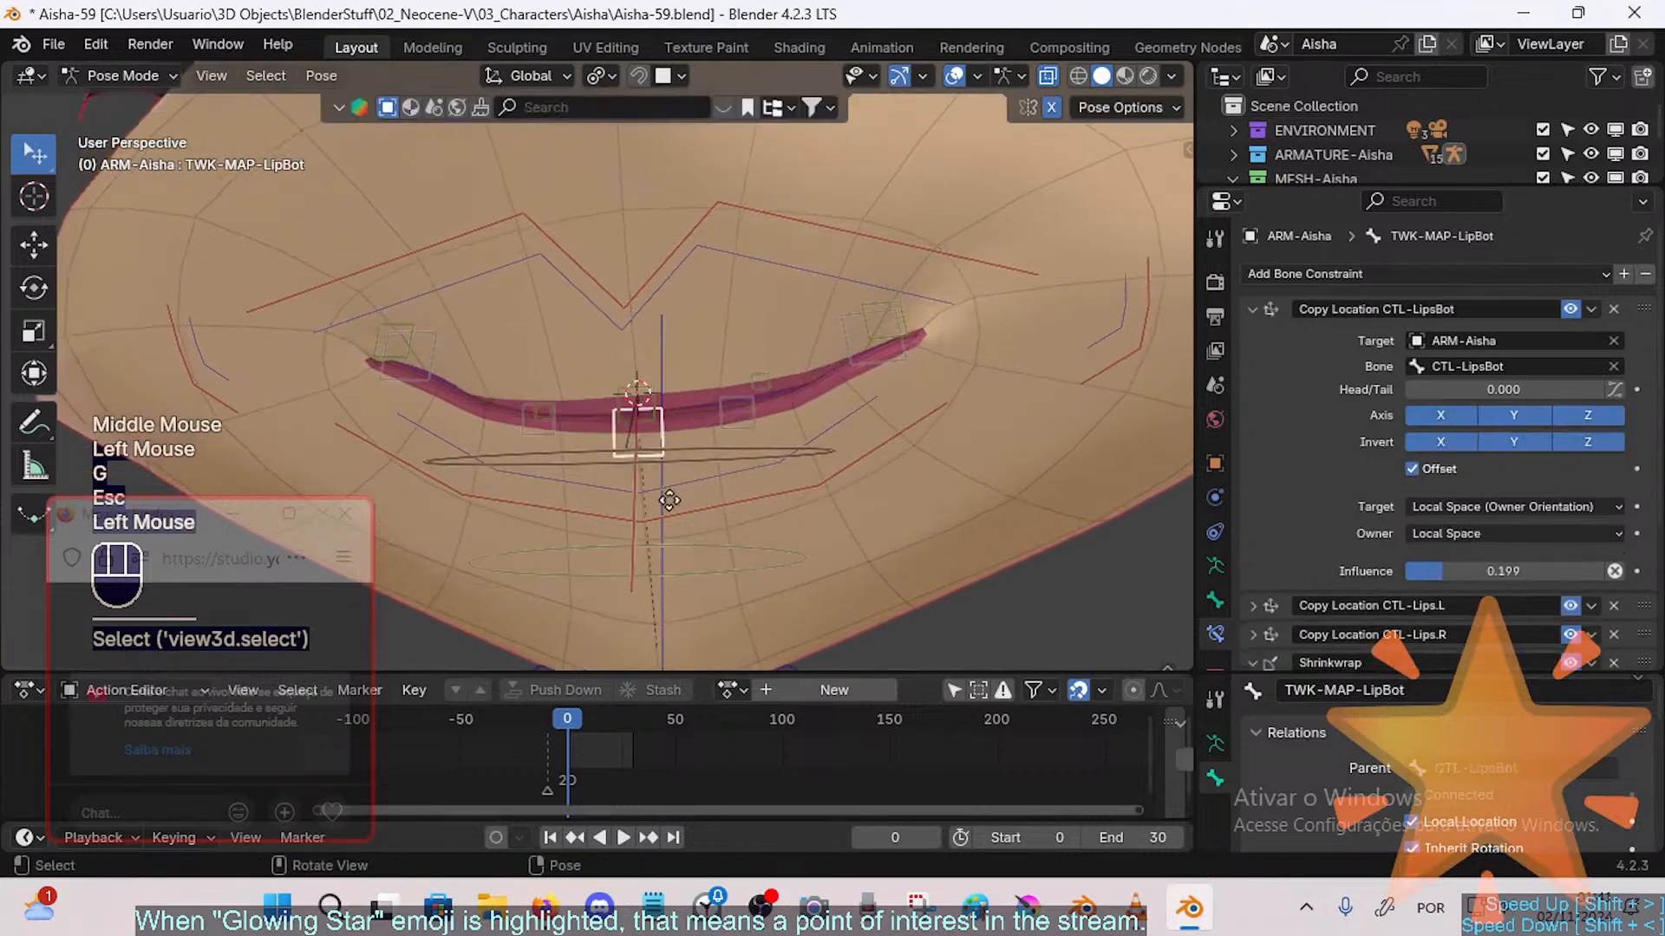
key(g)
key(Escape)
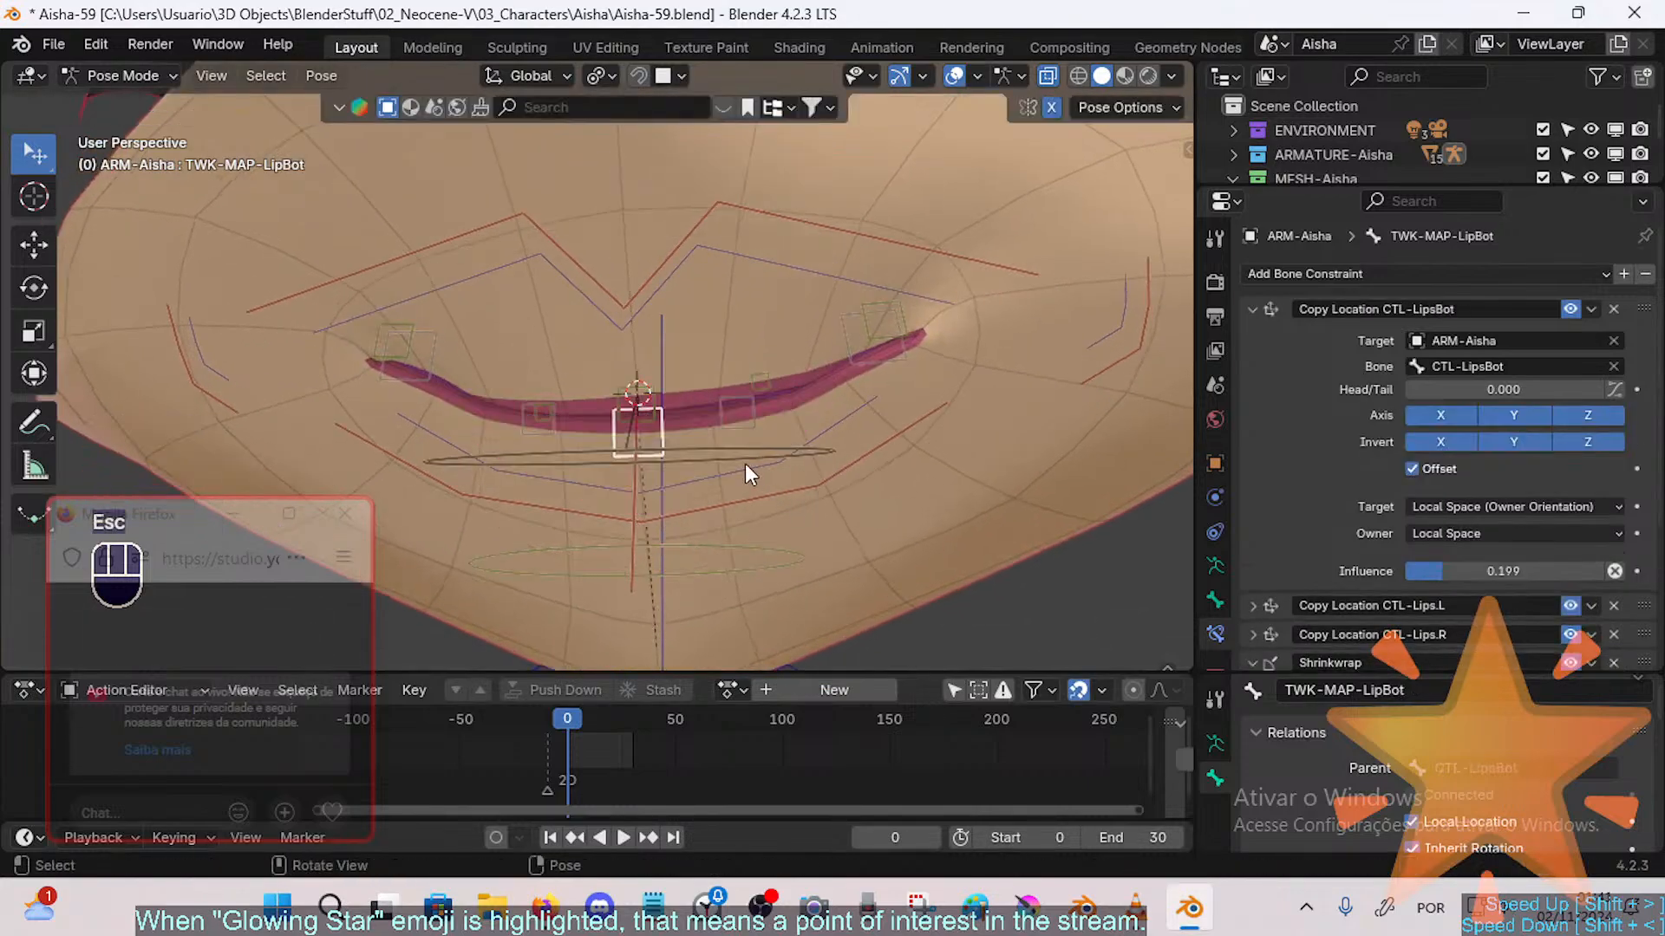
click(1613, 310)
Step: Copy only the Copy Transforms CTL-LipTop constraint from TWK-MAP-LipTop to TWK-MAP-LipBot, and select TWK-MAP-LipBot
middle_drag(937, 407, 656, 399)
click(652, 382)
click(654, 409)
shift+click(643, 387)
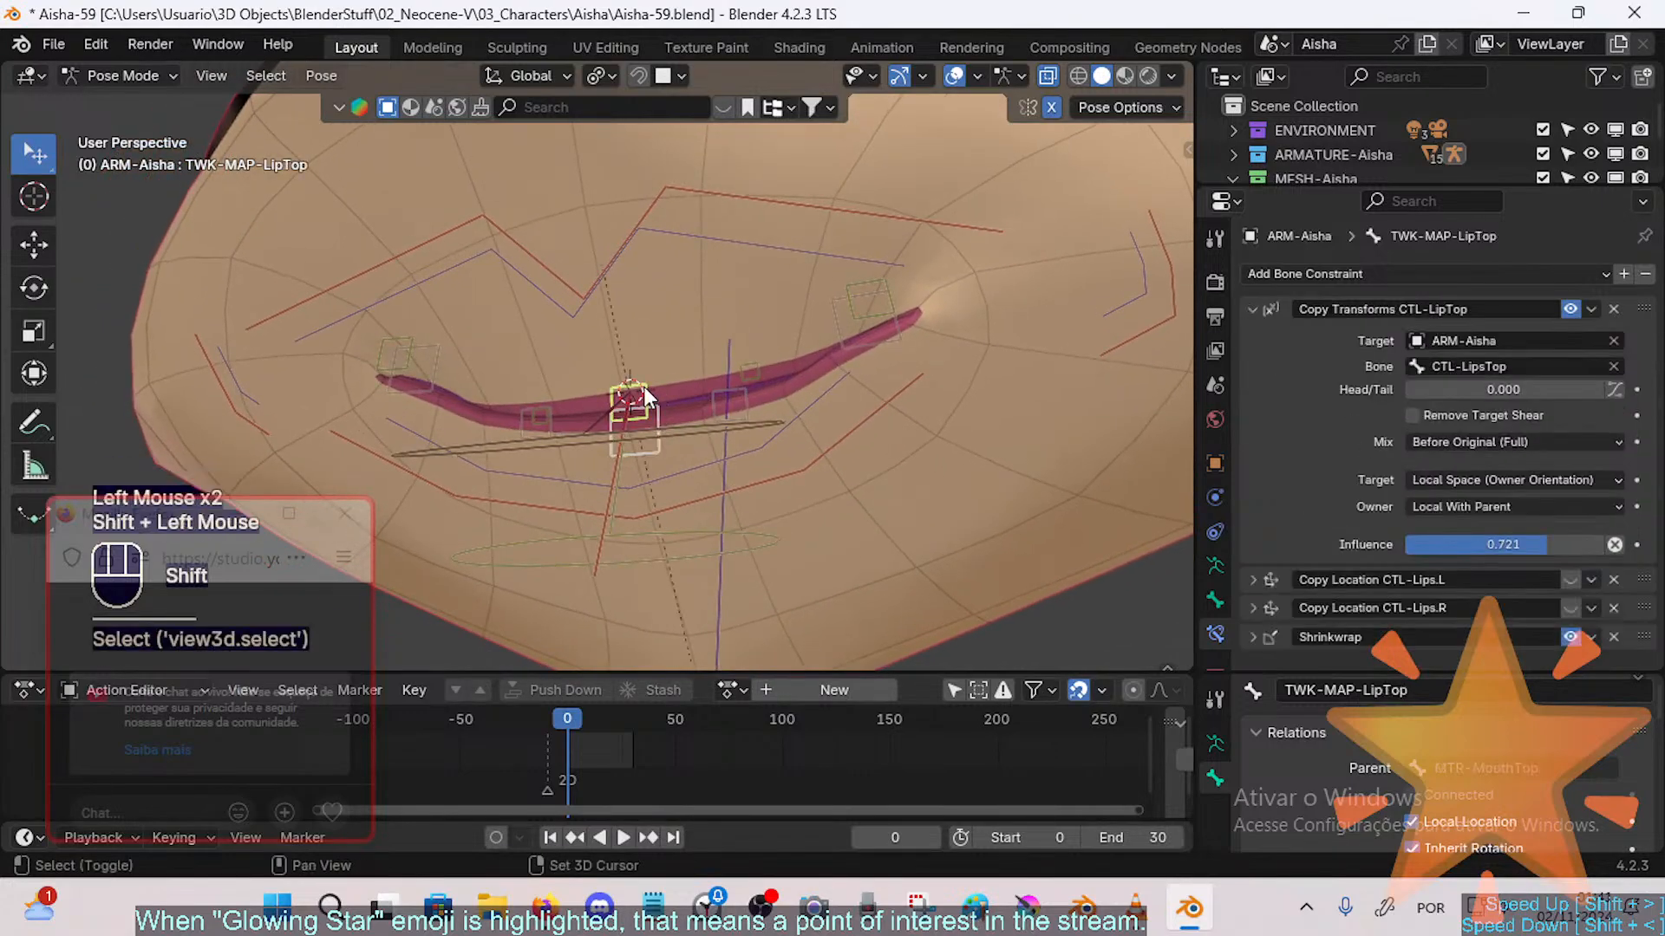
key(ctrl+c)
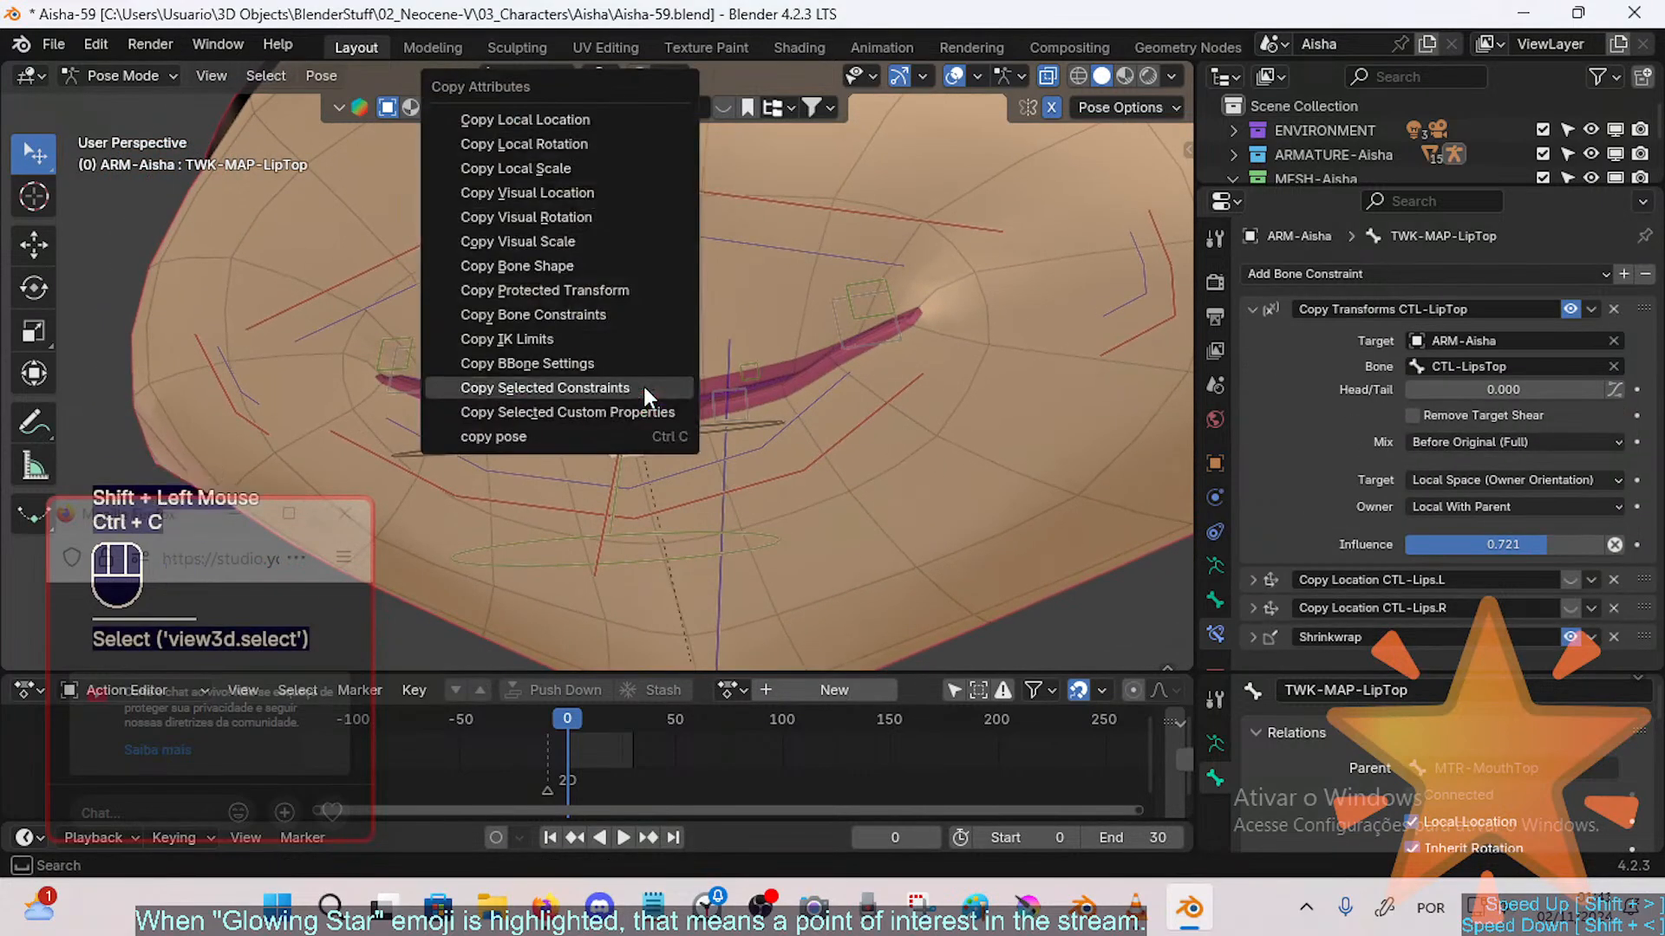
click(643, 387)
click(751, 404)
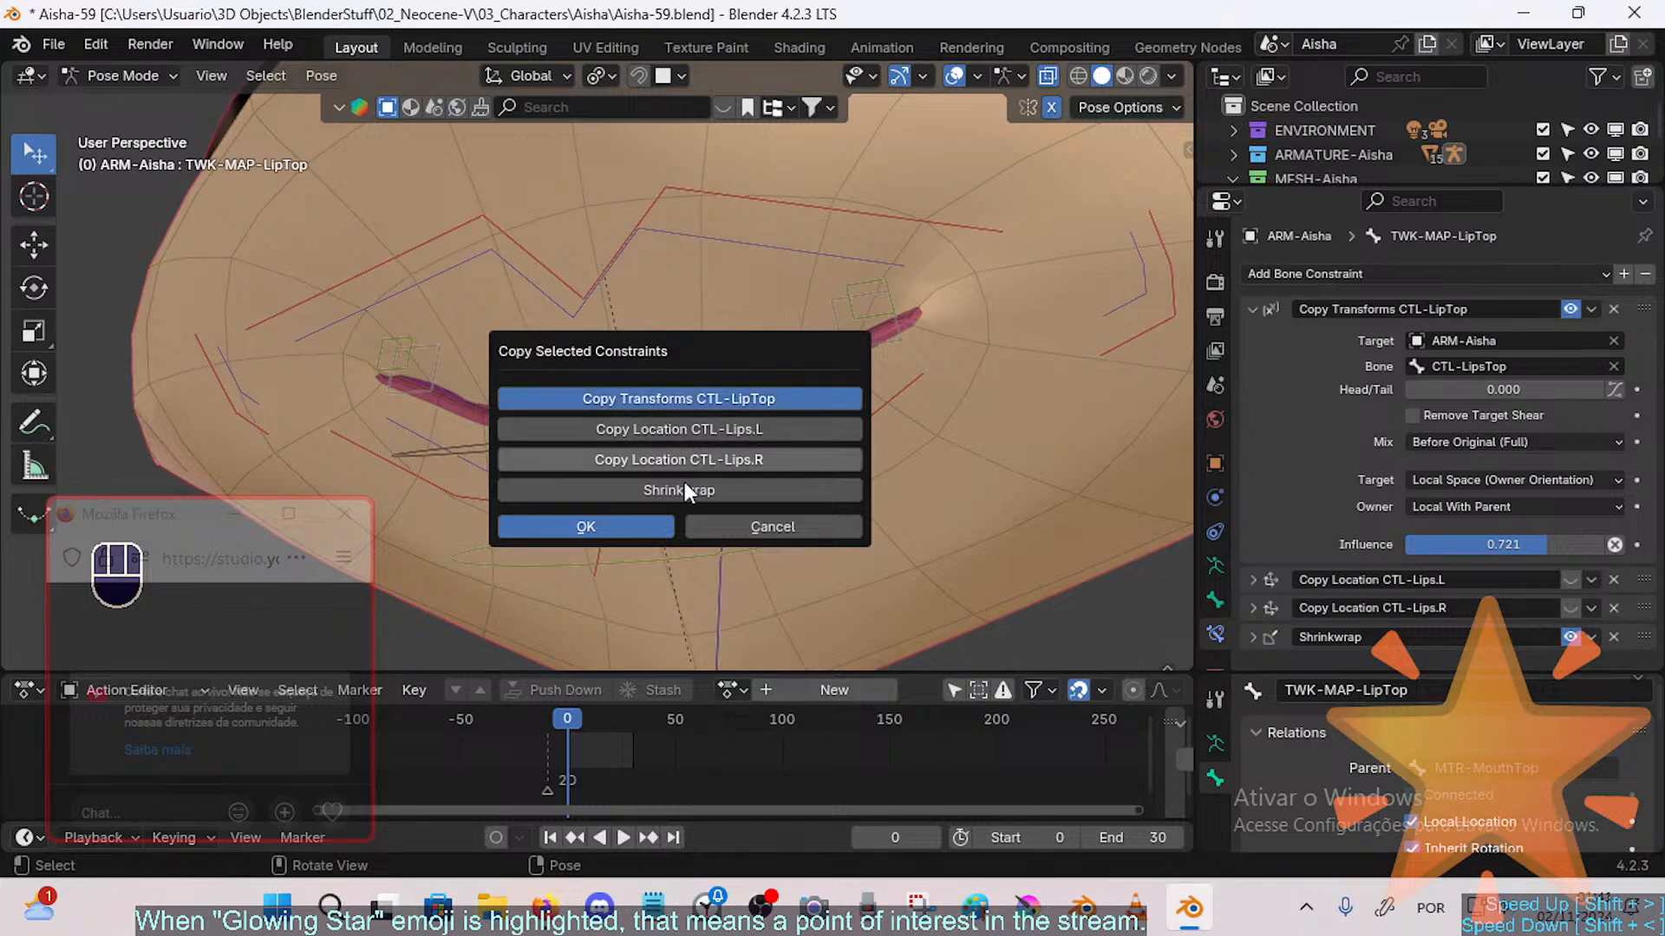
click(638, 529)
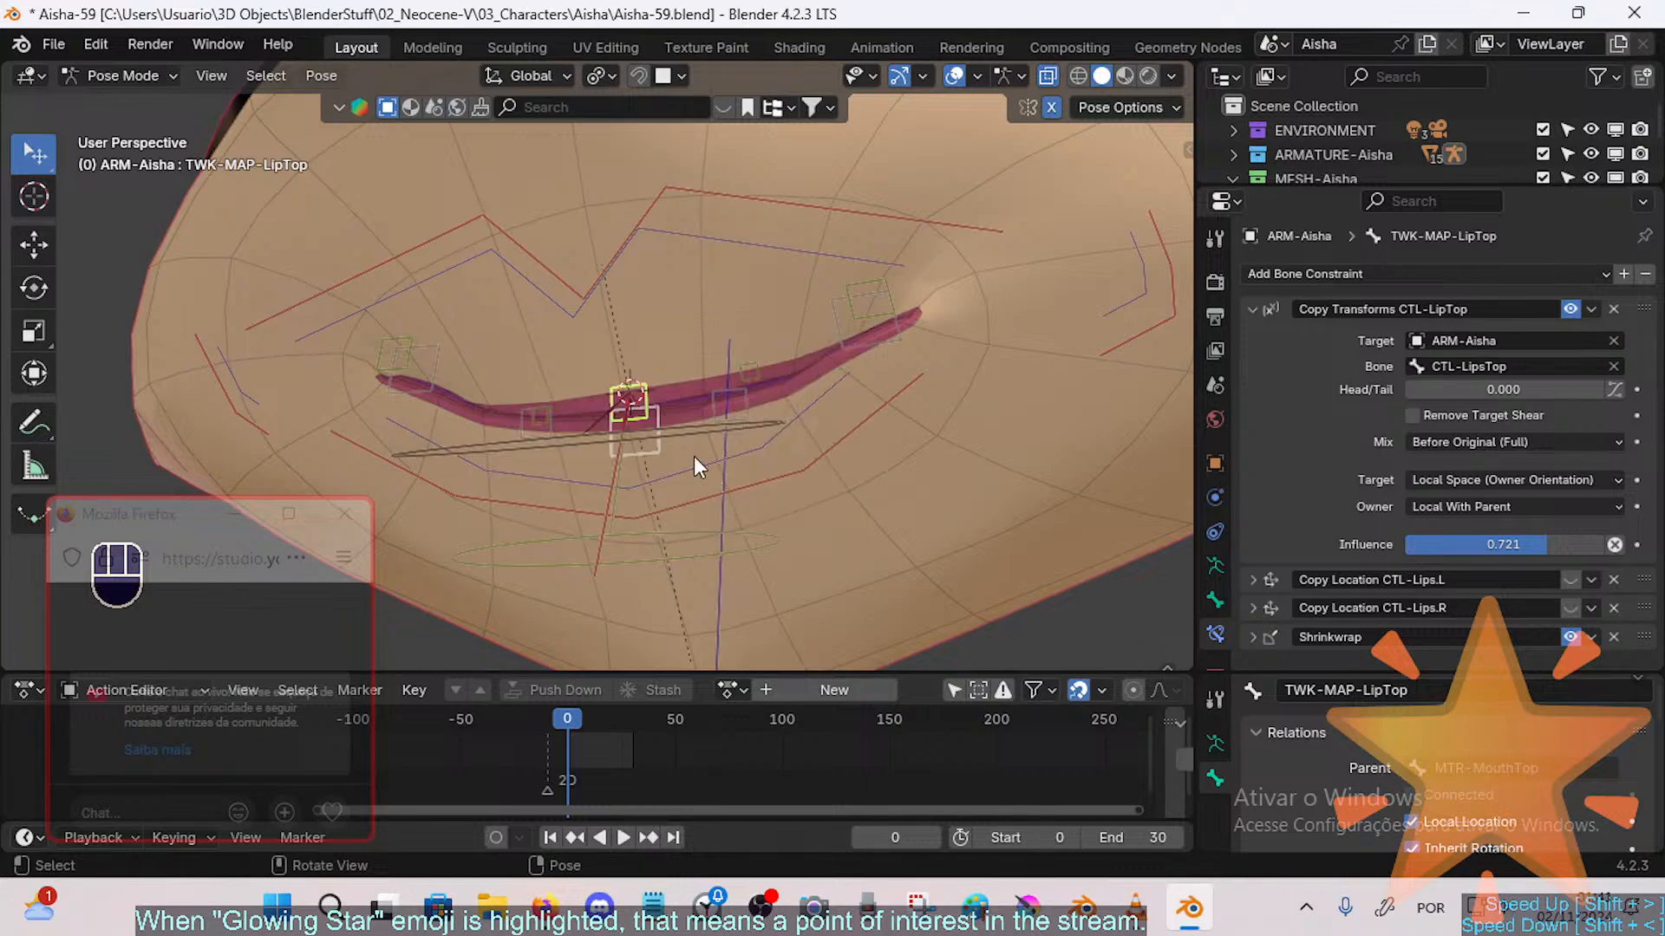
click(658, 406)
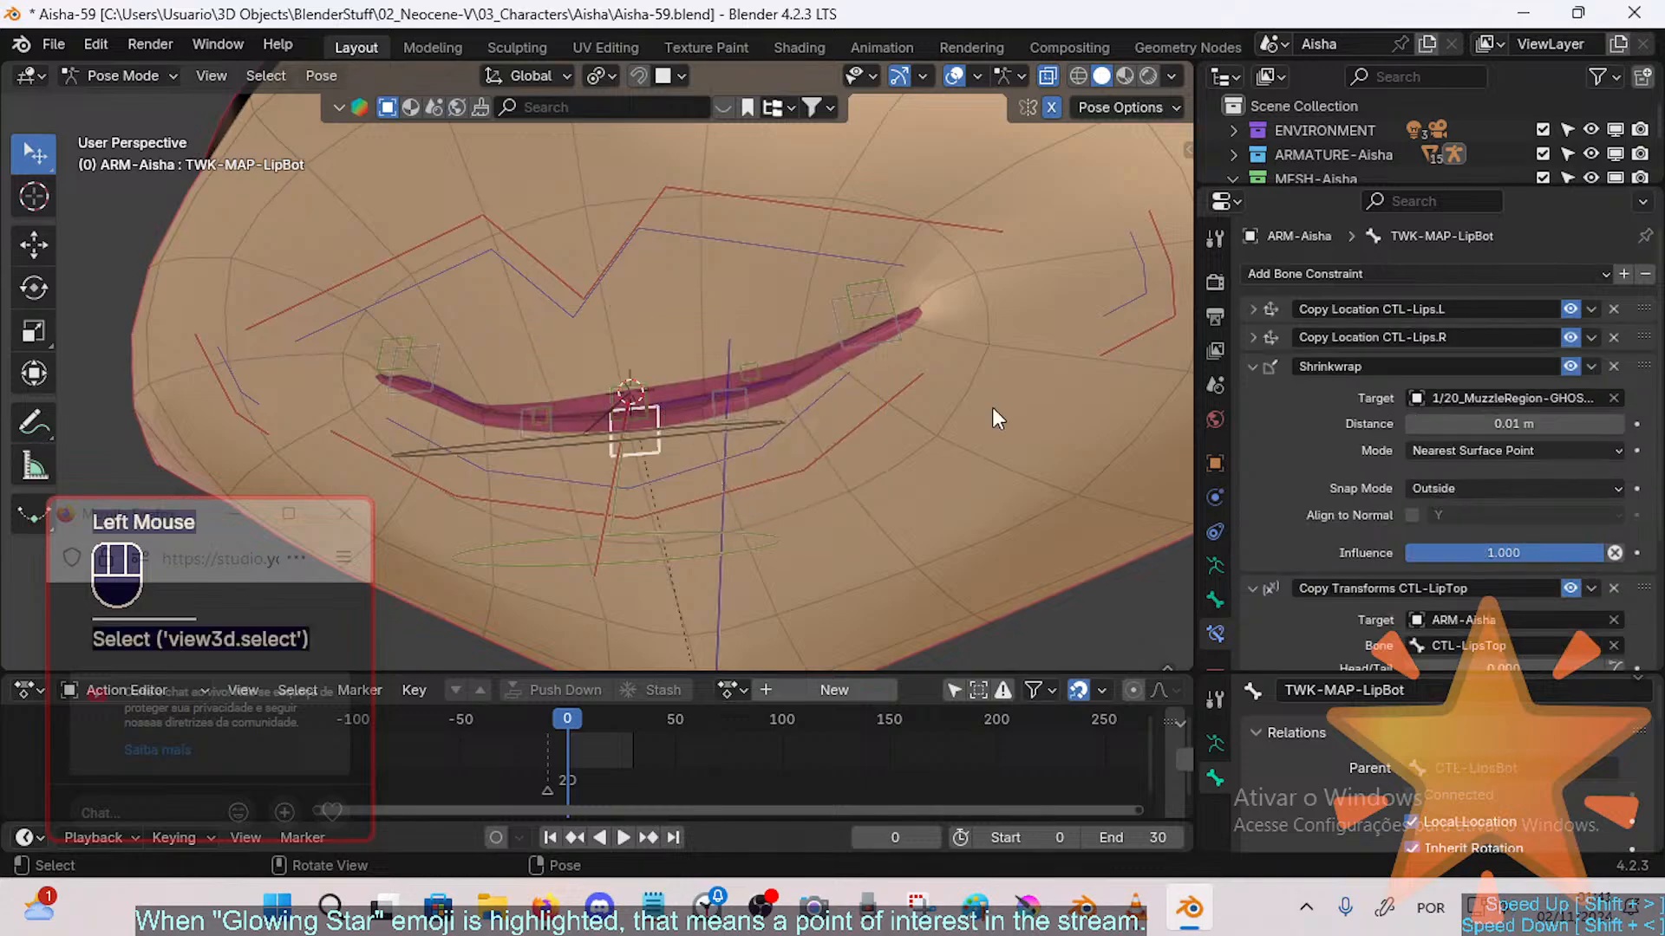
Step: Move the copied Copy Transforms constraint to the top of TWK-MAP-LipBot's stack and rename it Copy Transforms CTL-LipBot
click(1259, 366)
drag(1645, 395, 1448, 308)
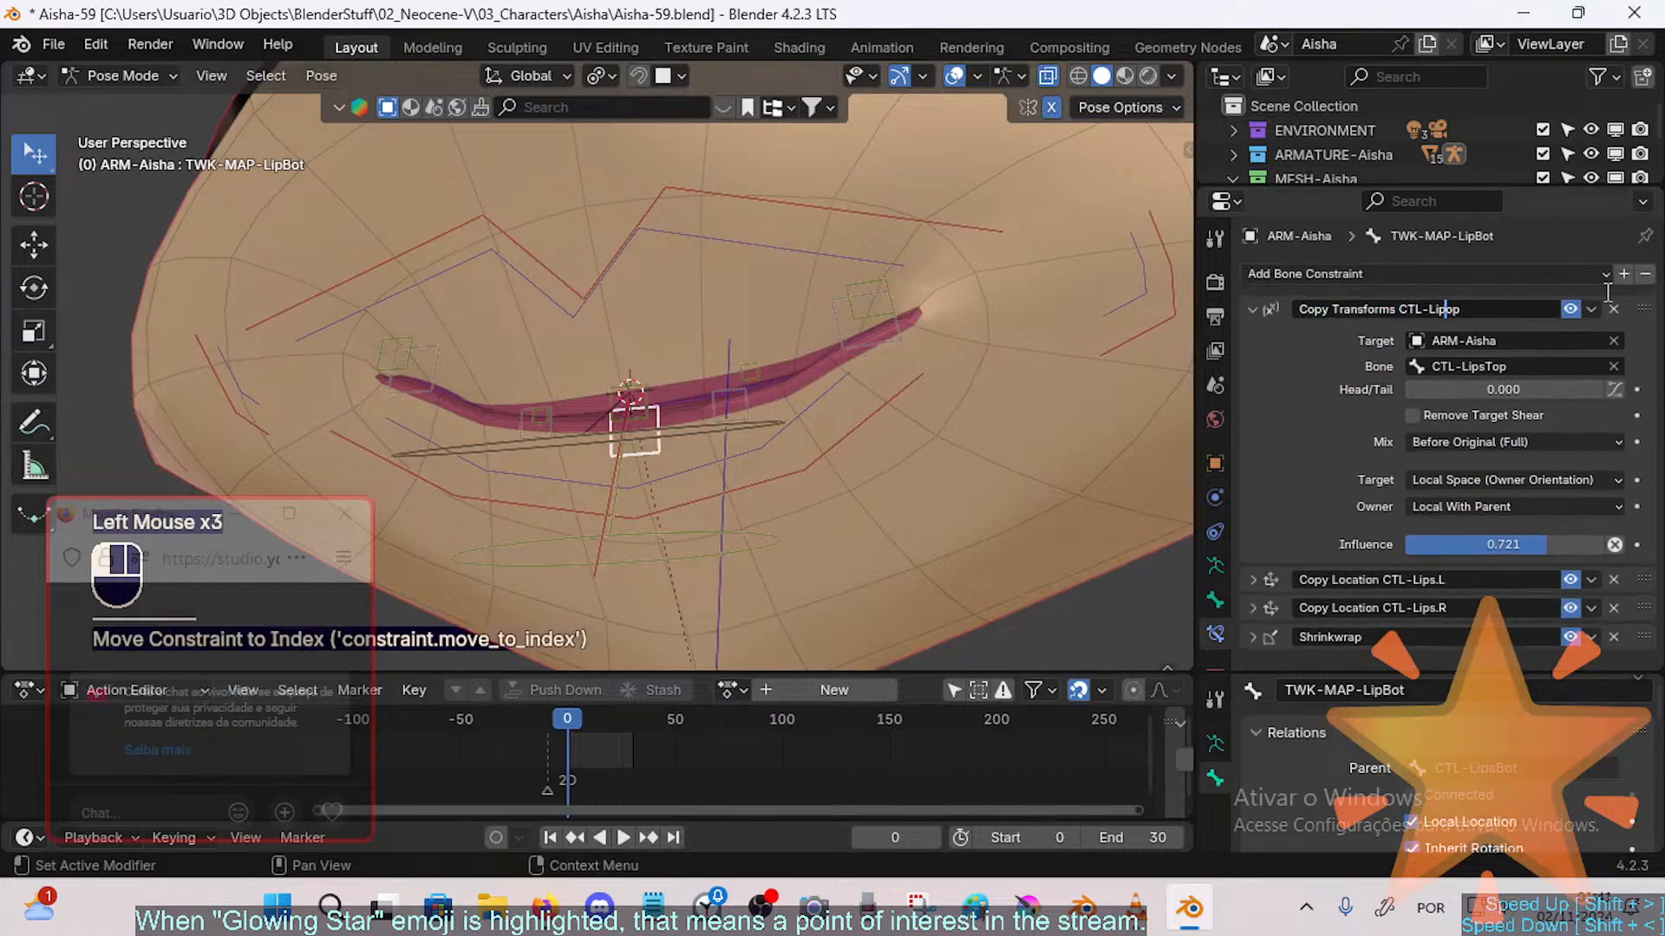
text(Bot)
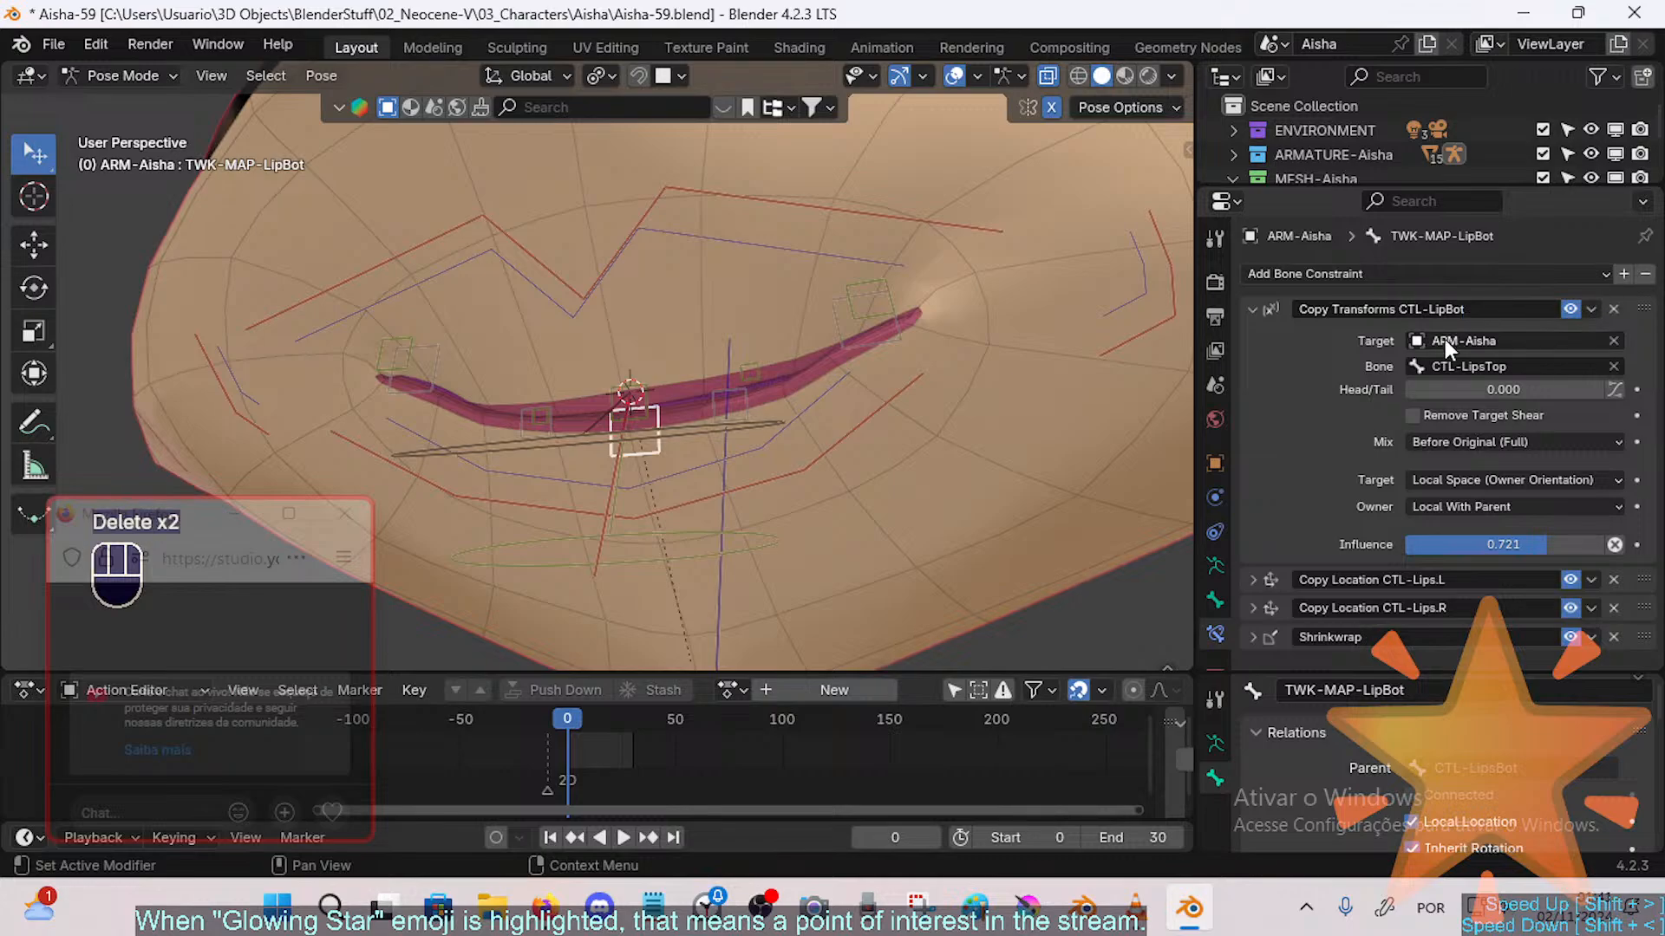
Step: Set the target bone of the Copy Transforms CTL-LipBot constraint to CTL-LipsBot
click(1491, 366)
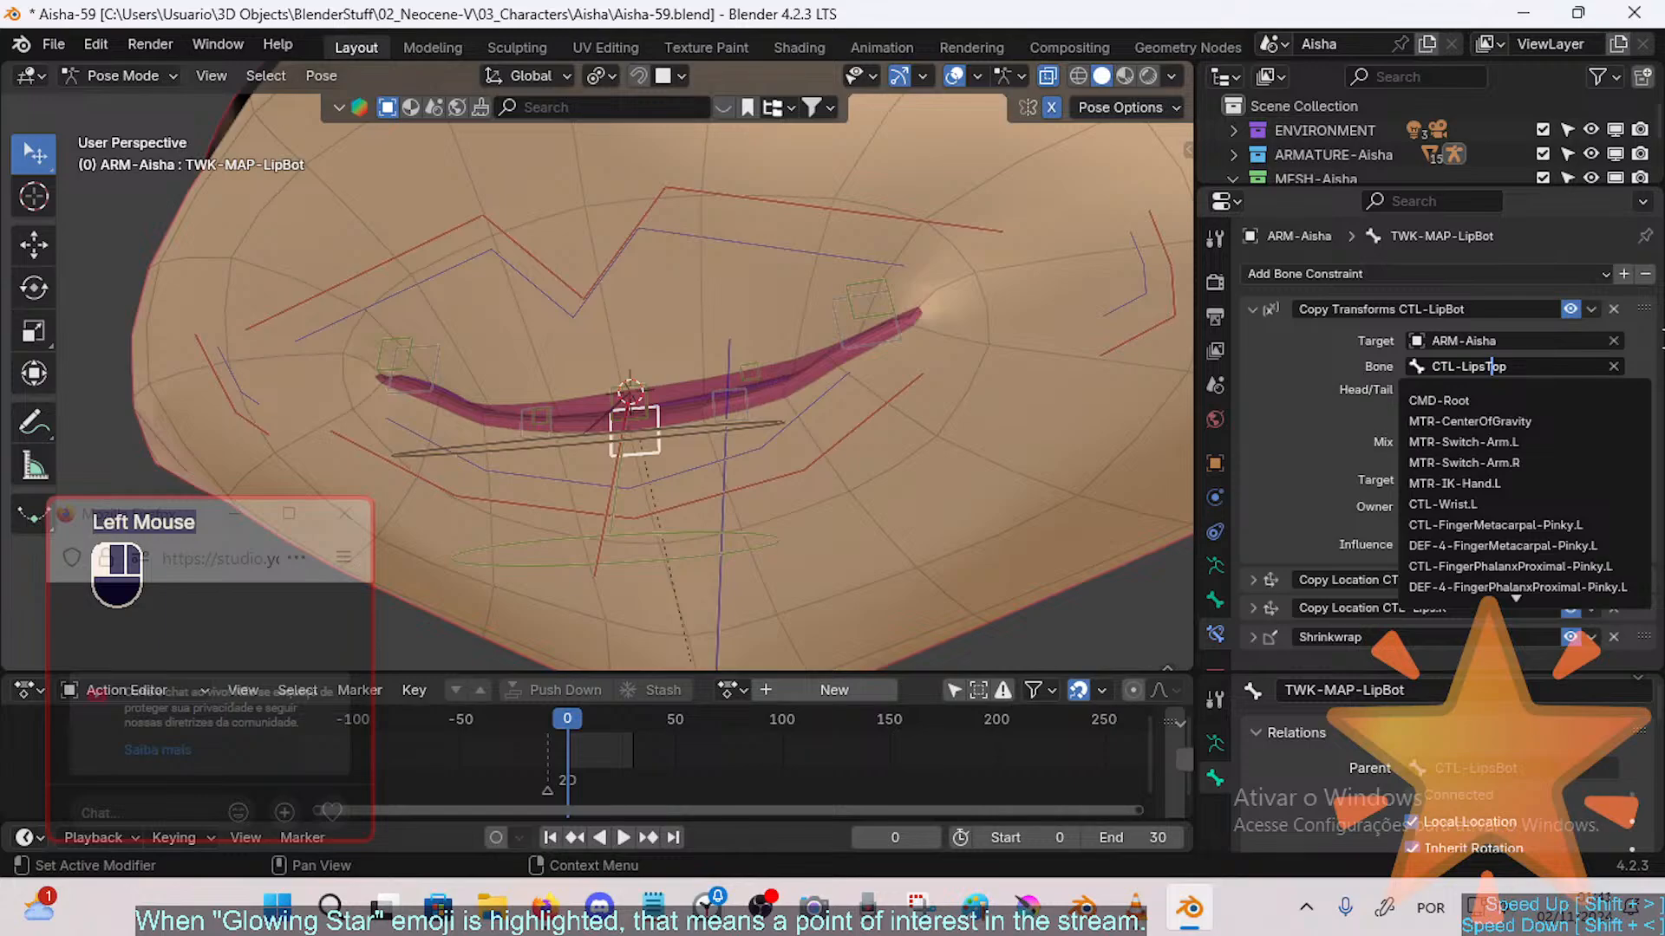
key(BackSpace)
text(Bot)
key(Delete)
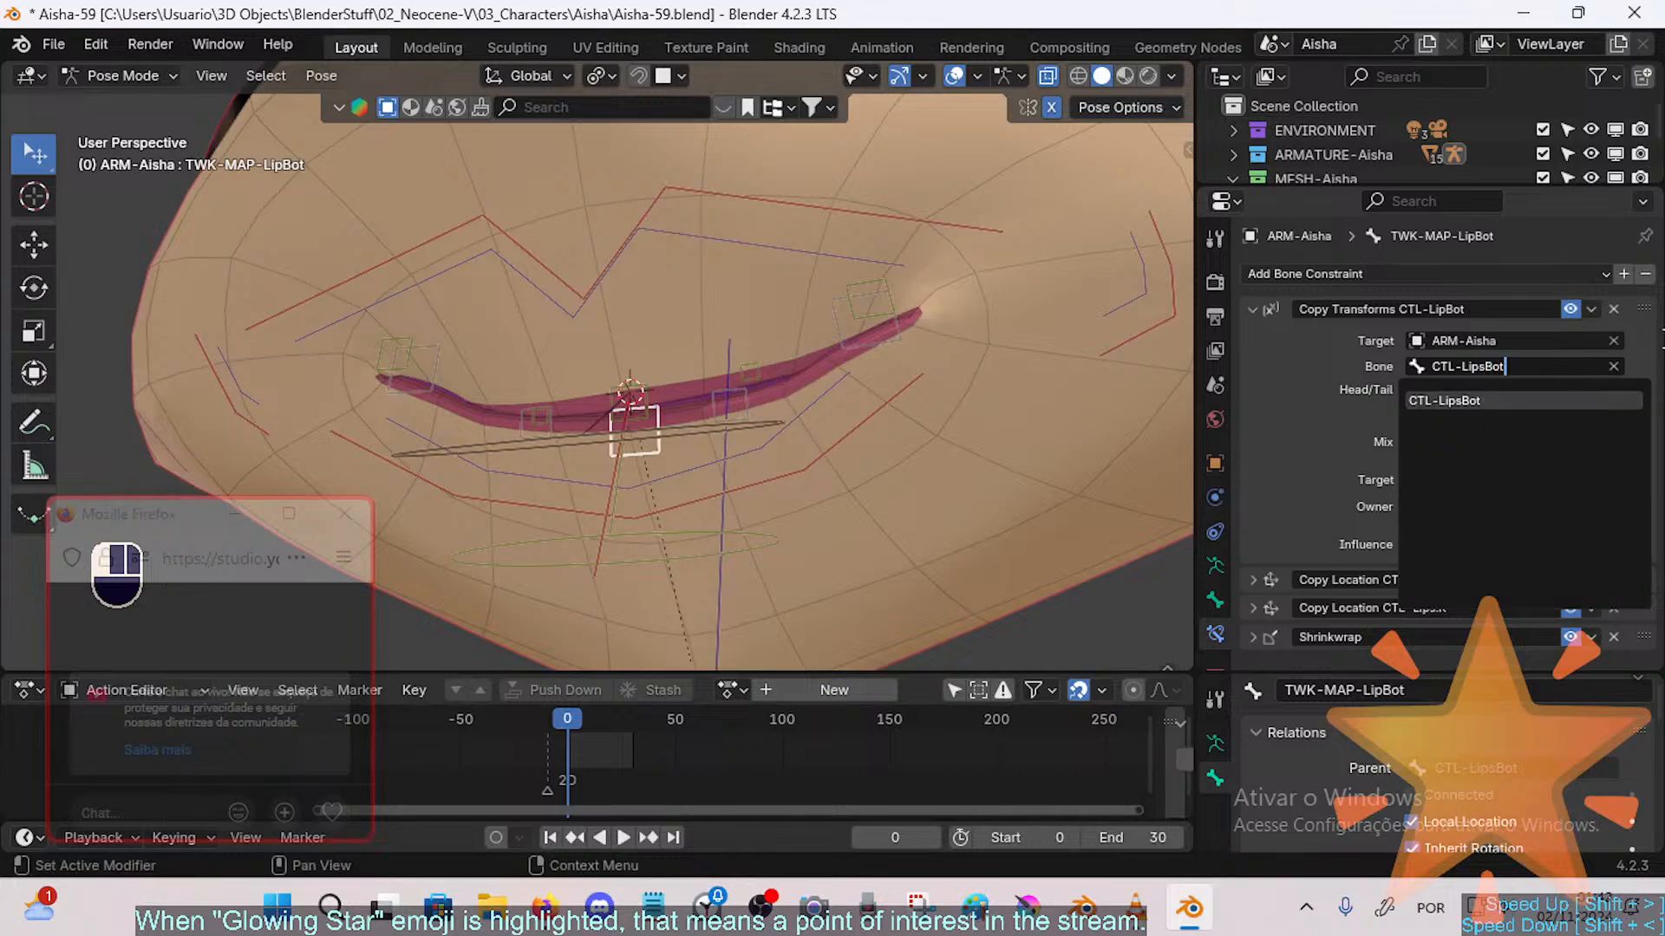
key(Return)
Step: Check how the lower lip follows CTL-LipsBot with a trial move, and cancel it
middle_drag(684, 450, 698, 461)
click(702, 468)
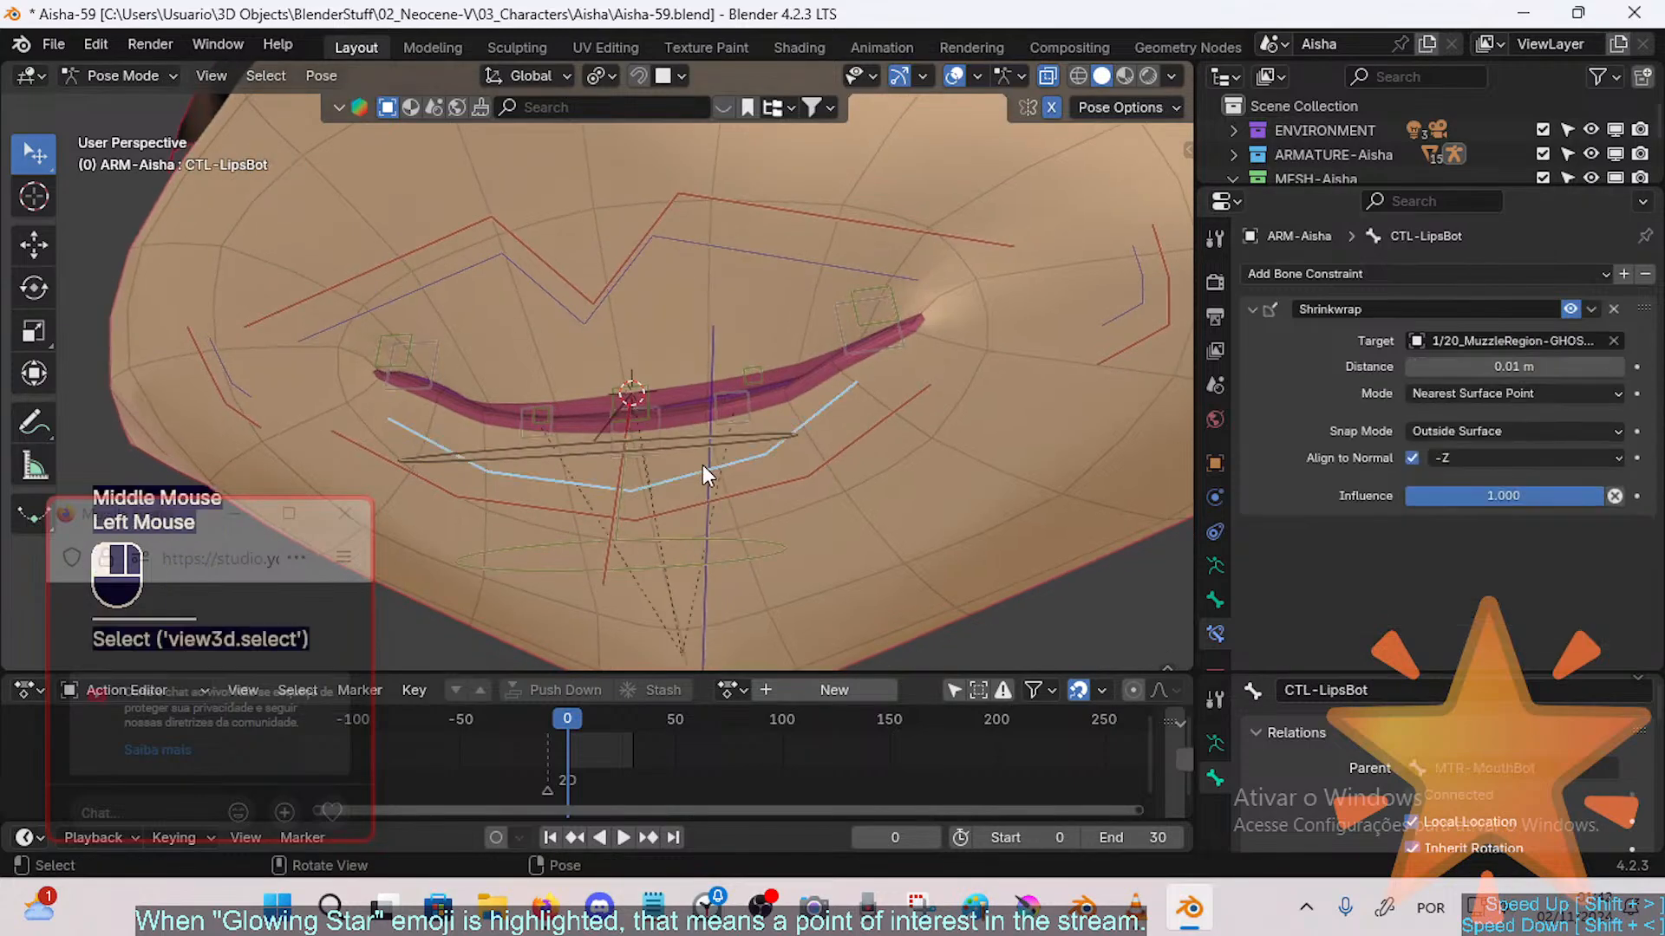
key(g)
key(Escape)
Step: In Edit Mode, parent the lower-lip tweak bones, including TWK-MAP-LipBot, to MTR-MouthBot with Keep Offset
click(652, 414)
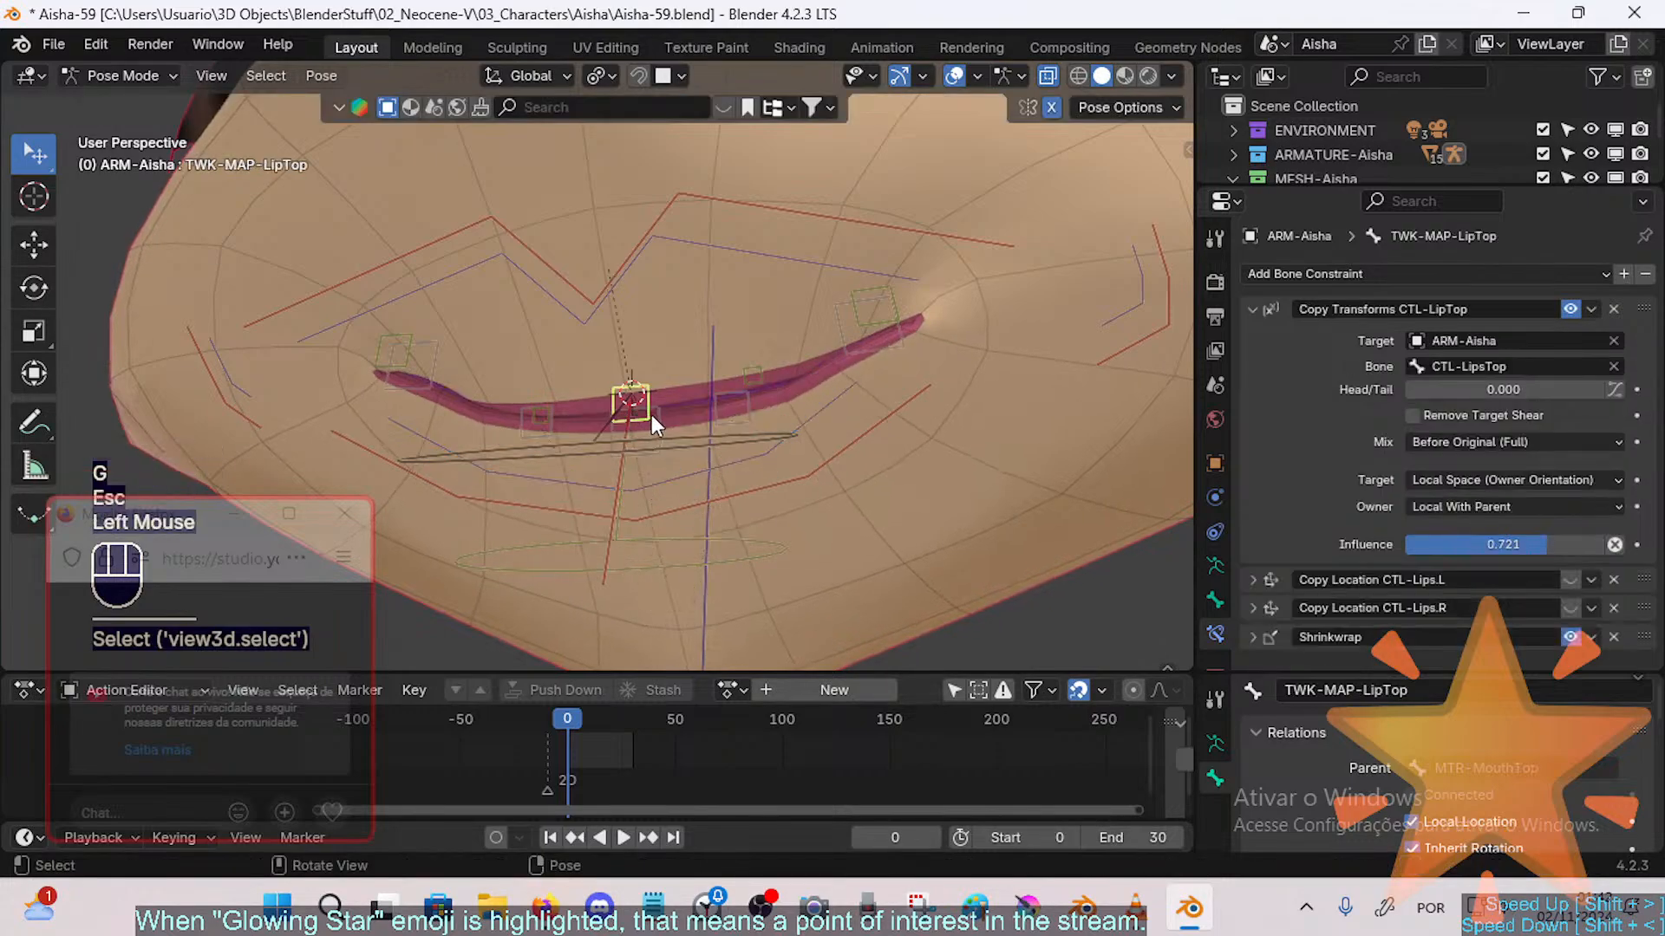
click(666, 419)
key(Tab)
key(g)
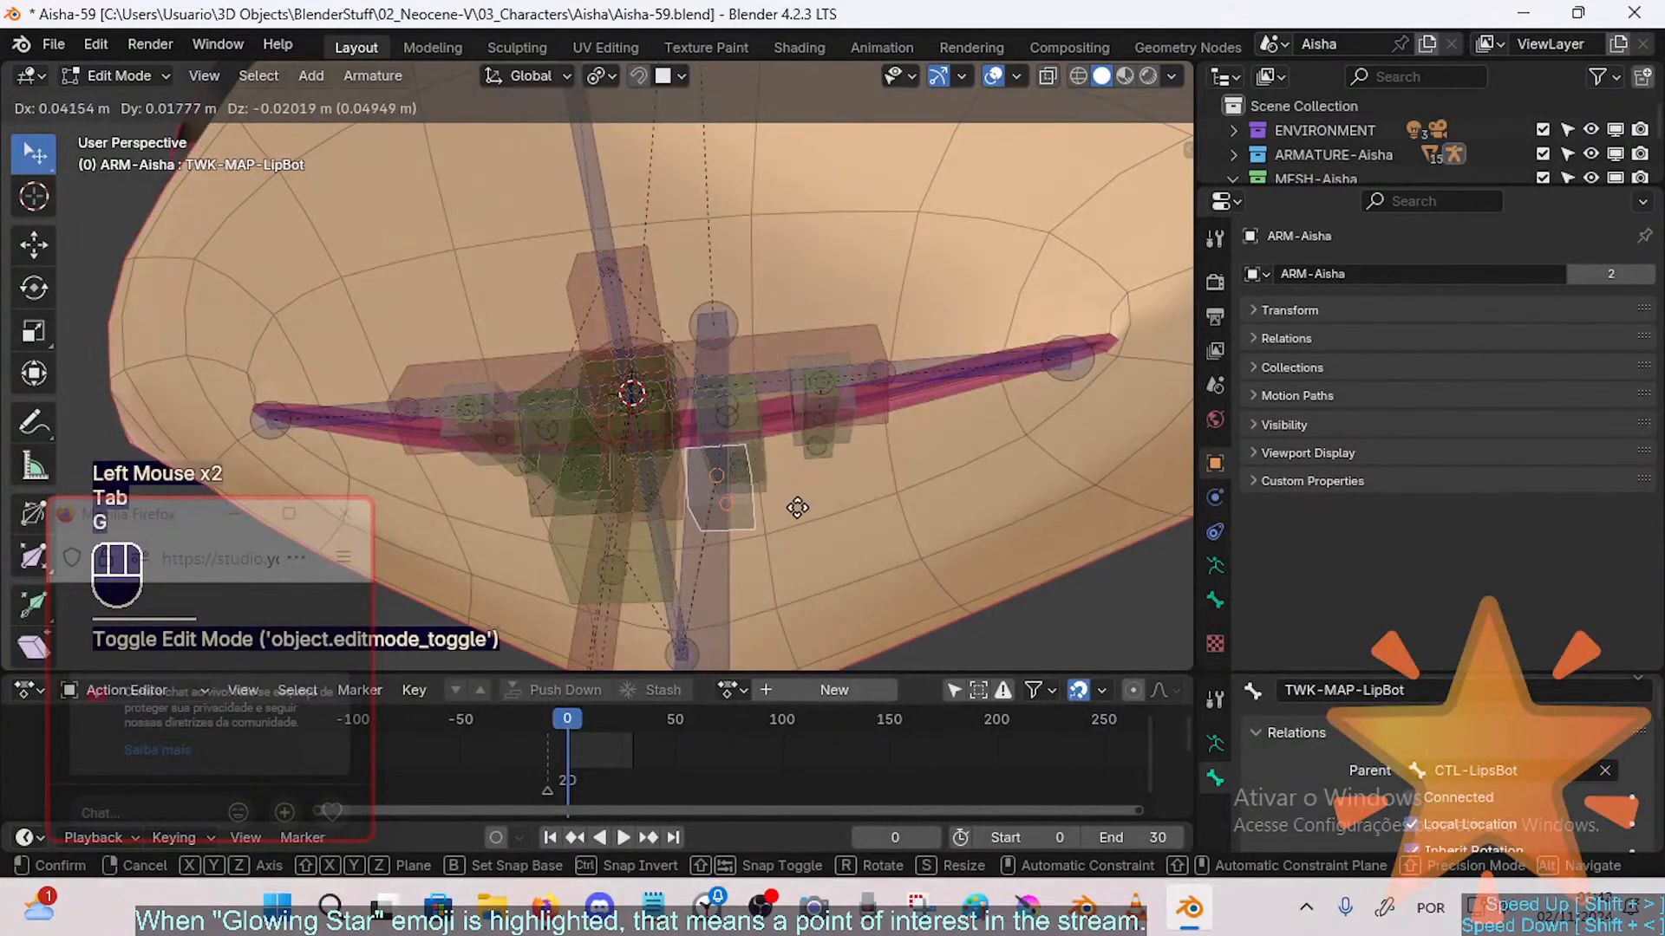
key(Escape)
middle_drag(779, 498, 595, 439)
shift+click(753, 387)
shift+click(576, 520)
key(ctrl+z)
shift+click(633, 460)
key(ctrl+p)
click(604, 481)
Step: Parent the corner bone TWK-MAP-LipCornerBot.L to MTR-Mouth.L with Keep Offset
click(797, 450)
middle_drag(798, 449, 916, 403)
key(g)
key(Escape)
click(845, 377)
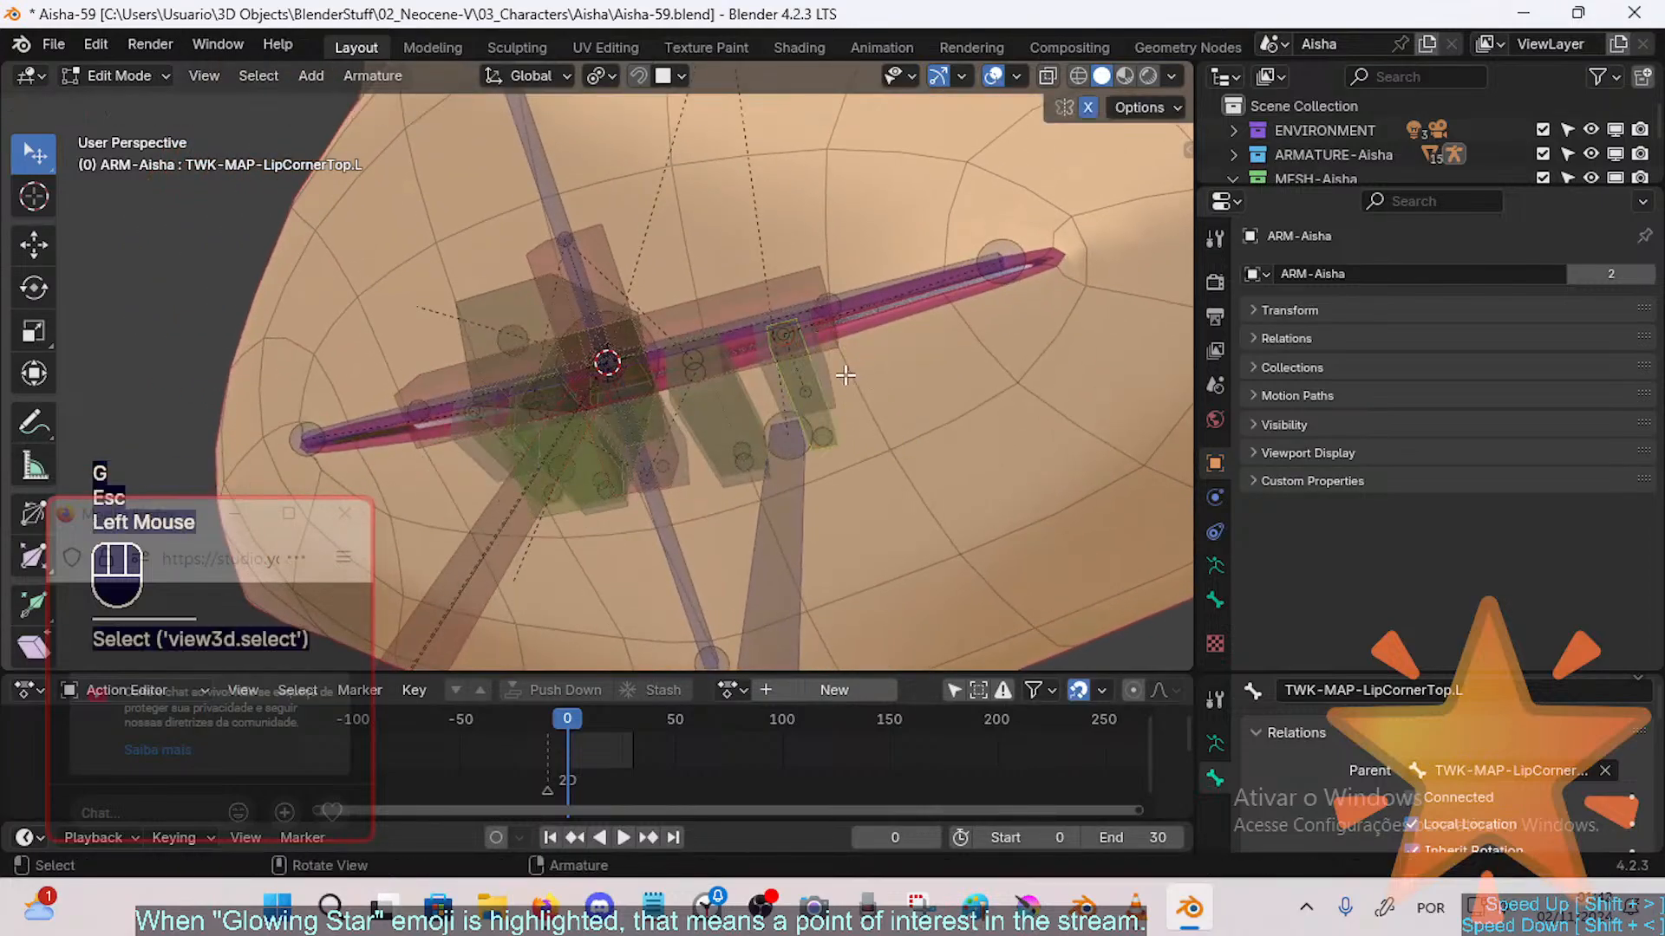
click(847, 375)
key(g)
key(Escape)
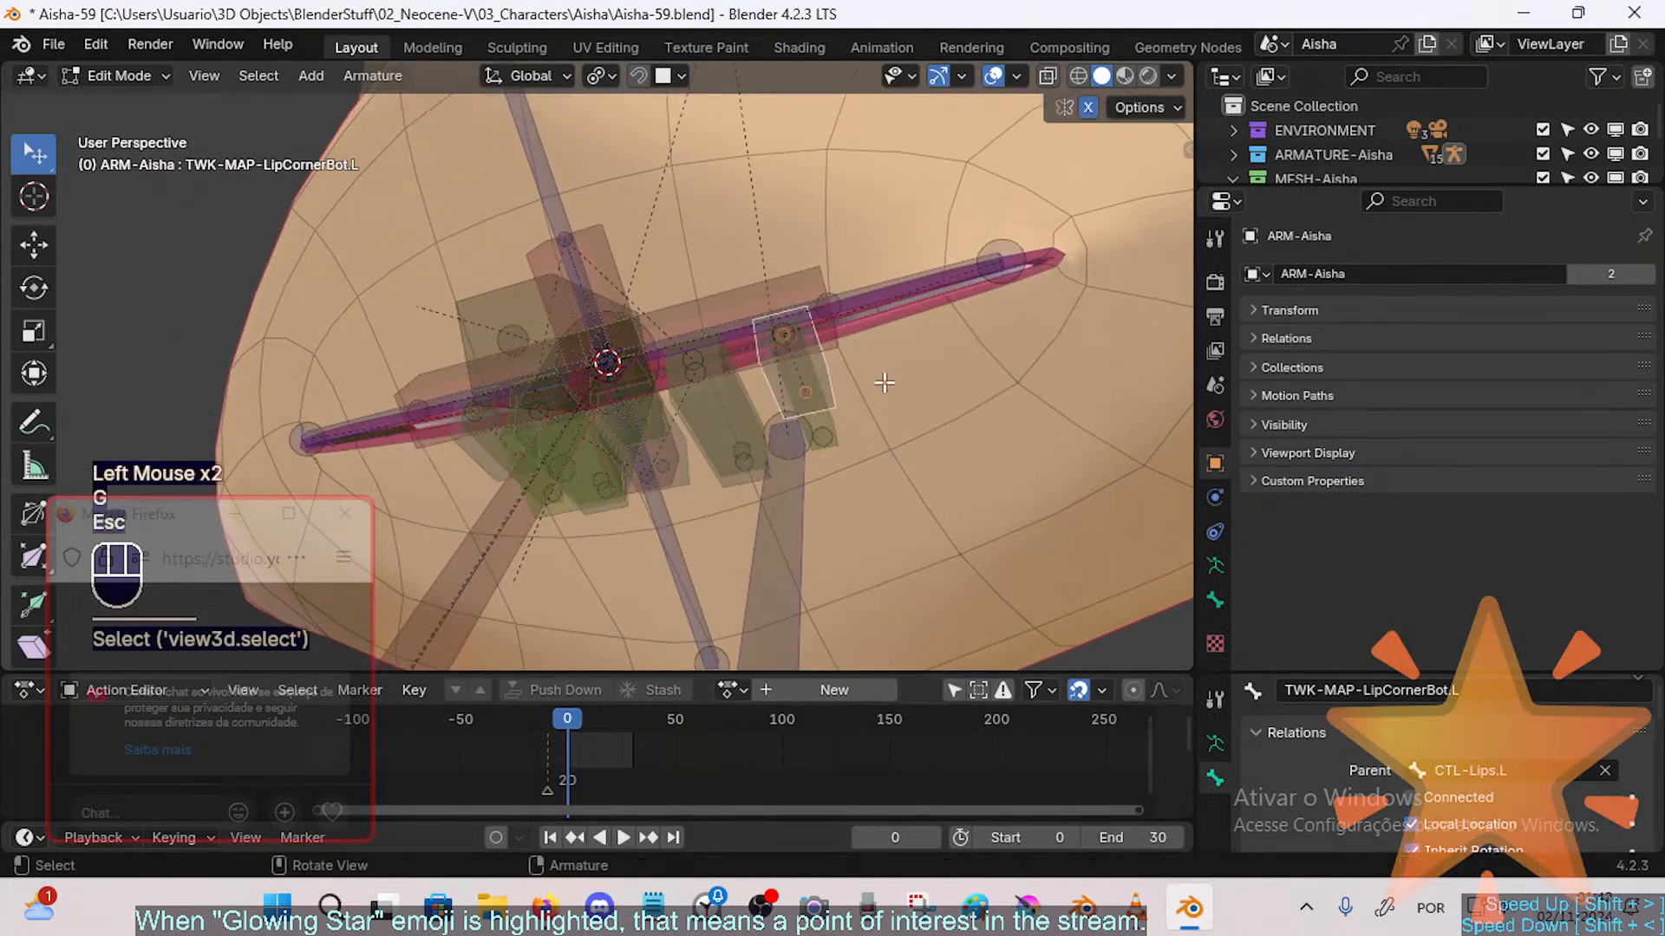
middle_drag(964, 401, 861, 475)
shift+click(906, 392)
key(ctrl+p)
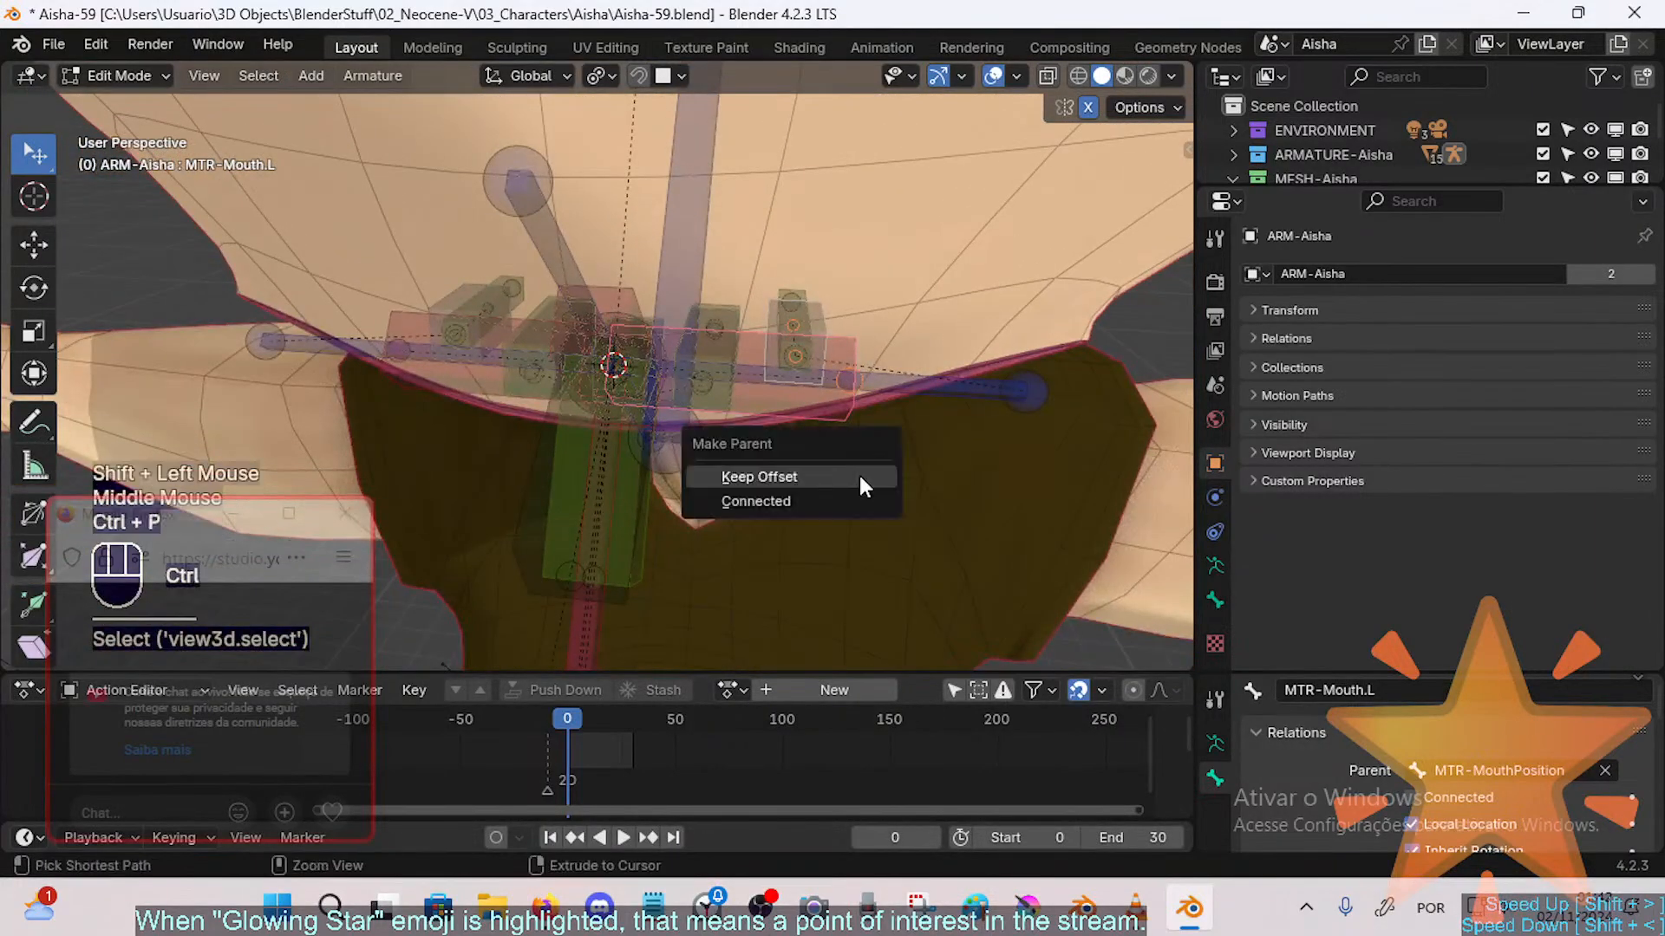
click(860, 475)
Step: Trial-move the mirrored corner bone on the opposite side, cancel the move, and return to Pose Mode
middle_drag(486, 342, 461, 314)
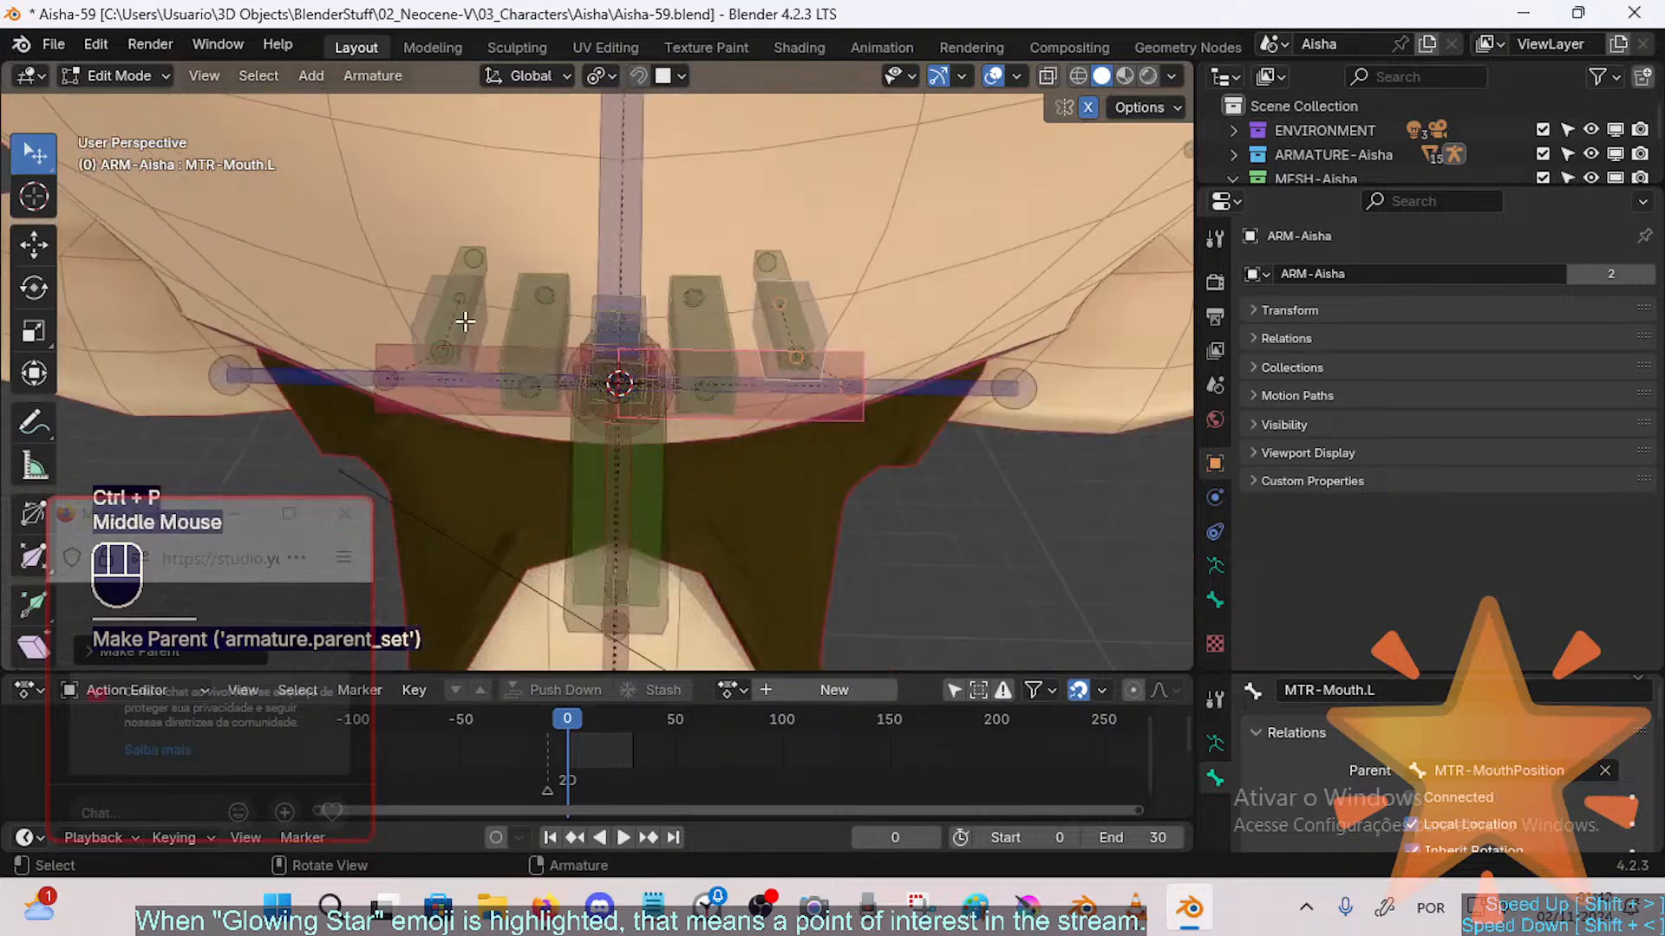
click(460, 314)
key(g)
key(Escape)
key(Tab)
Step: Trial-move TWK-MAP-LipBot and CTL-LipsBot to check the lower lip's response, cancelling each move
middle_drag(725, 438, 733, 477)
click(652, 402)
key(g)
key(Escape)
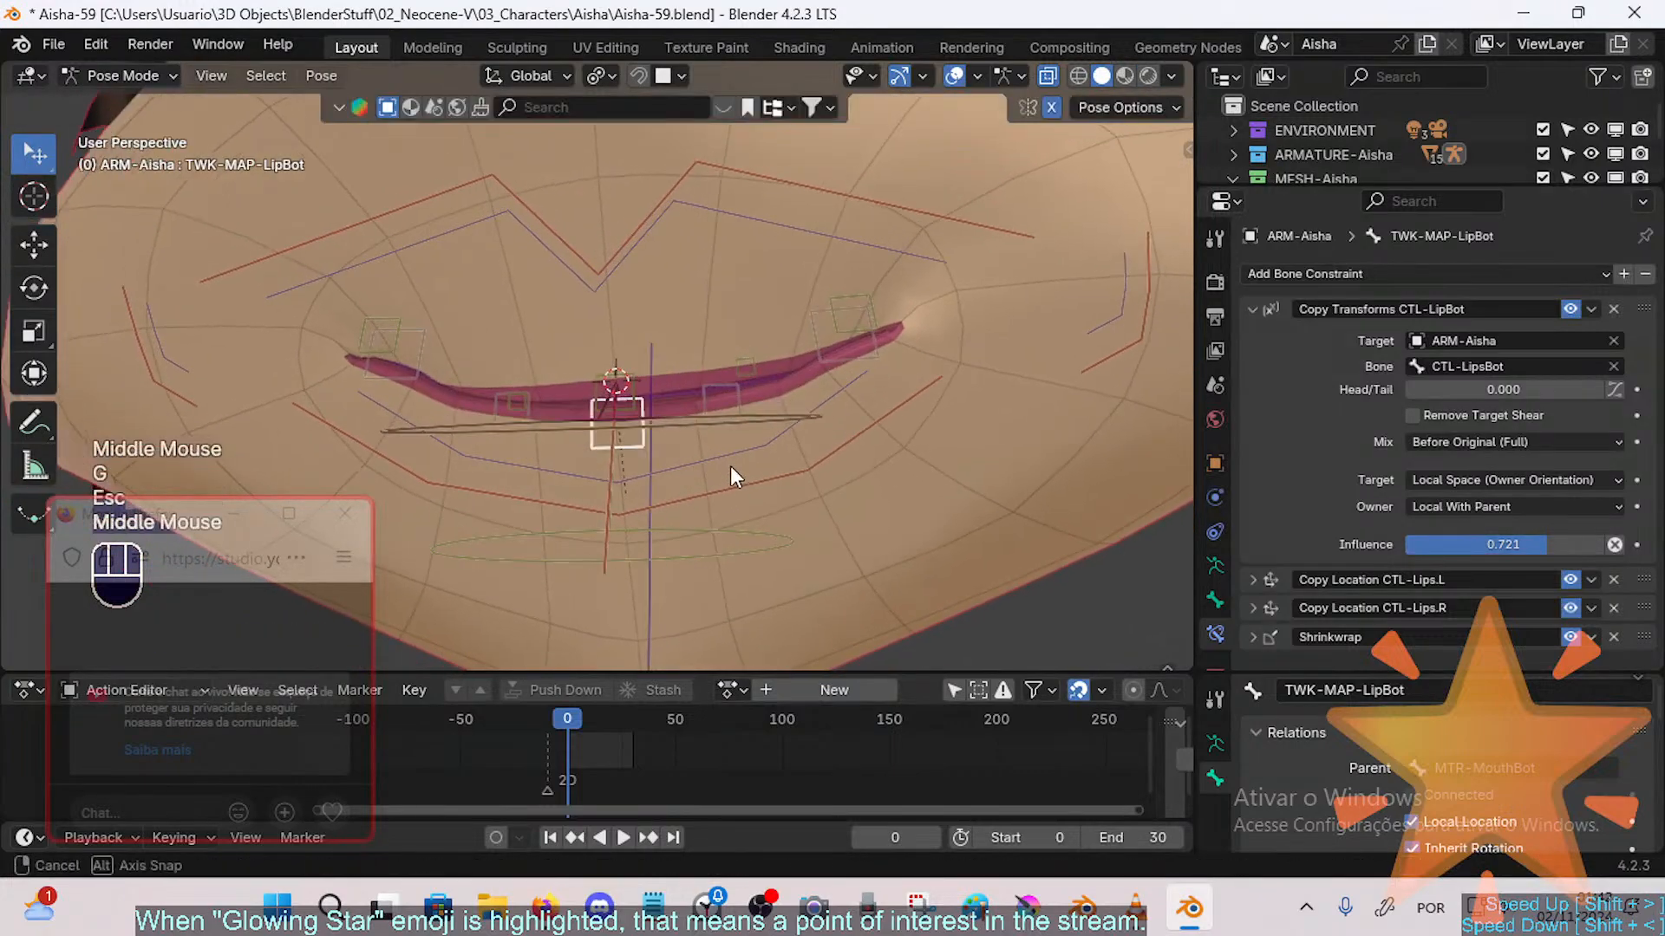
click(716, 456)
key(g)
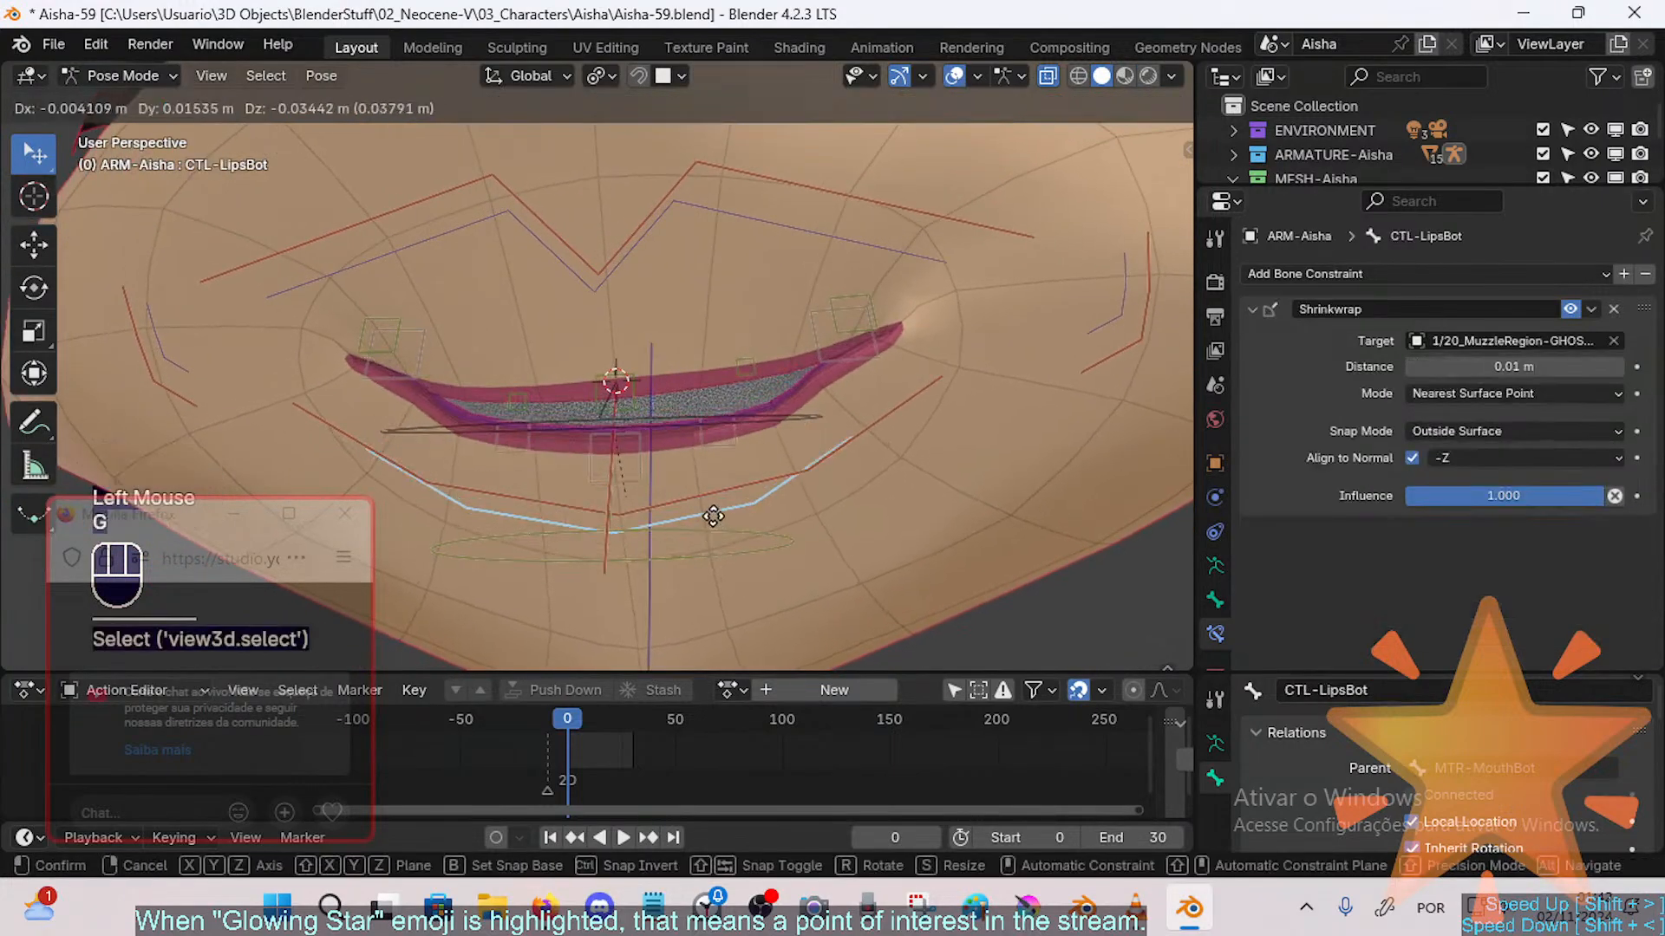
key(Escape)
Step: Move the MTR-MouthBot control downward to open the lower lip
click(748, 492)
key(g)
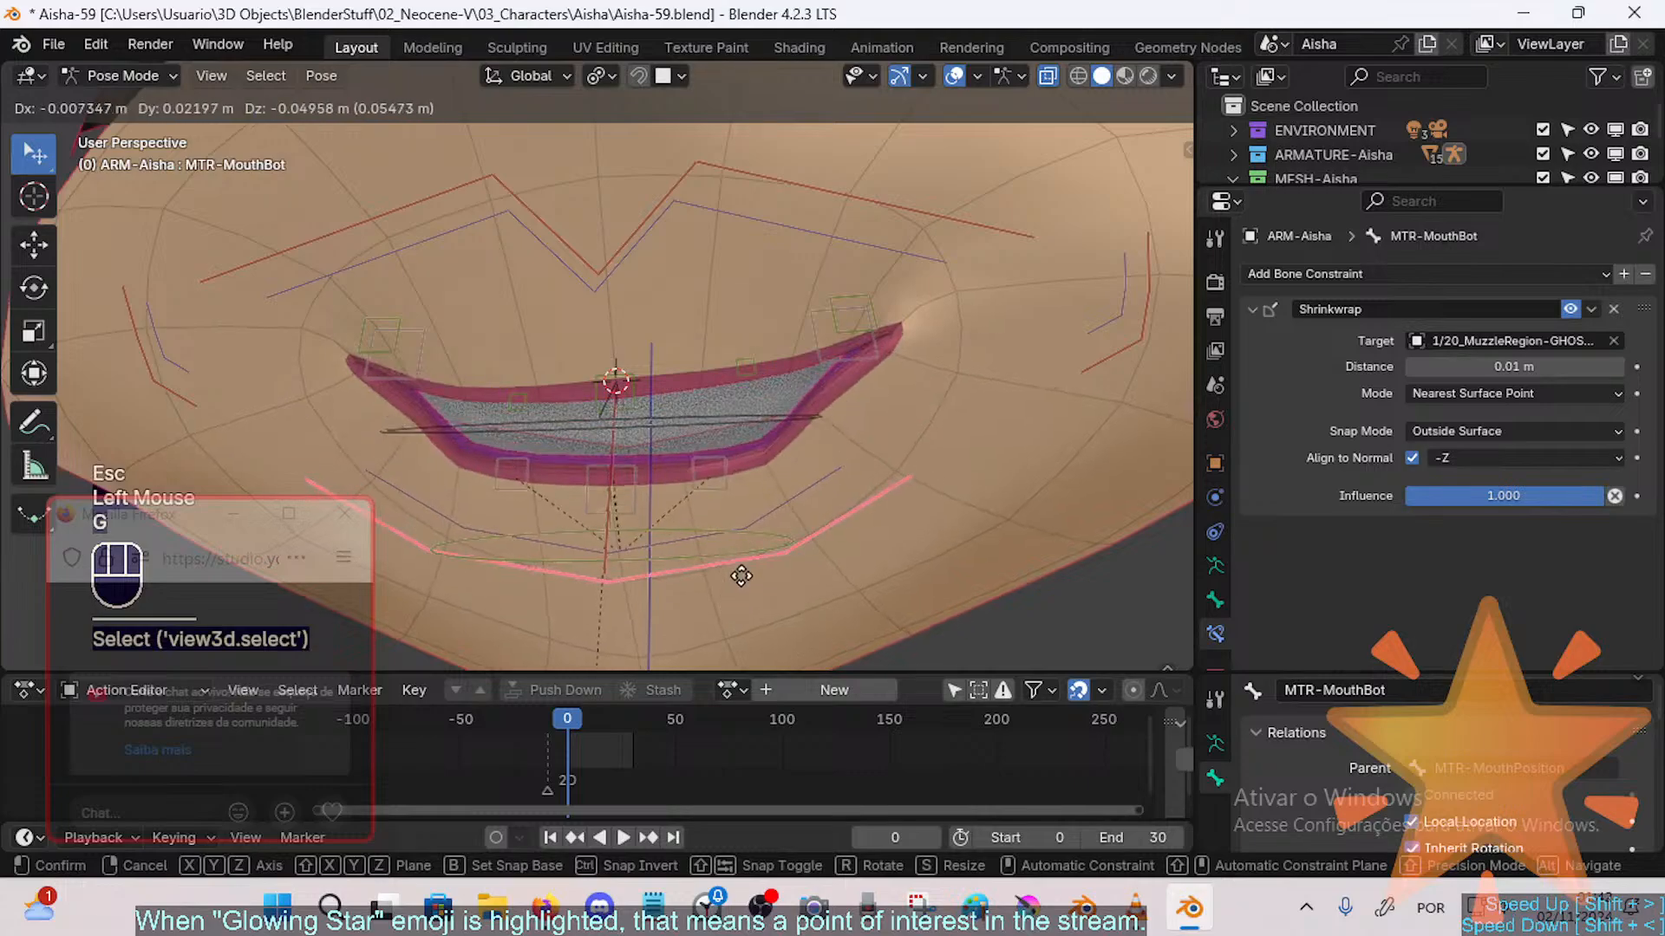
click(740, 574)
Step: Set the influence of TWK-MAP-LipBot's Copy Transforms CTL-LipBot constraint to 0.658
click(648, 475)
click(626, 461)
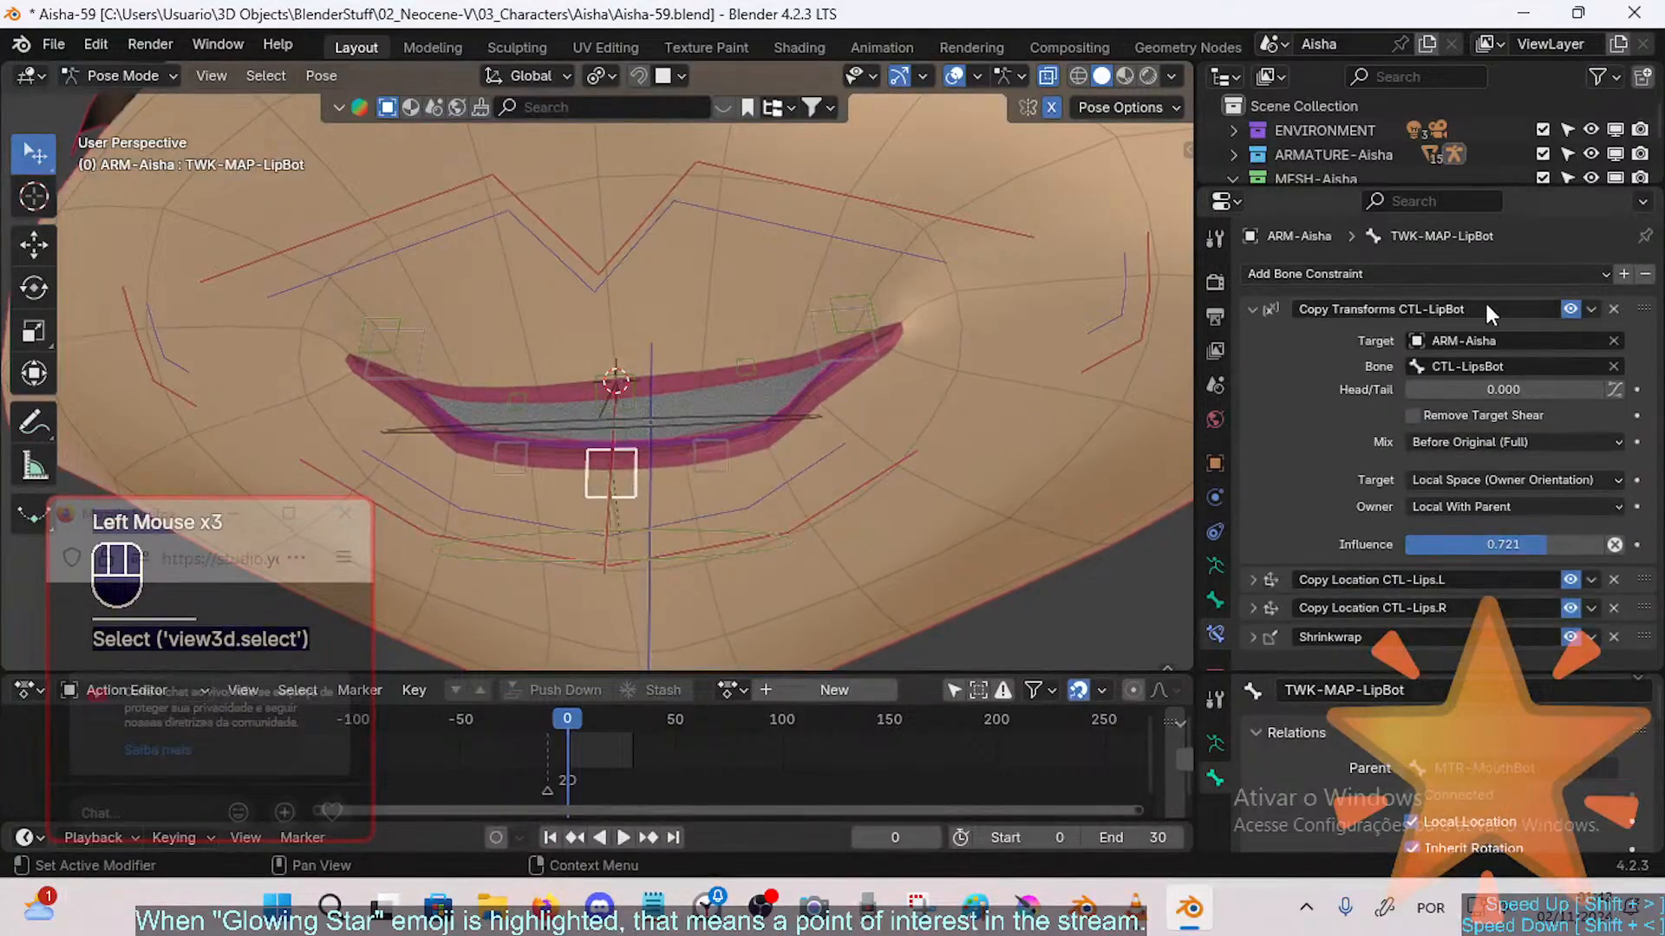
click(1515, 531)
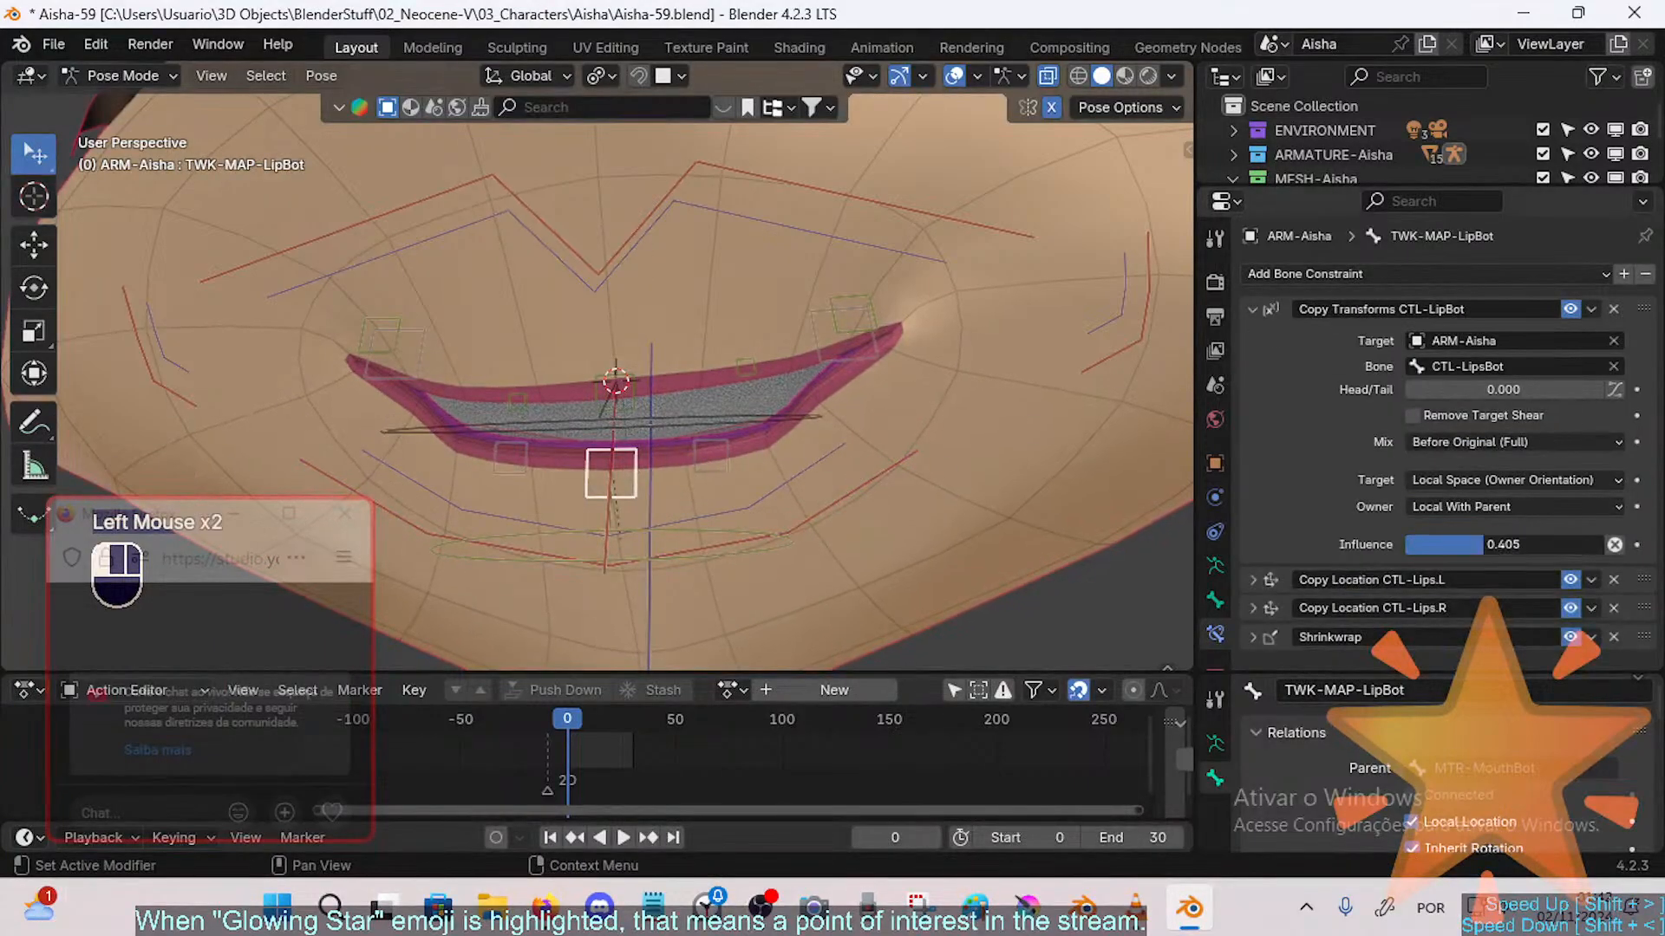
drag(1515, 544, 1565, 543)
click(1467, 505)
click(1467, 505)
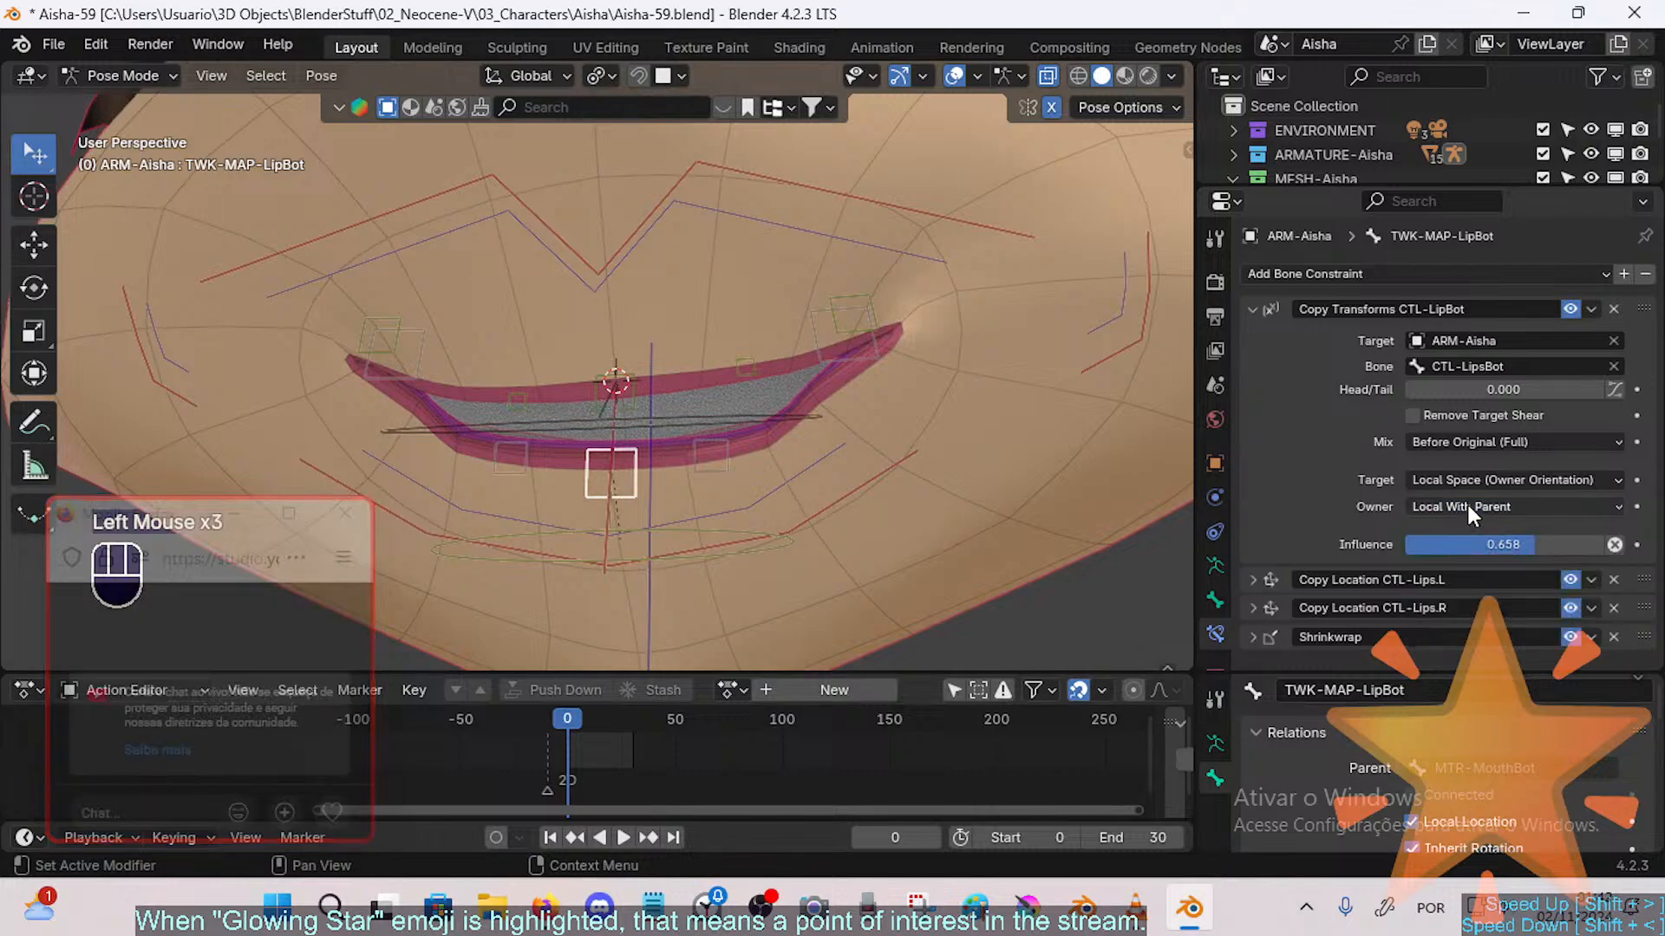
Step: Move the CTL-LipsBot control around slightly to test how the lower lip follows it
middle_drag(997, 495, 873, 498)
scroll(831, 451, down, 1)
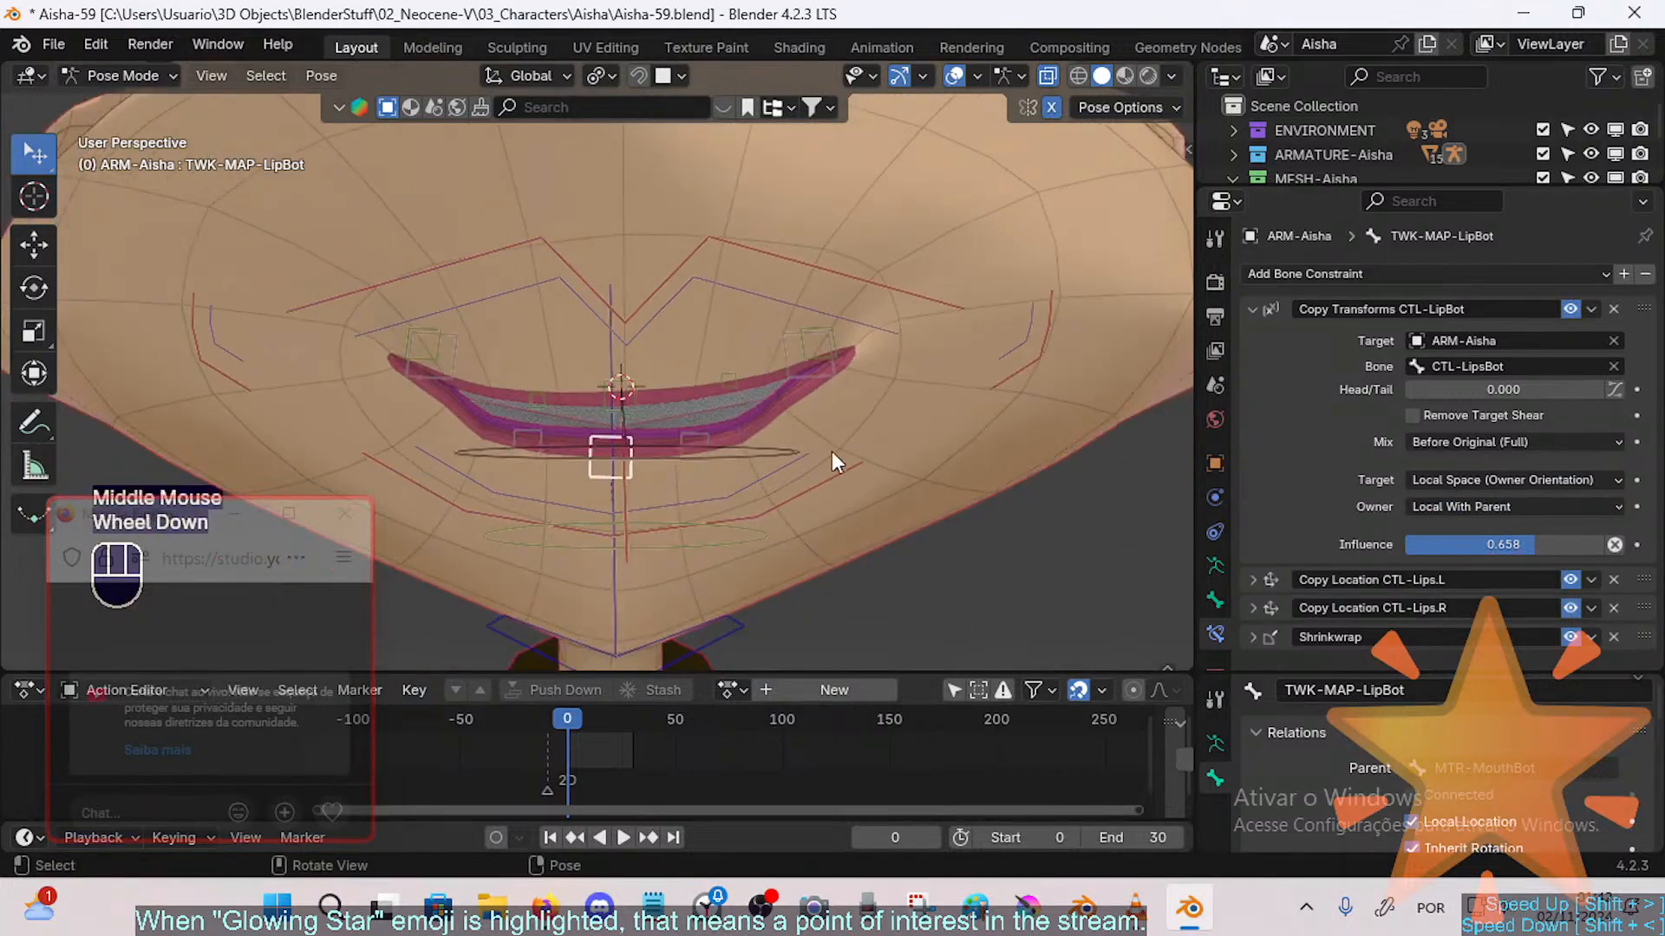
click(703, 500)
key(g)
click(711, 499)
key(g)
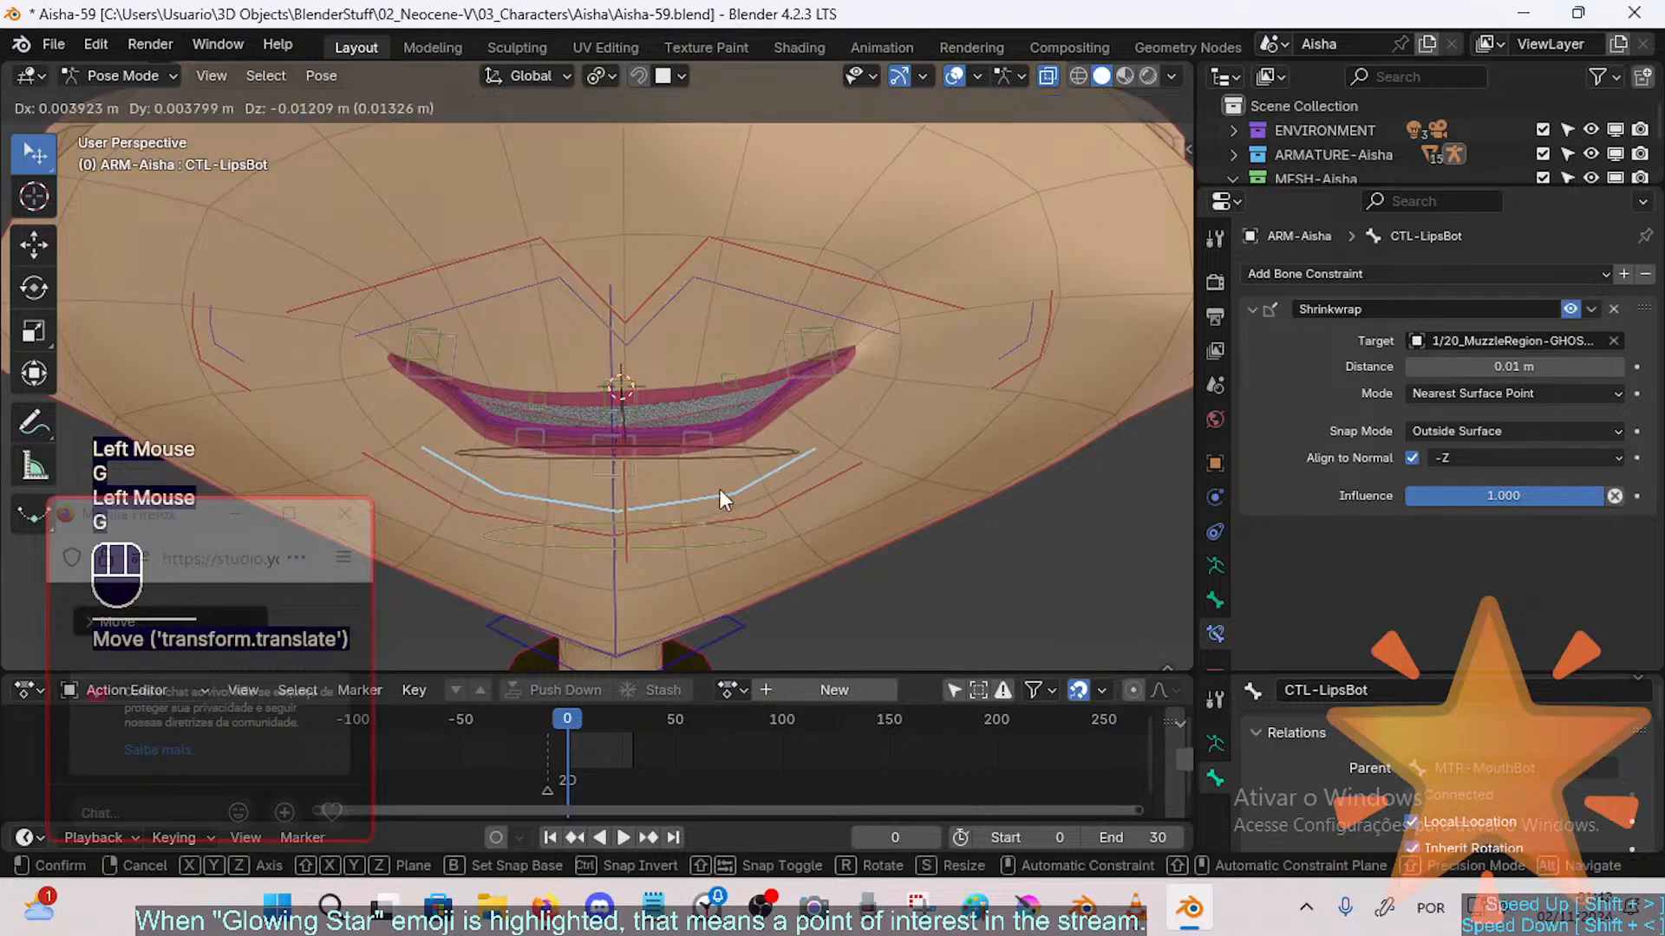
click(720, 491)
Step: Remove both the Copy Location and Copy Location.001 constraints from TWK-MAP-LipBot.L, keeping only its Shrinkwrap
click(713, 441)
scroll(1557, 257, down, 2)
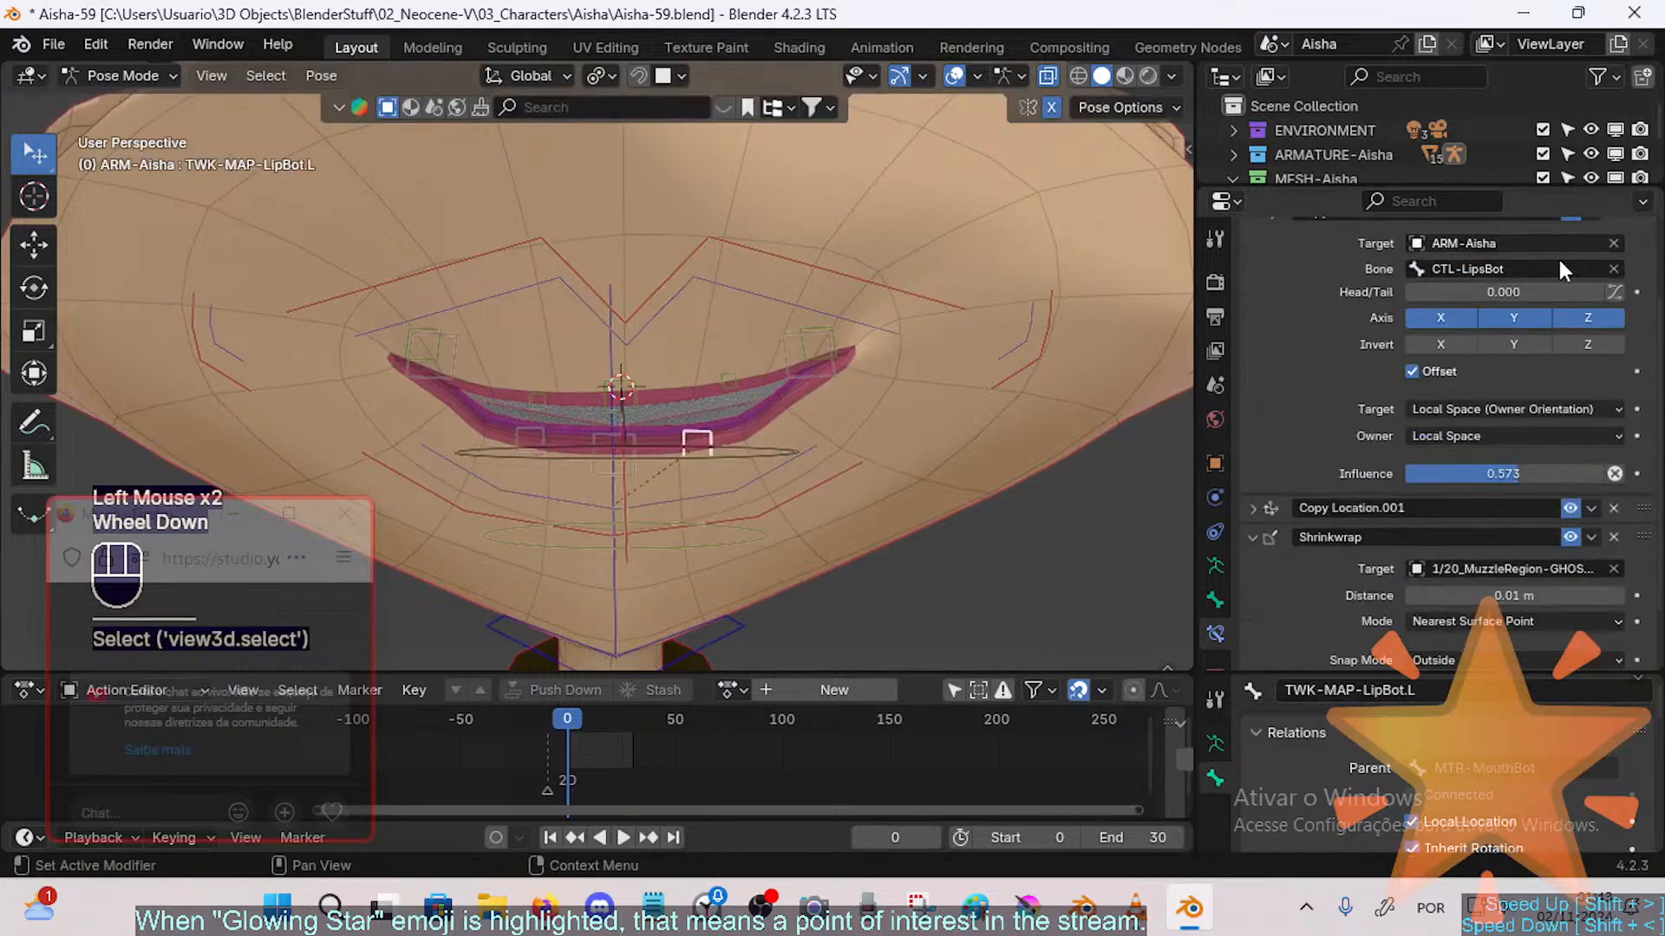
scroll(1528, 345, up, 1)
click(1611, 260)
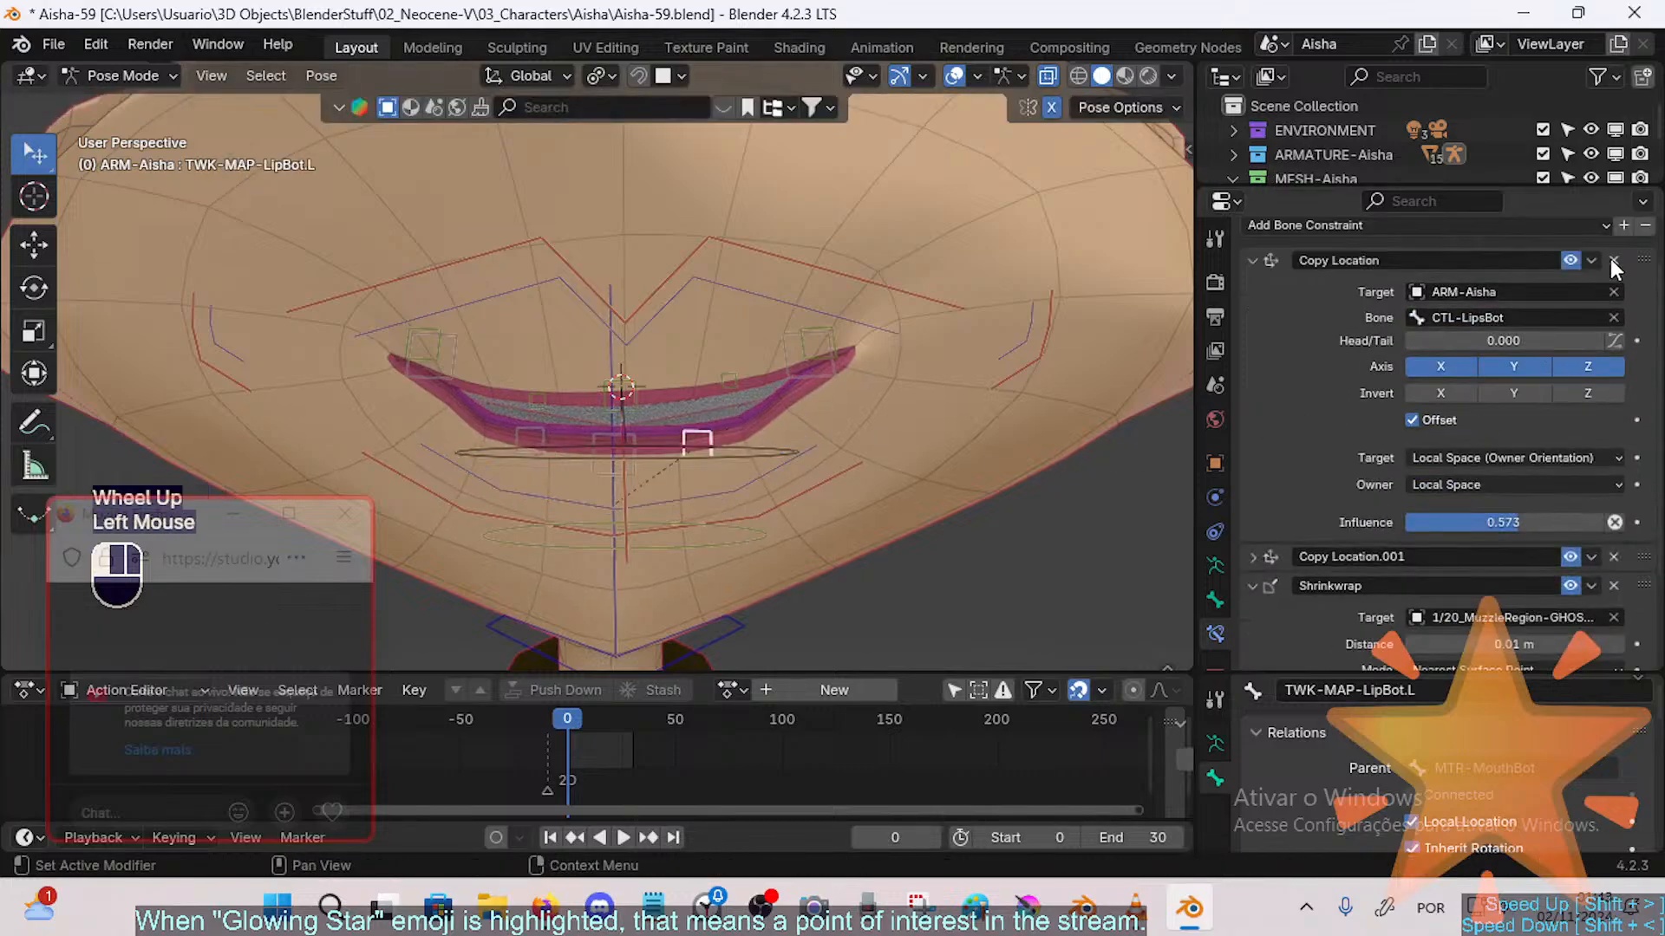
click(1249, 307)
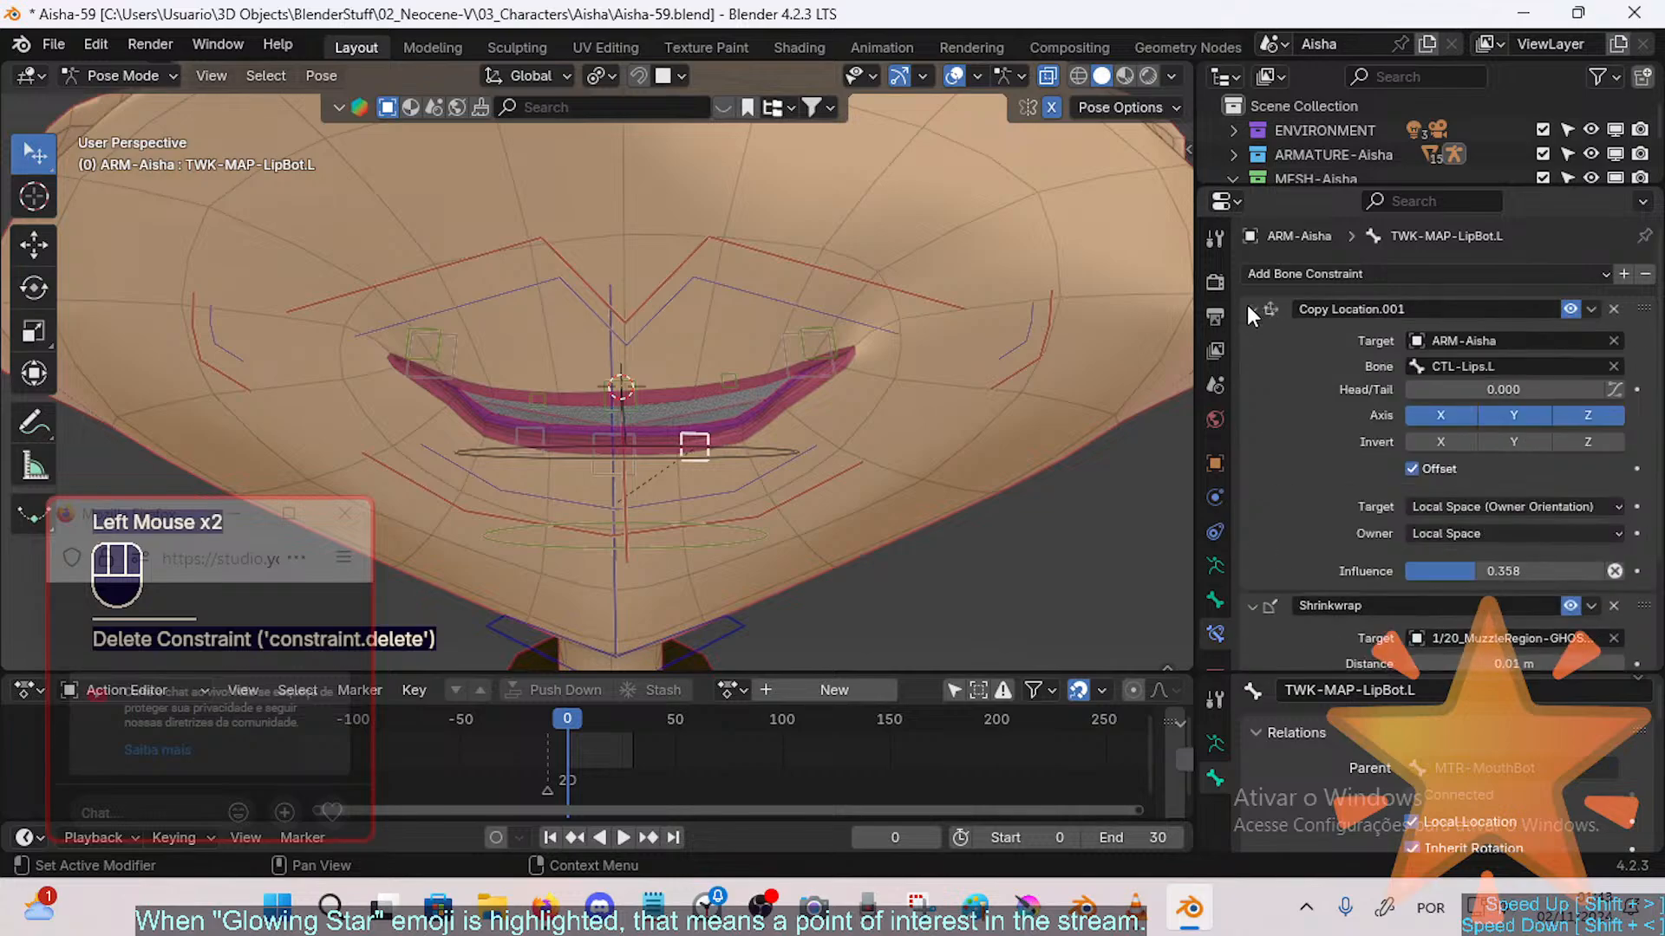
click(1250, 307)
click(1607, 307)
click(1611, 310)
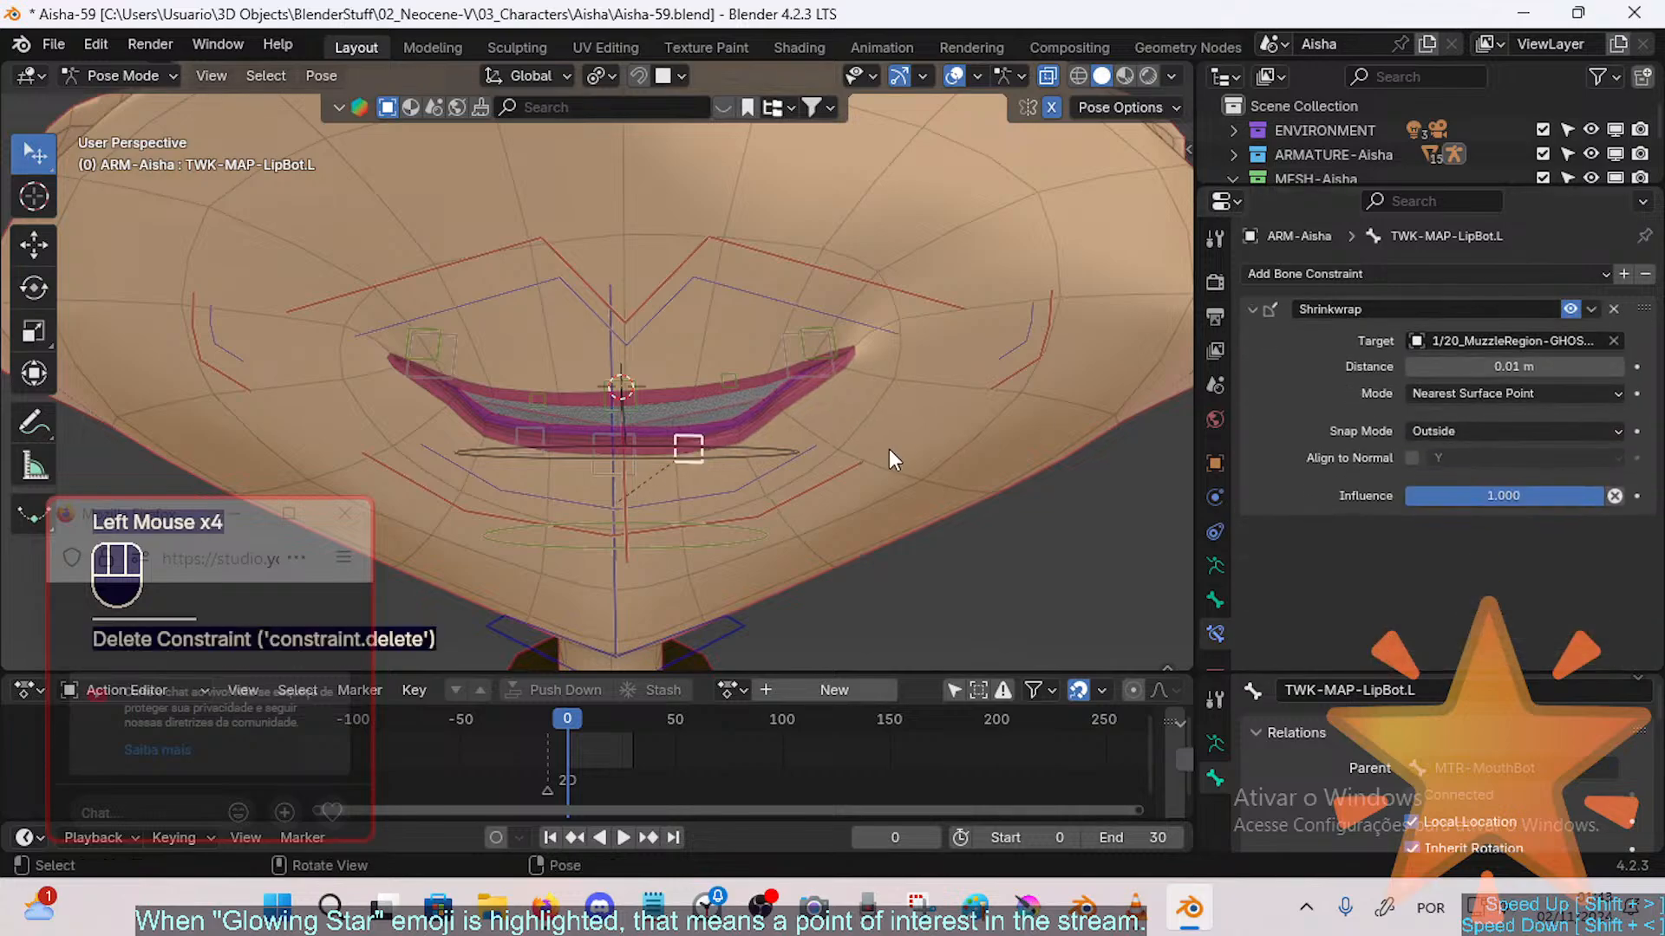
Step: Review the Copy Location CTL-Lips.R constraint on TWK-MAP-LipBot
middle_drag(888, 450, 727, 451)
click(628, 482)
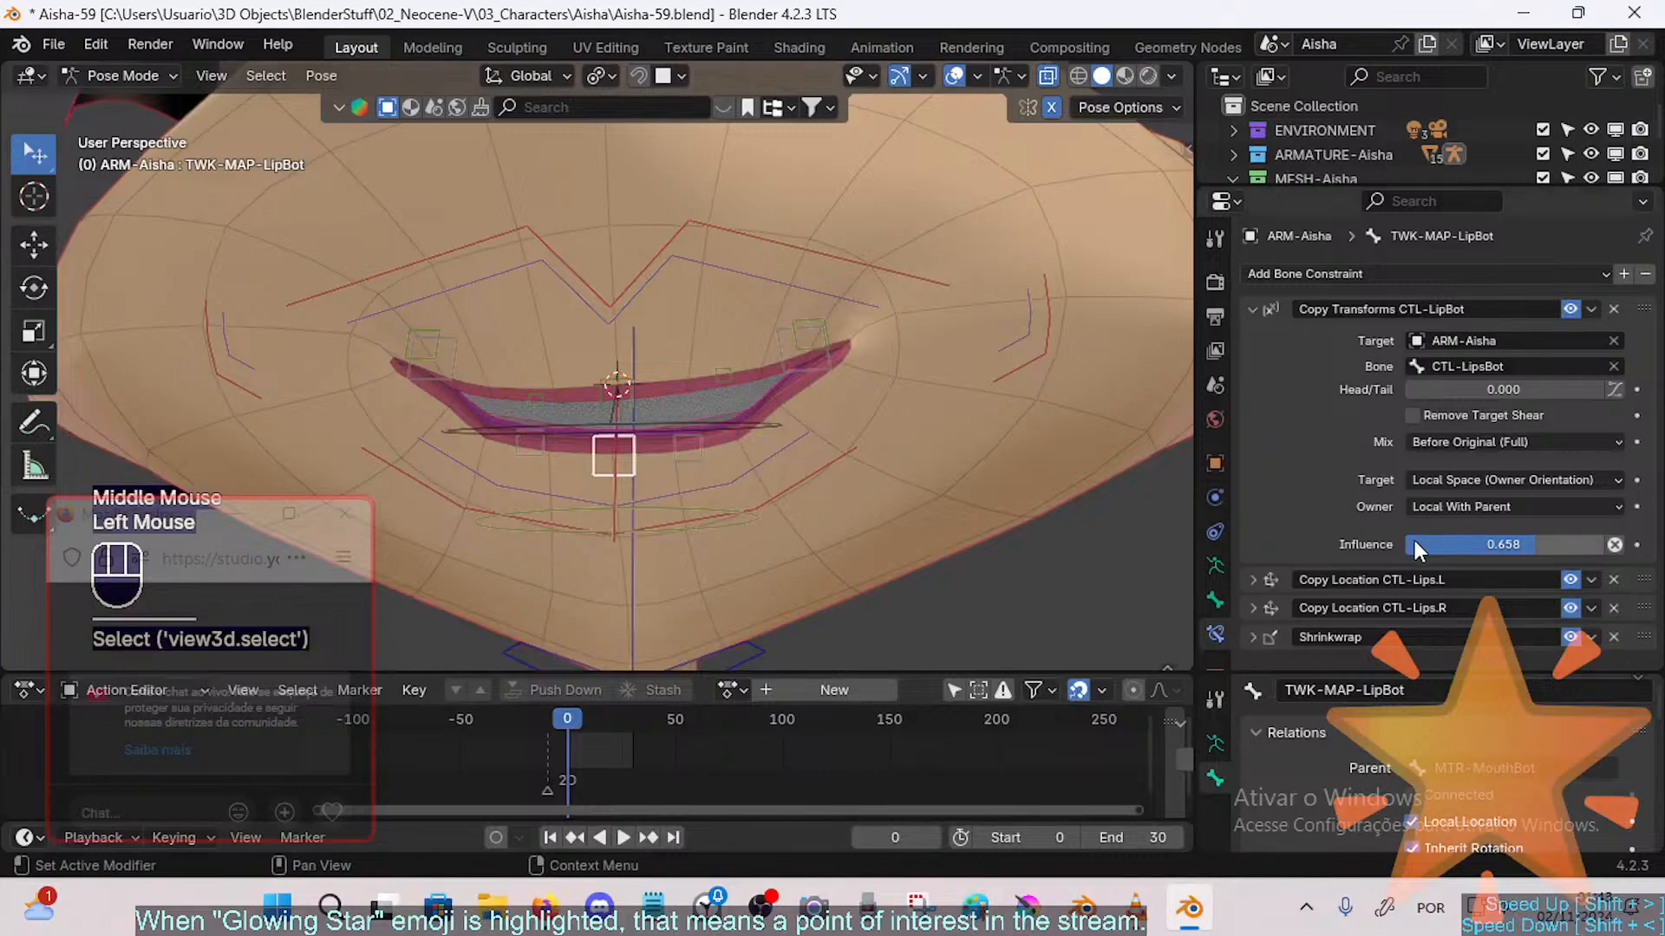
click(1253, 607)
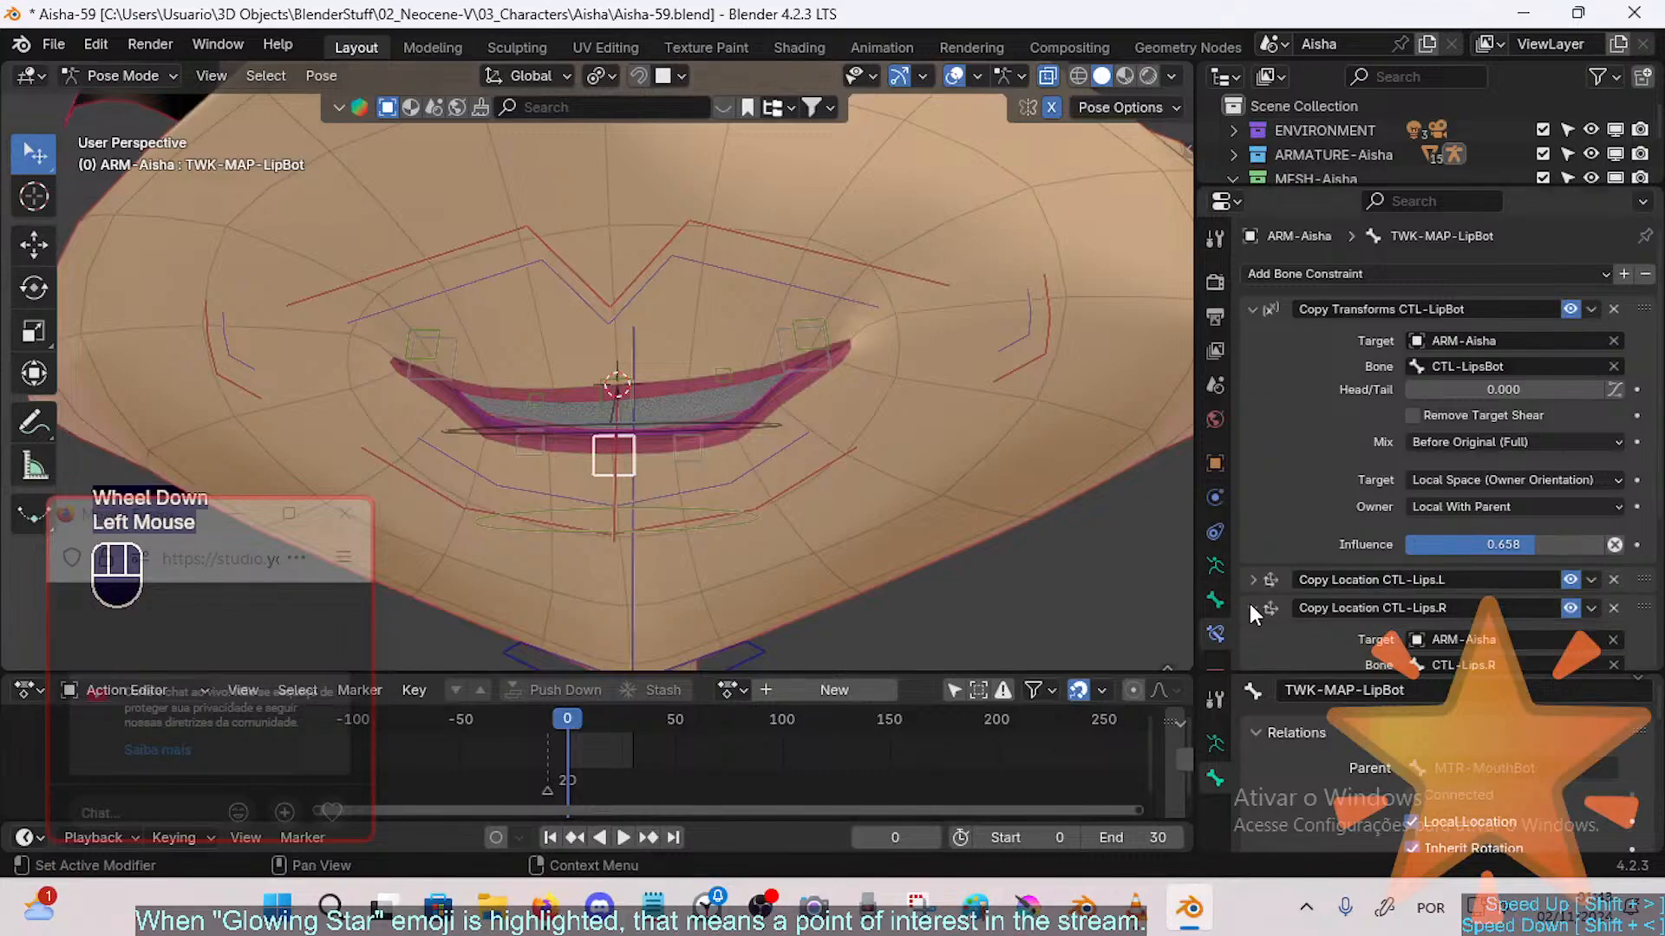
click(1251, 607)
Step: Move the MTR-Mouth.L control outward and up to stretch the mouth corners
middle_drag(1037, 487, 871, 455)
click(1039, 368)
key(g)
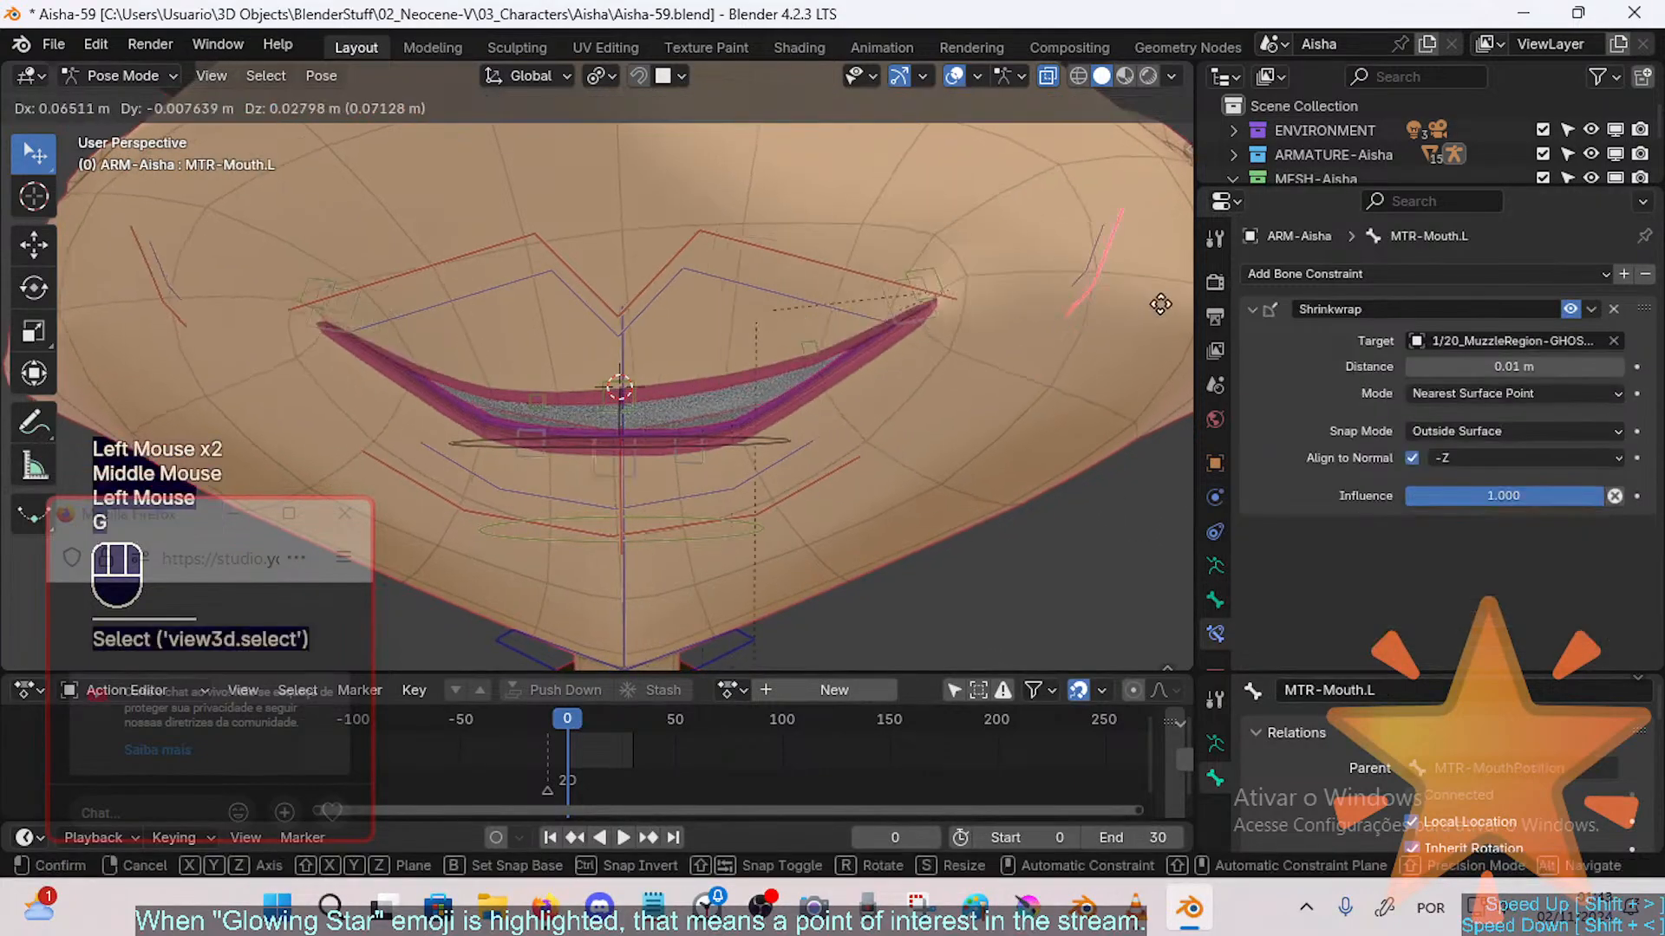
click(1074, 334)
Step: Move the CTL-Lips.L control around to test its pull on the lower-lip tweak bones, and place it just inside MTR-Mouth.L
click(1072, 300)
key(g)
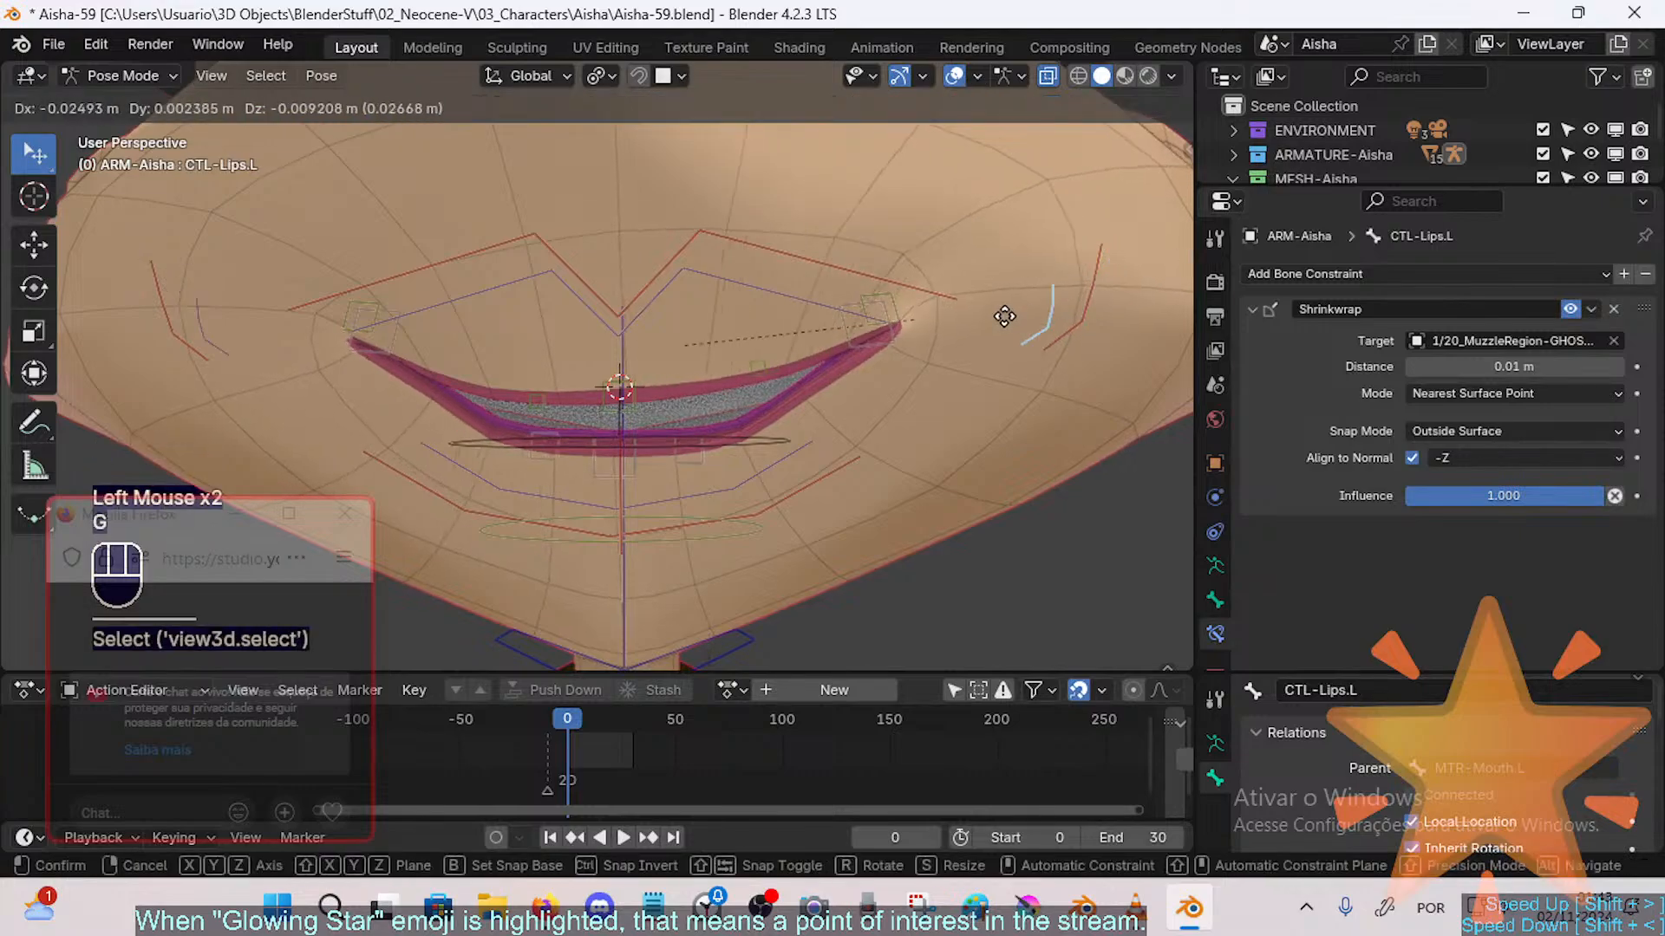
click(936, 386)
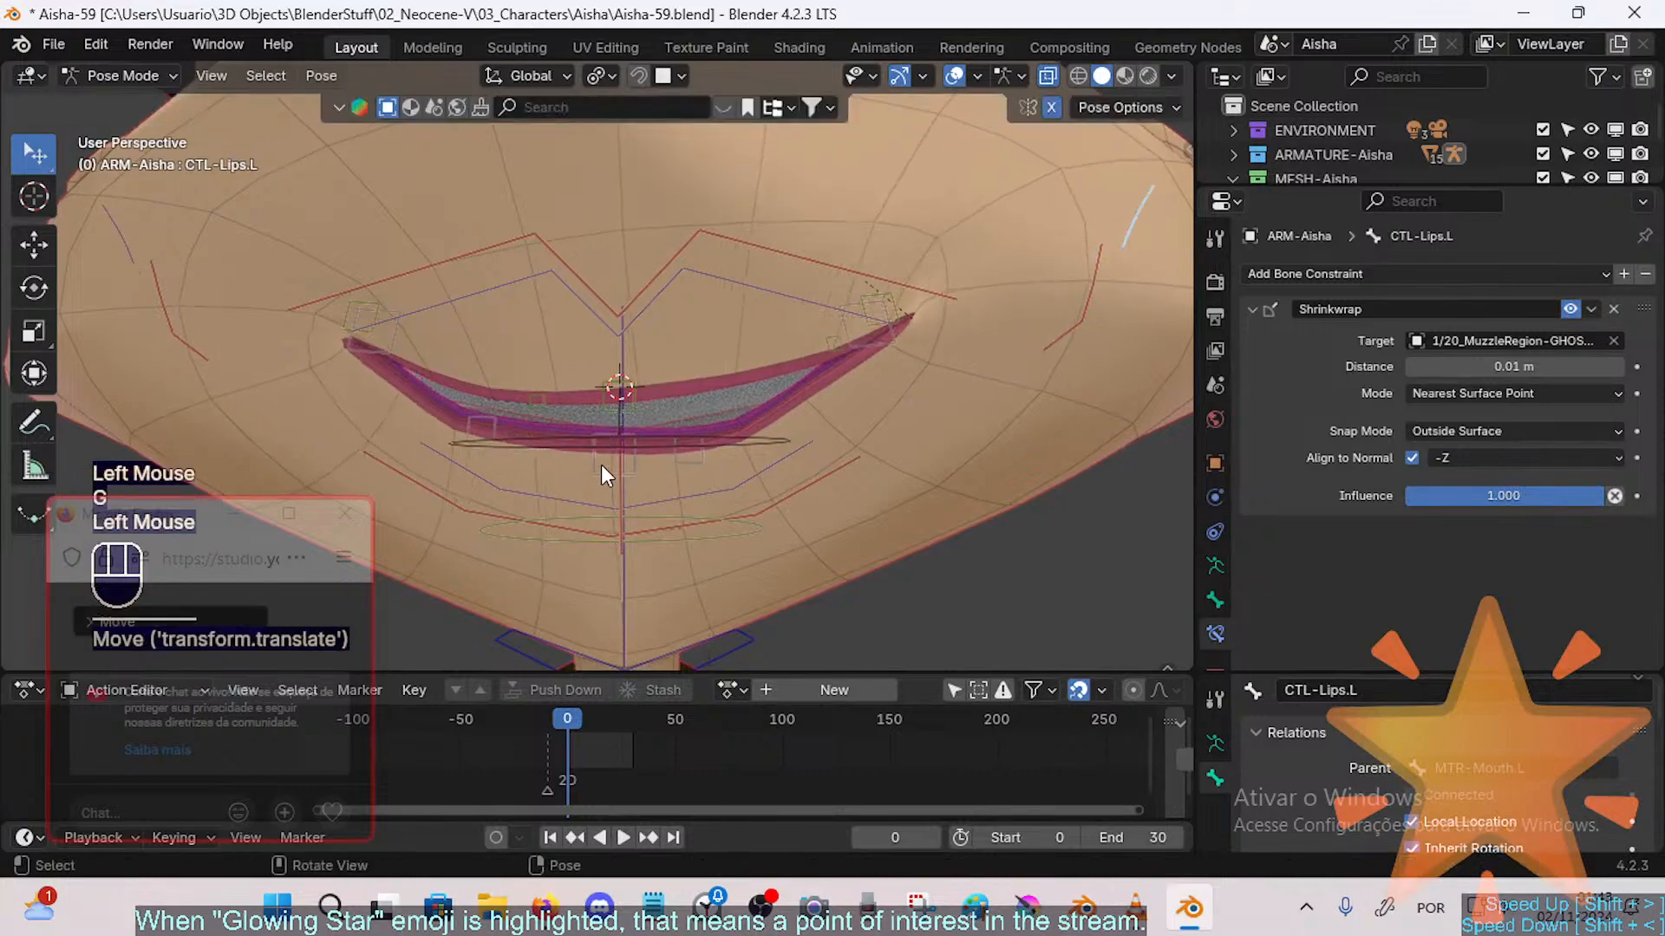
key(g)
click(624, 464)
key(g)
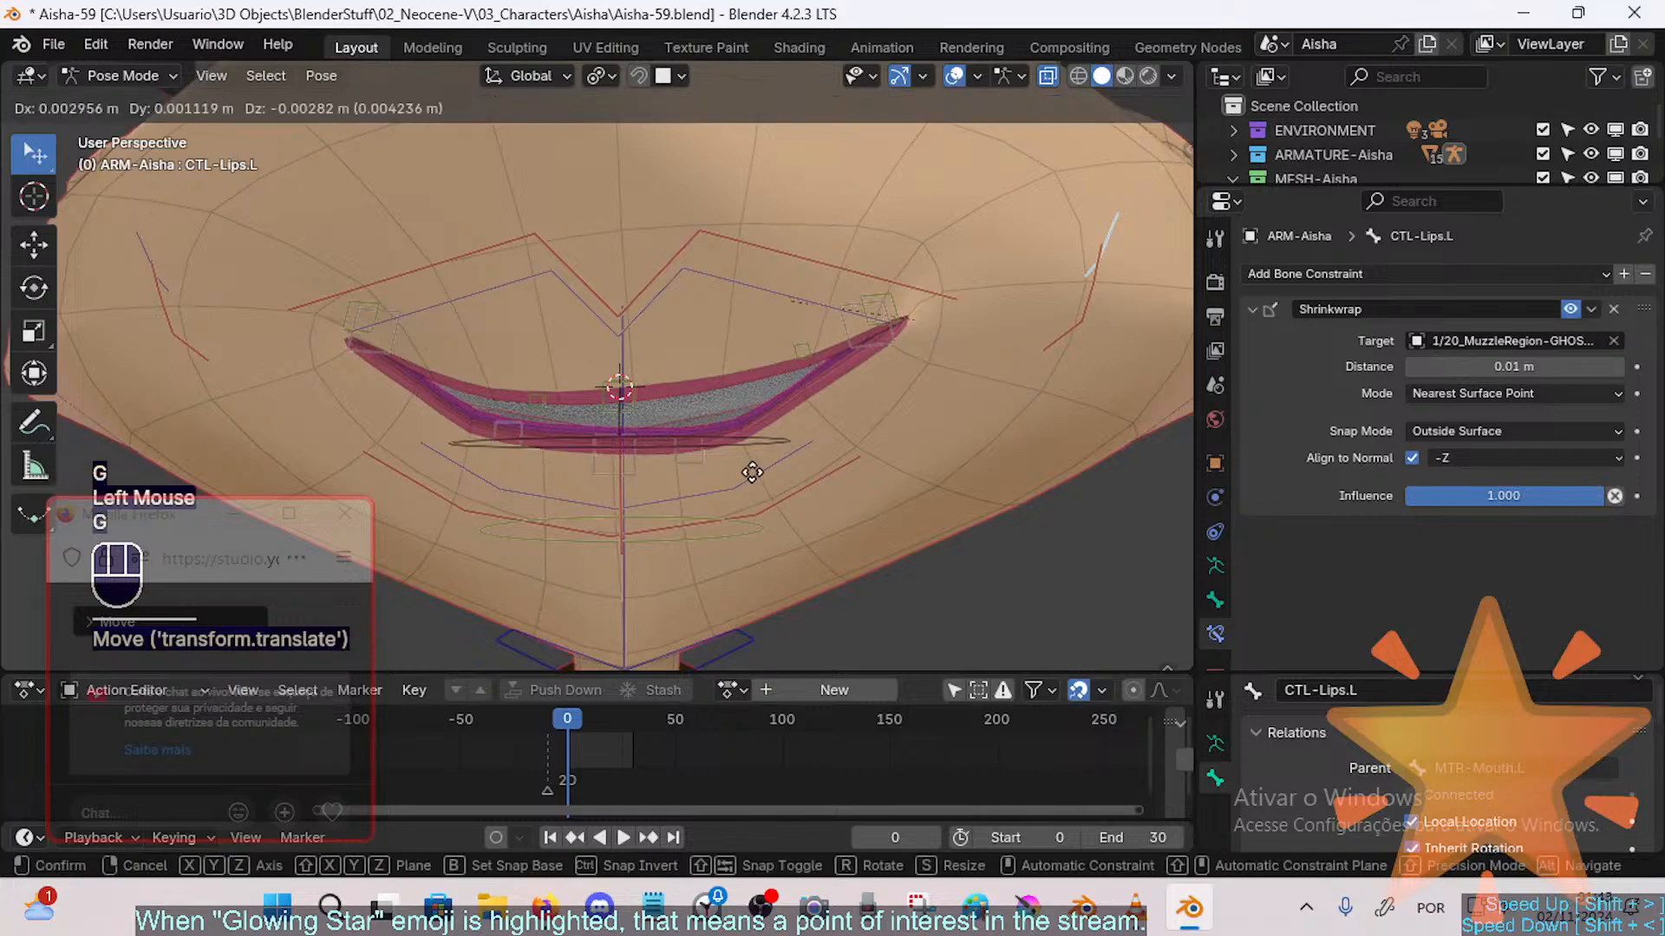
click(607, 491)
Step: Adjust the MTR-Mouth.L and MTR-Mouth.R controls, pulling them farther outward to widen the mouth
double_click(1104, 315)
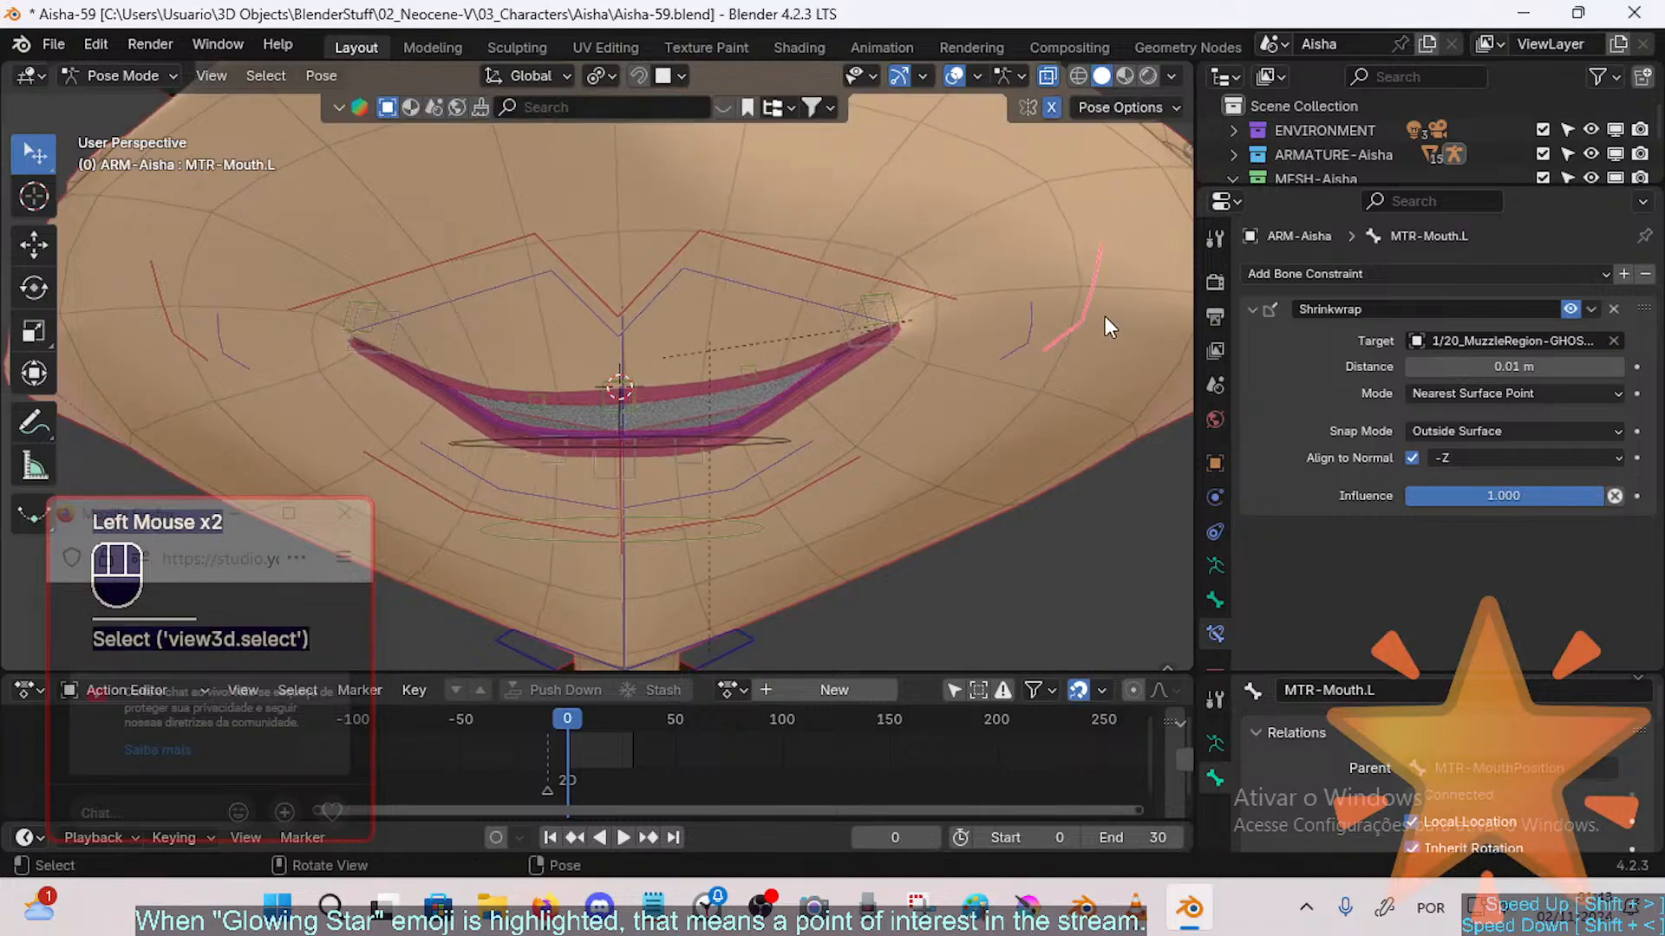
key(g)
click(1055, 348)
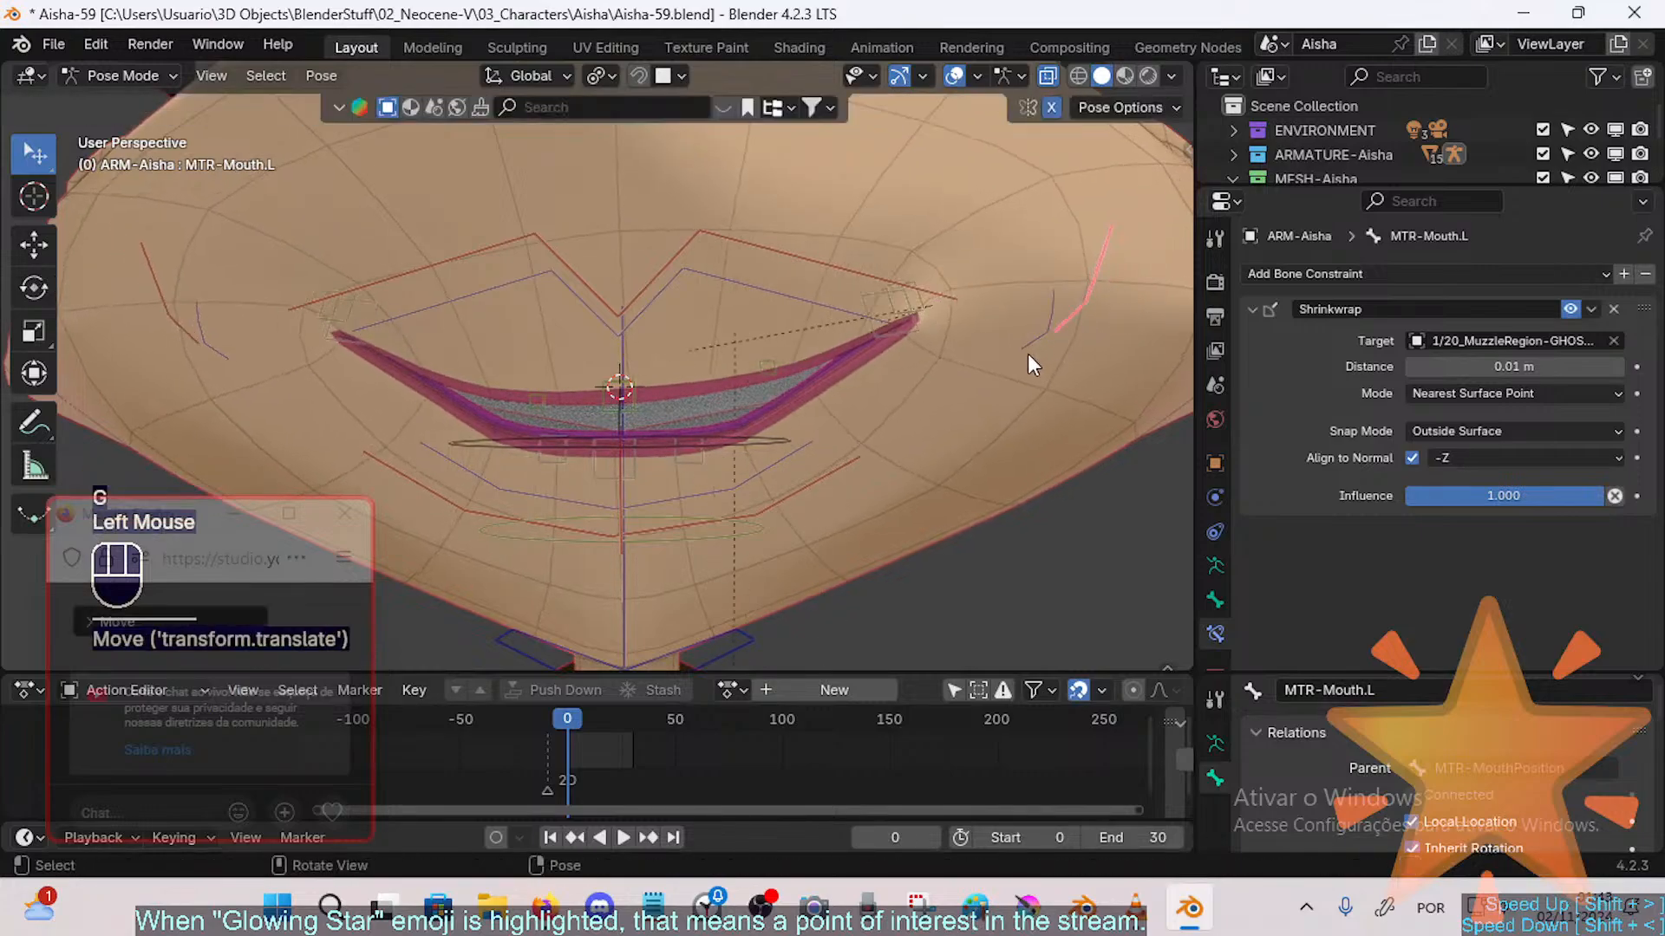
click(170, 333)
key(g)
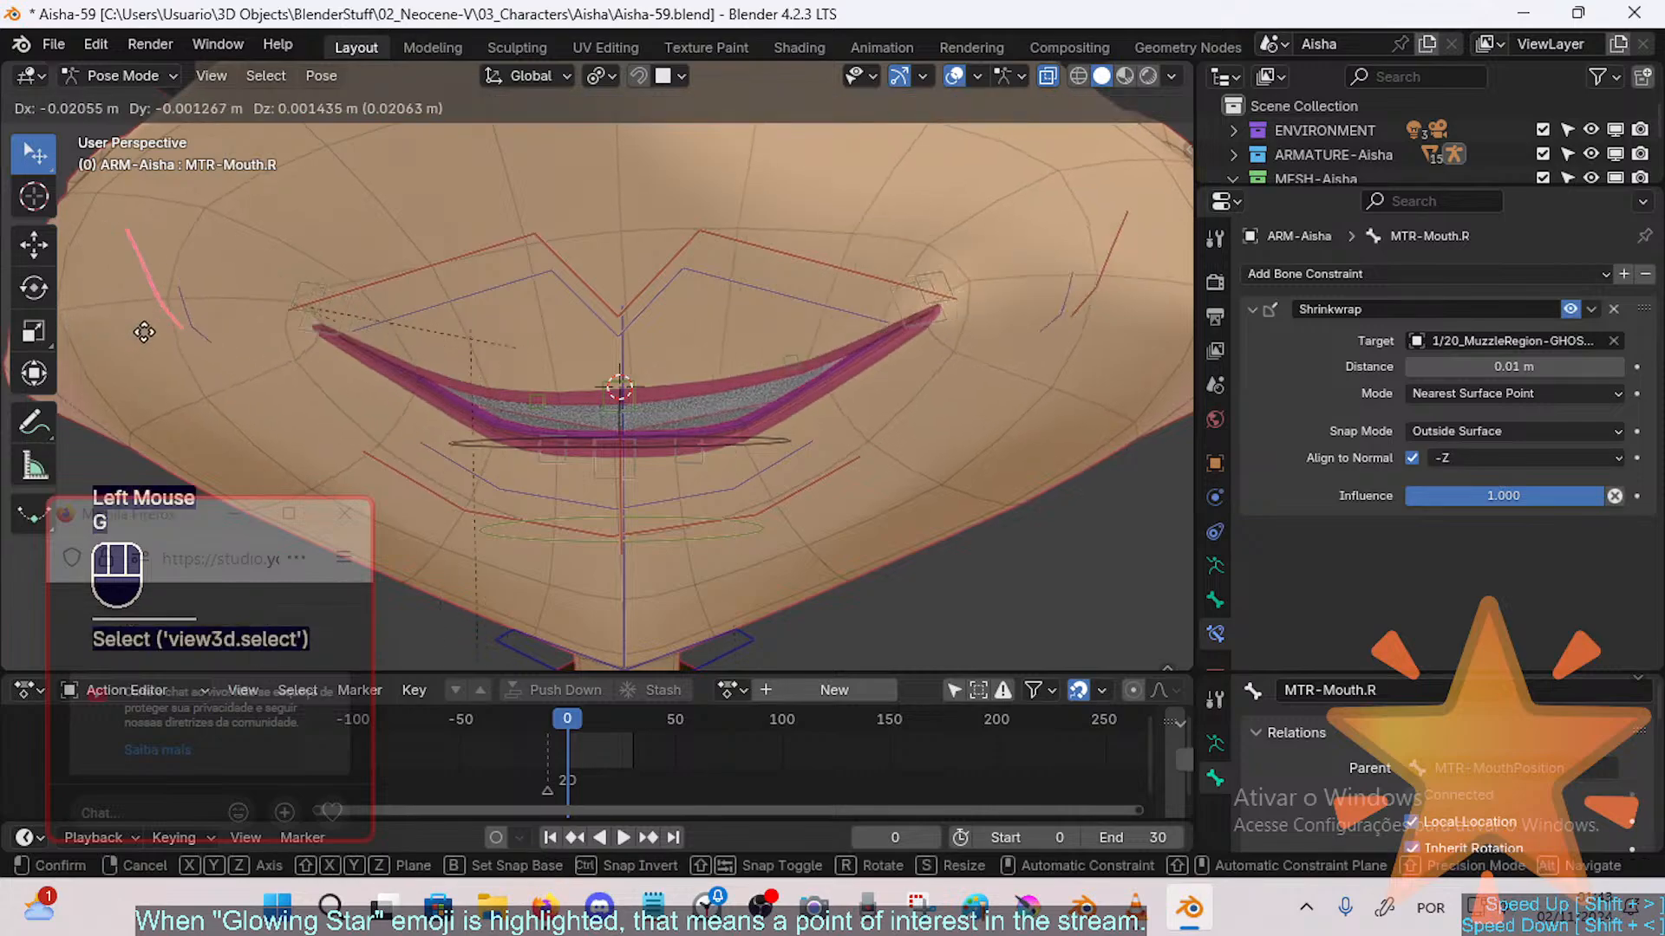
click(133, 351)
double_click(1084, 334)
key(g)
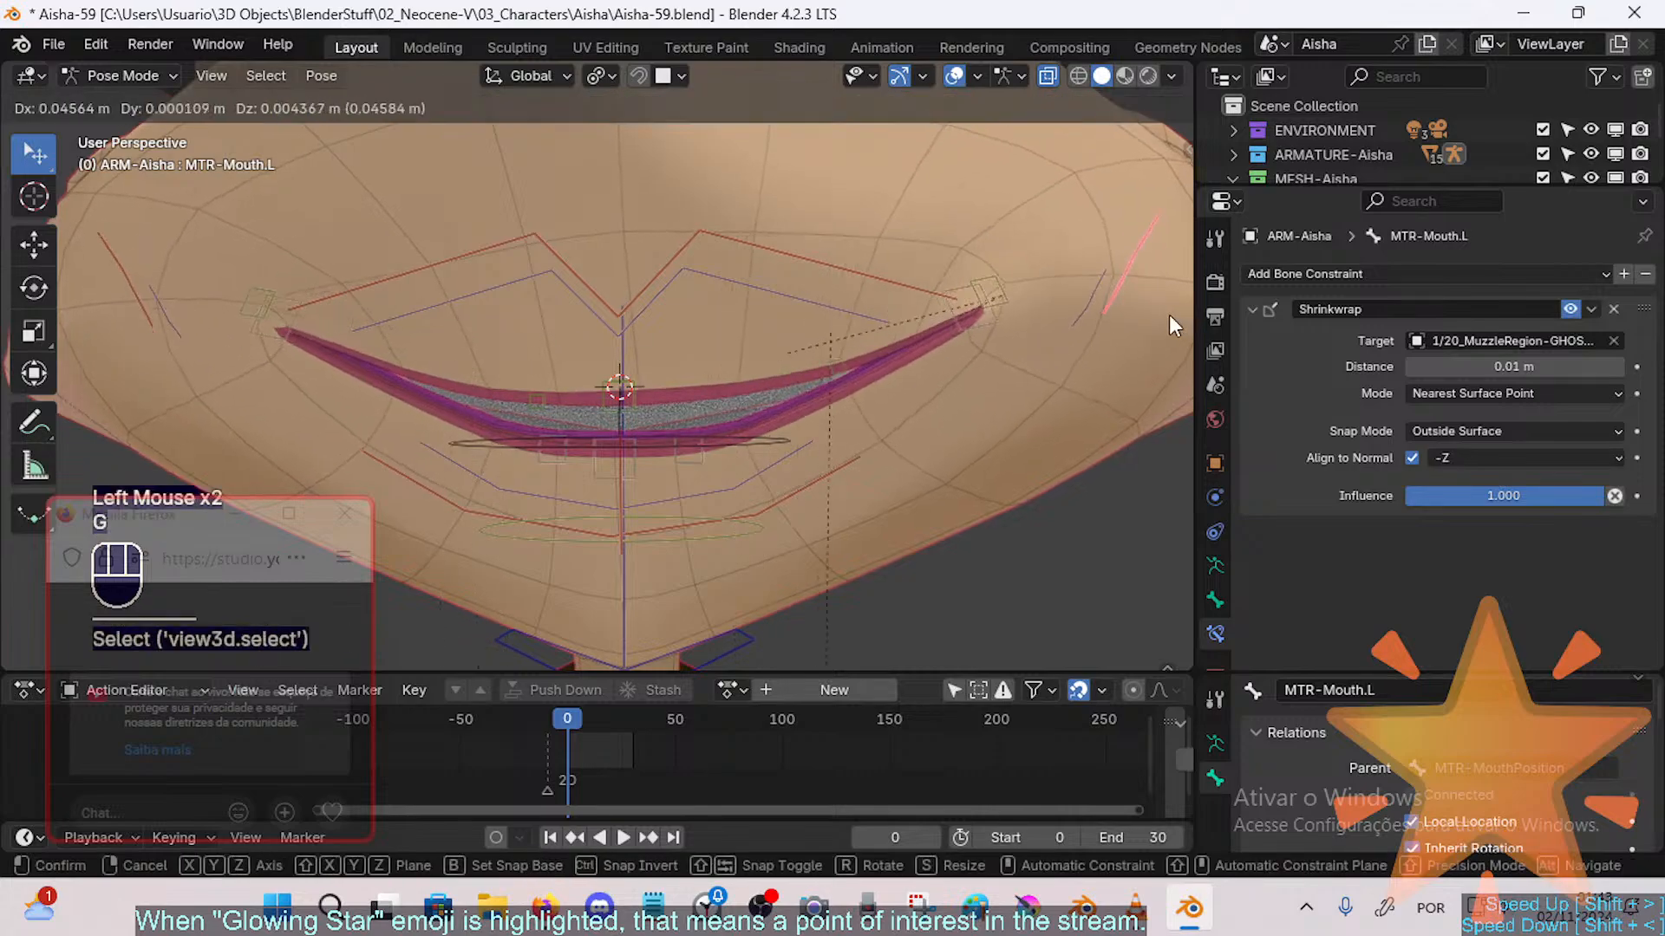
click(1124, 316)
Step: Turn off X-axis mirroring for the pose and move MTR-Mouth.L inward and down on its own side
double_click(634, 473)
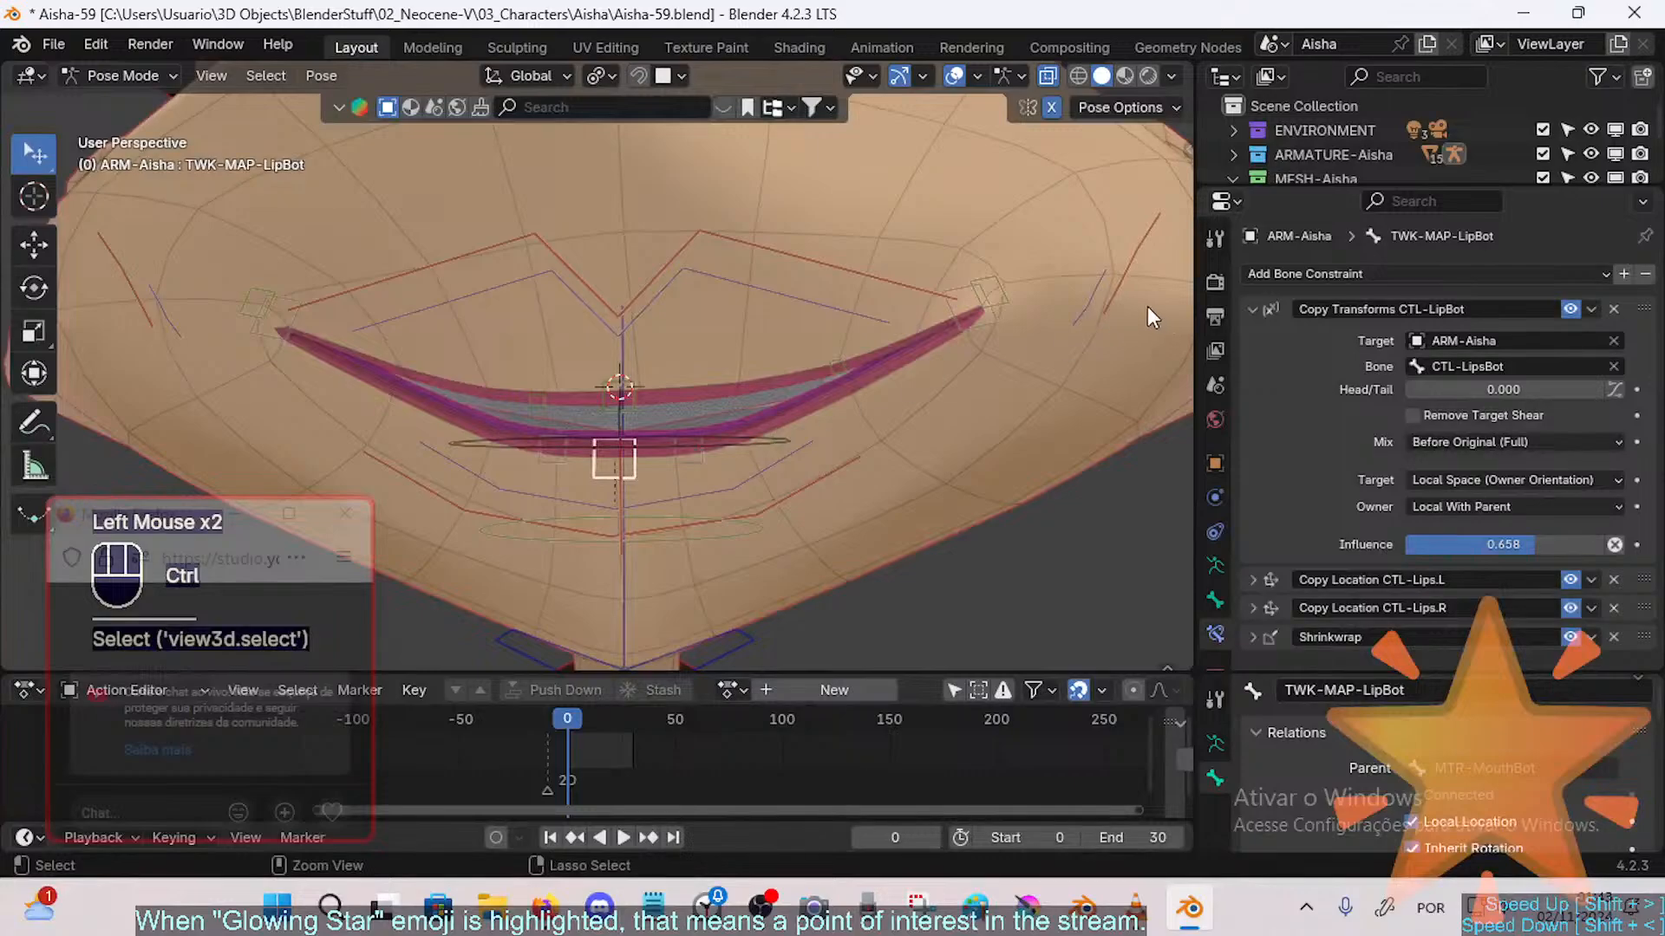
key(ctrl+x)
click(1128, 265)
key(g)
click(1015, 333)
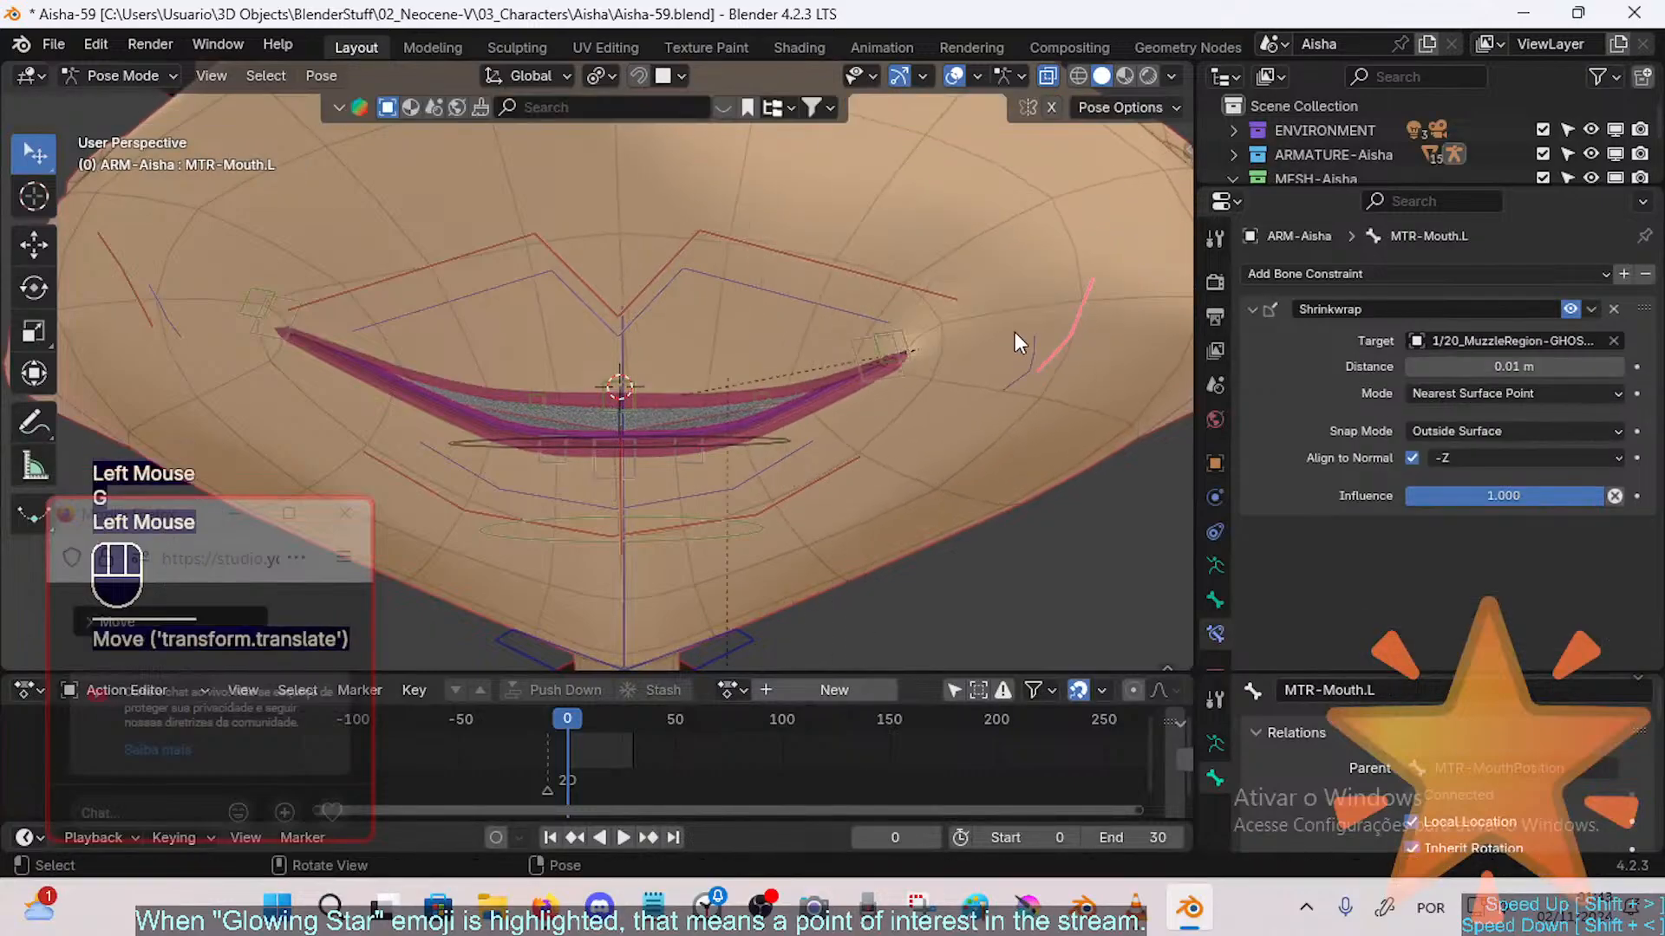
Step: Move the CTL-Lips.L control around just inside MTR-Mouth.L to test how the mouth corner responds
double_click(1068, 321)
key(g)
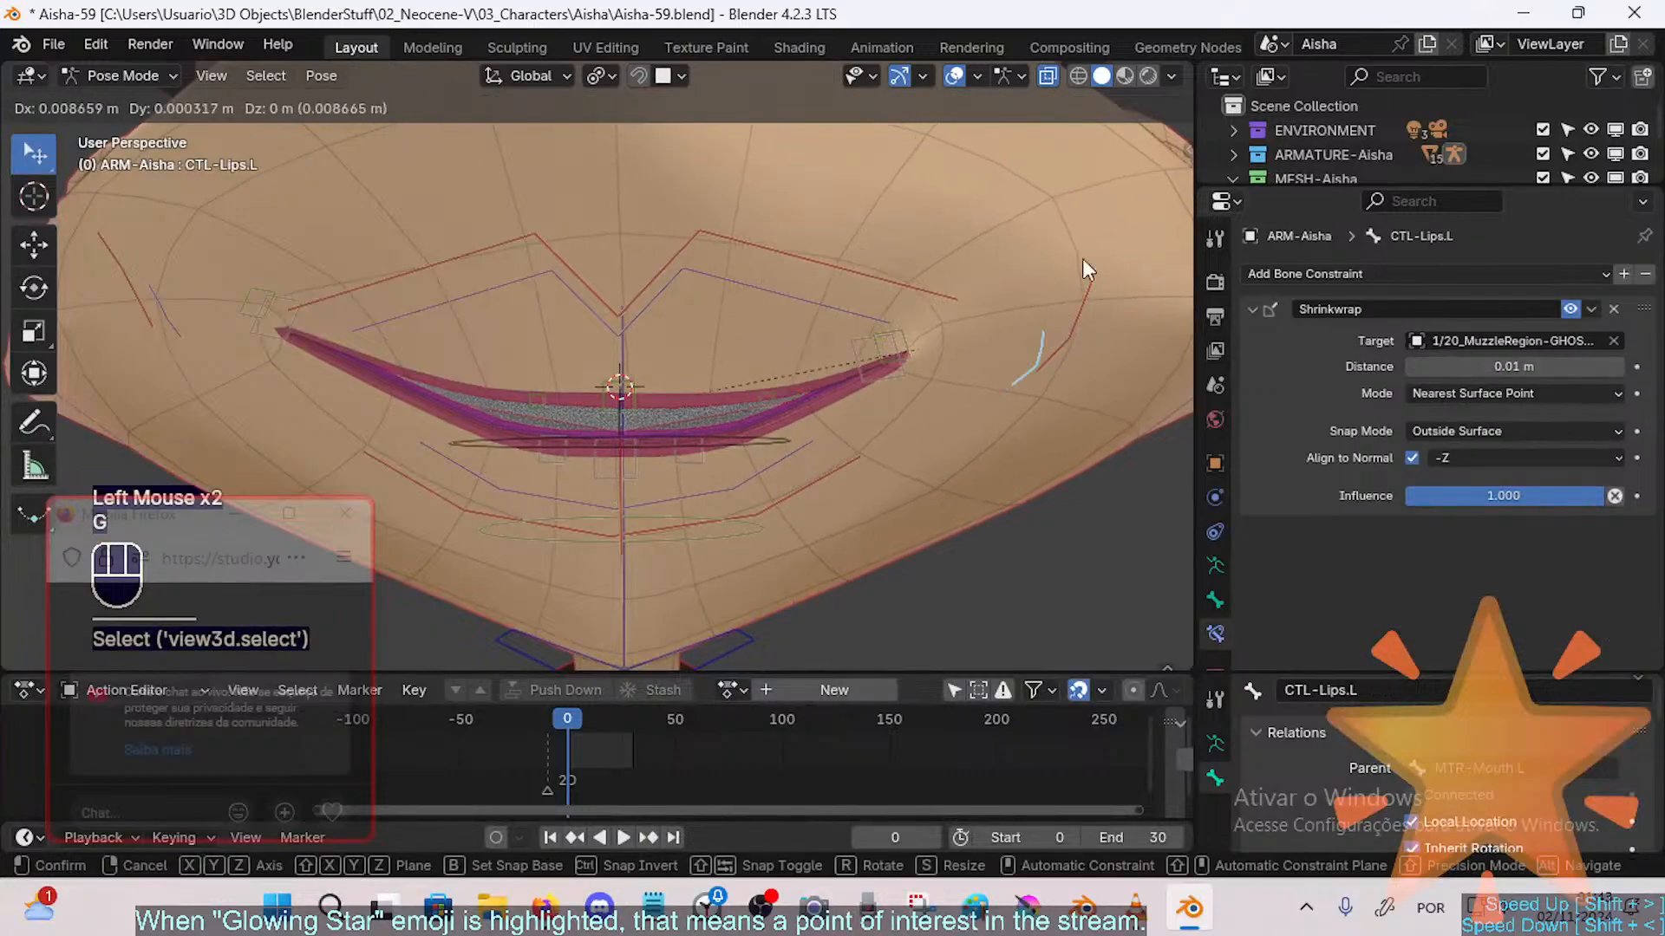
click(1080, 252)
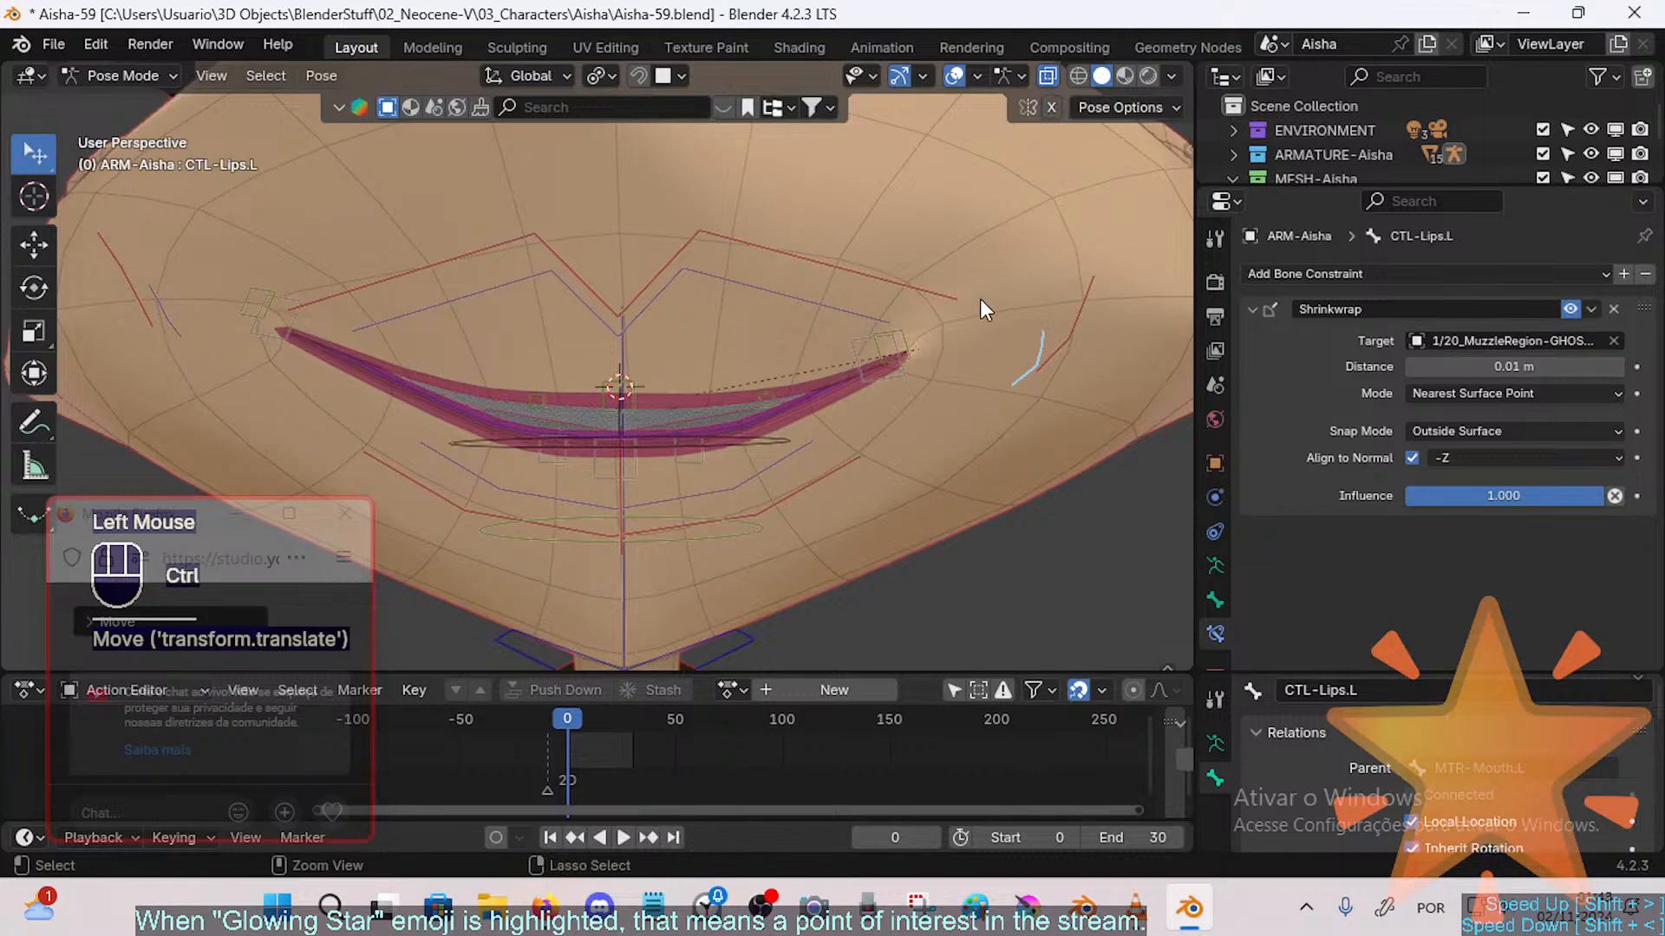
key(ctrl+x)
key(ctrl+x)
key(g)
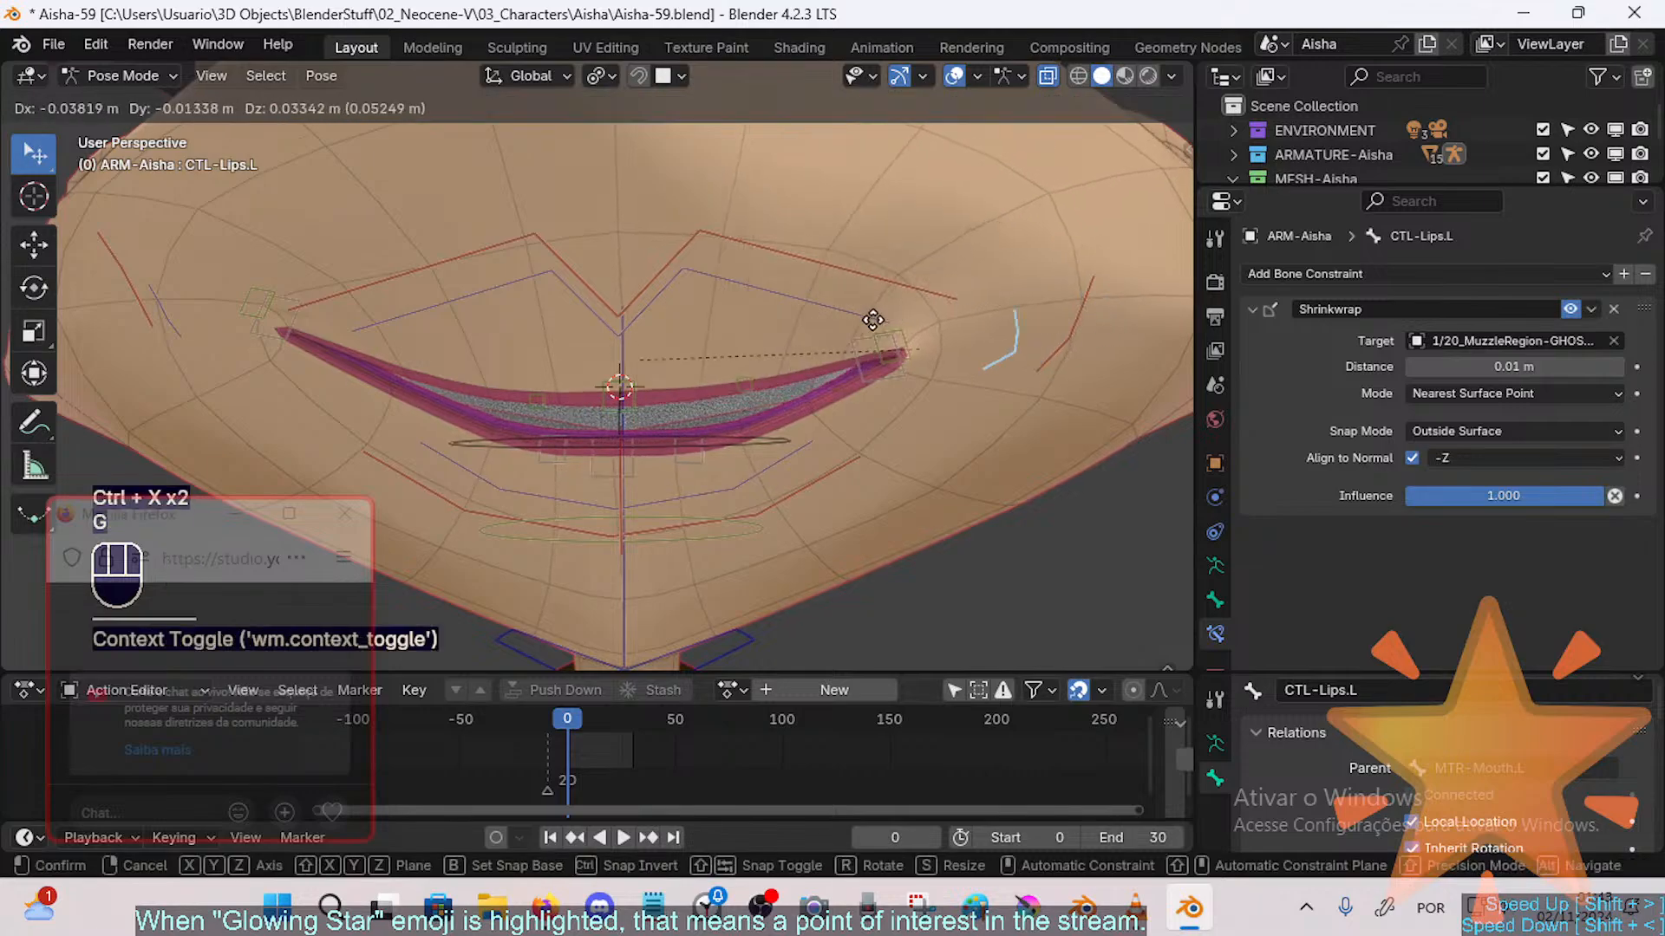
click(1021, 306)
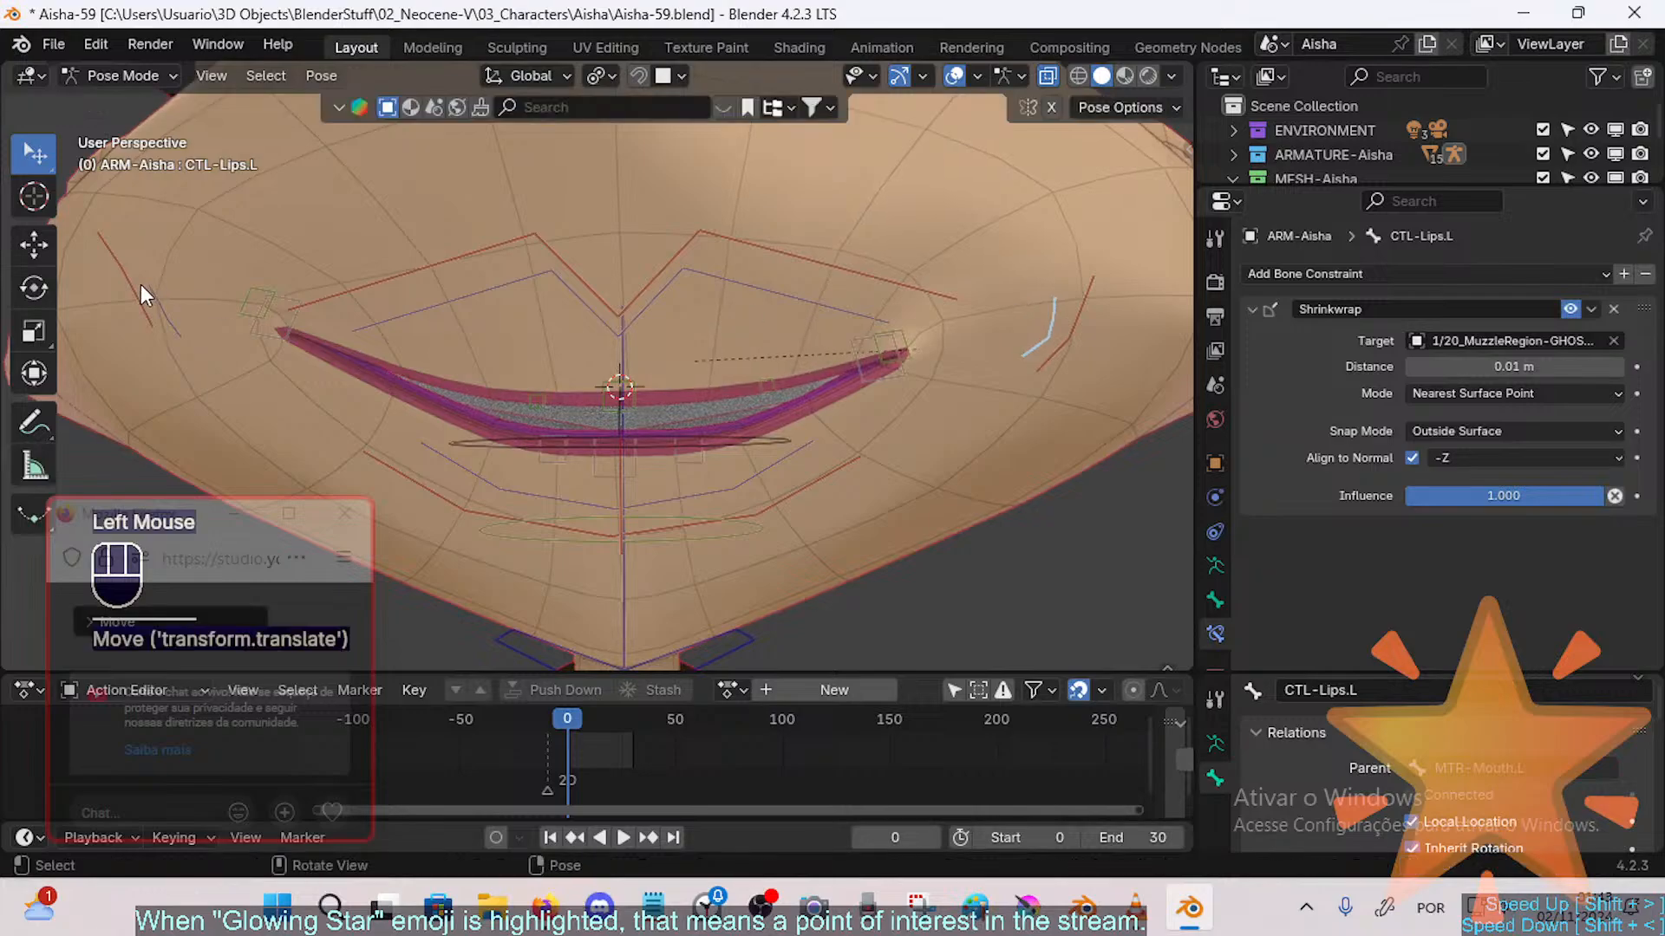
Step: Move CTL-Lips.R outward and up beside MTR-Mouth.R, and pull CTL-Lips.L slightly inward
click(156, 300)
key(g)
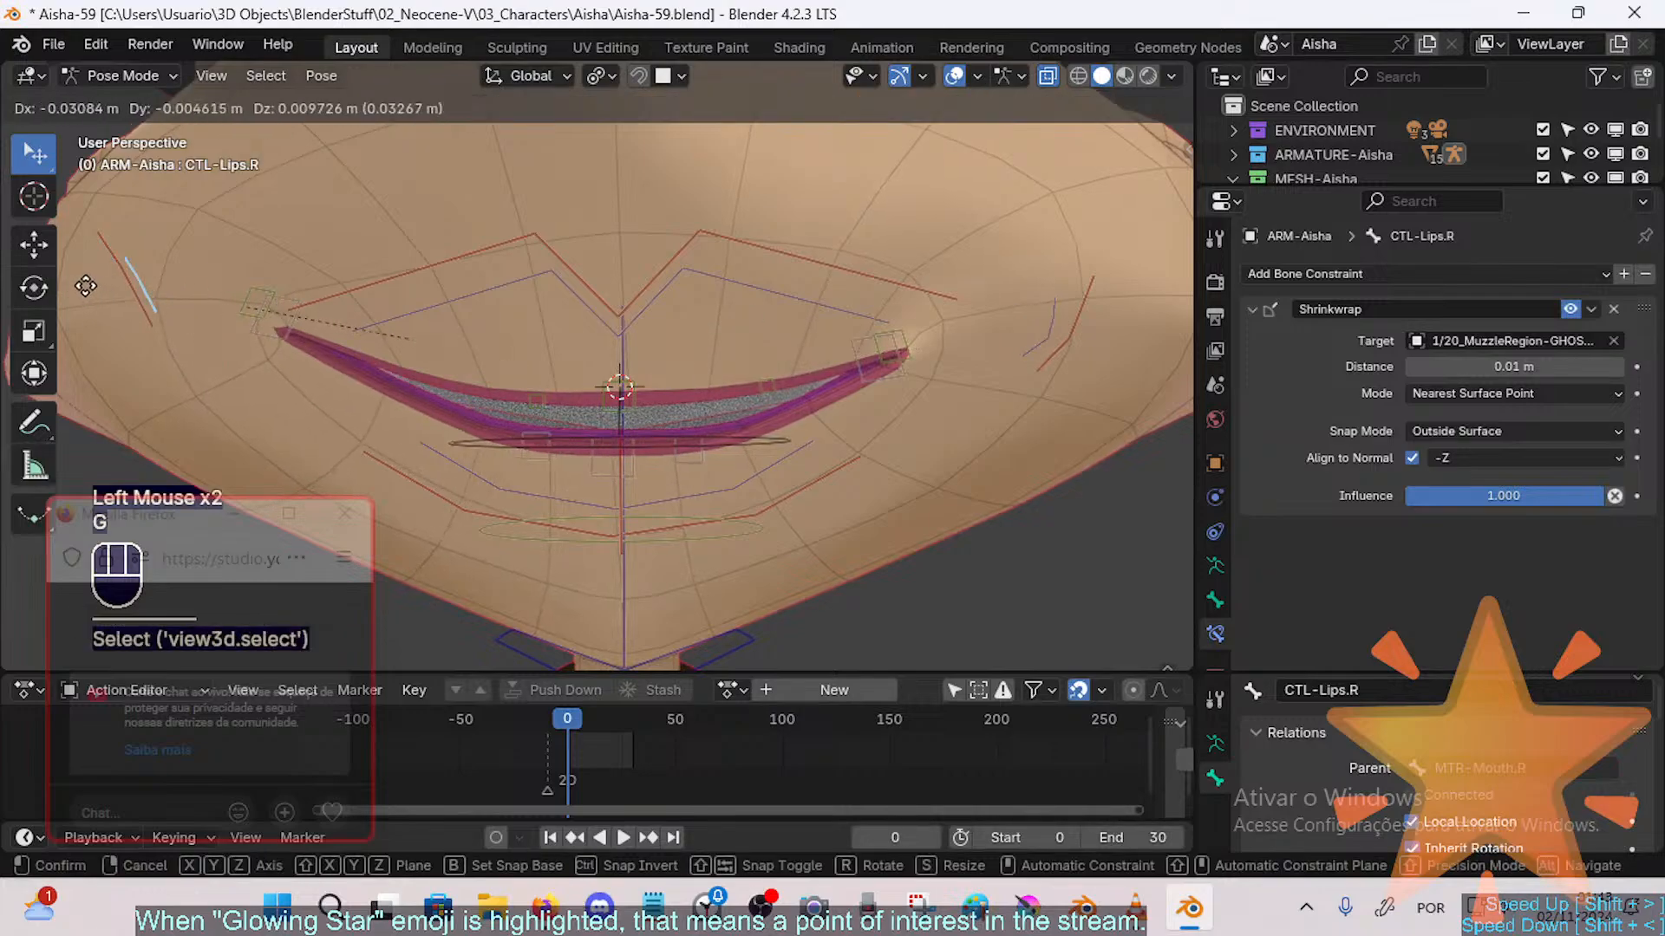
click(77, 272)
click(1070, 335)
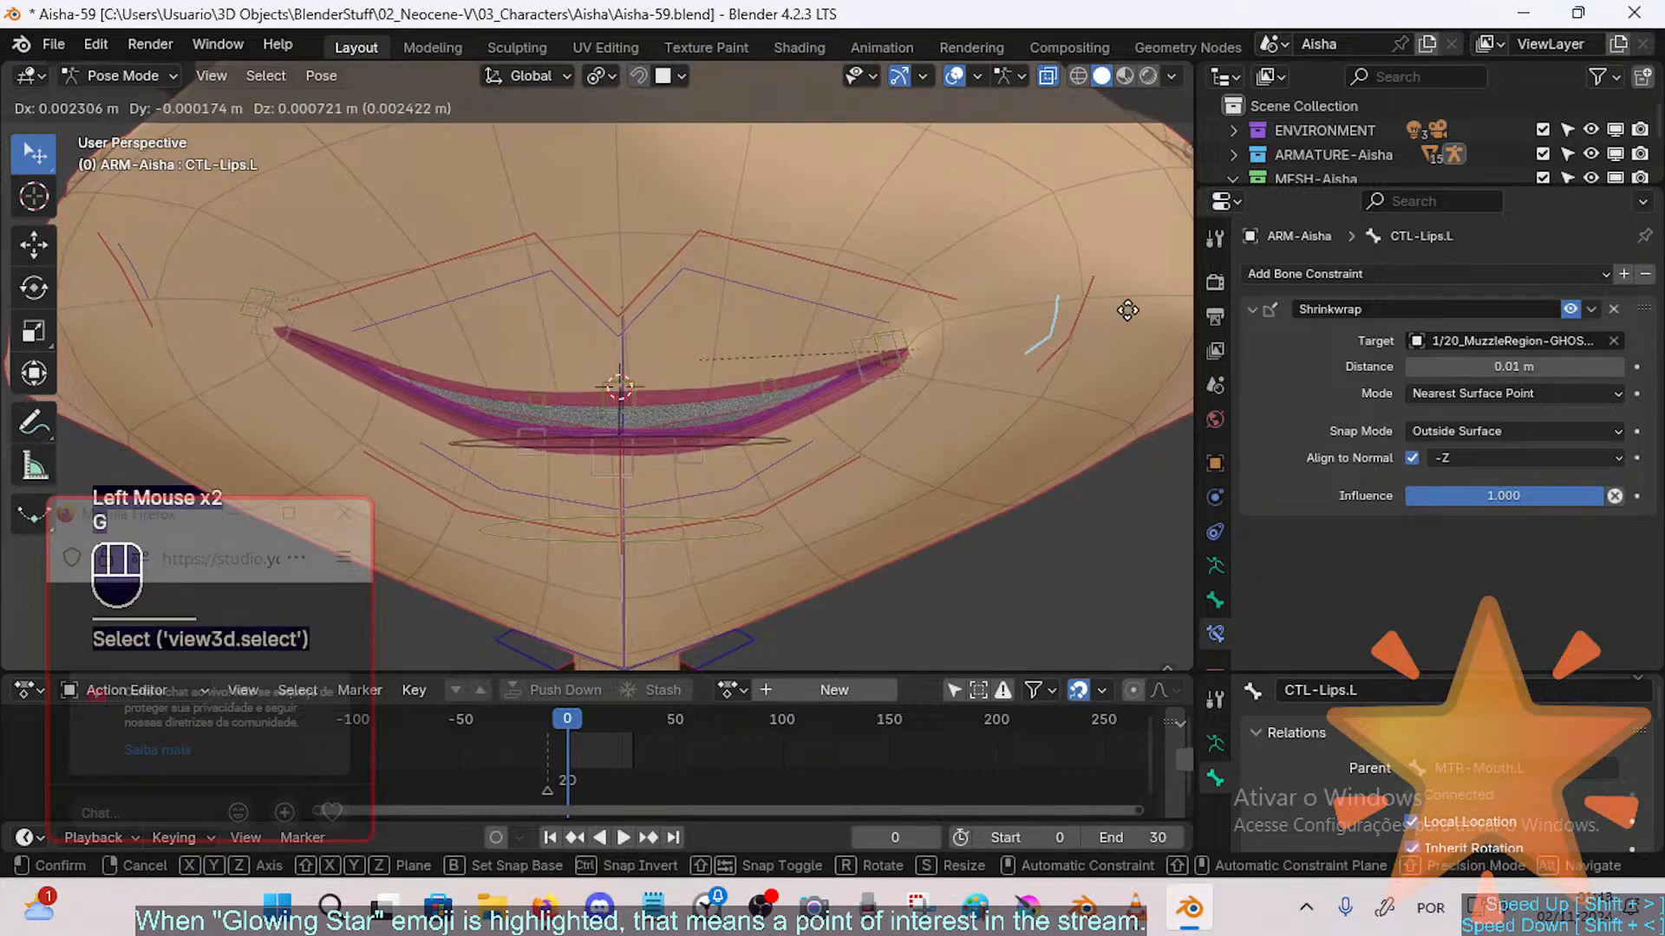
key(g)
click(1032, 333)
Step: Review the constraint stack of the central TWK-MAP-LipBot bone and save the file
click(591, 470)
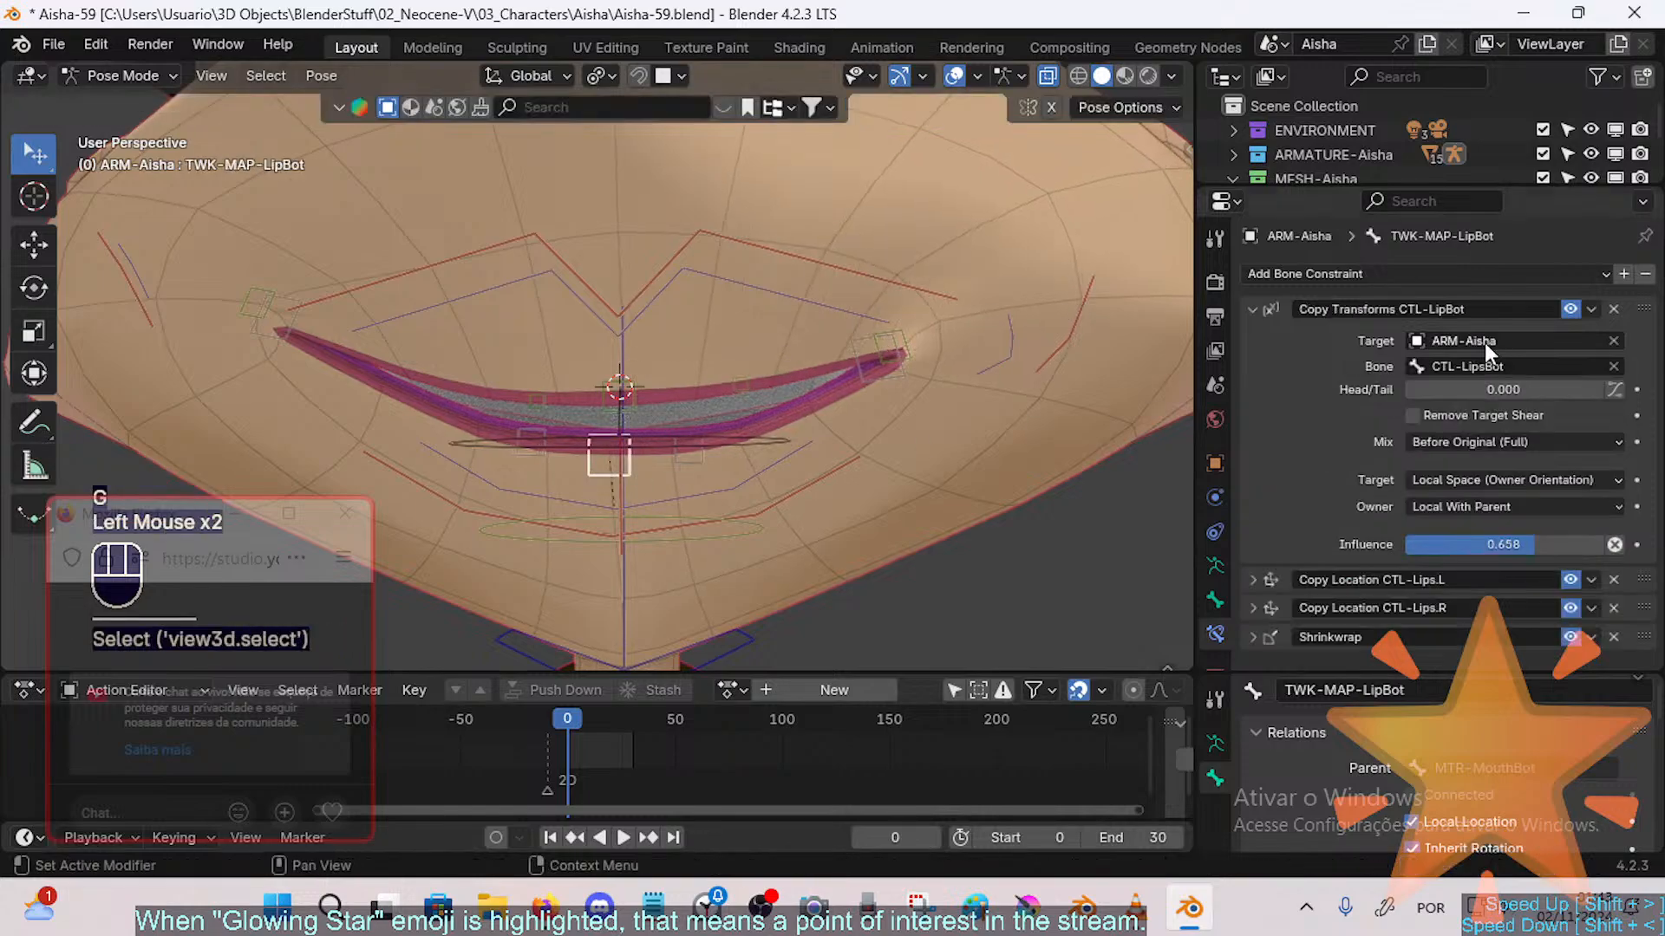
scroll(1407, 567, down, 1)
mouse_move(1648, 590)
mouse_down()
mouse_move(1648, 628)
mouse_move(1645, 579)
mouse_up()
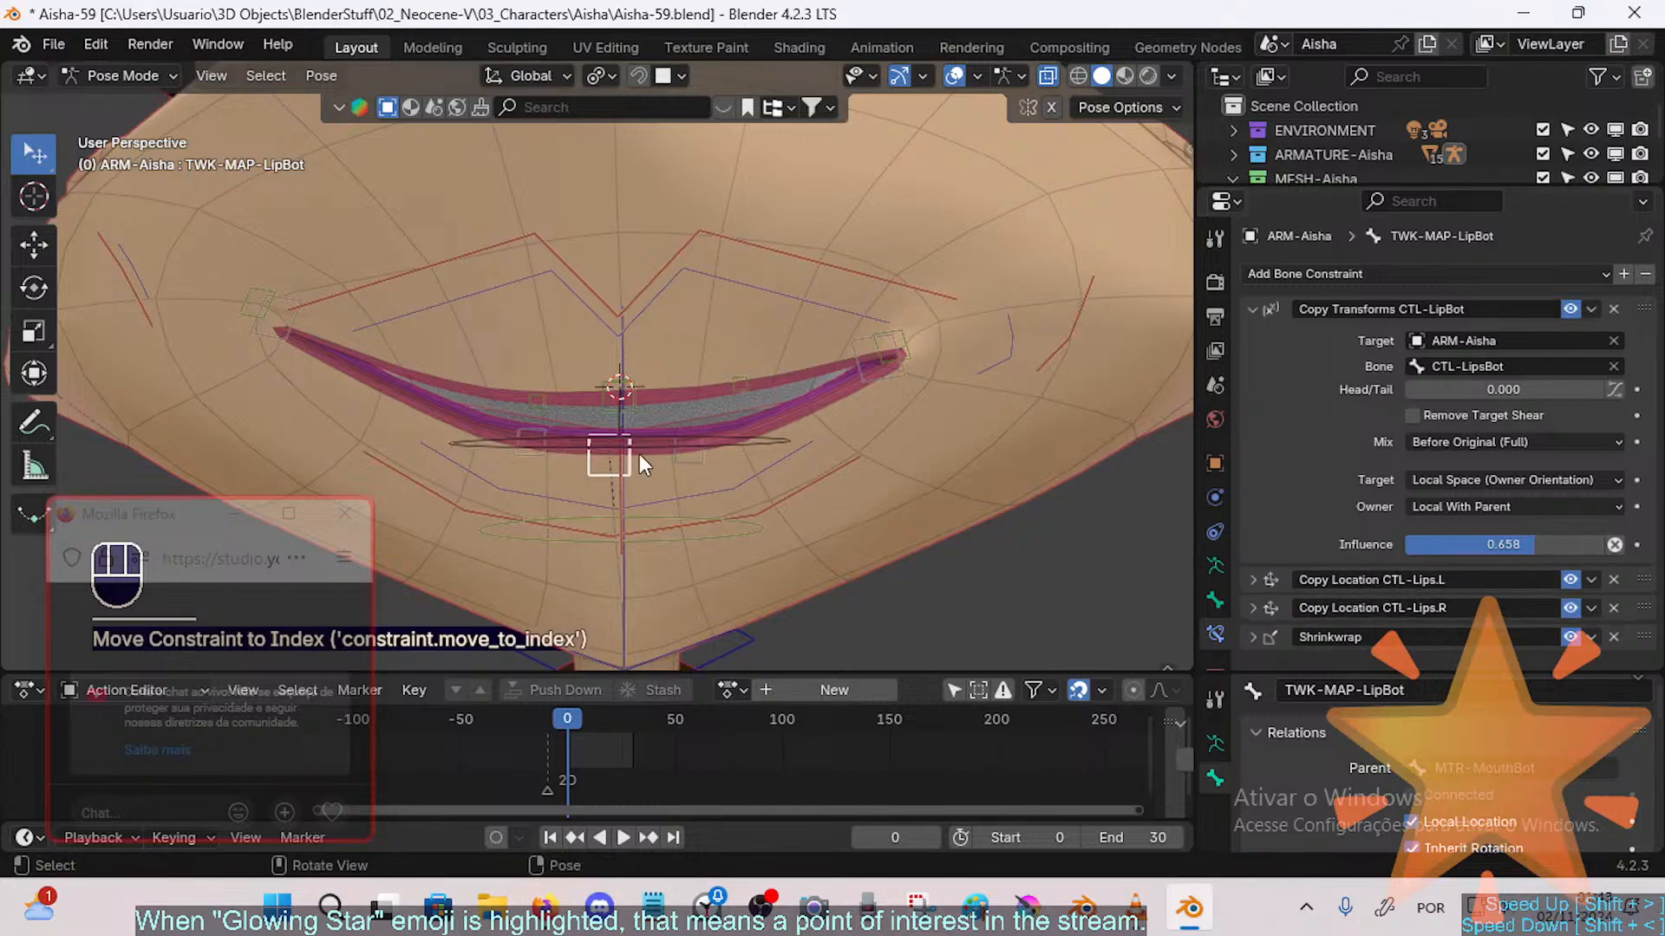
middle_drag(638, 455, 706, 470)
key(ctrl+s)
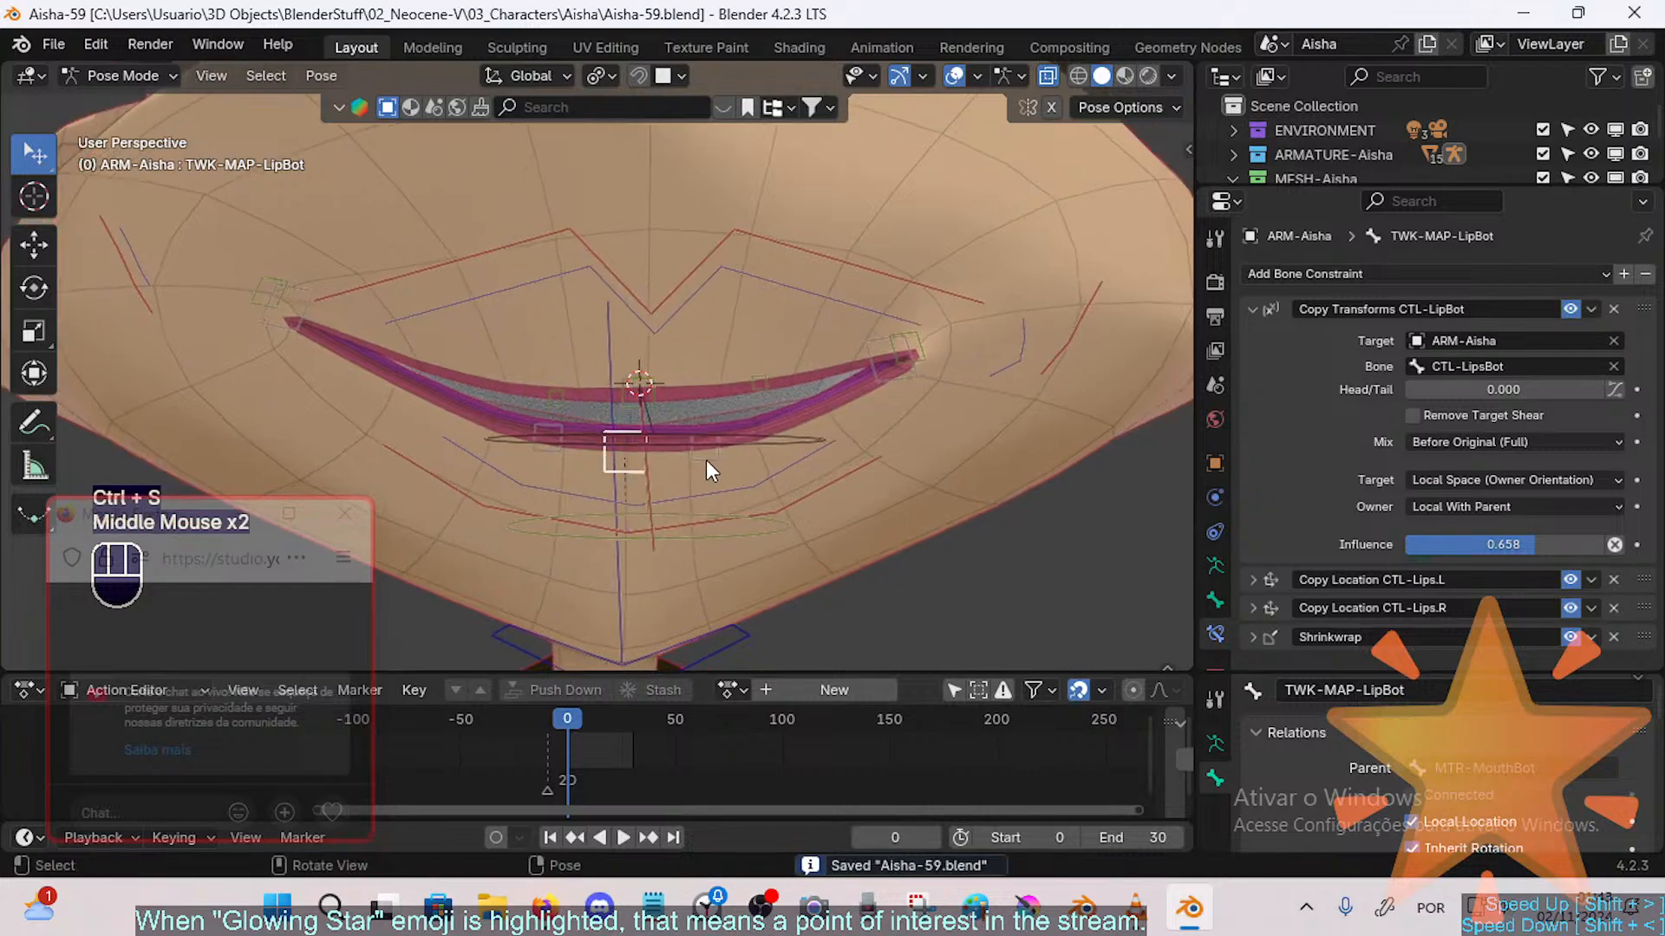
click(621, 475)
click(620, 475)
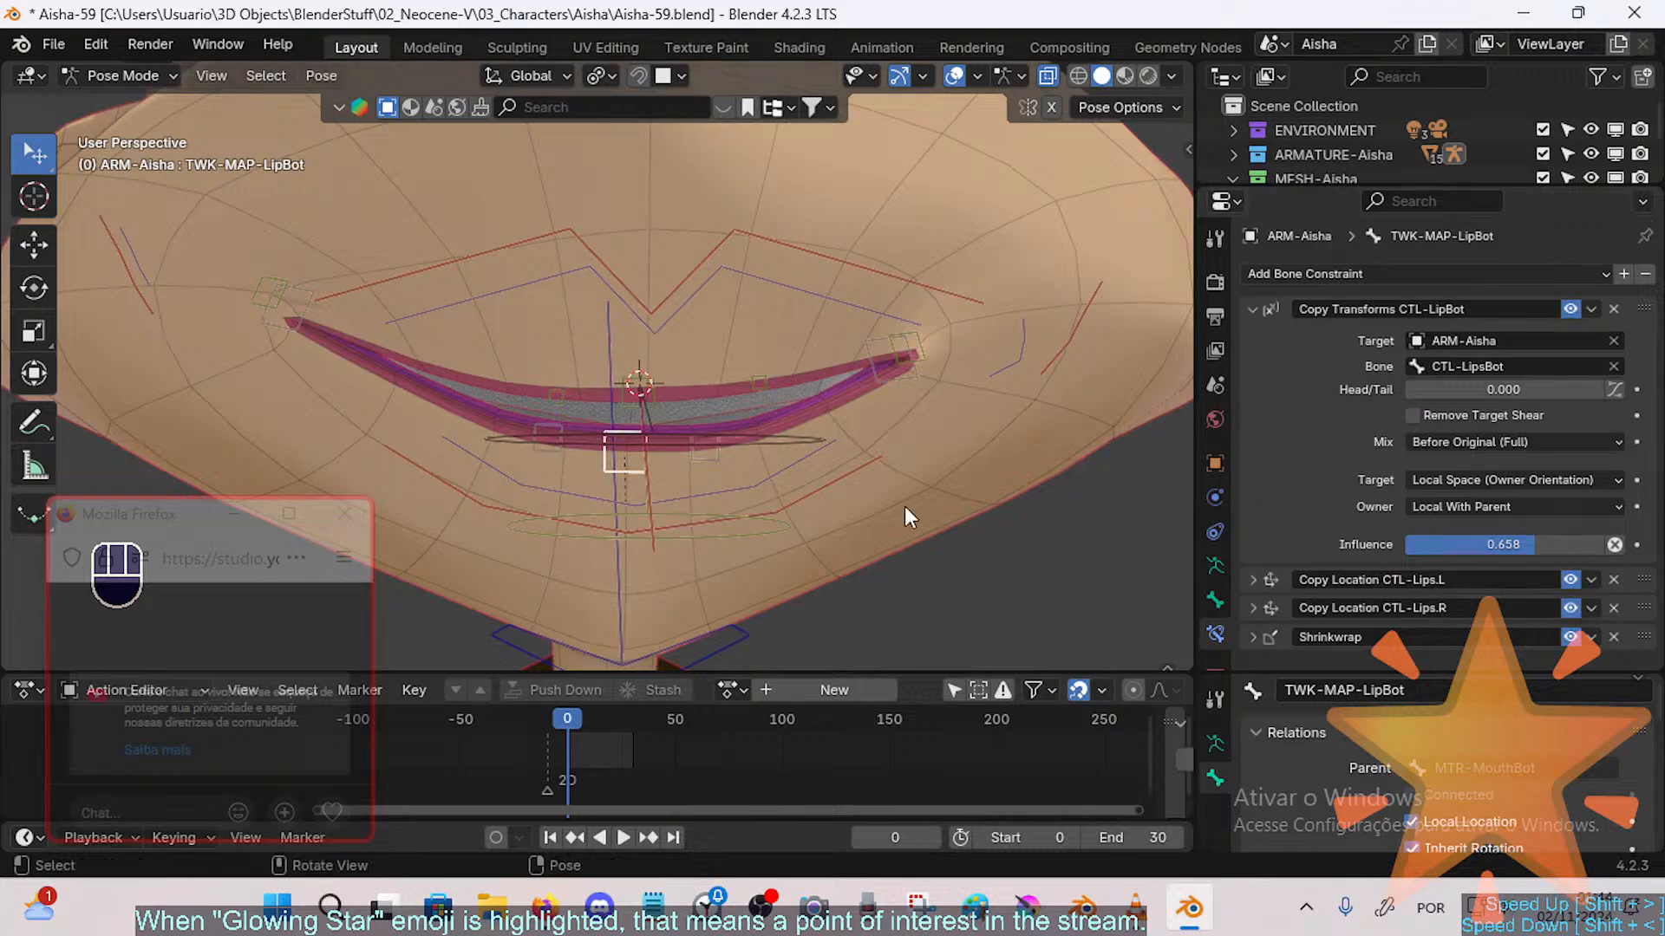
middle_drag(926, 501, 686, 477)
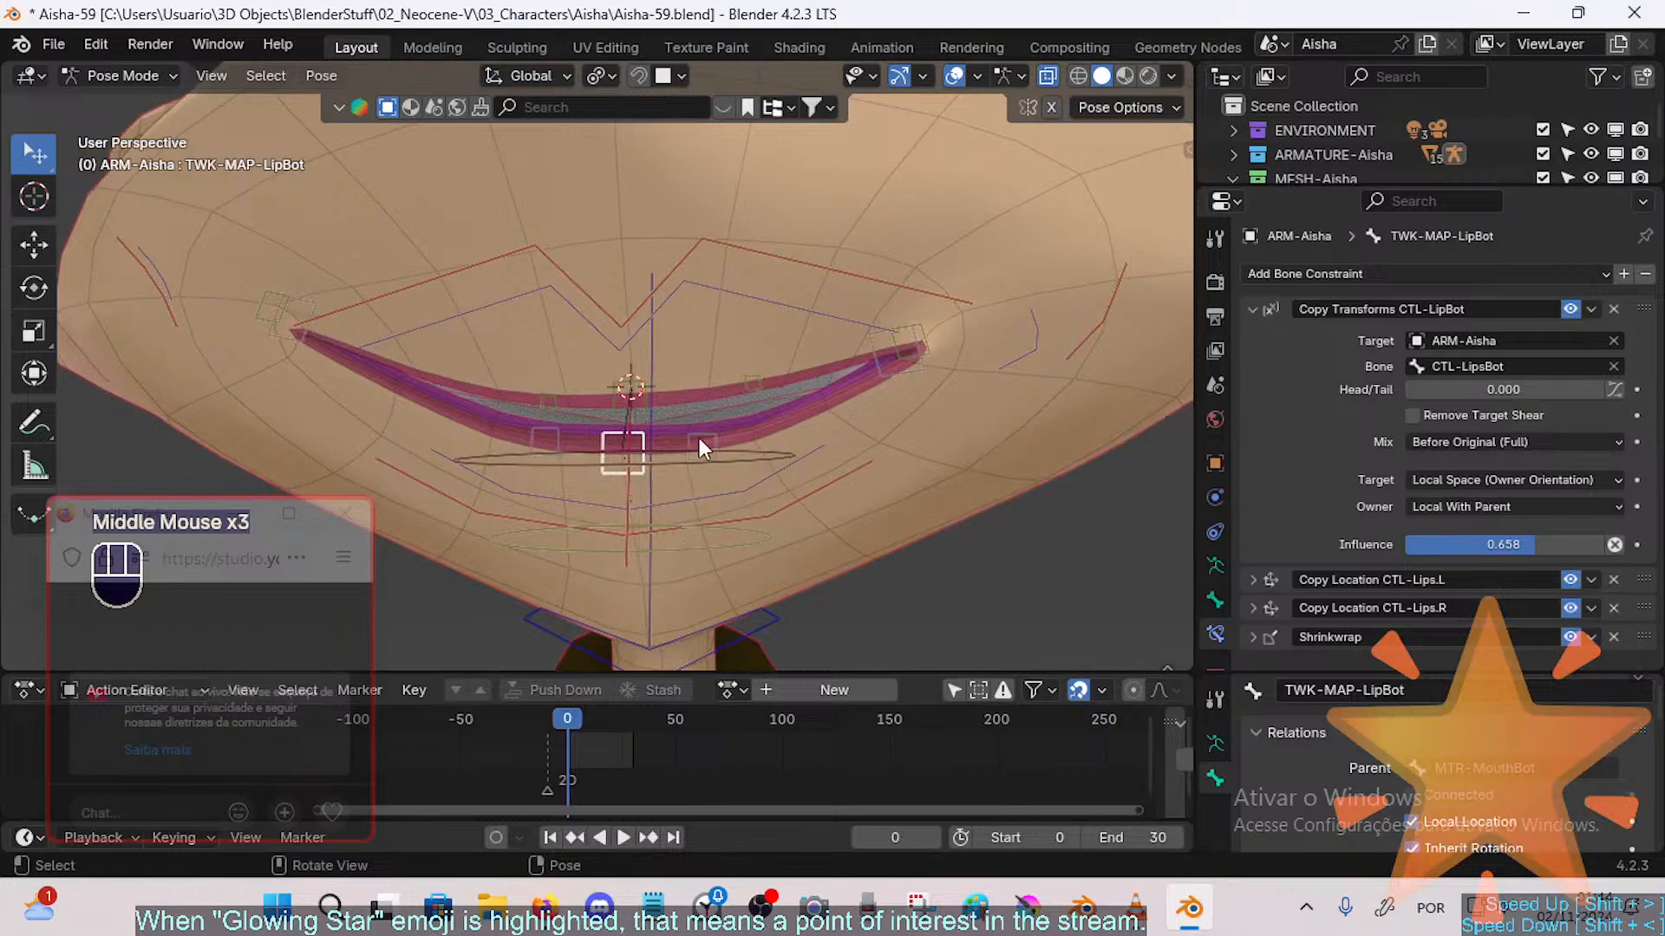
Step: Copy the Copy Transforms CTL-LipBot constraint from TWK-MAP-LipBot to TWK-MAP-LipBot.L
click(700, 442)
shift+click(643, 430)
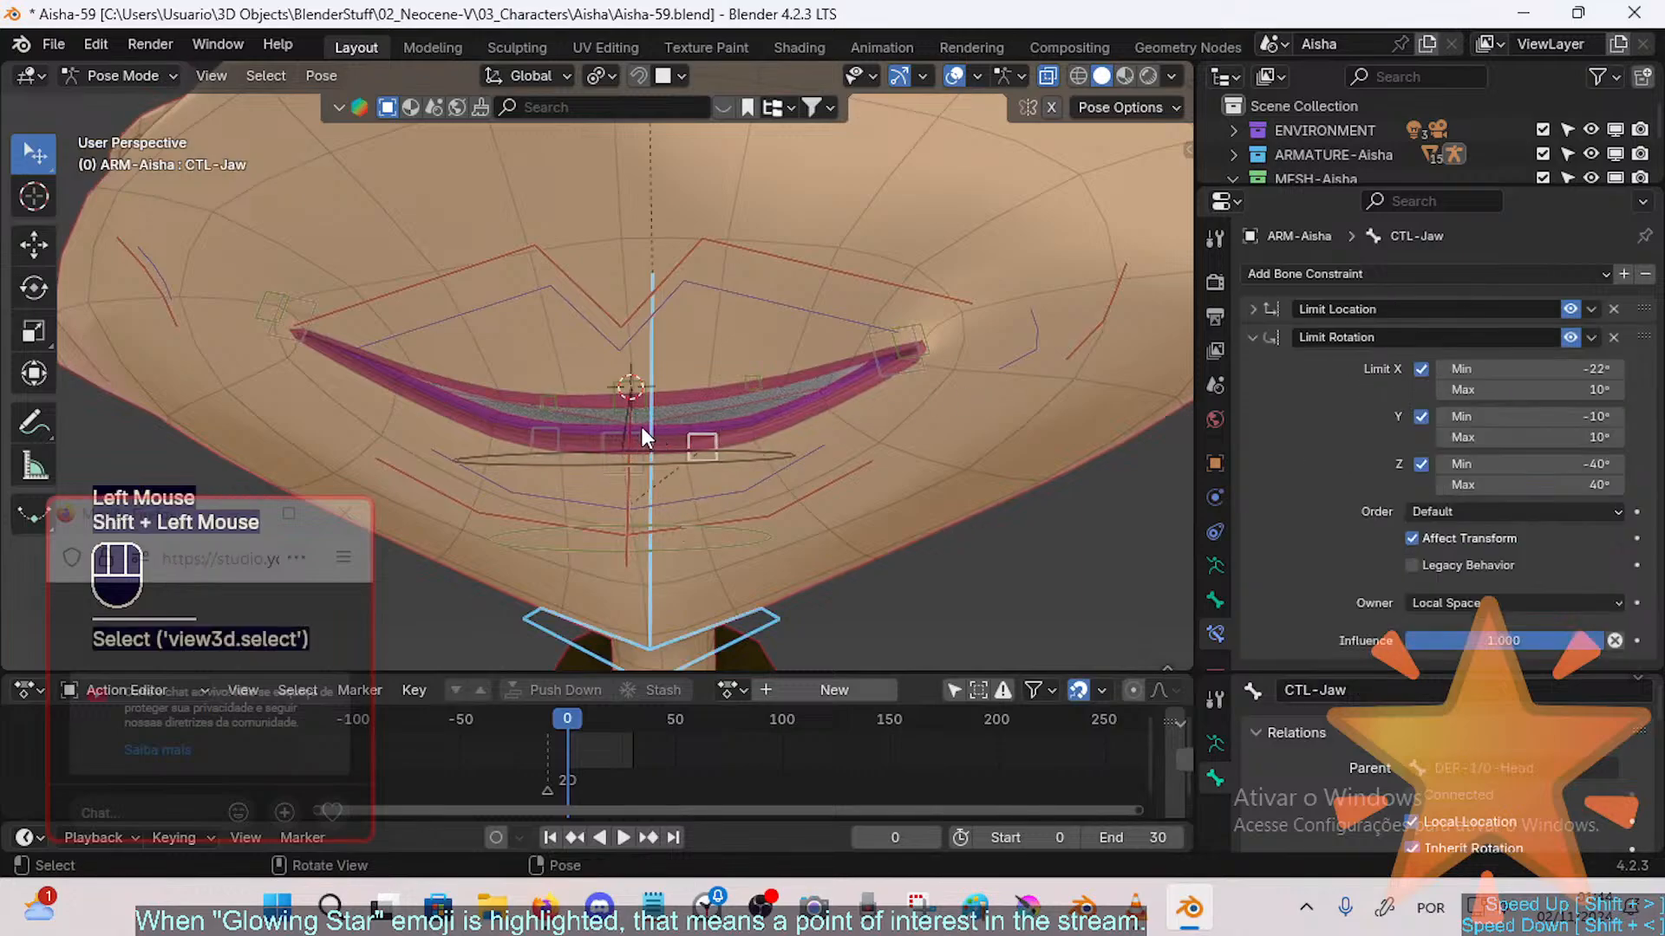
click(694, 444)
shift+click(607, 443)
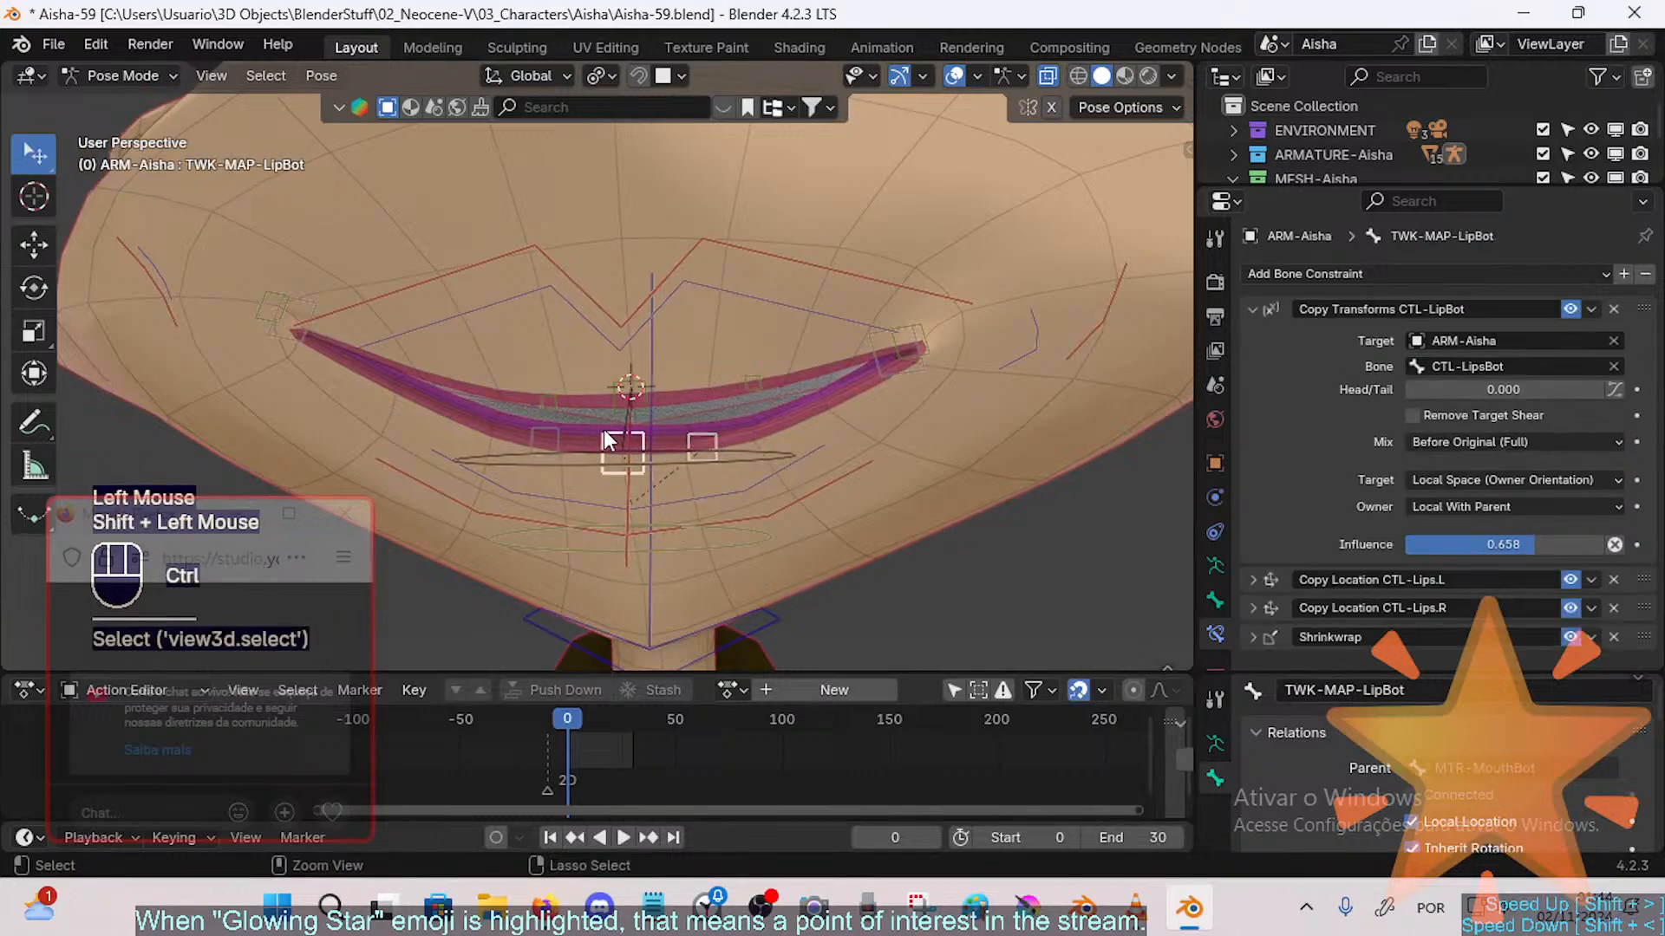
key(ctrl+c)
click(601, 429)
click(651, 444)
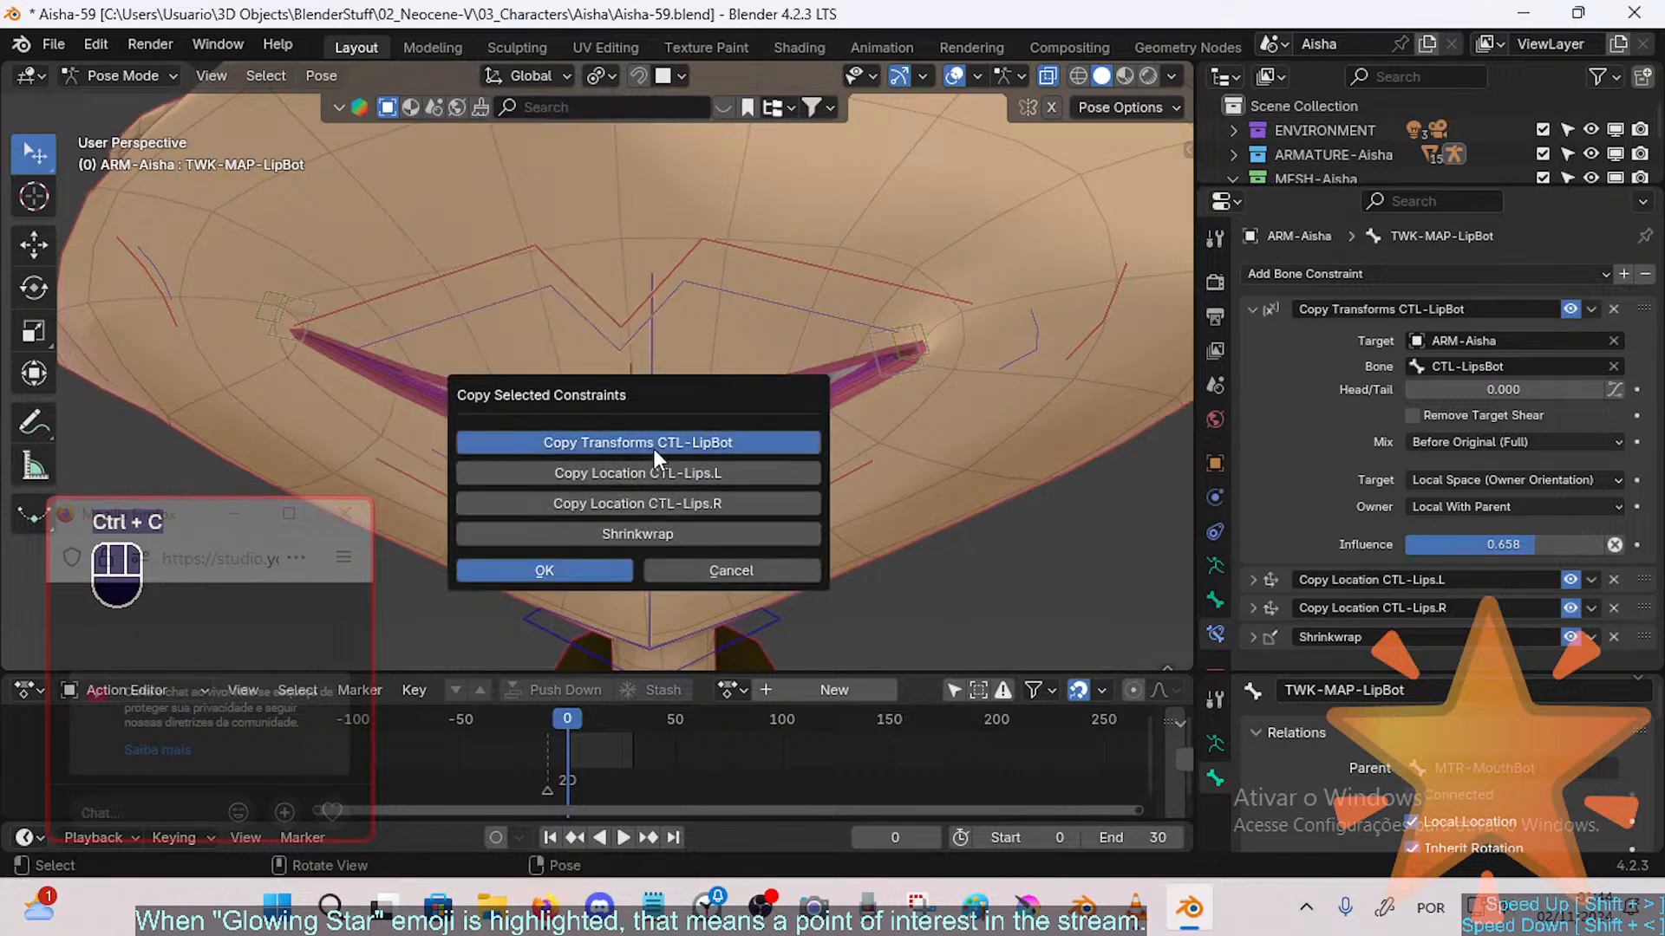
click(599, 568)
Step: Place the Copy Transforms CTL-LipBot constraint above Shrinkwrap on TWK-MAP-LipBot.L and set its influence to 0.316
click(720, 434)
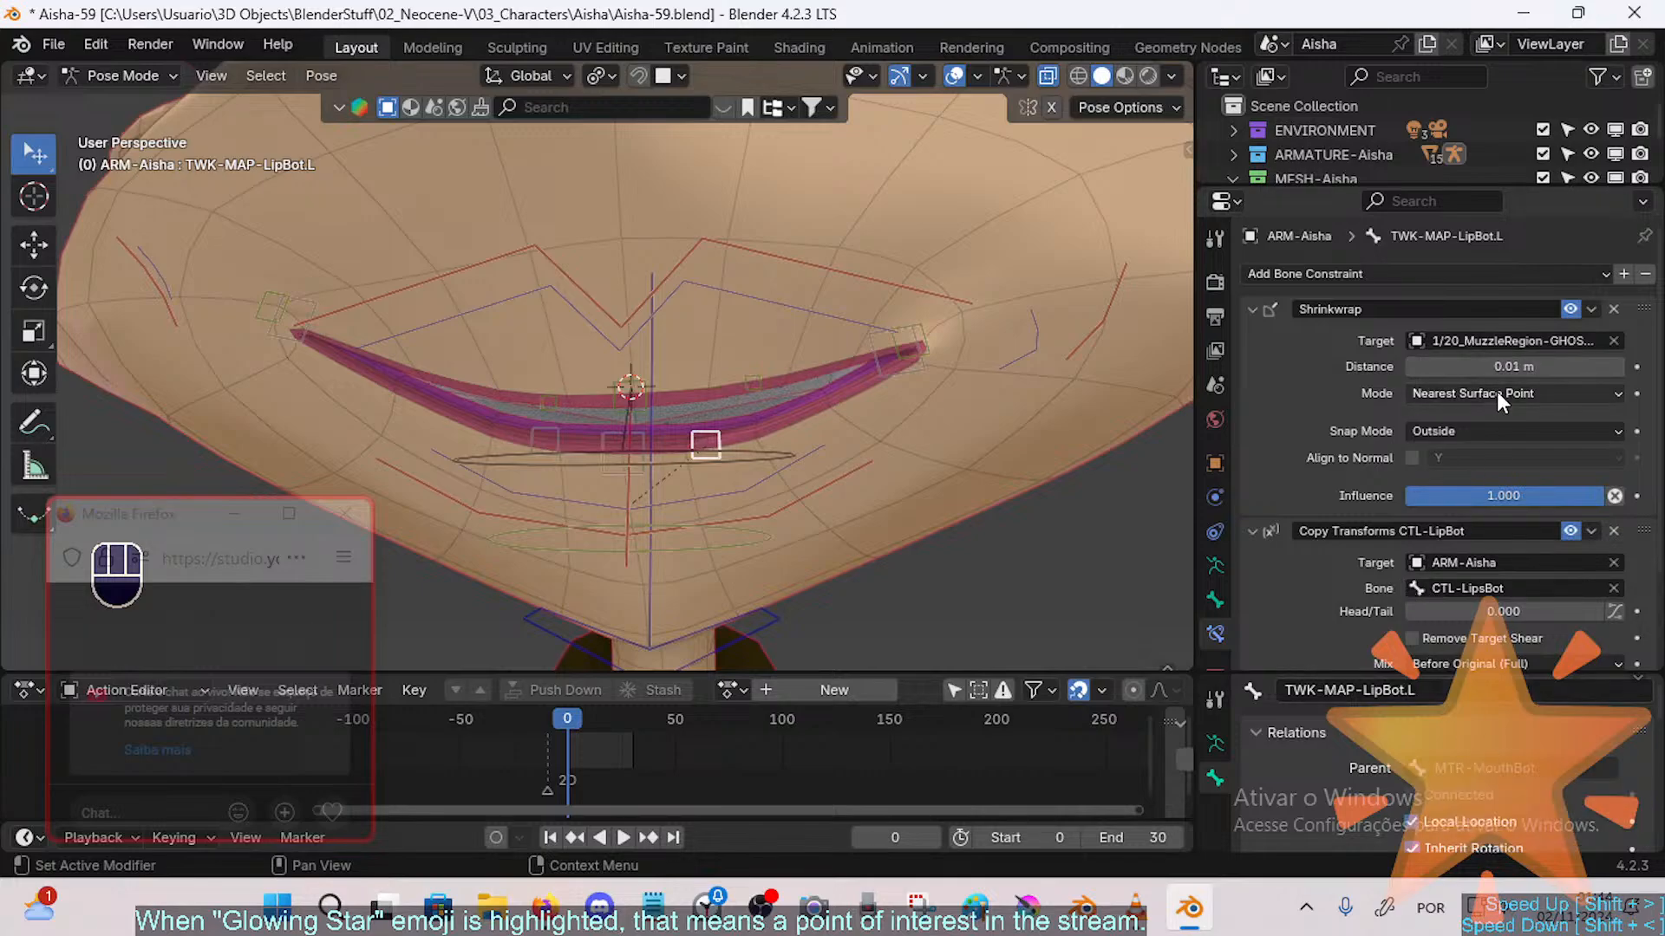
drag(1639, 531, 1610, 274)
scroll(1438, 597, down, 2)
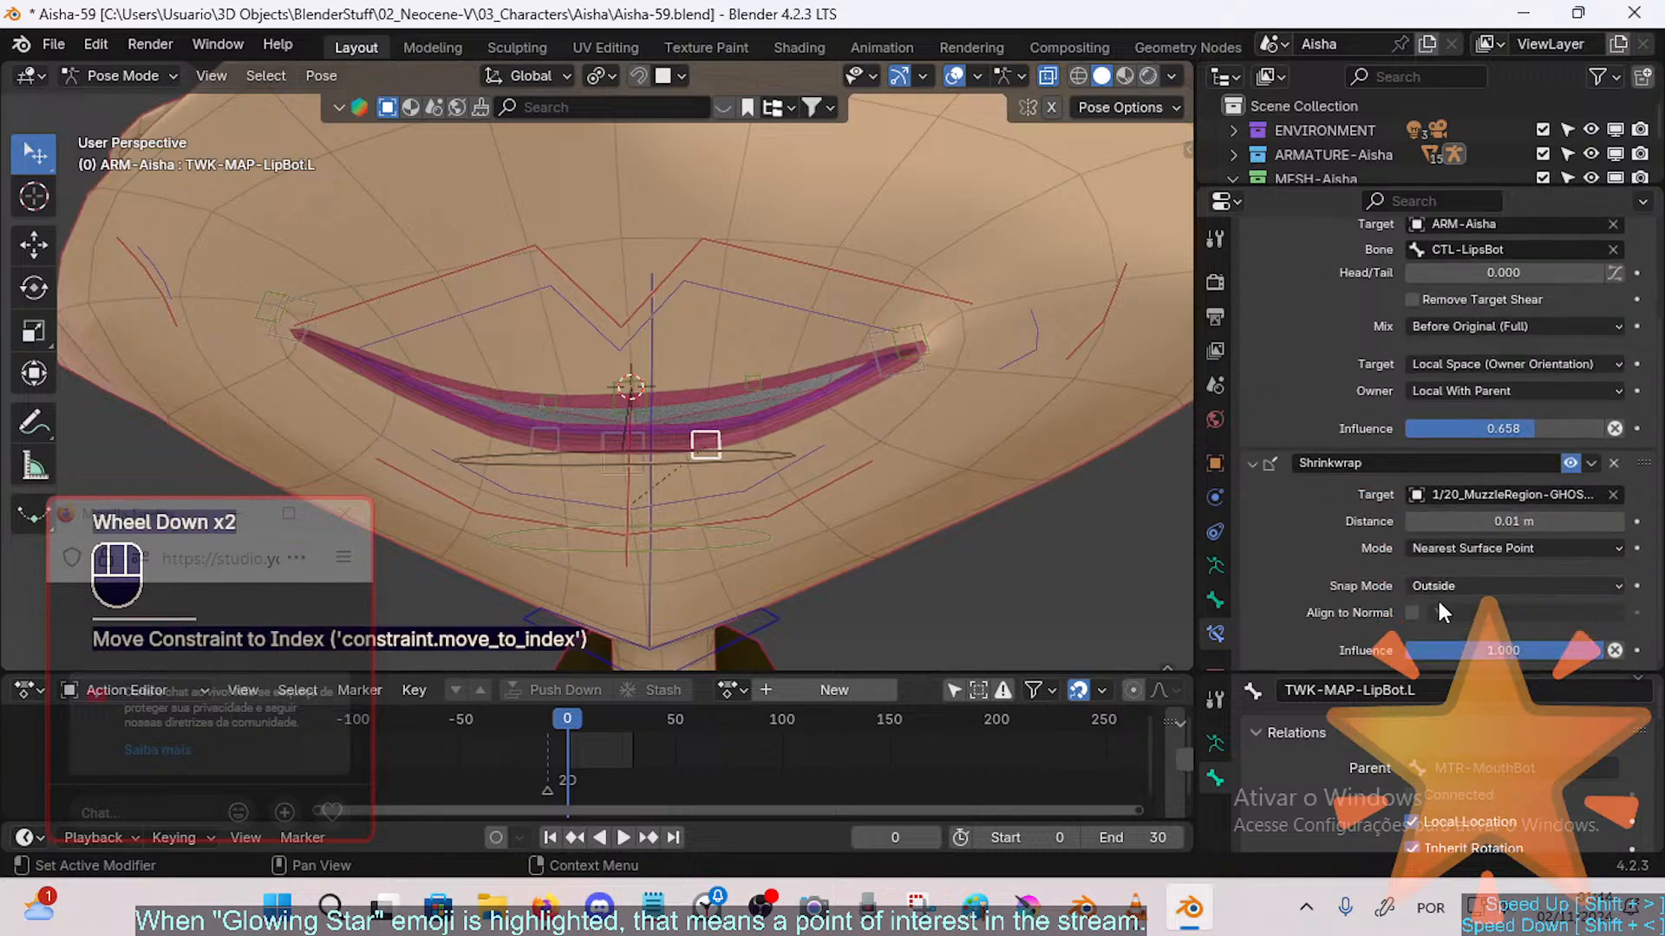
scroll(1424, 581, up, 2)
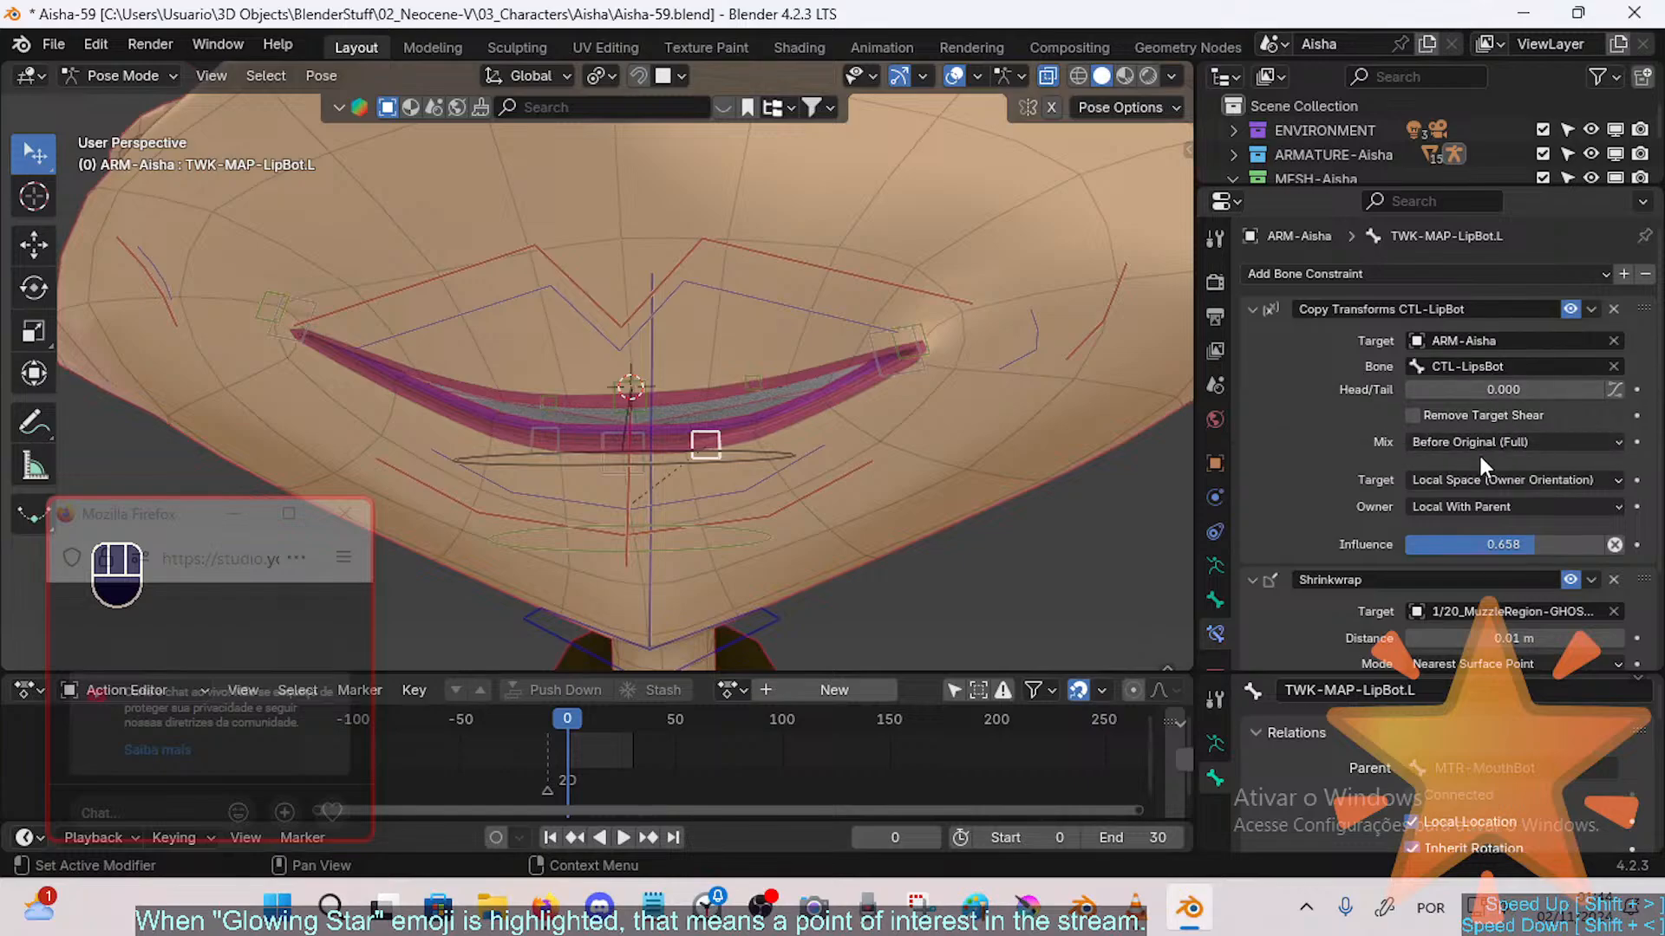
drag(1509, 544, 1469, 544)
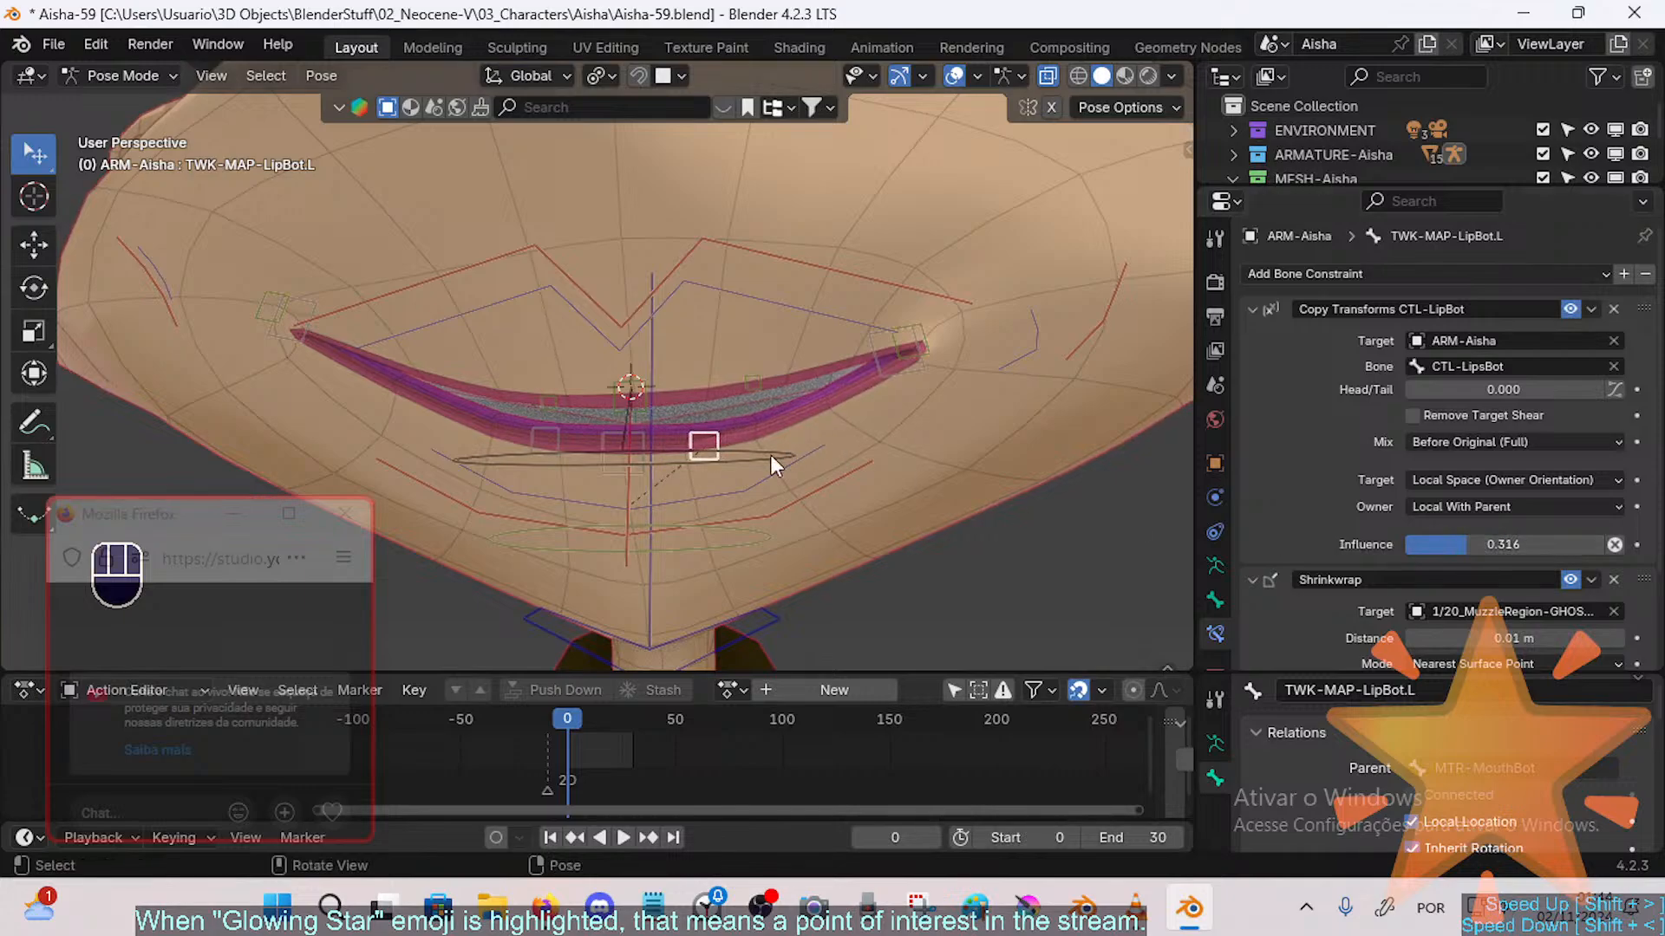
Step: Move the CTL-LipsBot control to test its pull on the left lower-lip tweak bone
click(768, 503)
click(769, 503)
key(g)
click(776, 498)
click(775, 498)
key(g)
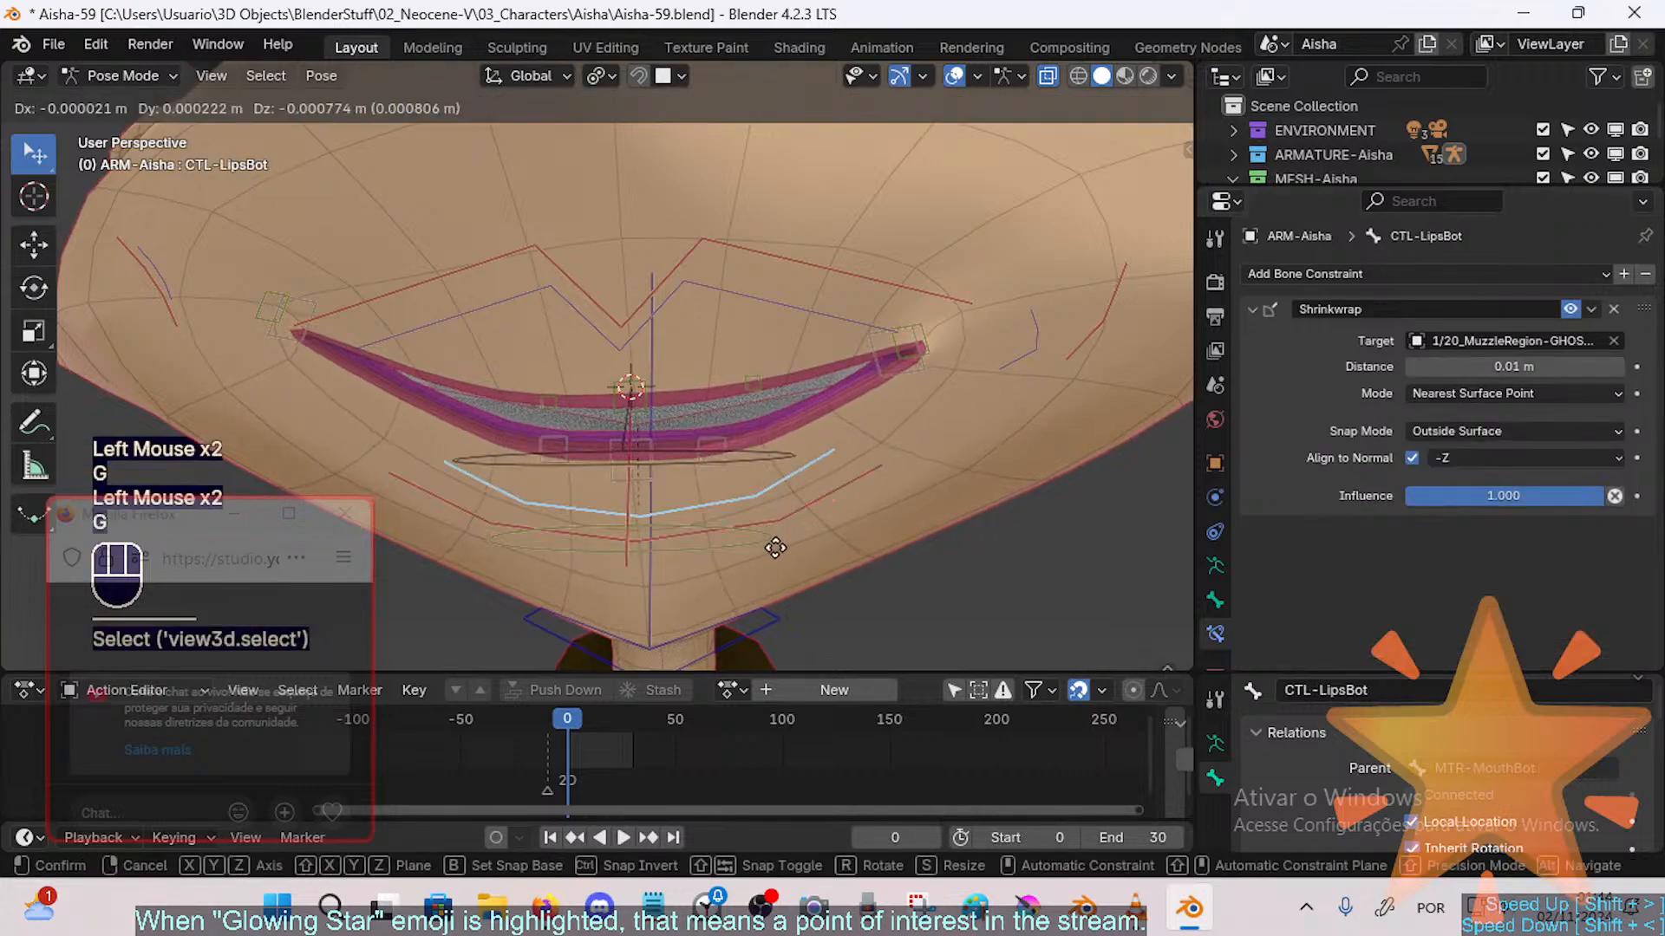
click(751, 415)
Step: Fine-tune the influence of the Copy Transforms CTL-LipBot constraint on TWK-MAP-LipBot.L
click(737, 433)
click(734, 436)
drag(1443, 547, 1443, 546)
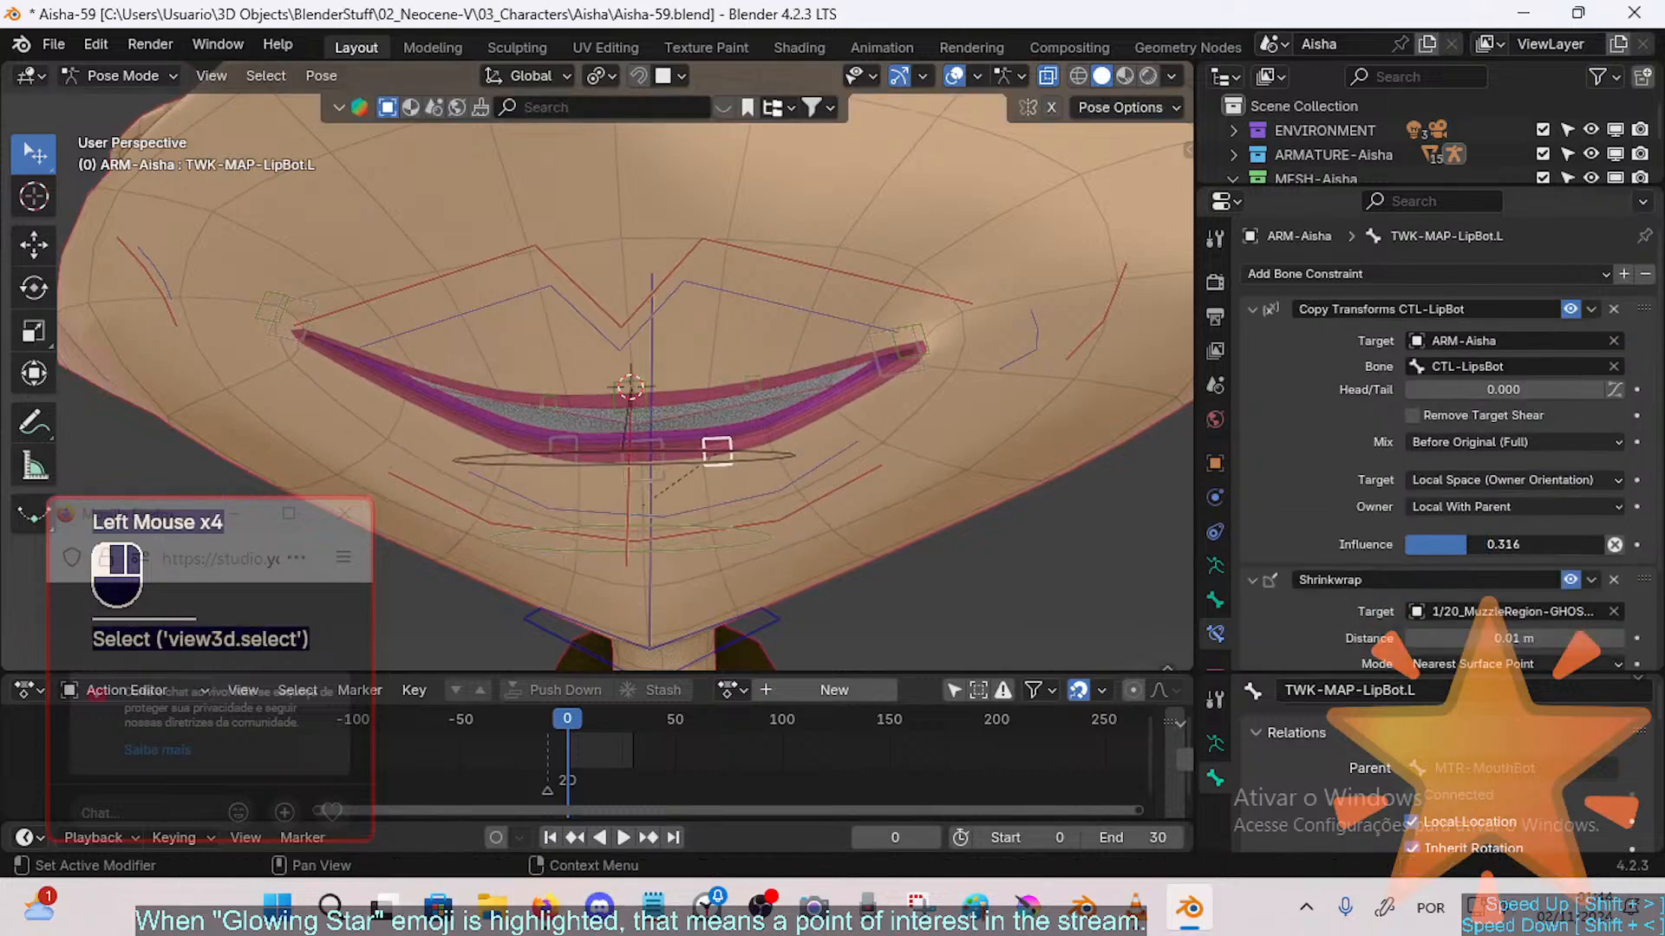
Step: Move CTL-LipsBot repeatedly up, down and sideways to check how the lower lip deforms
click(810, 465)
key(g)
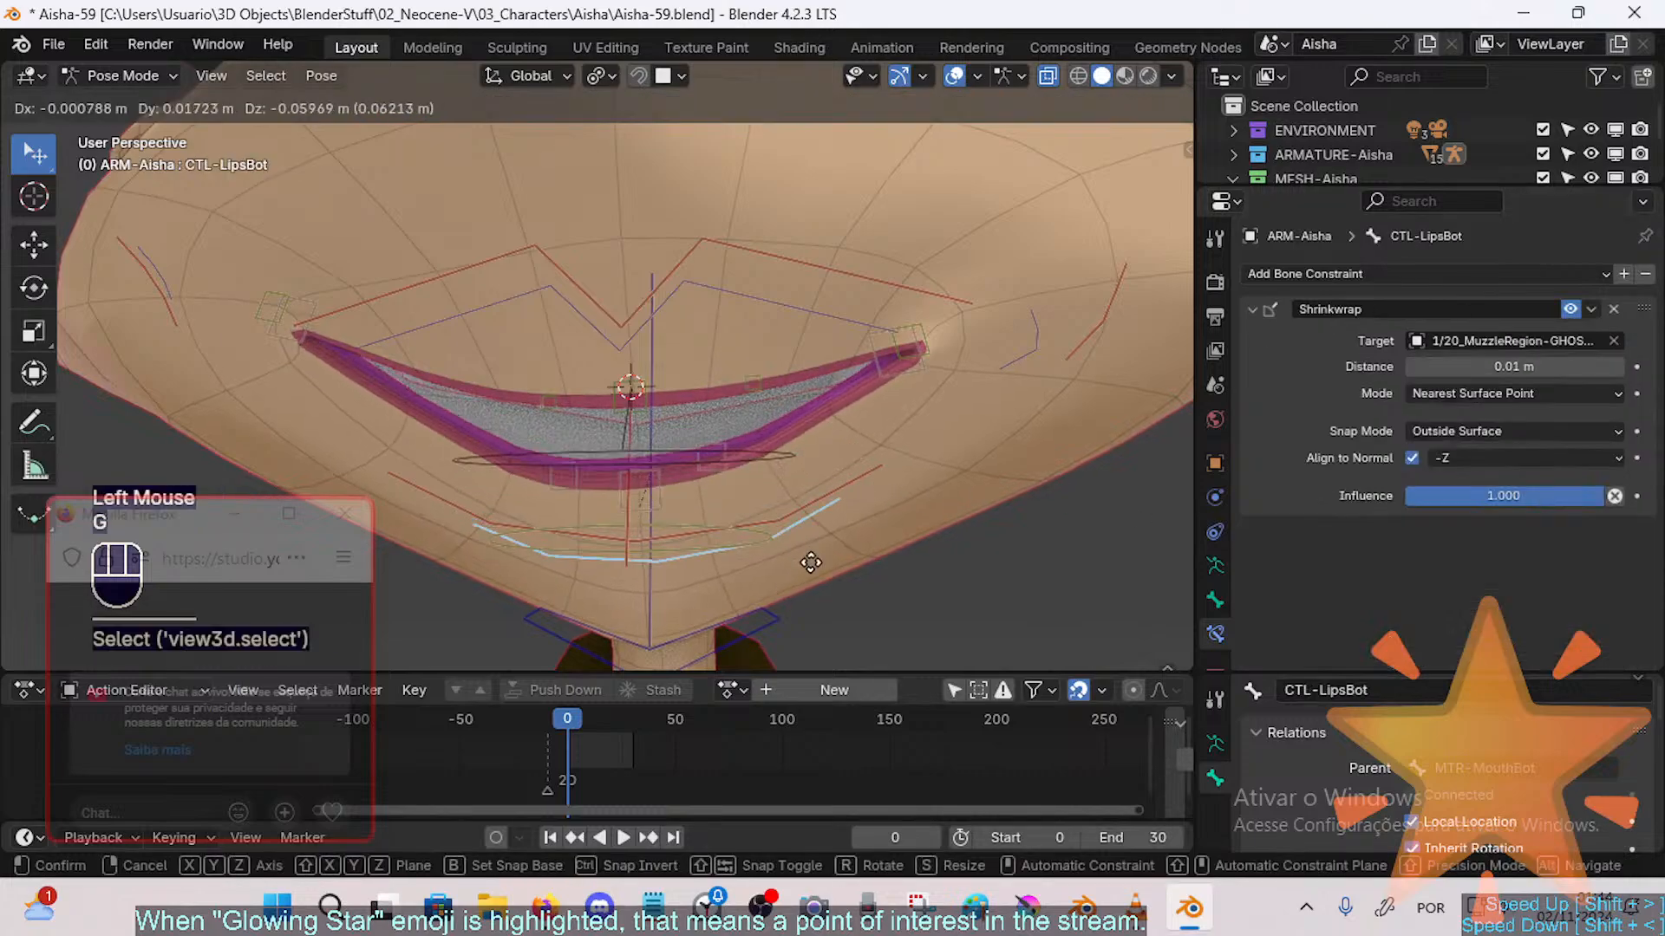
click(840, 454)
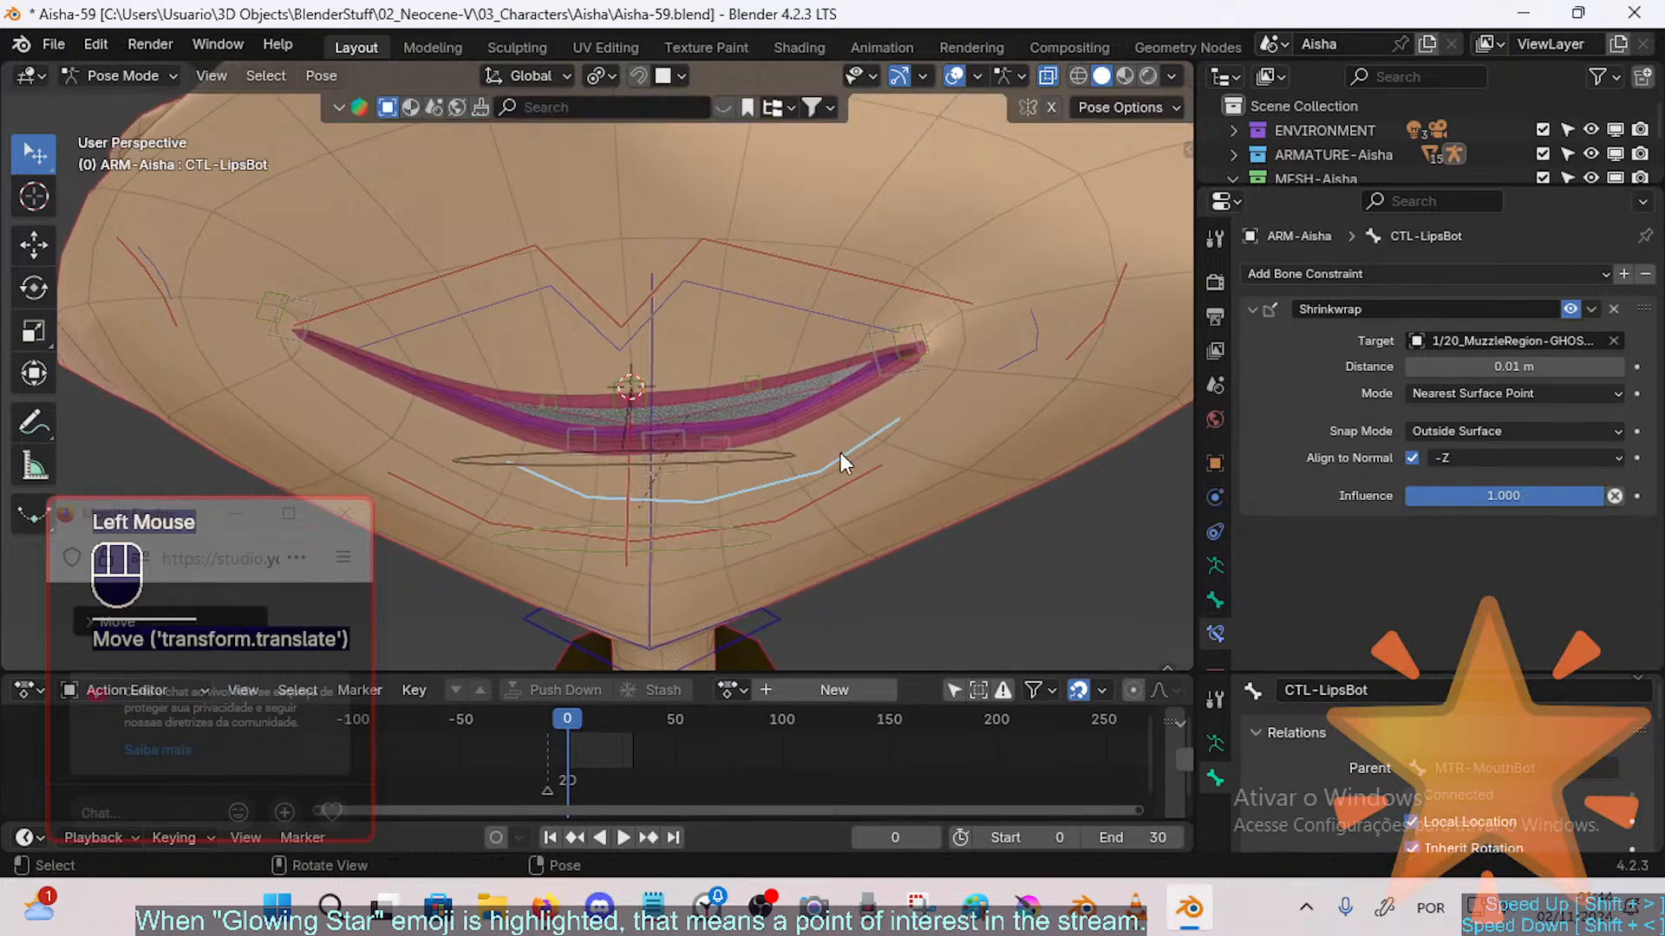
click(837, 491)
key(g)
click(824, 518)
click(820, 470)
key(g)
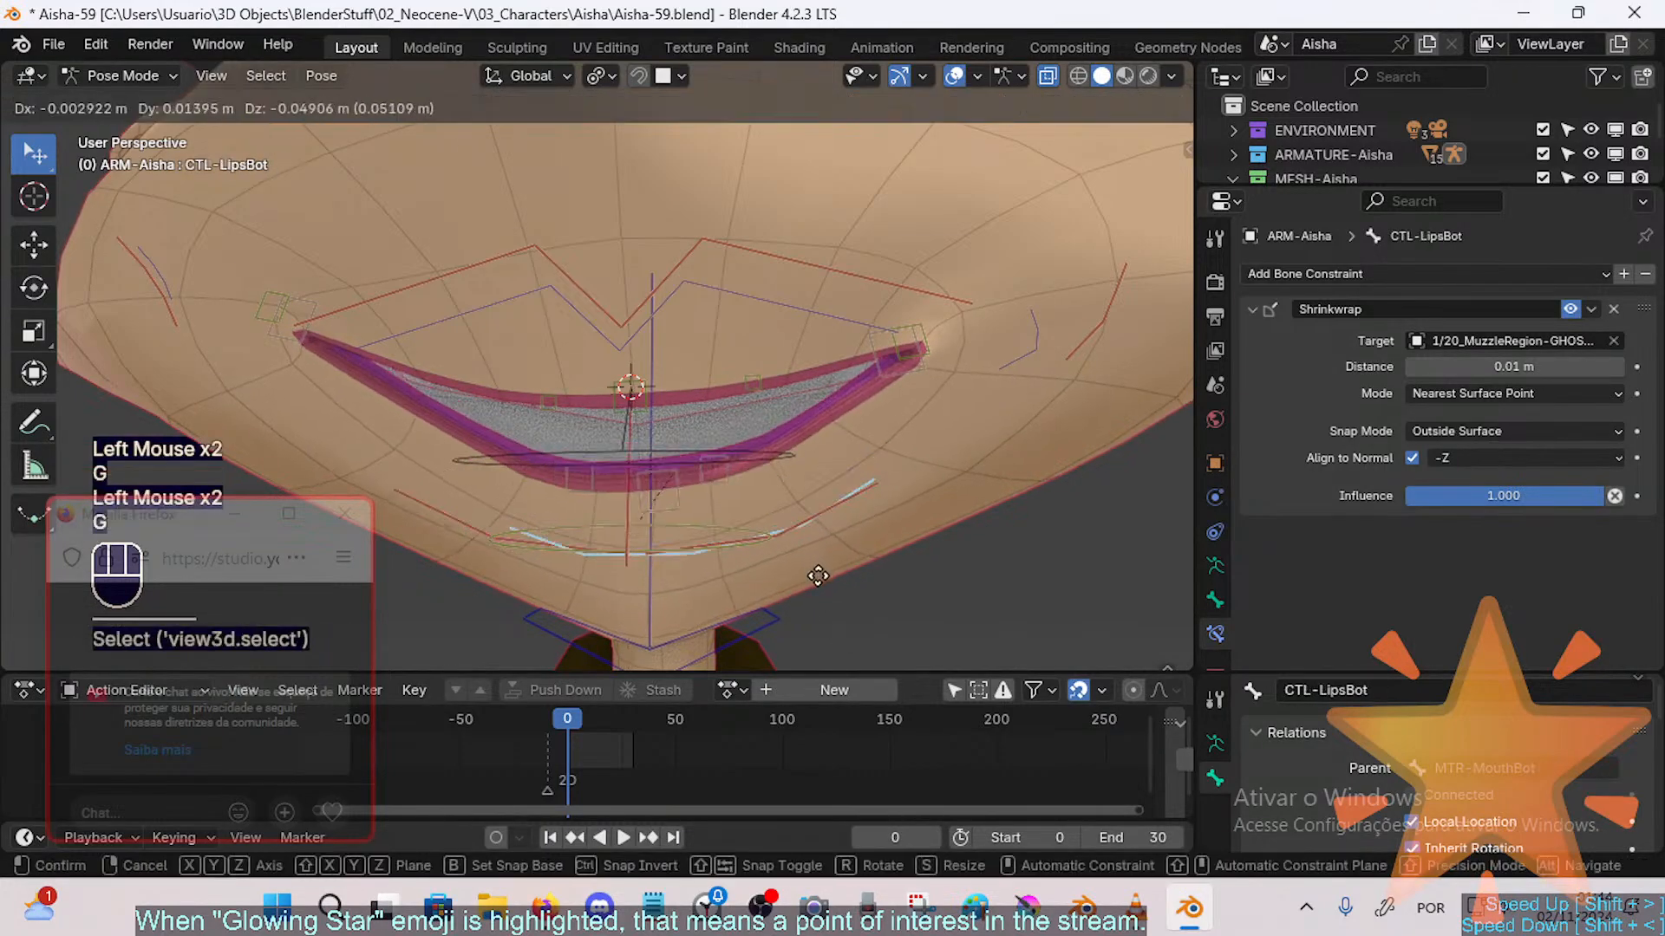
click(818, 522)
Step: Shift MTR-MouthBot slightly and pull CTL-LipsBot down to it to test the two controls together
click(817, 516)
key(g)
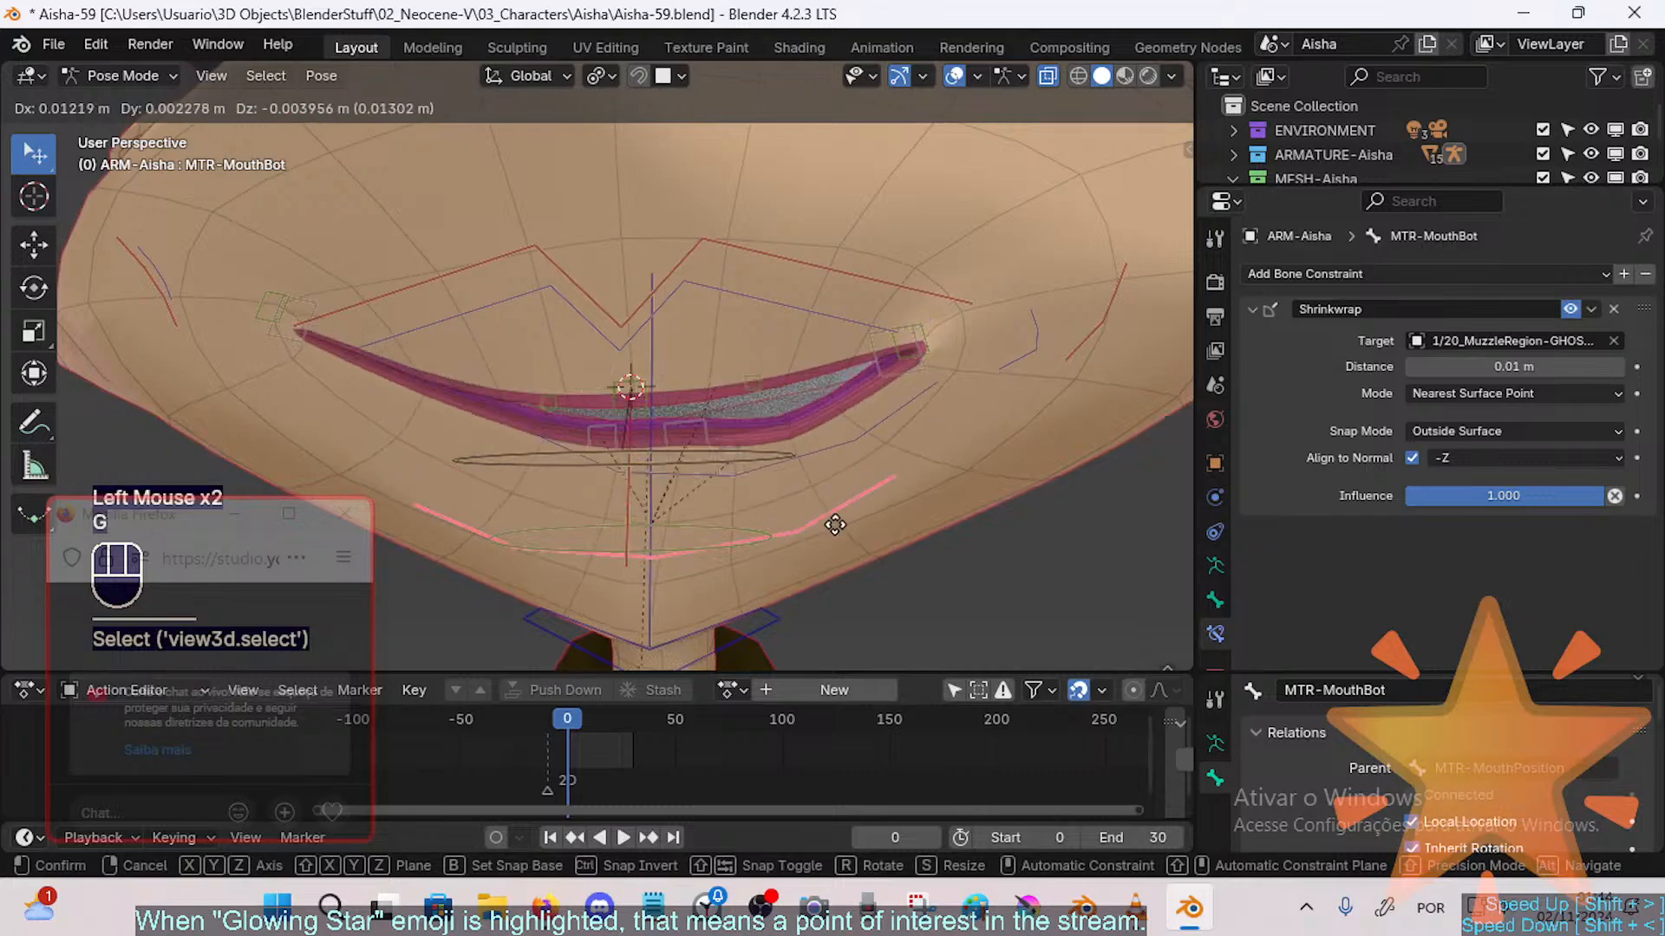
click(835, 528)
click(833, 437)
key(g)
click(830, 583)
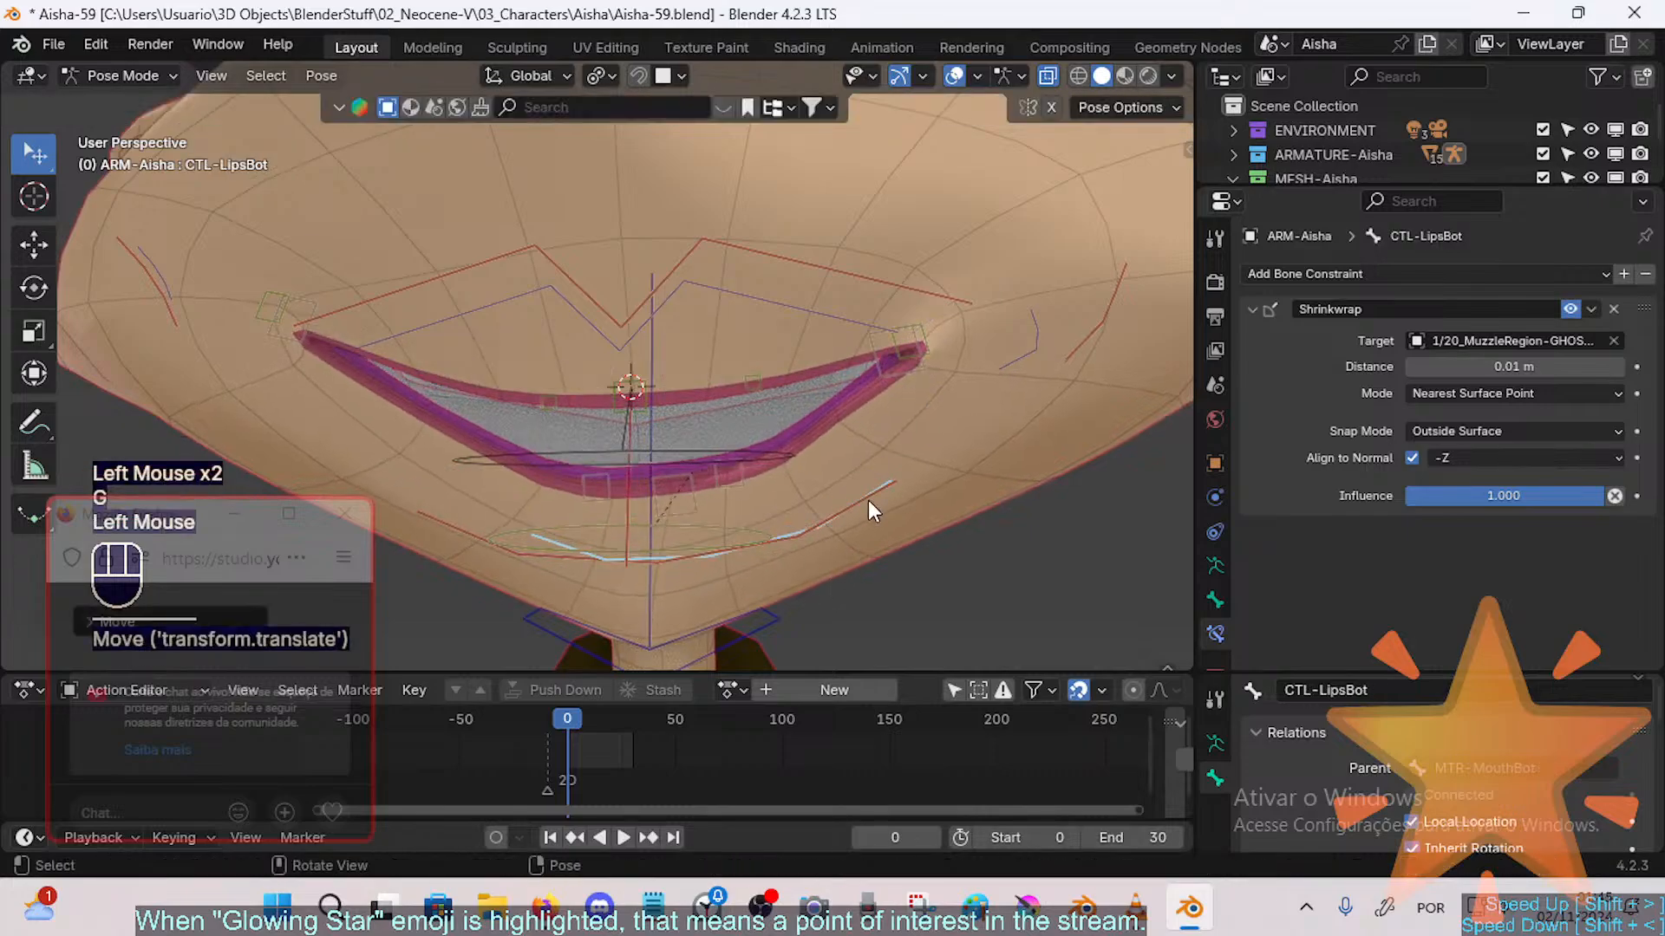
Step: Raise MTR-MouthBot until the mouth nearly closes, and settle it slightly lower so the lips part a little
click(867, 499)
key(alt+q)
key(alt+q)
click(841, 460)
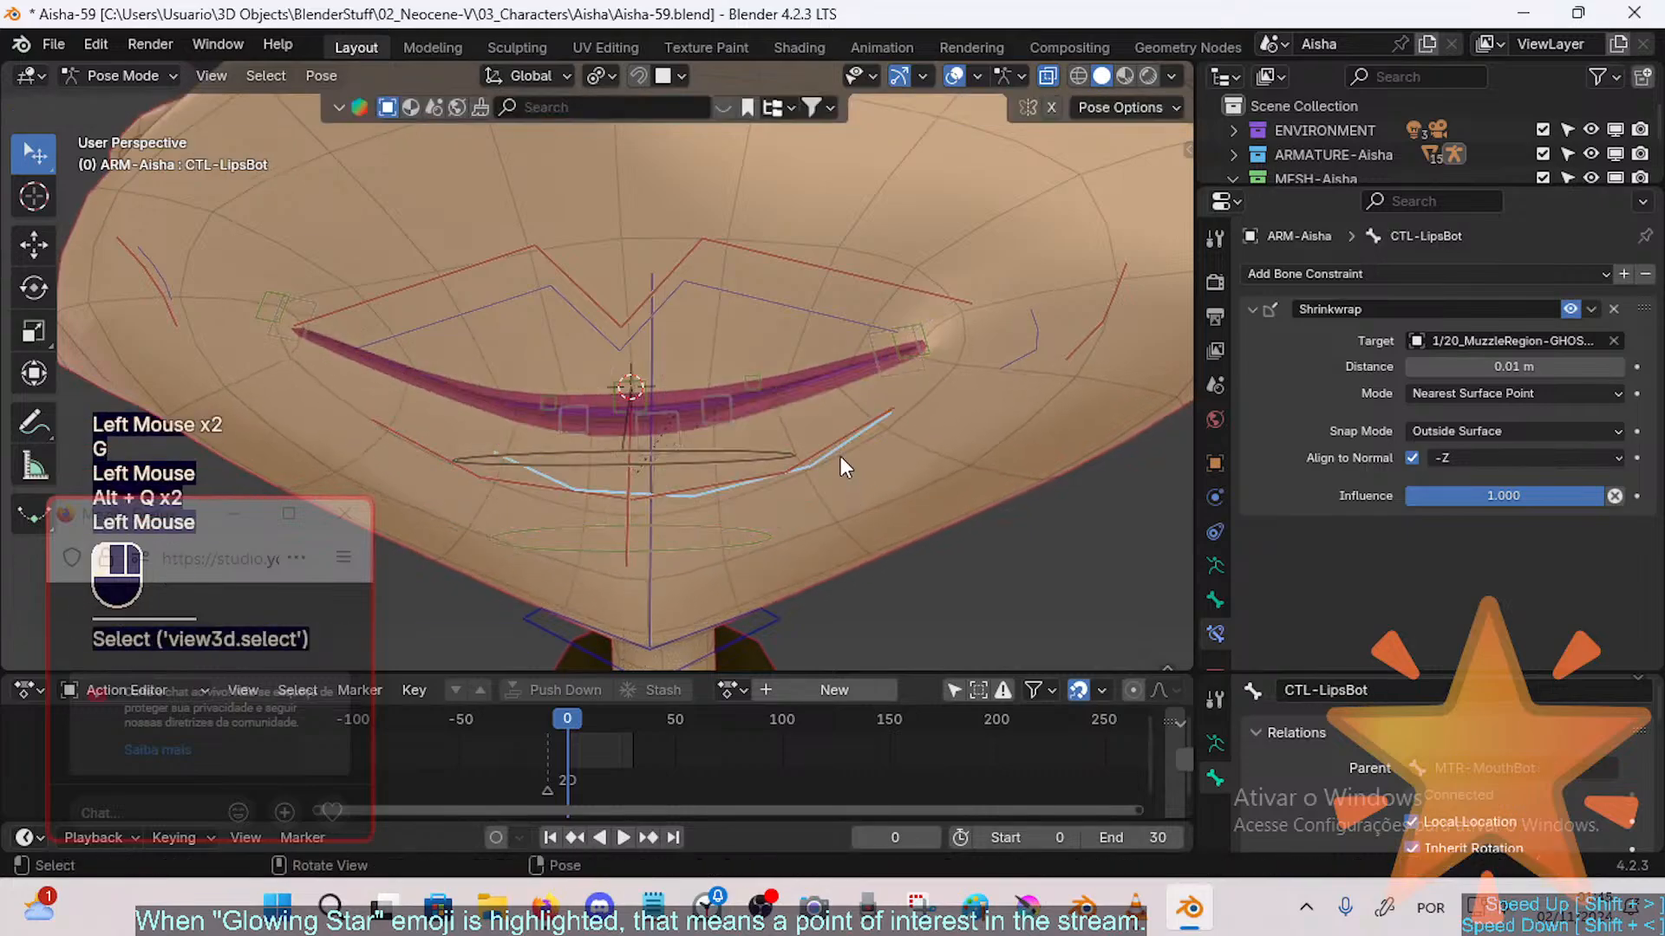
double_click(840, 437)
key(g)
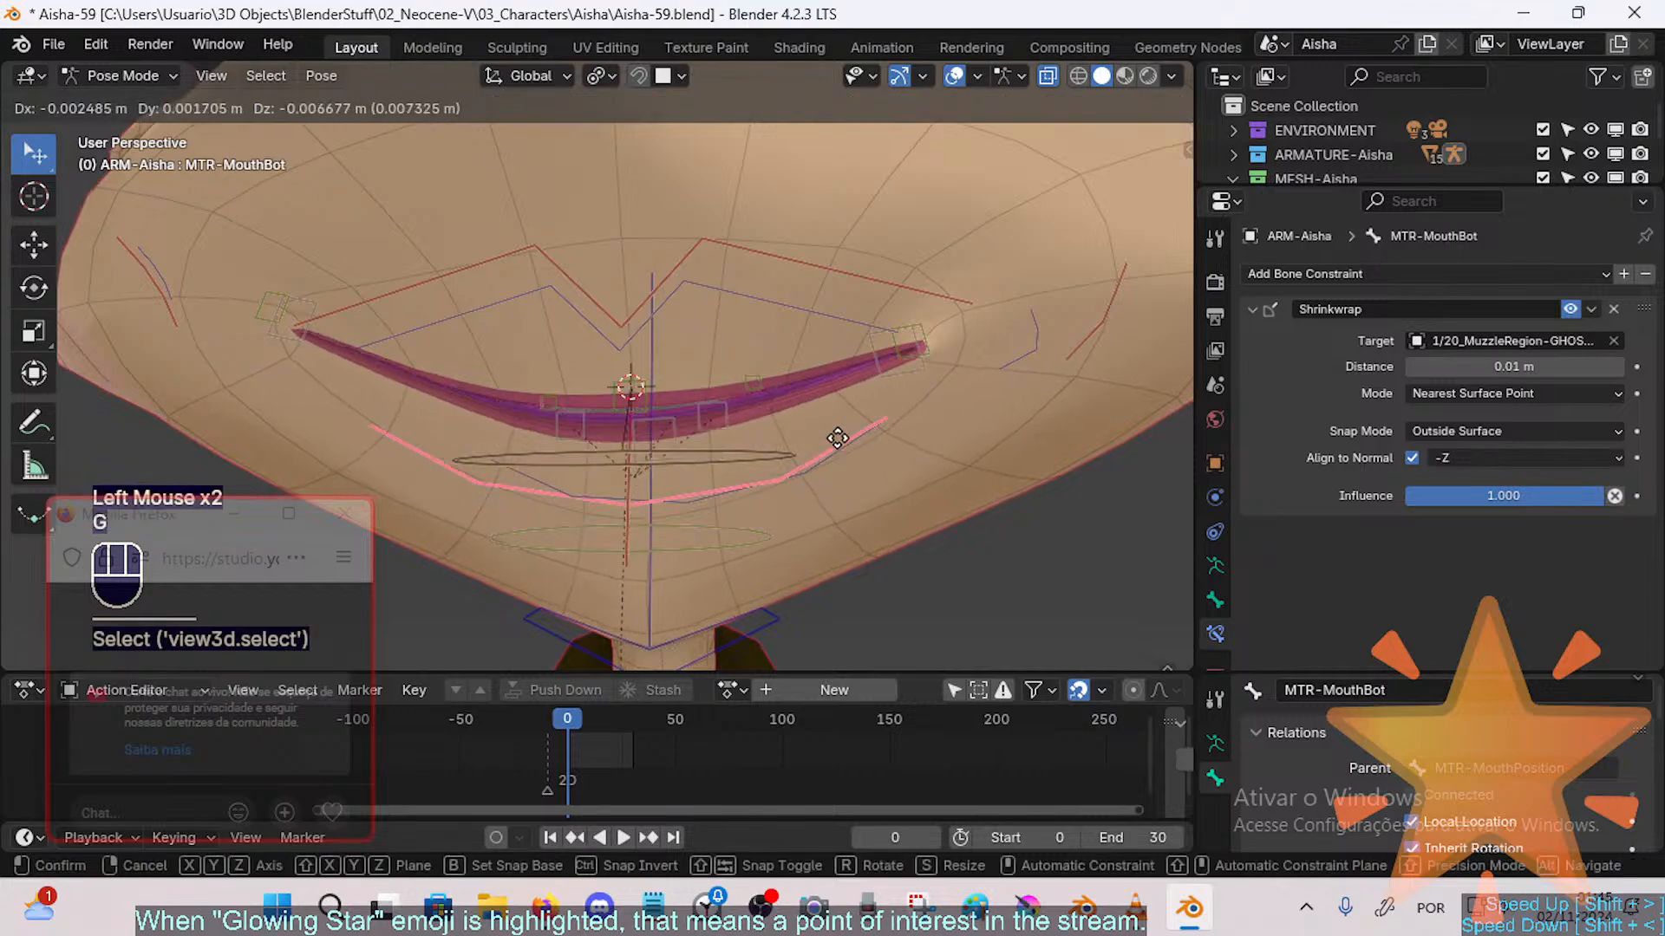
click(836, 516)
key(g)
click(748, 435)
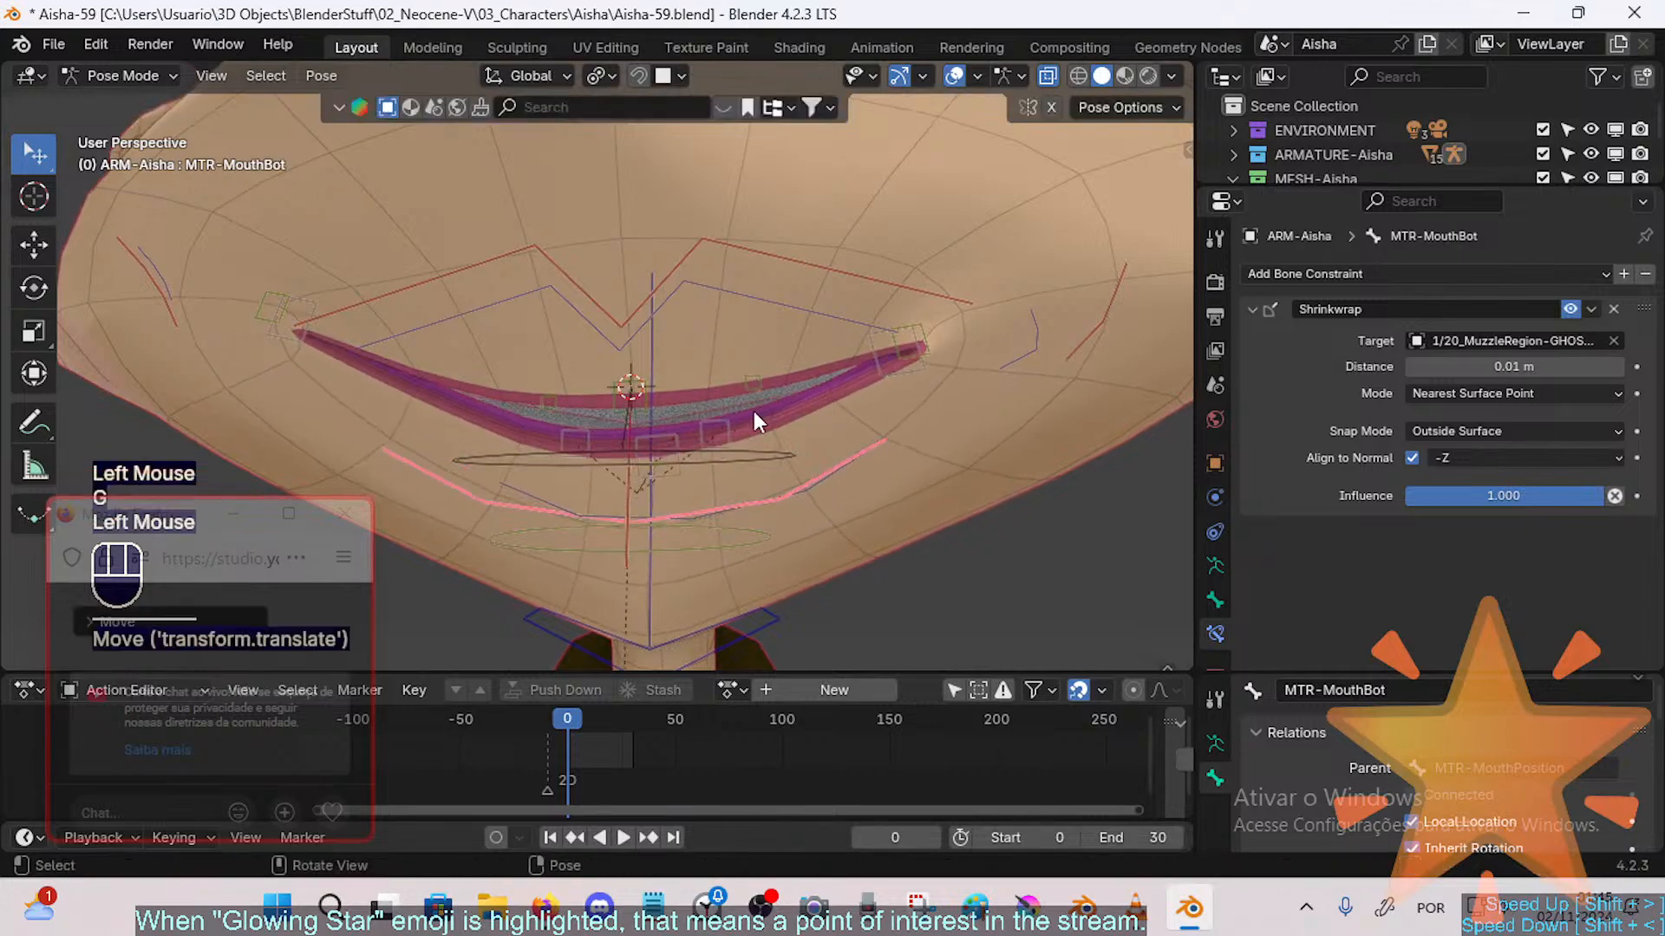
Step: Move CTL-LipsBot around to test the lower lip, leave it below MTR-MouthBot with the mouth open, and save the file
click(819, 476)
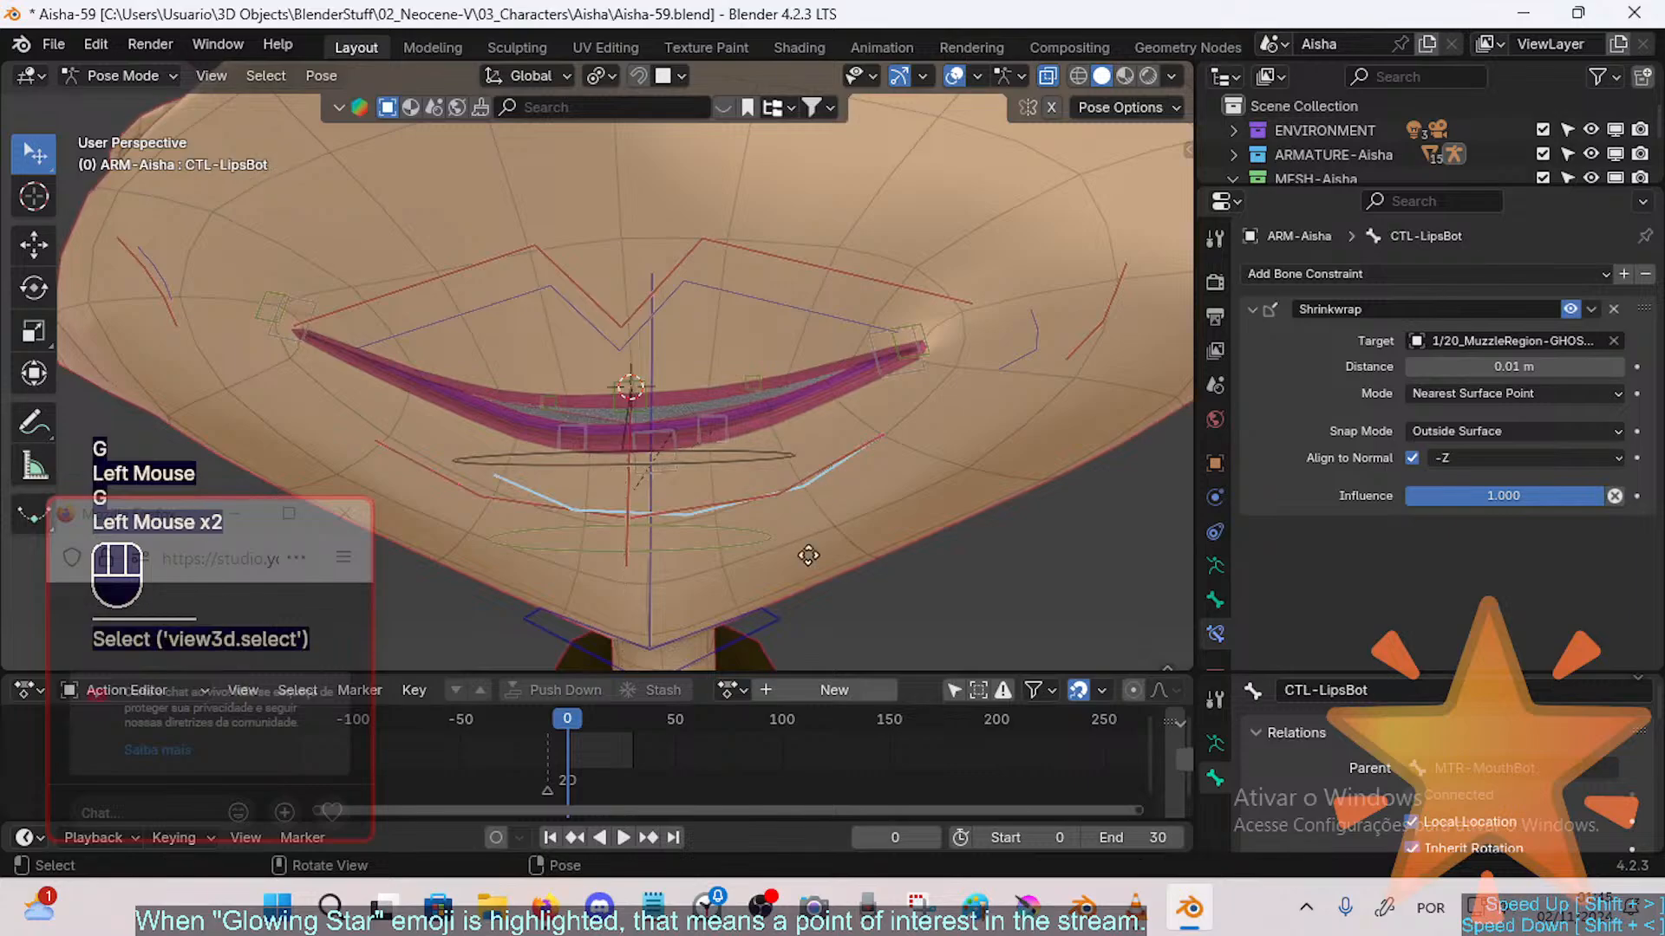
key(g)
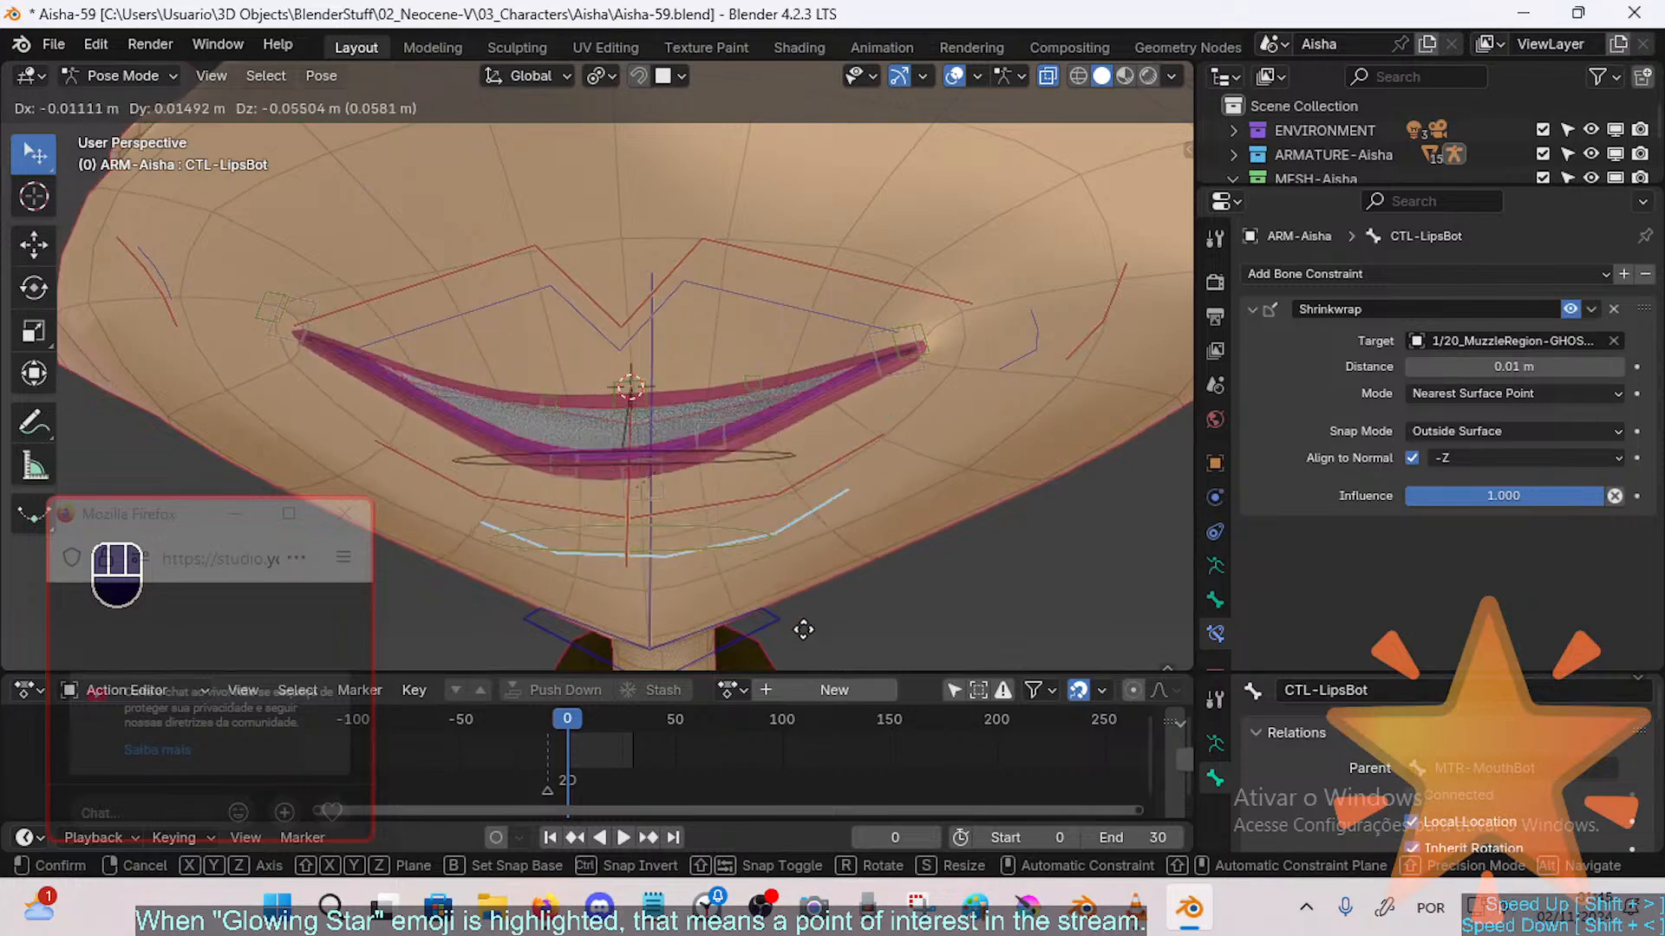
click(898, 364)
key(g)
click(919, 319)
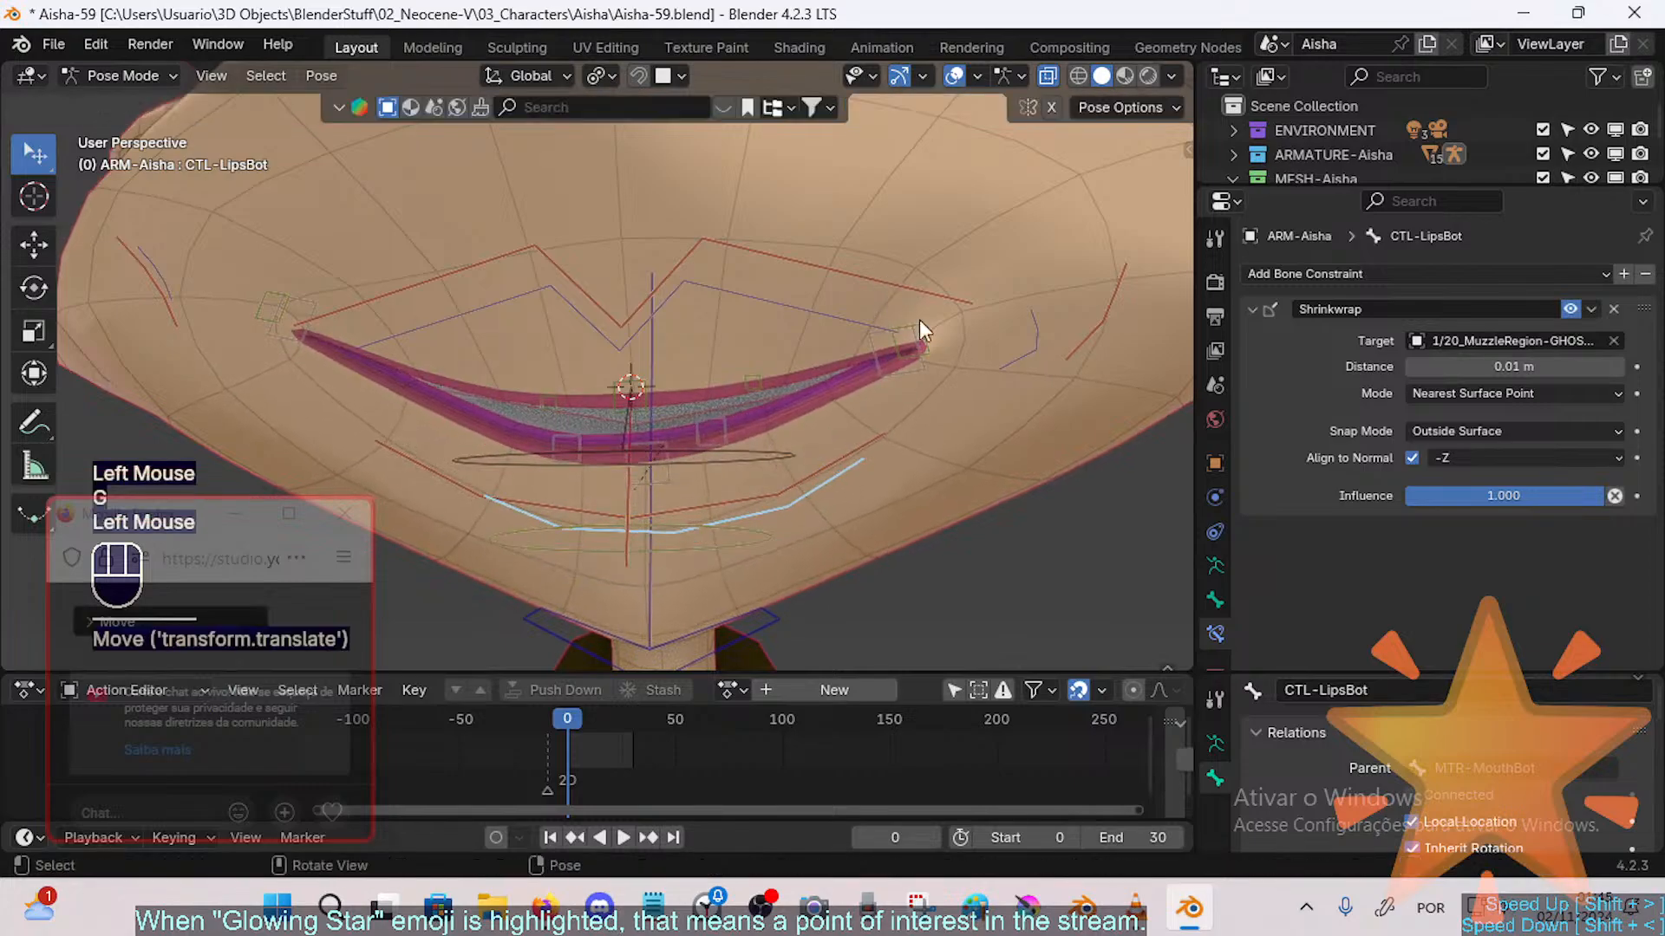
key(g)
click(886, 366)
key(g)
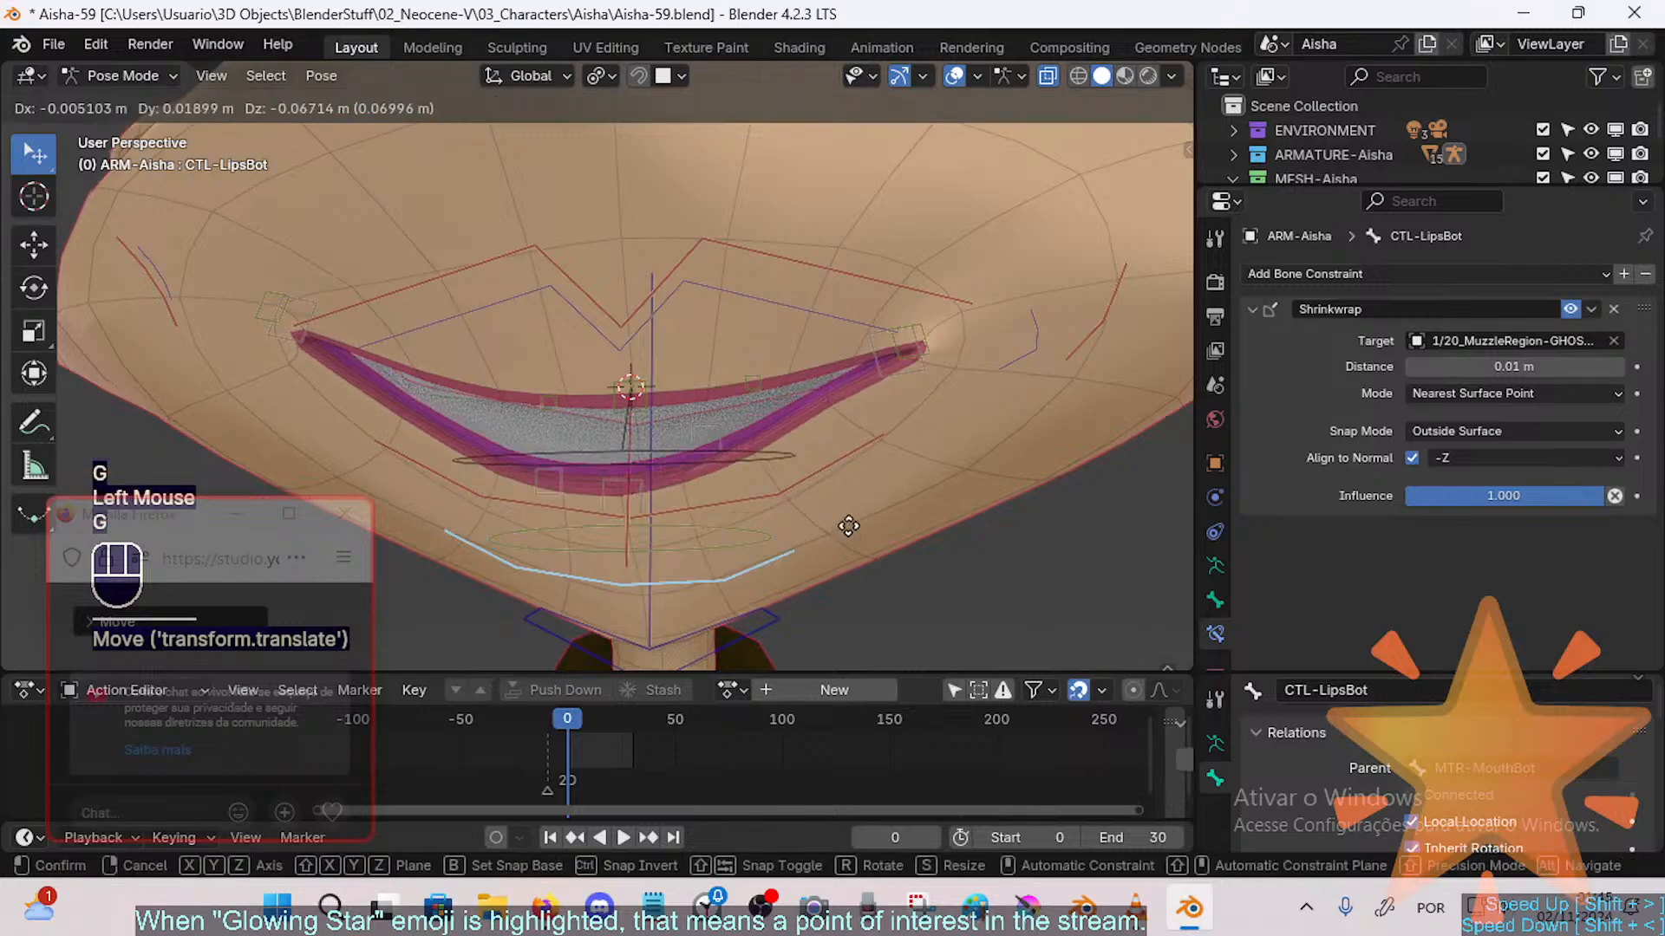
click(863, 477)
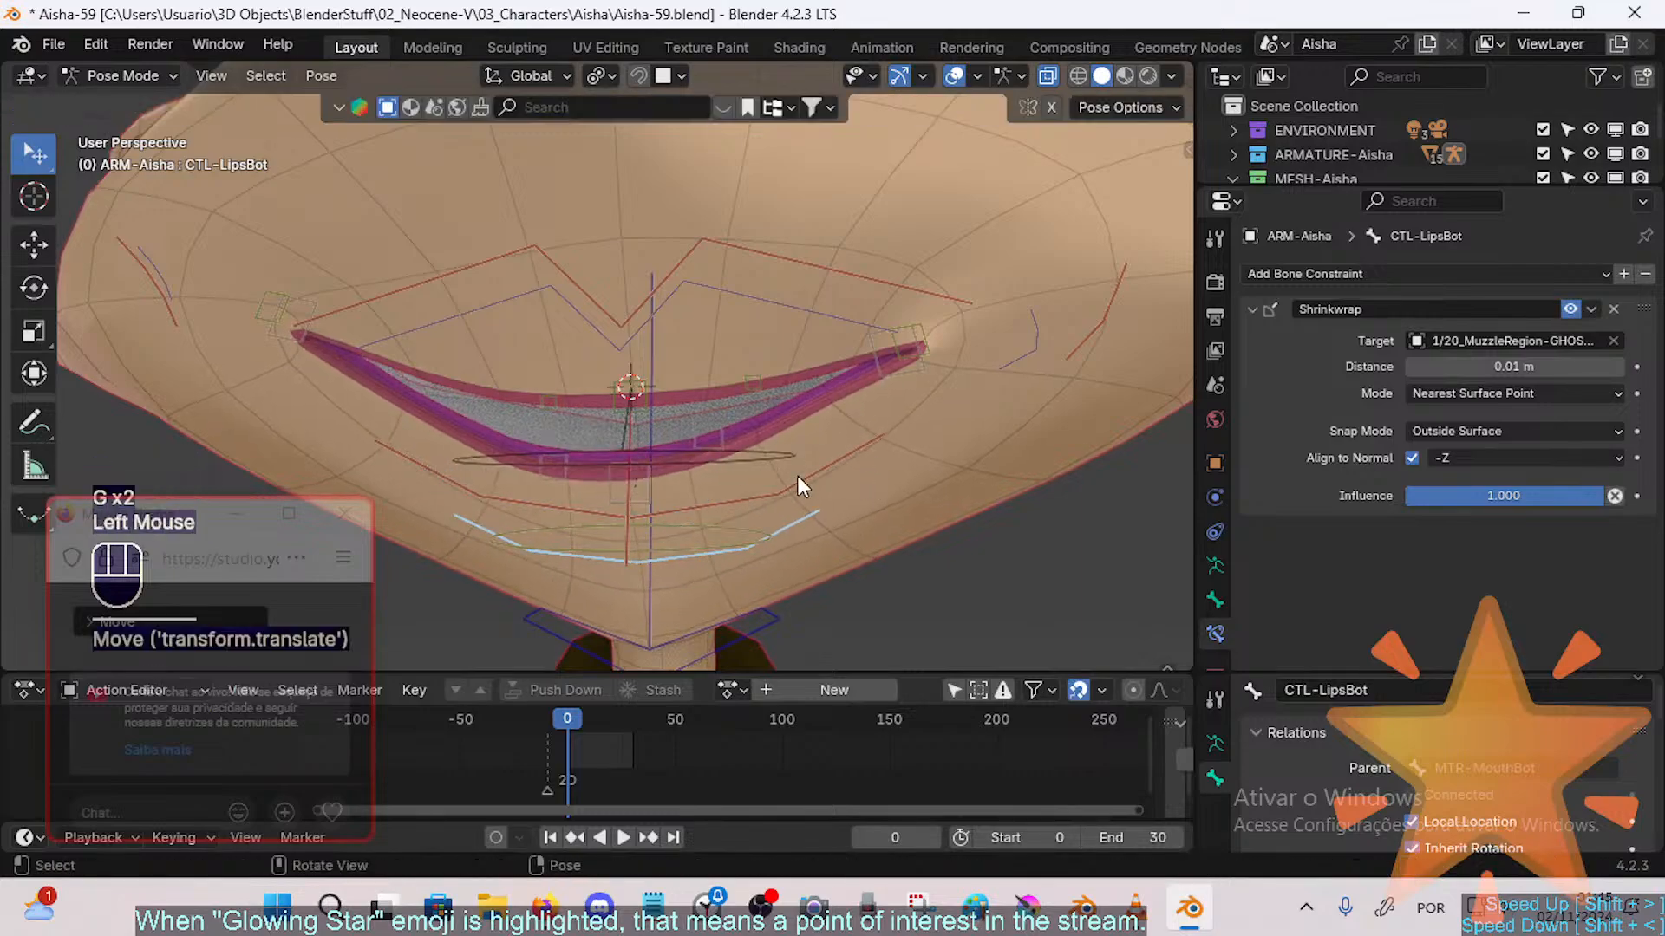
key(ctrl+s)
Step: Check TWK-MAP-LipBot.L in Edit Mode, and select TWK-MAP-LipBot in Pose Mode to inspect its constraints
click(725, 424)
key(Tab)
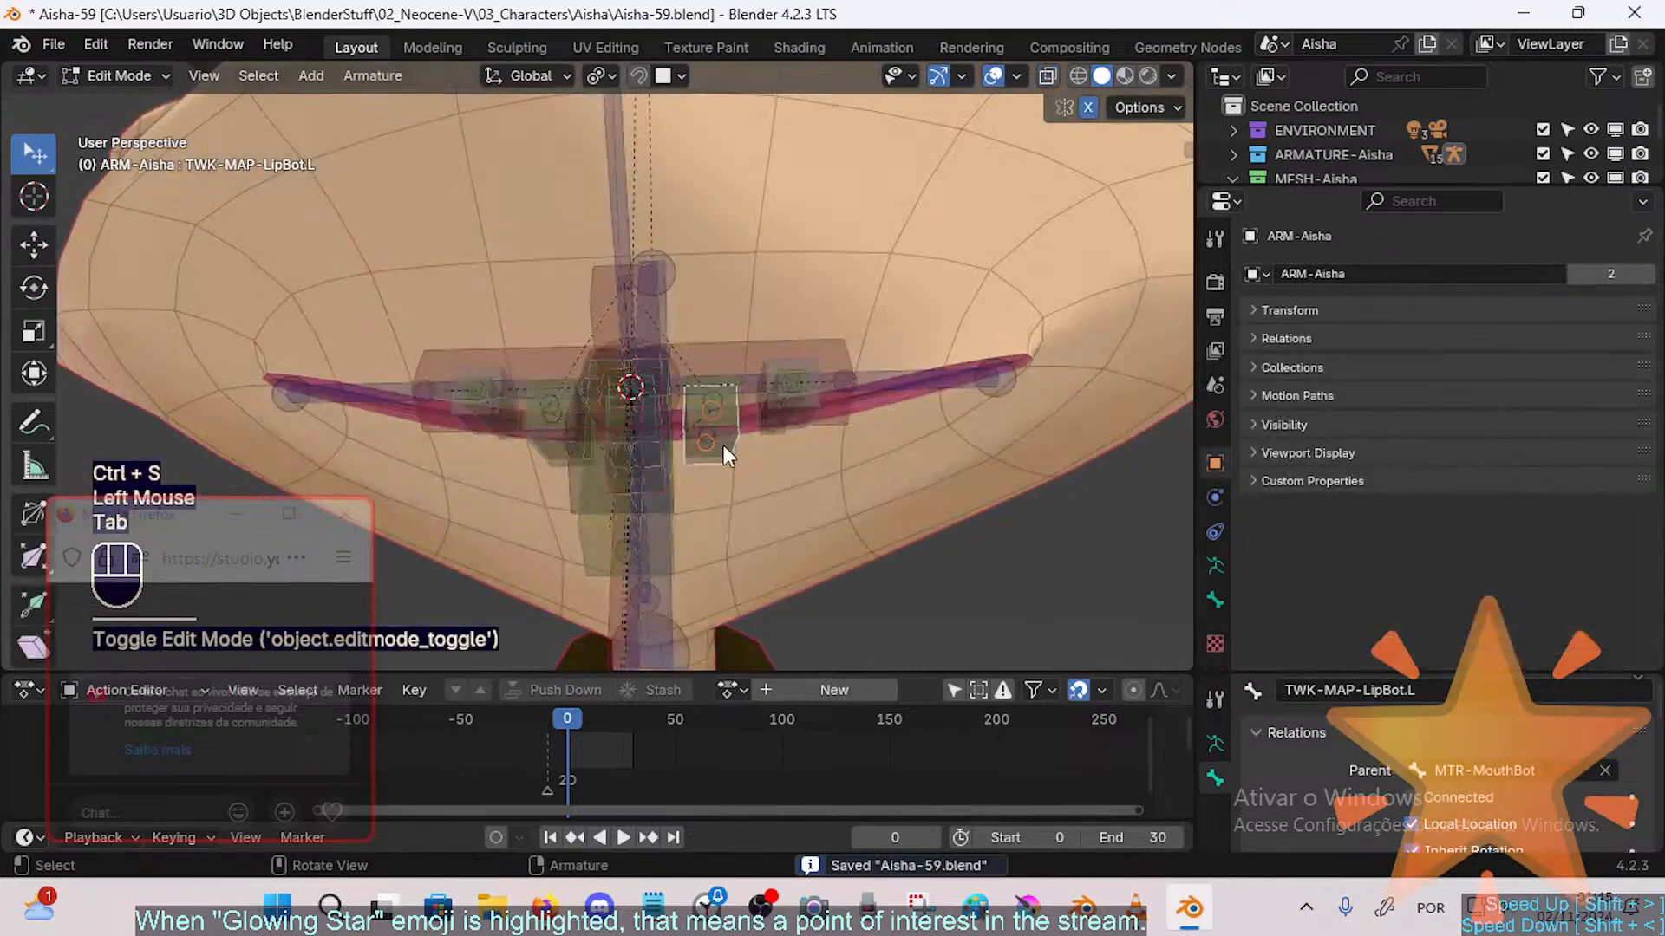
key(Tab)
middle_drag(704, 451, 680, 481)
click(657, 480)
click(654, 487)
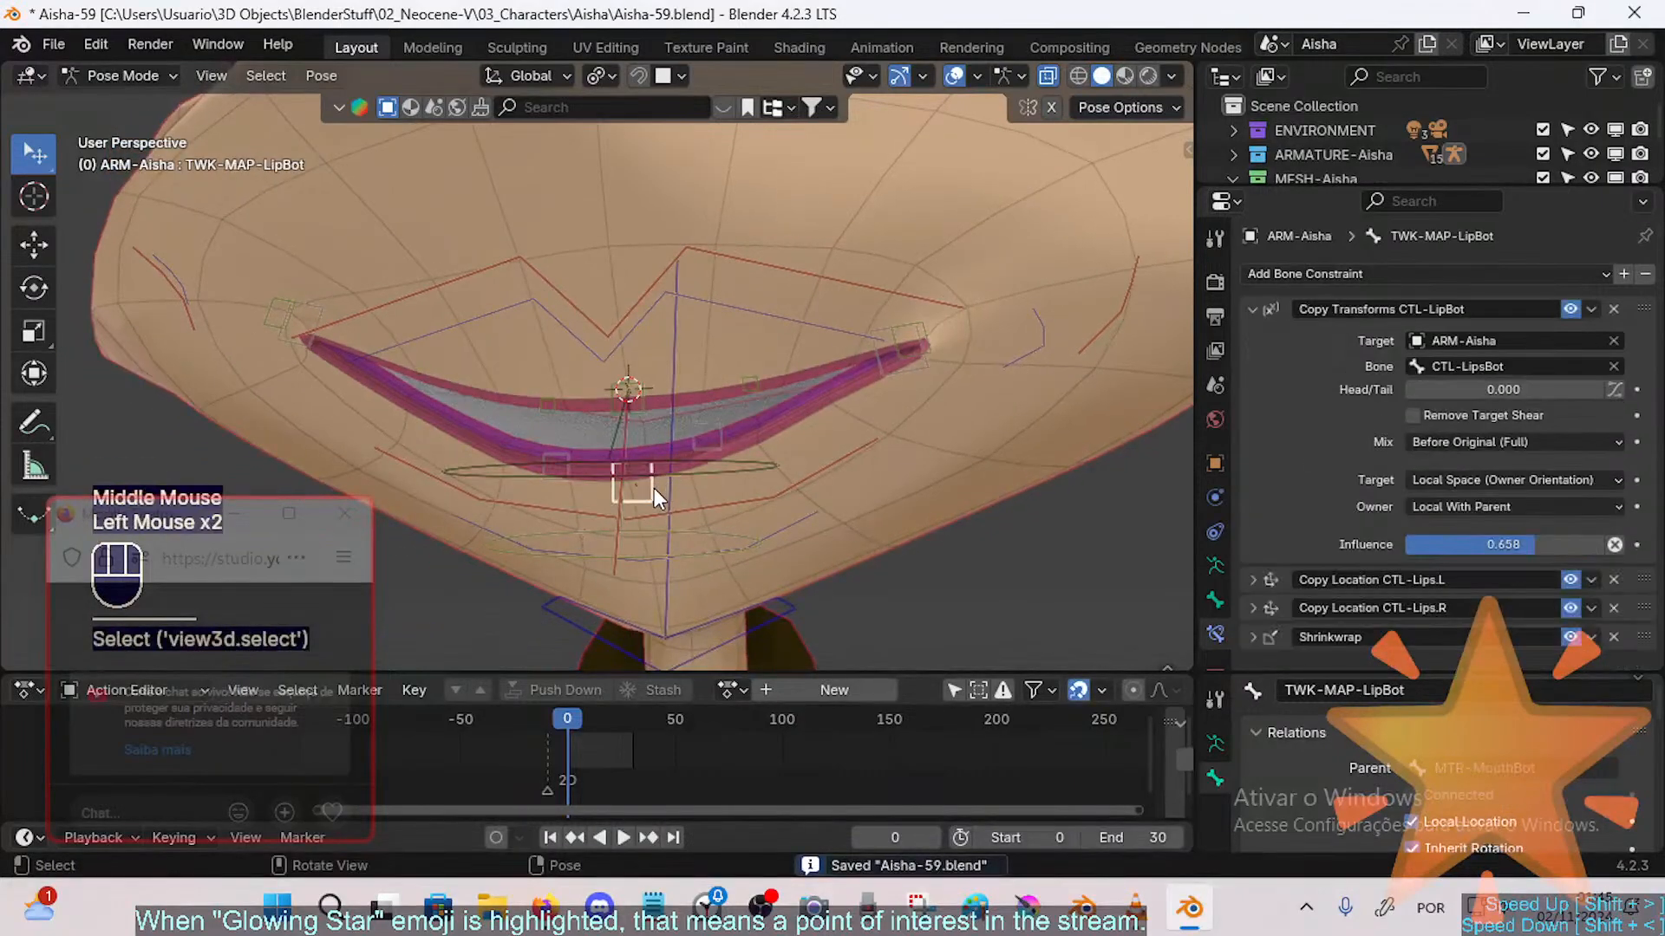
Step: Check the two Copy Location constraints on TWK-MAP-LipBot, CTL-Lips.L and CTL-Lips.R, and delete both
scroll(1485, 550, down, 3)
scroll(1509, 573, up, 1)
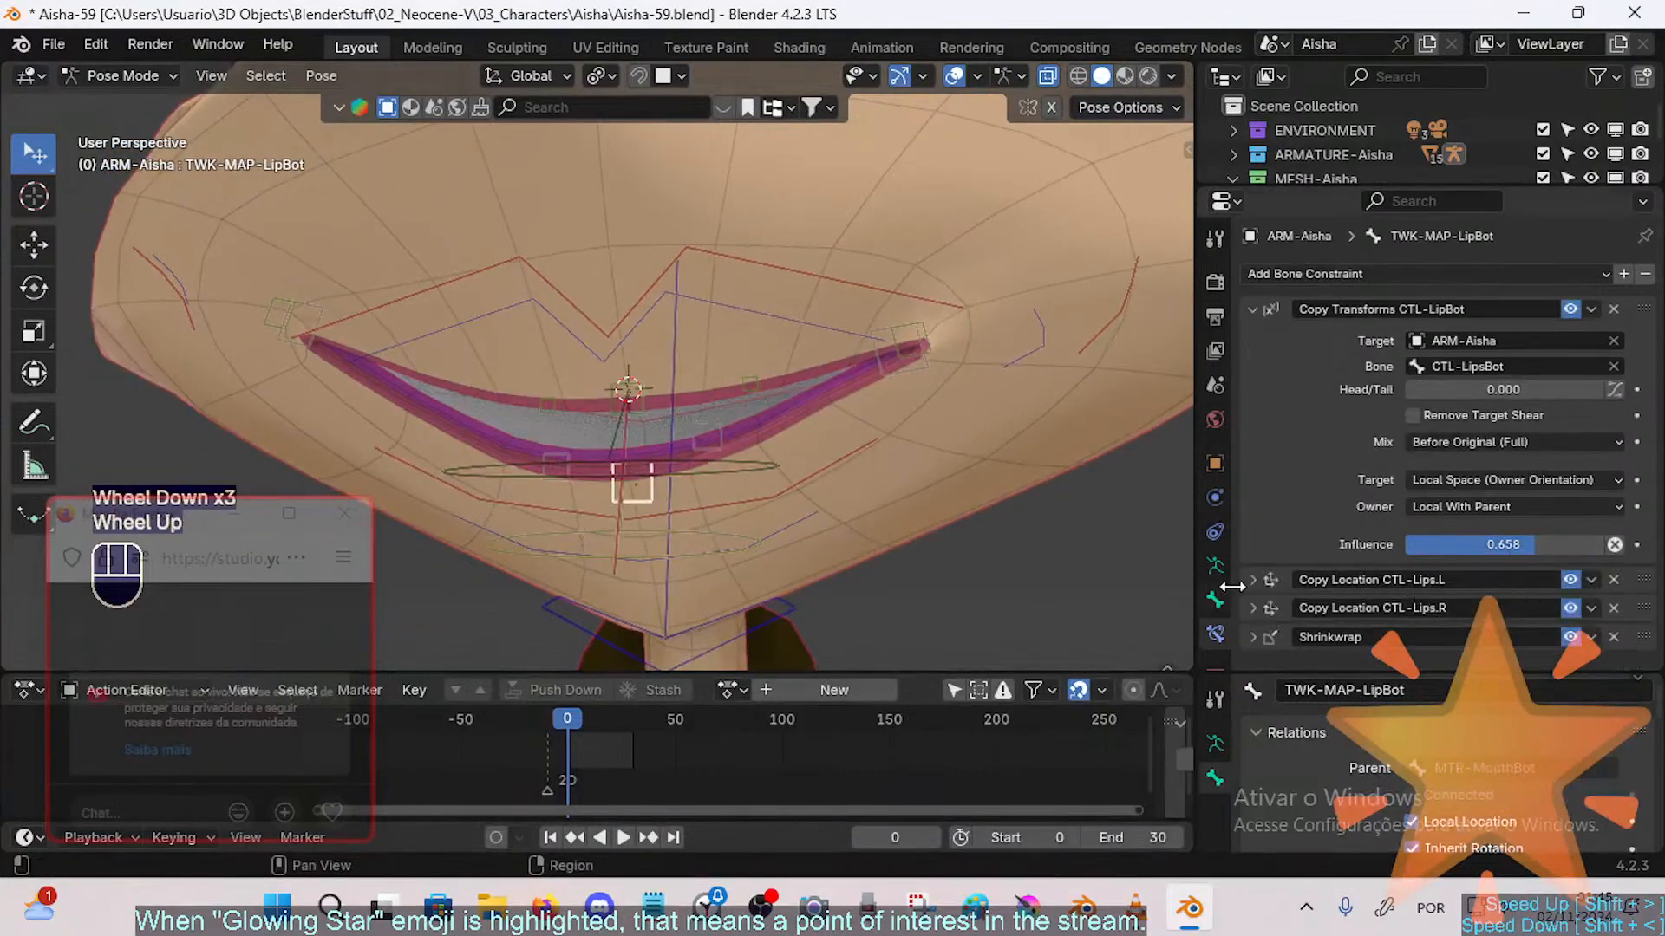
click(1256, 600)
scroll(1283, 560, down, 3)
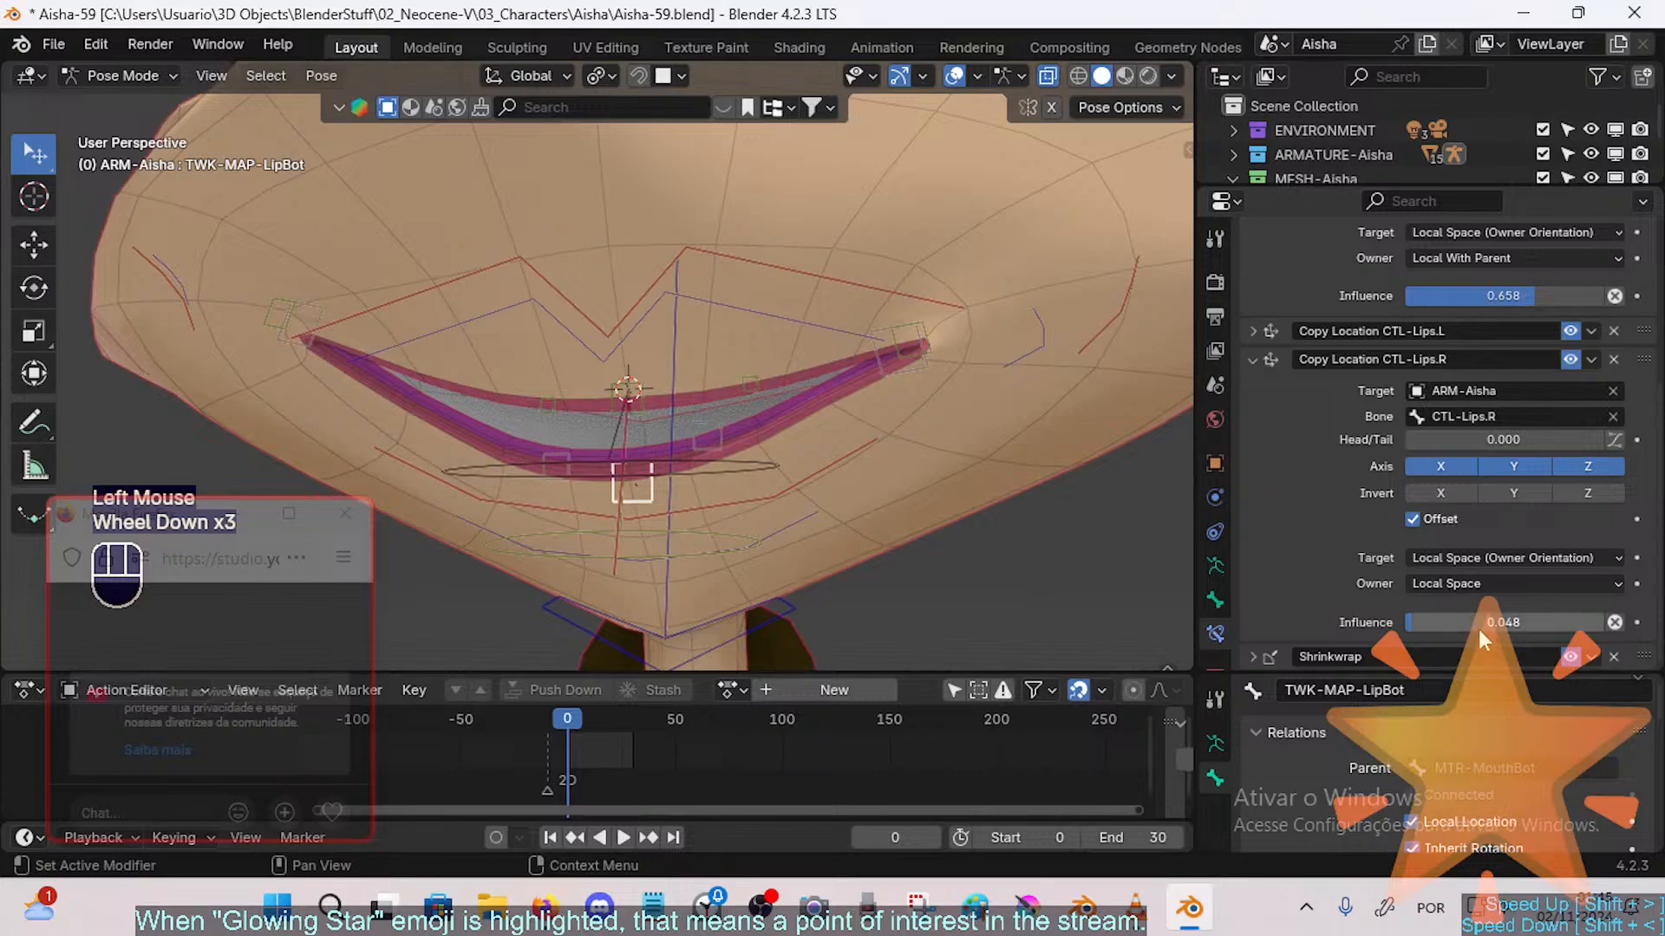
click(1253, 360)
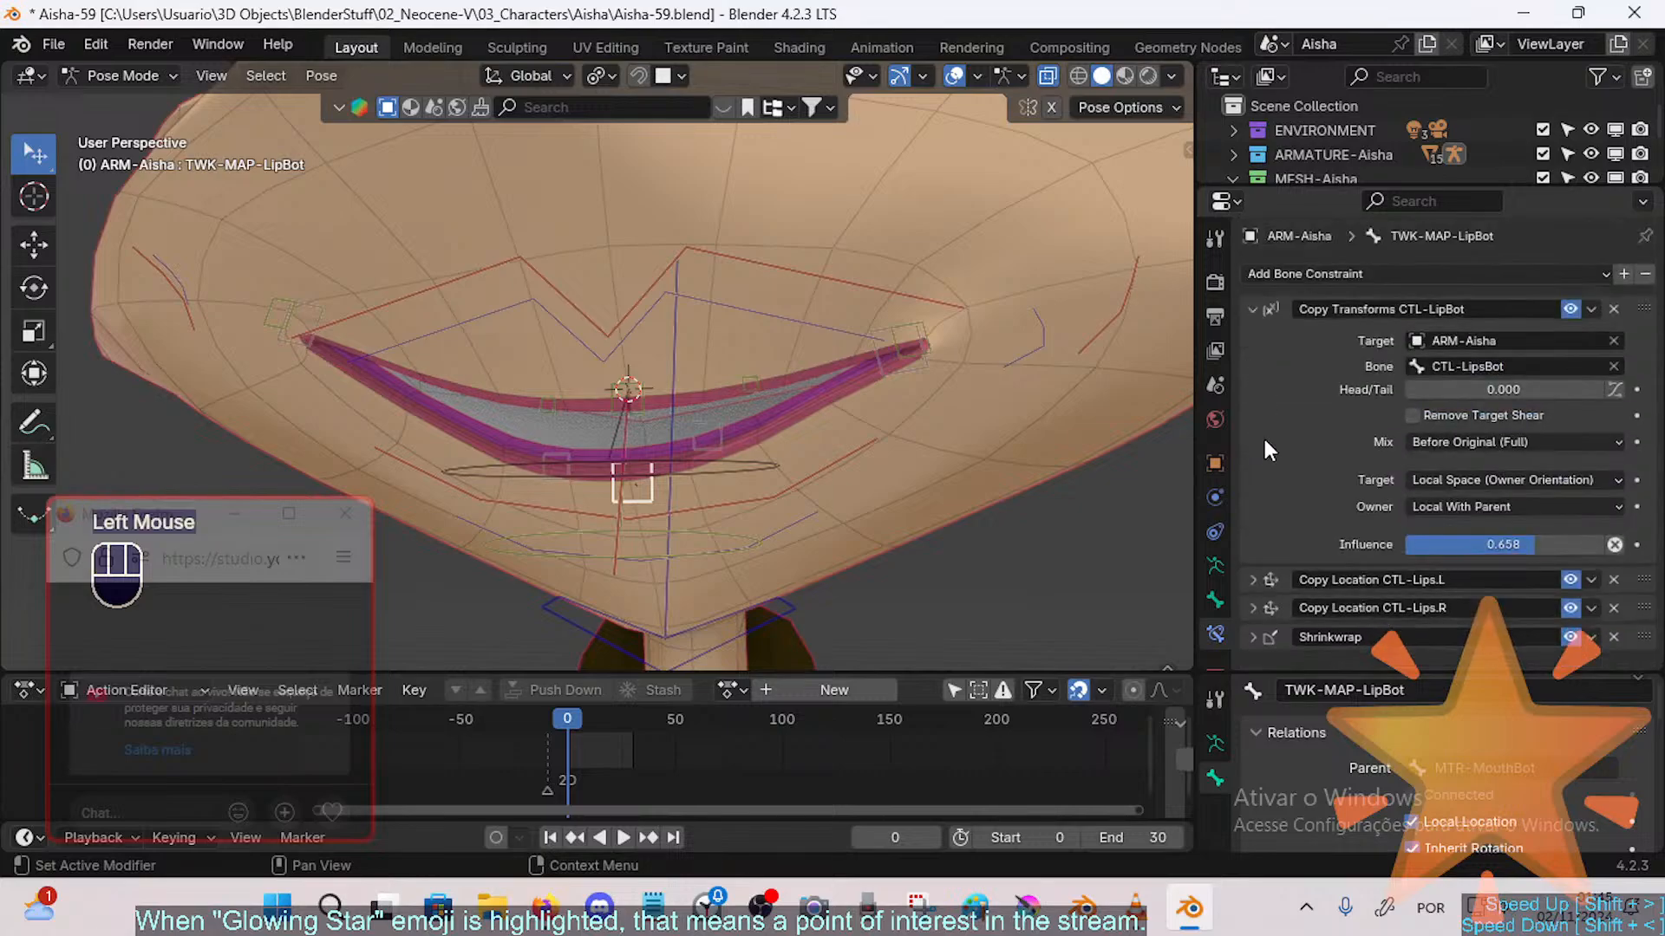
click(1252, 580)
scroll(1385, 590, down, 4)
scroll(1388, 602, up, 3)
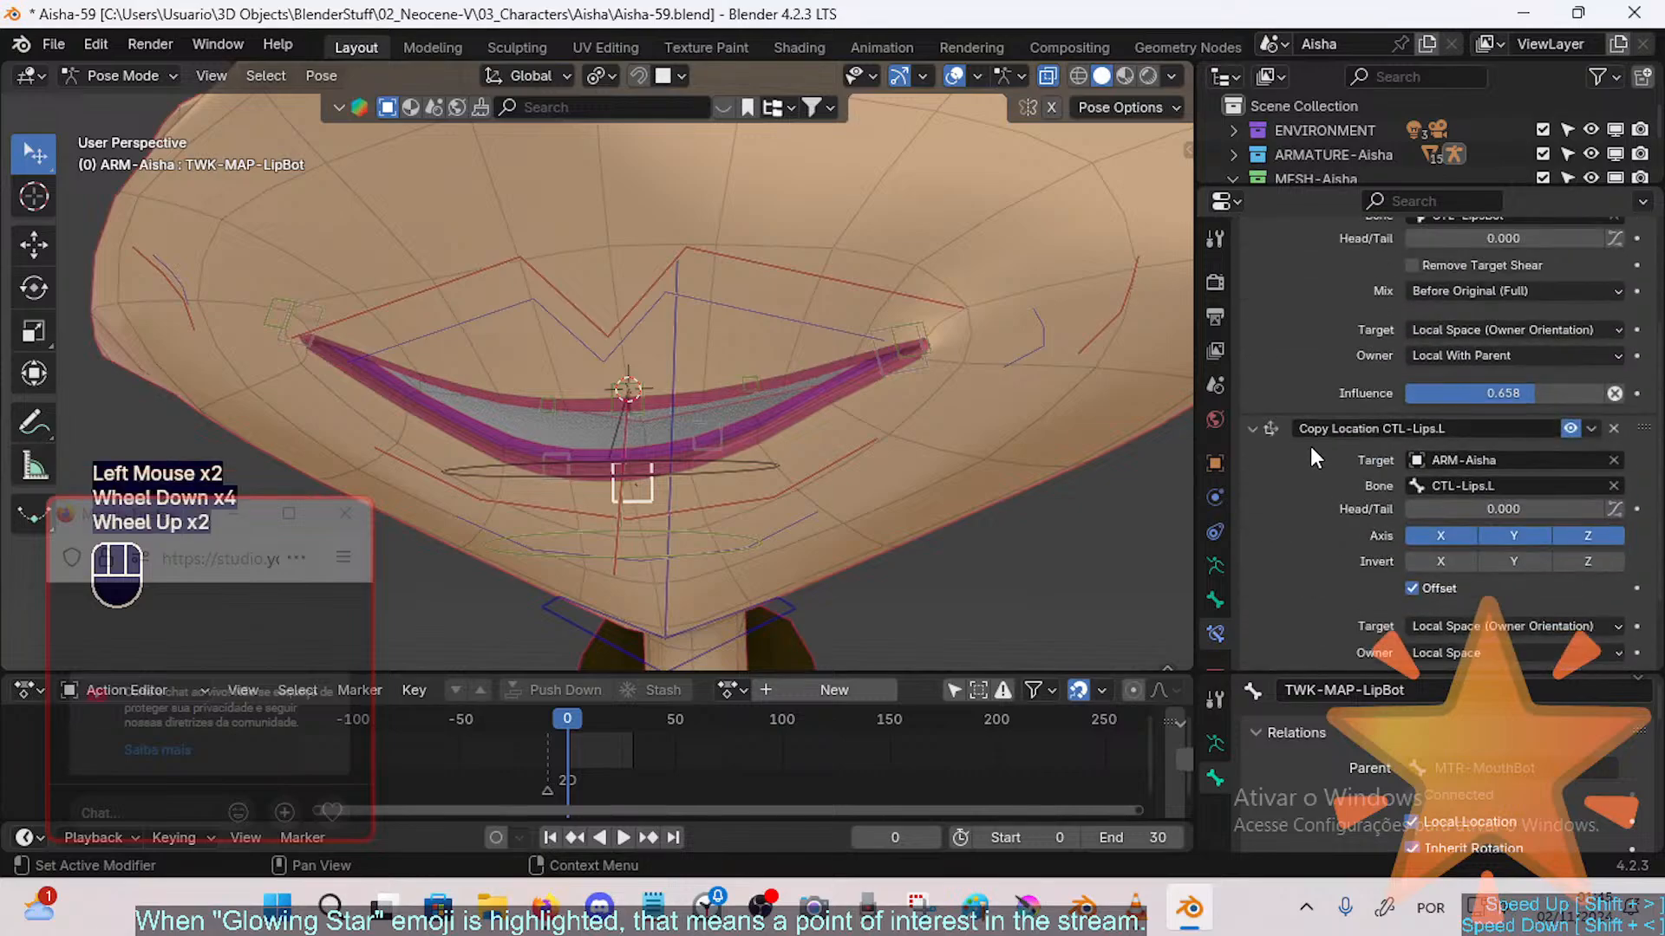
click(1250, 477)
click(1614, 581)
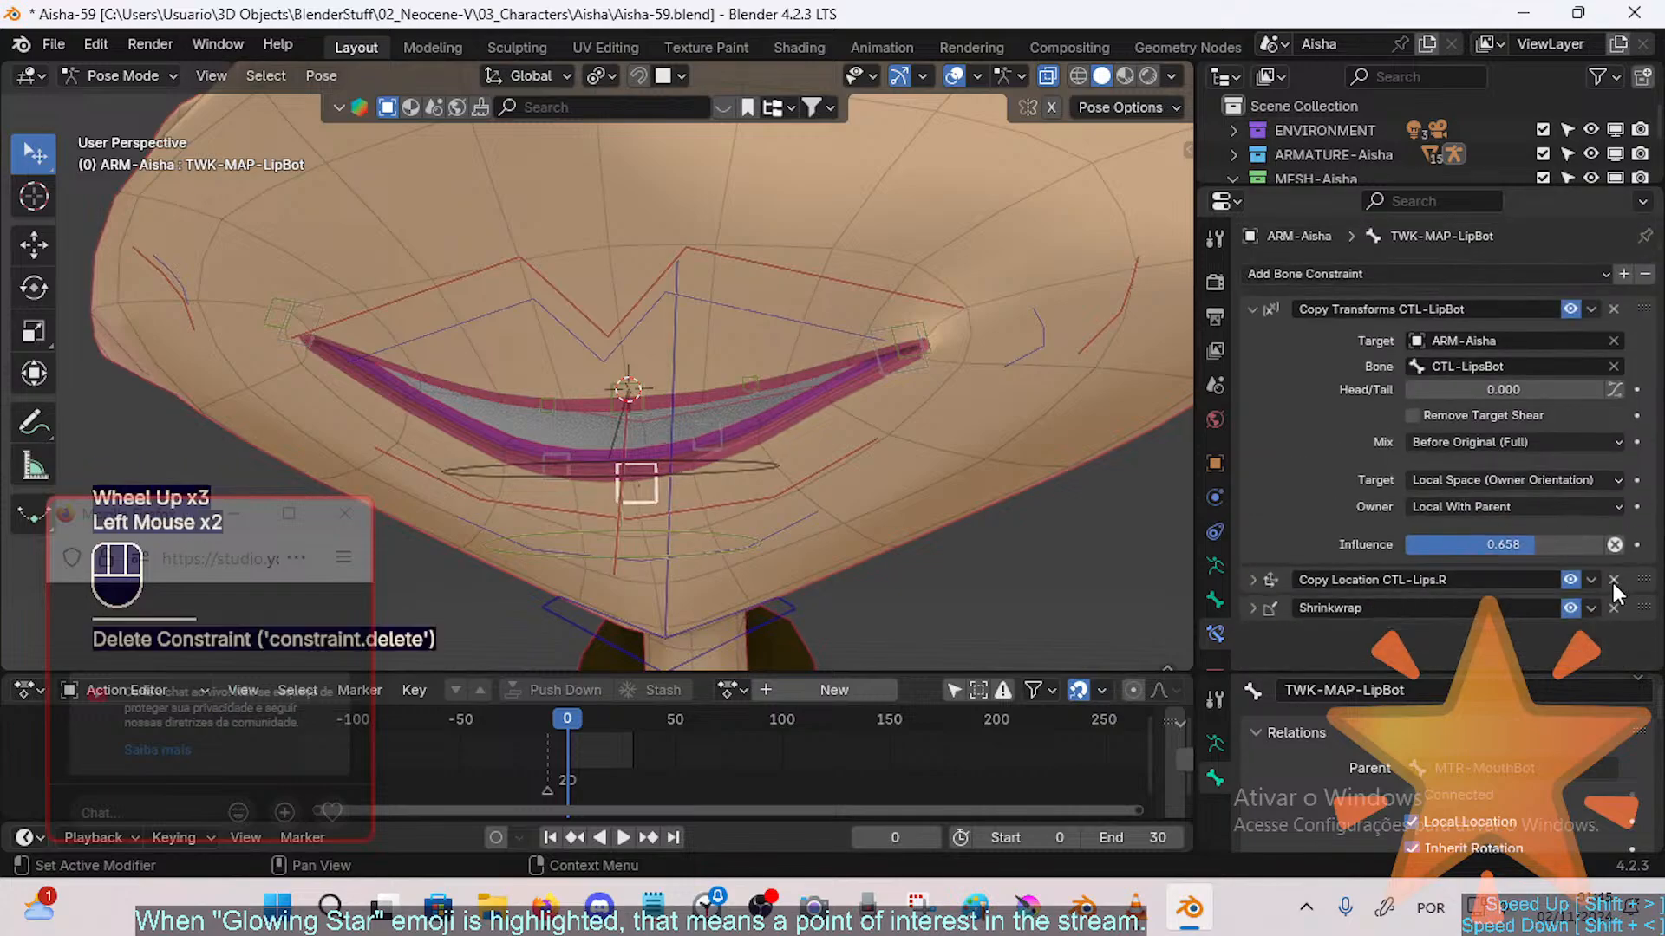
click(1613, 581)
Step: Select TWK-MAP-LipTop, review its Copy Location CTL-Lips.L and CTL-Lips.R constraints, and remove both of them
click(642, 394)
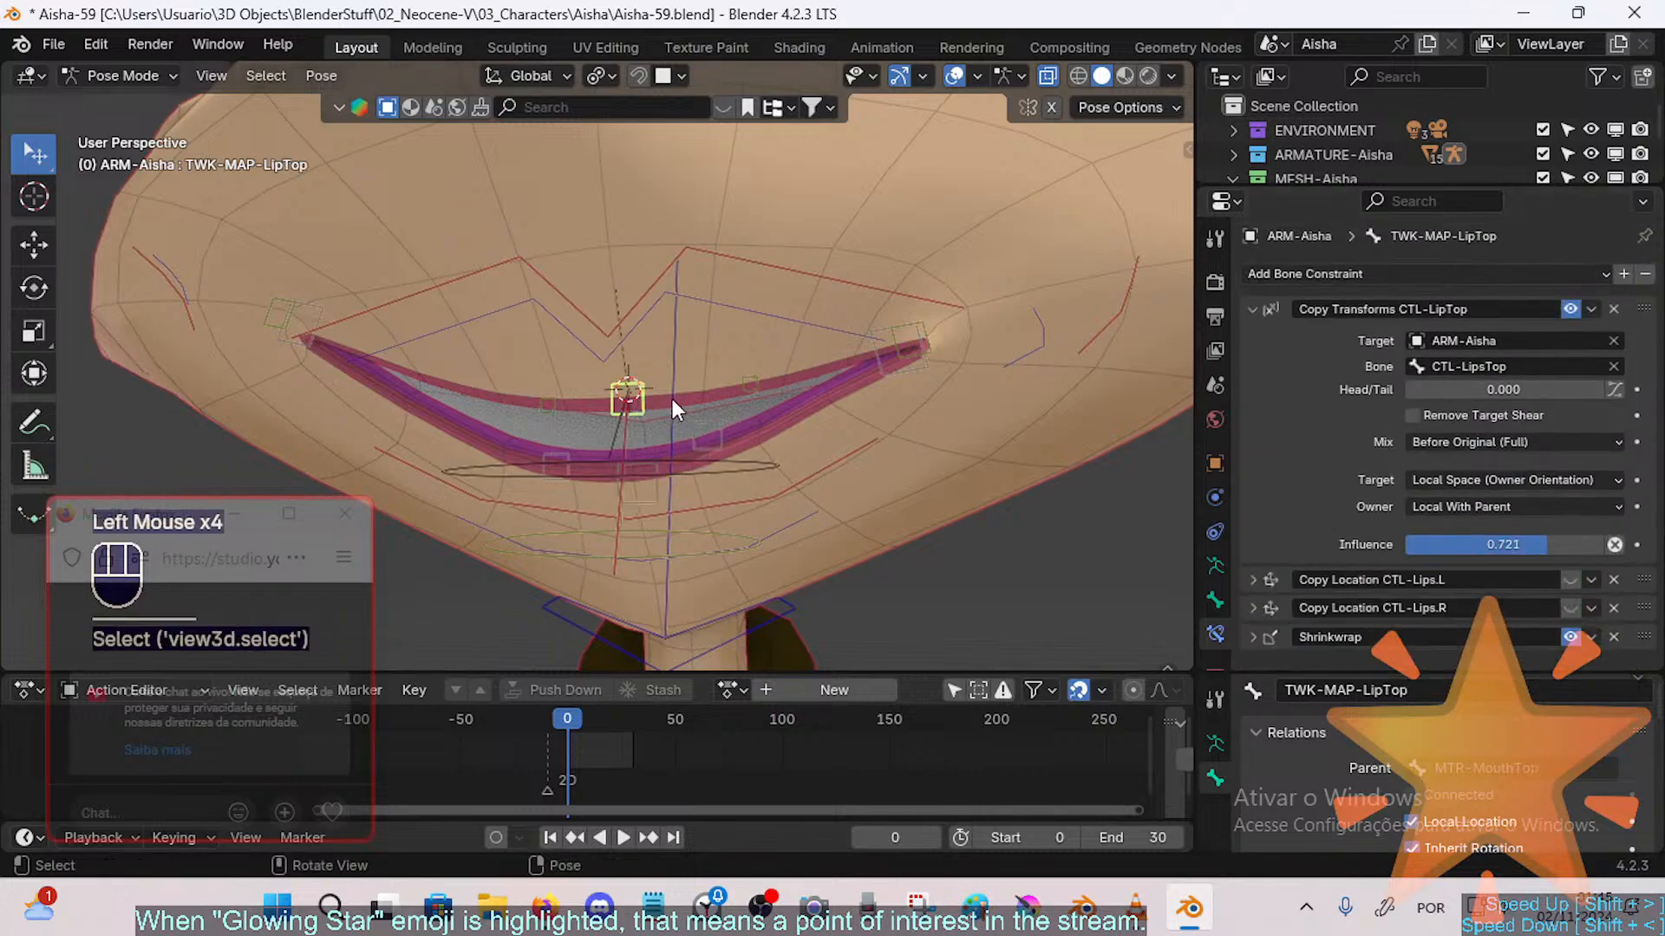
click(1322, 597)
scroll(1325, 574, down, 3)
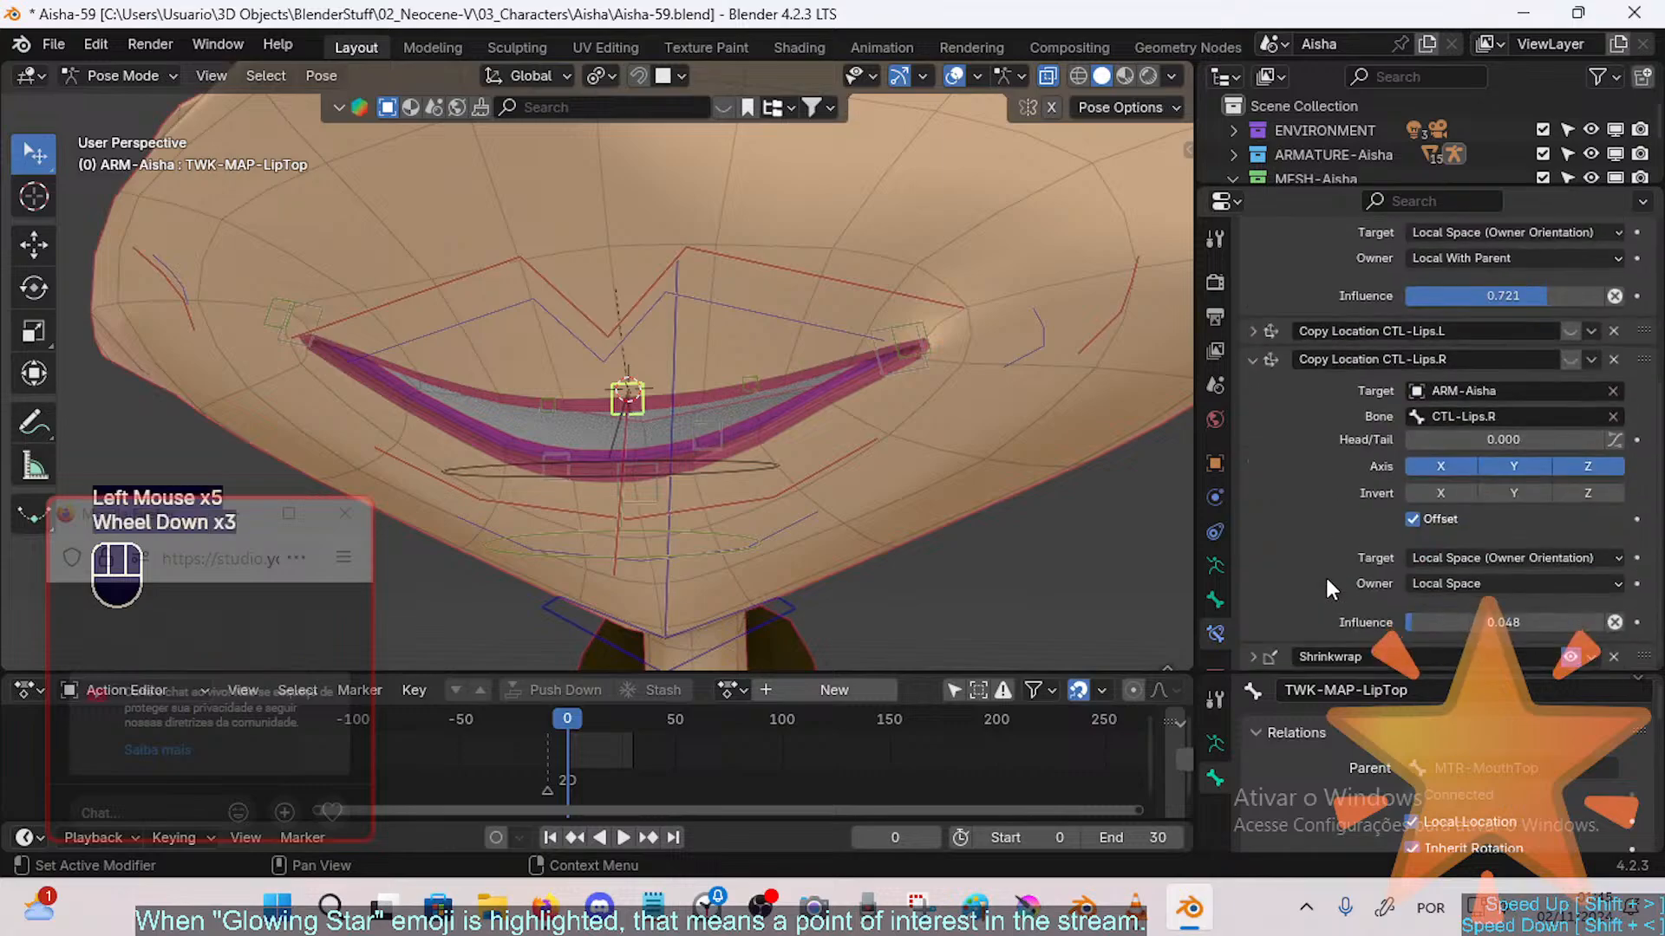
scroll(1280, 482, up, 1)
click(1252, 414)
click(1252, 580)
scroll(1385, 590, down, 2)
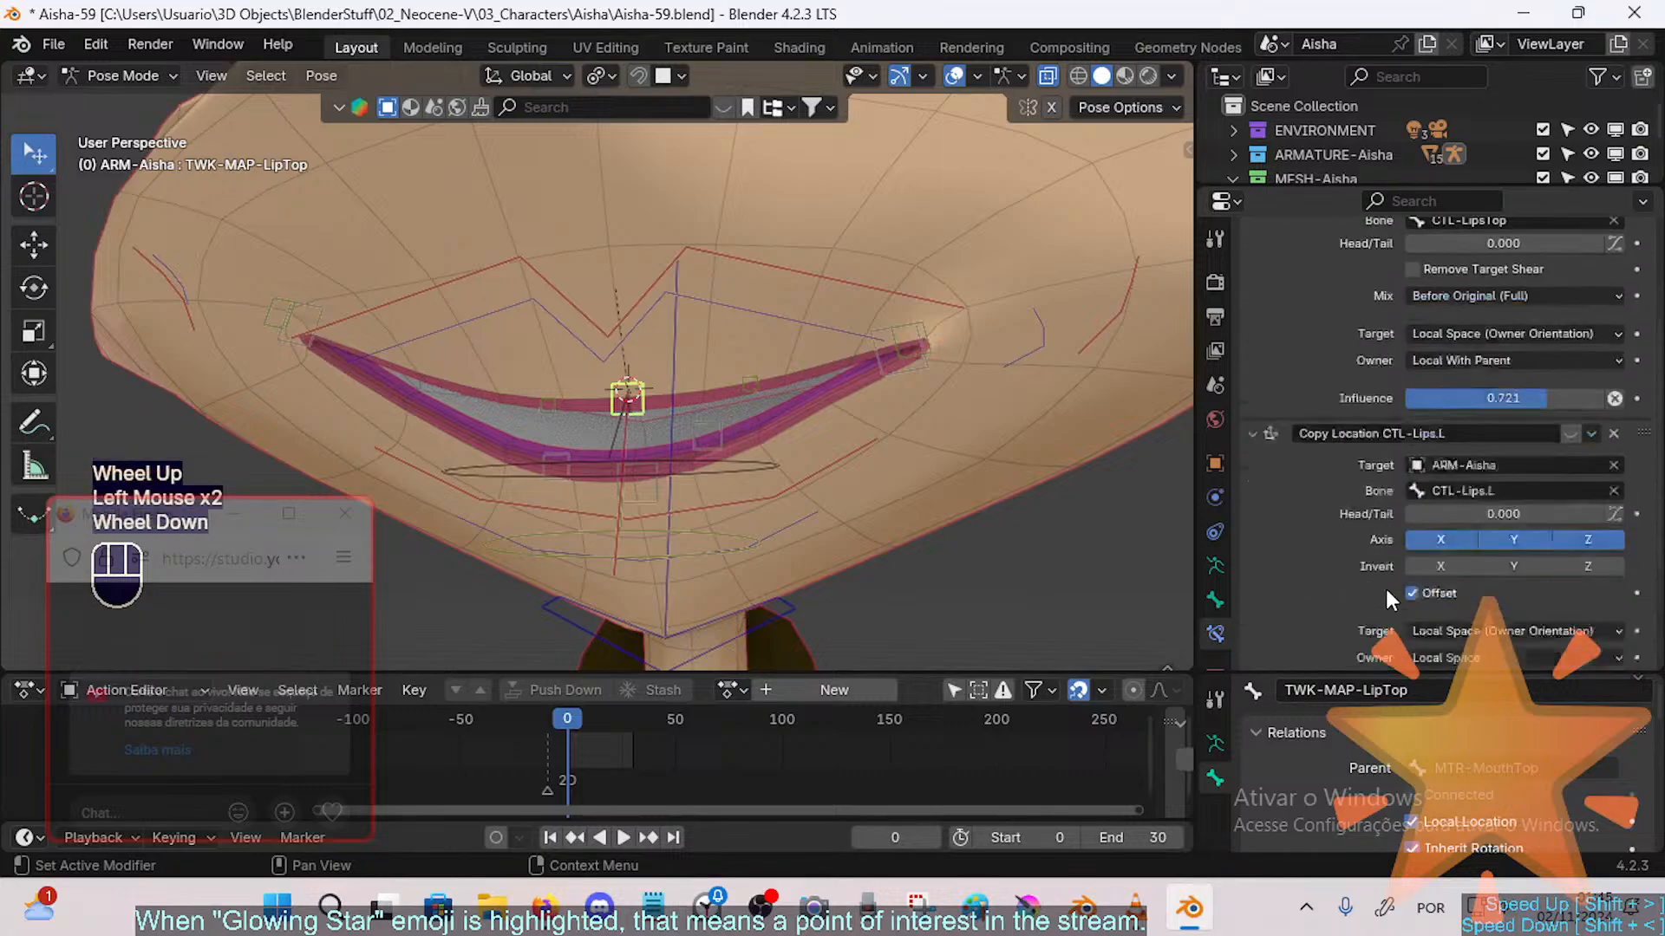
scroll(1273, 486, up, 1)
click(1252, 434)
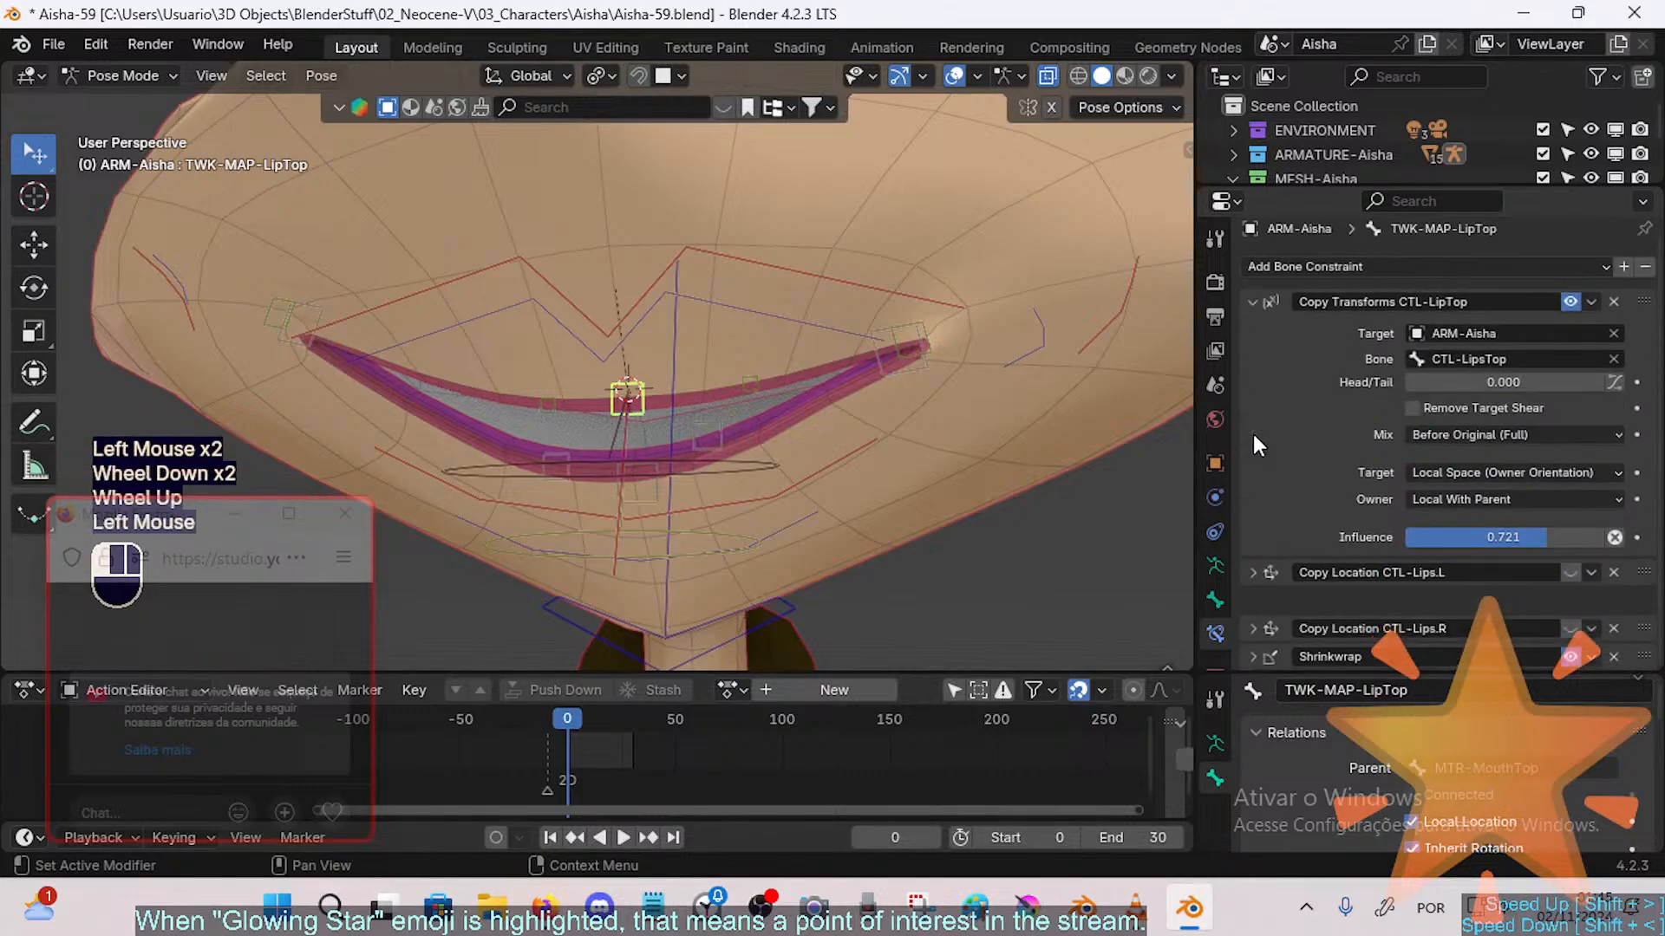
click(1614, 576)
click(1610, 579)
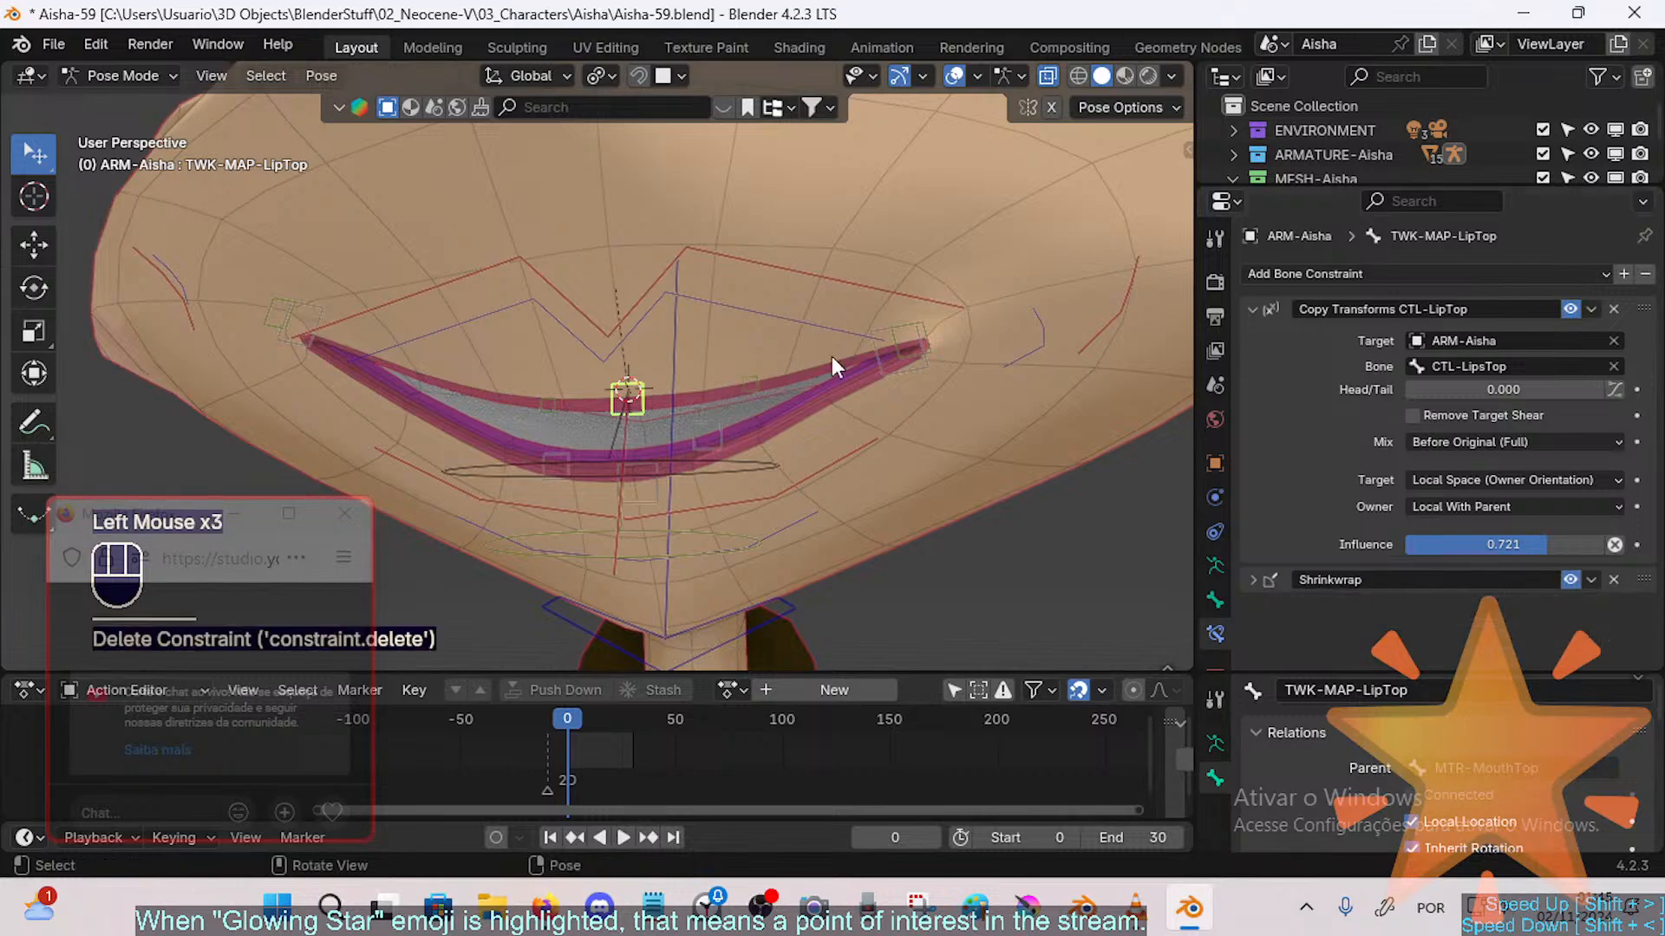
Step: Compare the constraints of MTR-Mouth.L, TWK-MAP-LipTop and TWK-MAP-LipTop.L, collapsing the MTR-Lip.L constraint on the latter
shift+middle_drag(733, 337, 753, 343)
click(1102, 303)
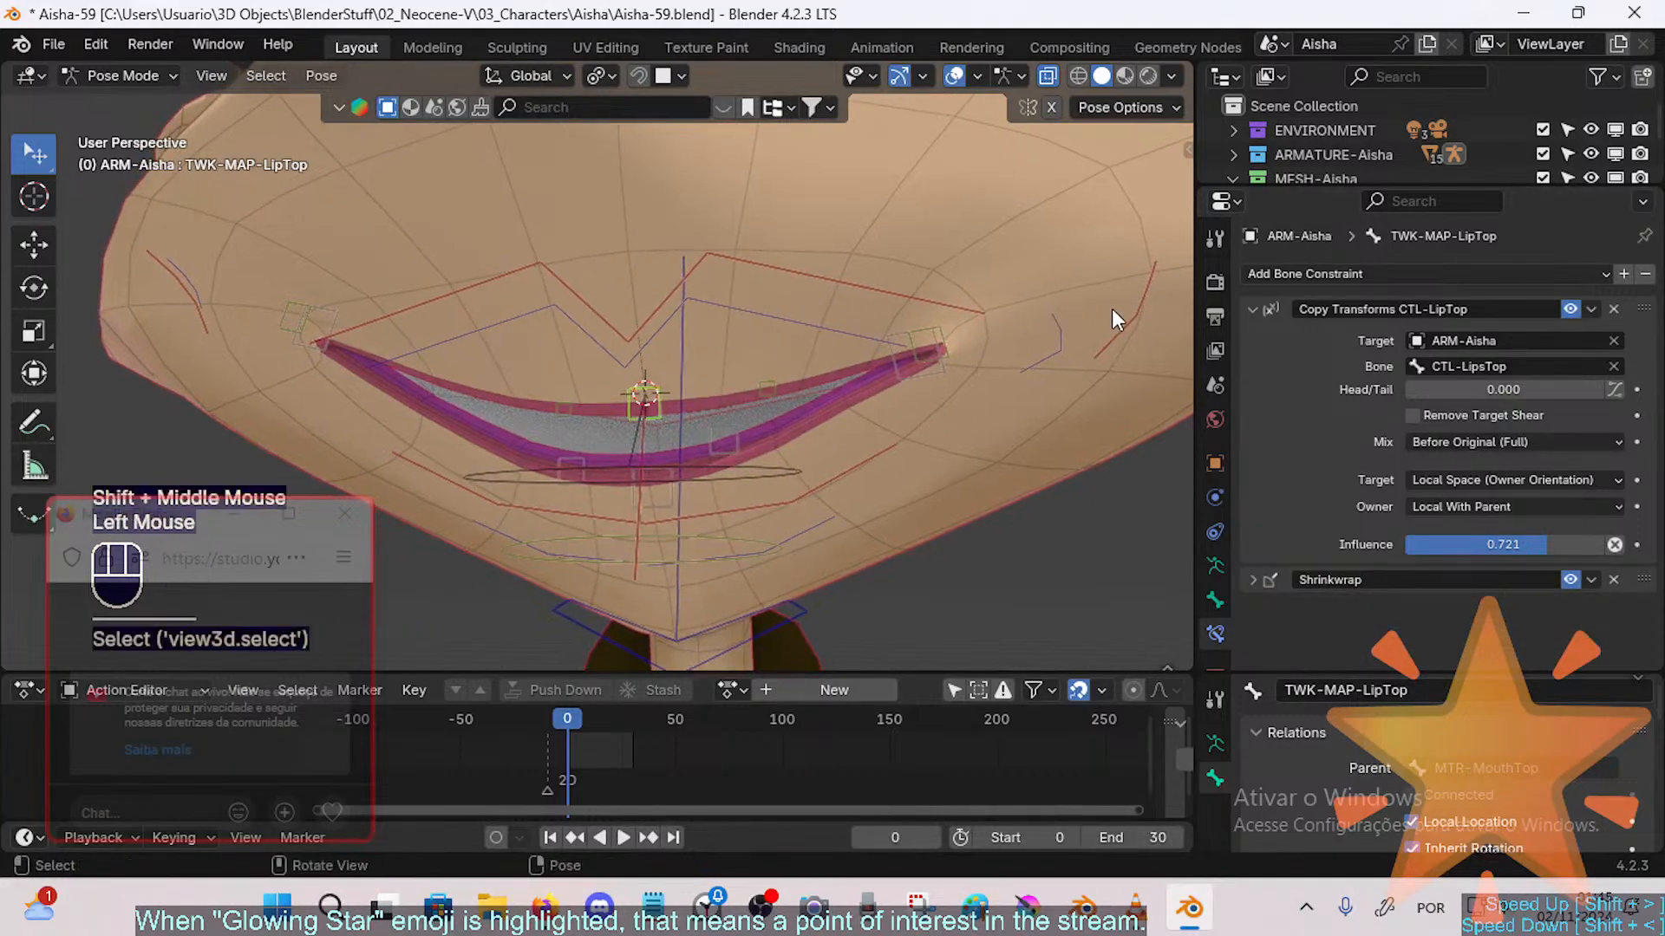
click(1121, 318)
middle_drag(1016, 335, 991, 320)
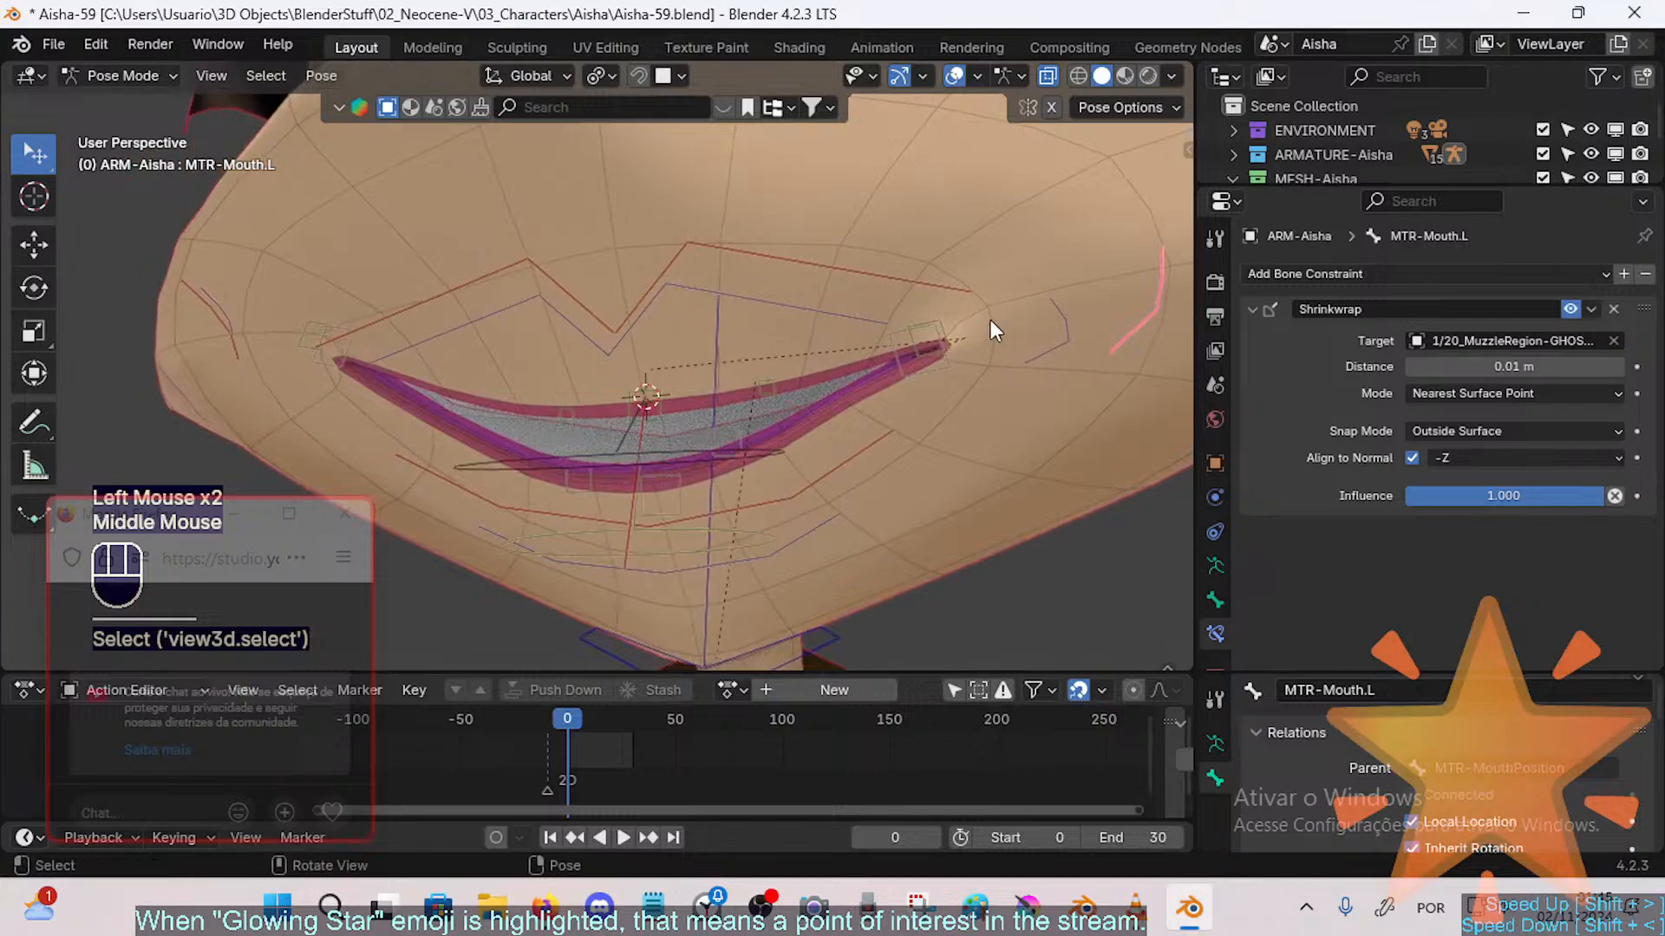
click(673, 403)
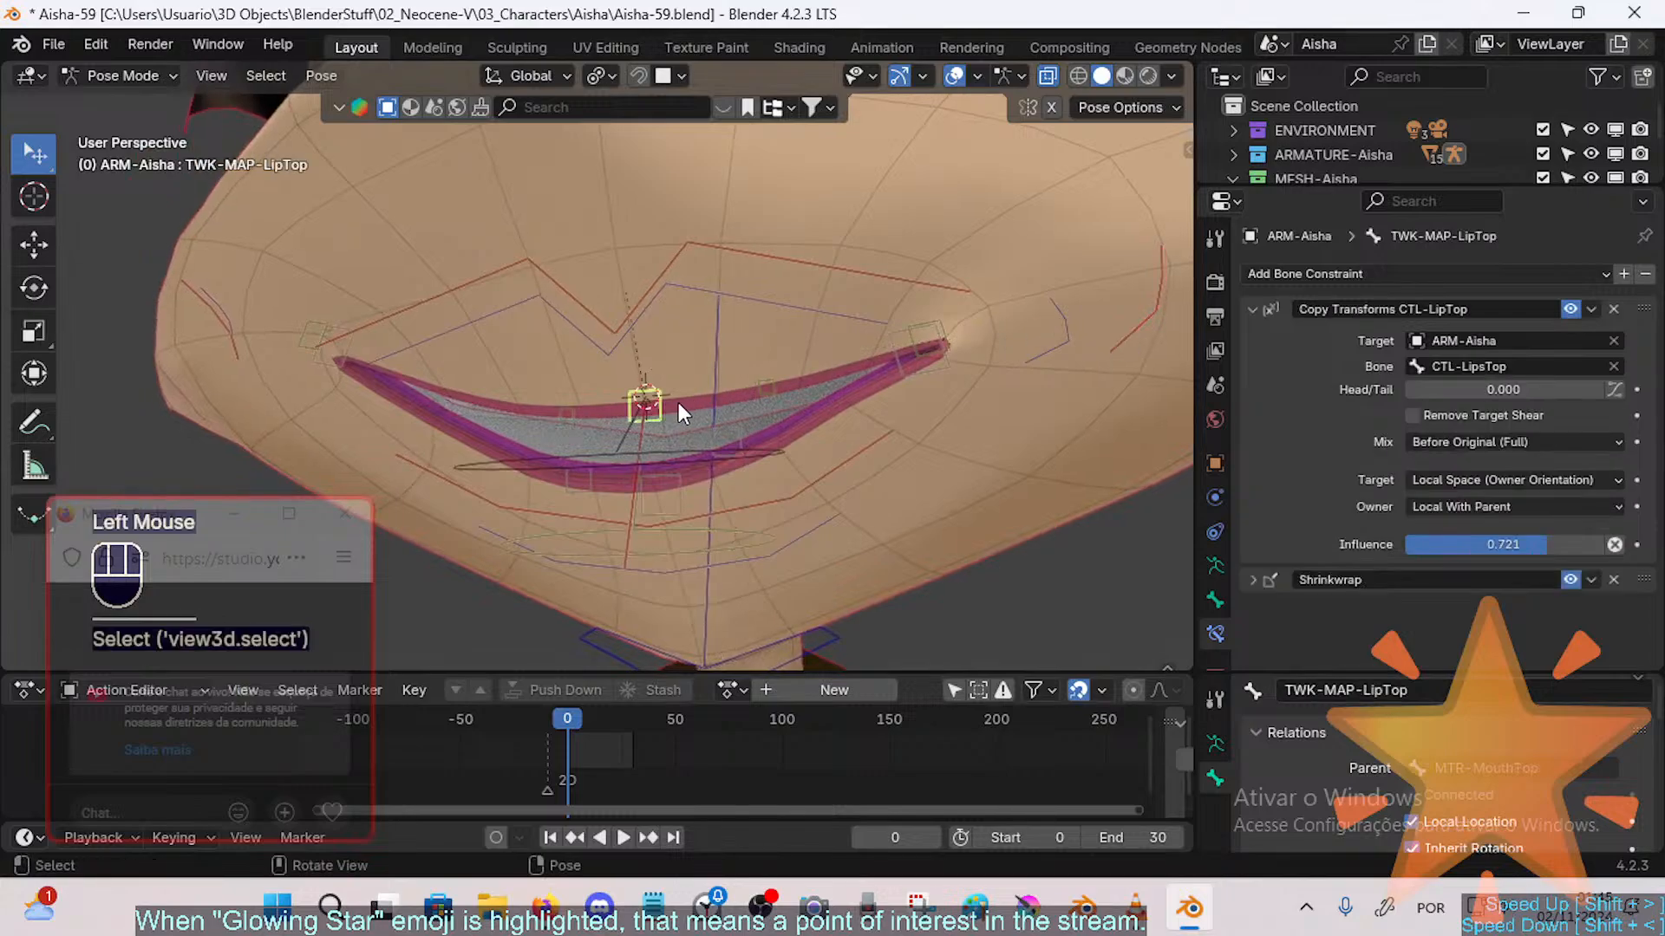
click(768, 388)
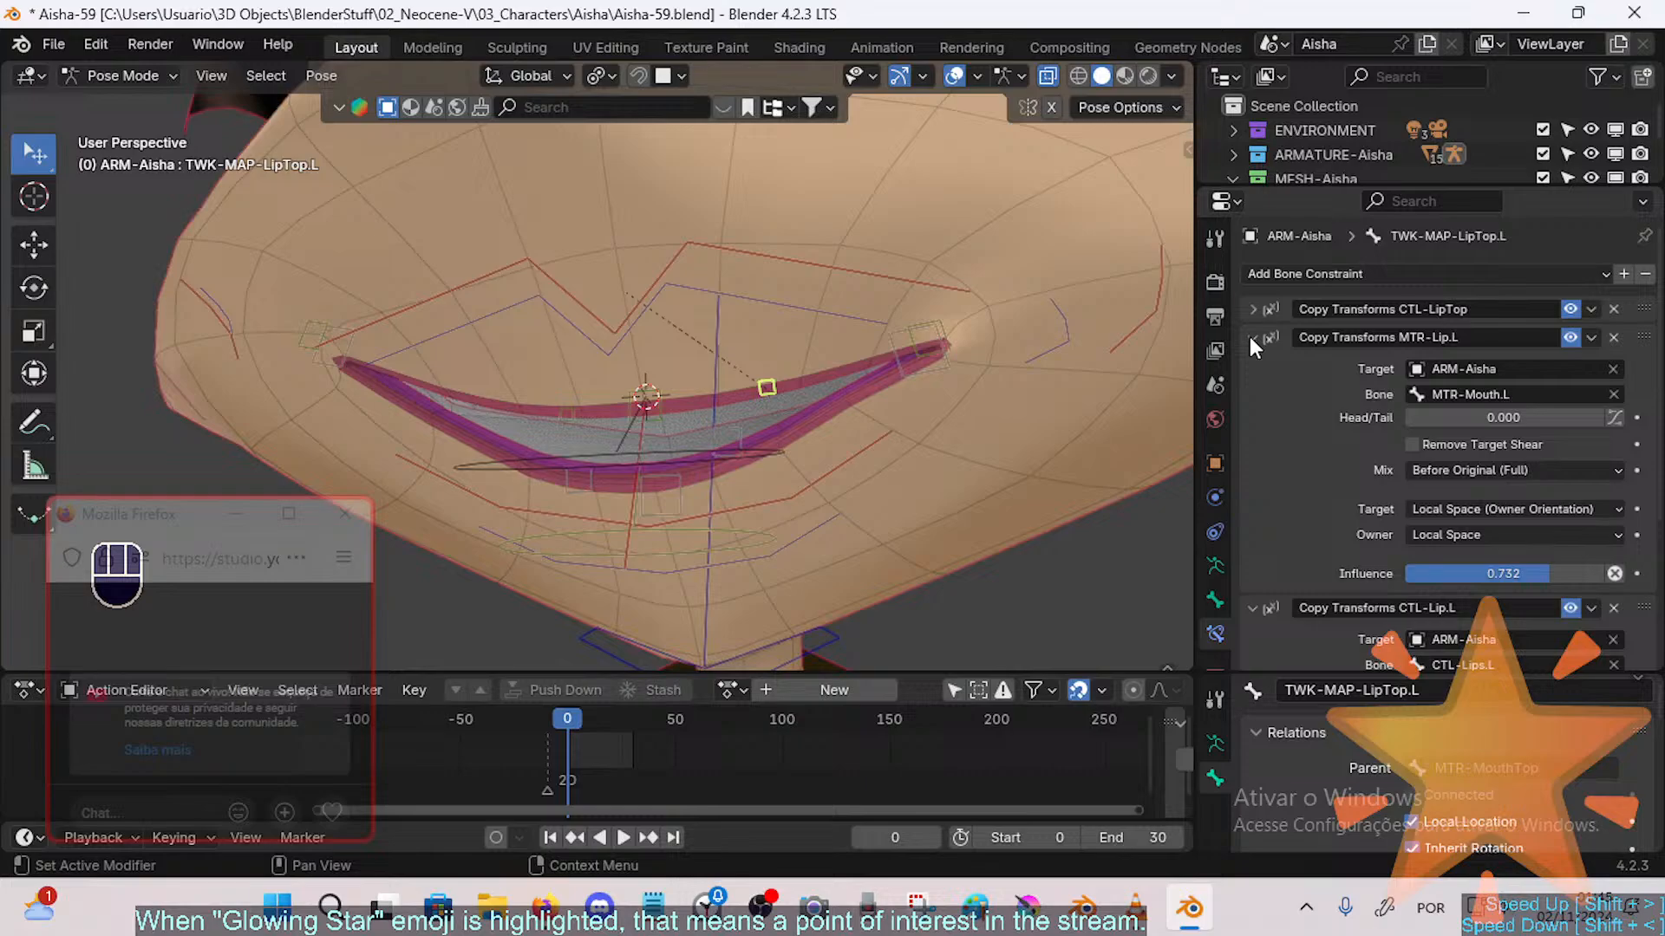
click(1251, 336)
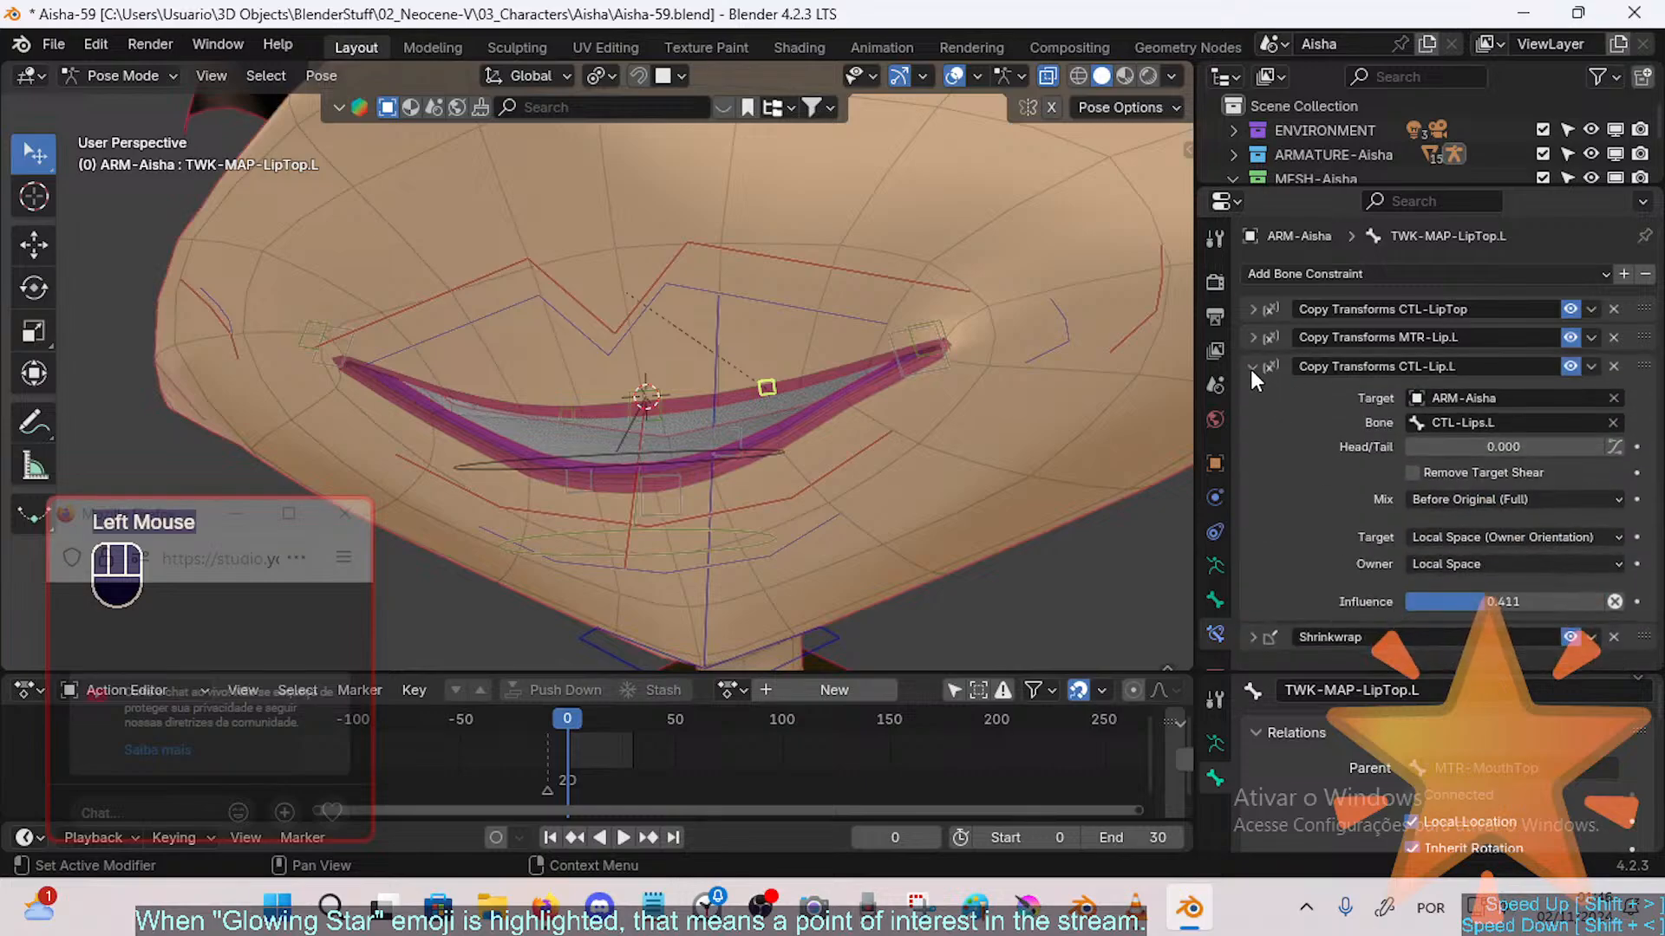
click(1132, 332)
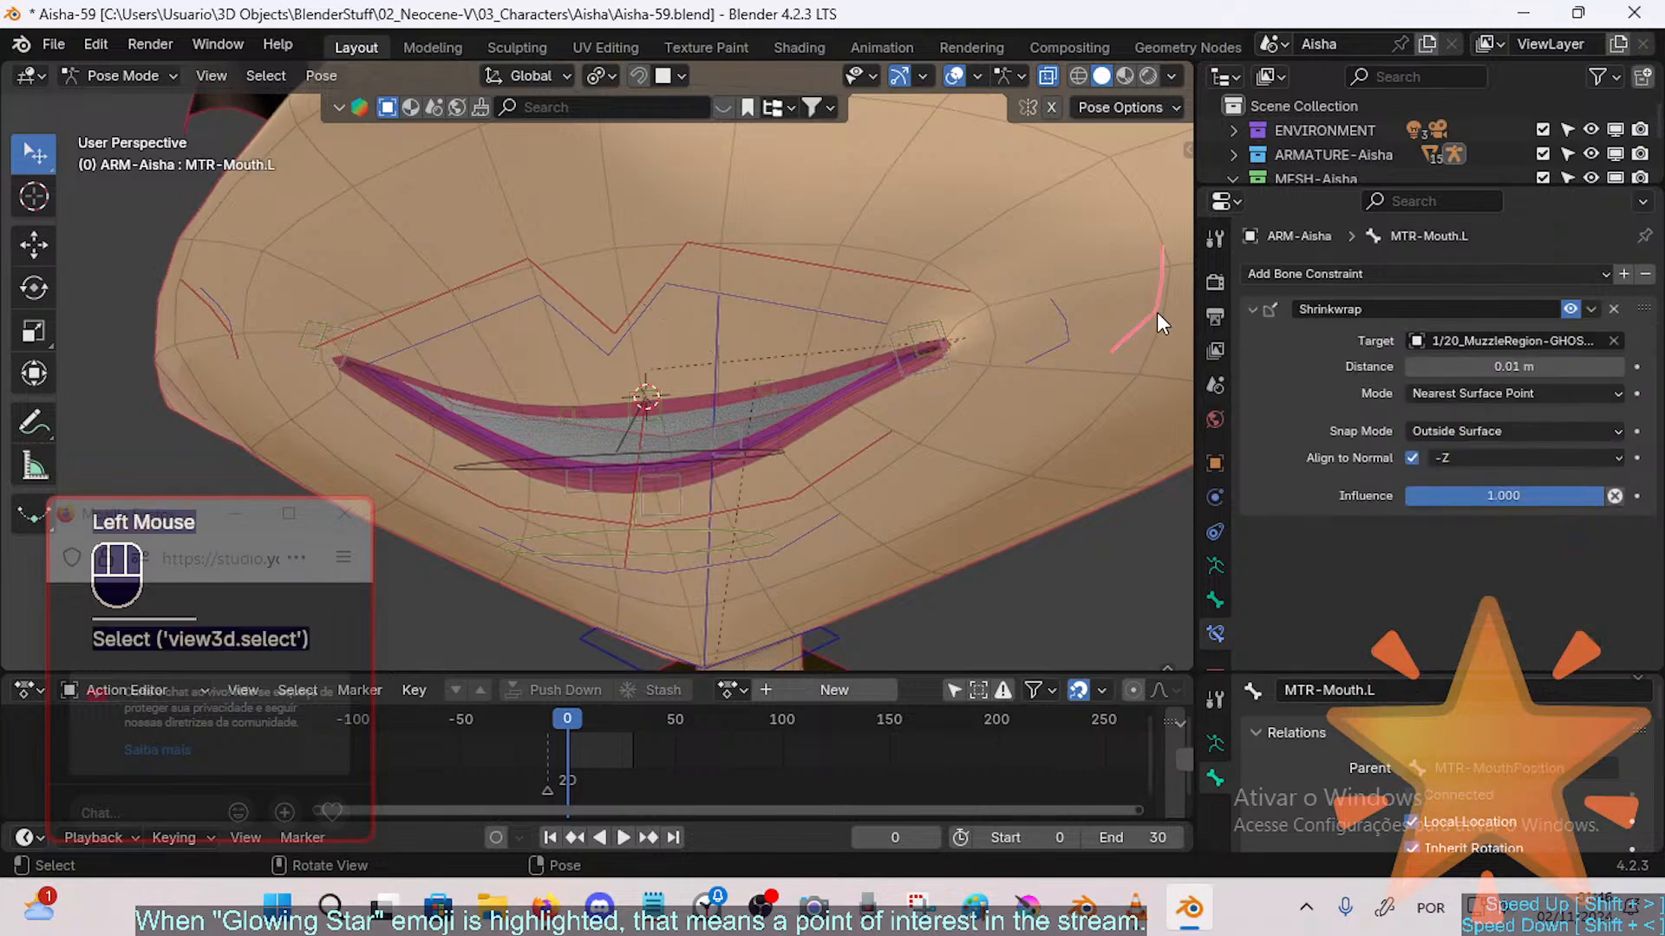
click(674, 395)
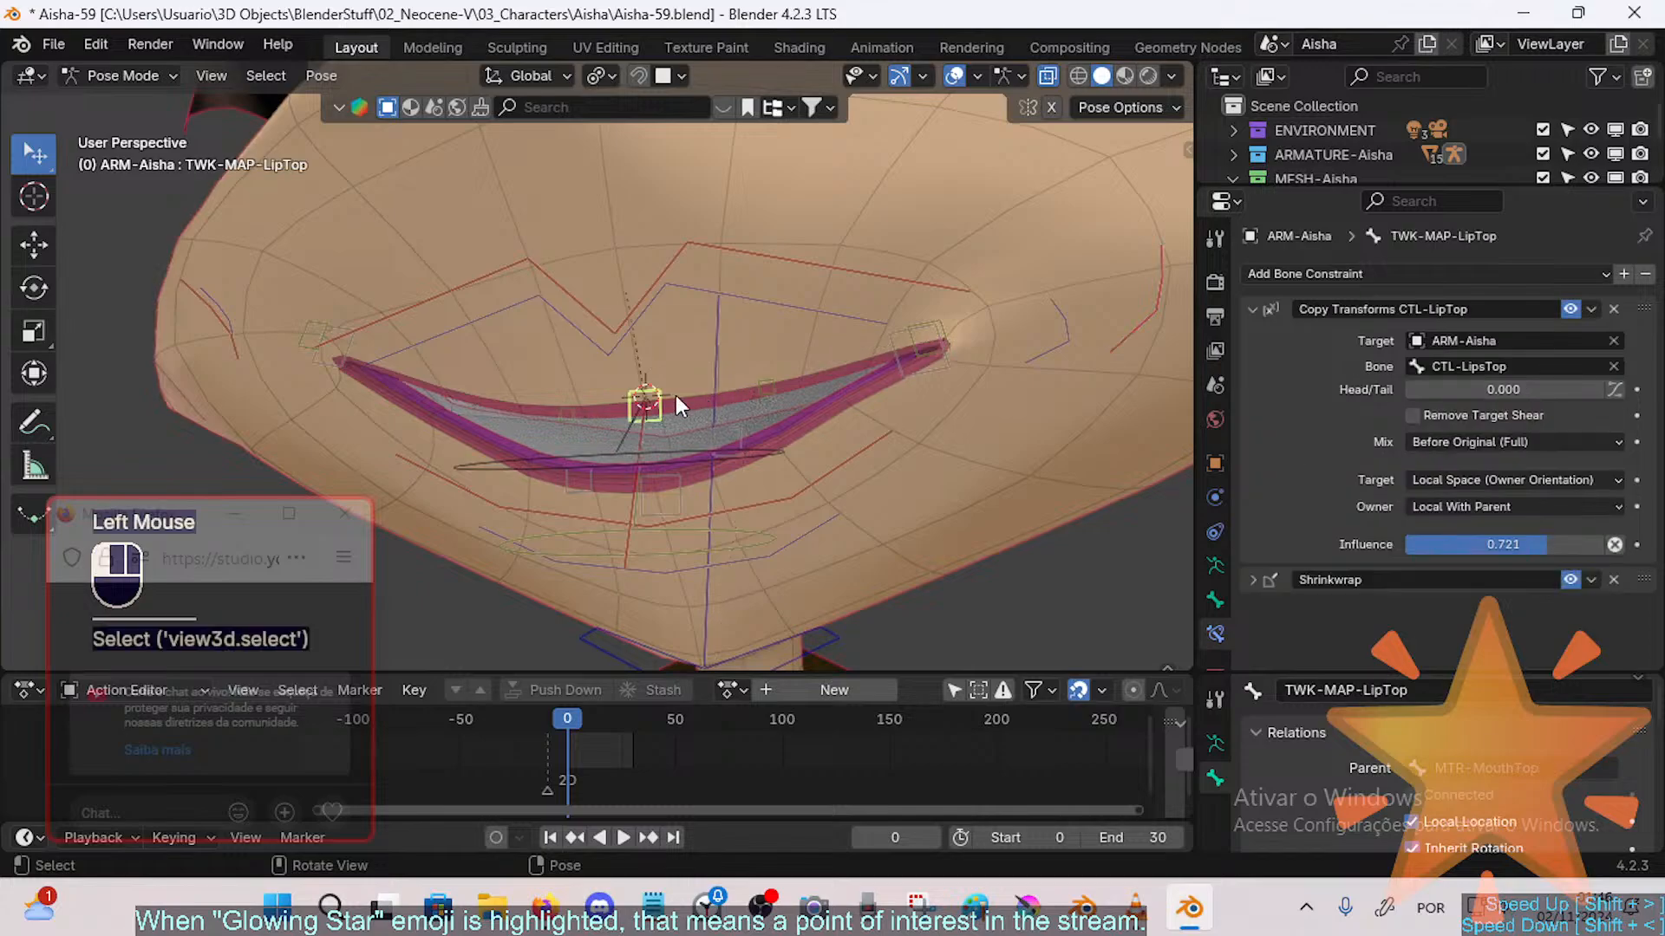
Step: Test-move CTL-Lips.L without keeping the move, reselect TWK-MAP-LipTop, and save the file
click(989, 310)
key(g)
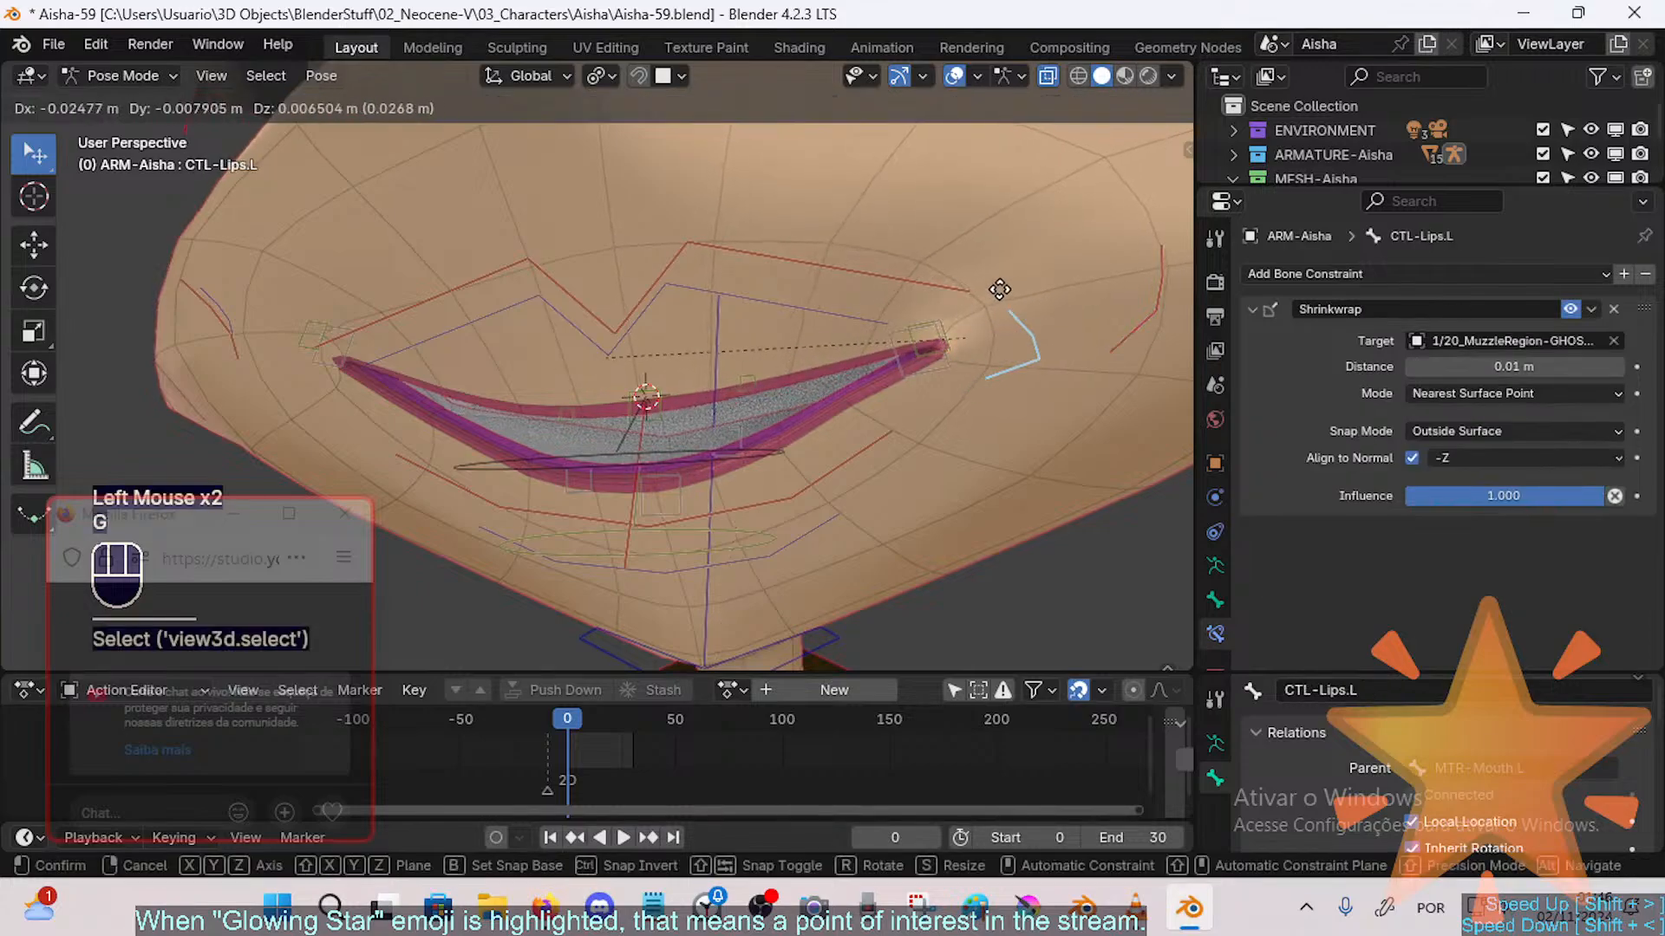
key(Escape)
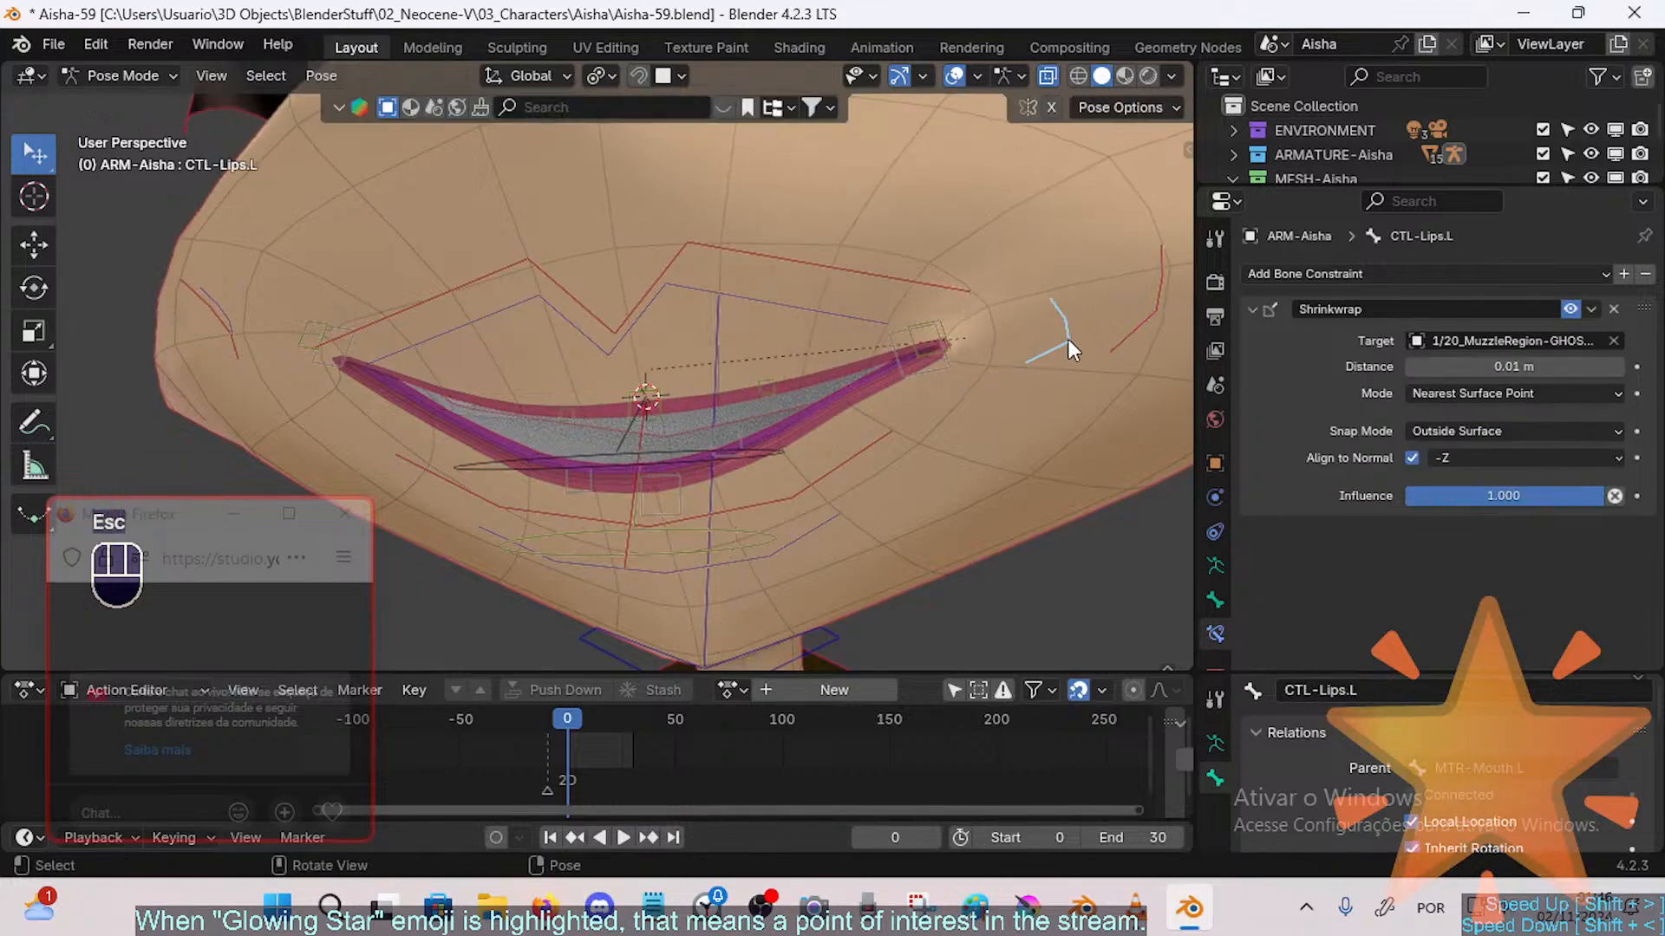
click(667, 404)
middle_drag(668, 404, 709, 399)
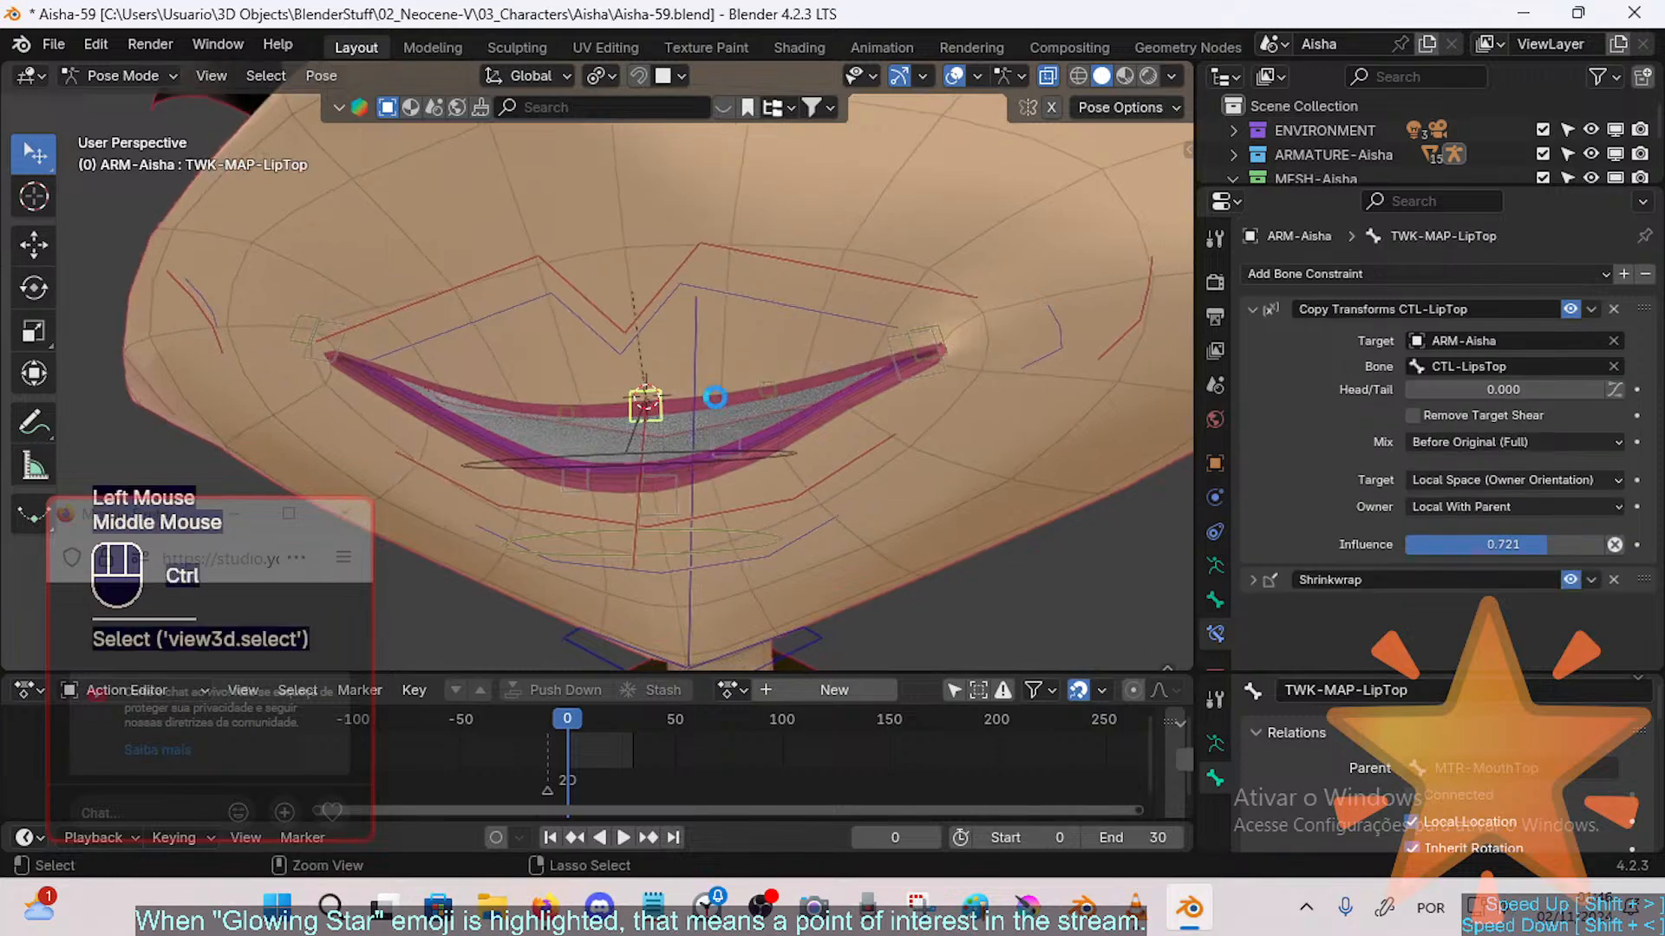
key(ctrl+s)
Step: Inspect the constraints of MTR-MouthPosition, and test-move CTL-Lips.L once more without keeping the change
click(1056, 340)
click(620, 390)
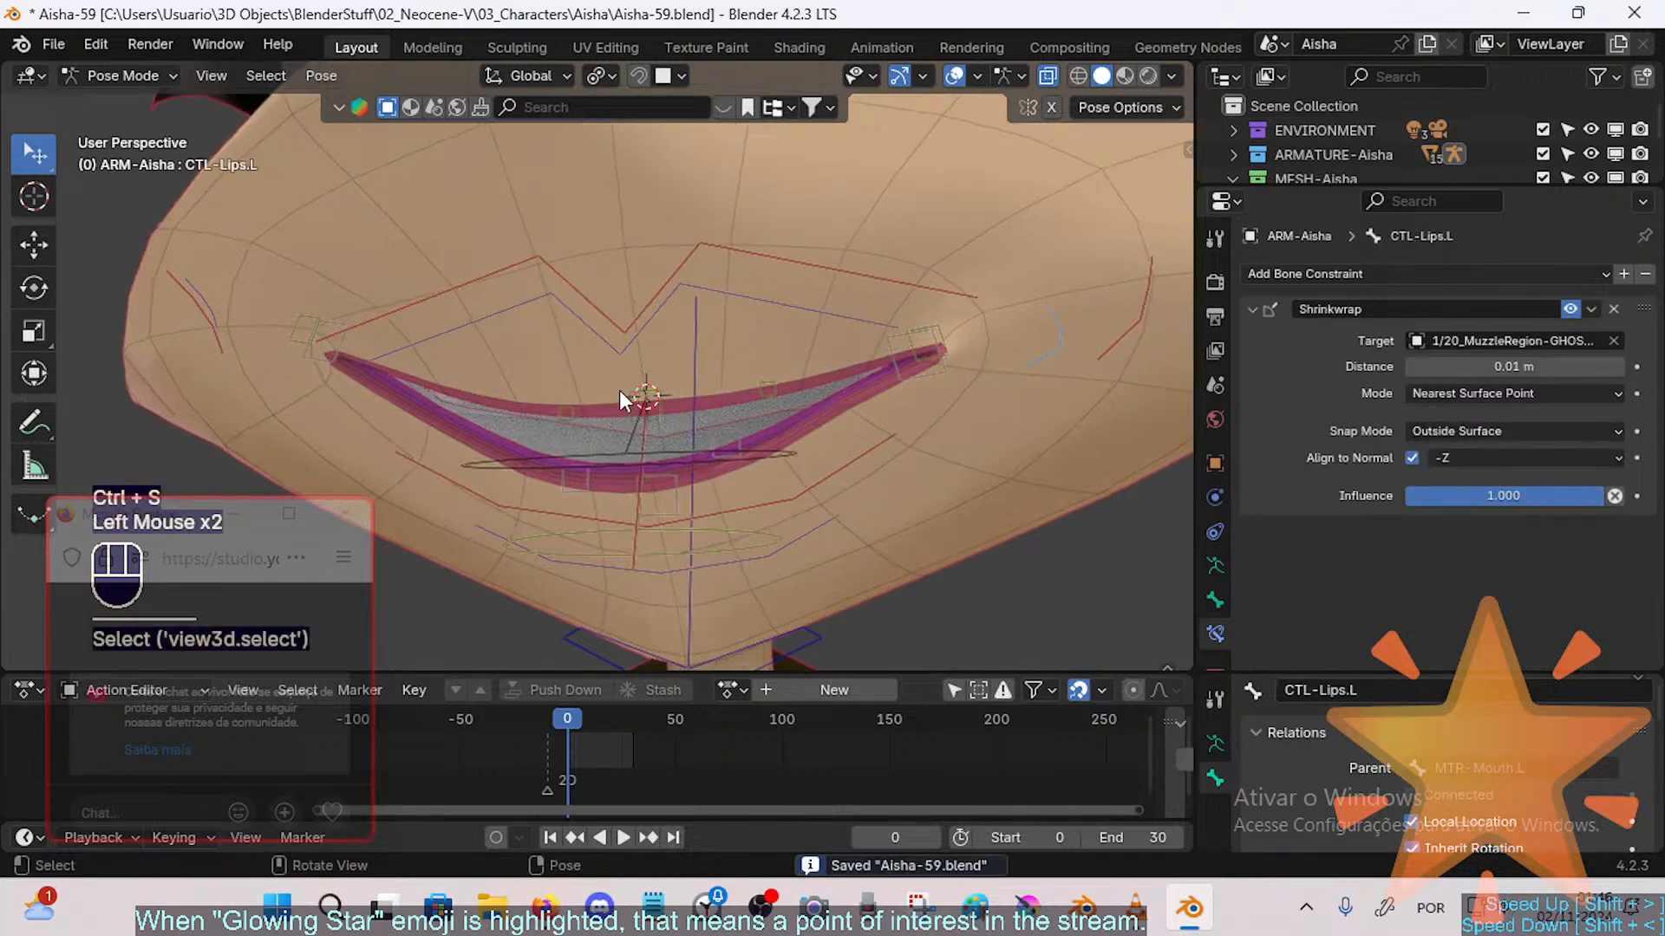
click(649, 392)
click(646, 392)
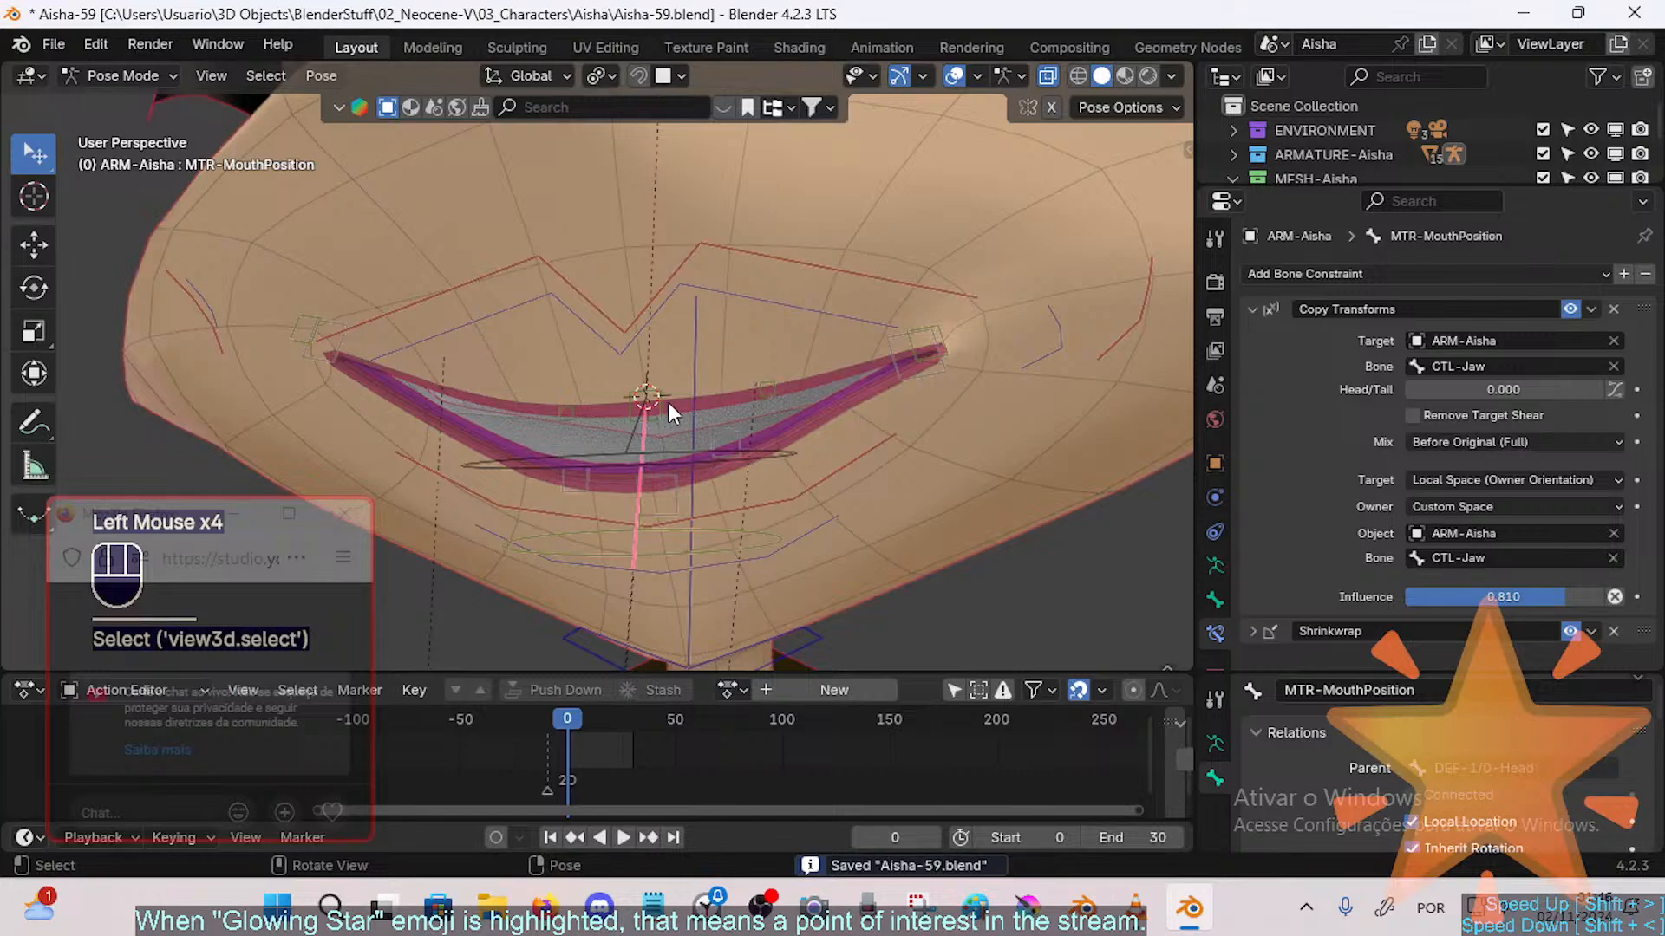
click(670, 401)
click(1017, 344)
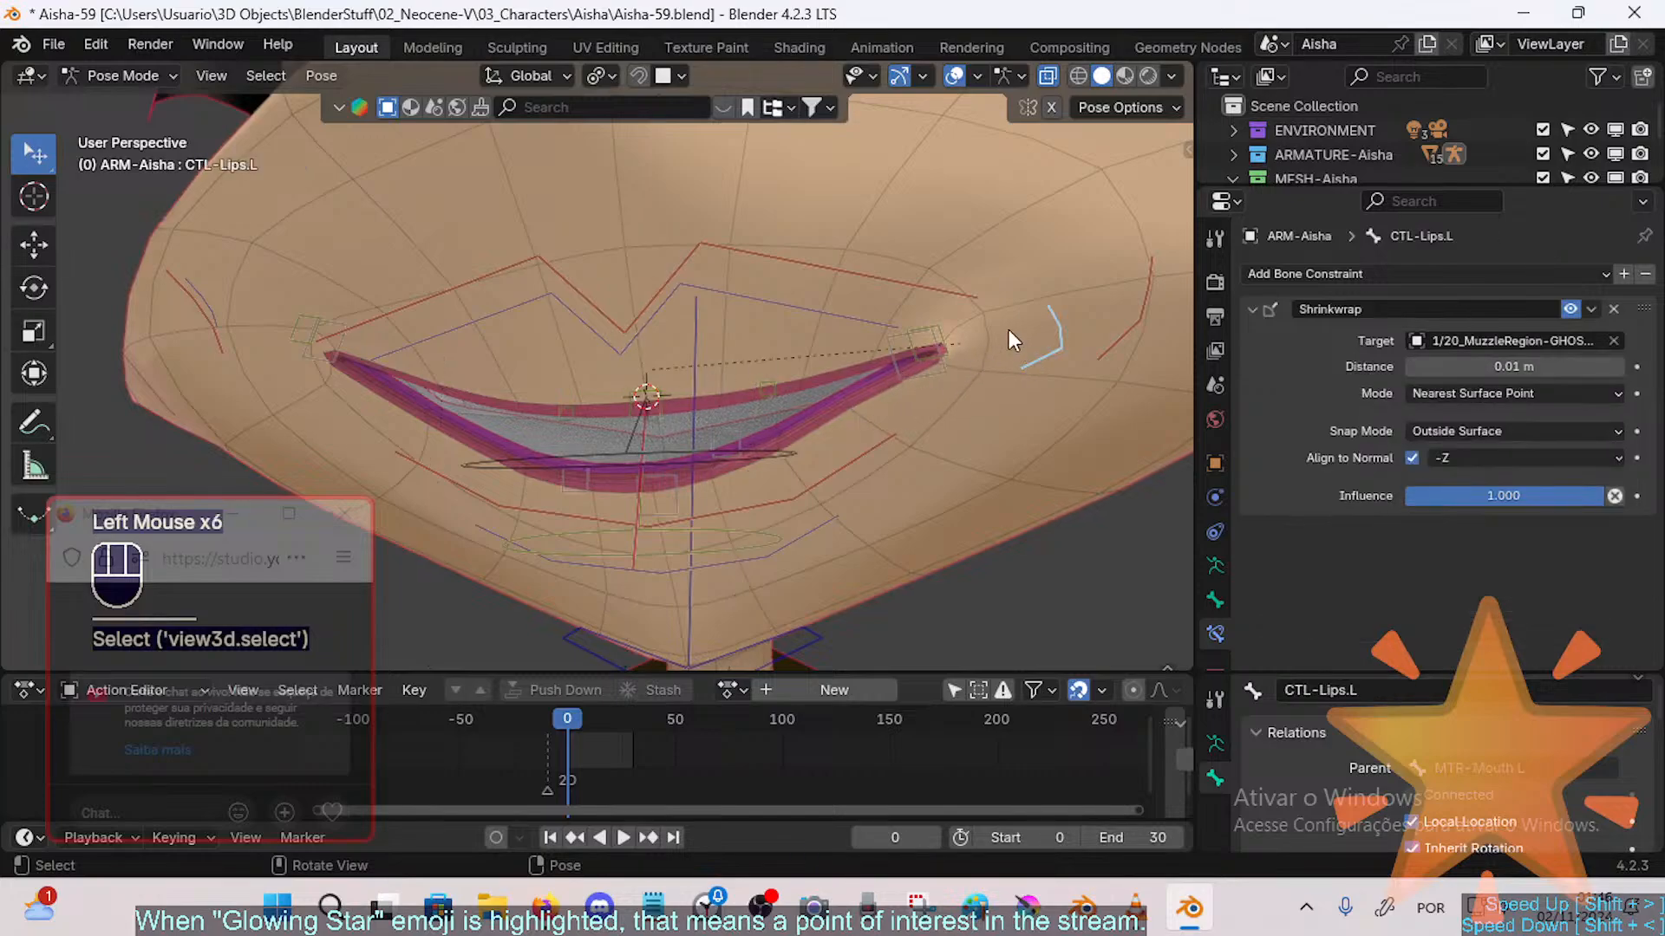
key(g)
key(Escape)
click(680, 400)
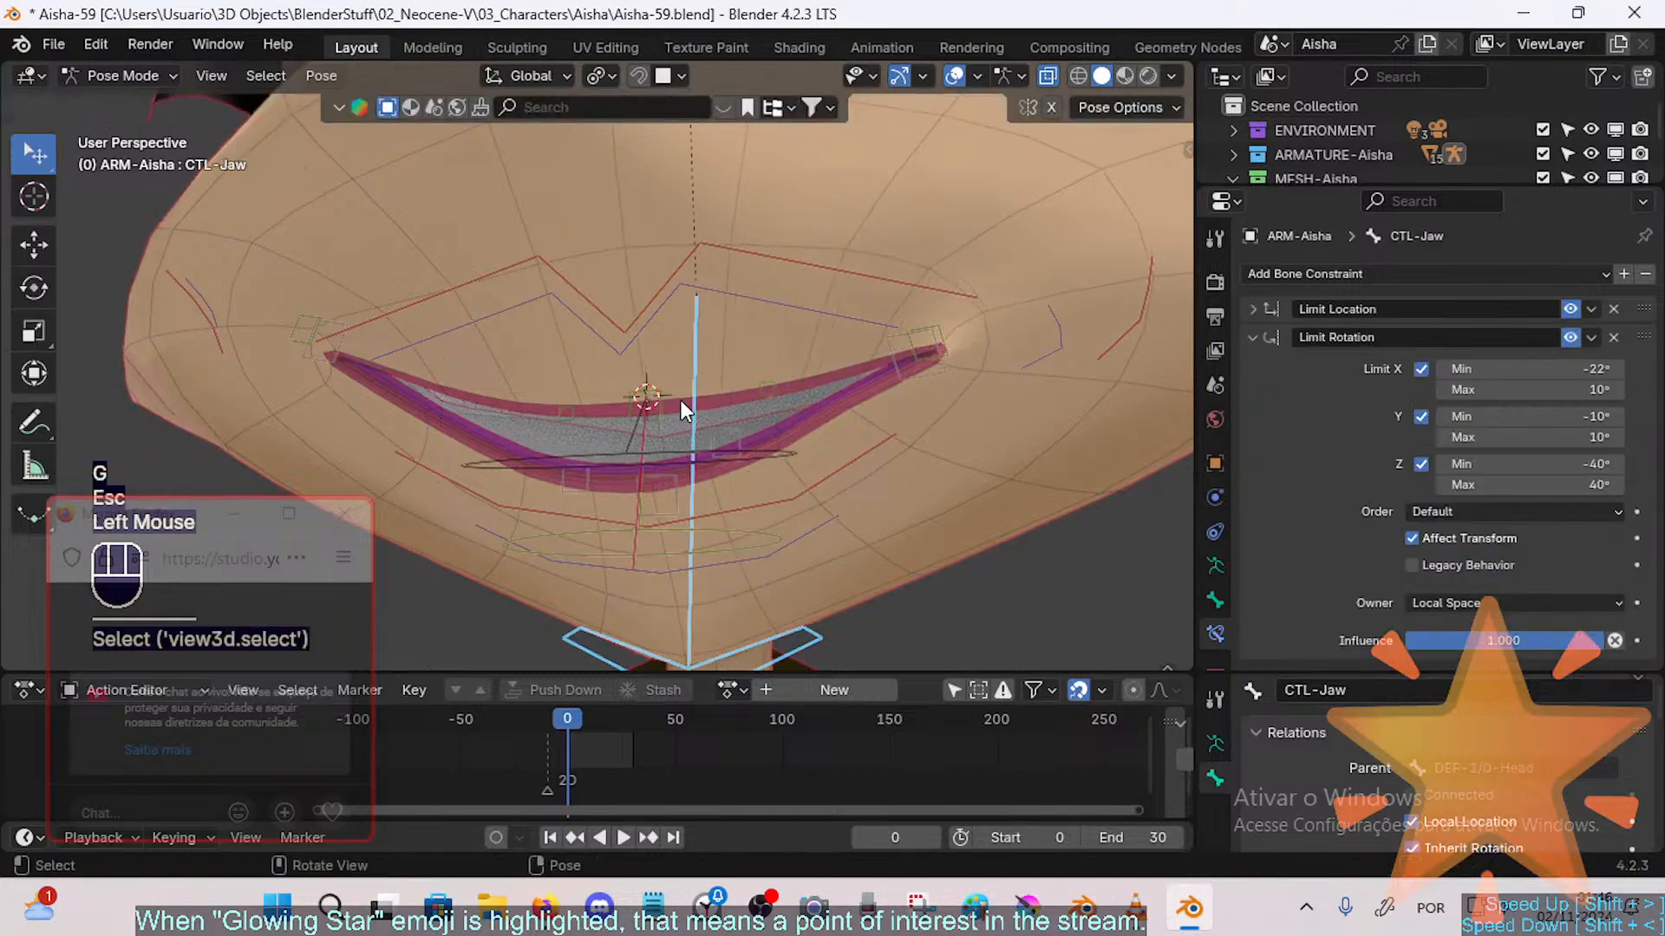
Step: Test-move MTR-Mouth.L several times to examine how the lips follow it, cancelling every move
click(1113, 304)
click(1137, 300)
key(g)
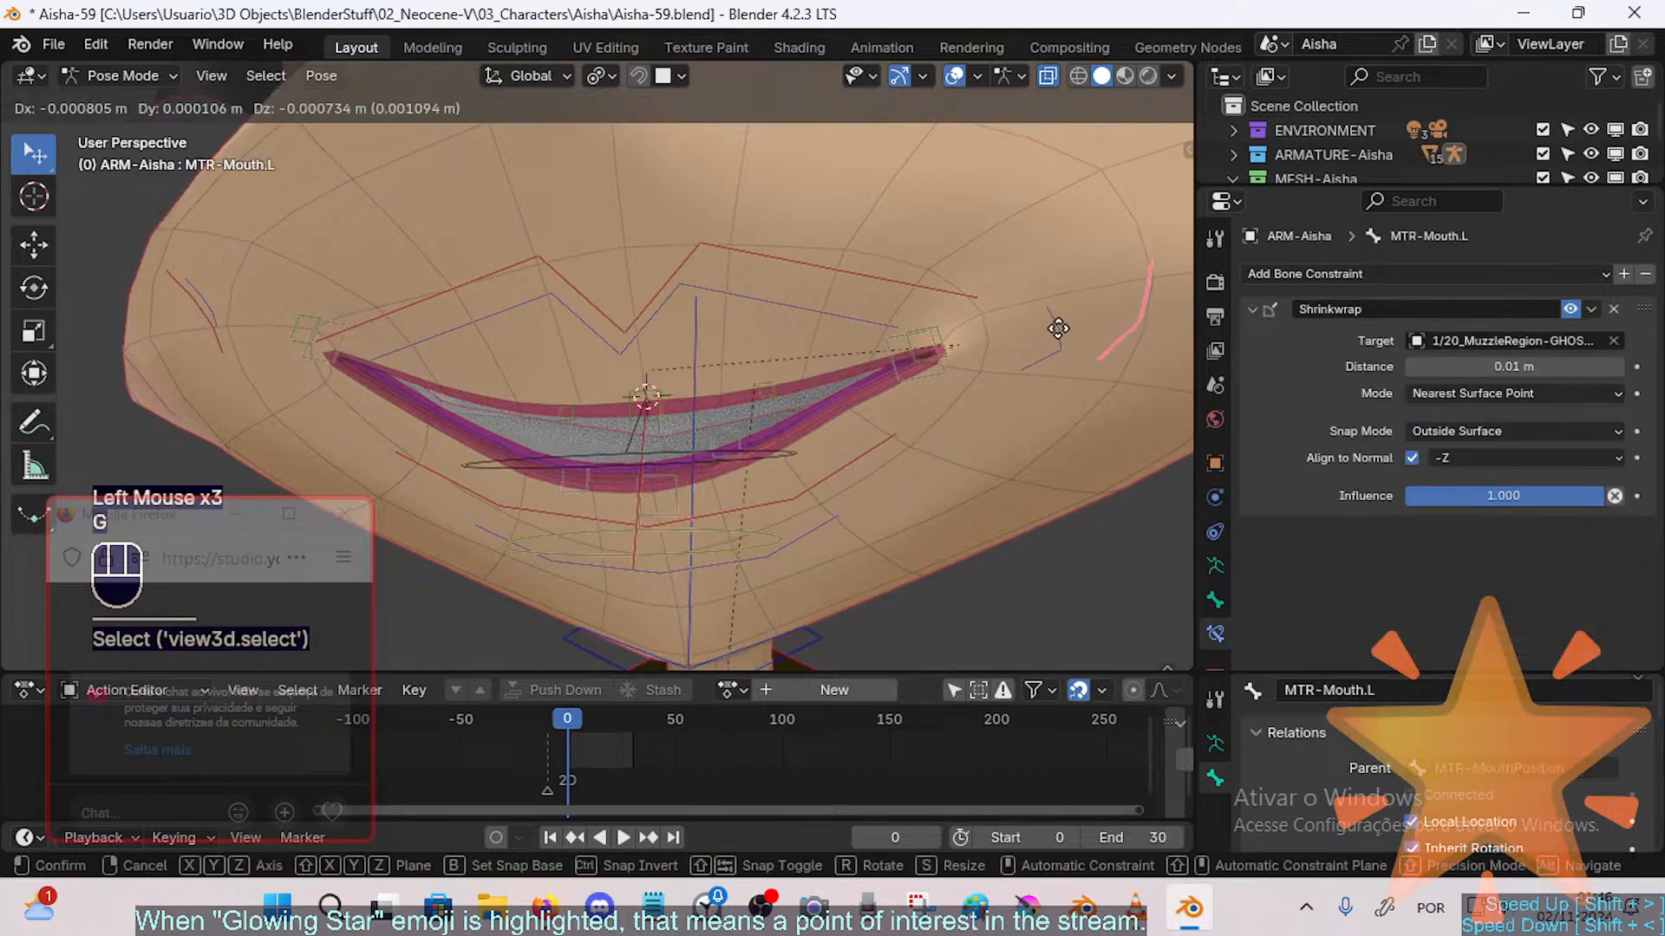
key(Escape)
key(g)
key(Escape)
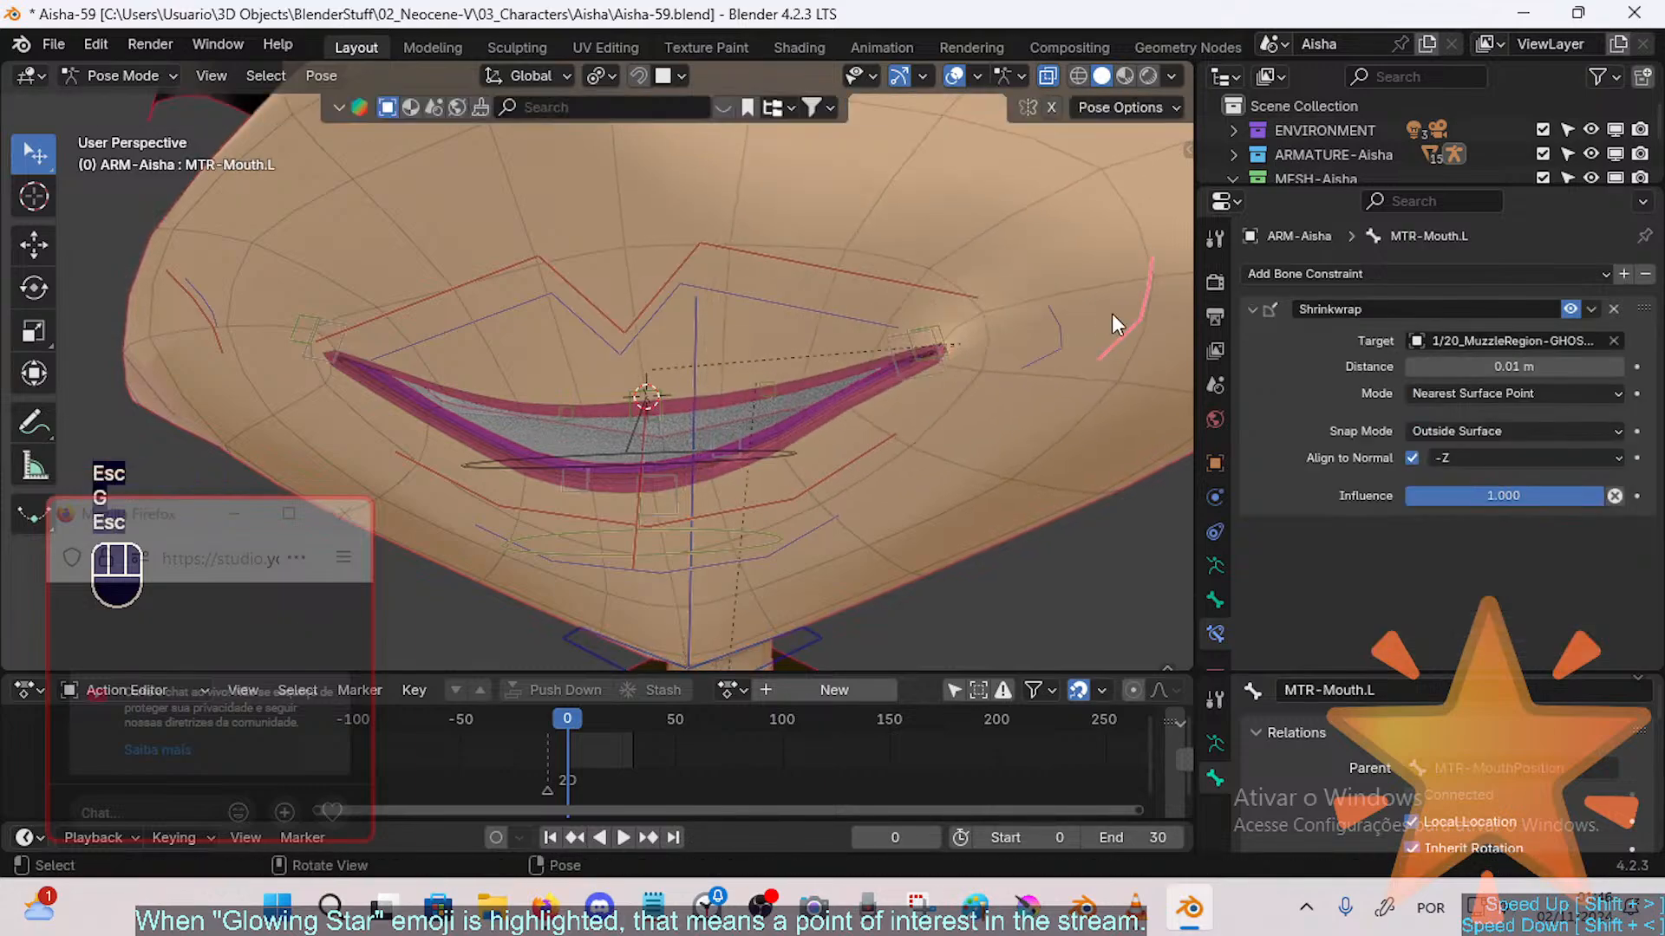
key(g)
key(Escape)
key(g)
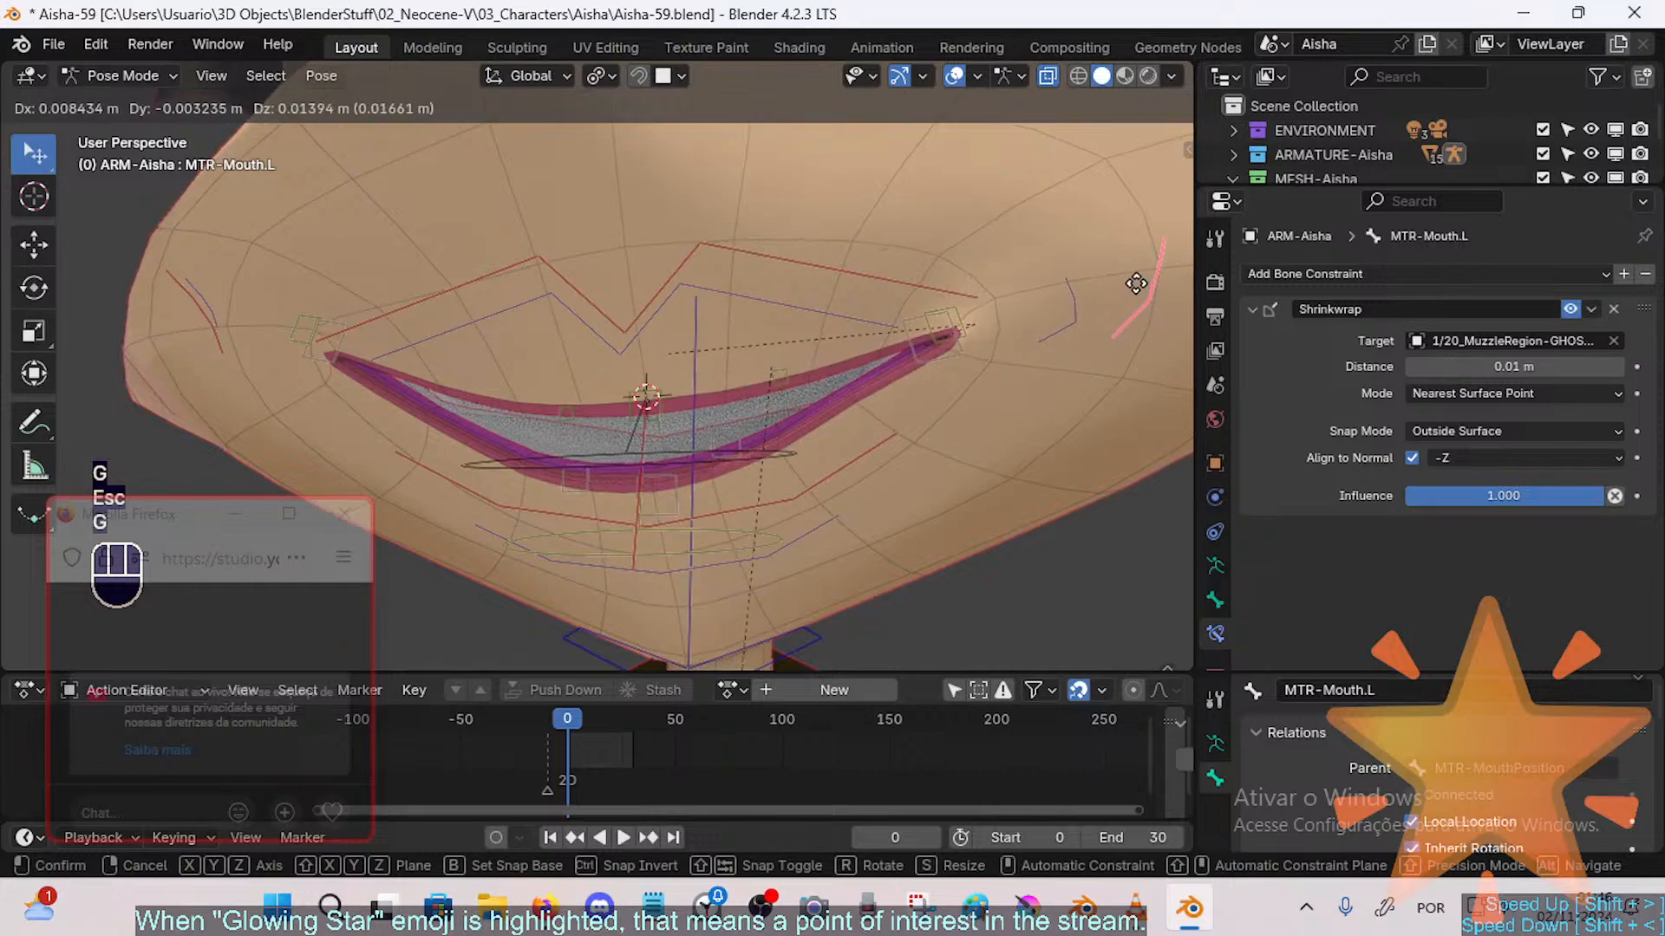
key(Escape)
Step: Try a Copy Transforms constraint on TWK-MAP-LipTop targeting MTR-Mouth.L, placed first in the stack, and delete it
click(675, 413)
shift+click(661, 408)
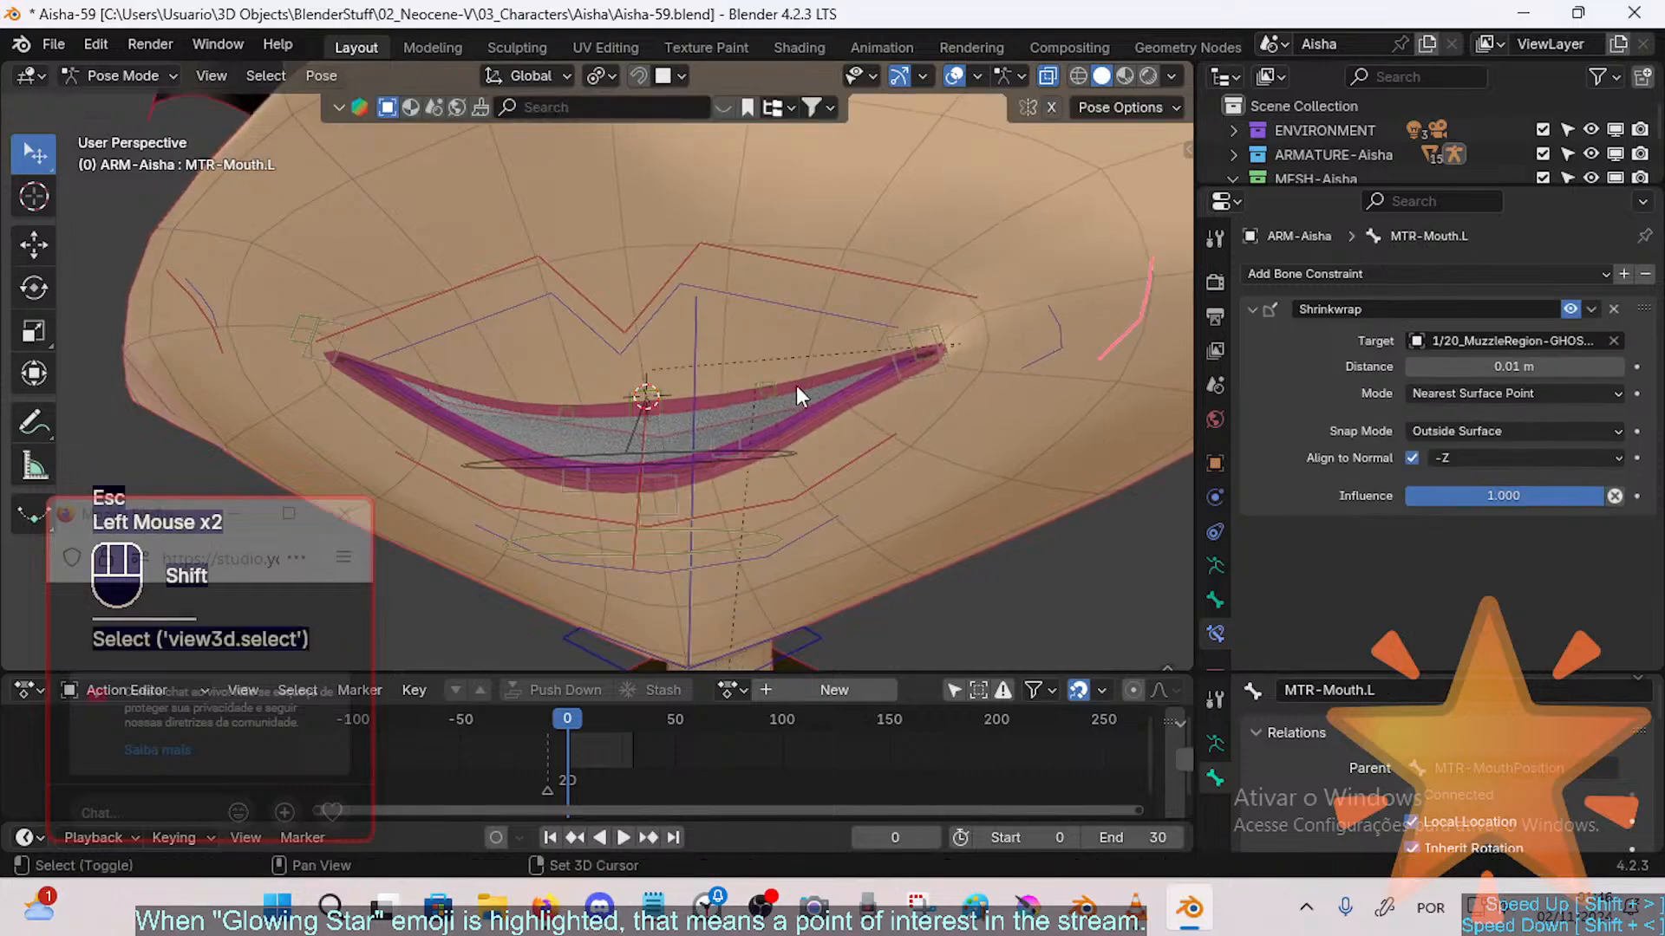
shift+click(673, 408)
key(shift+ctrl+c)
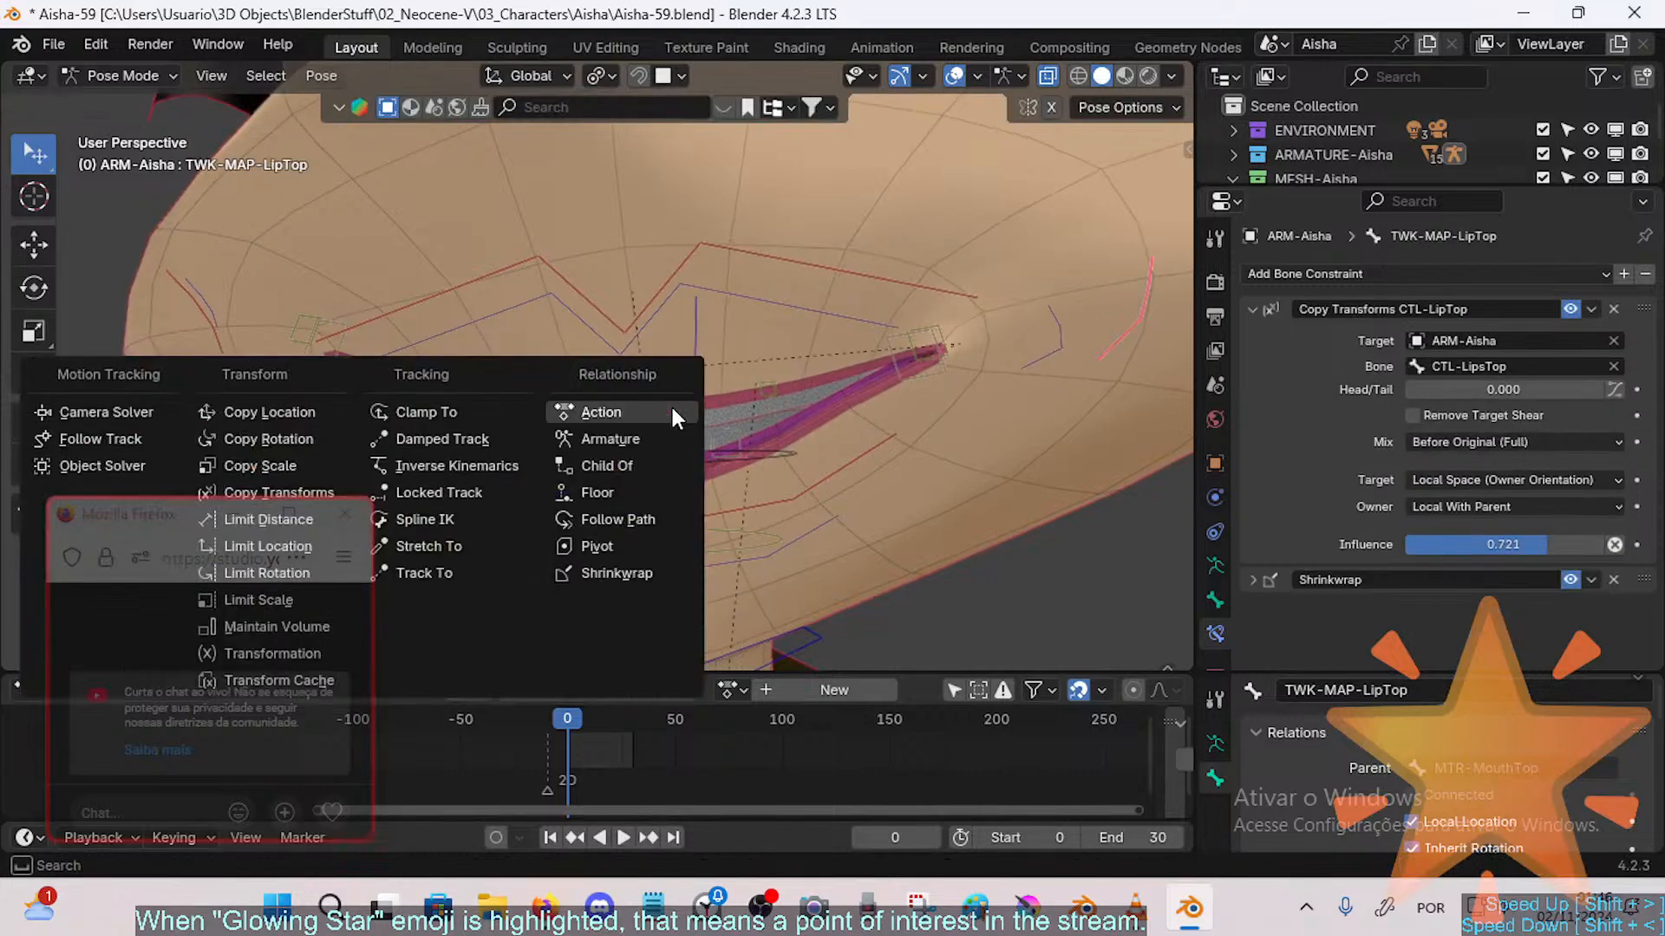
click(312, 492)
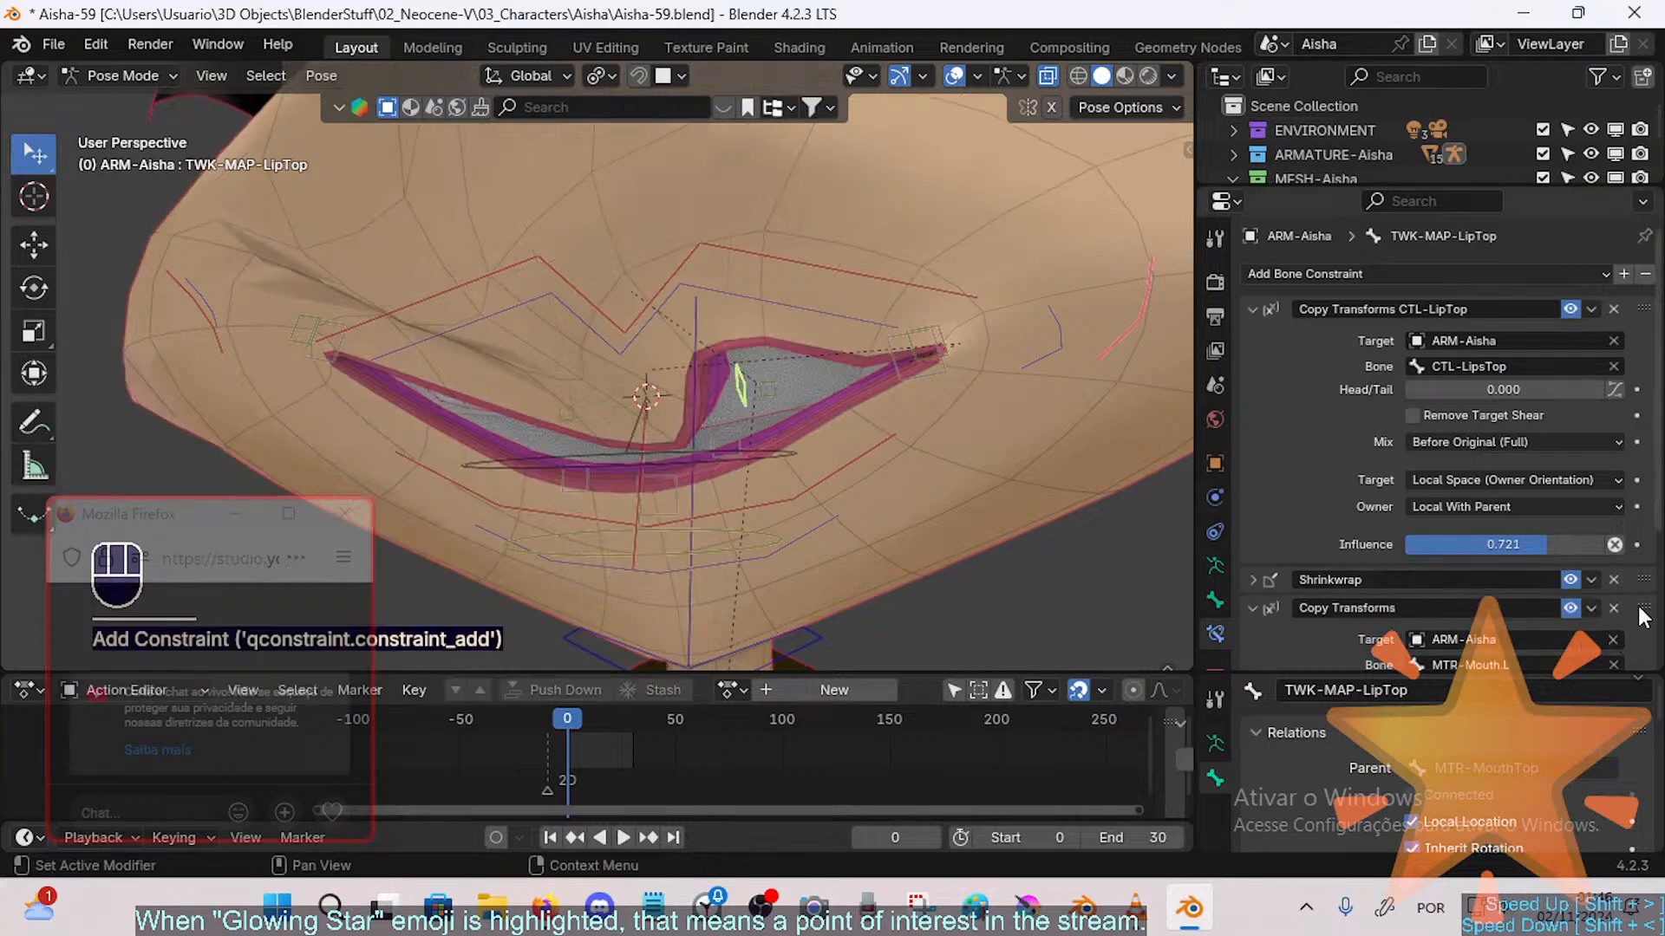
drag(1643, 608, 1637, 338)
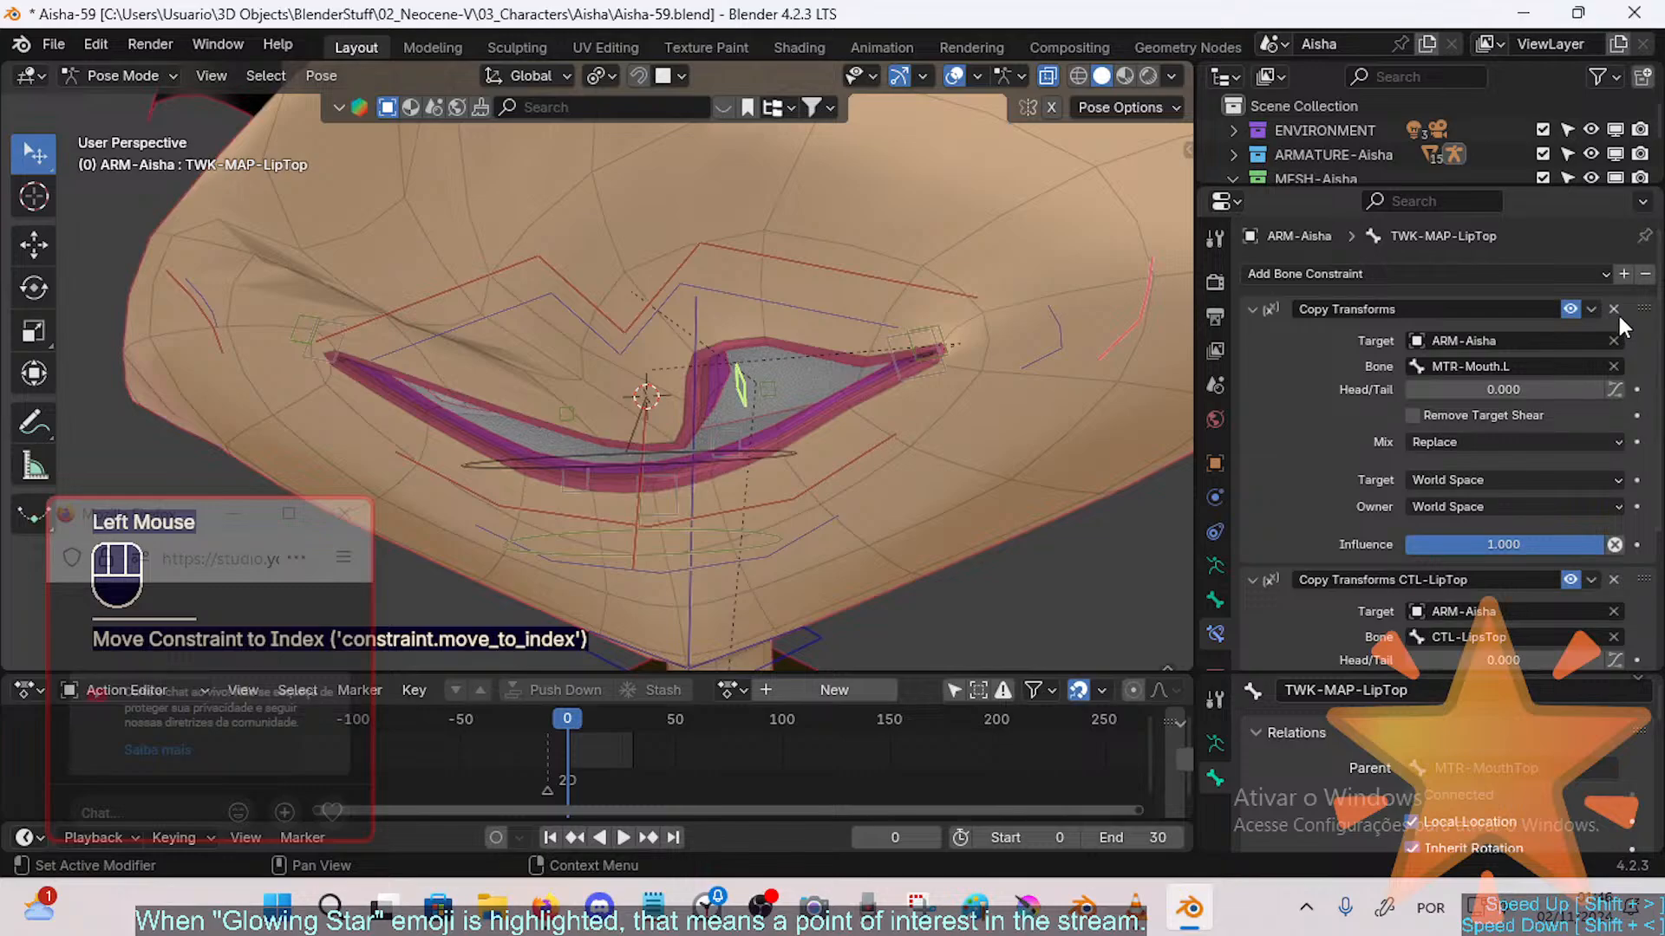
click(1614, 309)
Step: Copy the Copy Transforms MTR-Lip.L constraint from TWK-MAP-LipTop.L to TWK-MAP-LipTop
click(766, 401)
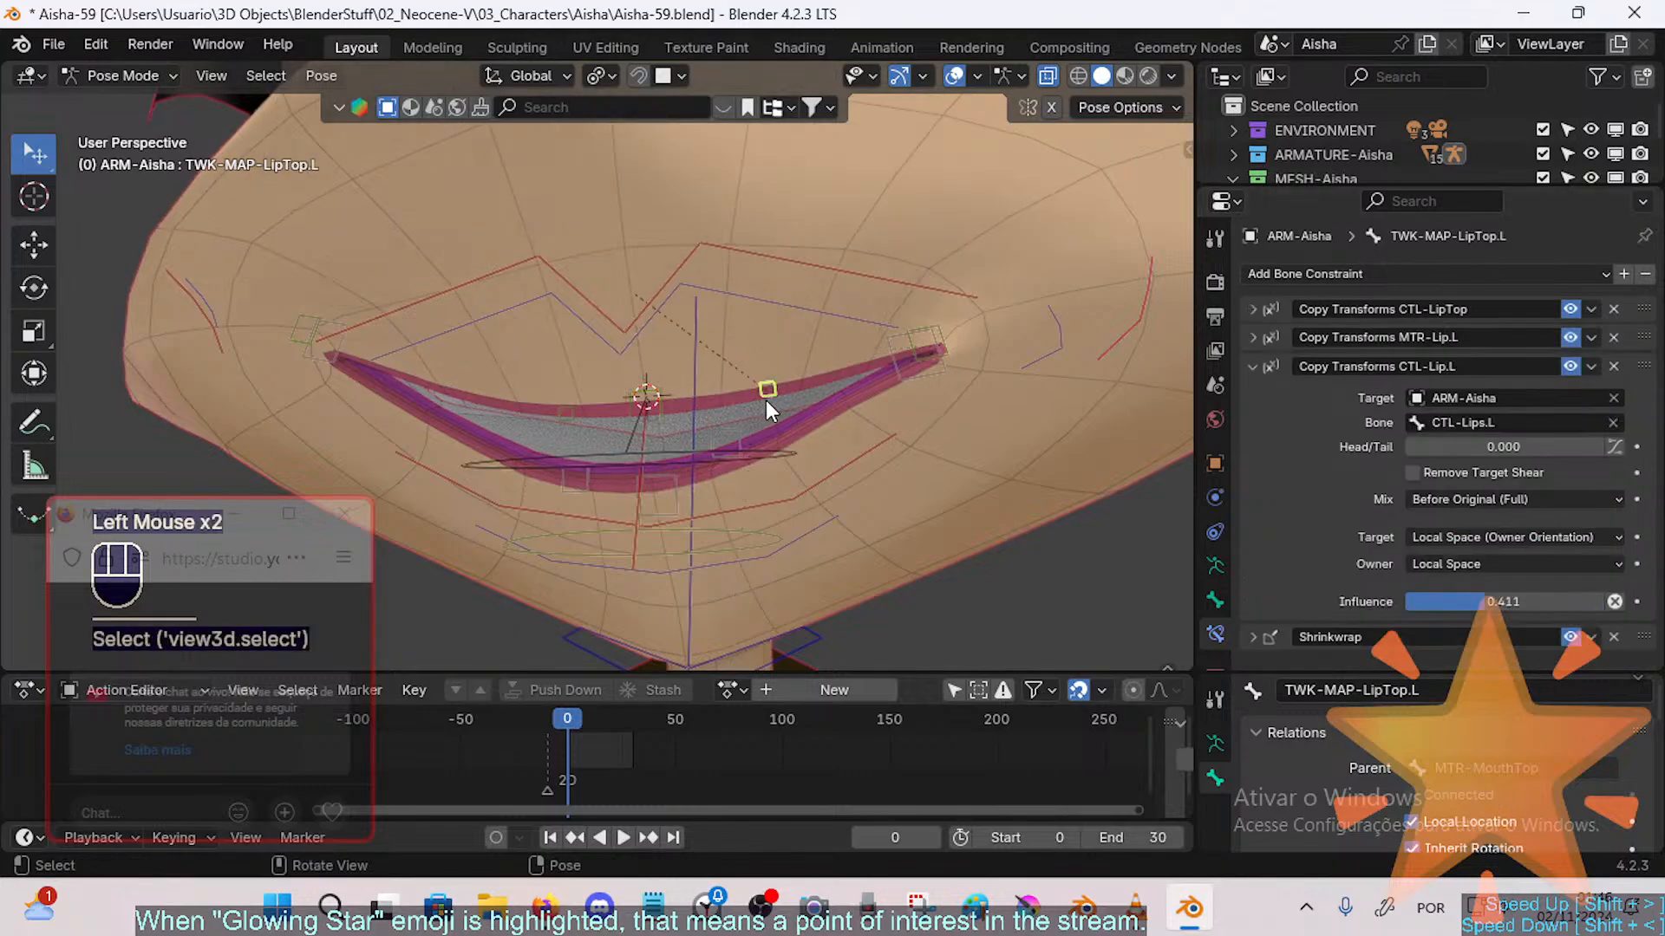
shift+click(628, 394)
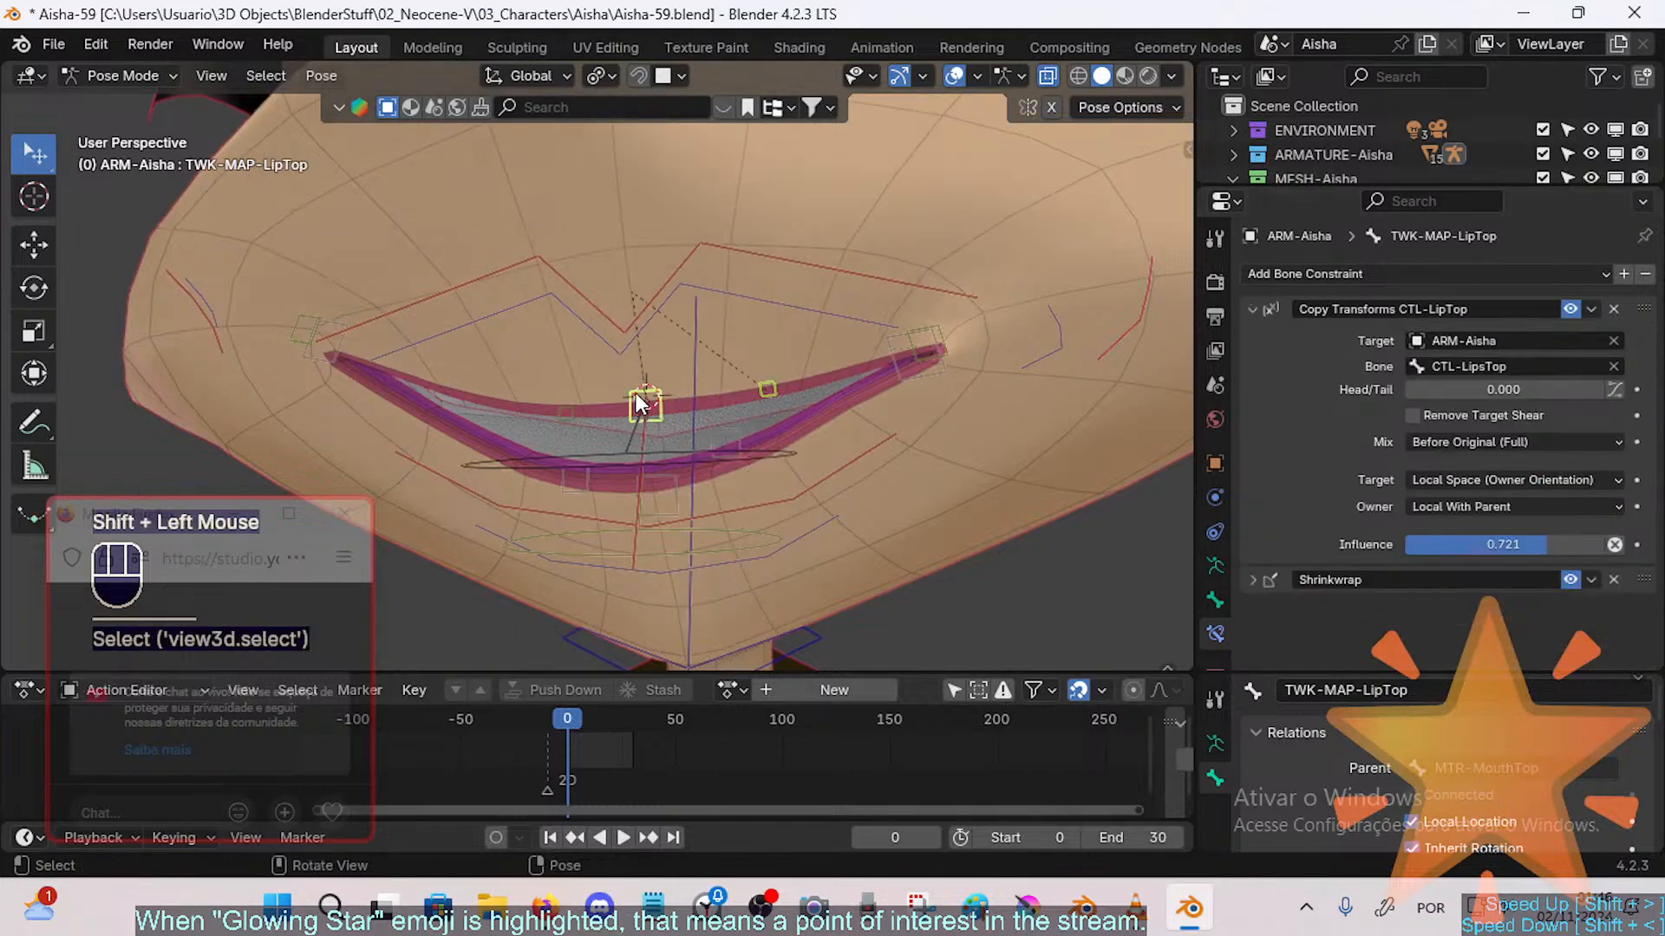
click(628, 393)
shift+click(764, 386)
key(ctrl+c)
click(757, 381)
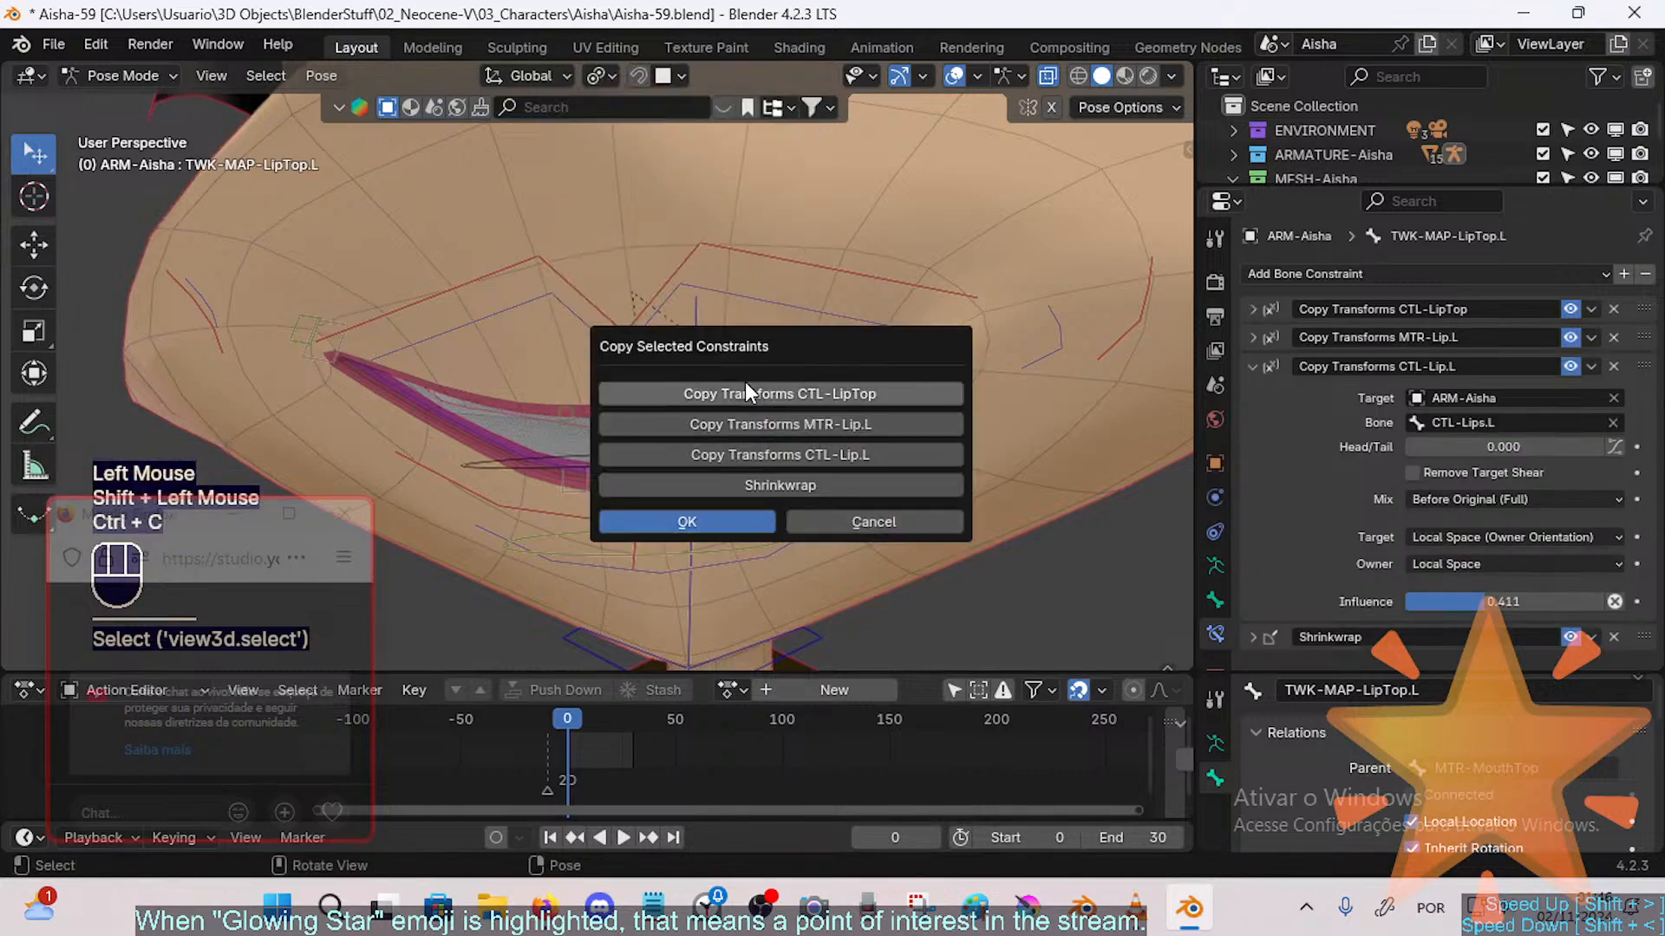
click(772, 424)
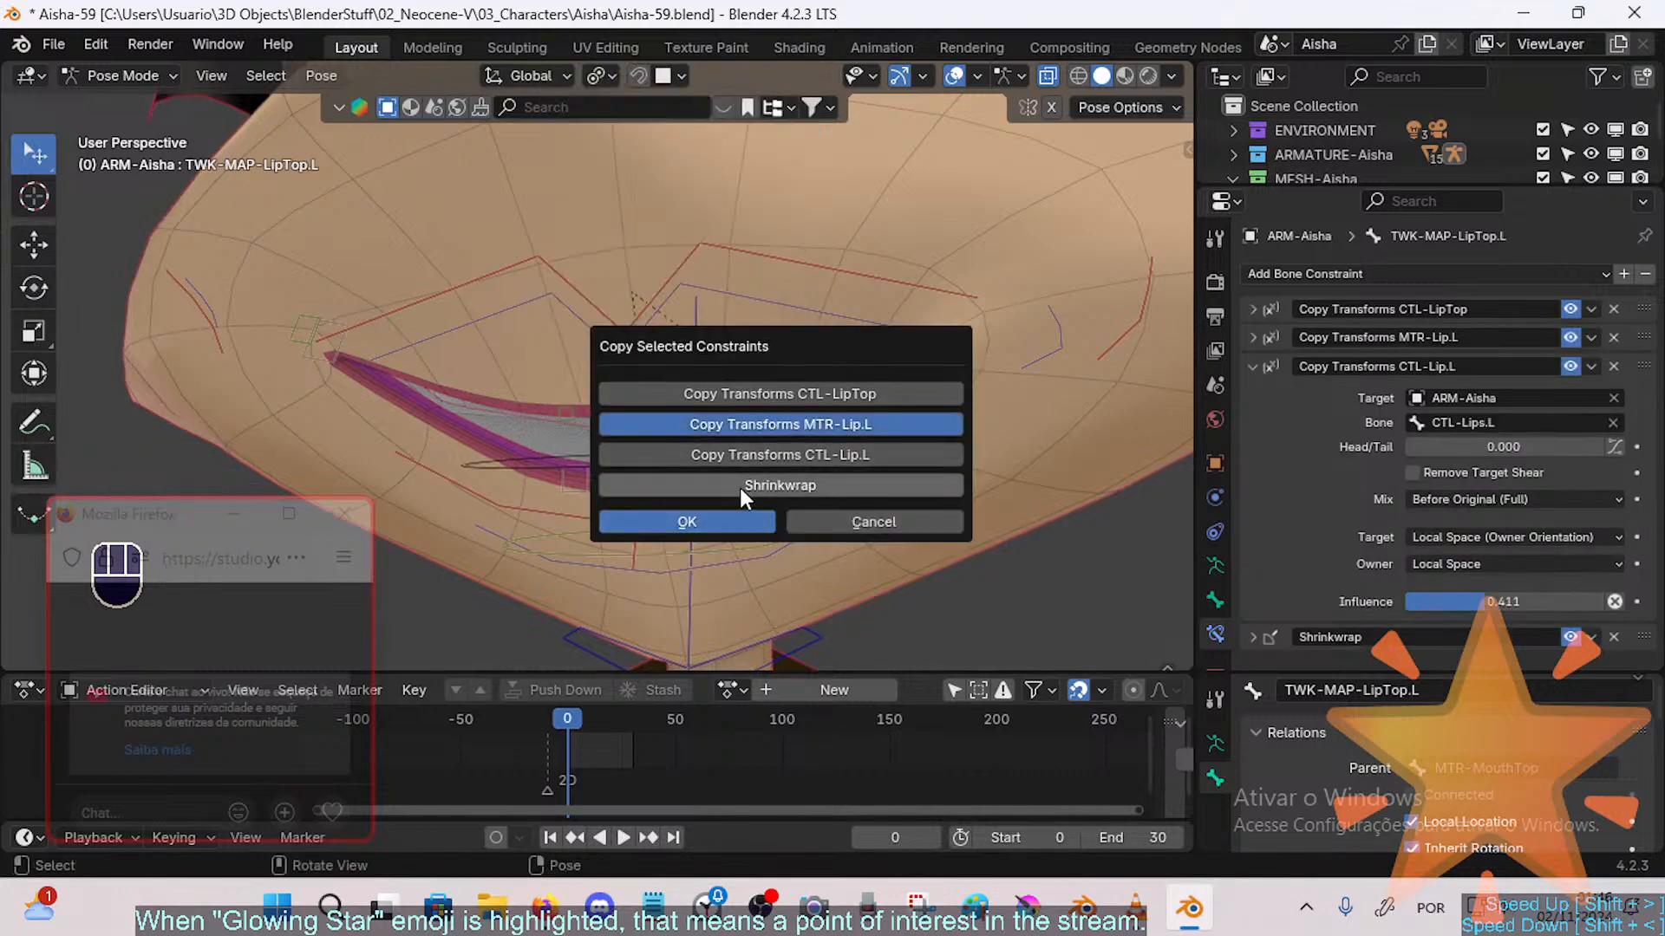
click(725, 521)
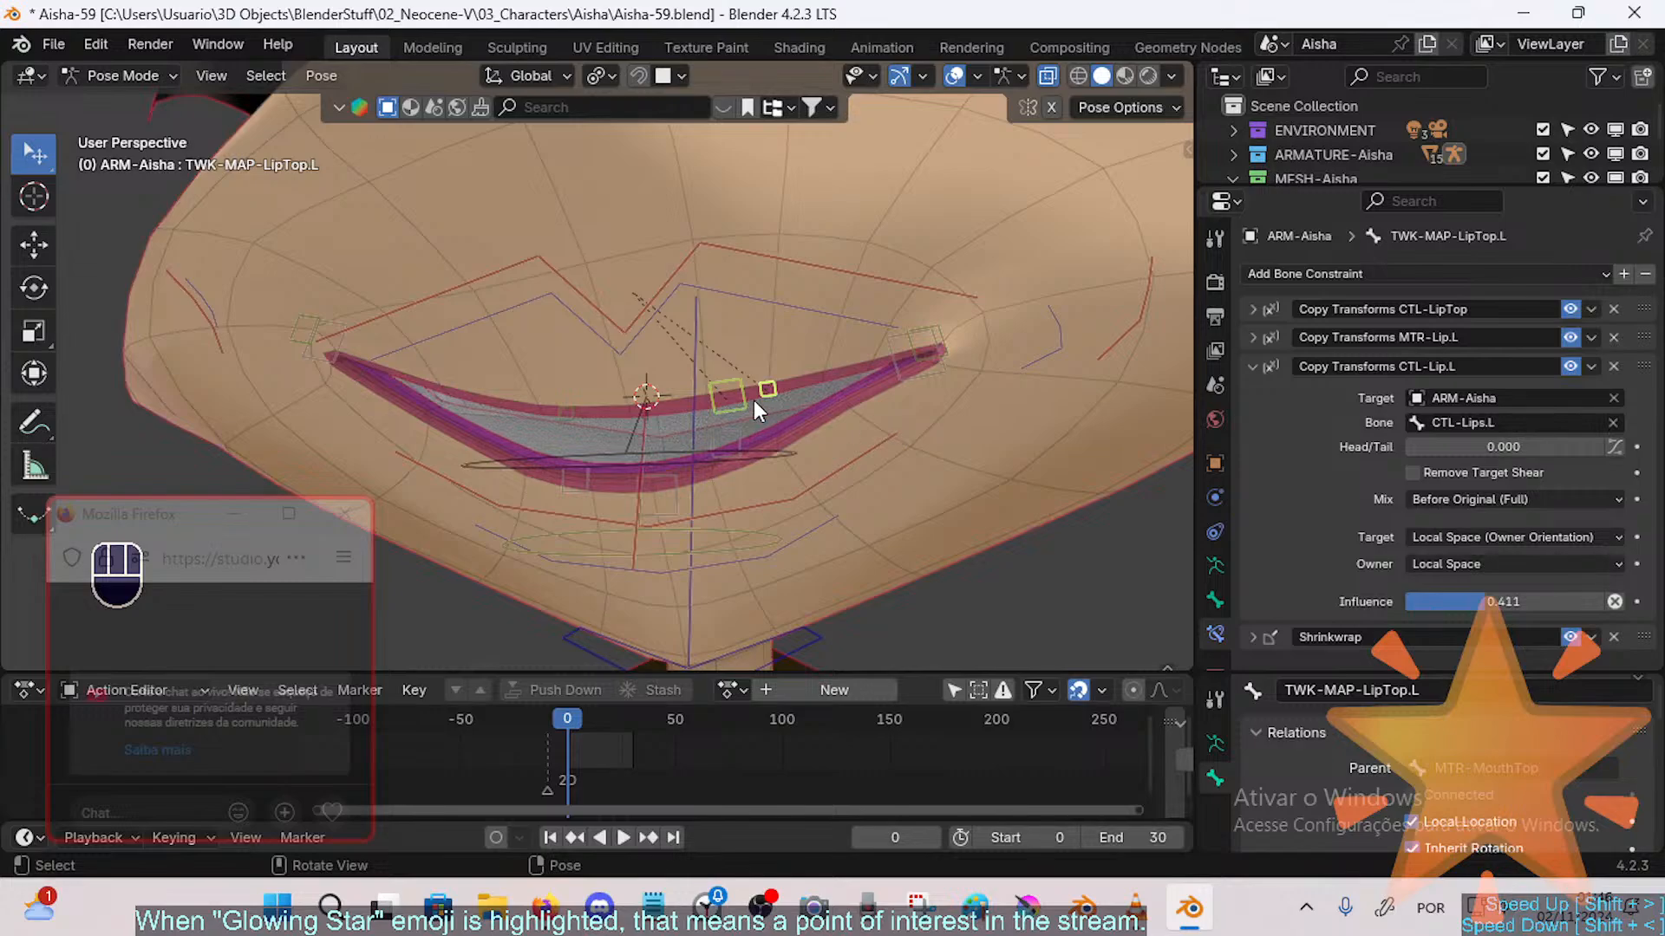
Step: Place TWK-MAP-LipTop's Copy Transforms MTR-Lip.L constraint above Shrinkwrap and set its influence to 0.052
click(753, 400)
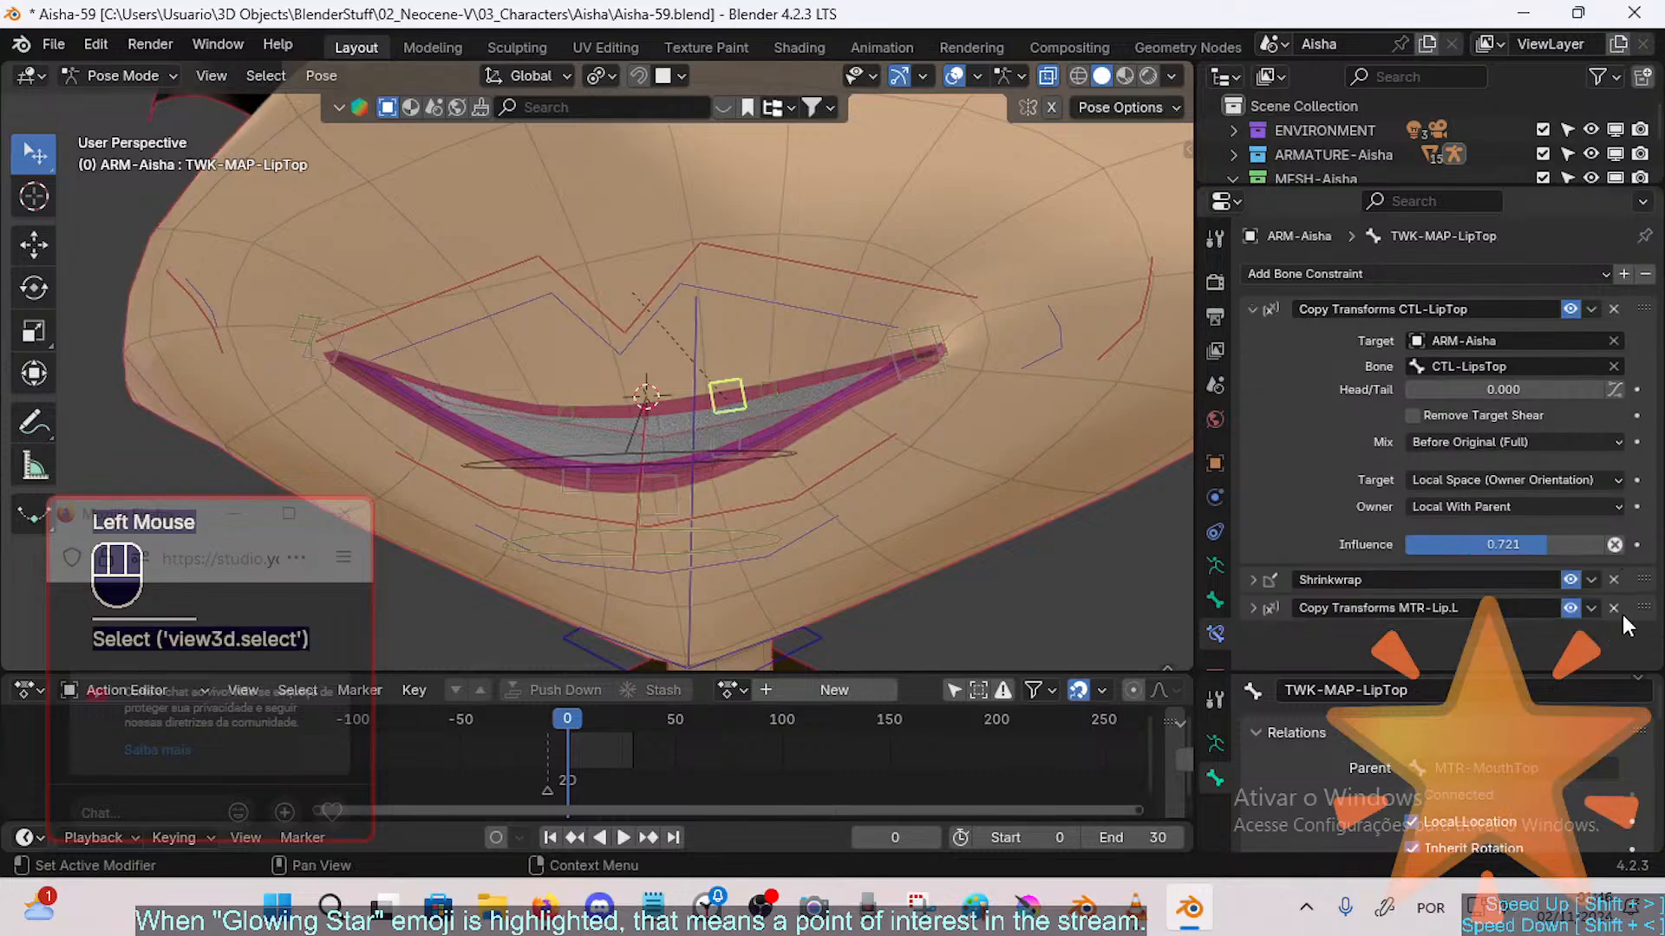
drag(1642, 608, 1639, 579)
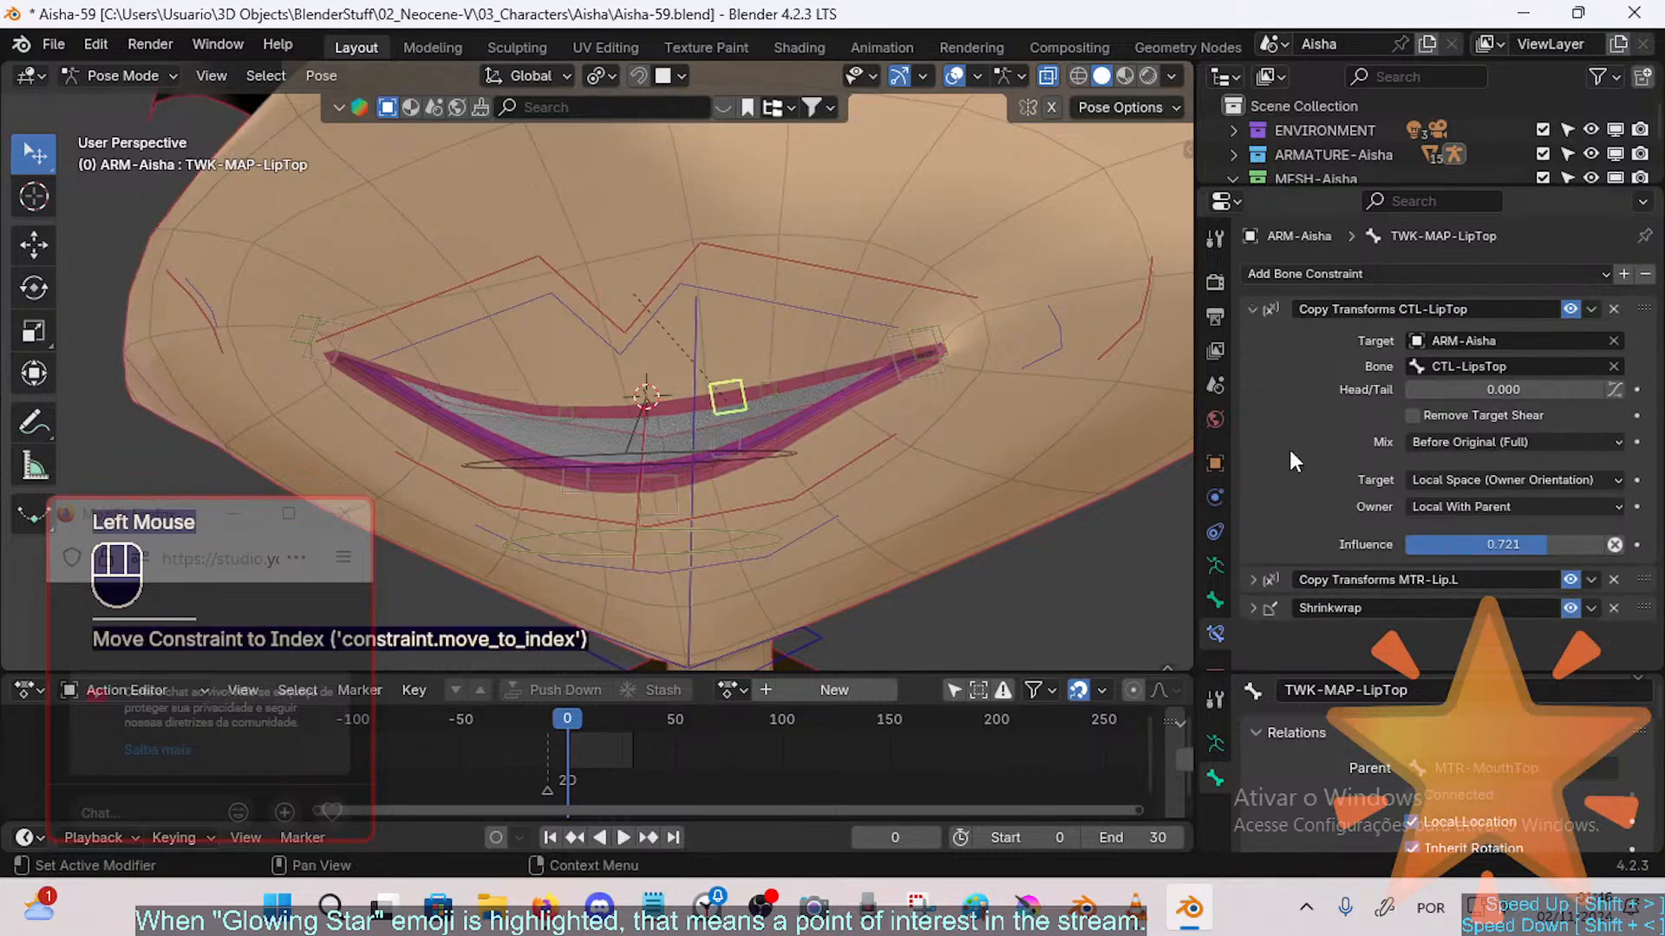
click(1253, 309)
click(1252, 337)
drag(1500, 574, 1408, 564)
Step: Test-move MTR-Mouth.L and CTL-Lips.L in turn to examine how the upper lip's centre follows them
click(1080, 342)
key(g)
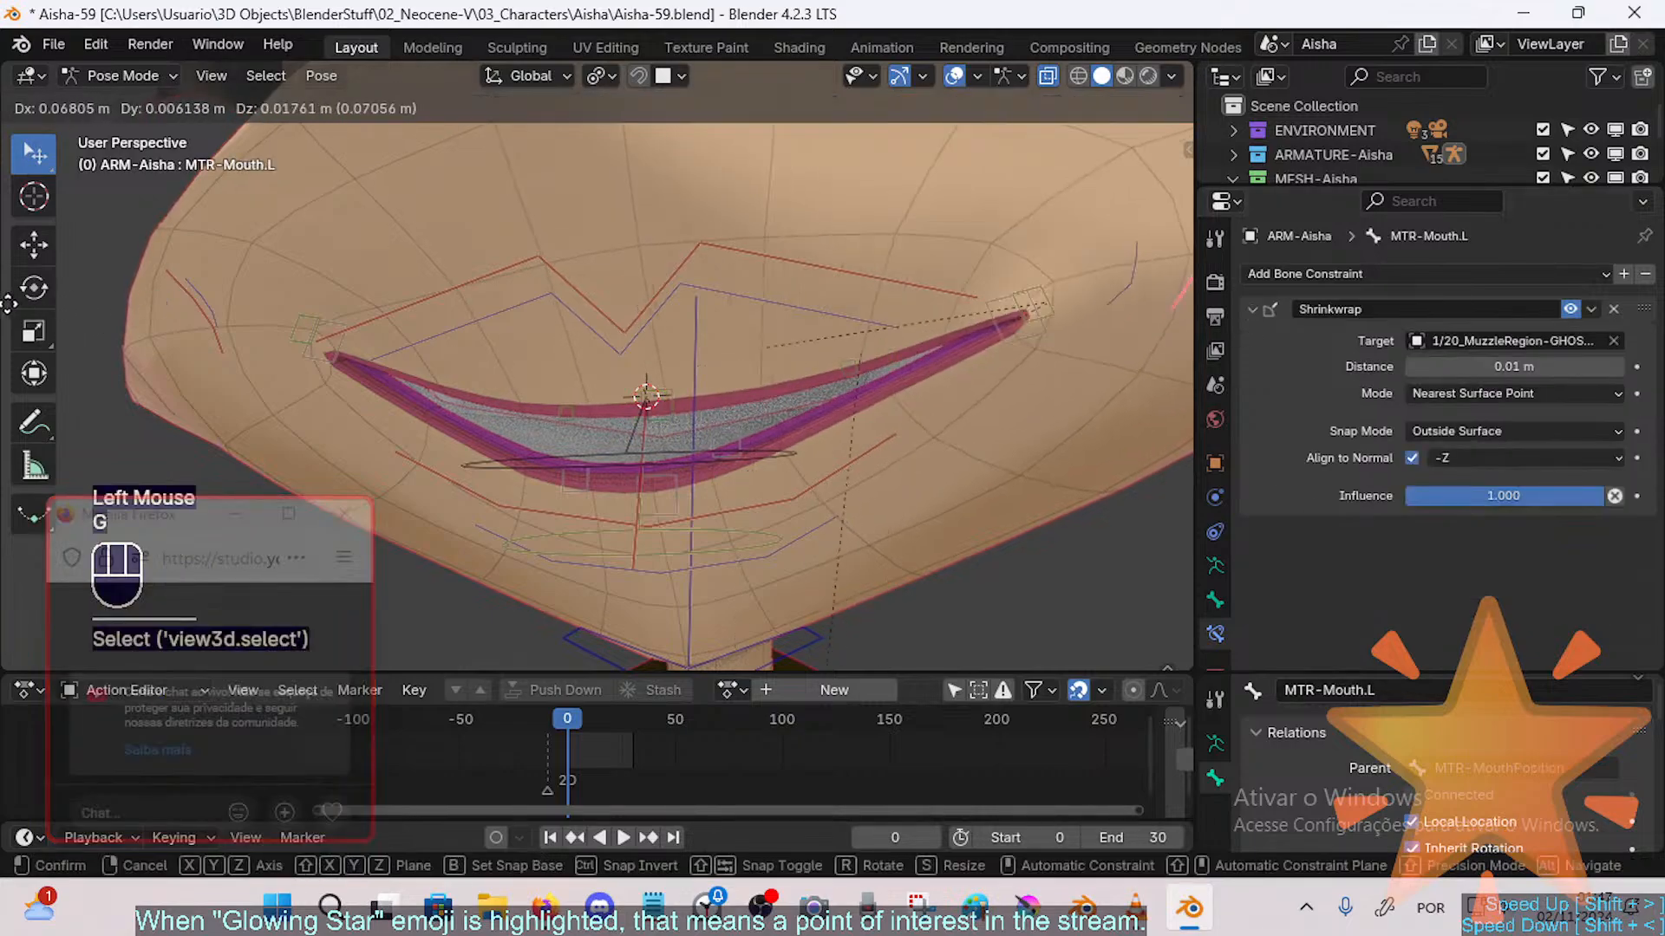
click(1184, 295)
click(1080, 293)
key(g)
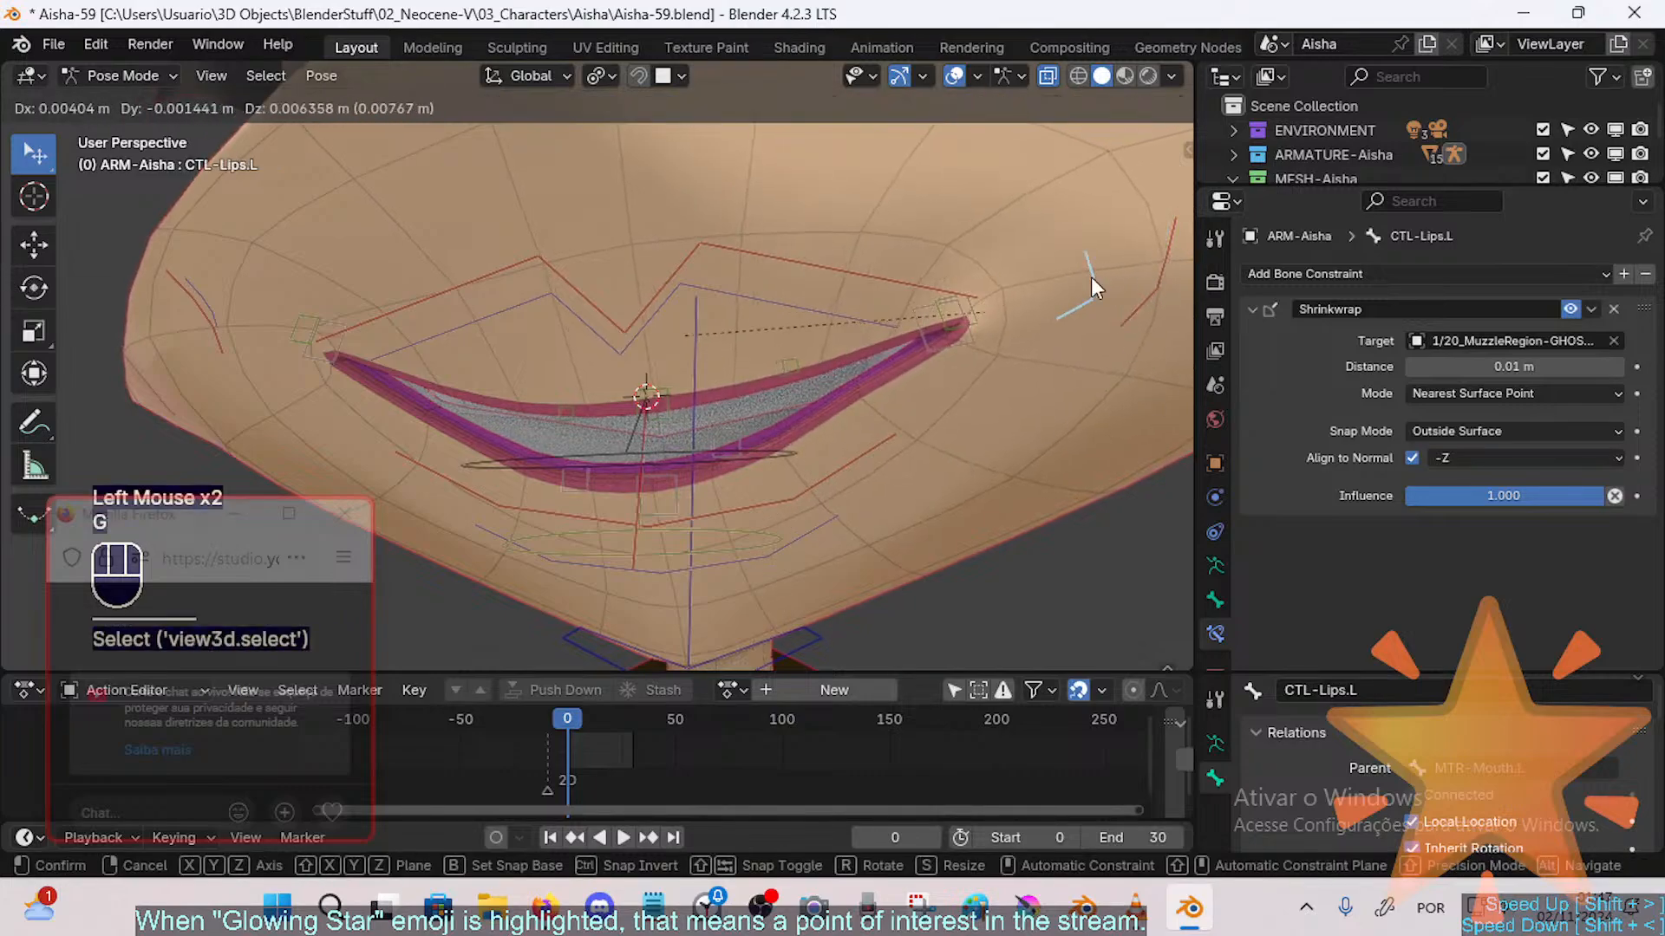
click(1074, 319)
key(g)
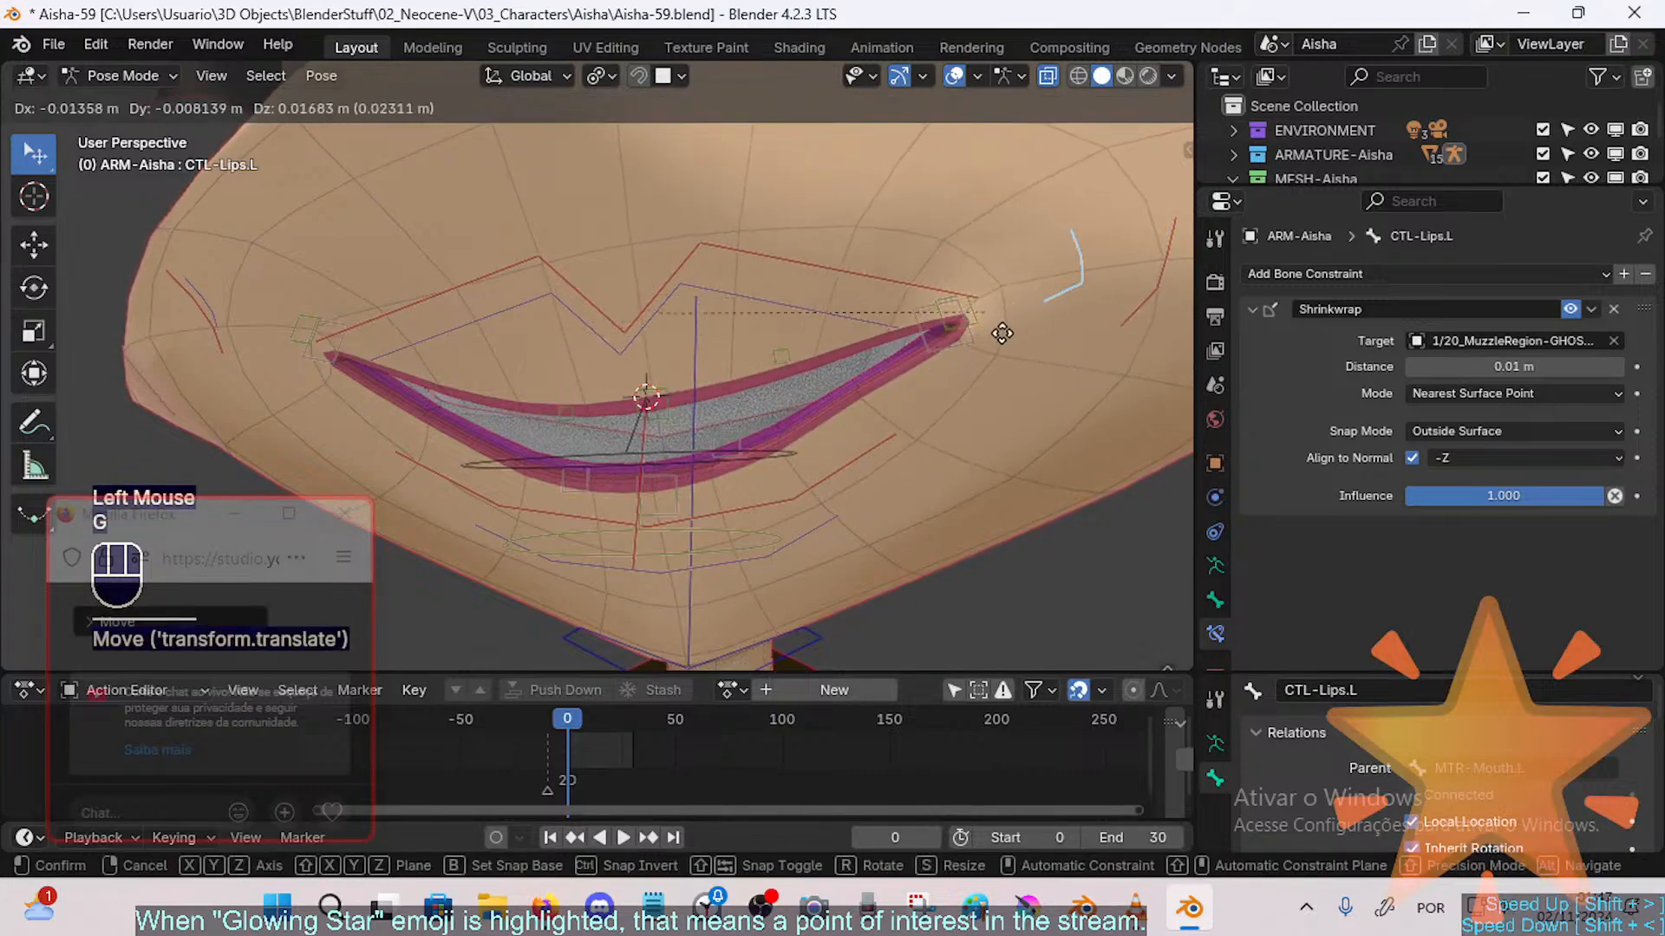
click(1003, 333)
scroll(1051, 334, down, 1)
click(1043, 314)
key(g)
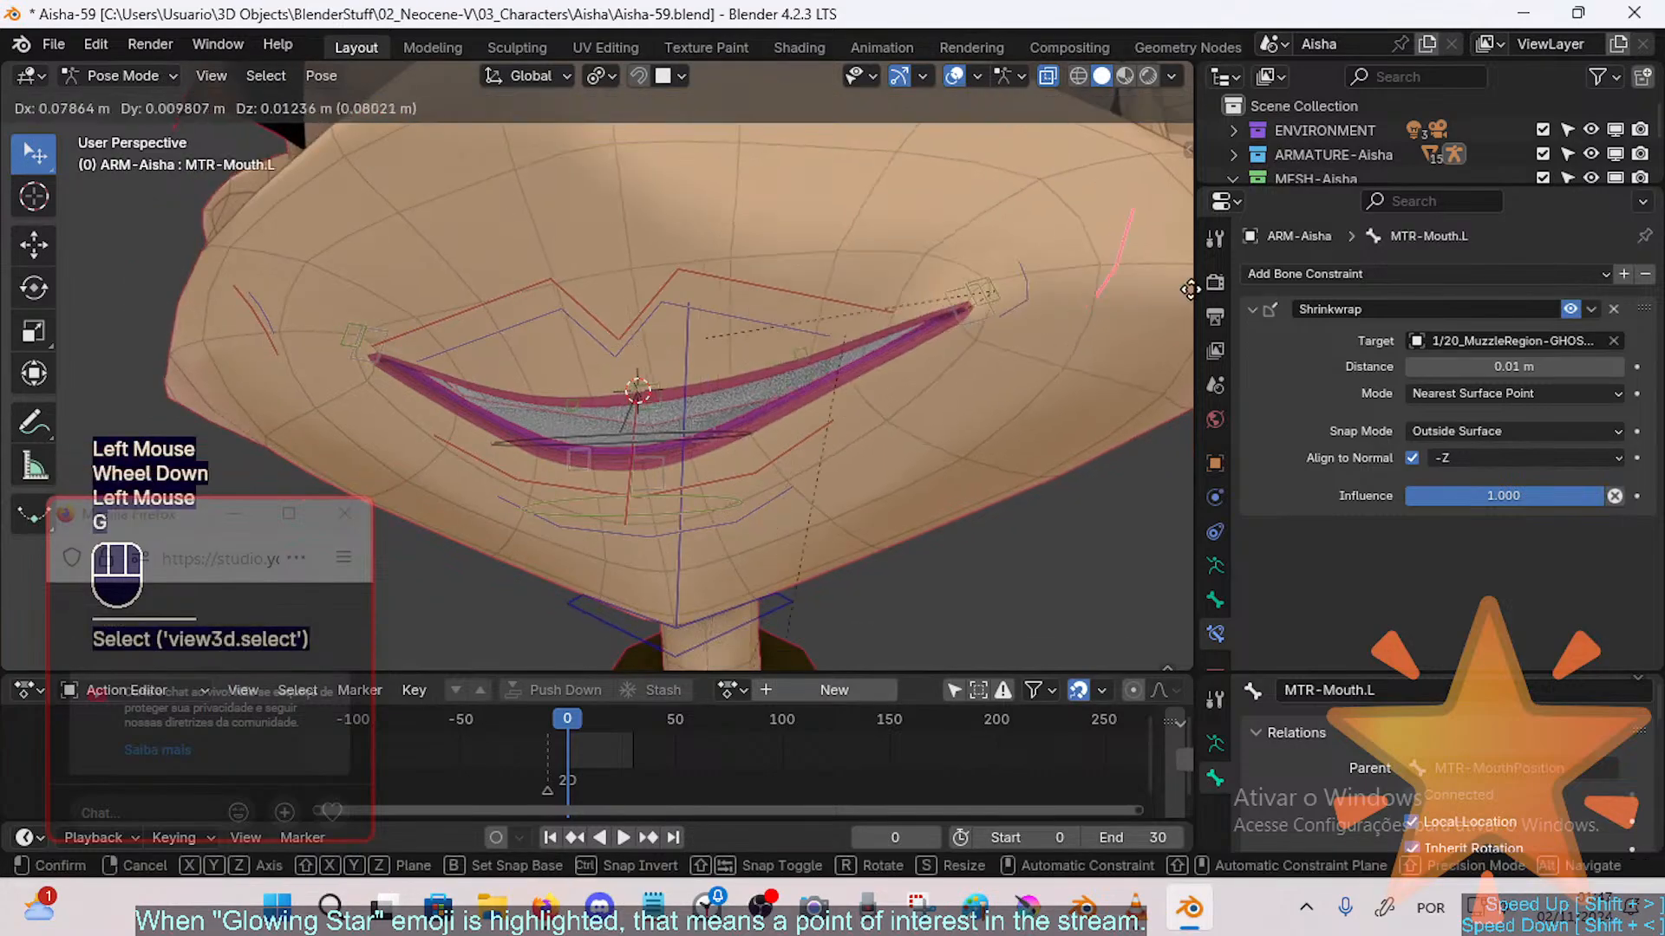
click(1113, 283)
Step: Duplicate TWK-MAP-LipTop's Copy Transforms MTR-Lip.L constraint and rename the copy Copy Transforms MTR-Lip.R
click(642, 394)
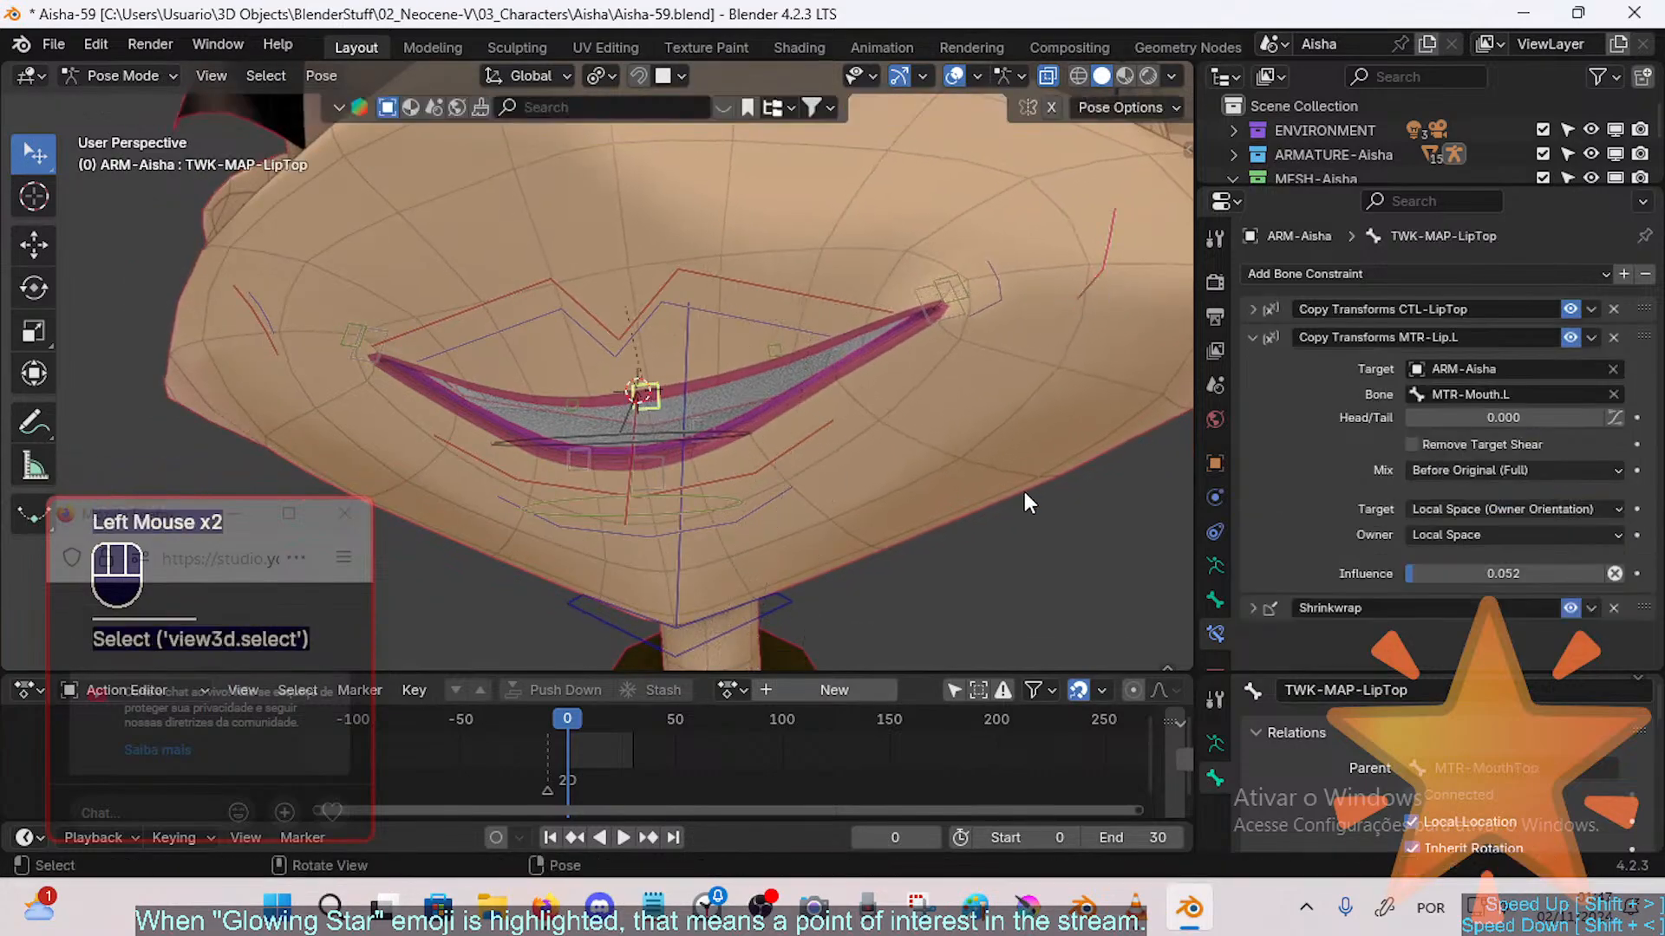
key(shift+d)
click(1254, 336)
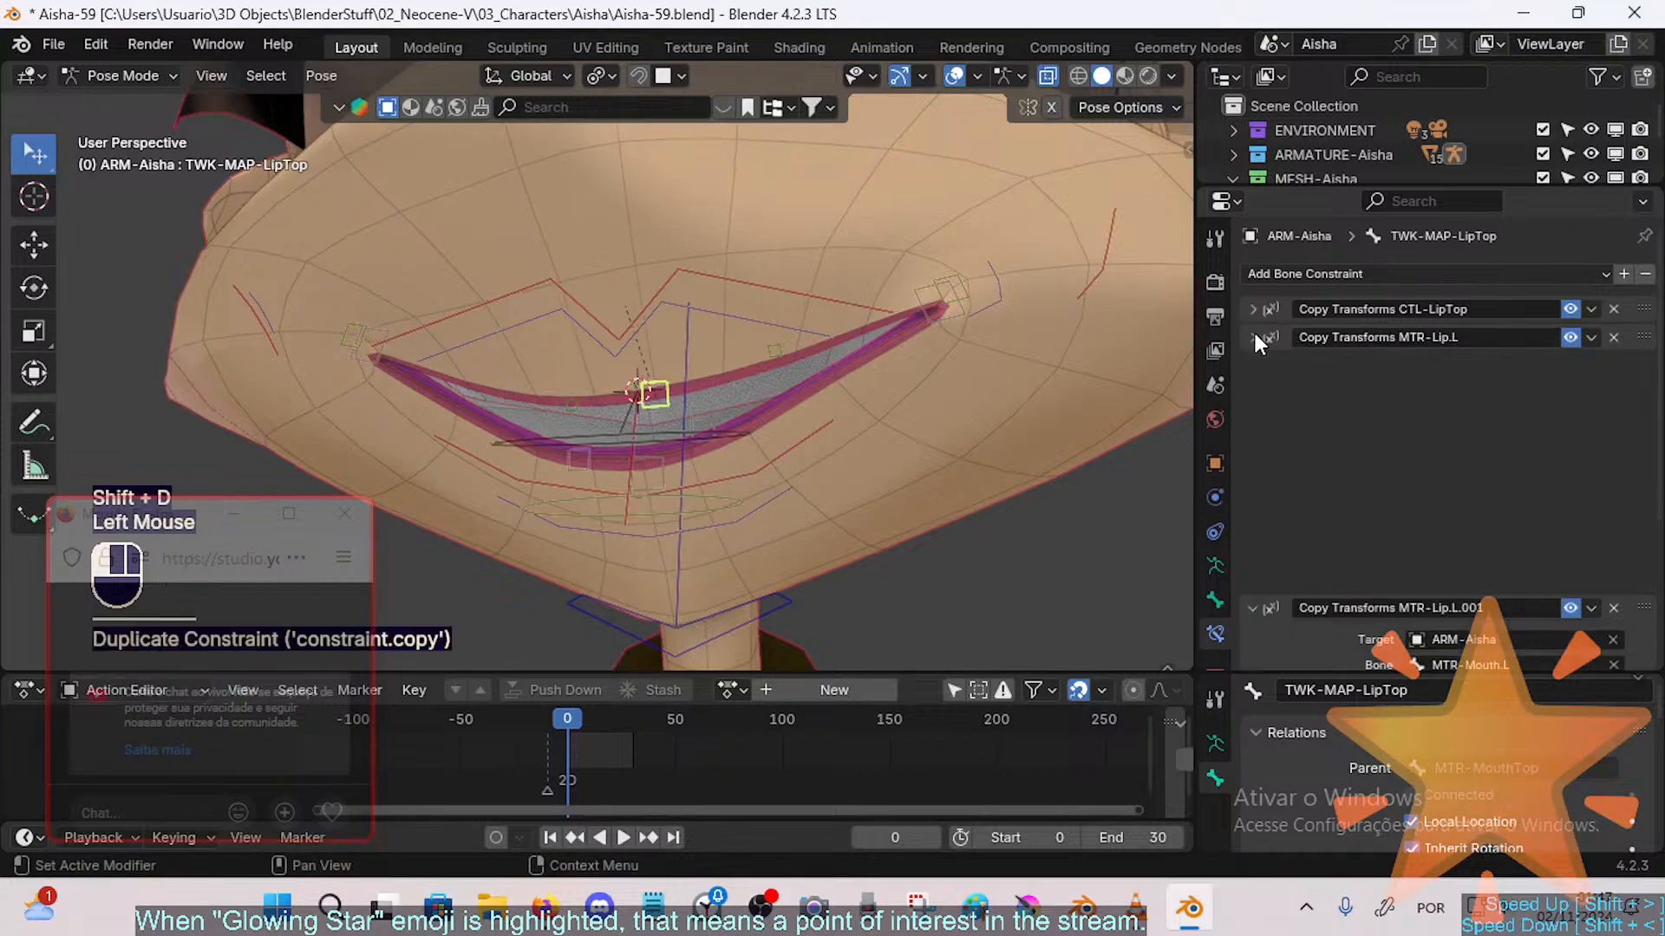
double_click(1474, 370)
click(1453, 367)
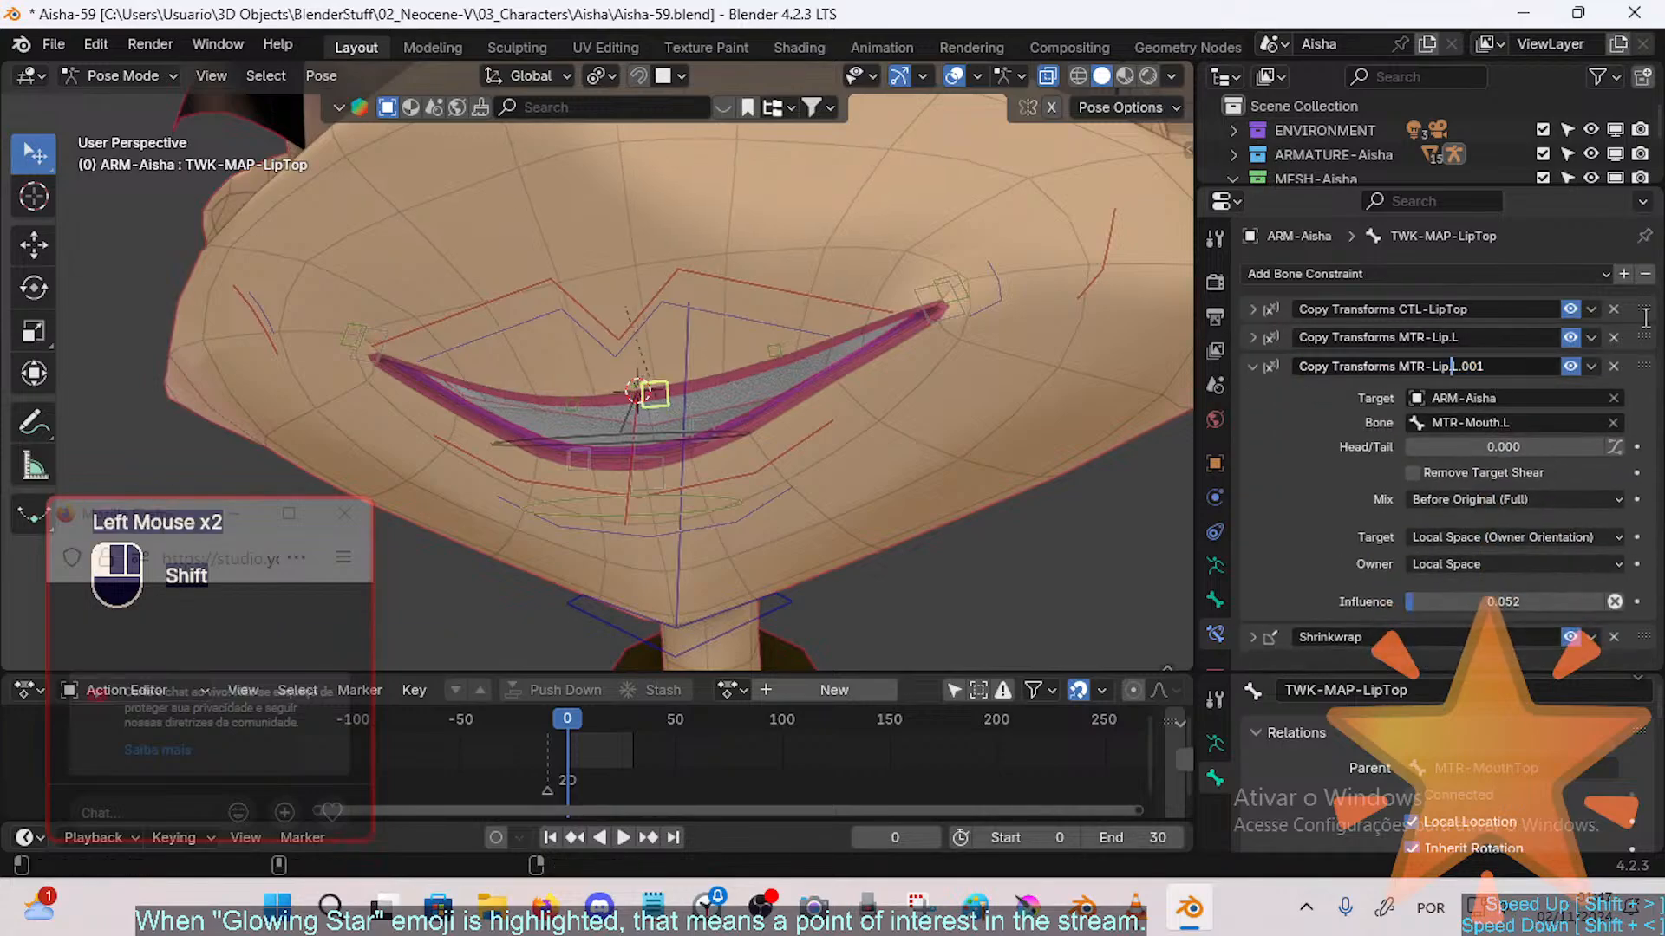
key(shift+End)
text(R)
key(Return)
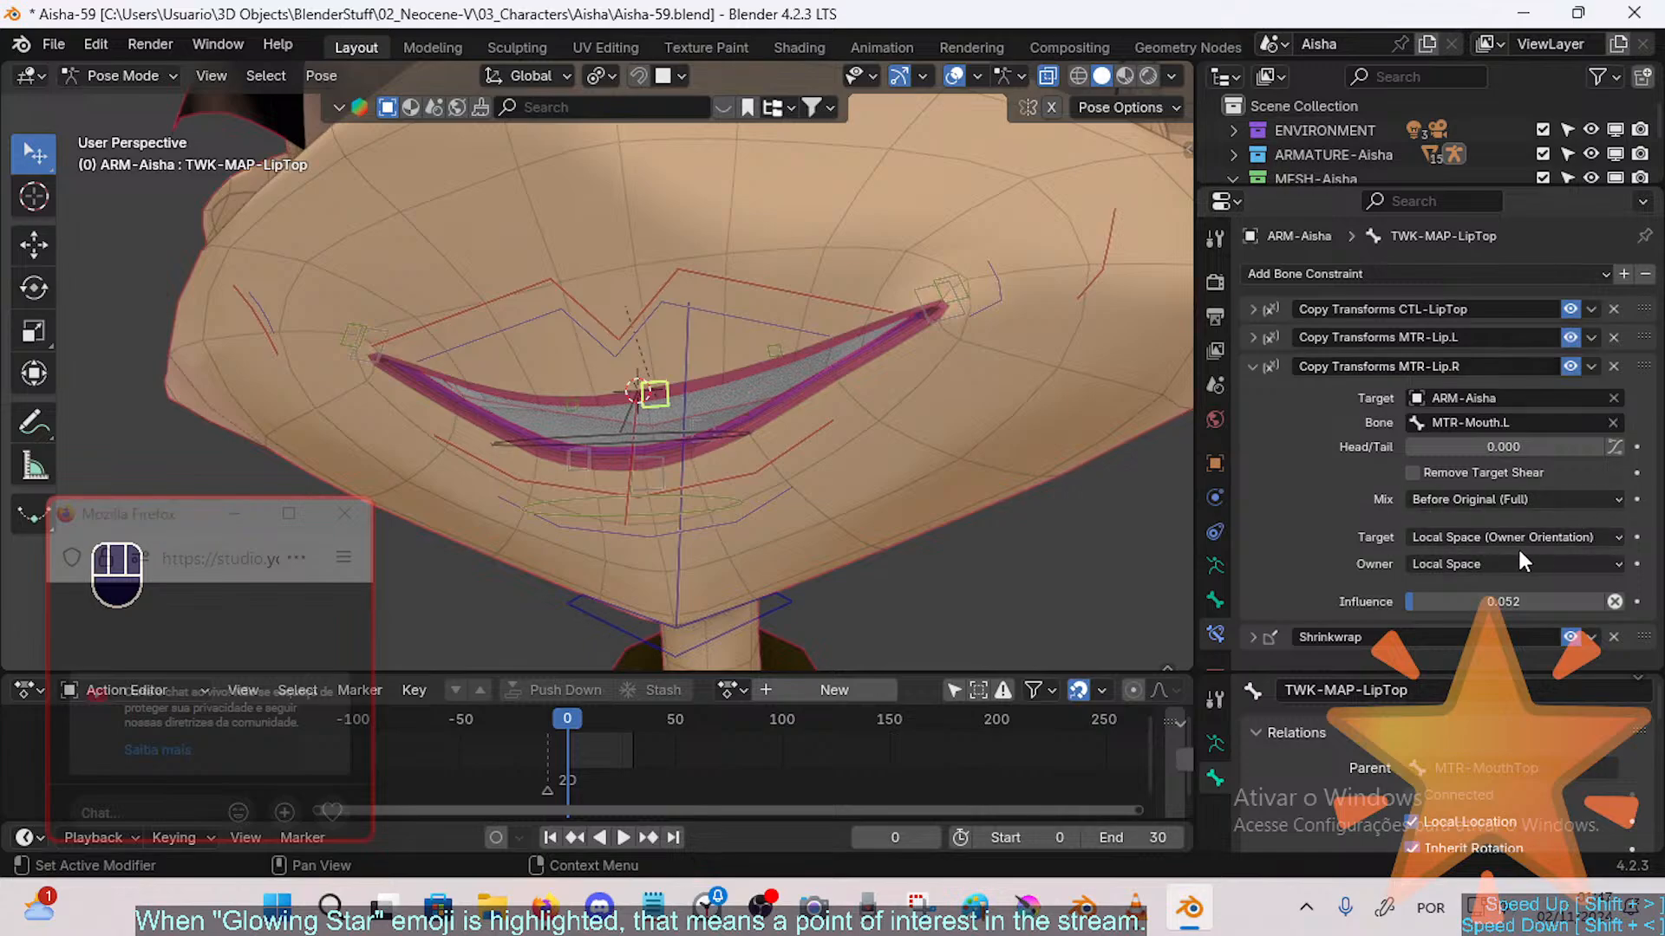
Step: Set the target bone of the Copy Transforms MTR-Lip.R constraint to MTR-Mouth.R
click(1472, 422)
click(1513, 422)
key(BackSpace)
text(R)
key(Return)
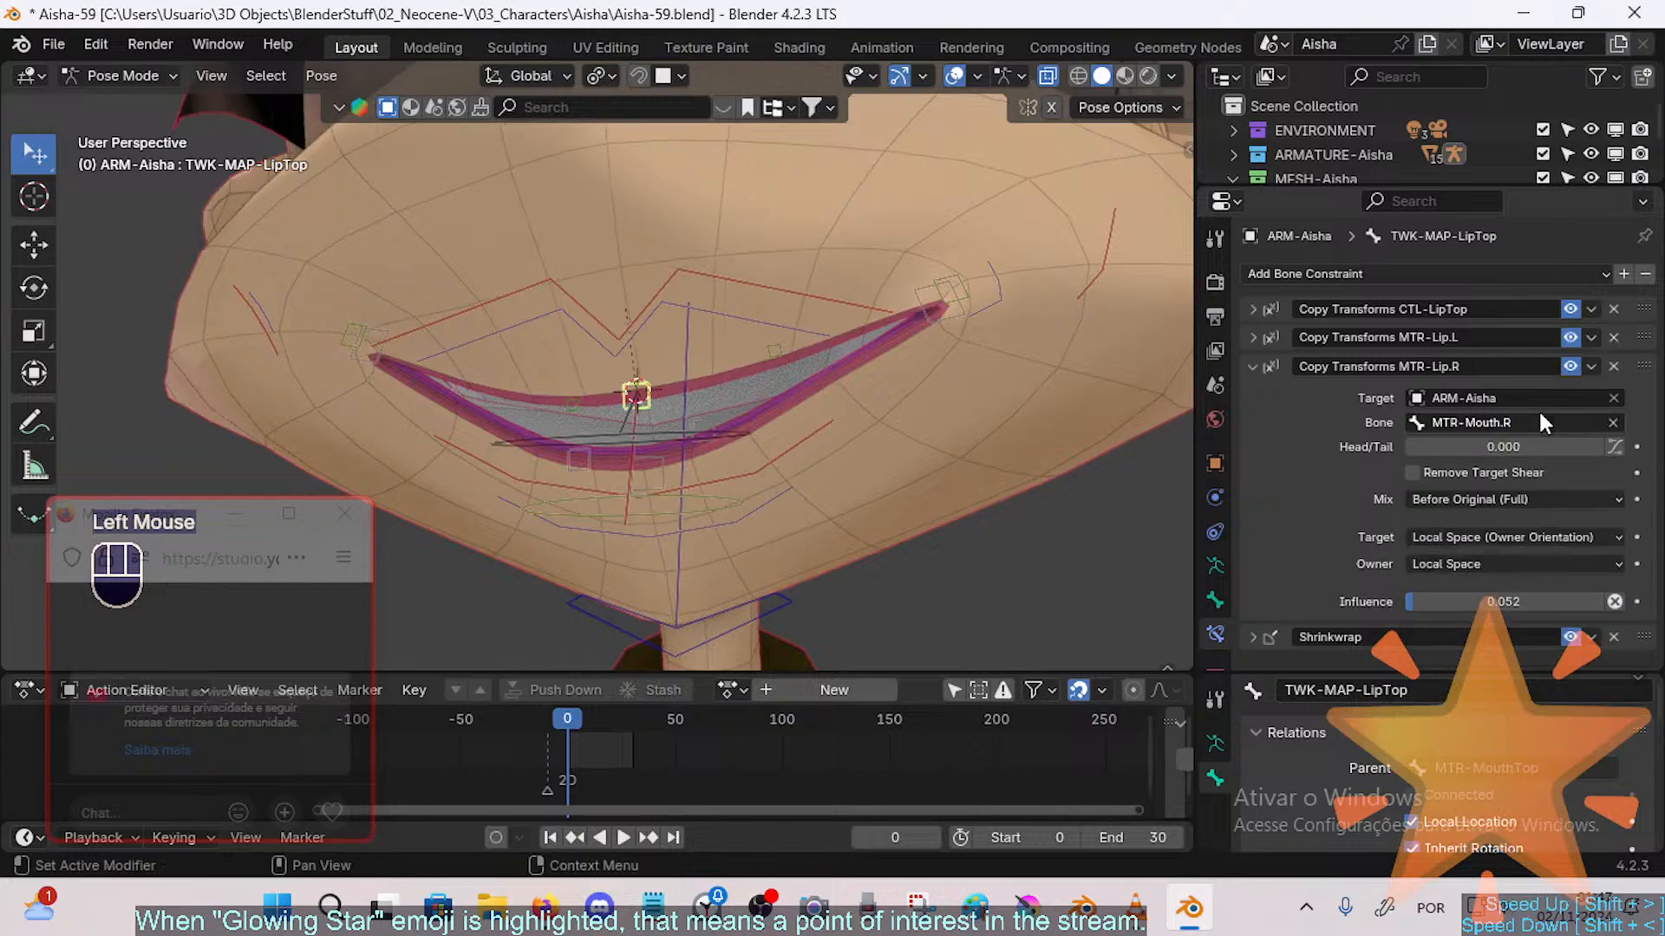
Step: Test-move MTR-Mouth.R several times and MTR-Mouth.L once to examine how the upper lip follows both mouth corners
double_click(270, 347)
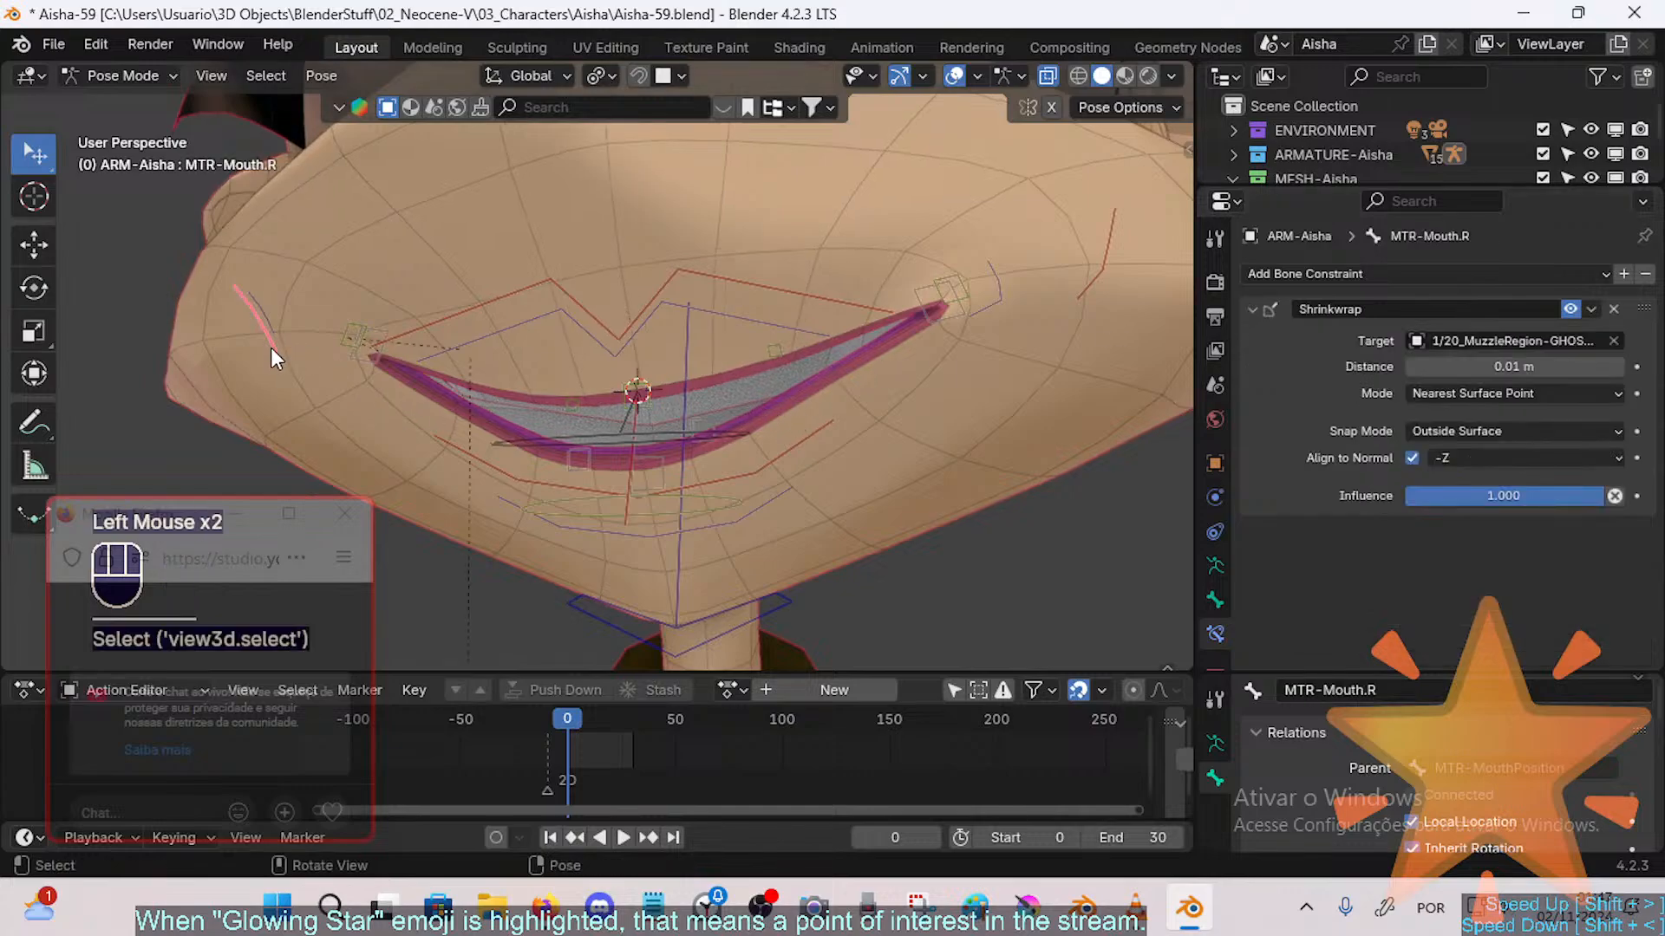
key(g)
click(334, 375)
mouse_move(333, 374)
middle_down()
mouse_move(351, 386)
mouse_move(305, 377)
middle_up()
key(g)
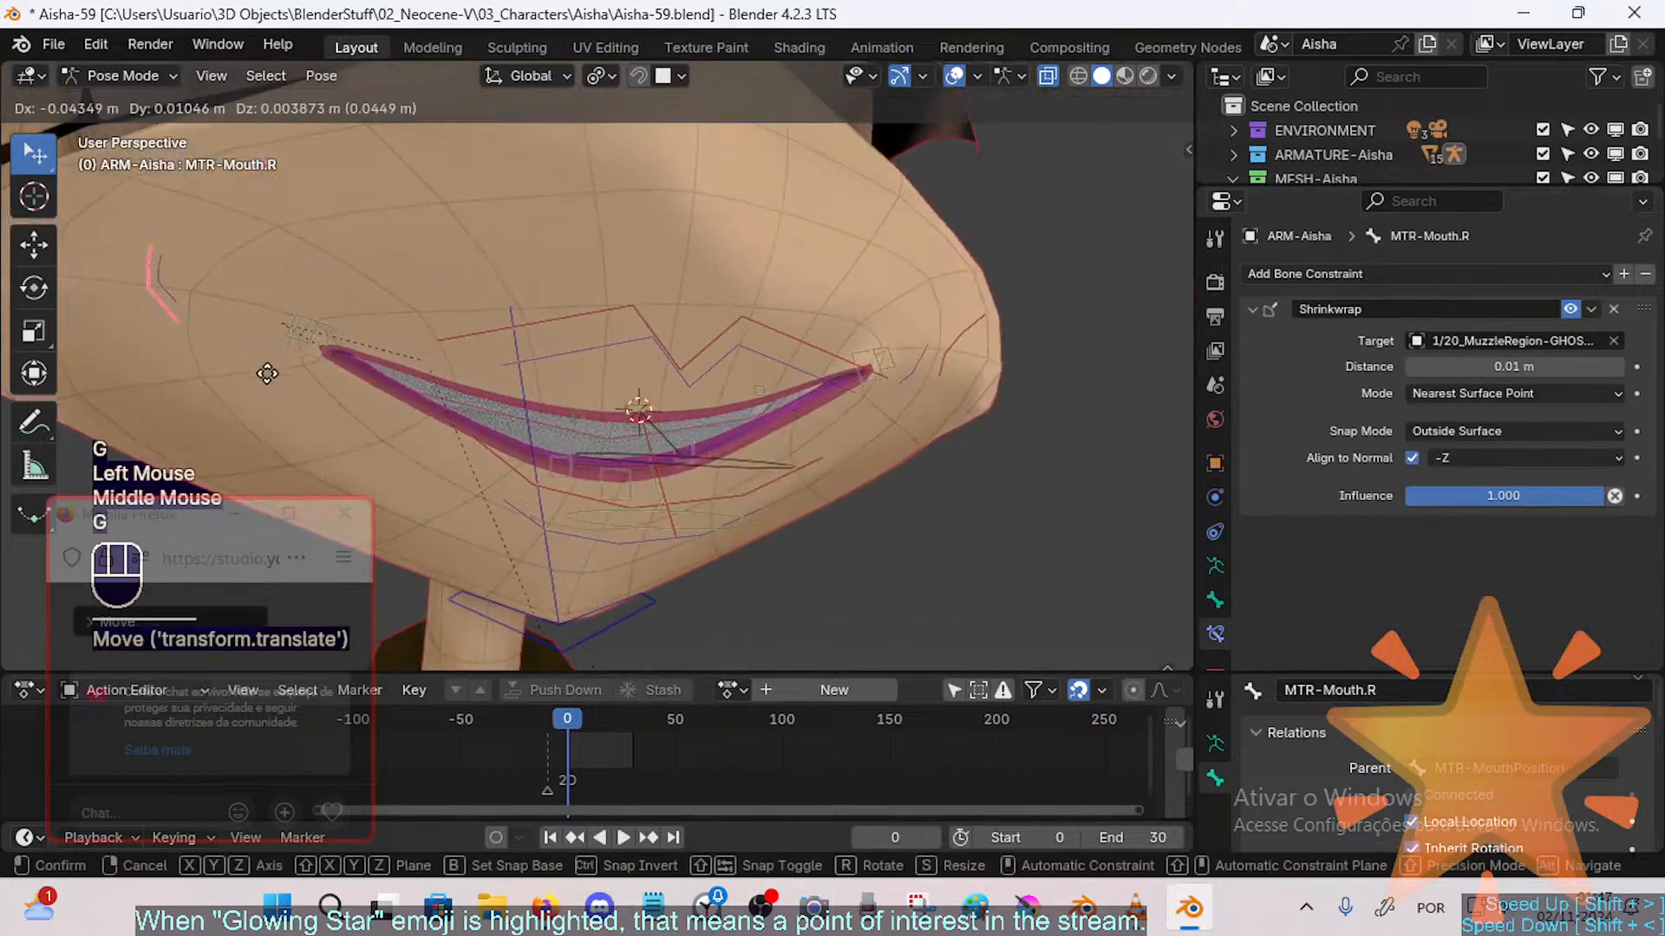
click(229, 367)
middle_drag(519, 366, 581, 375)
key(g)
click(515, 381)
double_click(1068, 300)
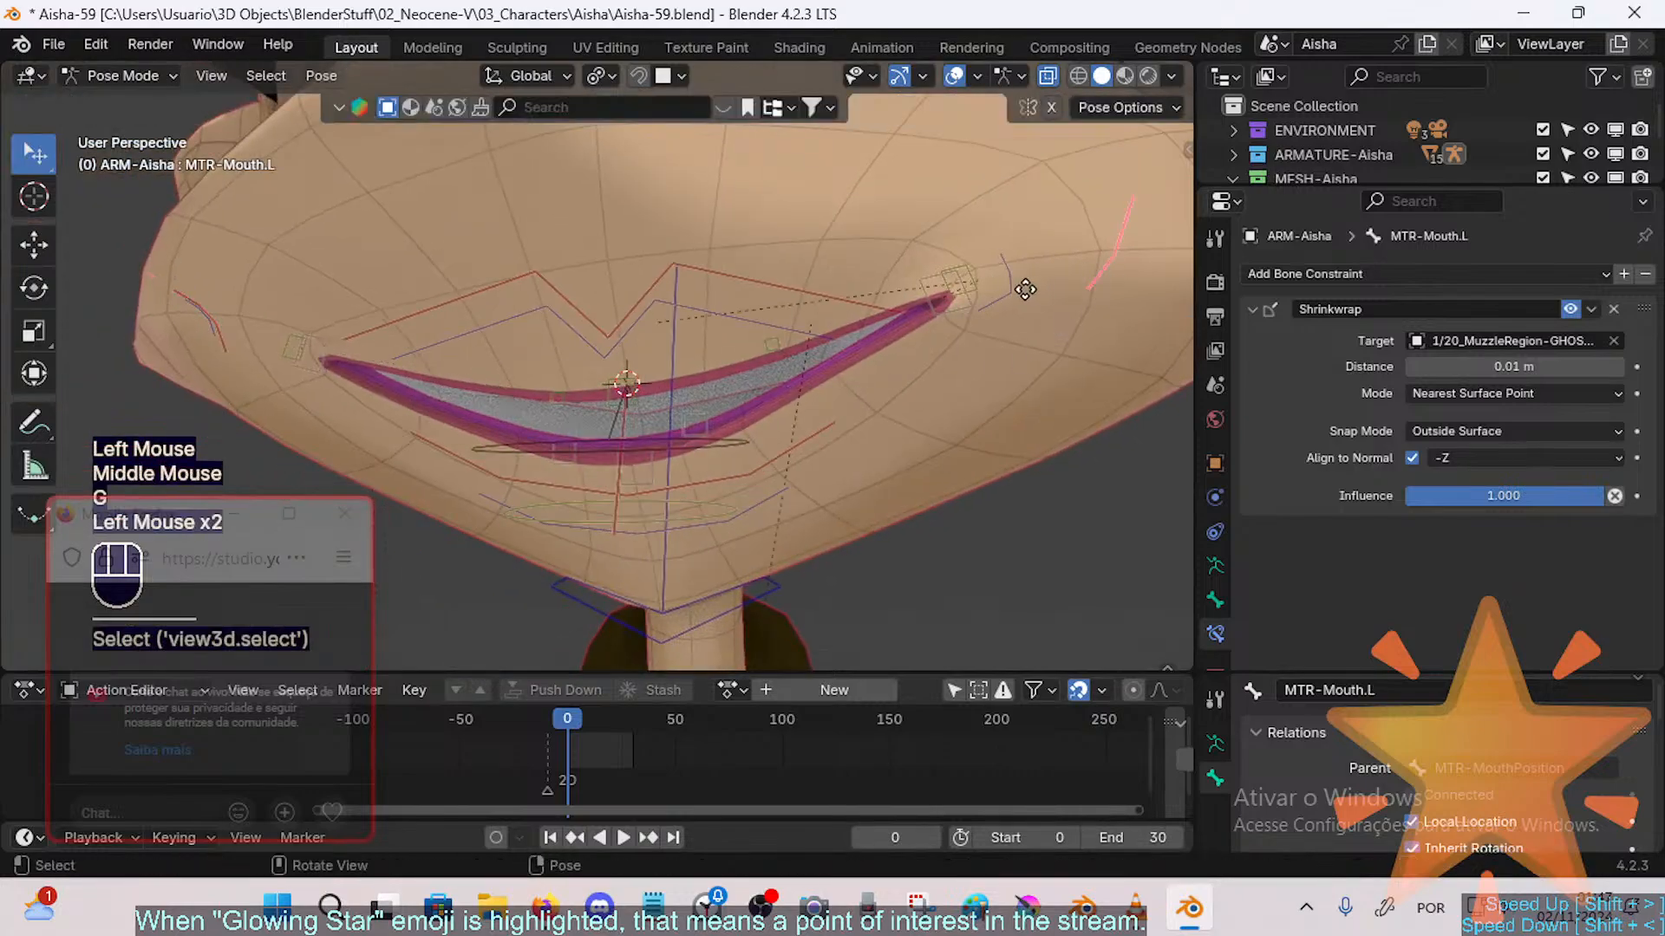
key(g)
click(1007, 319)
Step: Clear the pose transforms of all visible bones in the face rig
middle_drag(1008, 319, 808, 367)
key(a)
key(alt+q)
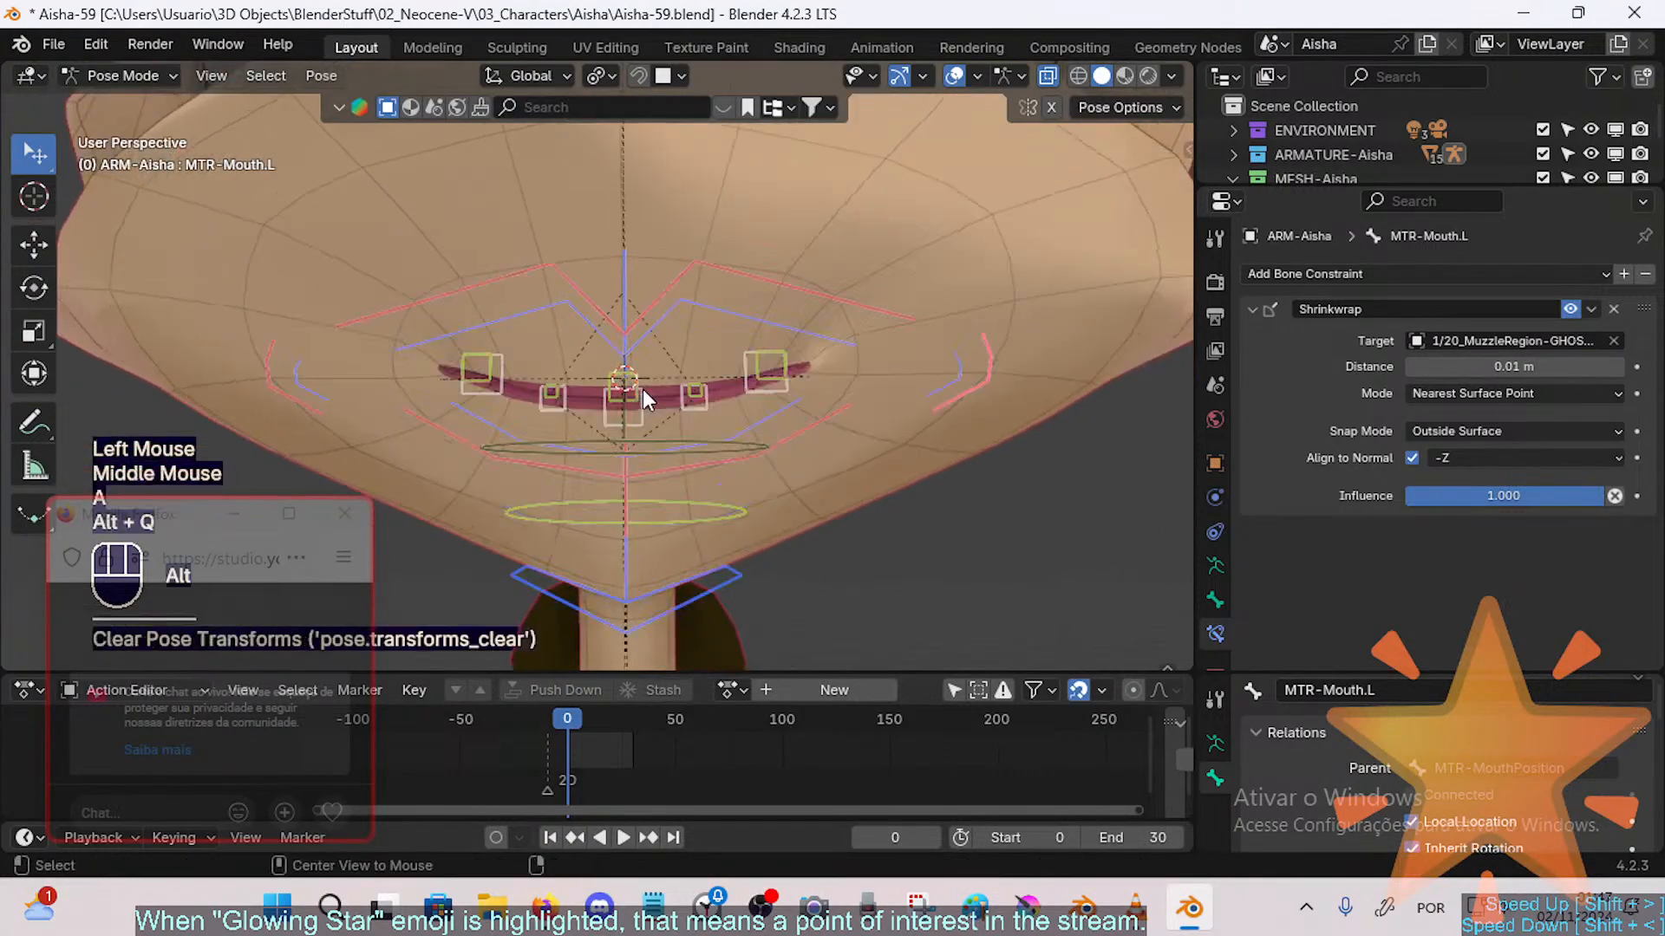
key(alt+q)
double_click(631, 390)
key(ctrl+Tab)
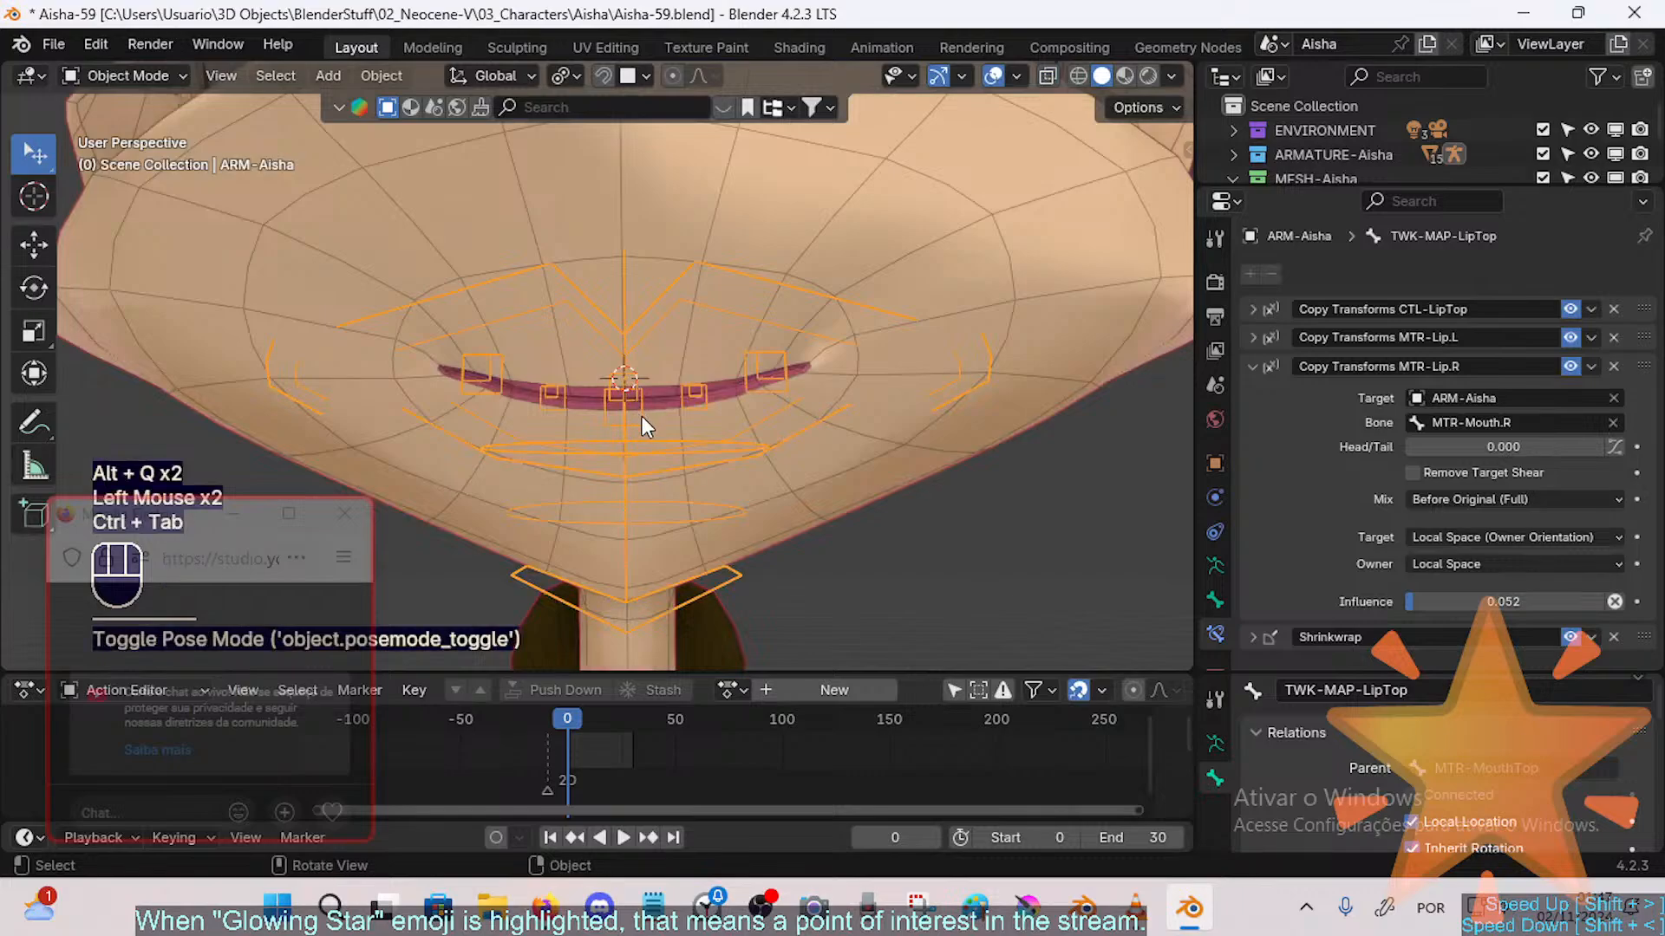
click(642, 415)
scroll(642, 414, up, 1)
click(643, 431)
key(ctrl+Tab)
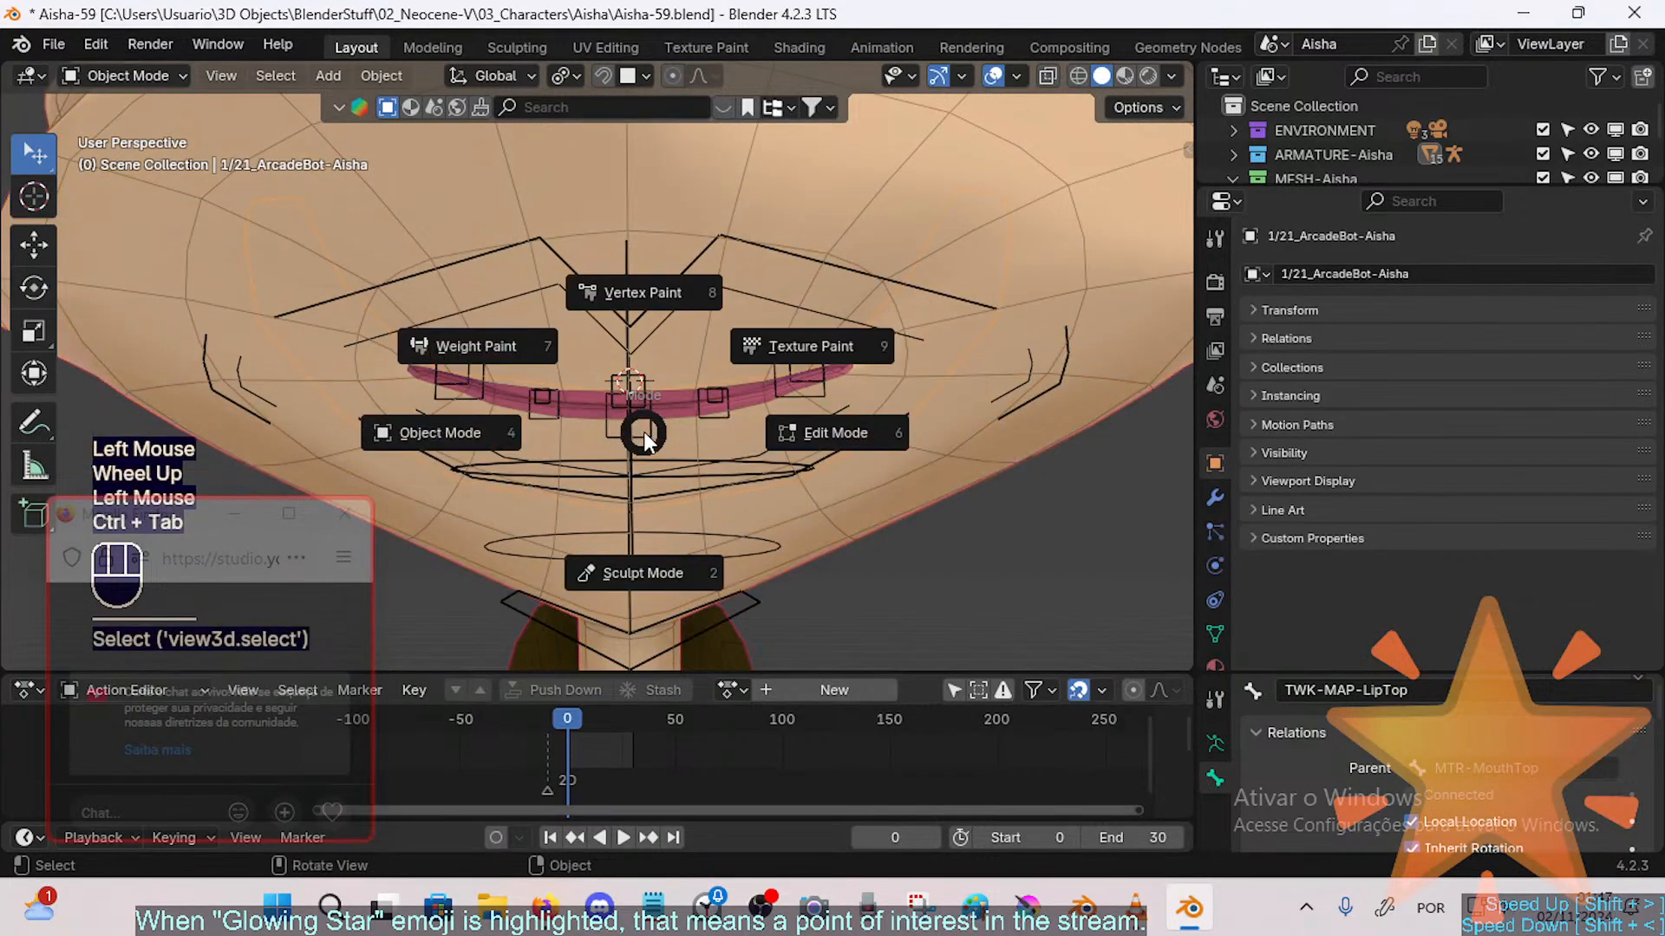
click(643, 431)
key(ctrl+Tab)
Step: Copy the Copy Transforms MTR-Lip.L and MTR-Lip.R constraints from TWK-MAP-LipTop to TWK-MAP-LipBot
click(647, 427)
shift+click(641, 382)
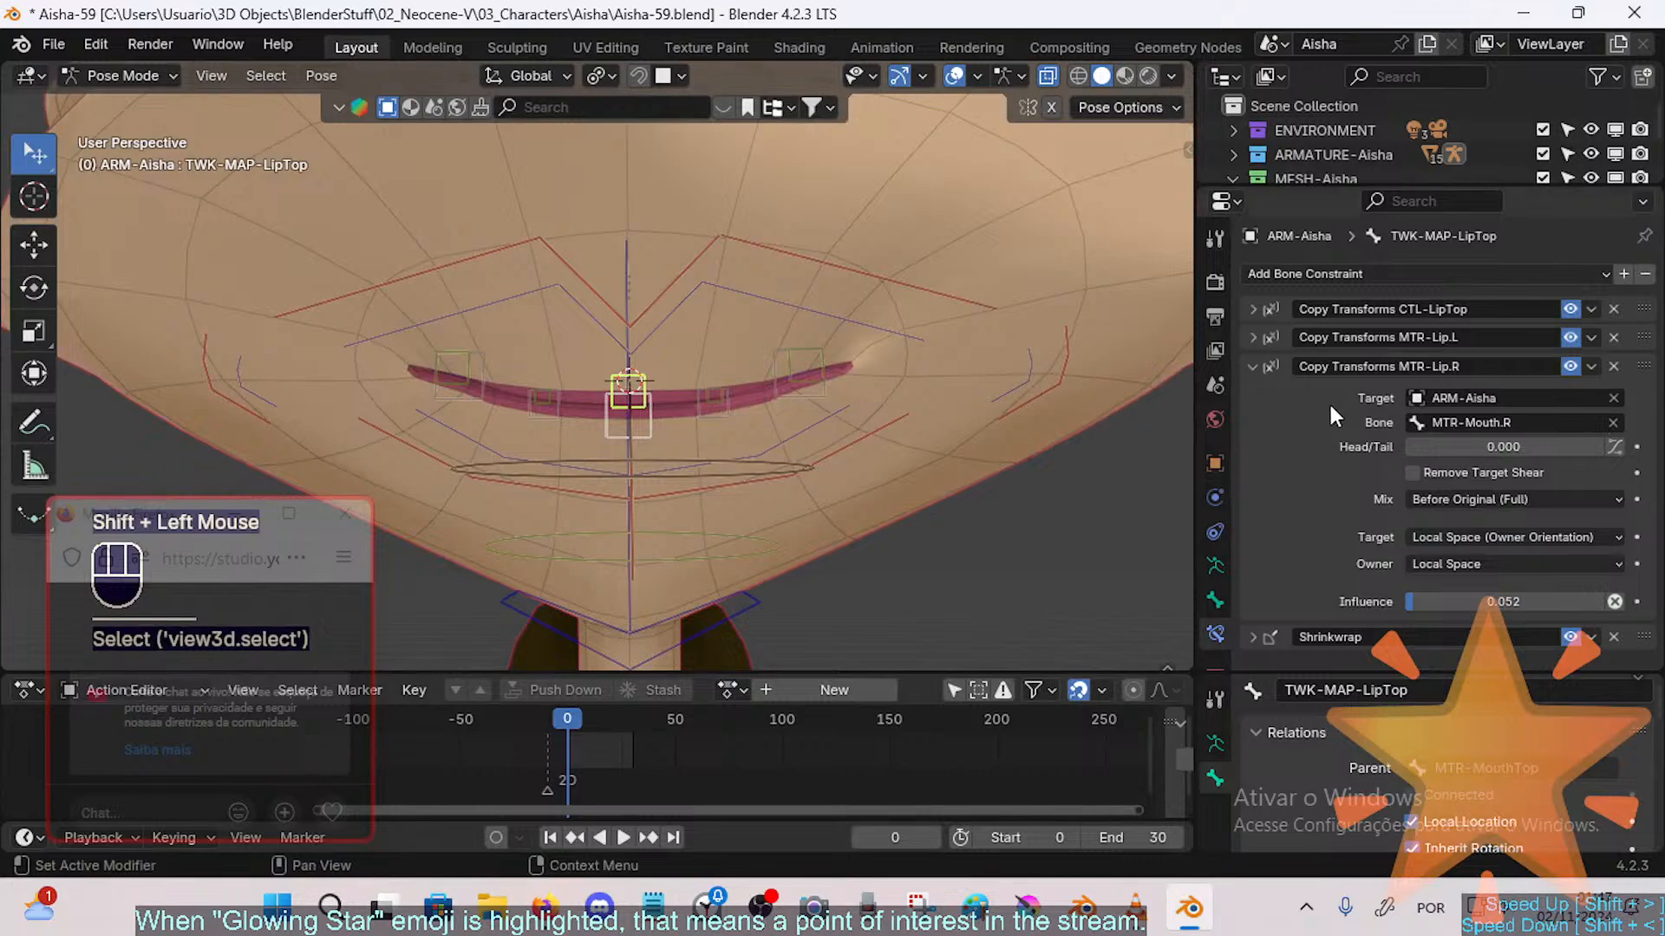
key(ctrl+c)
click(659, 411)
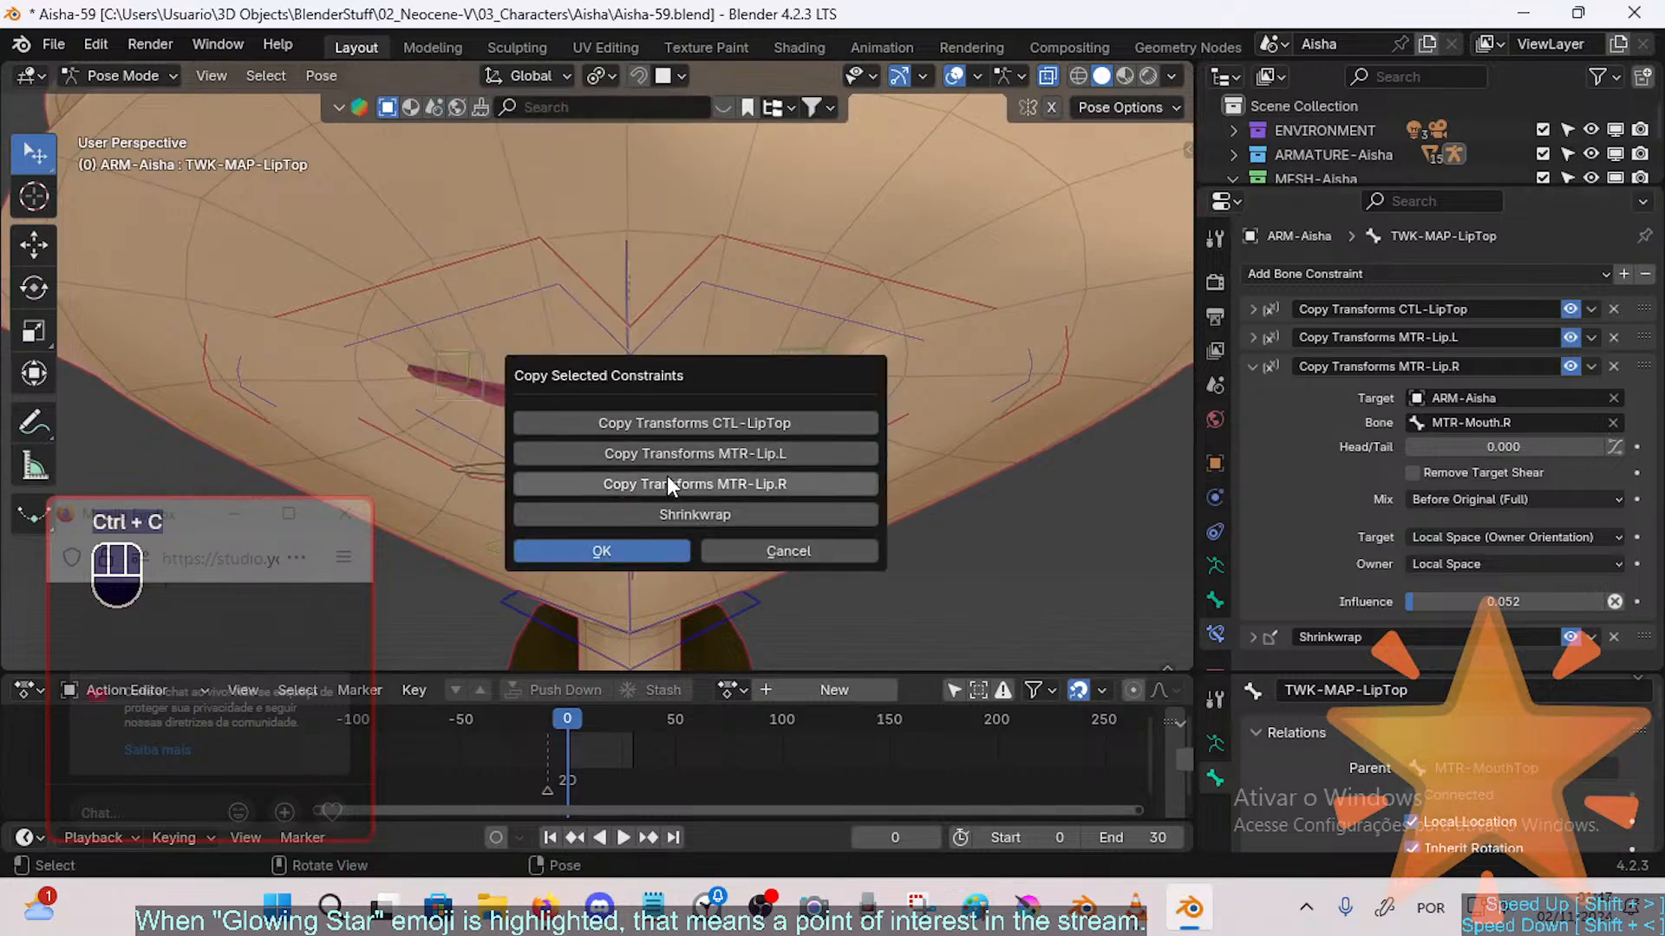
click(672, 454)
click(678, 484)
click(652, 555)
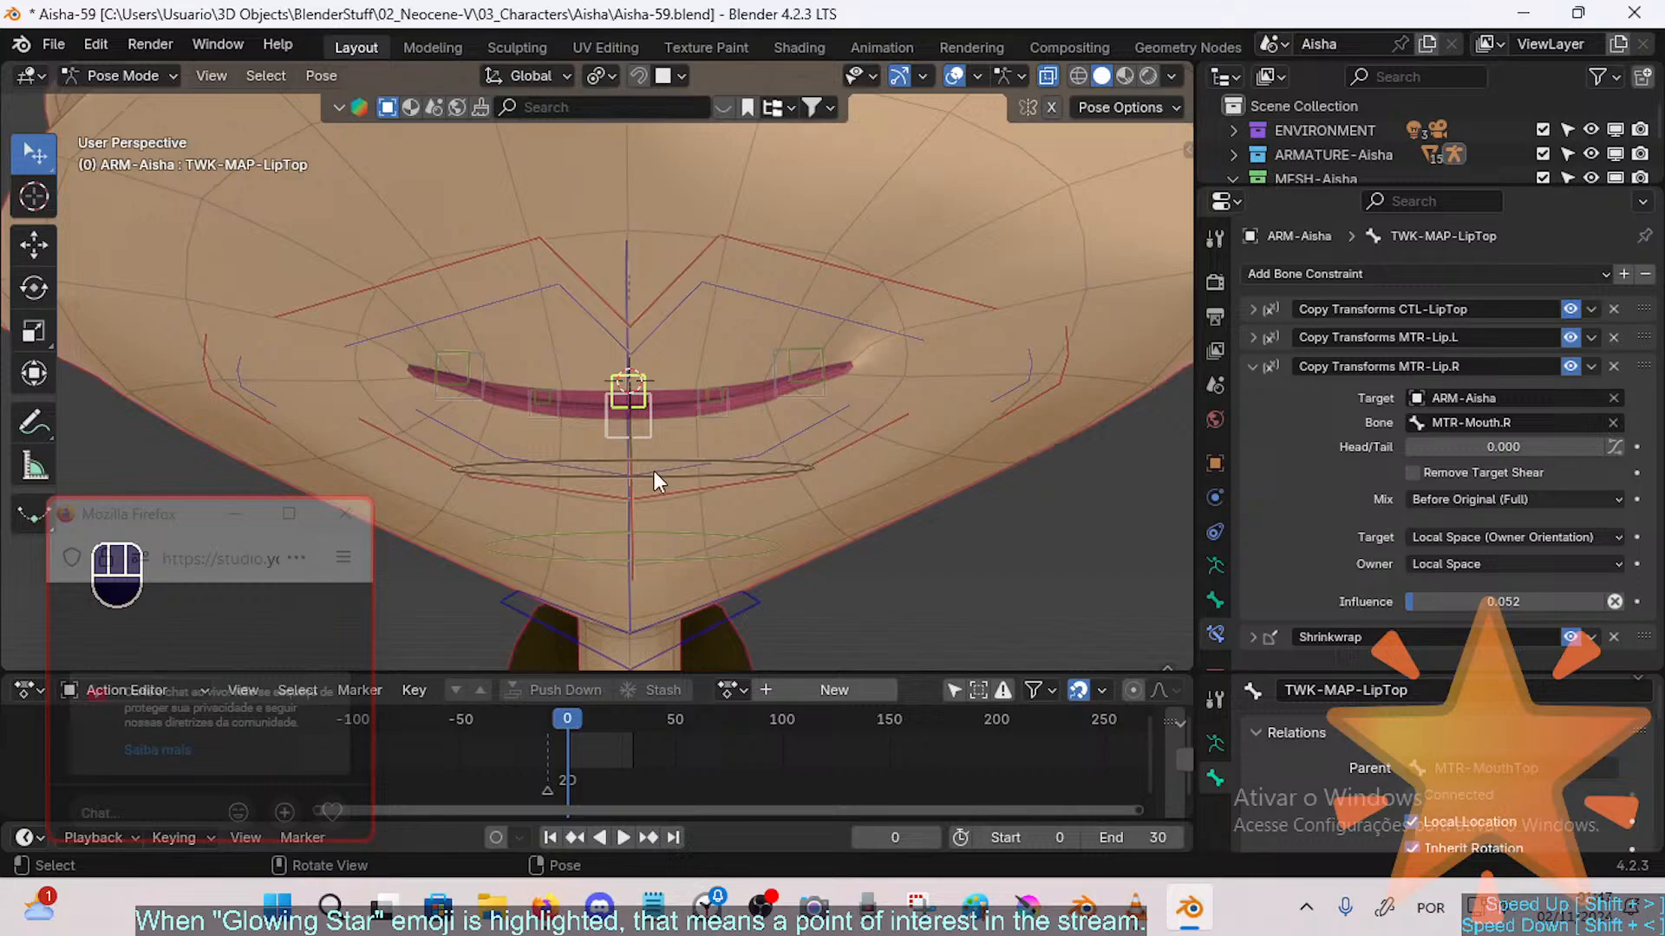
Step: Move TWK-MAP-LipBot's Shrinkwrap constraint to the end of the stack, below Copy Transforms MTR-Lip.R
click(1057, 366)
double_click(633, 425)
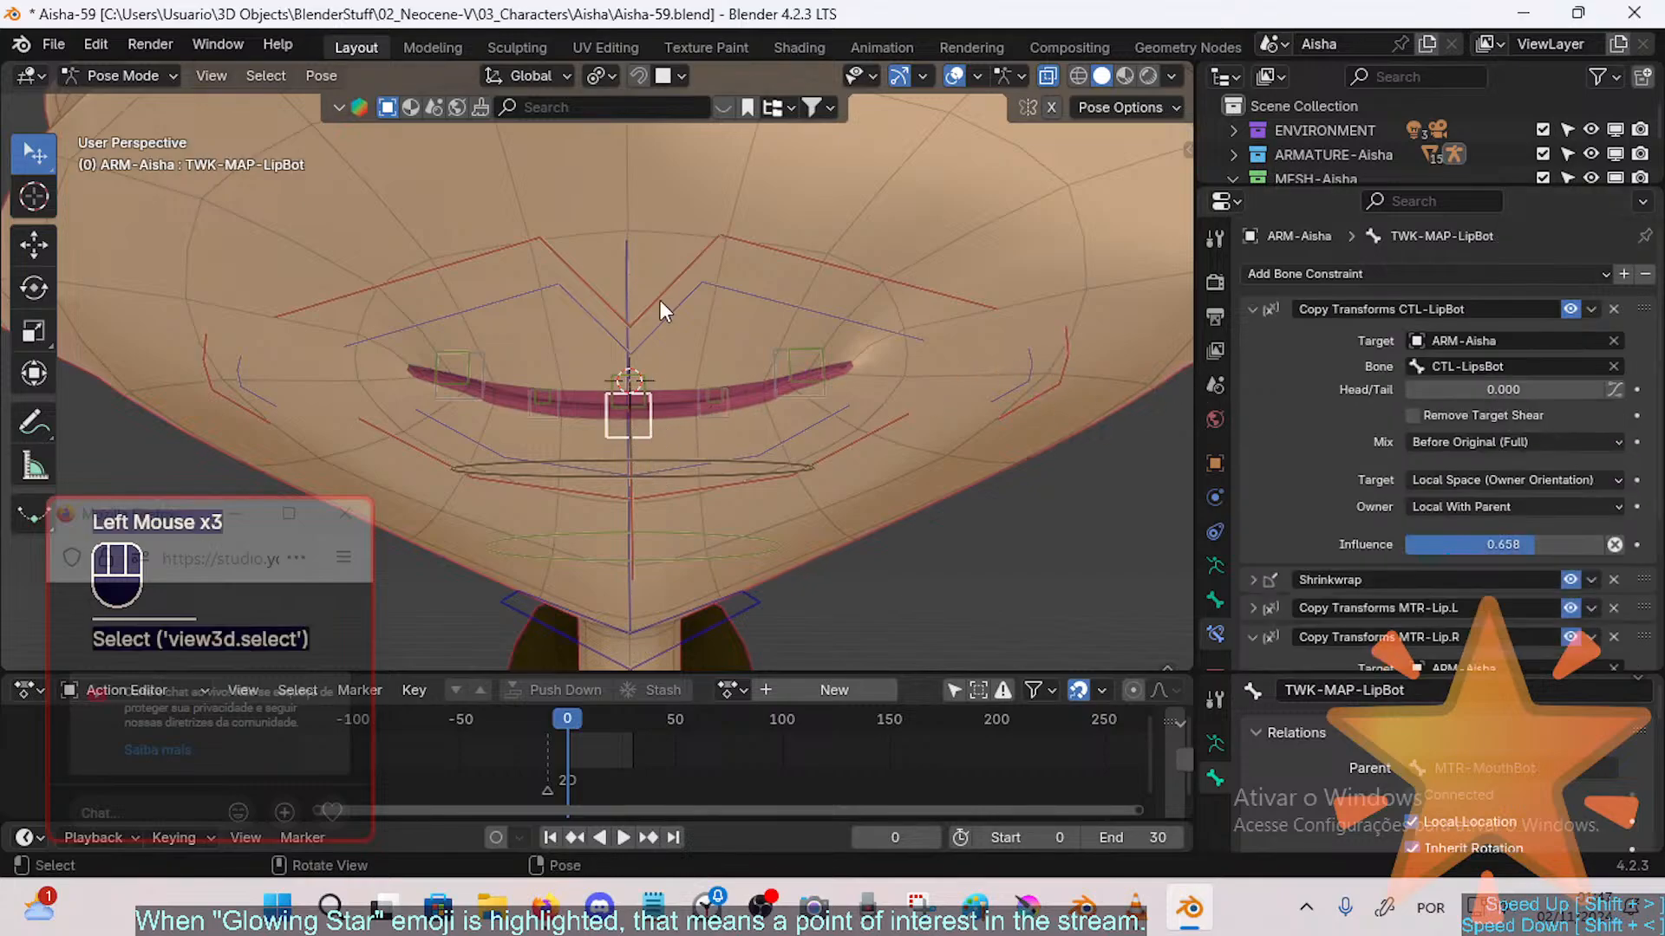
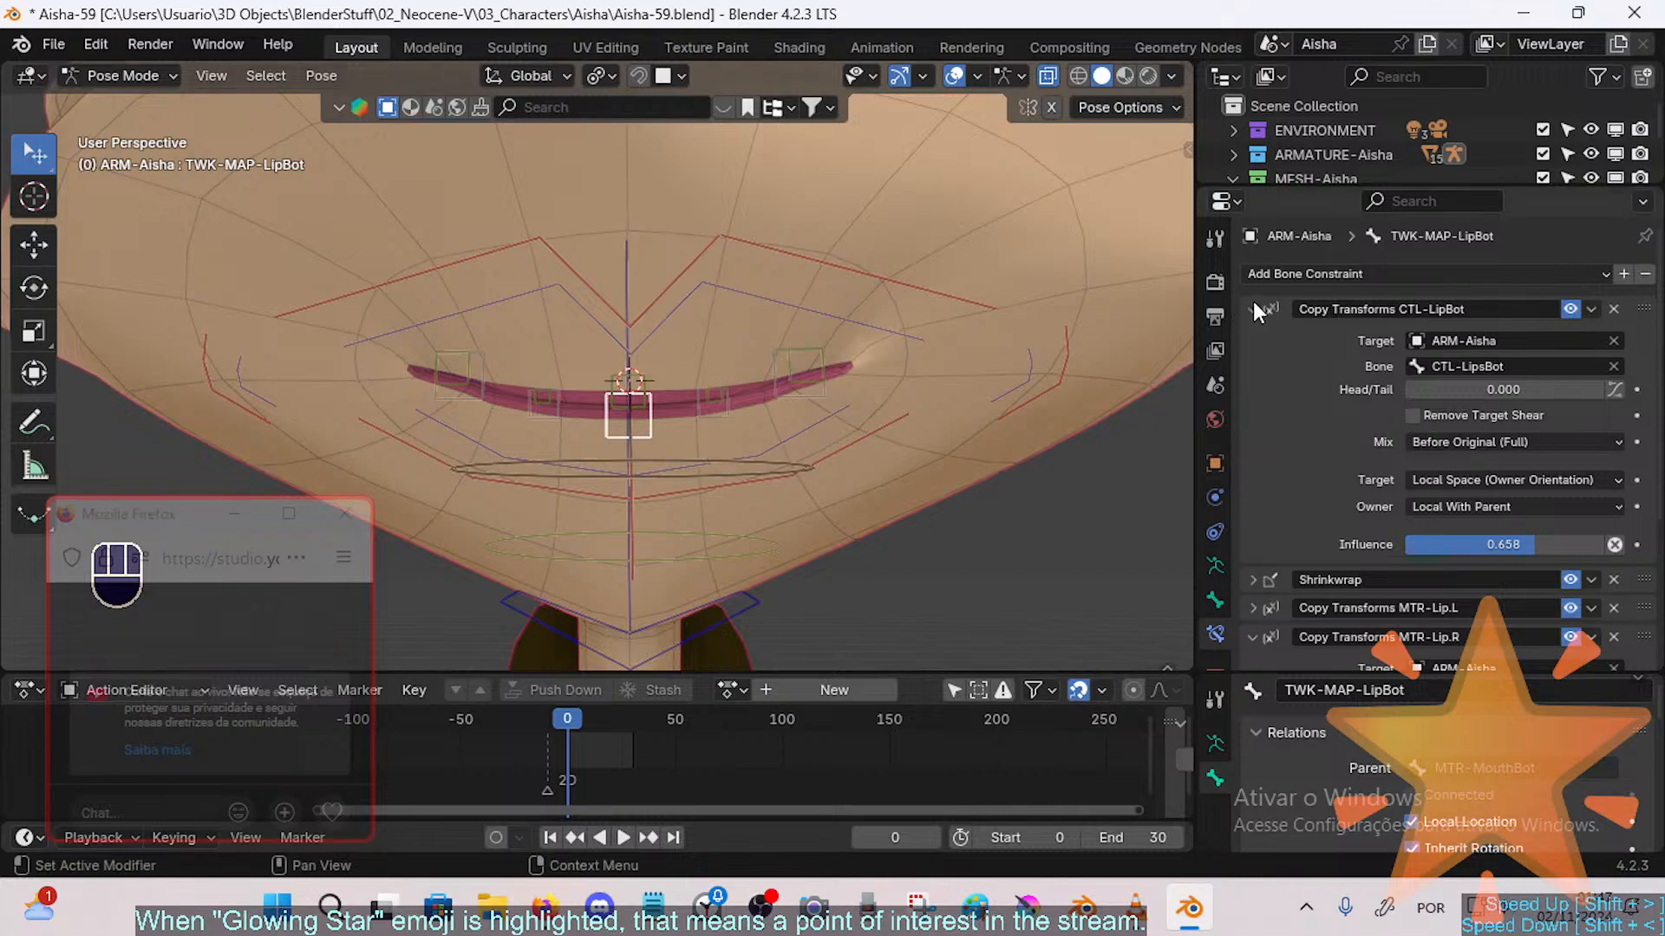
scroll(1643, 594, down, 5)
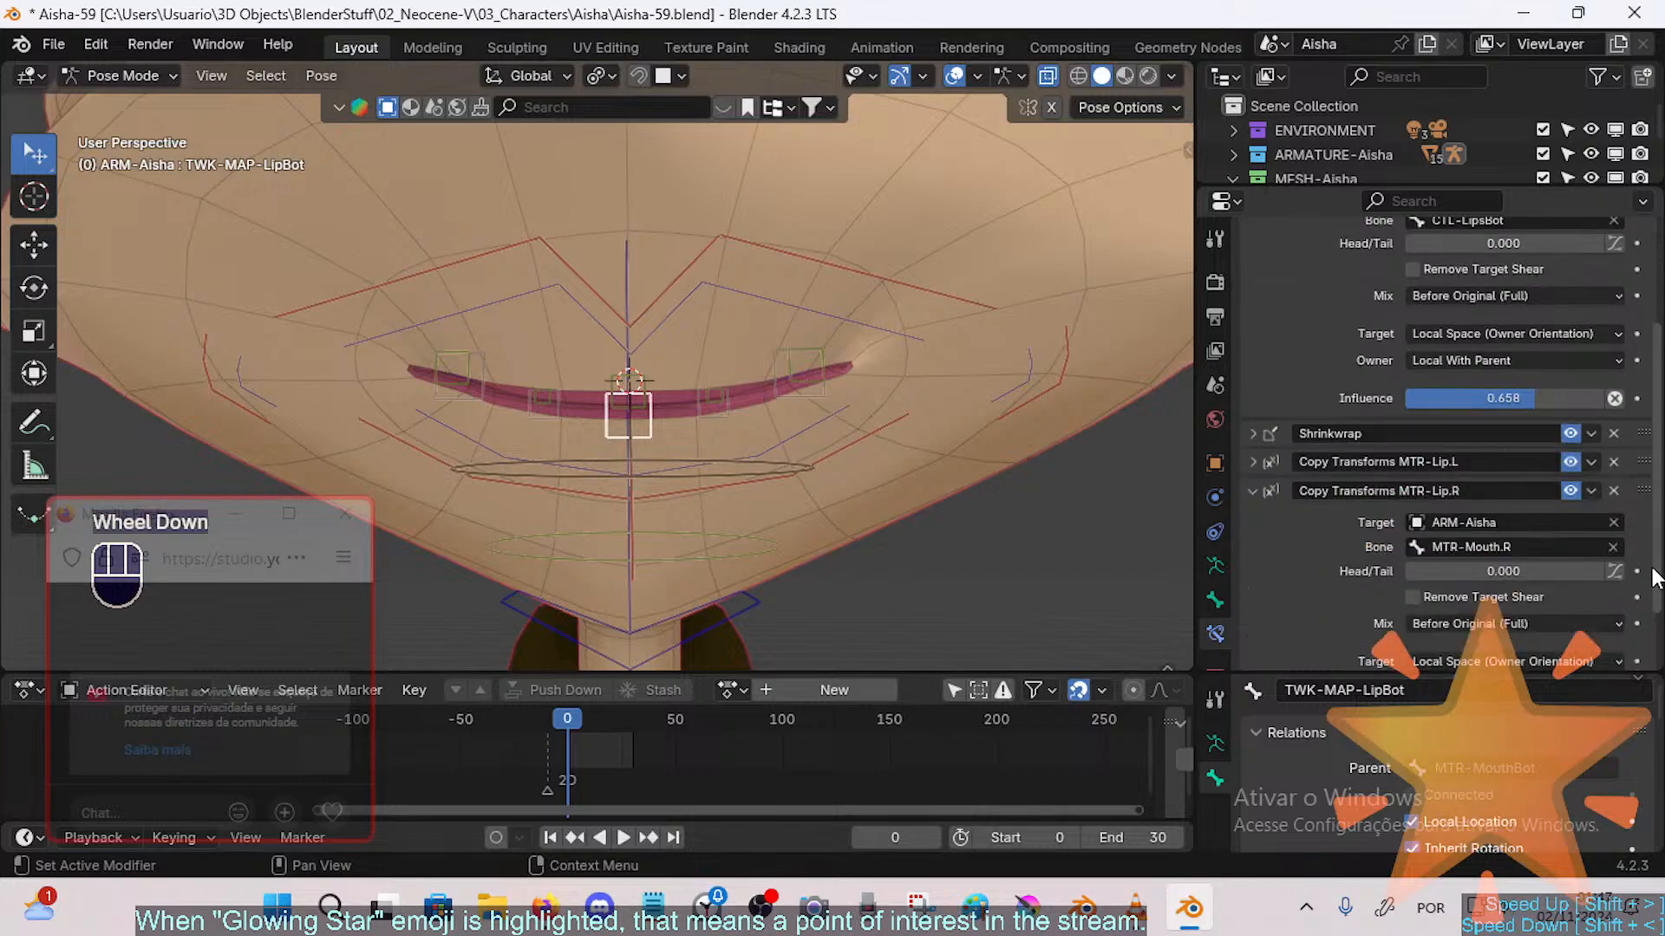
drag(1643, 434, 1642, 537)
click(1273, 461)
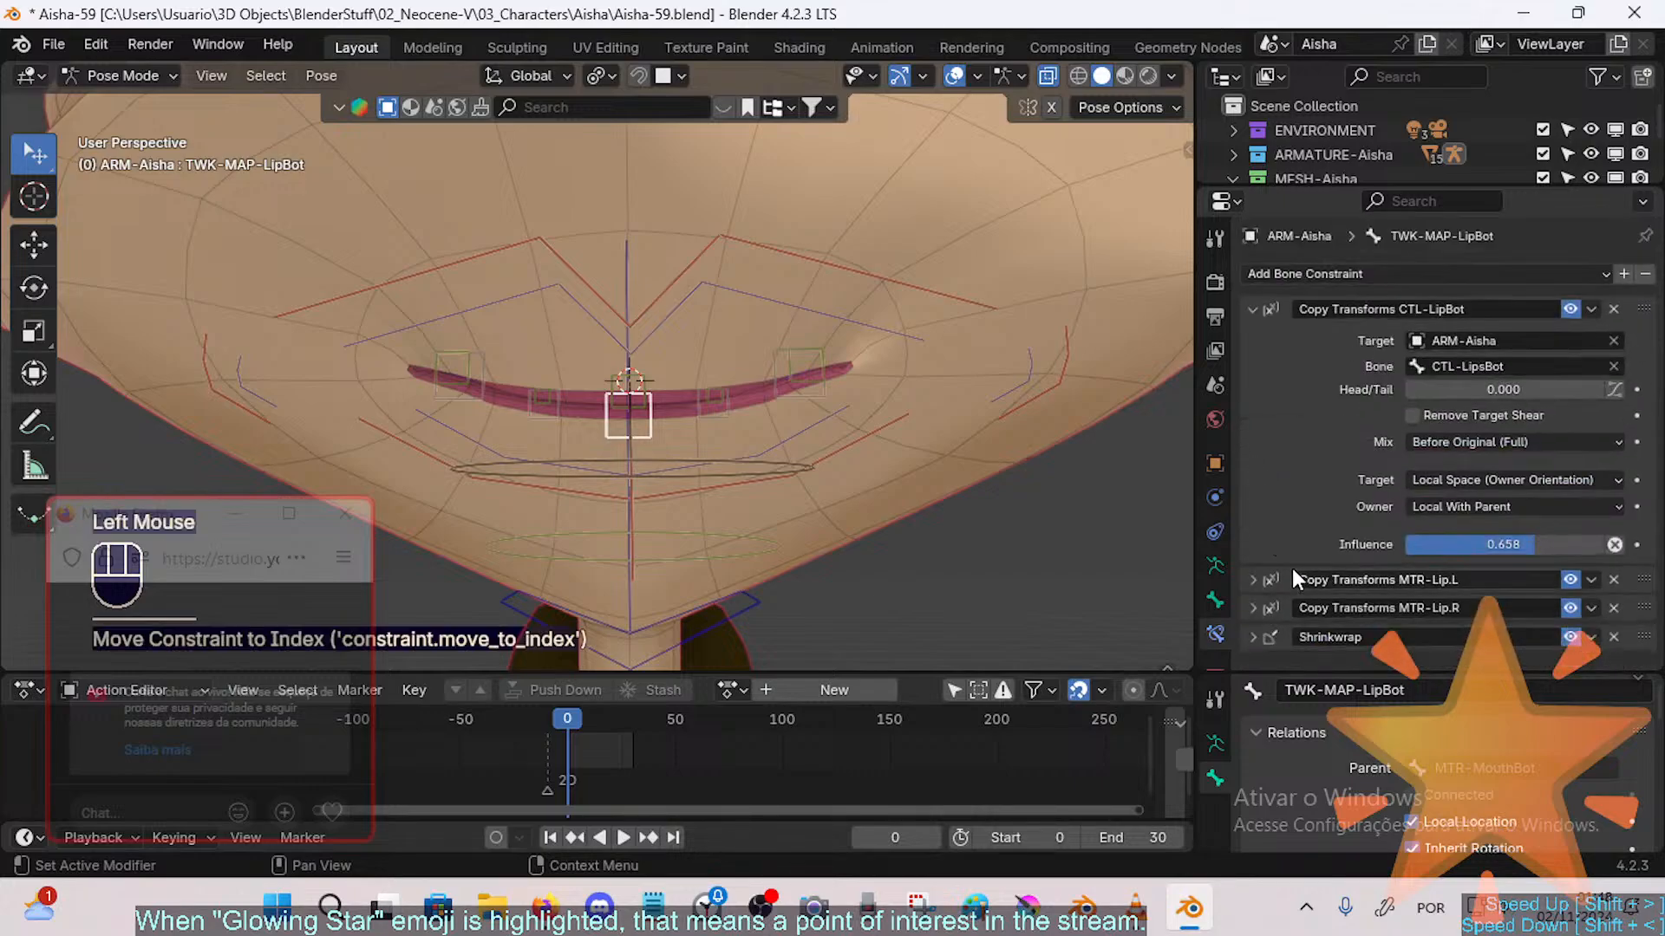
click(1252, 310)
Step: Move MTR-Mouth.L and MTR-Mouth.R outward and raise MTR-MouthTop to test how the lips follow
click(1032, 391)
key(g)
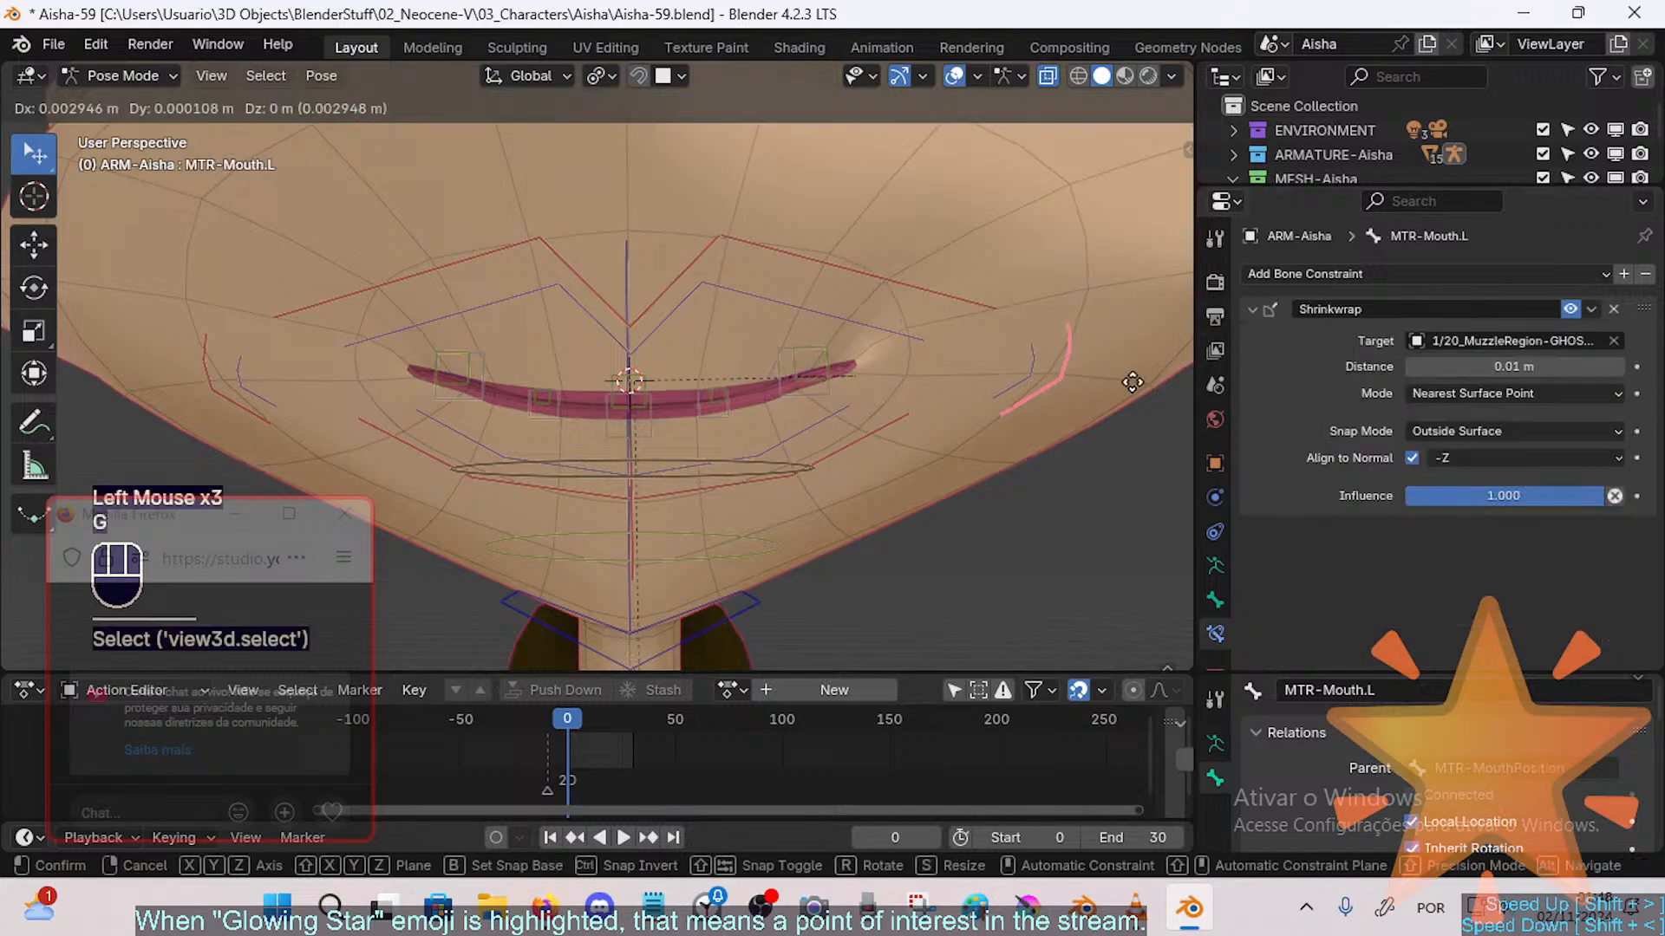
click(1064, 386)
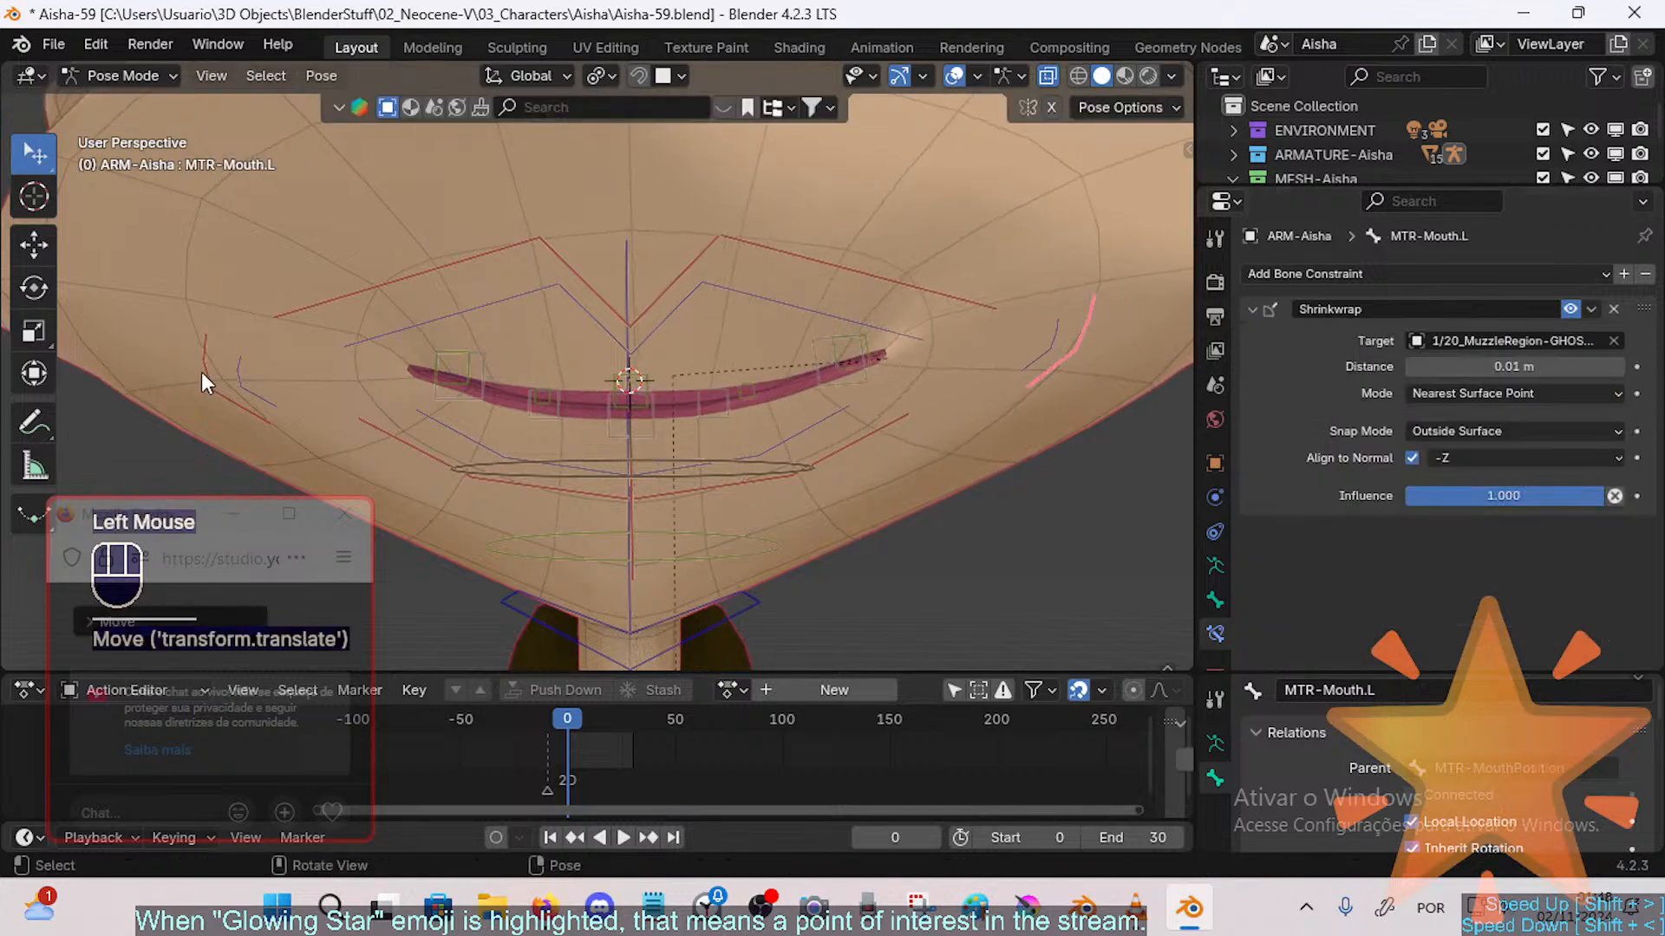
click(206, 372)
key(g)
click(199, 425)
click(610, 294)
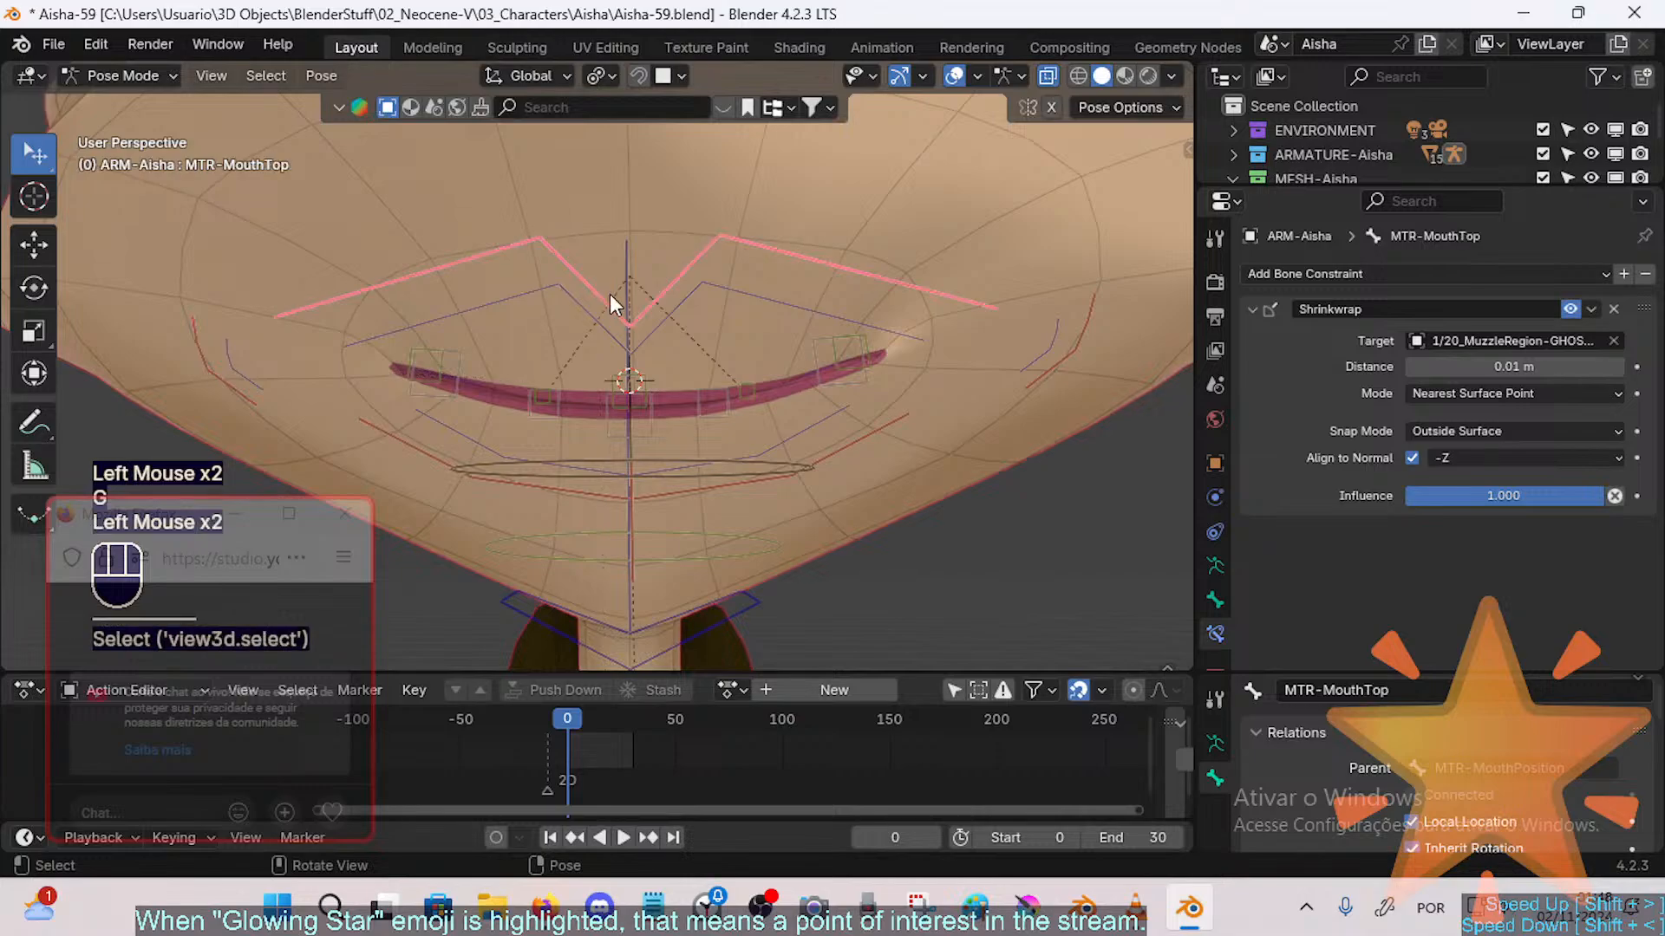
key(g)
click(619, 215)
Step: Inspect the bone constraints of TWK-MAP-LipTop.L and TWK-MAP-LipBot.L
click(759, 330)
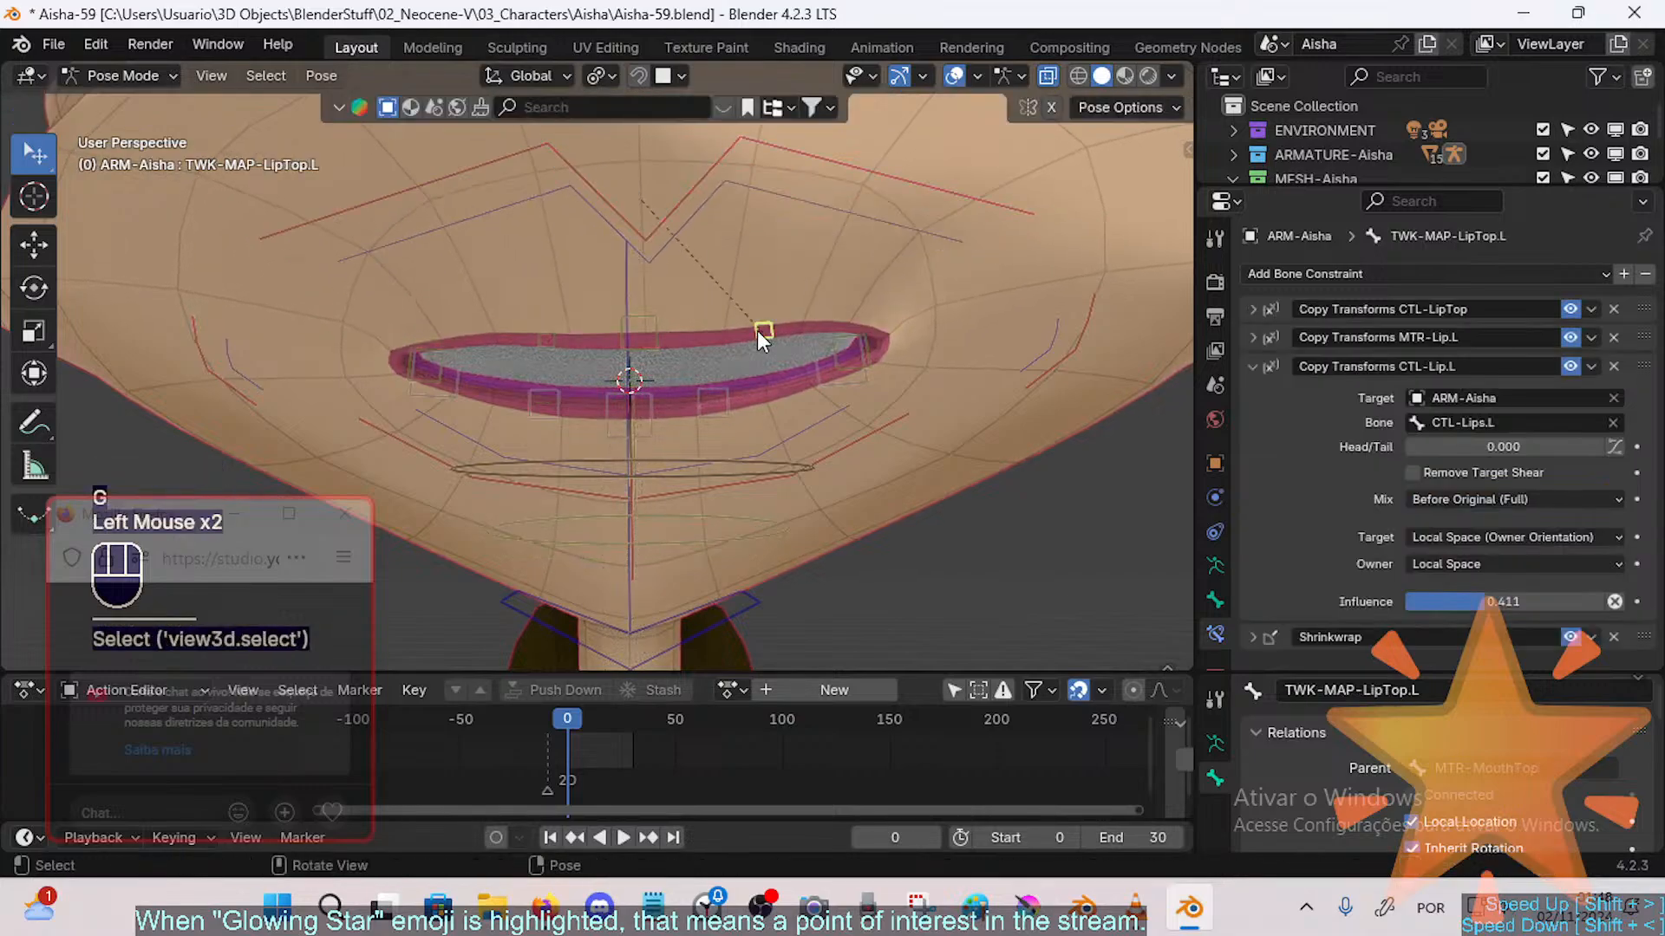
click(720, 400)
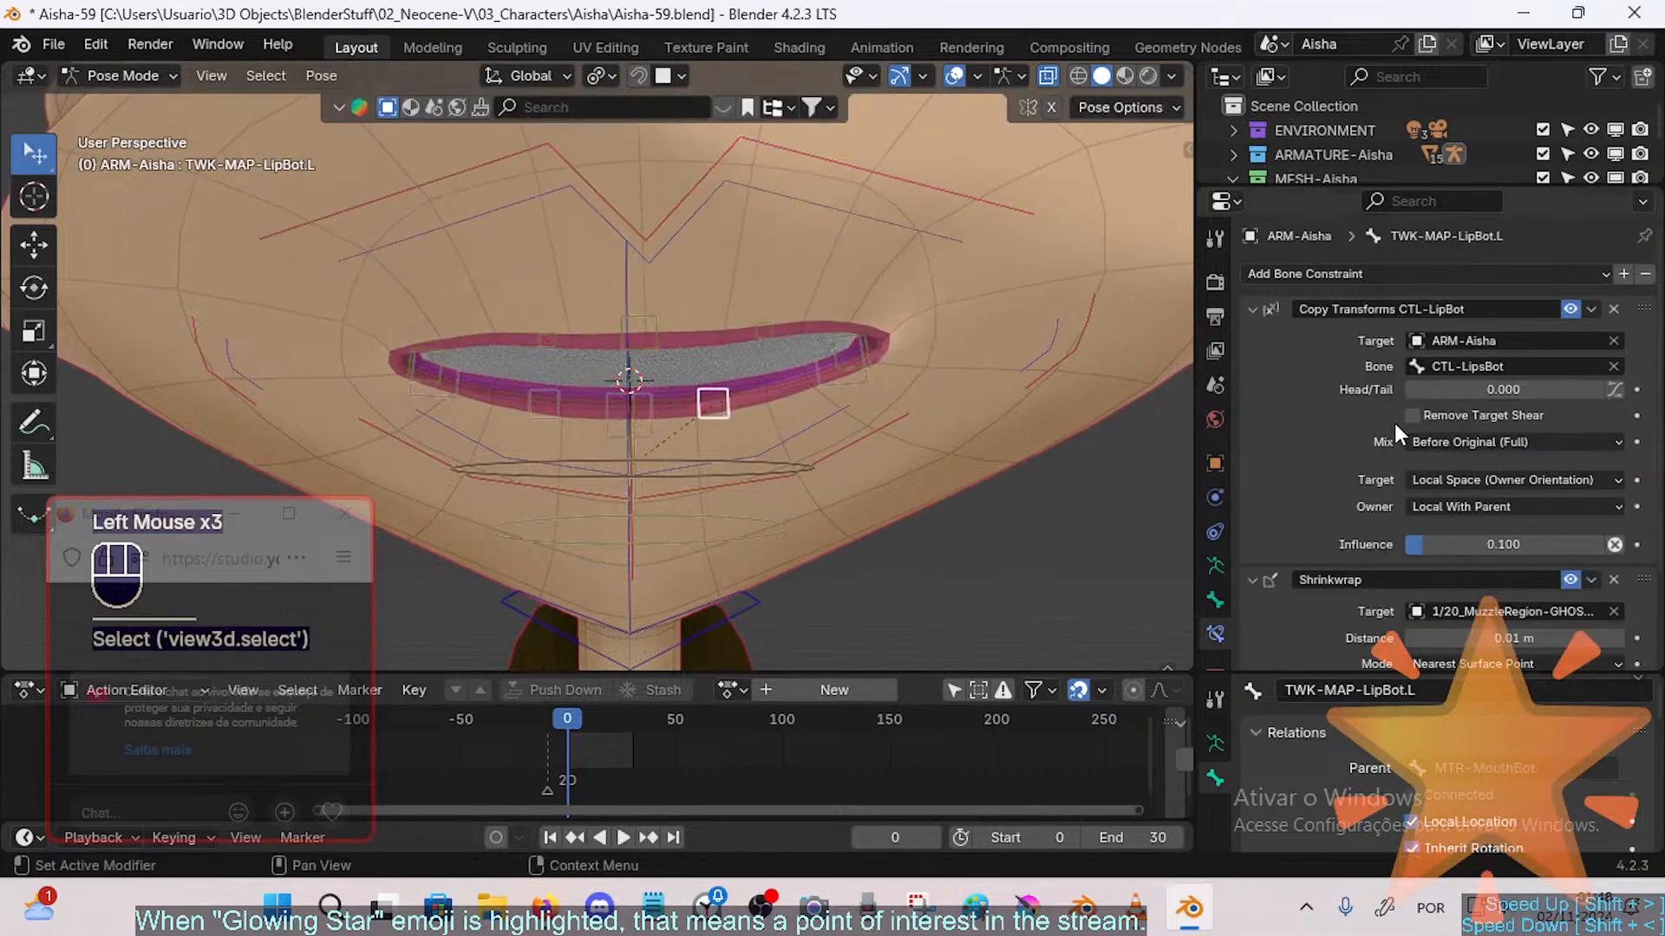
scroll(1370, 451, down, 2)
scroll(1366, 459, up, 1)
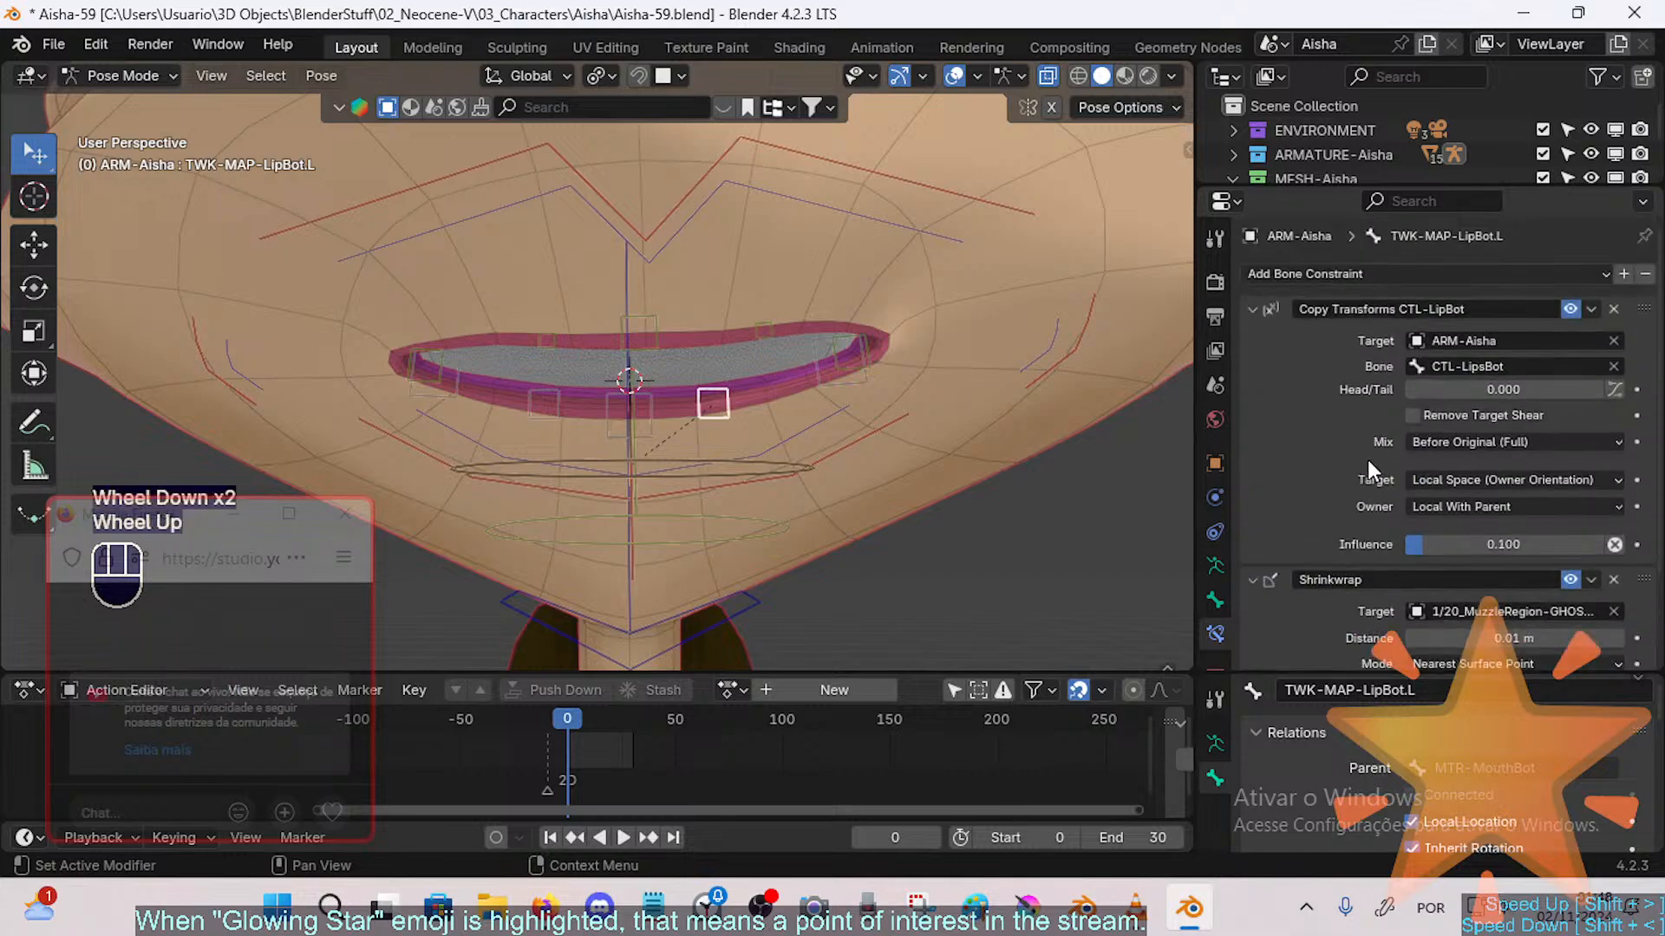
Step: Copy the Copy Transforms MTR-Lip.L and Copy Transforms CTL-Lip.L constraints from TWK-MAP-LipTop.L to TWK-MAP-LipBot.L
click(764, 330)
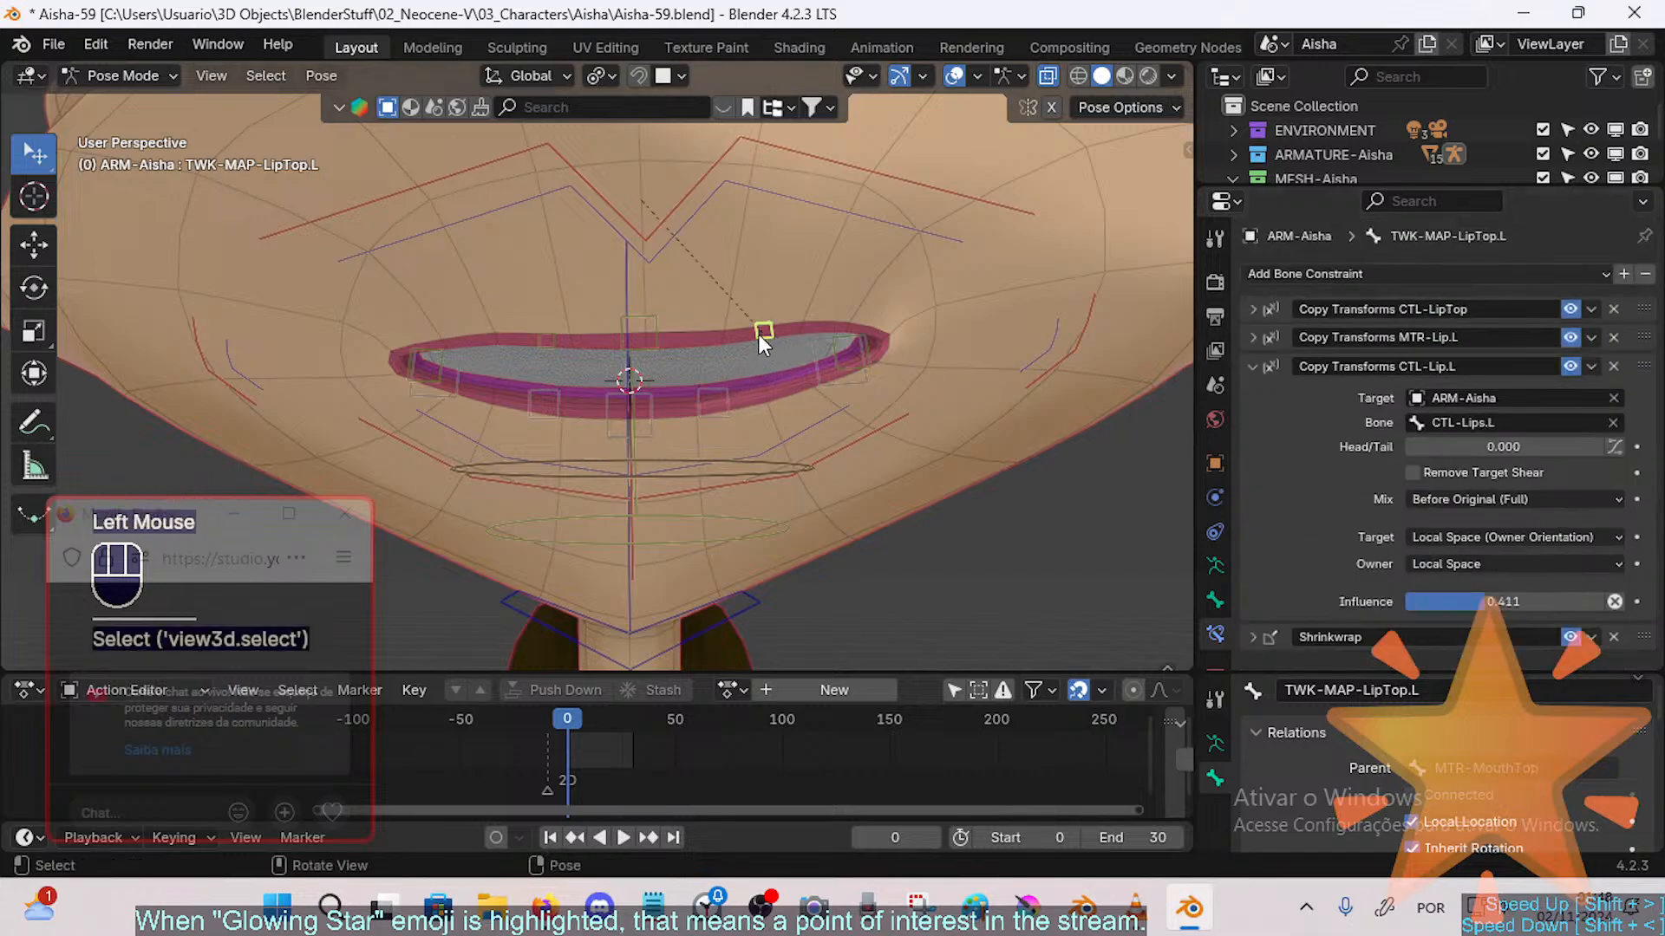
click(736, 370)
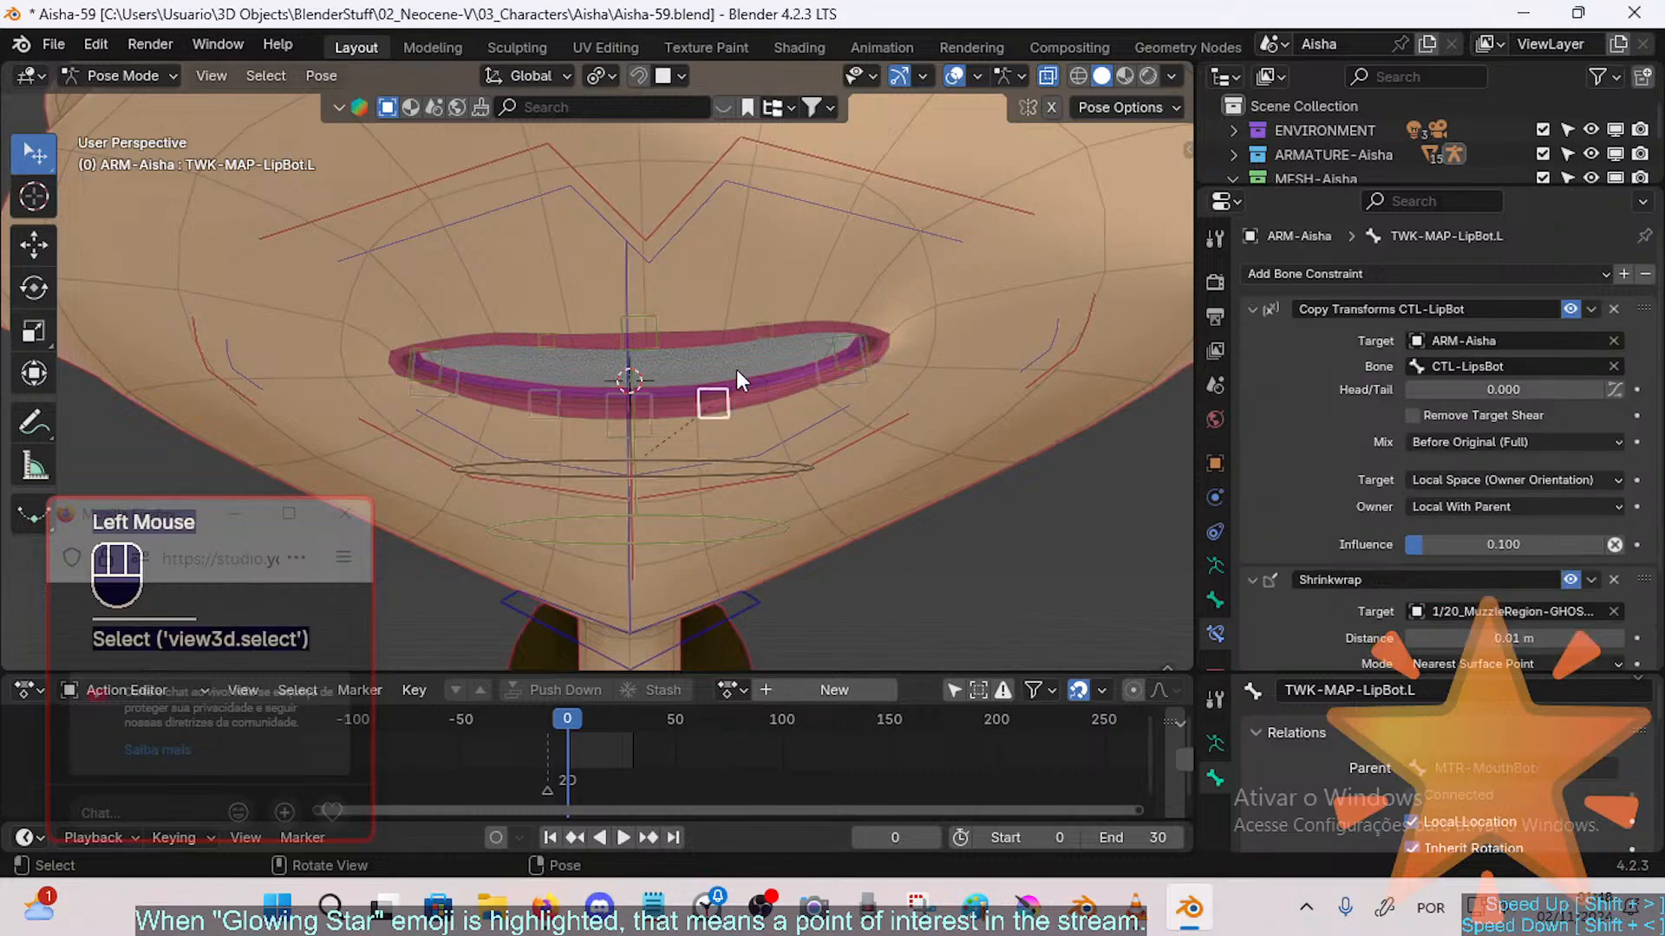
shift+click(765, 328)
key(ctrl+c)
click(721, 360)
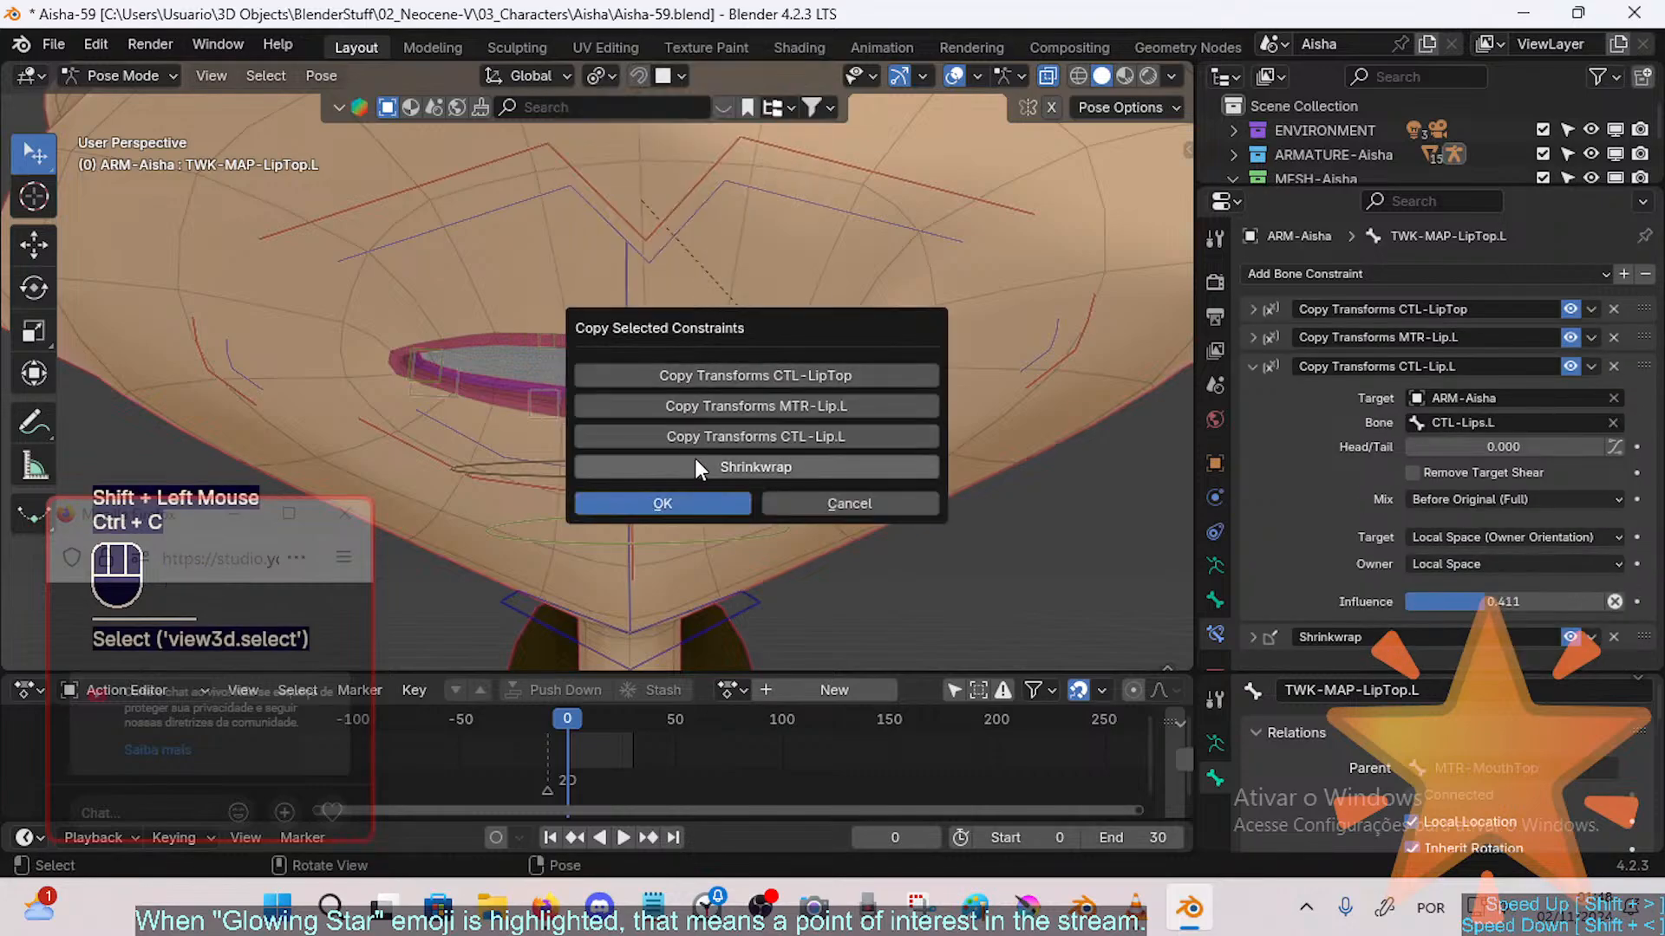
click(732, 434)
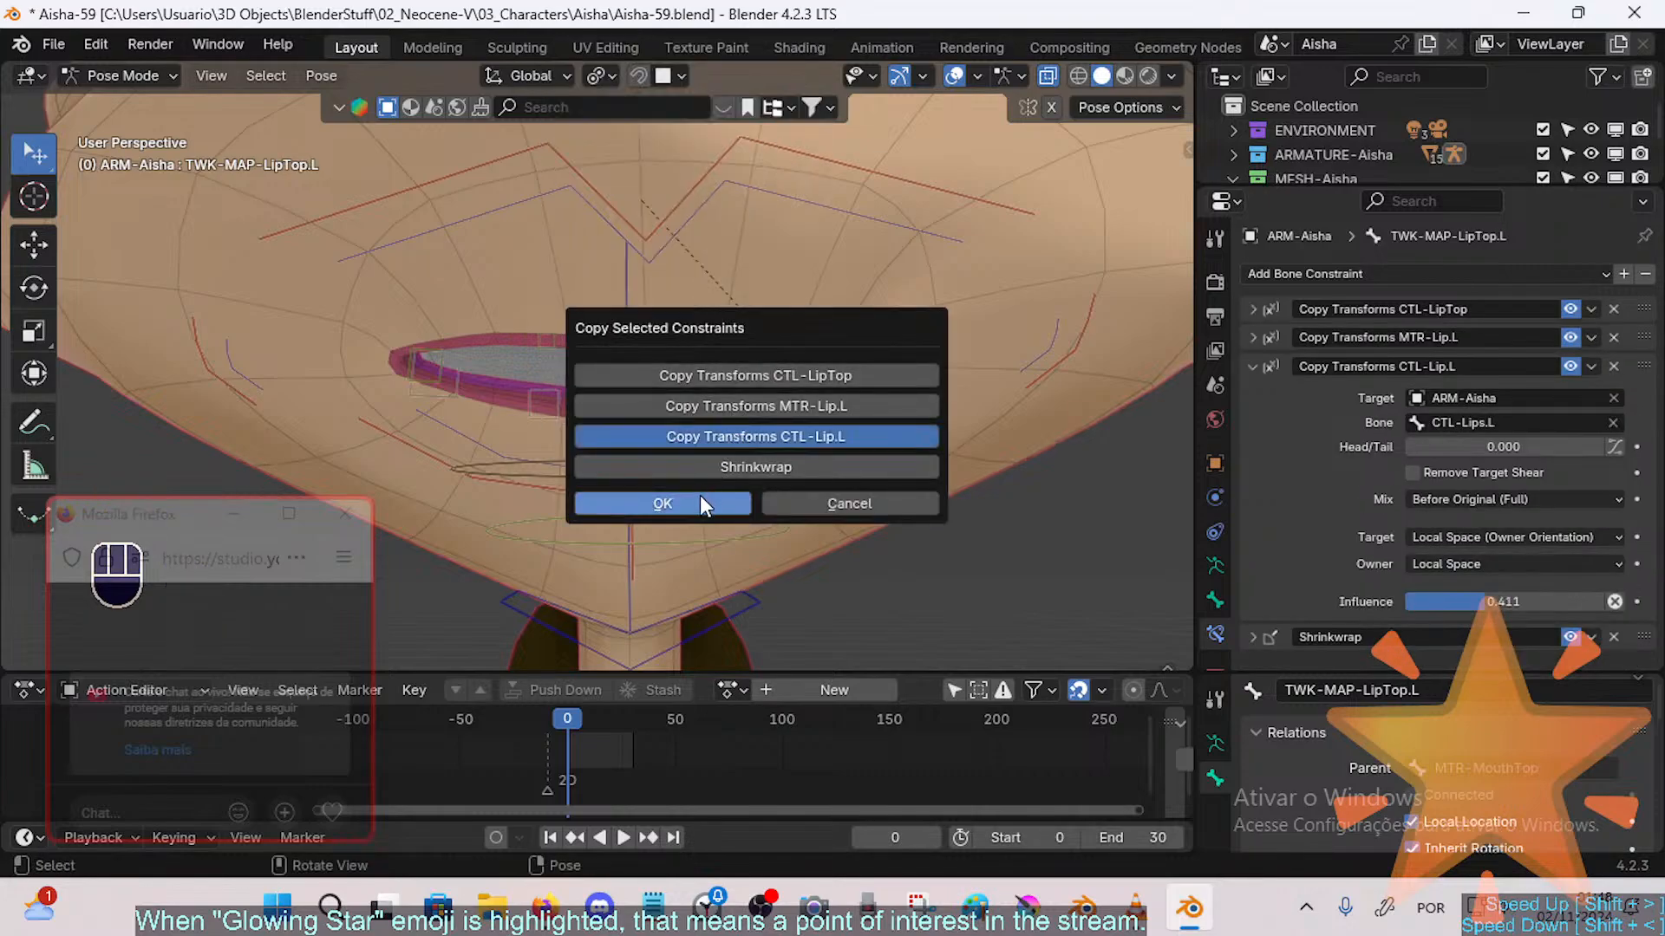
click(742, 405)
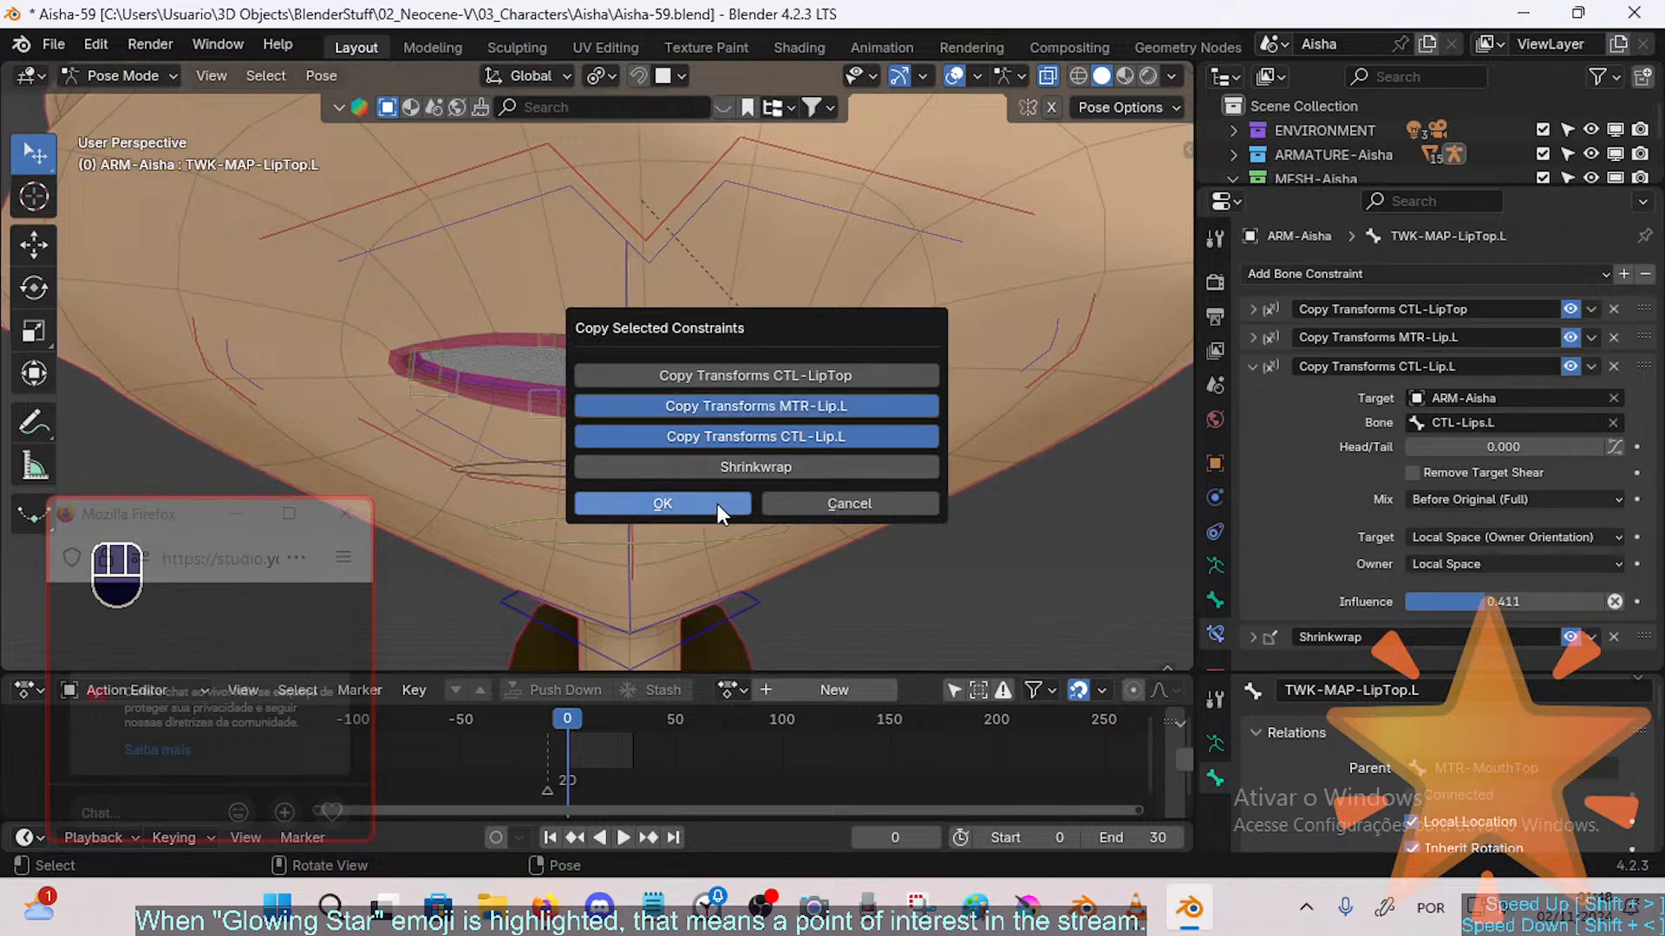
click(716, 503)
Step: Move TWK-MAP-LipBot.L's Shrinkwrap constraint to the end of the stack, below Copy Transforms CTL-Lip.L, and show the CTL-Lip.L settings
click(745, 399)
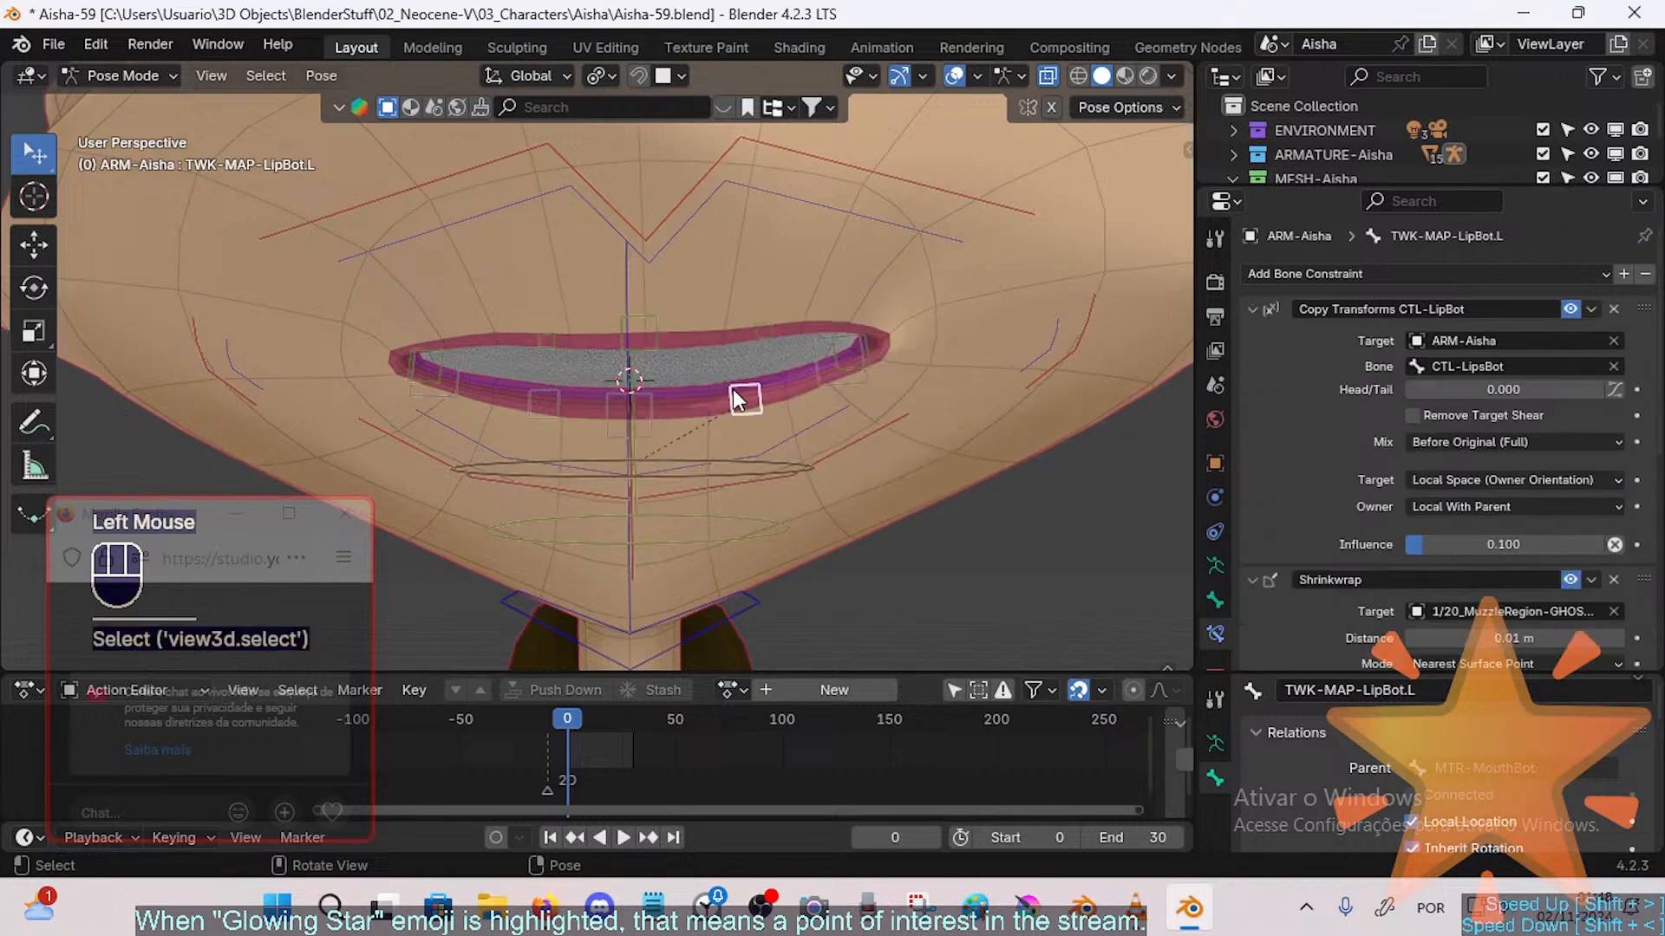
click(1252, 310)
click(1249, 338)
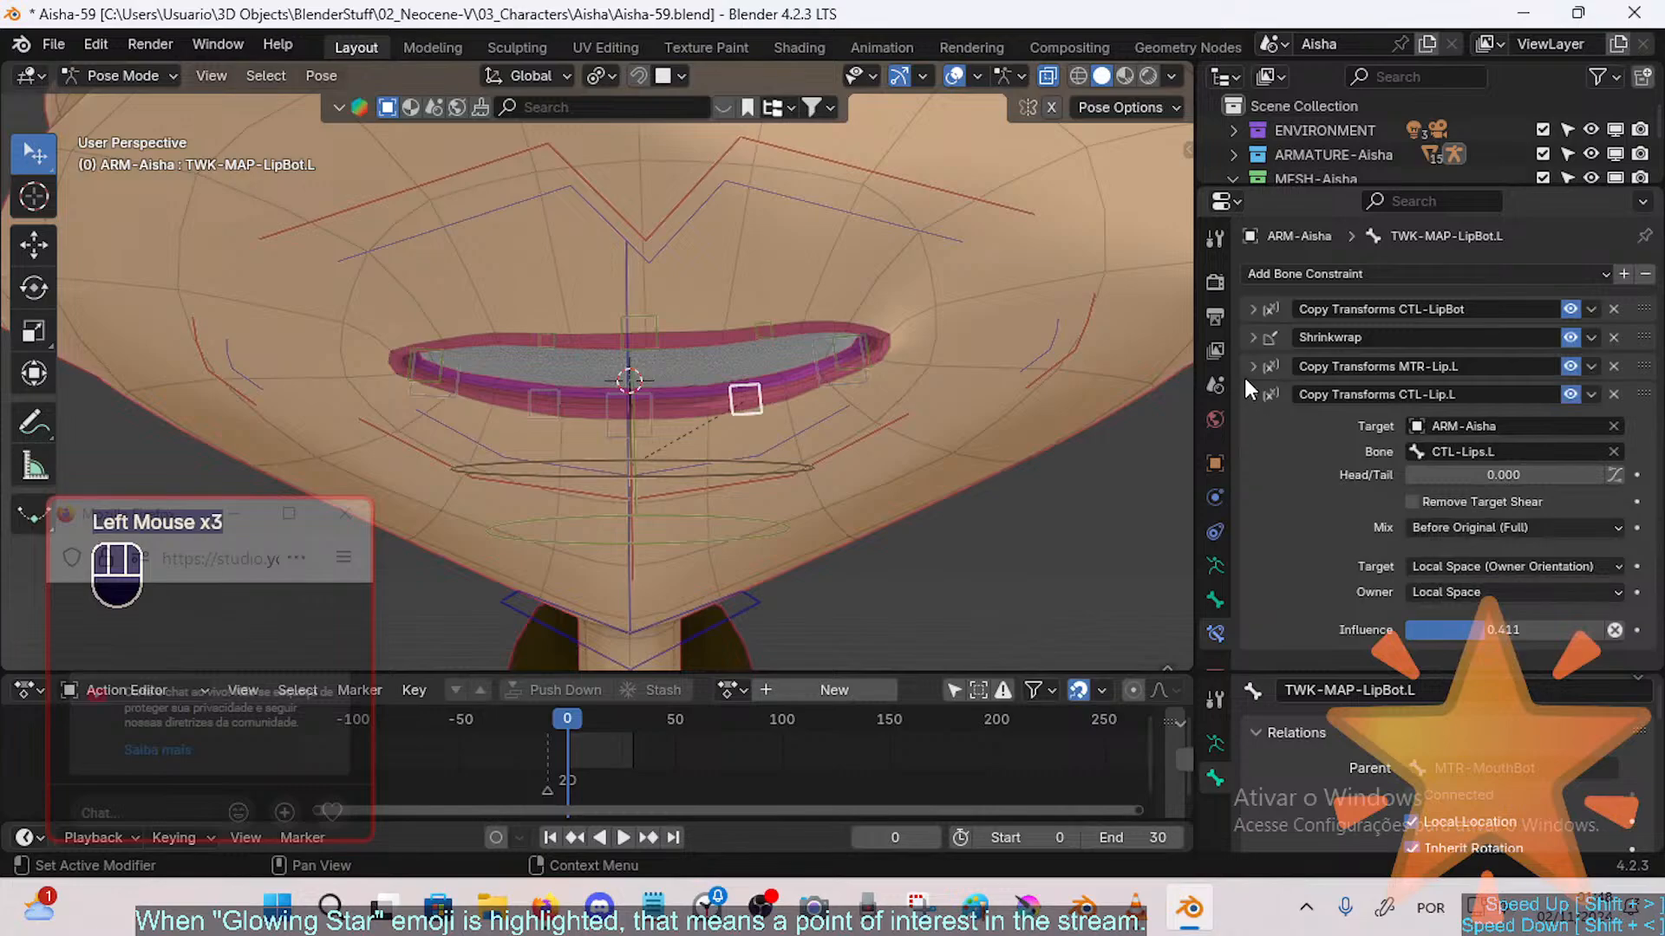
click(1256, 395)
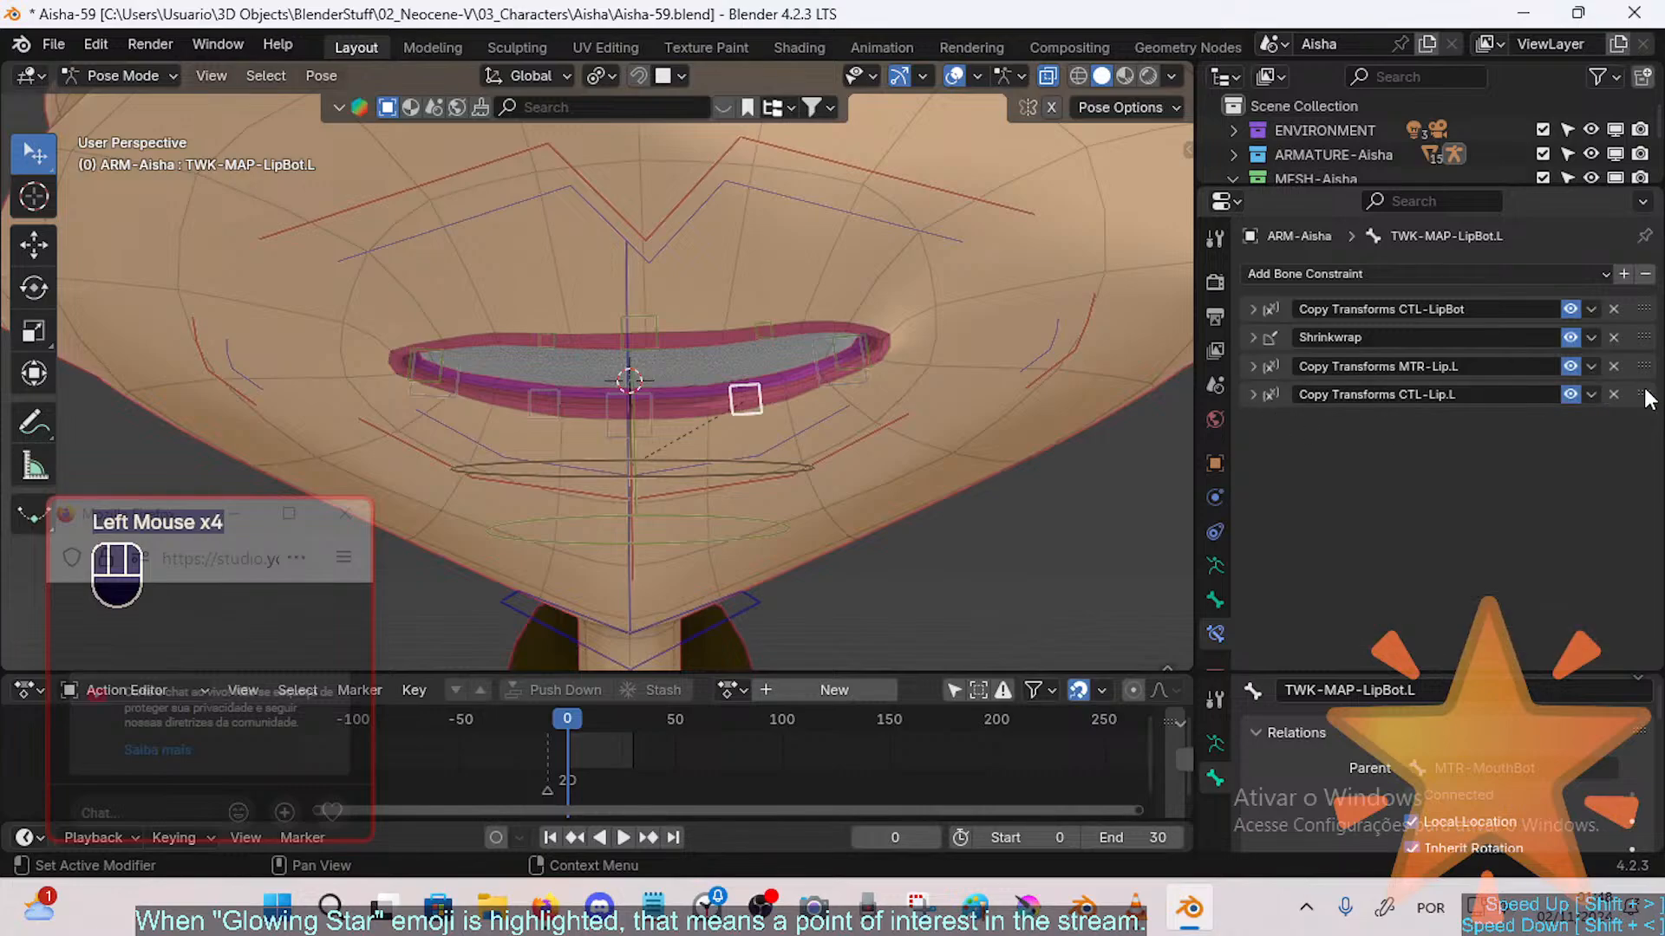
mouse_move(1644, 367)
mouse_down()
mouse_move(1642, 350)
mouse_move(1644, 392)
mouse_move(1643, 366)
mouse_up()
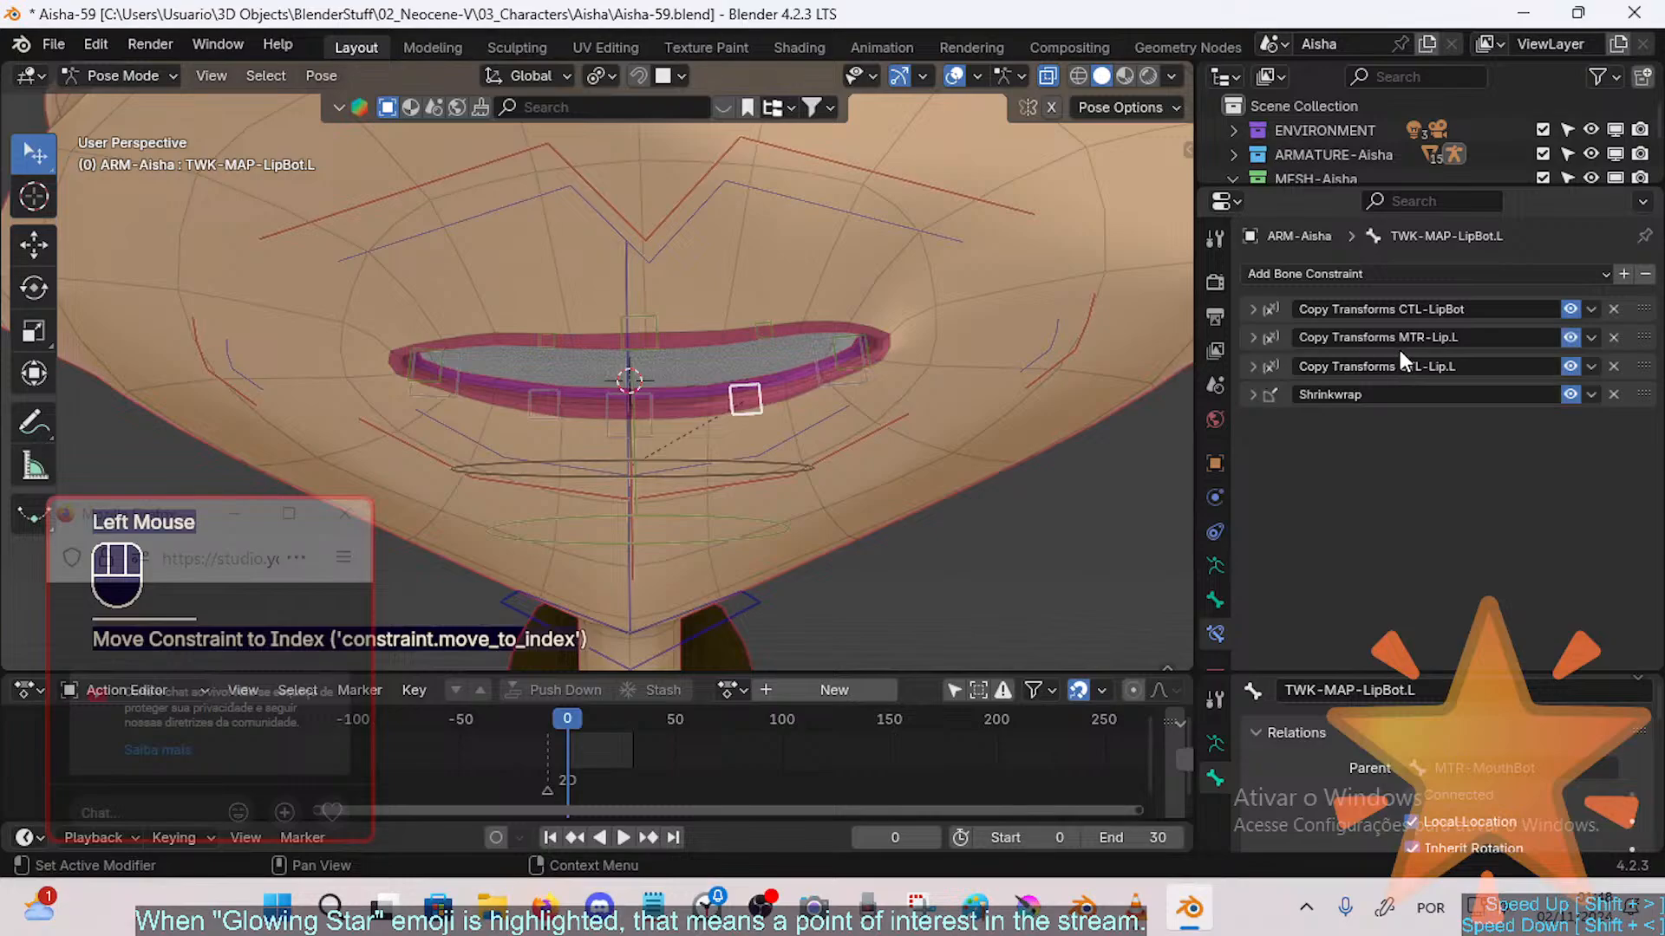
click(1254, 366)
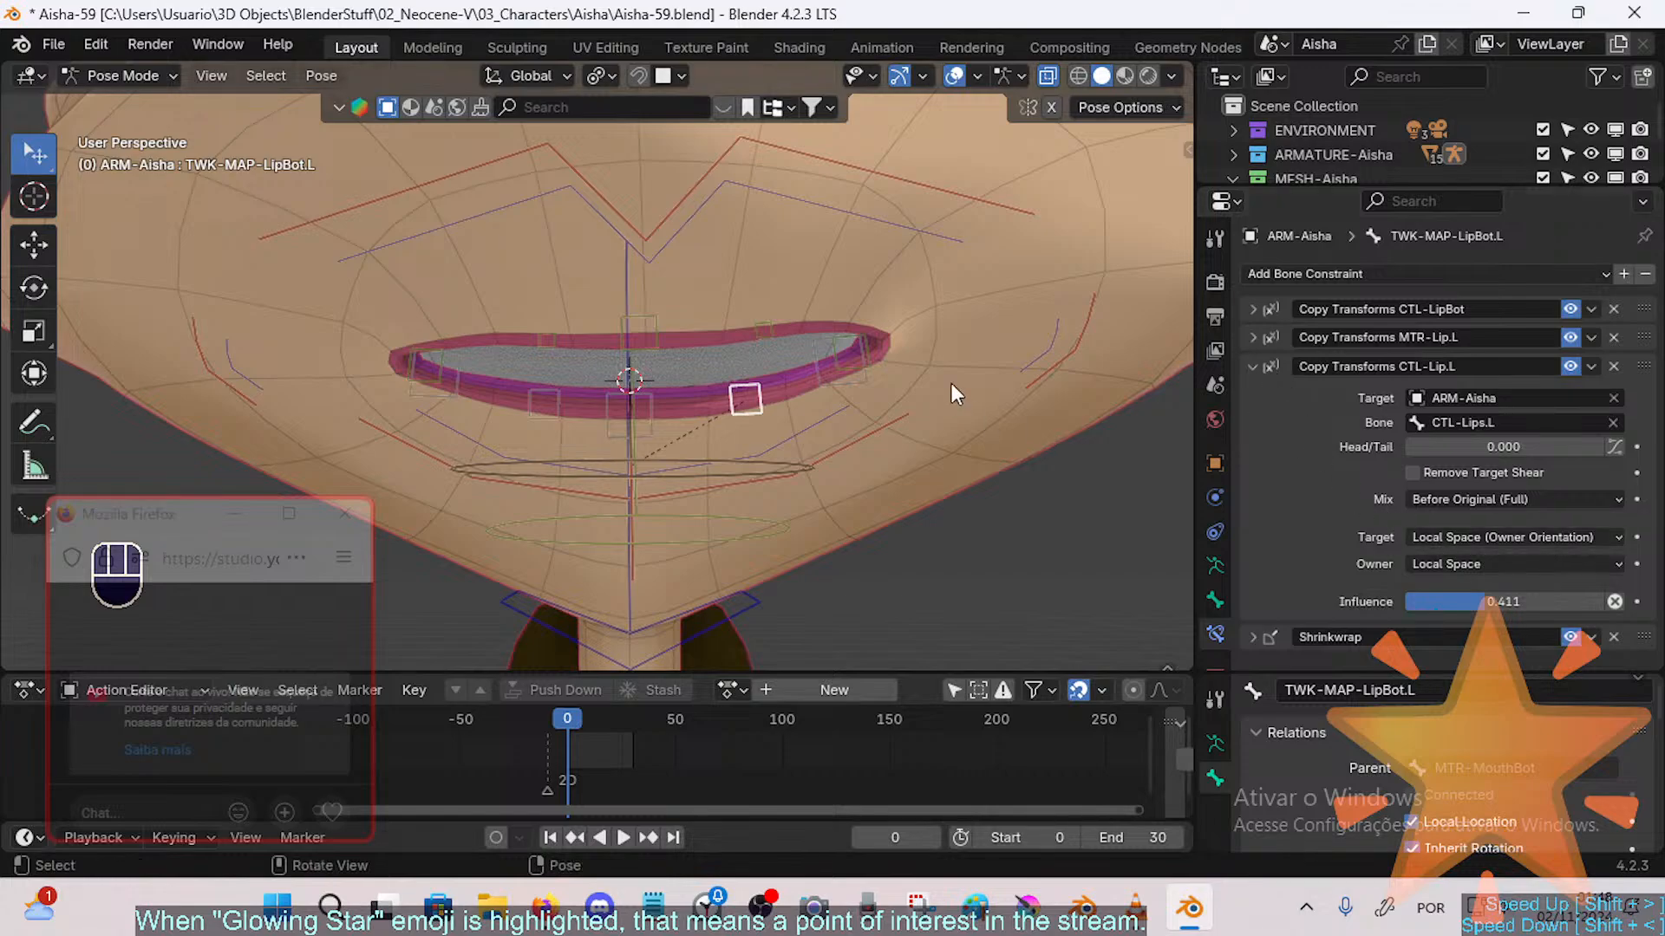
Step: Move CTL-Lips.L inward to test how the left lower lip follows it, and view the mouth from the side
click(1049, 345)
key(g)
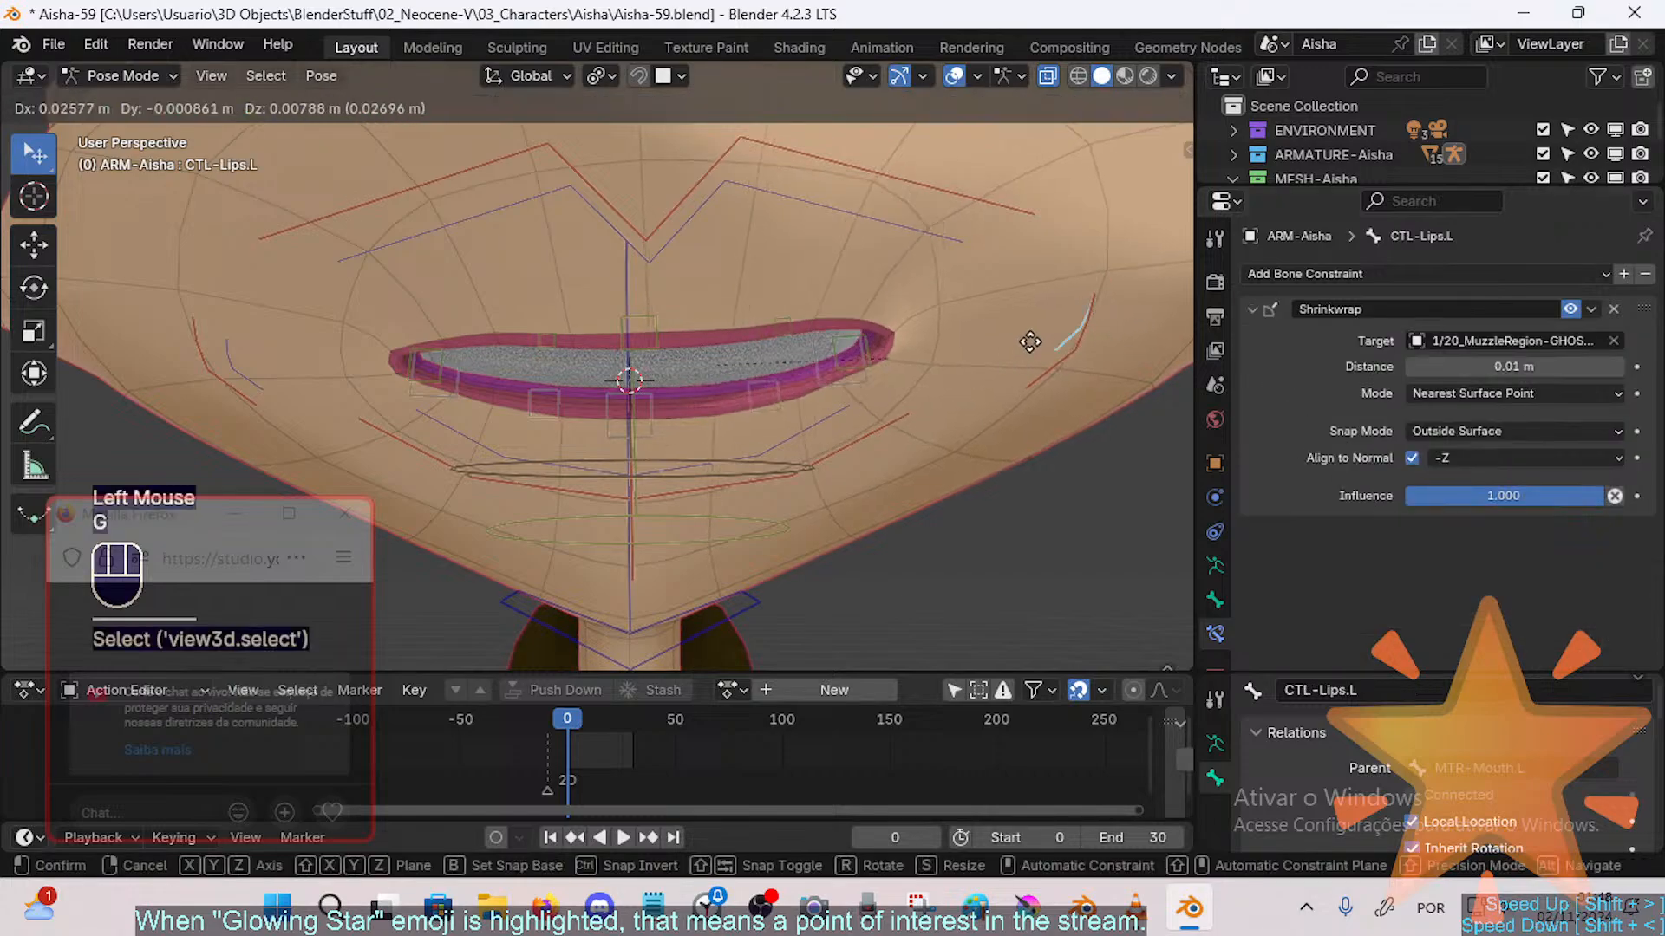
click(993, 382)
middle_drag(993, 382, 867, 416)
shift+middle_drag(867, 417, 761, 446)
scroll(763, 444, down, 2)
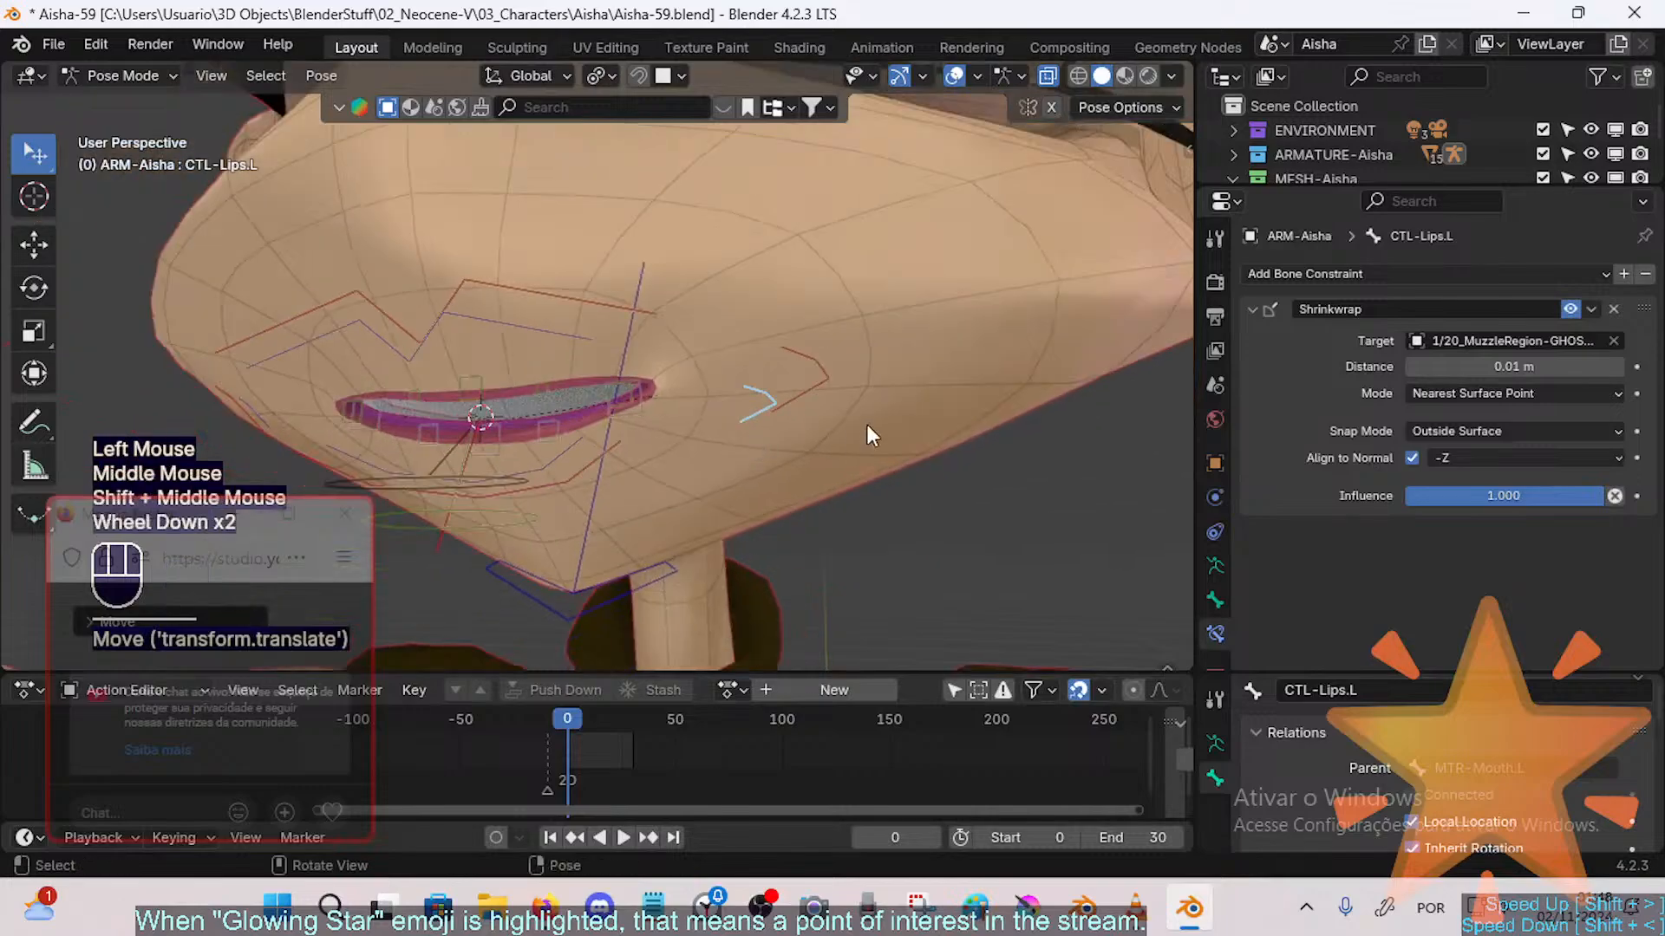
Step: Reposition MTR-Mouth.L to test how the left mouth corner and lip bones follow it
click(814, 393)
key(g)
middle_drag(813, 393, 921, 394)
click(874, 406)
key(g)
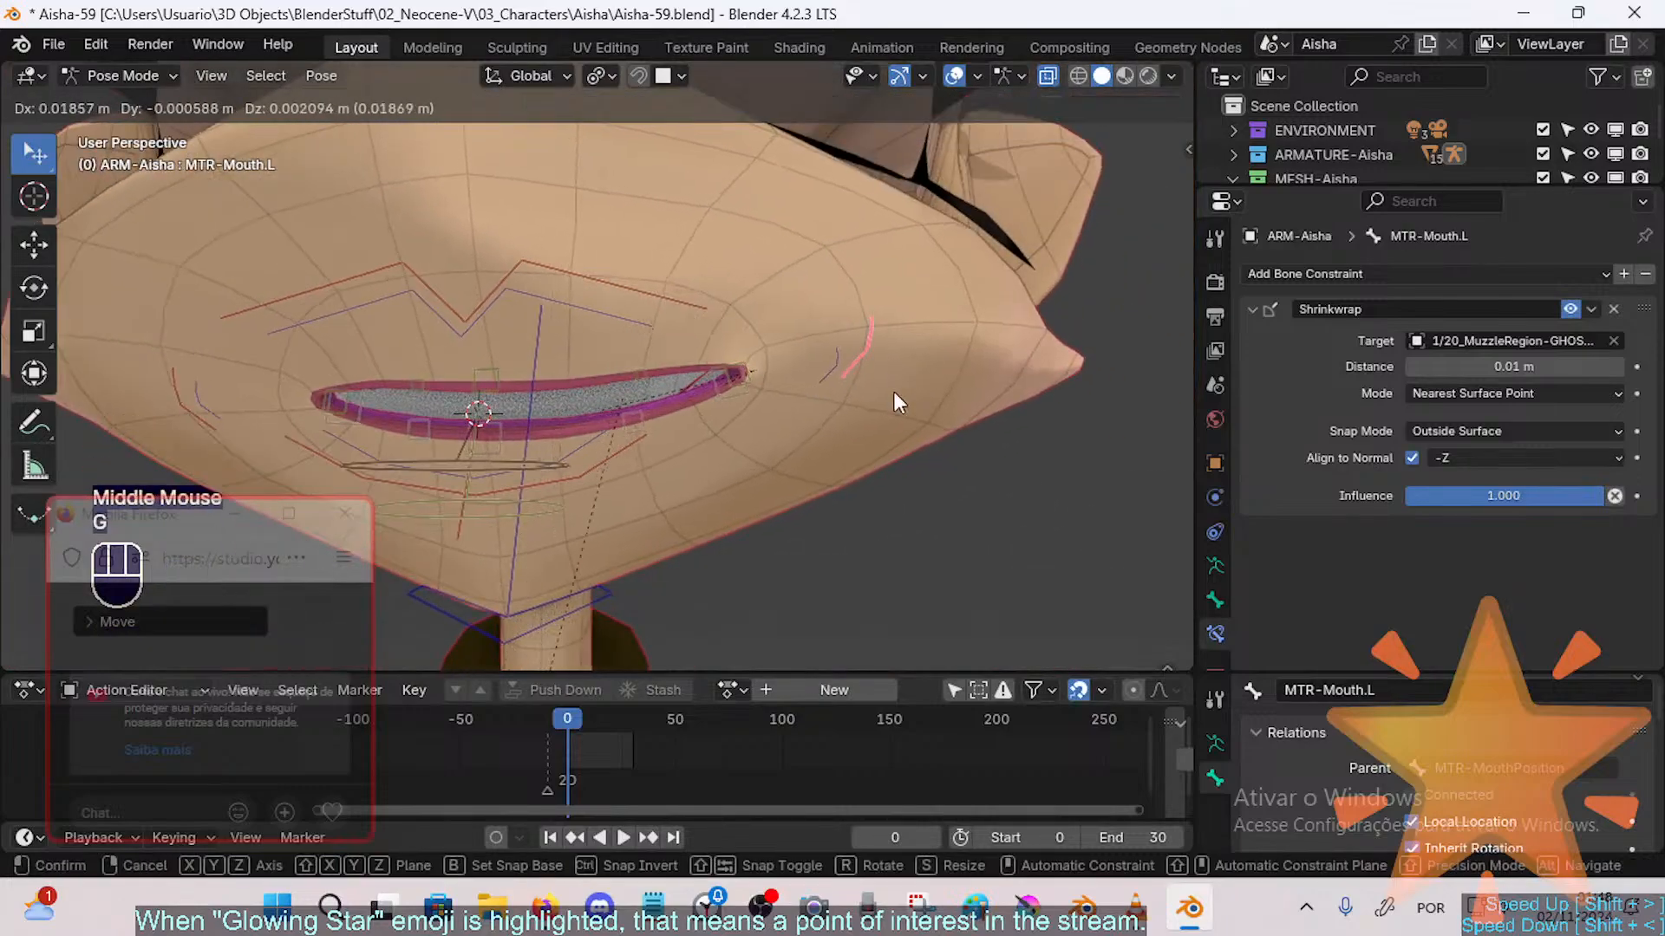
click(893, 392)
Step: Set the influence of TWK-MAP-LipBot.L's Copy Transforms CTL-Lip.L constraint to 0.242
click(658, 429)
click(642, 422)
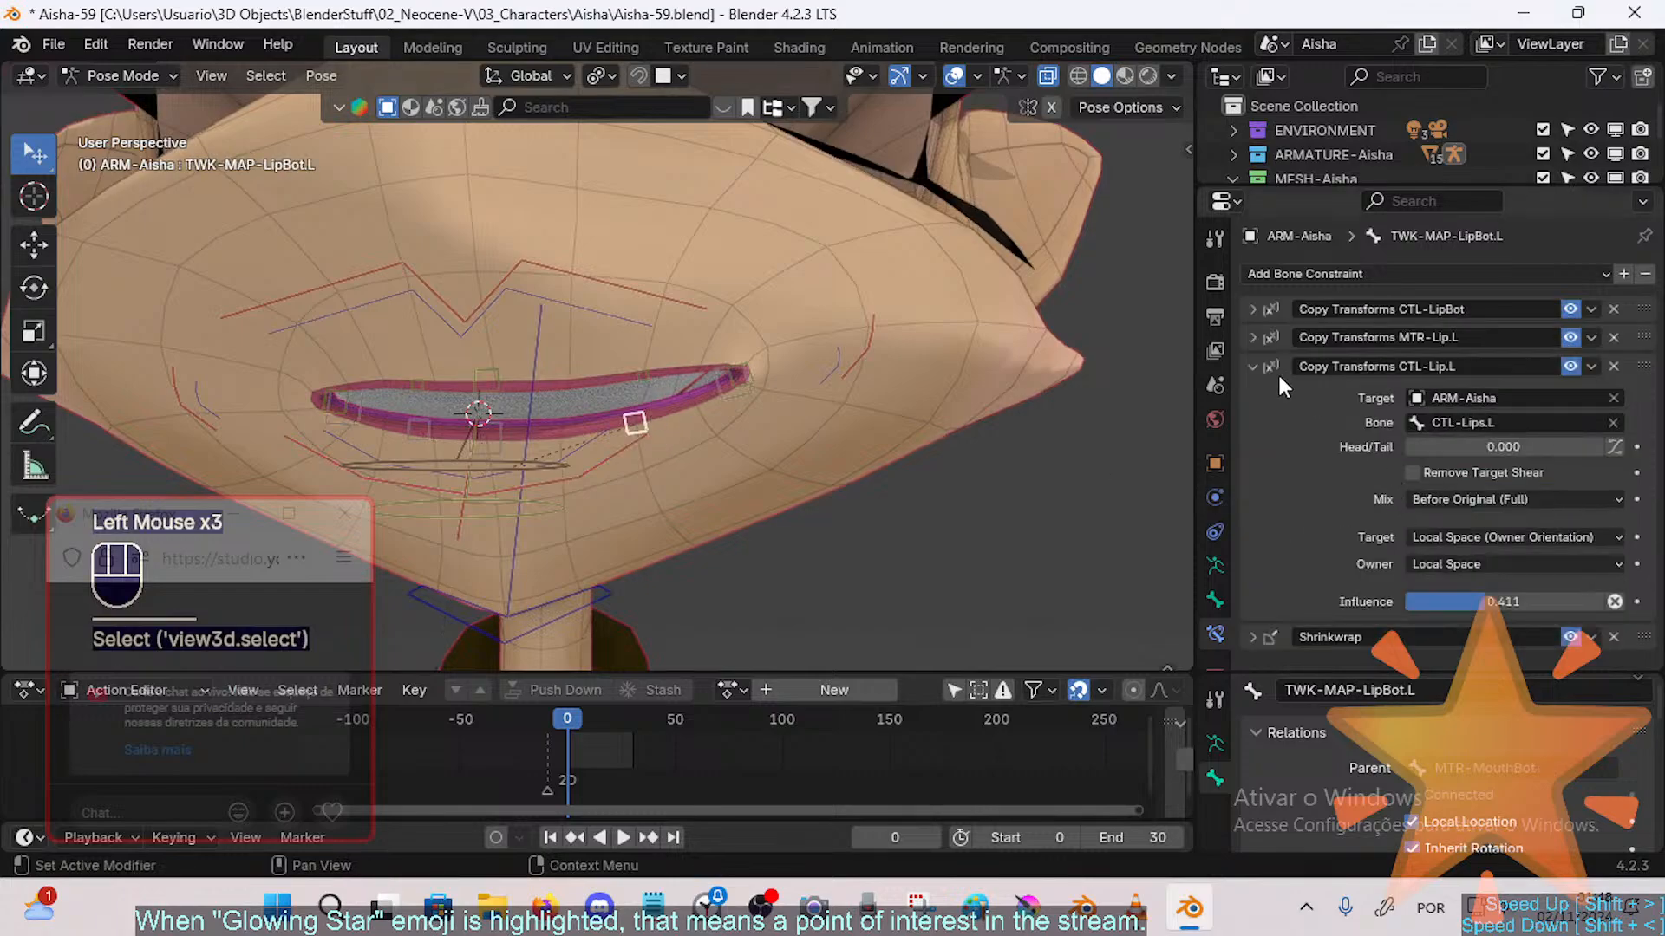
mouse_move(1485, 602)
mouse_down()
mouse_move(1434, 602)
mouse_move(1451, 601)
mouse_up()
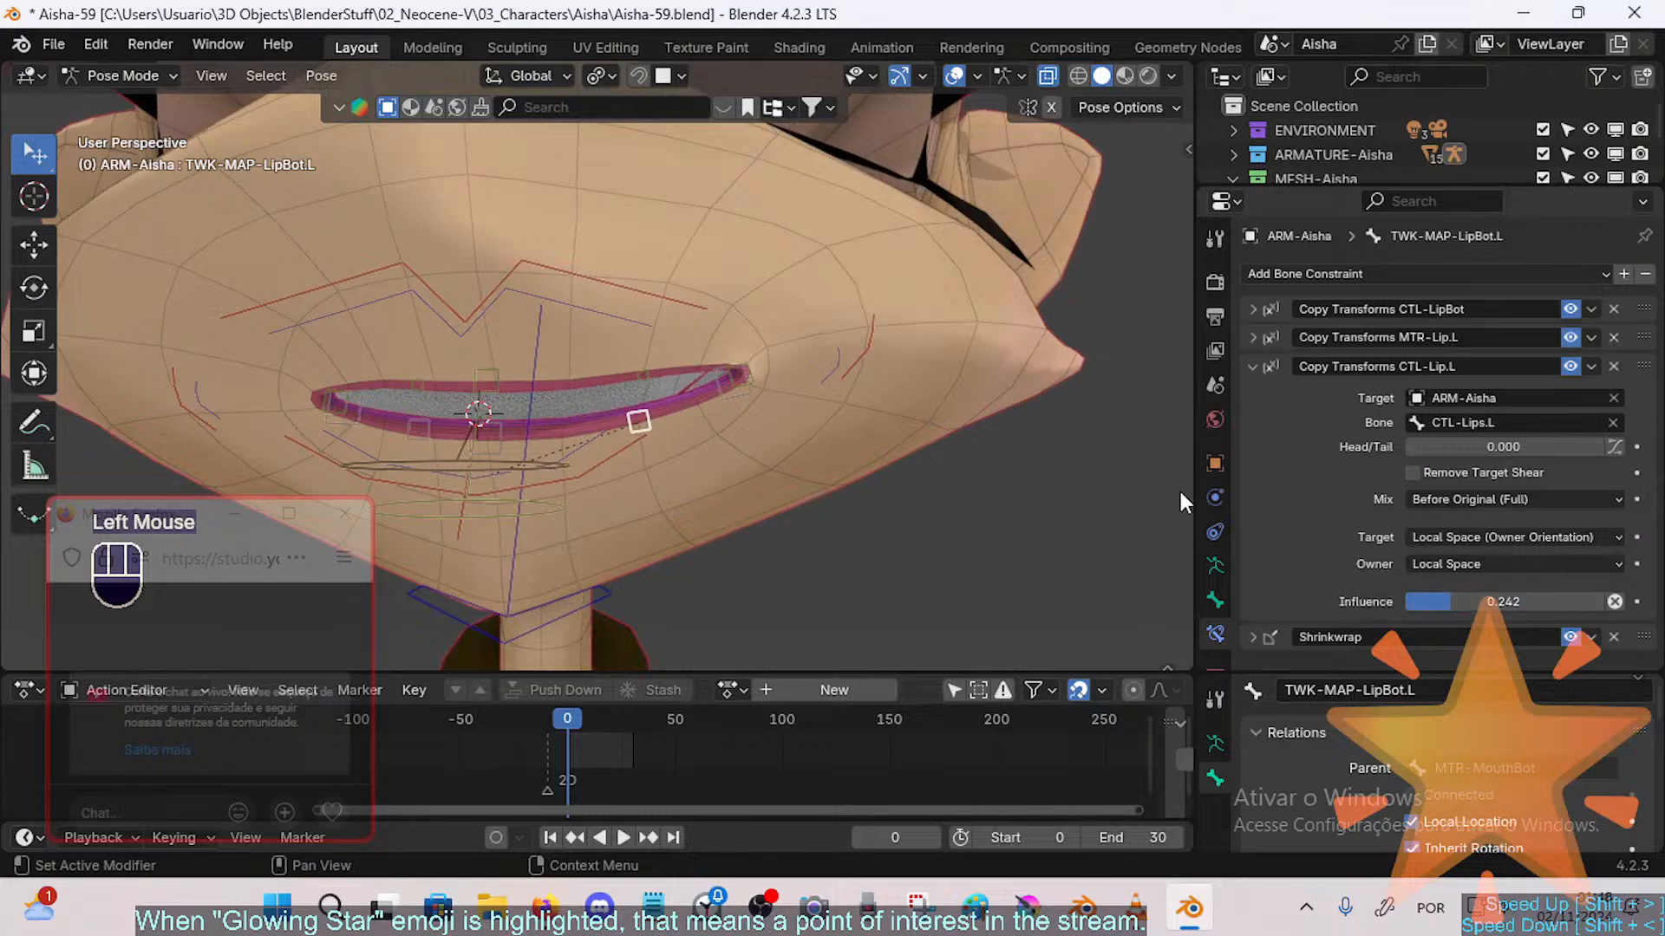
Step: Test the lip response by moving CTL-Lips.L inward and MTR-Mouth.L up and outward, checking TWK-MAP-LipTop.L's constraints in between
double_click(744, 375)
key(g)
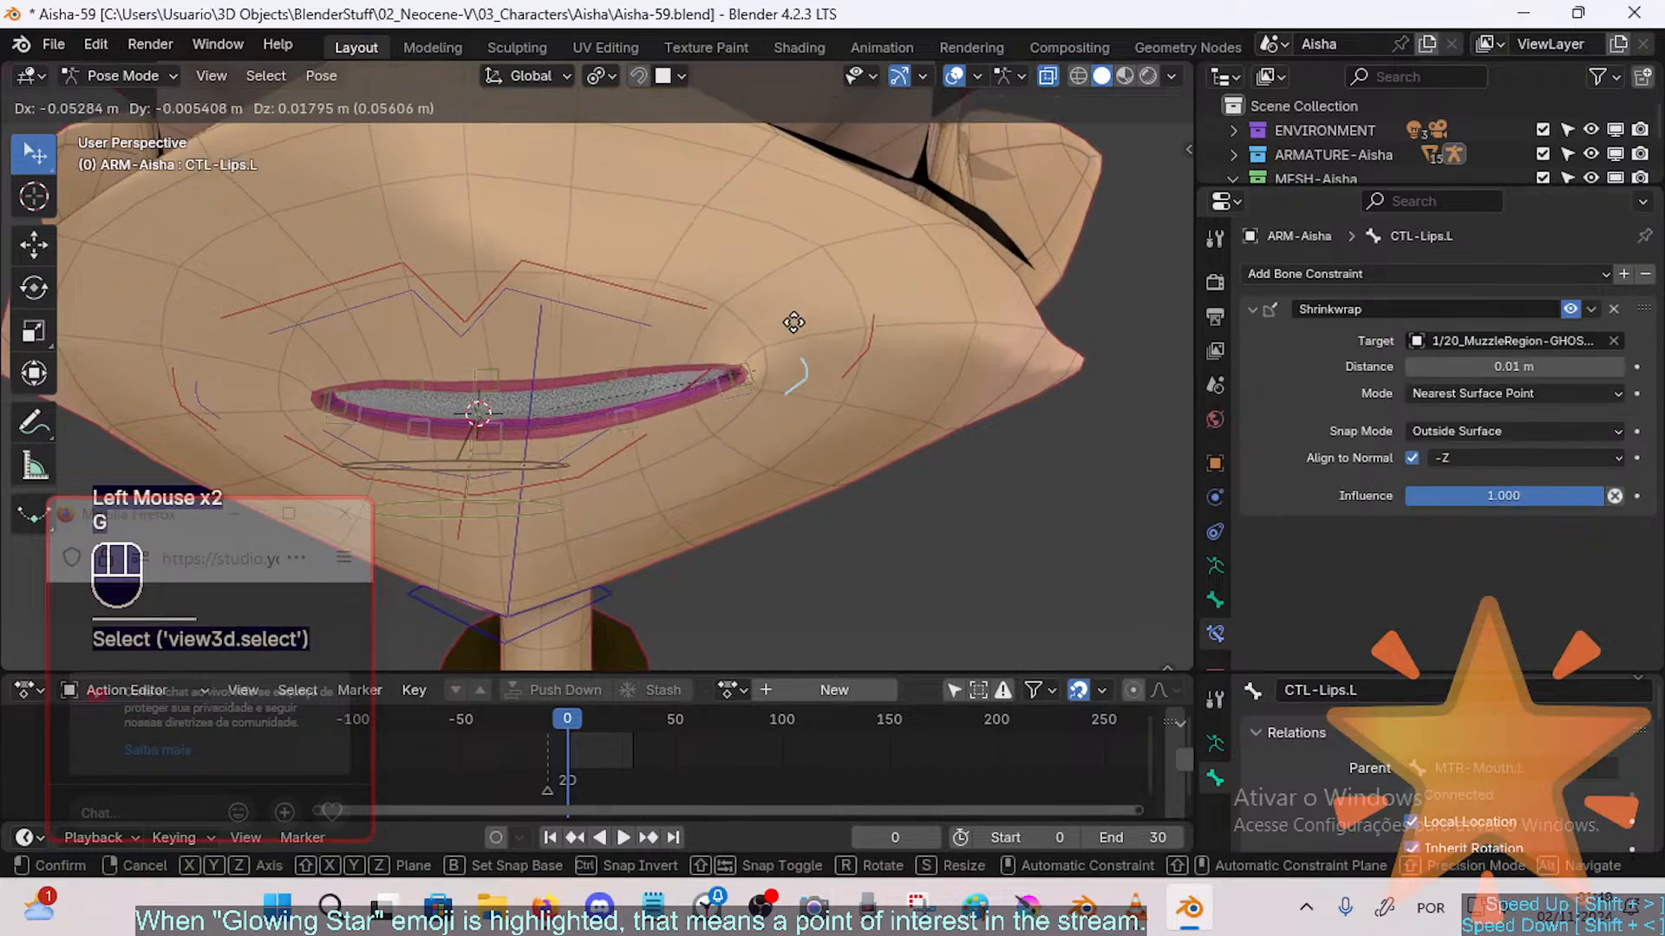
double_click(633, 367)
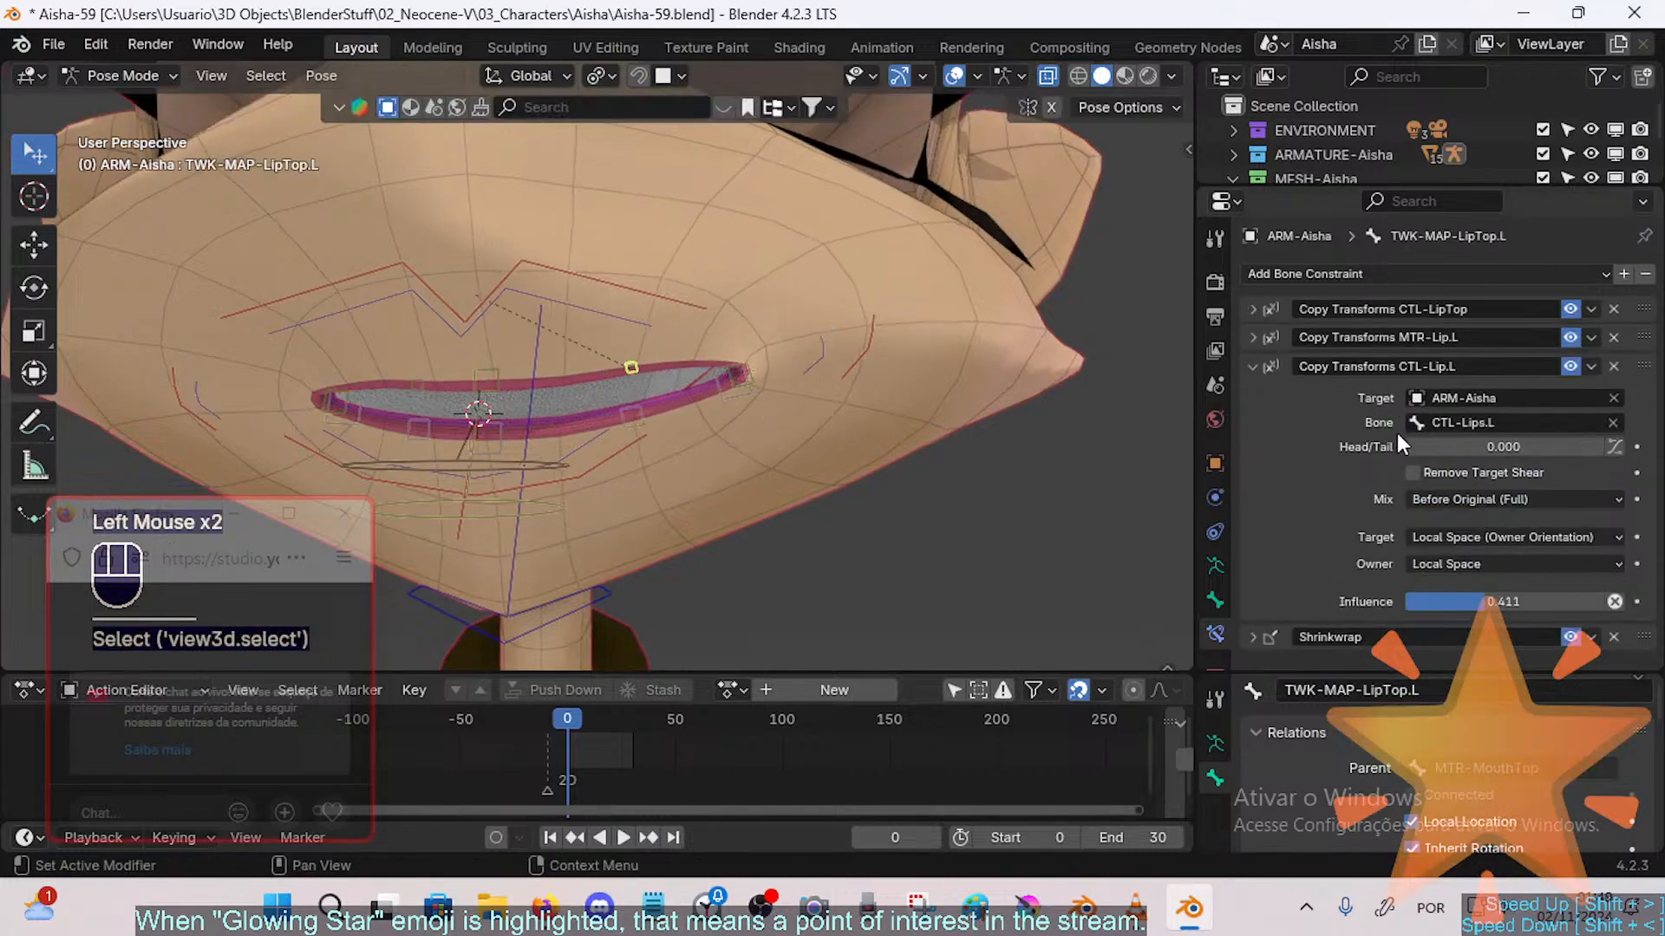
click(876, 340)
key(g)
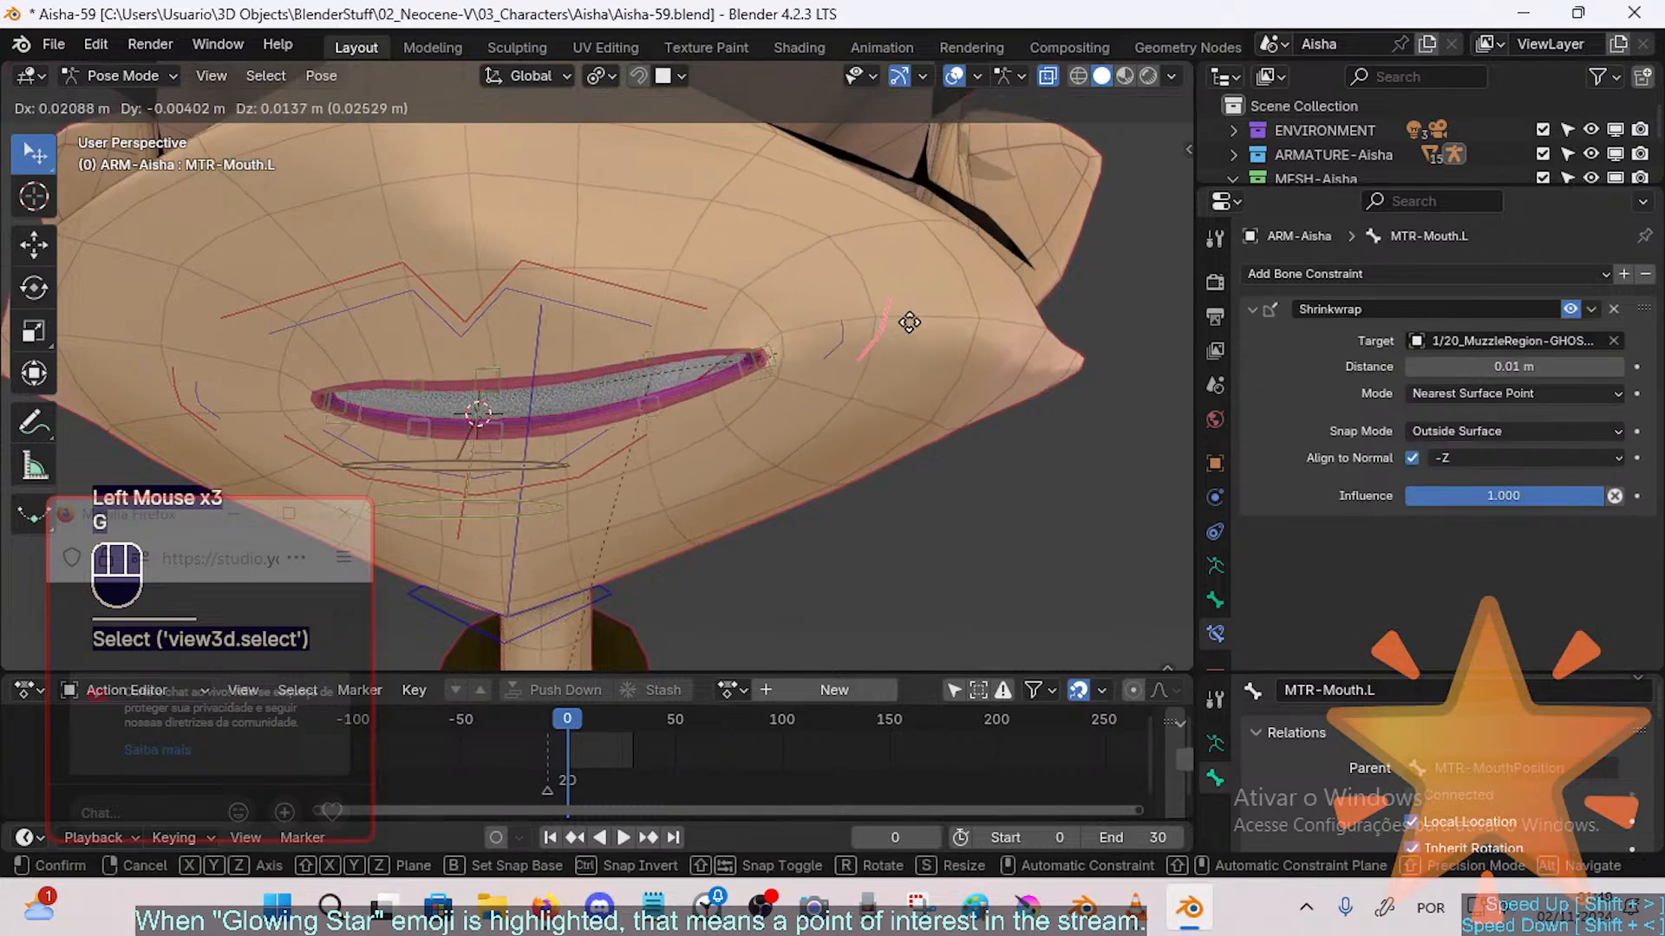
double_click(829, 347)
key(g)
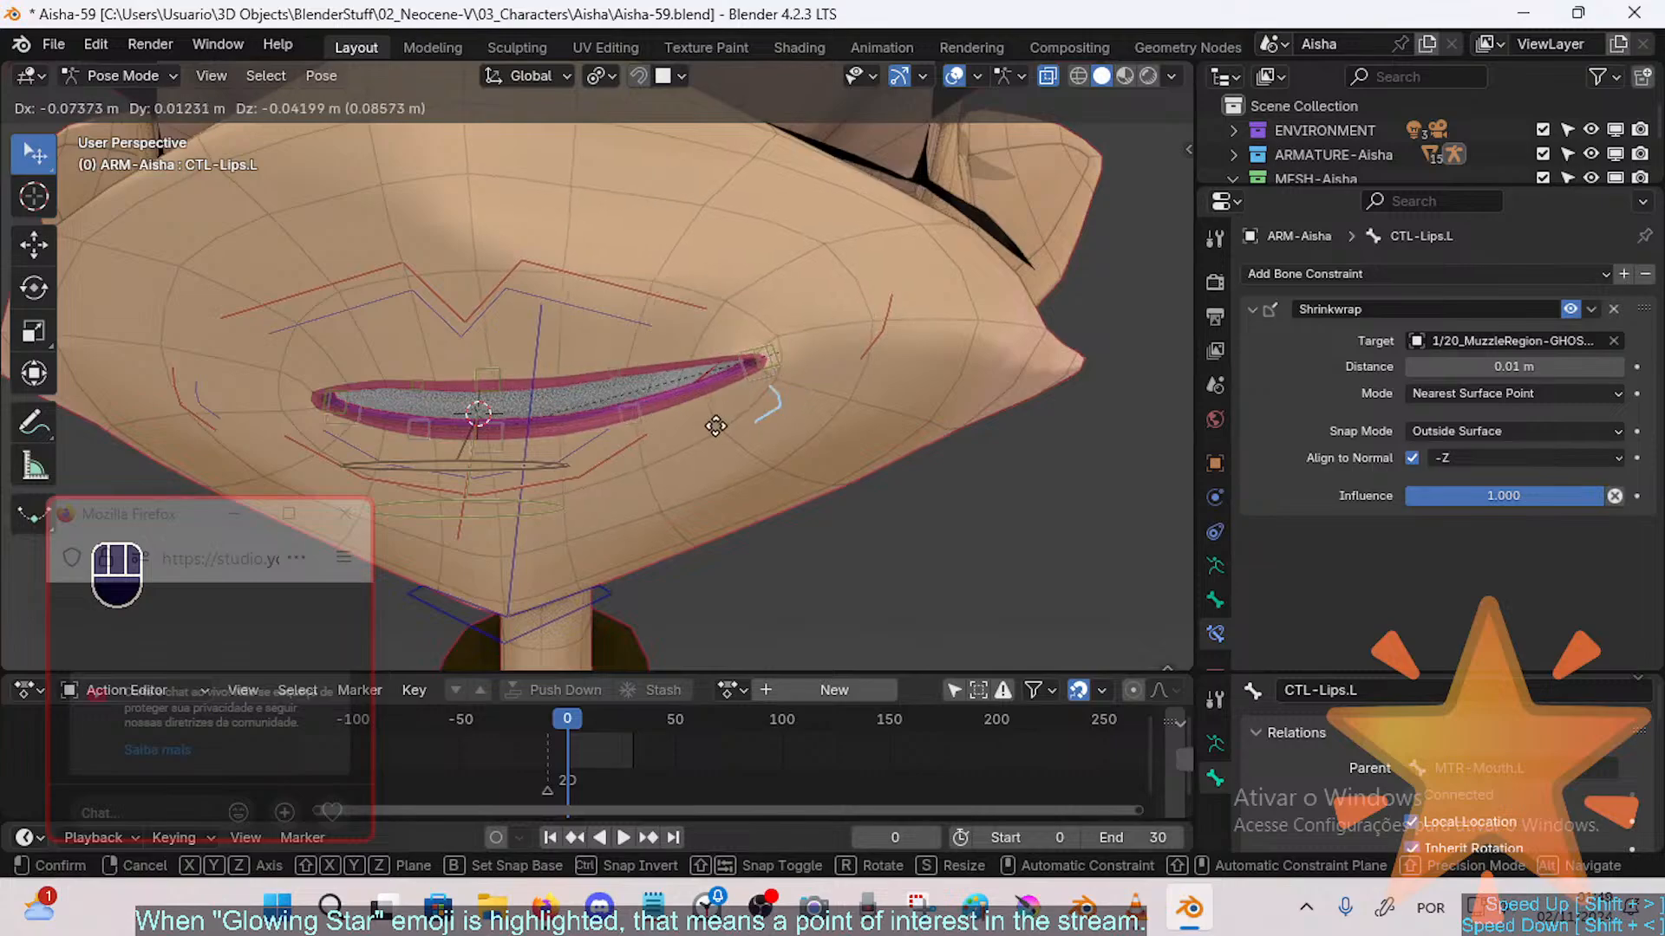
click(667, 404)
Step: Show TWK-MAP-LipBot.L's Copy Transforms MTR-Lip.L settings and pull MTR-Mouth.L inward to check how the lips compress
click(648, 414)
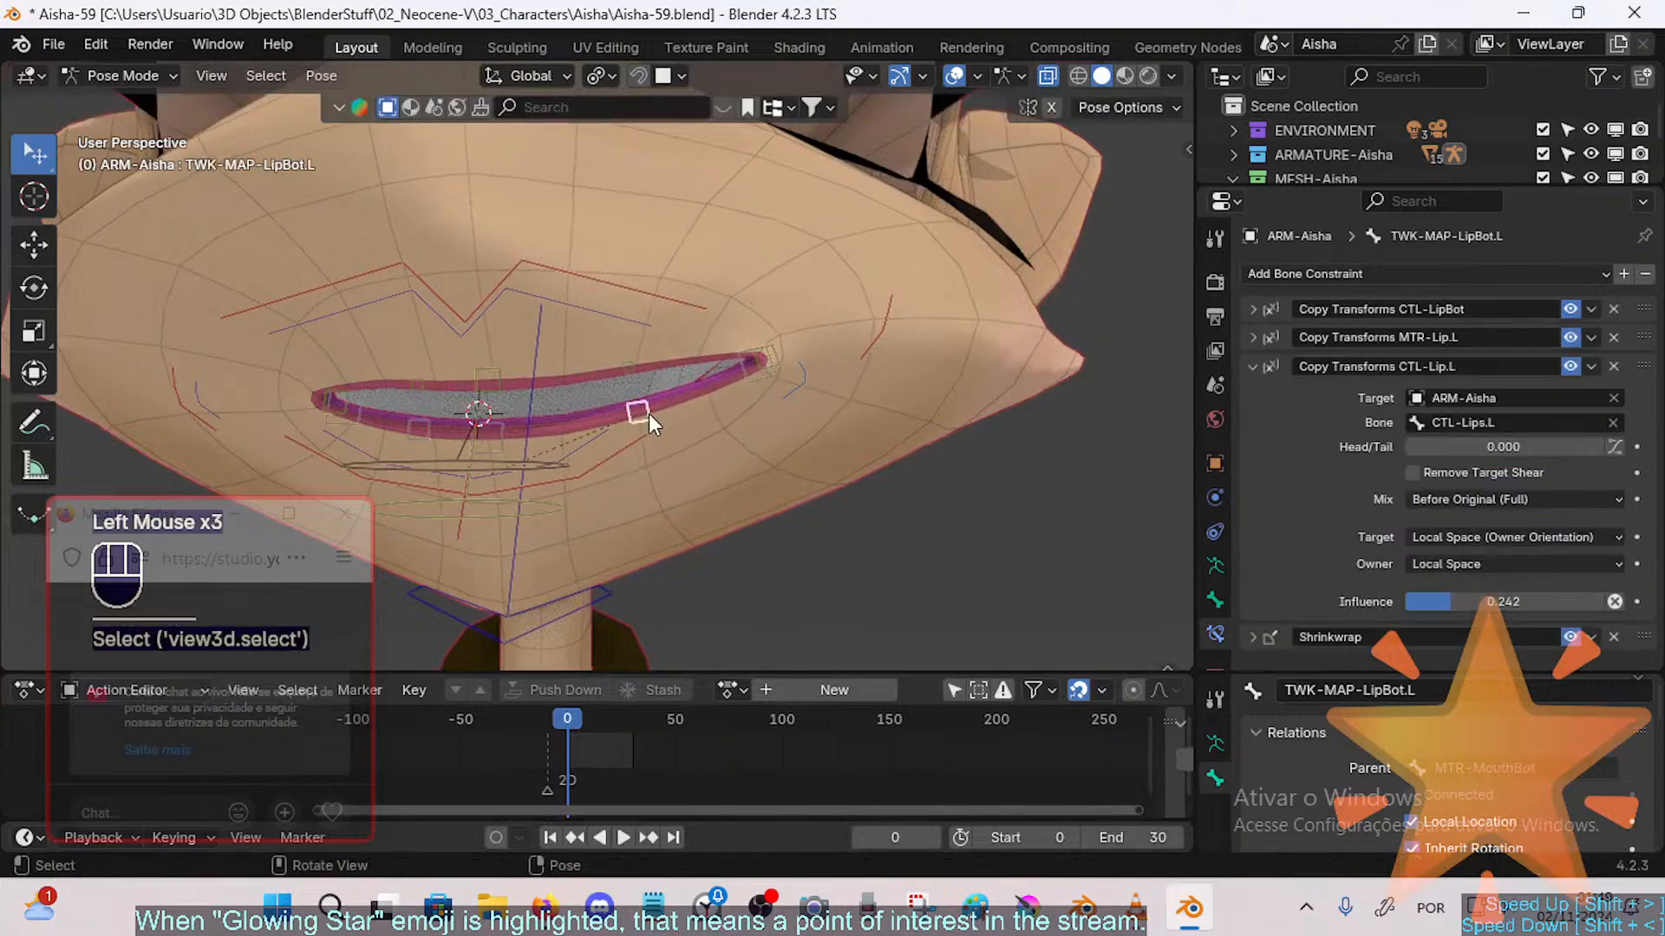
click(1248, 336)
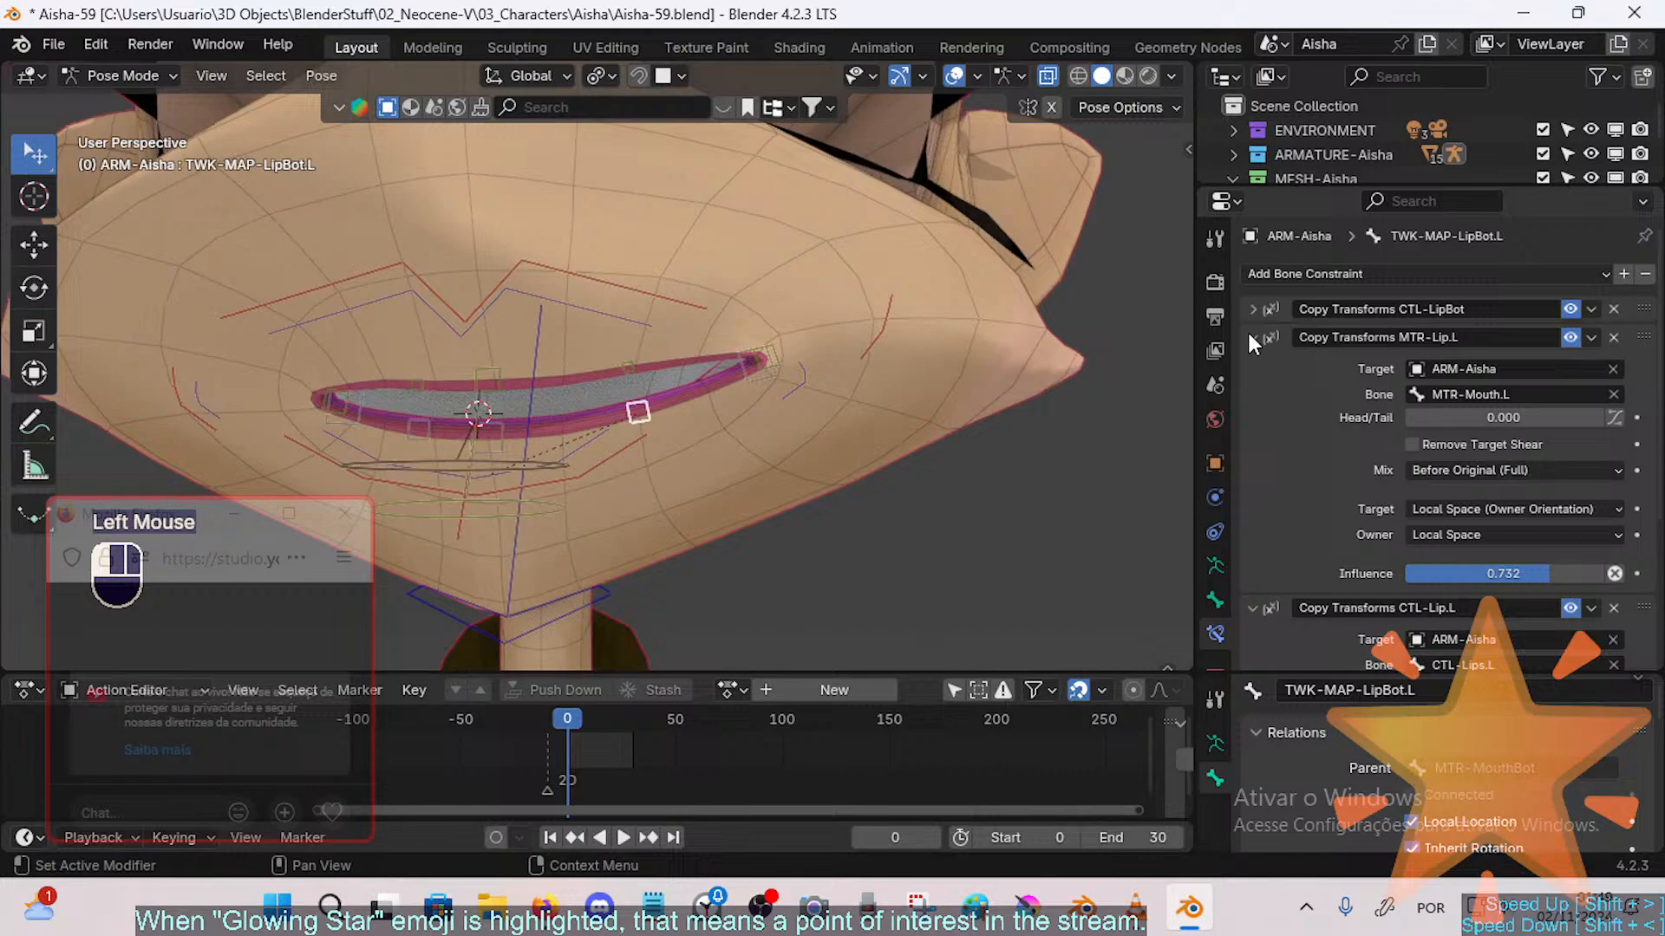
double_click(877, 325)
key(g)
click(616, 371)
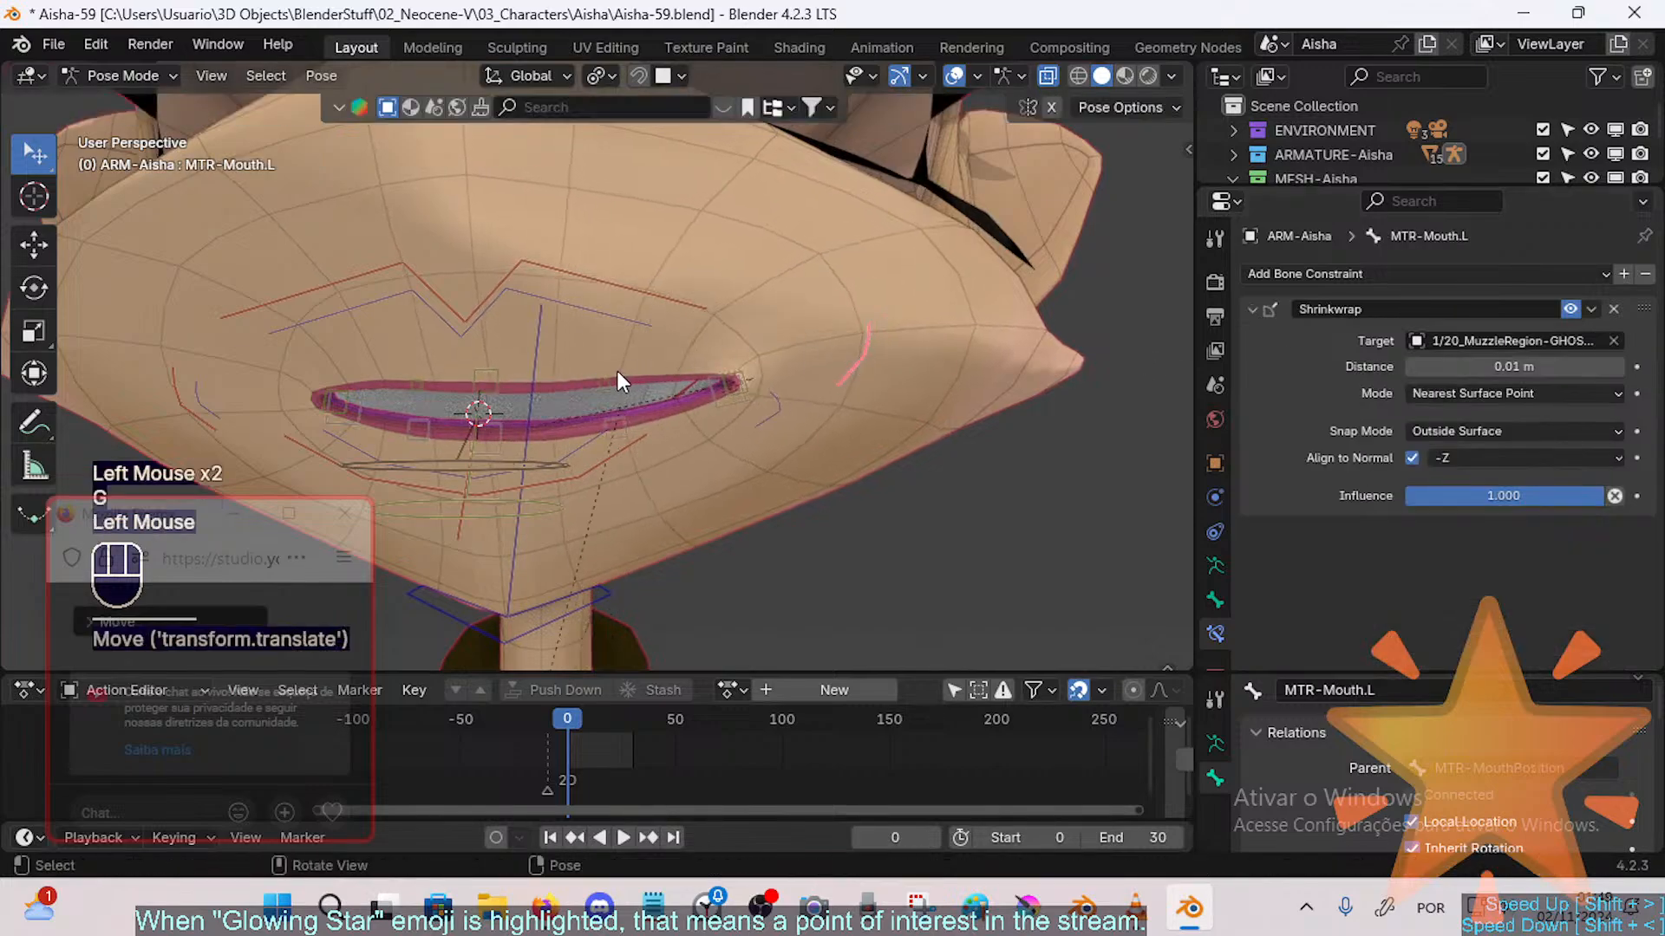
key(g)
click(573, 392)
Step: Lower the influence of TWK-MAP-LipTop.L's Copy Transforms CTL-Lip.L constraint and check it by raising MTR-Mouth.L outward
double_click(561, 382)
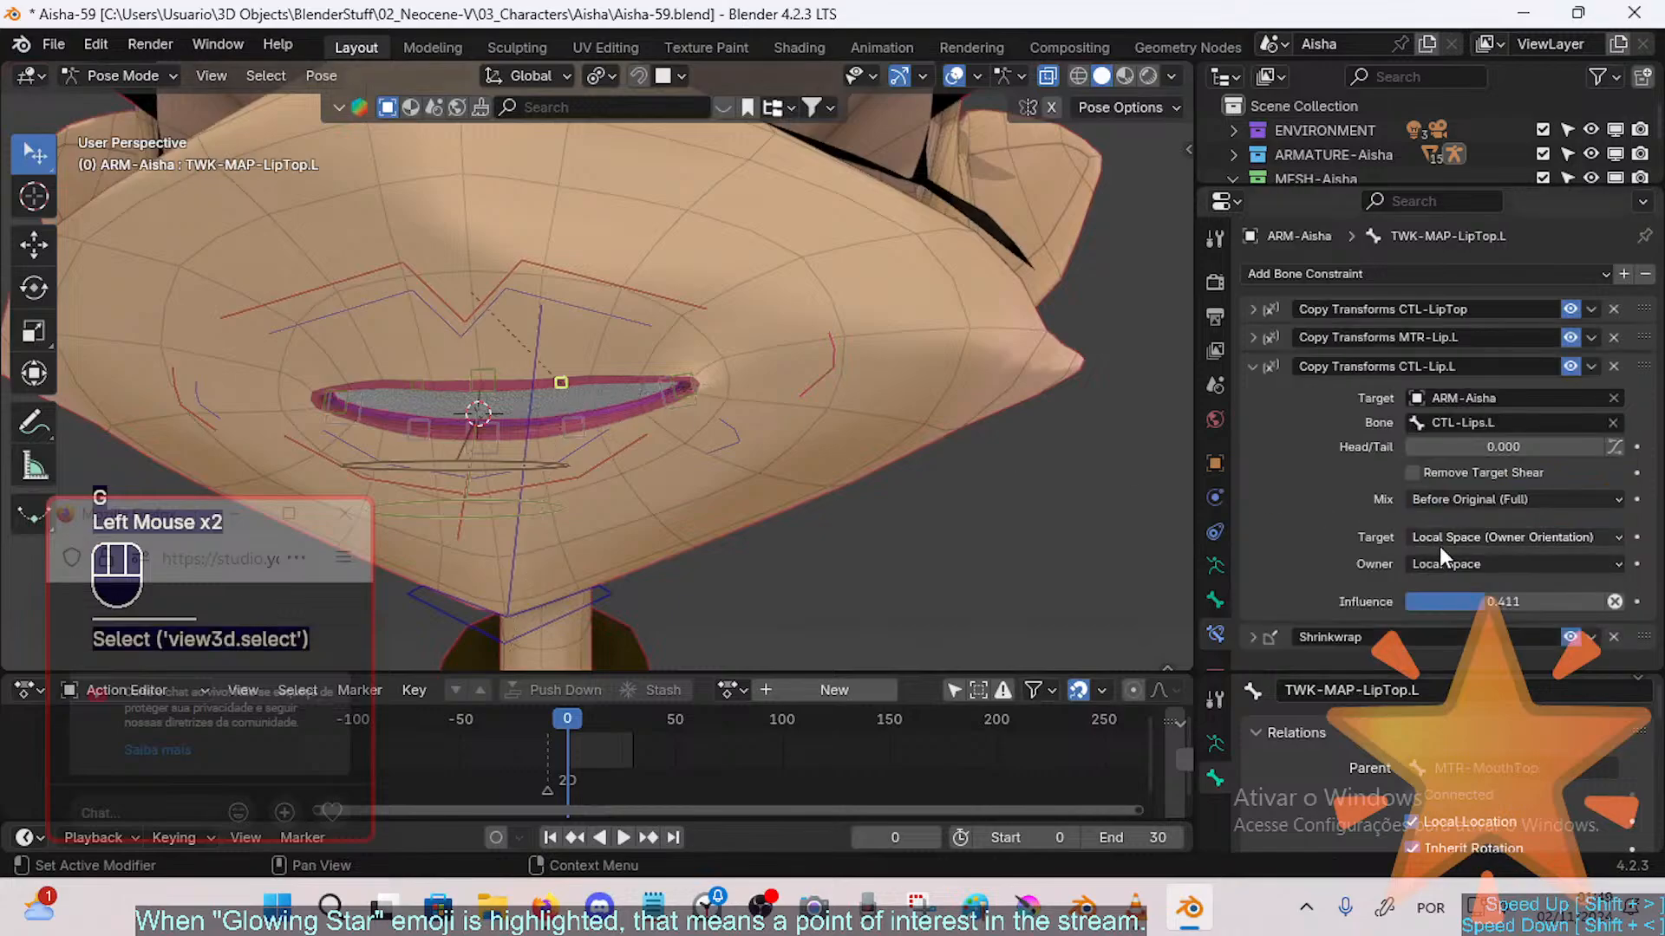
mouse_move(1484, 602)
mouse_down()
mouse_move(1501, 602)
mouse_move(1464, 602)
mouse_up()
click(825, 361)
key(g)
click(832, 360)
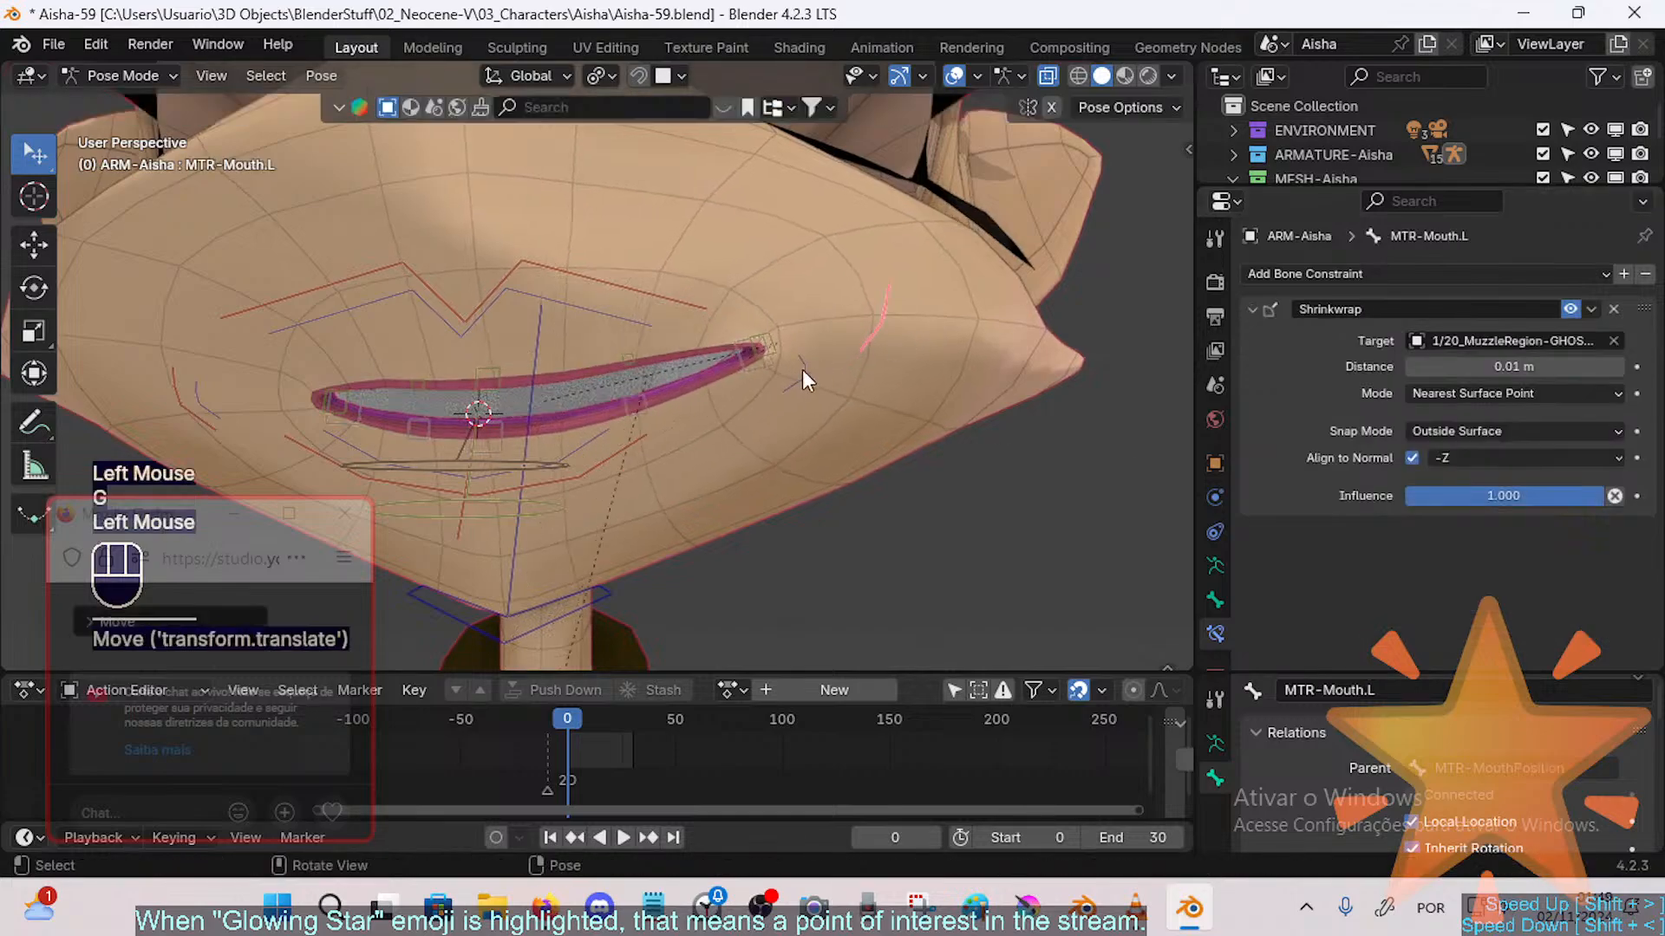
Step: Move CTL-Lips.L inward across the left mouth corner to test the adjusted upper lip influence
click(754, 353)
click(761, 348)
key(g)
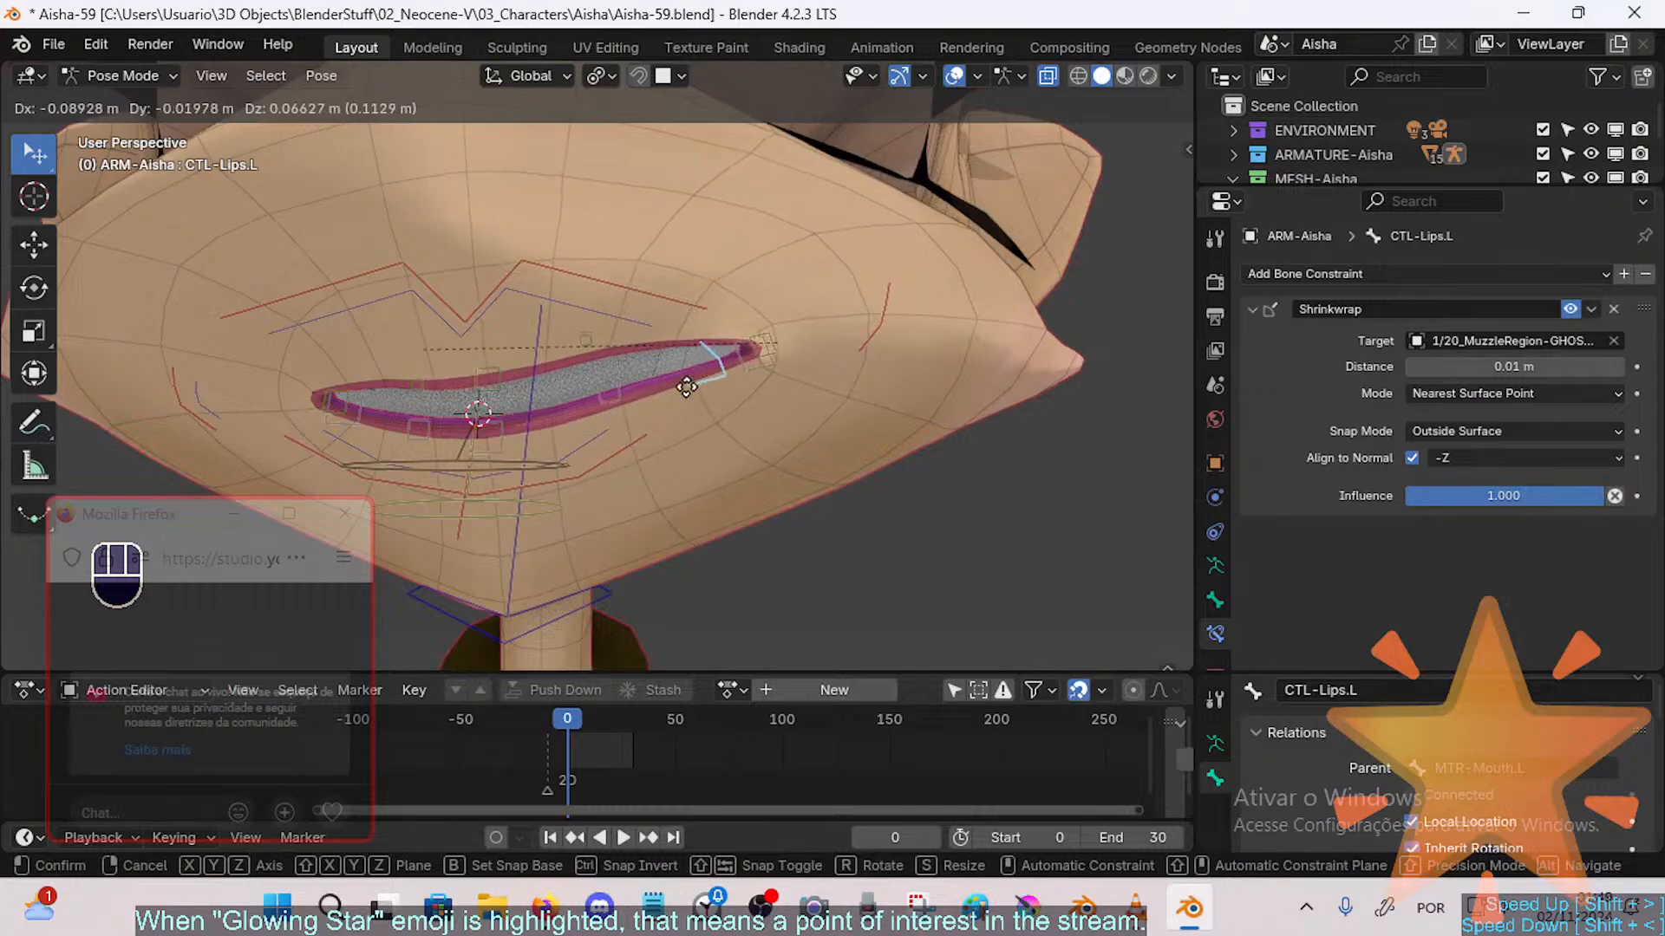
click(668, 347)
key(g)
middle_drag(668, 347, 758, 414)
key(r)
click(718, 415)
Step: Reset the pose of all the armature's bones and save the file
key(a)
key(alt+q)
key(alt+q)
key(ctrl+s)
Step: Select TWK-MAP-LipCornerBot.L, and move MTR-Mouth.L outward and inward to test the closed mouth's left corner
click(723, 387)
scroll(733, 407, up, 2)
click(710, 393)
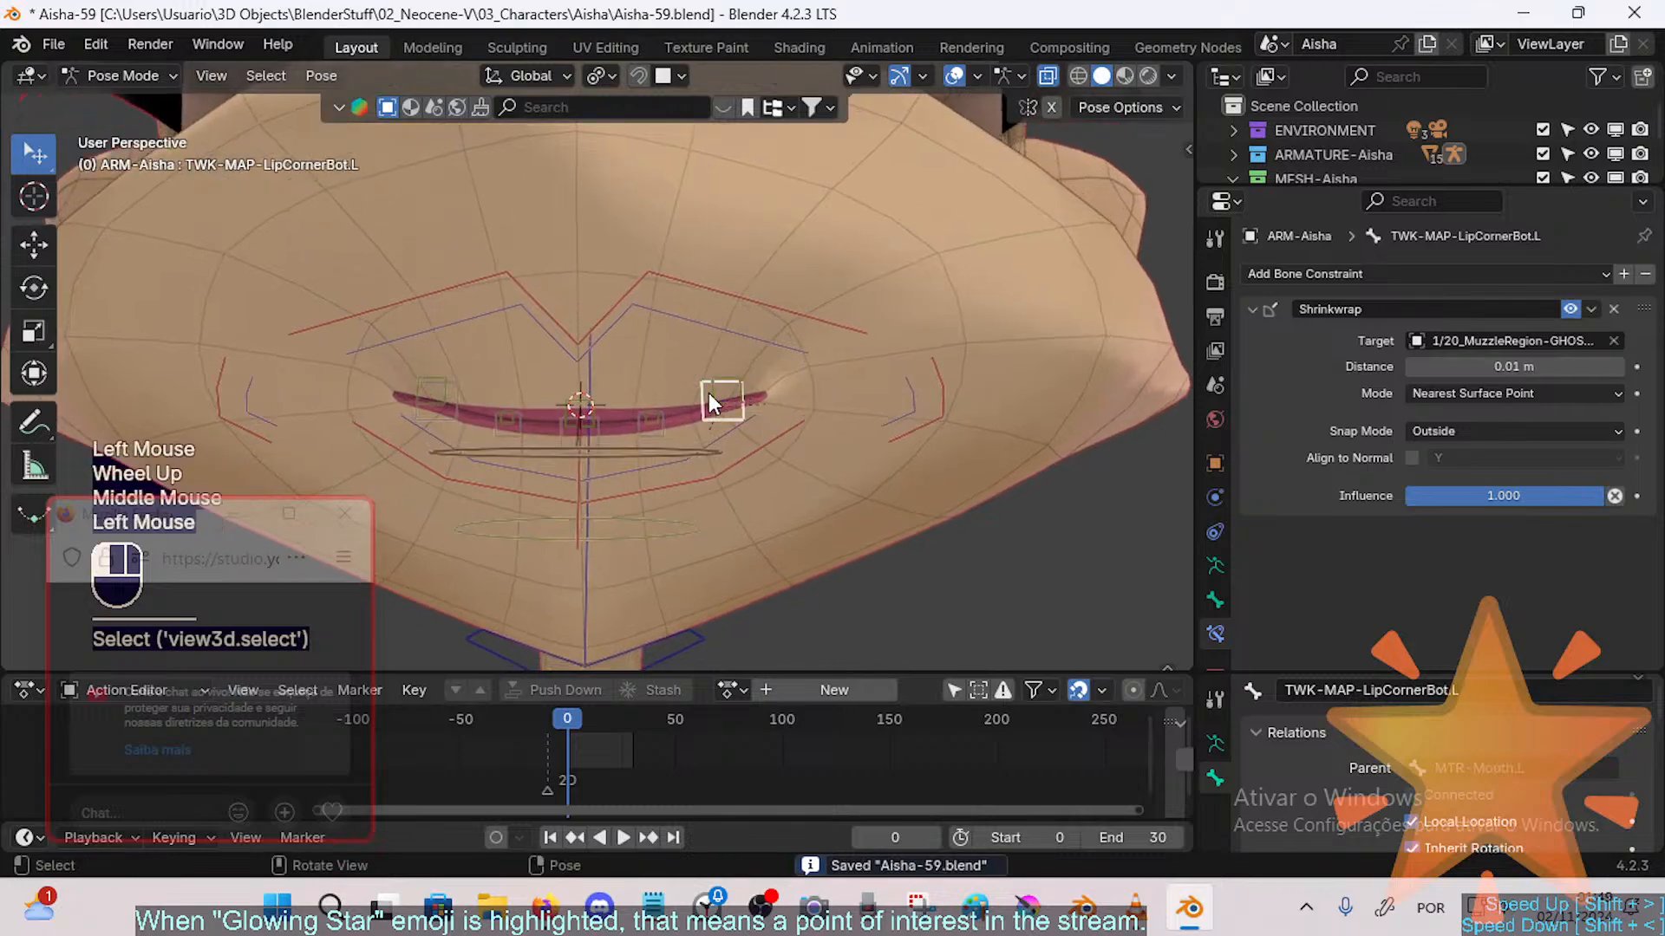
click(942, 374)
key(g)
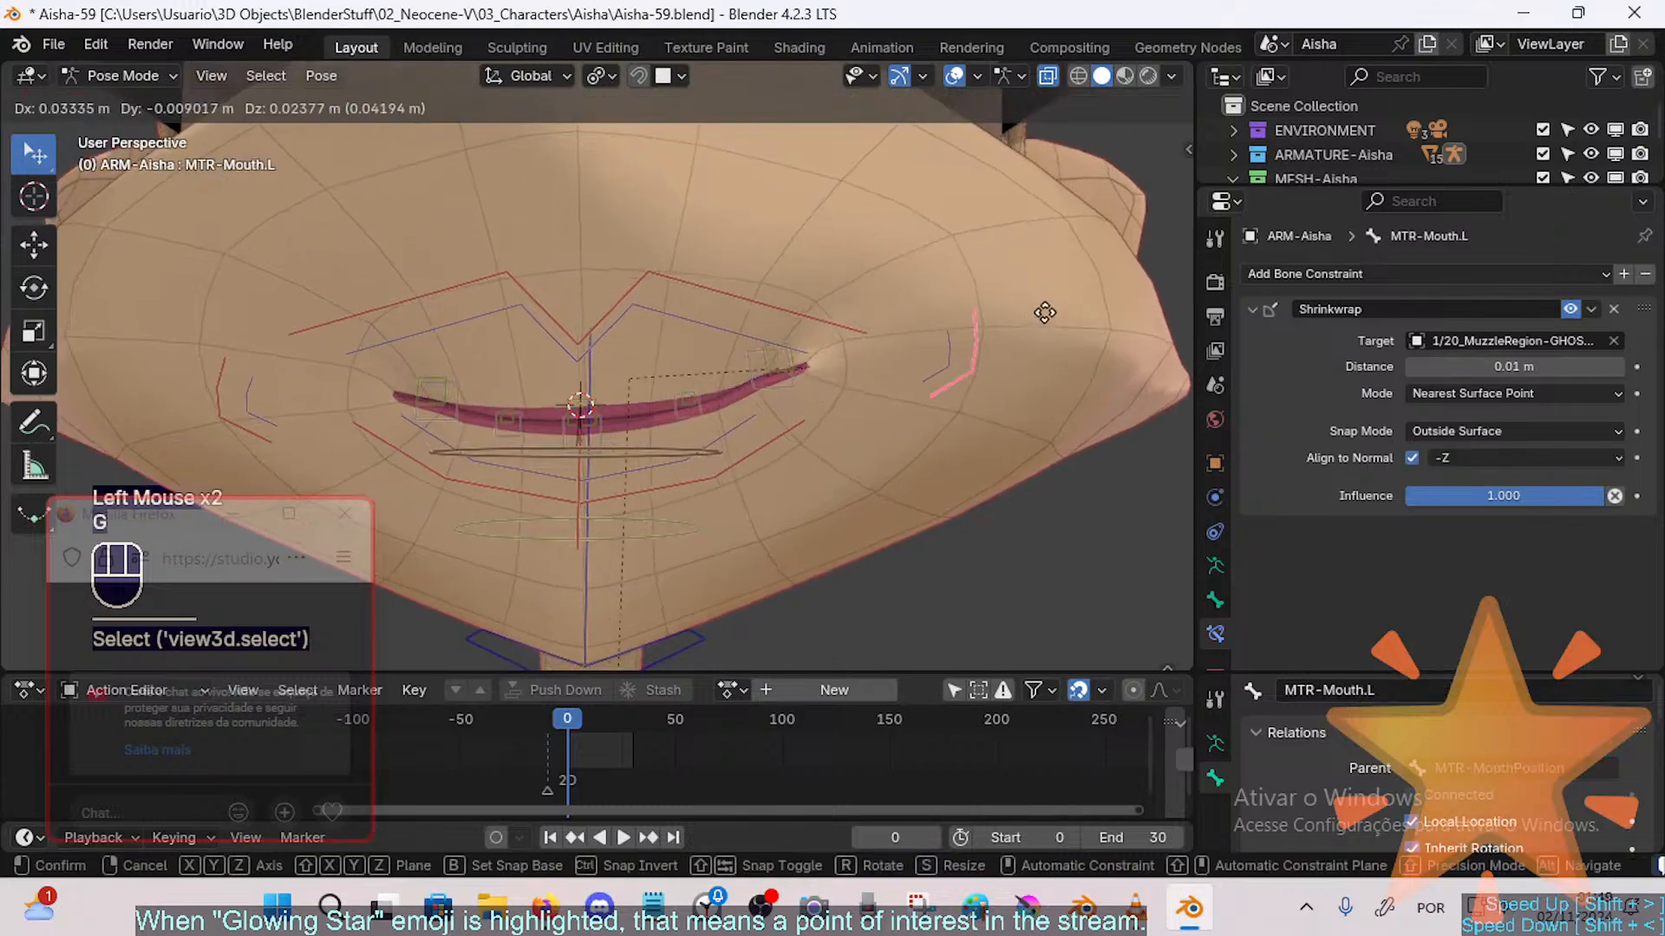
click(928, 389)
key(g)
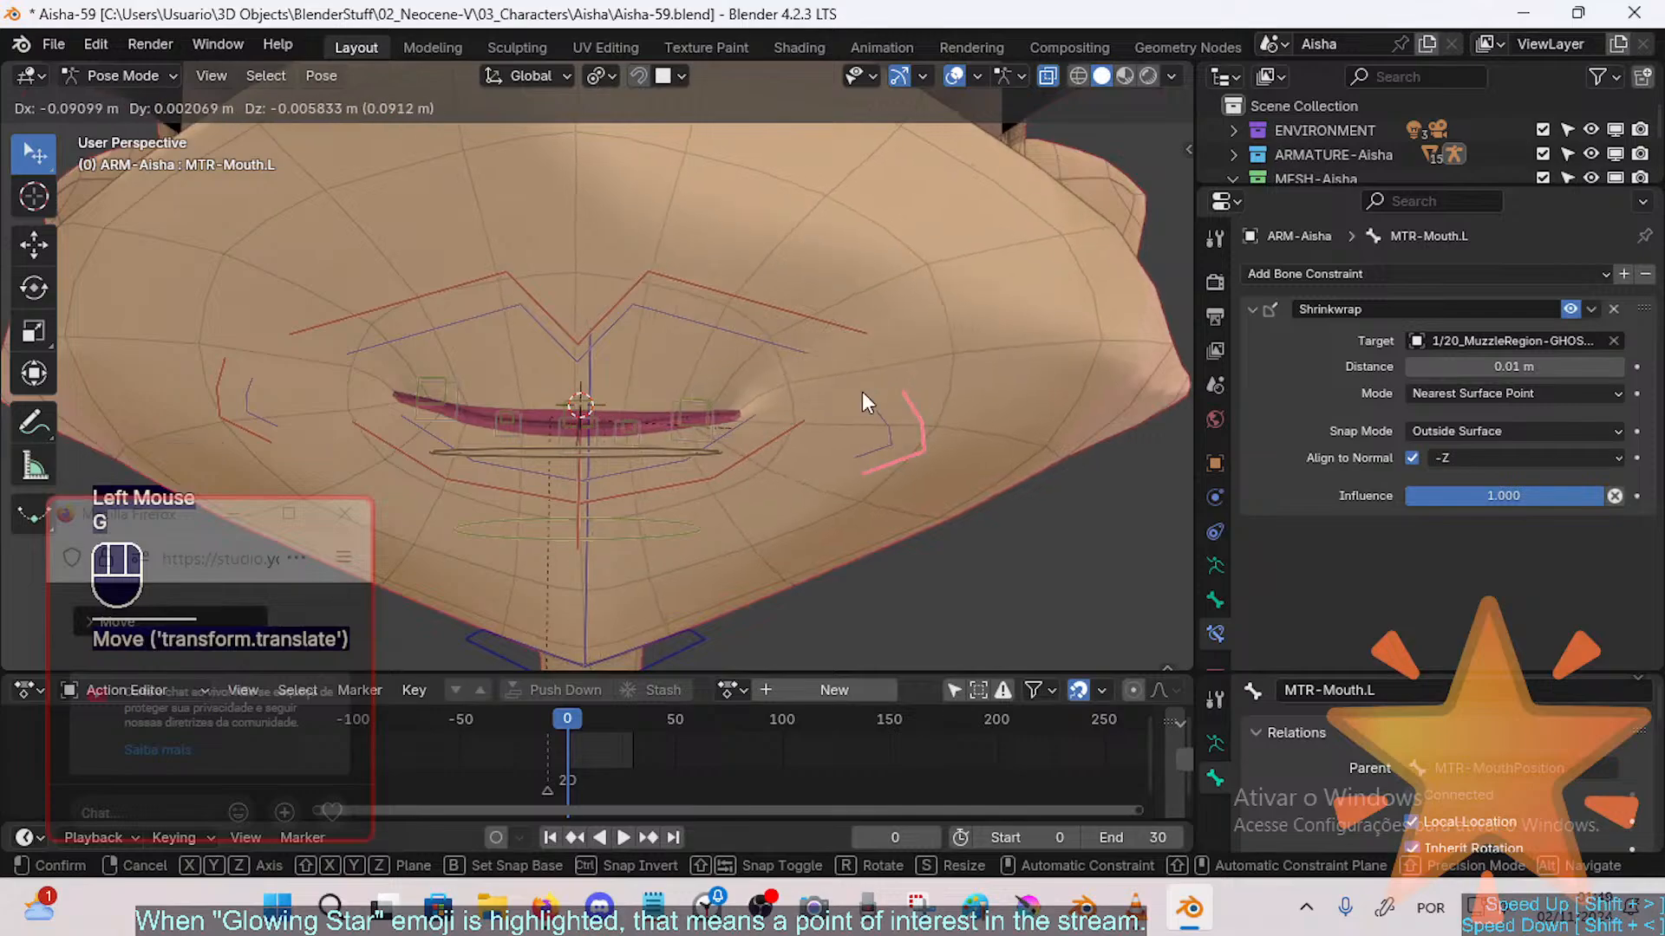
click(991, 362)
Step: Move CTL-Lips.L inward to test its effect on the closed lips, viewing the mouth from an angle
click(959, 349)
key(g)
click(822, 364)
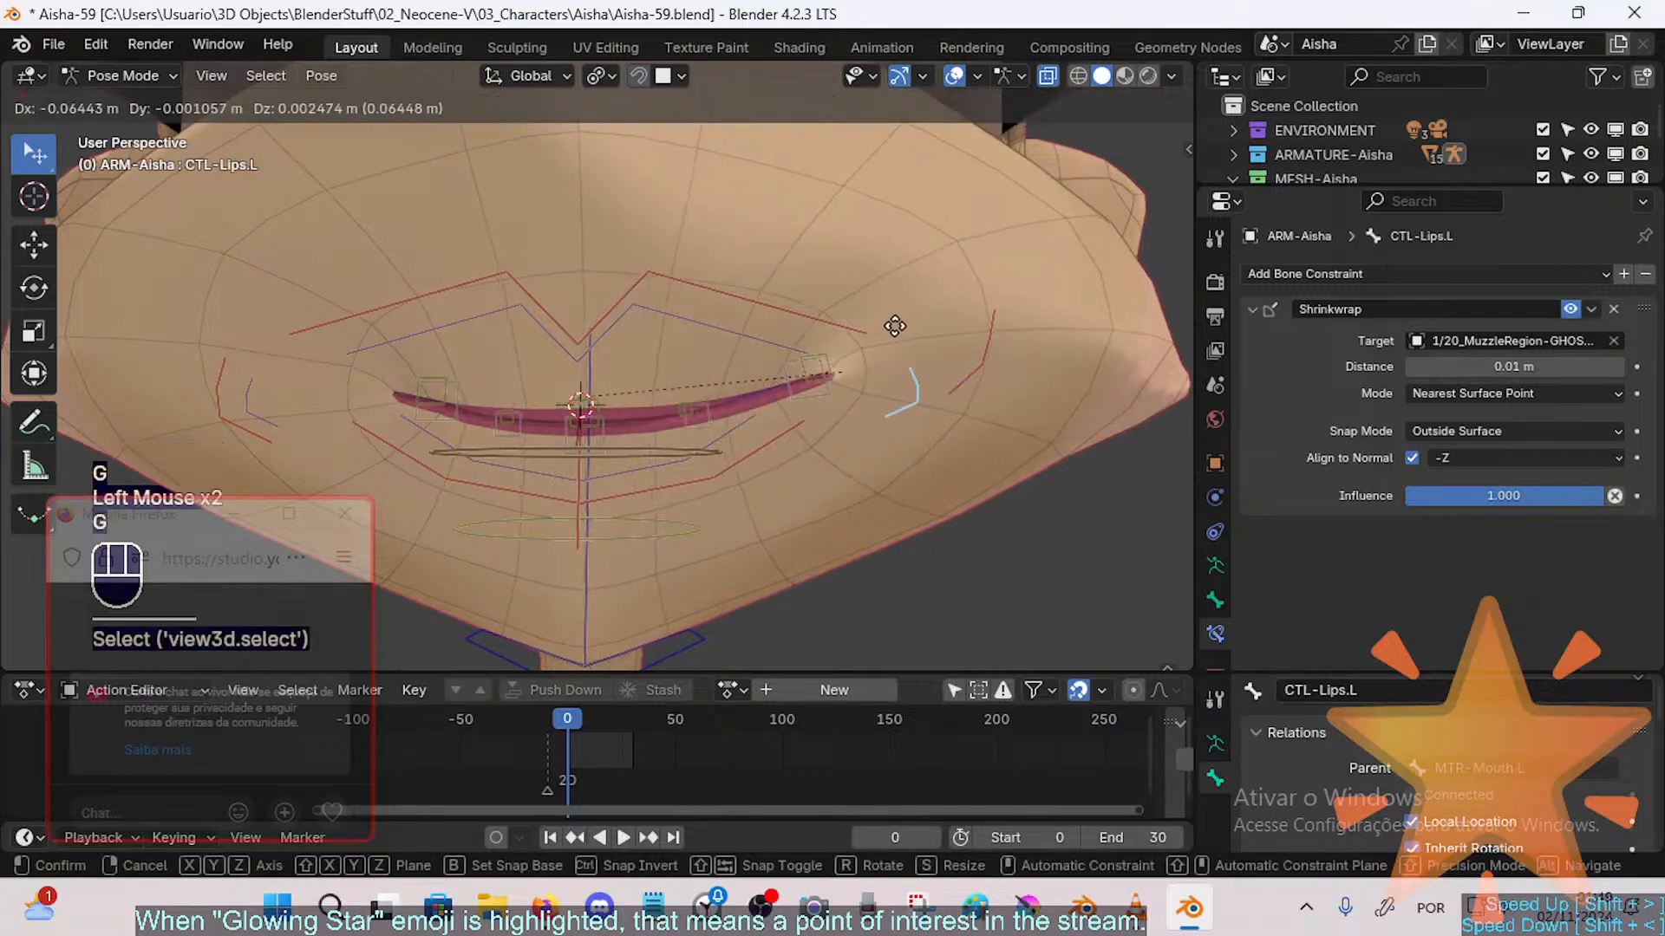
key(g)
middle_drag(879, 347, 789, 368)
click(908, 347)
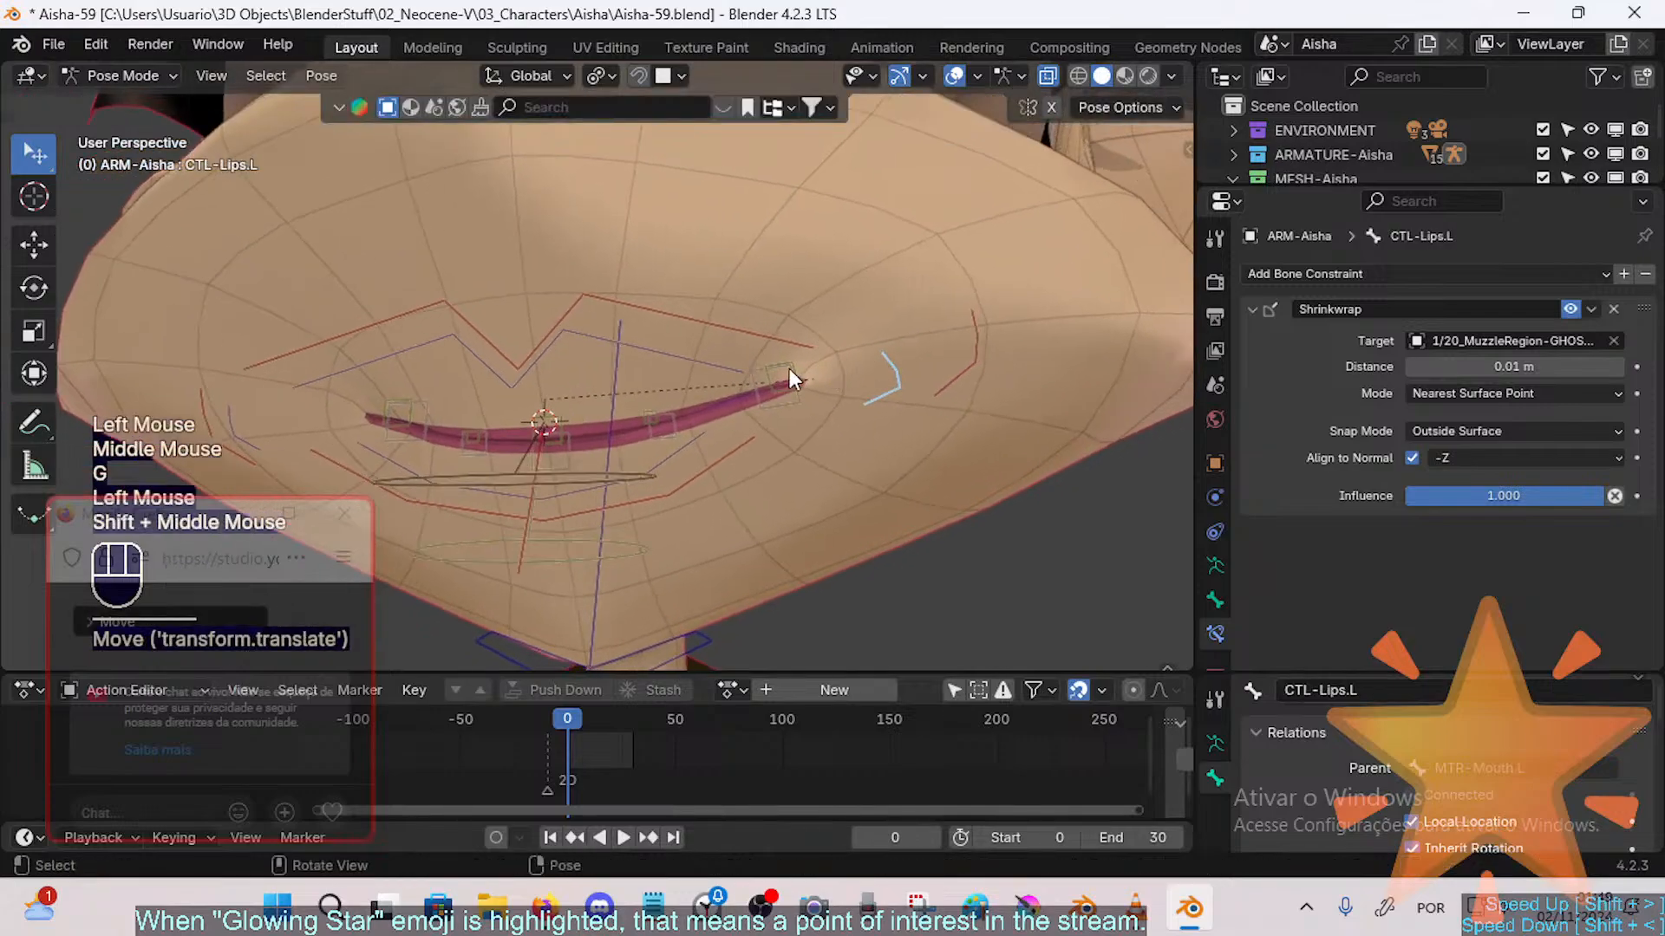
Step: Shift MTR-Mouth.L slightly inward and readjust CTL-Lips.L to examine the left lip corner's deformation
click(788, 370)
click(921, 359)
key(g)
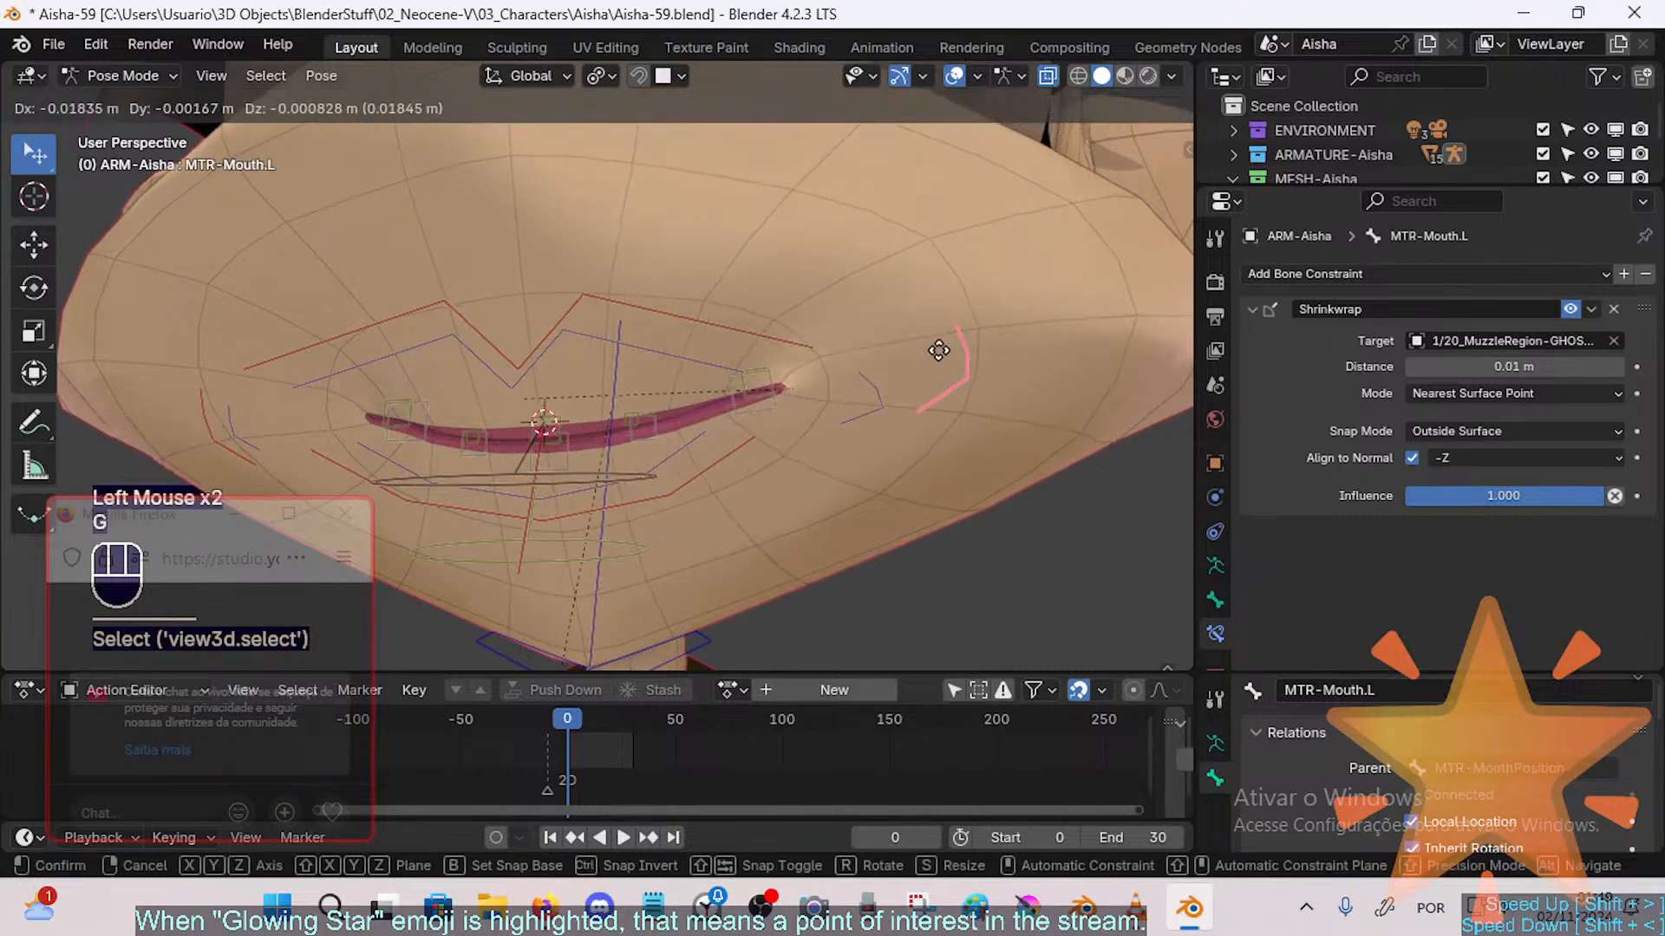
click(936, 353)
click(862, 393)
key(g)
click(840, 375)
Step: Compare the bone constraints and parents of TWK-MAP-LipCornerTop.L and the neighbouring left lip bones
click(774, 369)
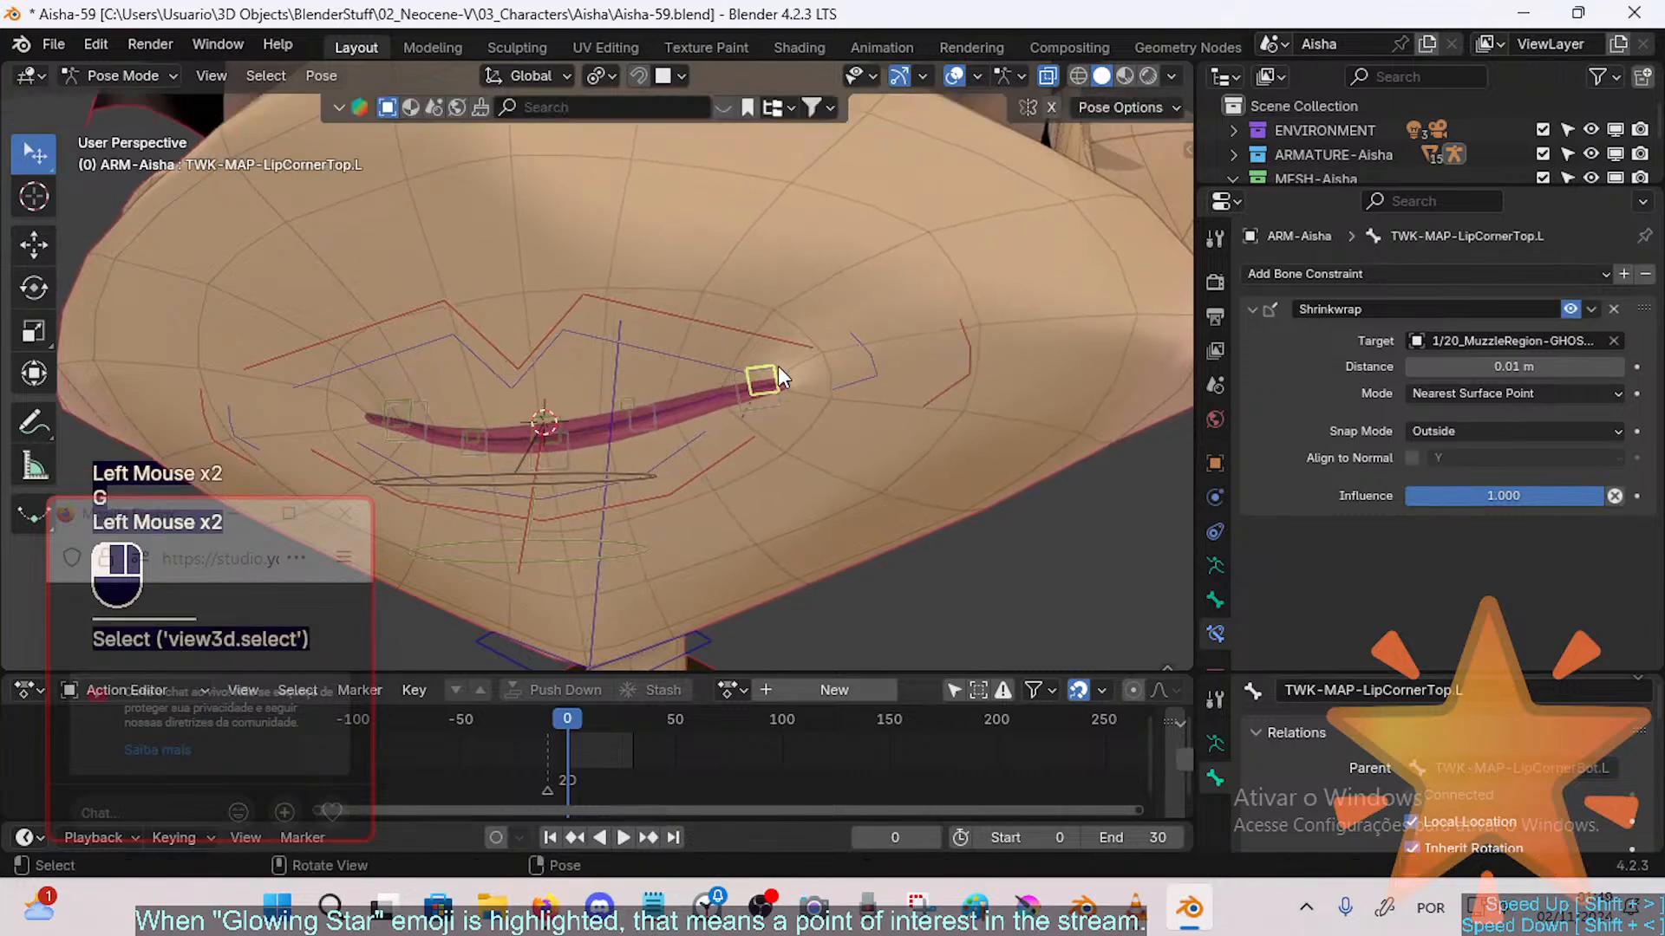
click(642, 422)
click(760, 380)
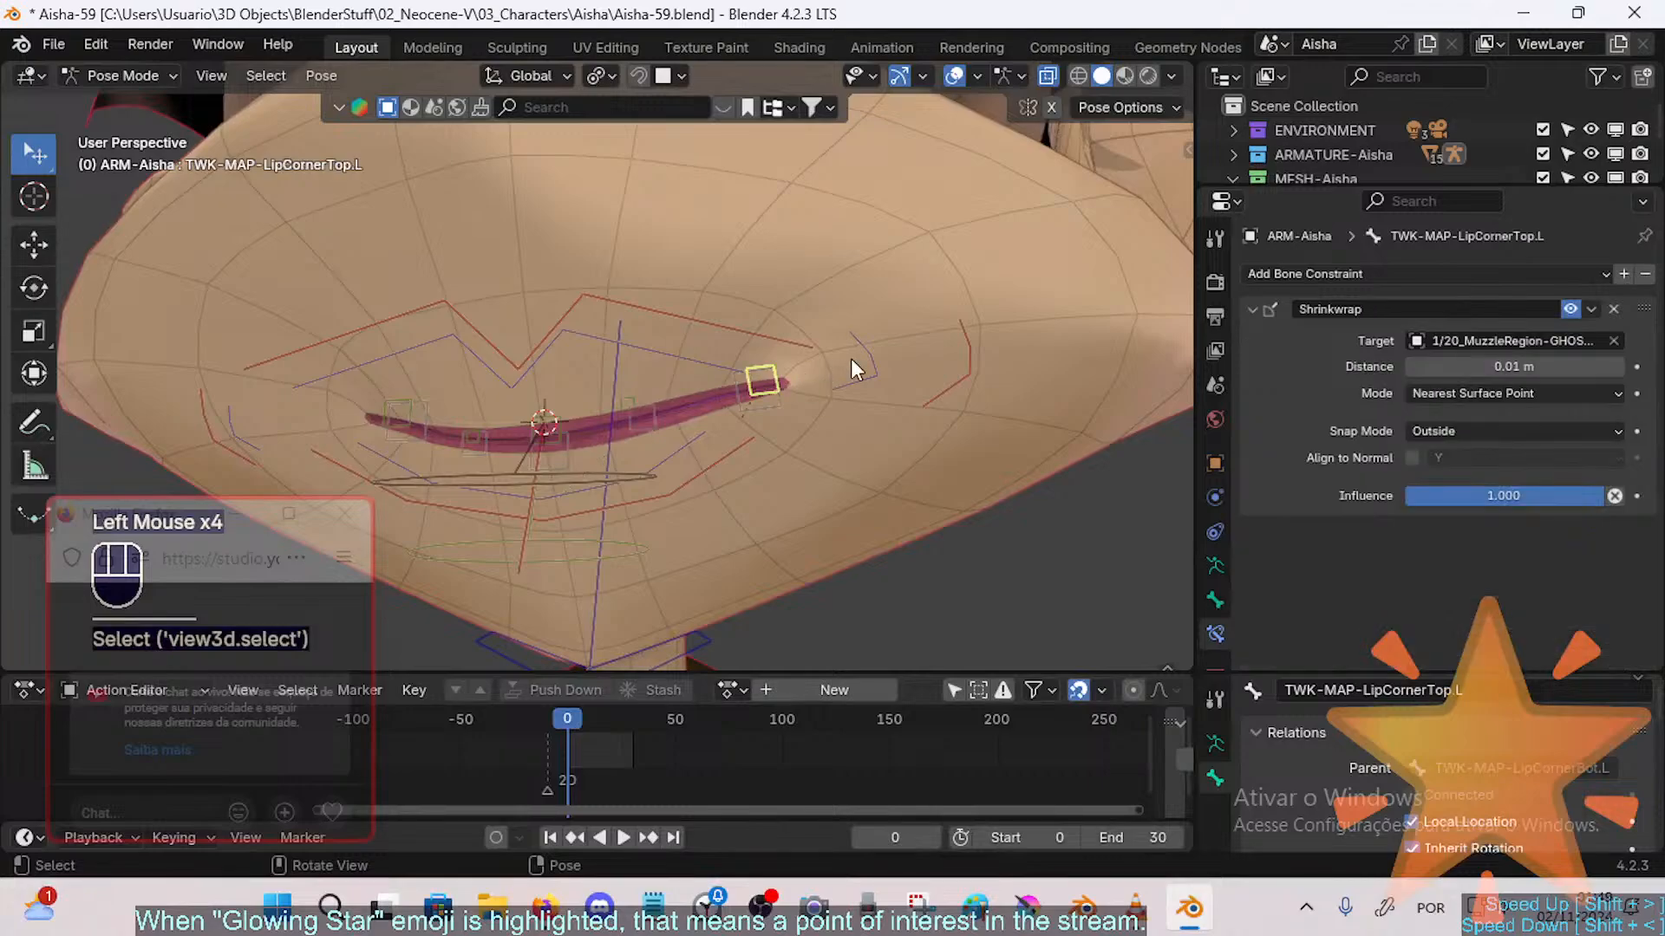
click(854, 368)
click(854, 368)
click(788, 365)
click(787, 374)
Step: Inspect TWK-MAP-LipCornerTop.L and MTR-Mouth.L in Edit Mode, and return the armature to Pose Mode
key(Tab)
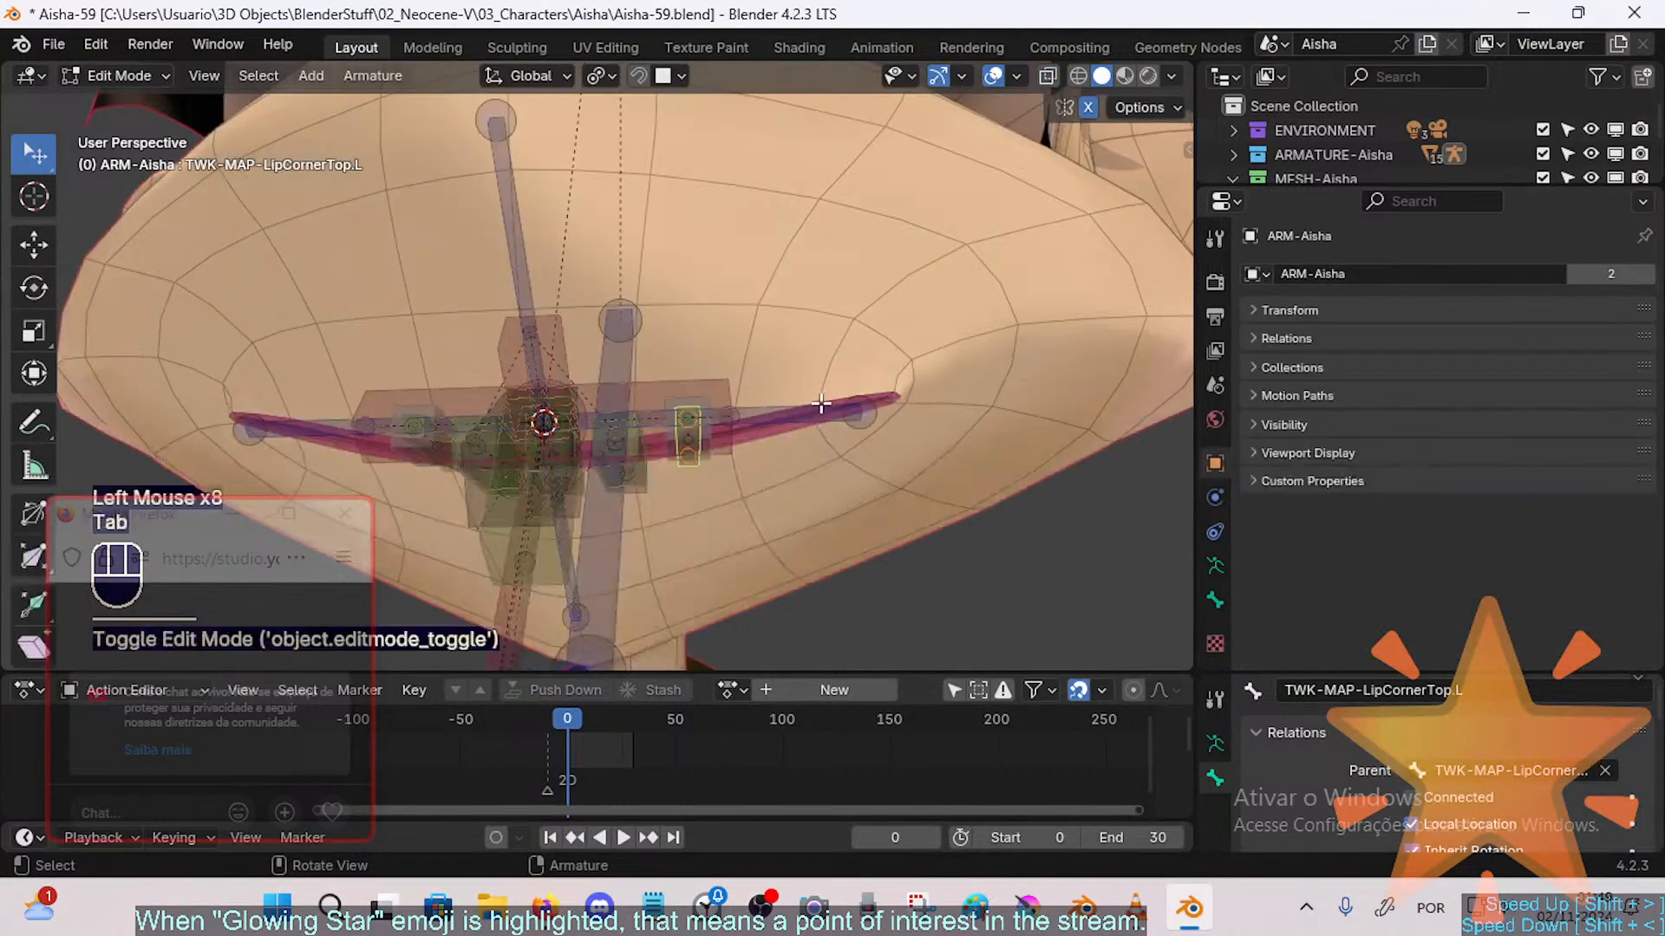
key(g)
key(Escape)
click(675, 452)
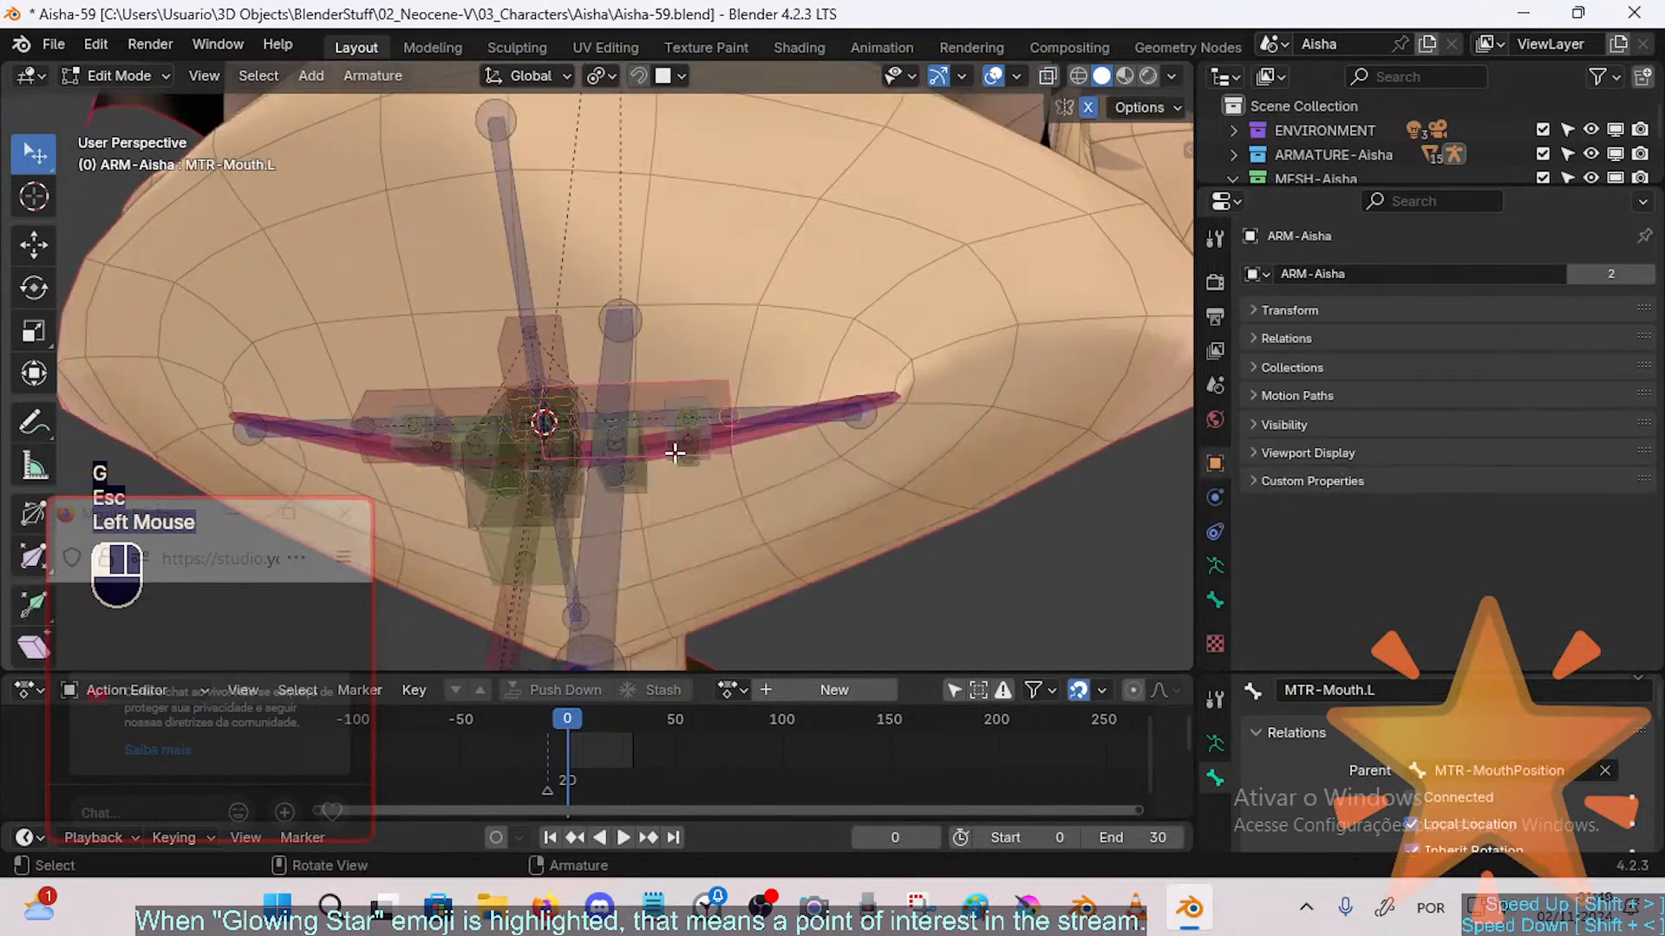
click(676, 452)
key(Tab)
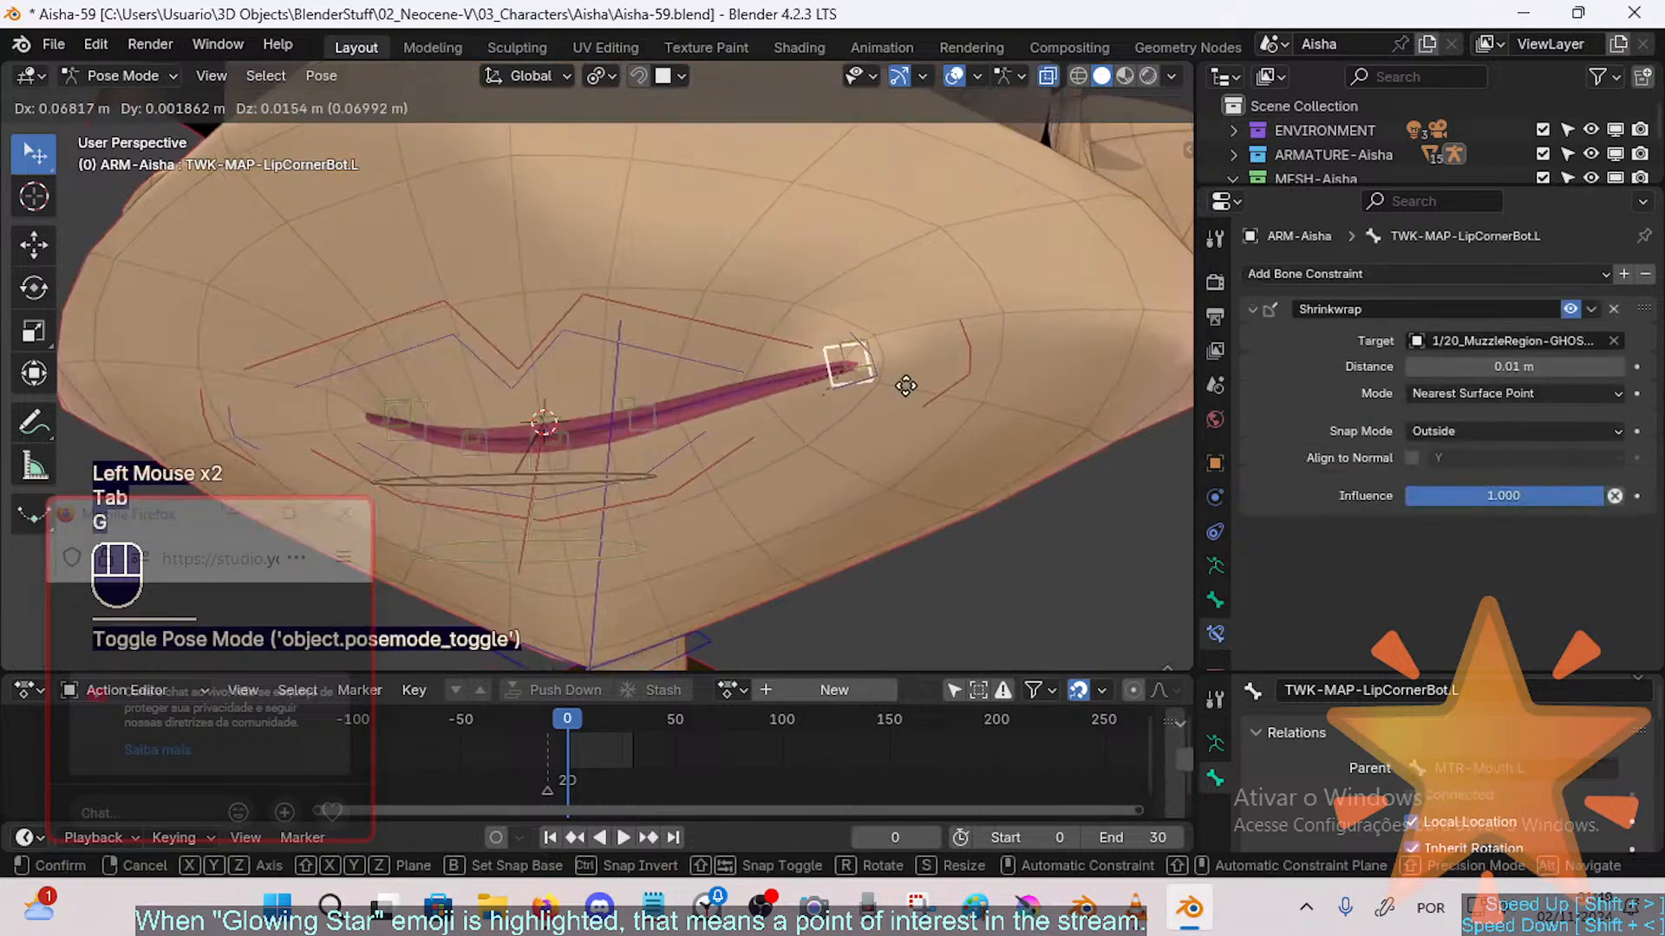
Step: Test TWK-MAP-LipCornerBot.L's effect on the left mouth corner with outward moves, cancelling each one
key(g)
key(Escape)
middle_drag(859, 408, 897, 414)
key(g)
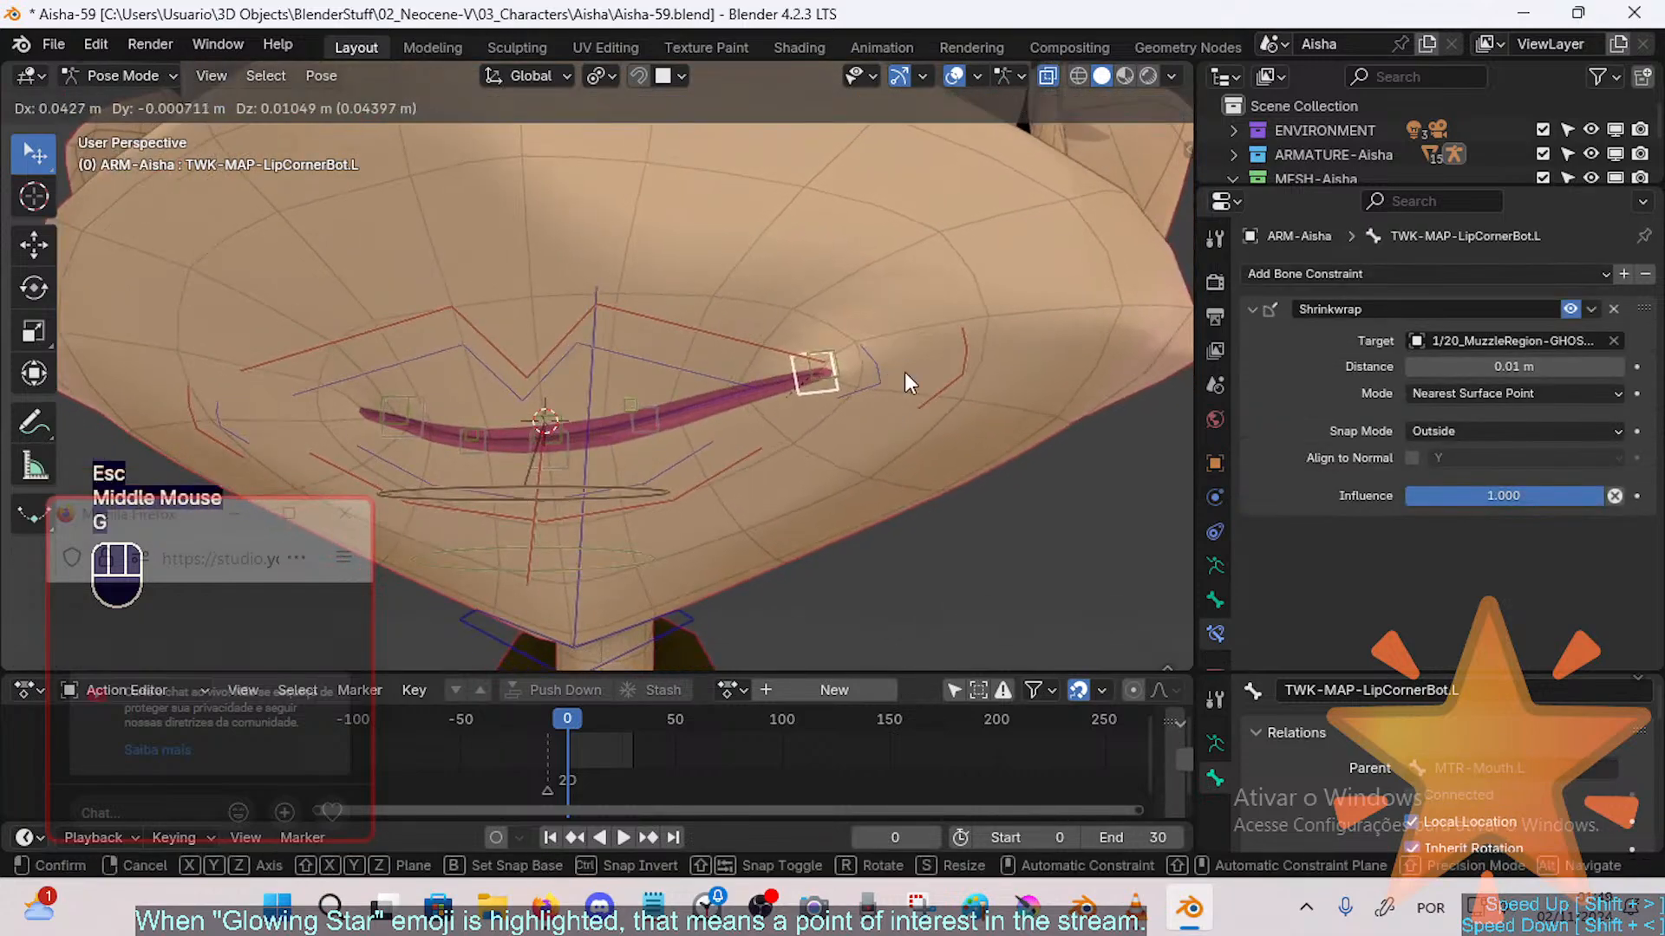
key(Escape)
key(g)
key(Escape)
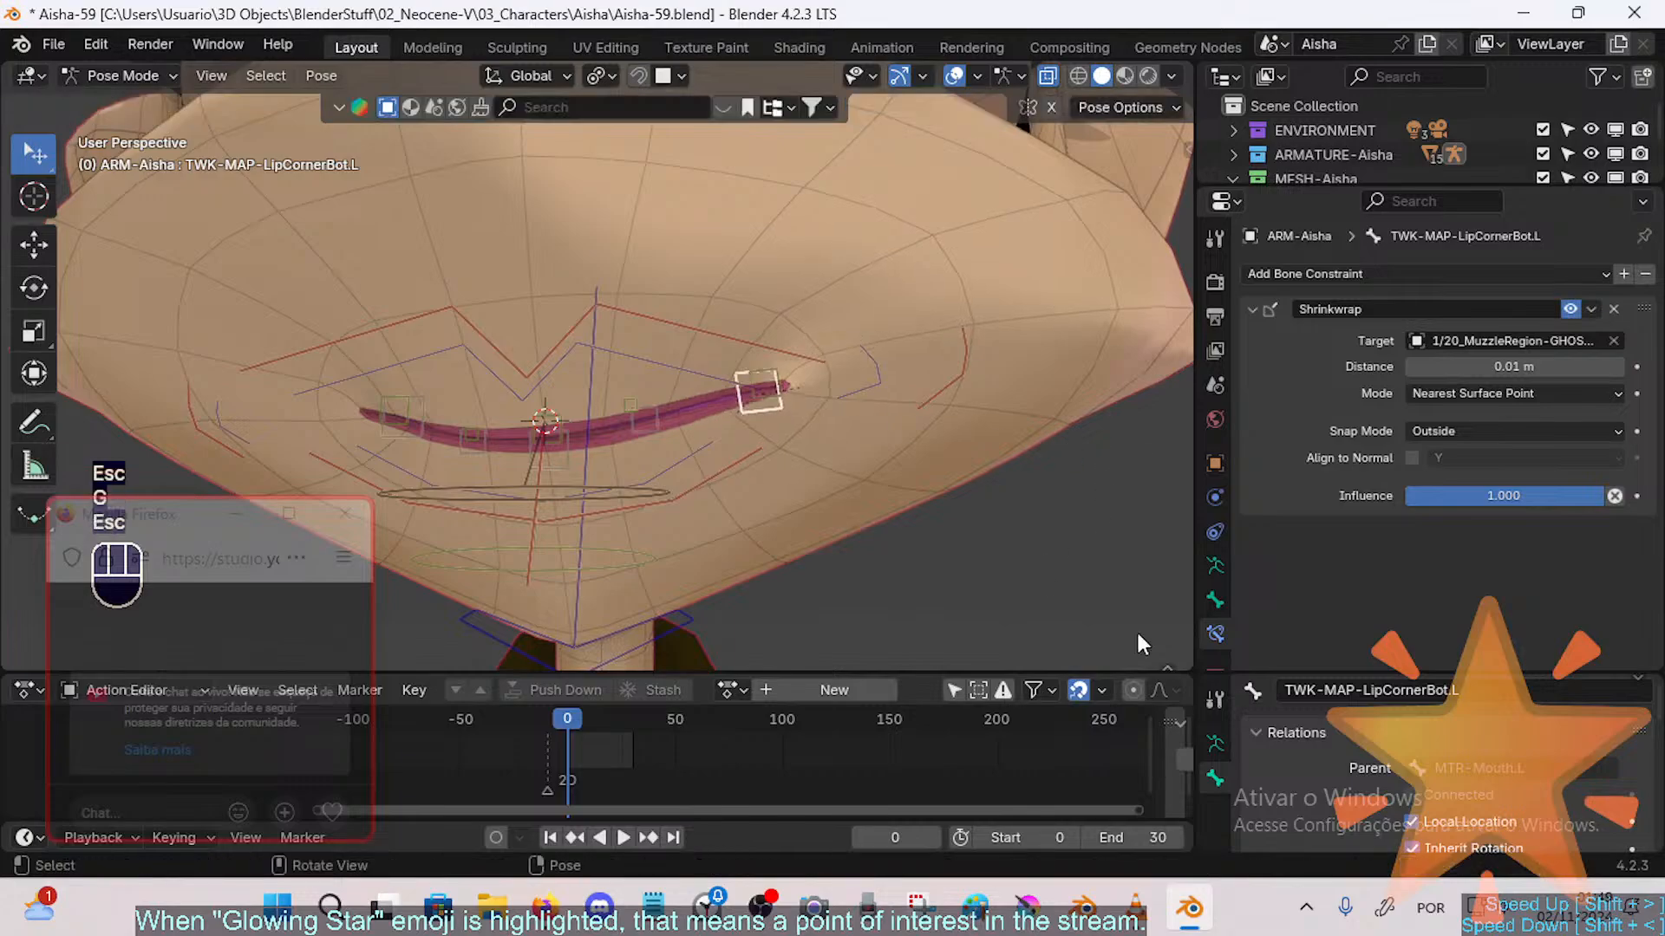
Step: Test parting the left lip corner by lowering TWK-MAP-LipCornerBot.L and raising TWK-MAP-LipCornerTop.L, and clear all pose transforms
click(966, 366)
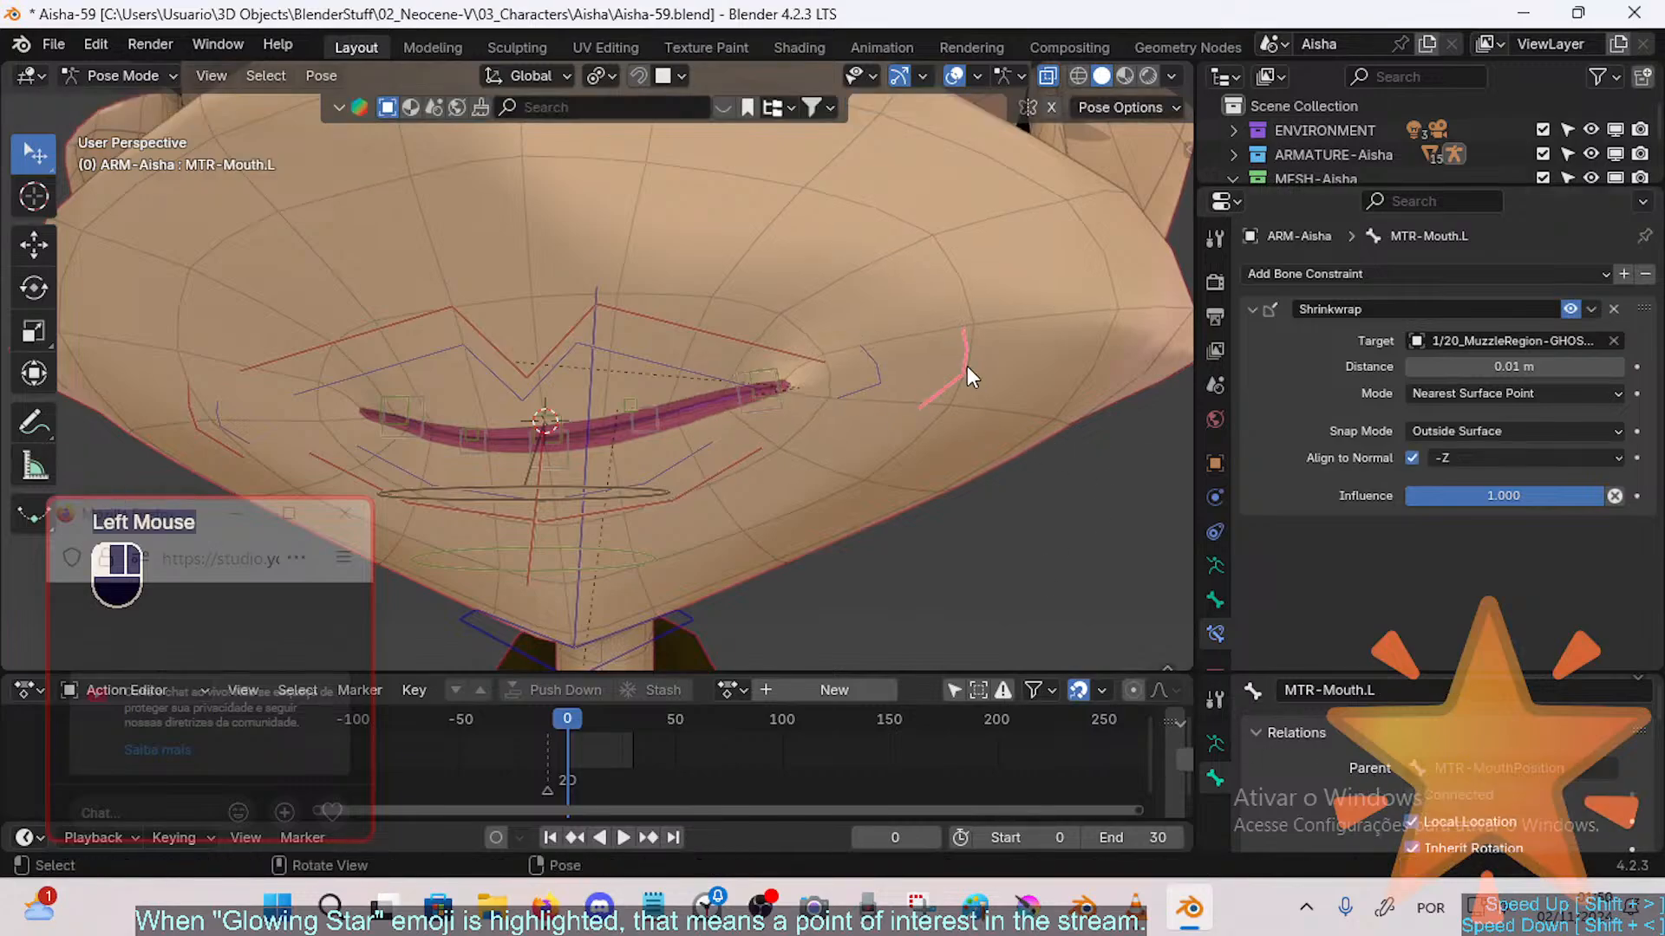
click(777, 381)
click(767, 396)
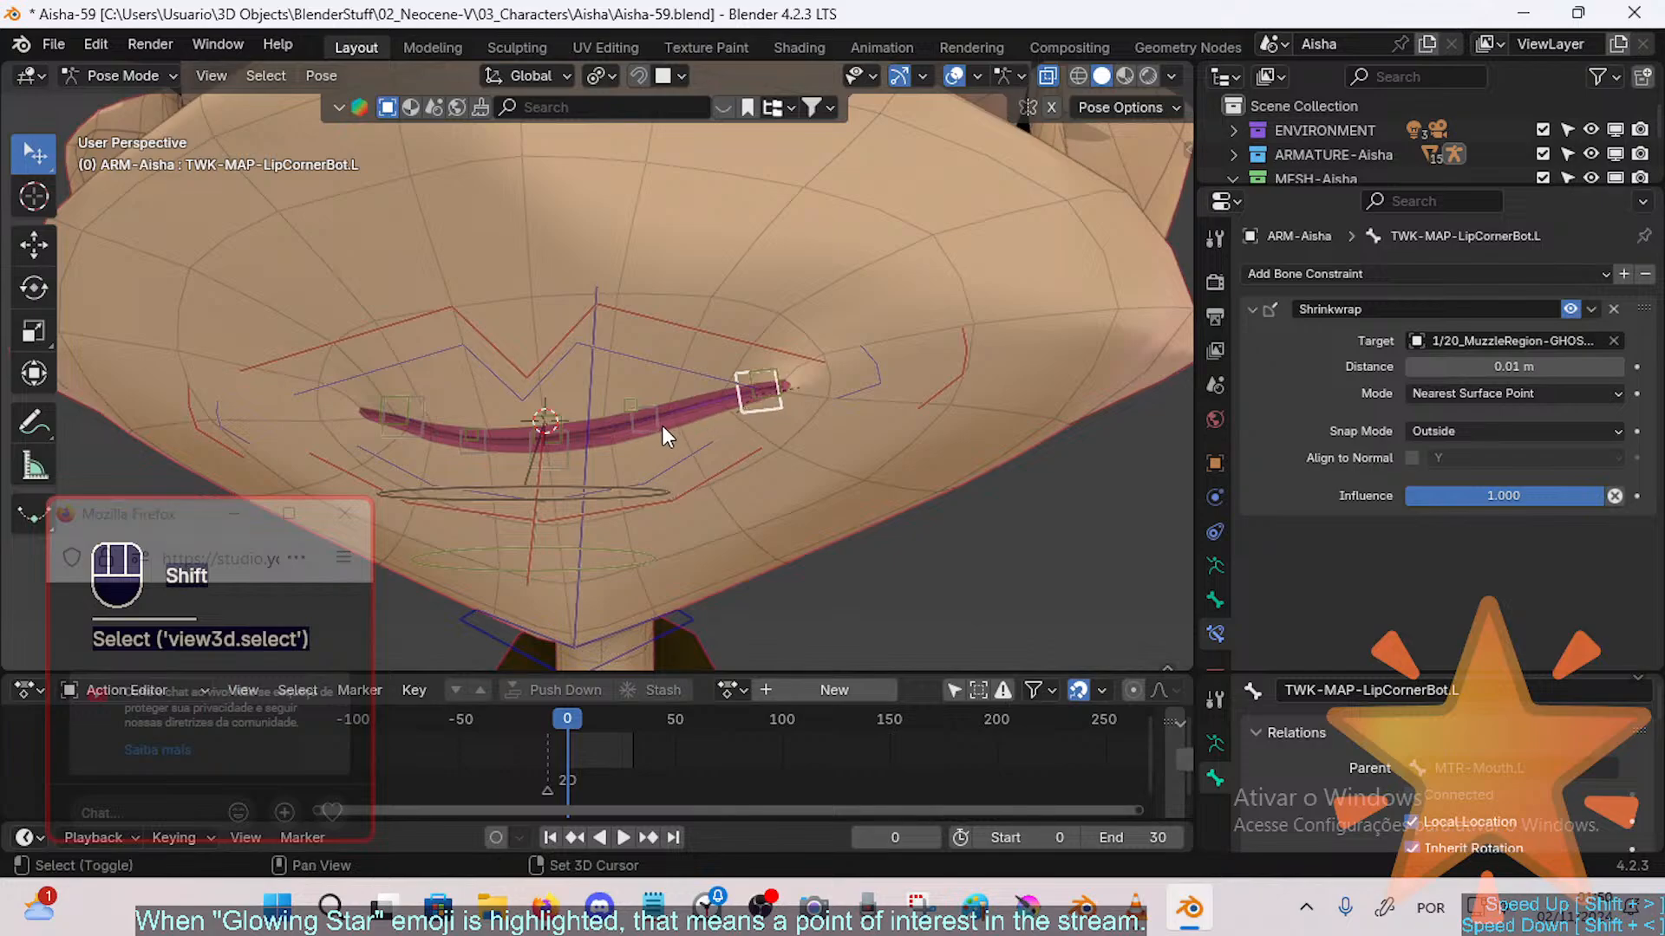
key(g)
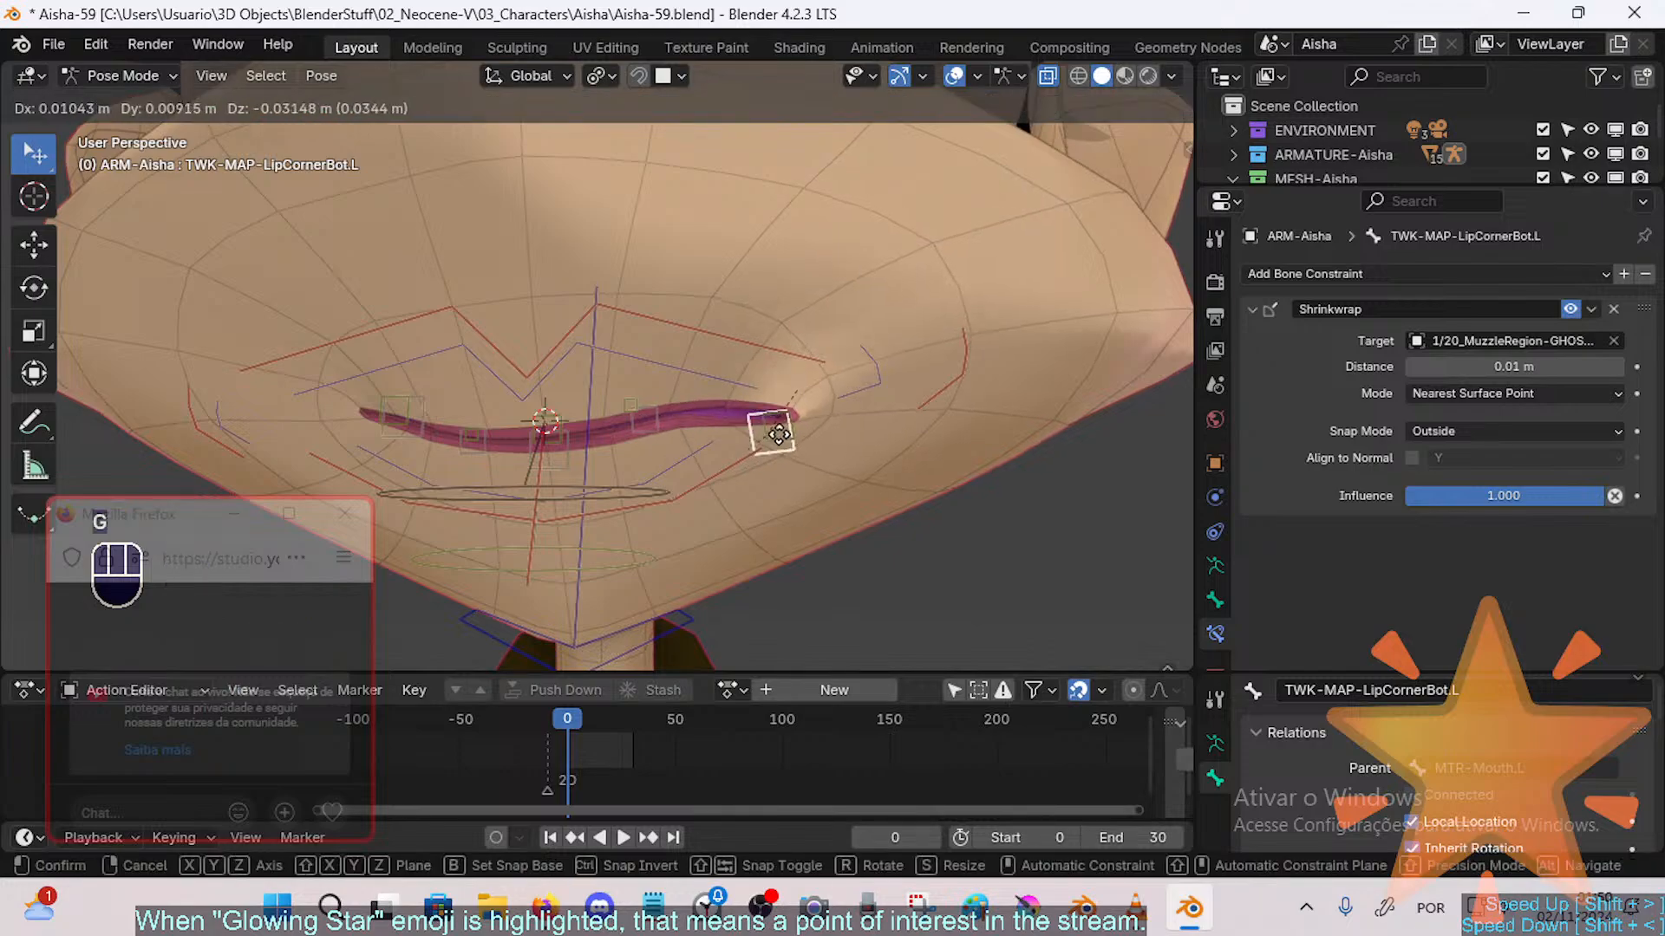
click(787, 462)
click(793, 394)
key(g)
click(784, 412)
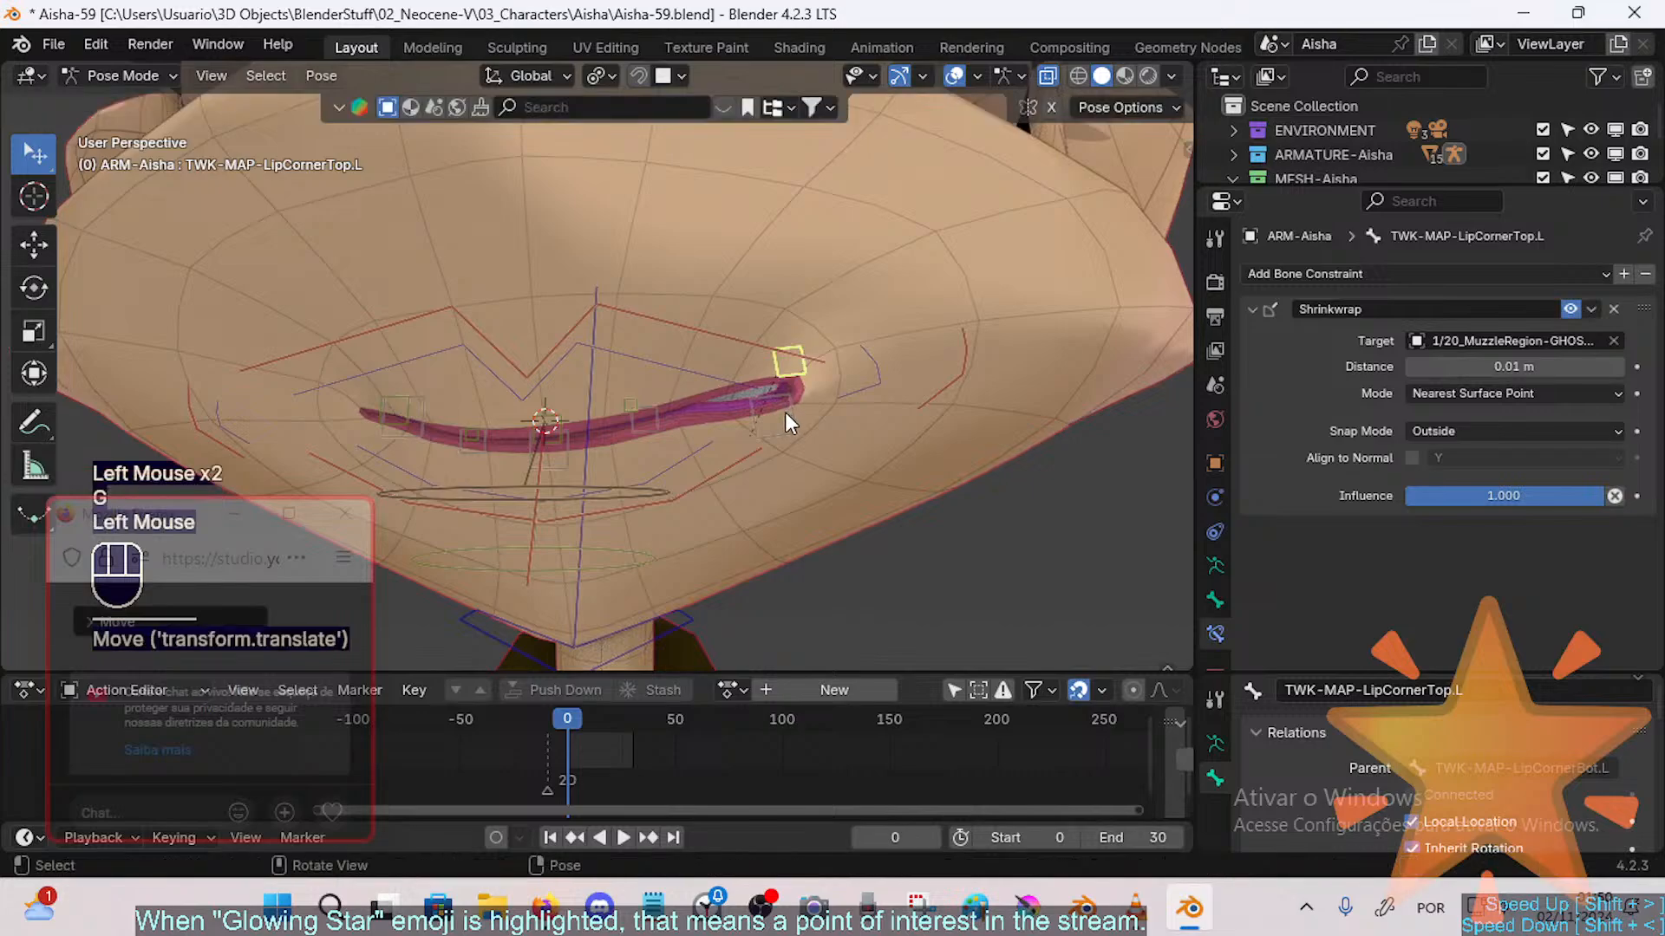
key(a)
key(alt+q)
key(alt+q)
Step: Move MTR-Mouth.L outward and upward to stretch the left mouth corner, and save the file
click(865, 420)
click(916, 412)
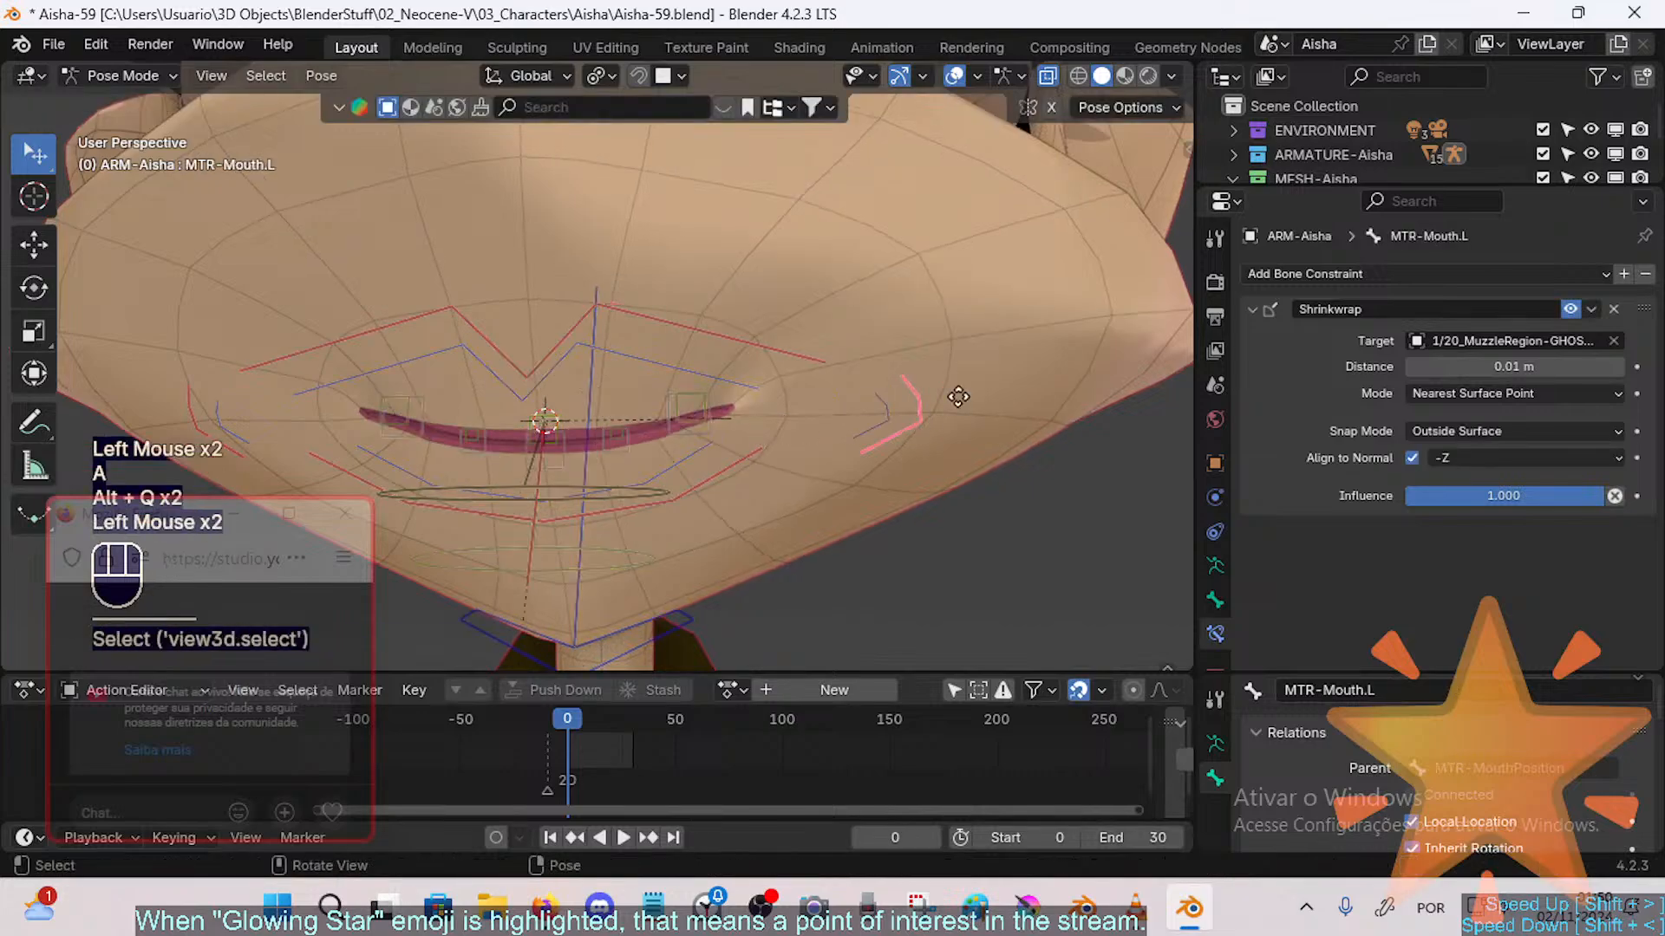
key(g)
click(1018, 348)
key(ctrl+s)
Step: Examine the Copy Transforms constraints on TWK-MAP-LipTop.L and TWK-MAP-LipBot.L
click(715, 424)
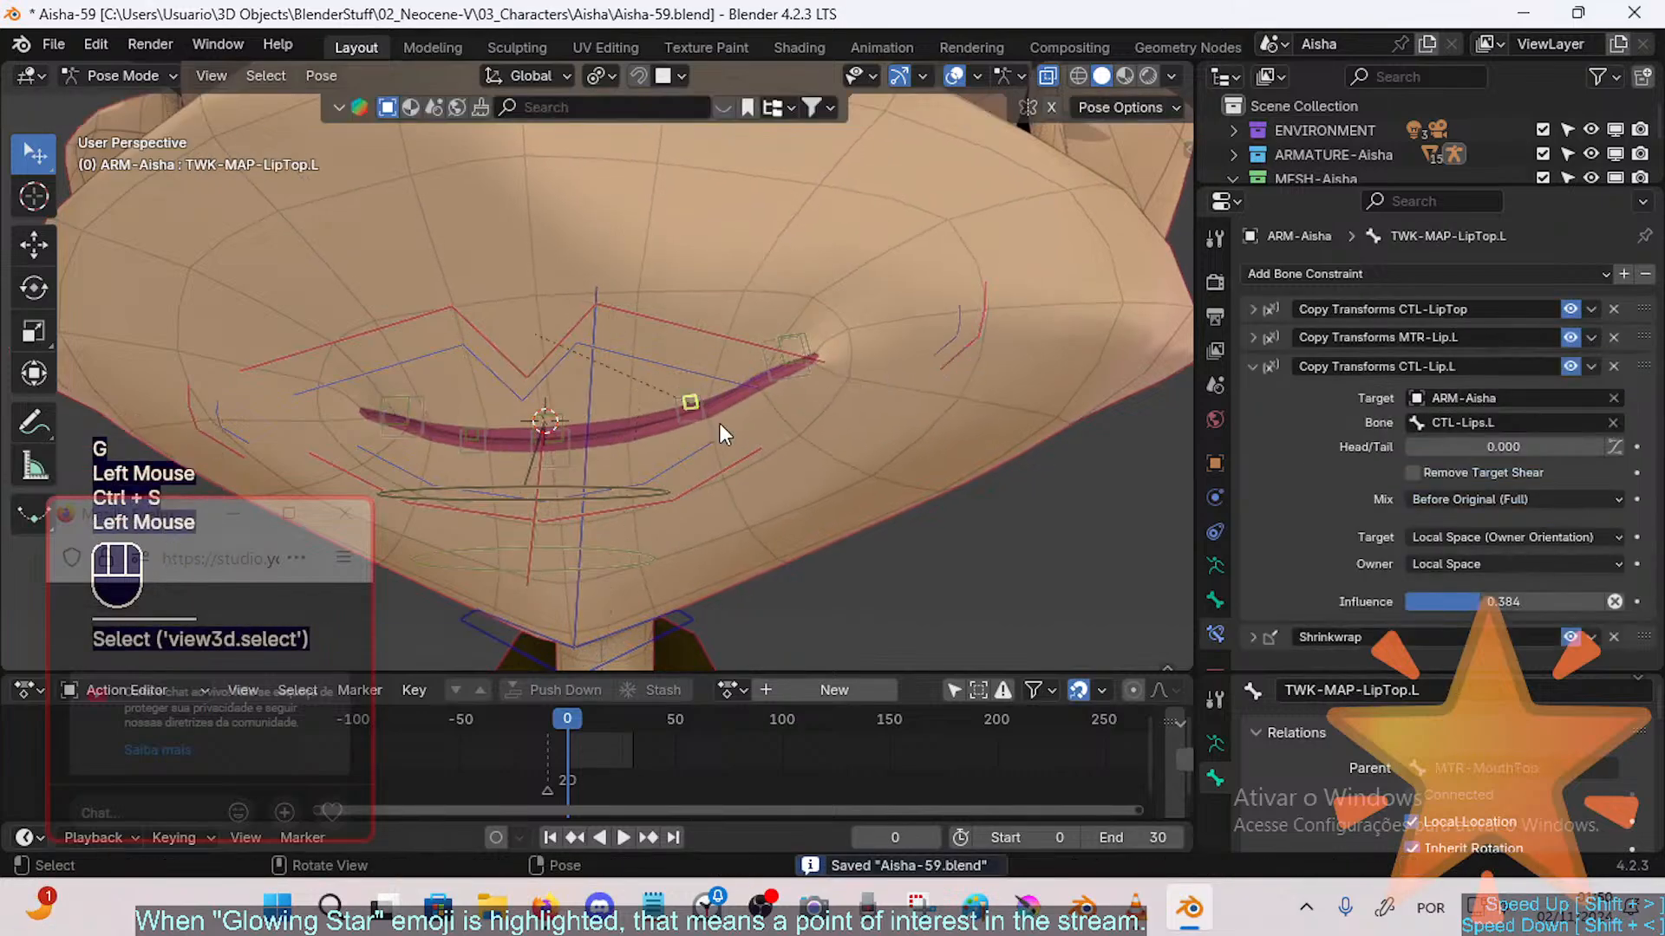
double_click(712, 404)
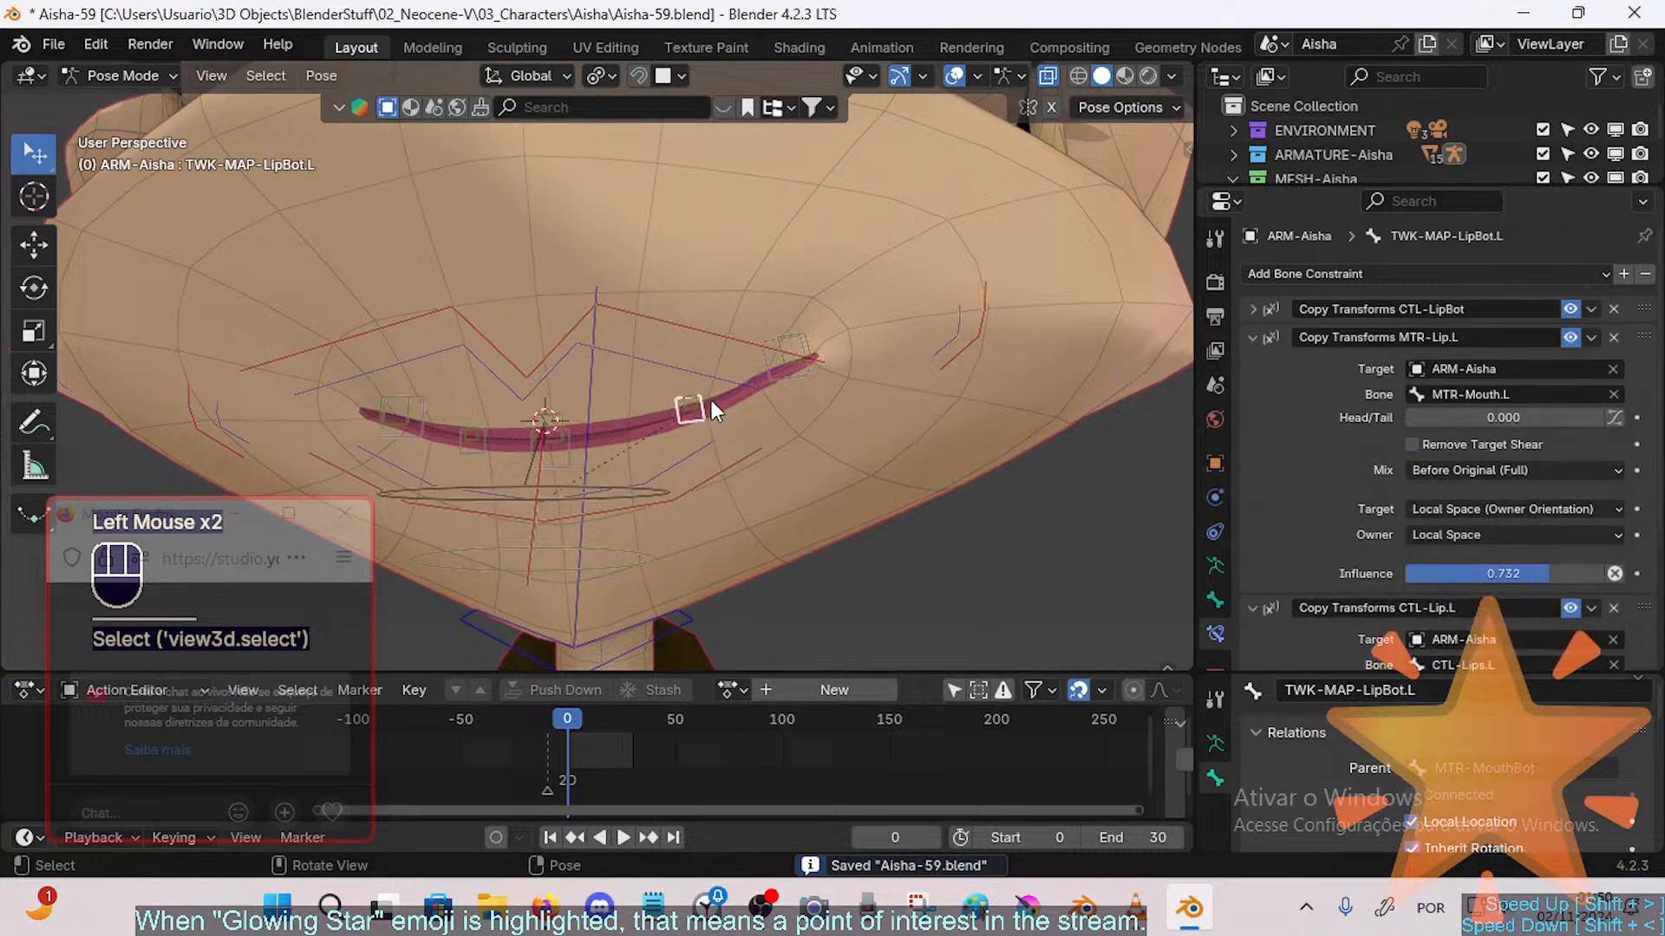
click(1252, 338)
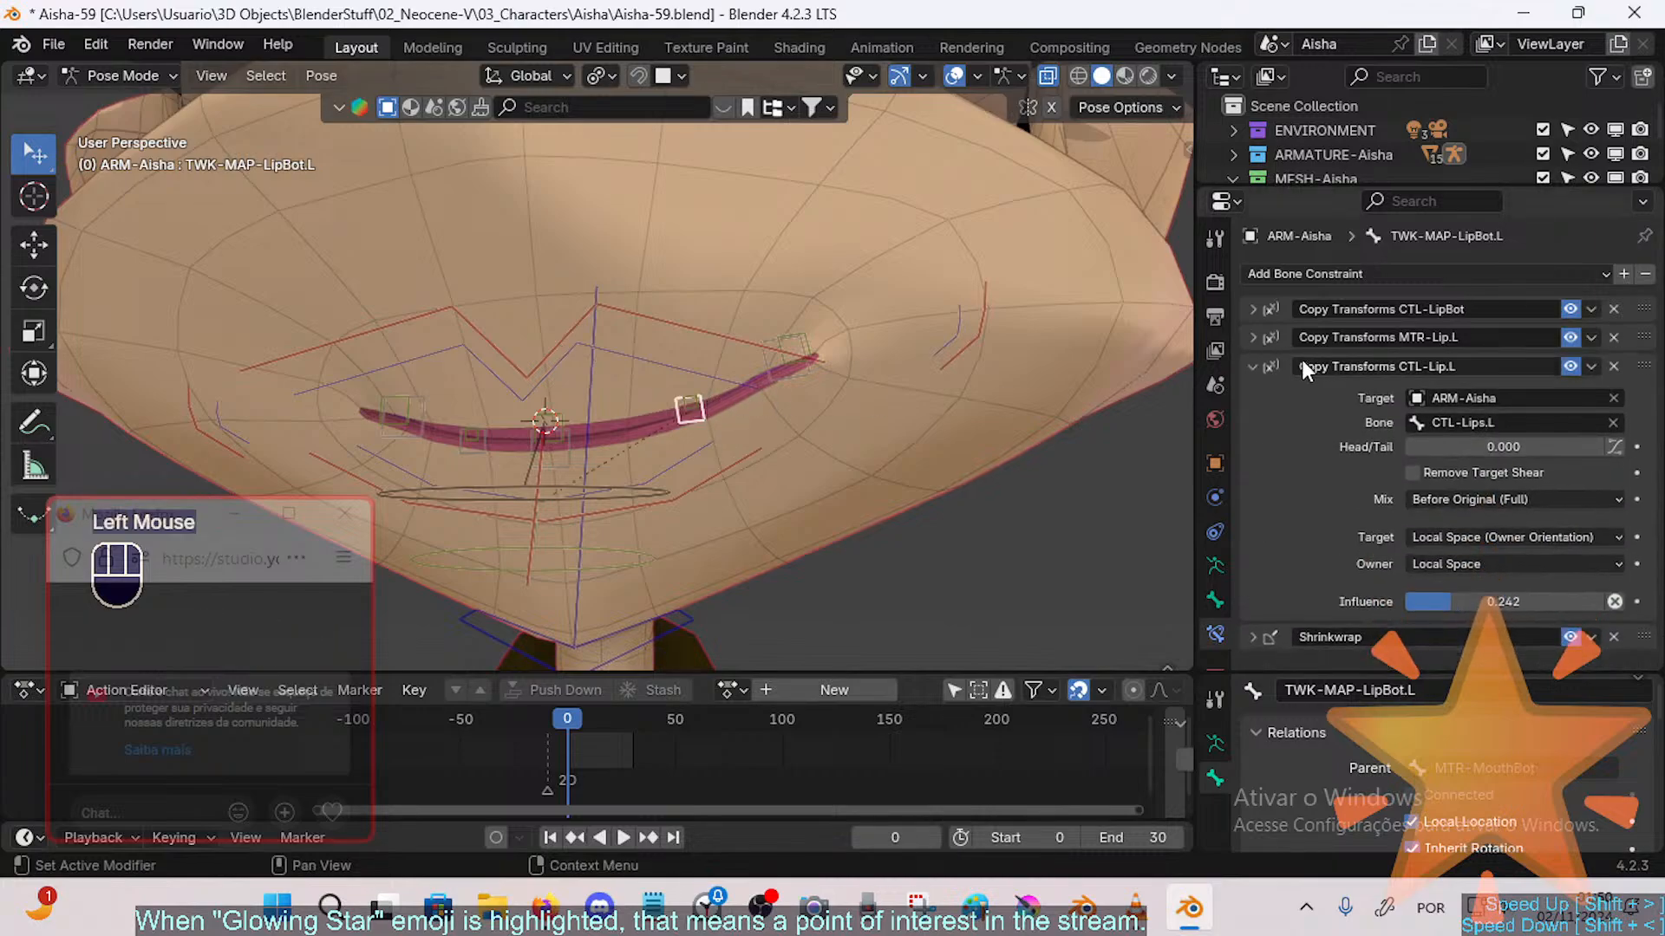
Step: Copy only the Copy Transforms CTL-Lip.L constraint from TWK-MAP-LipBot.L to TWK-MAP-LipCornerBot.L
double_click(799, 374)
shift+click(713, 418)
key(ctrl+c)
click(706, 423)
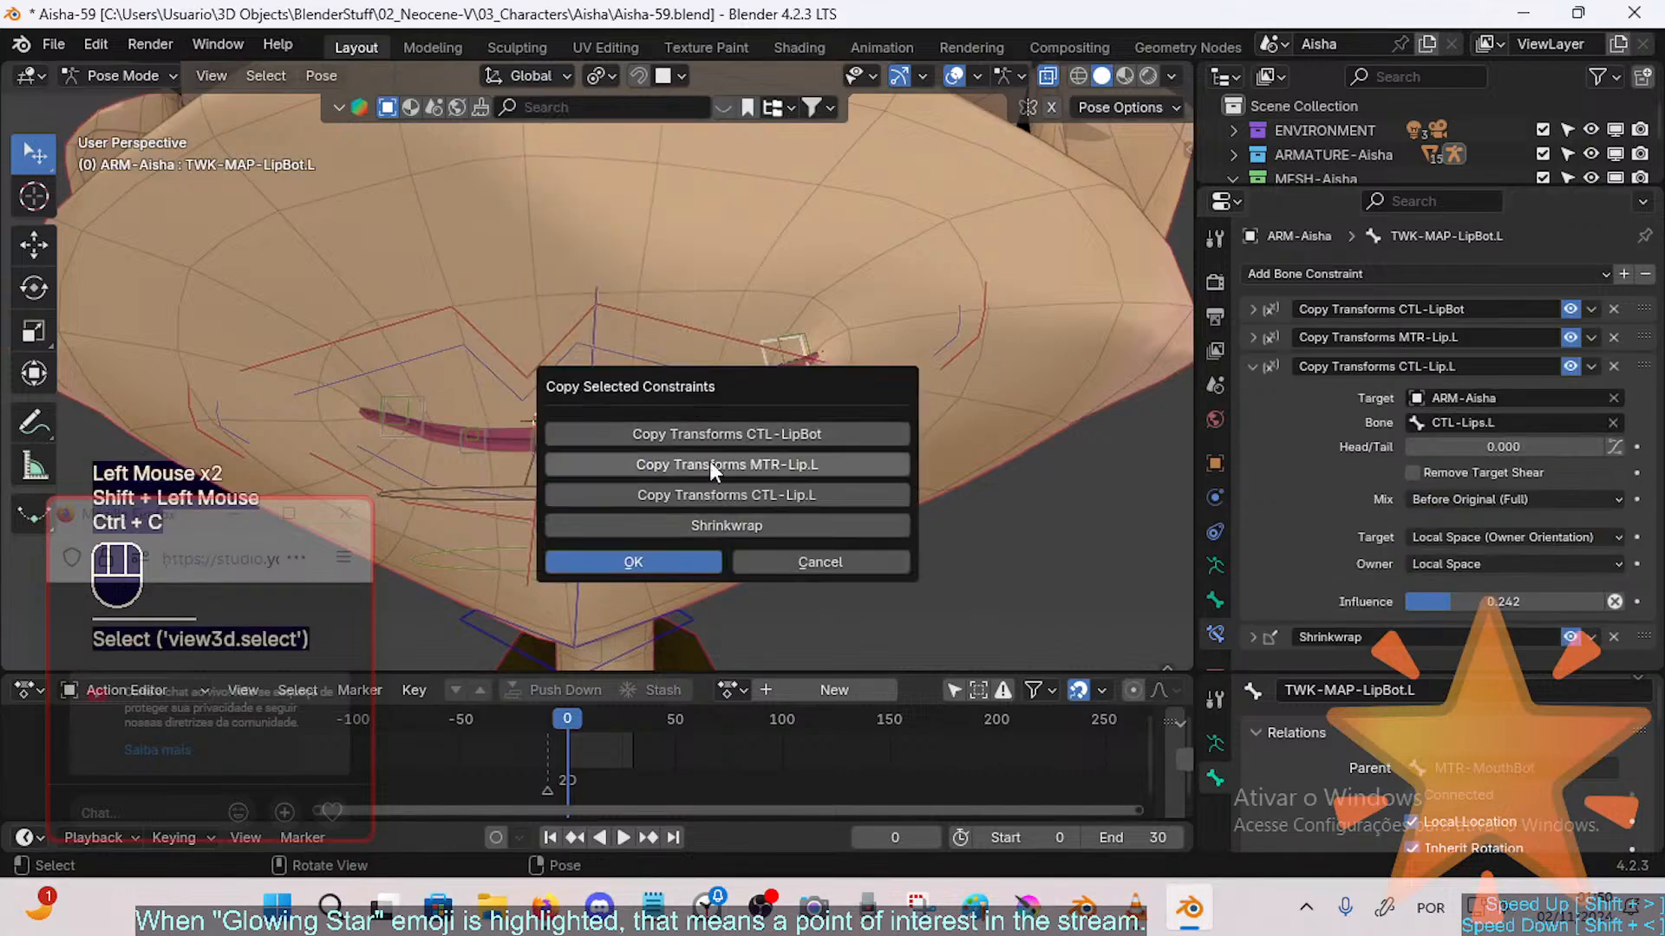
click(737, 494)
click(697, 559)
Step: Move CTL-Lips.L inward to test how the left lip corner follows it with the copied constraint
double_click(788, 378)
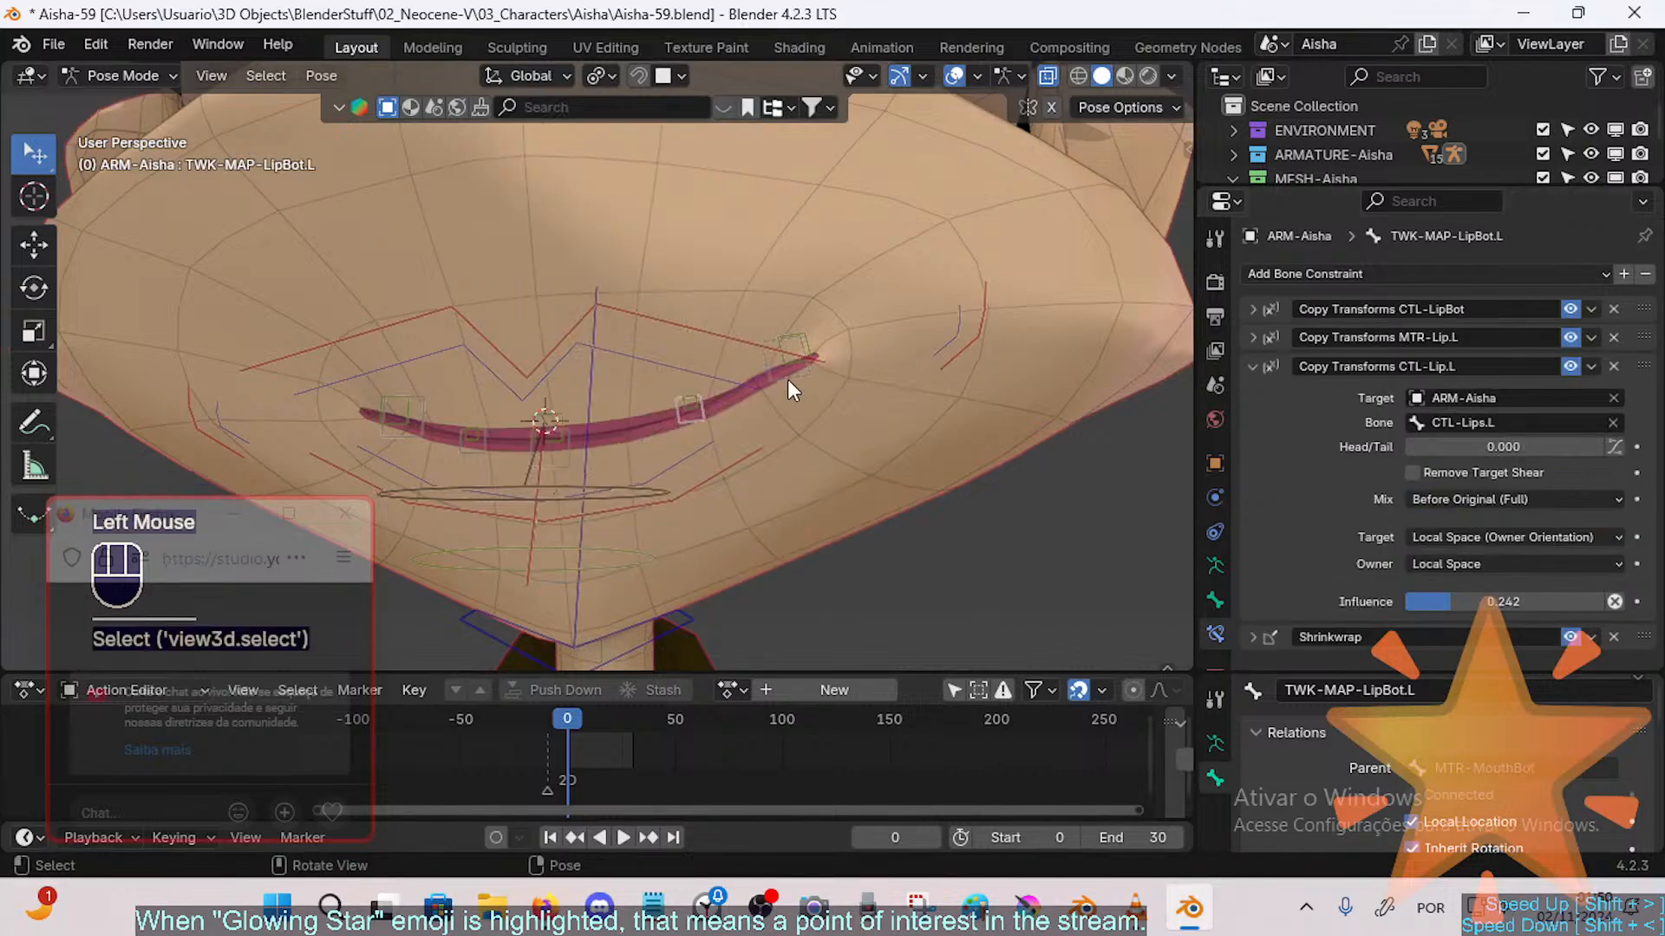
key(g)
key(Escape)
click(945, 334)
key(g)
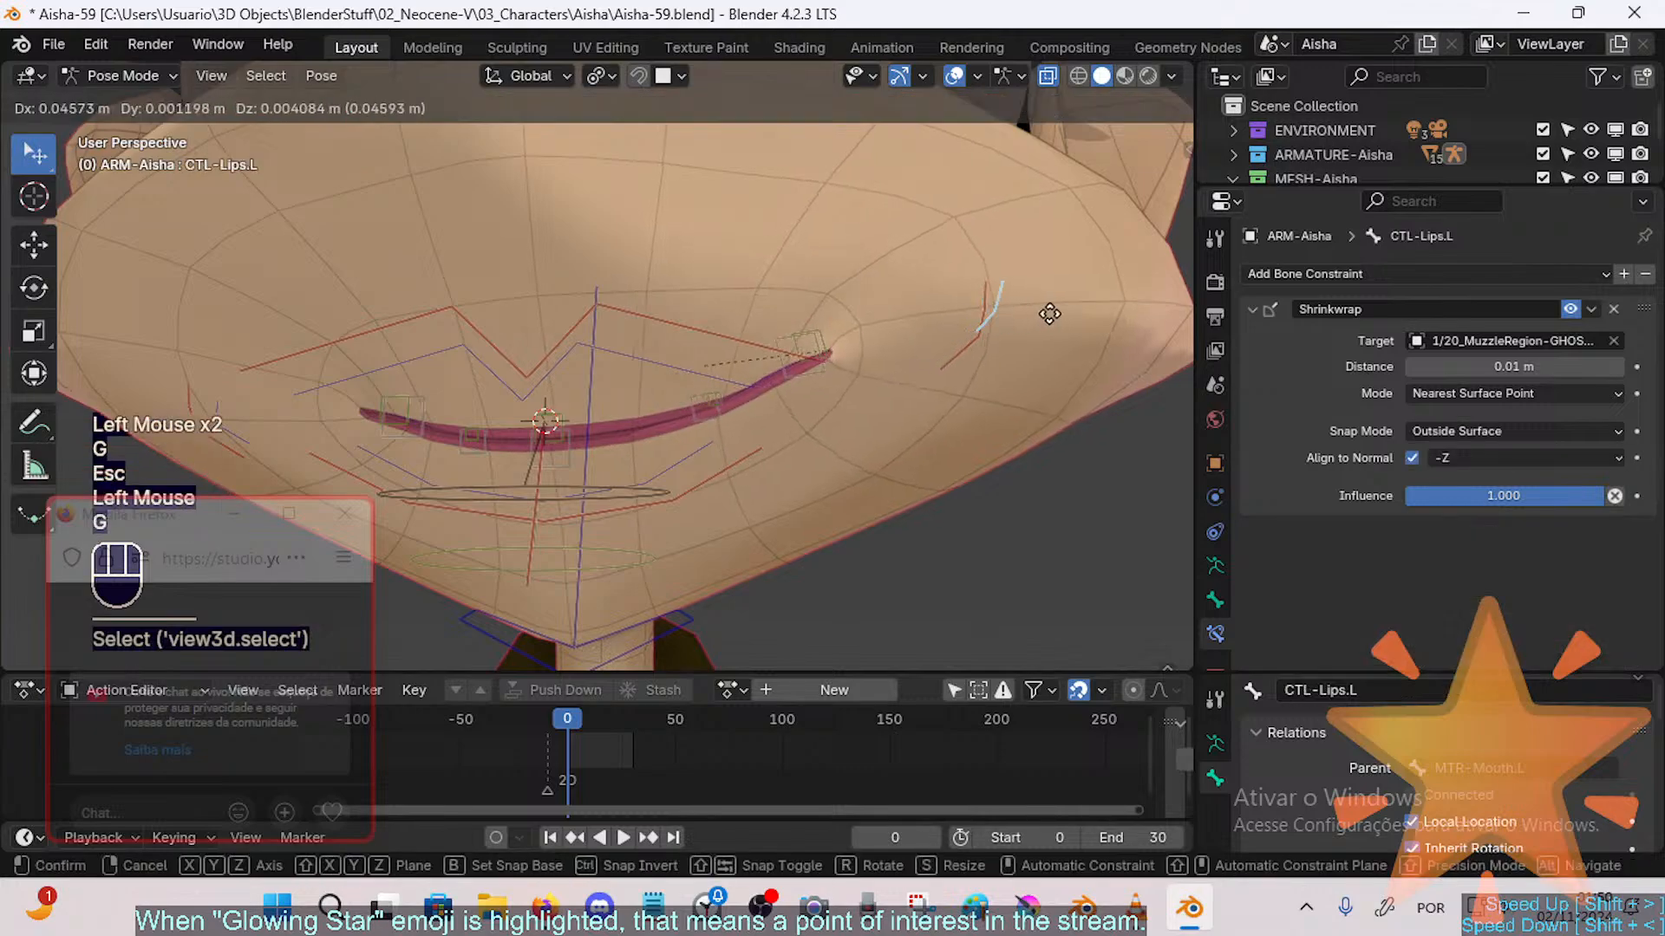
click(874, 349)
Step: Reorder TWK-MAP-LipCornerBot.L's constraints so Copy Transforms CTL-Lip.L sits above Shrinkwrap
click(749, 373)
click(739, 378)
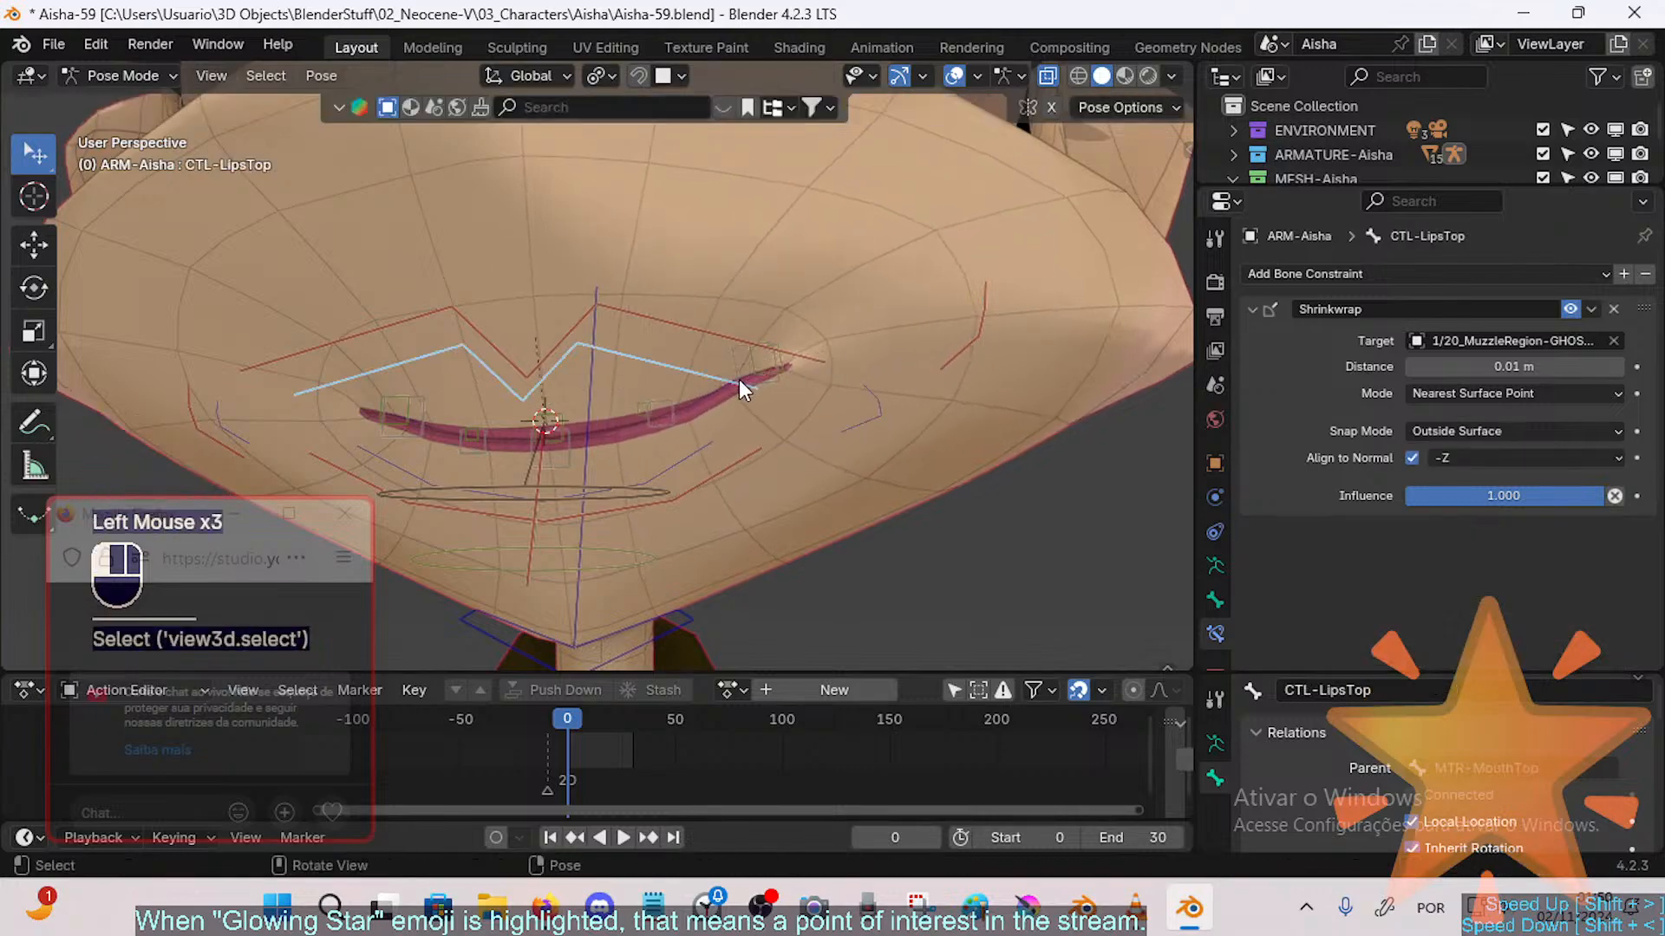
click(752, 390)
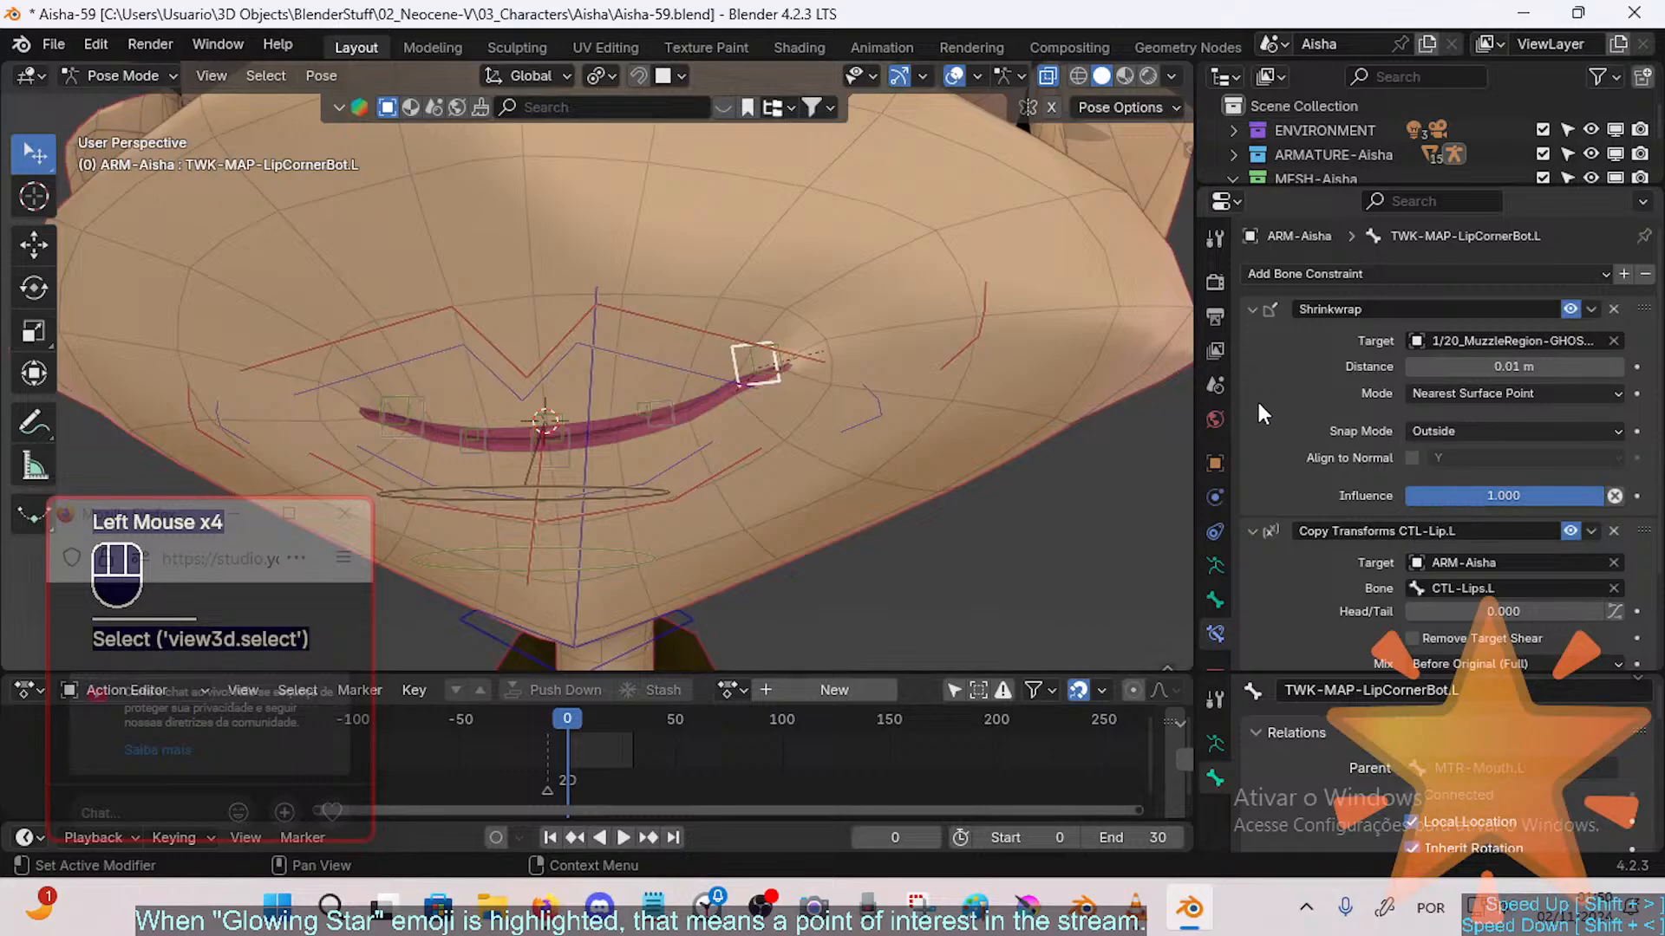
scroll(1318, 451, down, 1)
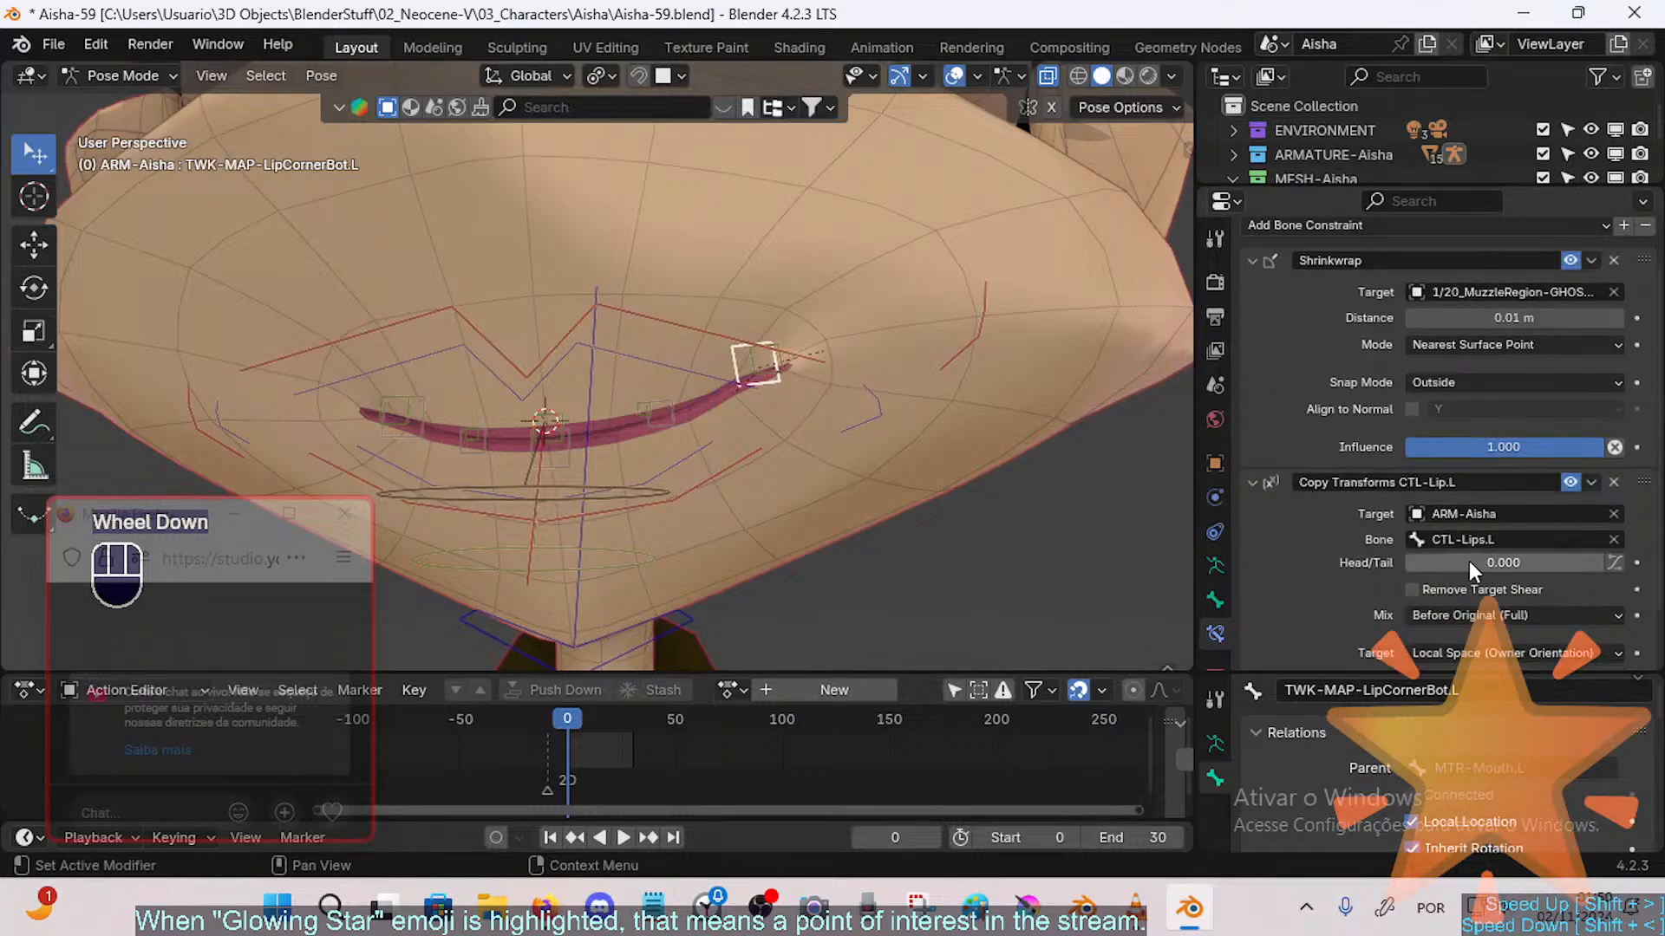
scroll(1469, 560, down, 1)
scroll(1381, 522, up, 1)
scroll(1318, 416, down, 1)
scroll(1261, 333, up, 1)
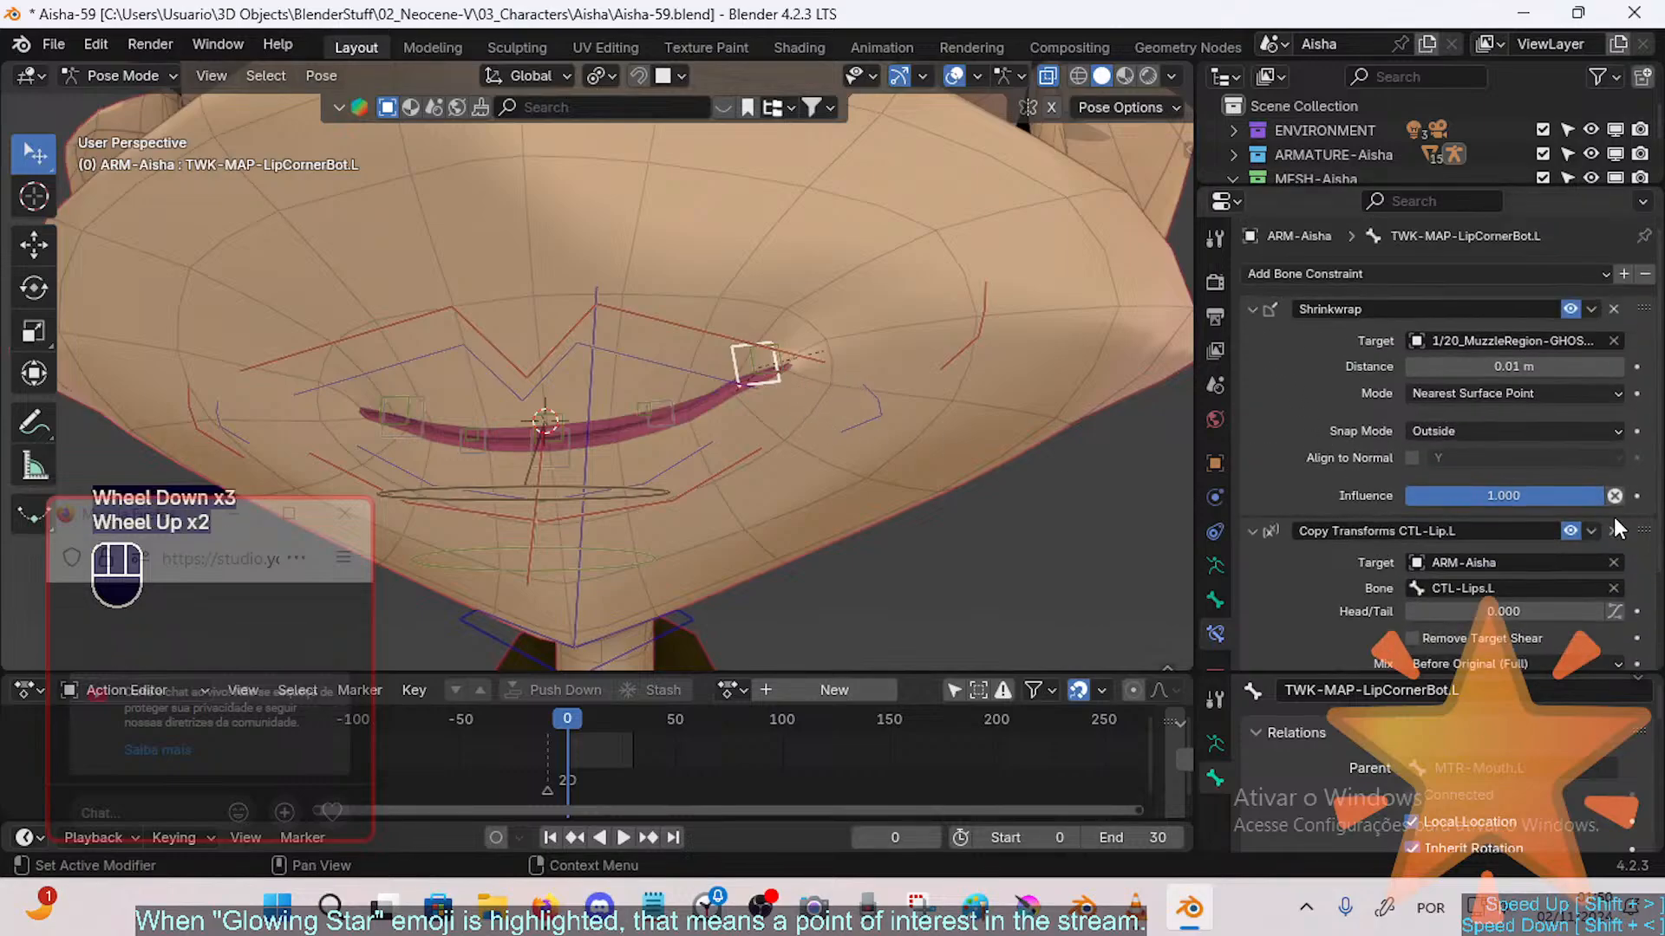
drag(1641, 530, 1620, 303)
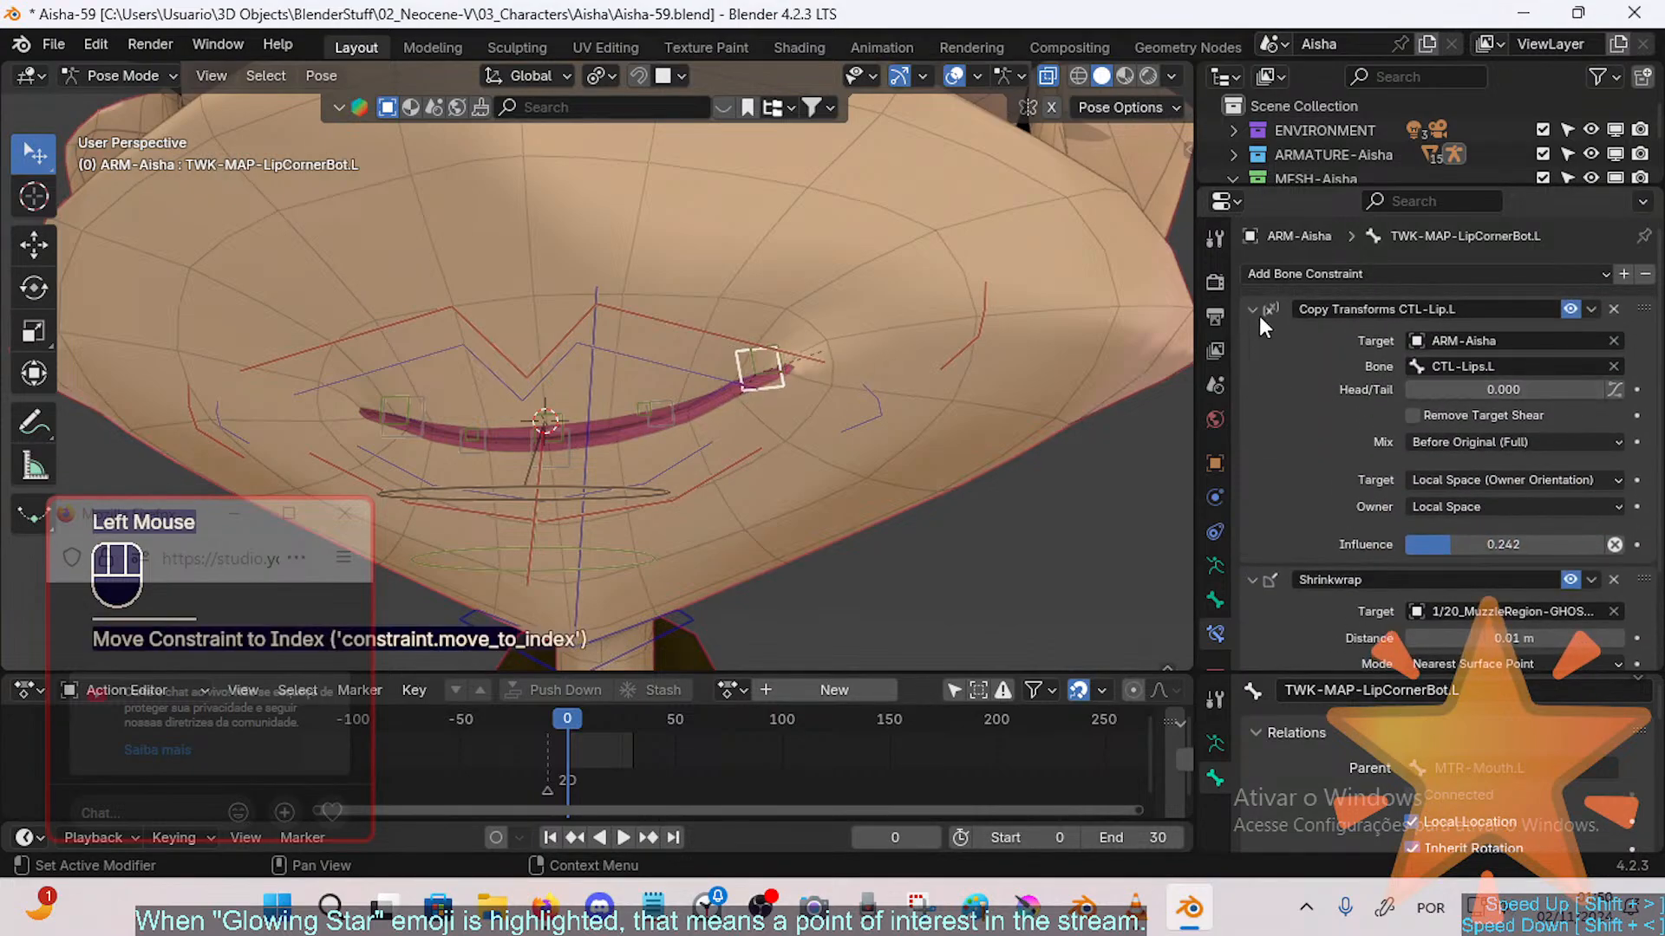
Step: Try an influence of 0.468 on TWK-MAP-LipCornerBot.L's Copy Transforms CTL-Lip.L, clear the pose, and move CTL-Lips.L outward
scroll(1373, 481, down, 1)
drag(1407, 496, 1452, 496)
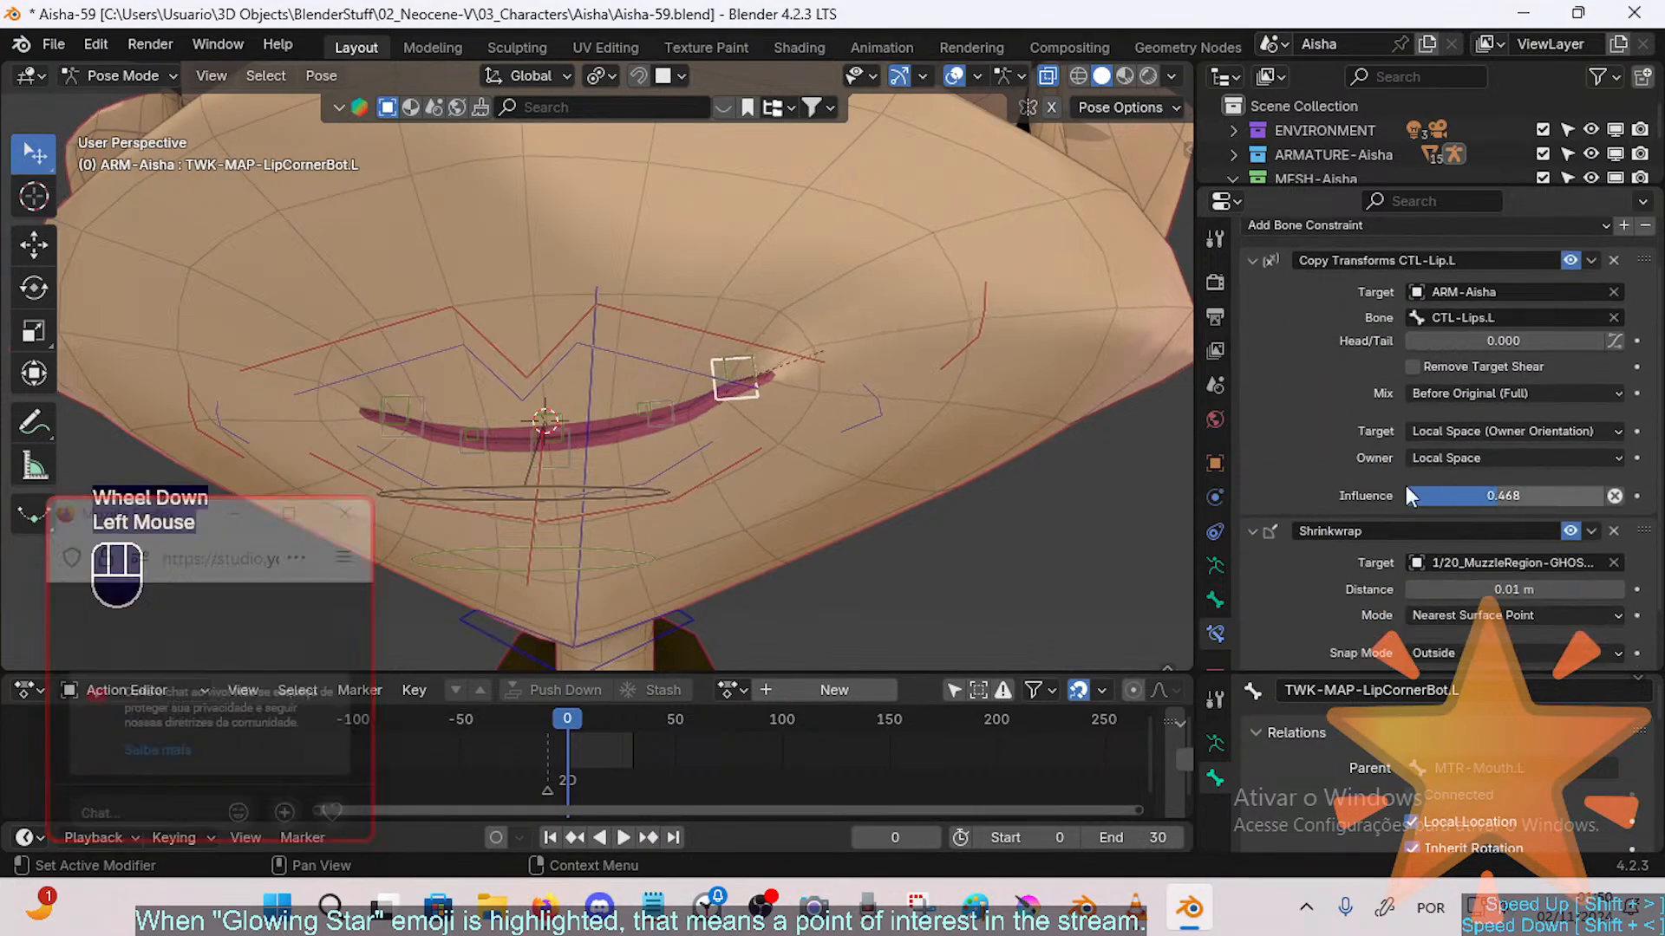
key(a)
key(alt+q)
key(alt+q)
key(g)
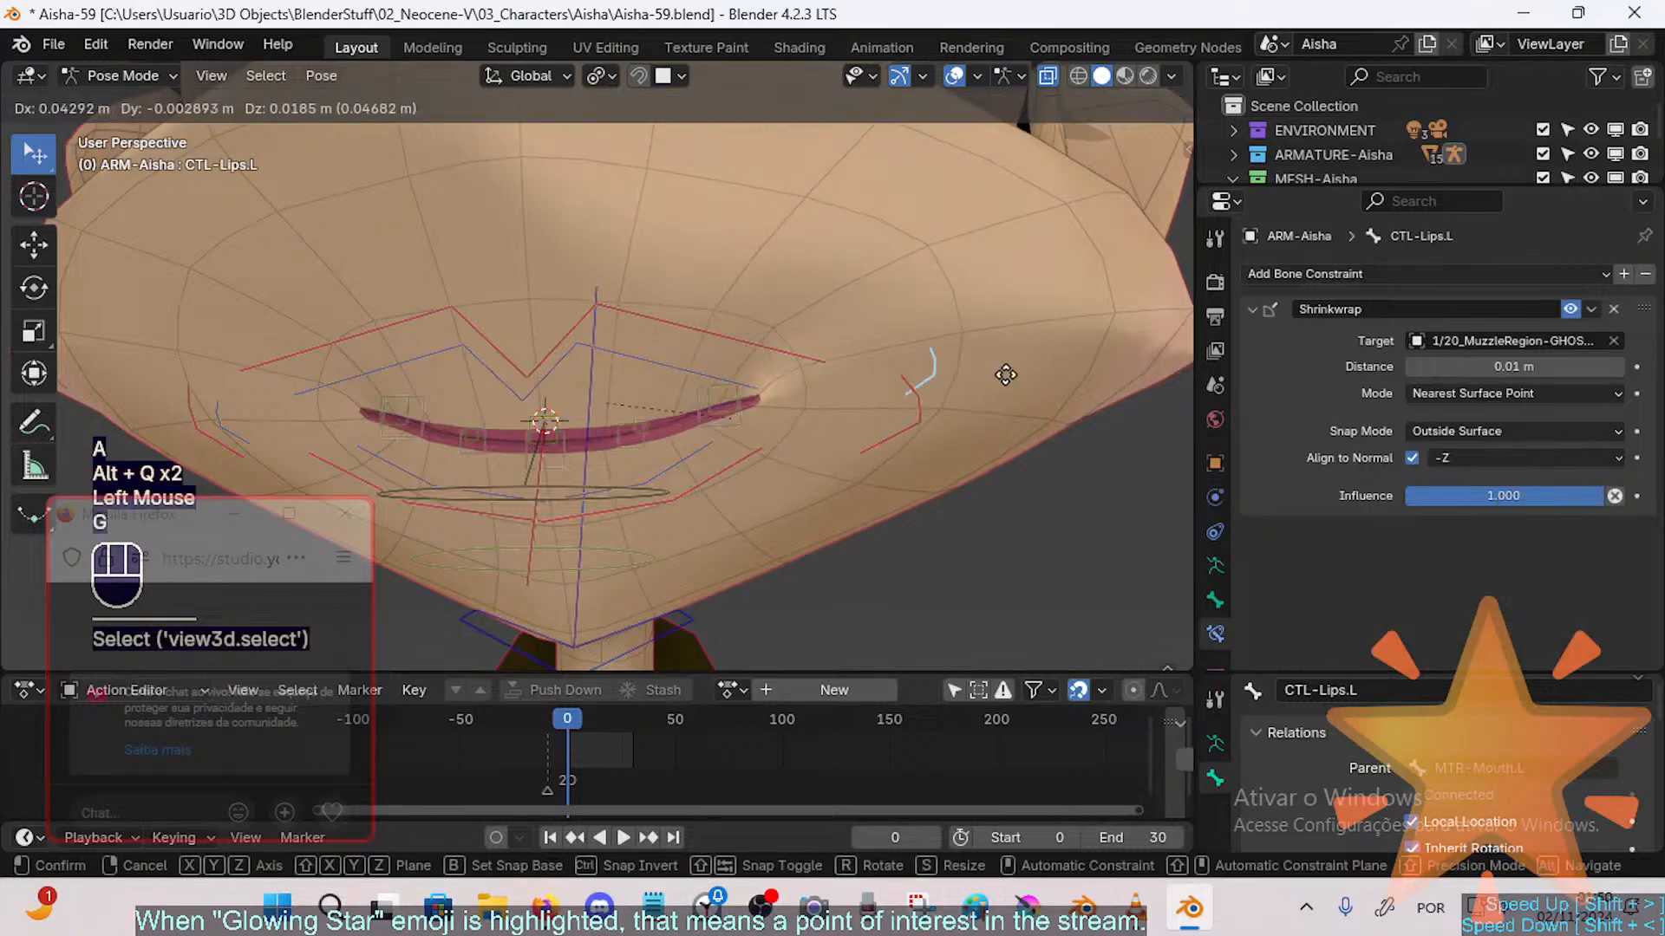
click(954, 379)
Step: Set TWK-MAP-LipCornerBot.L's Copy Transforms CTL-Lip.L influence to 0.753 and test it by moving CTL-Lips.L
click(737, 404)
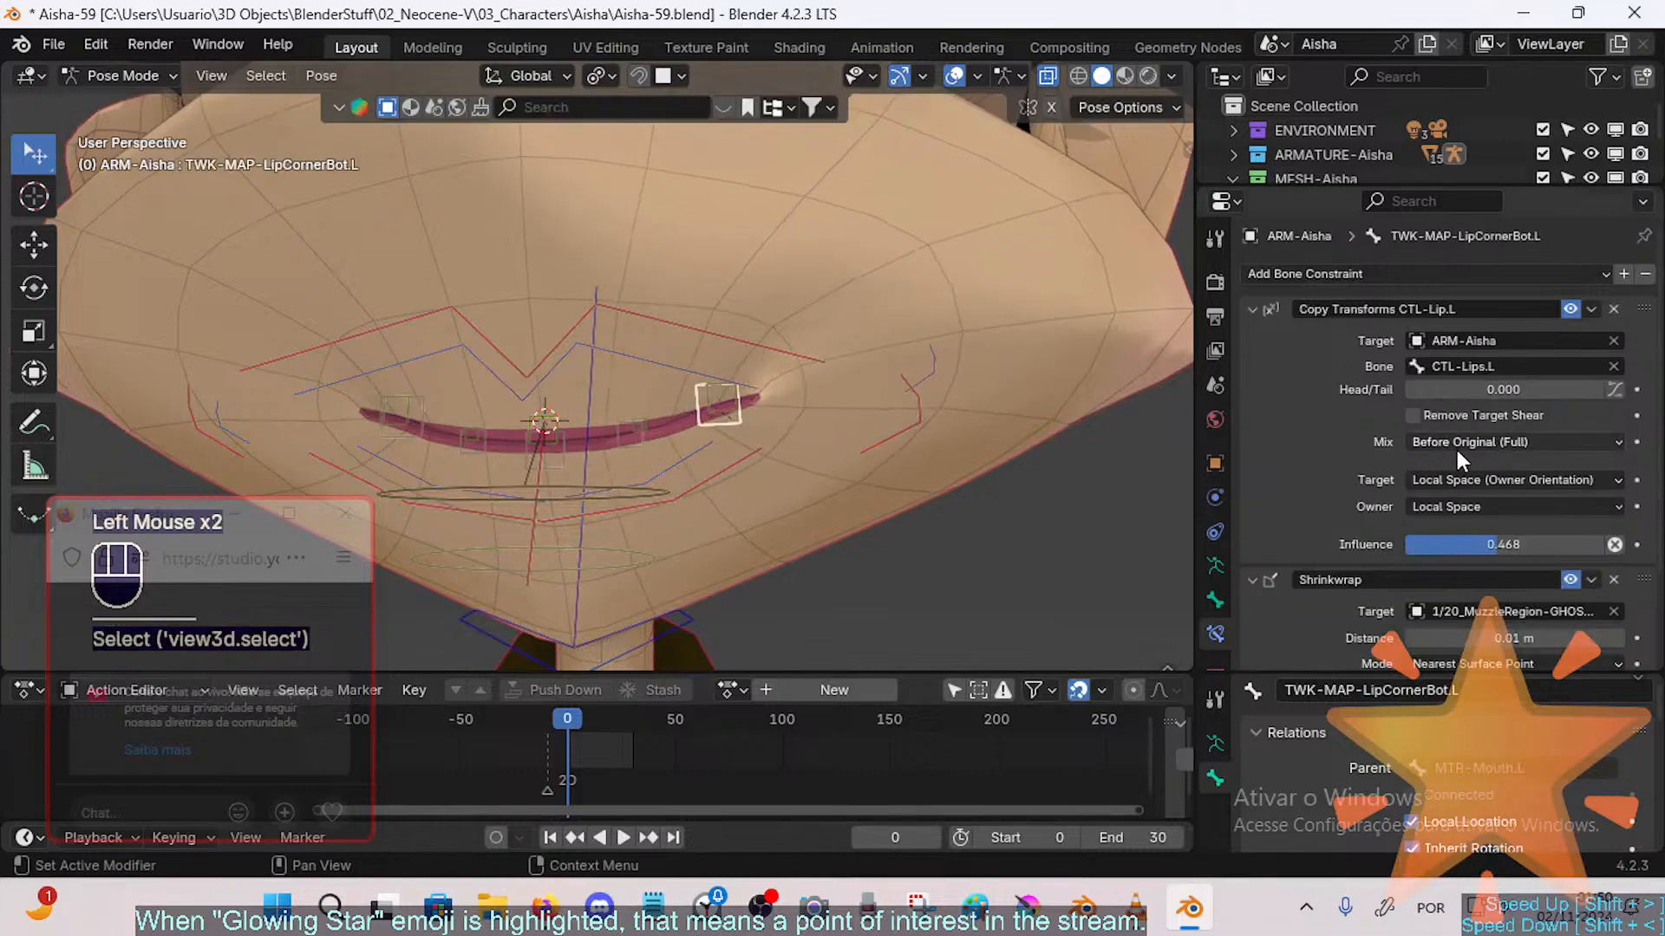
drag(1507, 548, 1522, 533)
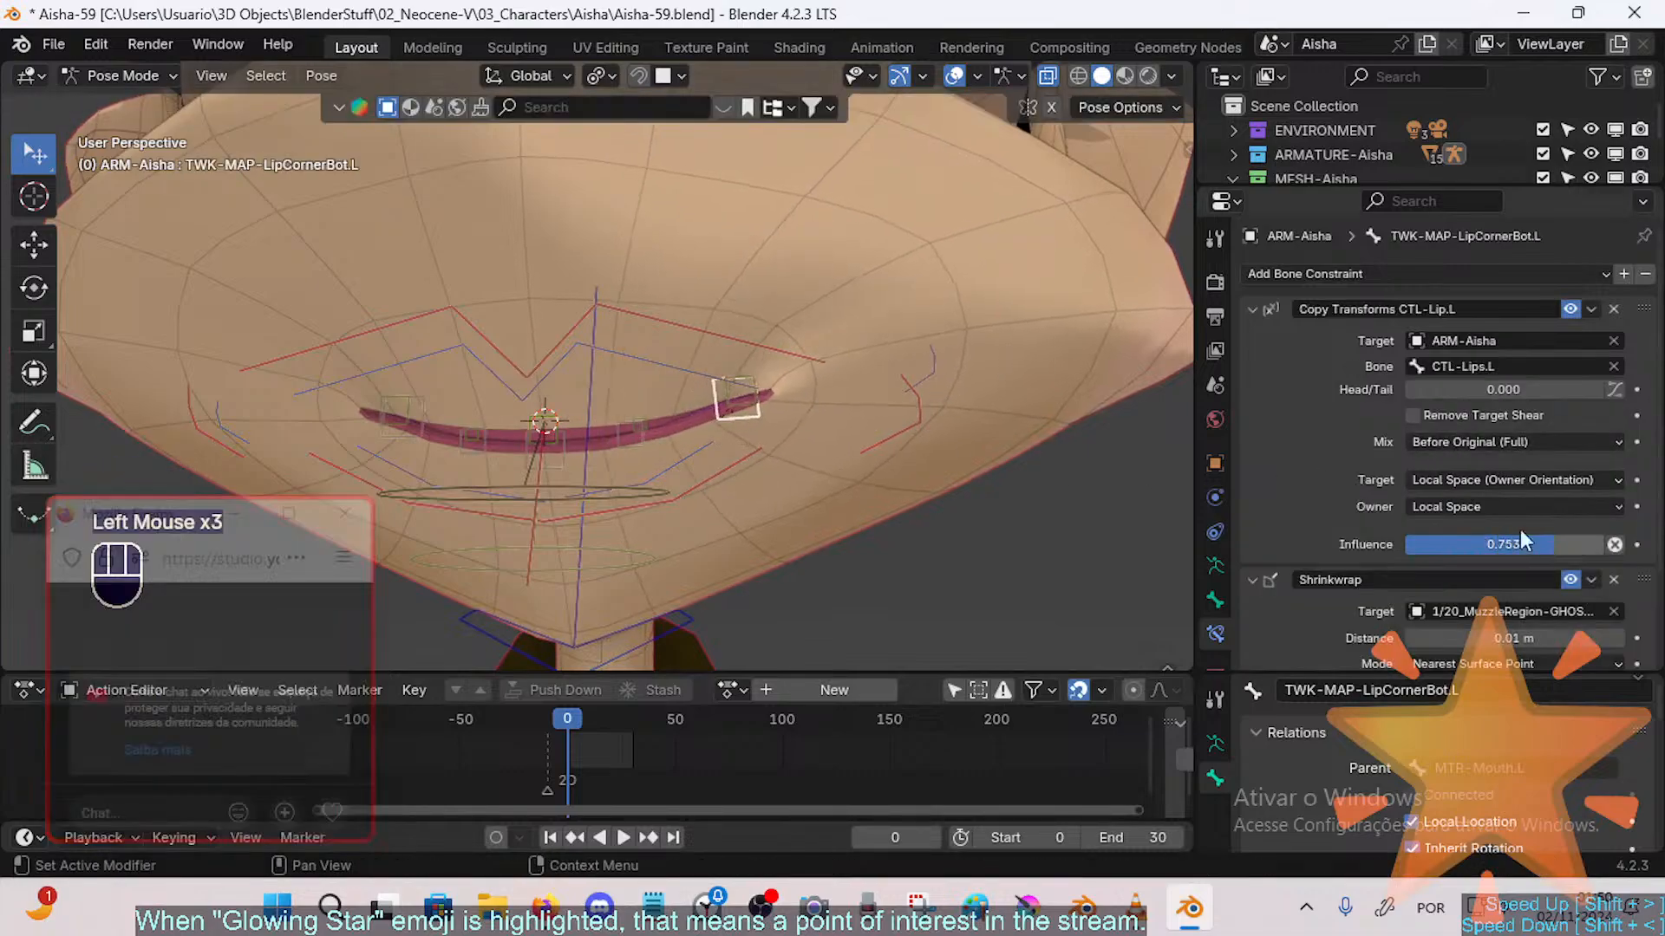
click(960, 364)
click(940, 362)
key(g)
click(855, 372)
key(g)
click(935, 347)
Step: Move MTR-Mouth.L to check the left lip corner's response, and clear all pose transforms
click(898, 425)
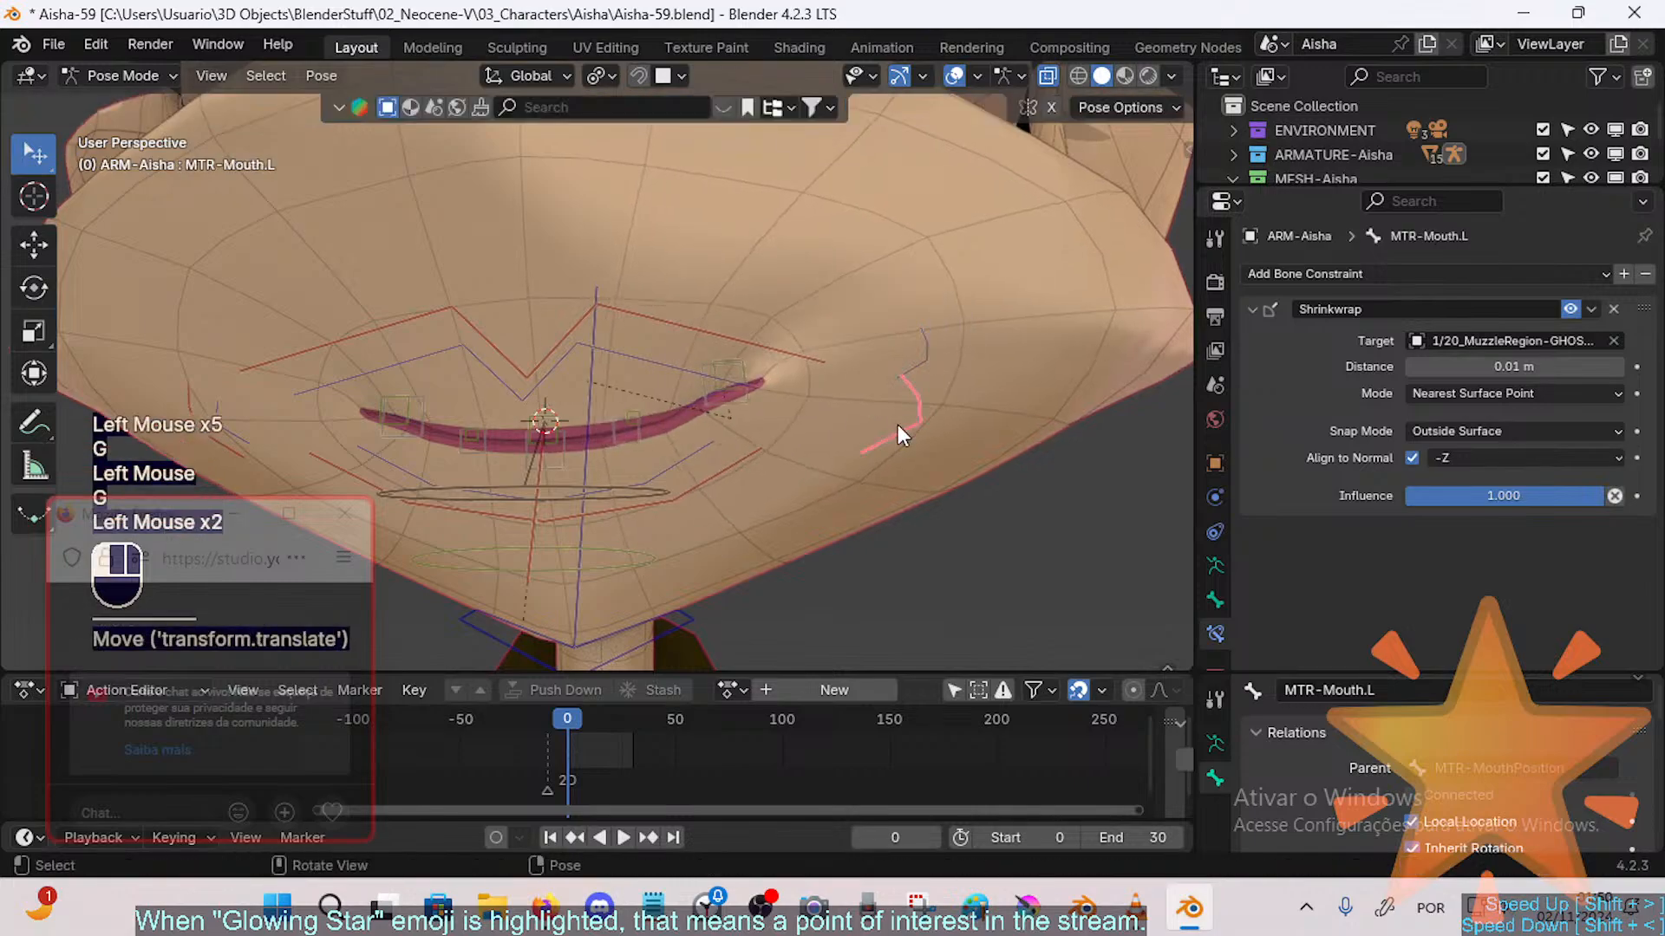
click(1011, 376)
key(g)
click(893, 409)
key(a)
key(alt+q)
key(alt+q)
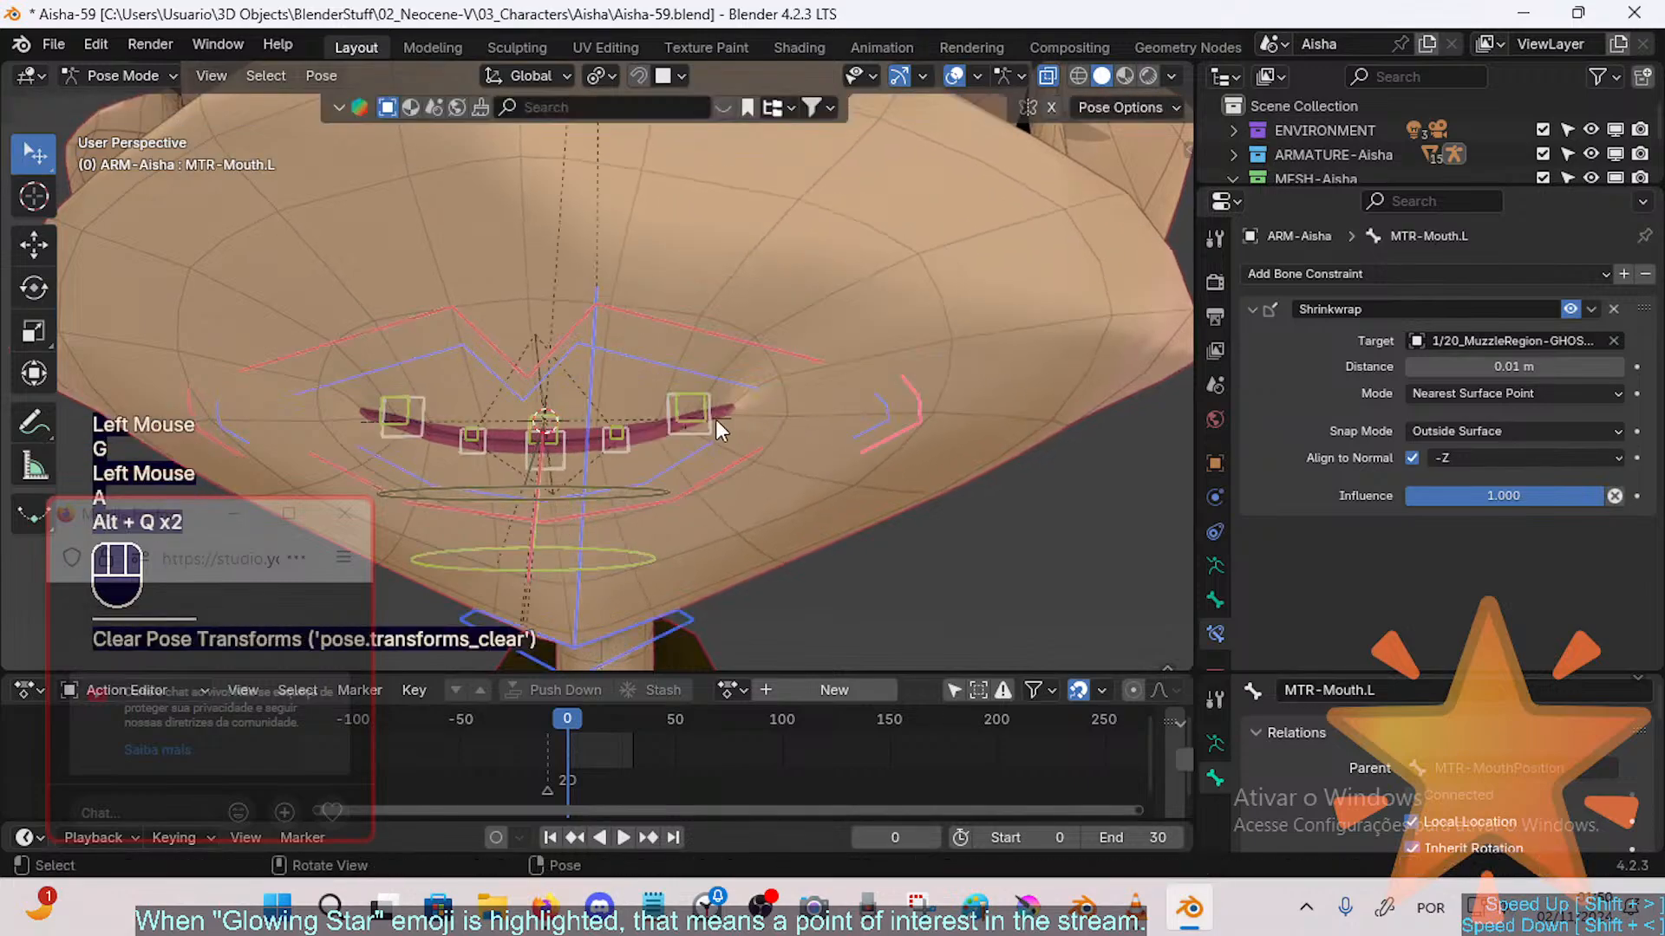
Step: Compare the left lip corner bones' constraints, toggling TWK-MAP-LipCornerBot.L's Shrinkwrap off and on to check its effect
click(699, 413)
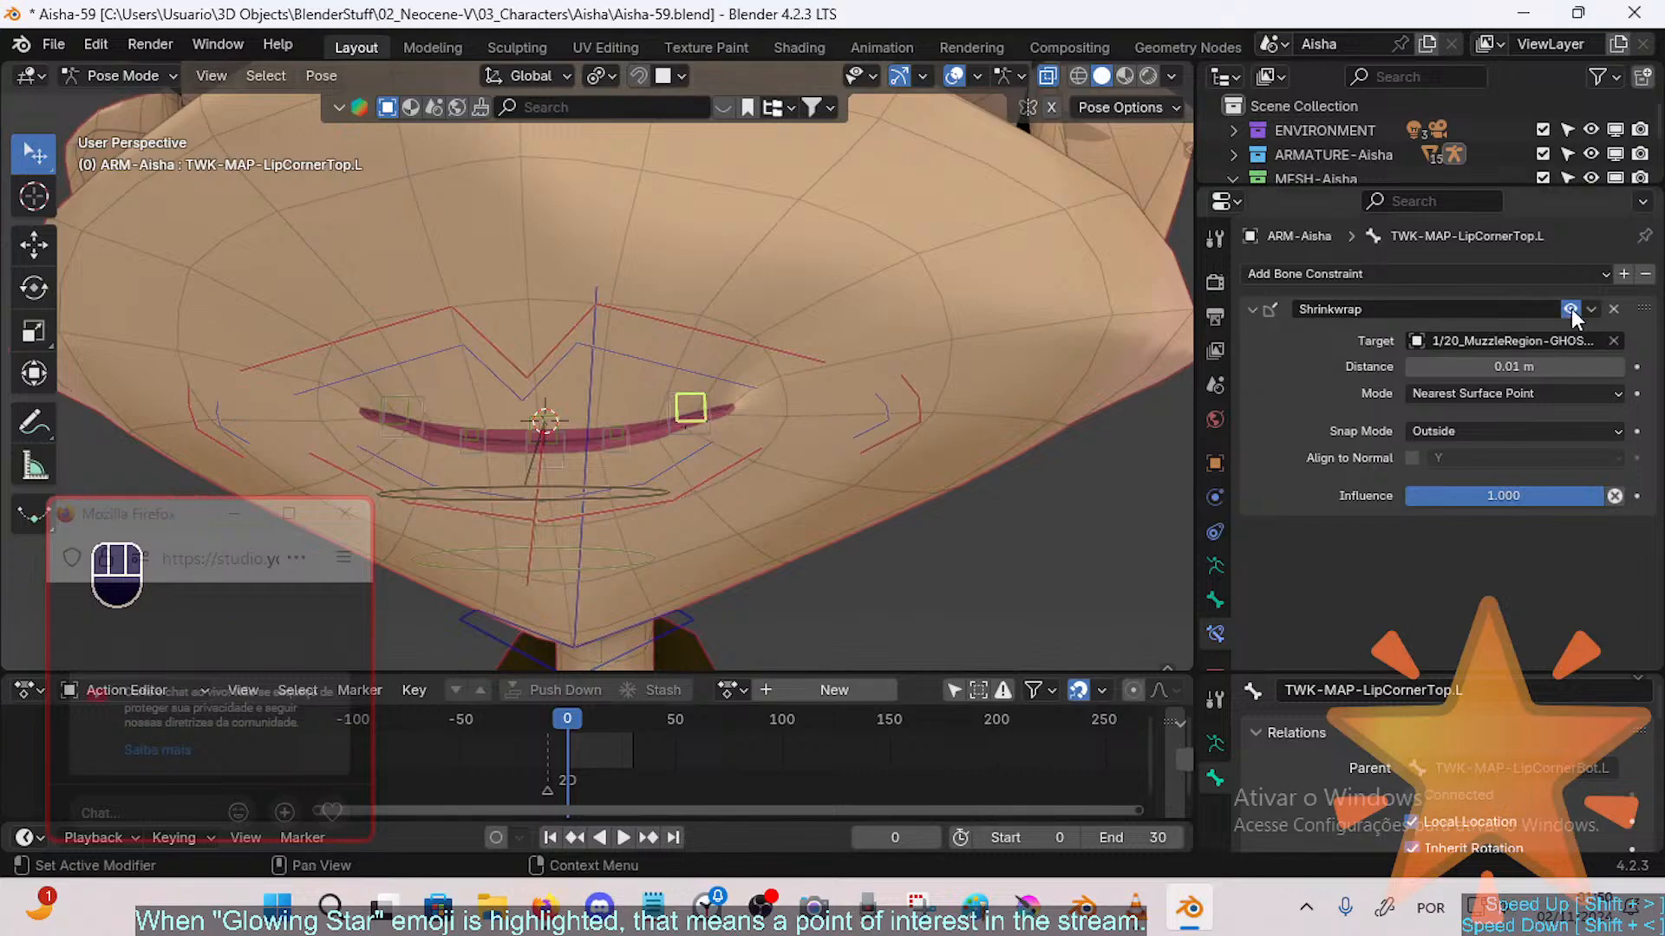
click(932, 416)
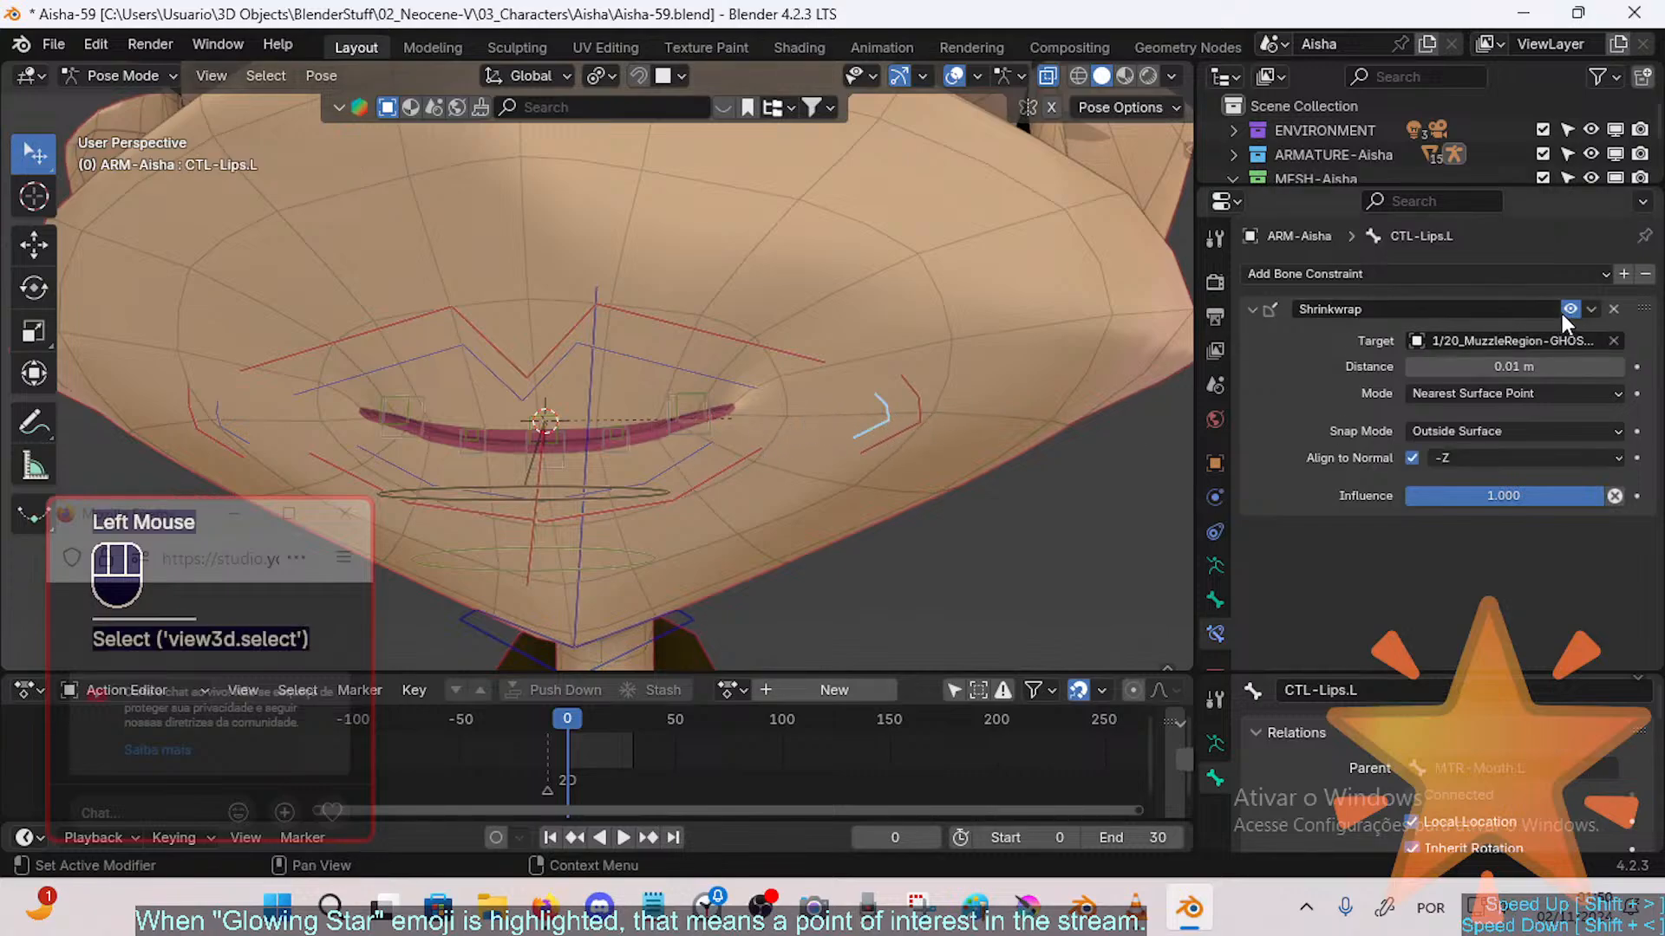
click(719, 416)
click(715, 414)
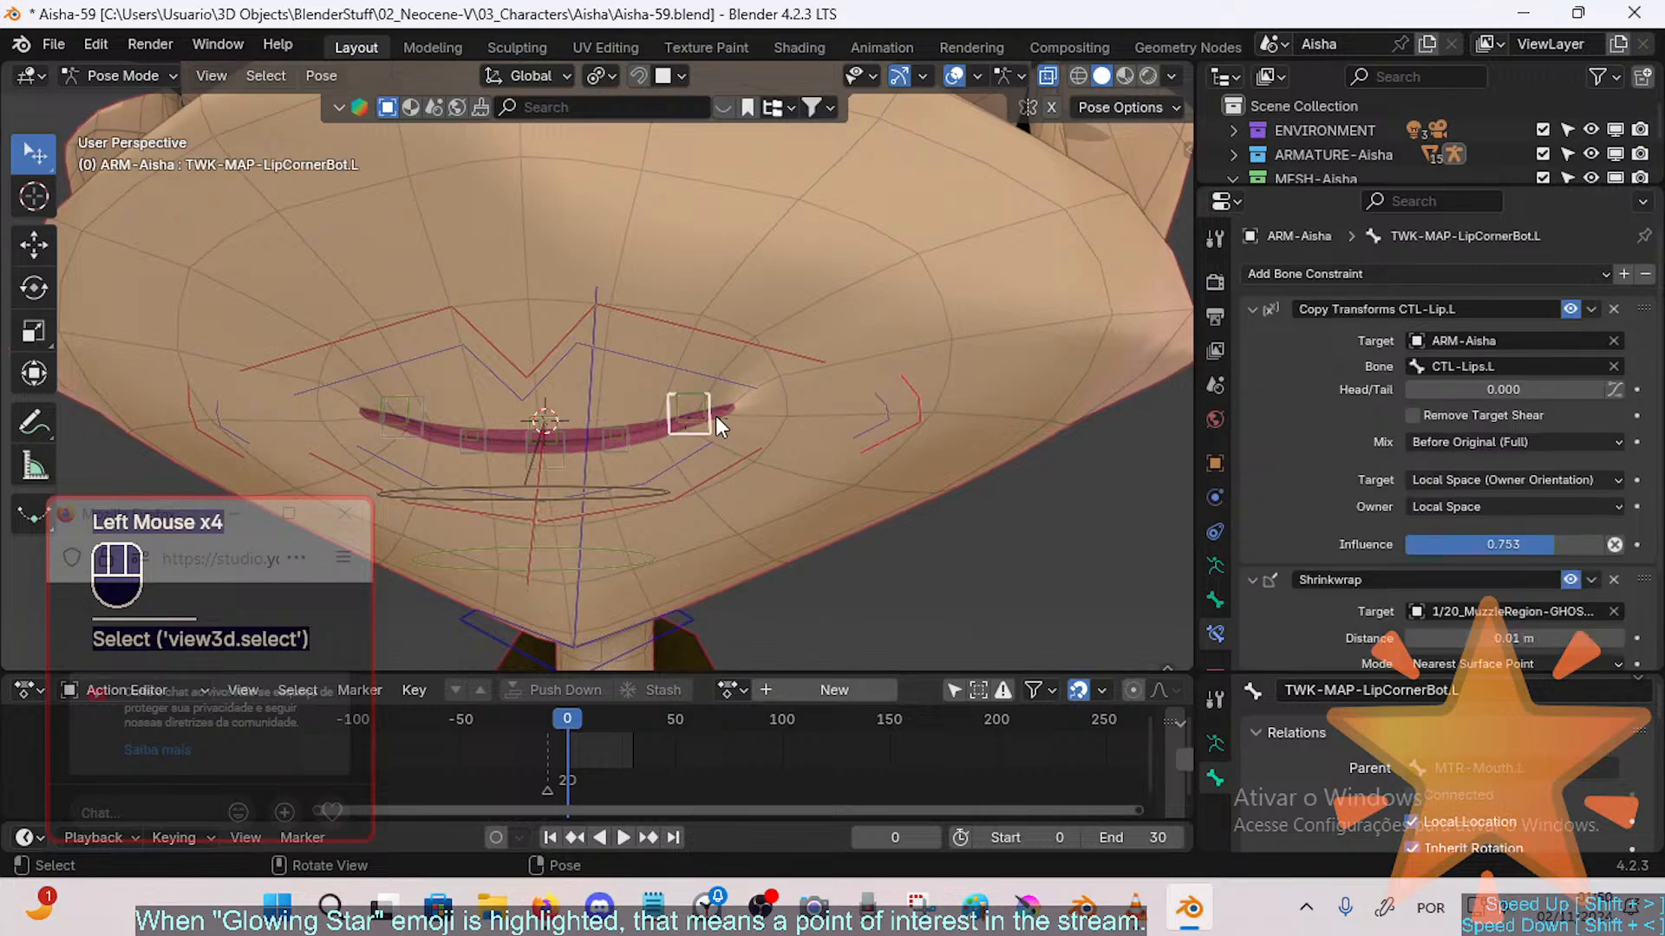
click(709, 423)
click(704, 432)
scroll(1481, 498, down, 3)
scroll(1481, 498, down, 1)
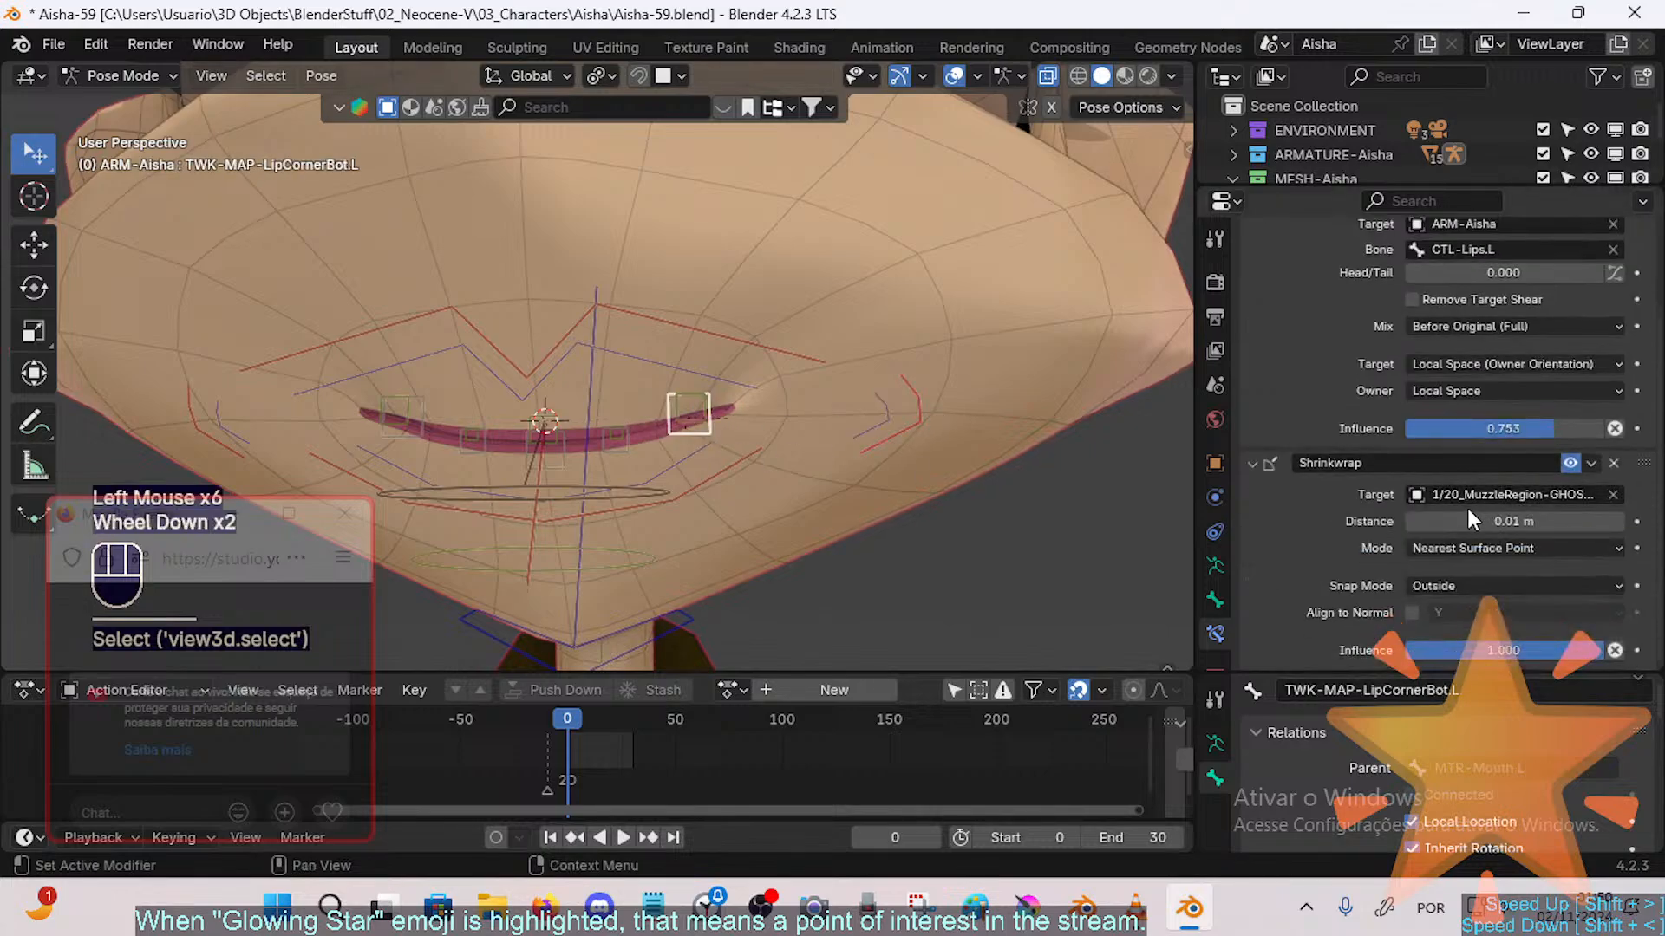
click(1575, 461)
scroll(1575, 460, up, 2)
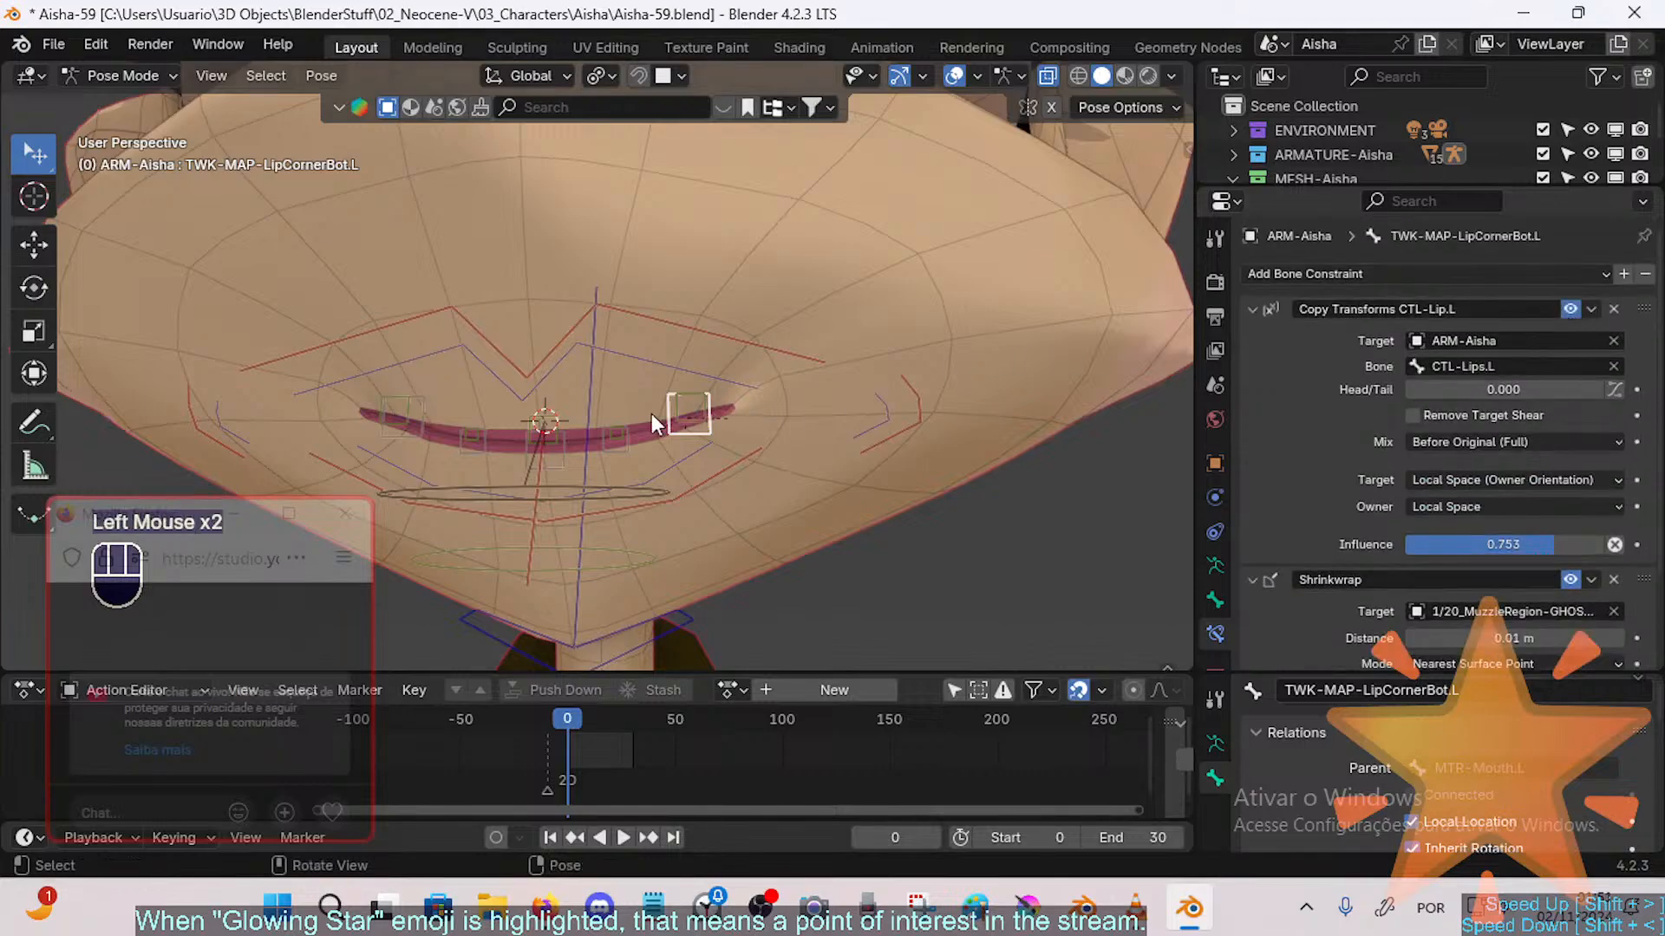
Step: Inspect TWK-MAP-LipTop.L's Copy Transforms stack, toggling its constraints off and on to check their effect
click(620, 433)
click(1252, 366)
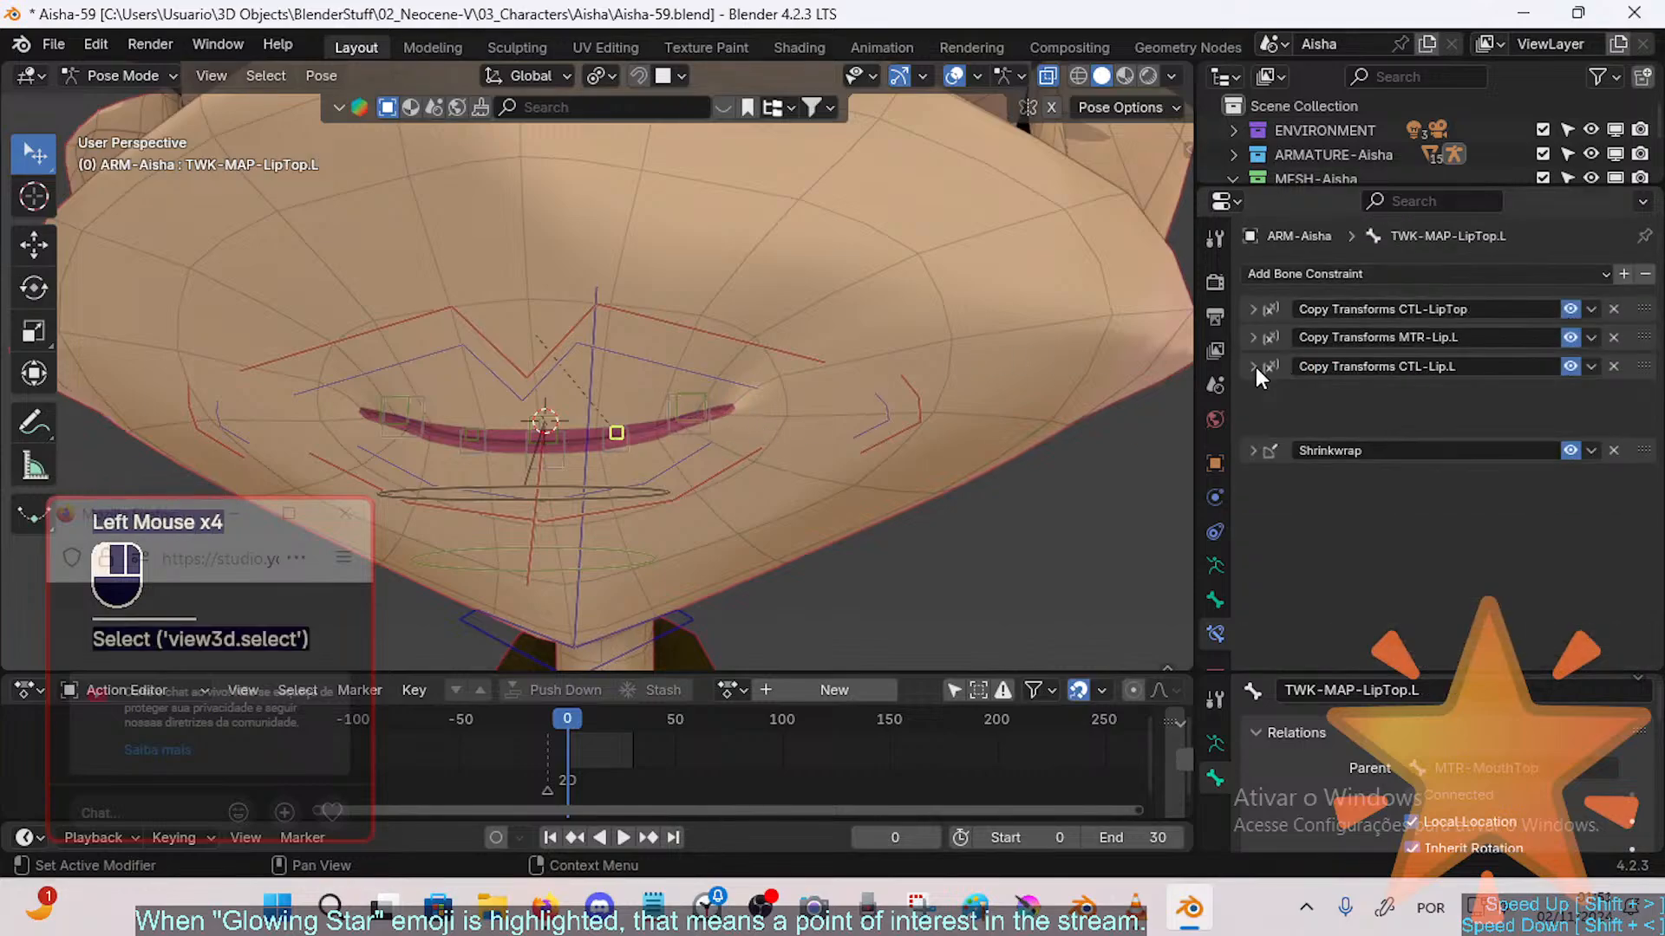
drag(1571, 309, 1571, 340)
click(1563, 309)
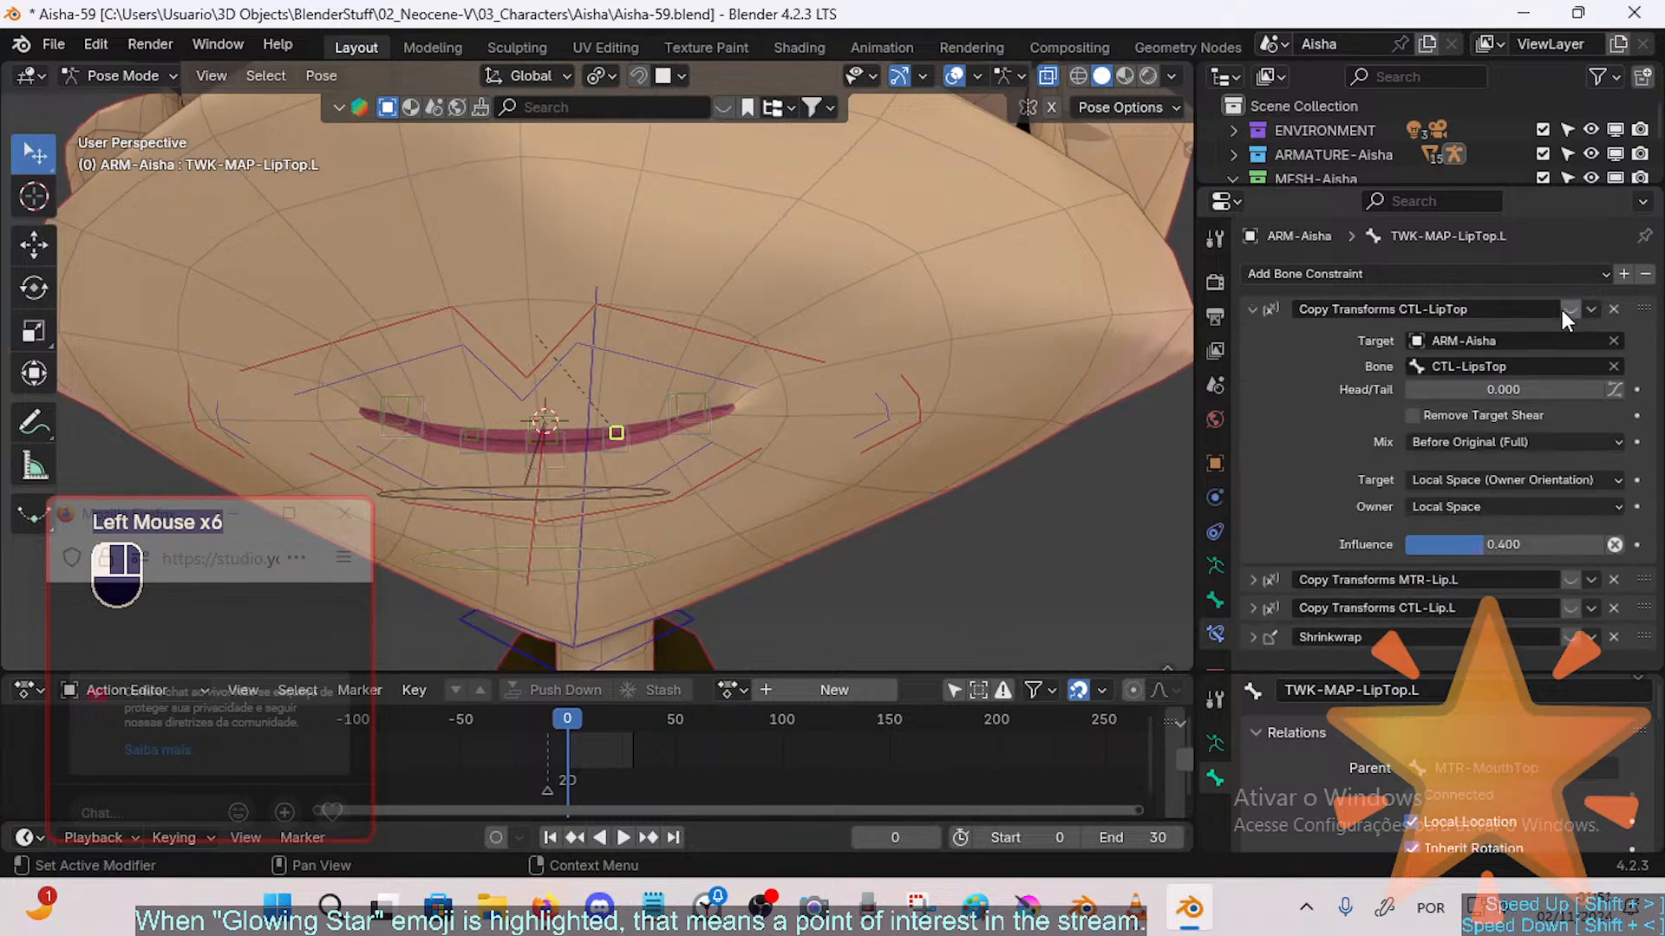
click(1253, 309)
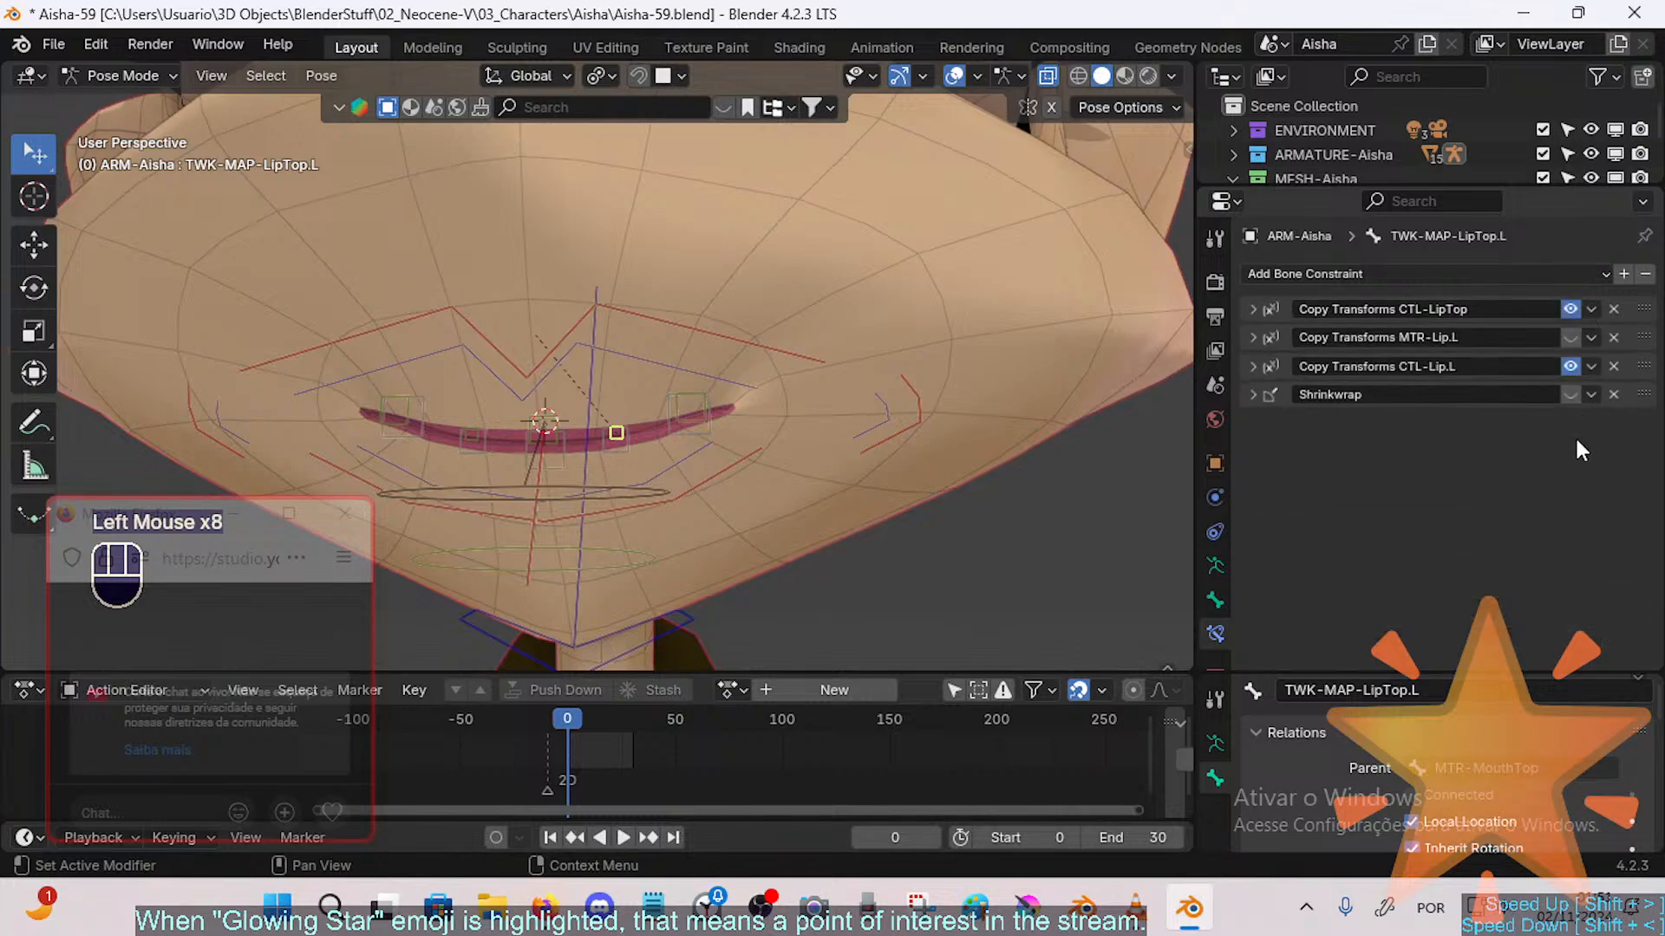
Step: Move CTL-Lips.L and MTR-Mouth.L outward and upward to test the left lip corner's response
click(882, 411)
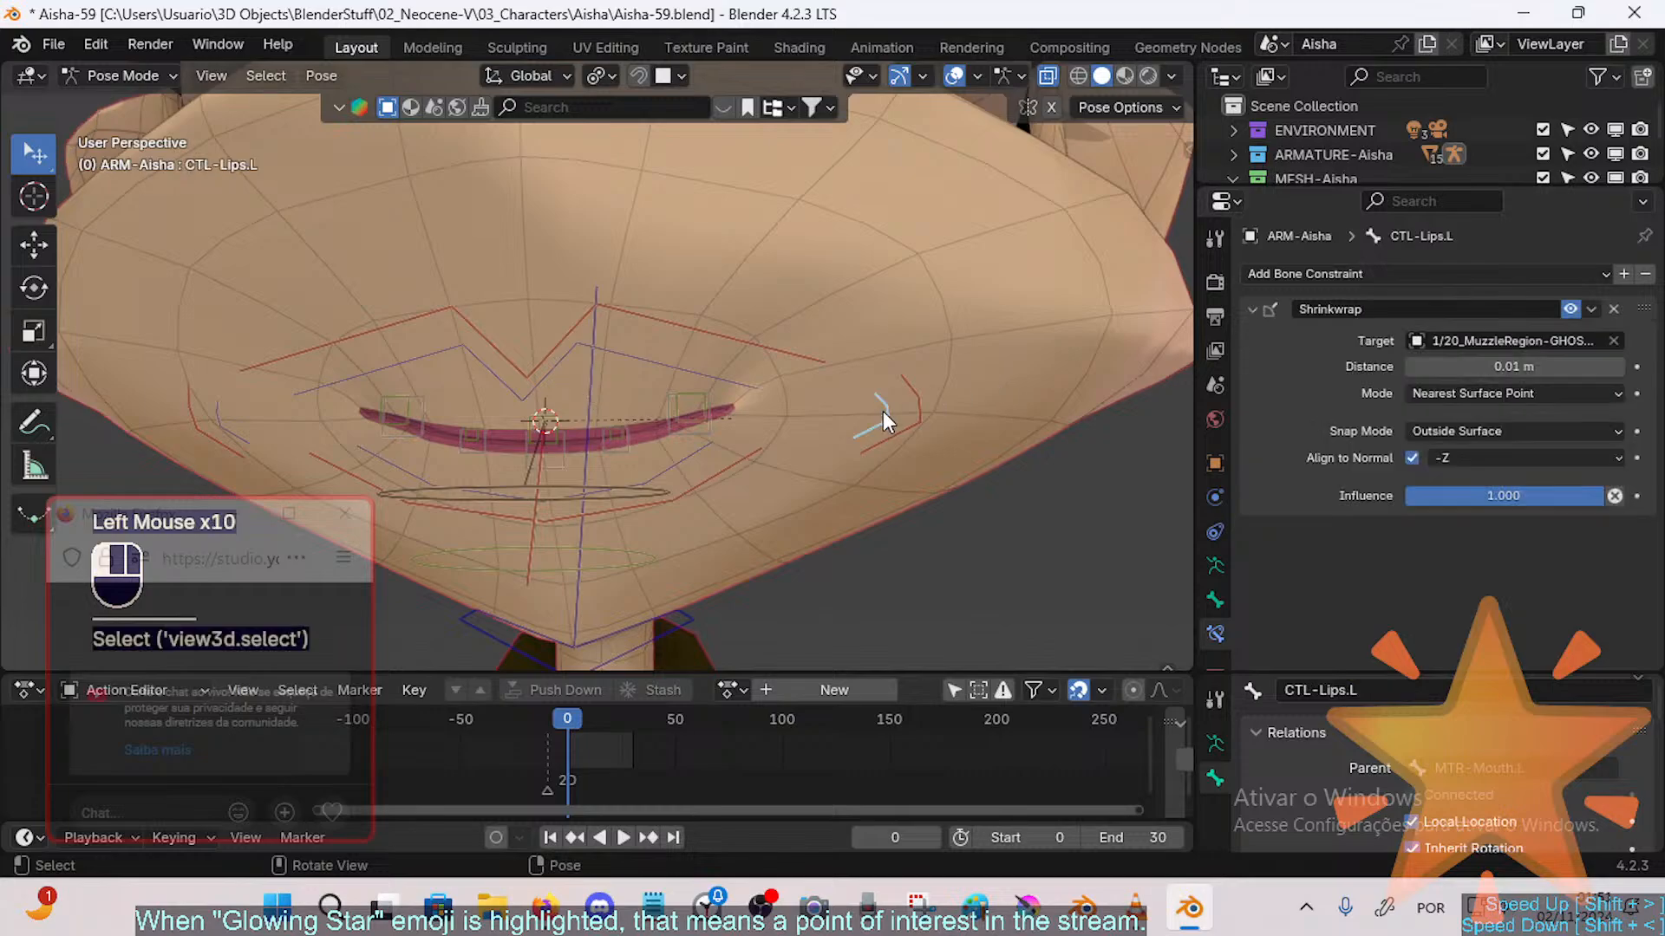
key(g)
click(922, 398)
click(959, 419)
key(g)
click(959, 398)
key(g)
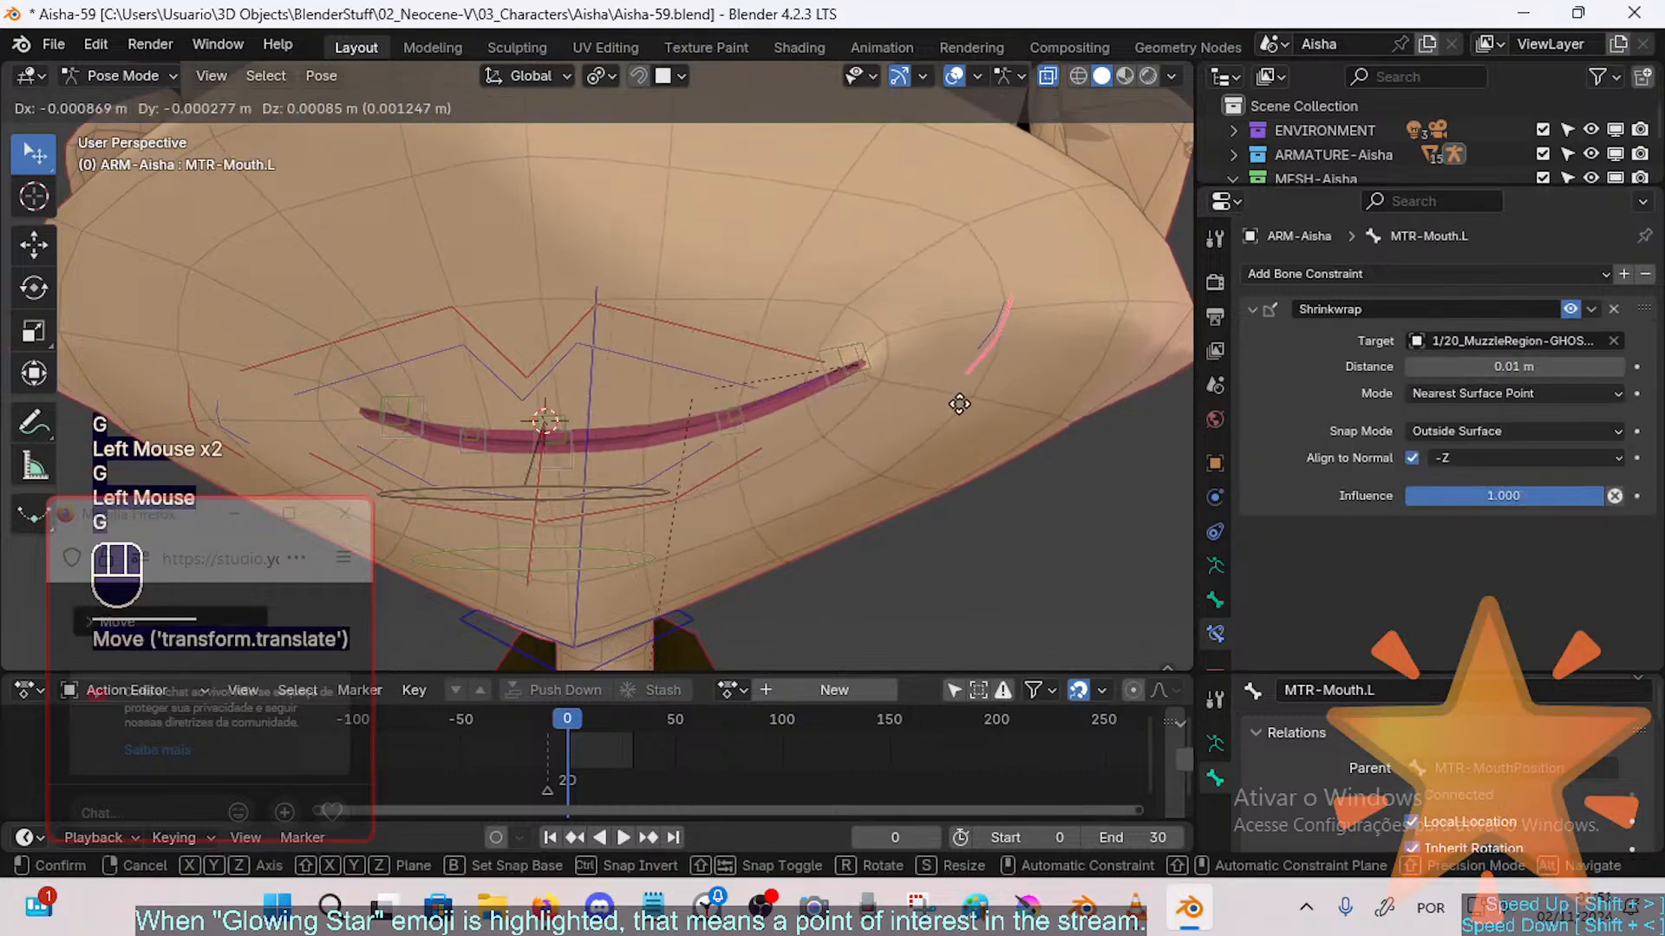
click(871, 453)
key(g)
click(872, 453)
Step: Reposition MTR-Mouth.L several times and pull CTL-Lips.L inward to check how the left lip corner follows
mouse_move(871, 454)
middle_down()
mouse_move(829, 451)
mouse_move(830, 411)
mouse_move(879, 447)
middle_up()
key(g)
click(888, 442)
key(g)
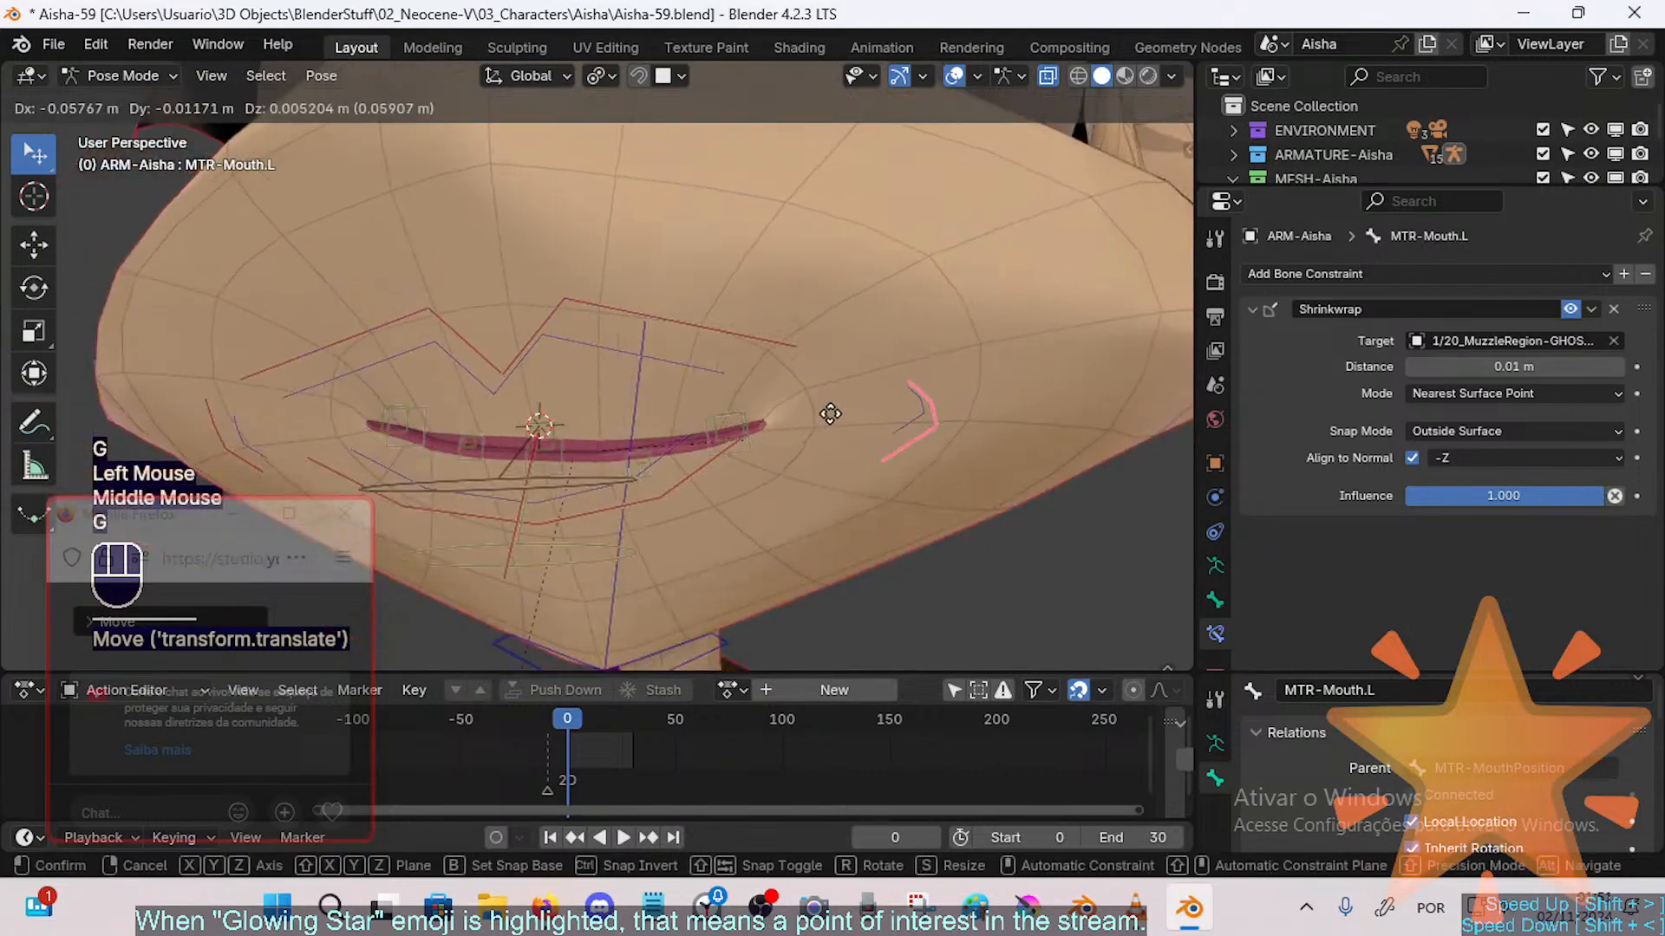
click(860, 399)
key(g)
click(894, 402)
click(970, 409)
key(g)
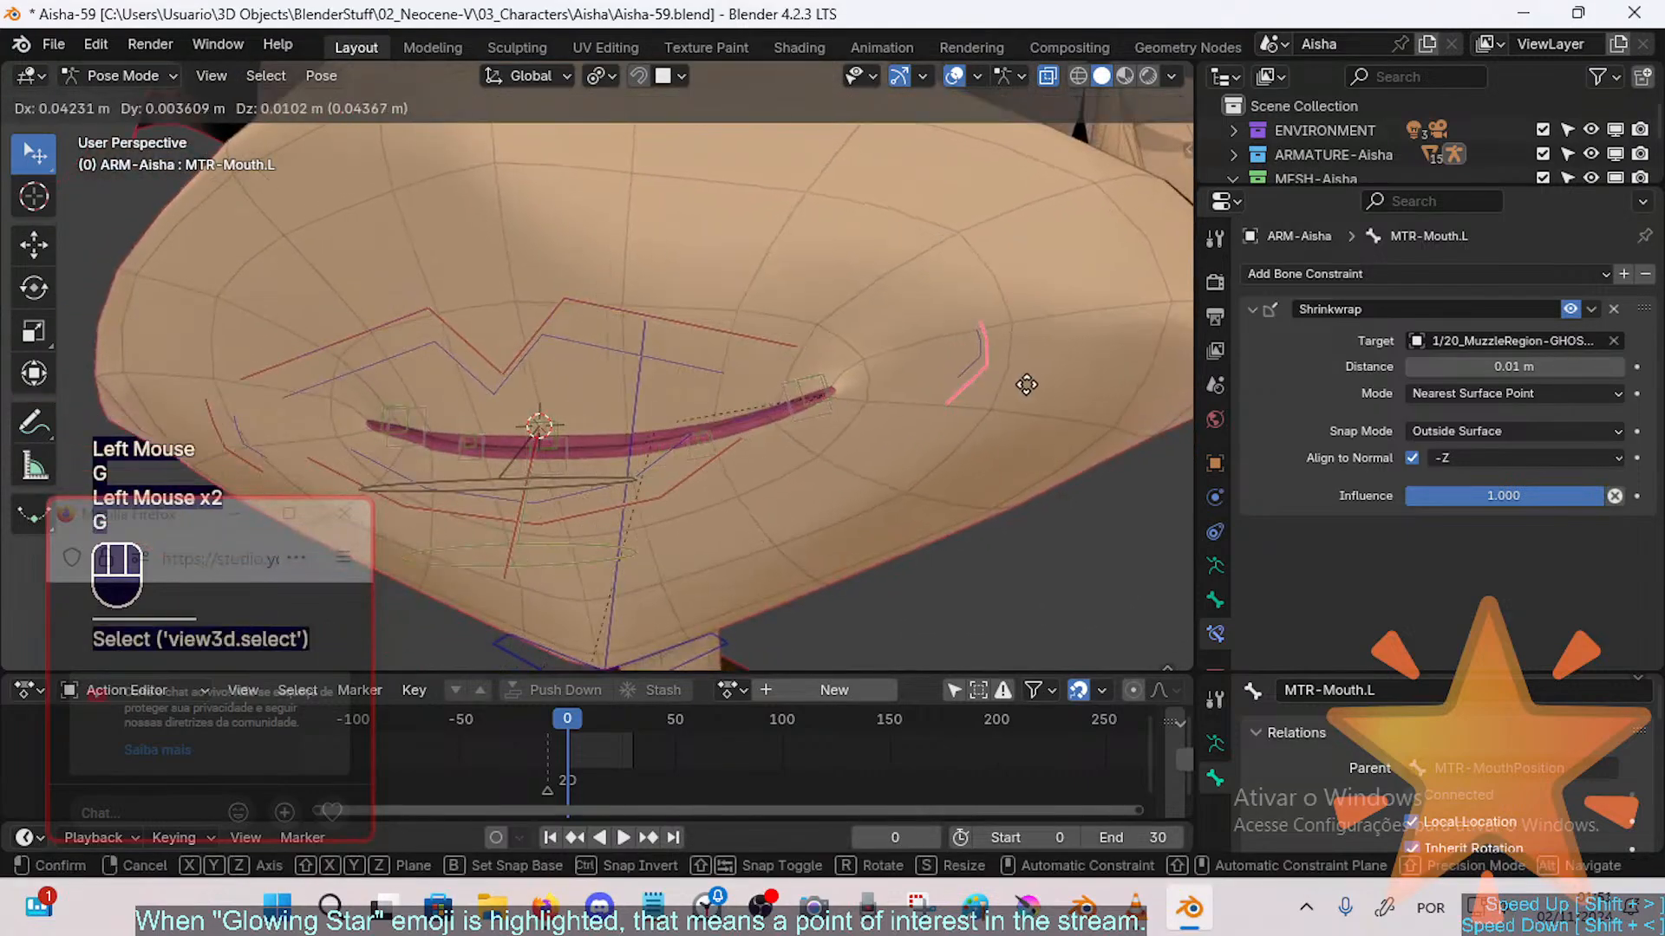
click(1010, 372)
click(950, 373)
key(g)
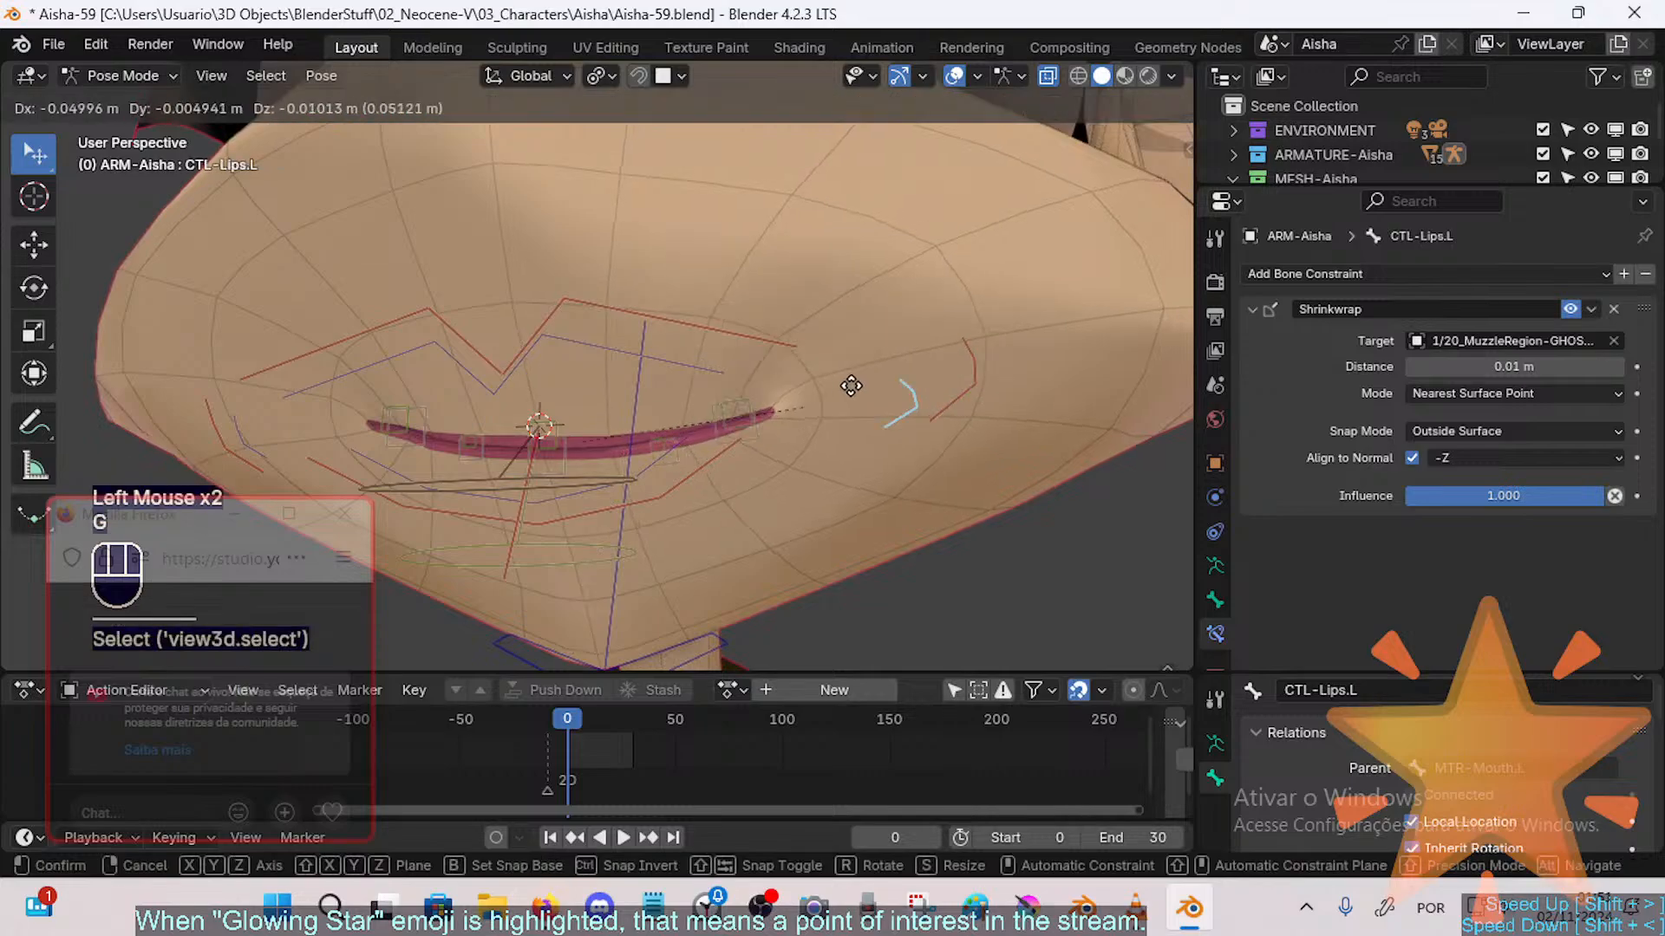
click(897, 385)
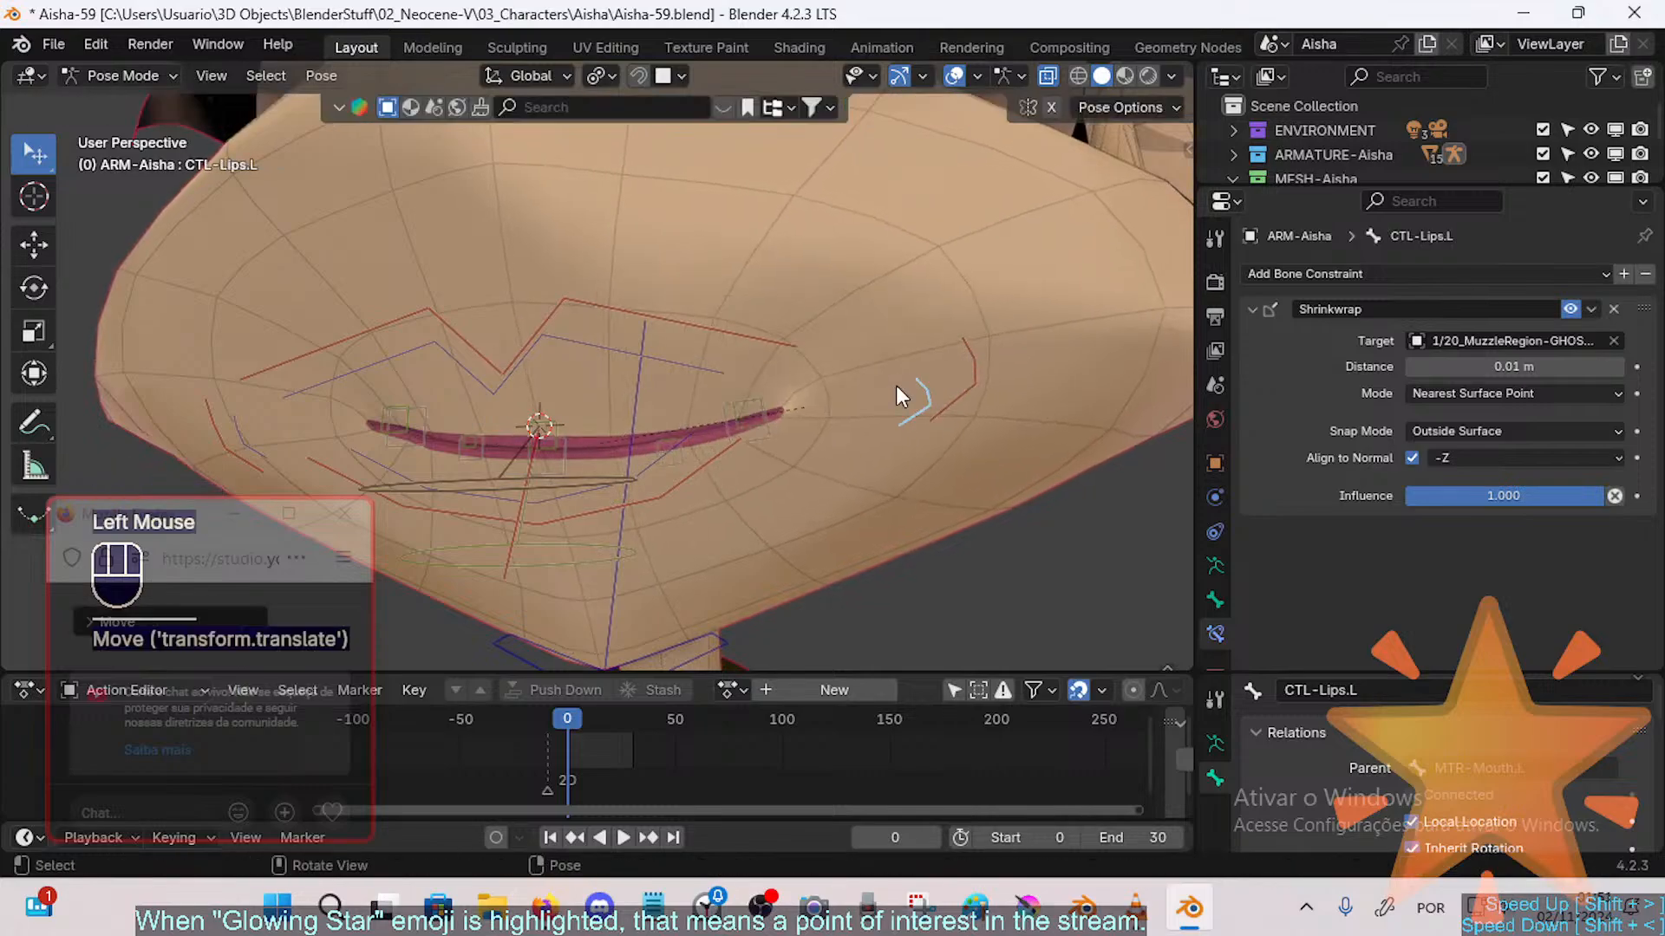
Step: Clear the pose transforms of all bones and save the file
key(a)
key(alt+q)
key(ctrl+s)
Step: Open the left lip corner by moving TWK-MAP-LipCornerTop.L up and TWK-MAP-LipCornerBot.L down
click(711, 428)
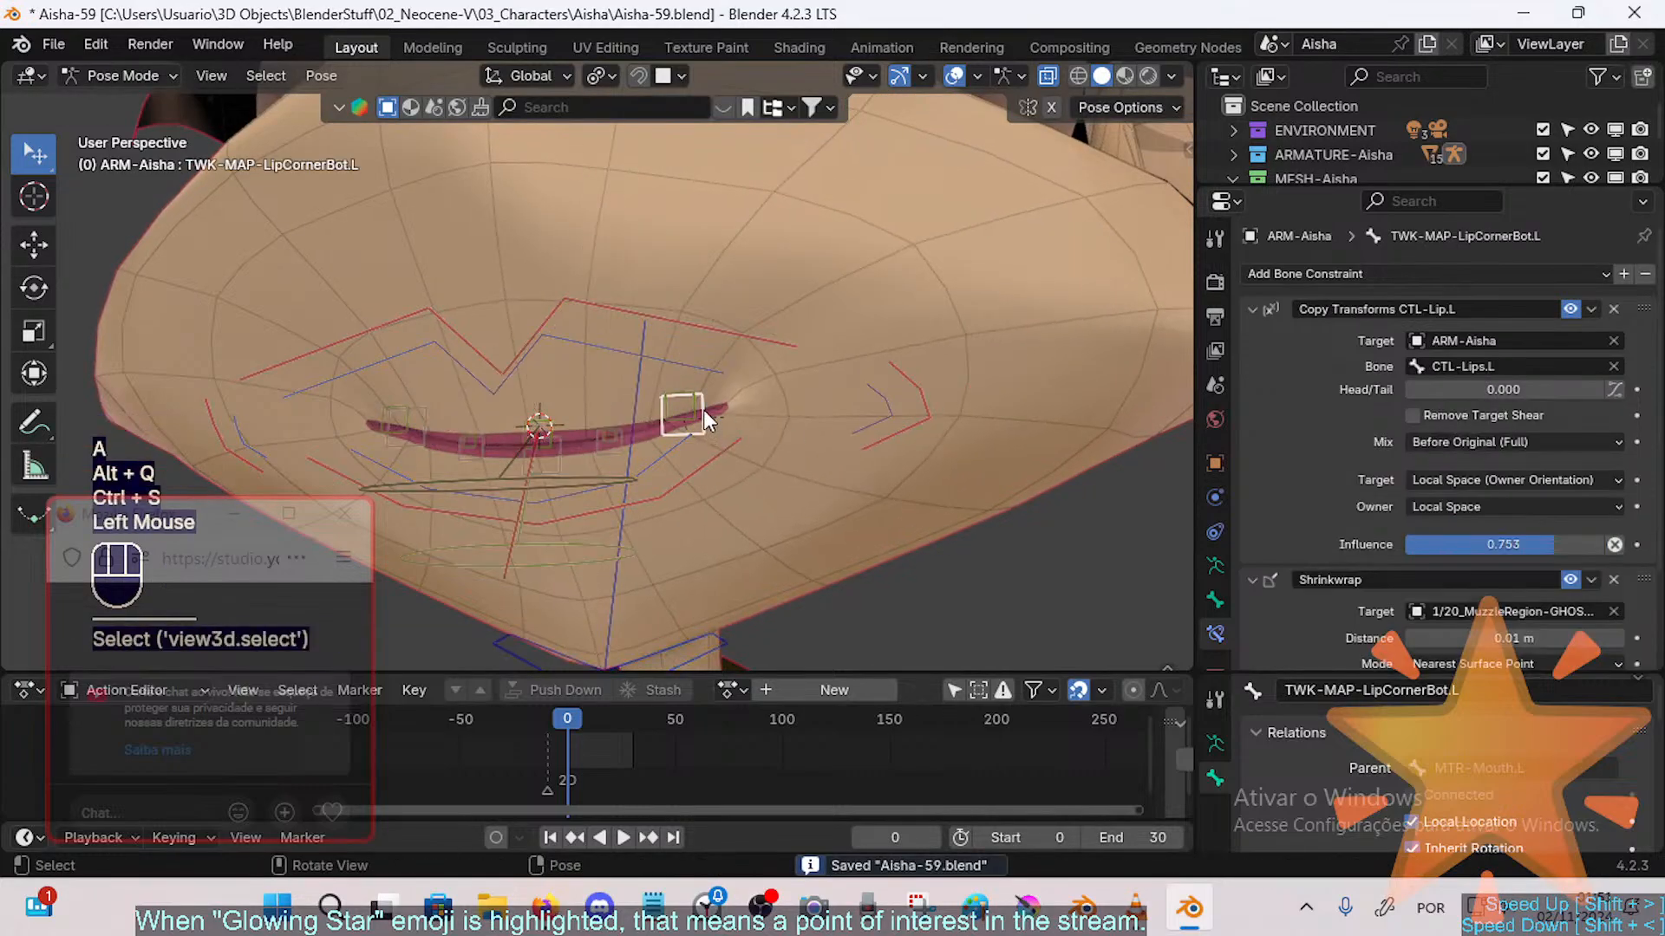
click(691, 411)
key(g)
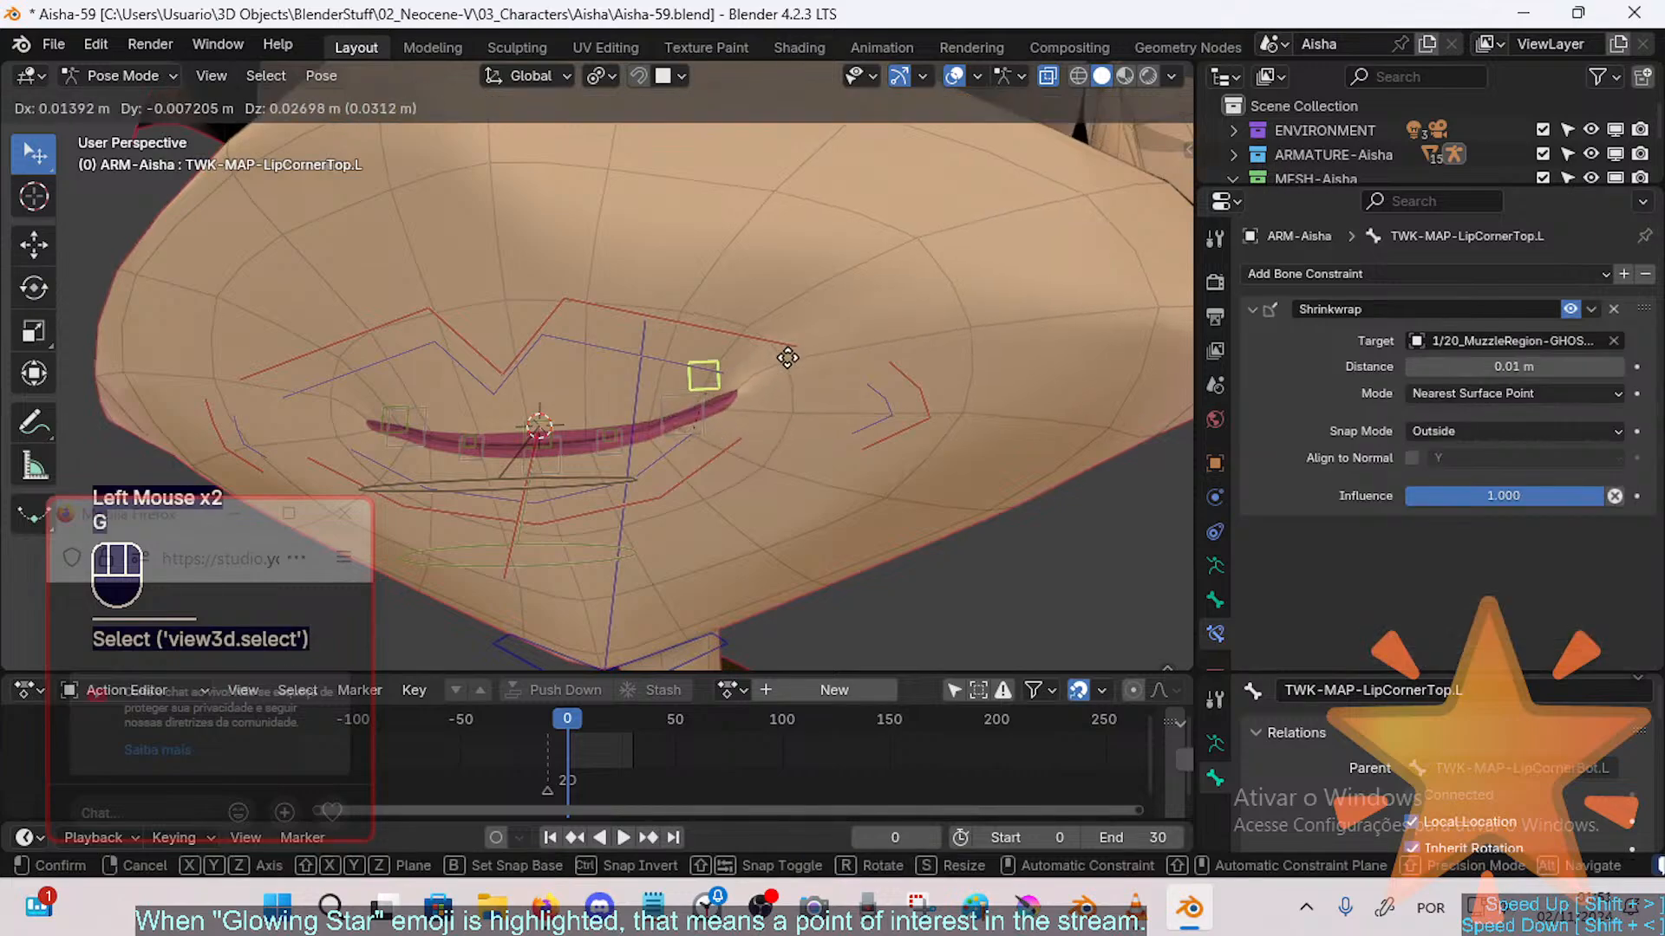
click(786, 358)
click(710, 418)
key(g)
click(750, 470)
Step: With the left corner open, move MTR-Mouth.L and CTL-Lips.L outward and upward
click(892, 417)
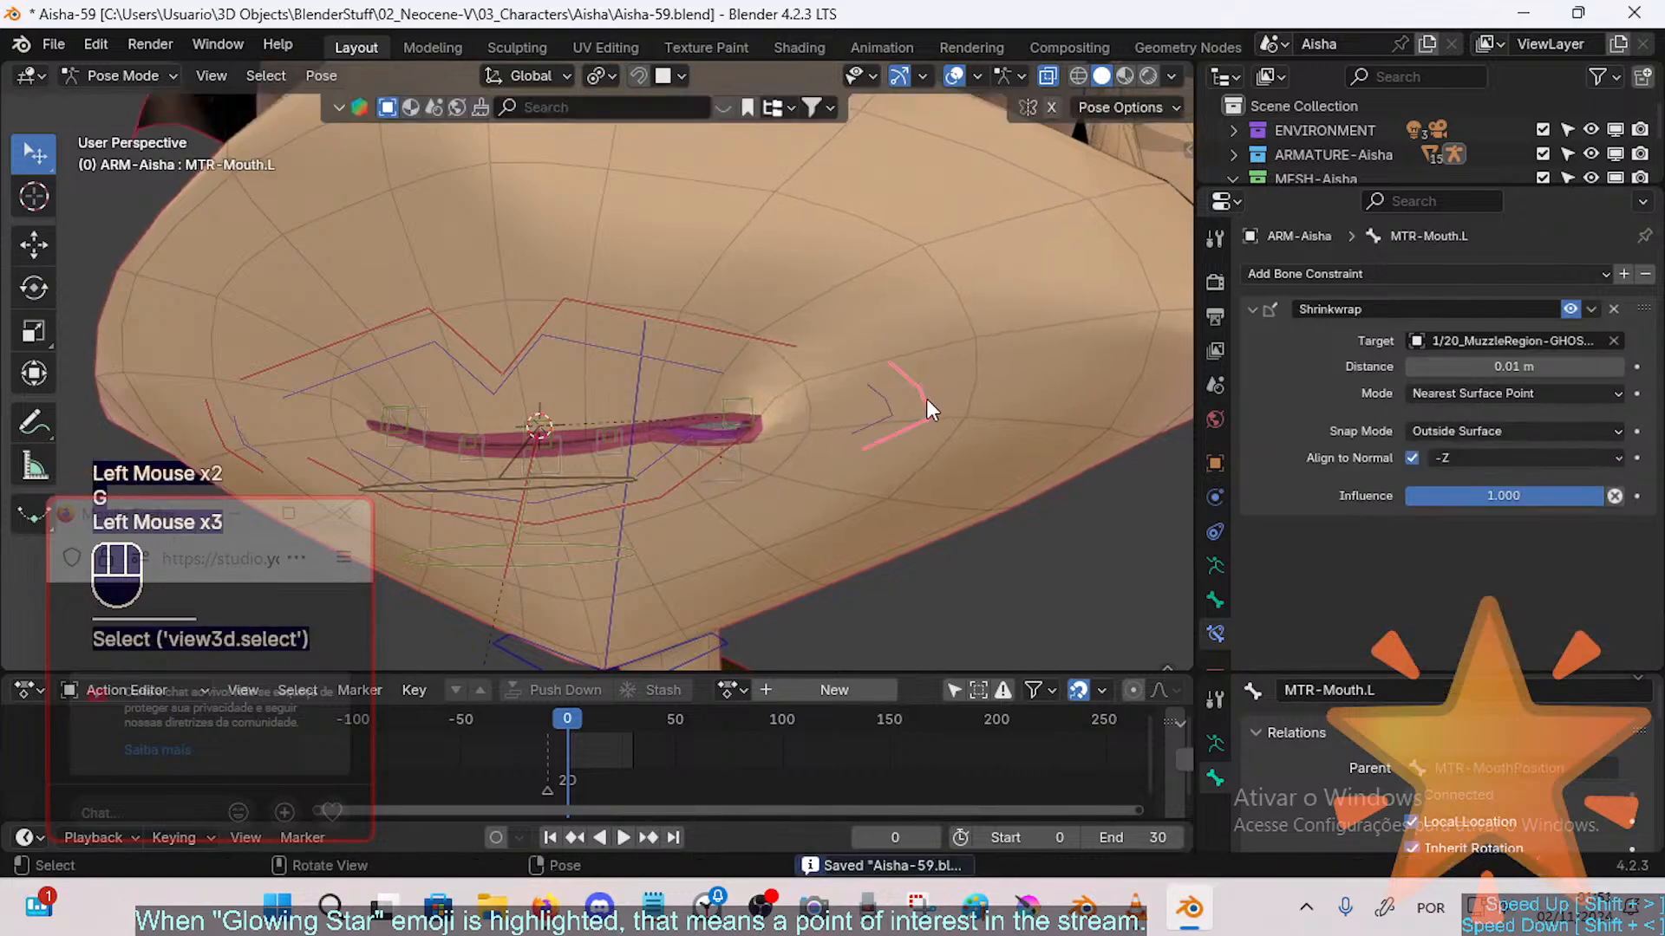
key(g)
click(991, 372)
click(933, 366)
key(g)
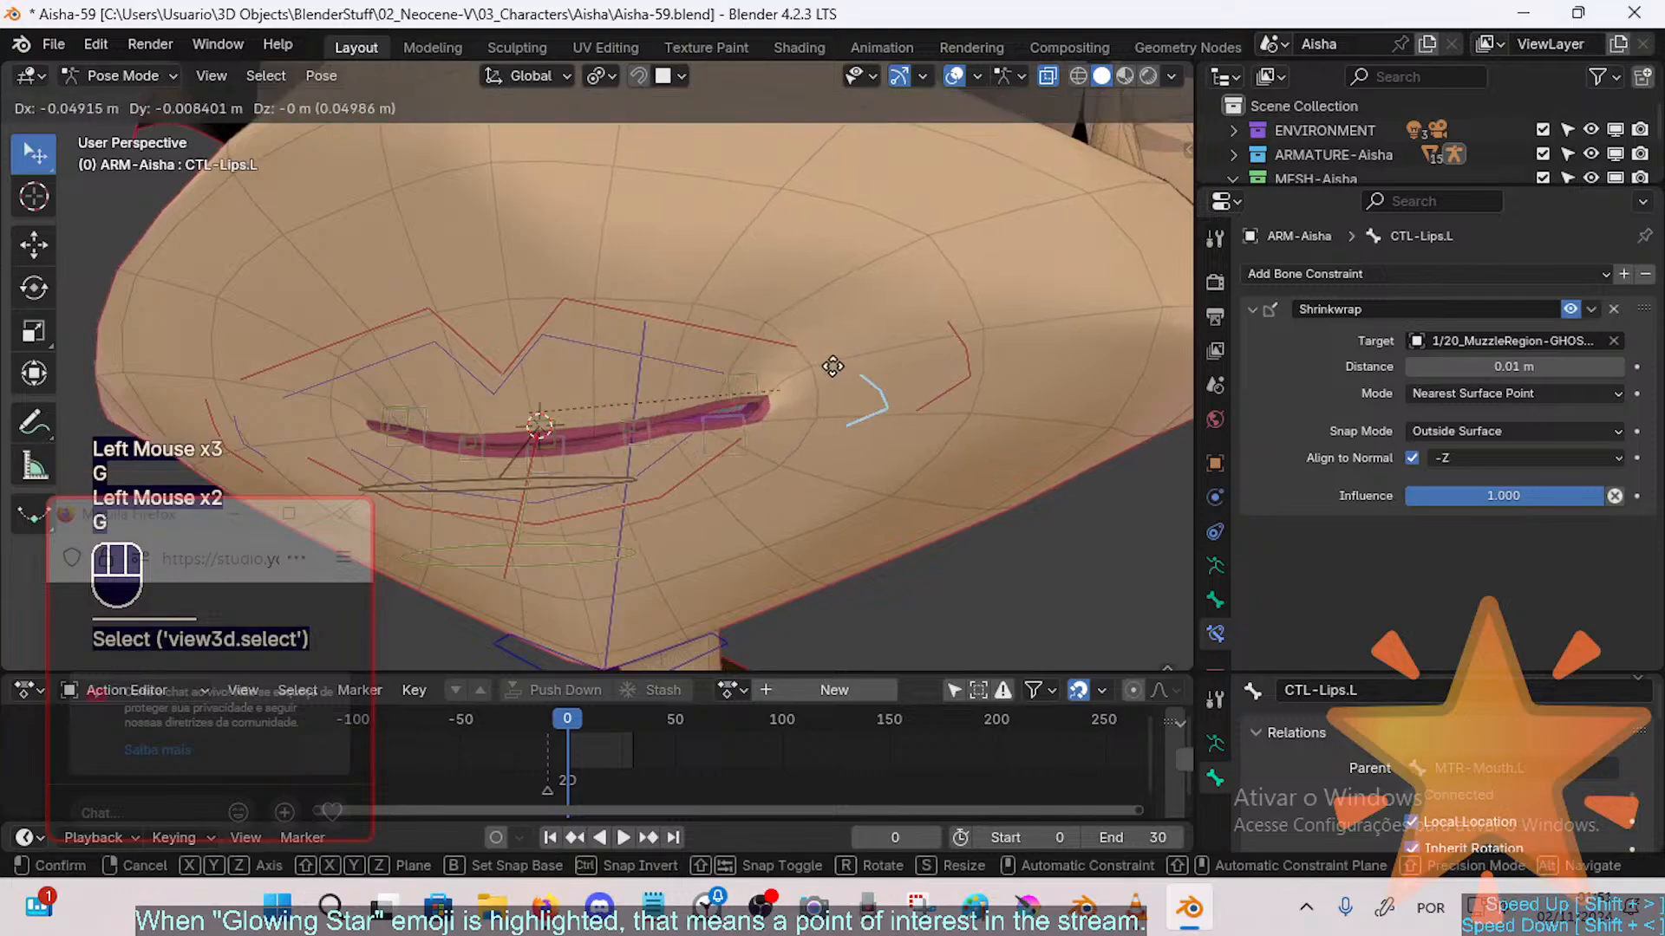
click(910, 349)
Step: Spread the left corner further by raising TWK-MAP-LipCornerTop.L and shifting TWK-MAP-LipCornerBot.L down and outward
click(791, 360)
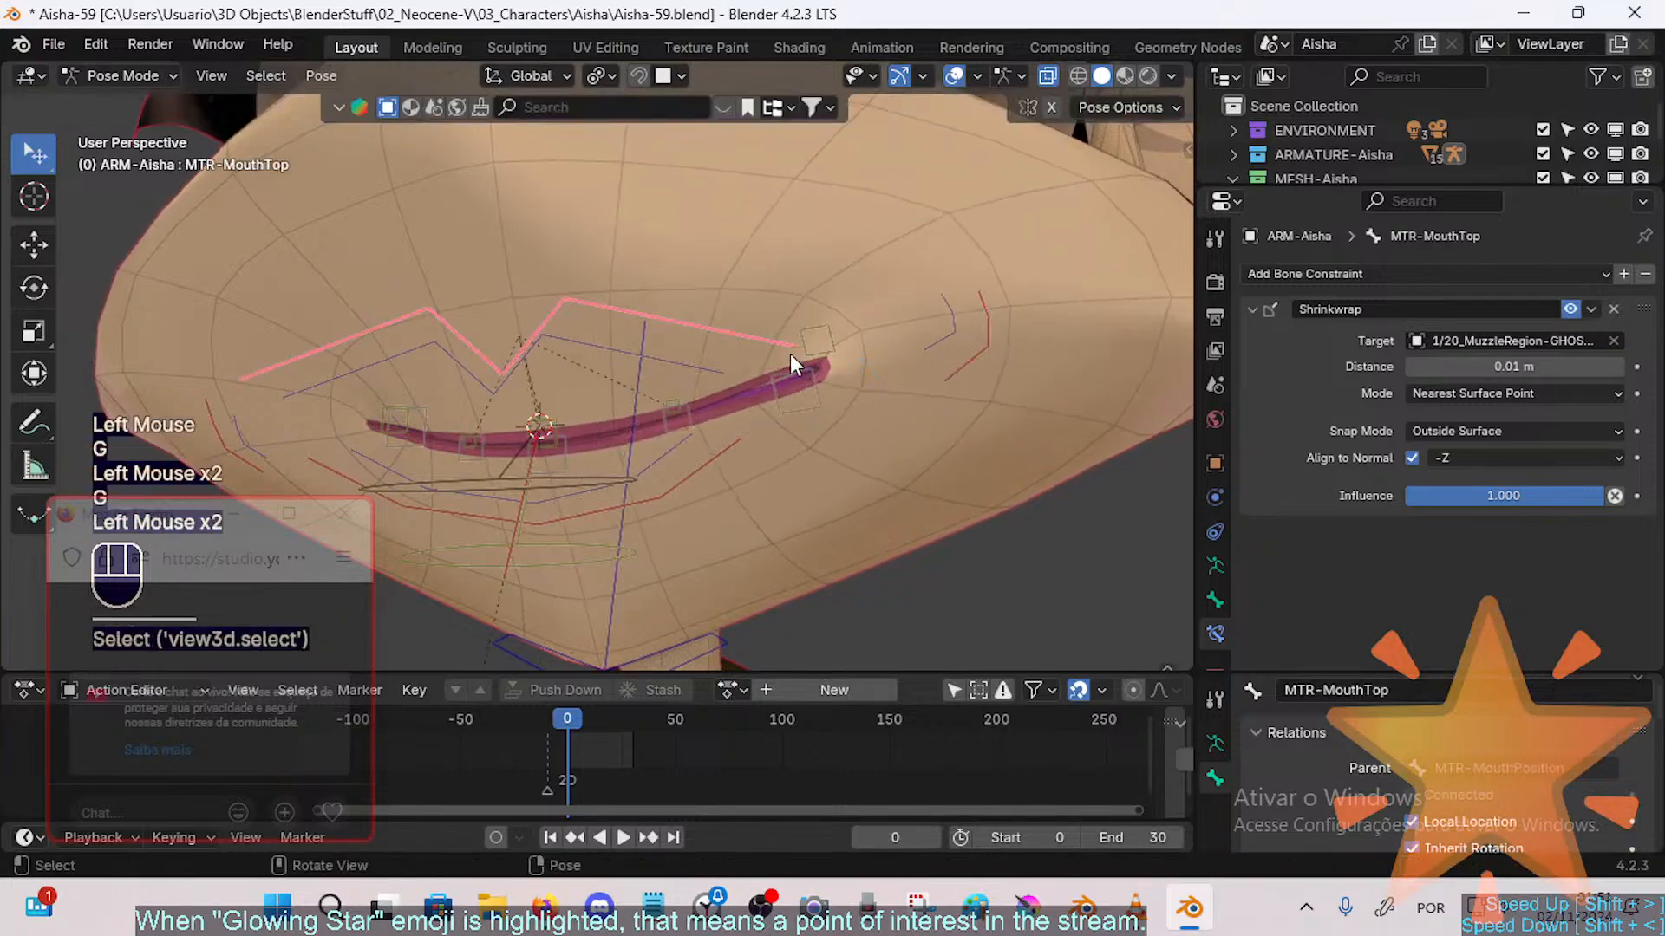
click(815, 339)
click(806, 392)
key(g)
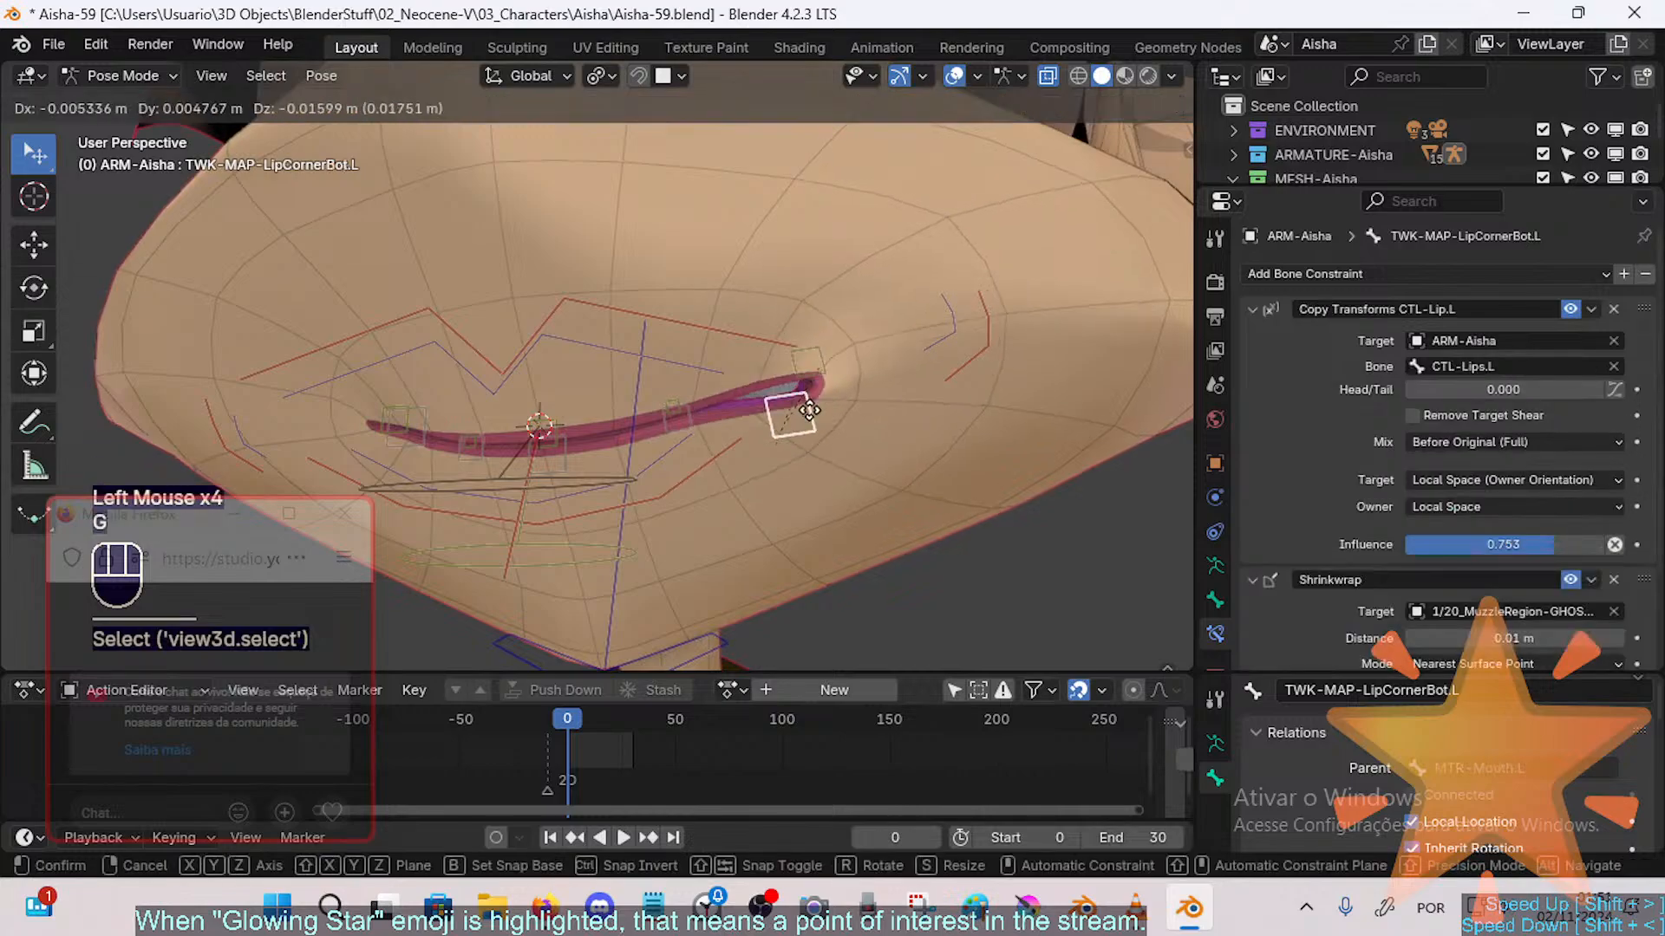
click(809, 410)
click(807, 356)
key(g)
click(824, 323)
click(805, 385)
key(g)
click(826, 360)
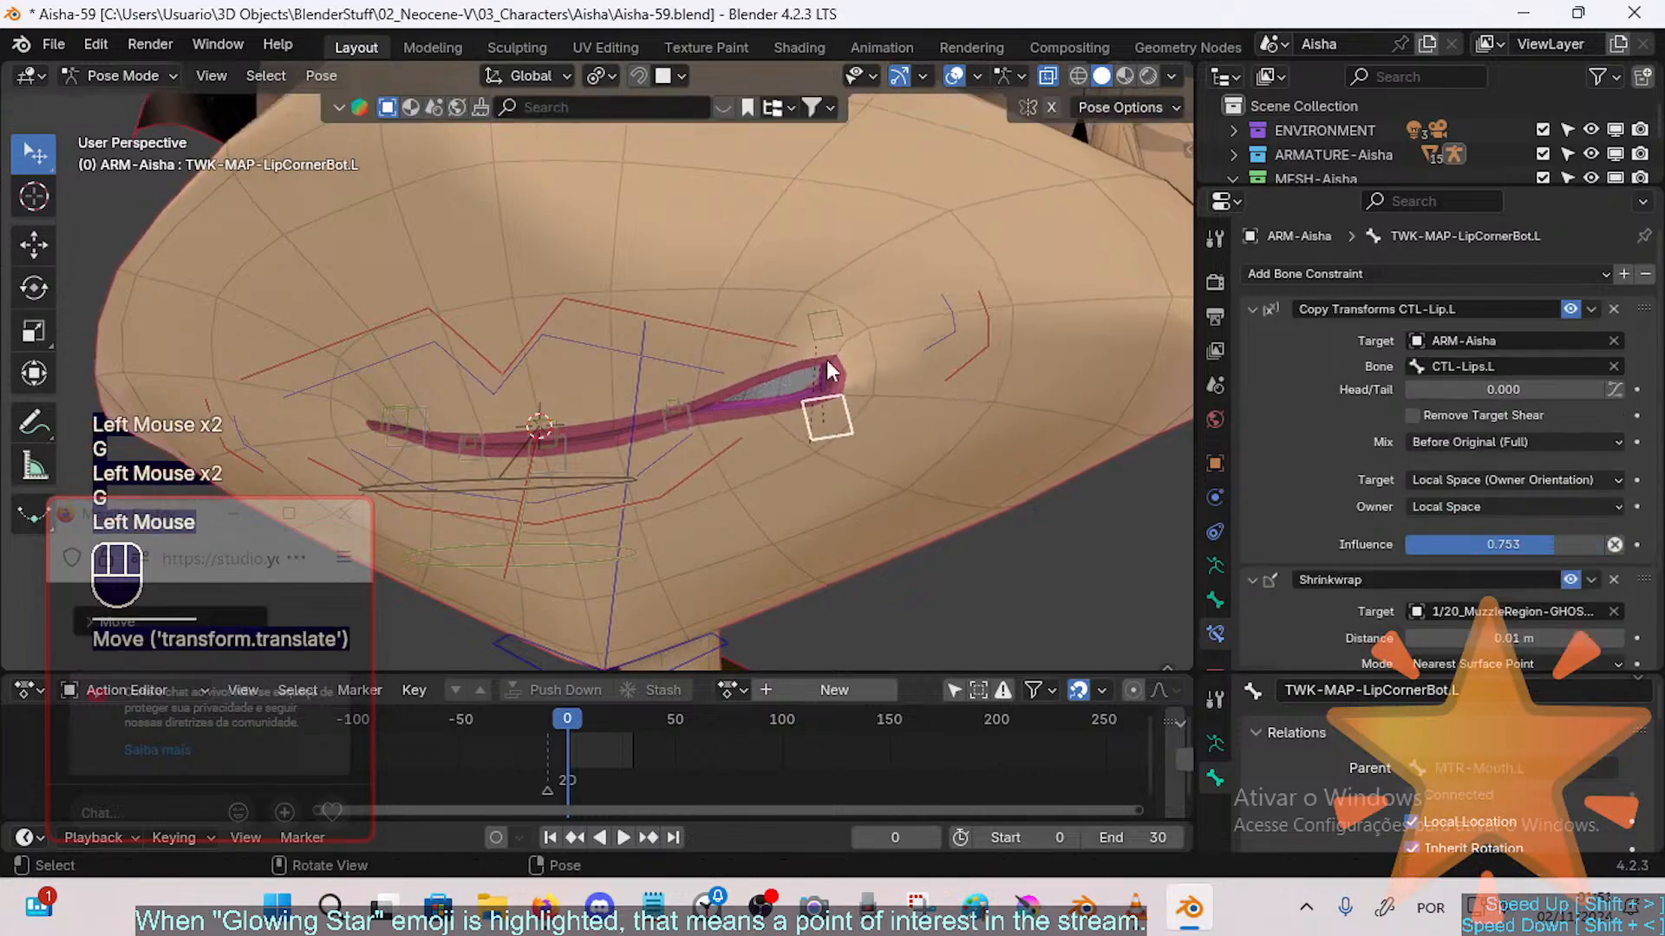
Step: Move TWK-MAP-LipCornerTop.L up and inward, and readjust TWK-MAP-LipCornerBot.L beside the open left corner
click(822, 329)
key(g)
click(739, 241)
click(828, 433)
key(g)
click(849, 371)
click(783, 265)
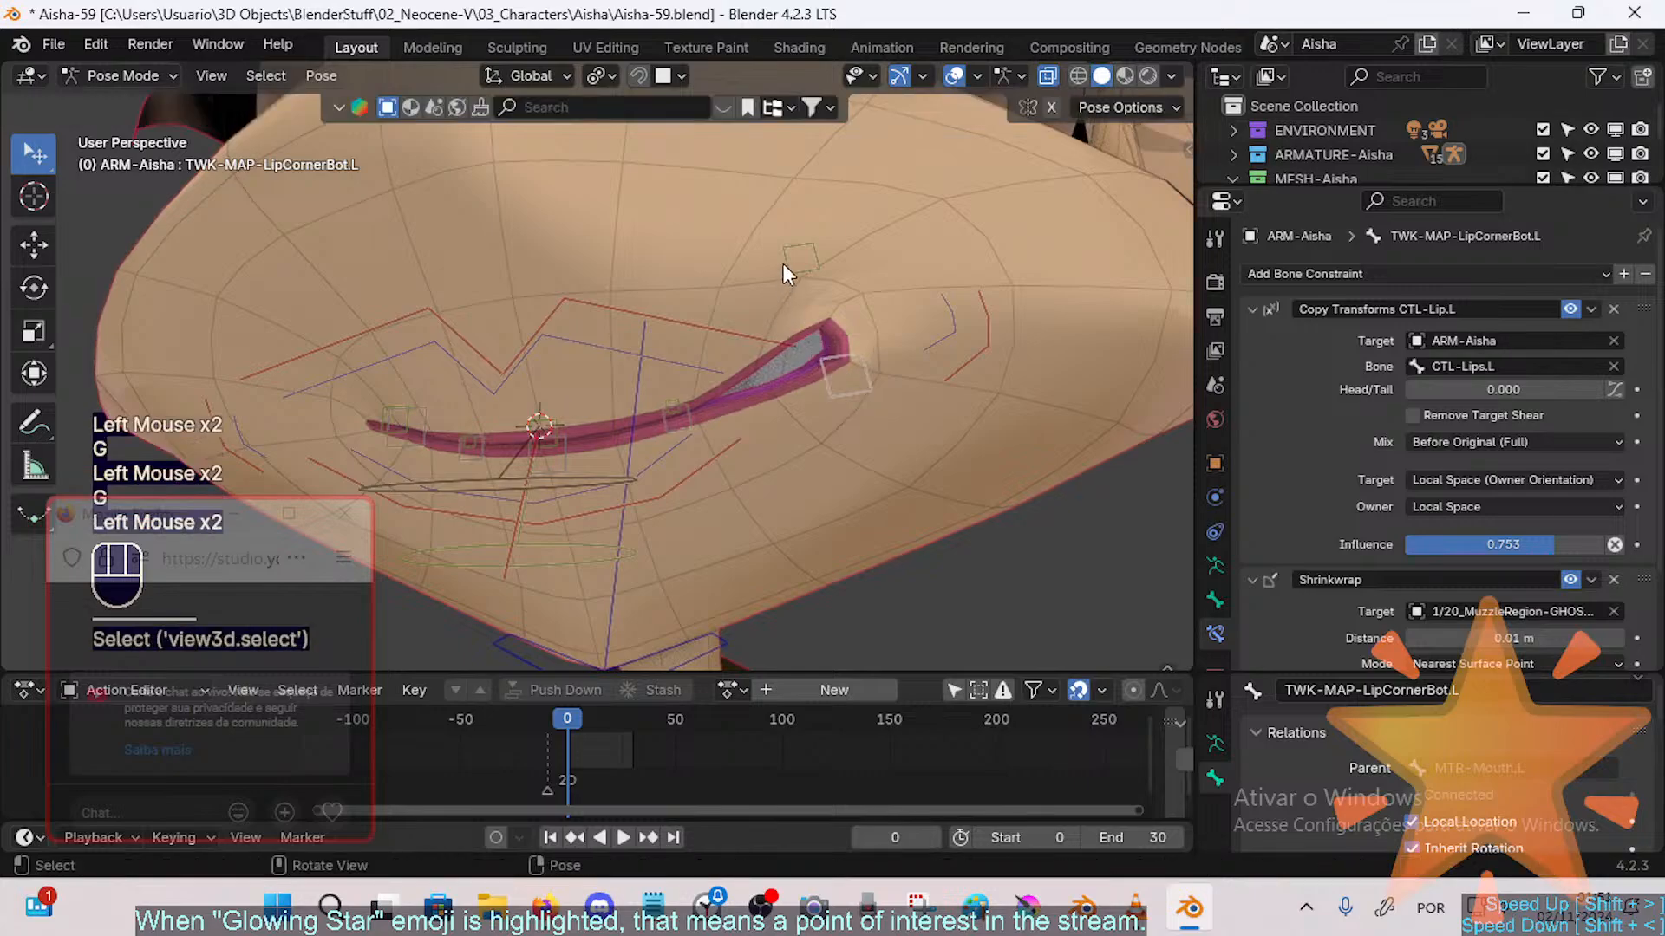
click(783, 264)
key(g)
click(755, 252)
click(847, 372)
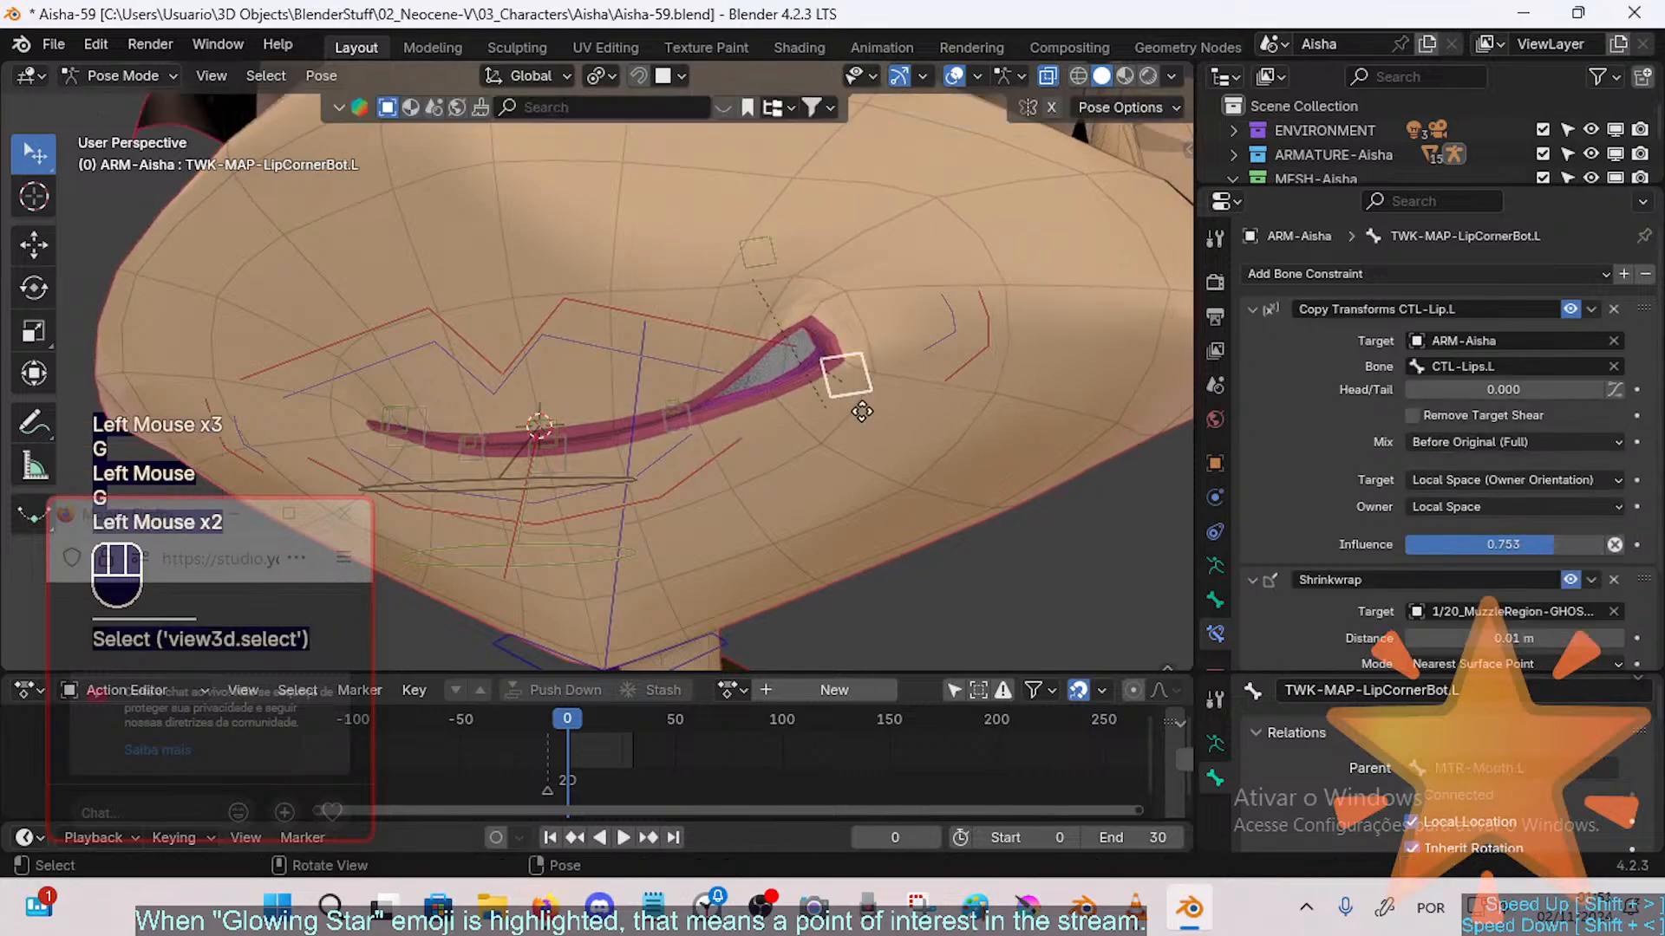
key(g)
click(859, 394)
Step: Move TWK-MAP-LipCornerTop.L back outward and rotate it to test the corner's deformation
click(770, 271)
key(g)
click(822, 274)
key(r)
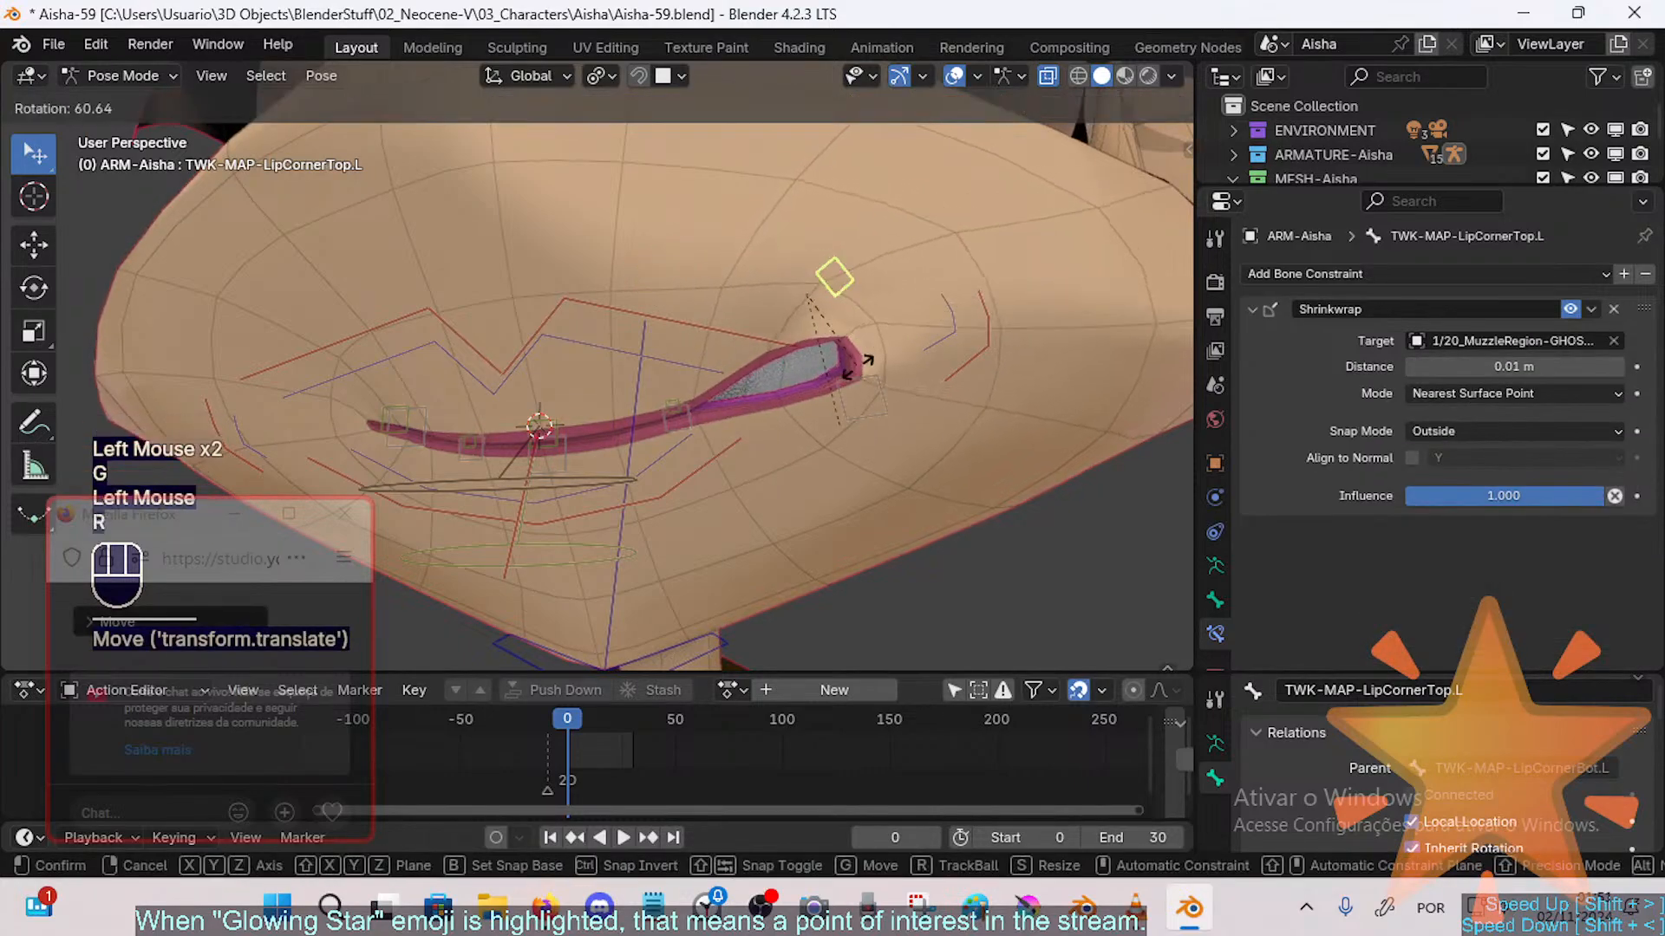
click(897, 294)
Step: Move and rotate TWK-MAP-LipCornerBot.L in several positions to test the lower corner's deformation
click(869, 397)
key(g)
click(855, 404)
key(r)
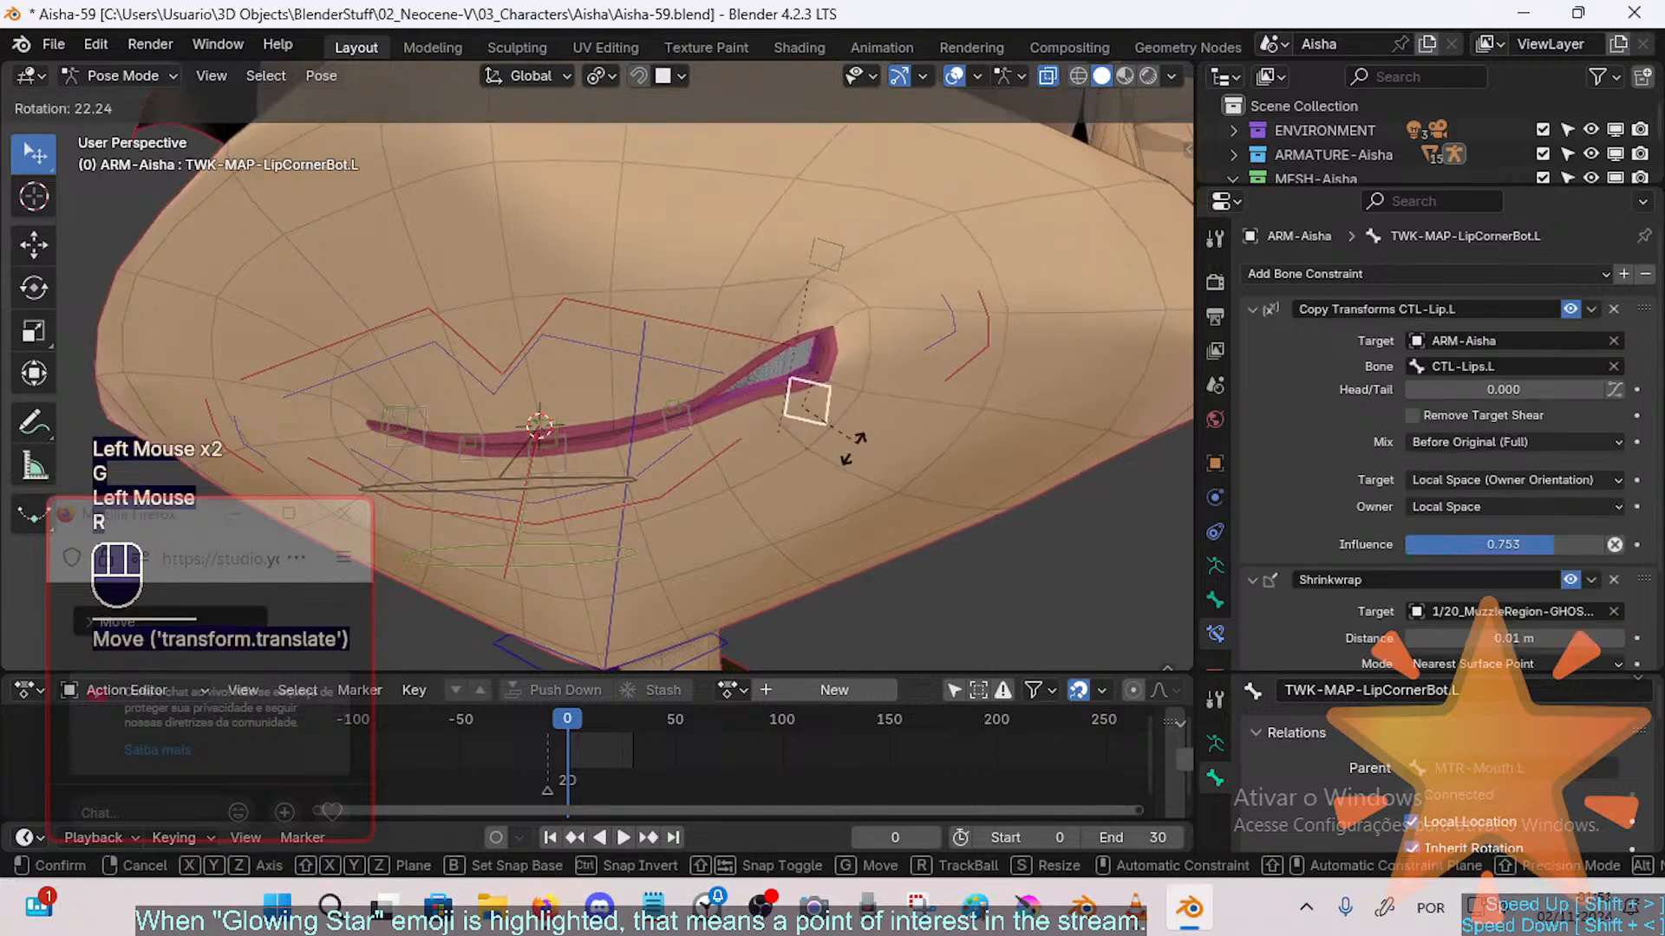
click(850, 426)
key(g)
click(845, 451)
key(r)
click(889, 385)
key(g)
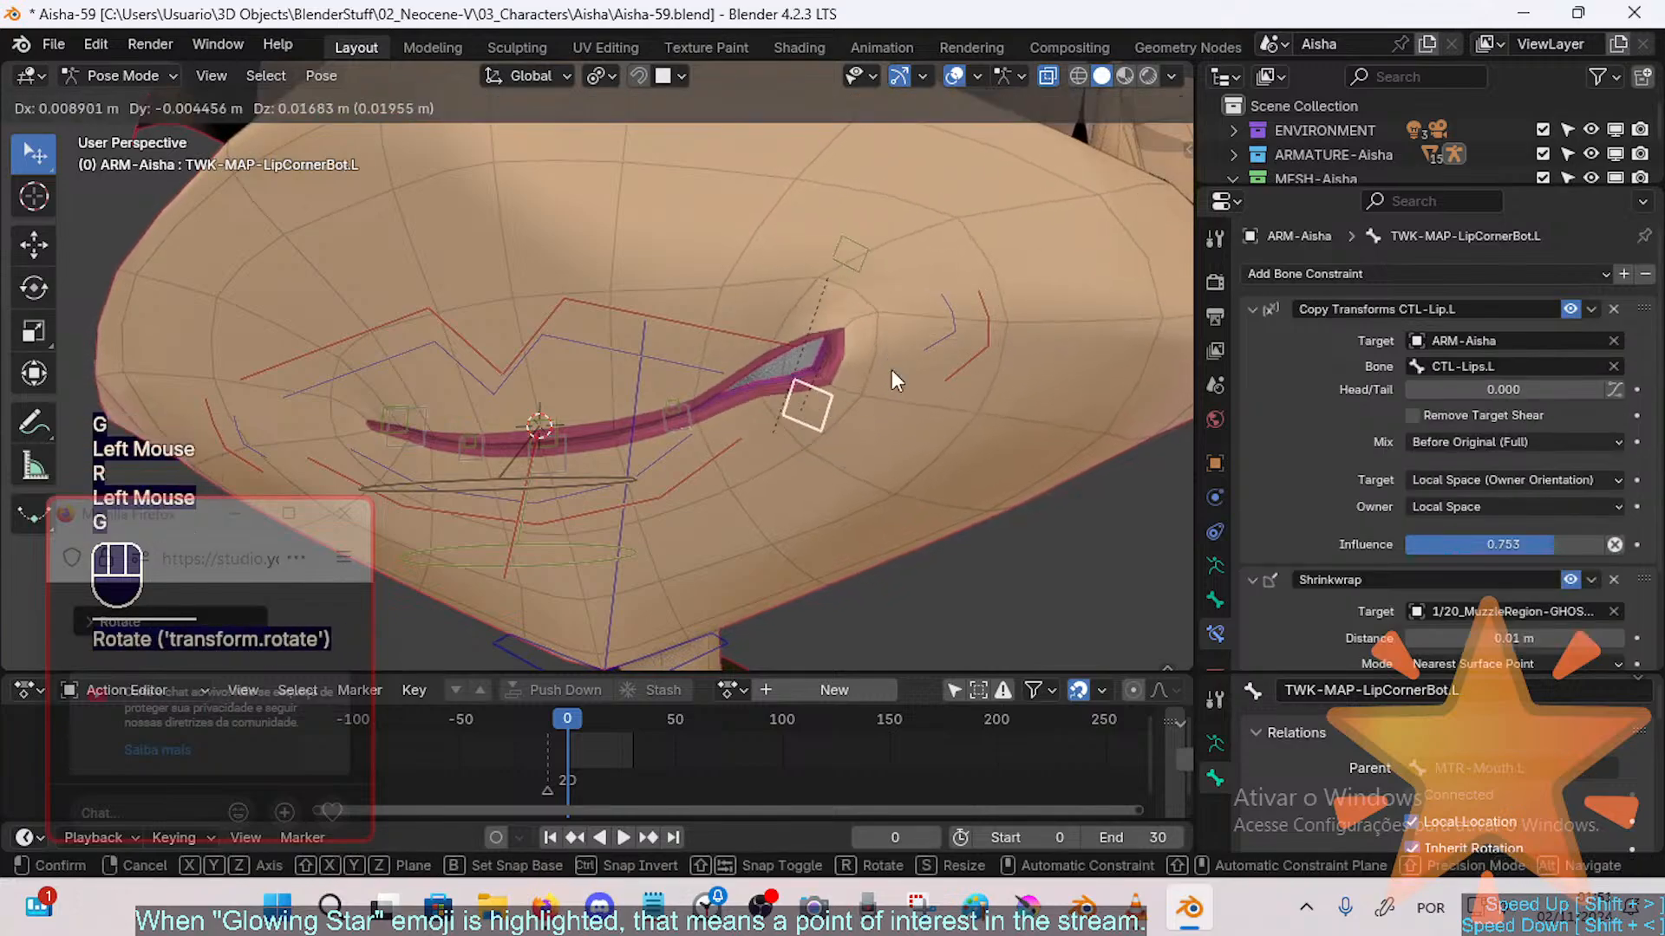
click(894, 370)
Step: Pull TWK-MAP-LipCornerTop.L and TWK-MAP-LipCornerBot.L inward toward the middle of the mouth
click(837, 265)
key(g)
click(809, 281)
key(g)
click(794, 276)
click(796, 396)
key(g)
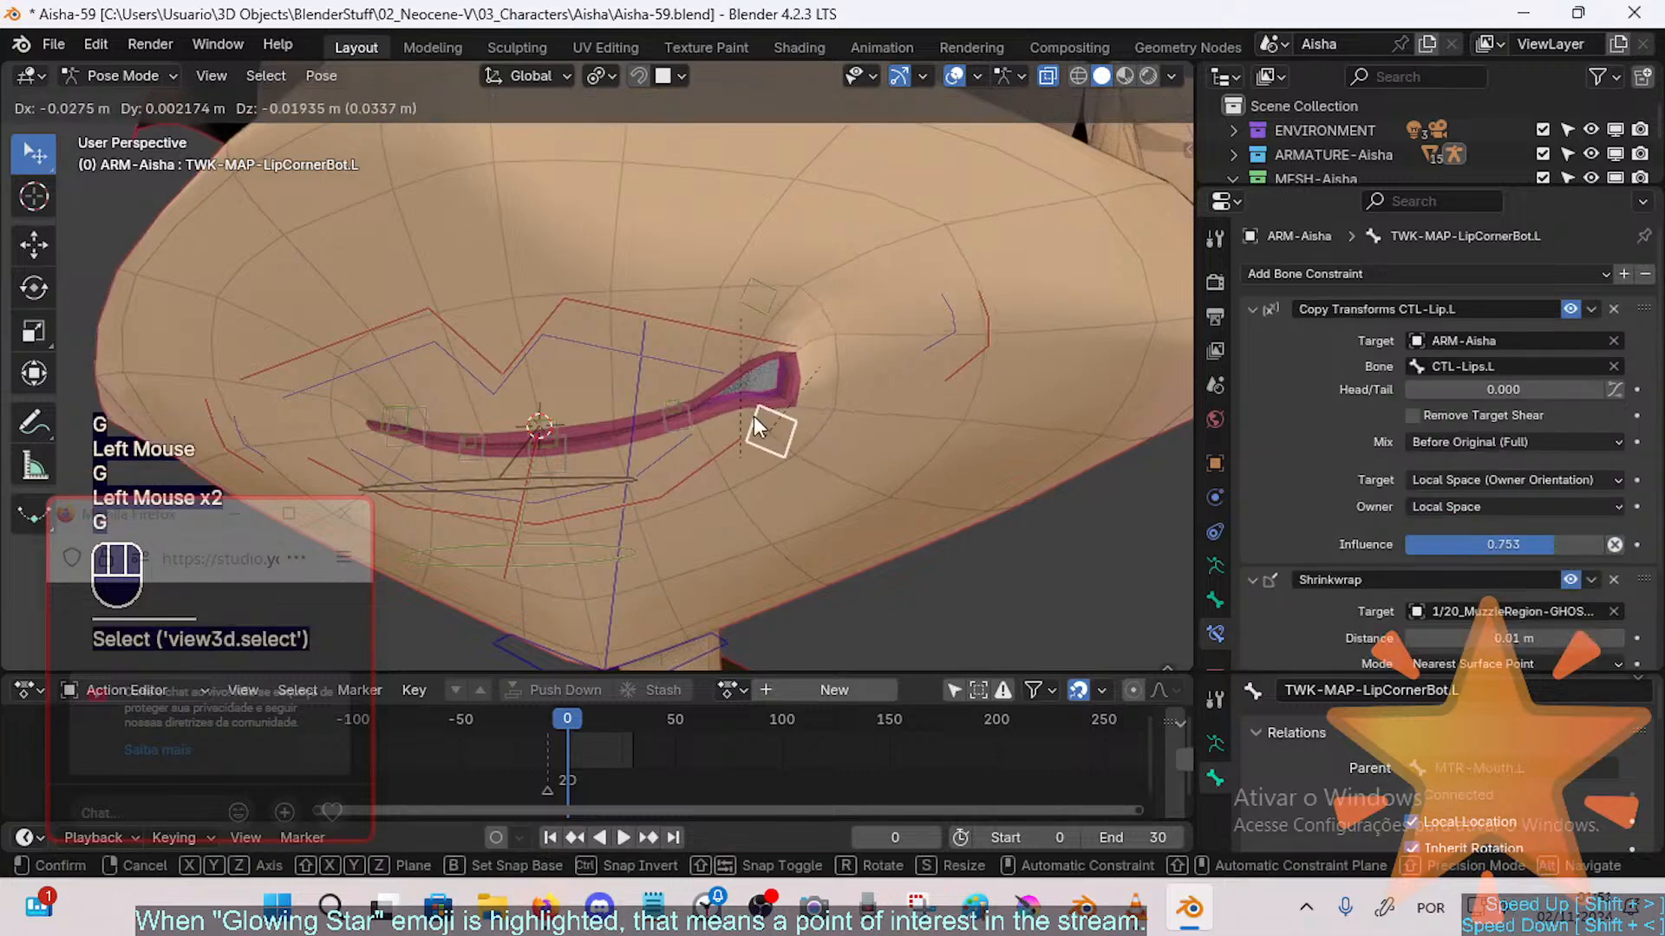
click(753, 428)
Step: Lower TWK-MAP-LipBot.L to widen the left part of the lip opening
click(704, 422)
key(g)
click(725, 438)
click(691, 431)
key(g)
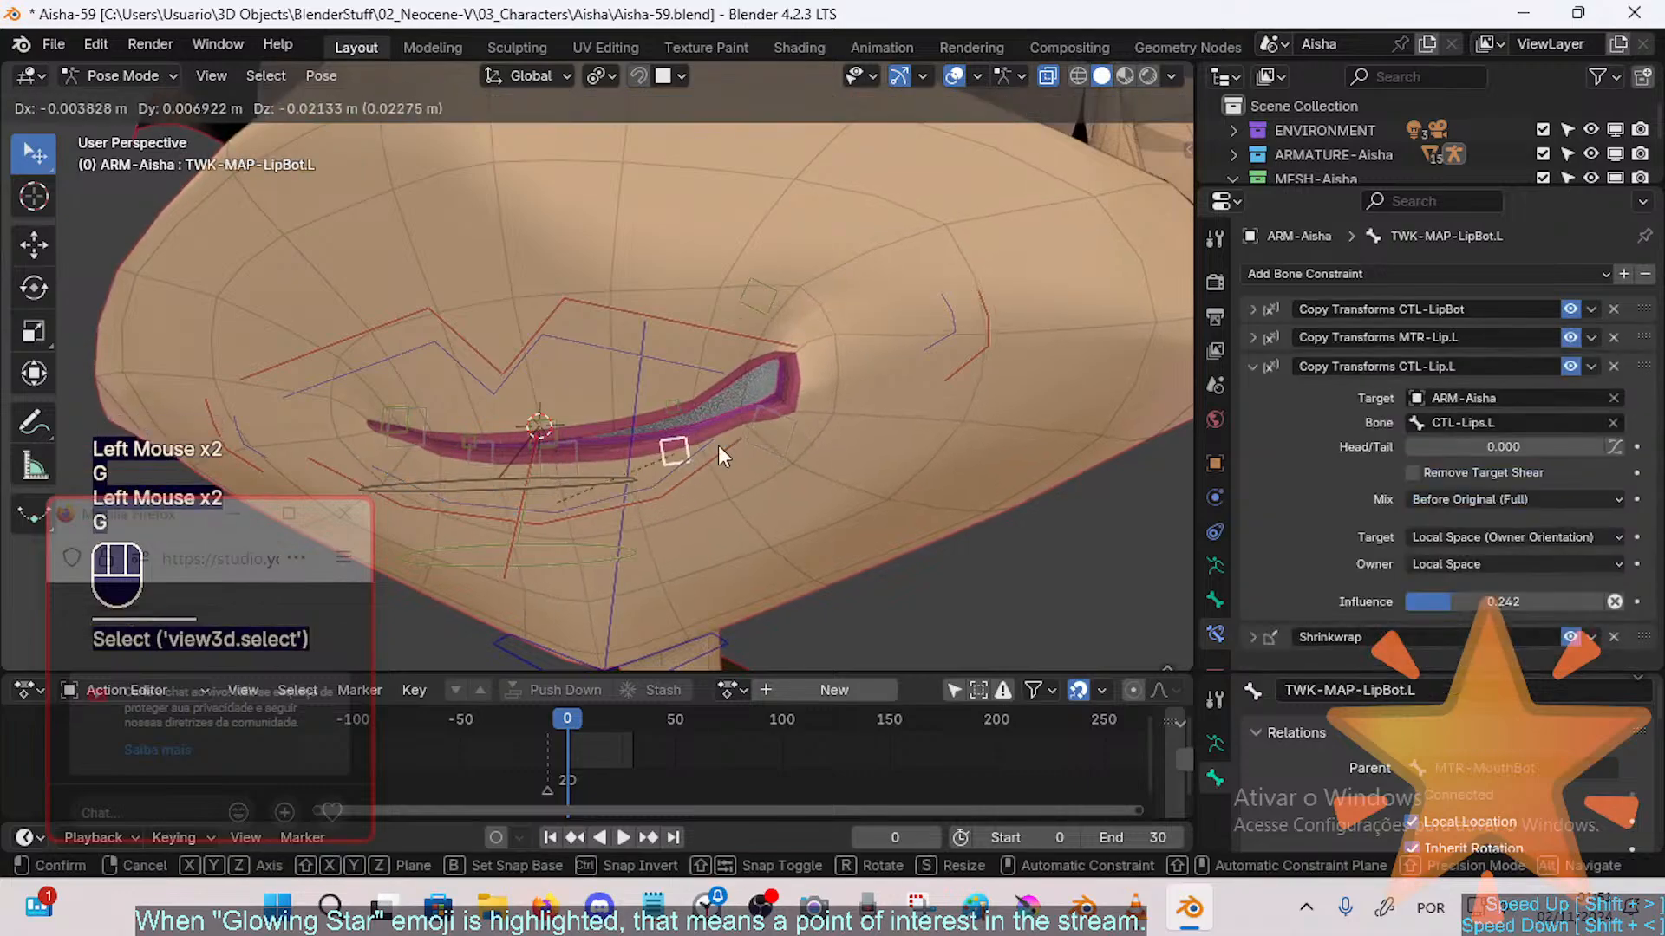
click(721, 456)
Step: Move TWK-MAP-LipCornerBot.L outward and rotate it to round the left corner
click(796, 425)
key(g)
click(858, 408)
key(r)
click(881, 382)
Step: Reposition TWK-MAP-LipCornerTop.L up and outward, and test moving TWK-MAP-LipTop.L
click(768, 269)
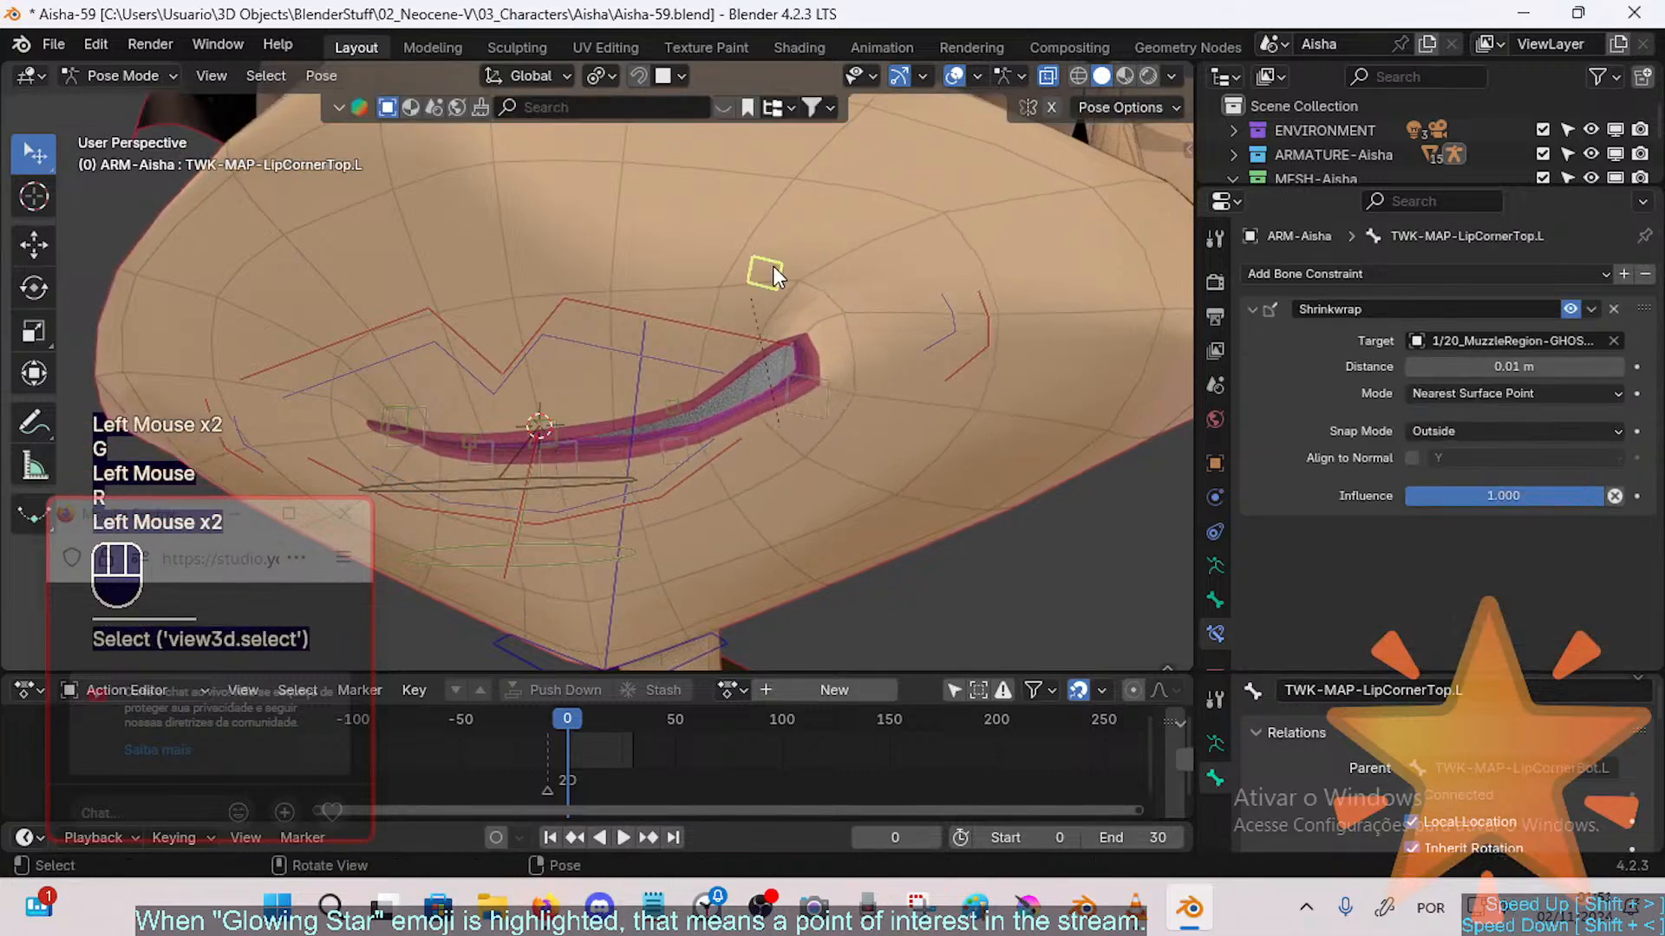
key(g)
click(727, 298)
middle_drag(802, 311, 815, 312)
key(g)
click(876, 245)
click(661, 409)
key(g)
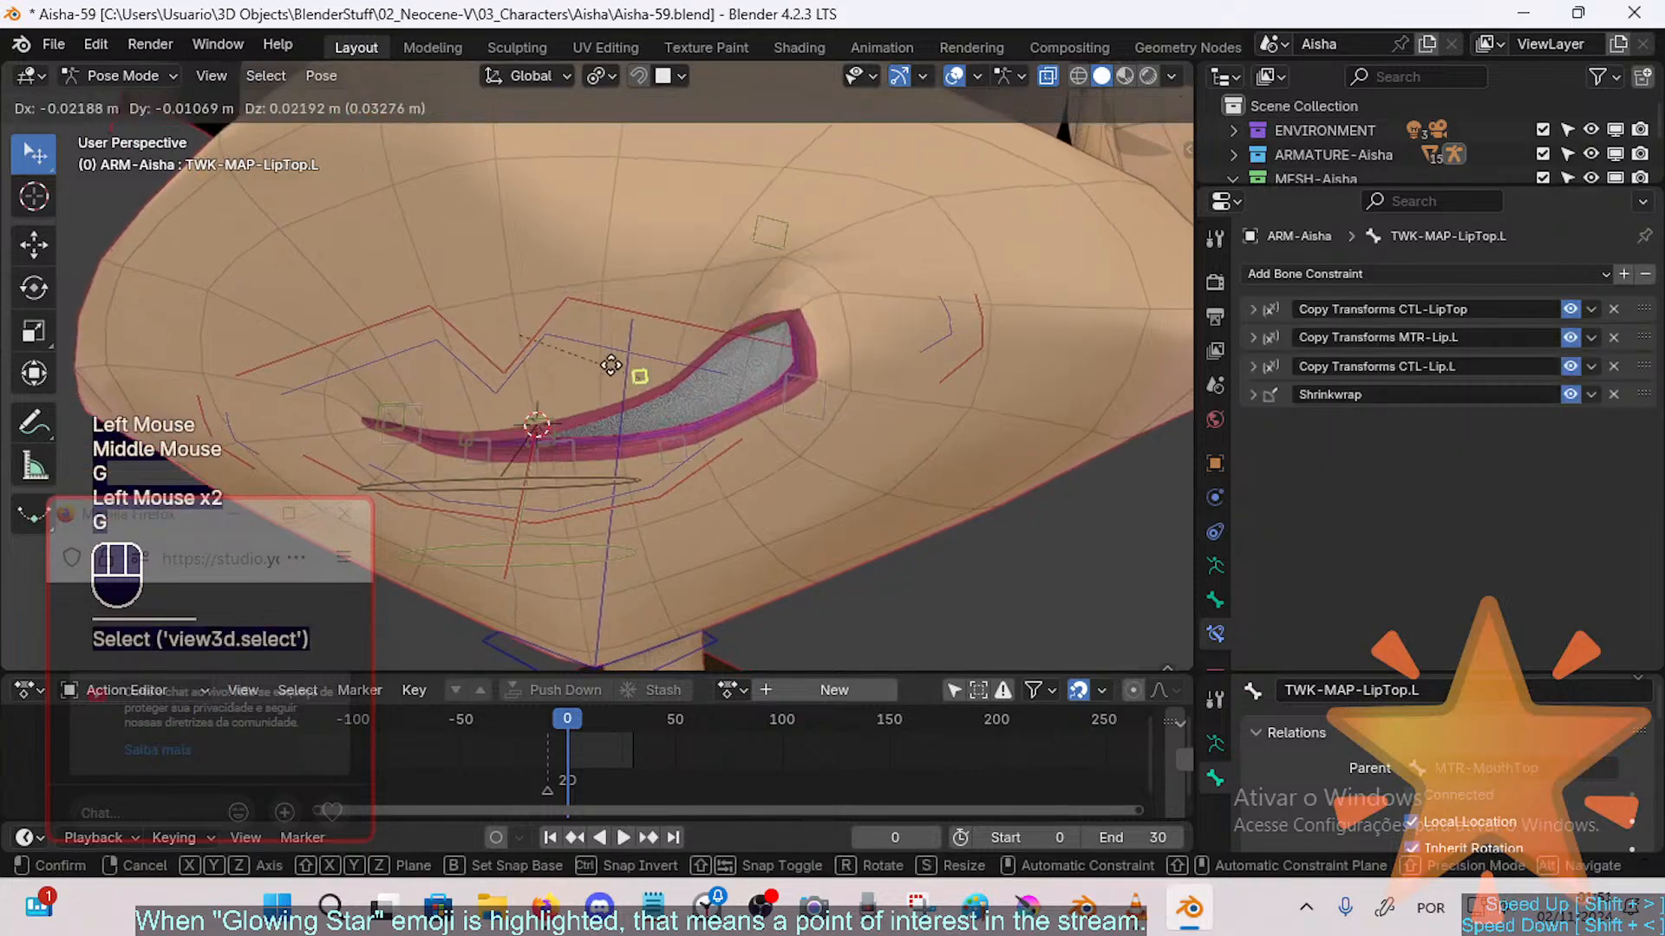
click(676, 421)
Step: Move and rotate TWK-MAP-LipCornerBot.L outward, inspect the opened corner, and clear all pose transforms
click(820, 398)
key(g)
click(859, 411)
key(r)
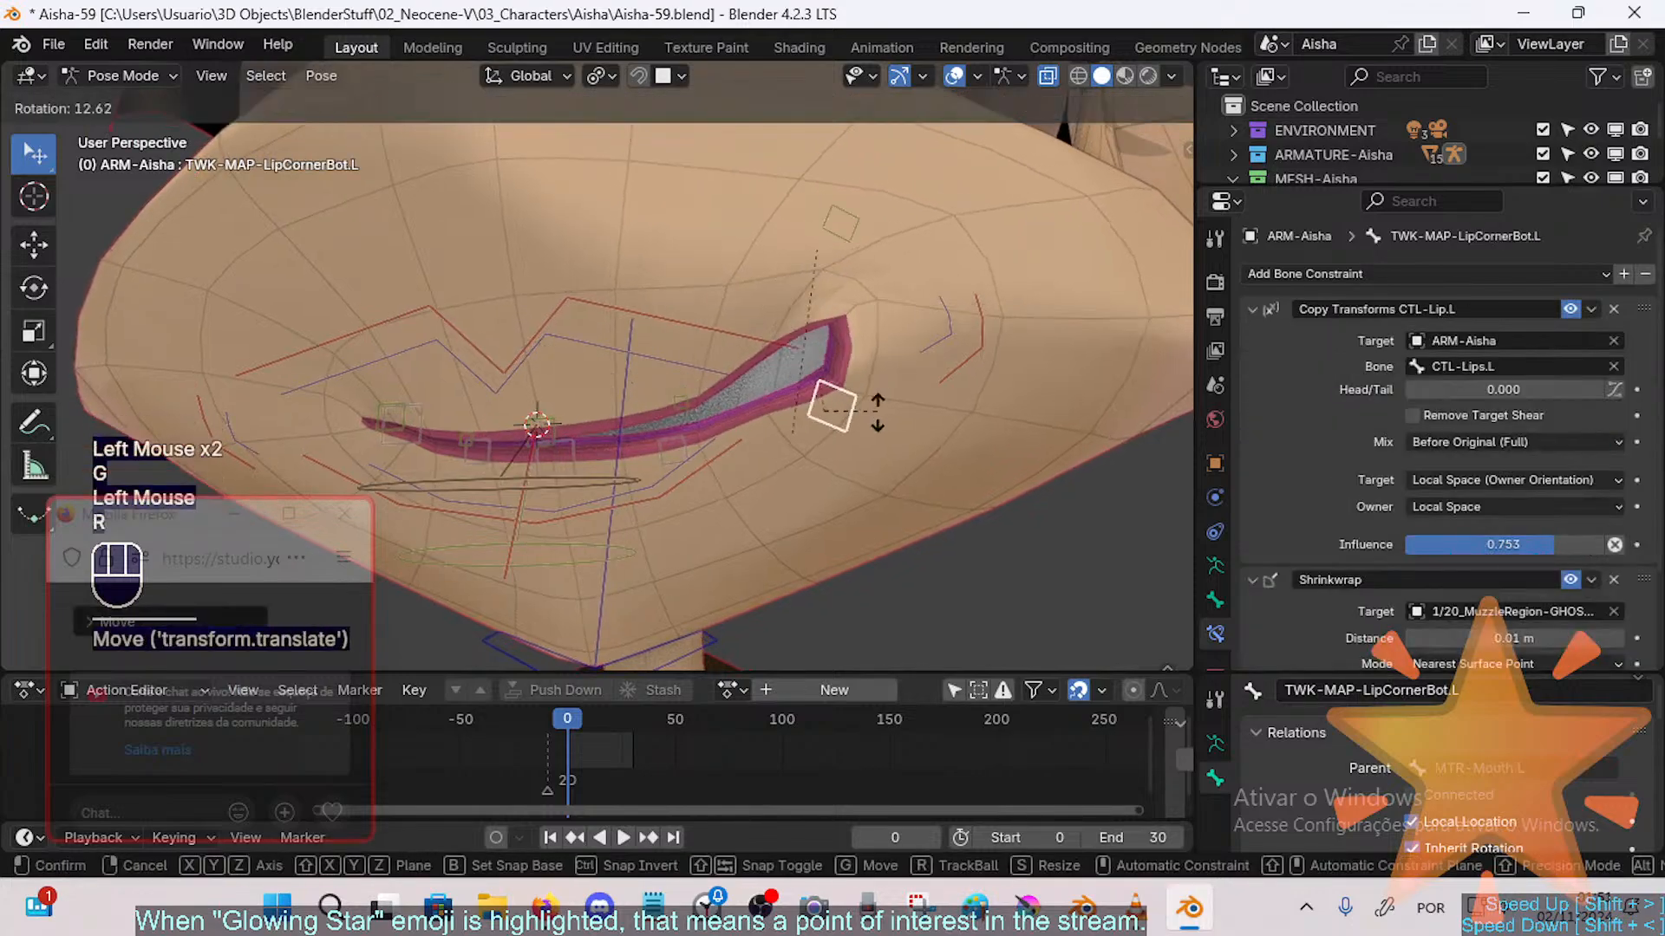
click(865, 418)
shift+middle_drag(783, 407, 806, 397)
middle_drag(806, 397, 858, 388)
key(a)
key(a)
key(alt+q)
key(alt+q)
Step: Select TWK-MAP-LipCornerBot.L and examine the lip corner bones' placement in and out of Pose Mode
shift+middle_drag(780, 427, 799, 451)
mouse_move(800, 451)
middle_down()
mouse_move(774, 446)
mouse_move(789, 436)
middle_up()
click(802, 406)
click(801, 398)
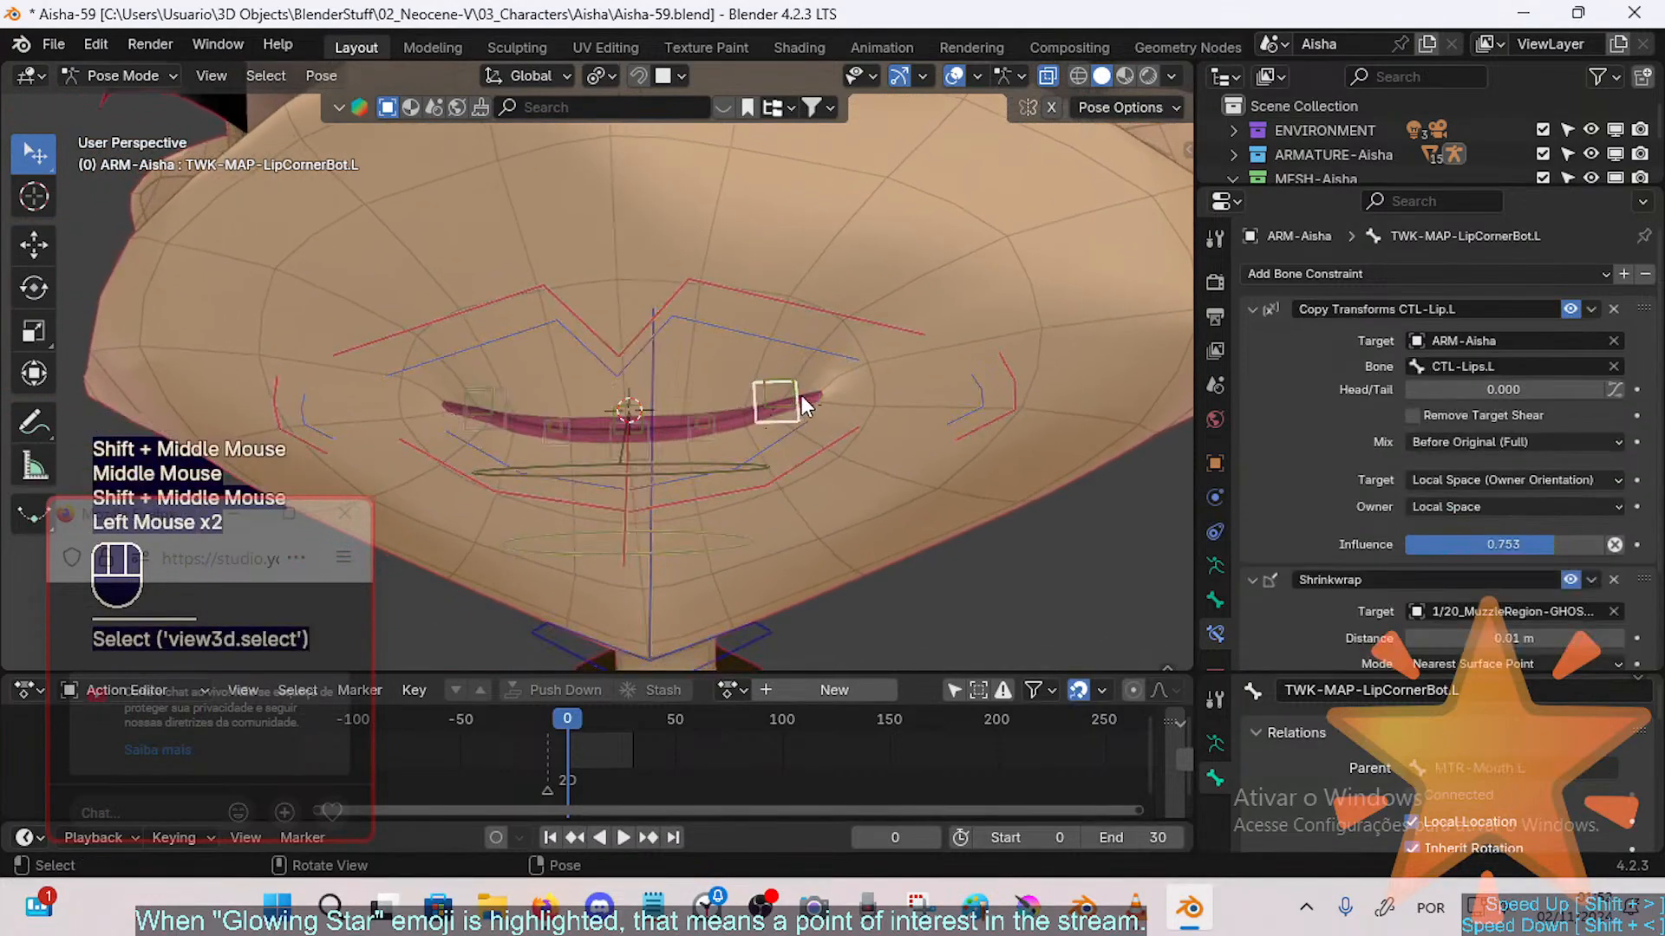
key(Tab)
middle_drag(782, 442, 814, 424)
key(Tab)
Step: Test TWK-MAP-LipCornerBot.L and TWK-MAP-LipCornerTop.L by moving them up and outward, and clear all pose transforms
key(g)
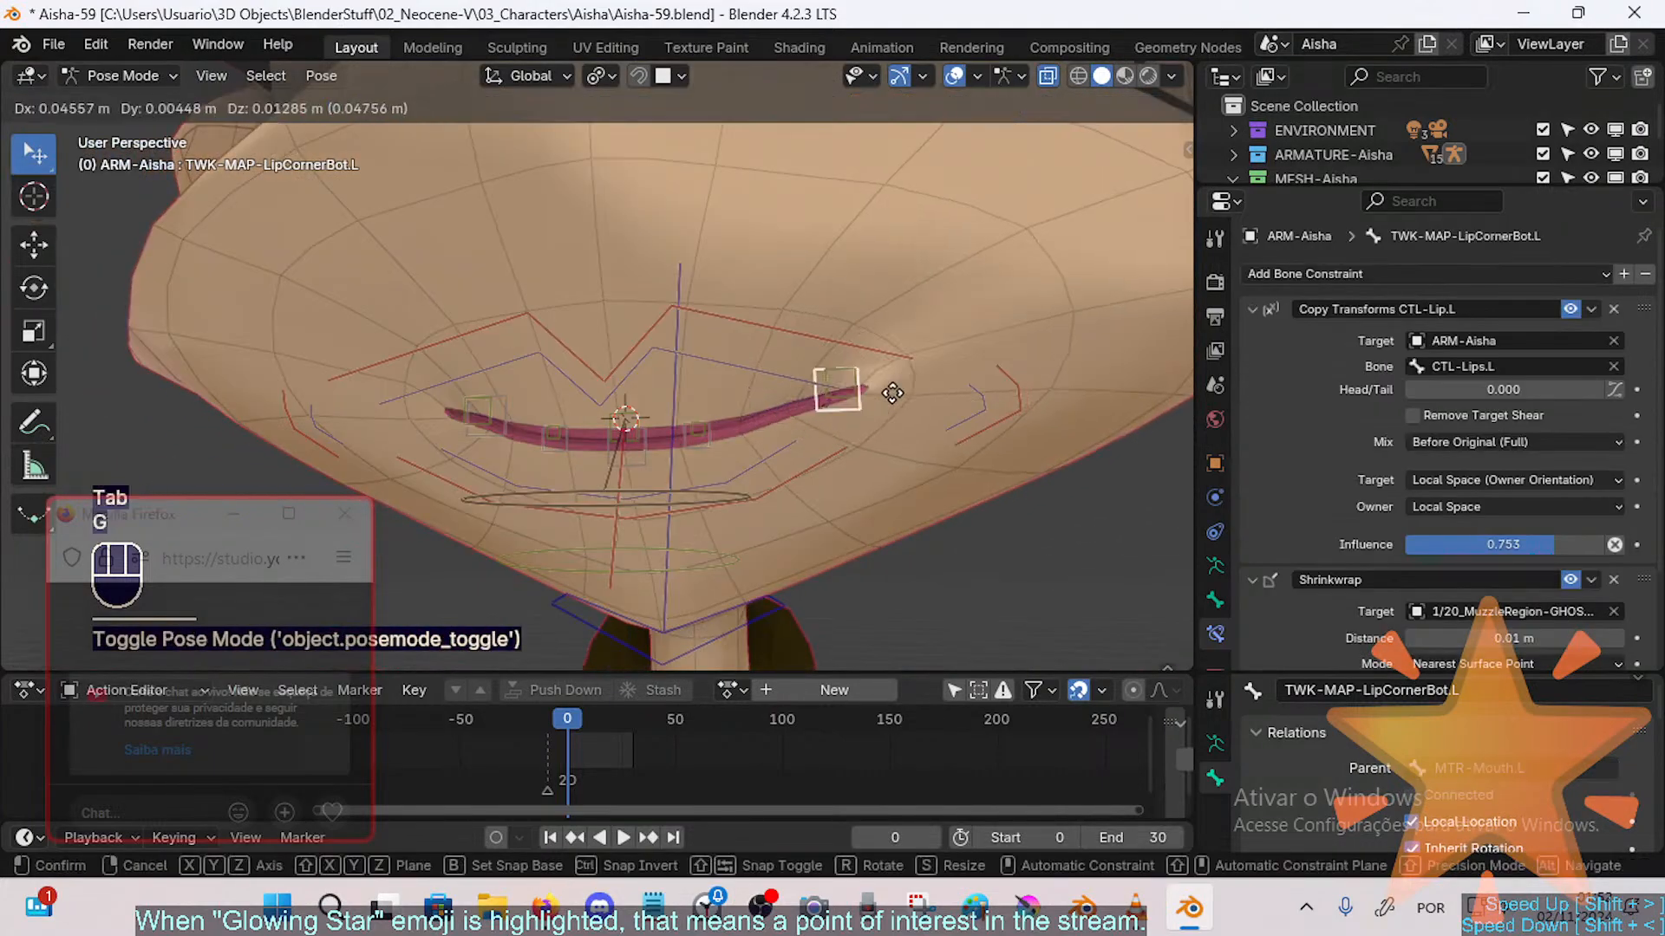
click(902, 381)
click(895, 368)
key(g)
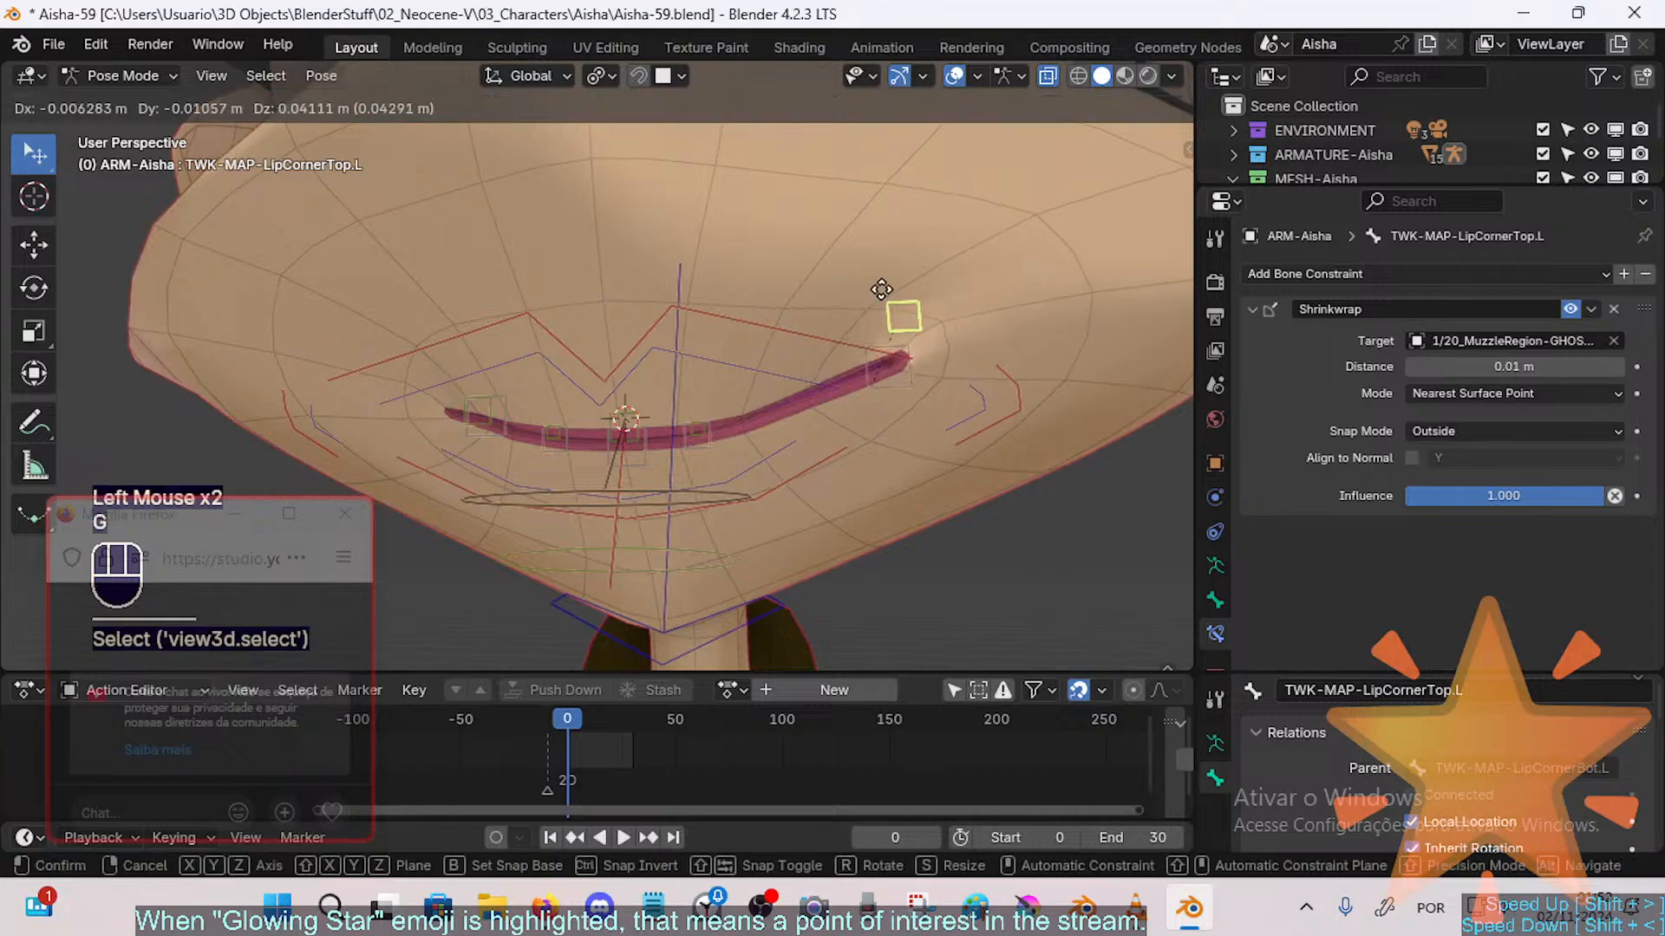
click(888, 377)
key(a)
key(alt+q)
key(alt+q)
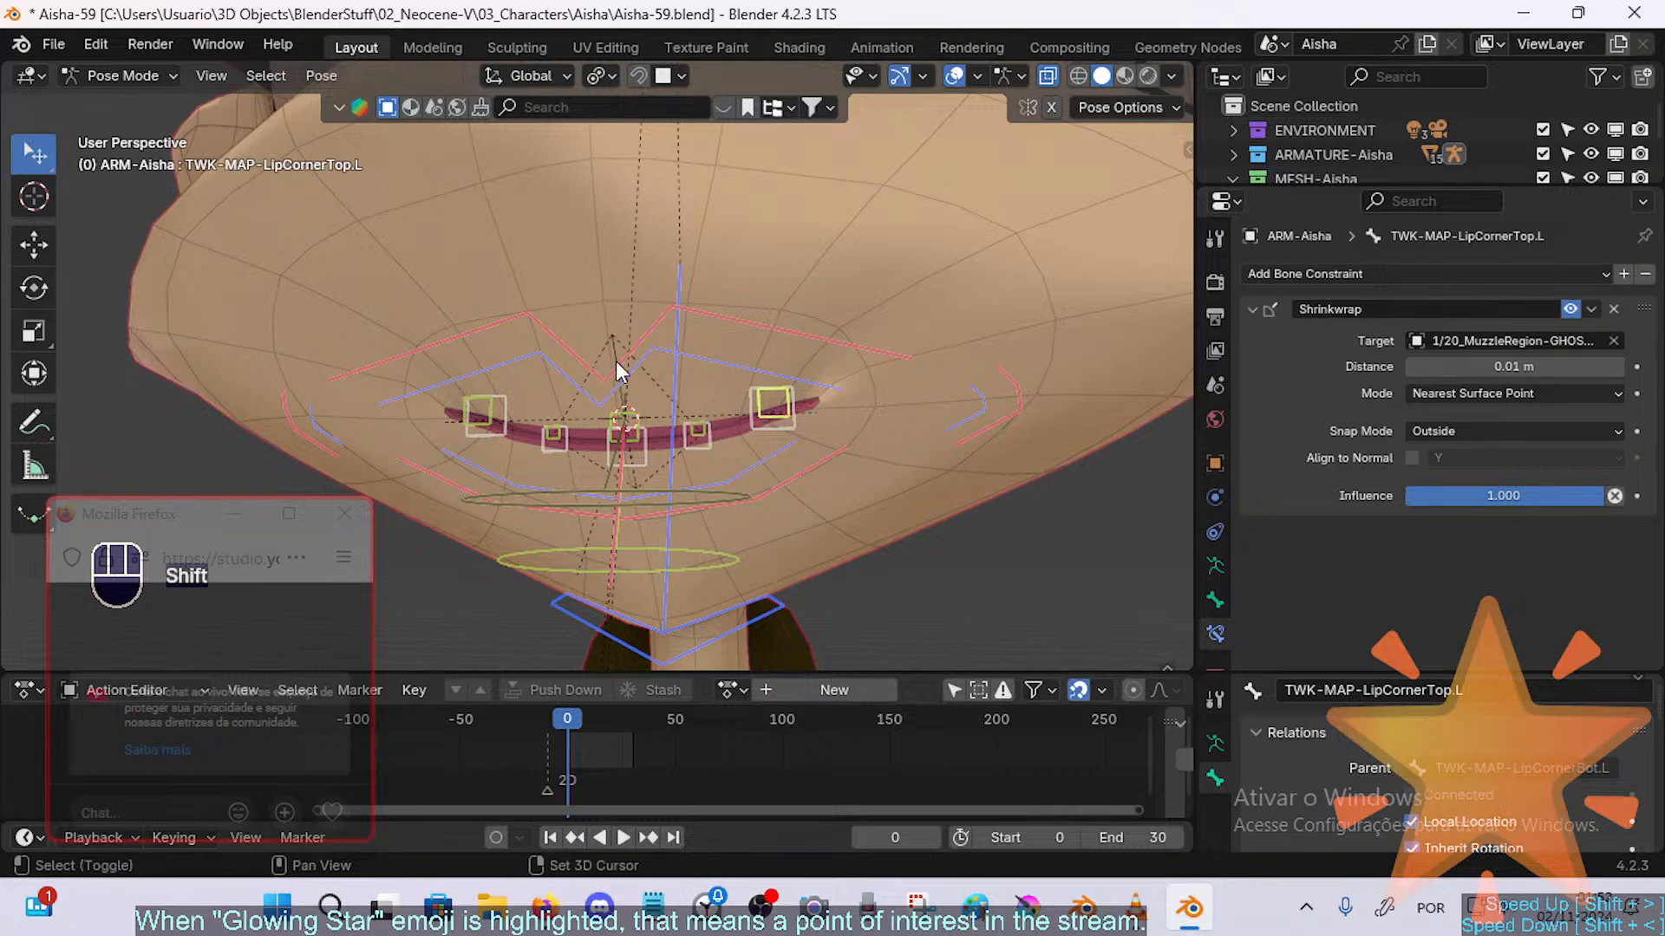
Step: Hide the MOUTH bone collection and enter Edit Mode on the armature with TWK-MAP-LipBot.L active
shift+middle_drag(893, 388, 746, 451)
scroll(800, 451, up, 1)
click(709, 469)
middle_drag(746, 451, 815, 476)
click(787, 420)
click(789, 406)
key(Tab)
scroll(806, 439, up, 1)
key(Tab)
key(n)
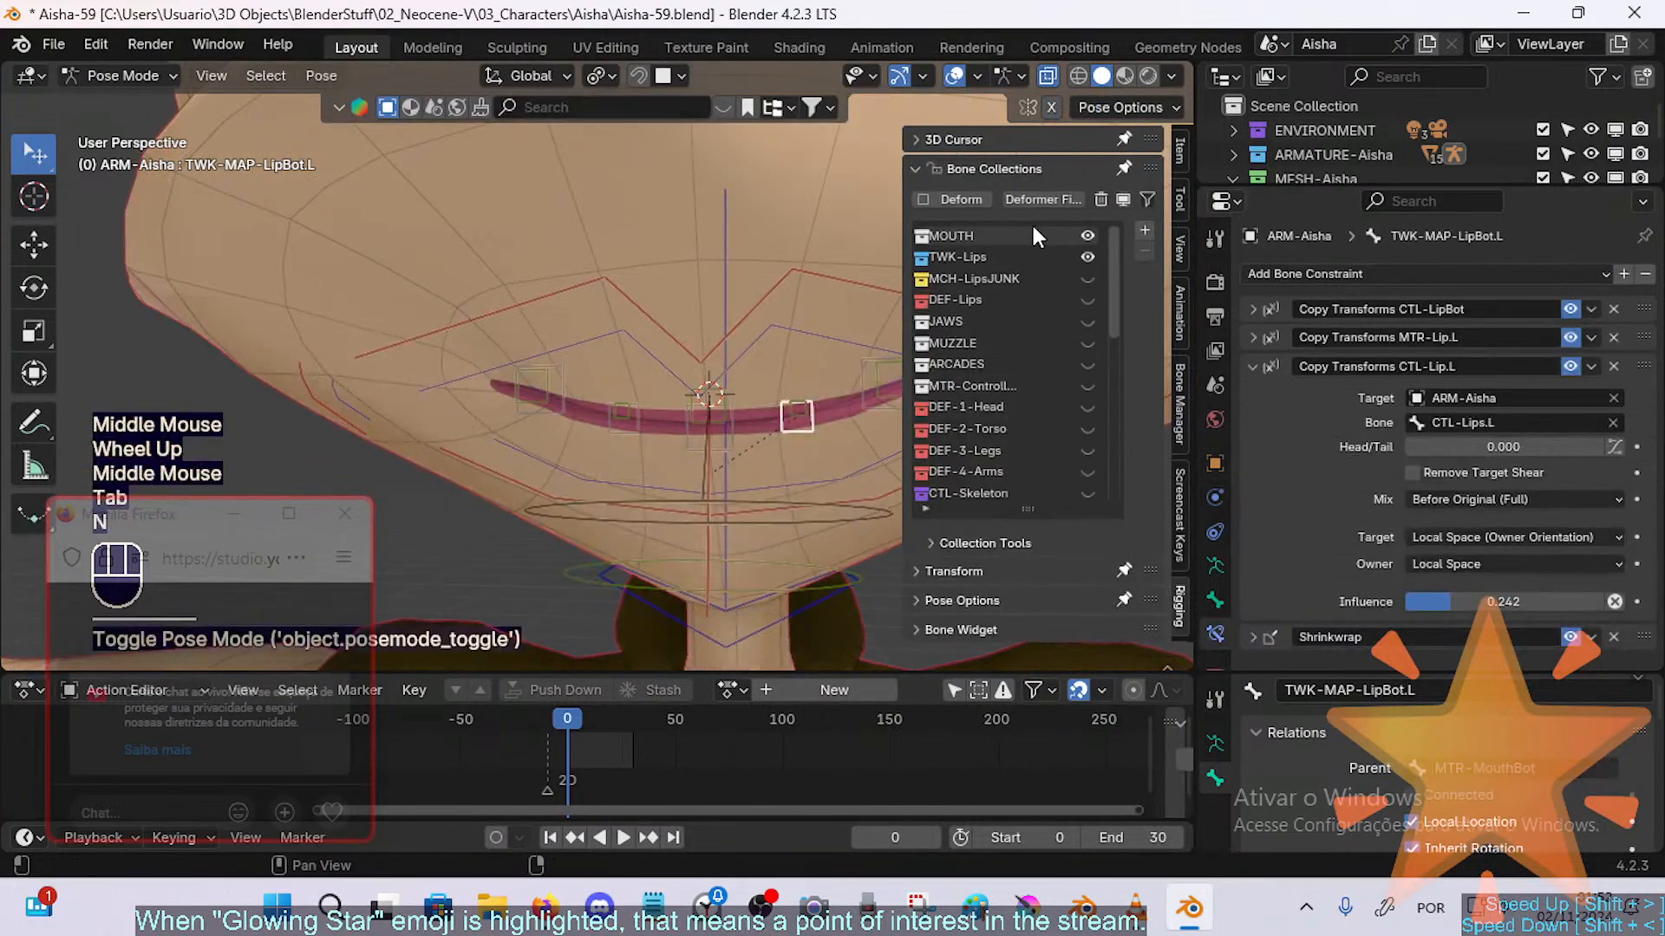
click(1088, 233)
key(n)
key(Tab)
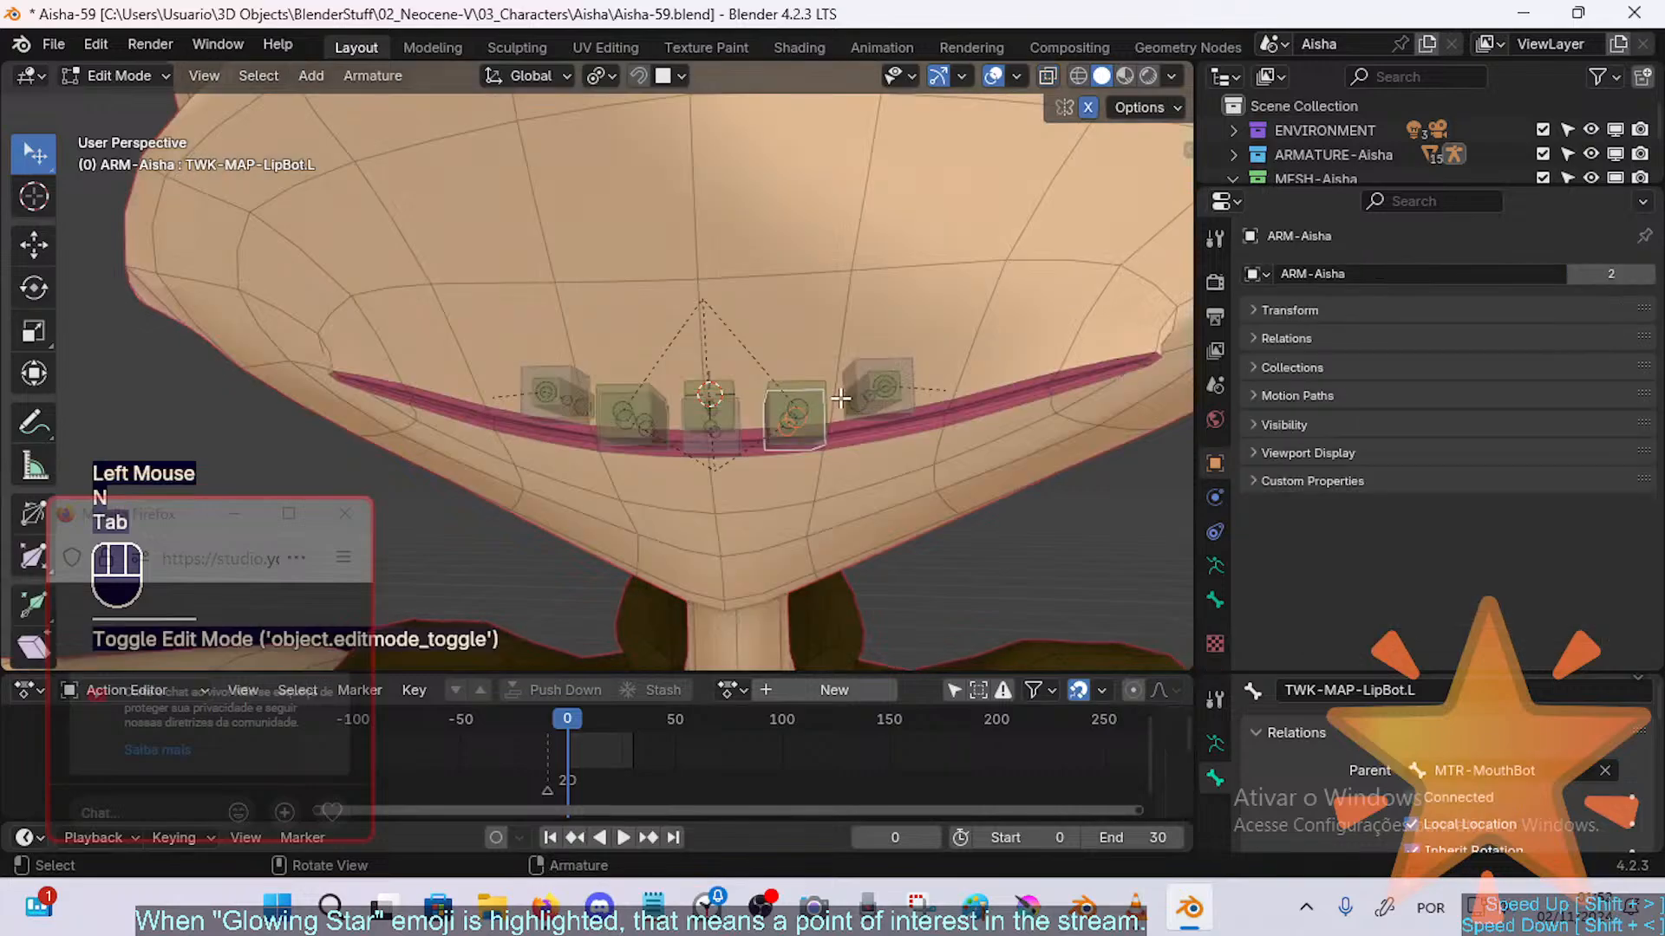
Step: Symmetrize the left lip and lip corner tweak bones onto the right side
key(alt+a)
key(b)
drag(910, 360, 763, 524)
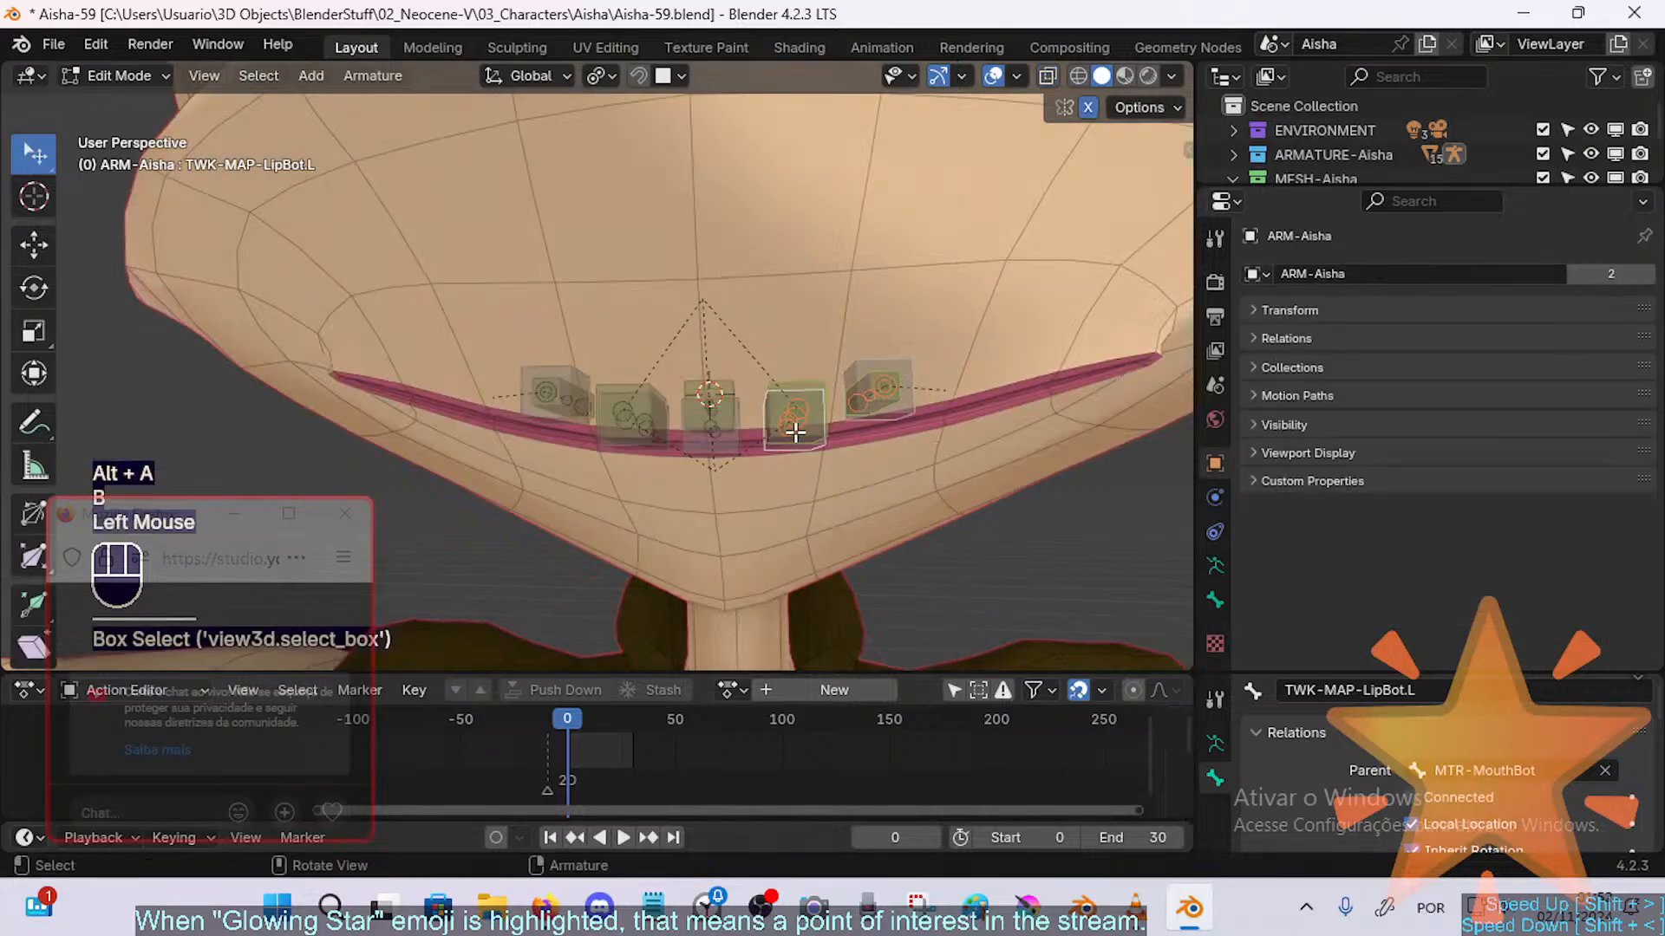
right_click(796, 406)
click(783, 411)
Step: Return to Pose Mode and show the MOUTH bone collection again
key(Tab)
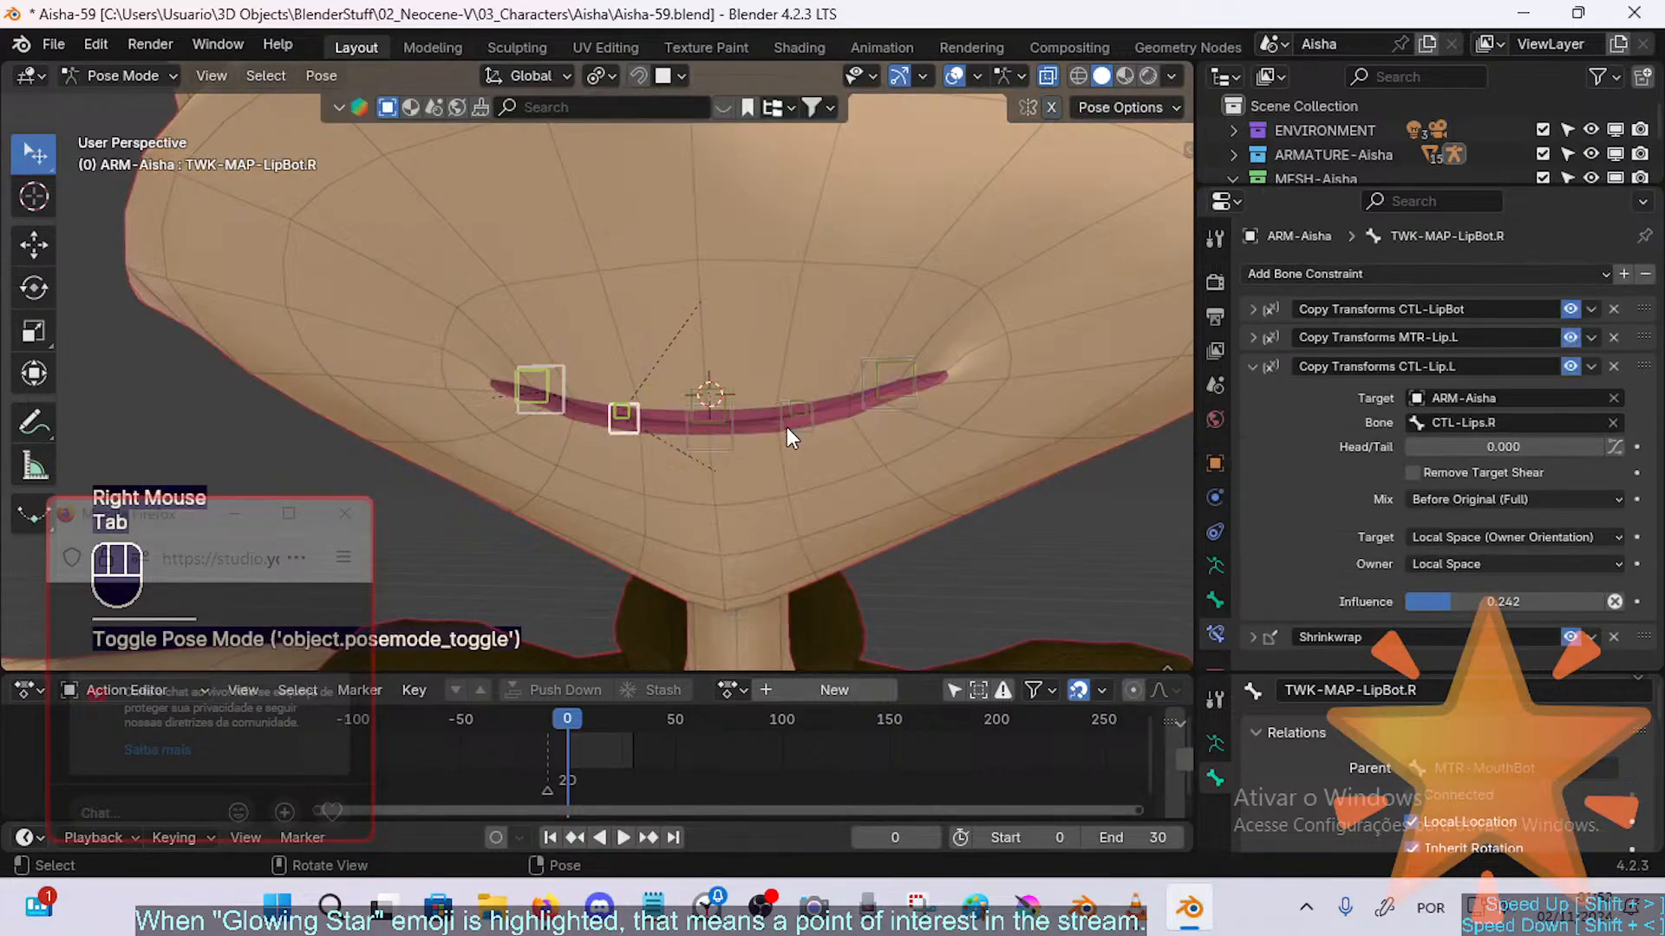
key(n)
click(1088, 234)
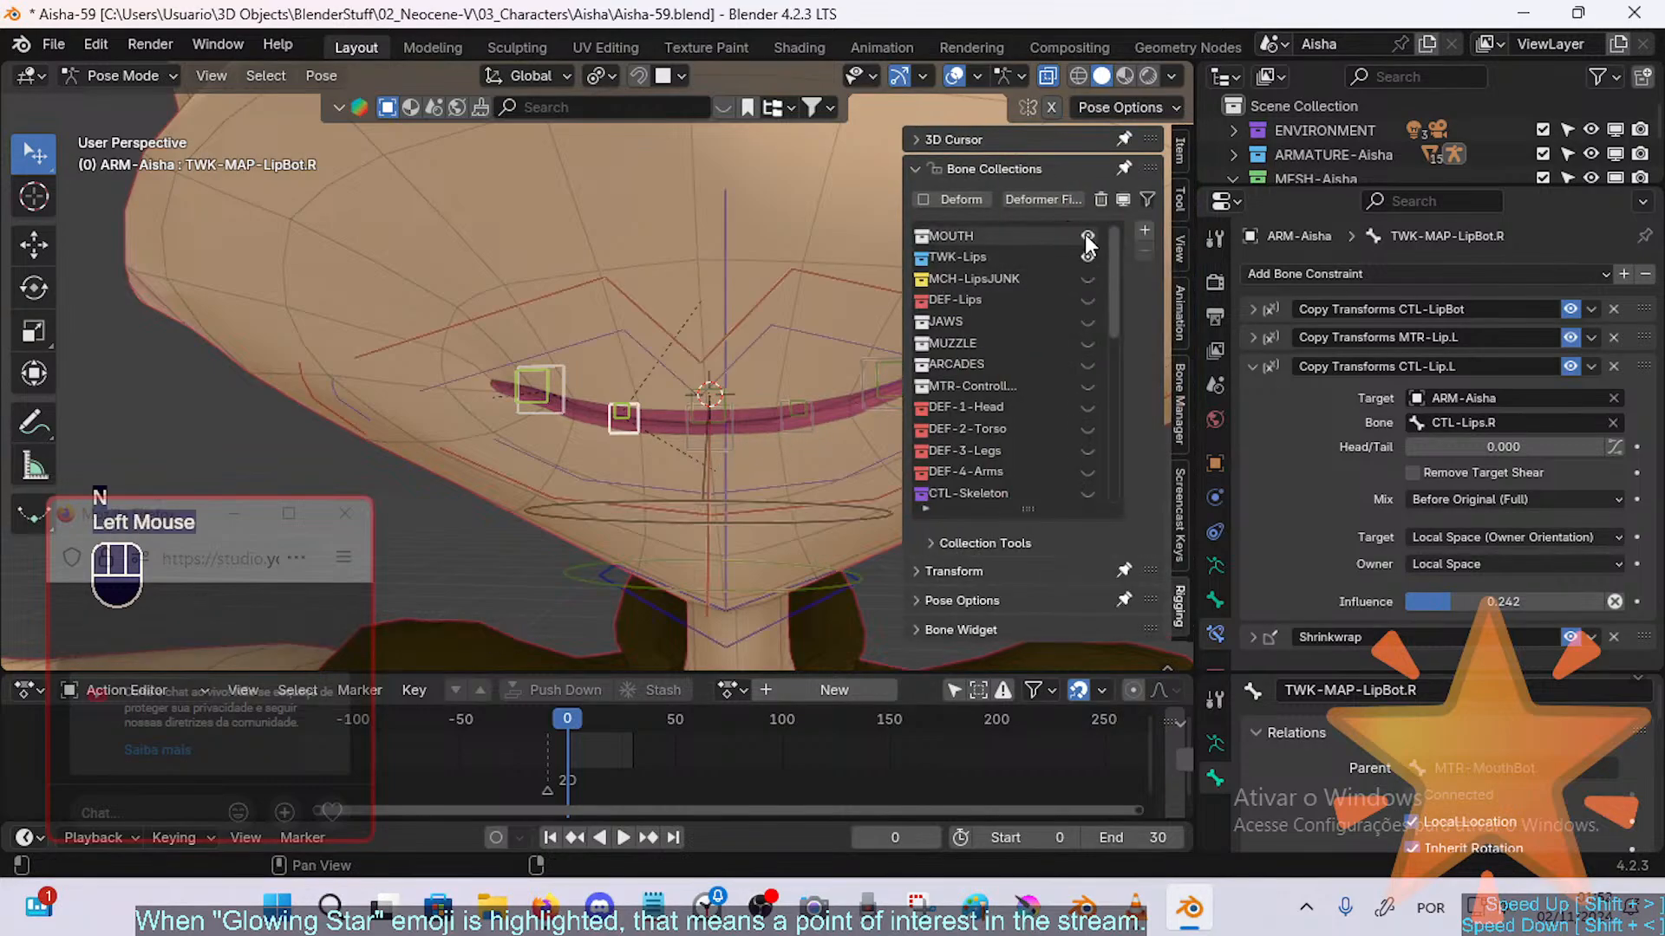
Step: Close the viewport sidebar and test the MTR-MouthBot bone by moving it down several times to open the mouth
key(n)
click(805, 487)
scroll(778, 475, down, 1)
middle_drag(779, 476, 802, 471)
click(803, 471)
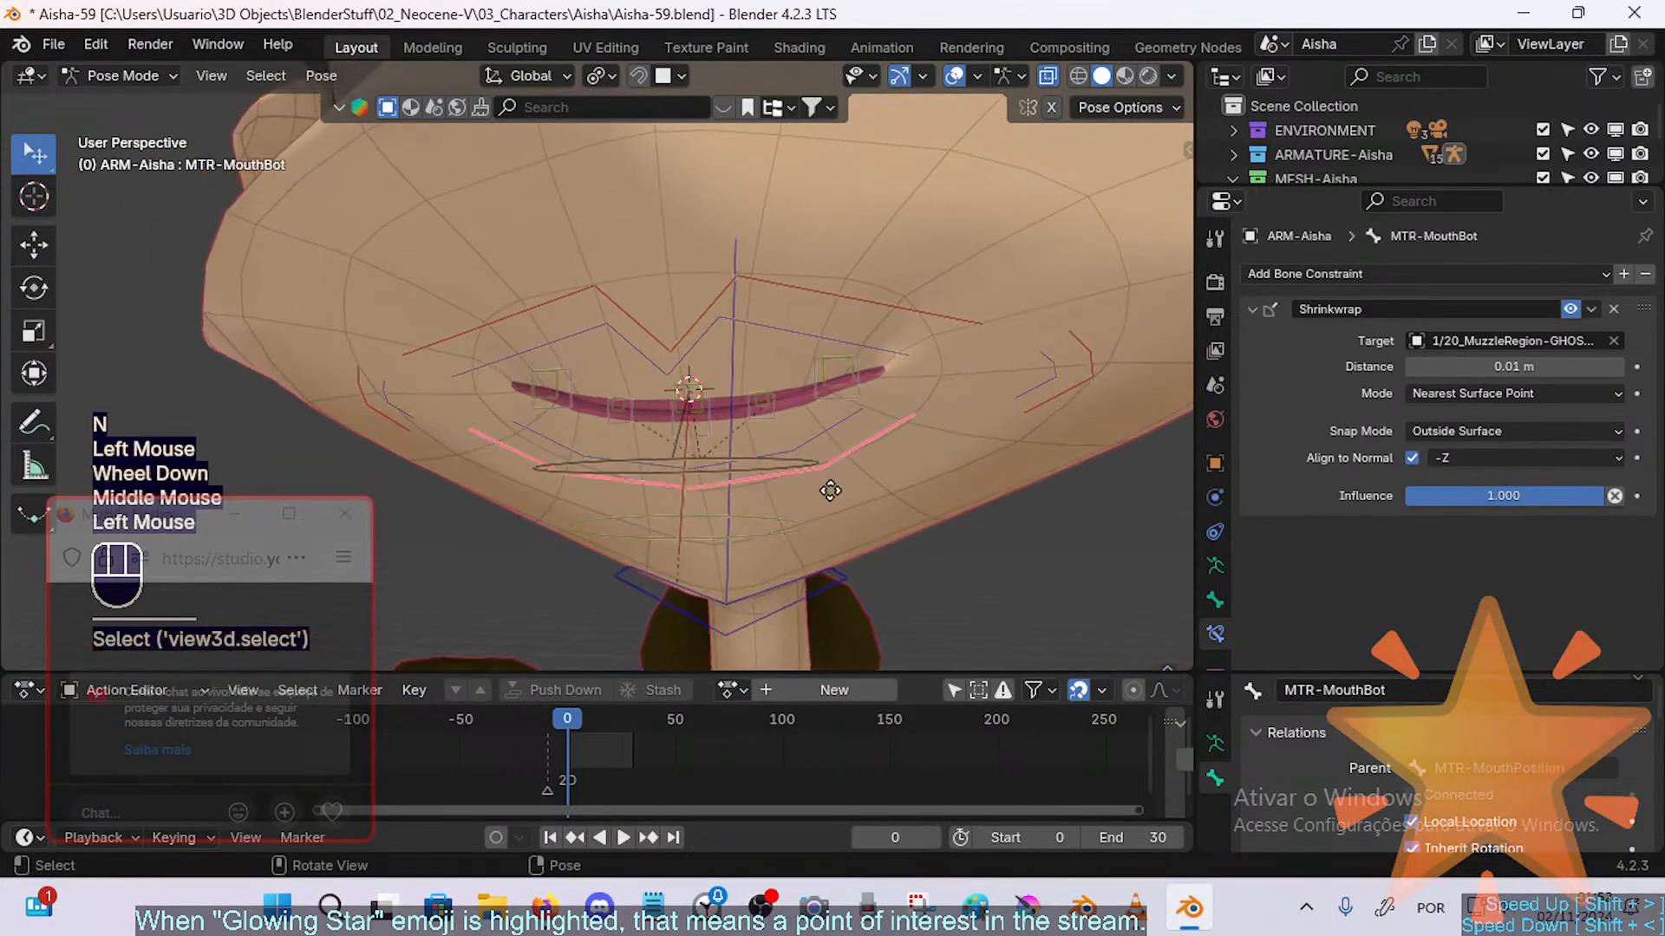
key(g)
click(844, 506)
click(846, 456)
key(g)
click(856, 467)
click(855, 476)
key(g)
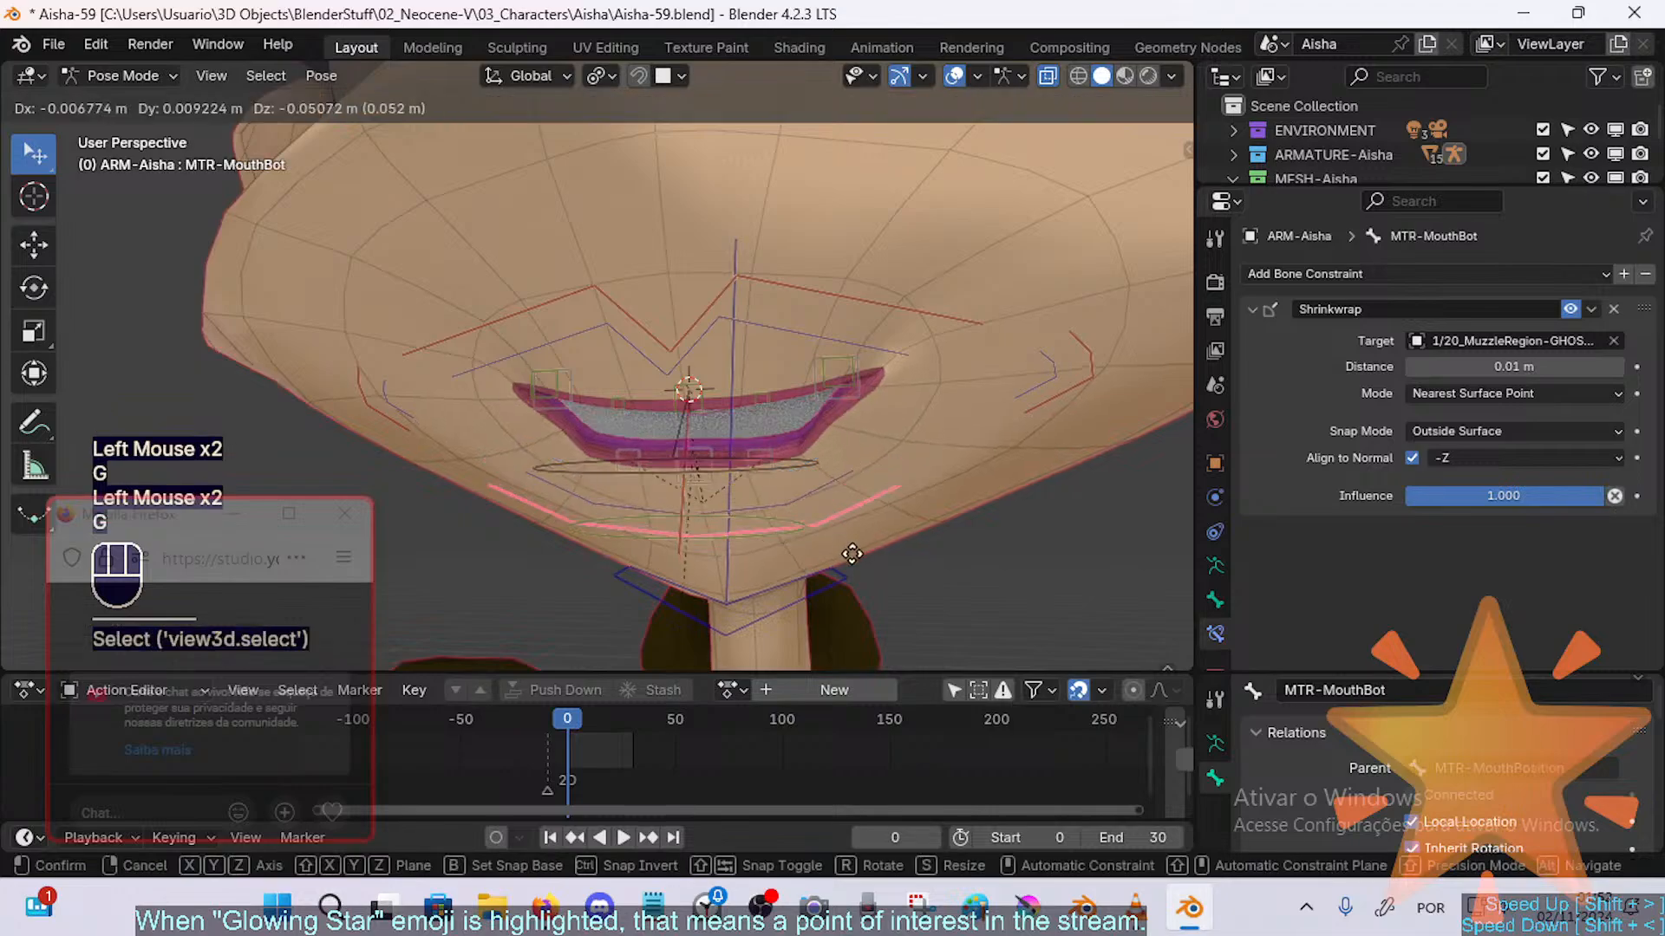
click(851, 514)
Step: Test the CTL-LipsBot bone by moving it up and down to check how the lower lip follows
click(846, 479)
key(g)
key(g)
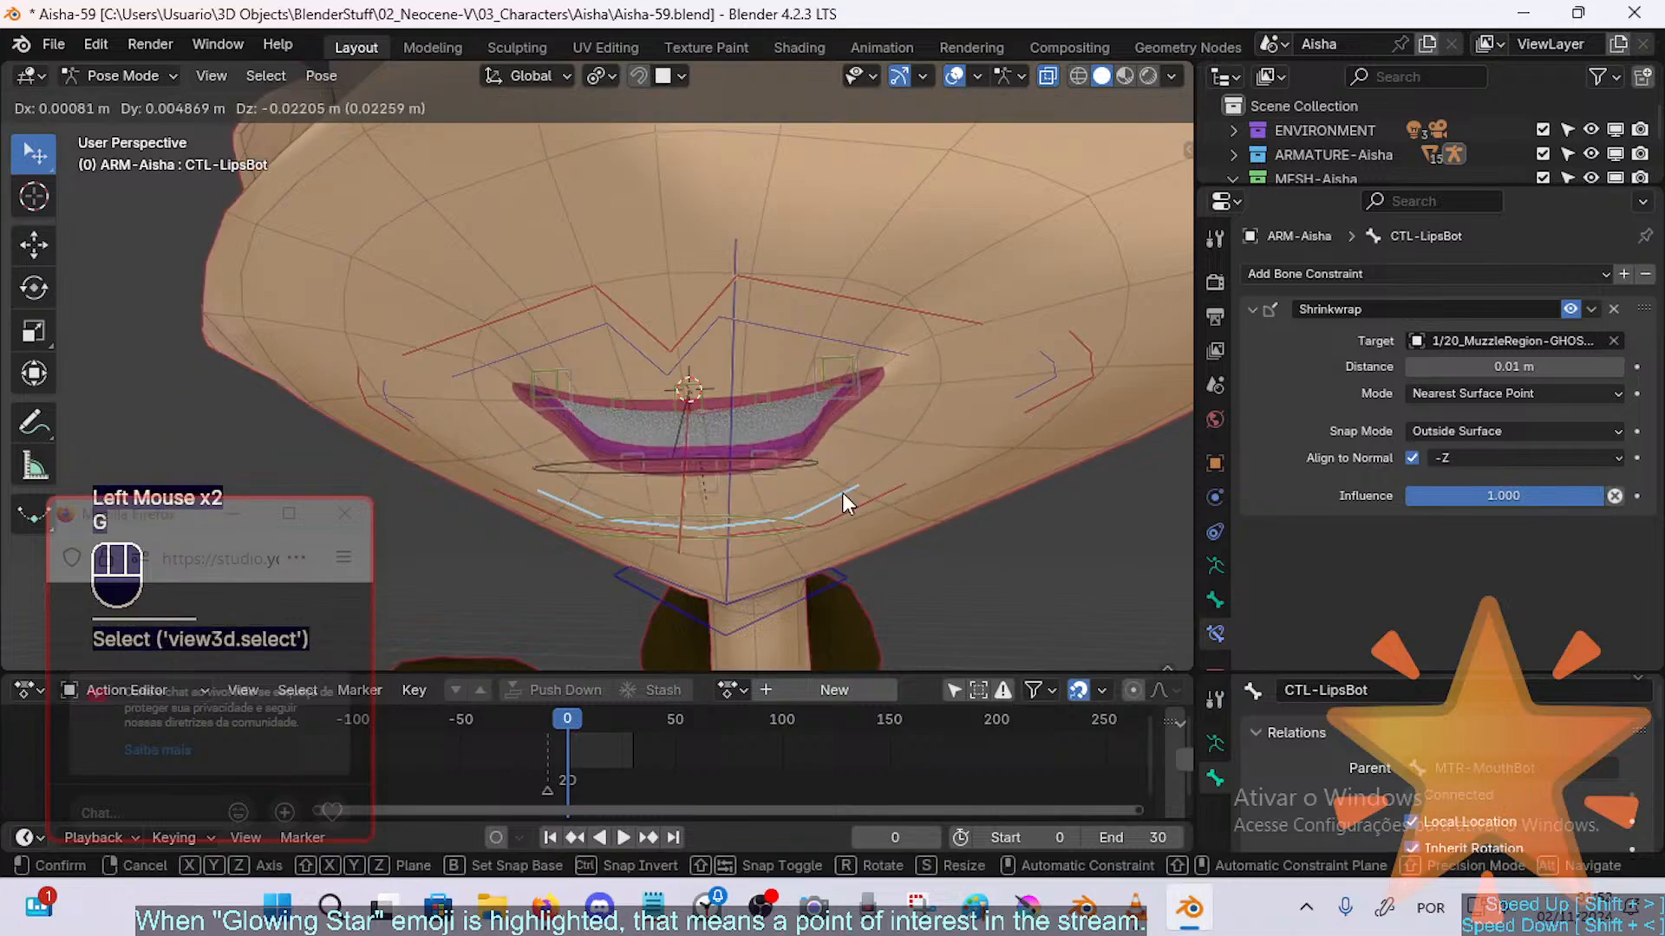
click(841, 492)
click(845, 503)
key(g)
click(870, 424)
click(855, 434)
key(g)
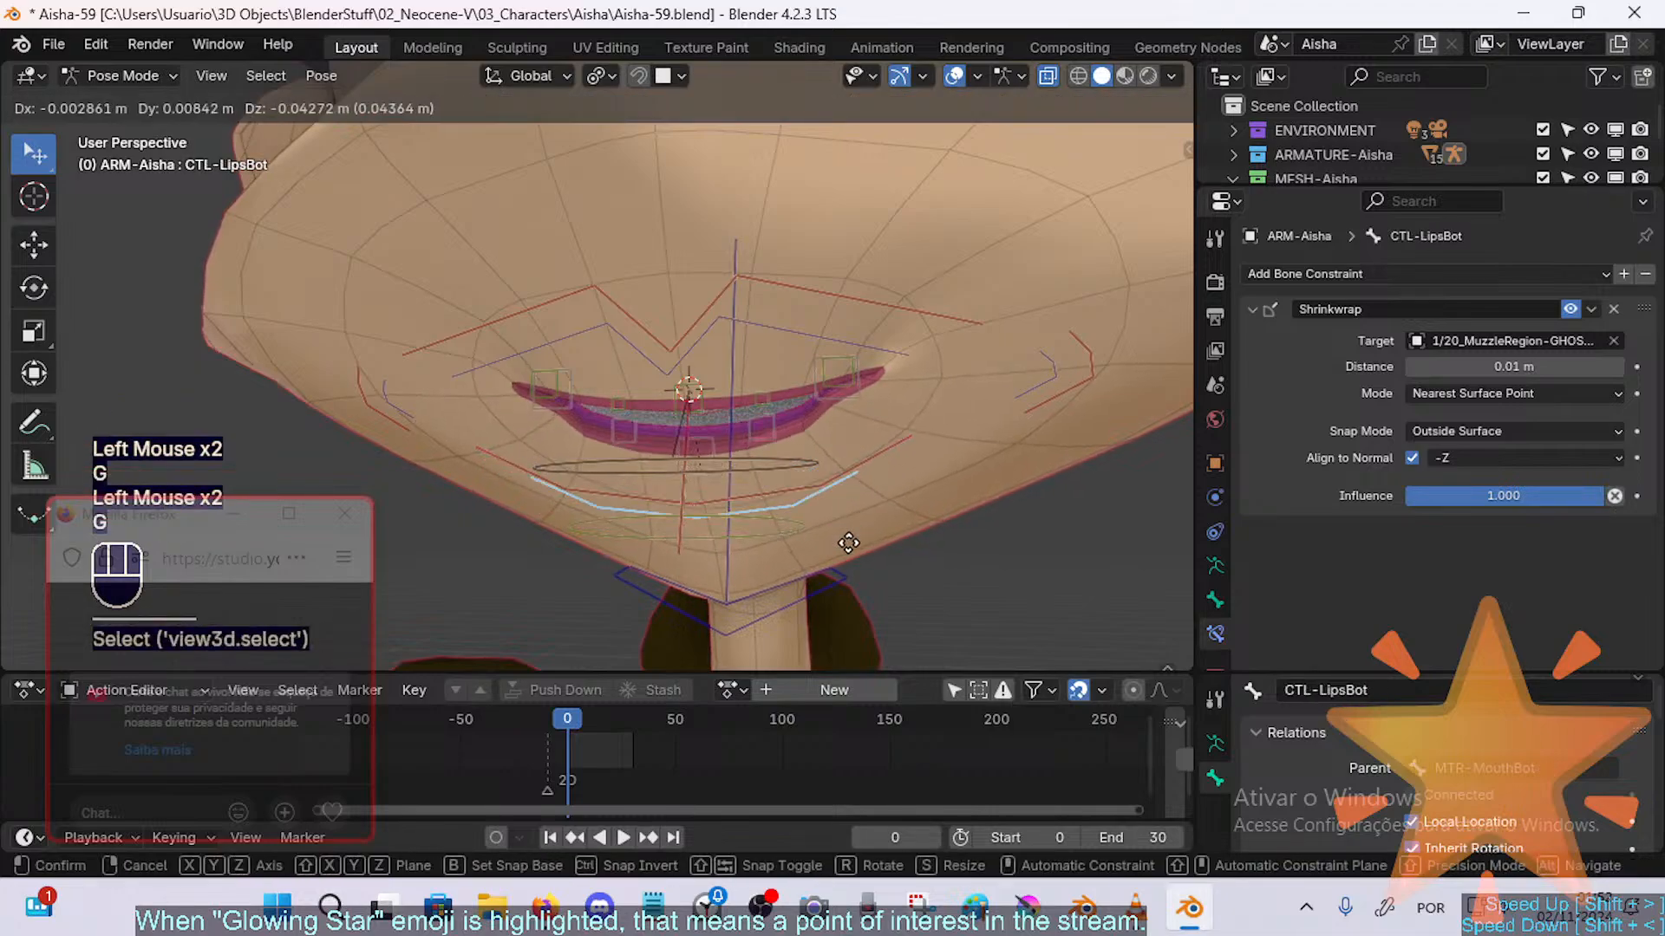
click(839, 519)
Step: Set the Copy Transforms CTL-LipBot influence to 0.958 on TWK-MAP-LipBot and 0.126 on TWK-MAP-LipBot.L
click(718, 455)
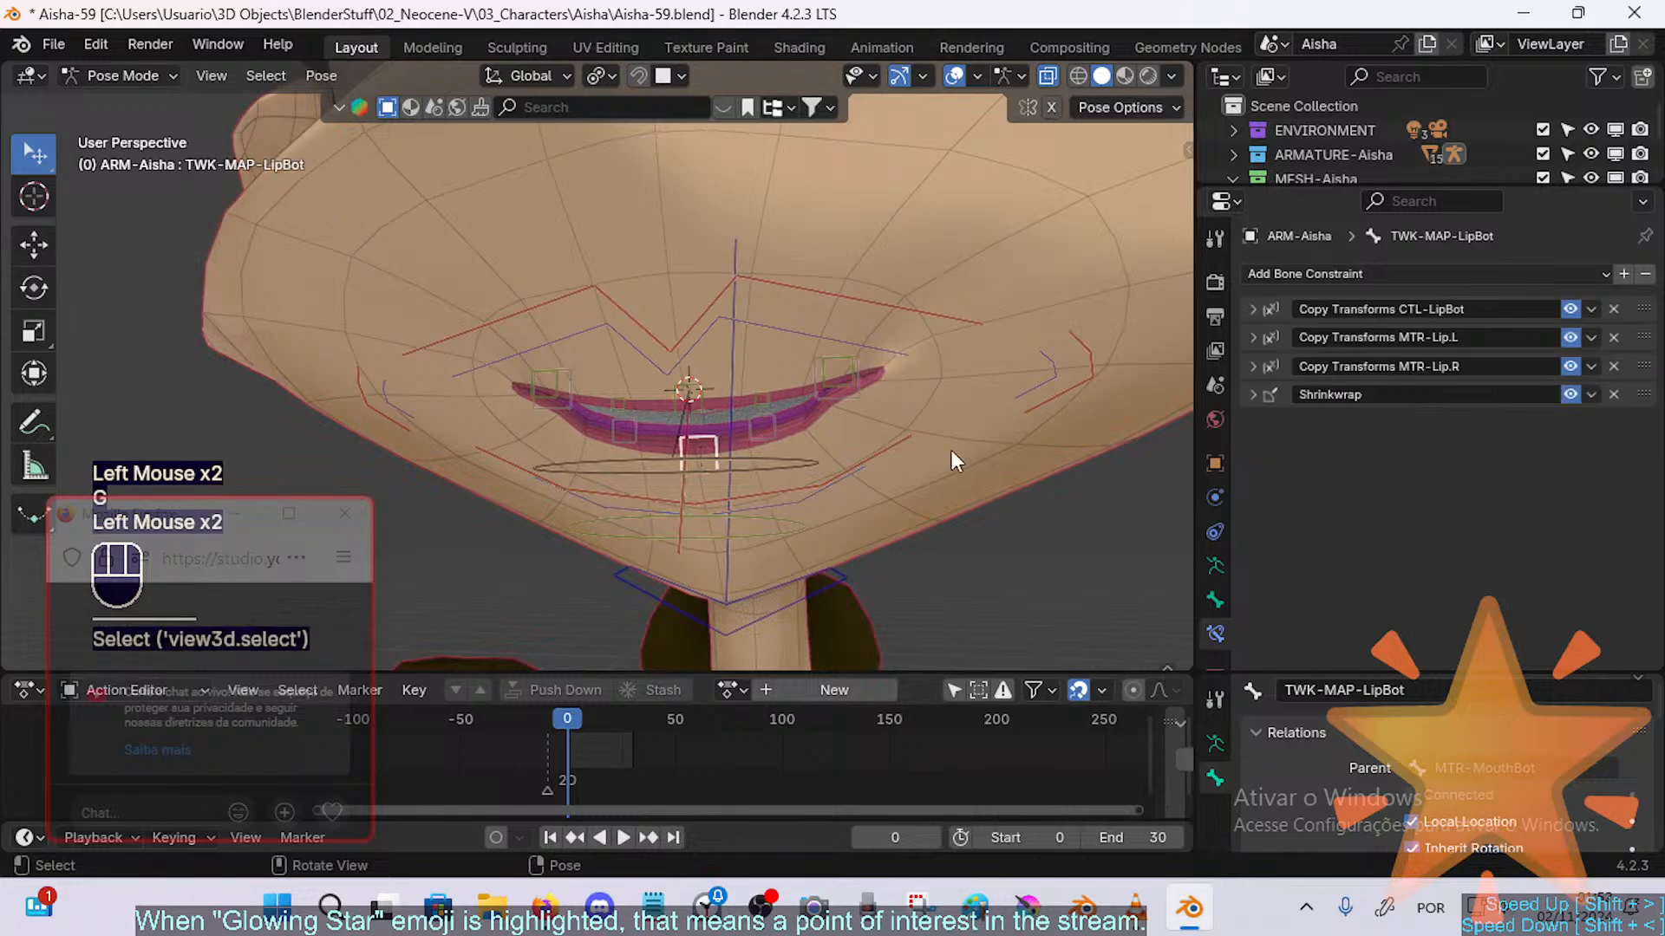
click(1253, 301)
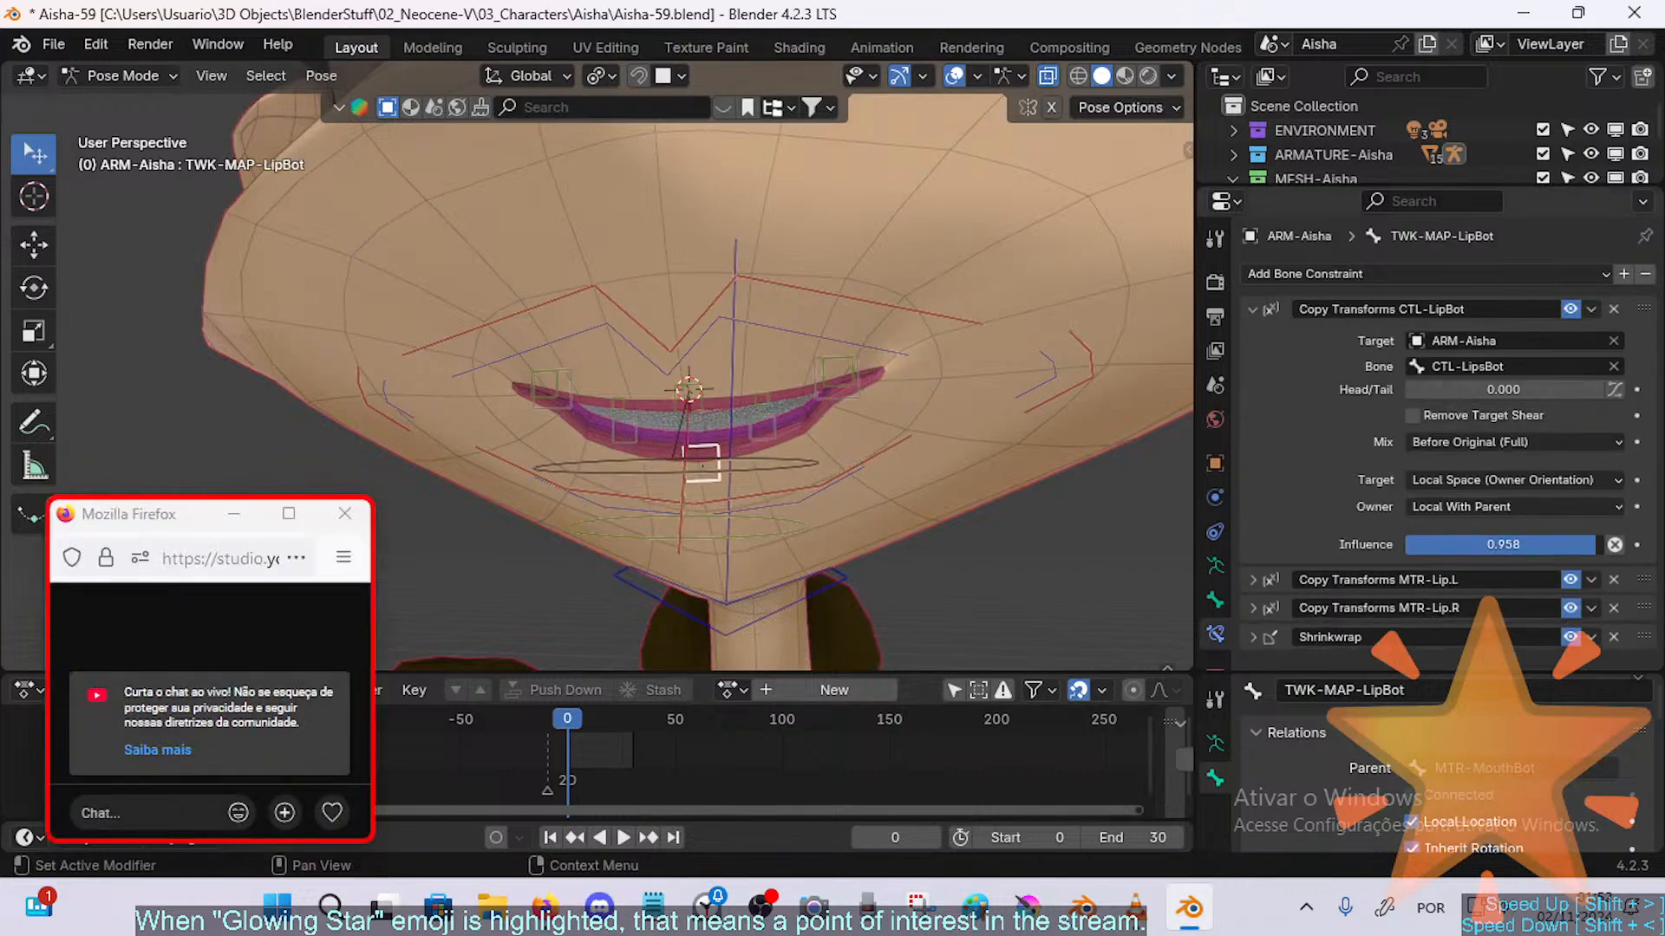
click(839, 461)
click(773, 440)
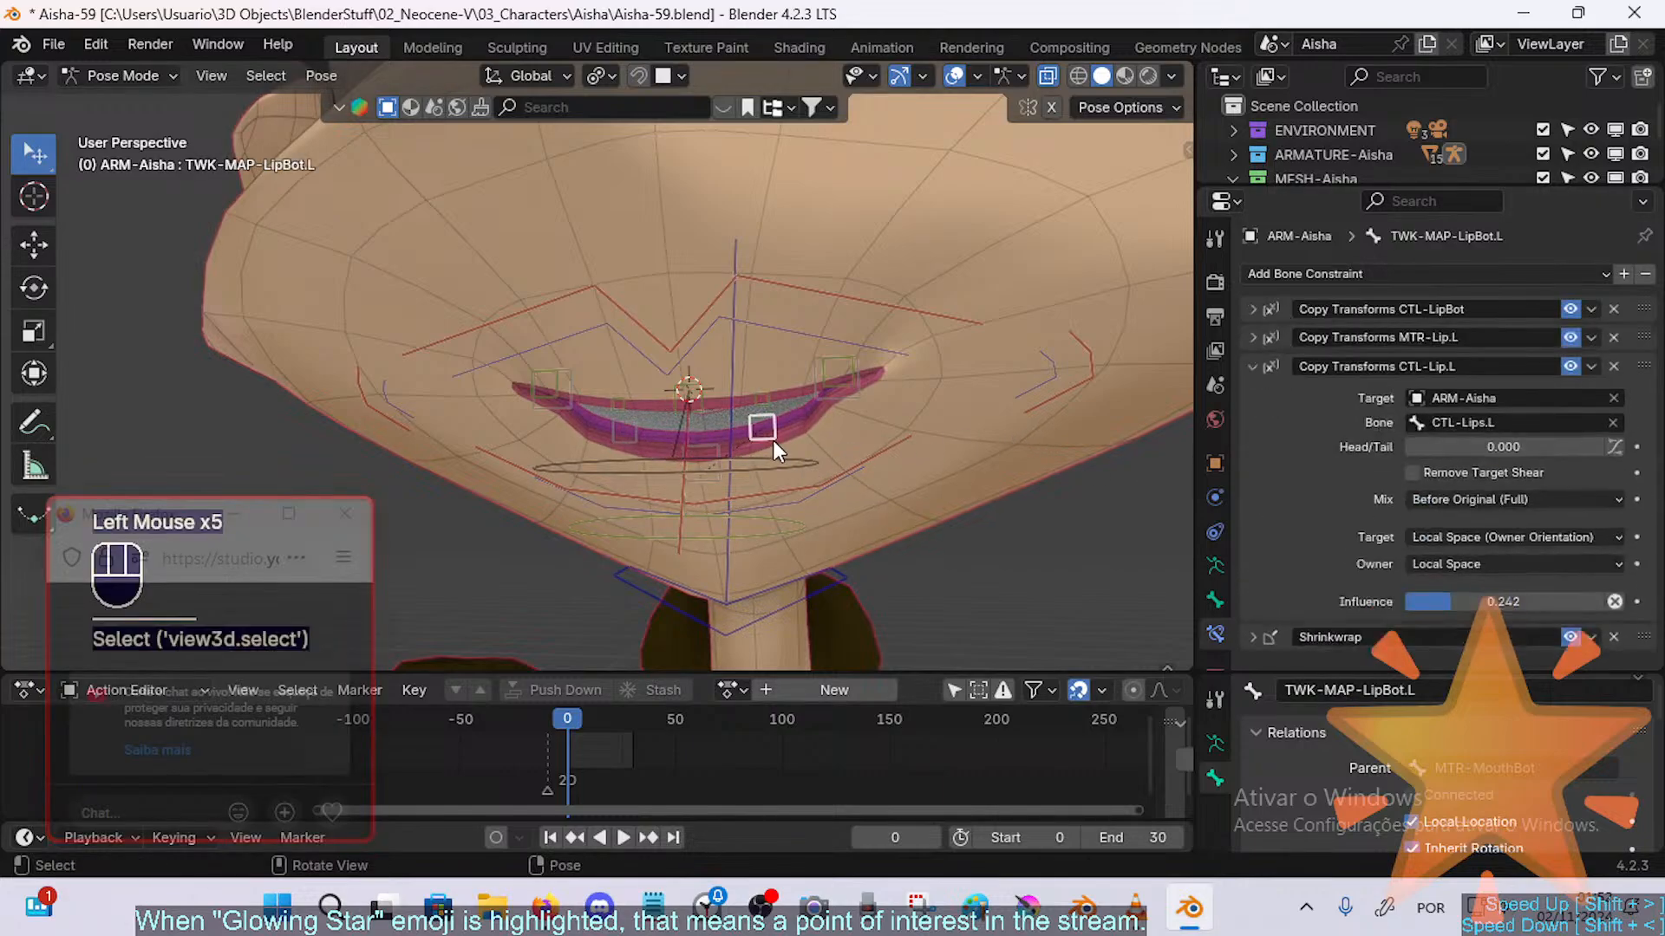
click(1252, 366)
click(1253, 309)
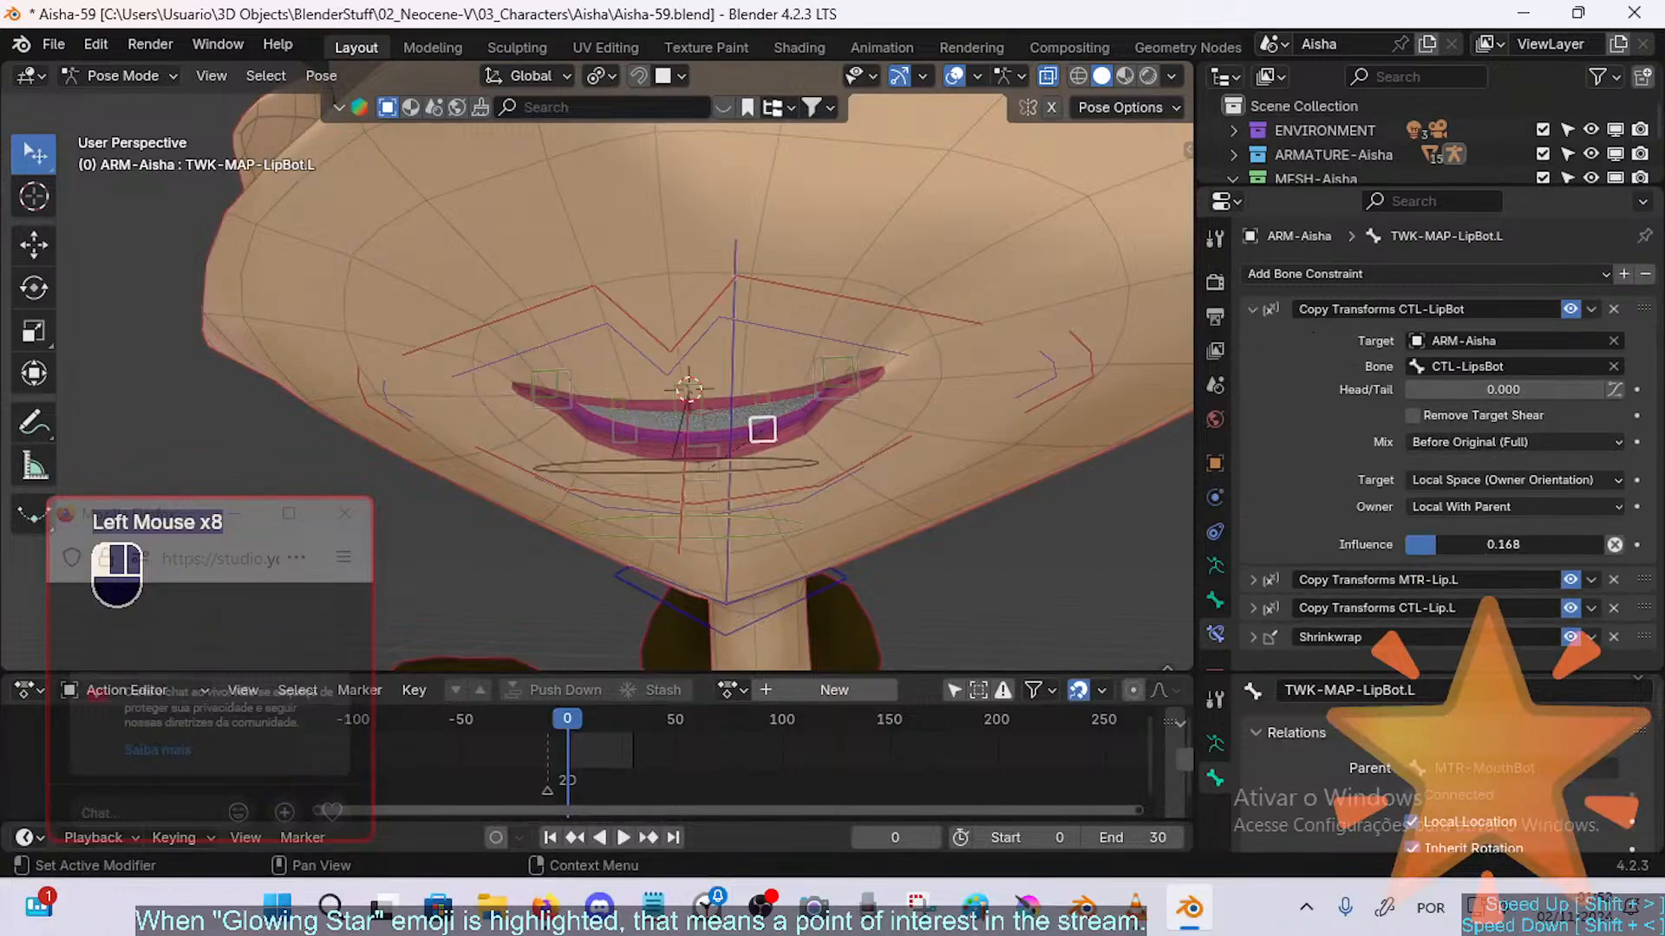
Step: Select all the visible bones and clear their pose transforms
key(a)
key(alt+q)
key(alt+q)
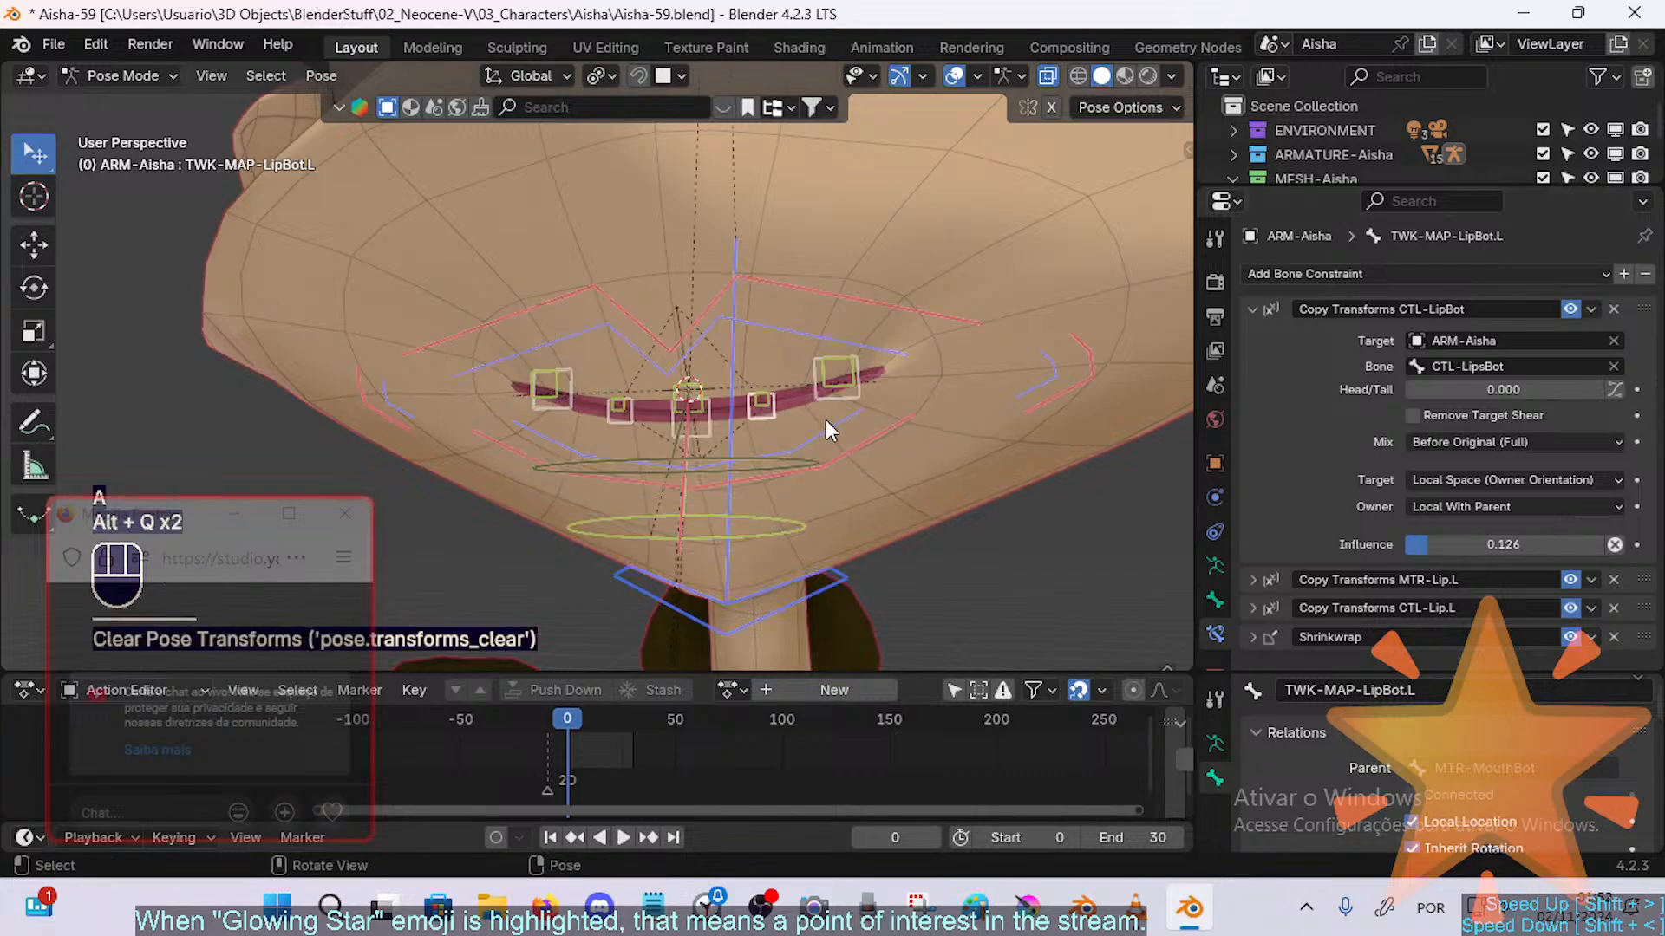
Step: Lower CTL-LipsBot slightly and set the Copy Transforms CTL-LipBot influence on TWK-MAP-LipBot.L to 0.289
click(829, 433)
key(g)
click(835, 470)
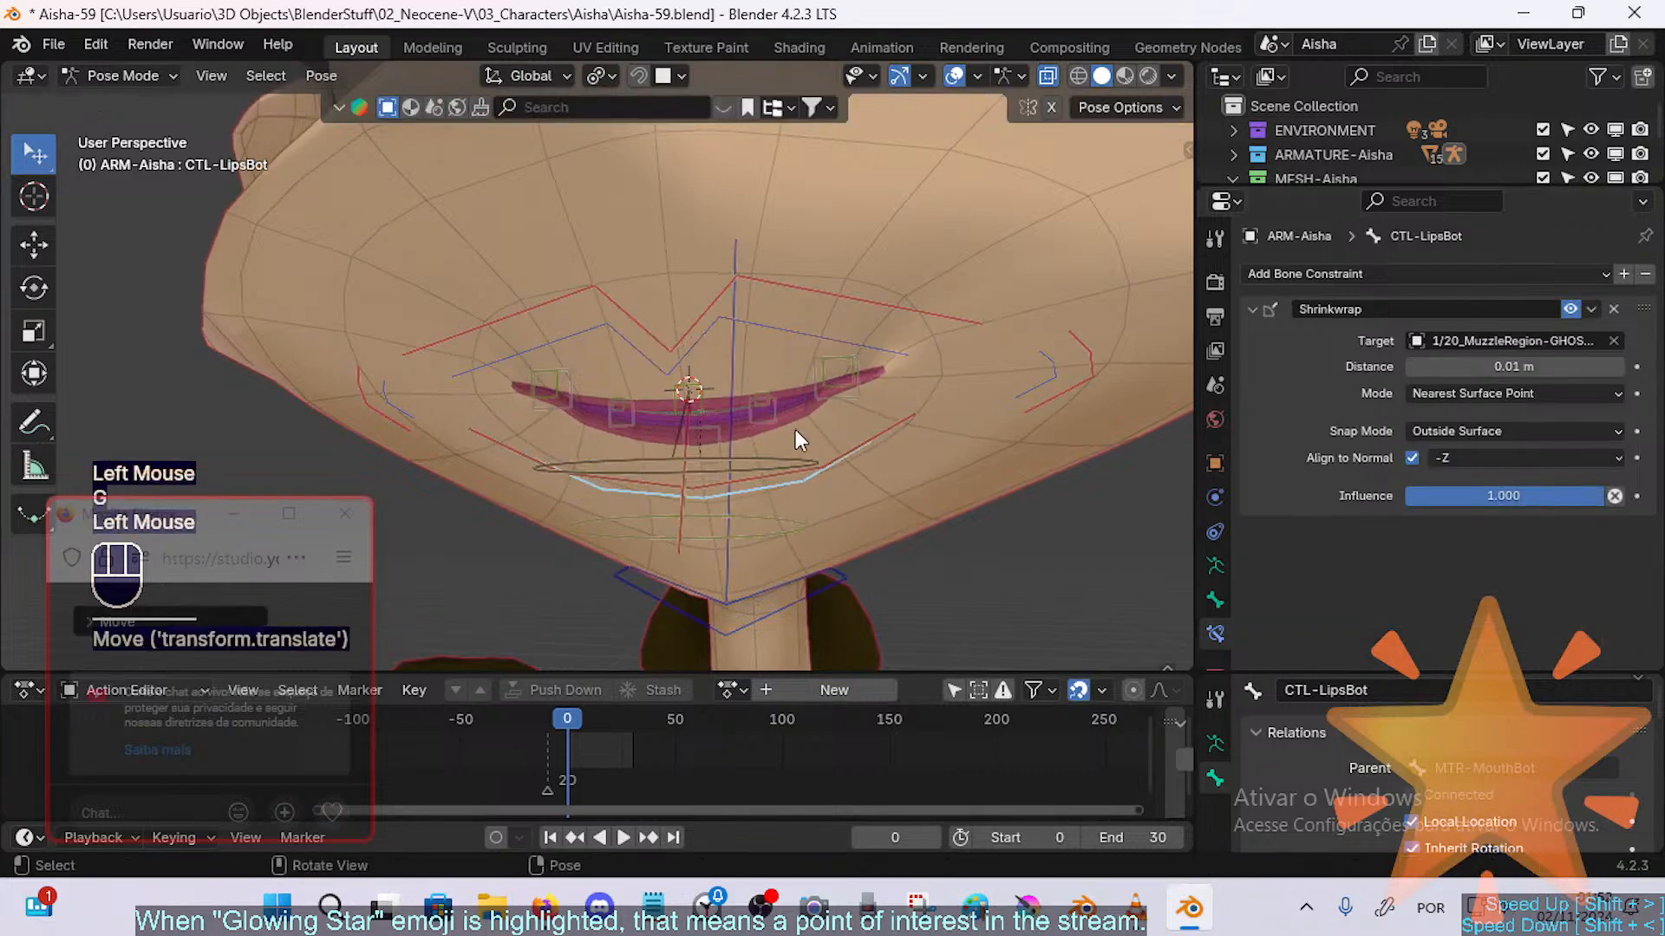
click(772, 417)
drag(1503, 544, 1574, 543)
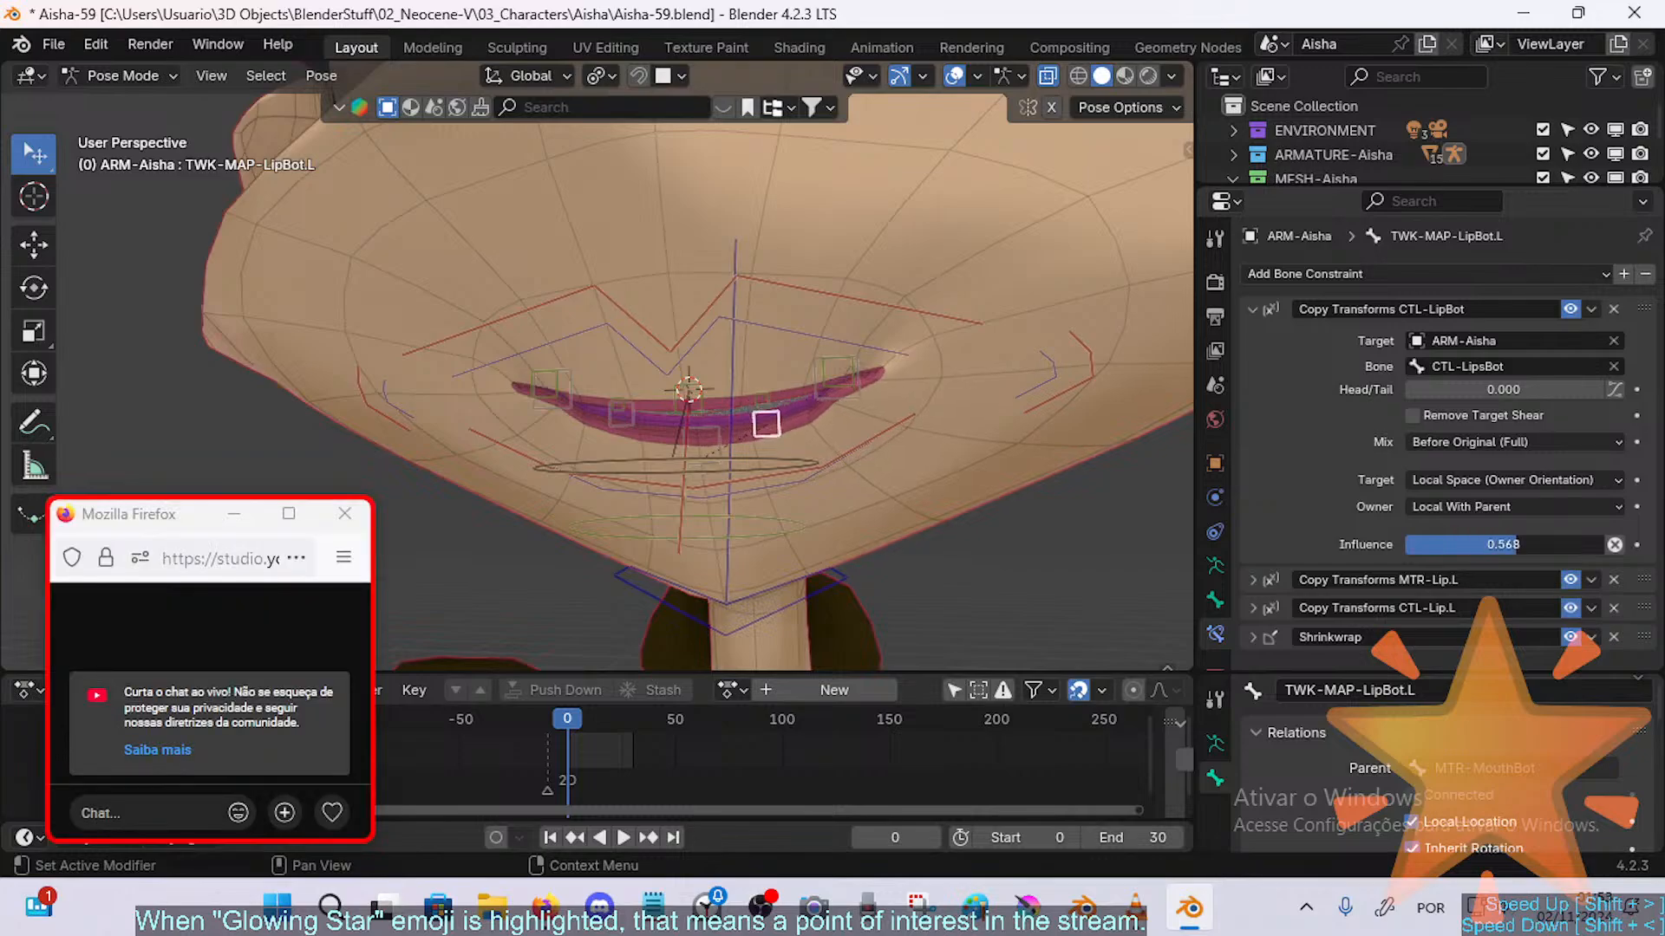
Step: Test the lower lip deformation by moving MTR-MouthBot up and down
click(853, 456)
key(g)
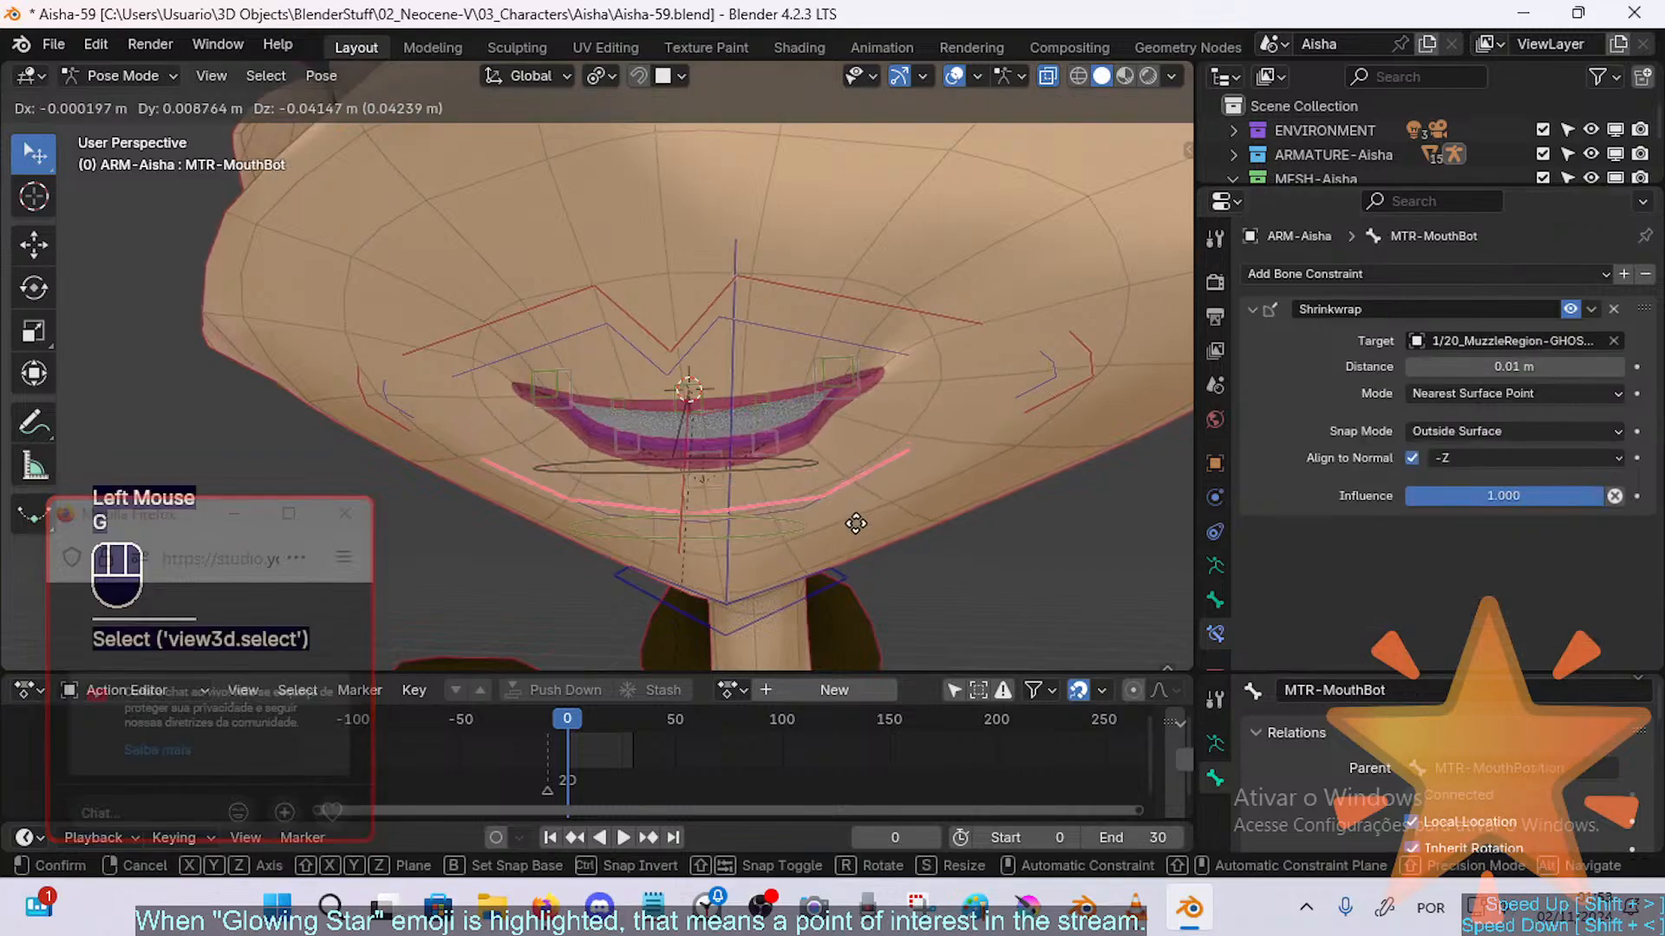
click(863, 454)
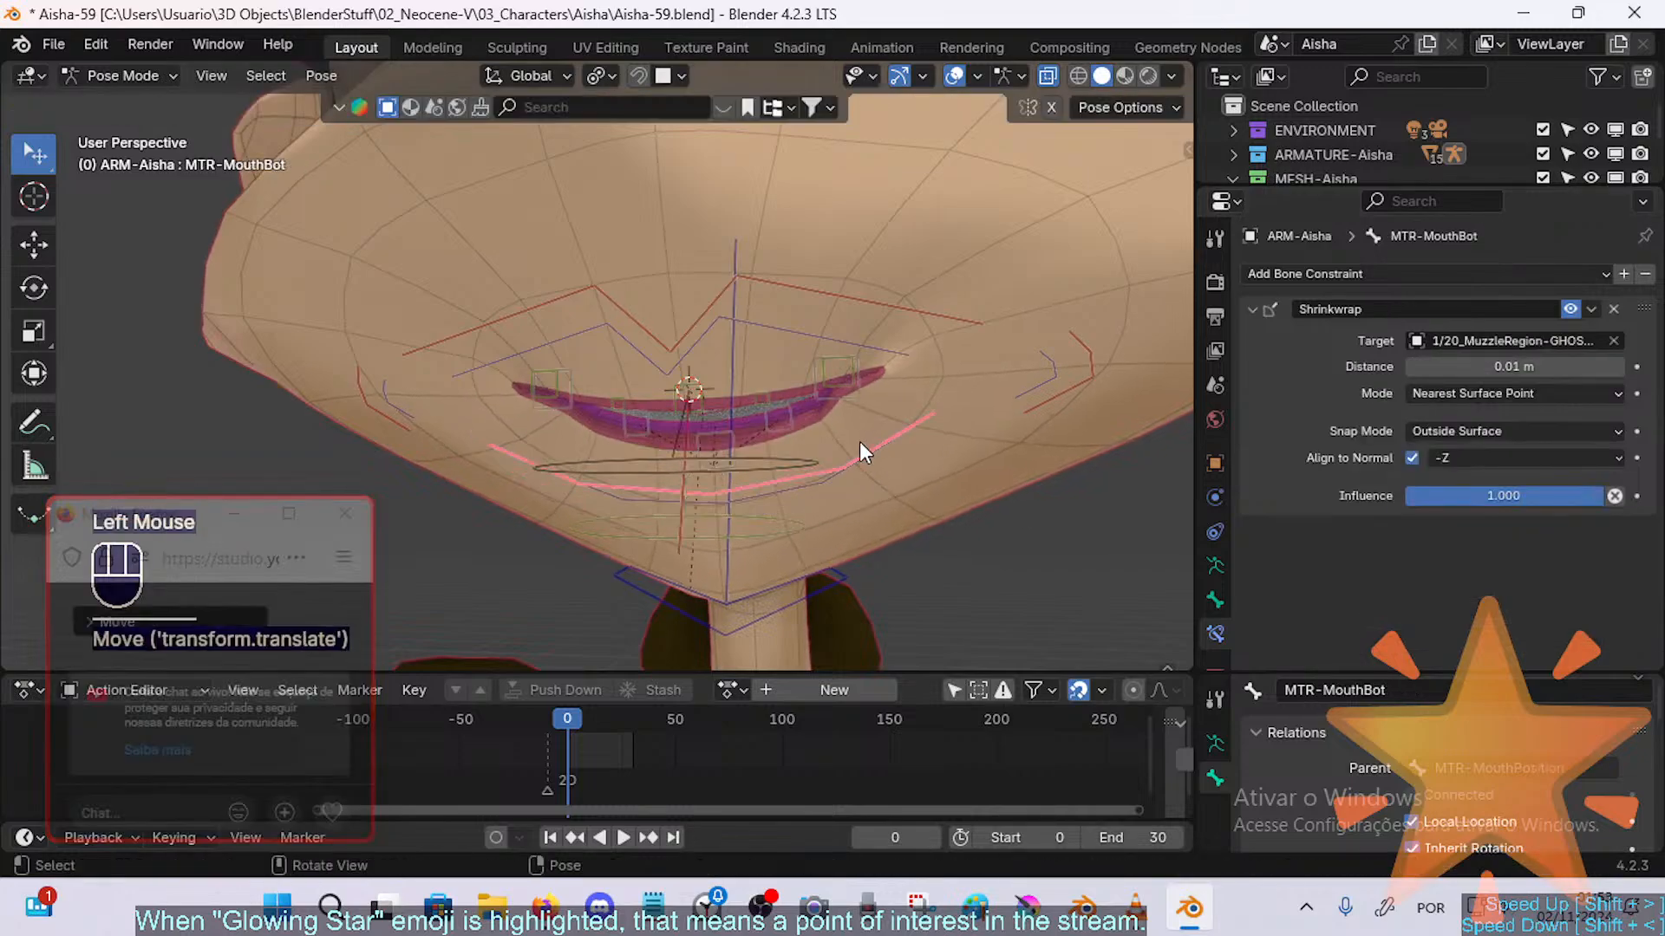
key(g)
click(855, 451)
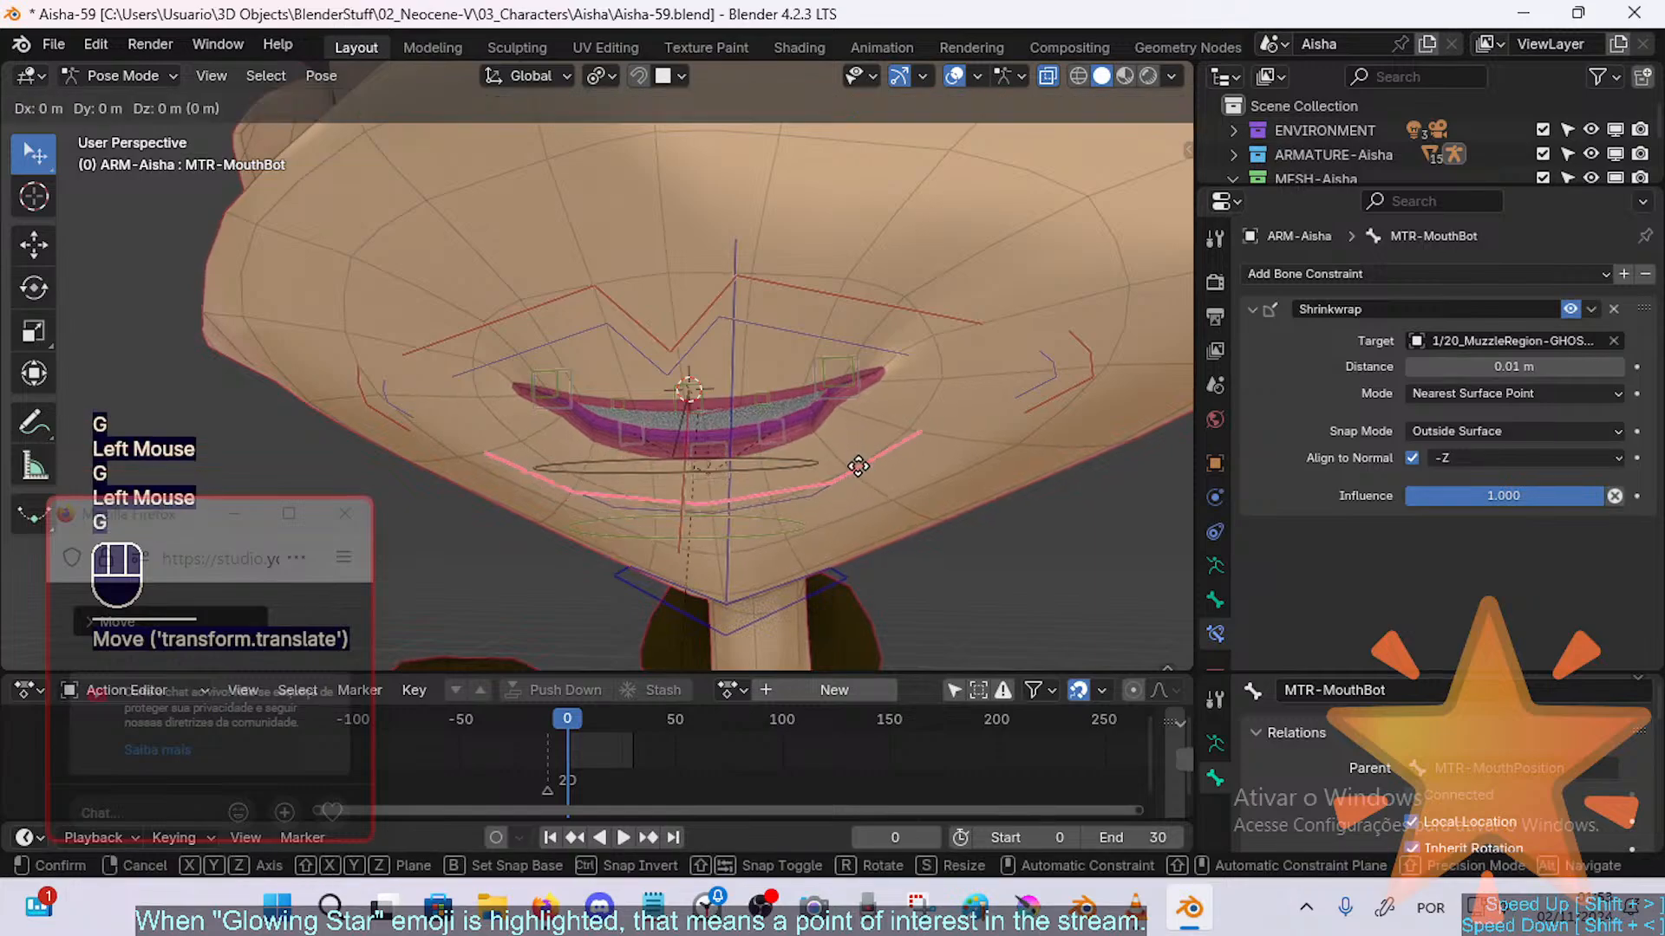
Step: Move the left lip corner tweak bones outward and rotate TWK-MAP-LipCornerBot.L to shape the mouth corner
click(856, 381)
key(g)
click(881, 382)
click(867, 388)
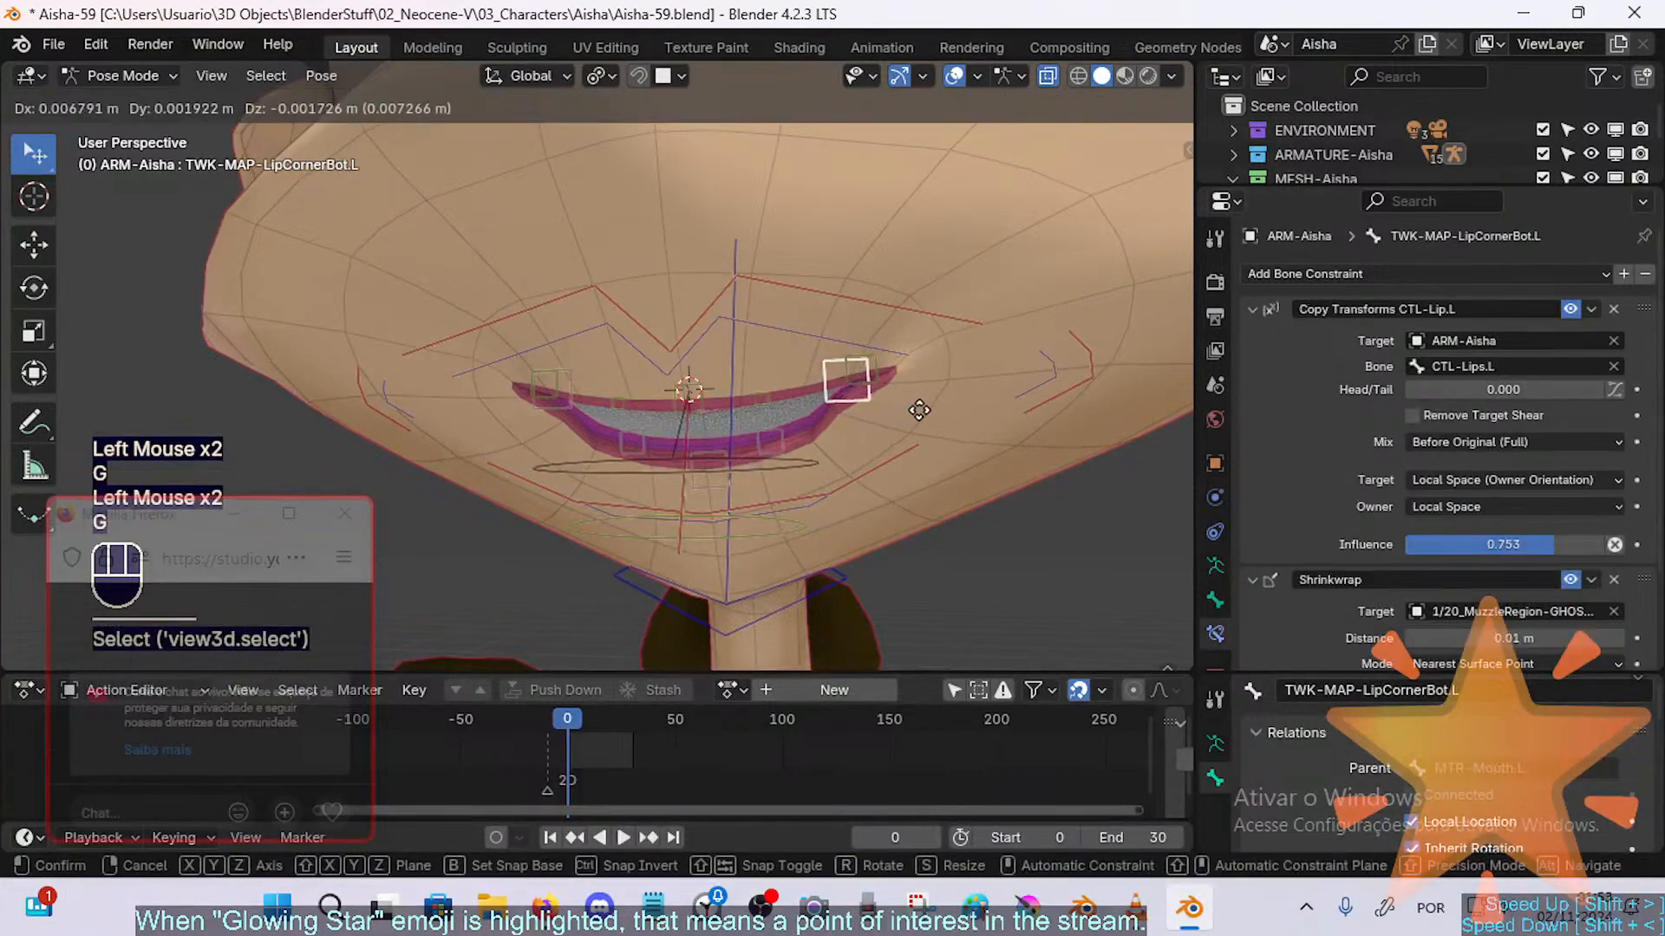
key(g)
click(915, 420)
key(r)
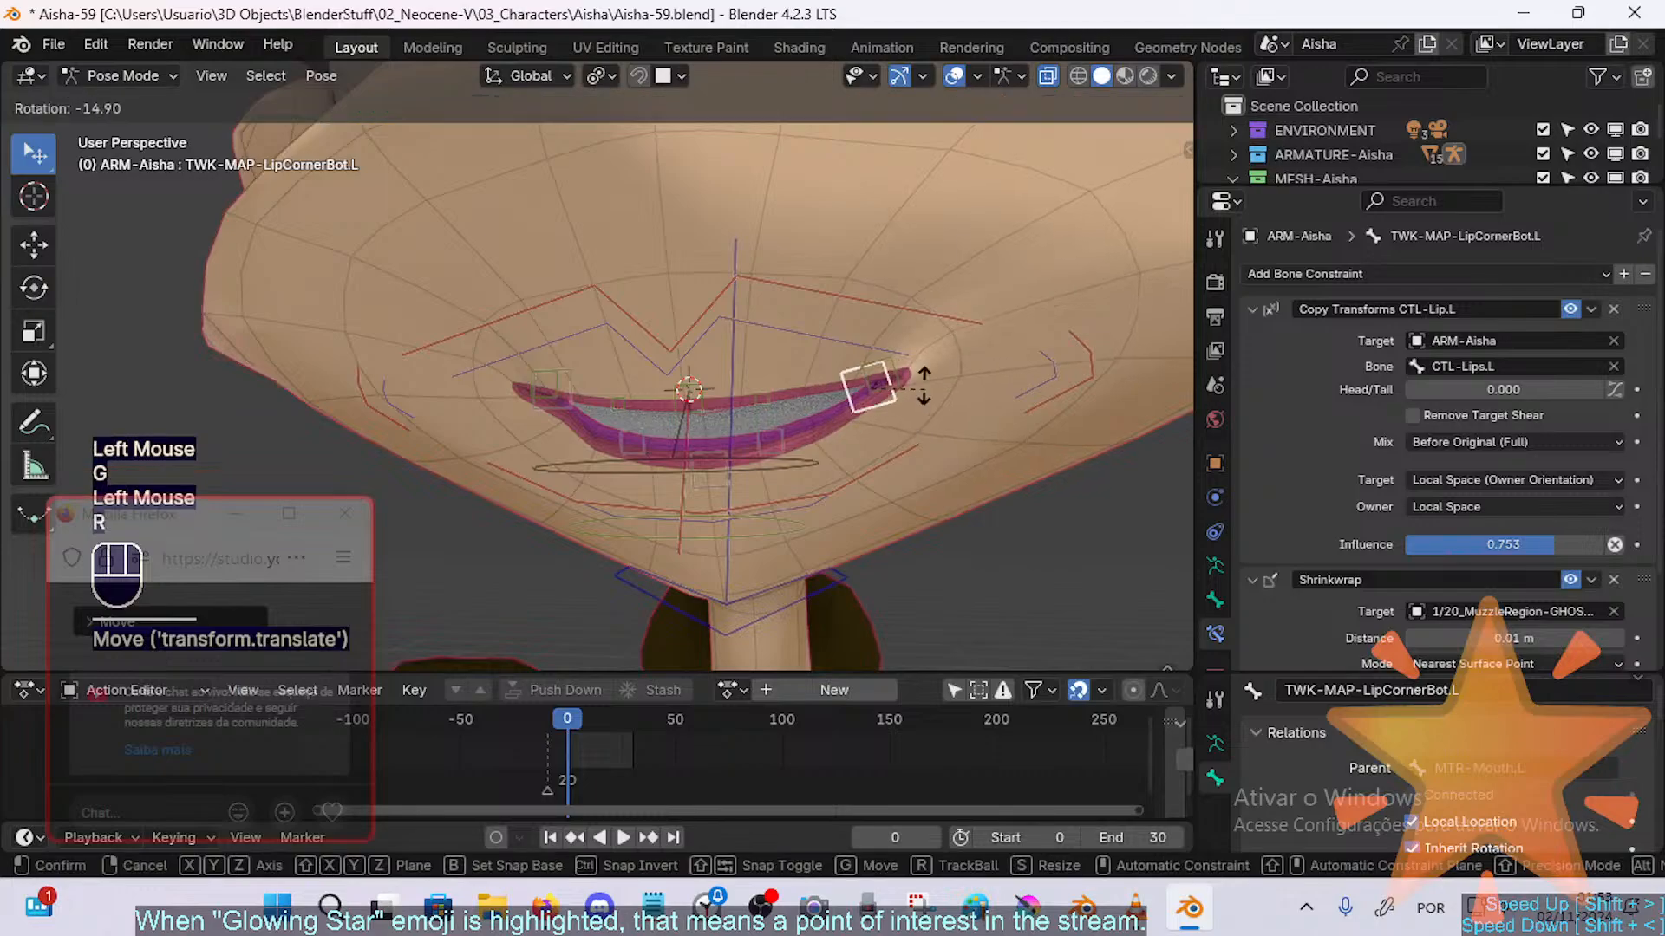
click(894, 459)
Step: Lower MTR-MouthBot to open the mouth further
click(895, 469)
key(g)
click(893, 457)
middle_drag(892, 453, 899, 434)
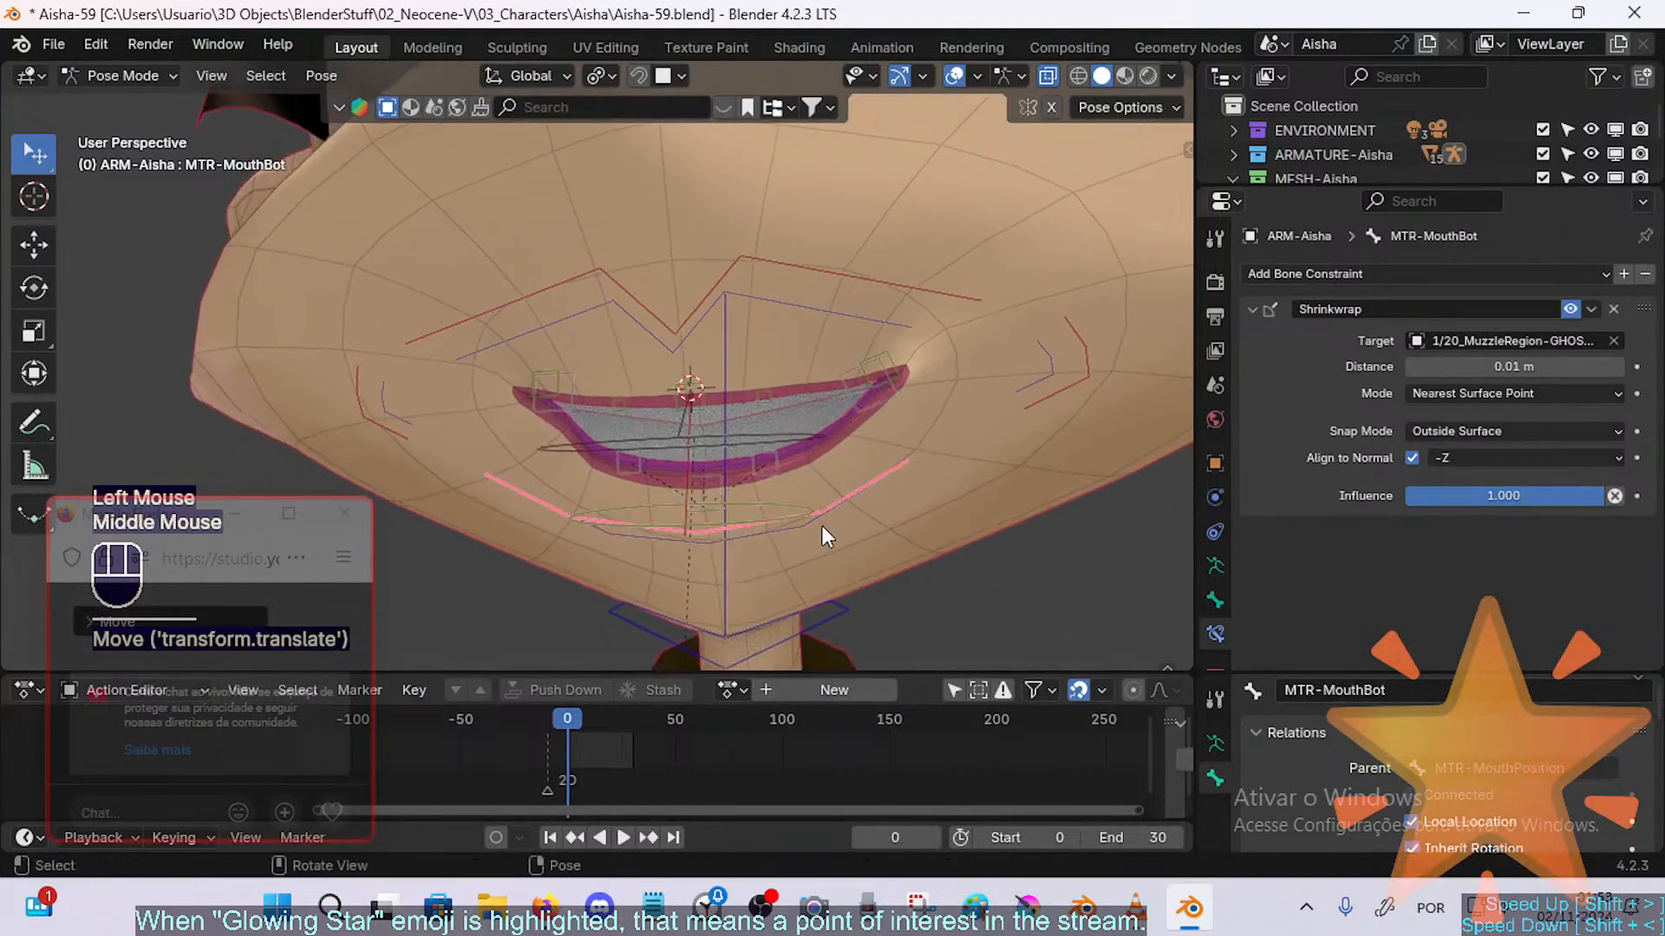
Step: Try raising TWK-MAP-LipBot at the centre of the lower lip, and move TWK-MAP-LipBot.L up and outward
click(715, 465)
key(g)
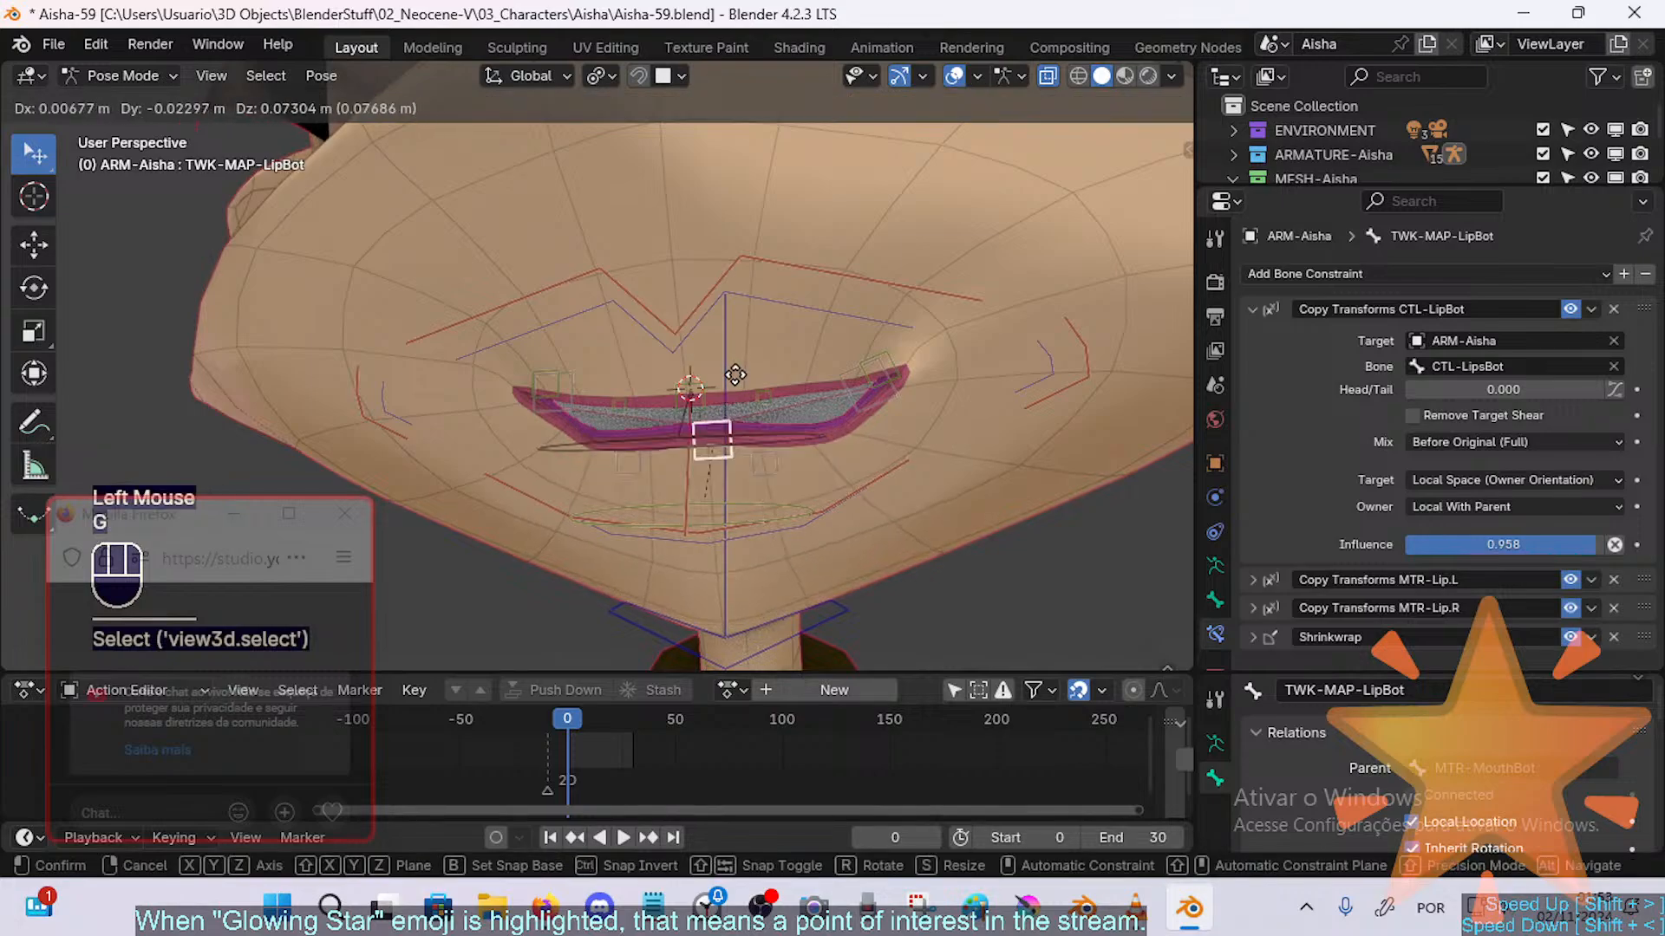
click(883, 425)
click(791, 460)
key(g)
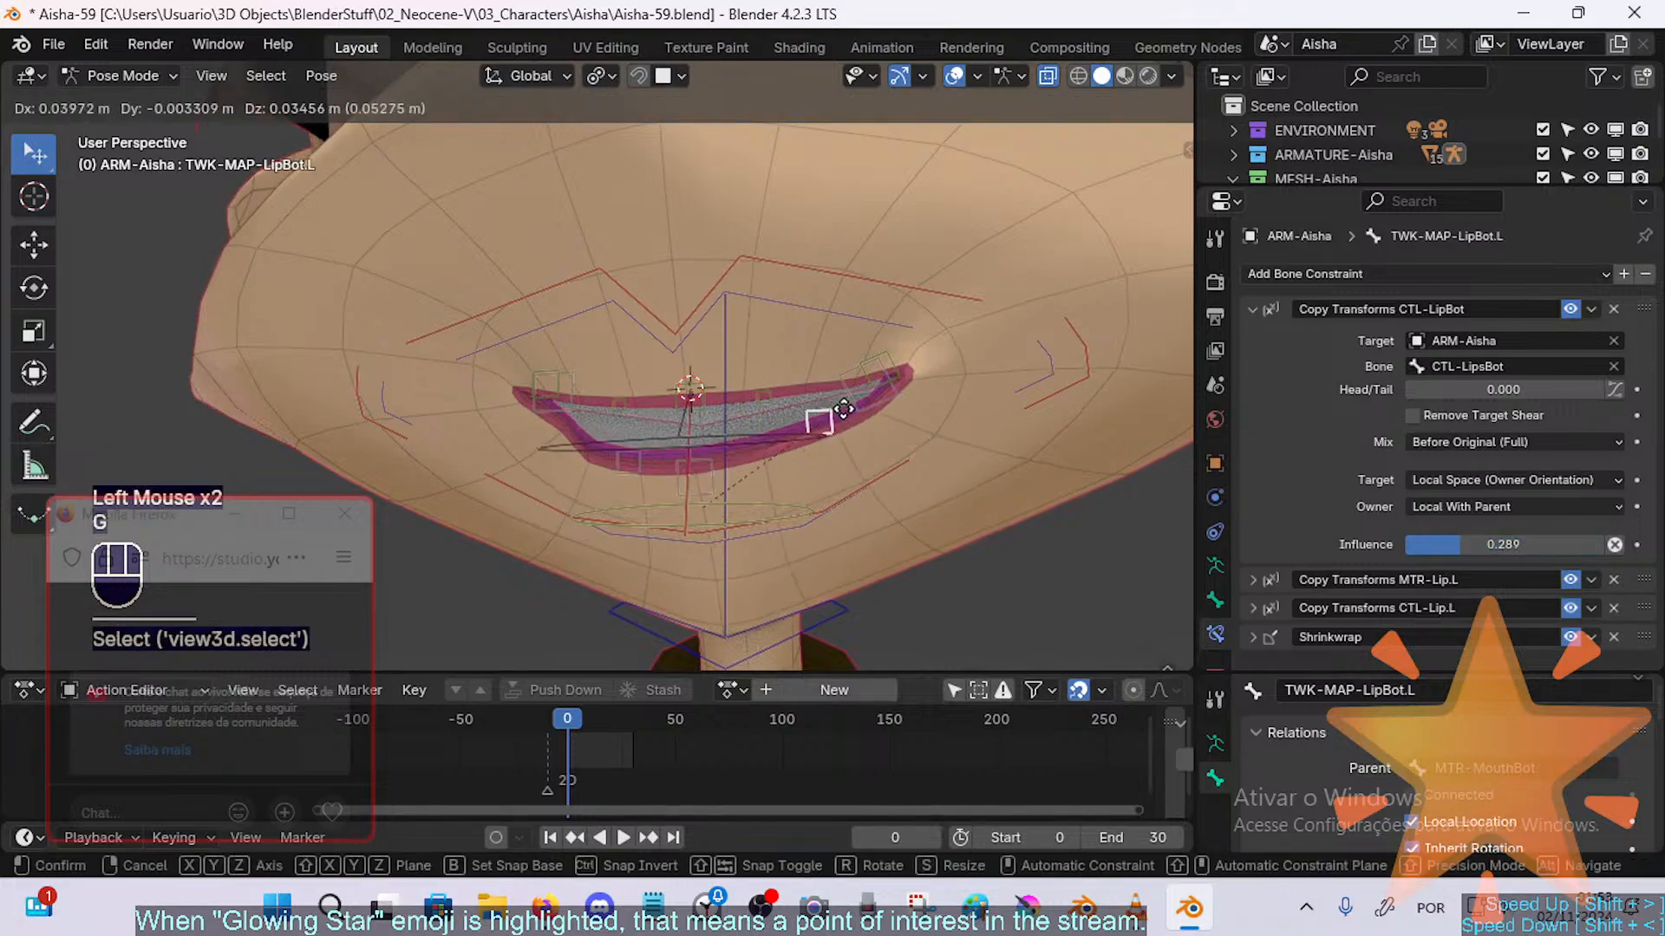
click(838, 431)
Step: Move the left lip corner tweak bones upward, pulling TWK-MAP-LipCornerBot.L slightly inward
click(883, 382)
key(g)
click(902, 352)
click(868, 381)
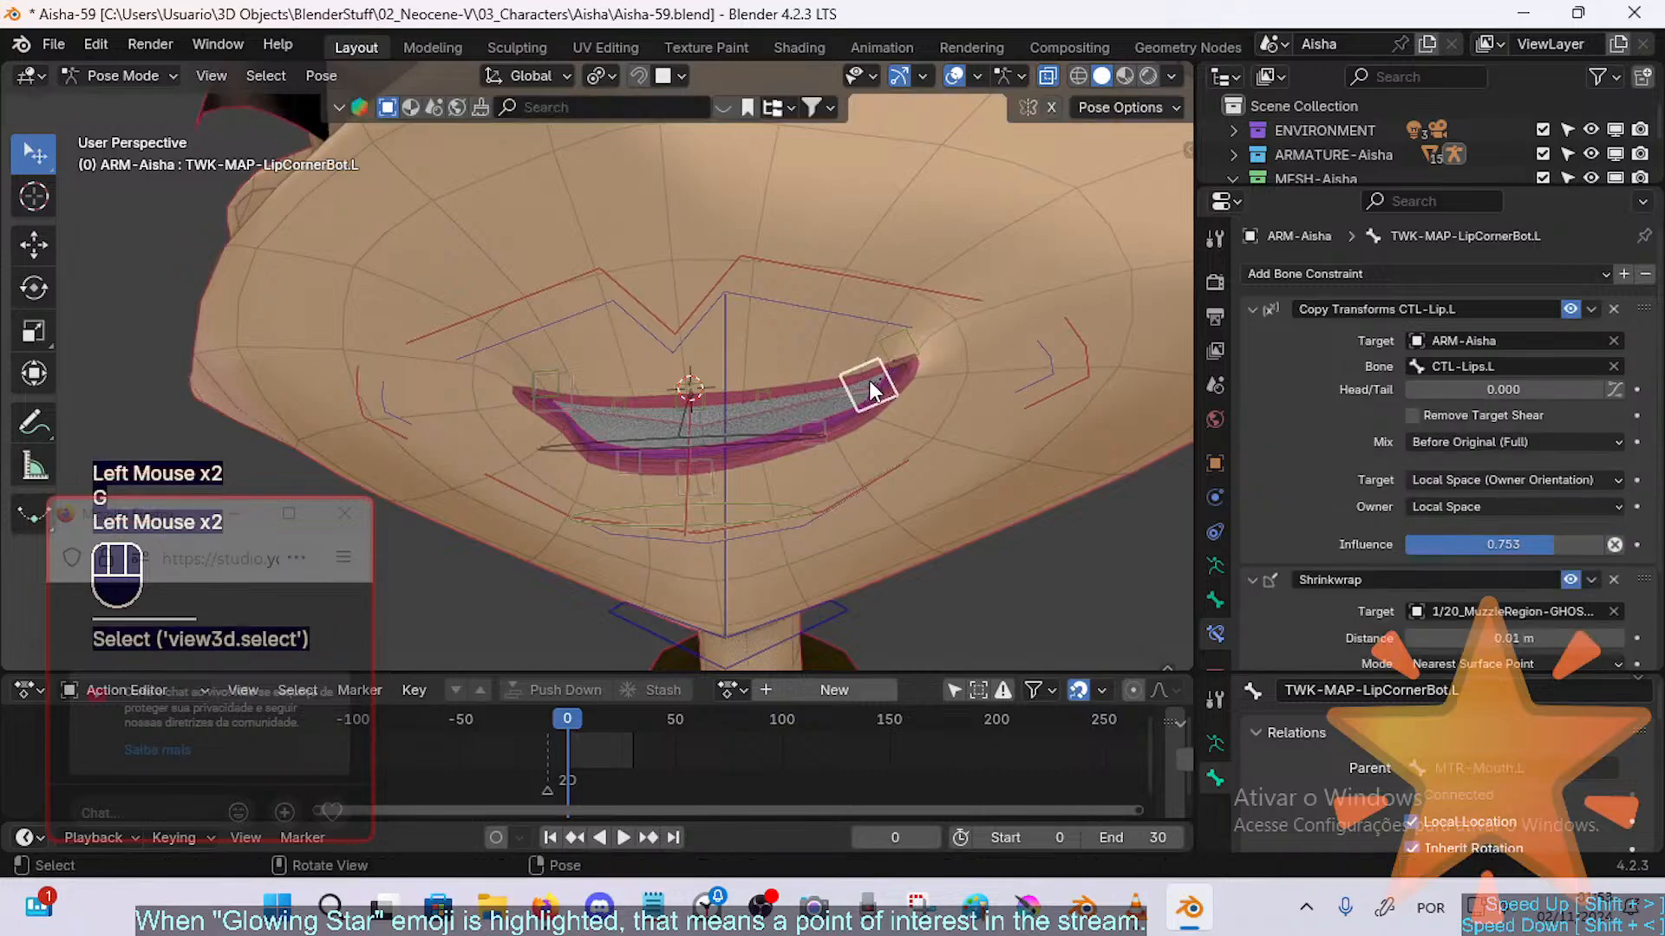
key(g)
click(844, 364)
Step: Examine the constraints of bones around the mouth, including TWK-MAP-LipTop.L, TWK-ArcadeBot and CTL-Jaw
click(764, 399)
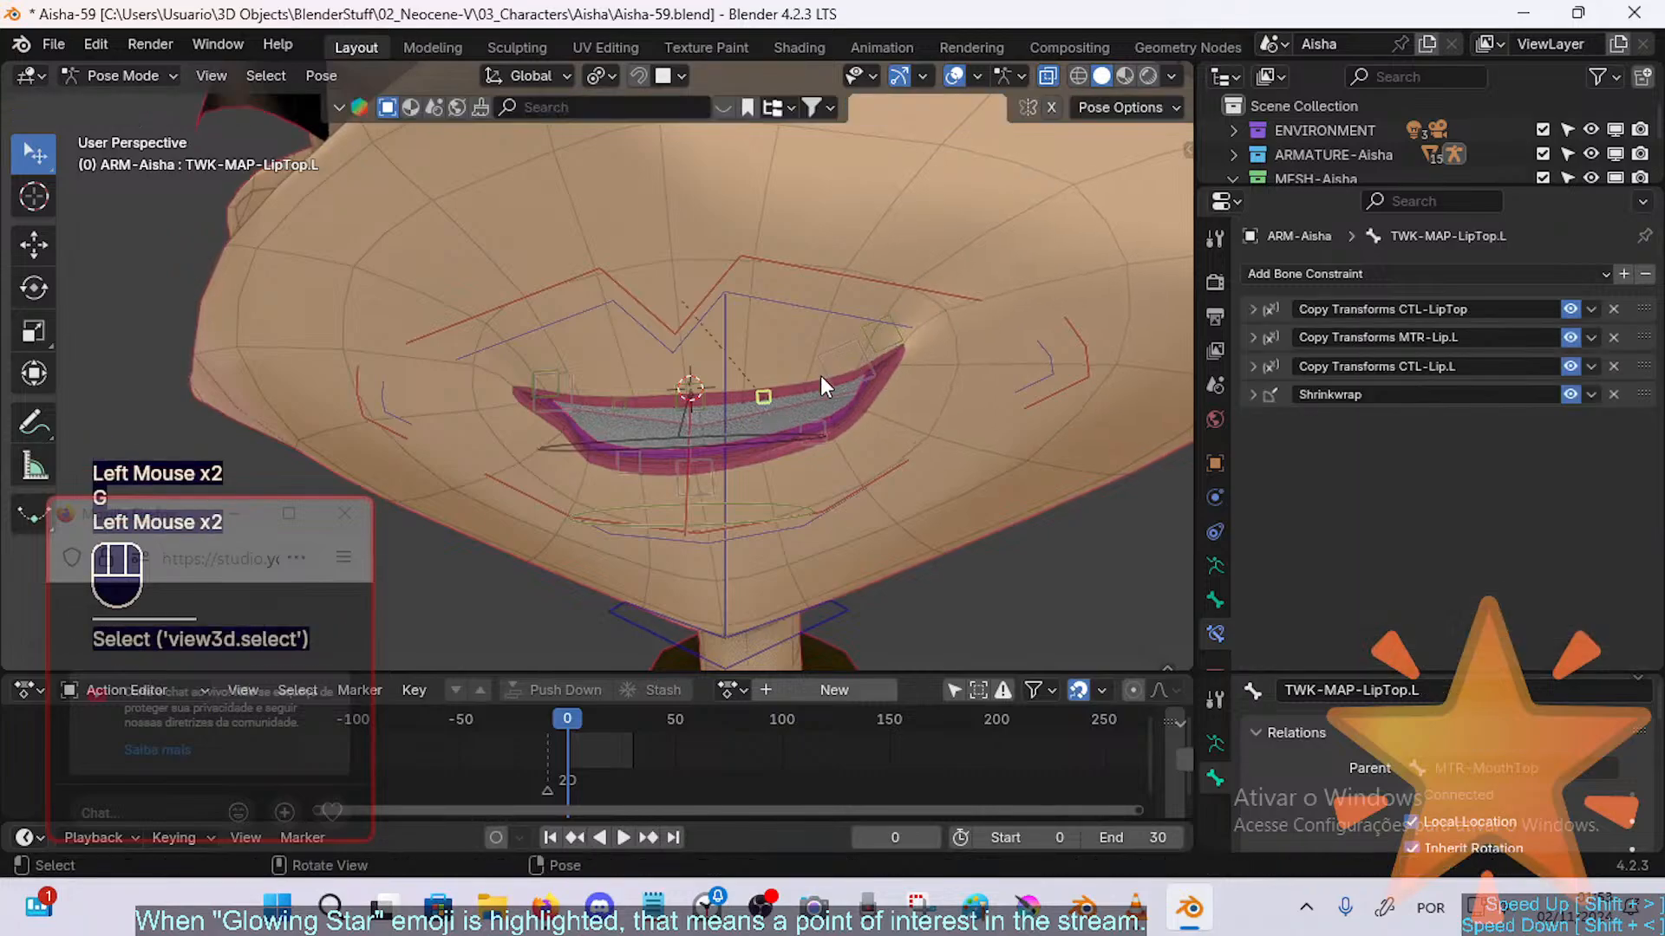
click(784, 425)
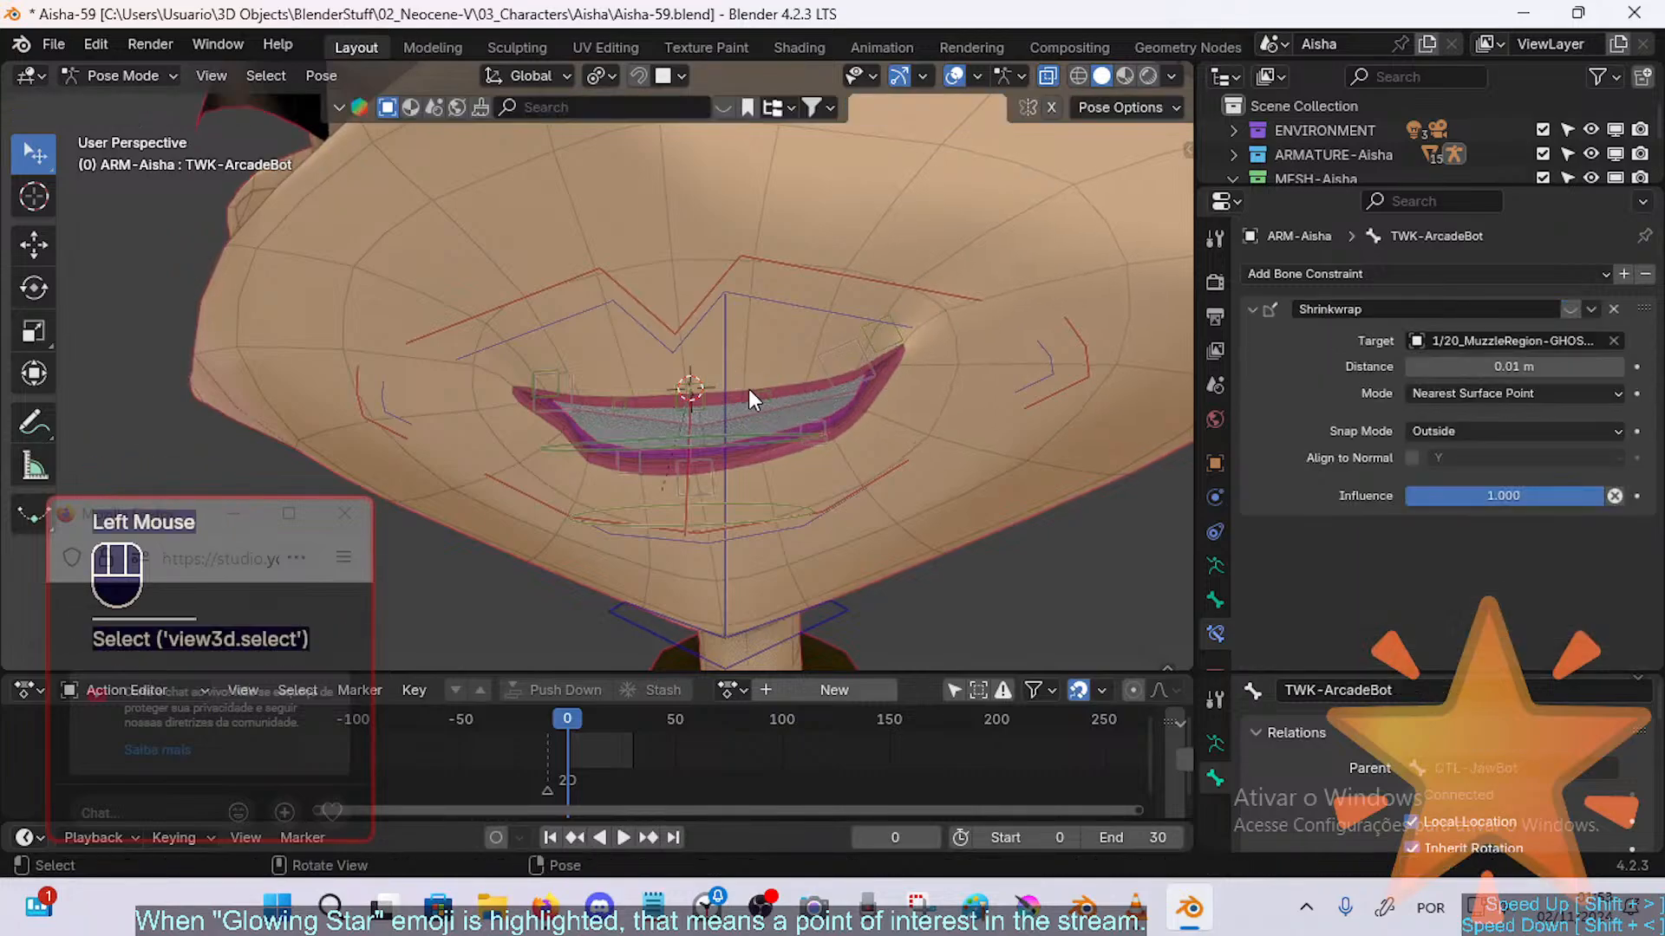
click(752, 392)
click(788, 418)
click(763, 397)
click(695, 394)
click(773, 444)
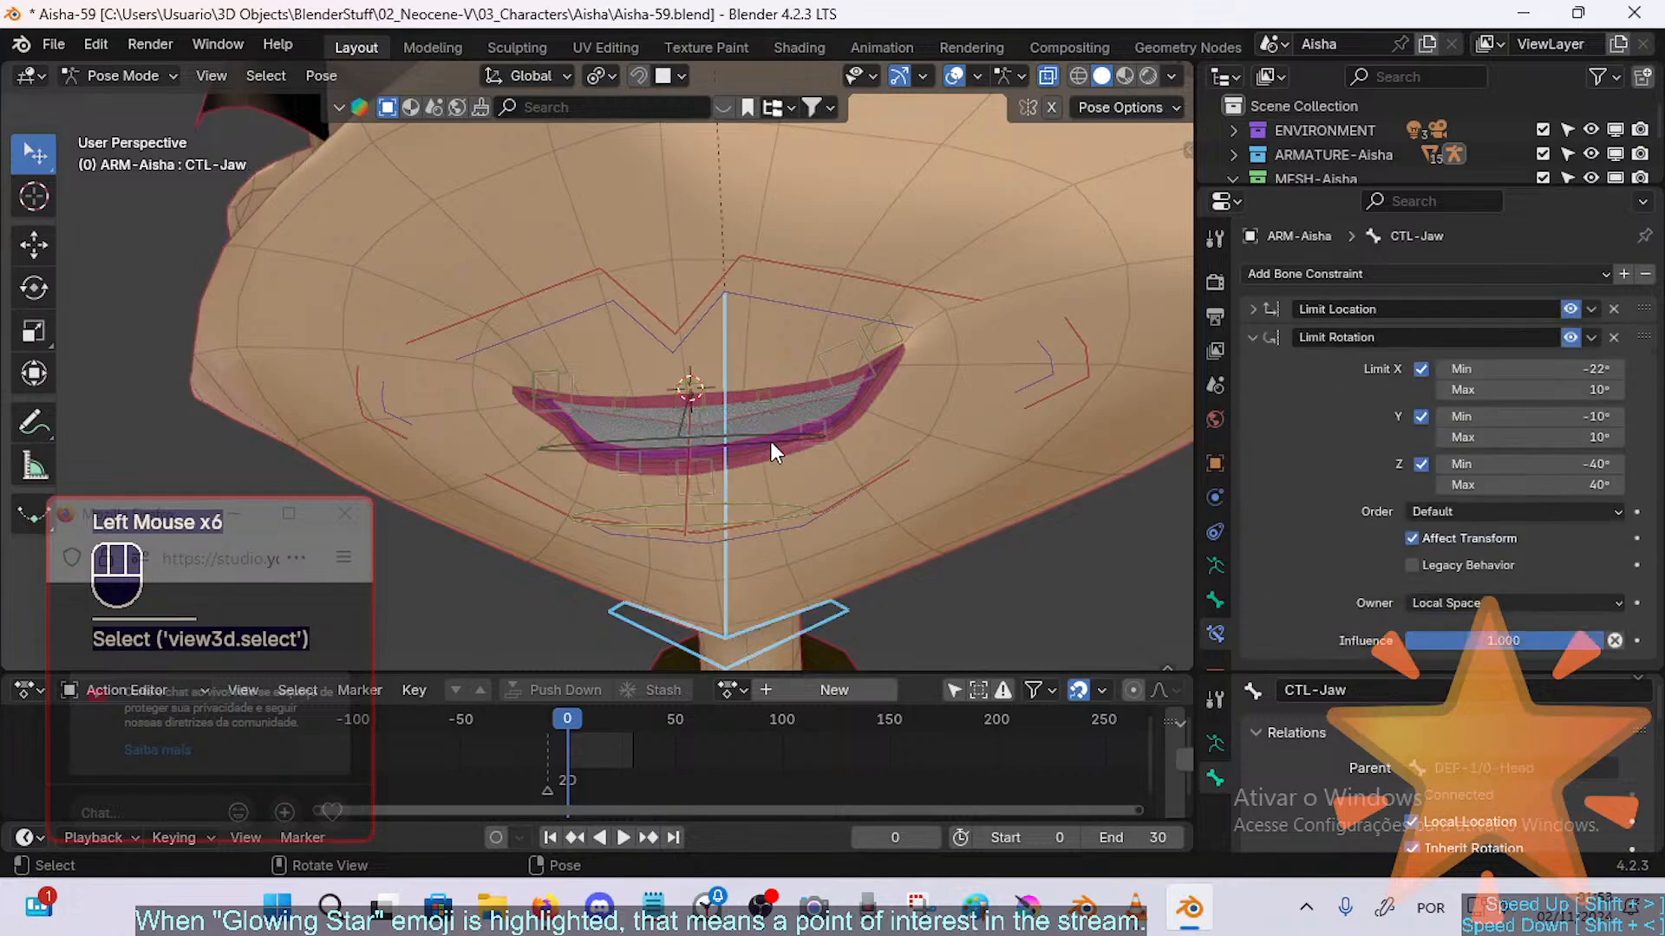
click(811, 431)
Step: Test rotating a lower mouth bone about the X axis, and clear all pose transforms
click(867, 464)
scroll(918, 496, down, 1)
middle_drag(918, 496, 838, 371)
key(r)
key(x)
click(694, 482)
key(a)
key(alt+q)
key(alt+q)
Step: Test the MTR-MouthTop bone by moving it up to raise the upper lip
click(835, 333)
shift+click(835, 328)
key(g)
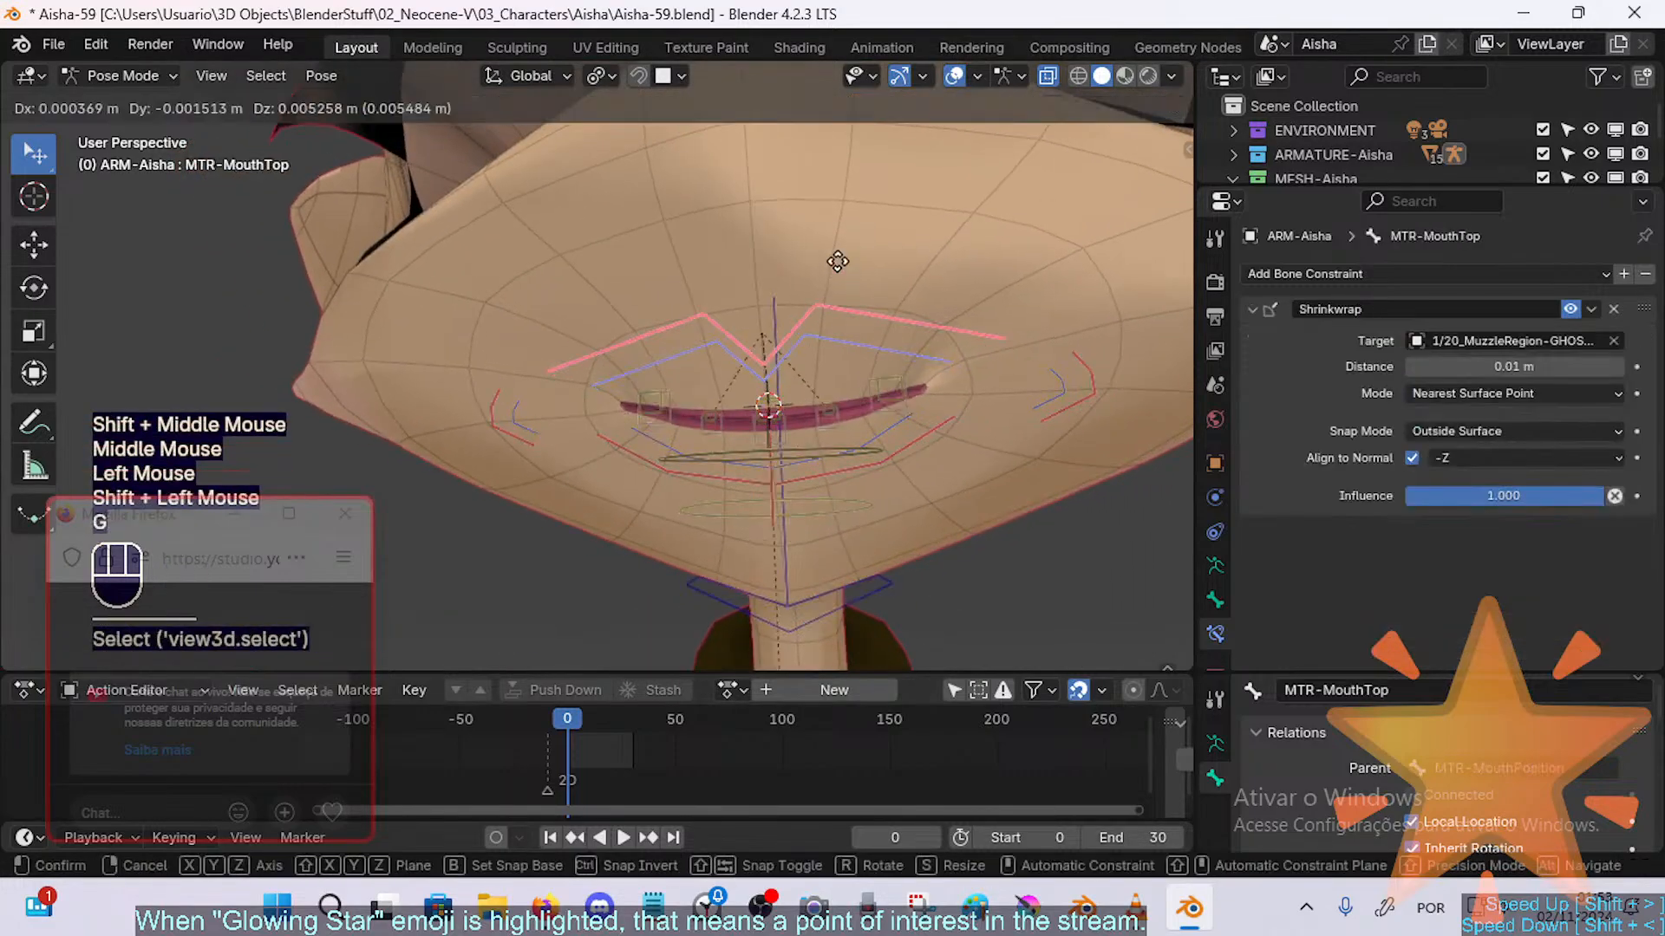
click(841, 305)
key(g)
click(843, 264)
shift+middle_drag(843, 264, 819, 331)
Step: Raise CTL-LipsTop and lower MTR-MouthTop to compare their effects on the upper lip
click(818, 330)
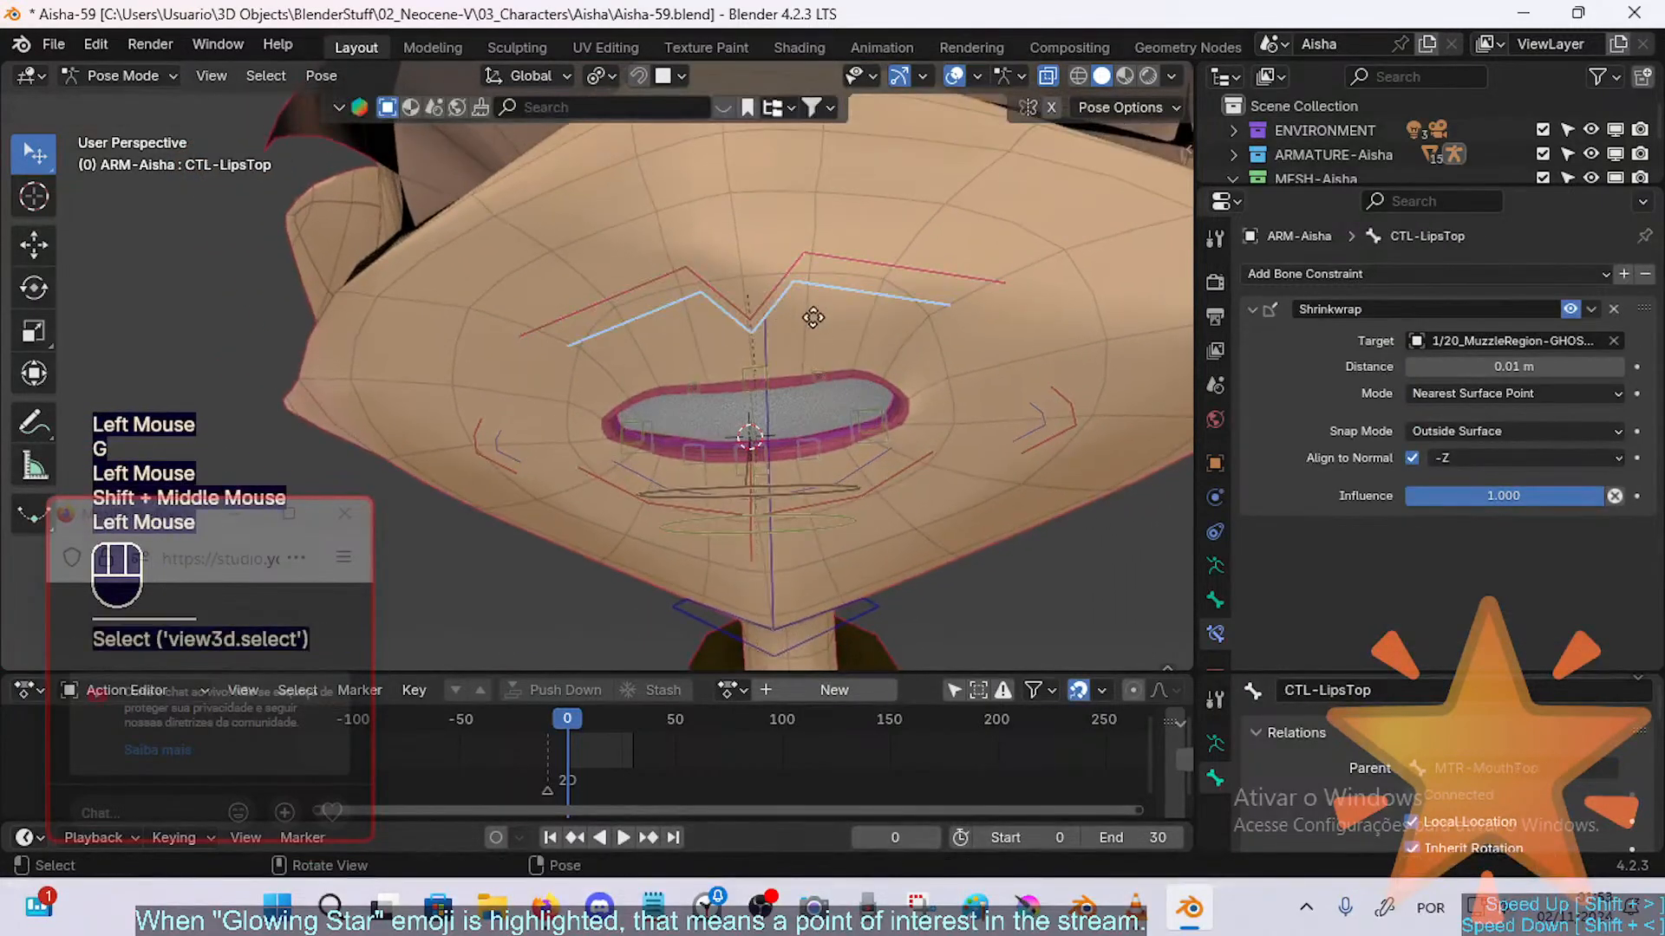
key(g)
click(837, 250)
click(853, 268)
key(g)
click(856, 305)
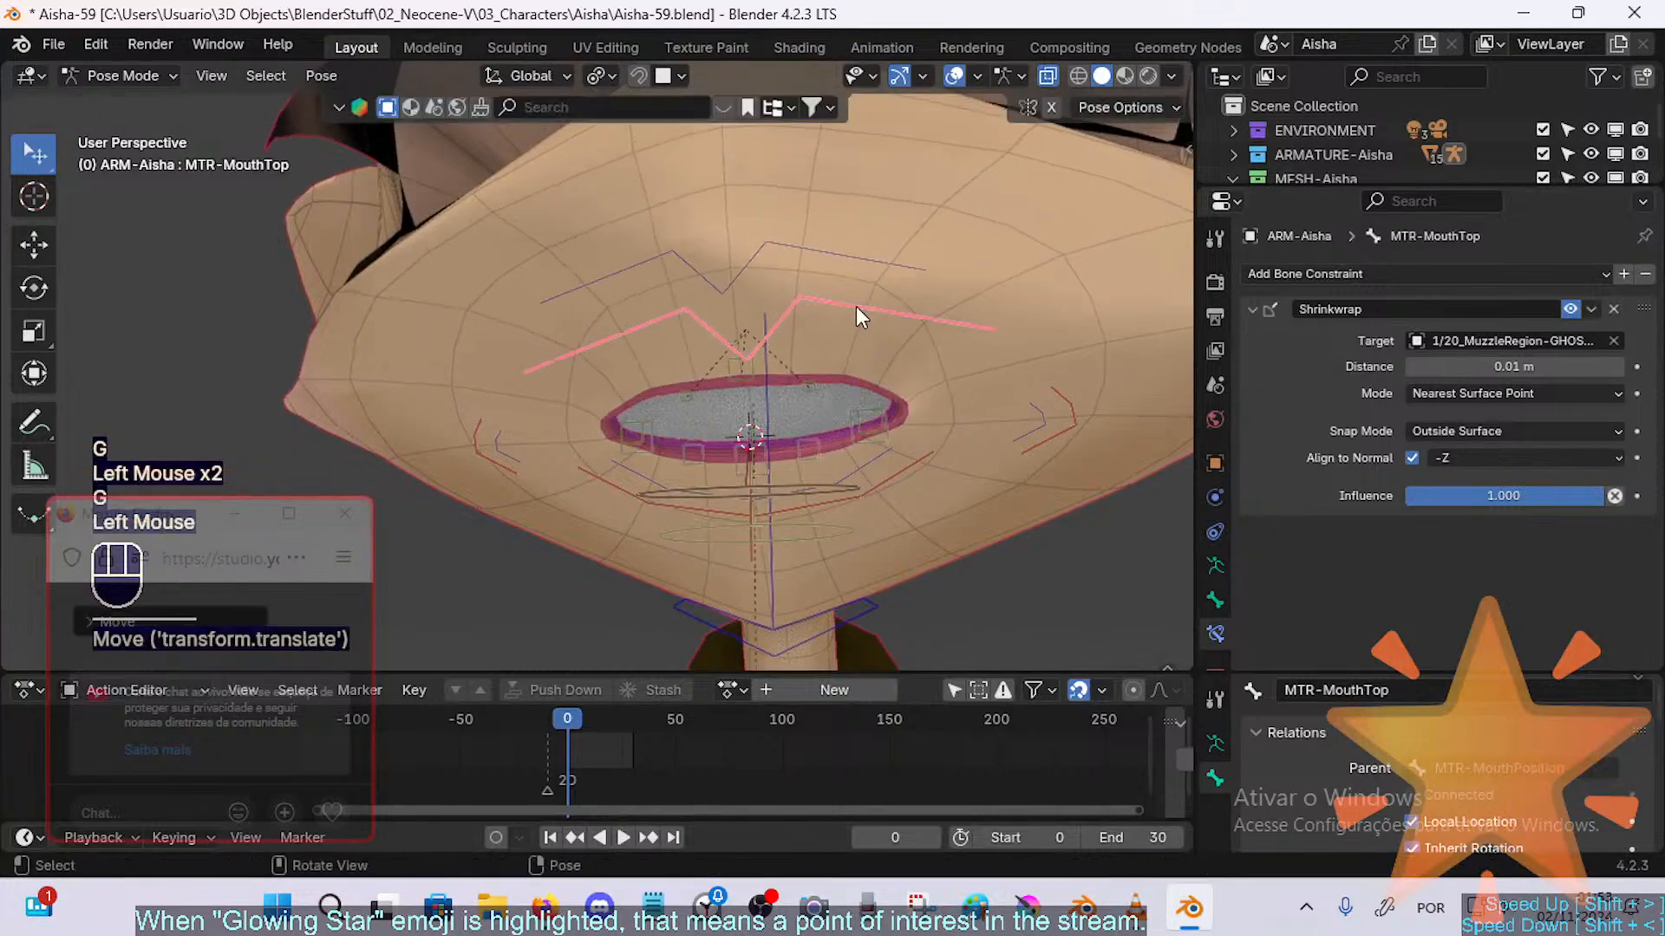